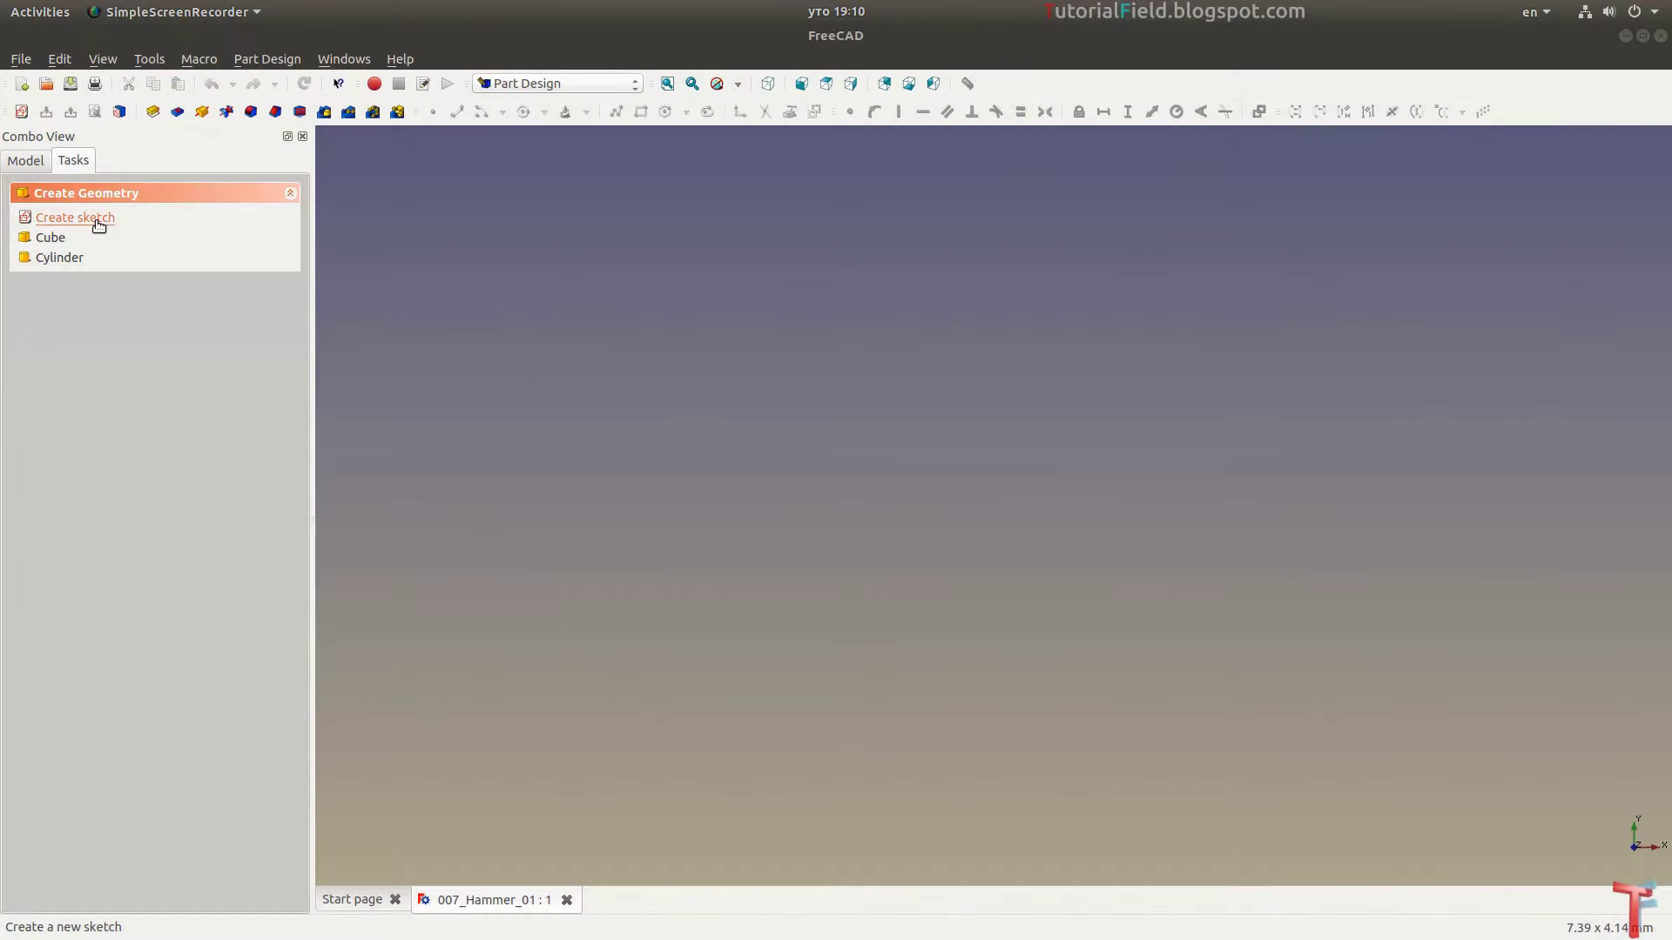
Create a new sketch on the XZ plane
click(101, 217)
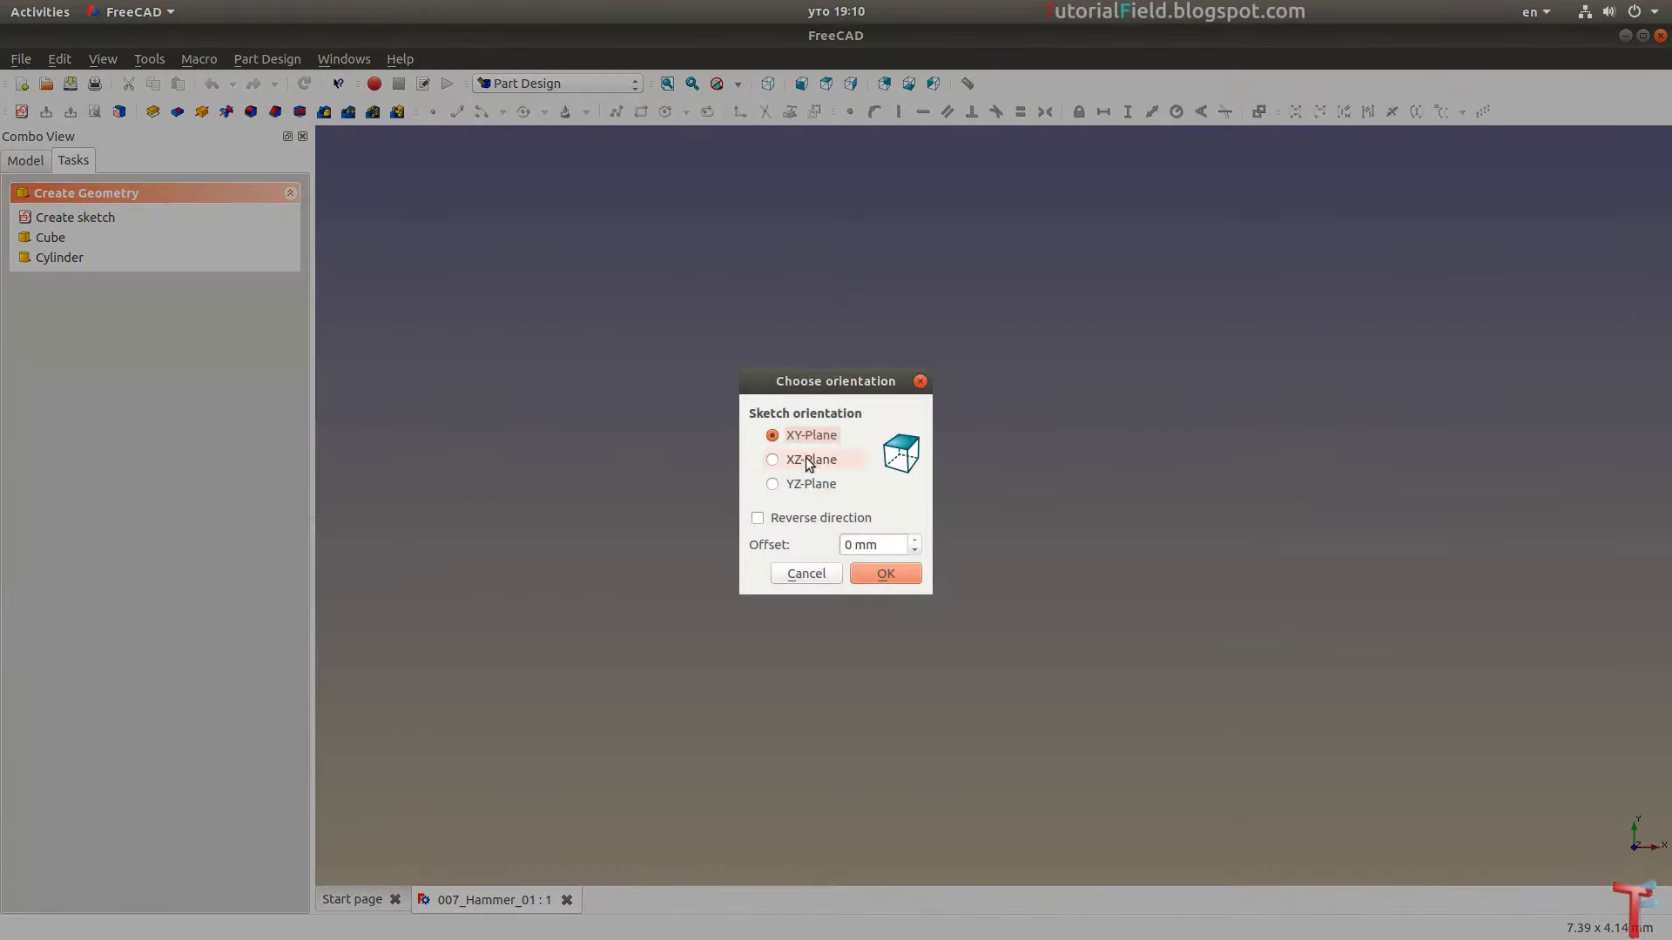
click(806, 459)
click(886, 573)
scroll(1047, 457, up, 3)
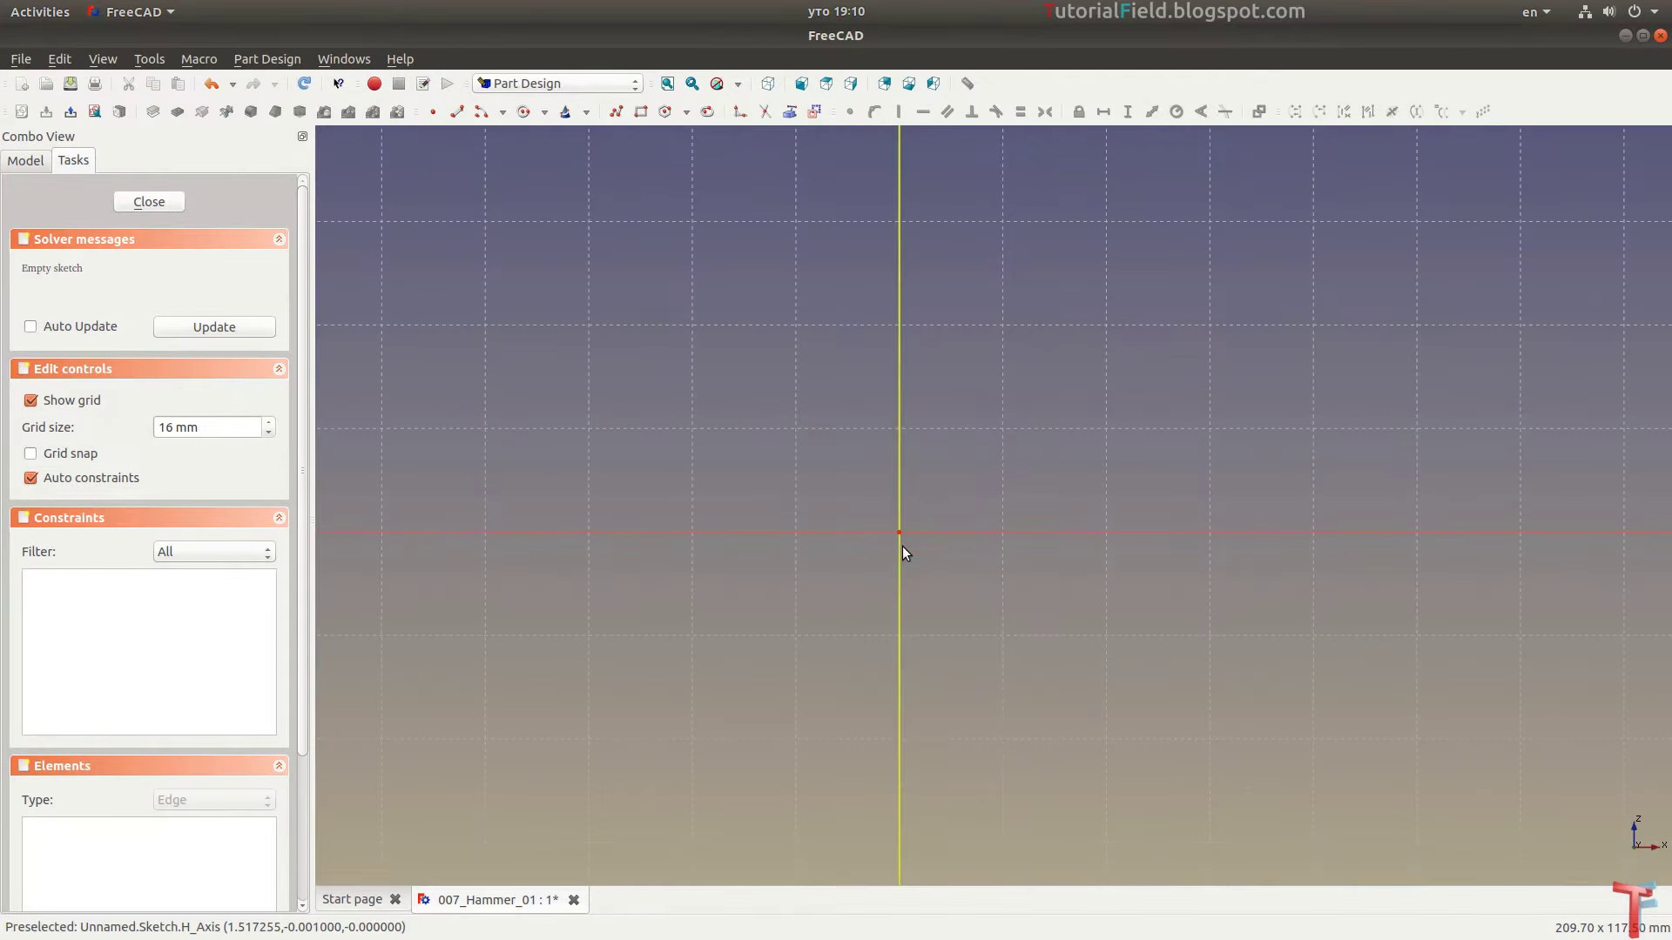
scroll(977, 484, down, 1)
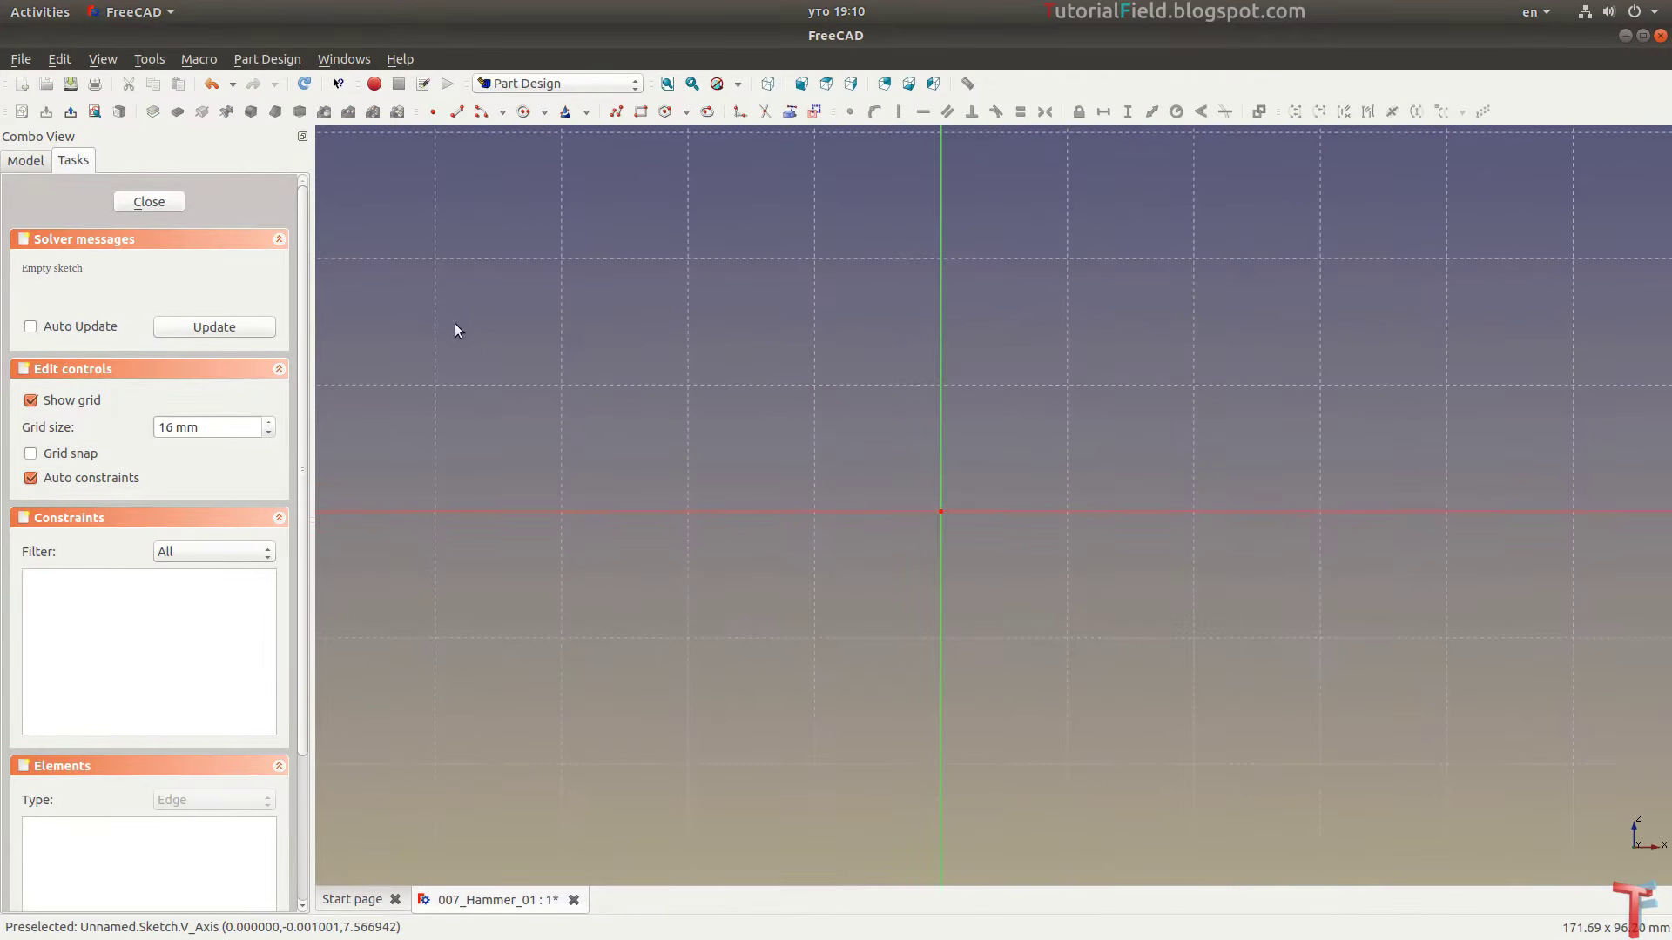
Draw a closed five-sided polyline outline with a slanted top-left edge
click(621, 114)
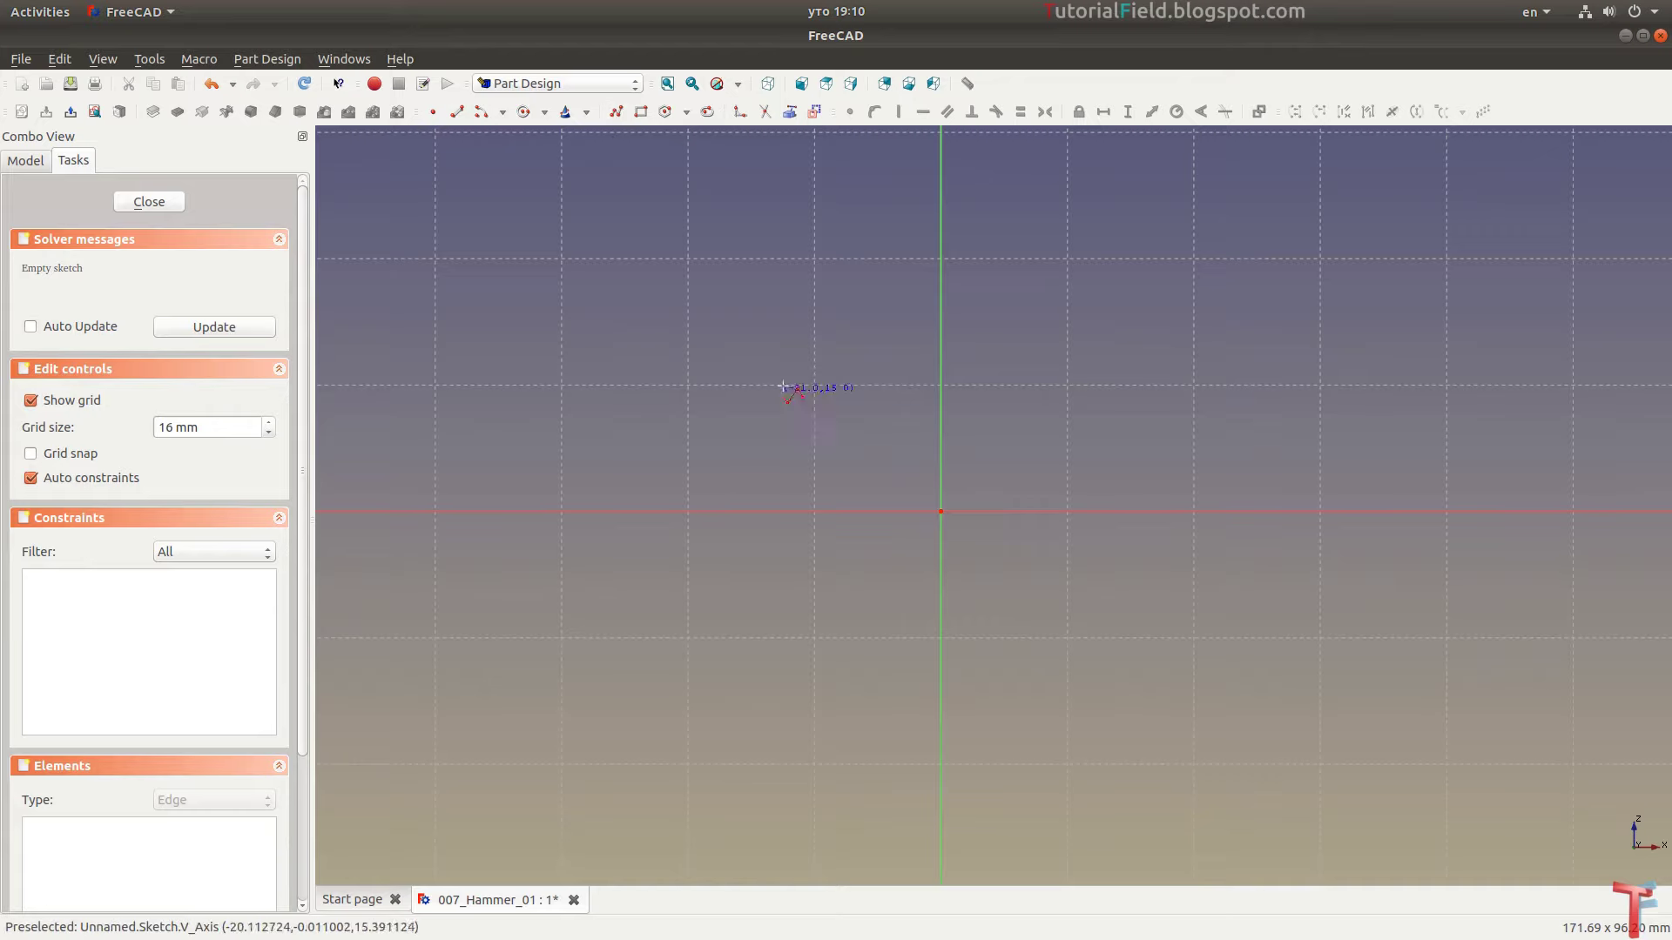
click(783, 385)
click(866, 308)
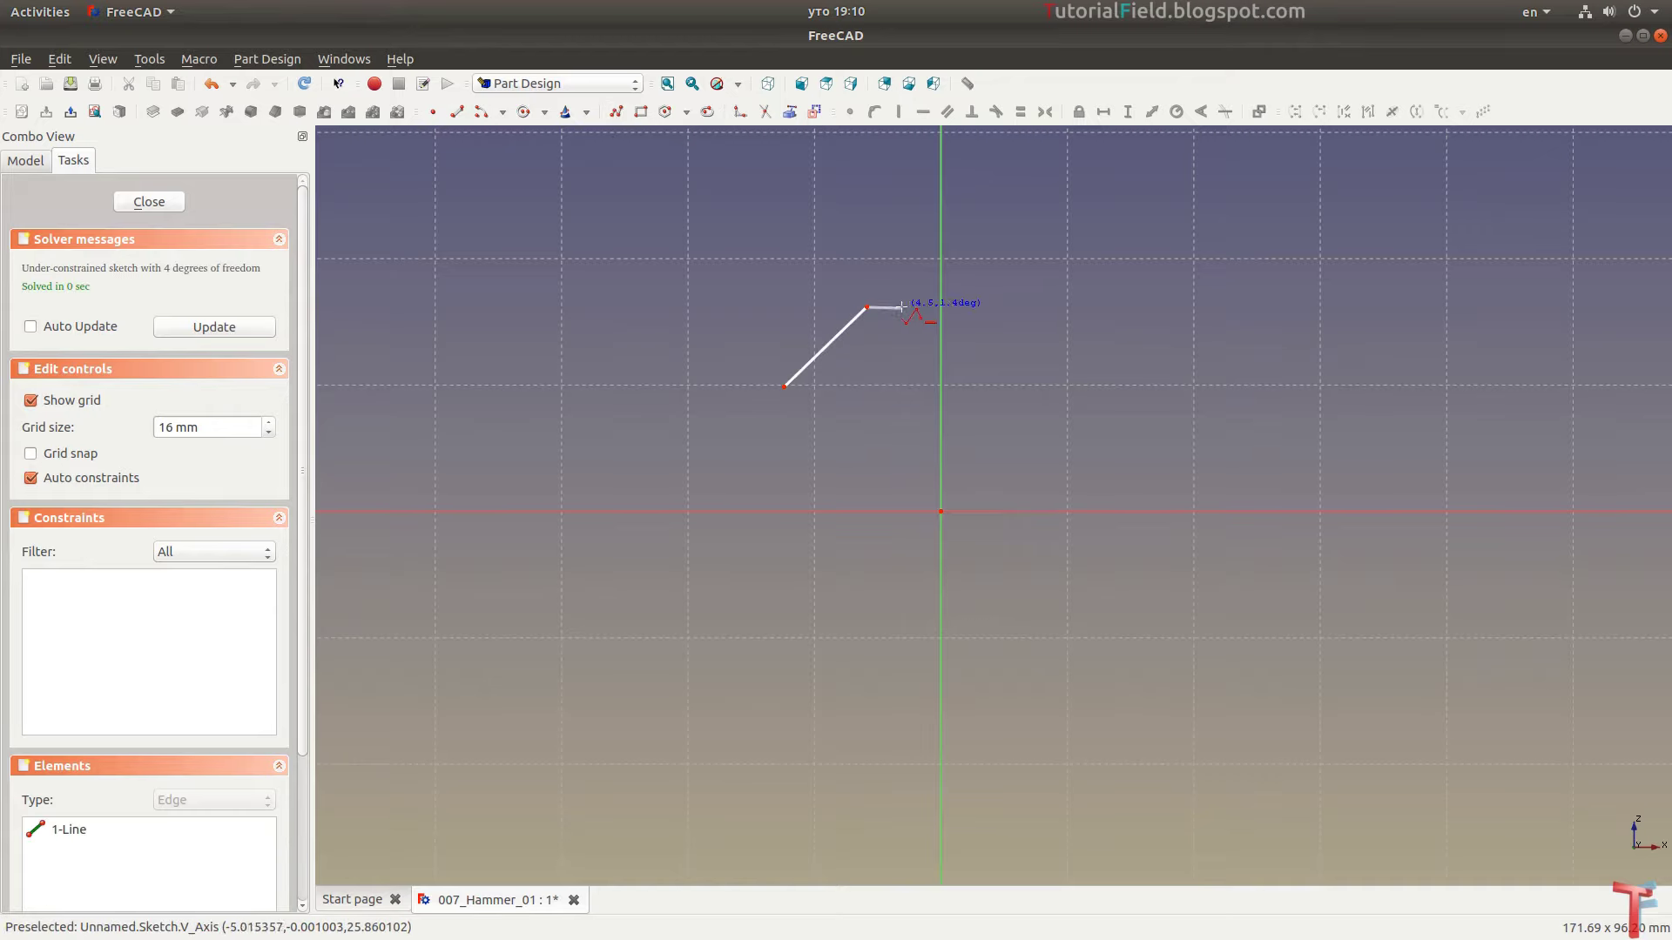
click(1238, 339)
click(1239, 693)
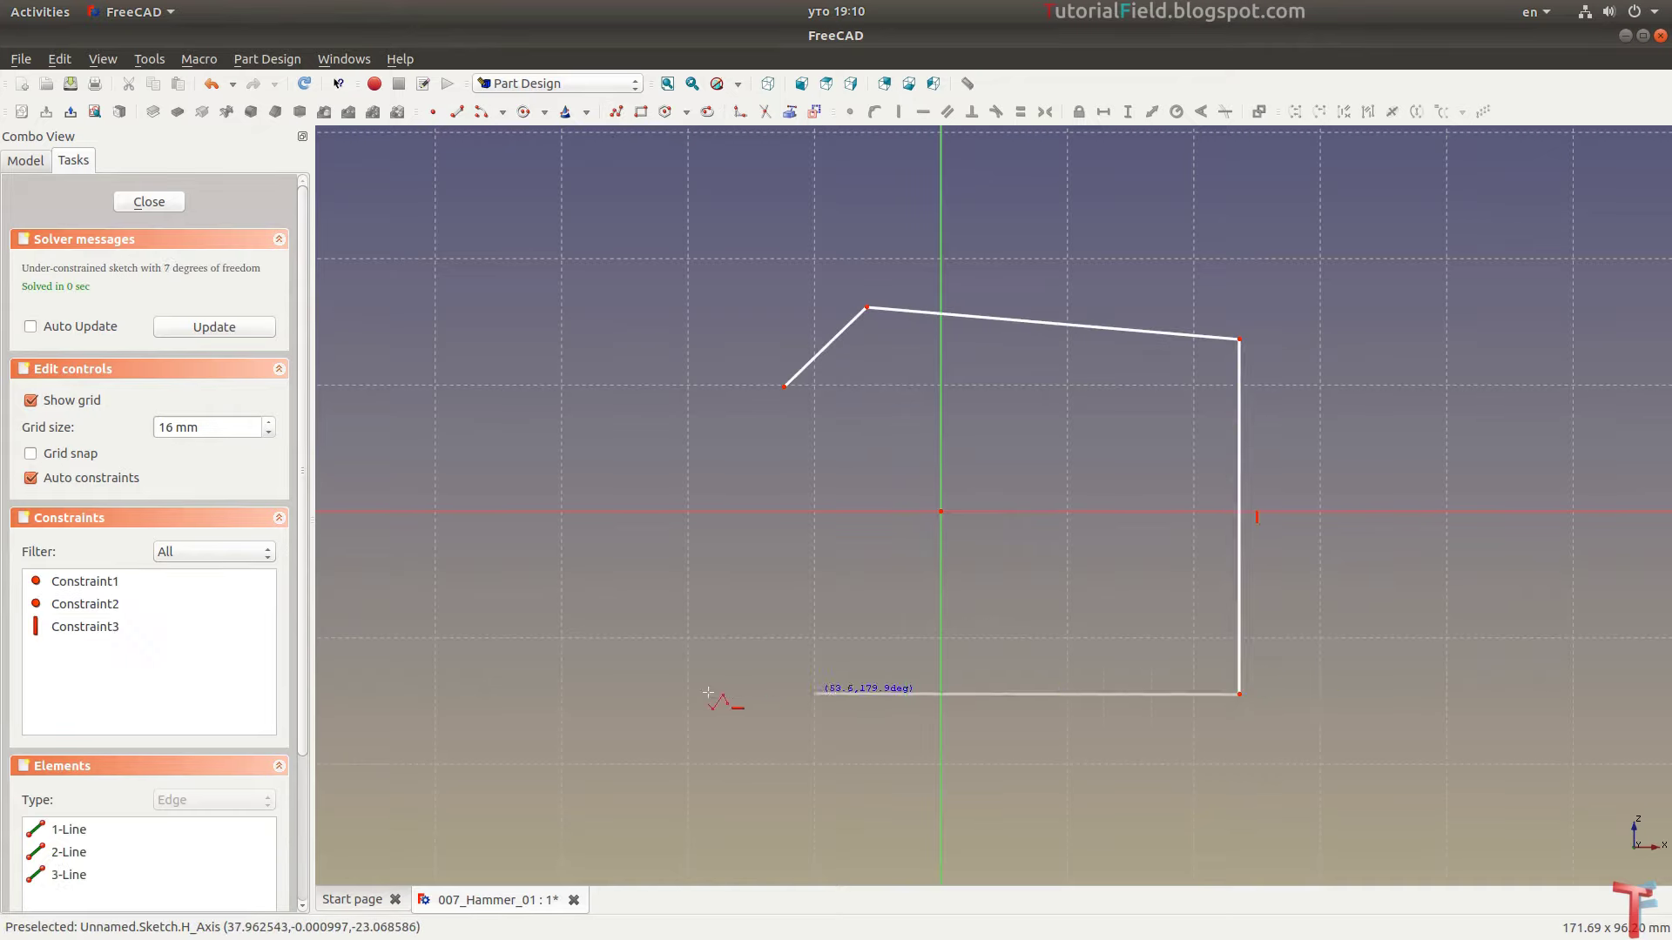
click(783, 693)
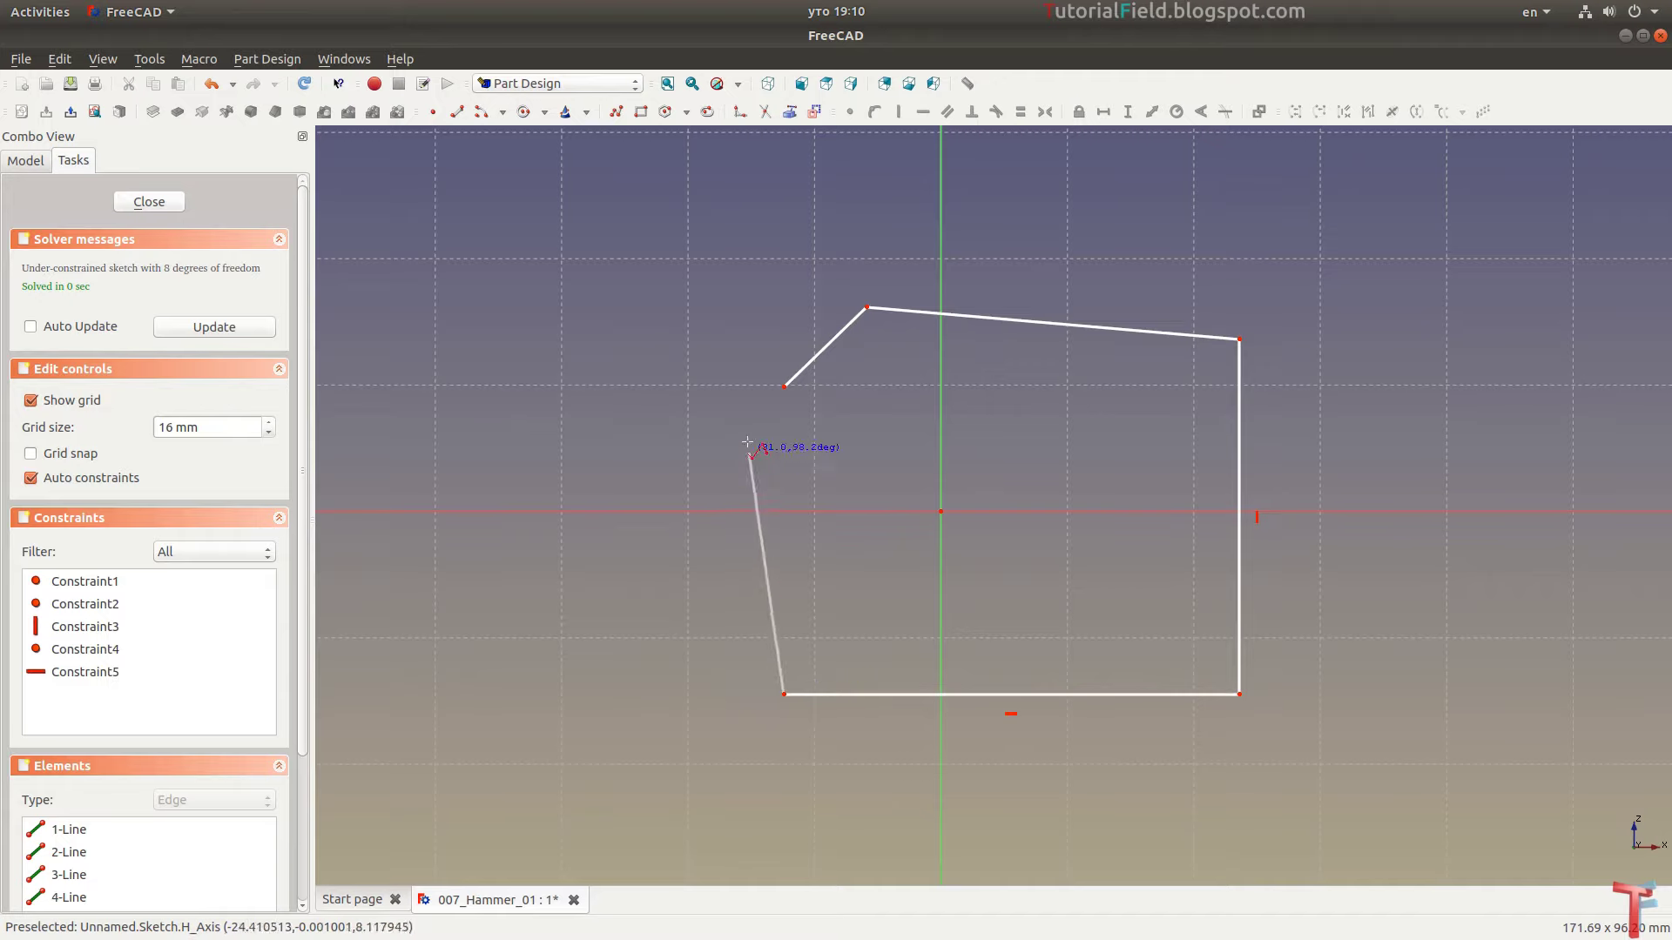
click(783, 390)
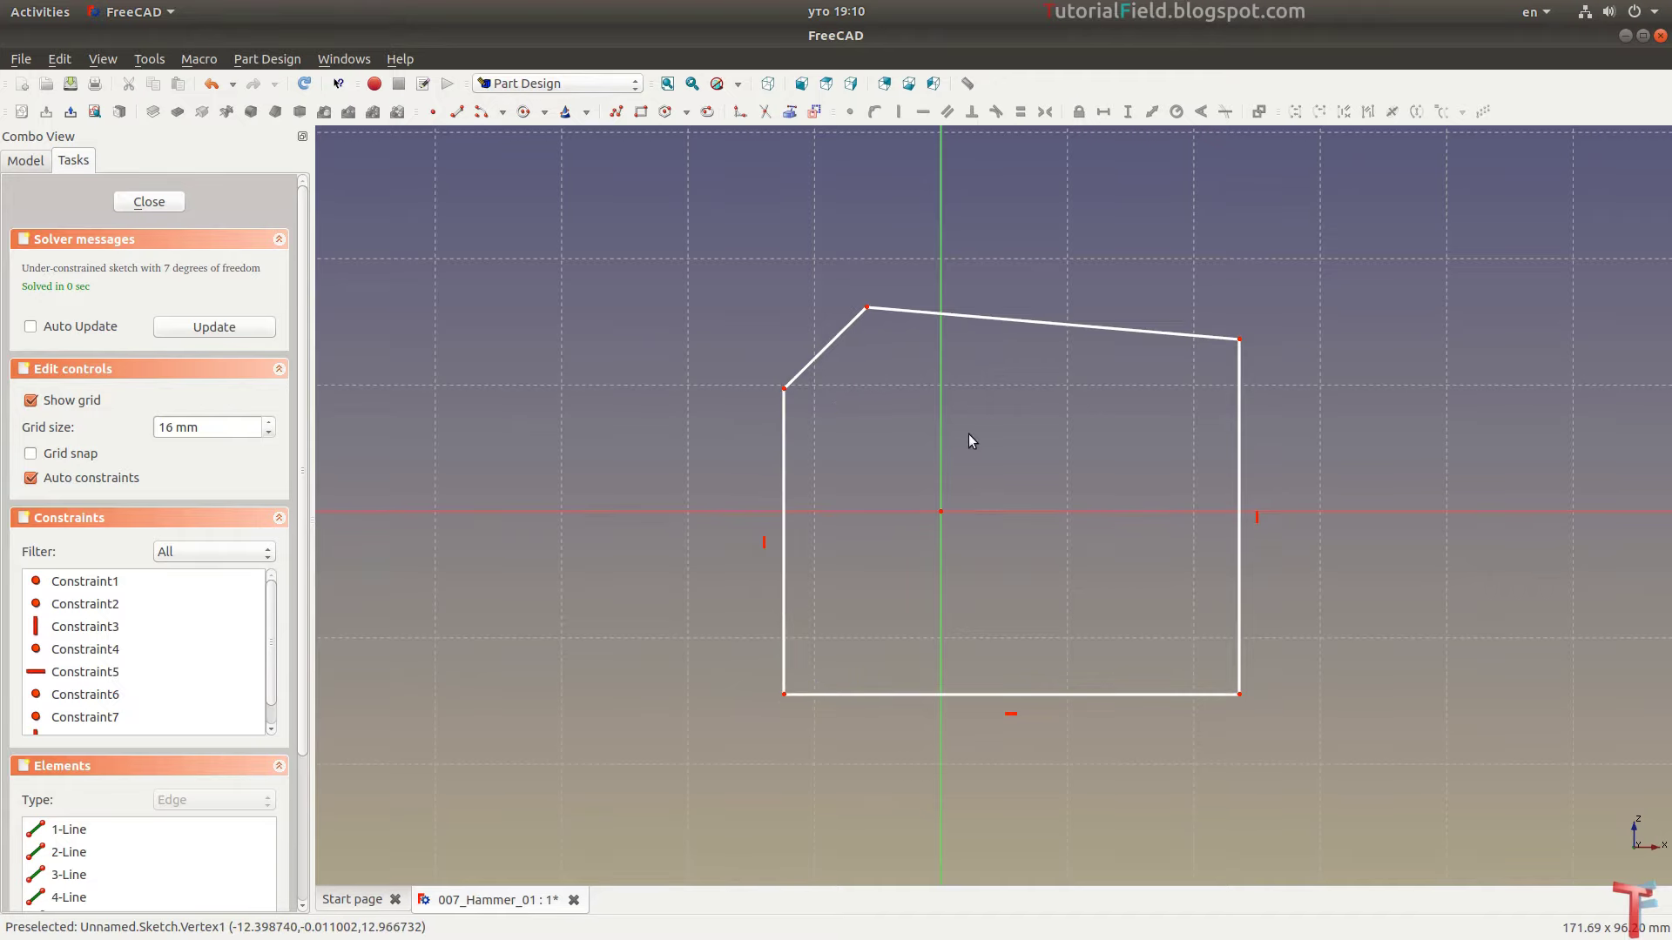
Dimension the right edge 33 mm tall and the top span 30 mm
click(1239, 483)
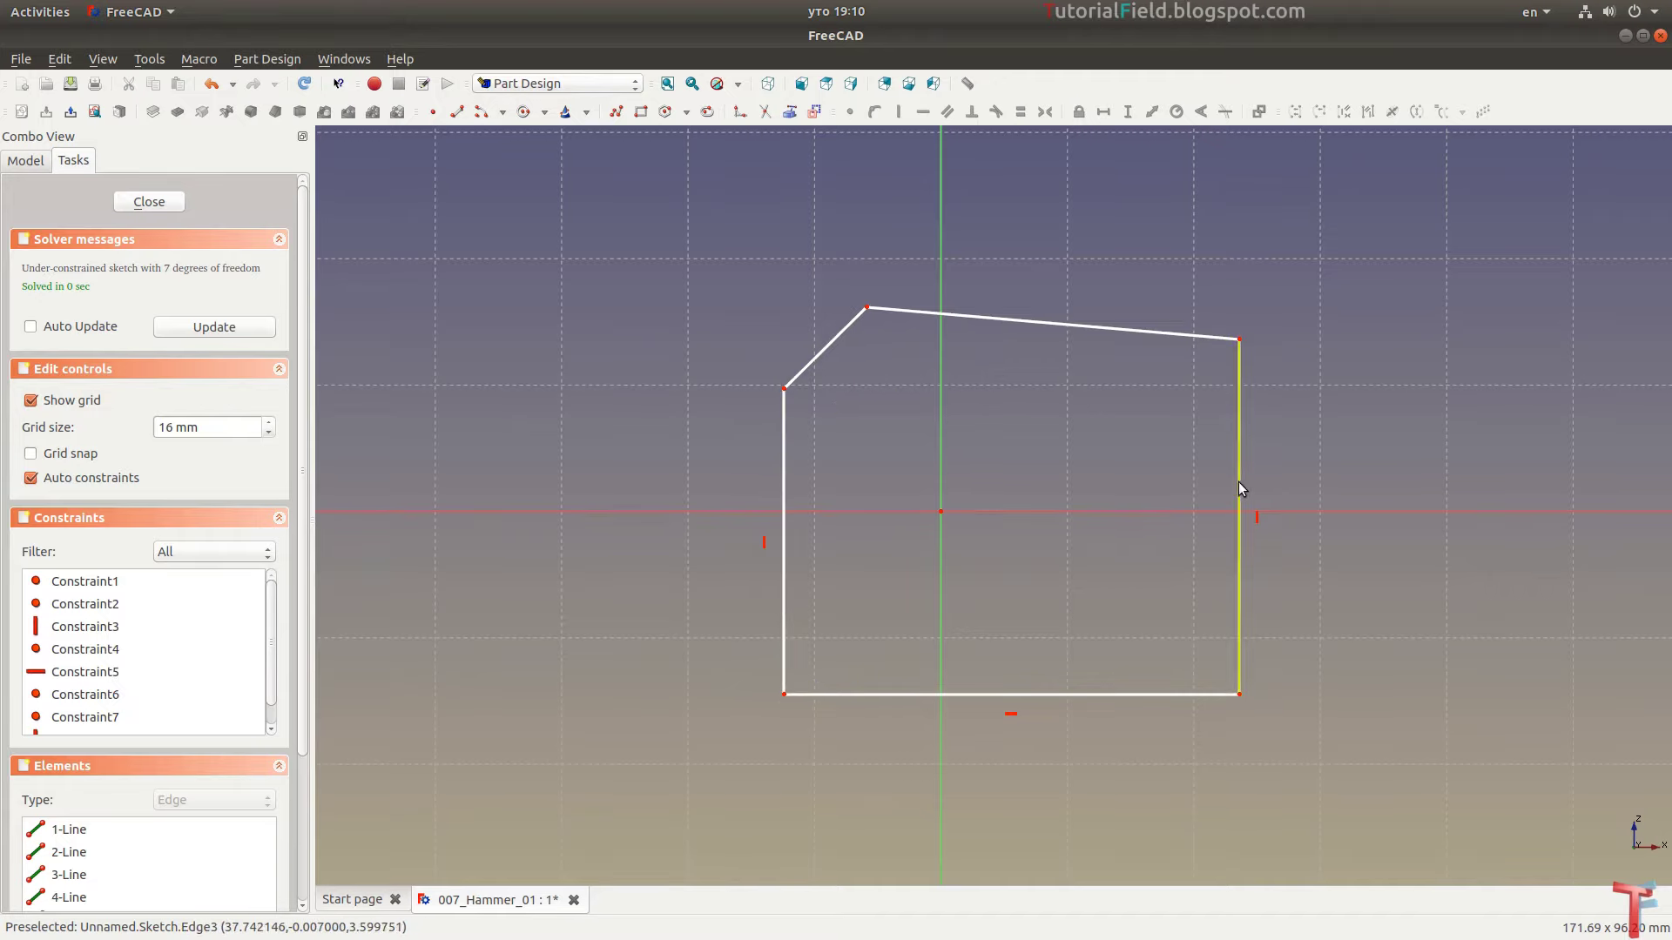
click(1123, 112)
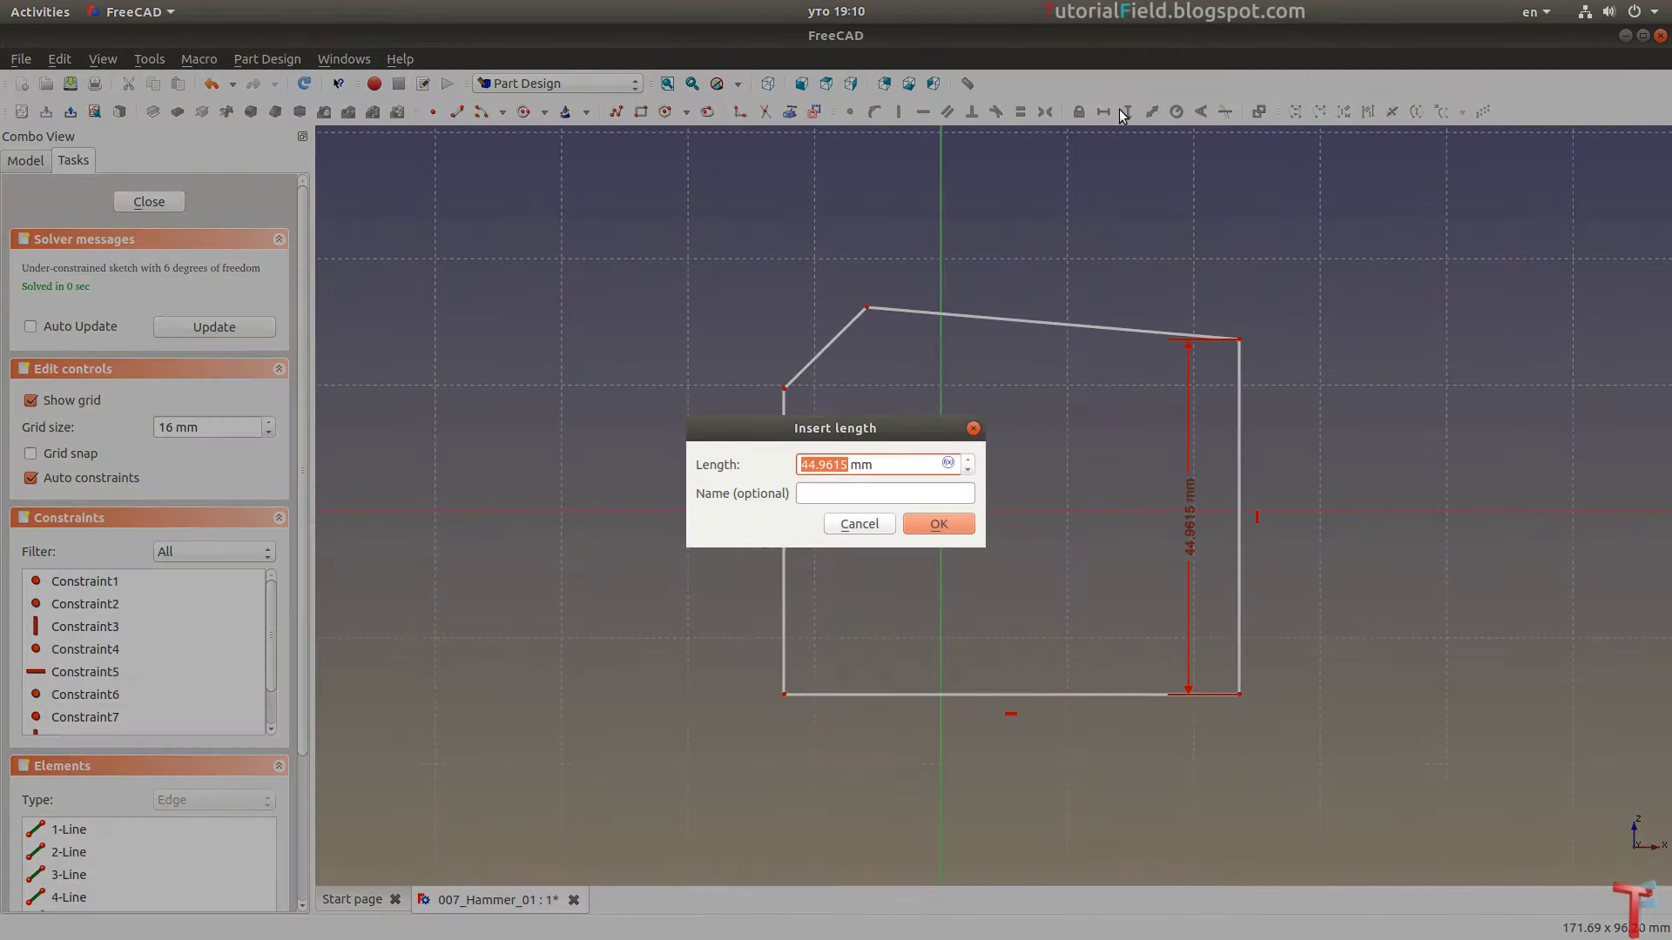
text(3)
key(Return)
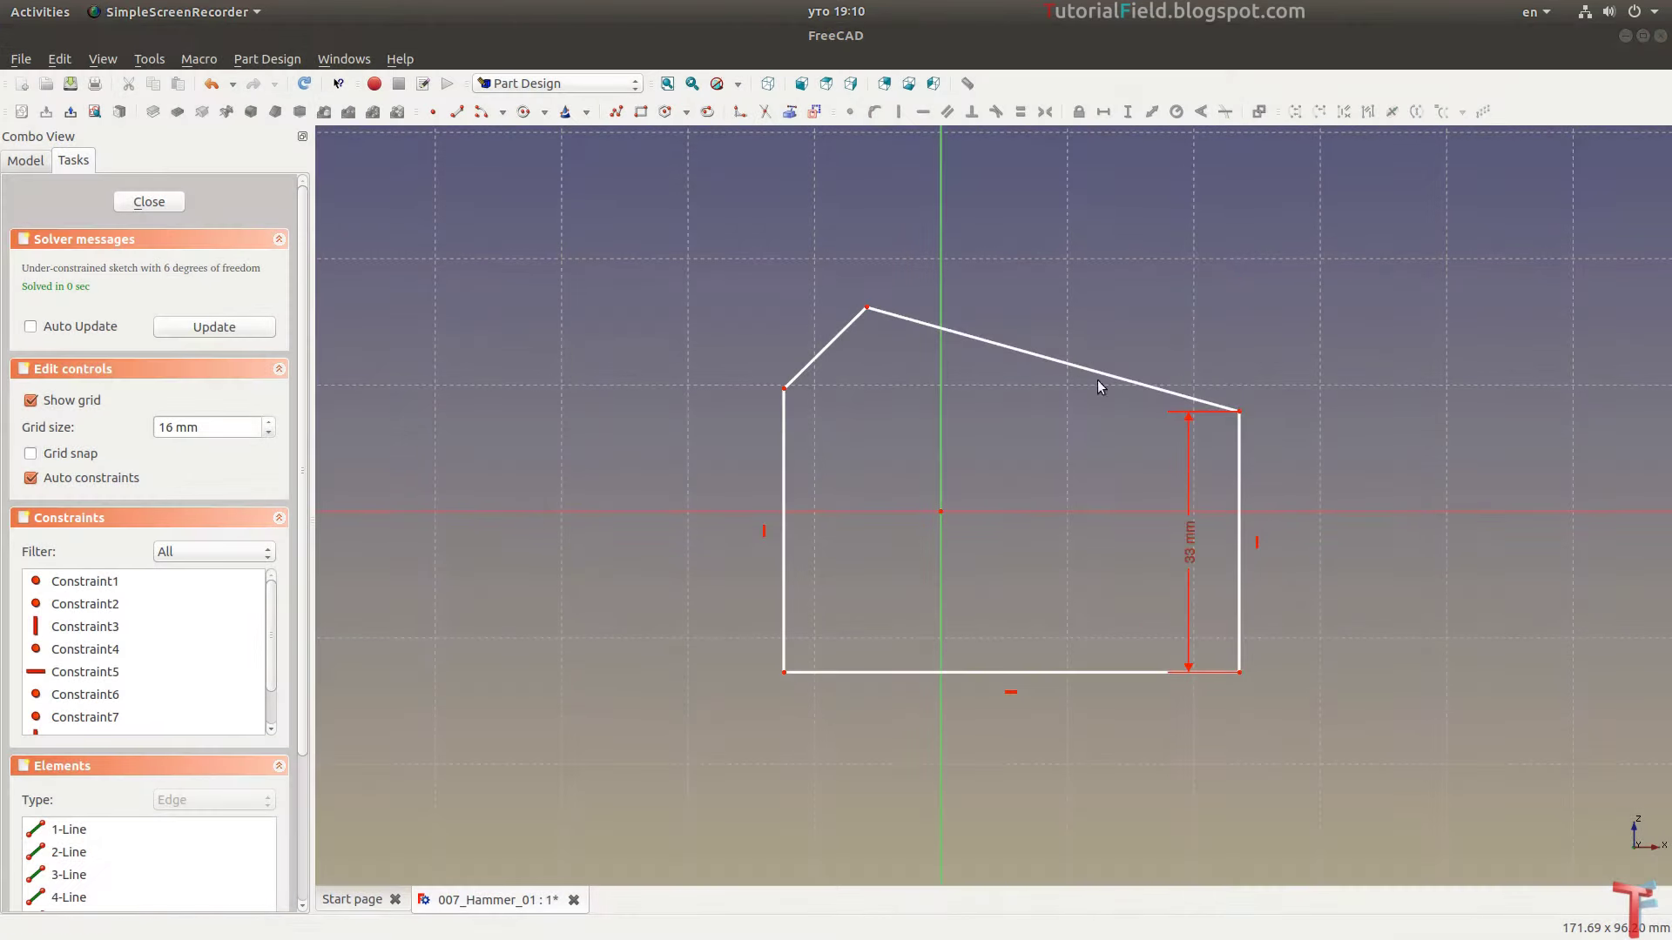
drag(1195, 554, 1318, 537)
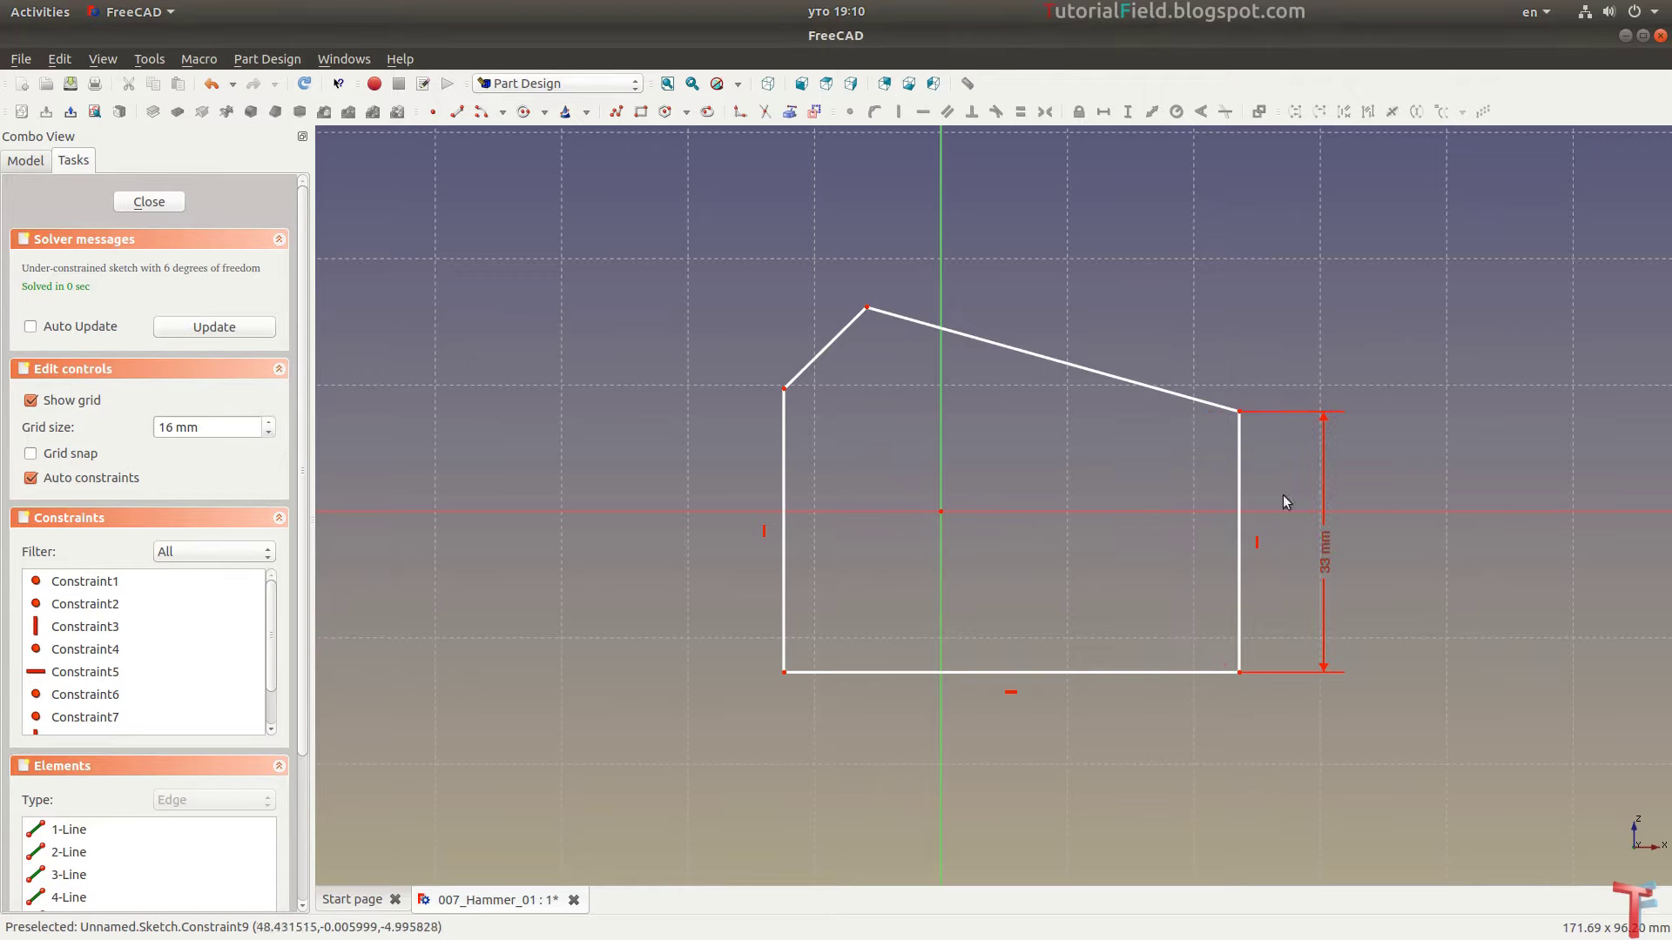
click(1117, 379)
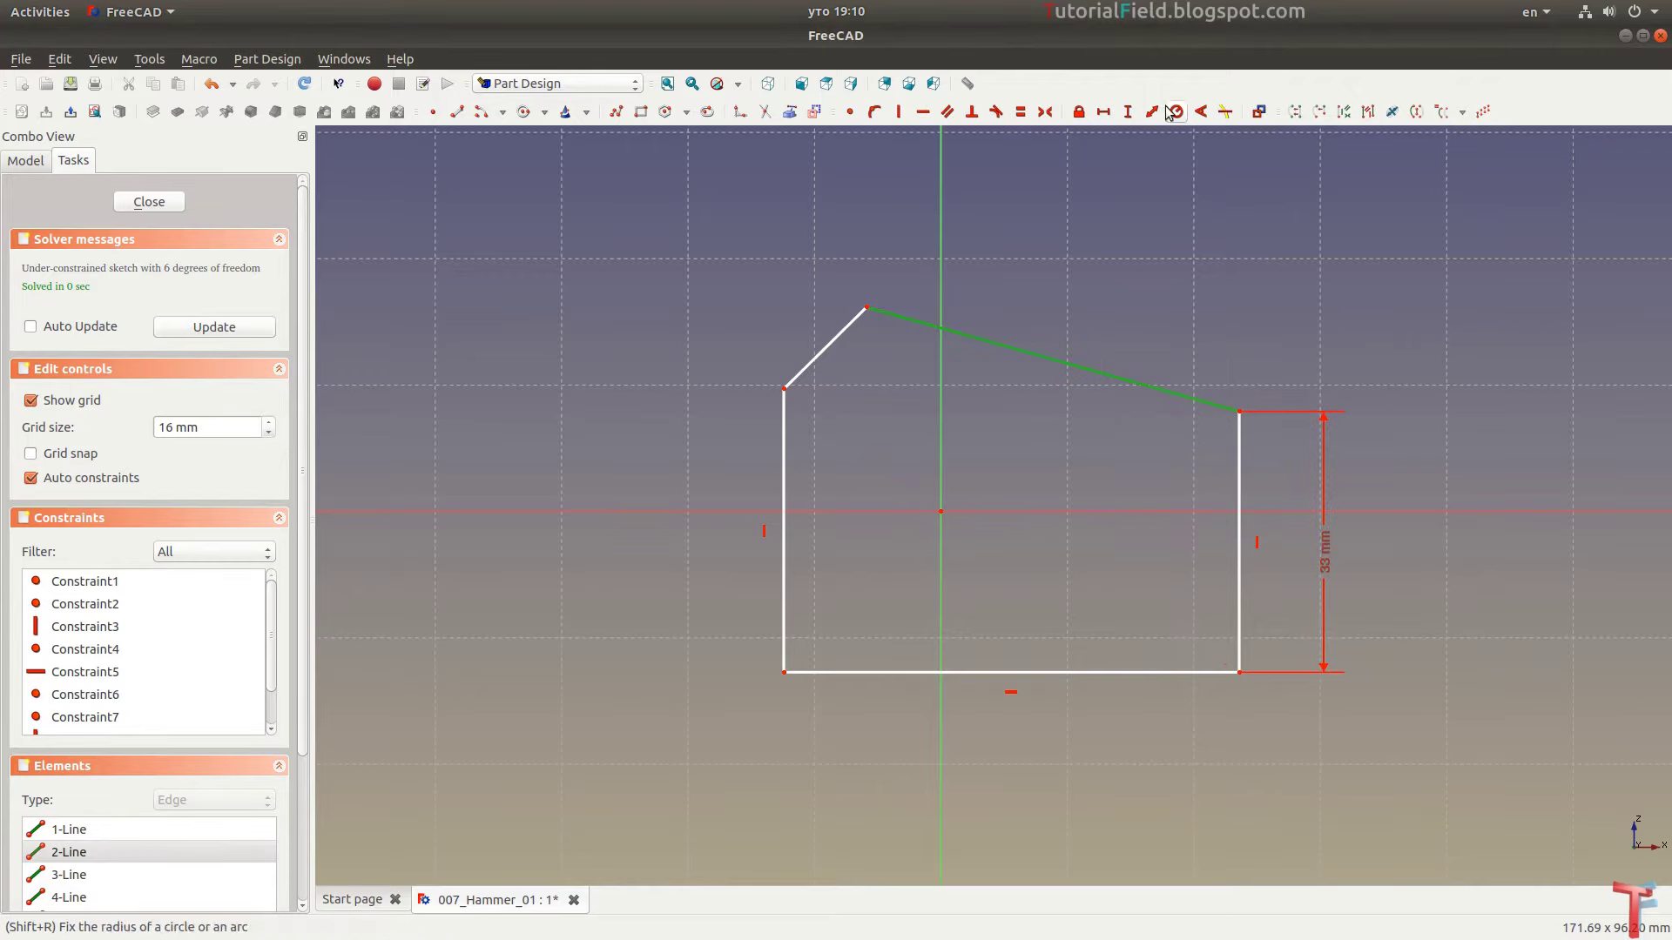
click(1103, 112)
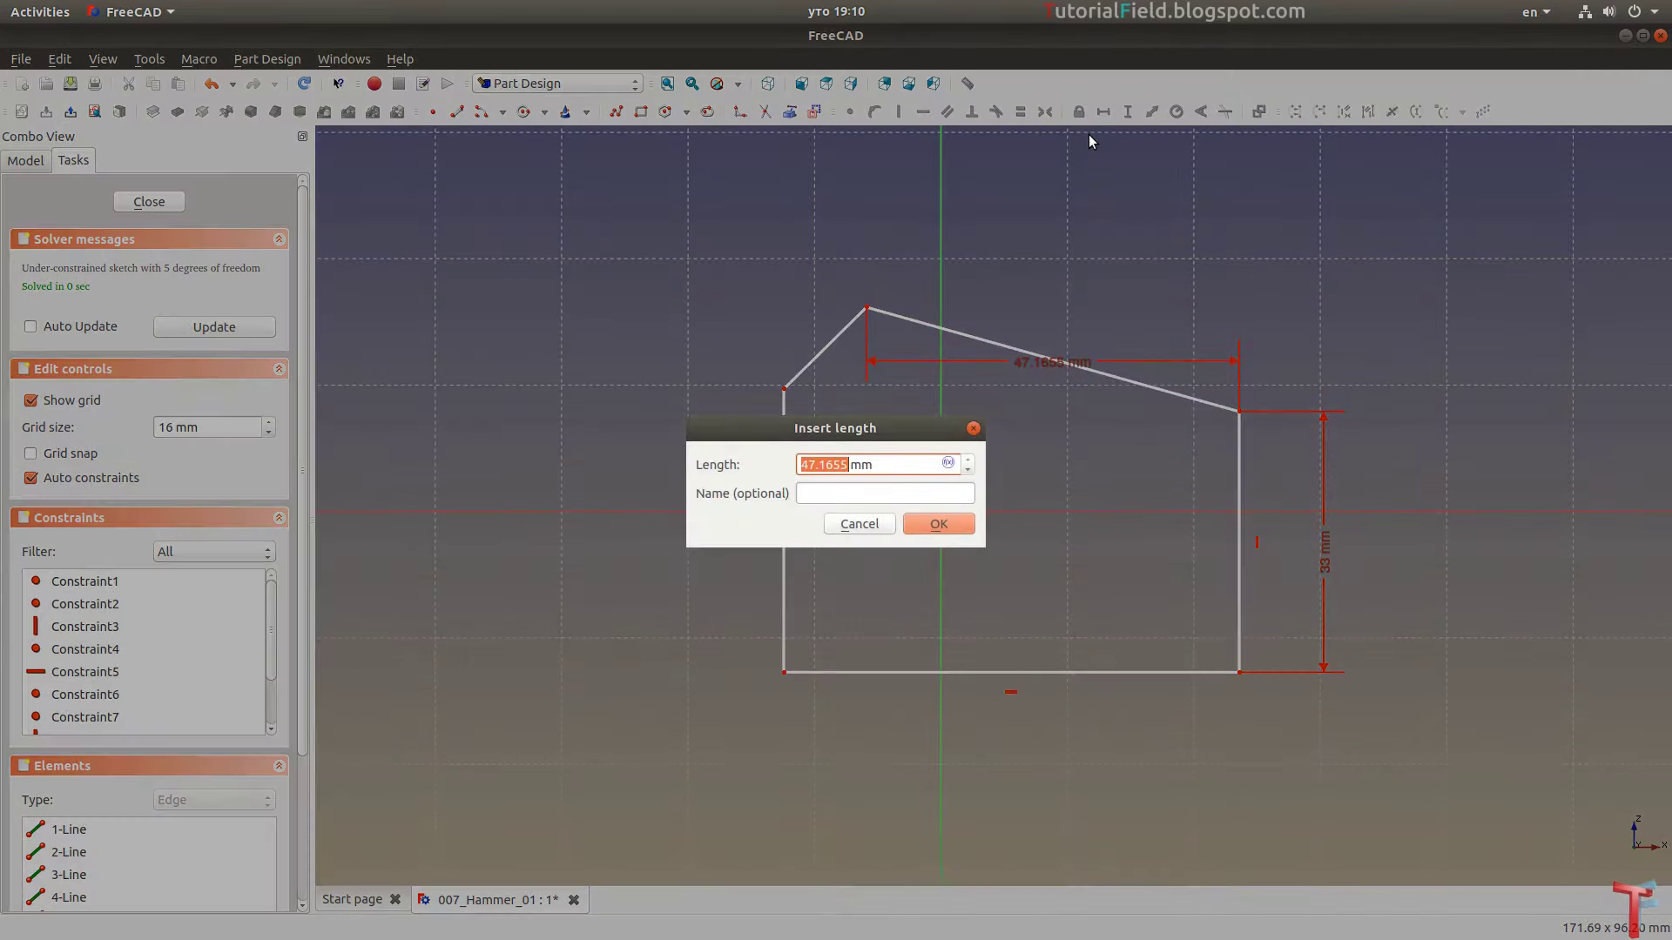
text(30)
key(Return)
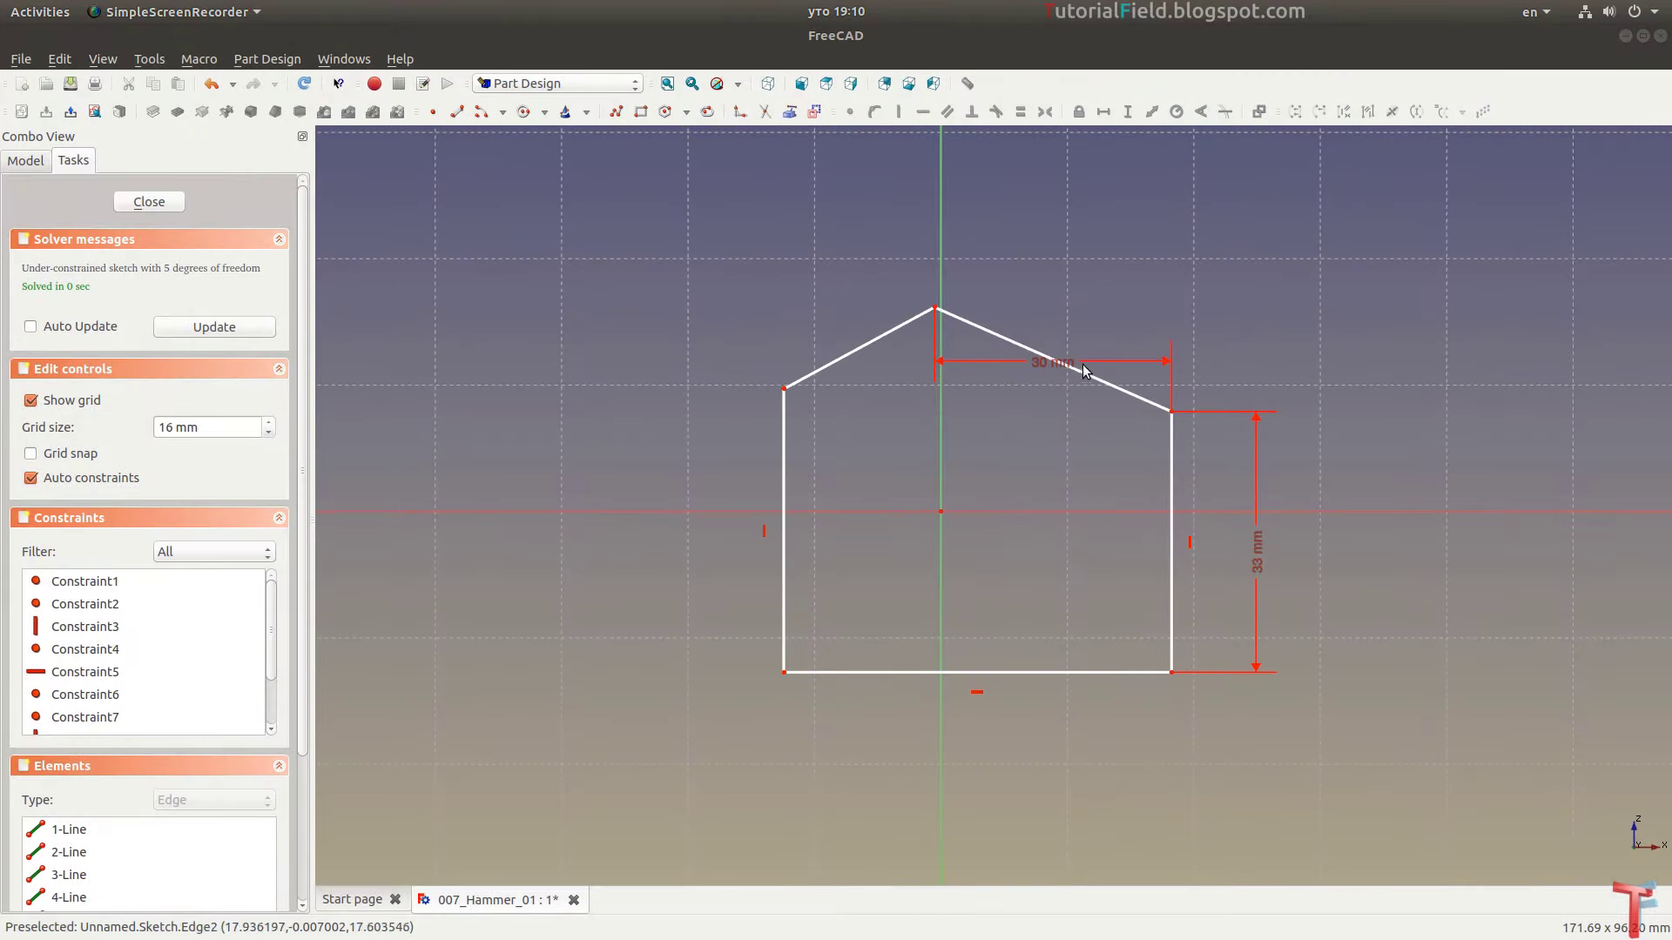
mouse_move(1062, 370)
mouse_down()
mouse_move(1065, 292)
mouse_move(1062, 360)
mouse_move(1051, 302)
mouse_up()
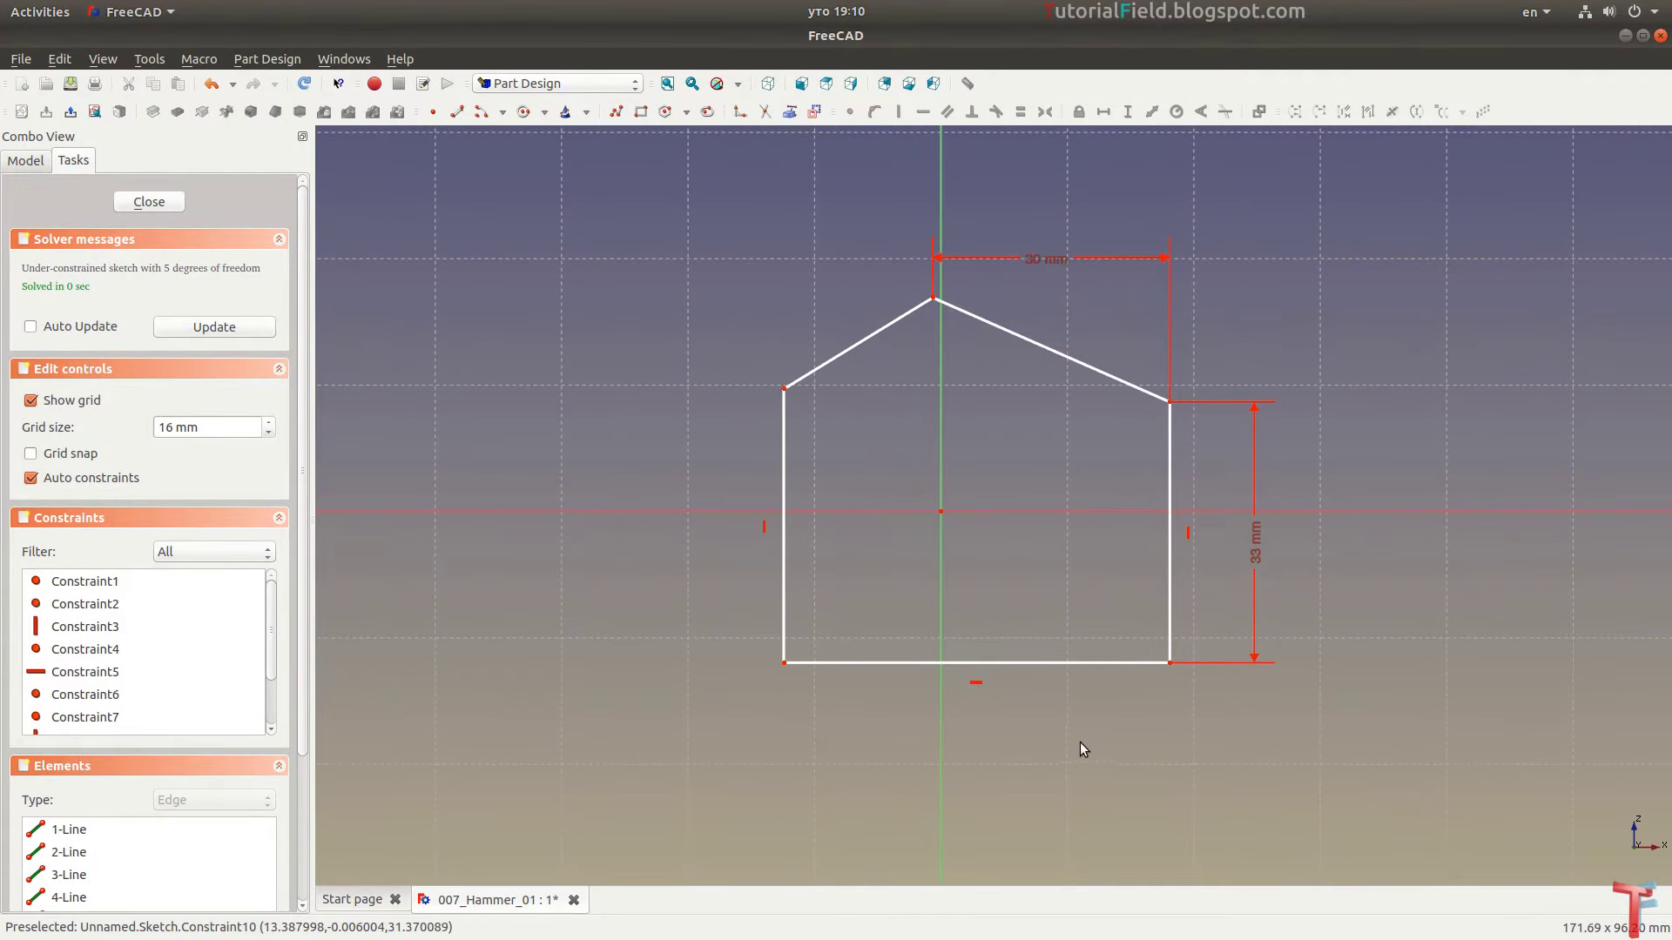
Dimension the bottom edge 40 mm and the left edge 30 mm tall
click(1057, 662)
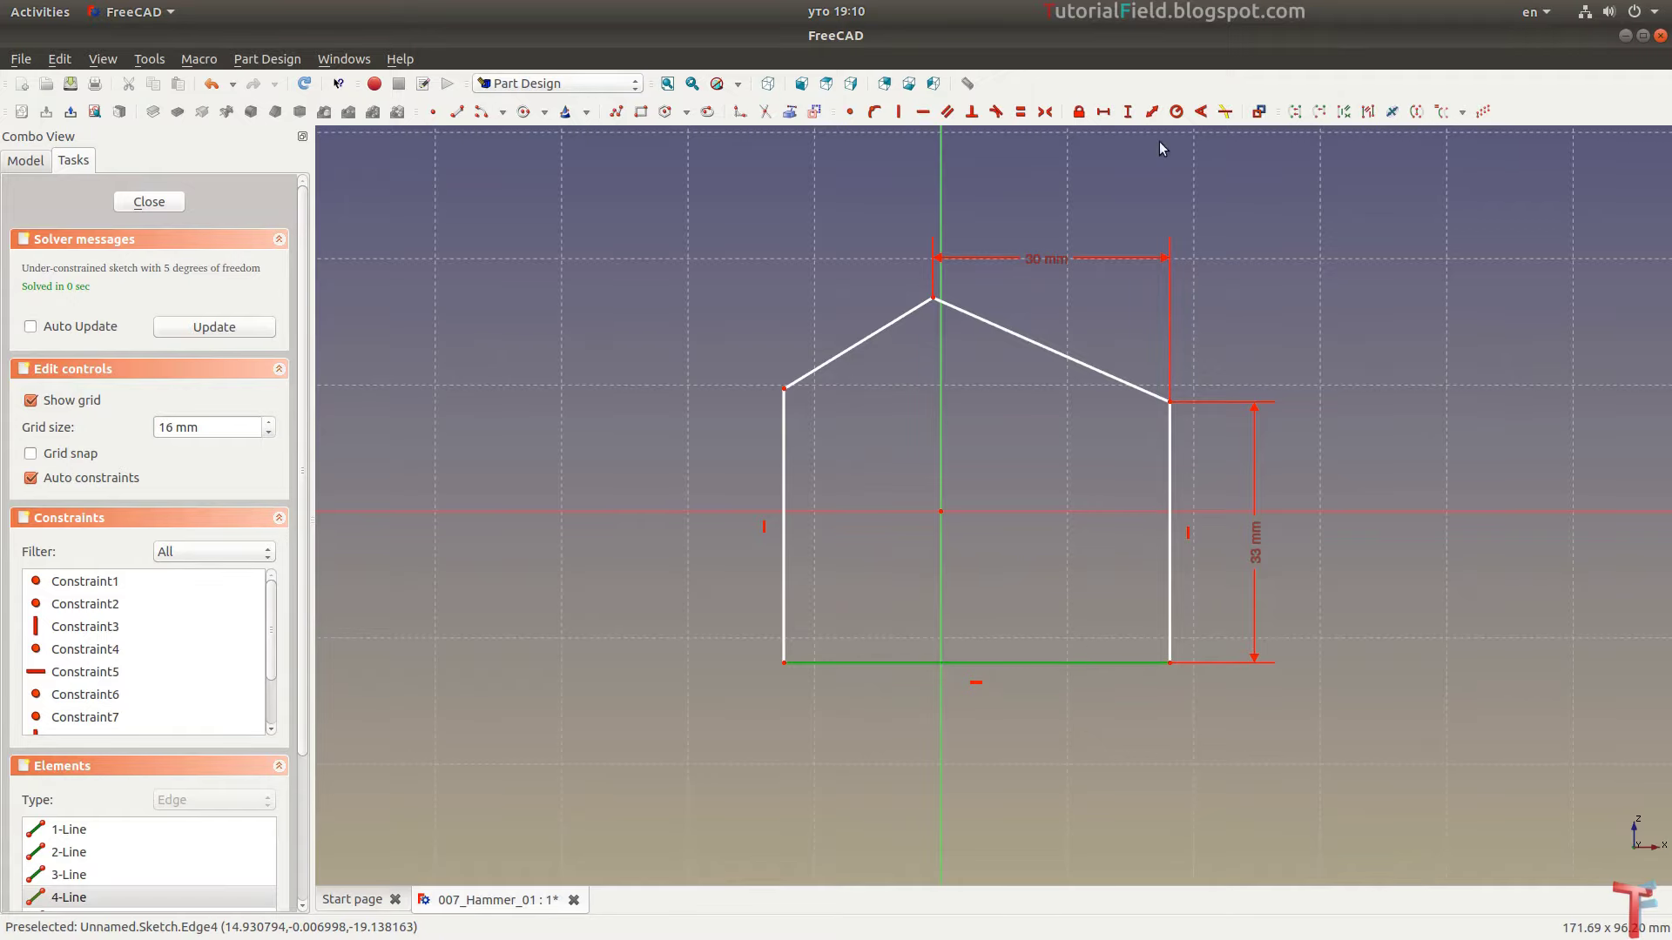
click(1104, 114)
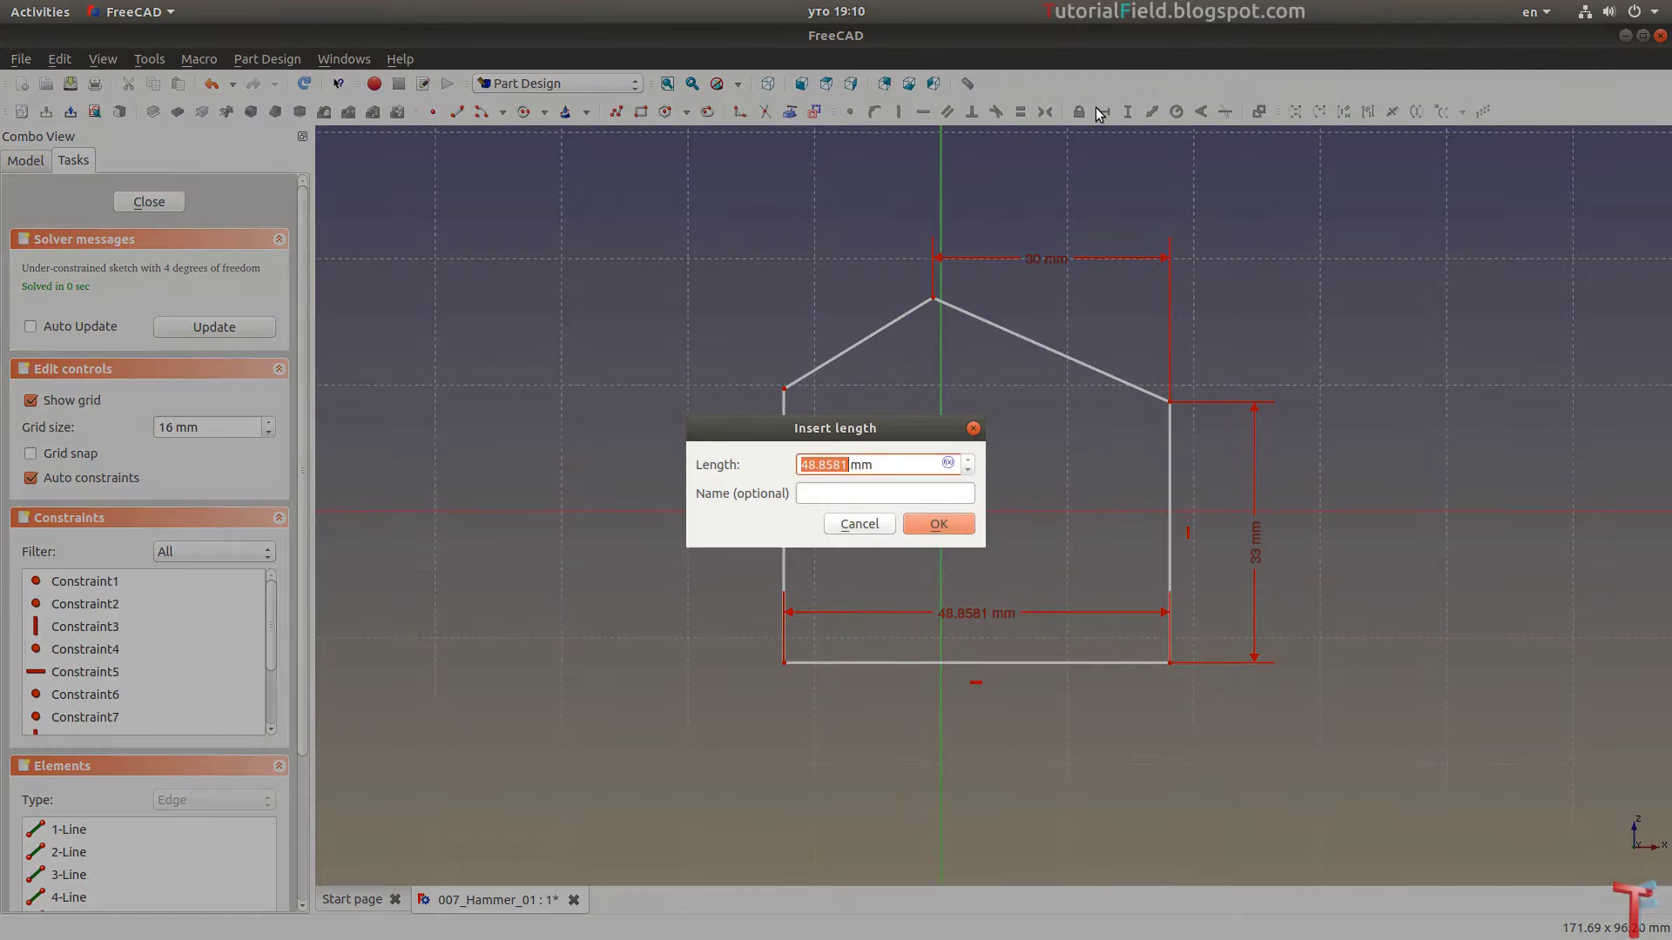
text(0)
key(Return)
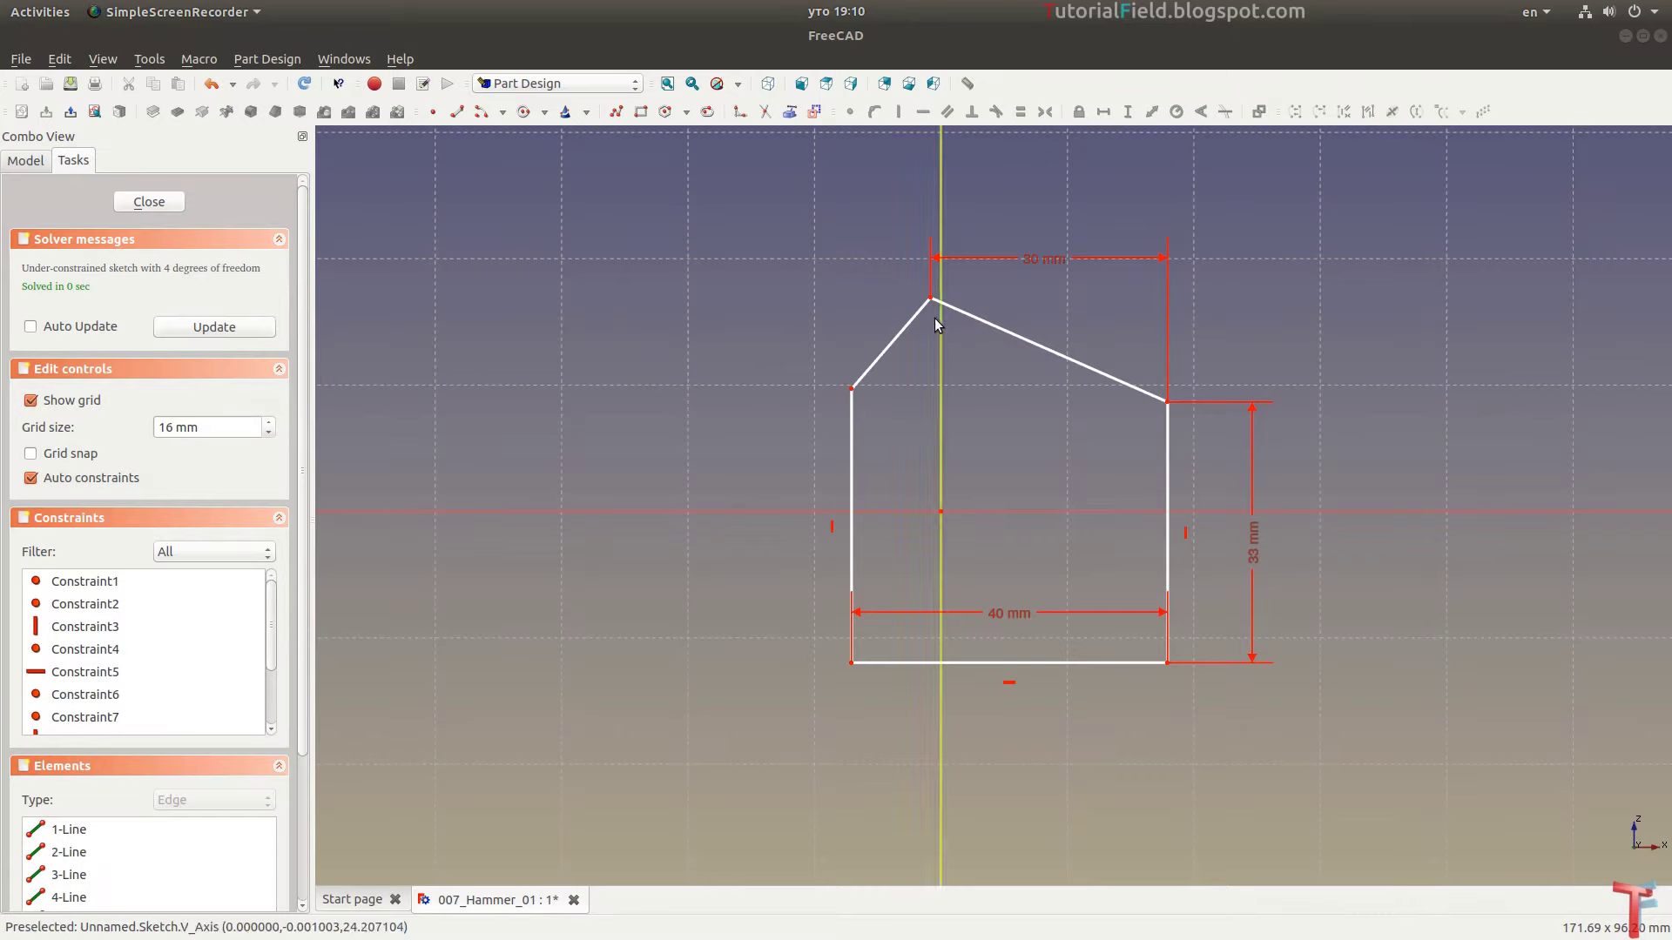
drag(923, 316, 921, 388)
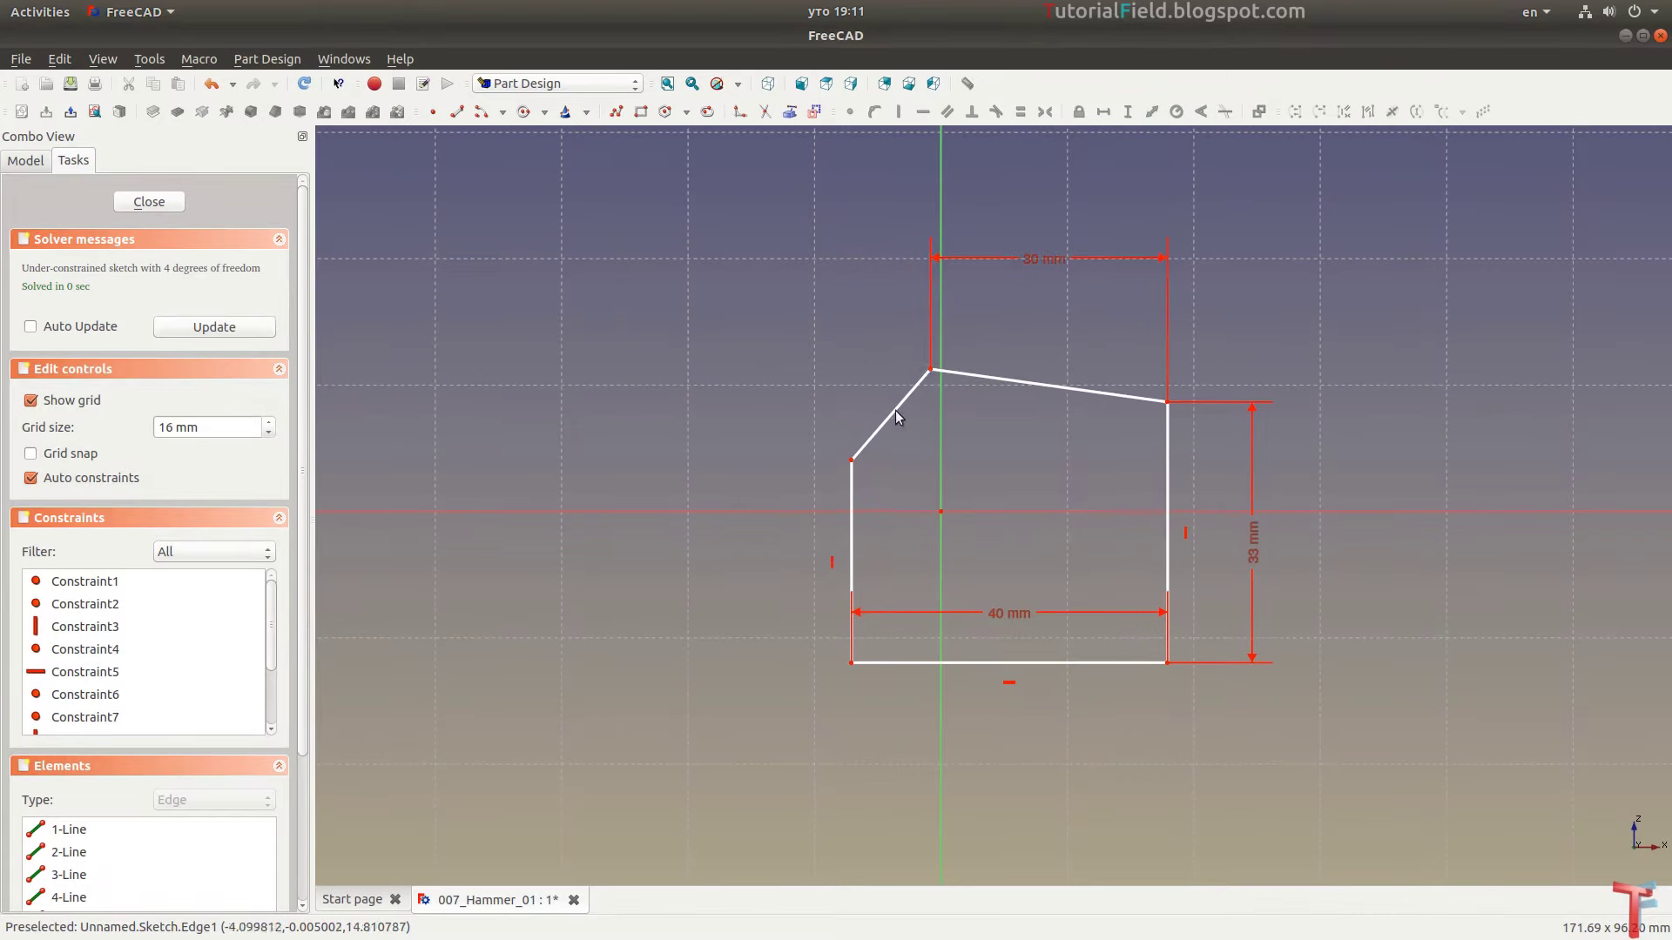
scroll(956, 541, up, 1)
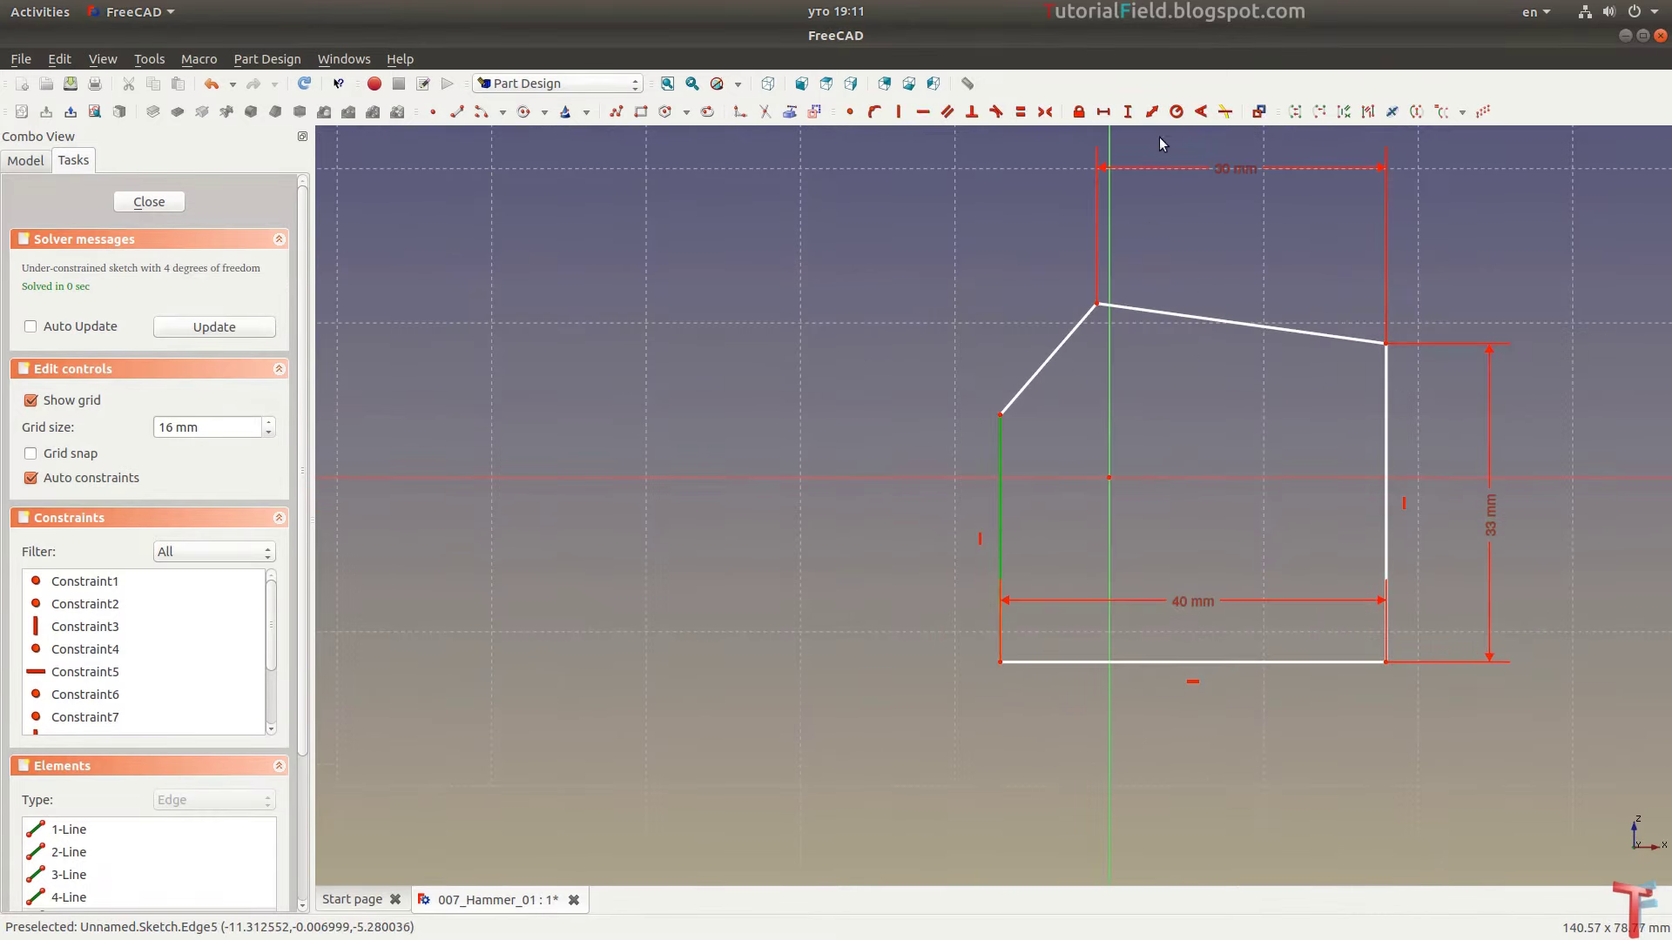
click(1126, 112)
text(30mm)
key(Return)
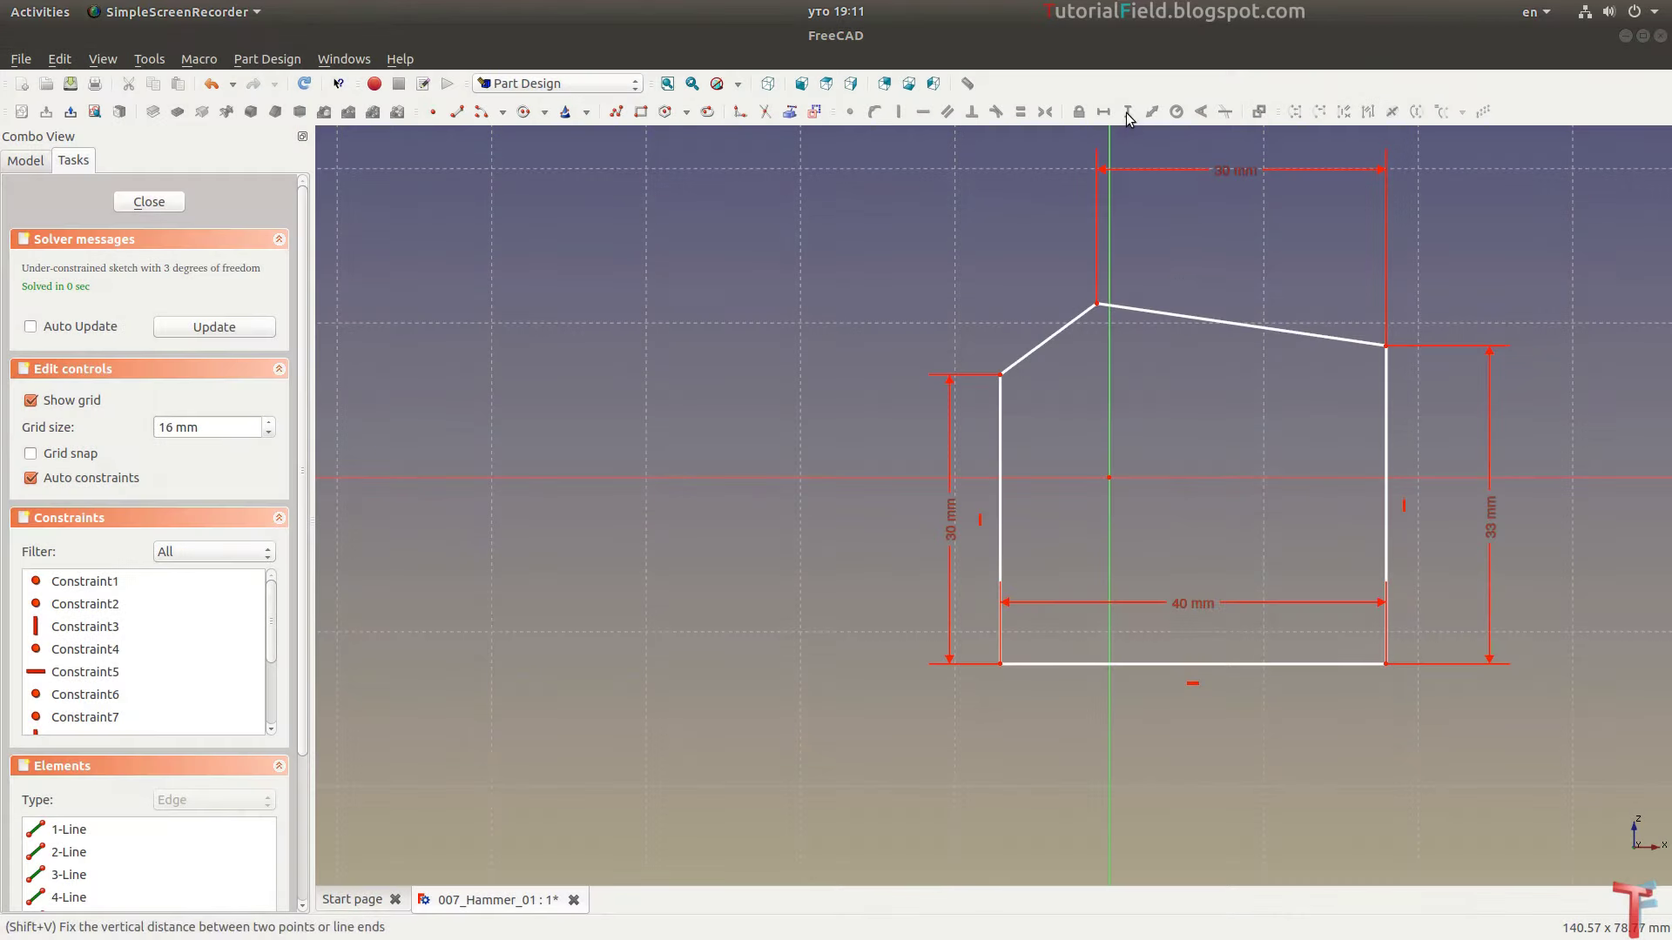
Give the slanted edge a 6 mm vertical rise and delete the 30 mm top span dimension
click(999, 375)
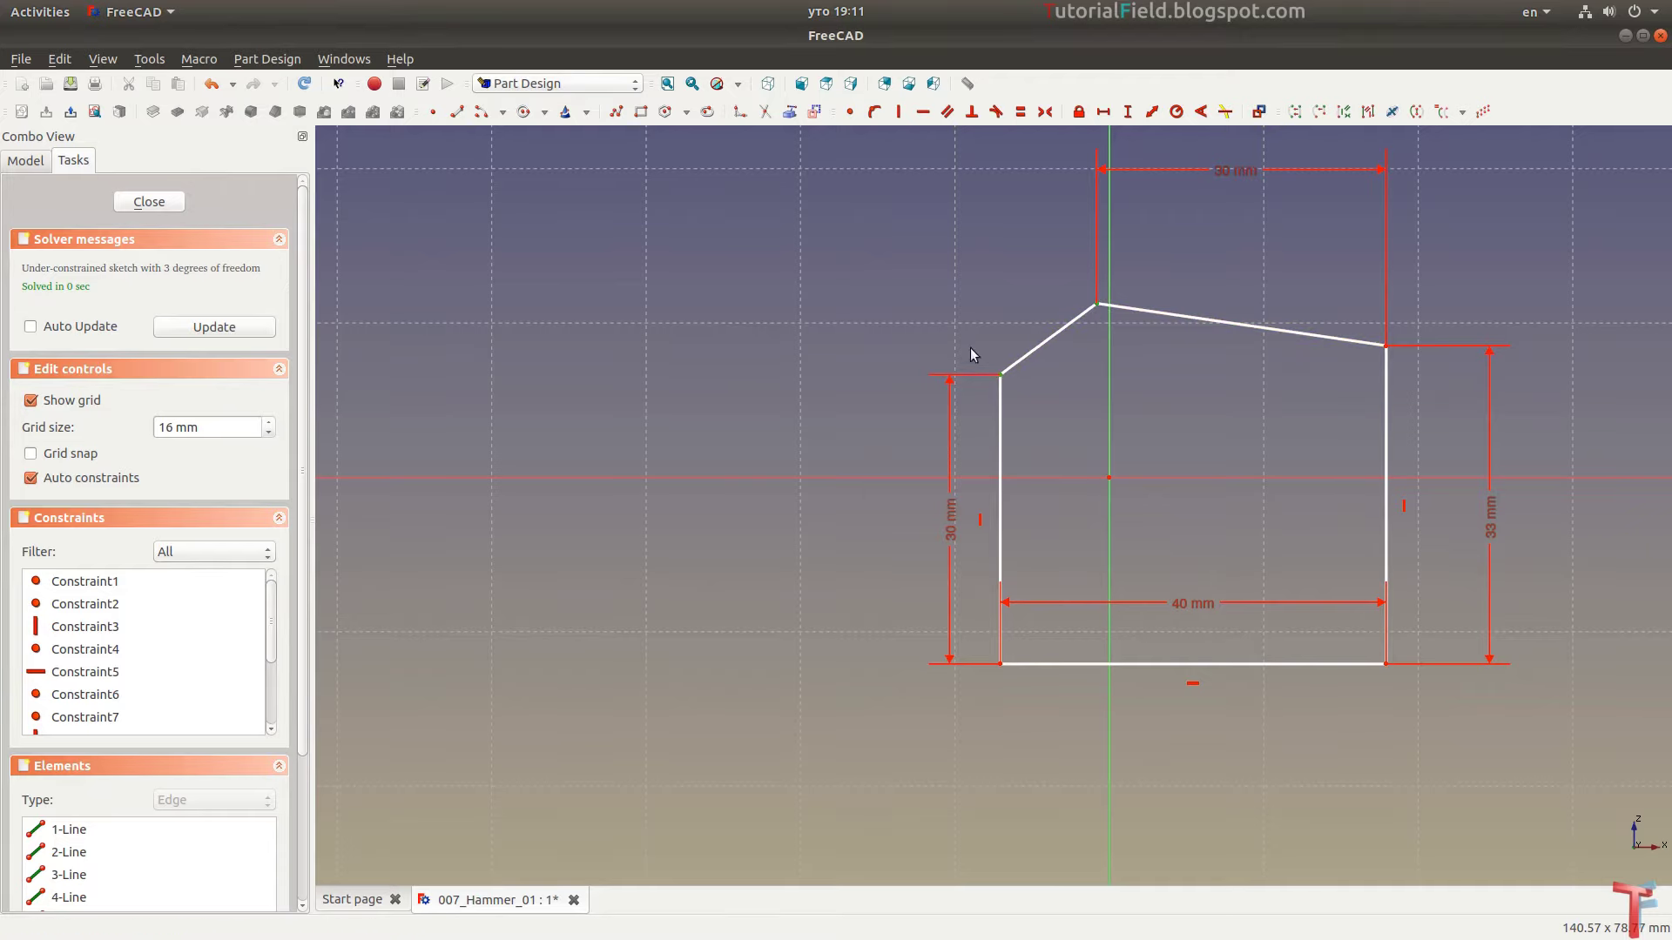
click(1066, 326)
click(1128, 111)
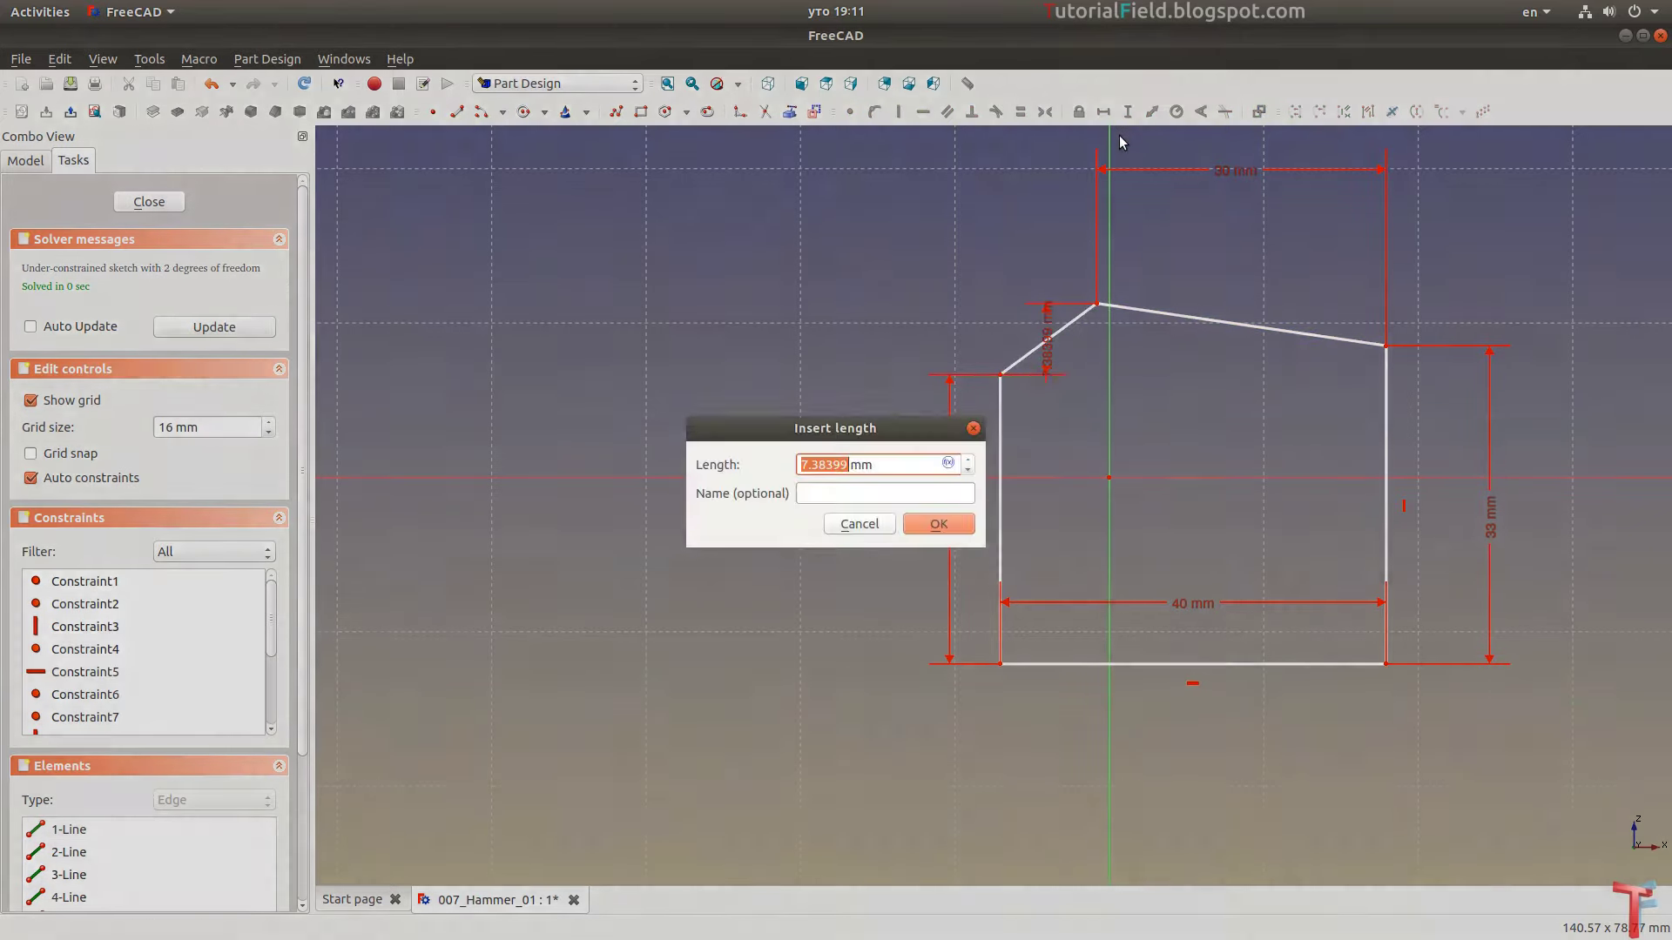
text(6)
key(Return)
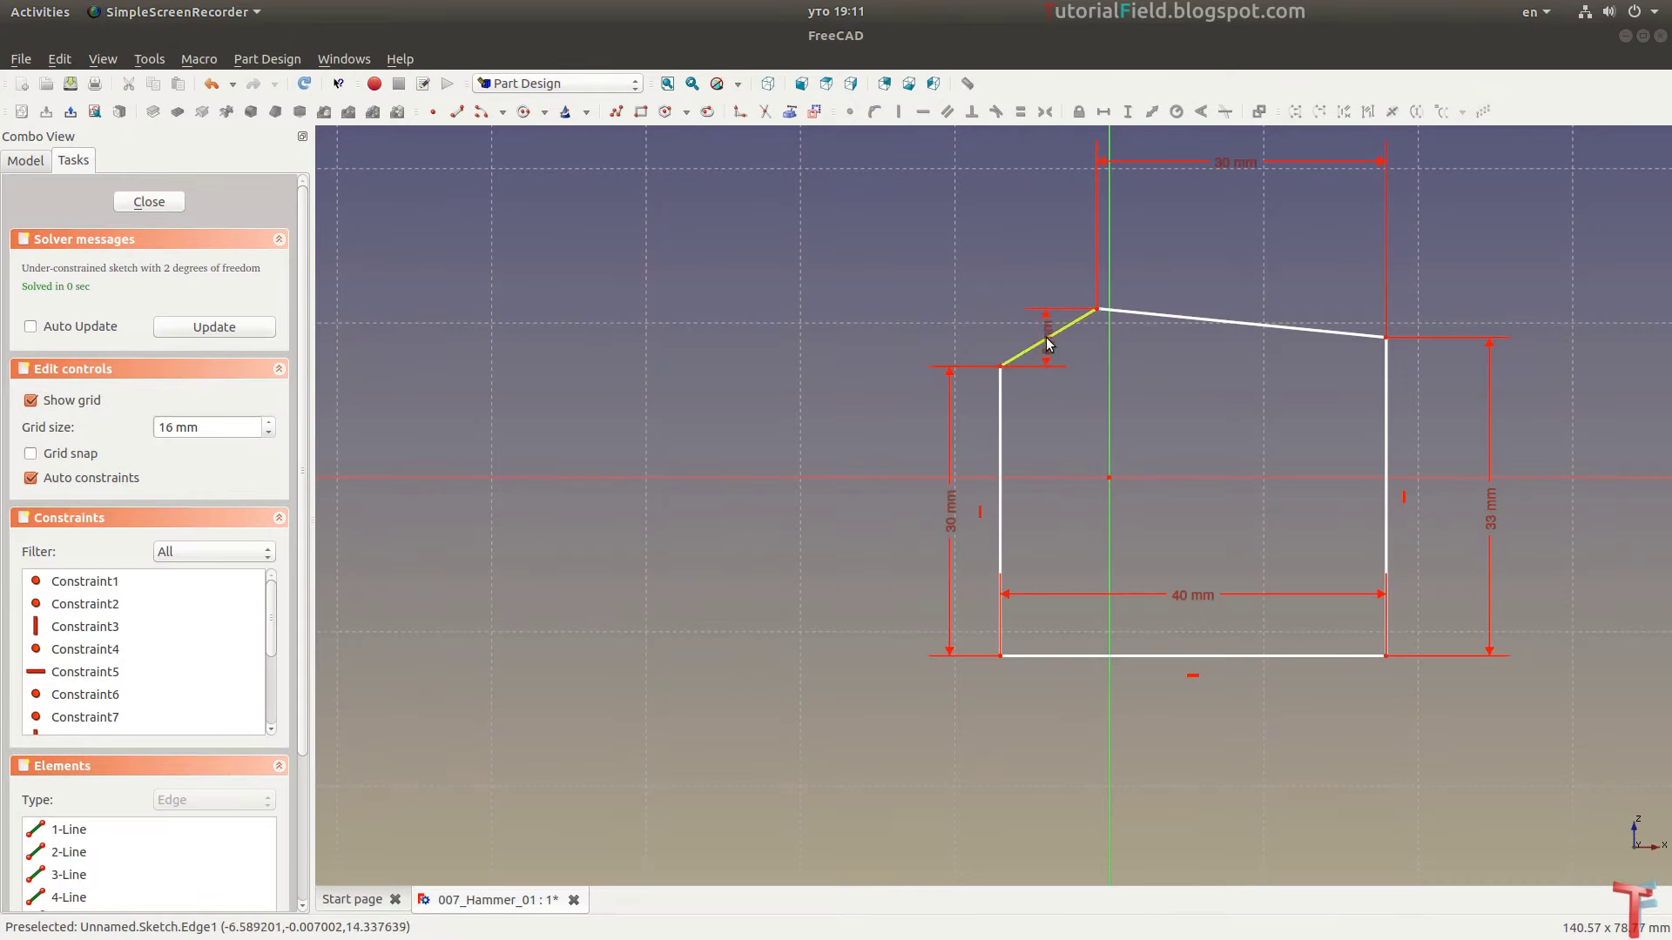
drag(1048, 344, 1020, 360)
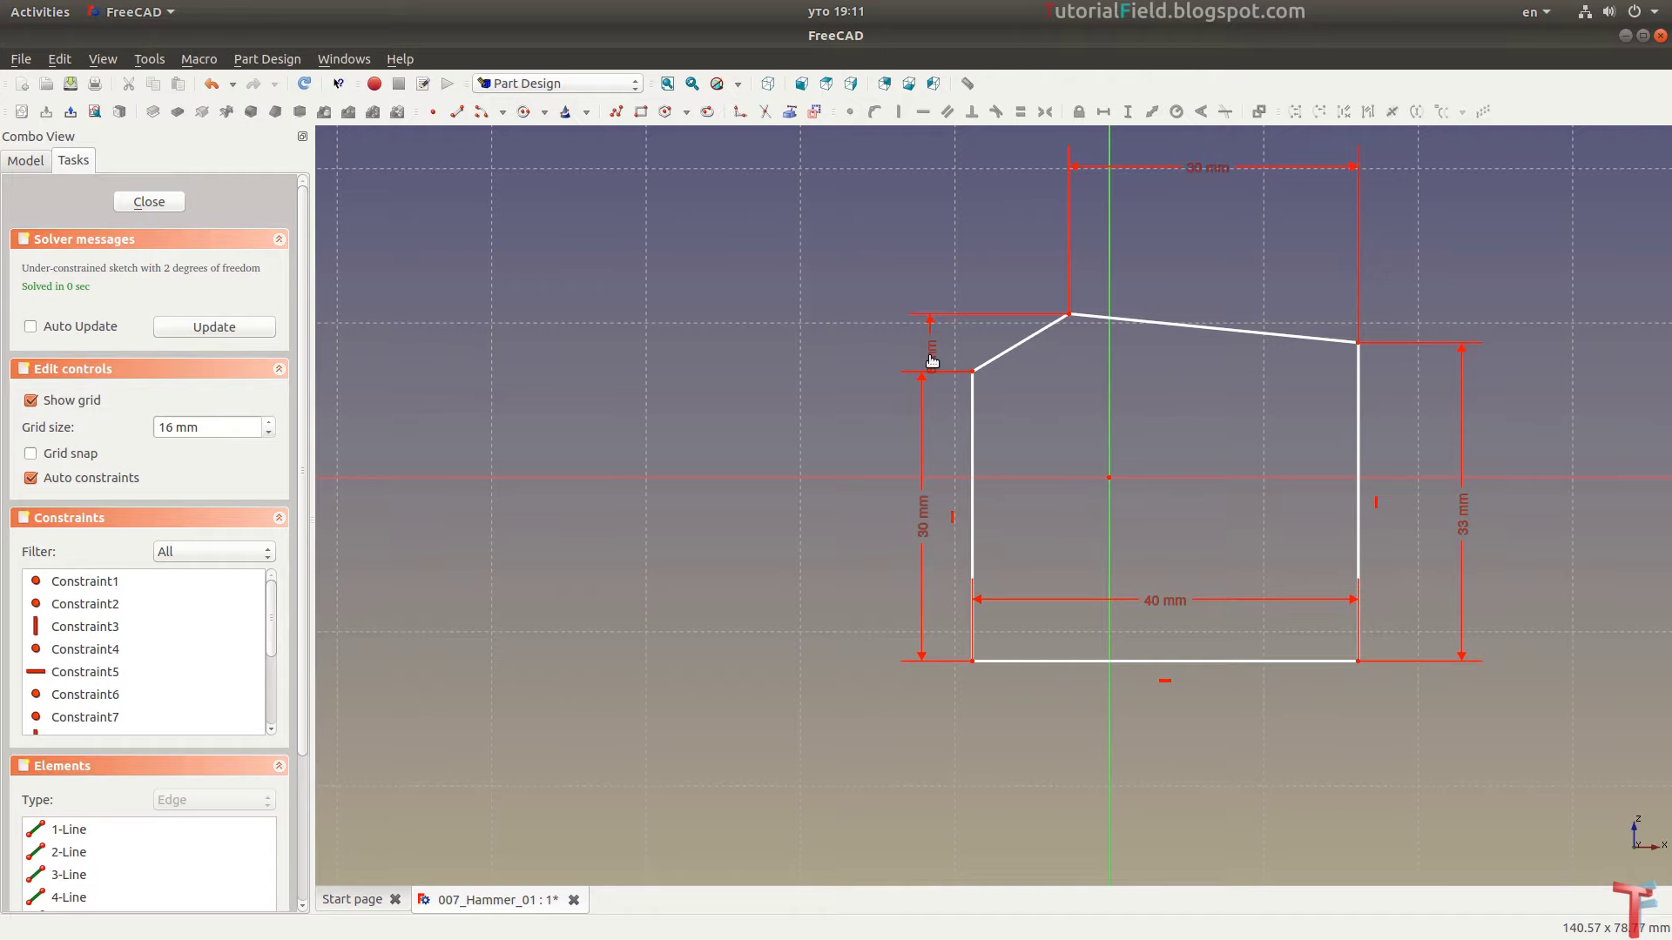
scroll(1193, 322, up, 1)
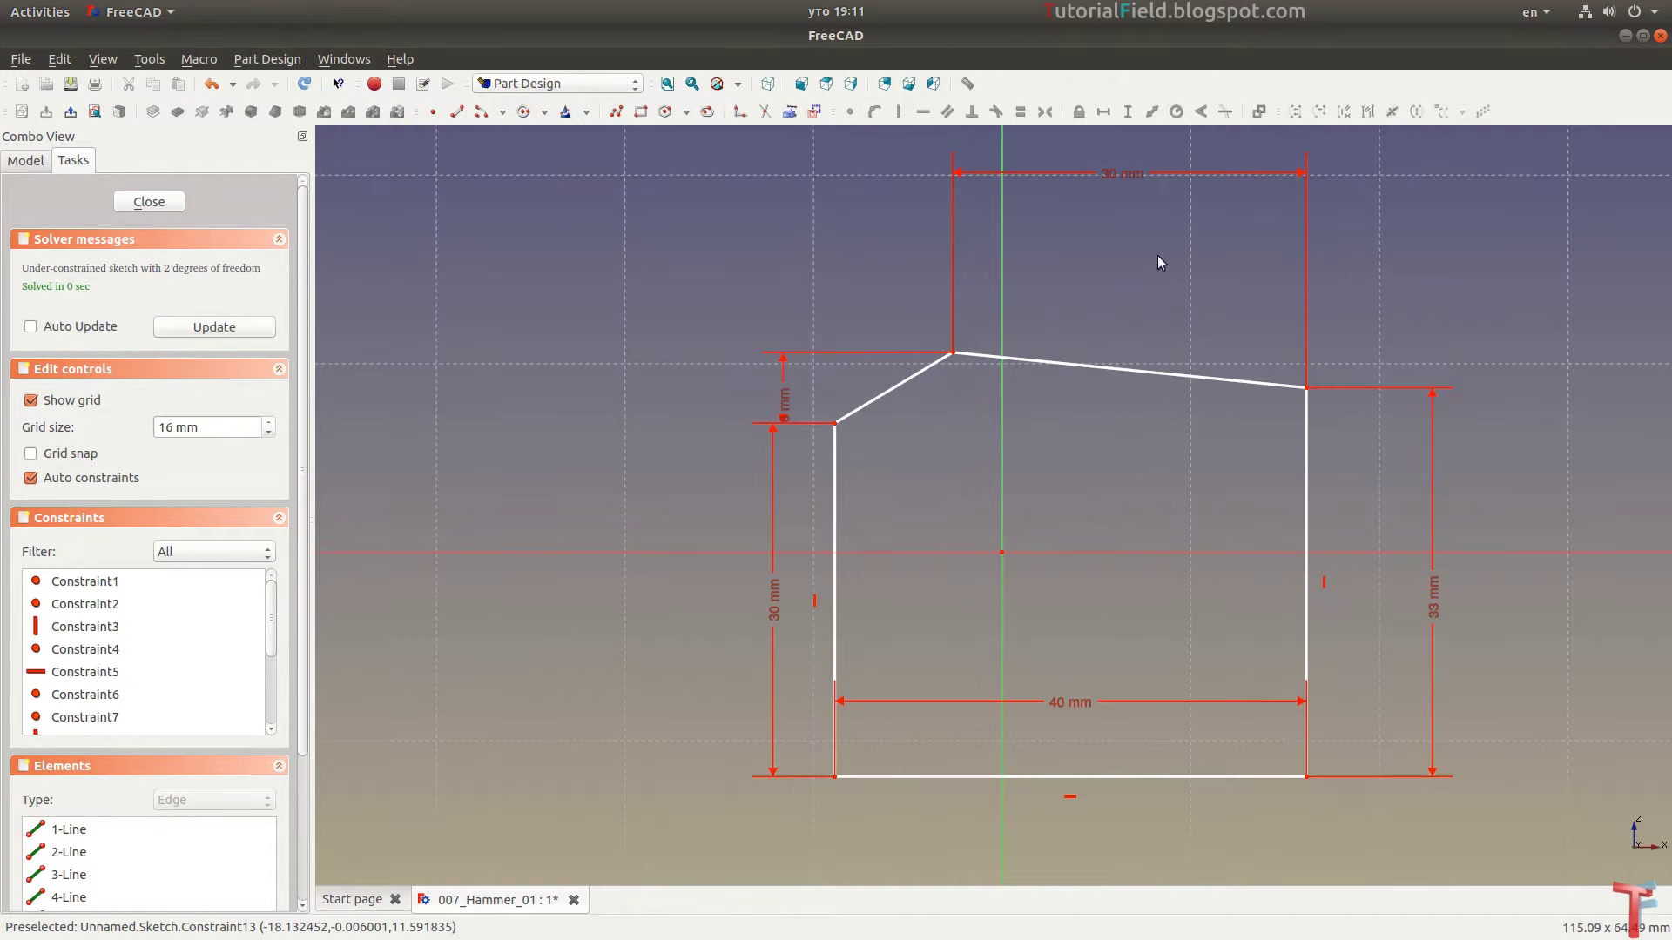
key(Delete)
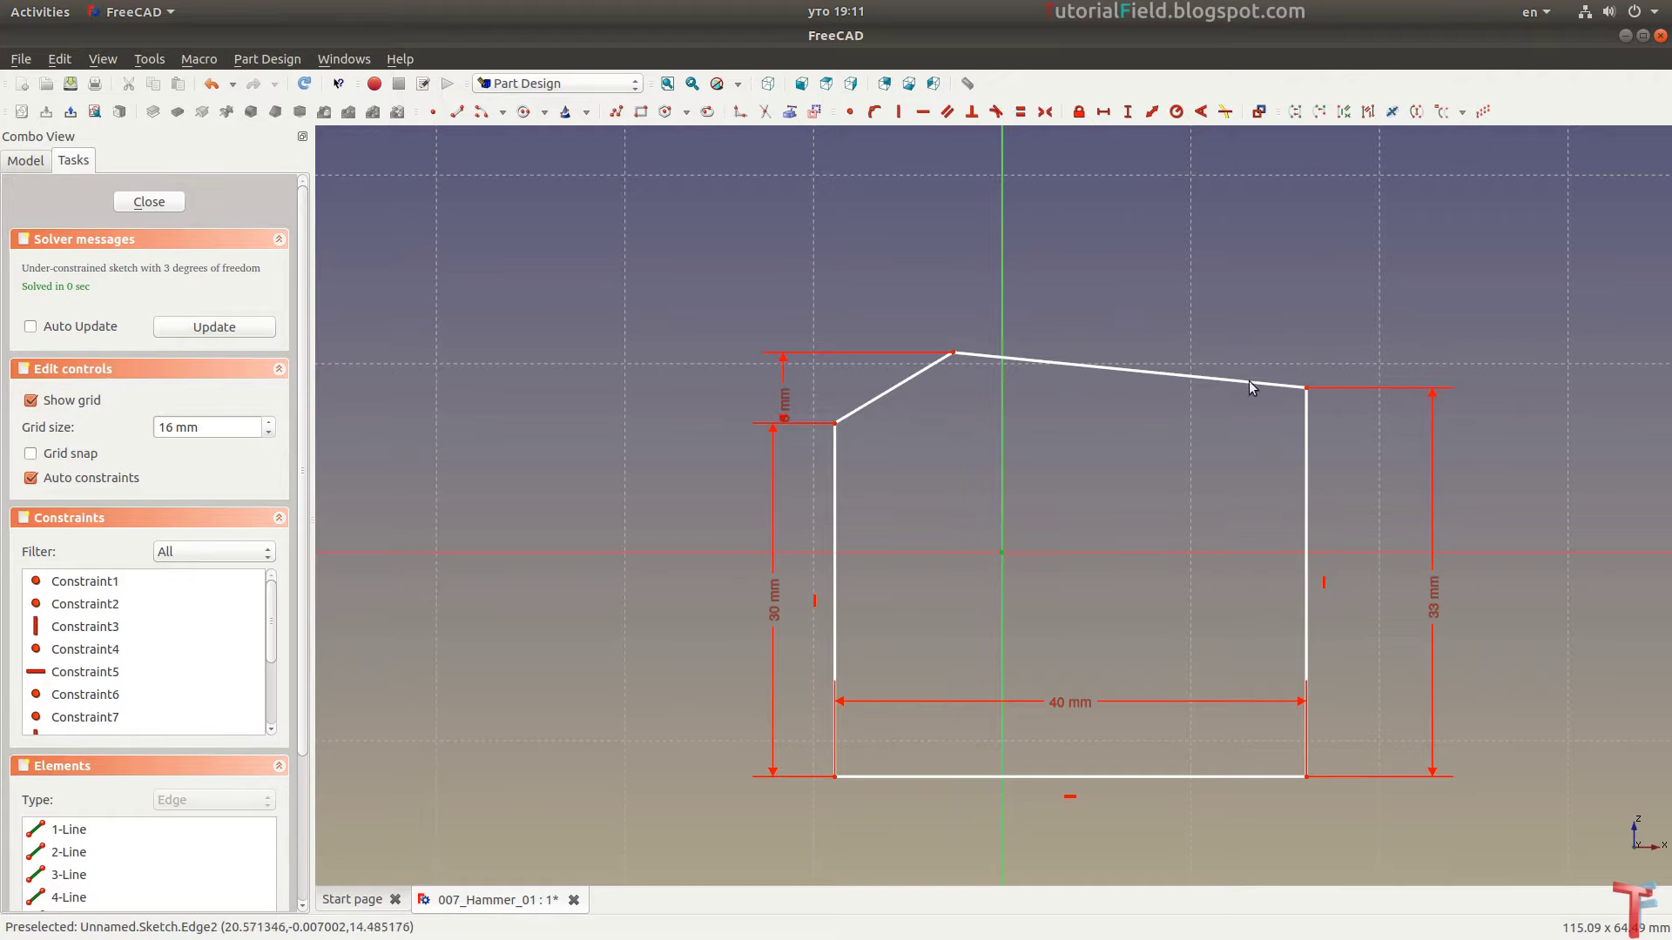
Add a 30 mm horizontal distance dimension from the peak vertex
click(1303, 386)
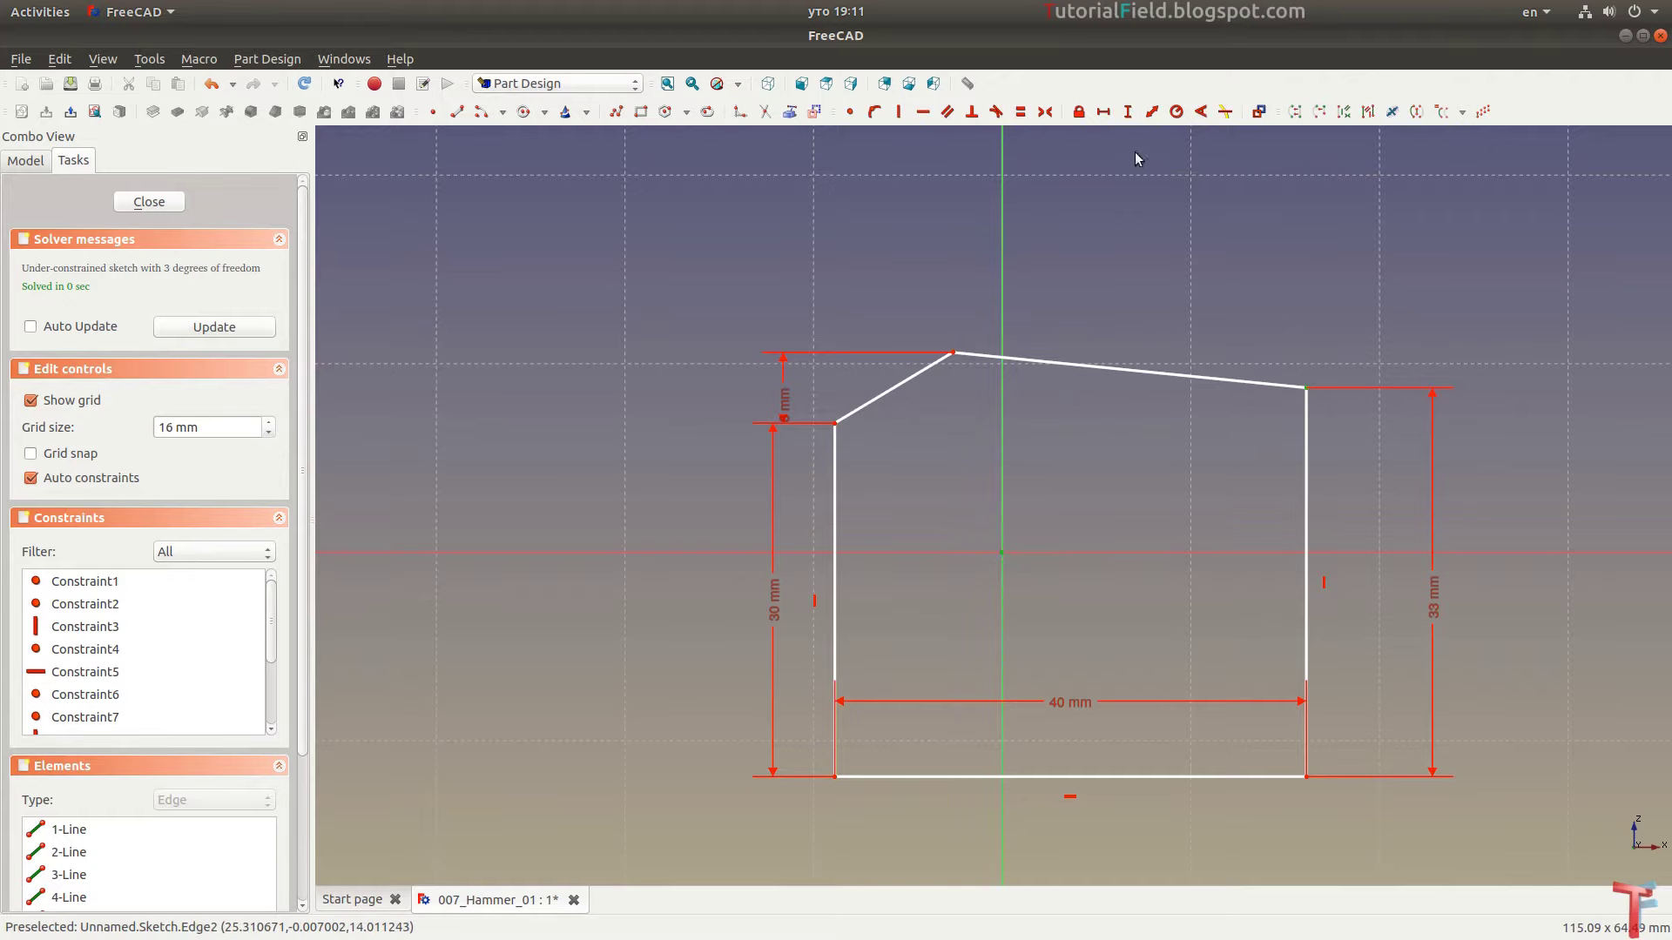
click(1103, 113)
text(0)
key(Return)
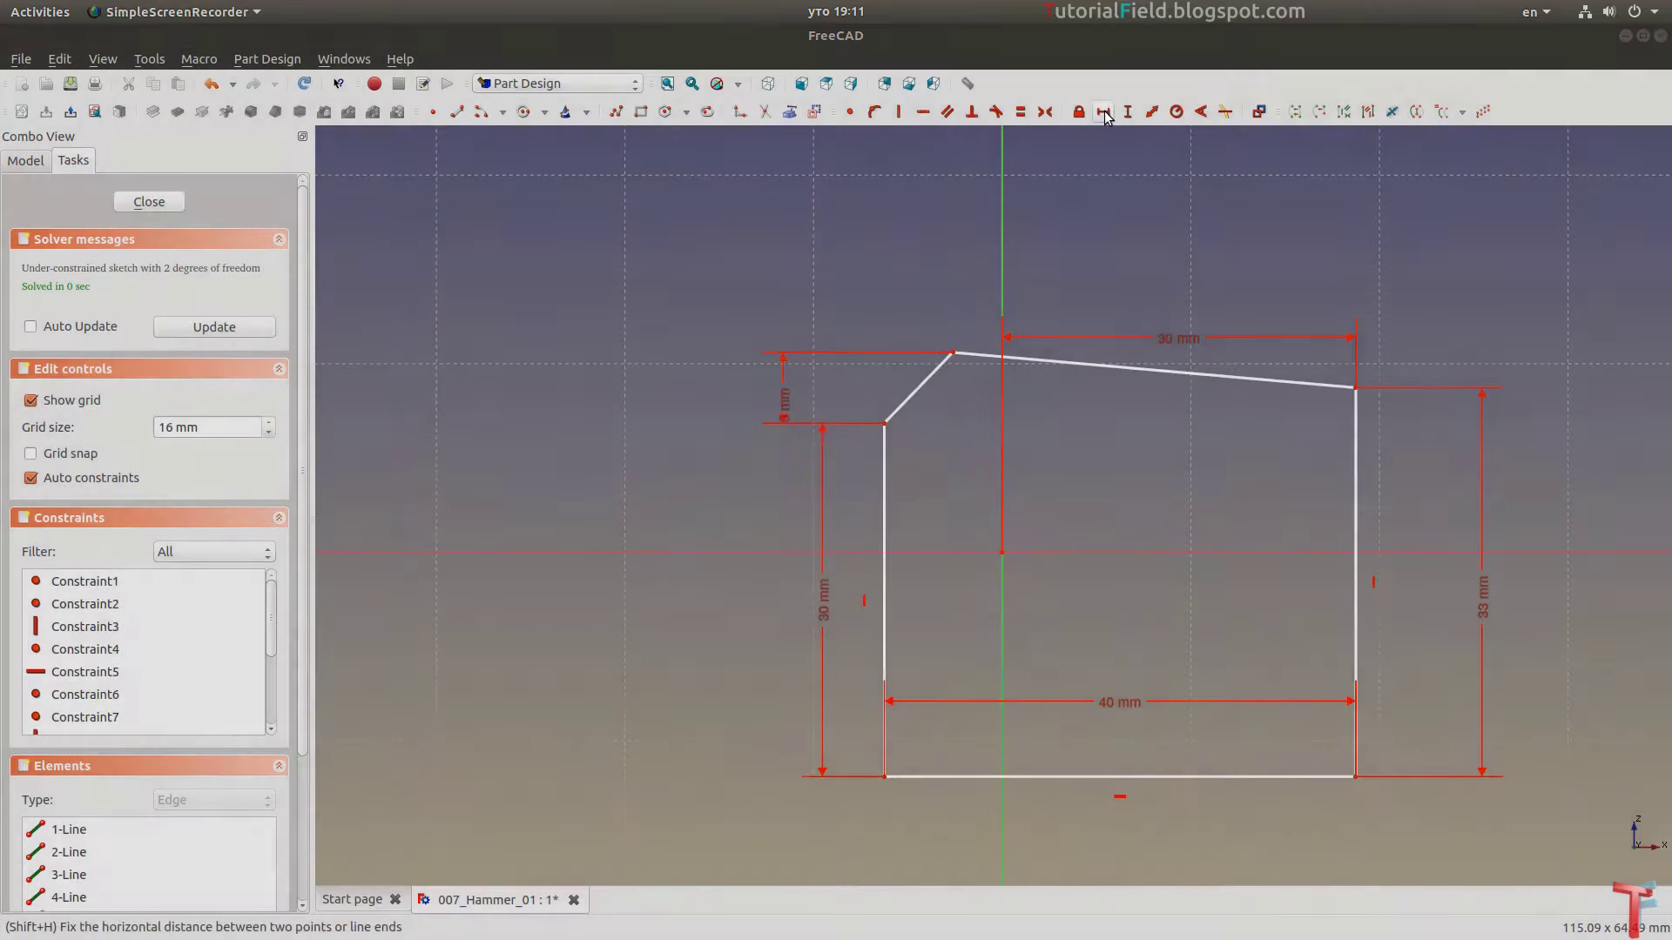
Lock the peak onto the vertical axis and make the profile symmetric about the horizontal axis
click(952, 354)
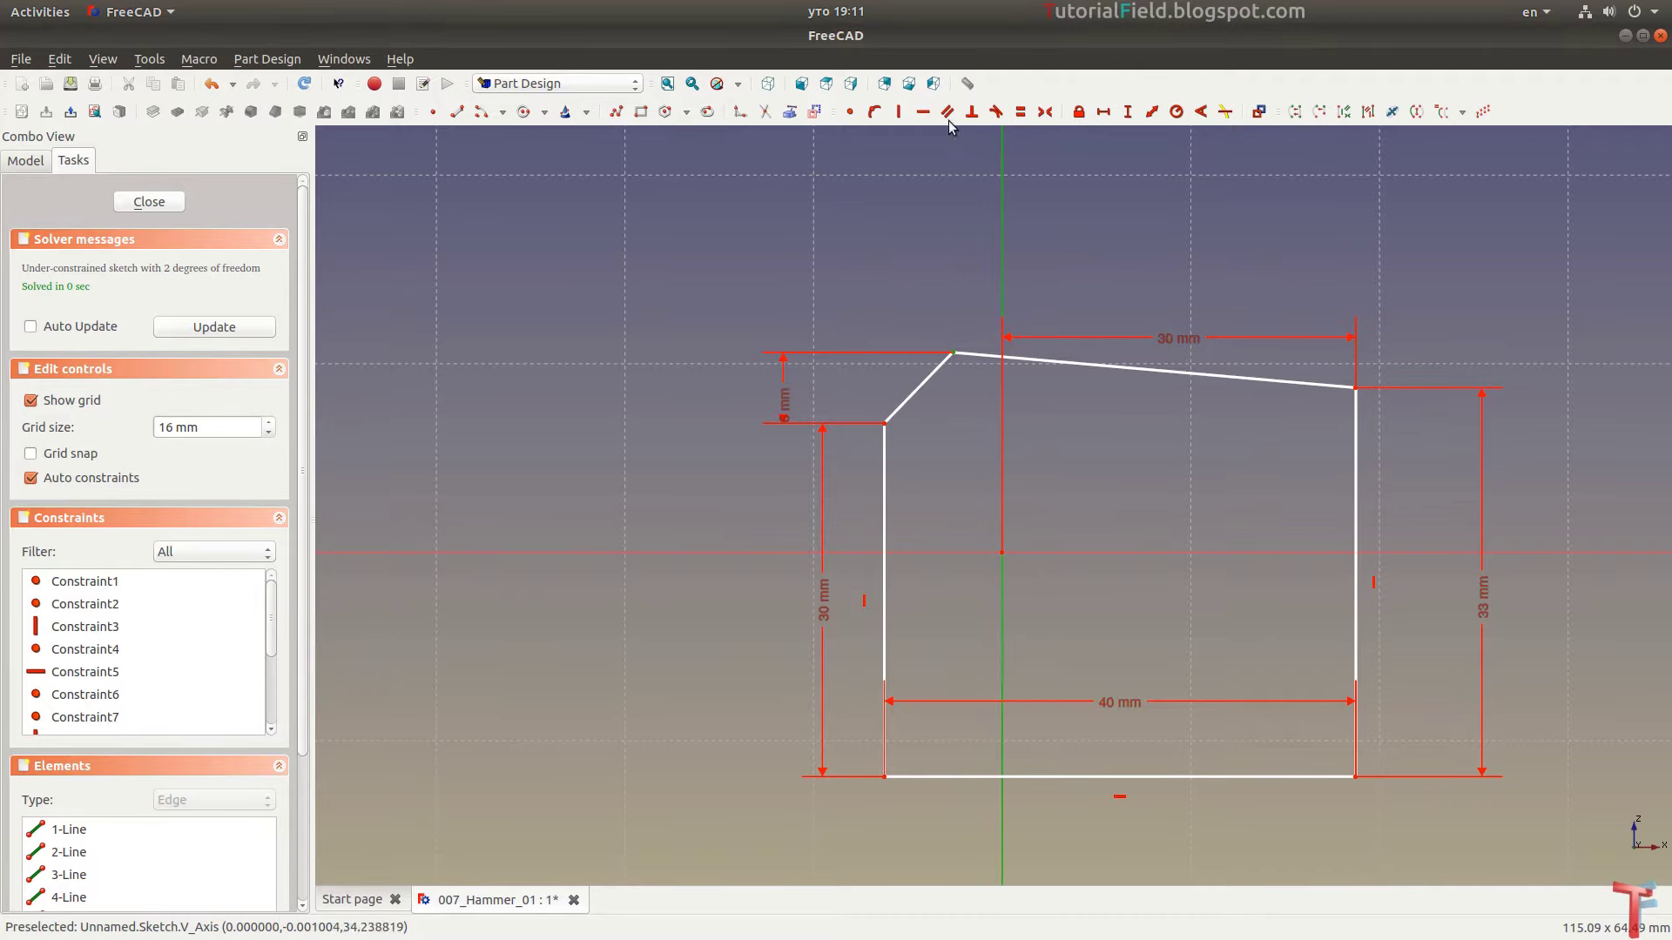
click(873, 110)
middle_drag(1033, 576, 1038, 496)
drag(1115, 590, 1113, 731)
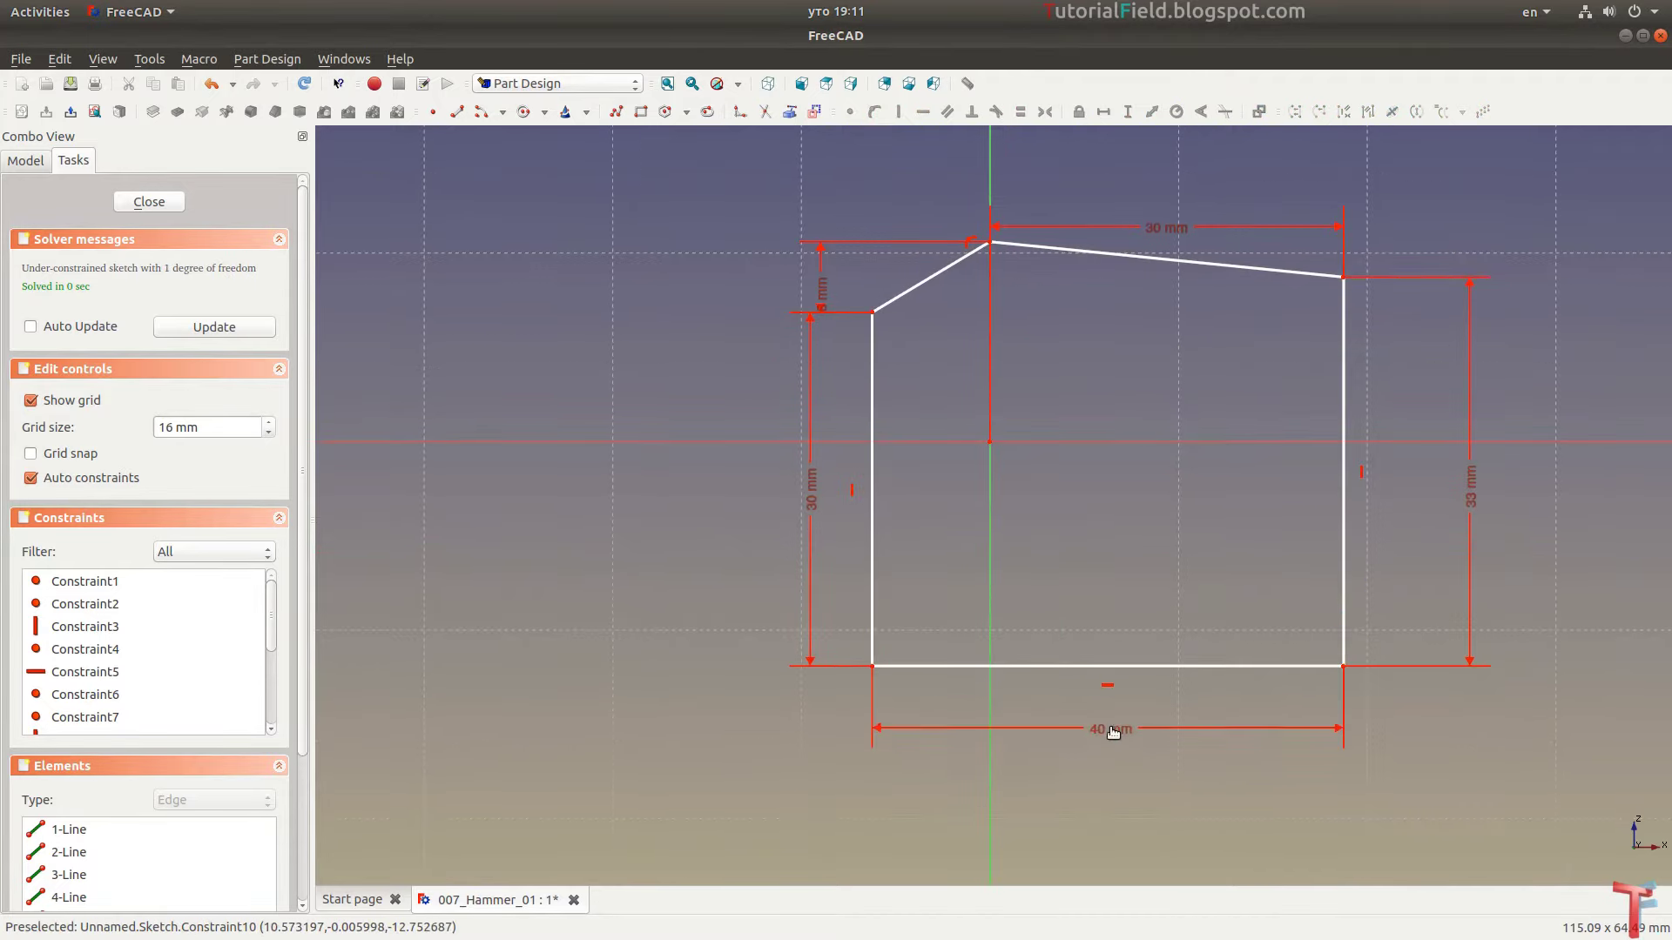
drag(1158, 667, 1151, 649)
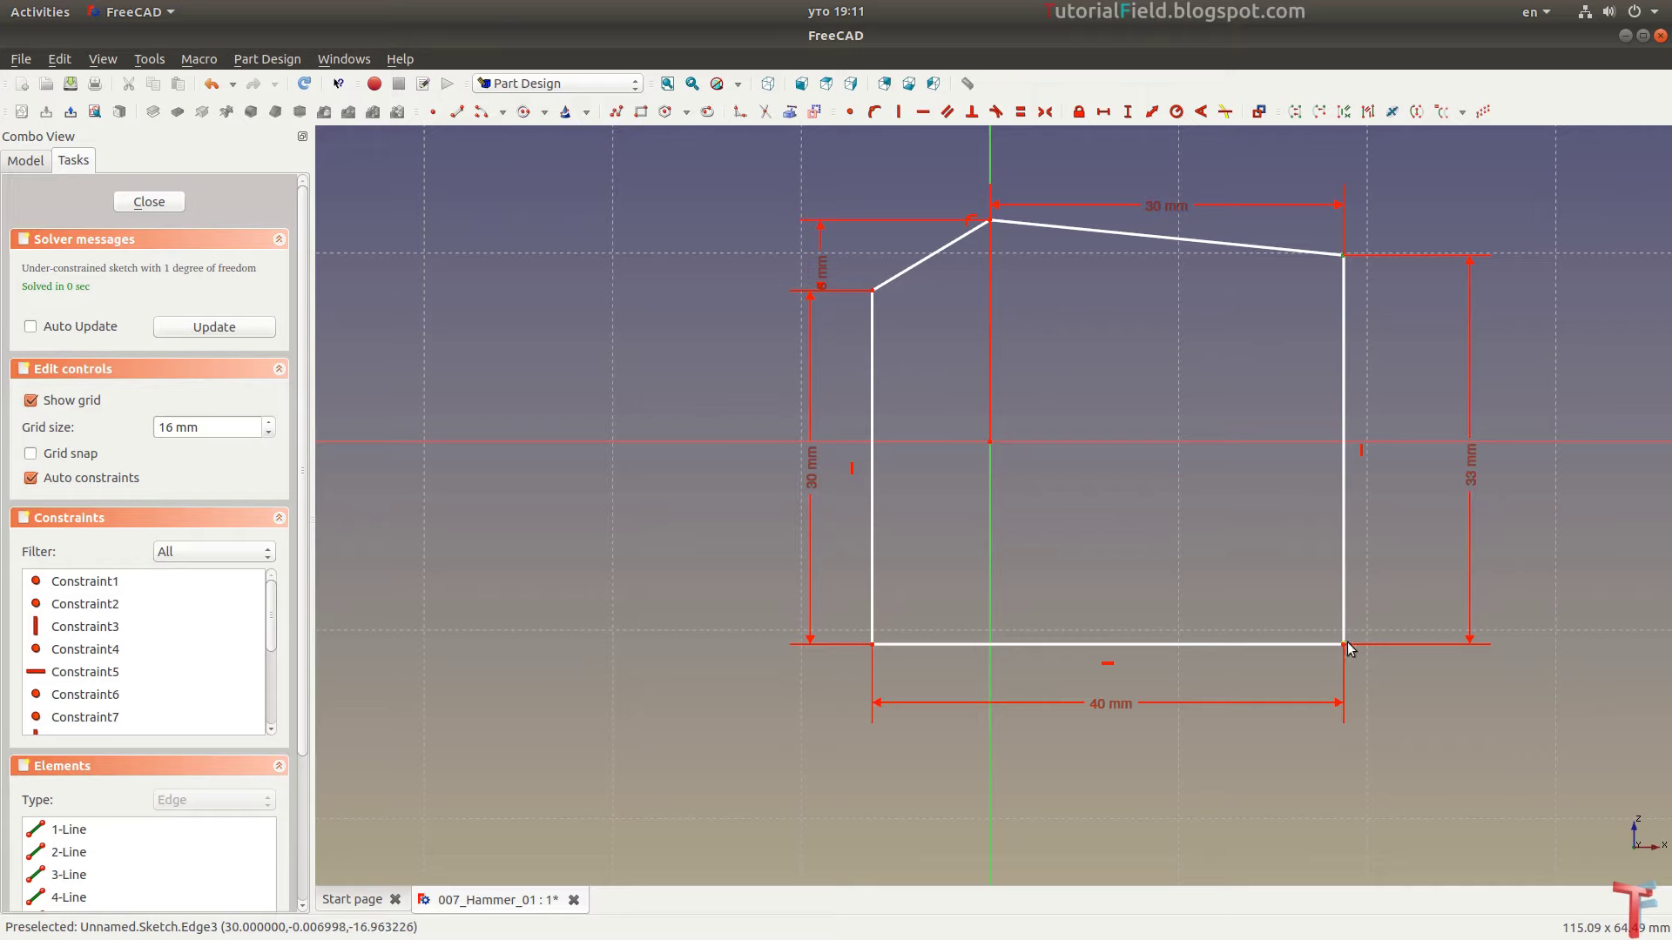
click(1380, 441)
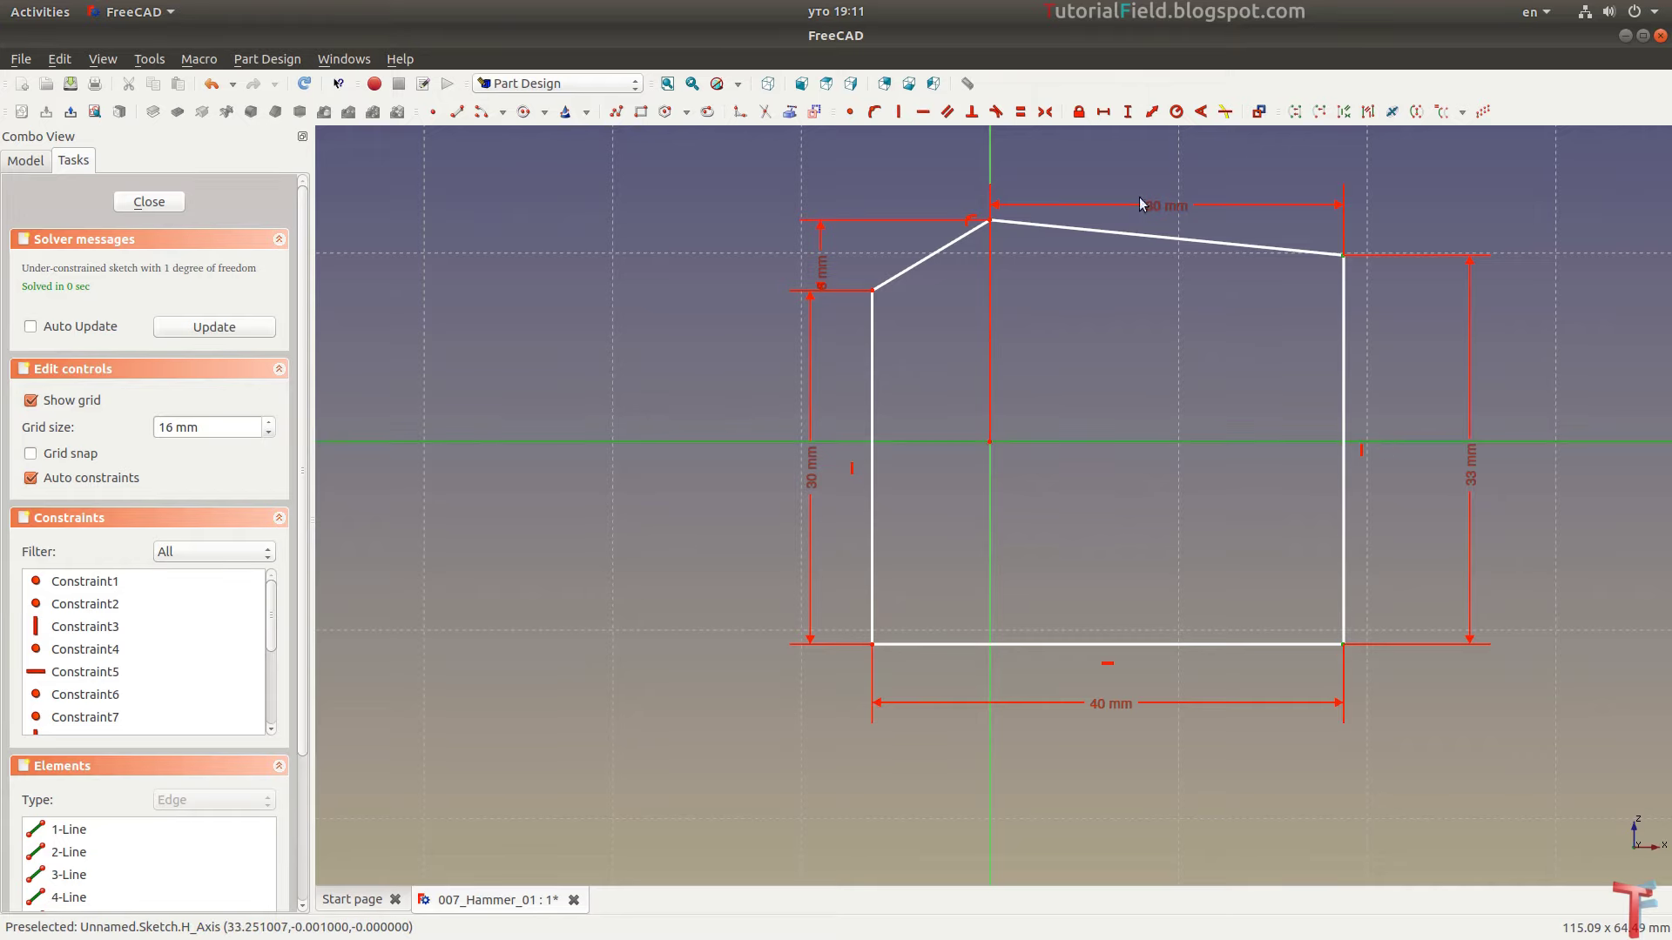
click(1040, 113)
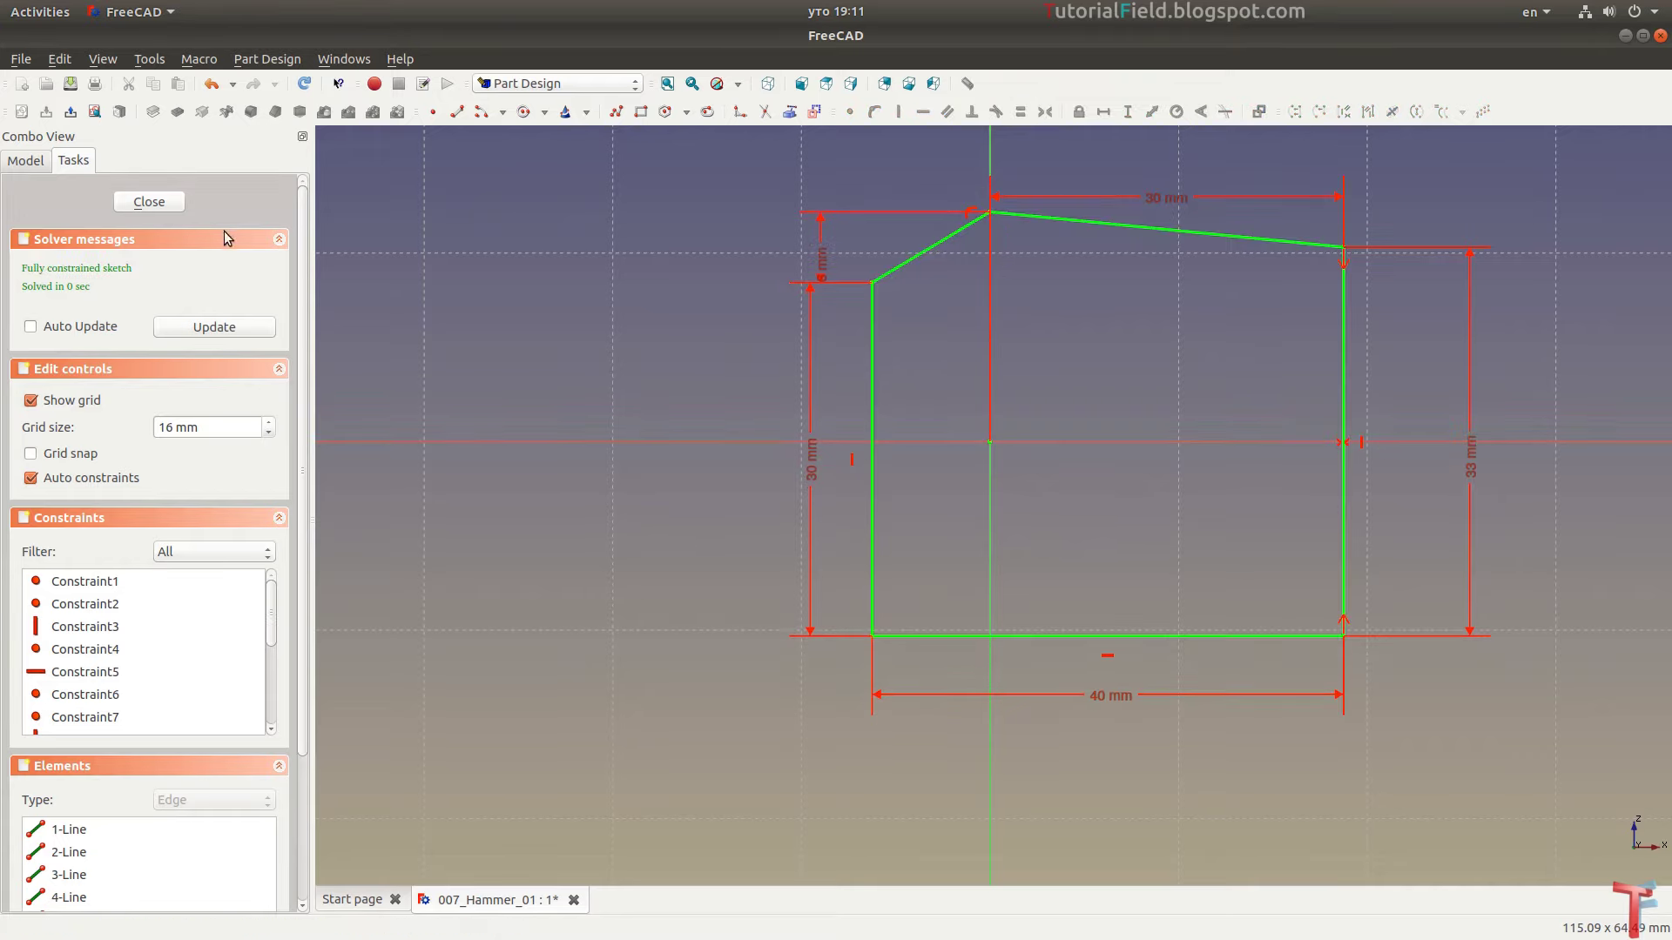
Pad the profile 28 mm, symmetric to its plane
click(167, 205)
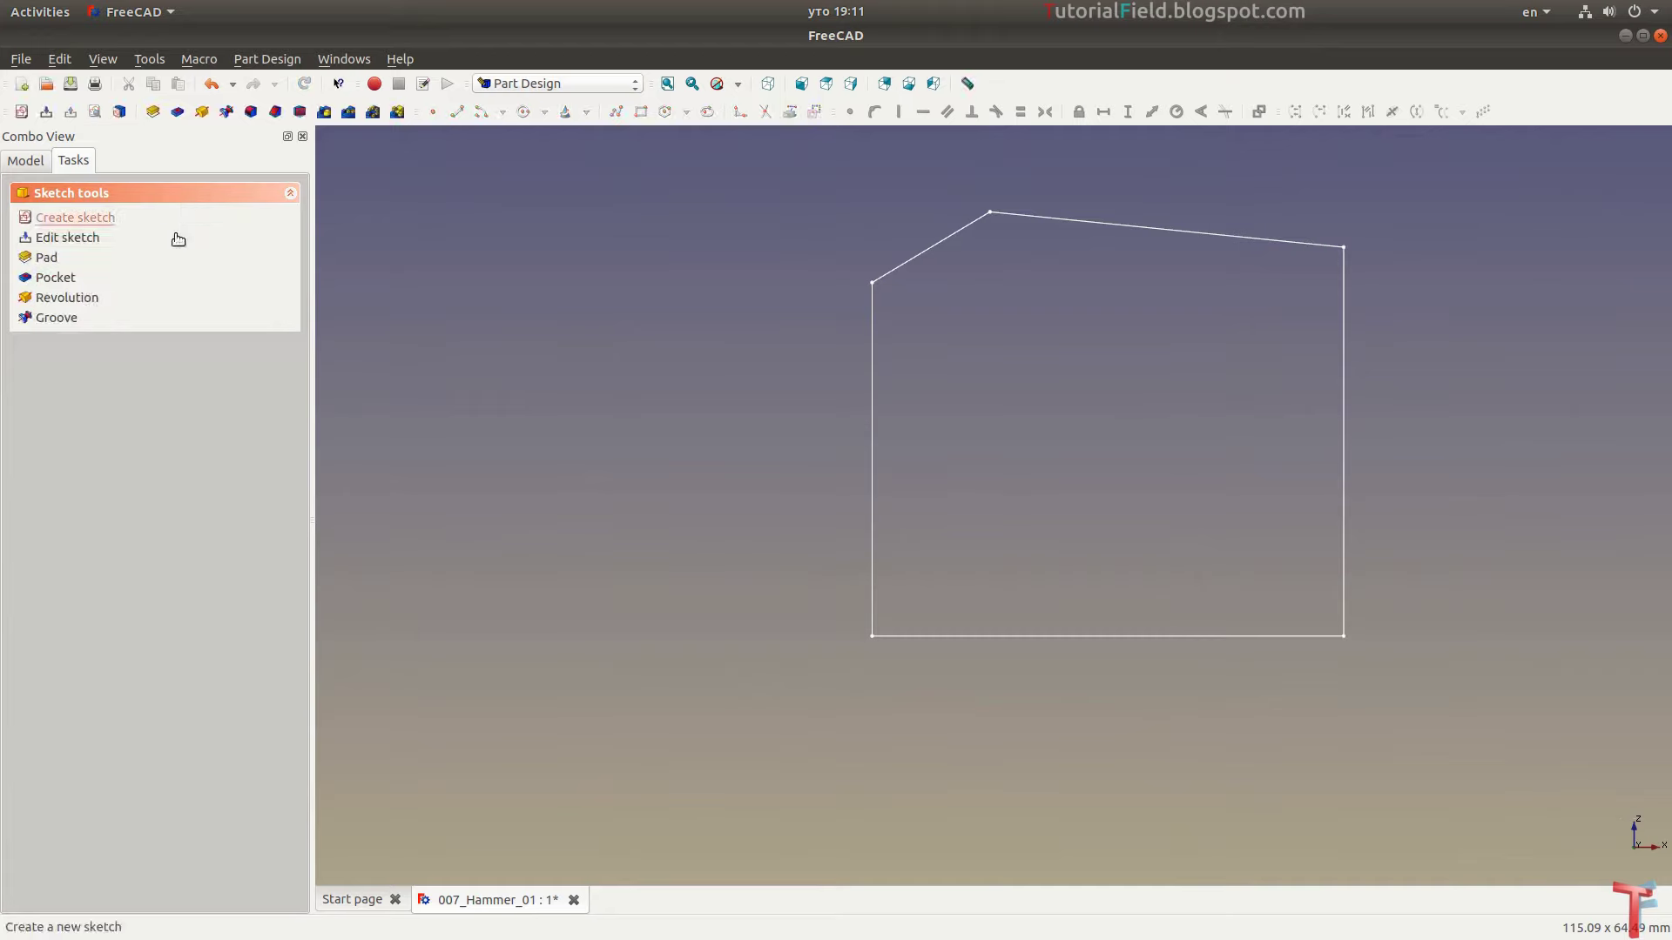
click(54, 261)
click(768, 84)
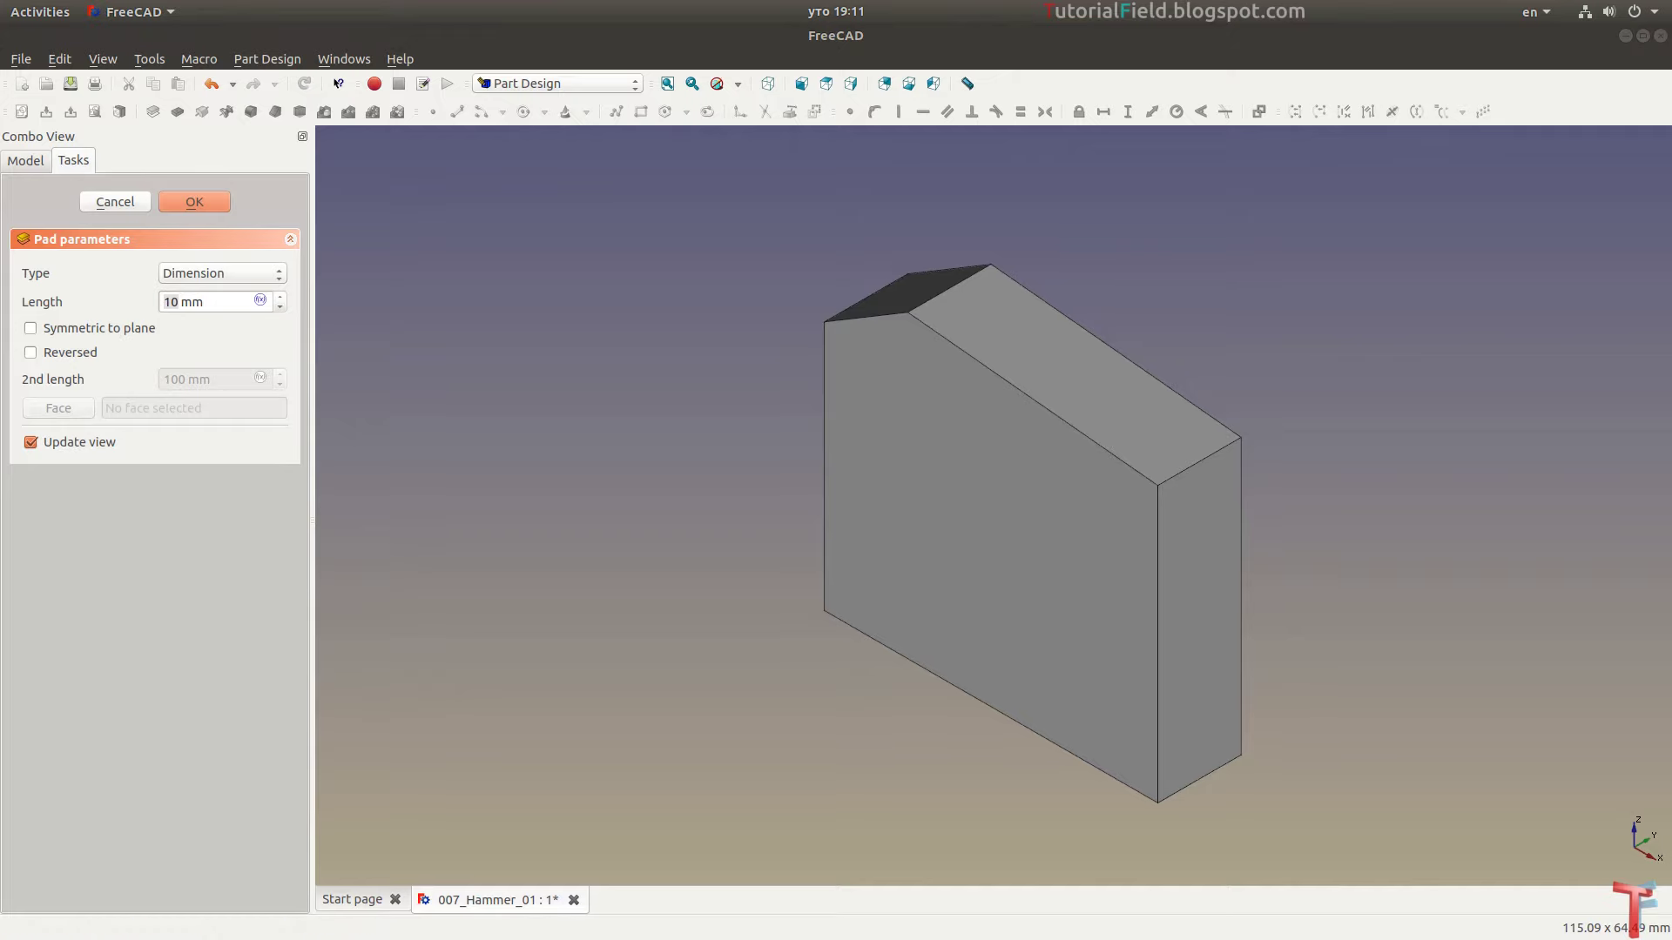
click(102, 329)
click(171, 301)
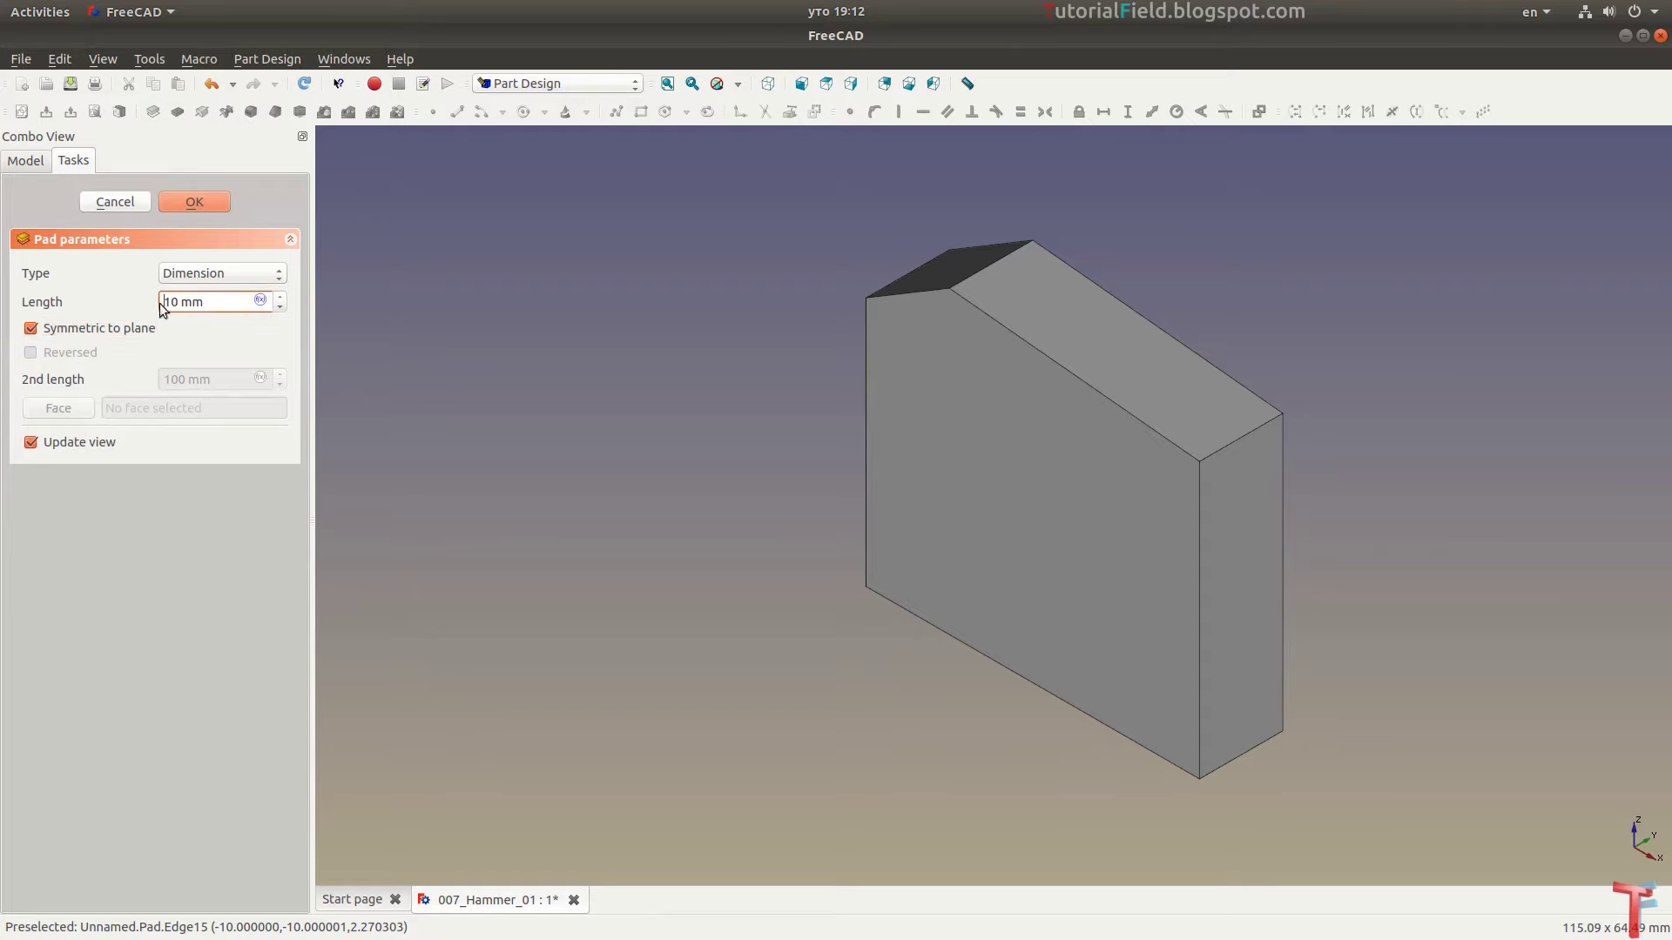
key(Delete)
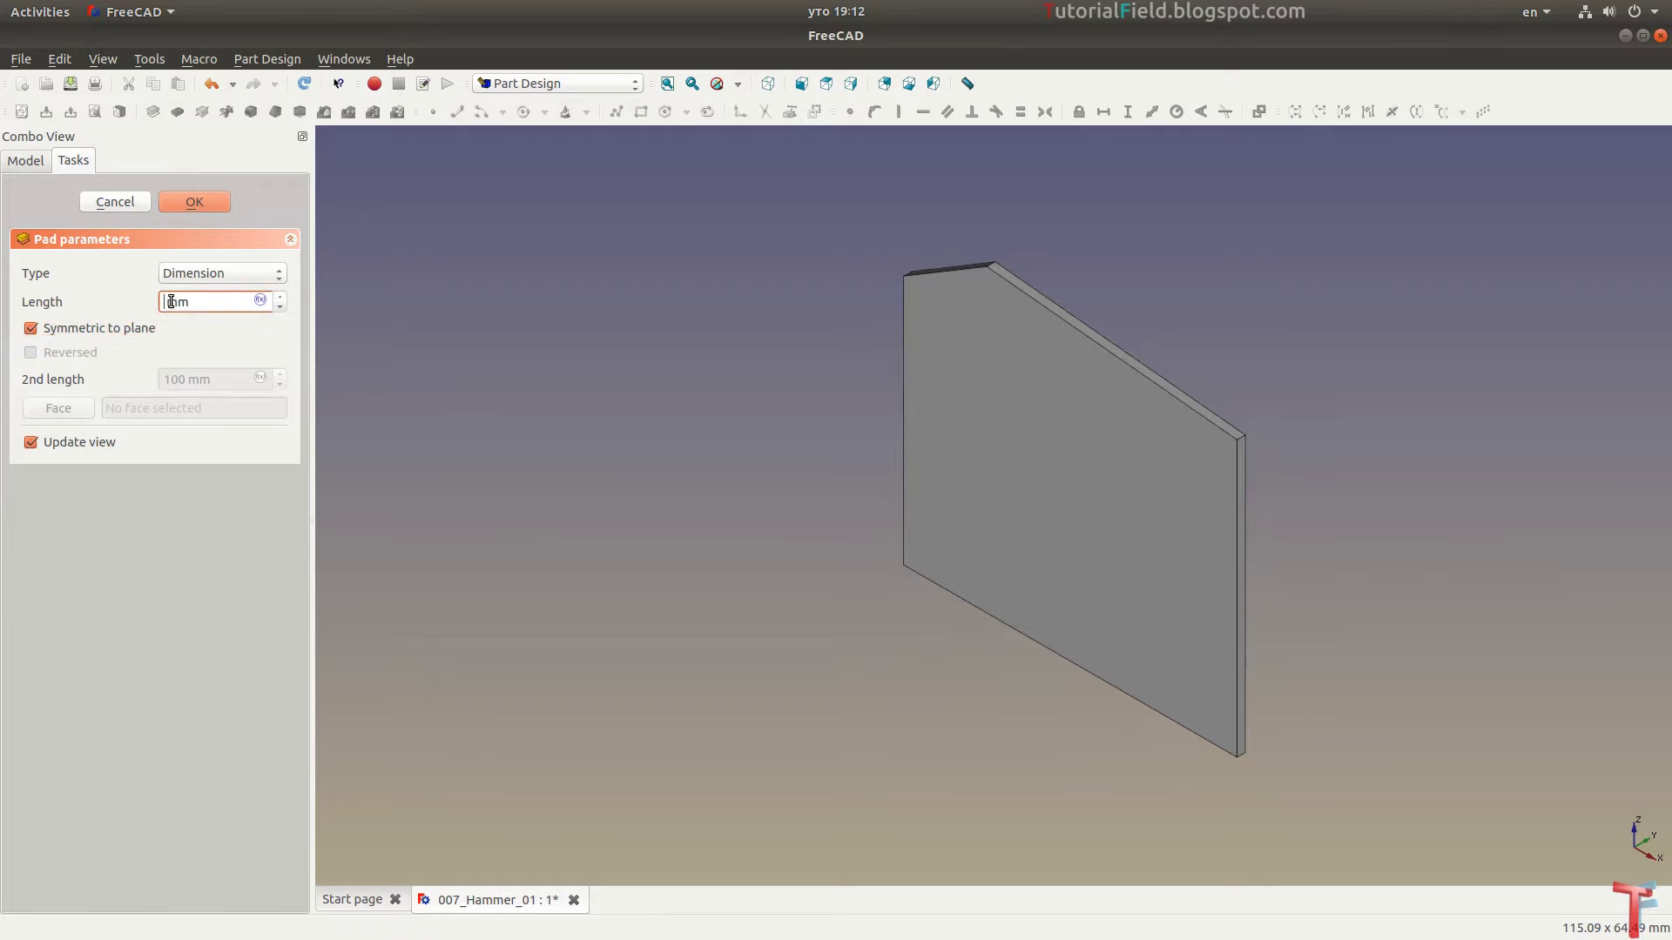
text(25)
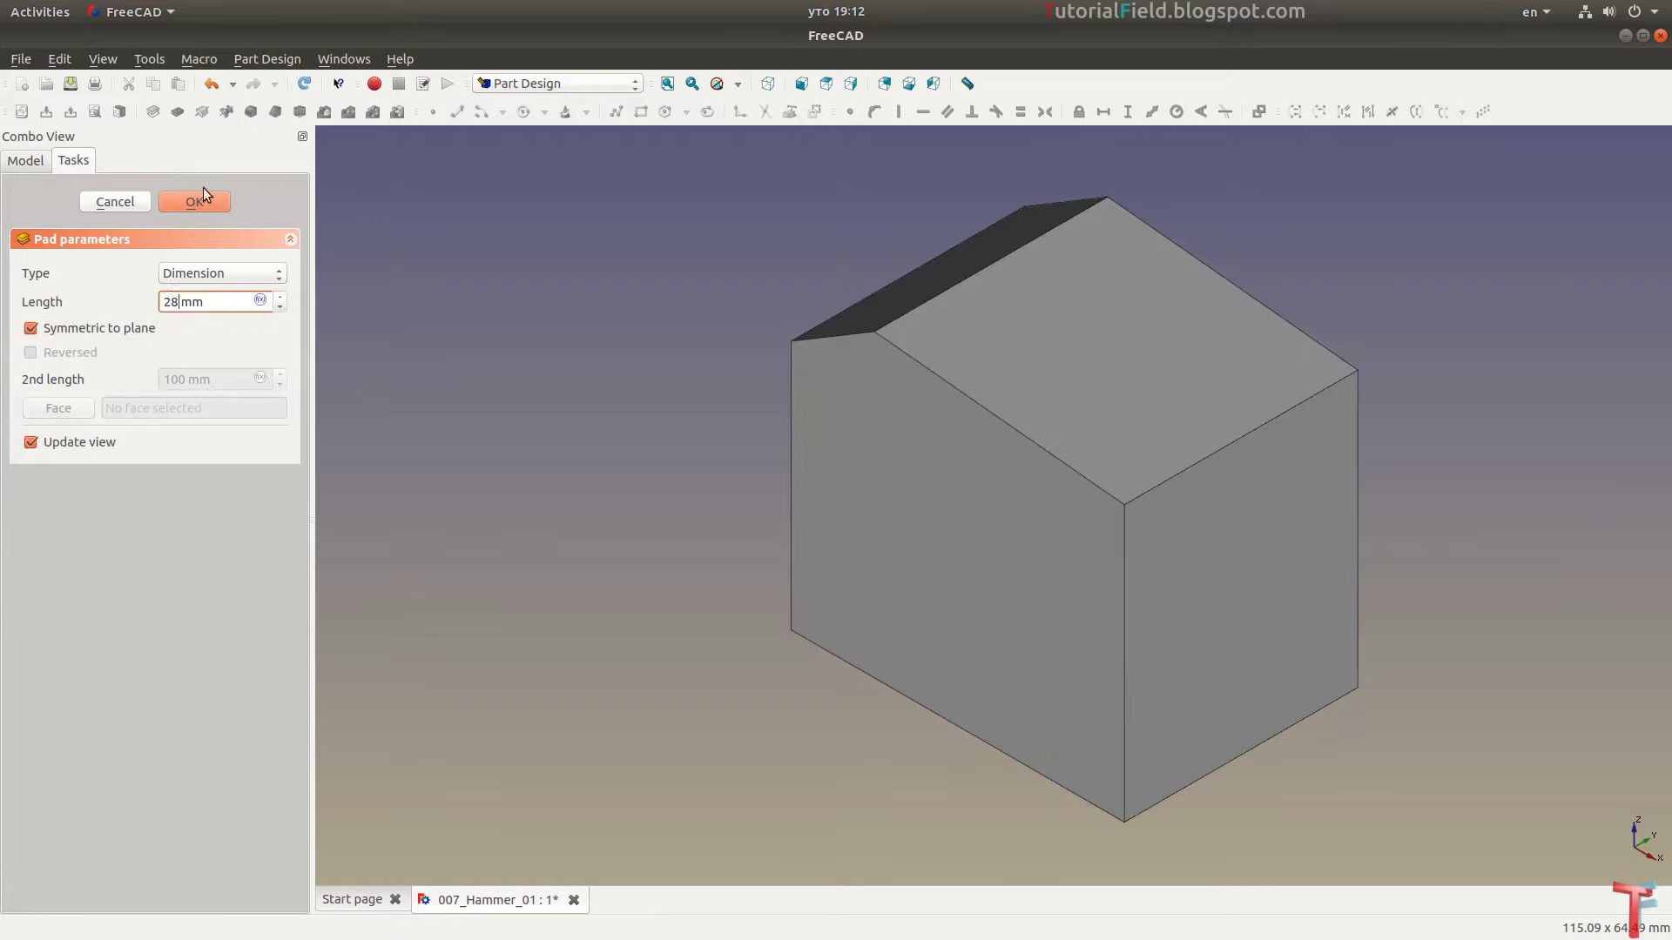
click(186, 204)
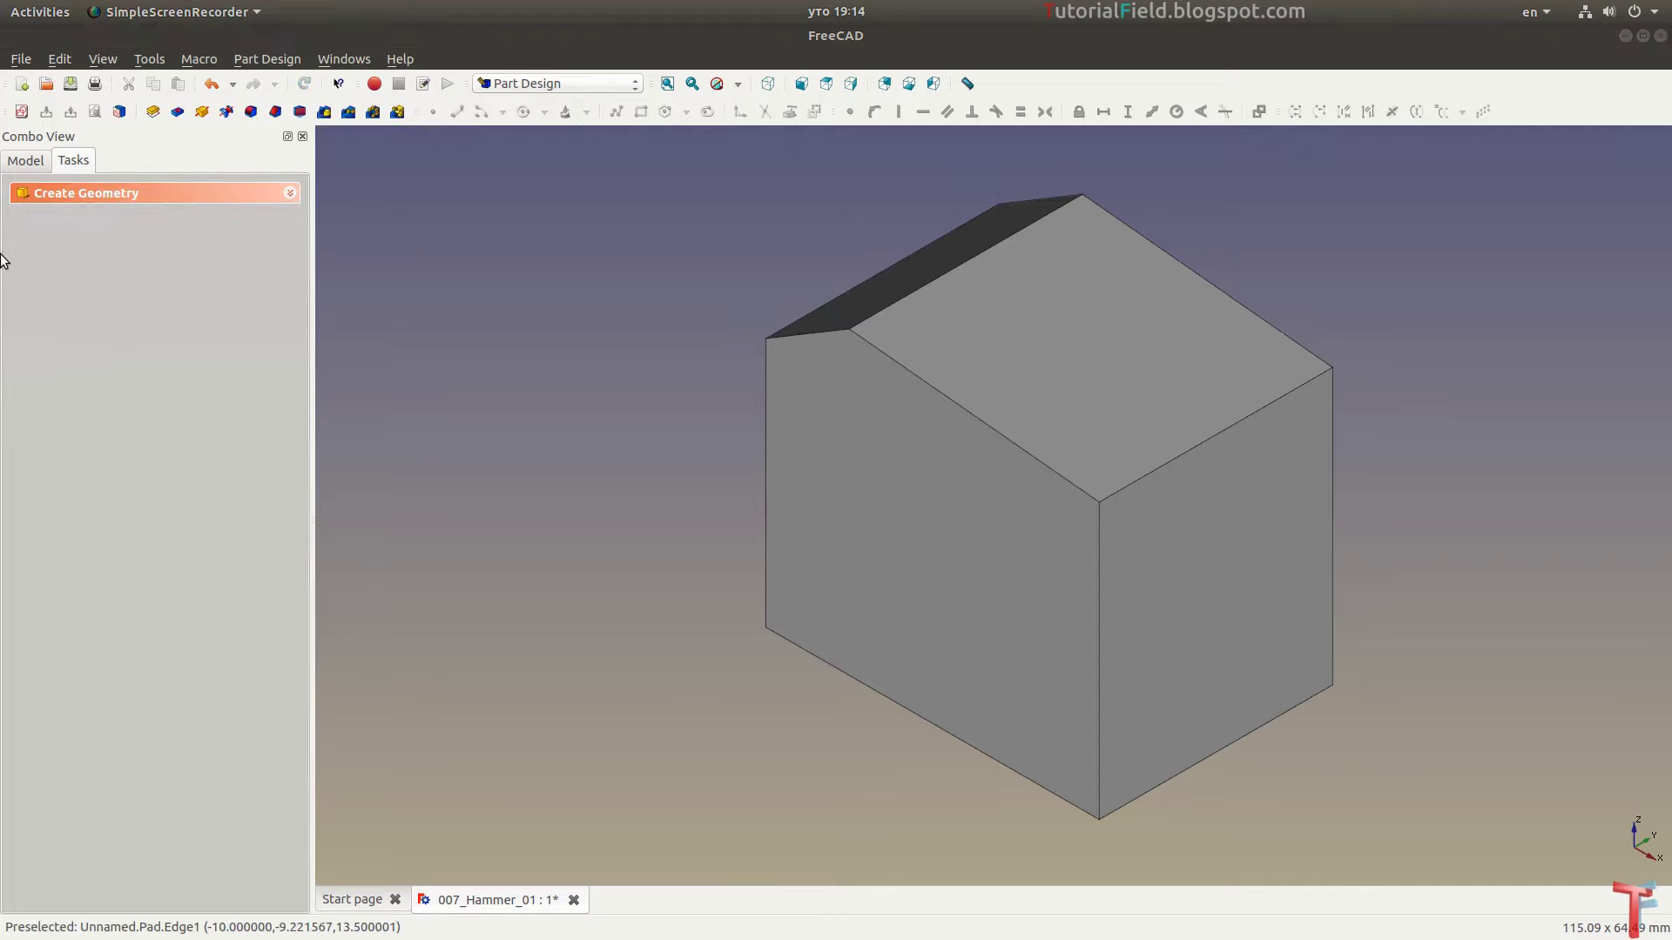
Select the base Sketch in the model tree and expand its Placement properties
click(30, 162)
click(76, 258)
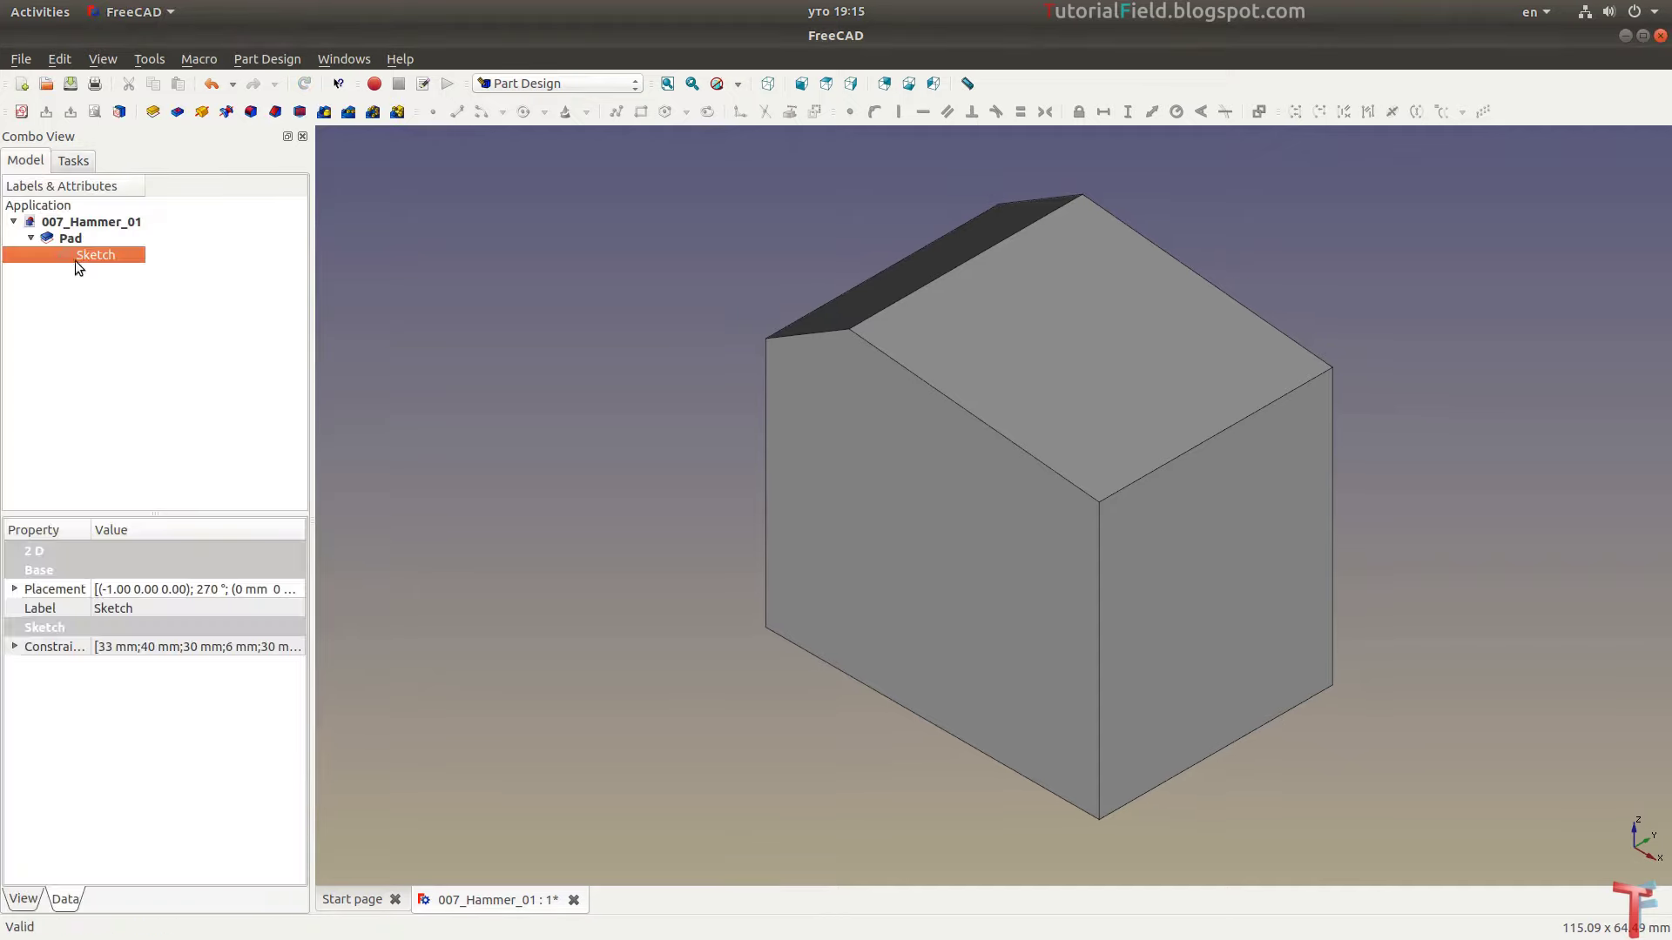
click(15, 590)
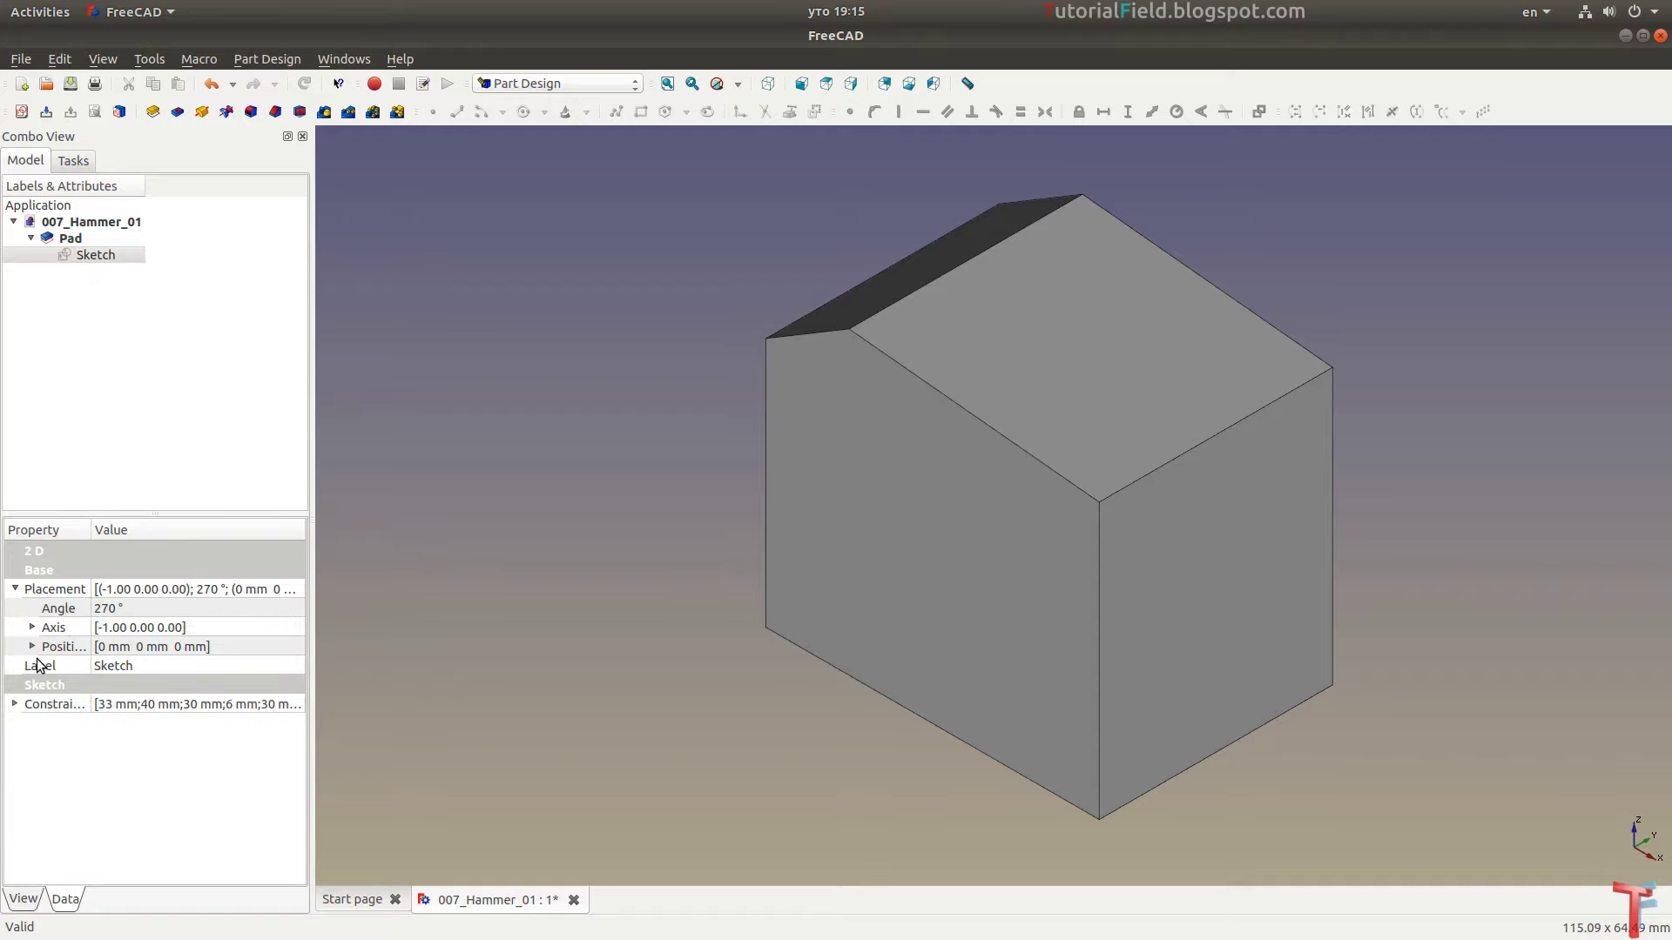
Set the base Sketch's Placement position x to 4 mm
click(32, 646)
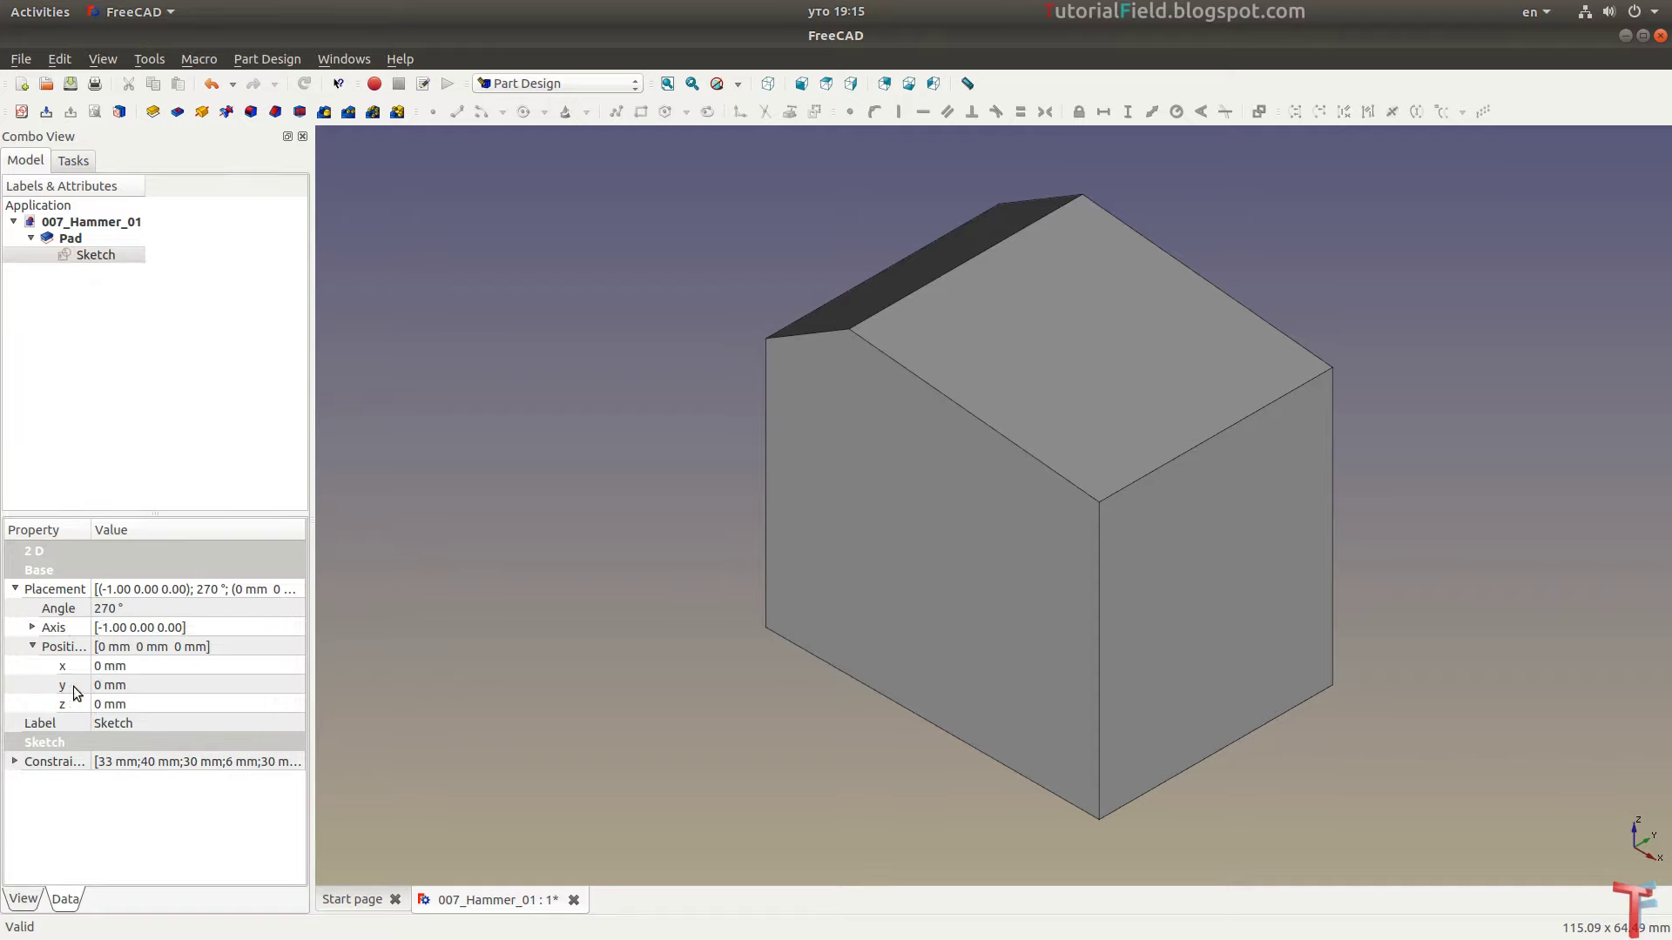
click(168, 665)
text(1)
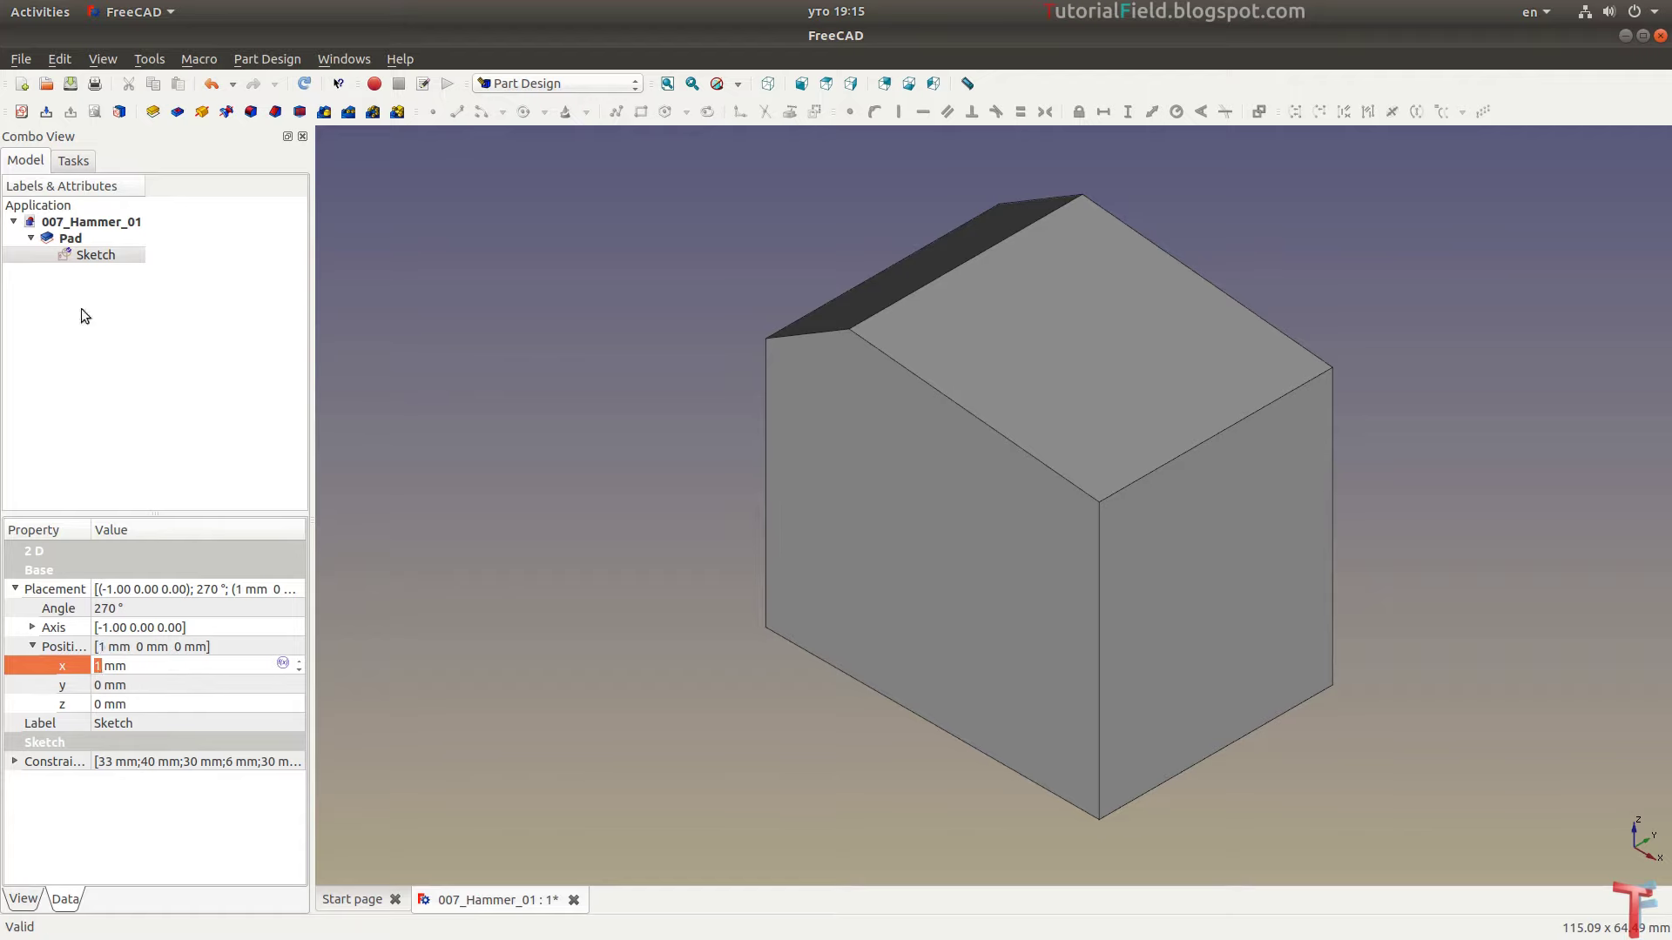
click(98, 253)
click(145, 677)
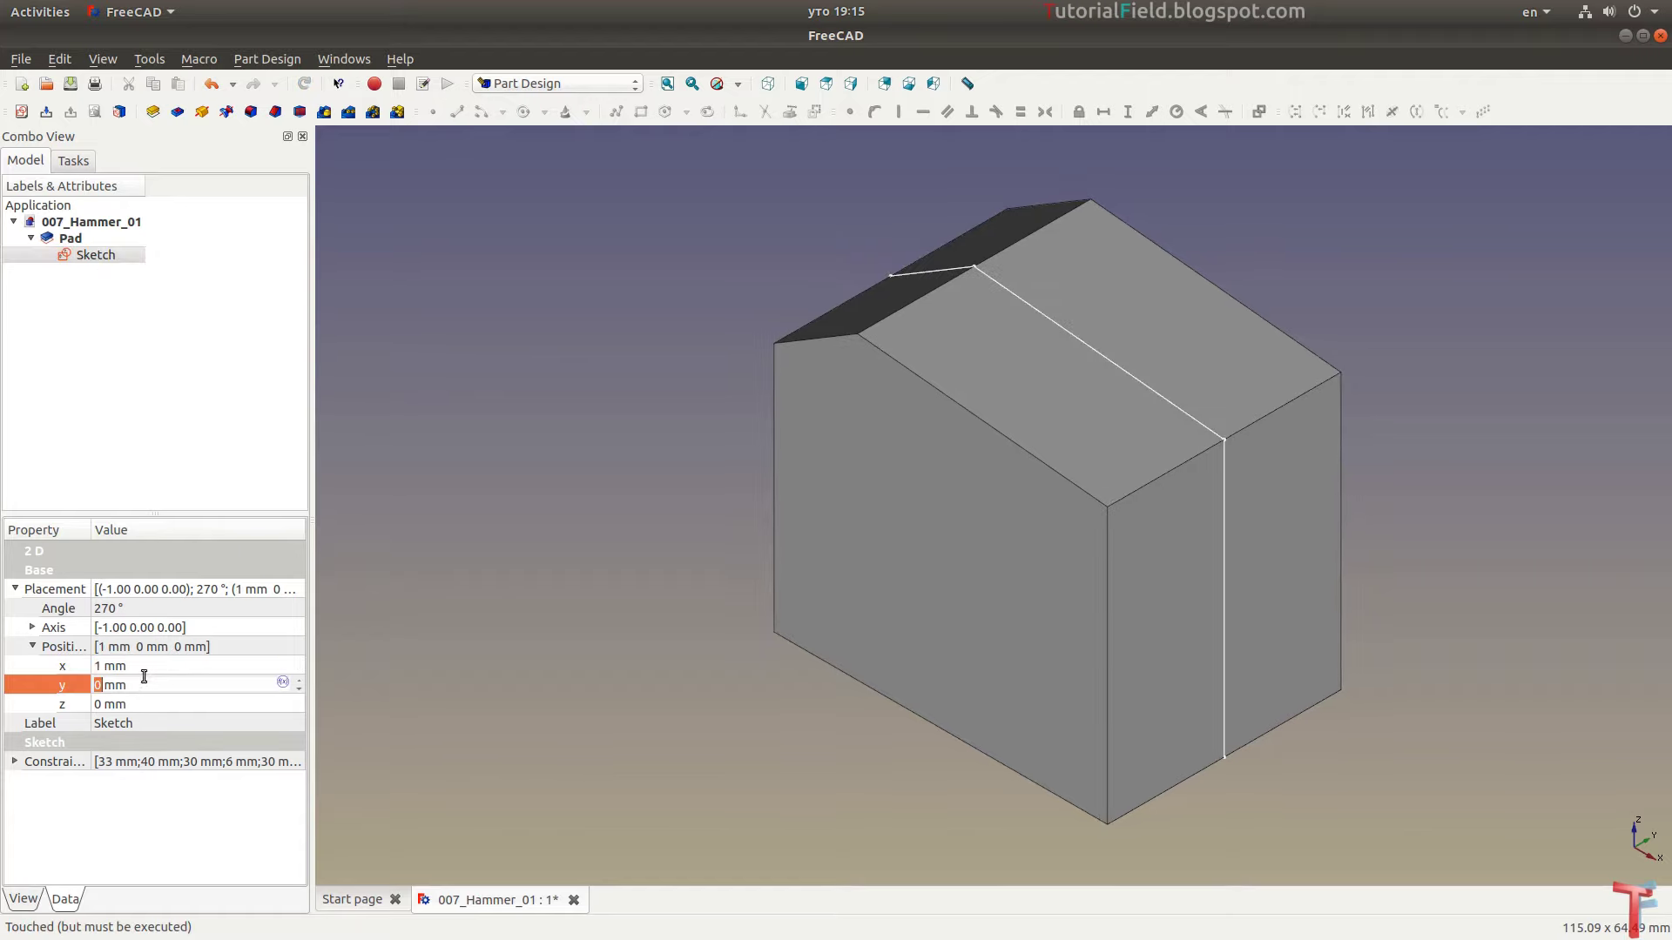
scroll(146, 666, up, 3)
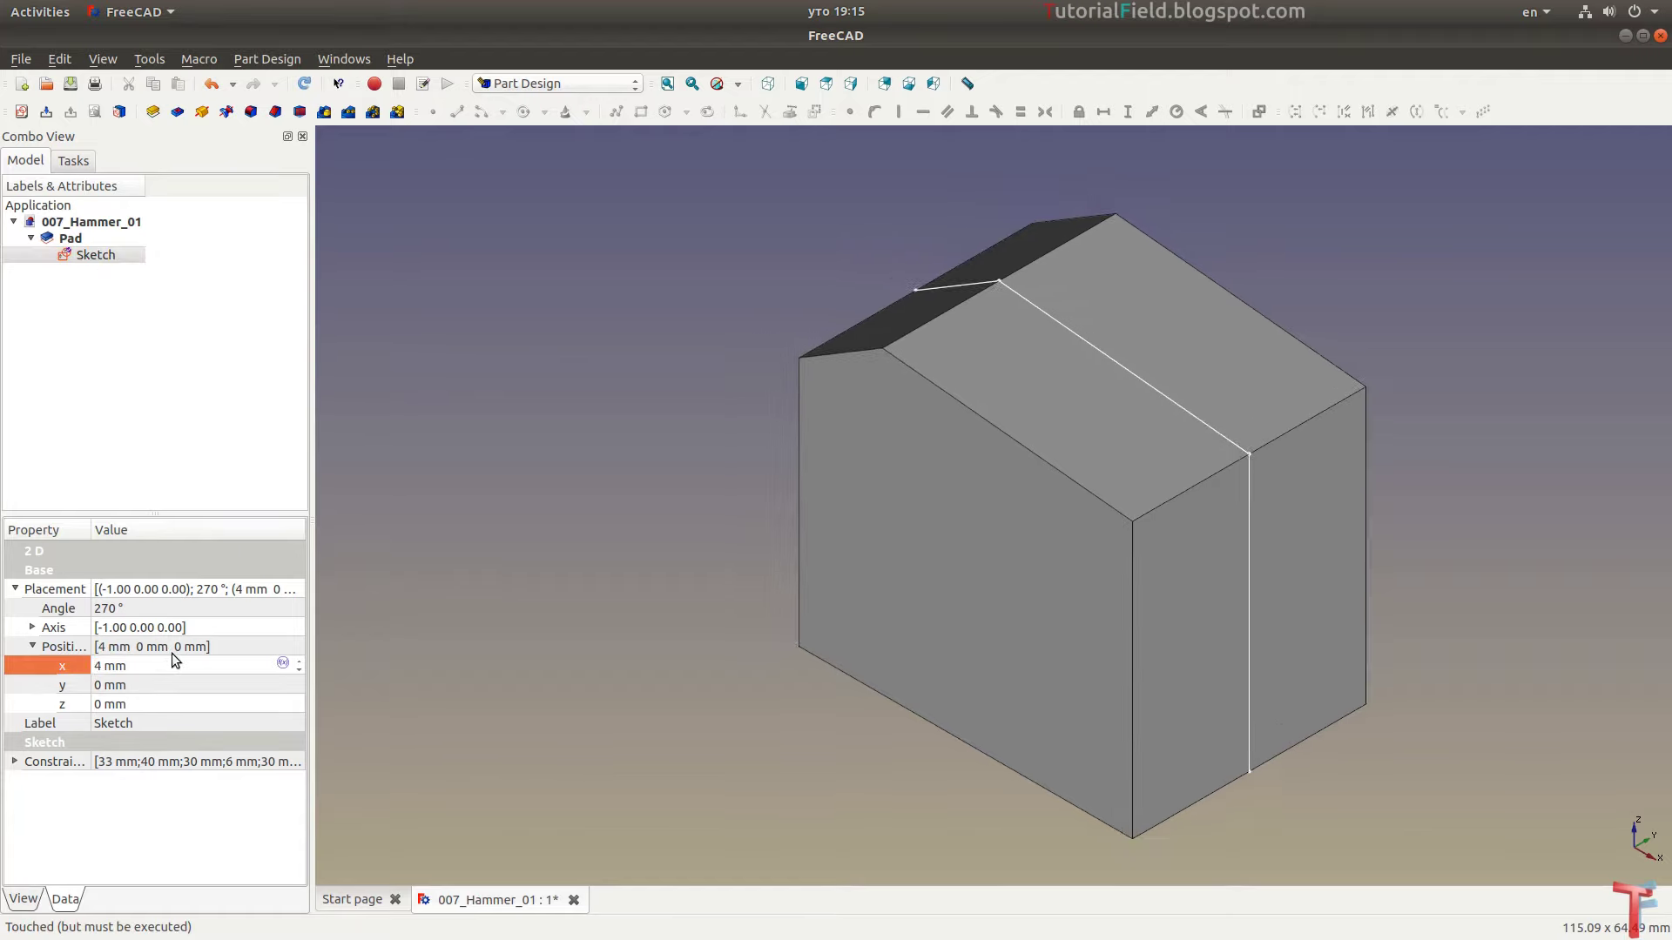
click(69, 237)
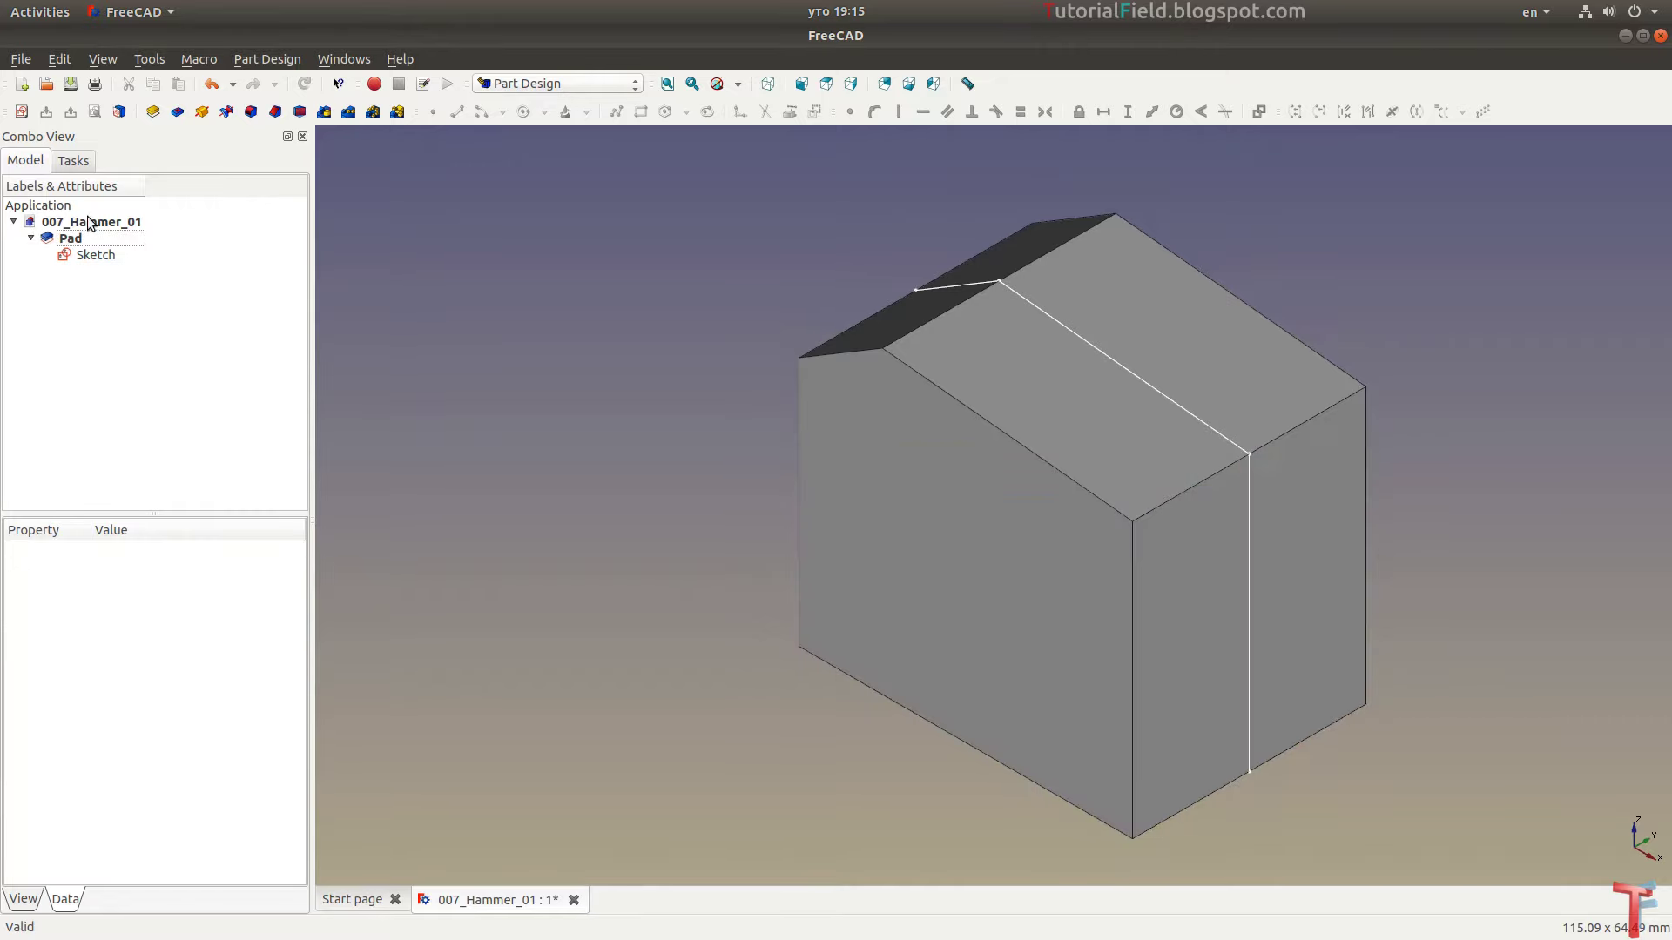
Create a second sketch and switch the draw style to Wireframe
click(20, 111)
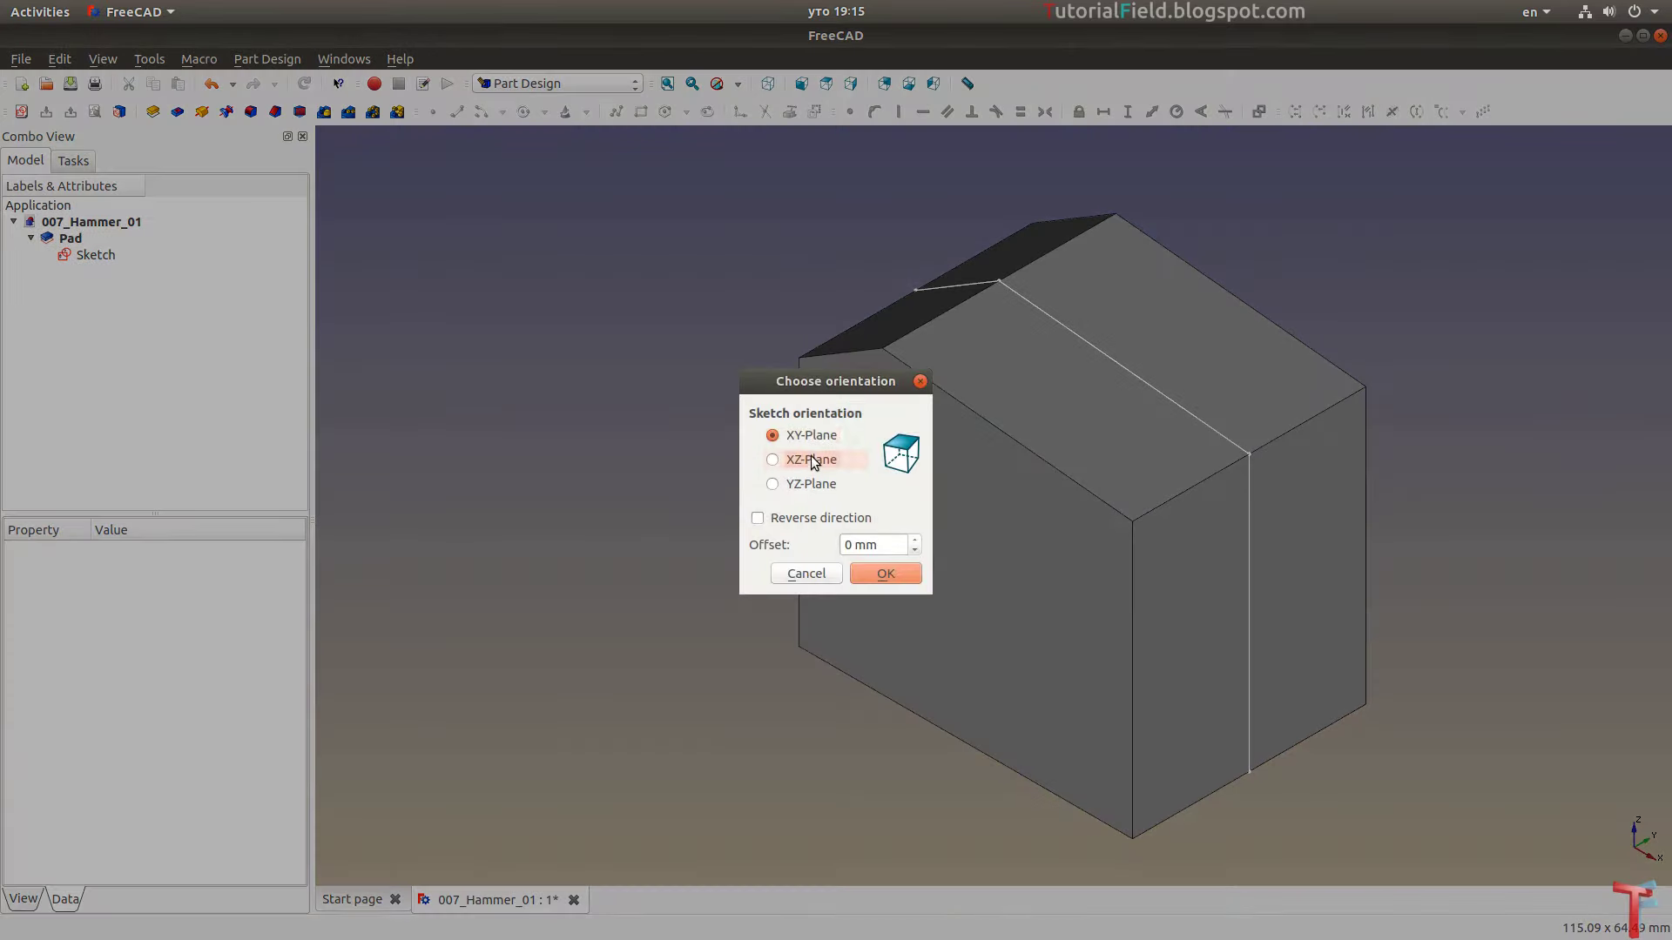
click(902, 574)
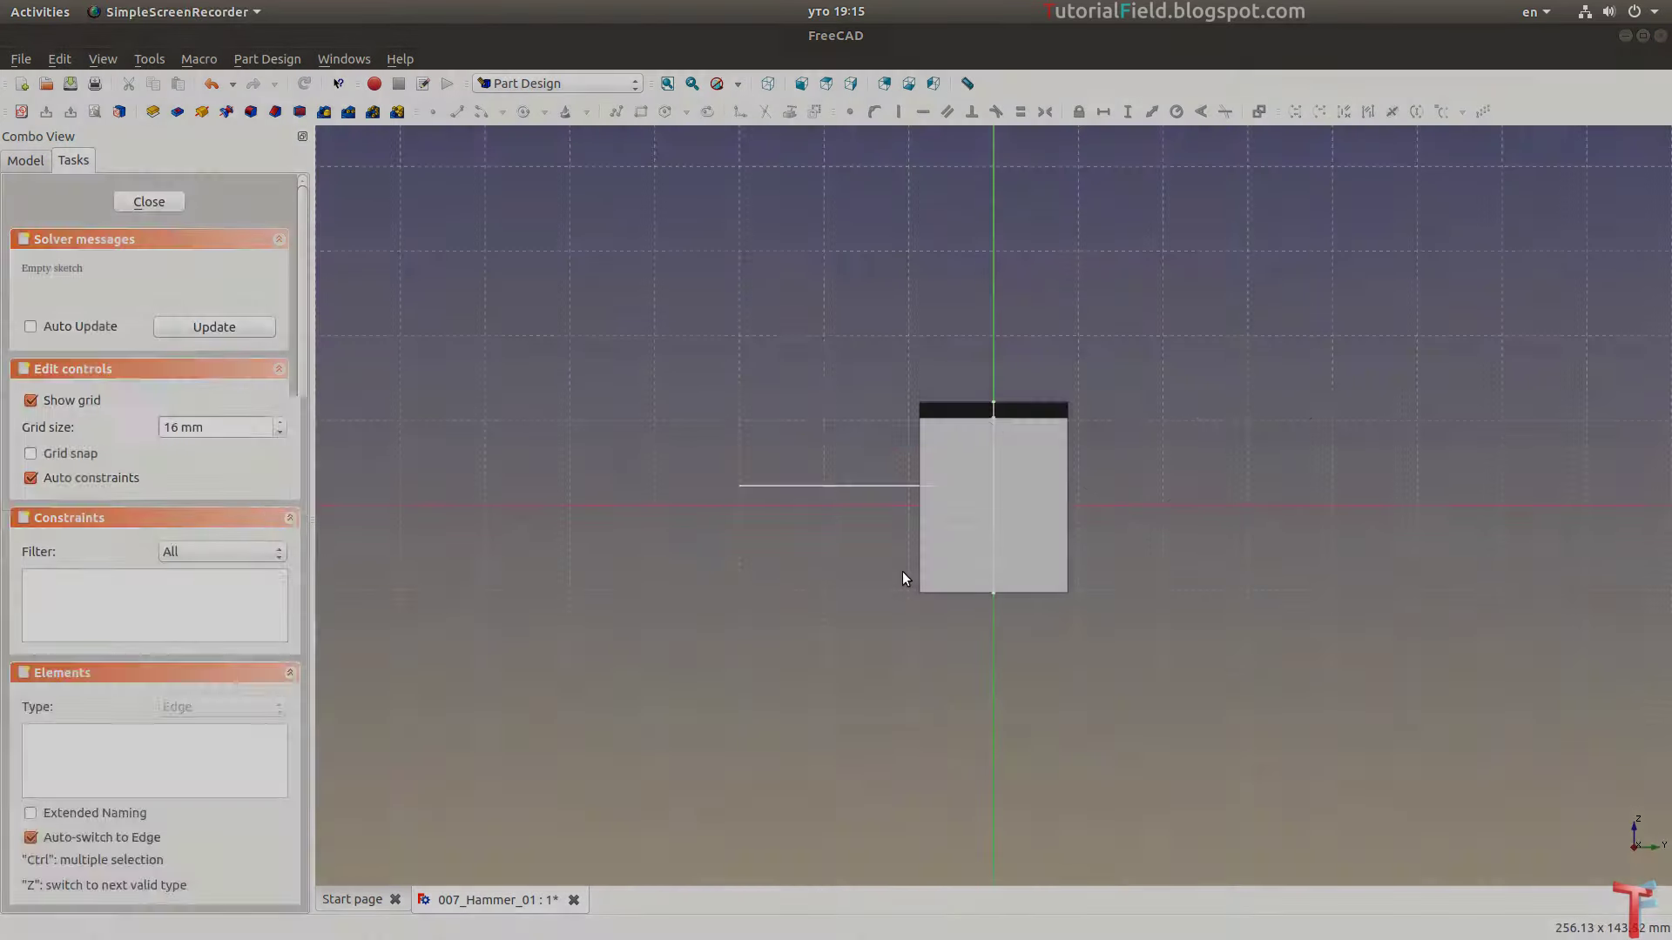
click(738, 90)
click(753, 162)
scroll(931, 326, up, 2)
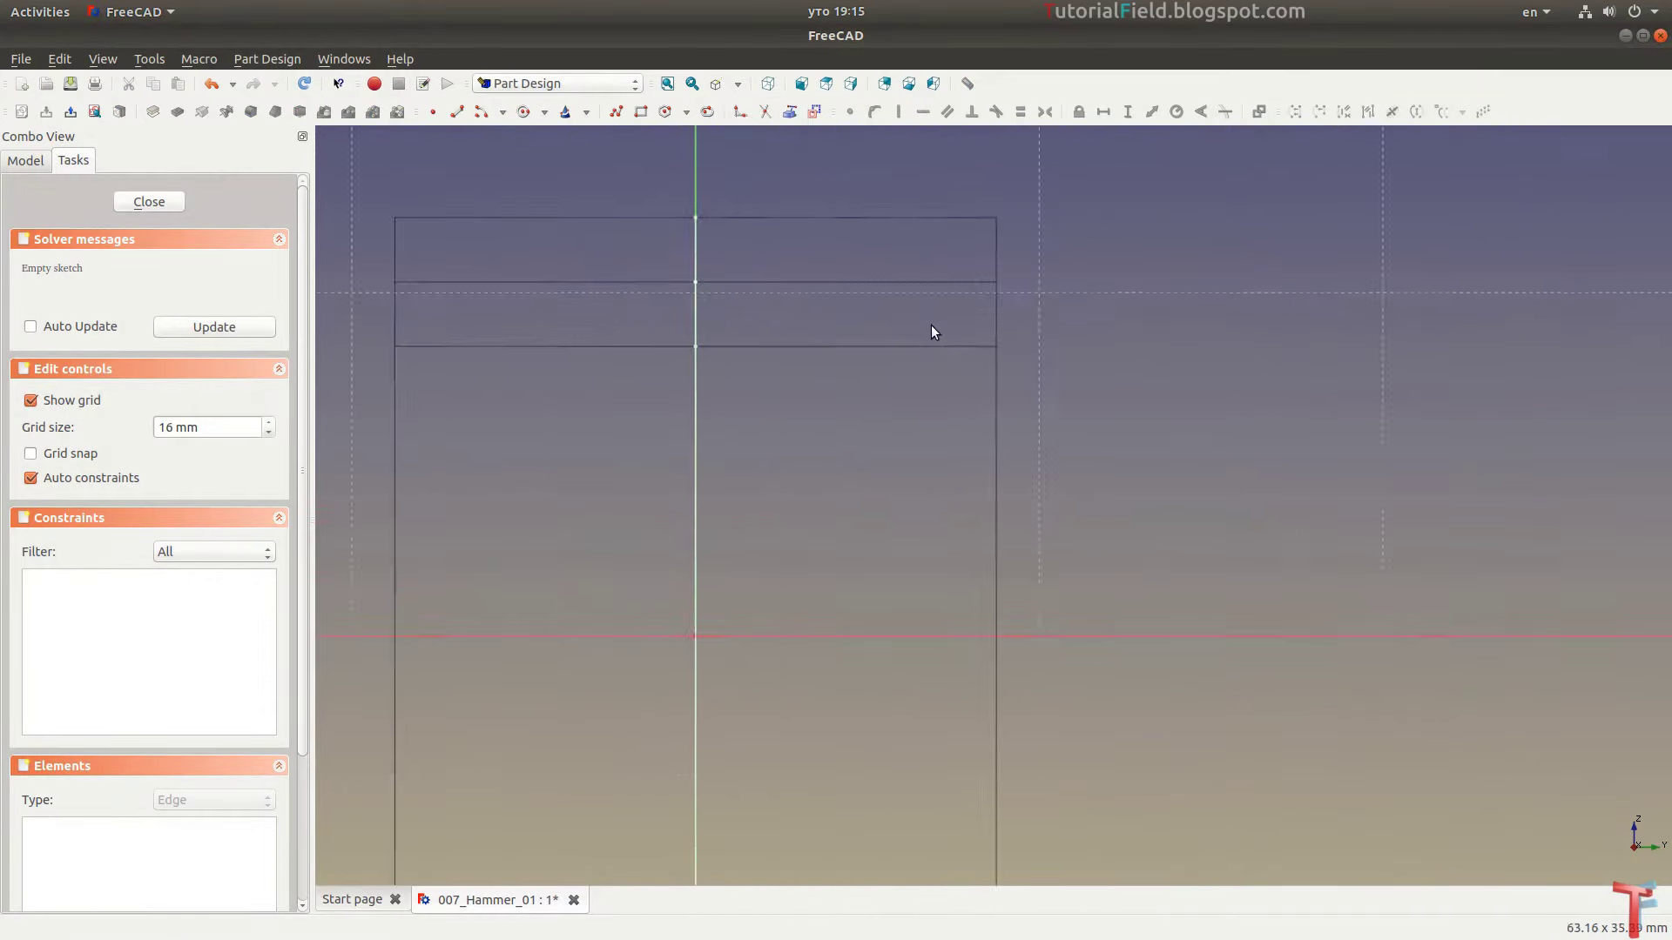
scroll(926, 353, down, 3)
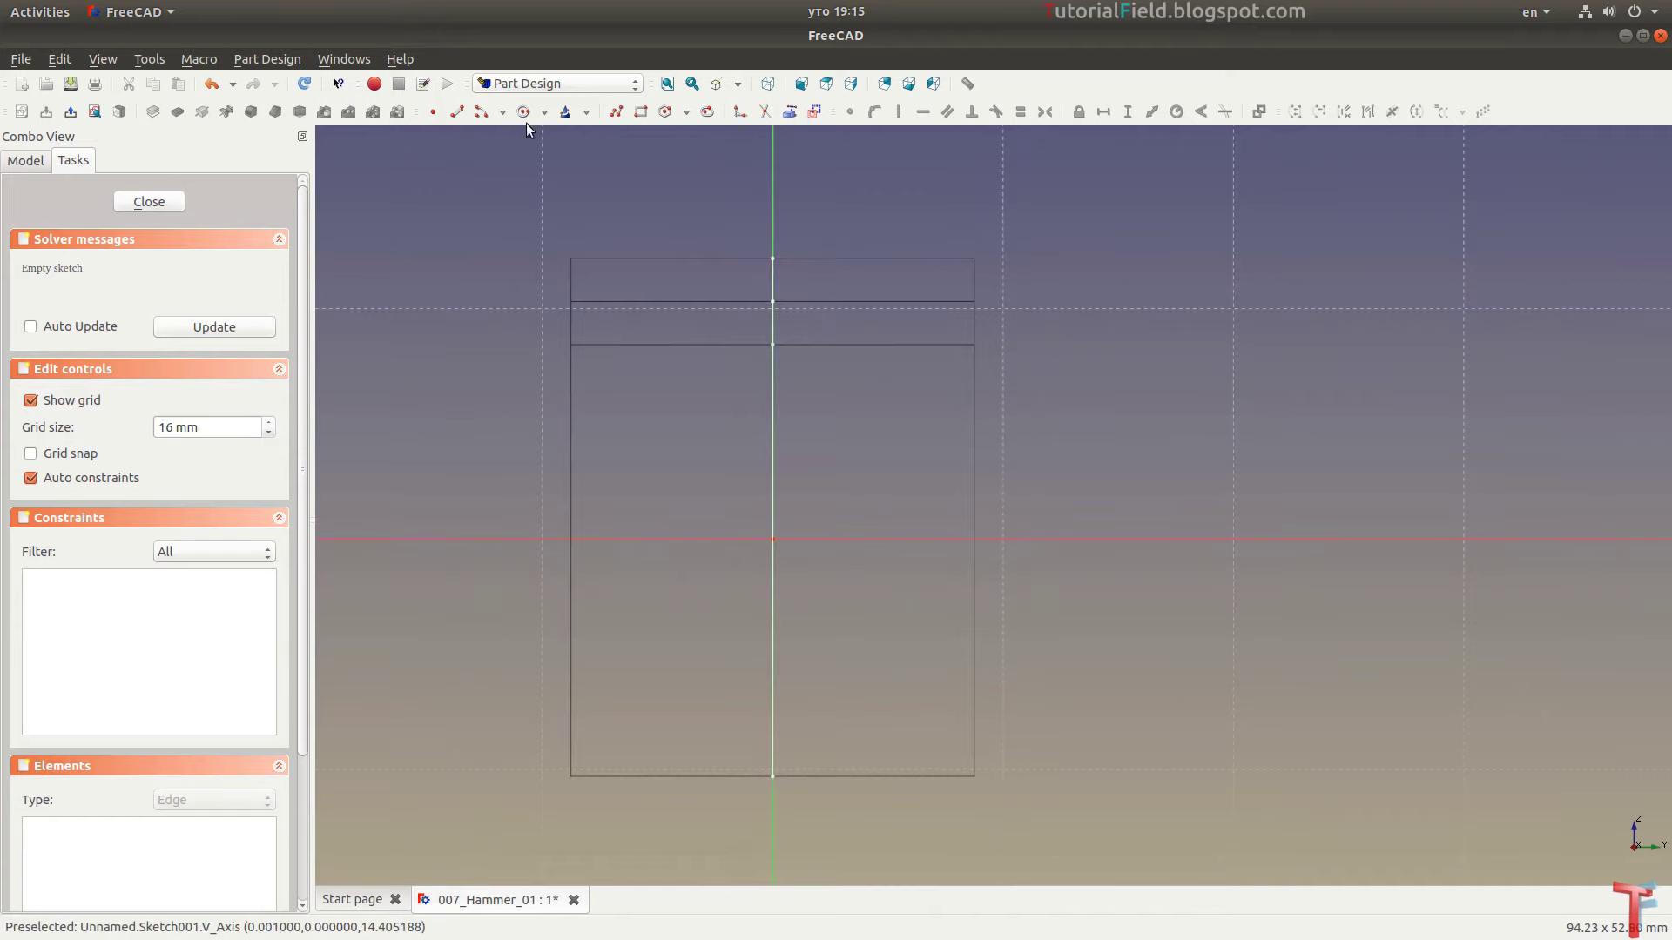
Draw a closed, tall, narrow four-sided plate outline
click(615, 112)
click(946, 217)
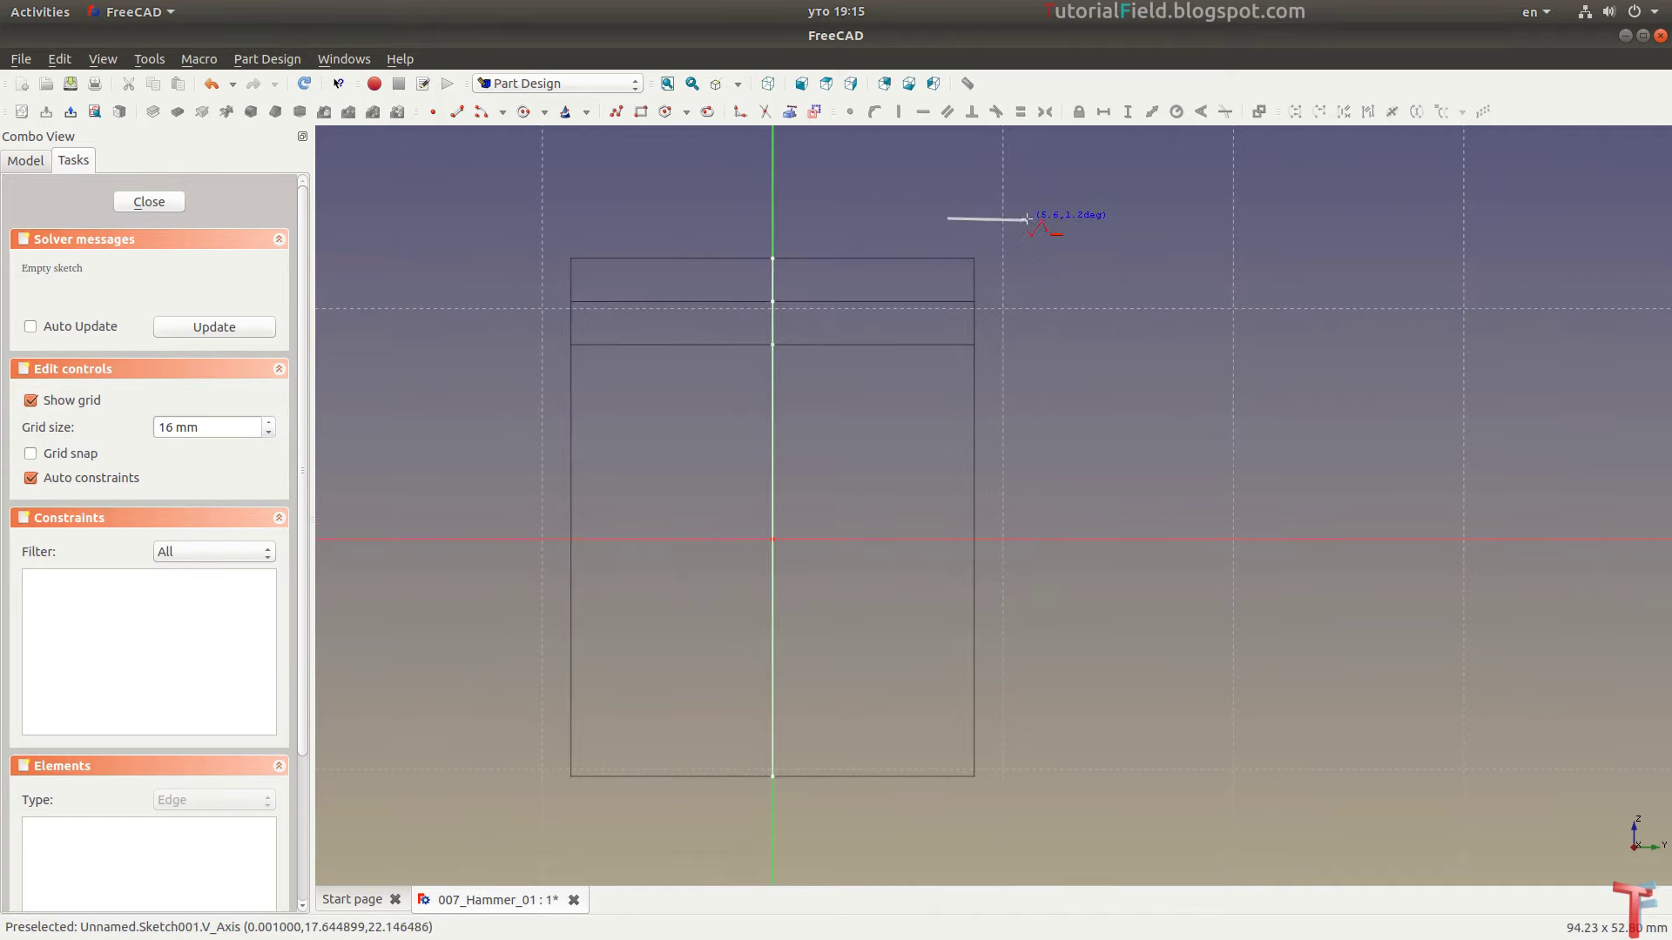
click(1027, 217)
click(1022, 843)
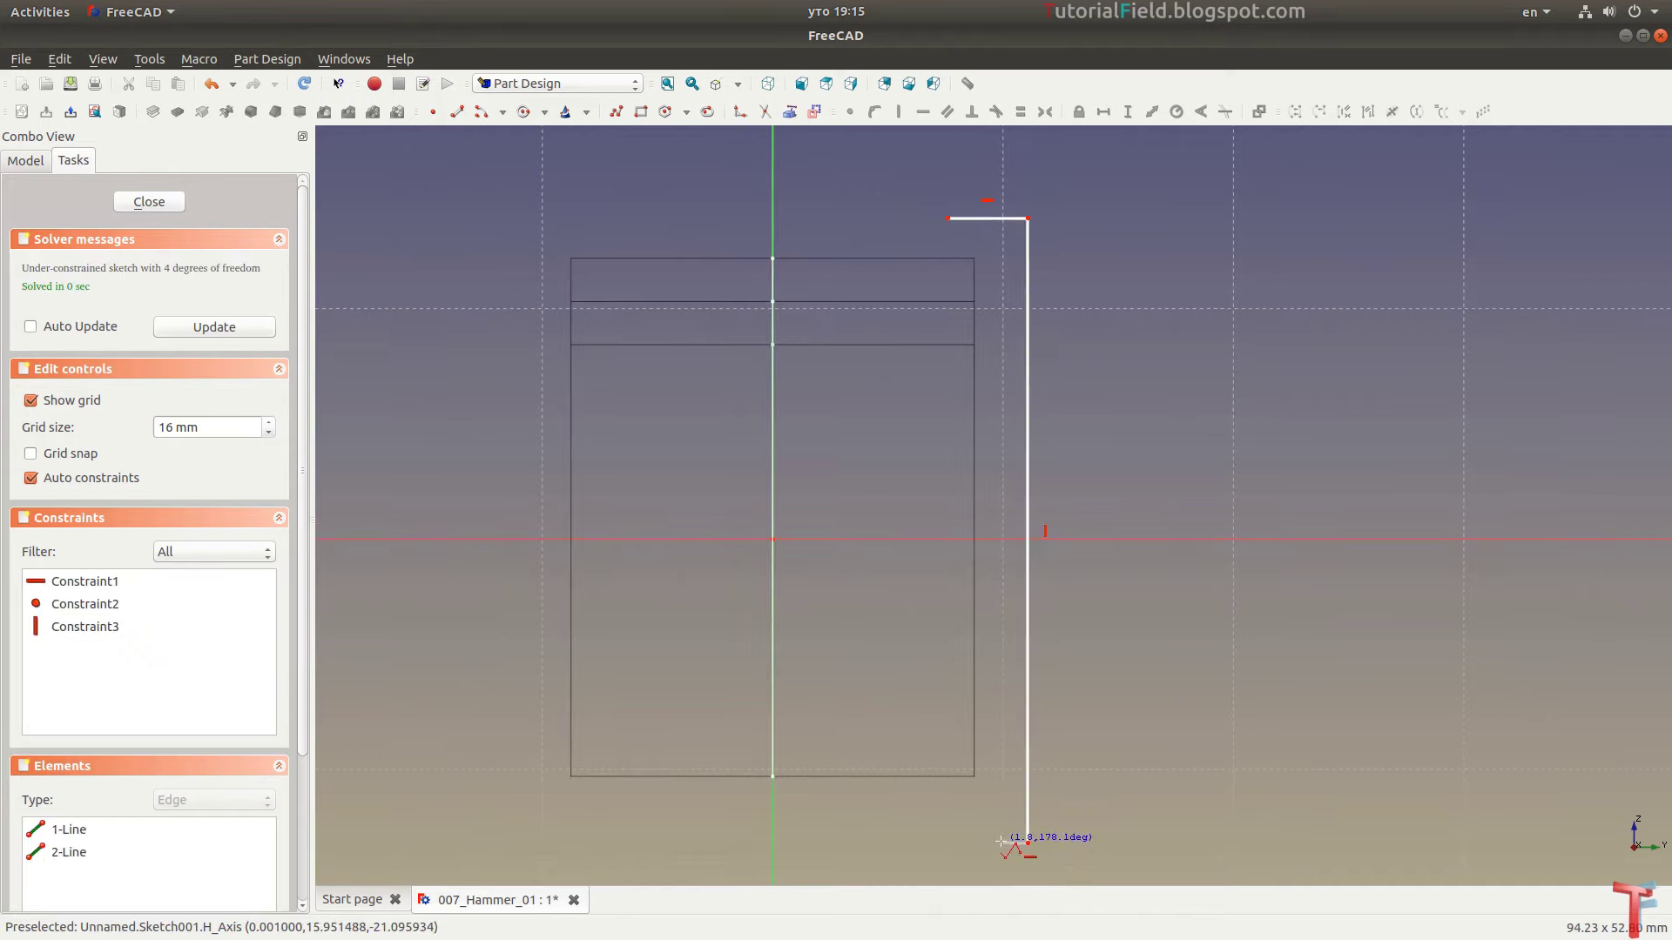
click(948, 217)
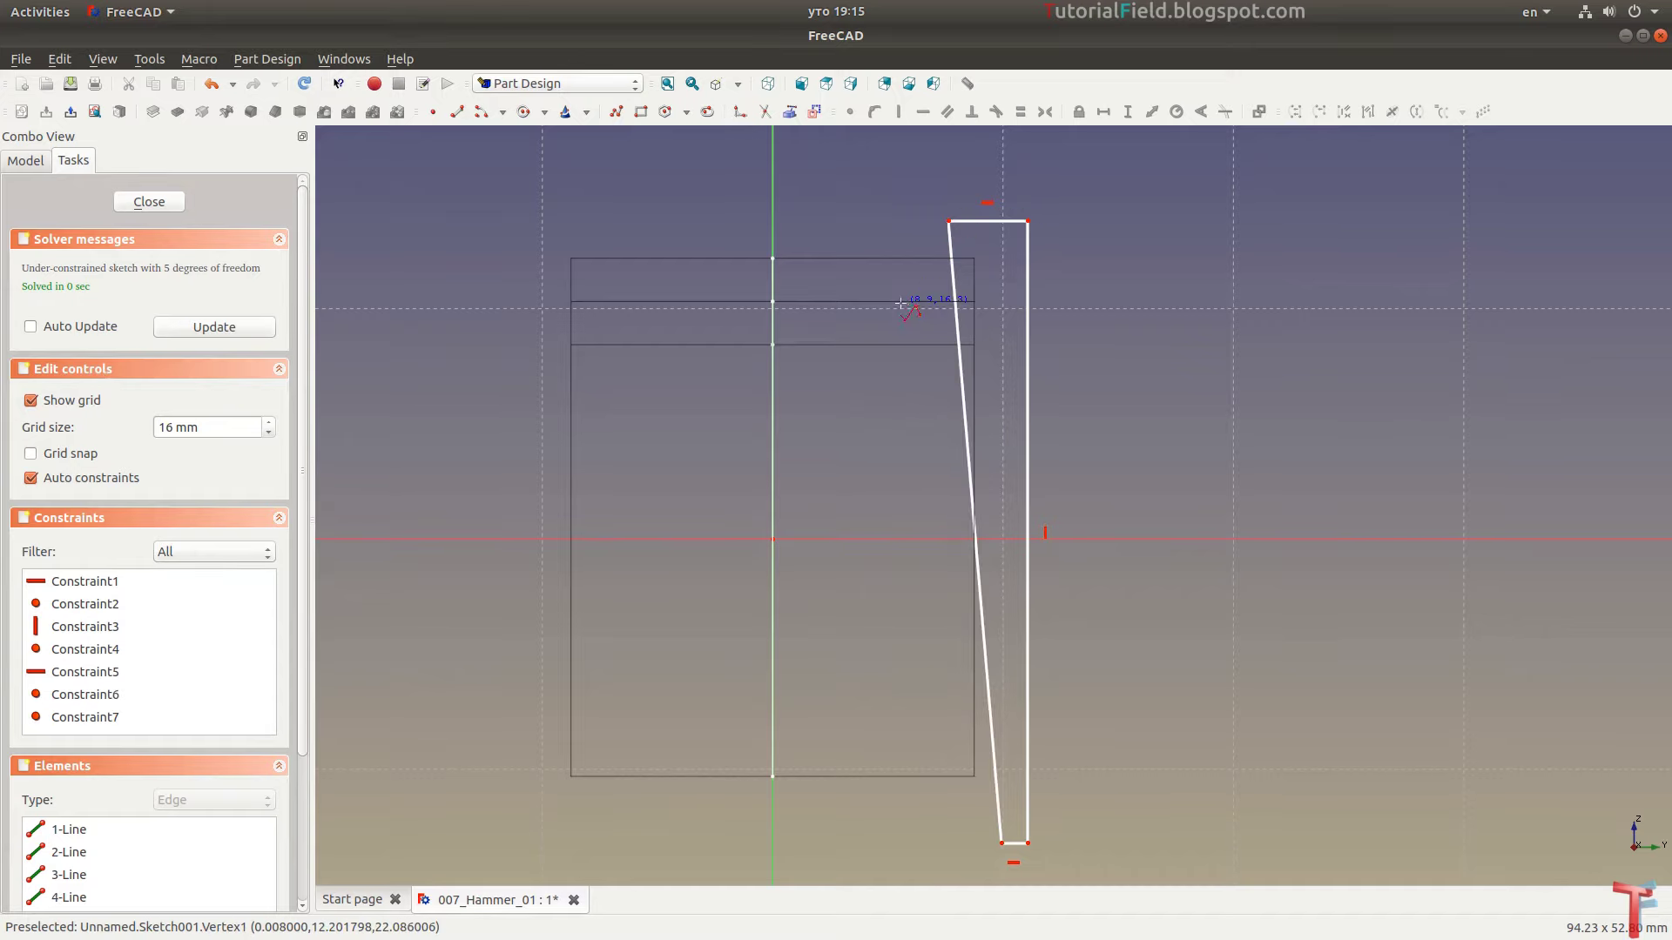
Dimension the right edge 40 mm long and the bottom edge 1 mm wide
click(1026, 366)
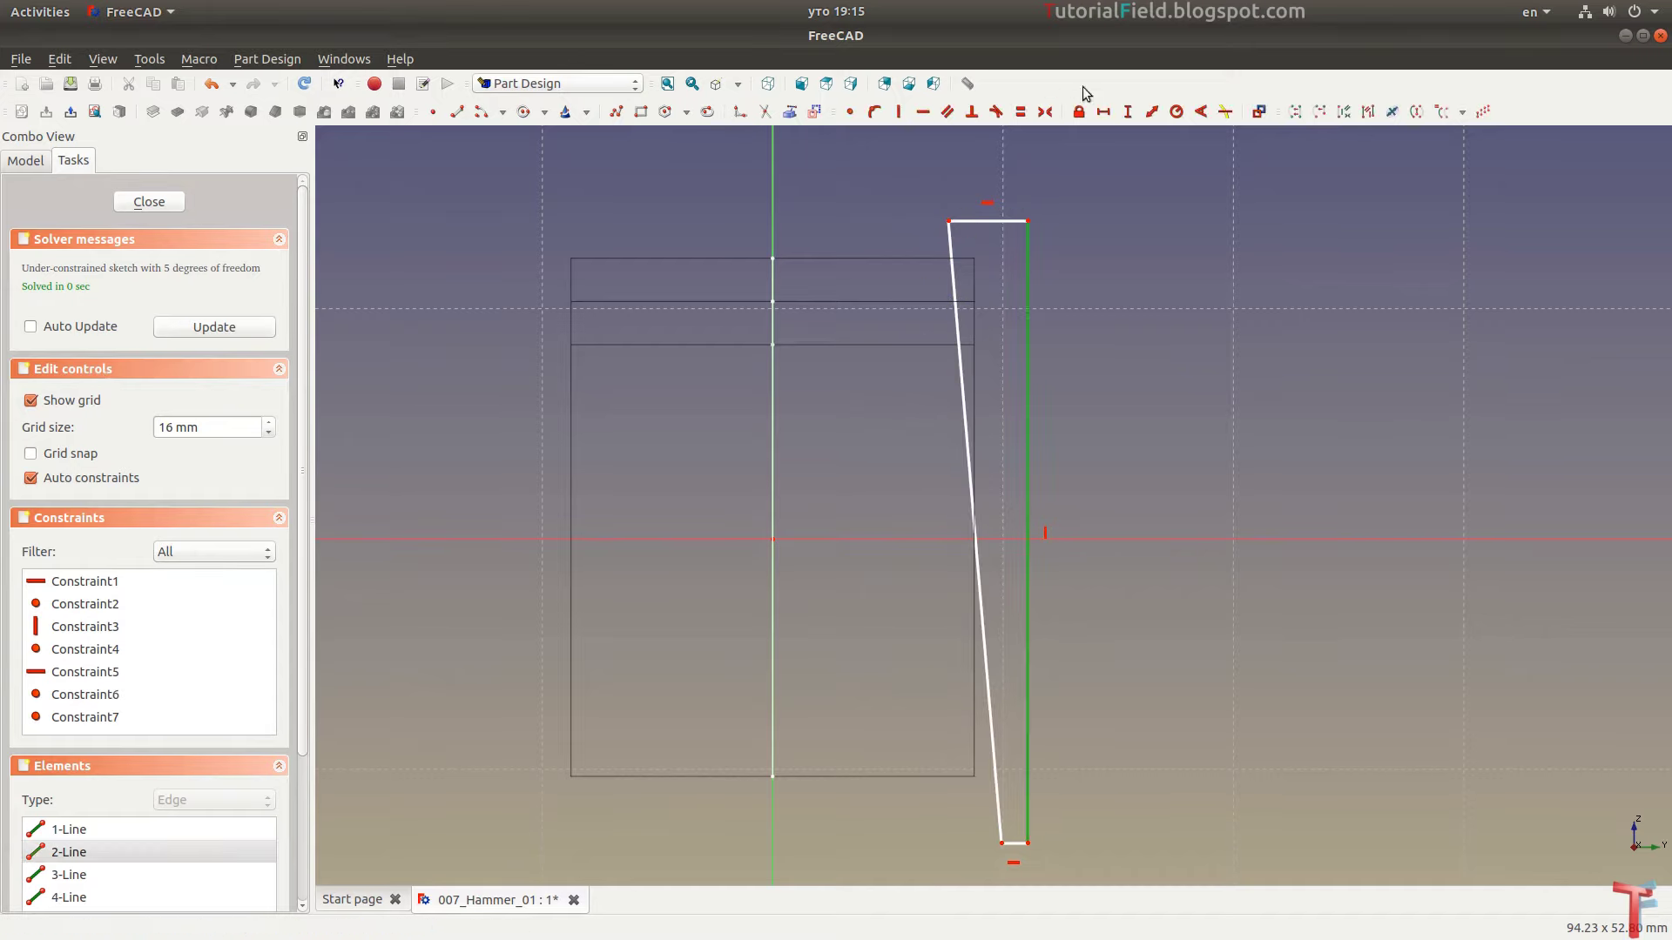
click(1127, 112)
text(40)
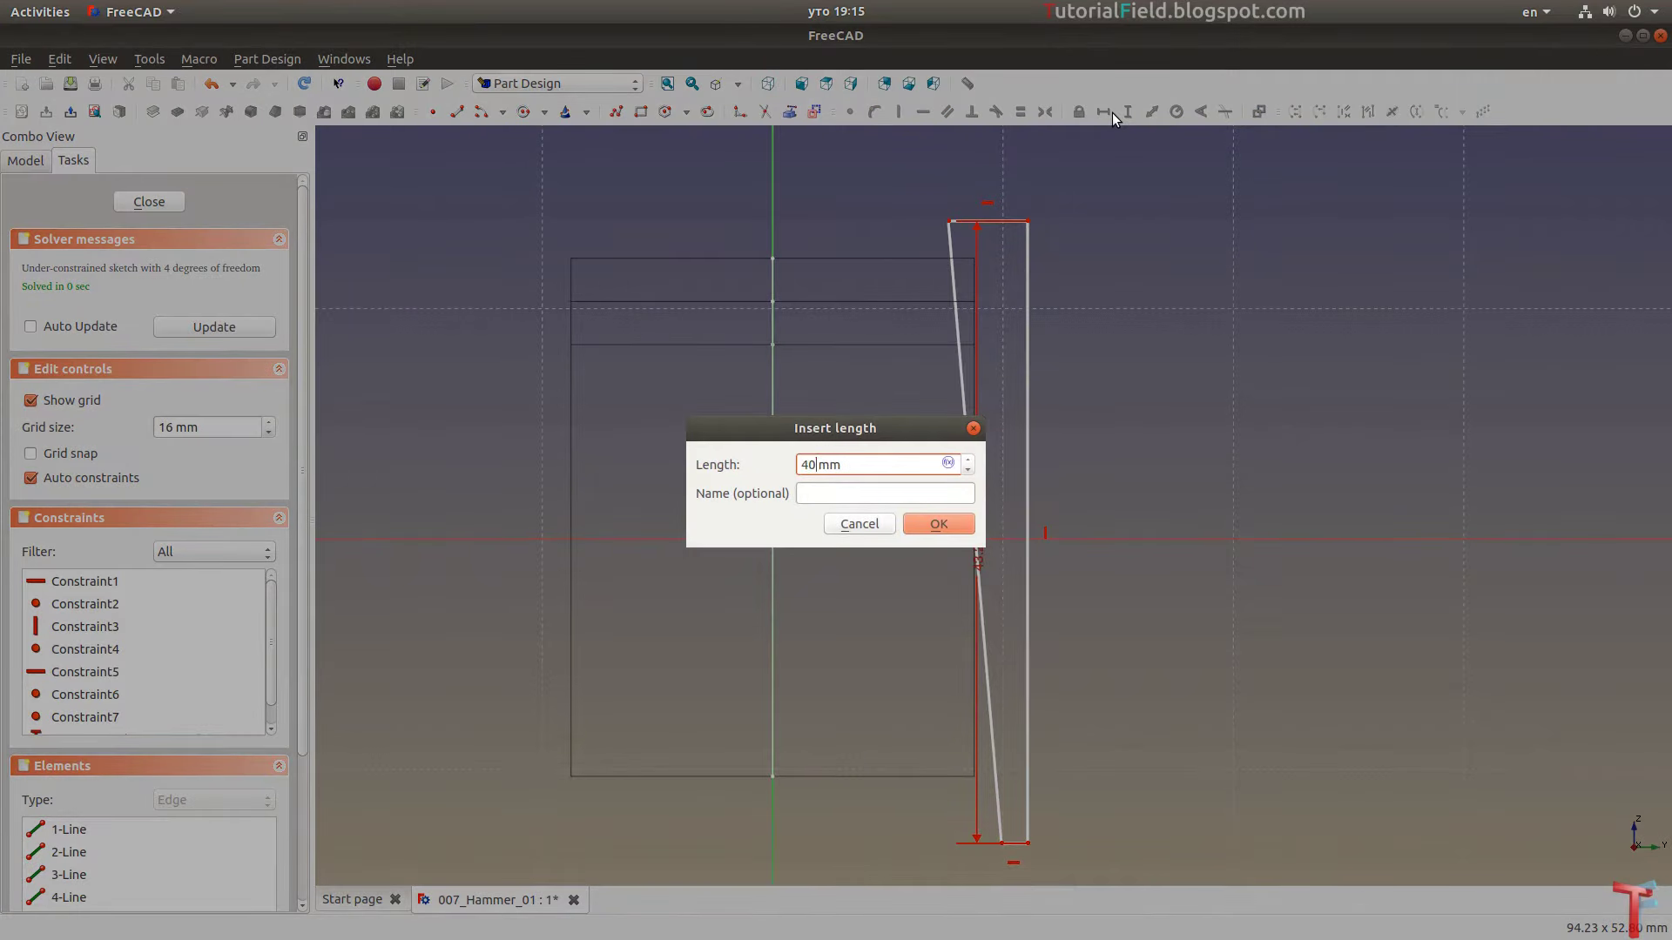
key(Return)
drag(979, 518, 1064, 522)
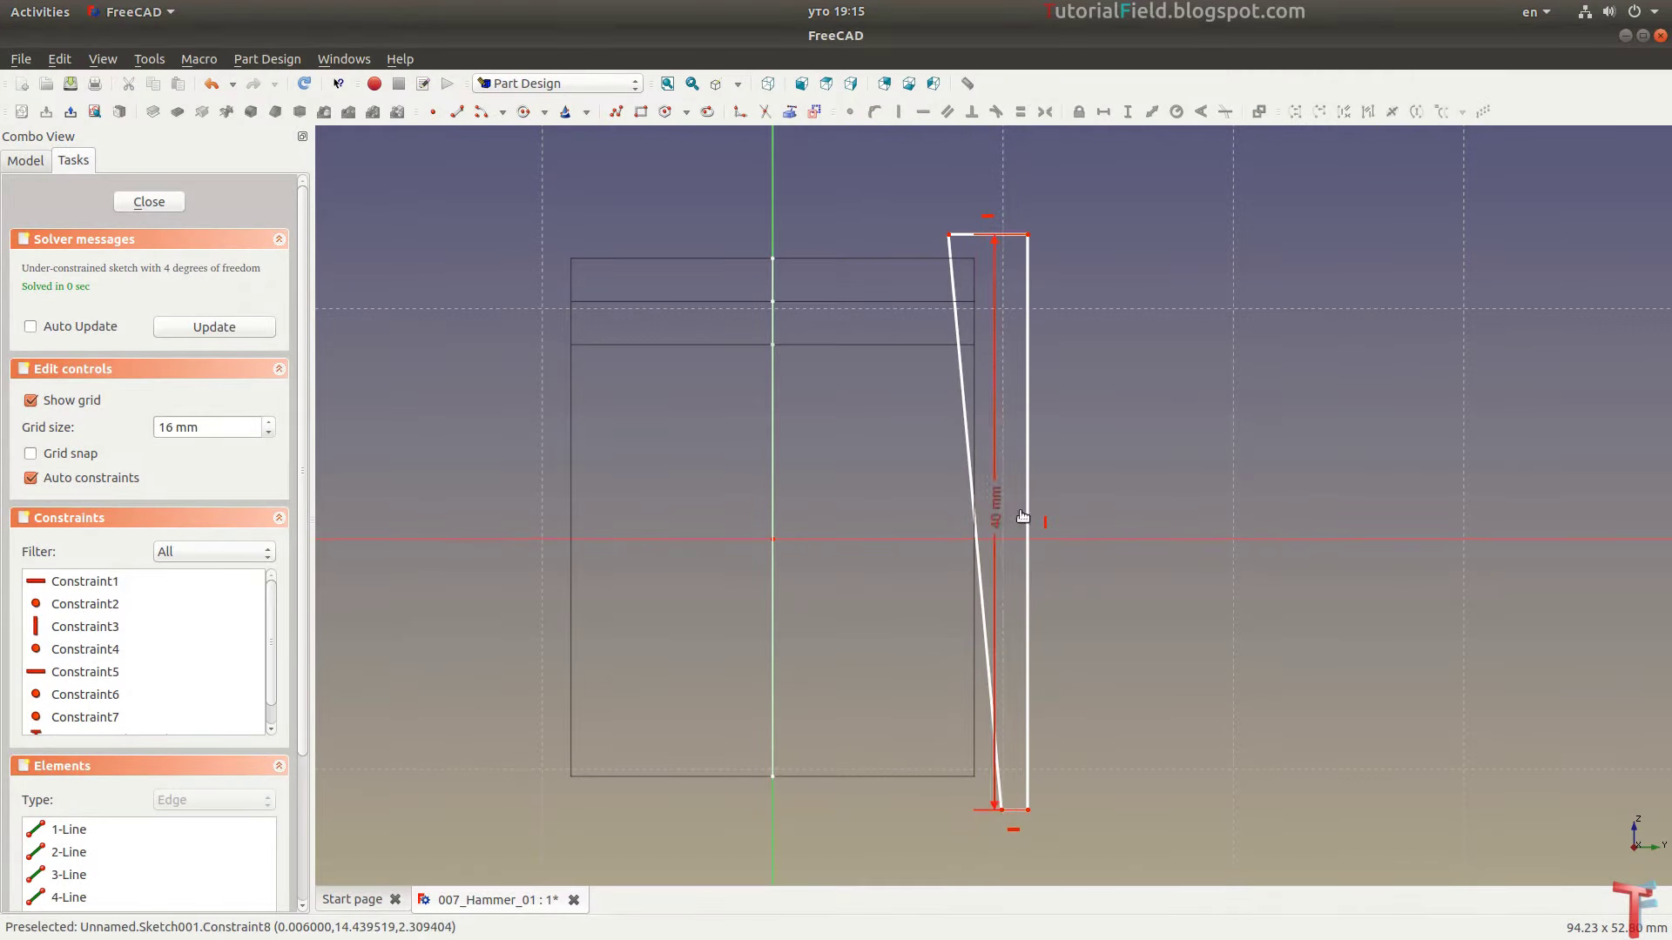
click(1017, 818)
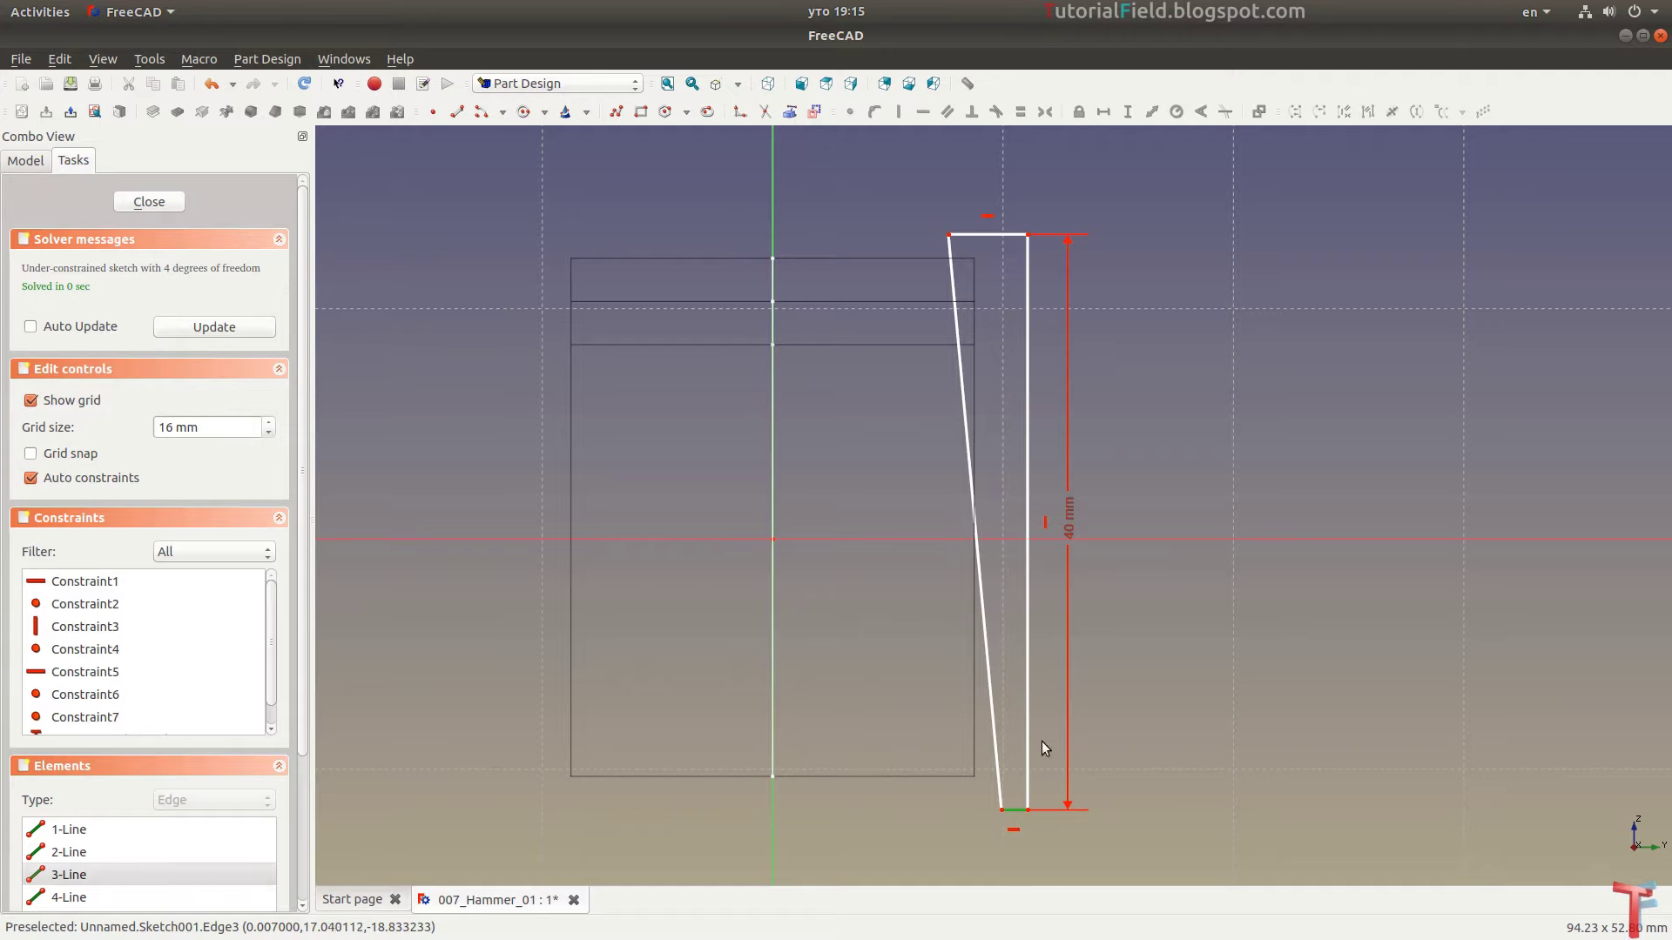
click(1102, 113)
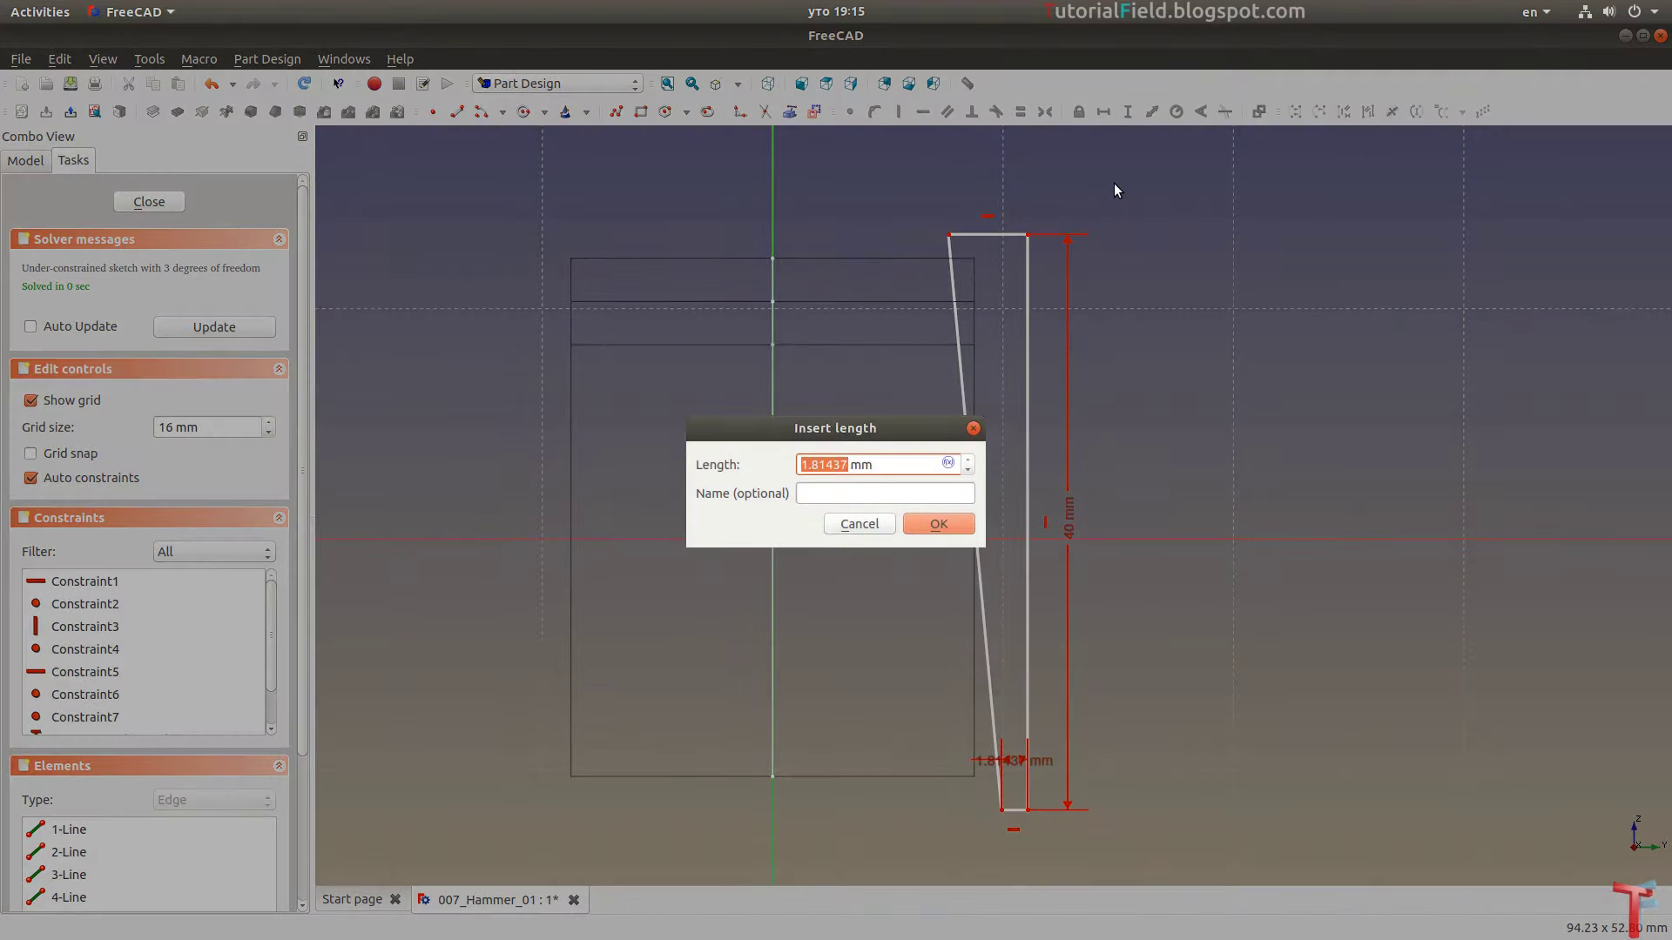
text(1)
key(Return)
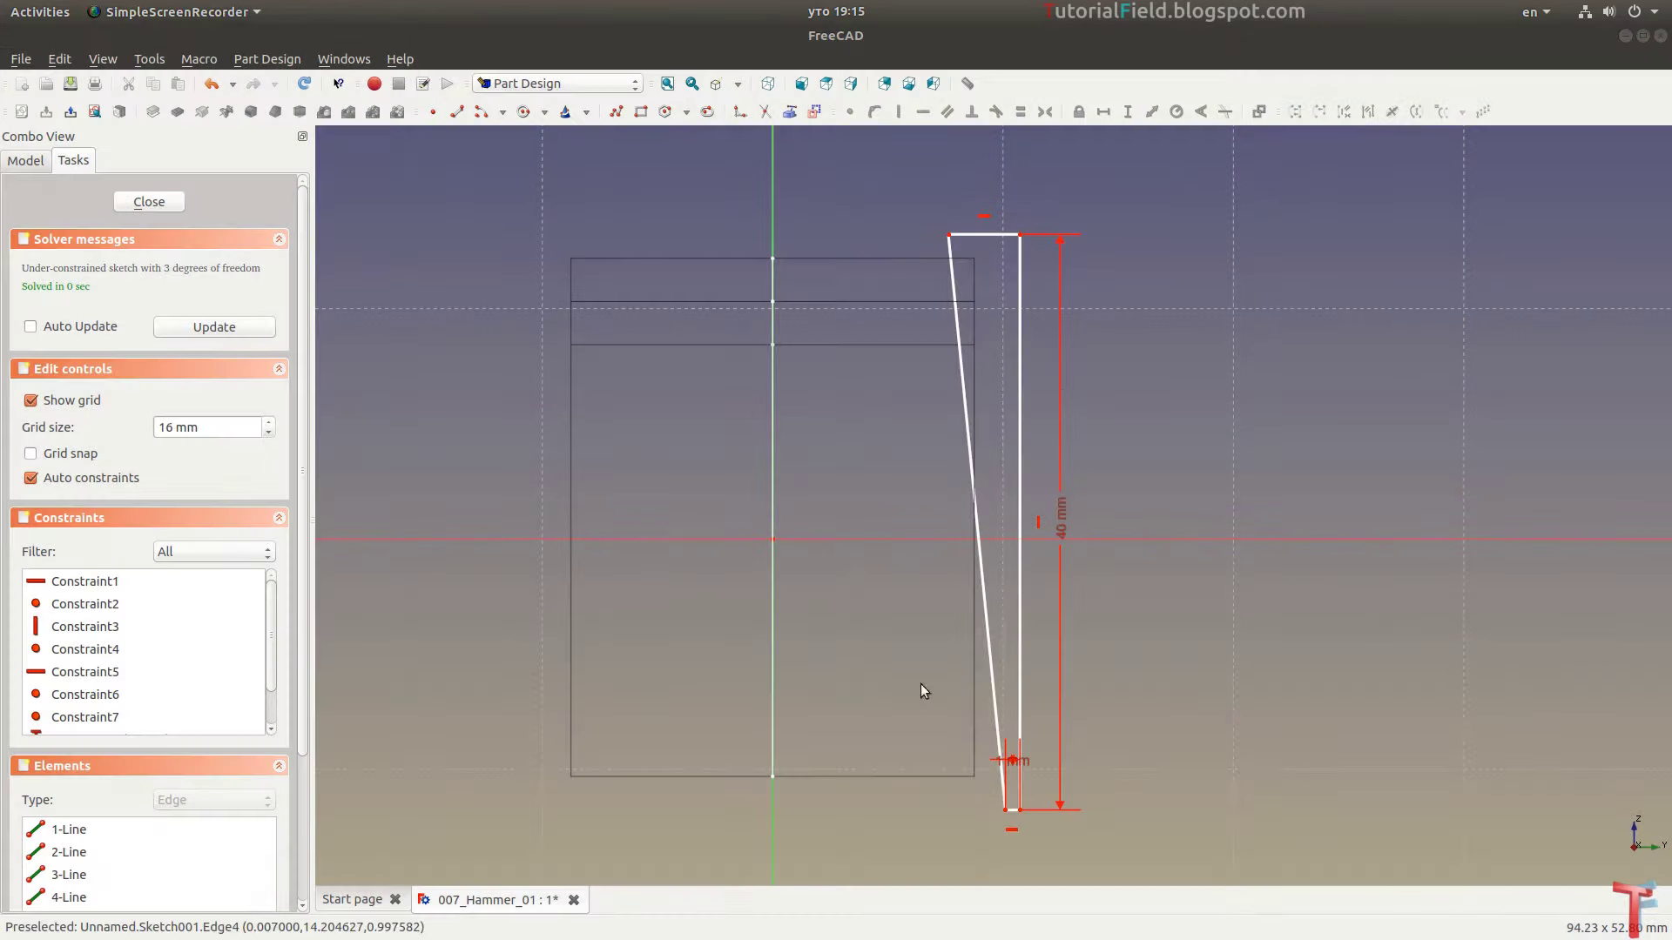
drag(1027, 764, 971, 844)
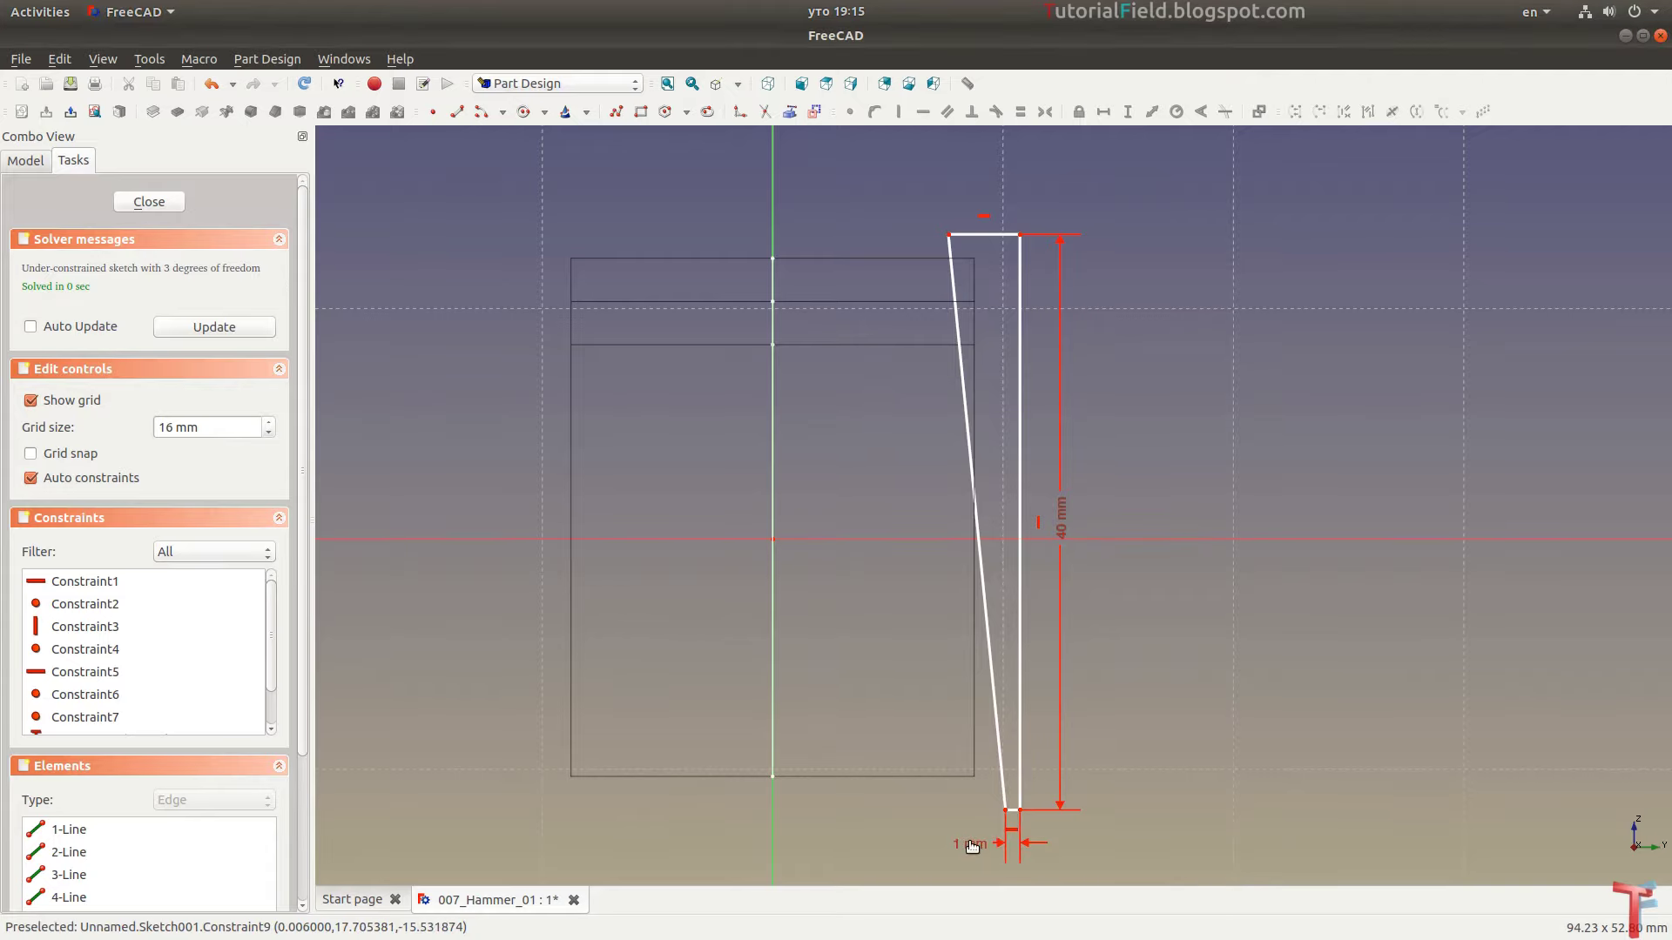
Set the top width to 4 mm and the top-left corner 11 mm from the vertical axis
click(980, 235)
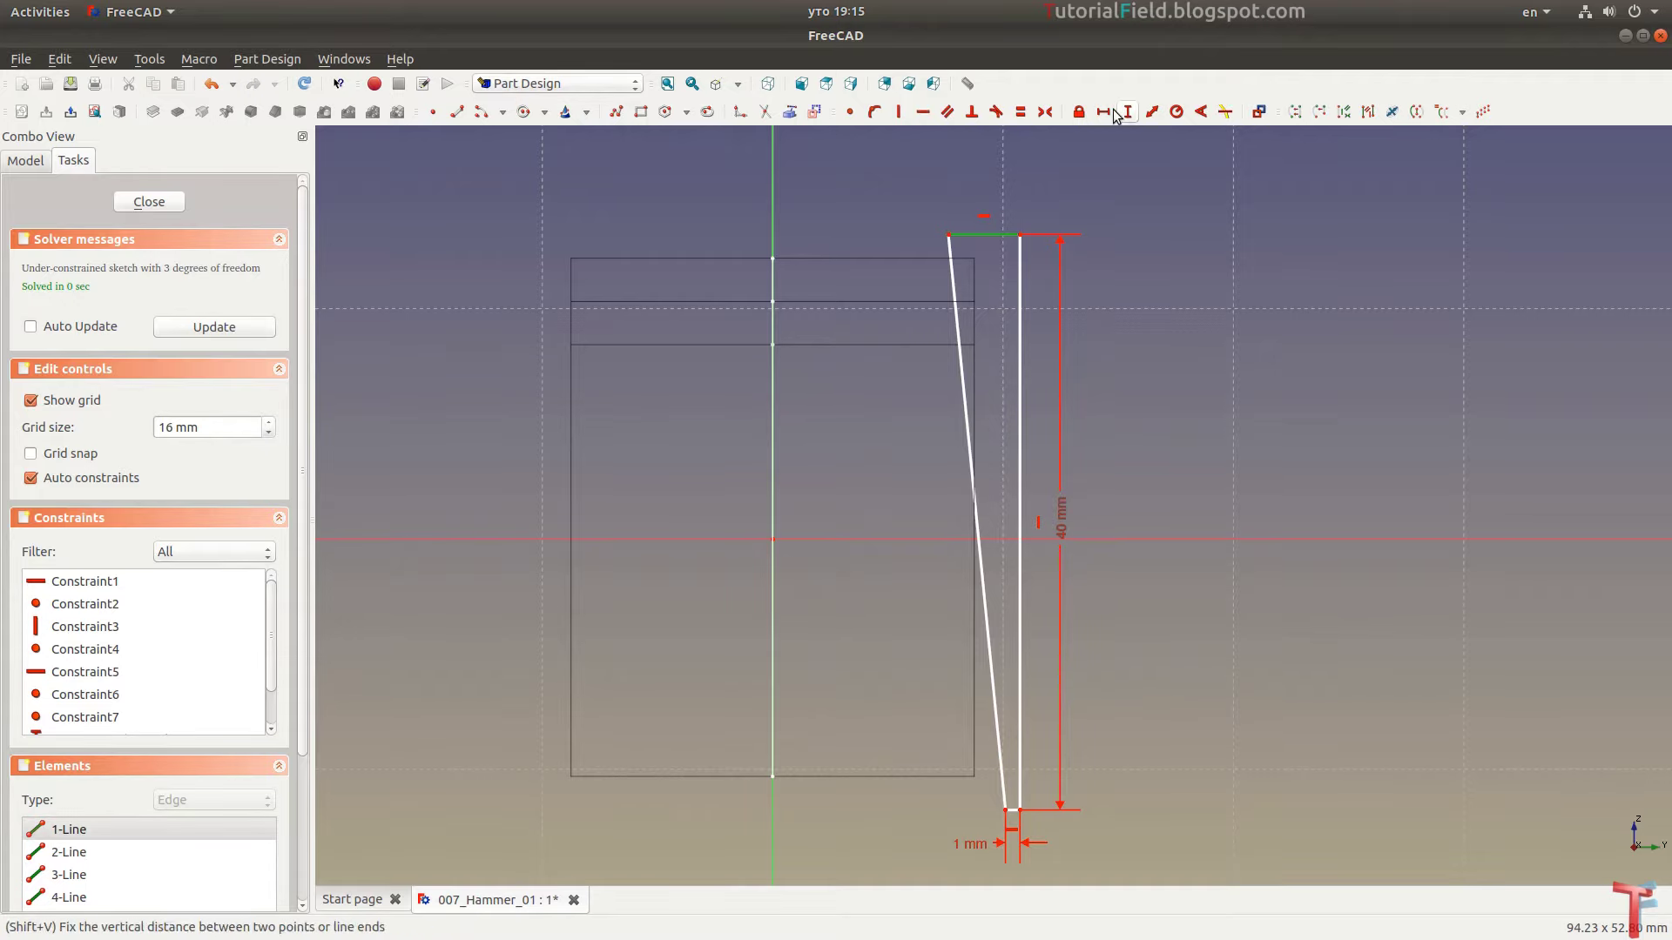
click(1114, 112)
text(4mm)
key(Return)
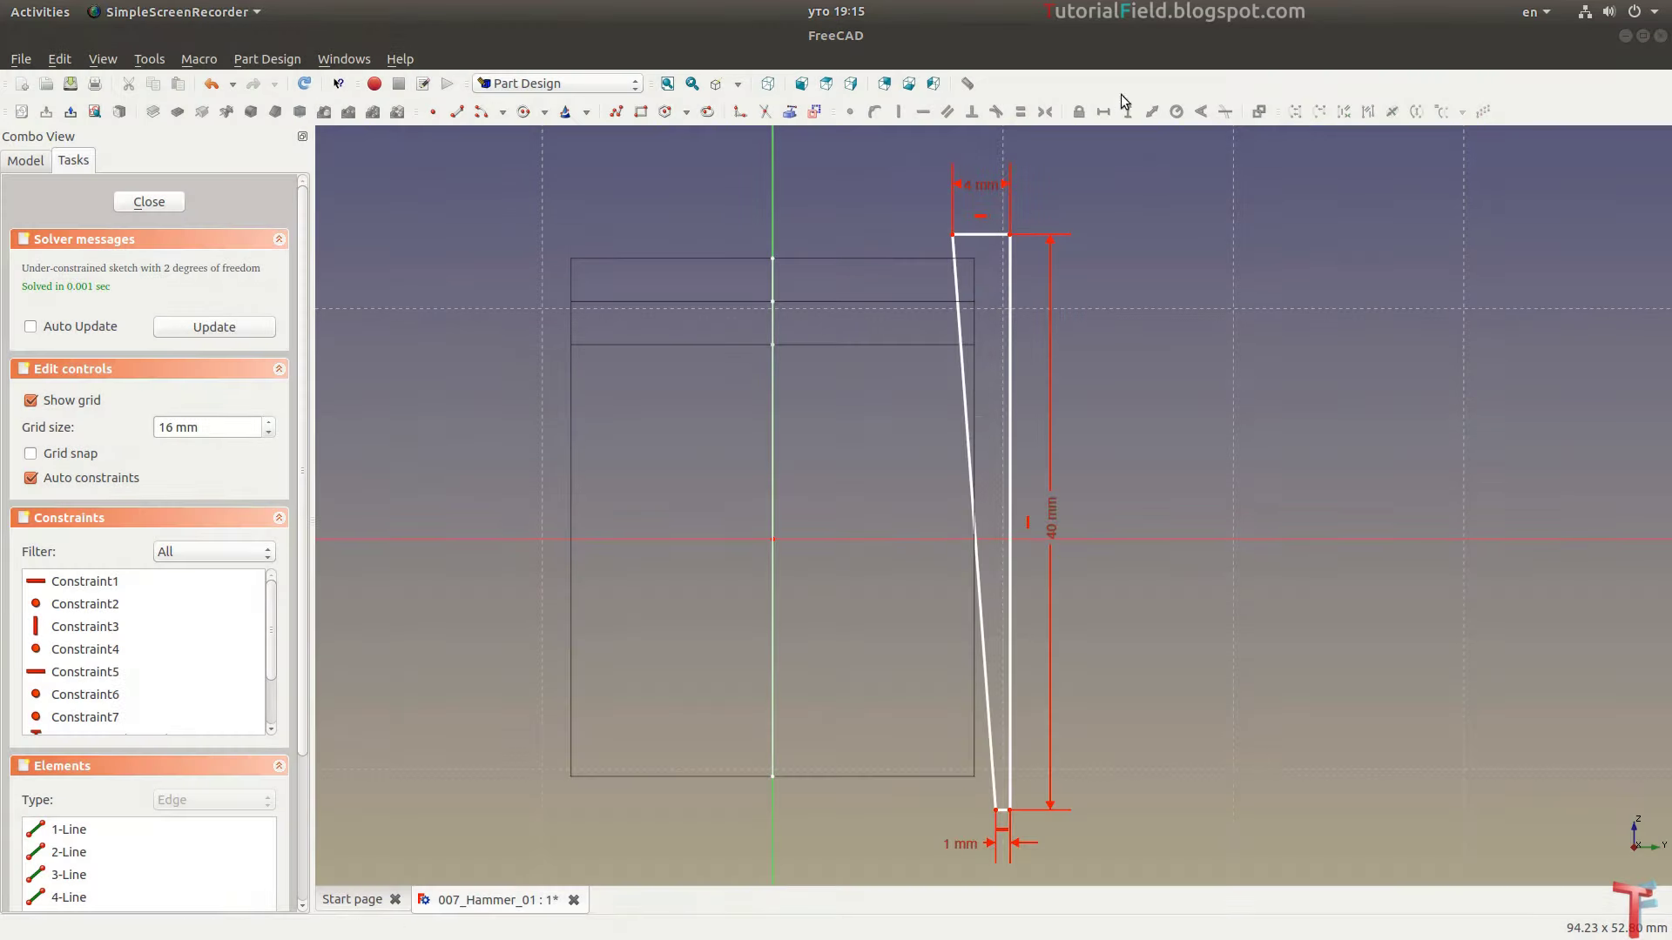
click(952, 235)
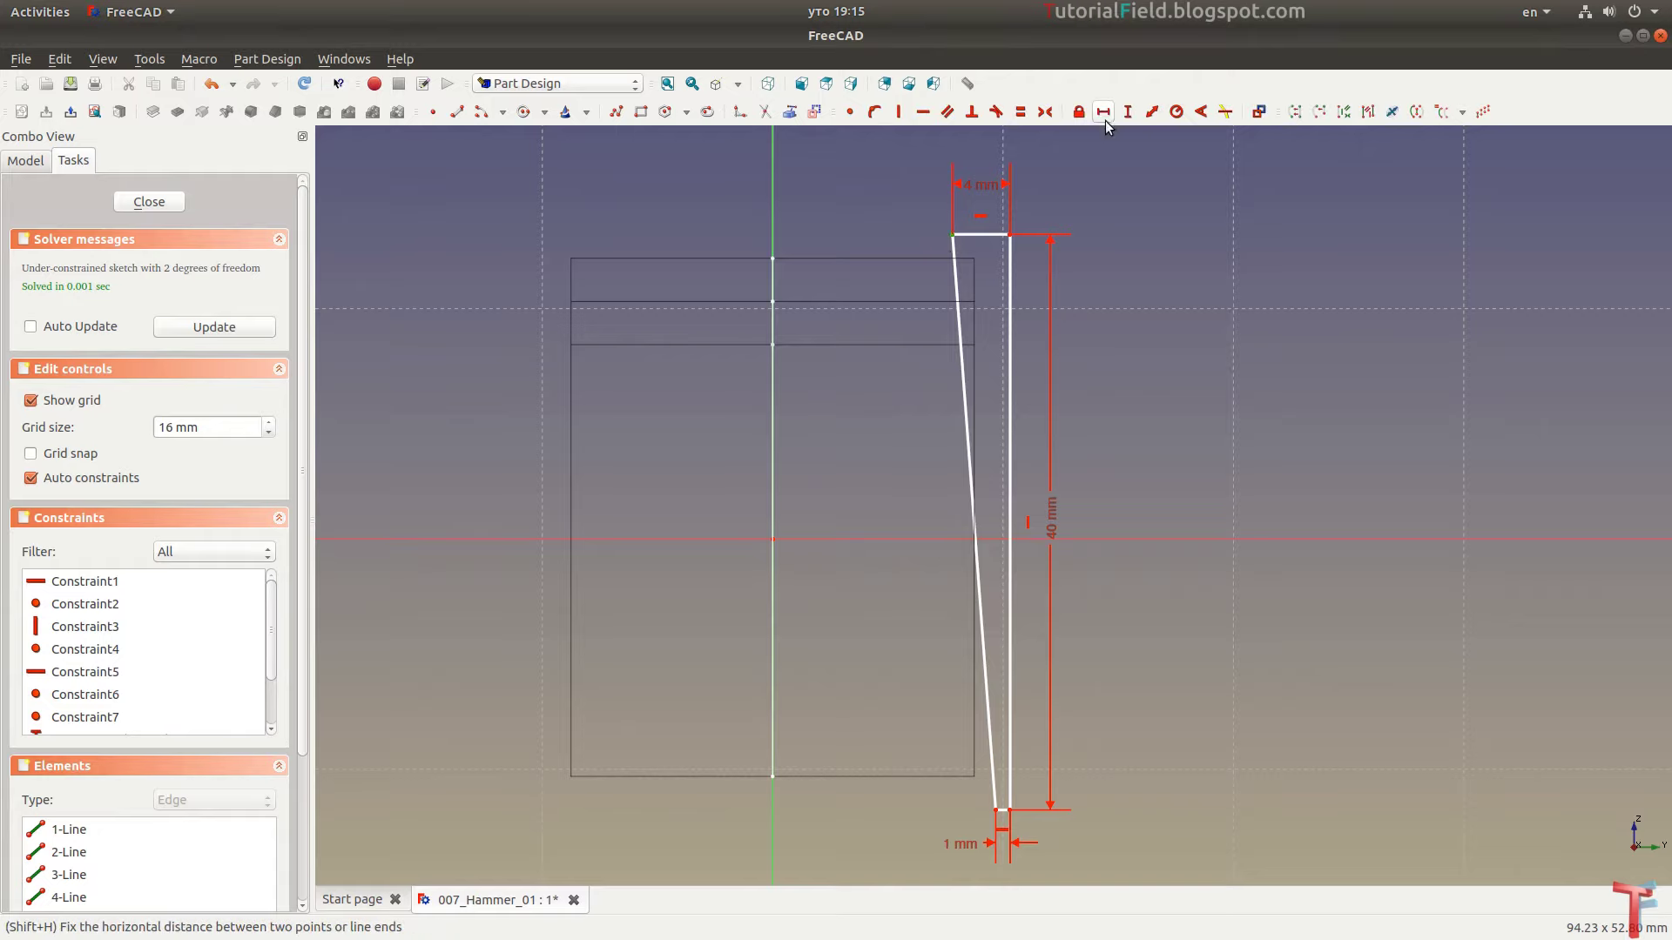
click(1103, 111)
text(11)
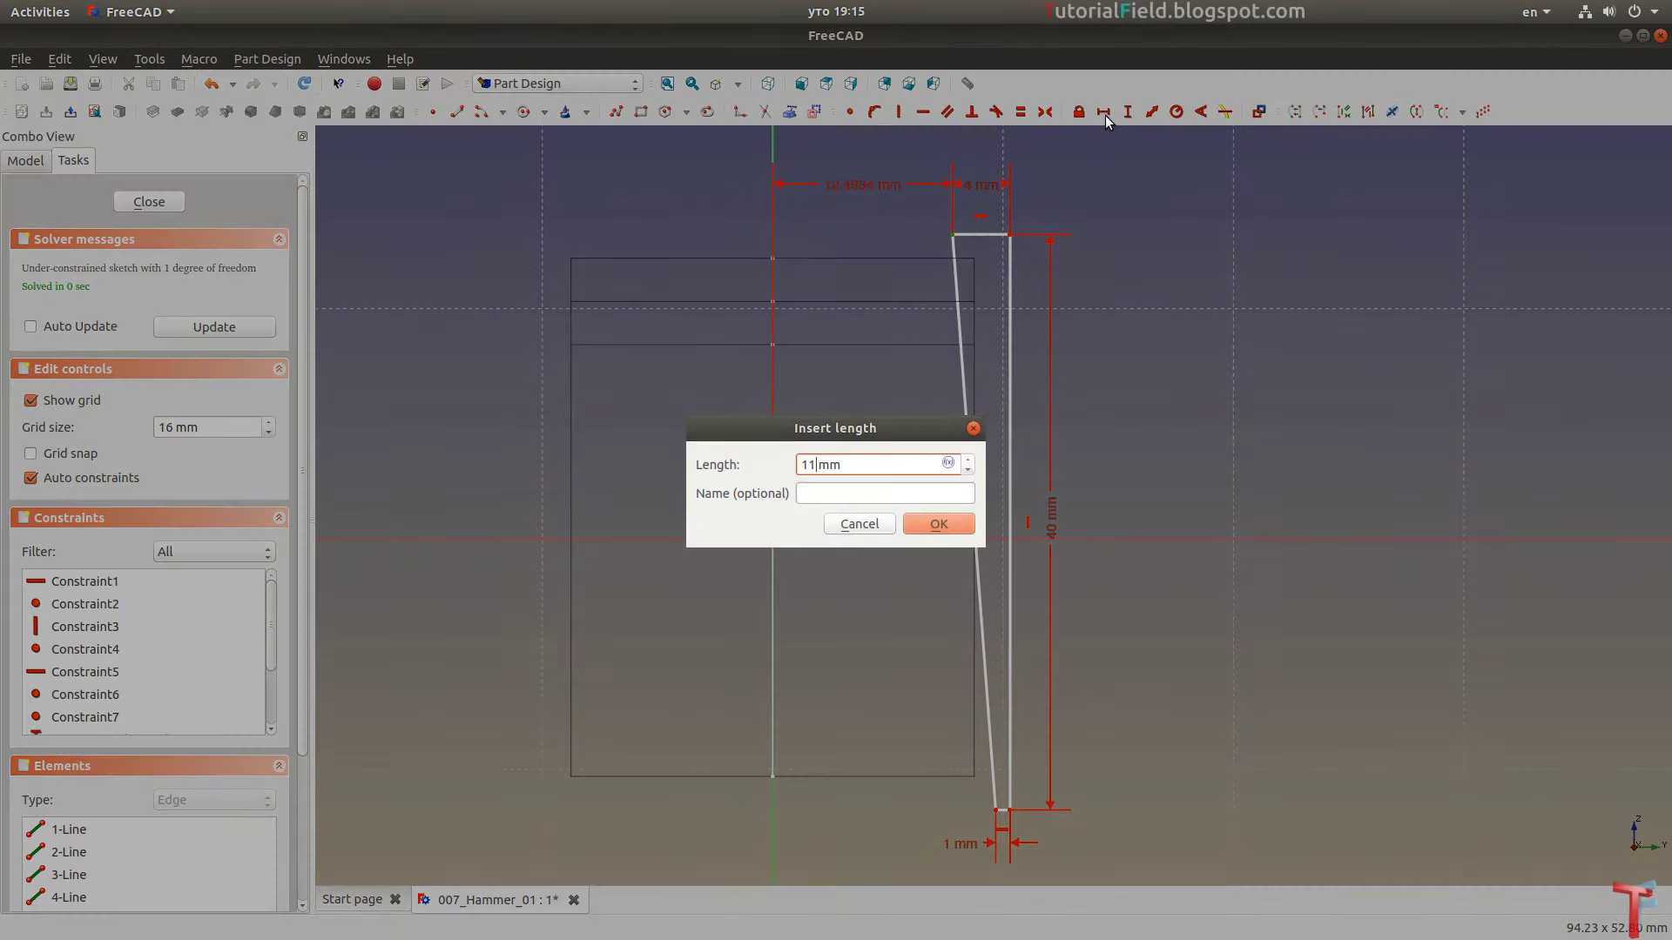
key(Return)
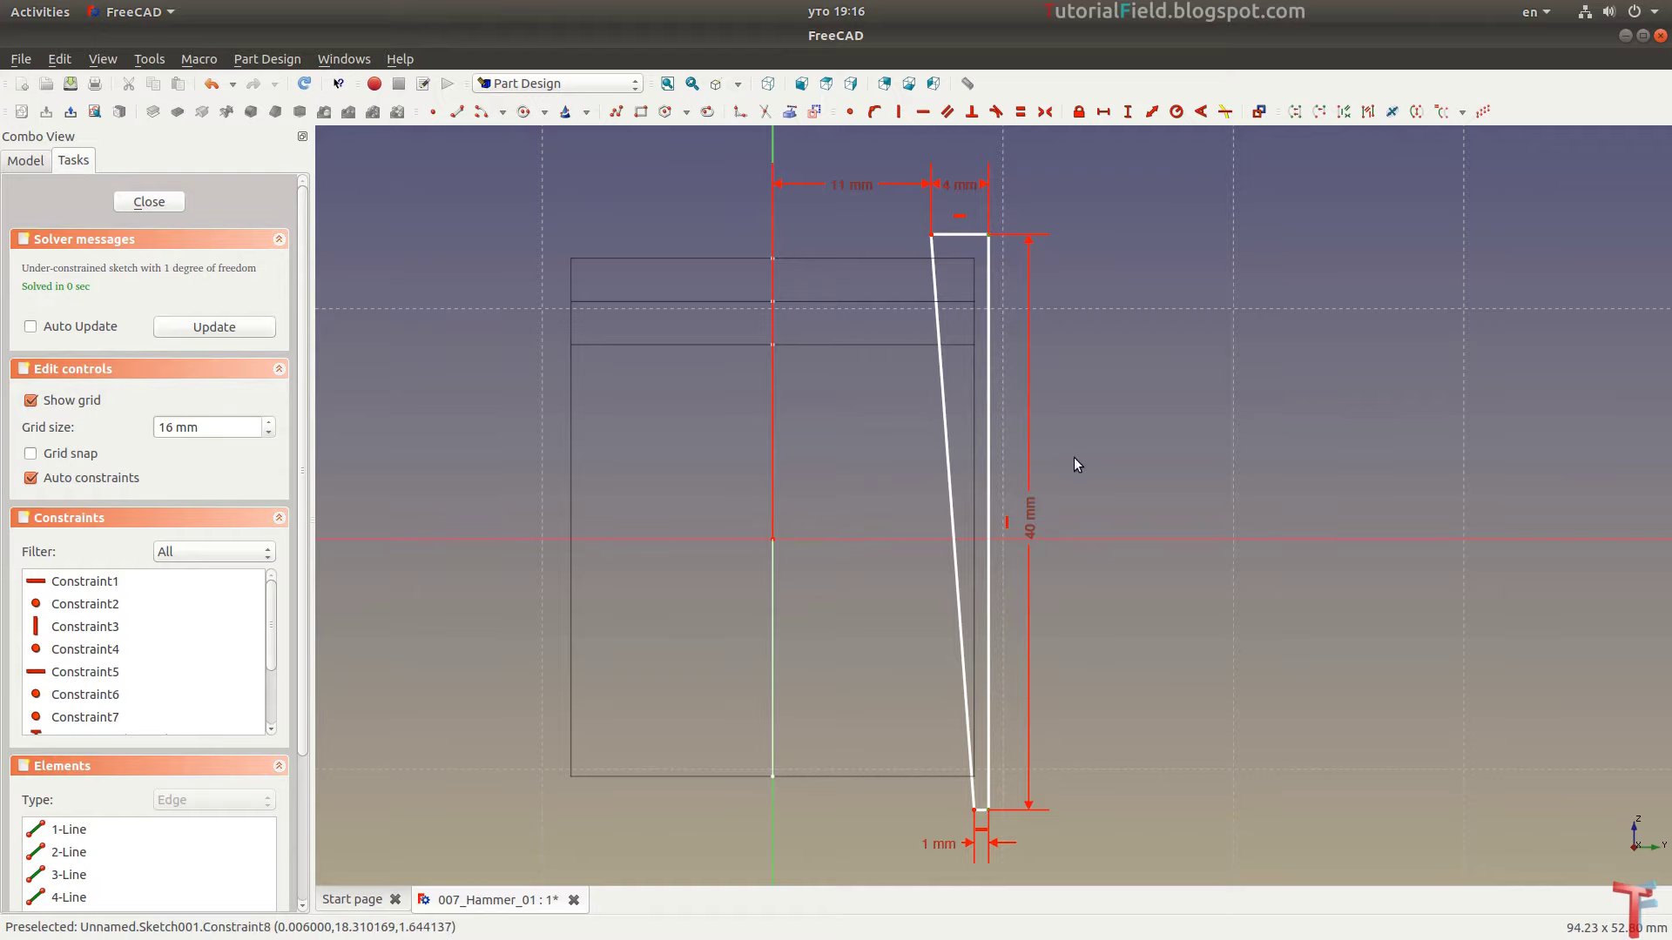
Make the right edge symmetric about the horizontal axis and close the sketch
click(1109, 539)
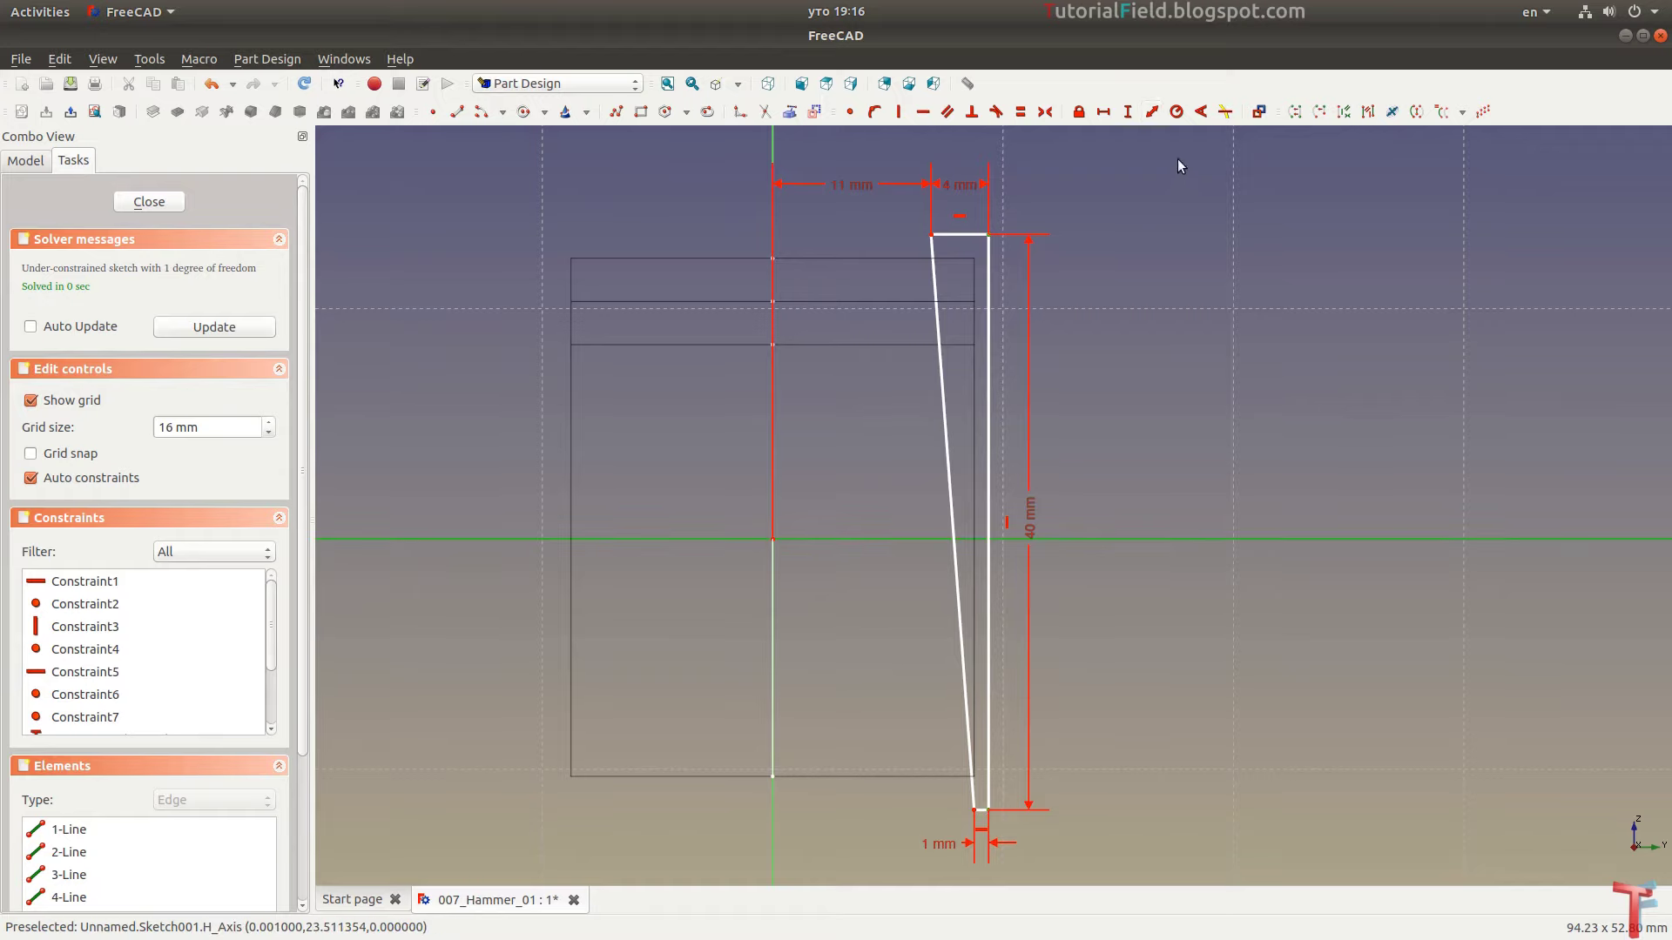
click(1045, 111)
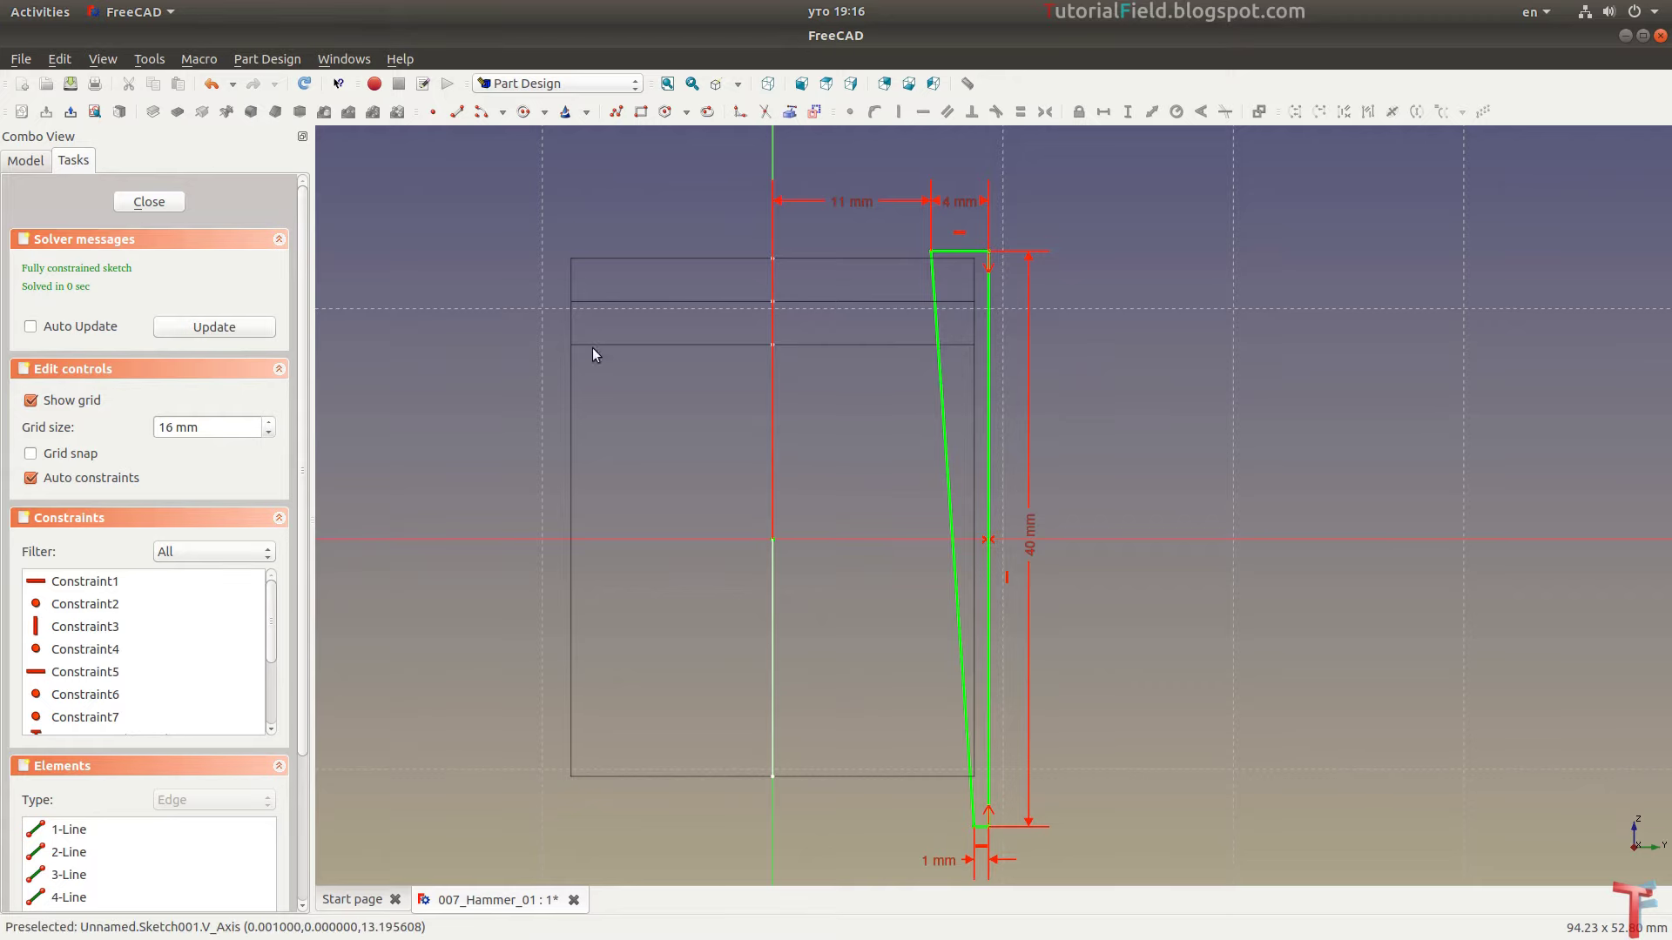
click(150, 203)
Pad Sketch001 85 mm, symmetric to its plane, creating Pad001
middle_drag(1020, 446, 946, 484)
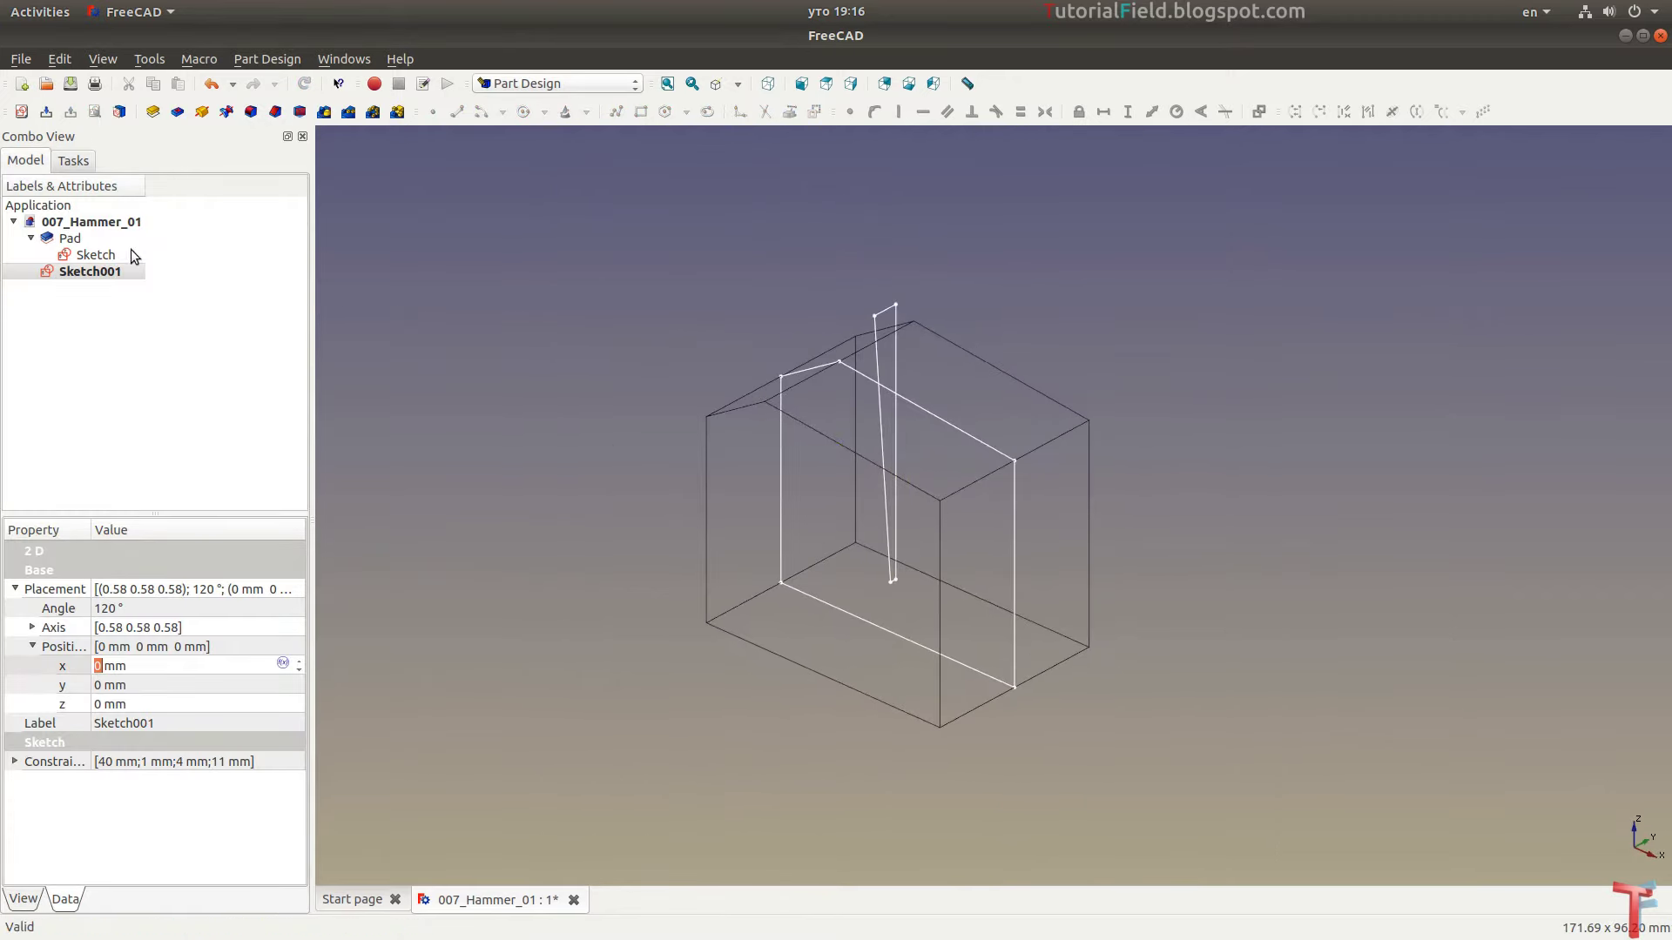
click(152, 114)
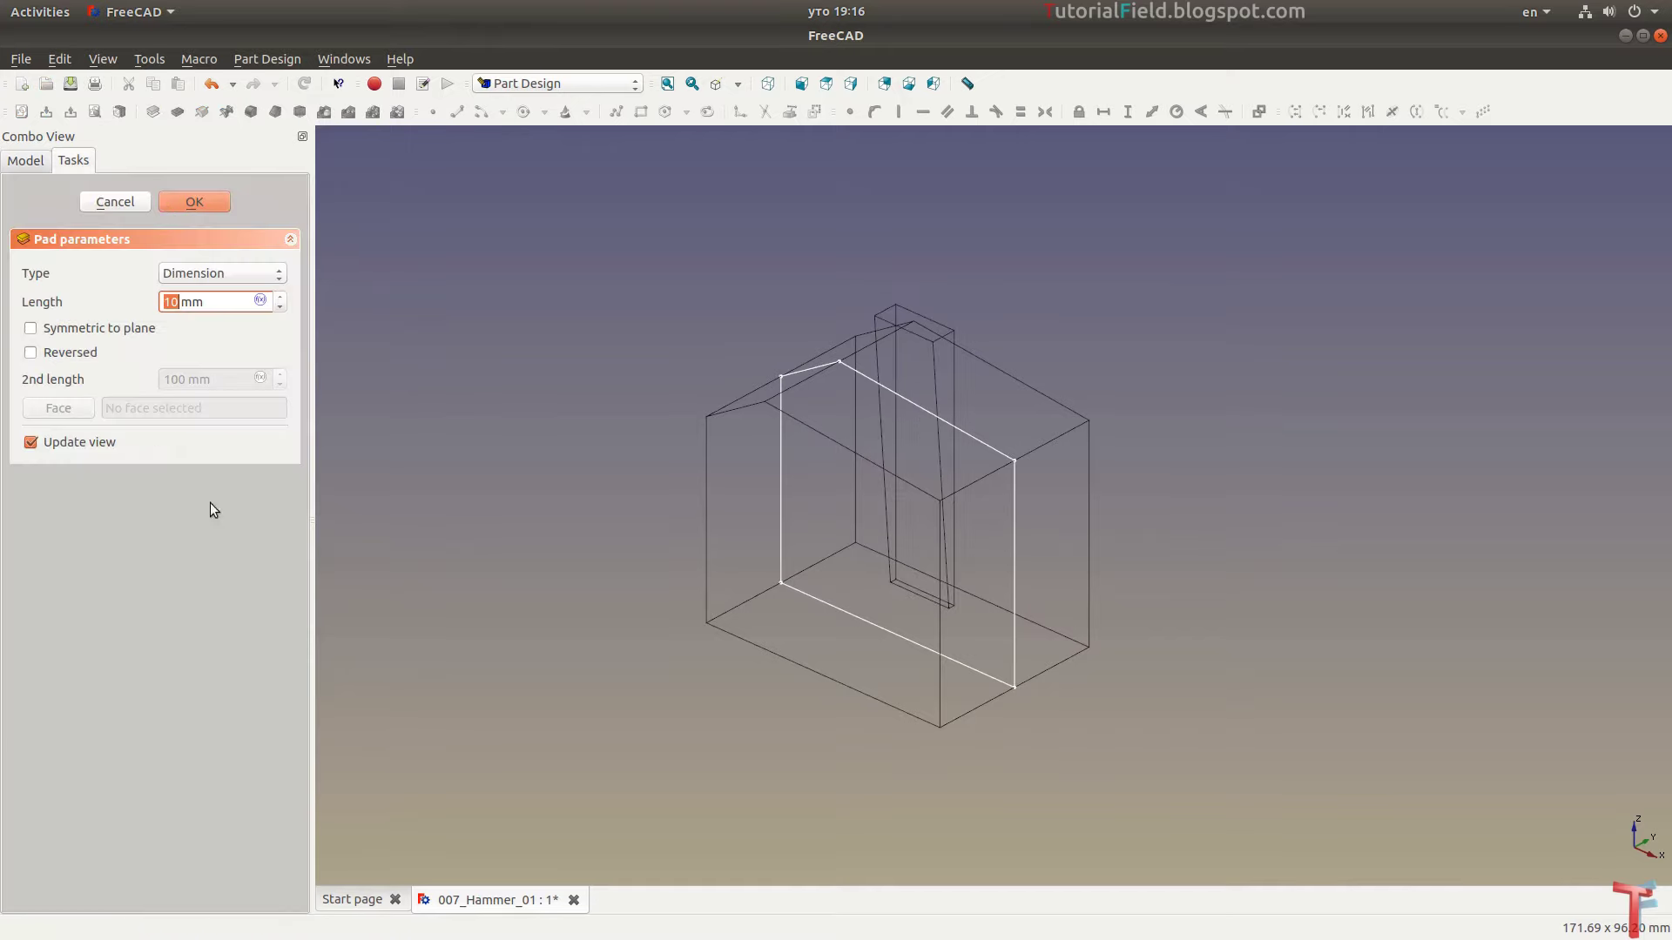
click(127, 330)
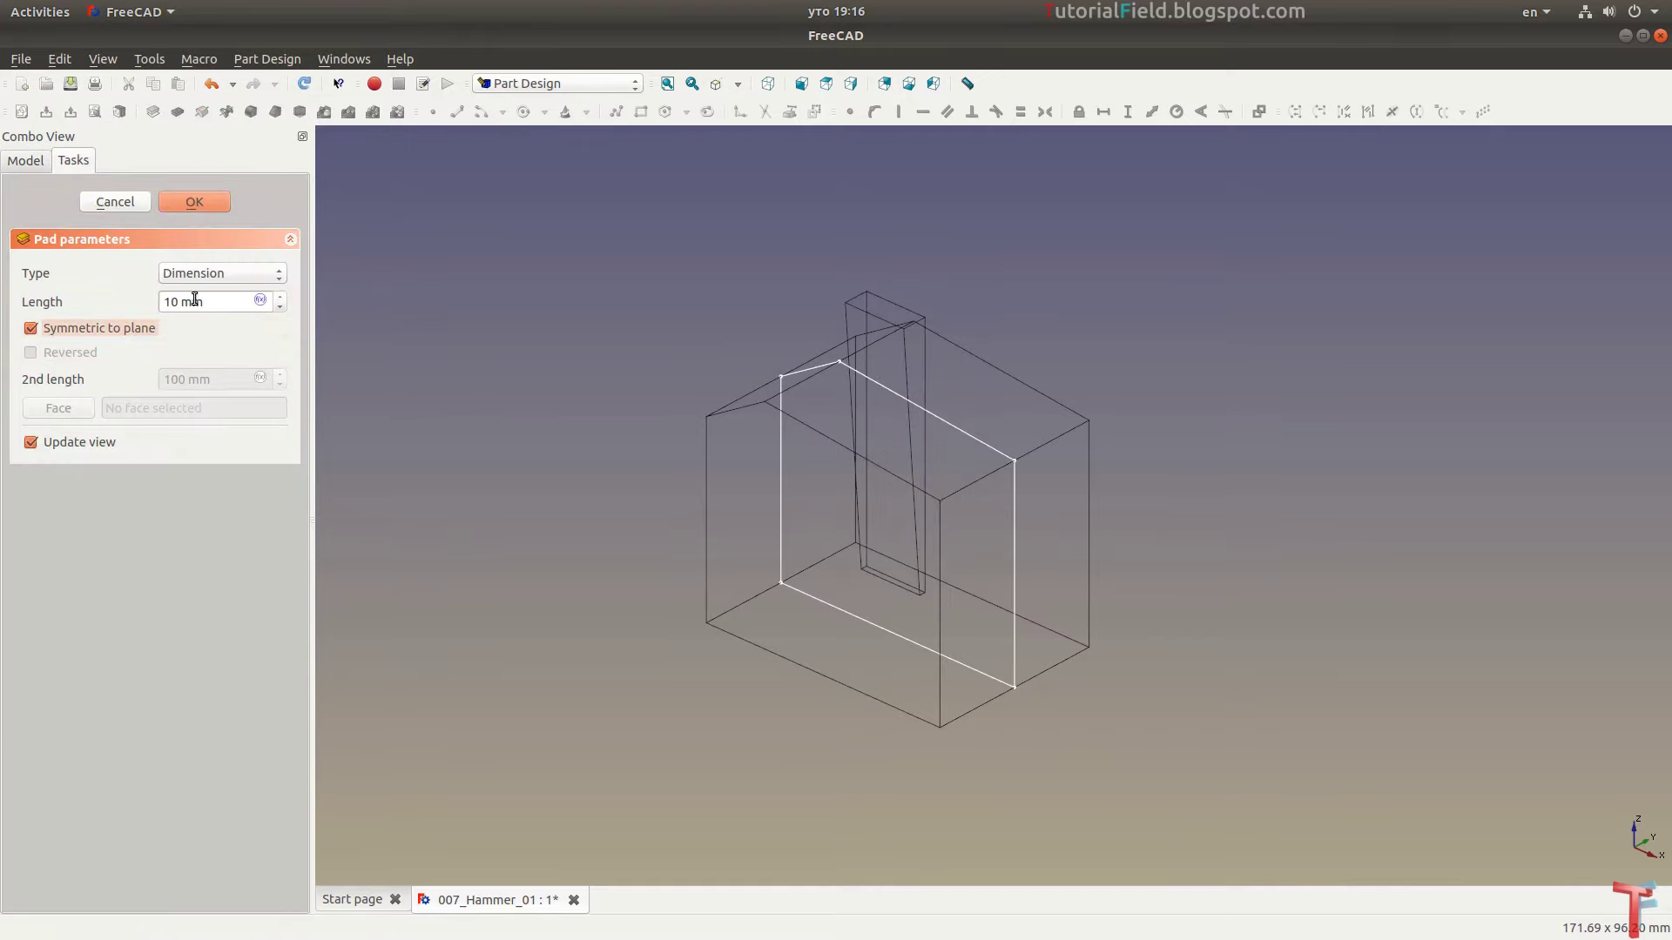
scroll(198, 300, up, 20)
scroll(198, 299, up, 20)
scroll(205, 300, up, 17)
scroll(211, 299, up, 11)
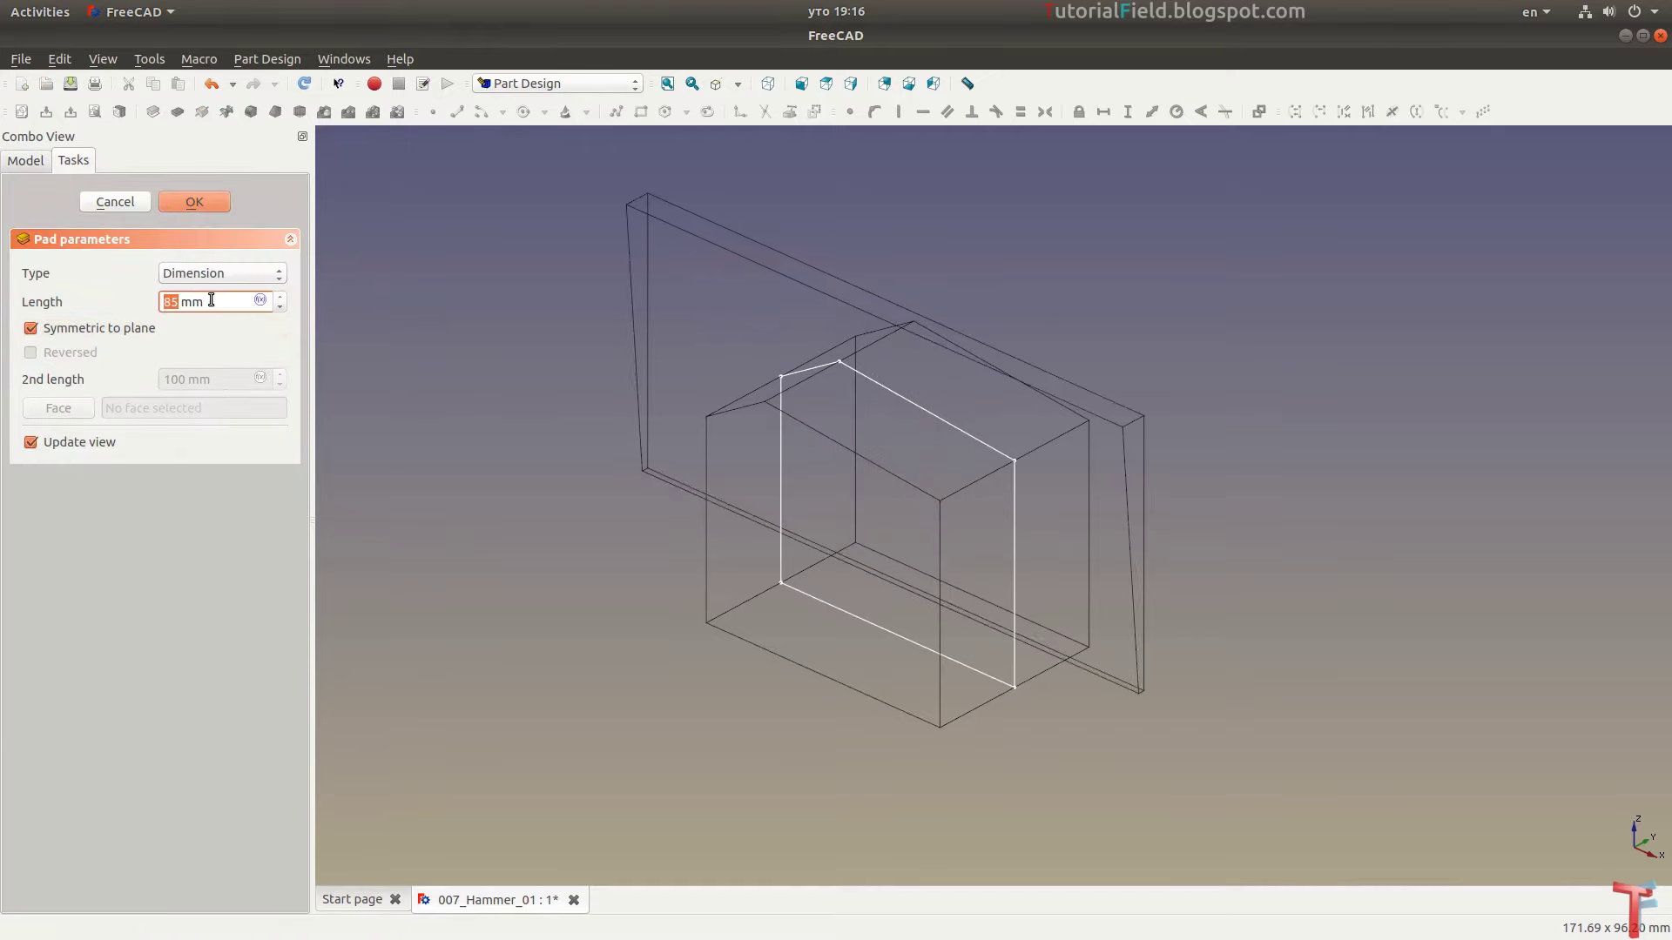
click(182, 201)
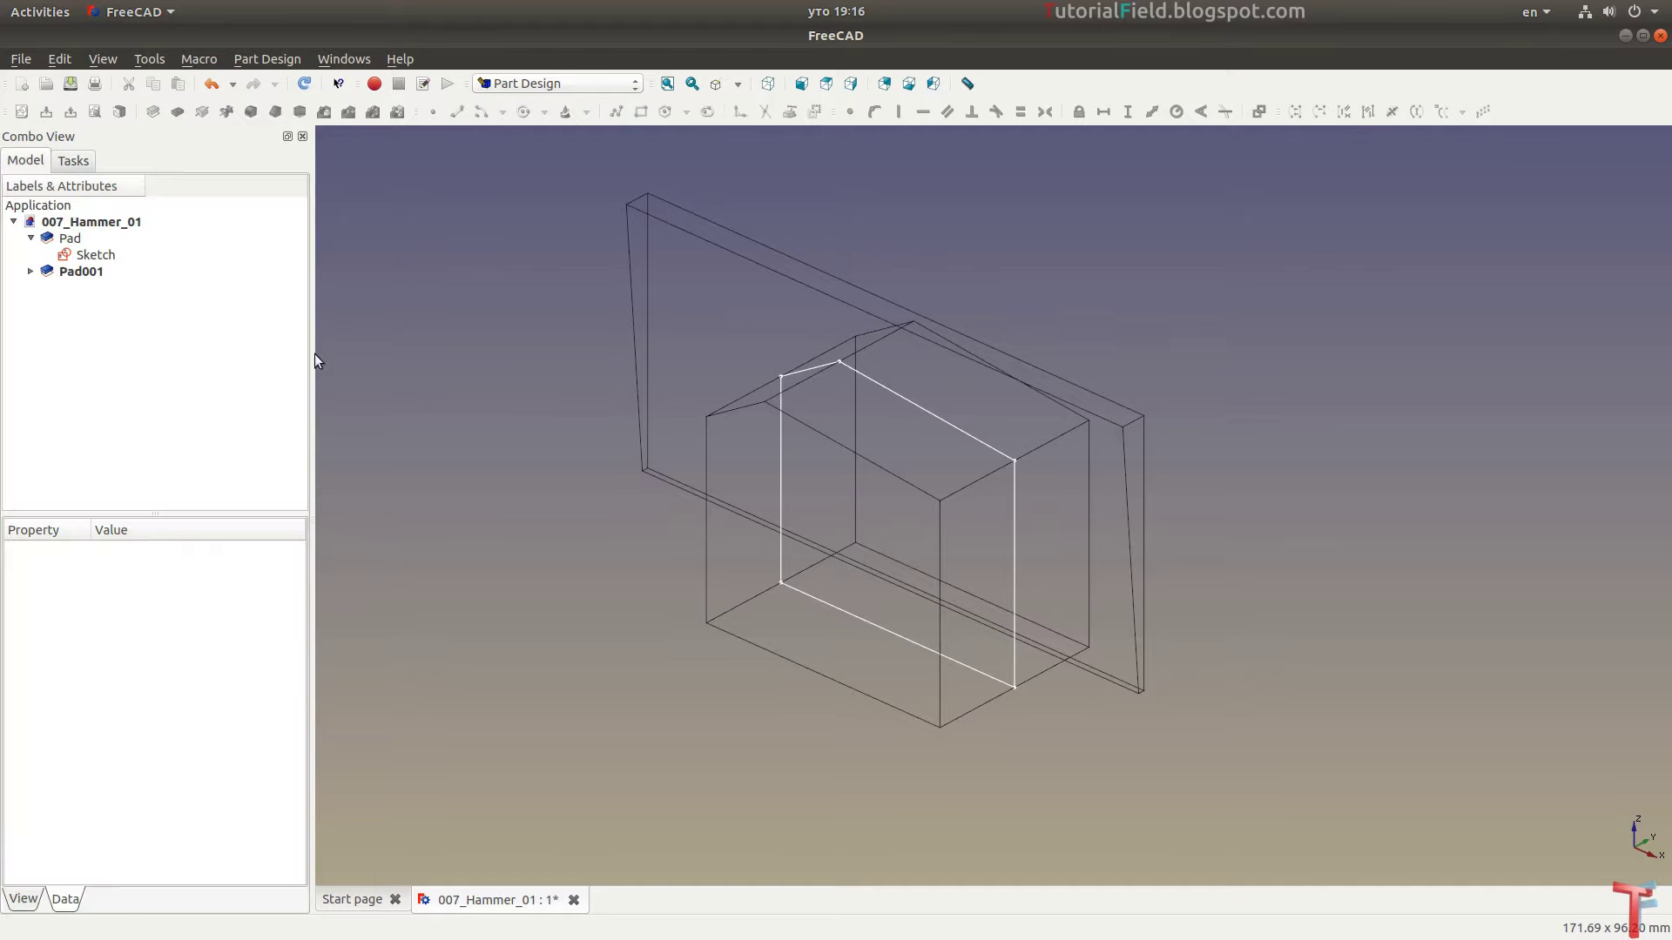
click(97, 271)
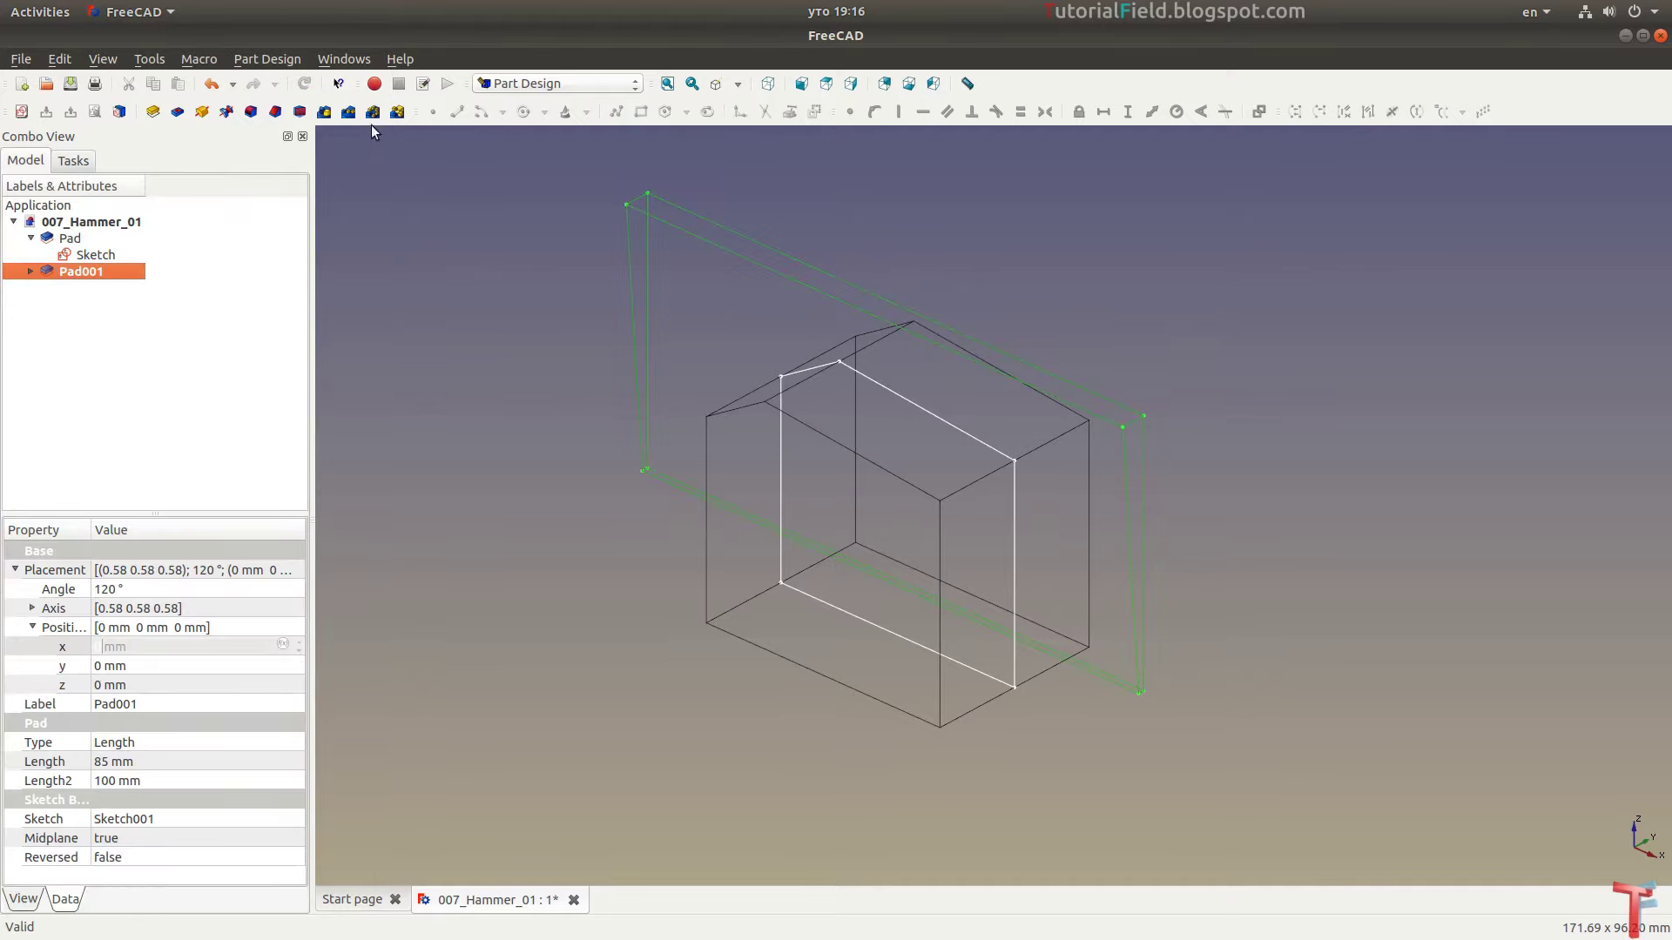
In the Part workbench, mirror Pad001 across the XZ plane
click(527, 84)
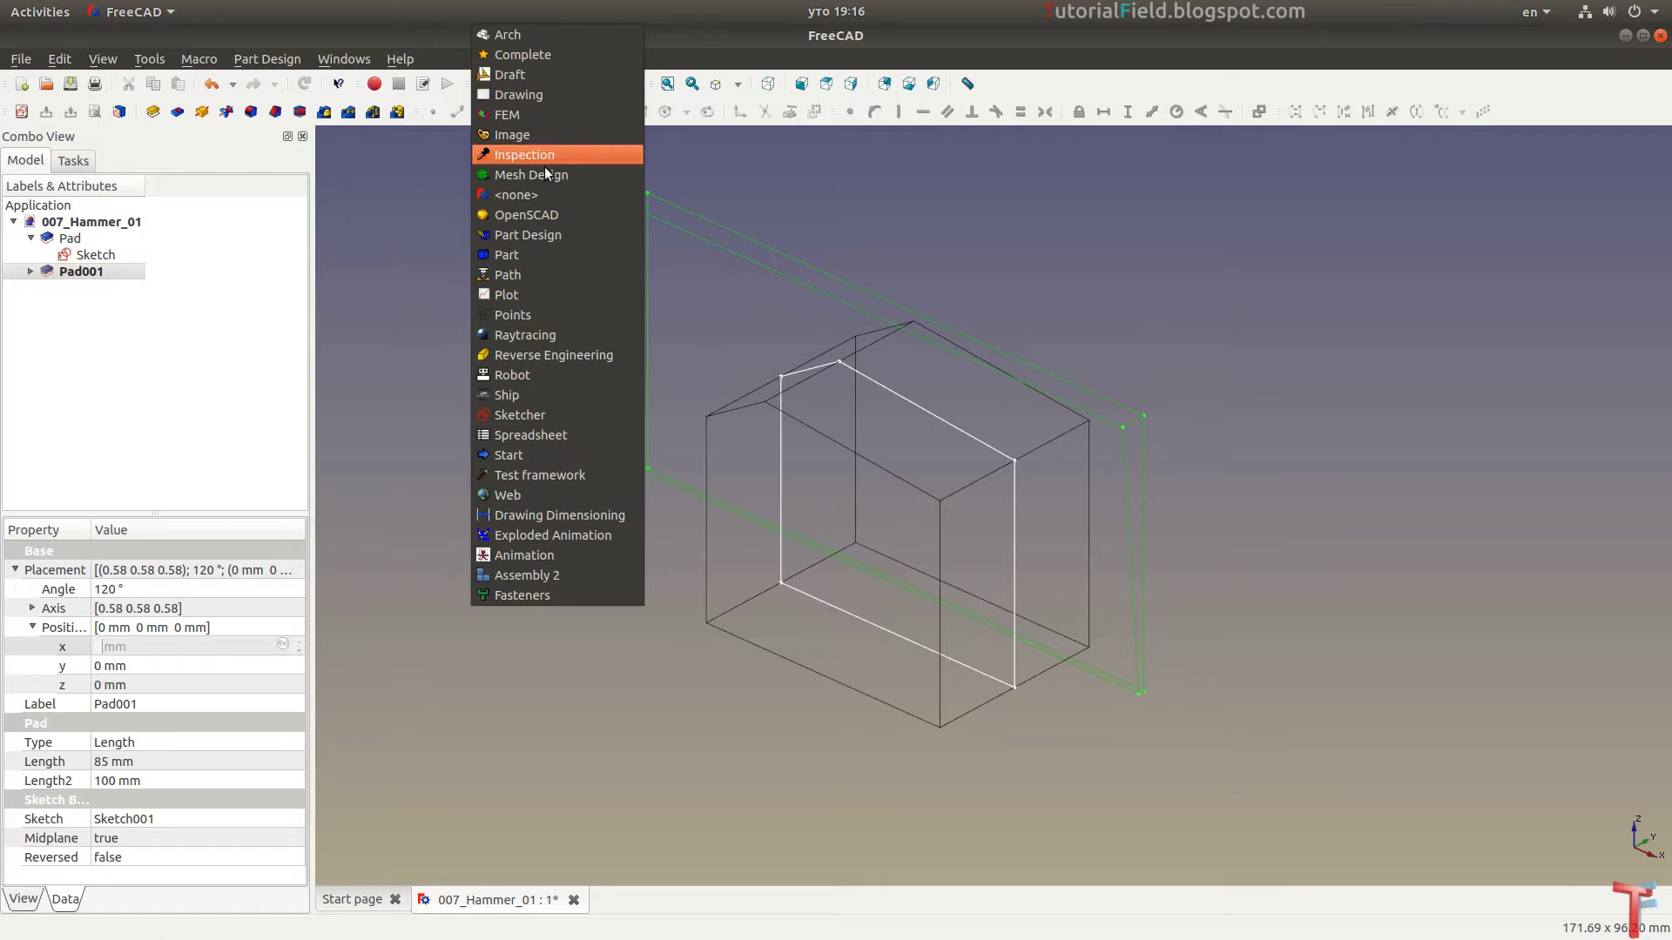
click(524, 251)
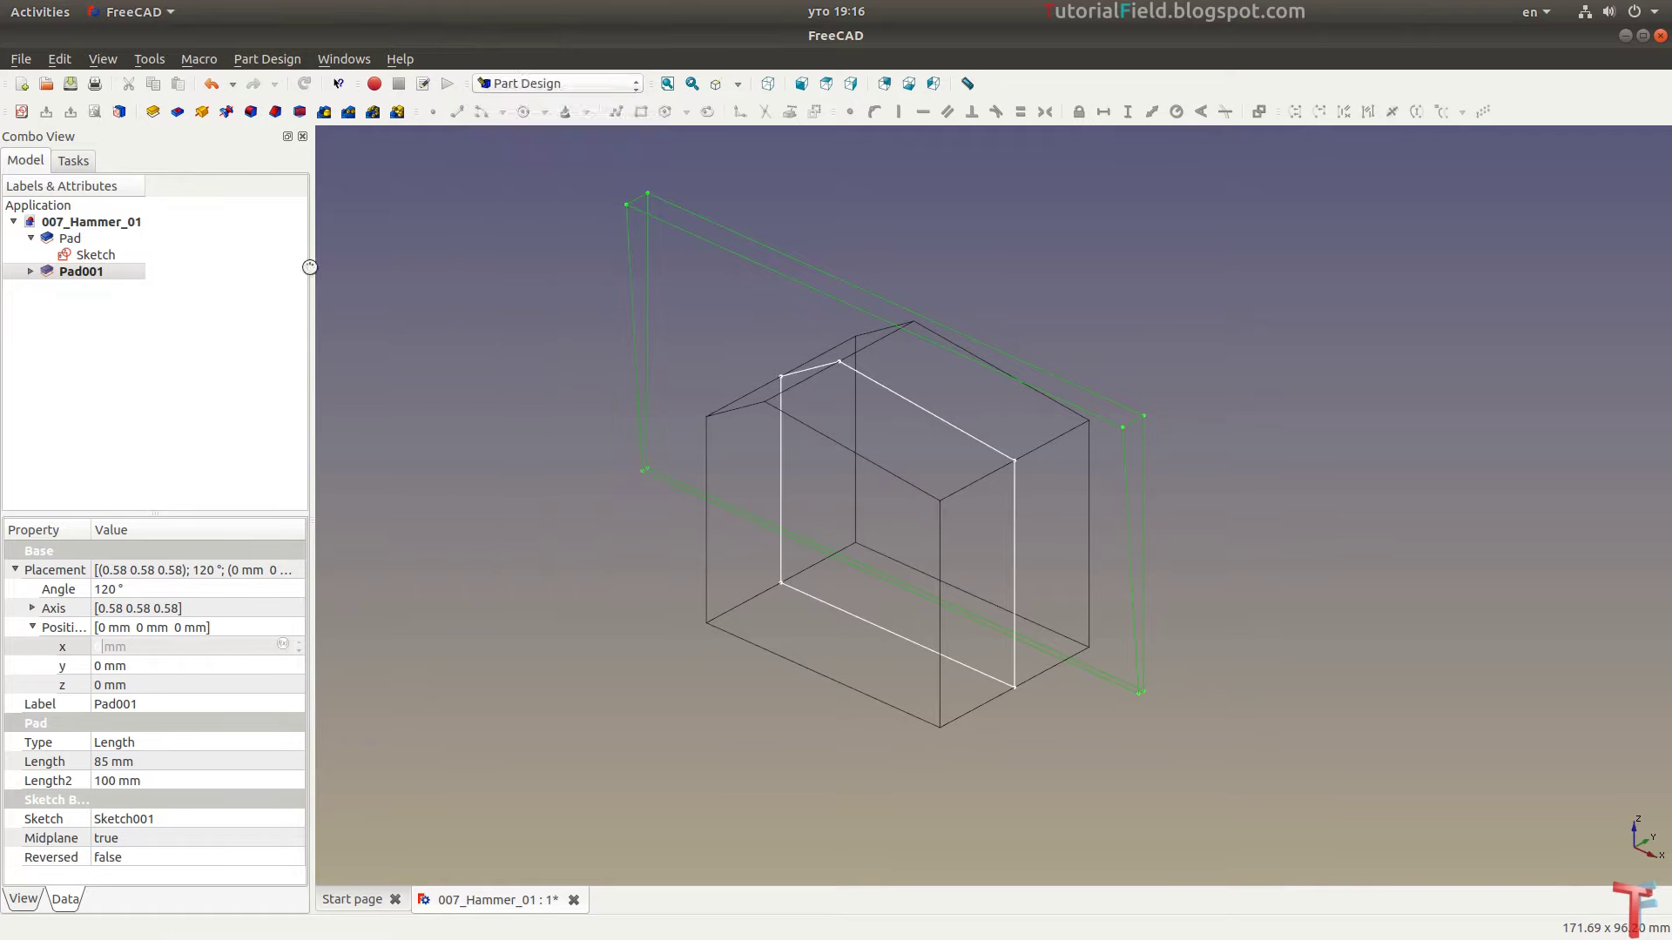
click(253, 113)
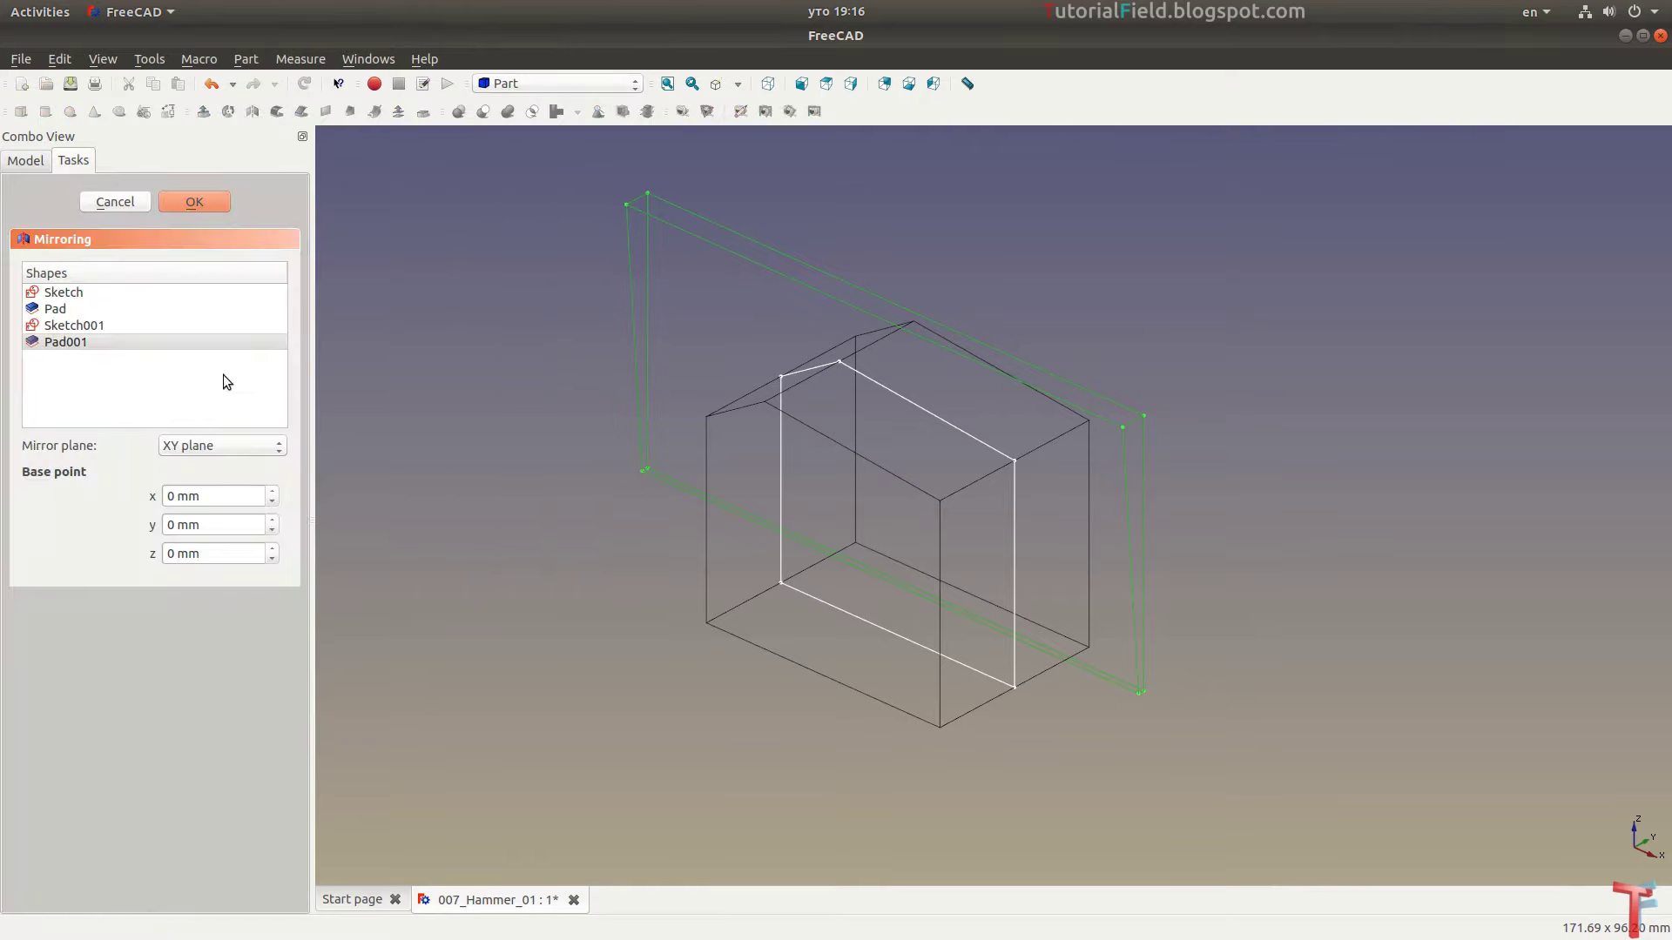
click(206, 446)
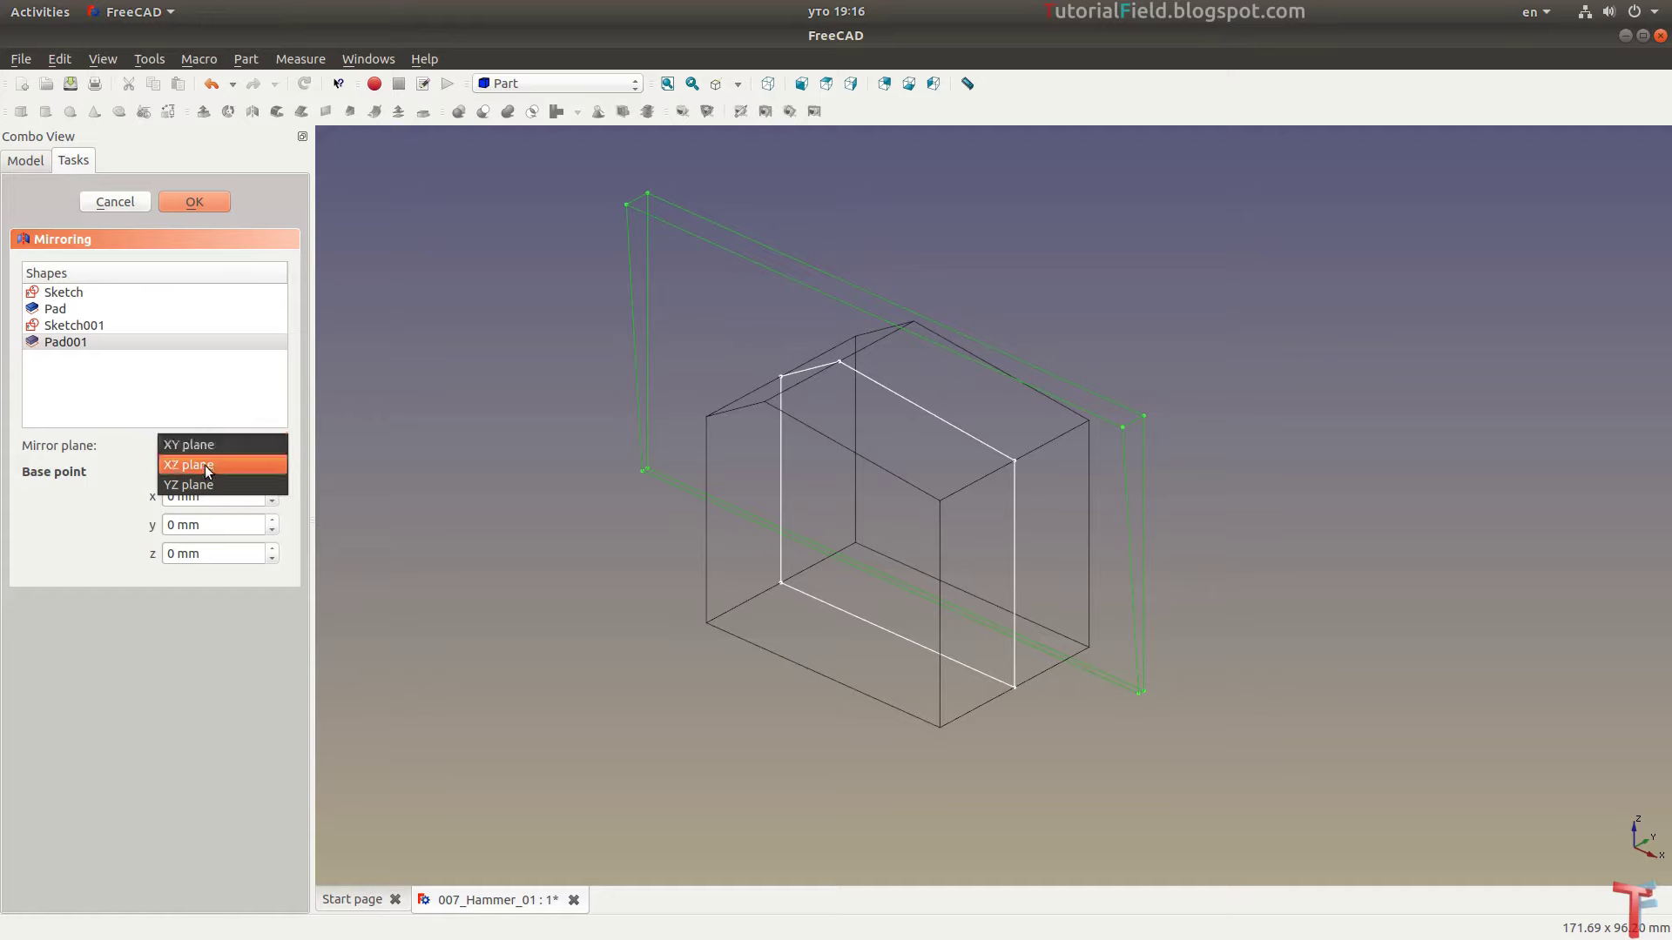
click(200, 200)
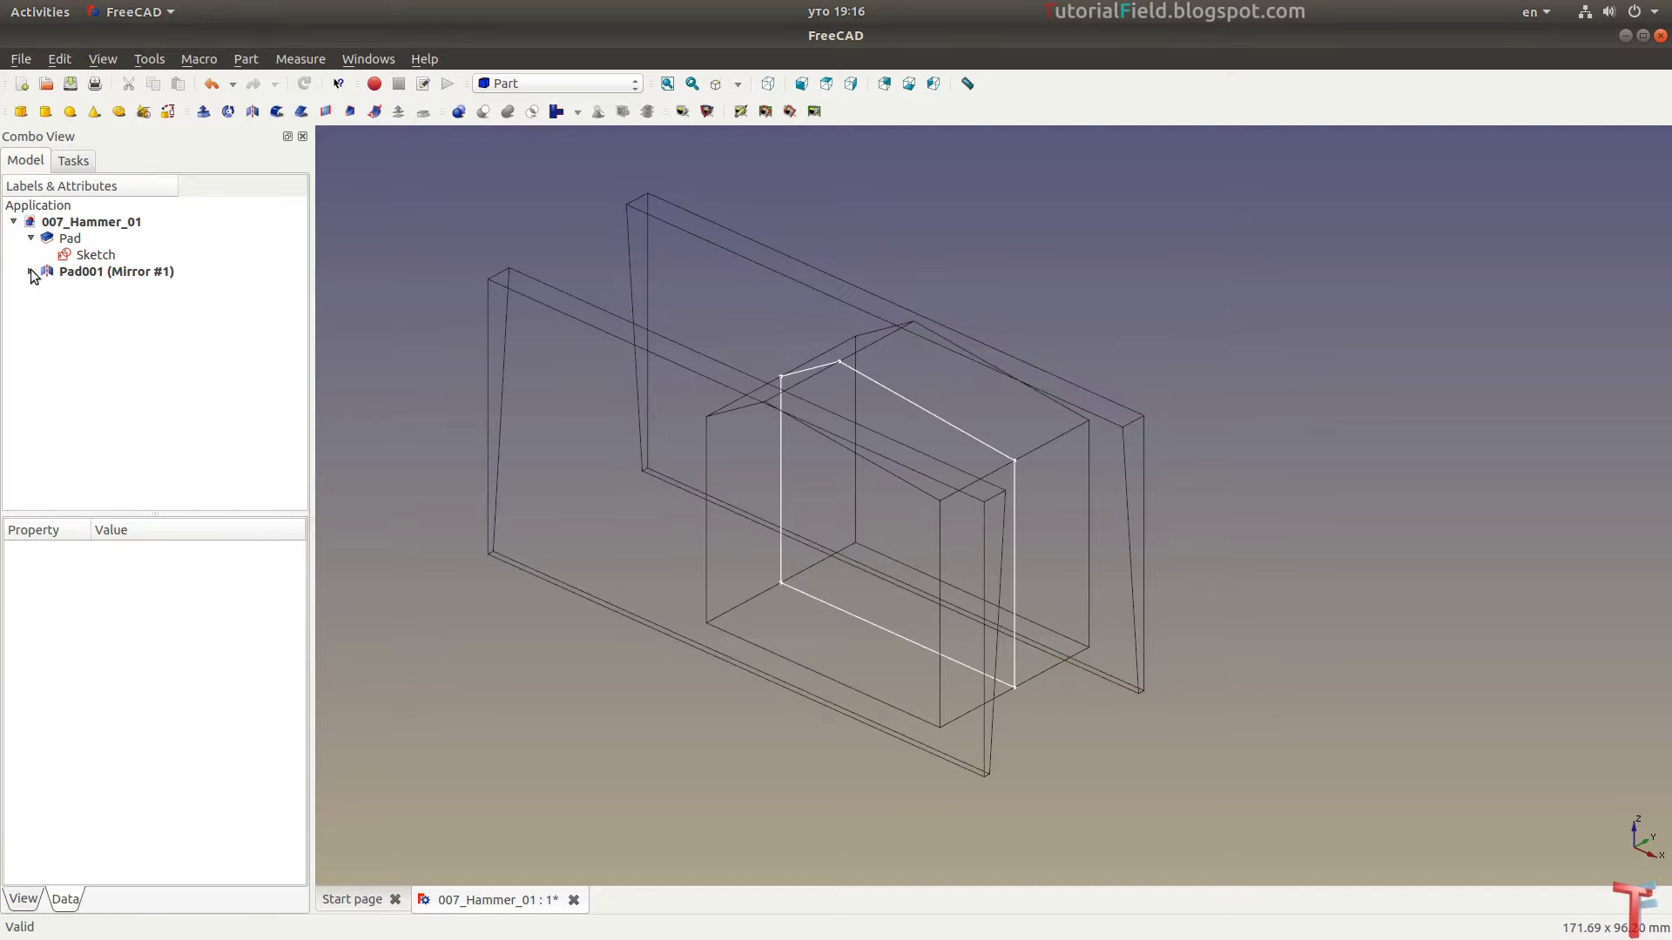
drag(81, 305, 130, 275)
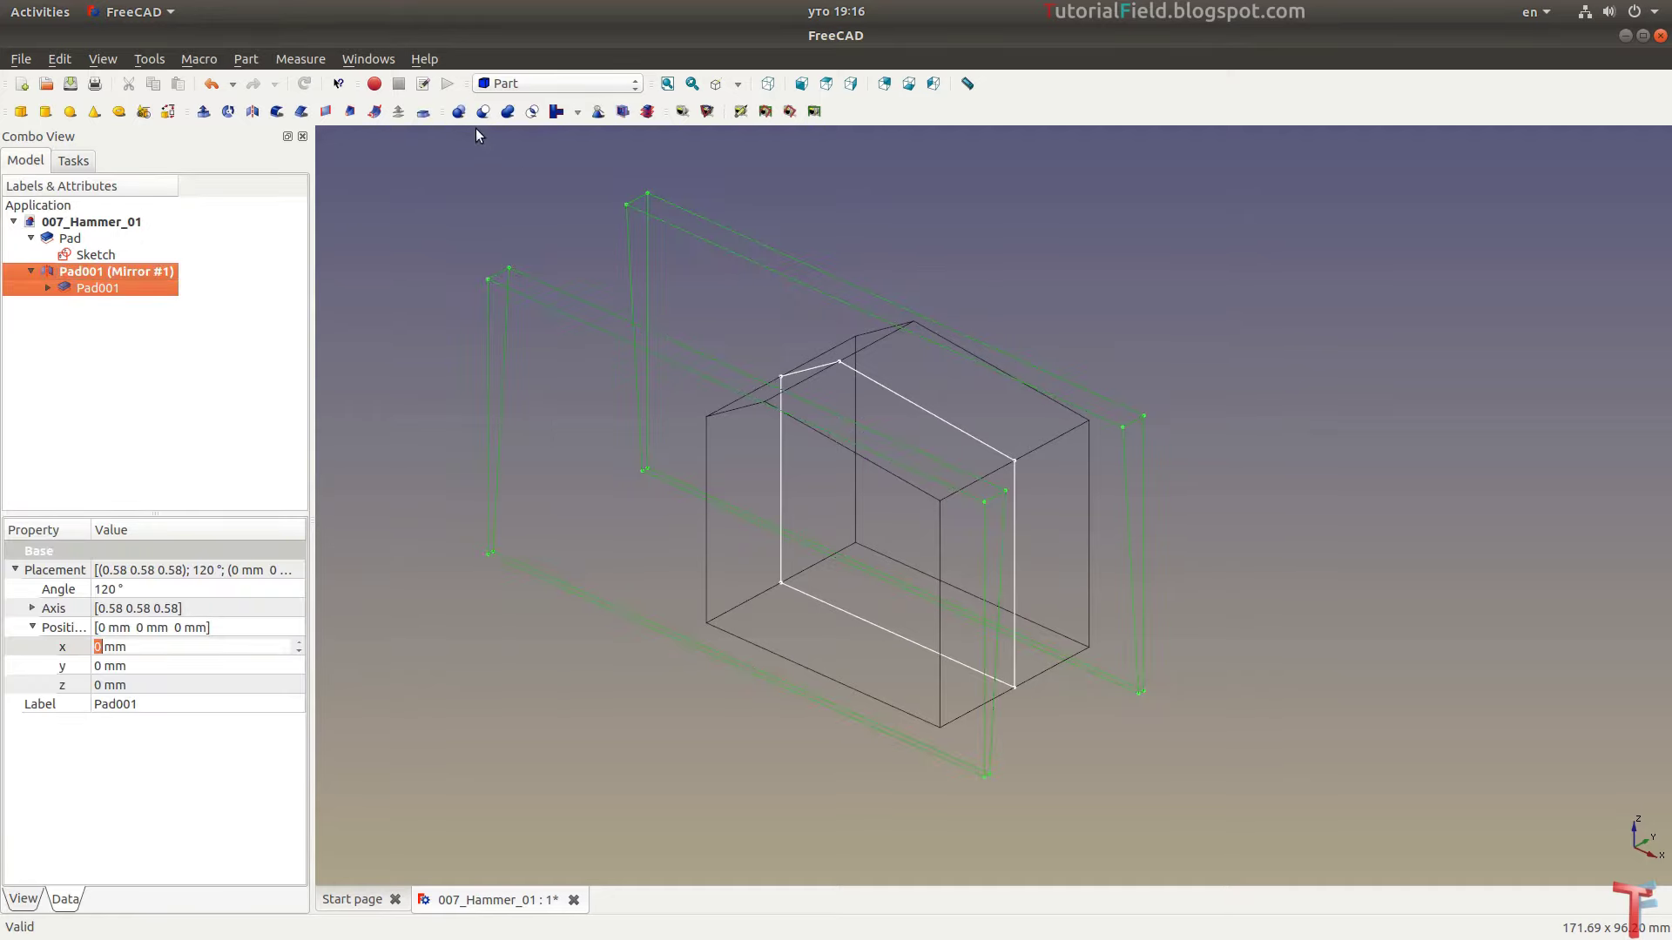
Fuse the two plates and cut the fusion from the head block Pad
click(459, 113)
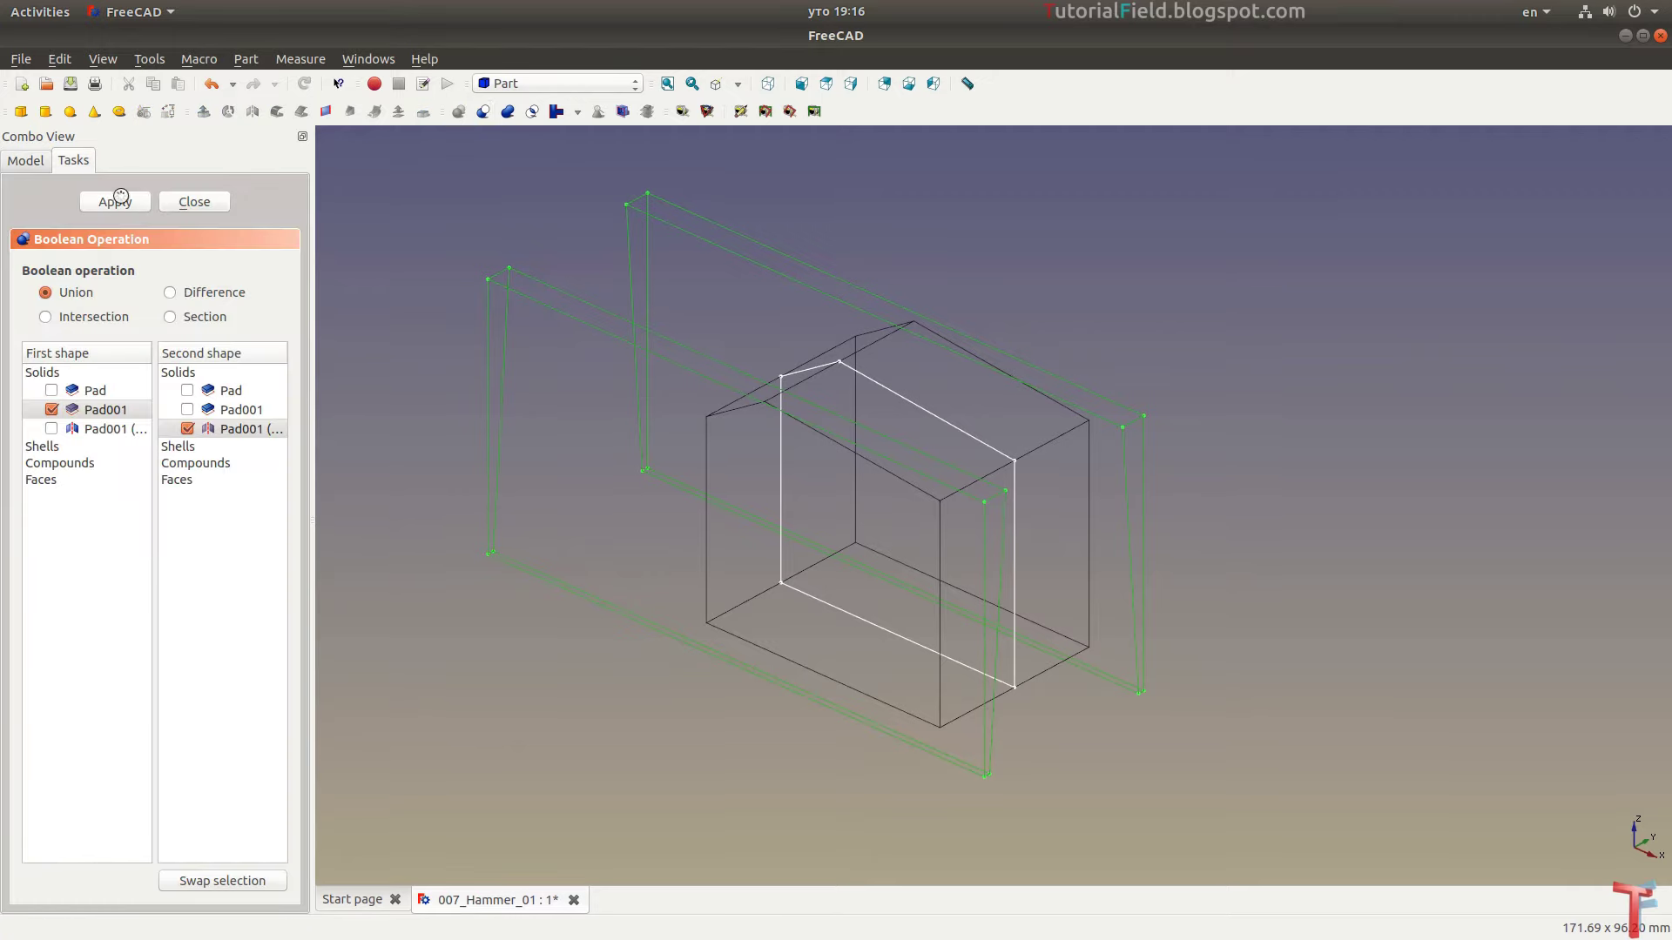
click(185, 199)
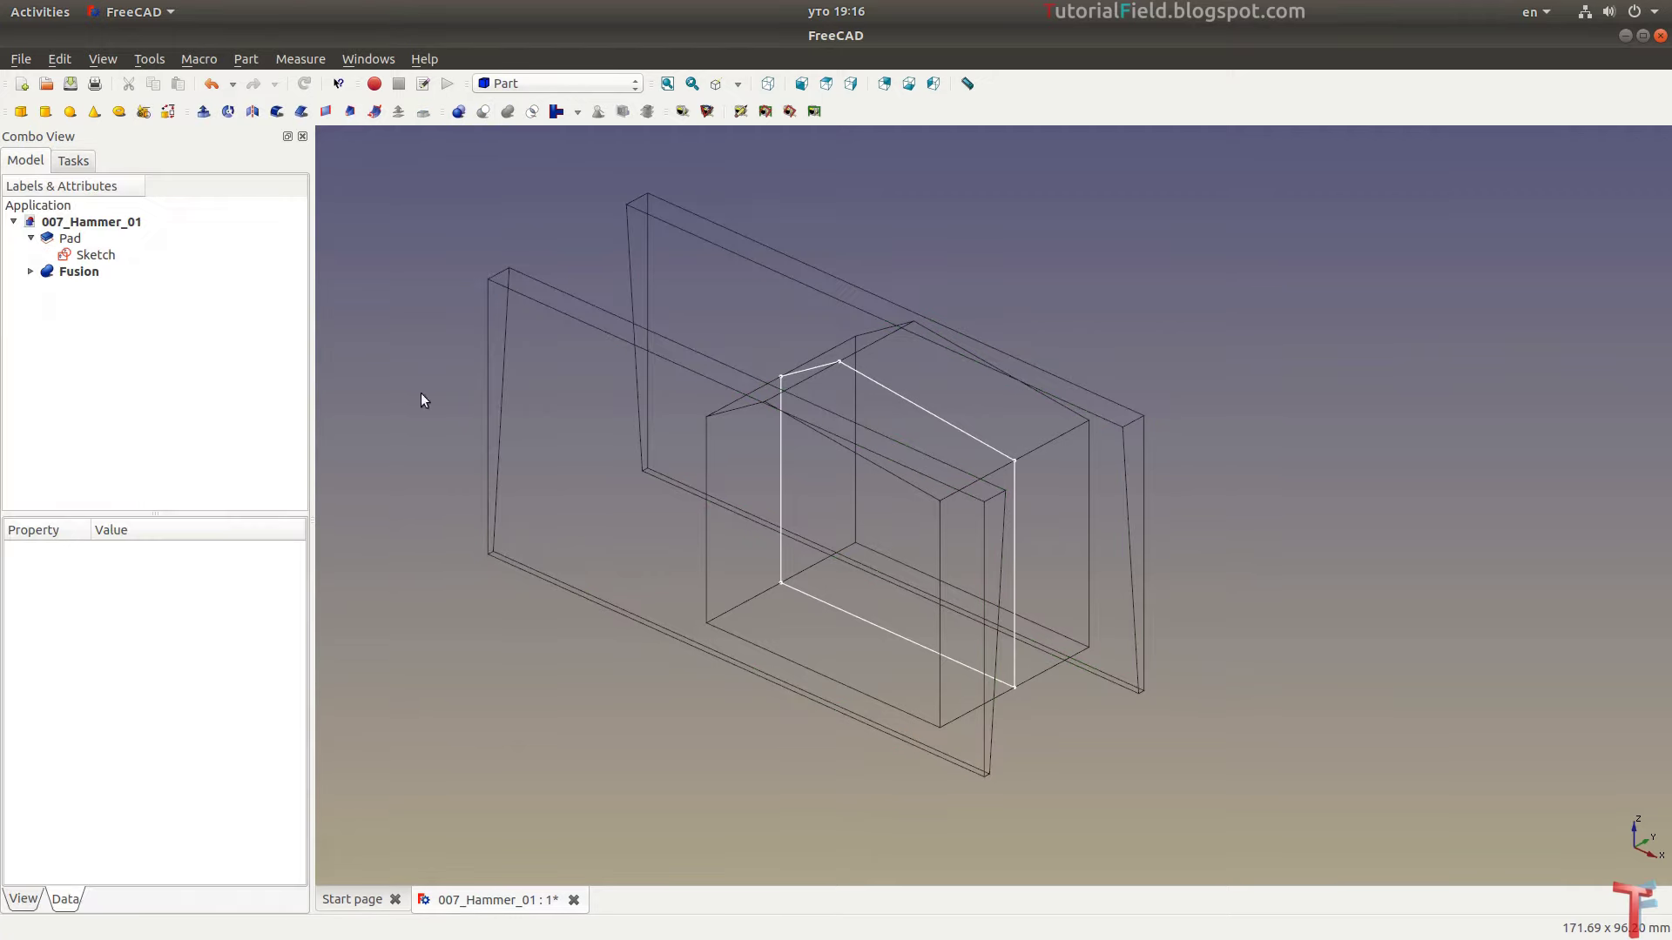
click(84, 273)
key(Up)
key(Up)
ctrl+click(91, 275)
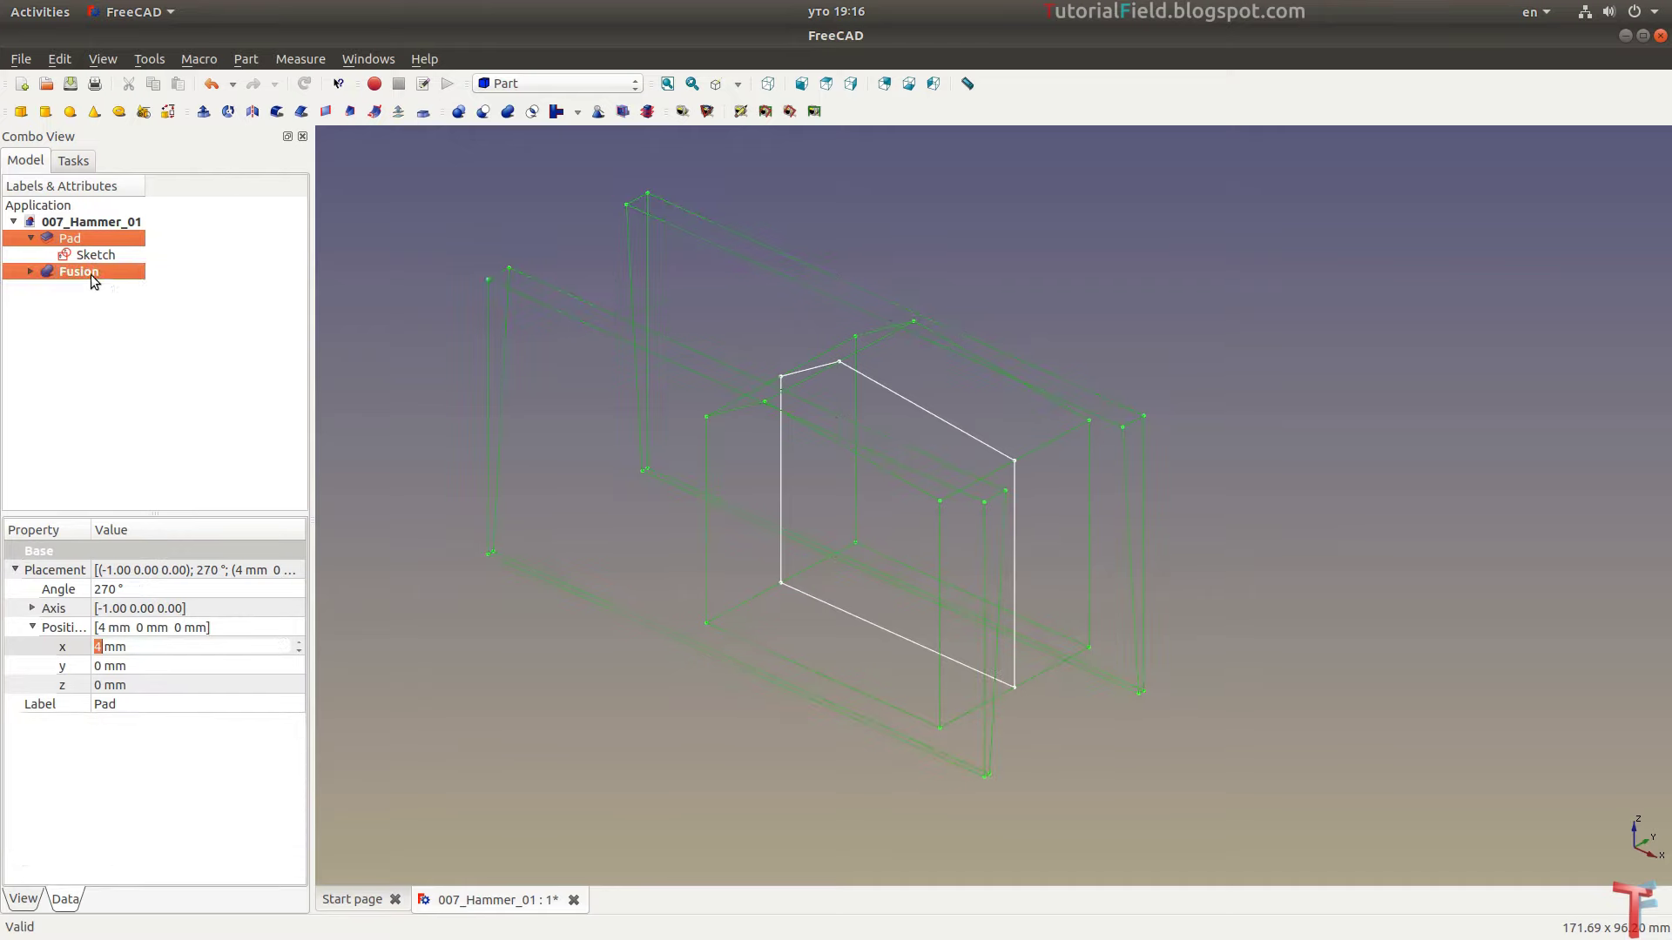
click(480, 112)
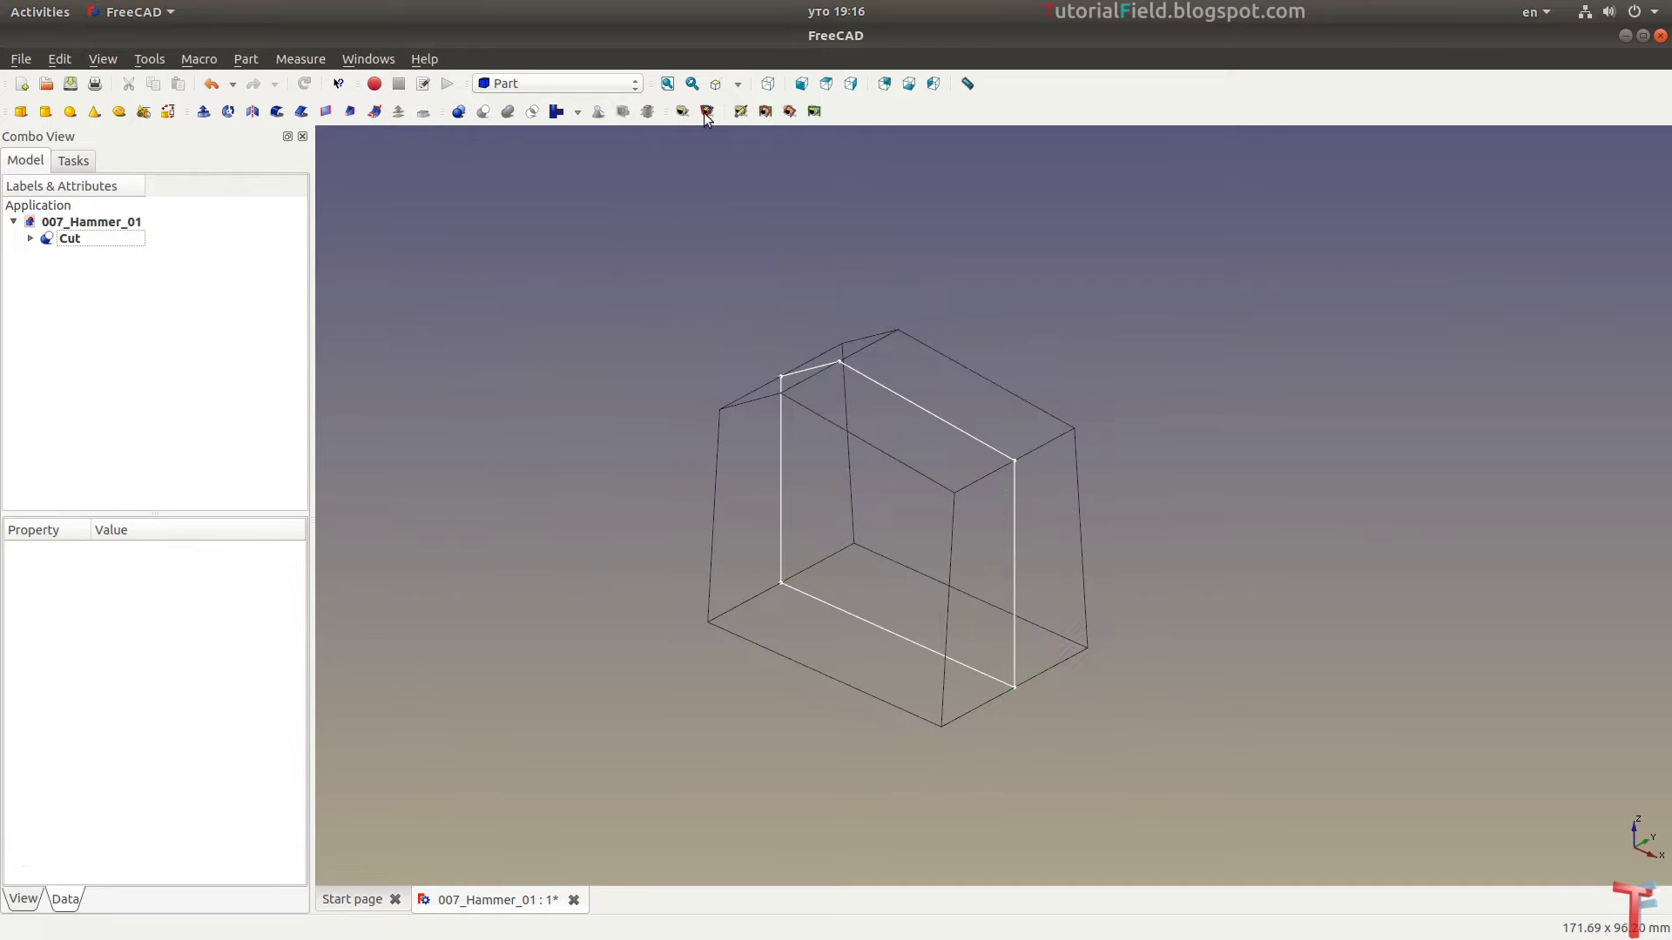
Switch to shaded display, toggle the Fusion's visibility and orbit to inspect the cut head
click(738, 84)
click(747, 104)
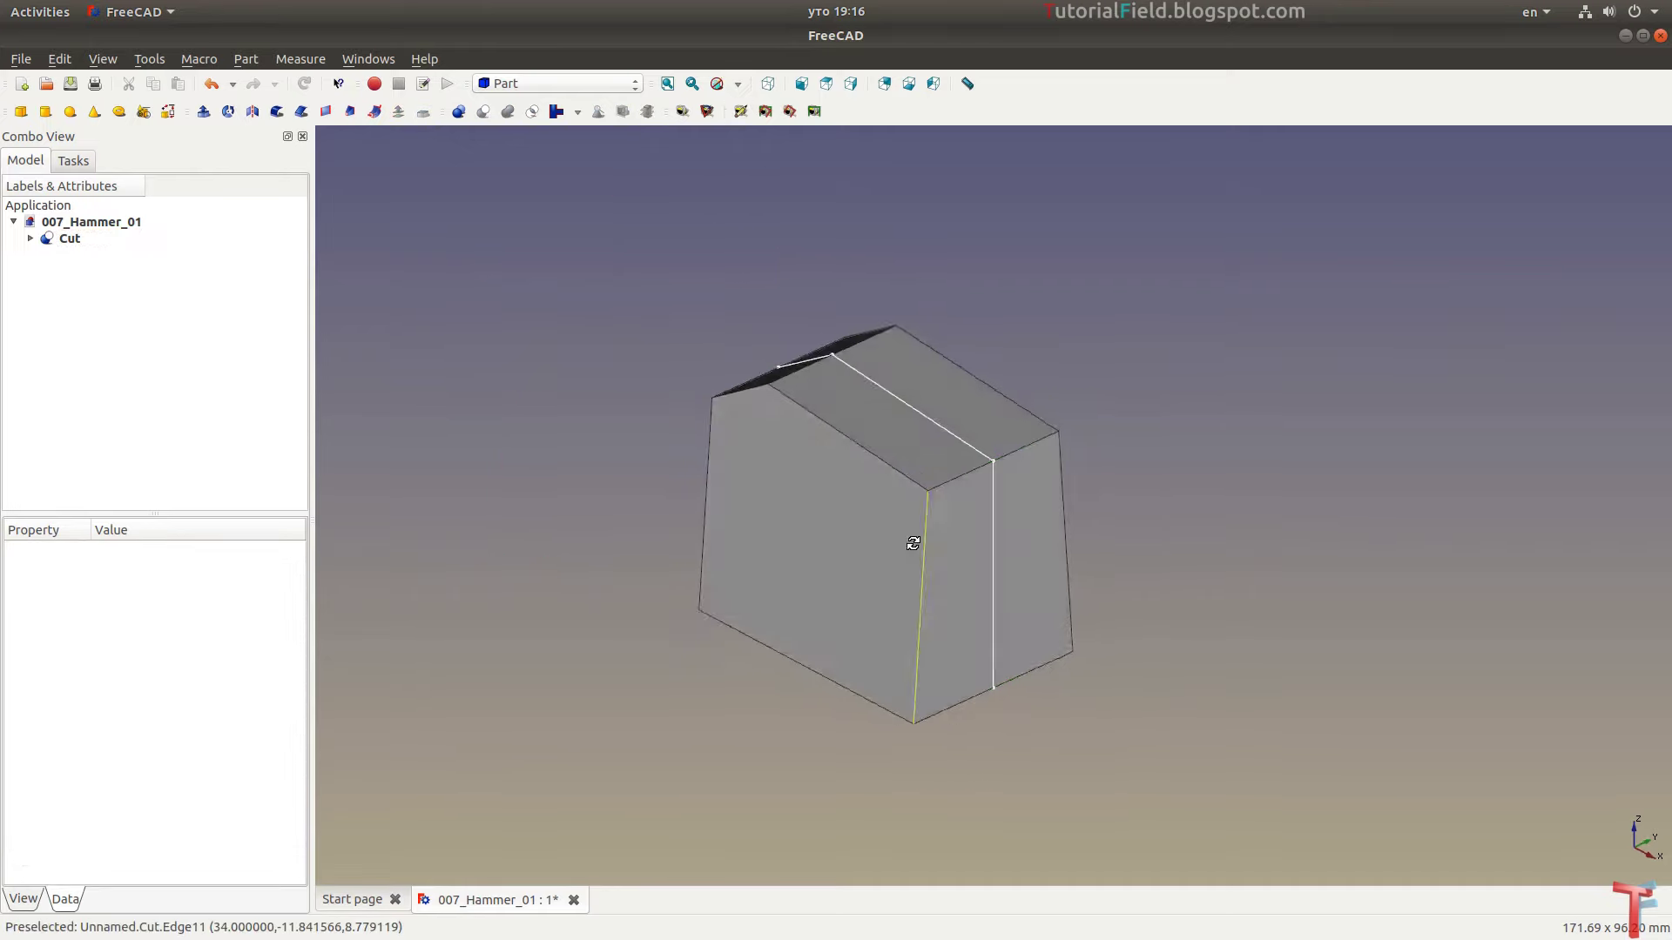
scroll(851, 406, up, 3)
scroll(865, 470, up, 1)
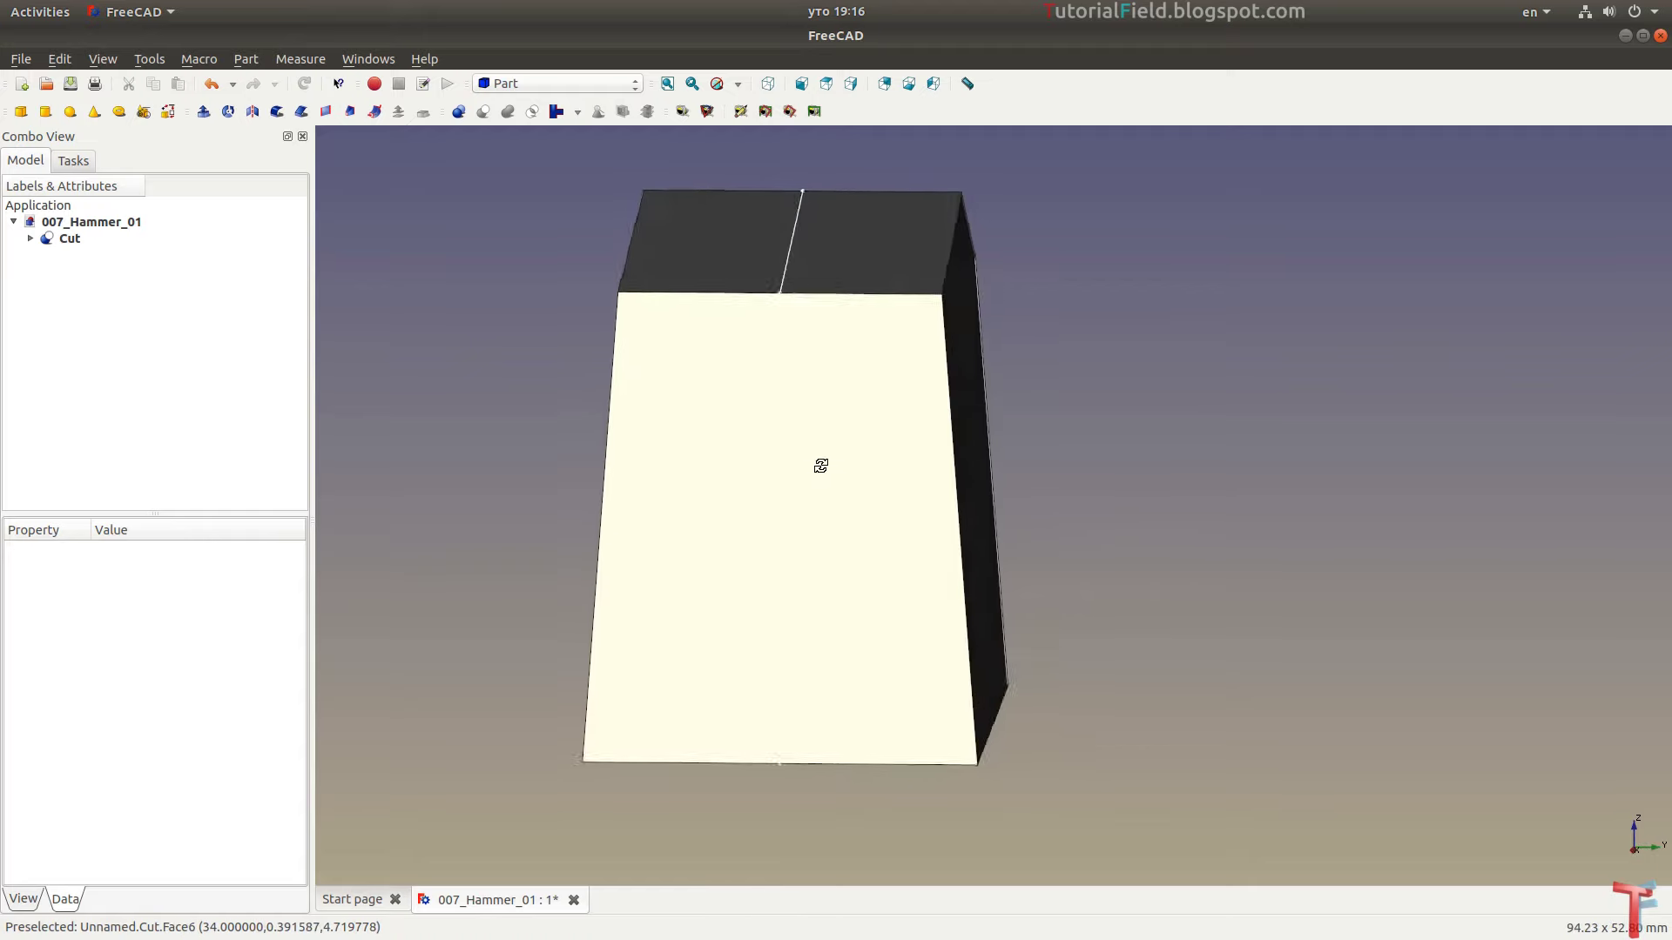
middle_drag(872, 467, 660, 451)
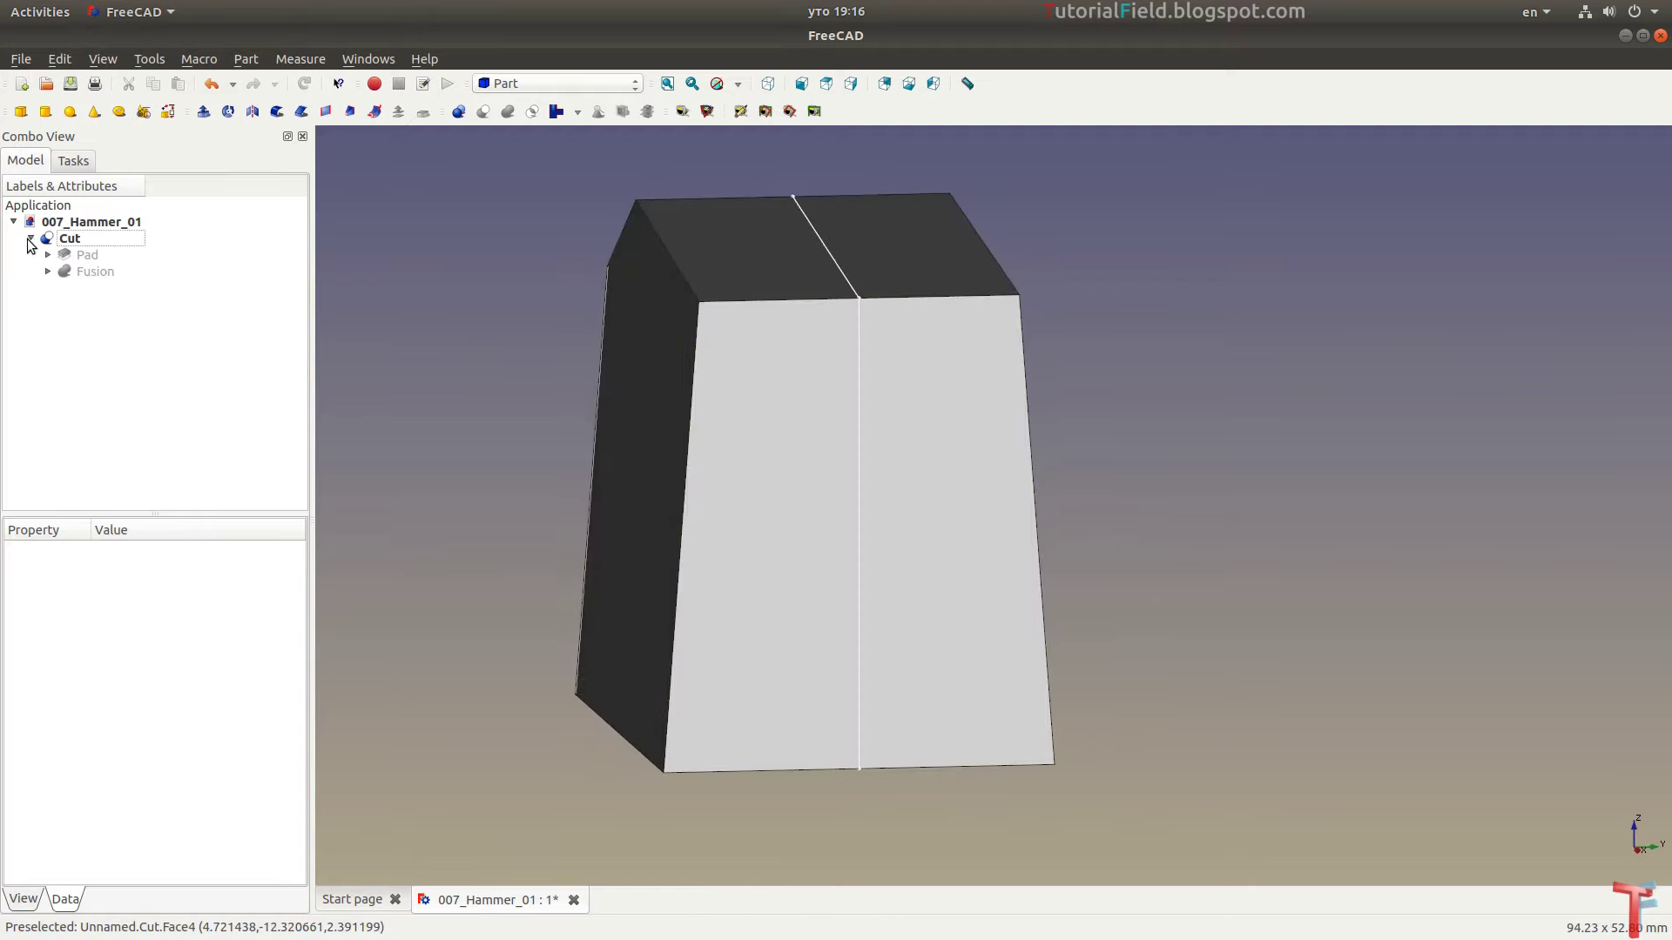
click(95, 272)
key(space)
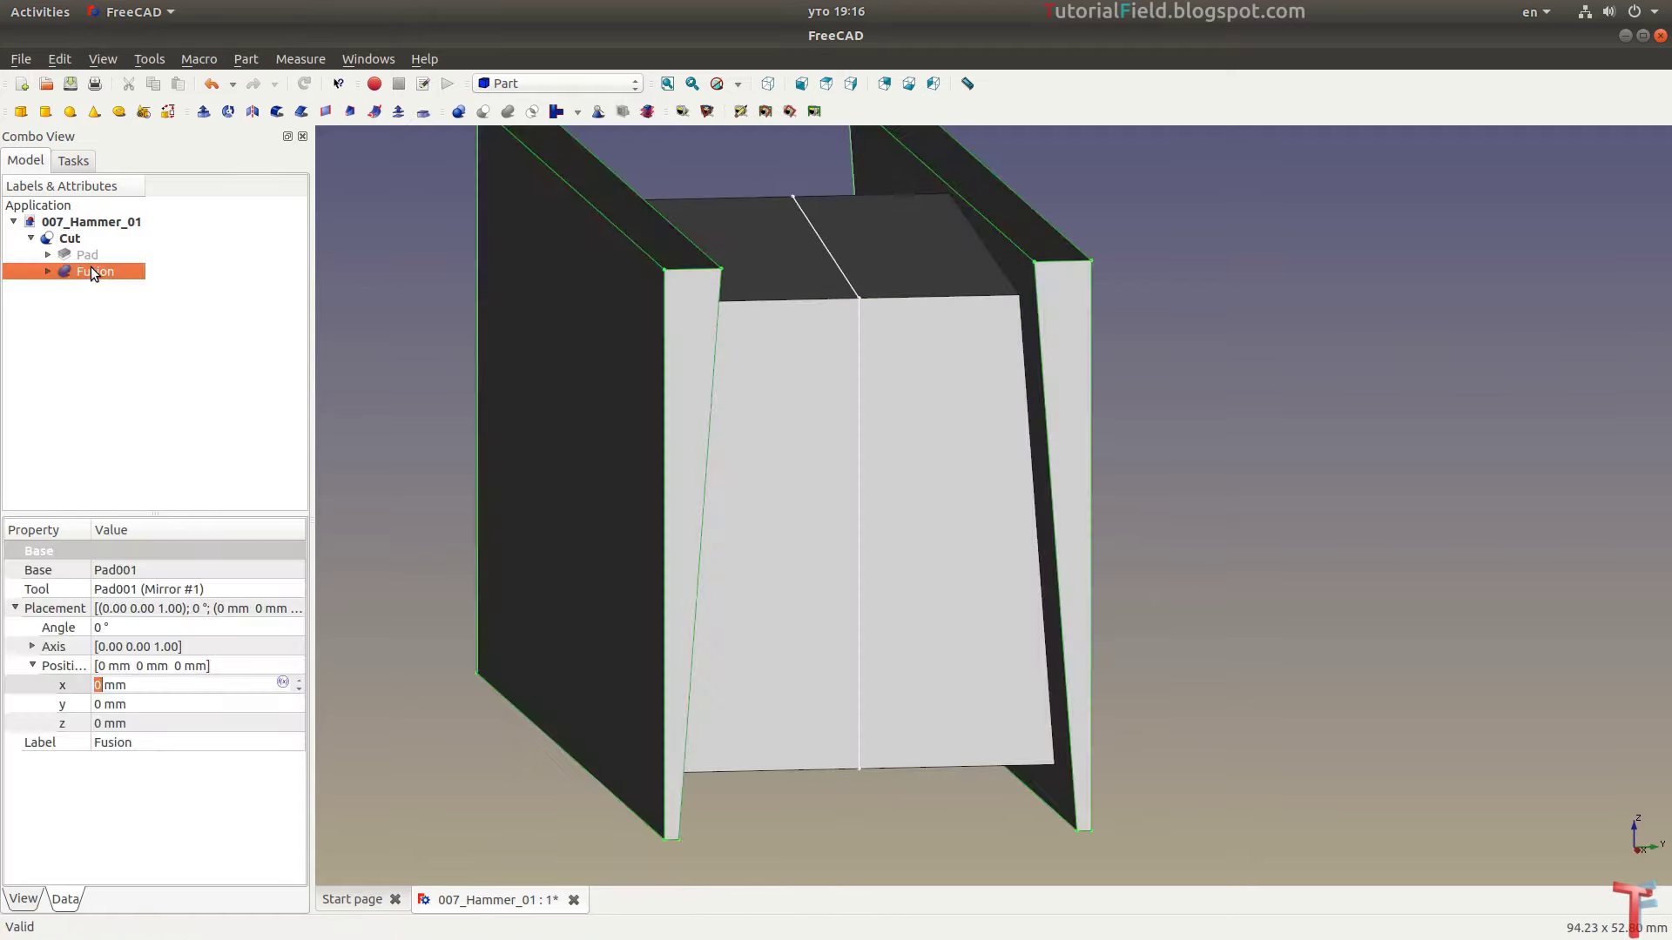
key(space)
middle_drag(617, 371, 757, 392)
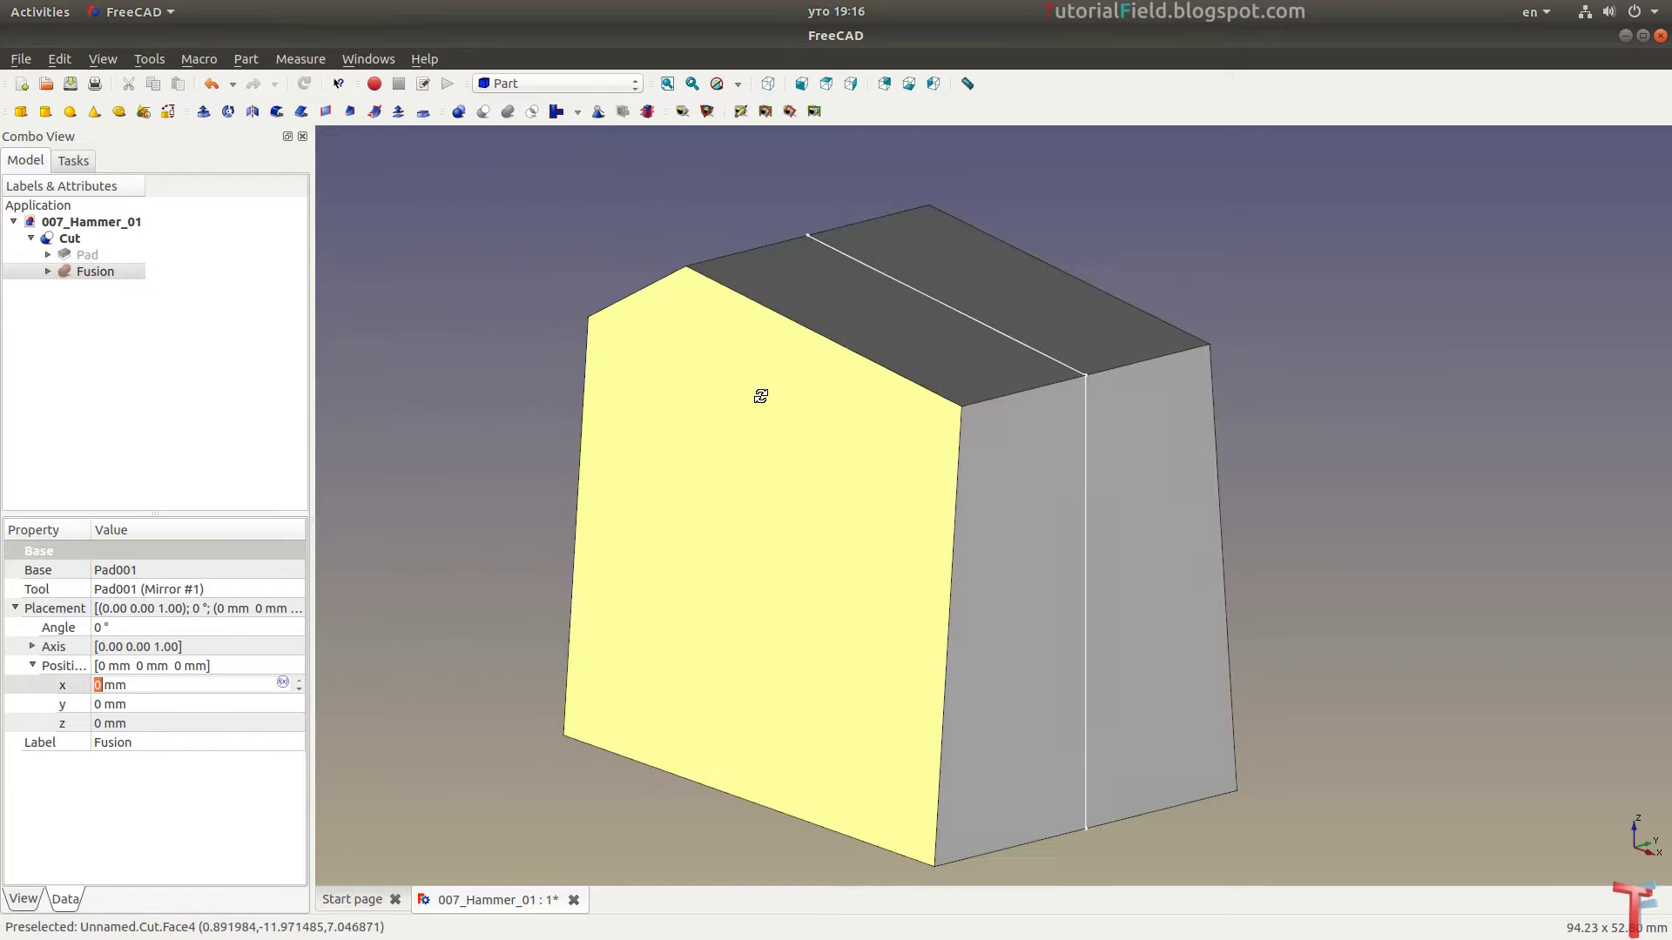
middle_drag(728, 474, 599, 463)
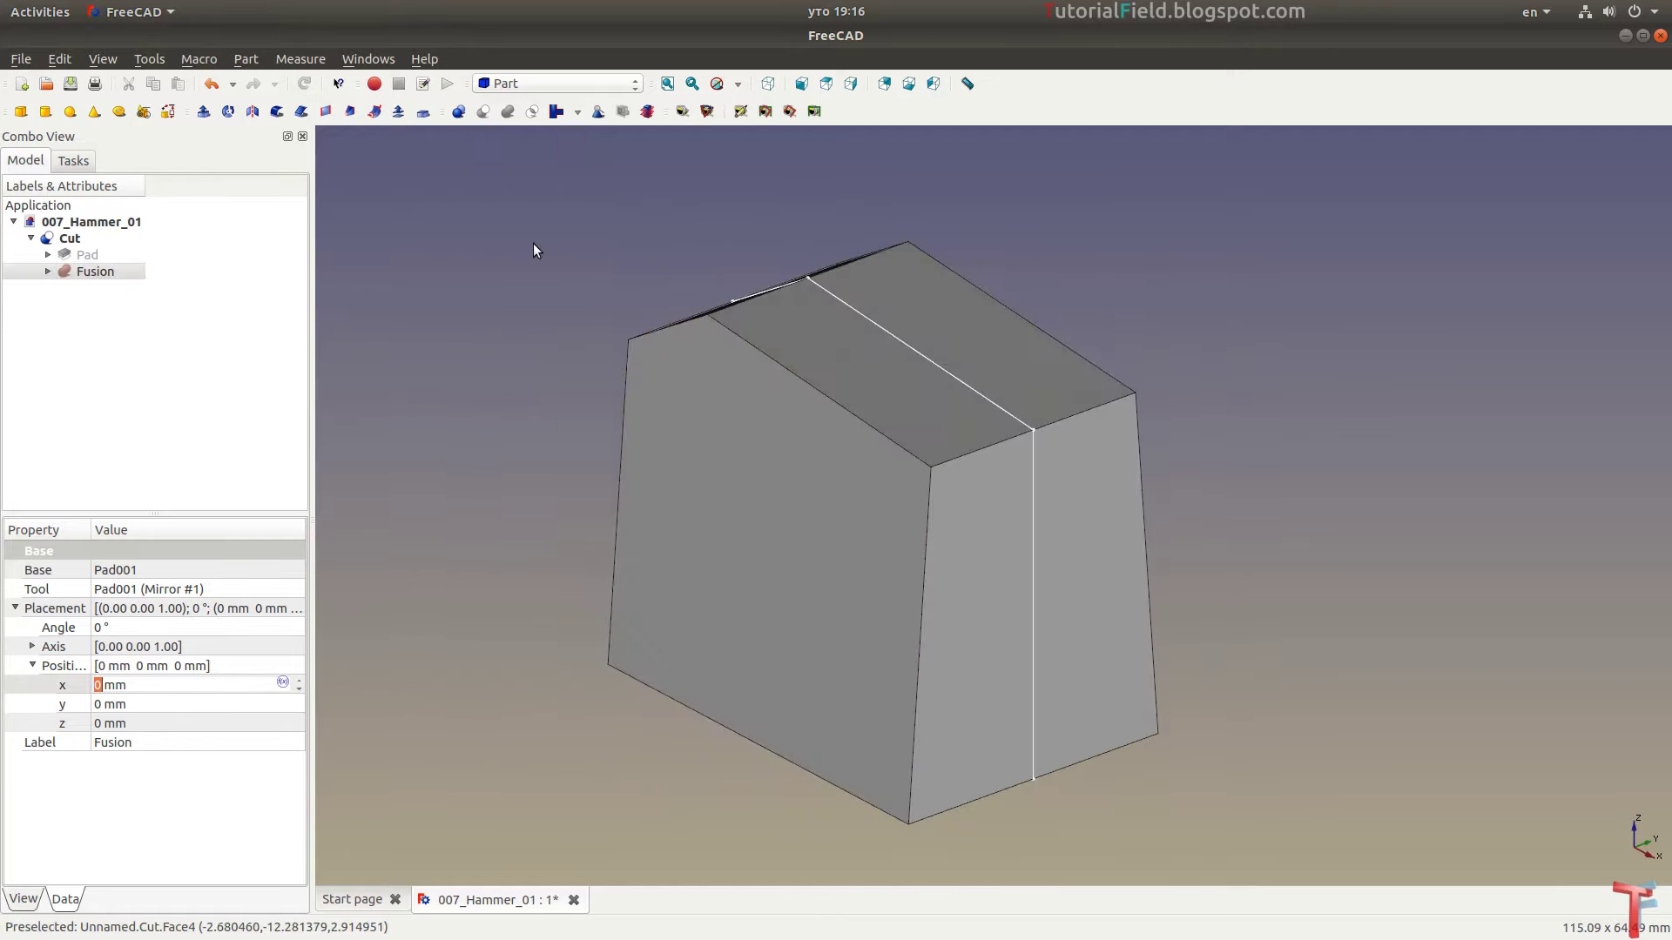
key(alt+Tab)
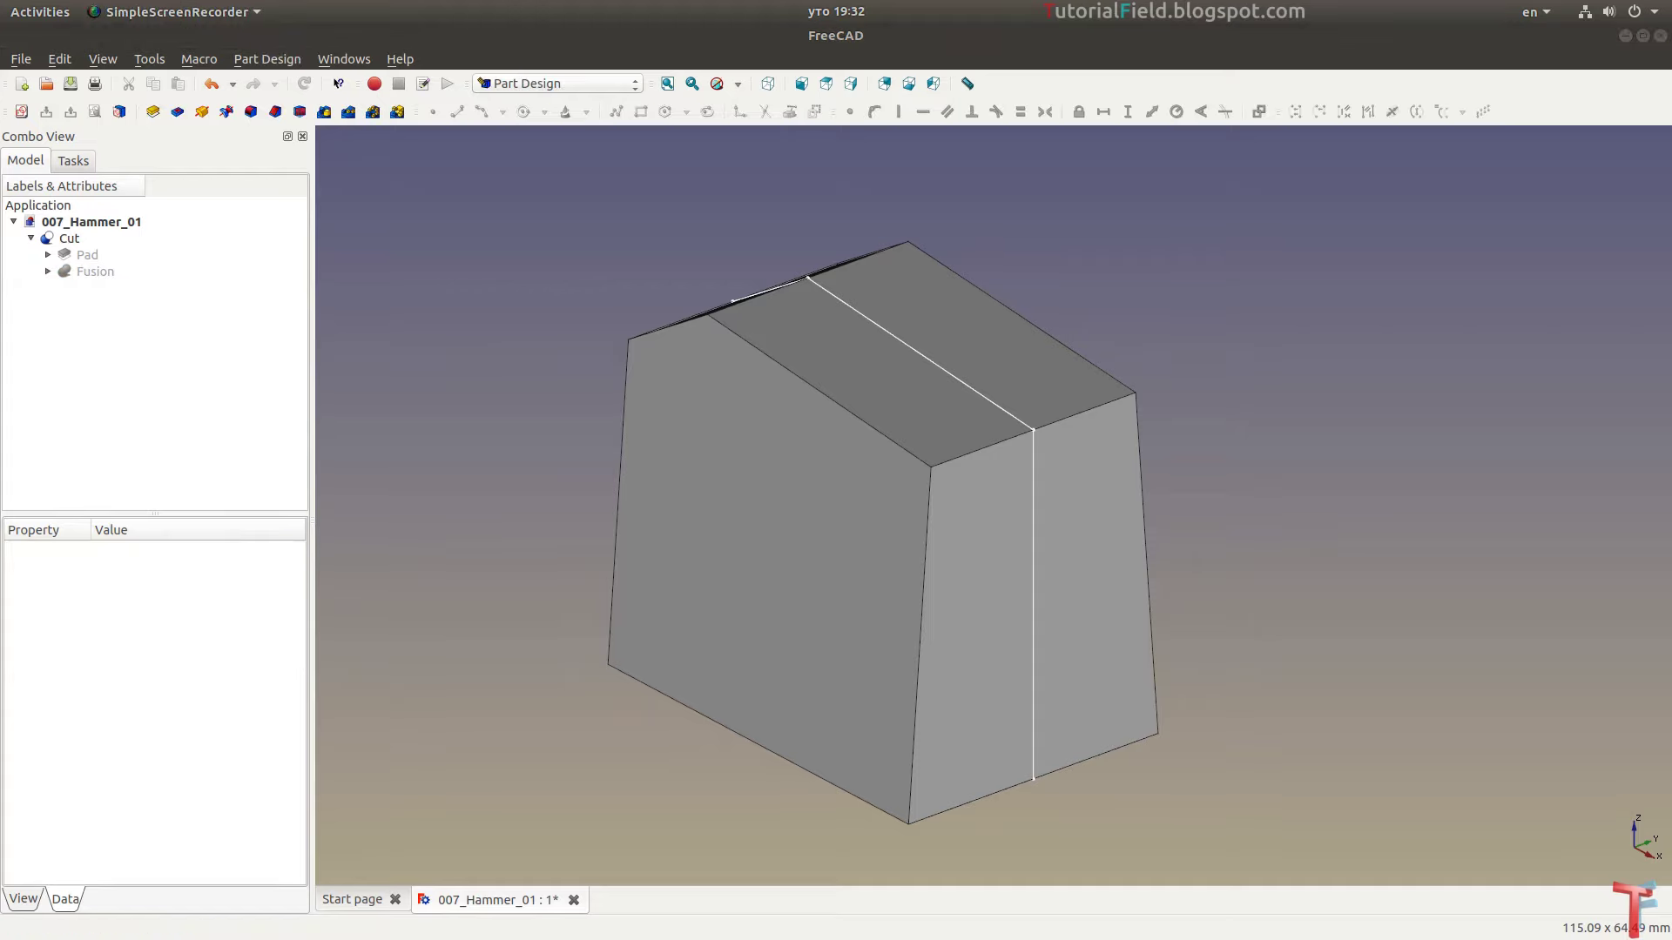
Create a new sketch on the XZ plane shown in wireframe draw style
click(23, 113)
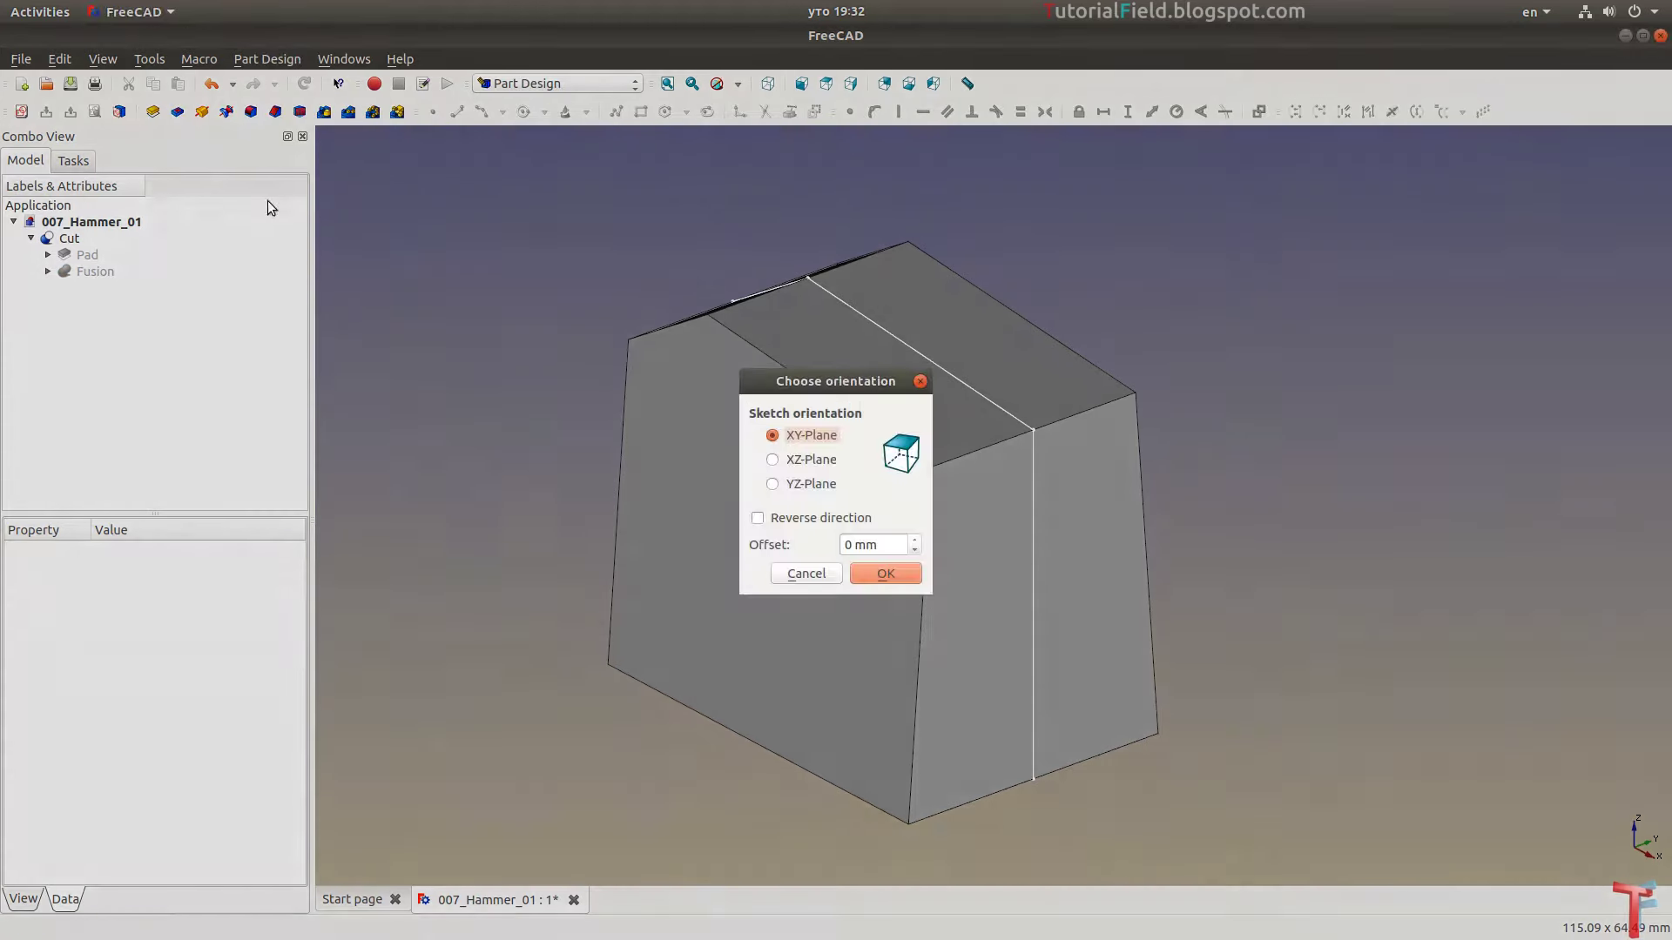
click(810, 459)
click(894, 579)
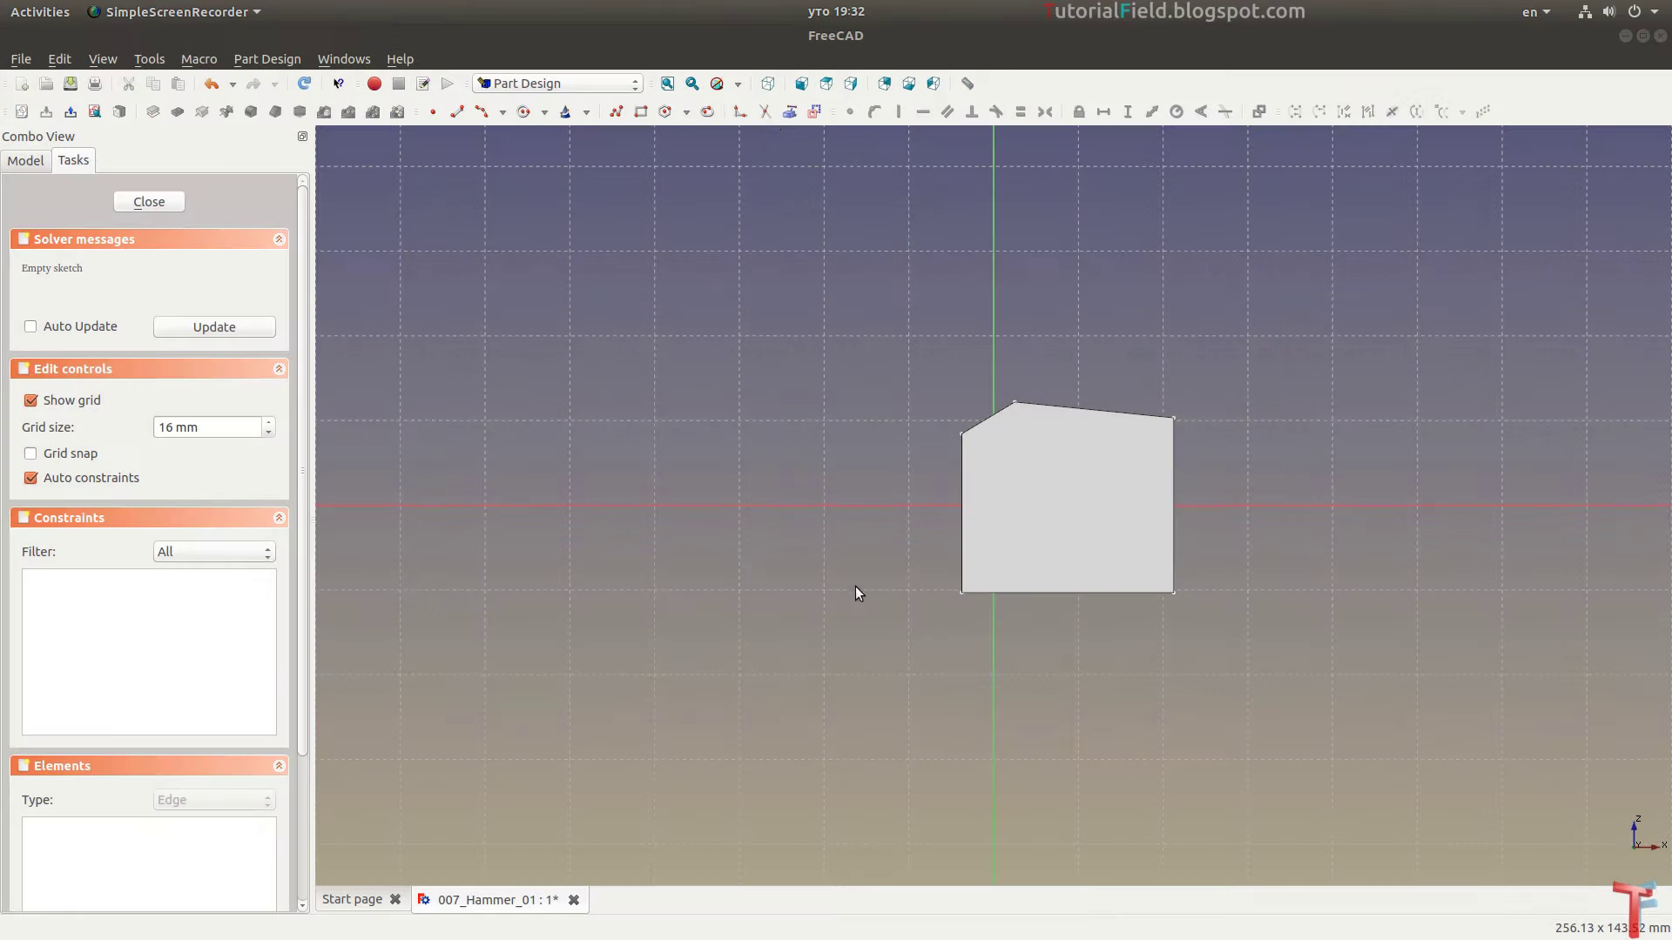
click(739, 84)
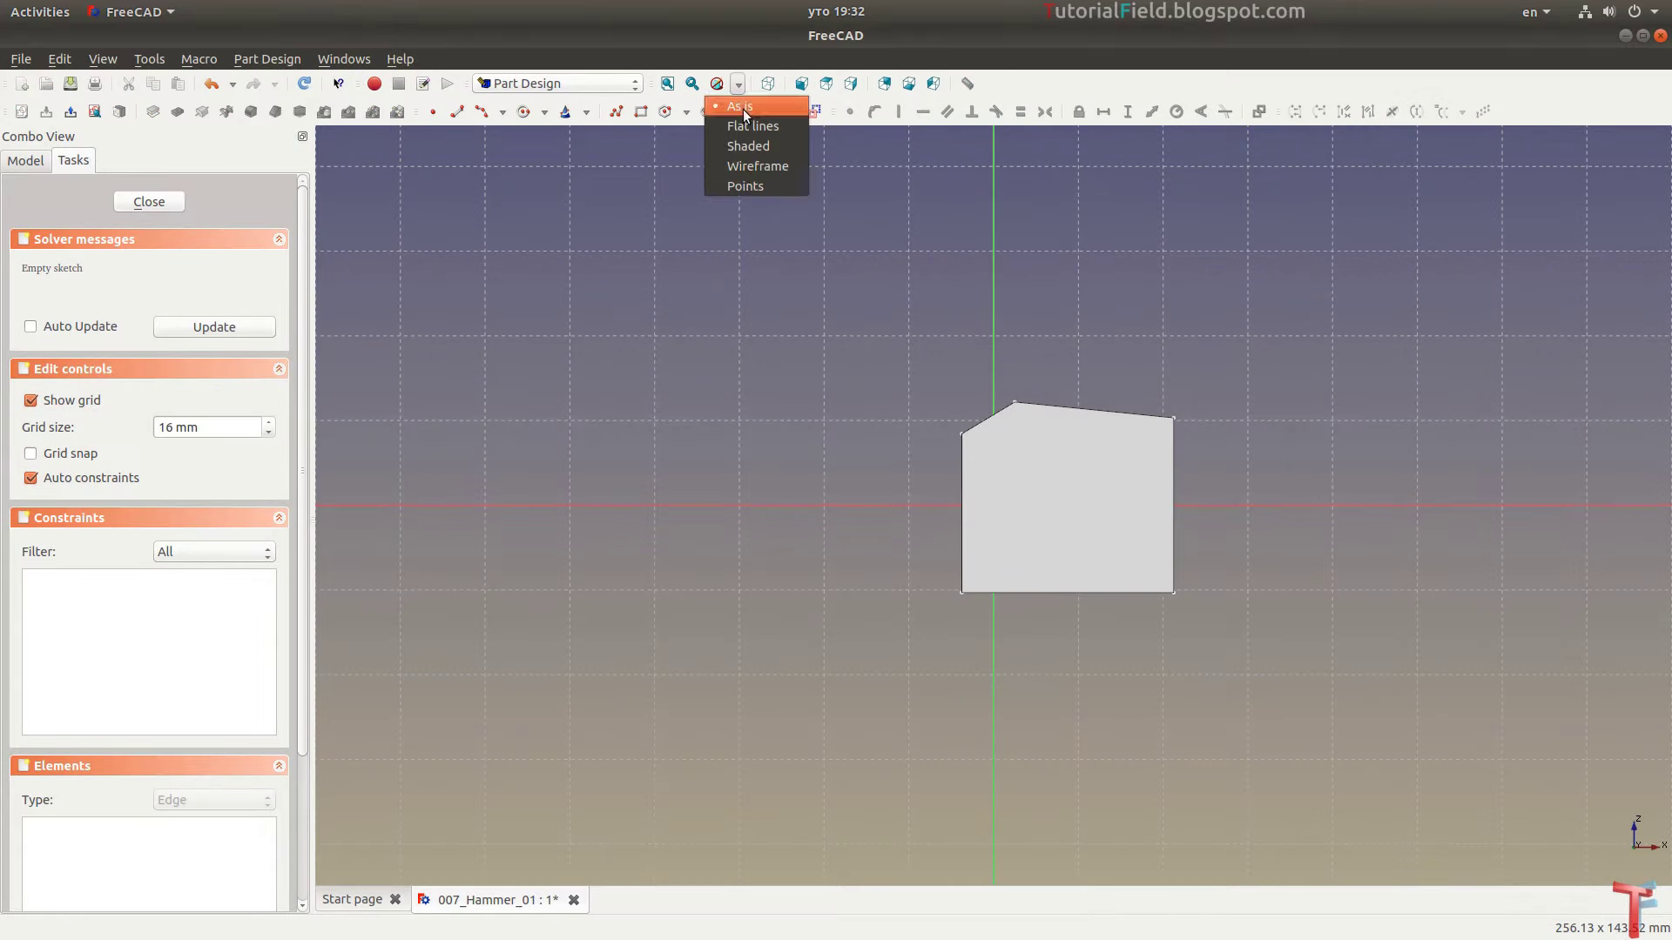
click(754, 171)
scroll(1014, 421, up, 3)
middle_drag(1014, 420, 996, 436)
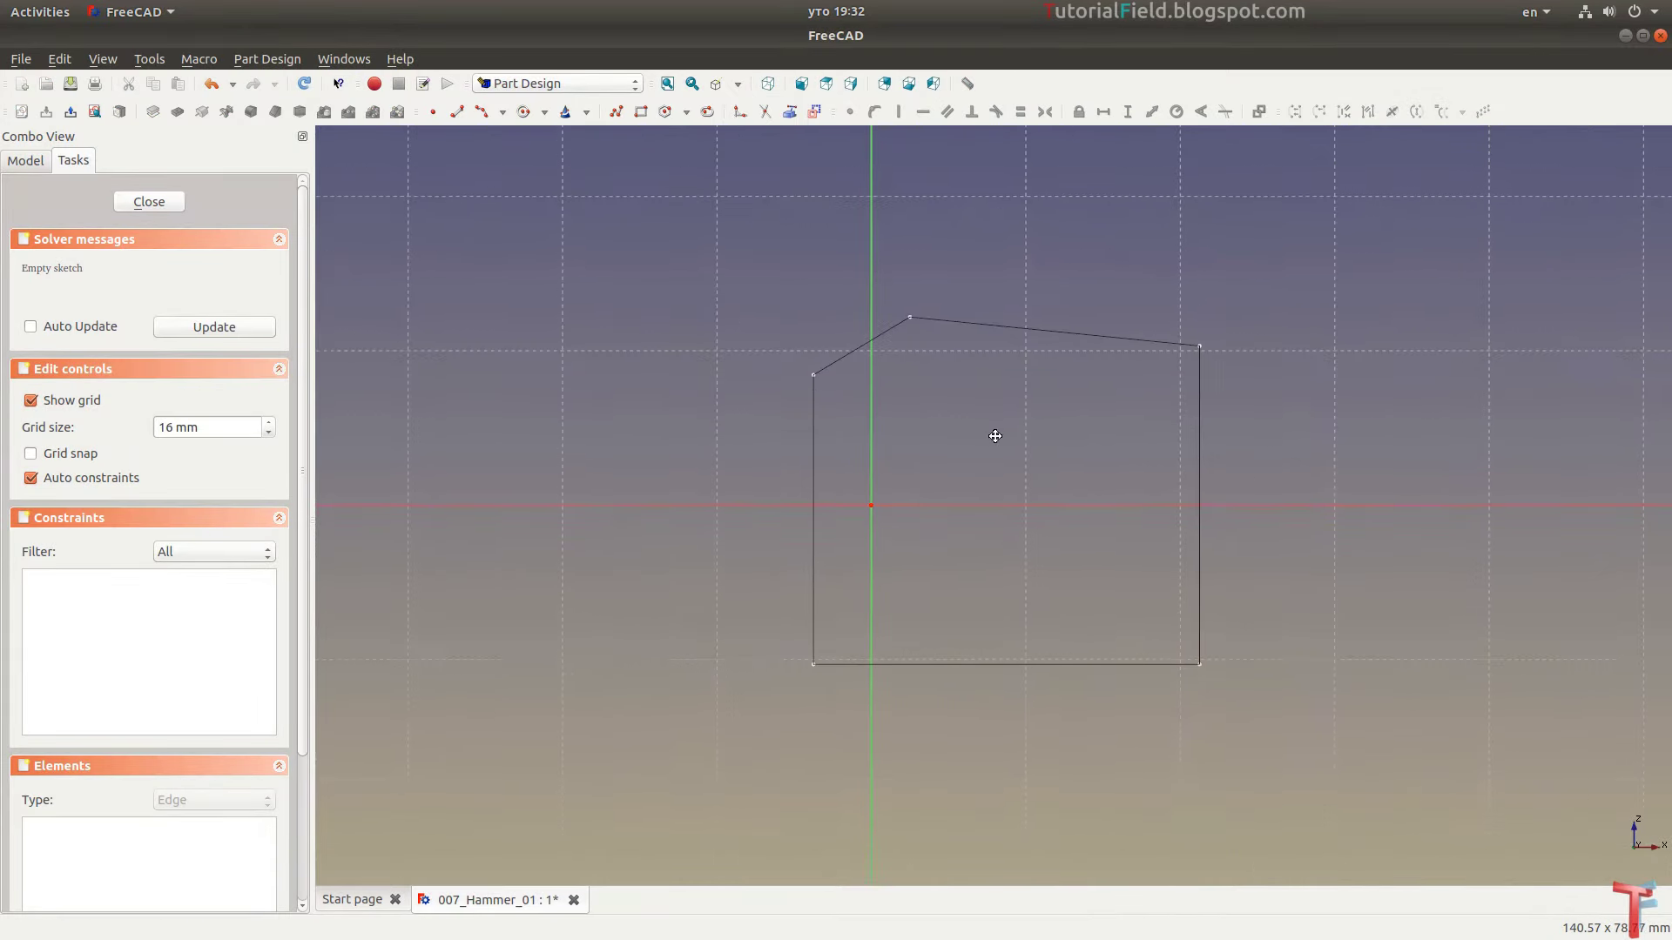
scroll(995, 436, up, 1)
middle_drag(711, 353, 866, 364)
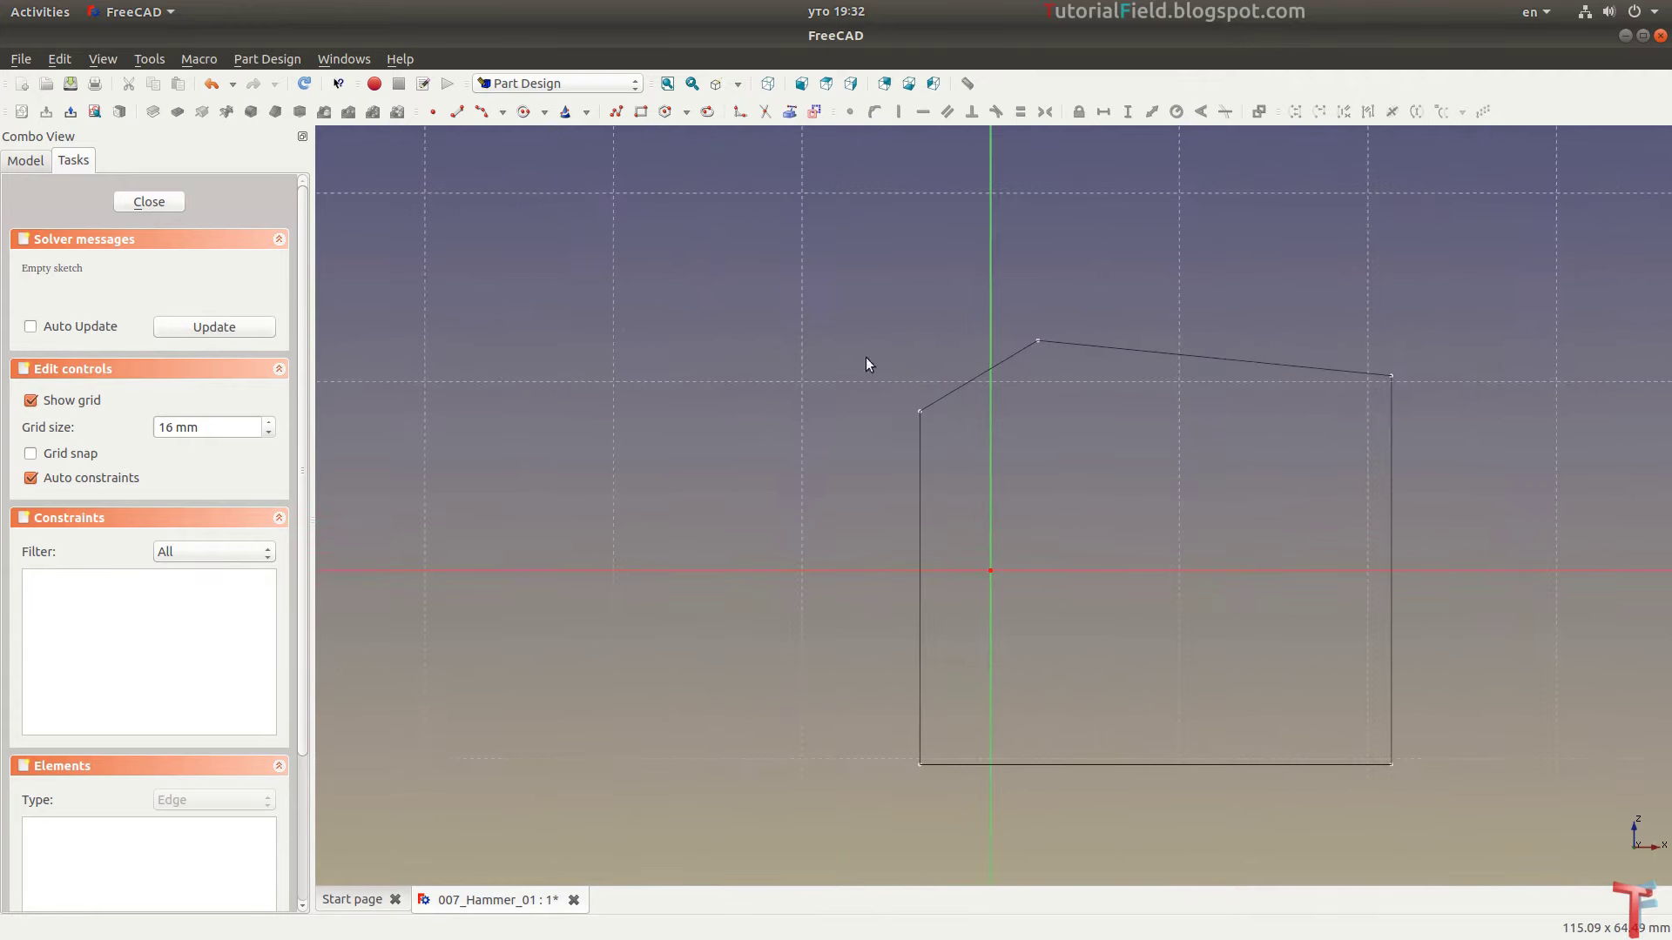
Draw an L: a horizontal line left from the vertical axis, then a line straight down
click(456, 112)
click(989, 247)
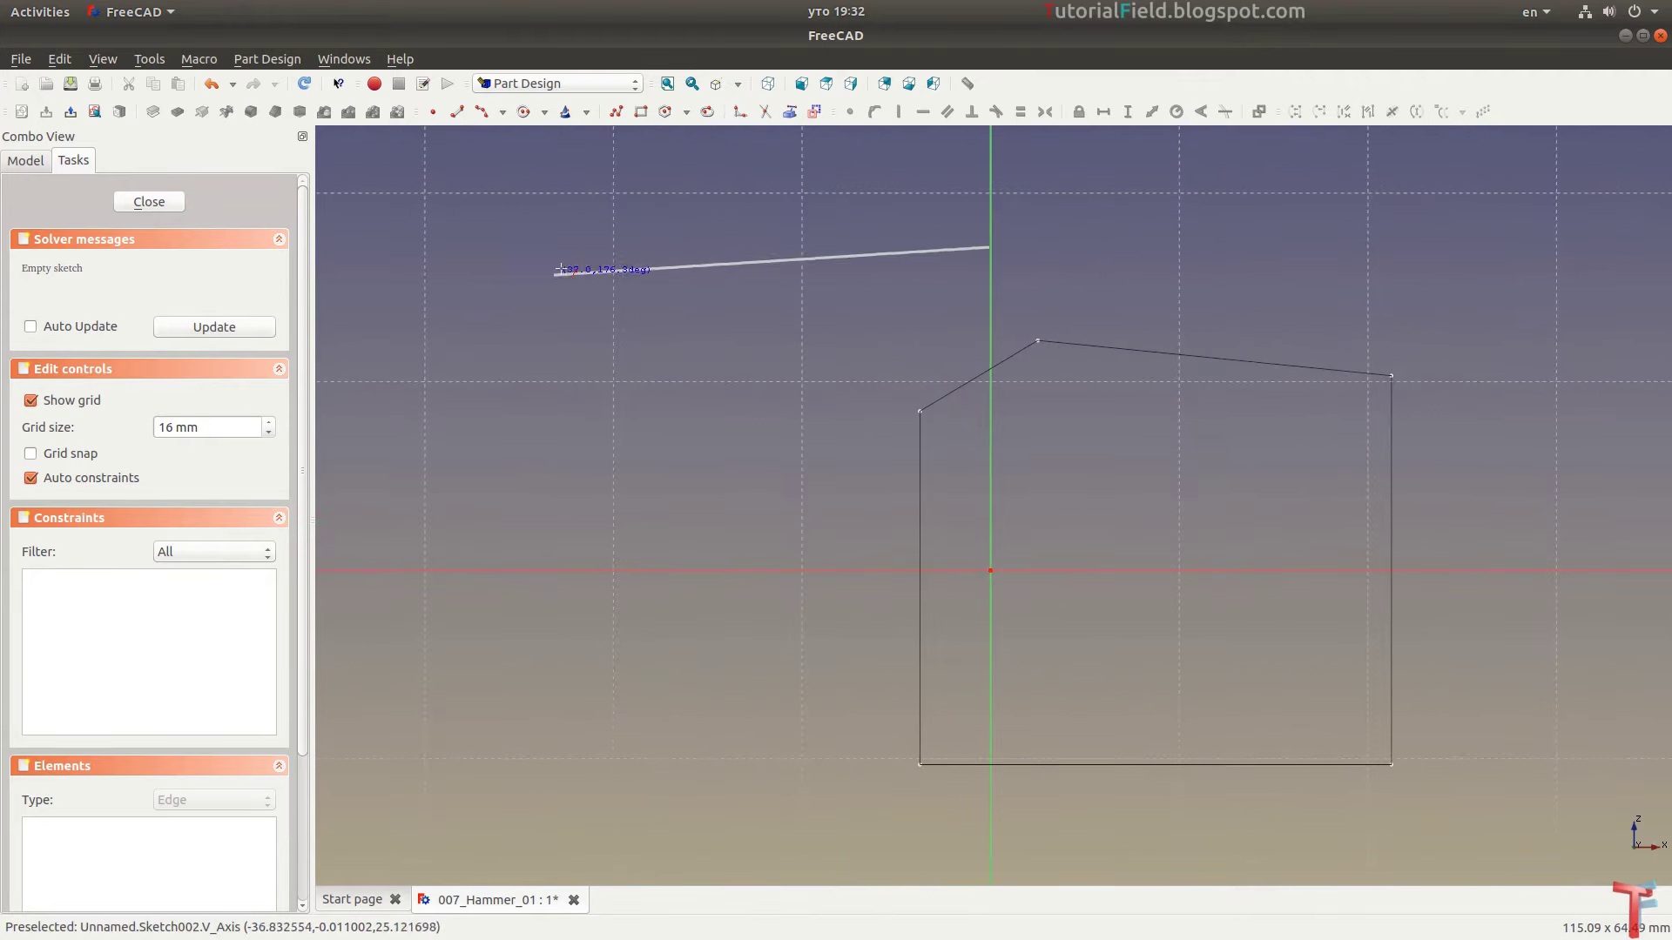
click(583, 247)
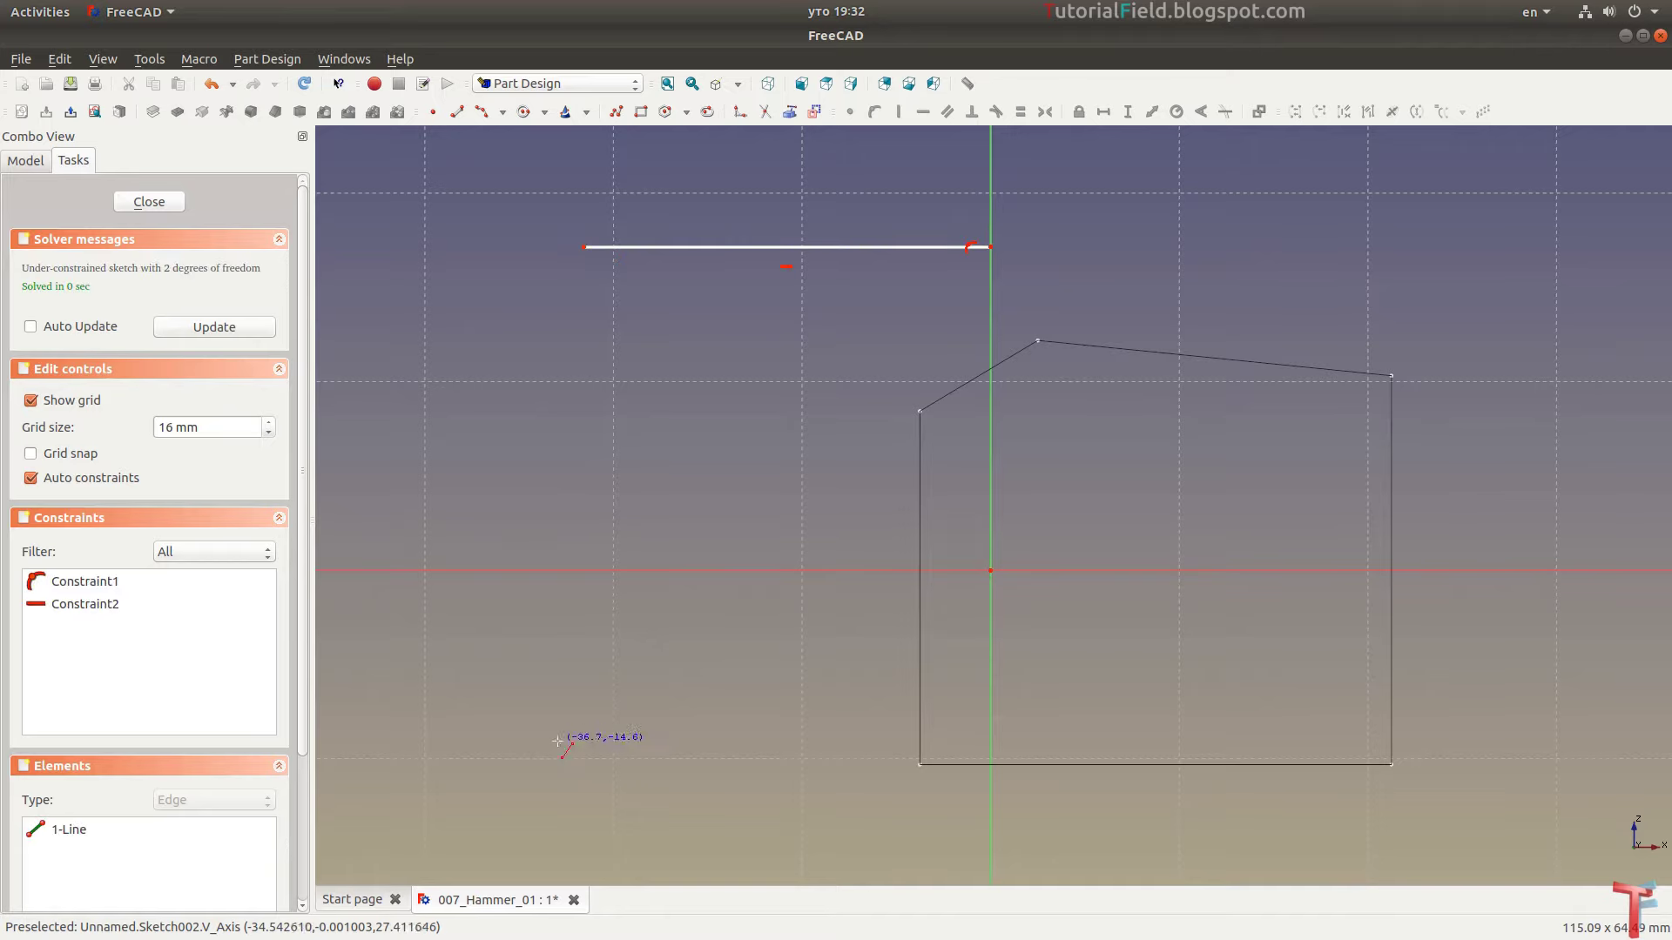
click(583, 247)
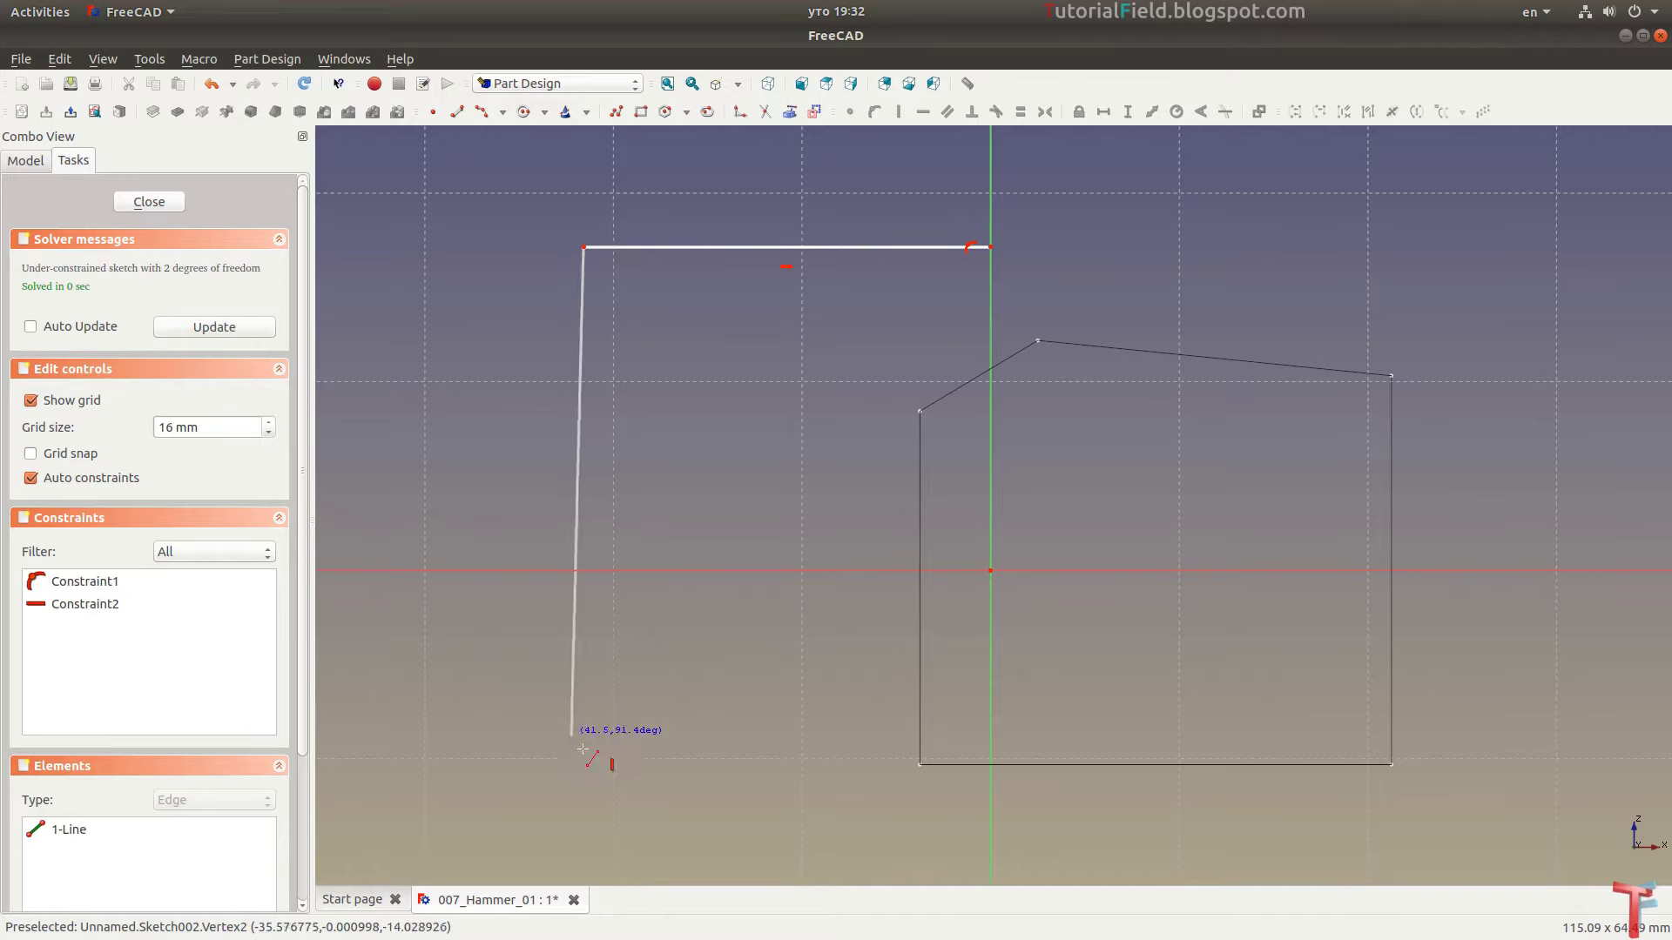
click(583, 825)
right_click(636, 662)
Constrain the top line to 40 mm horizontally and the vertical line to 55 mm
click(854, 249)
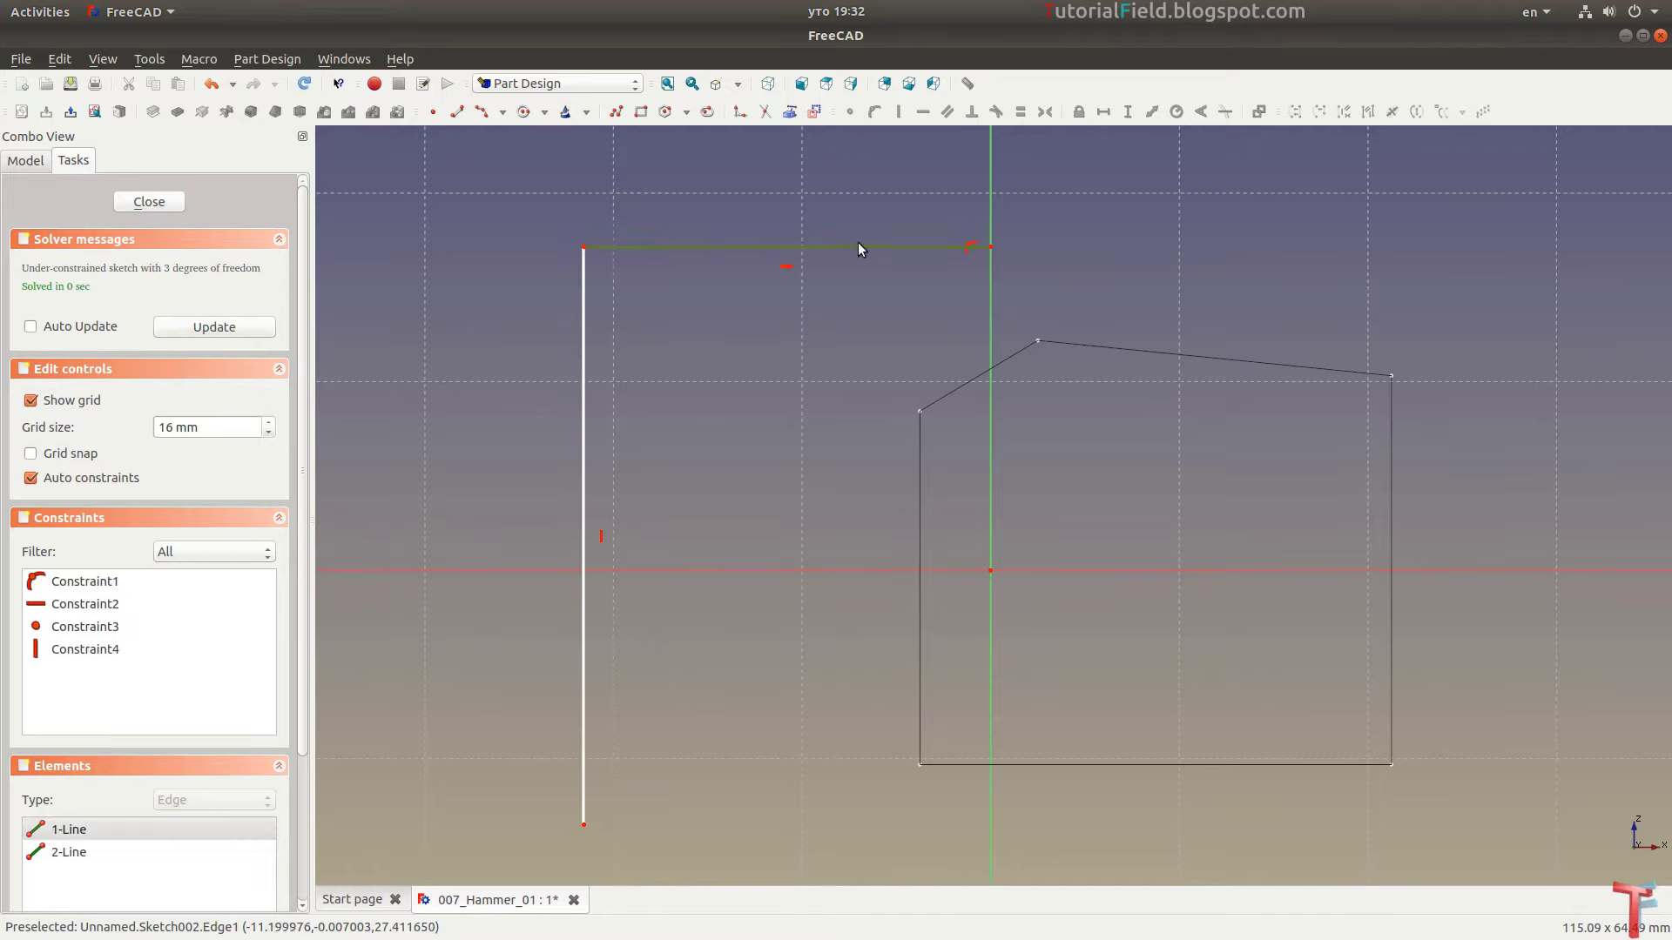
click(1103, 112)
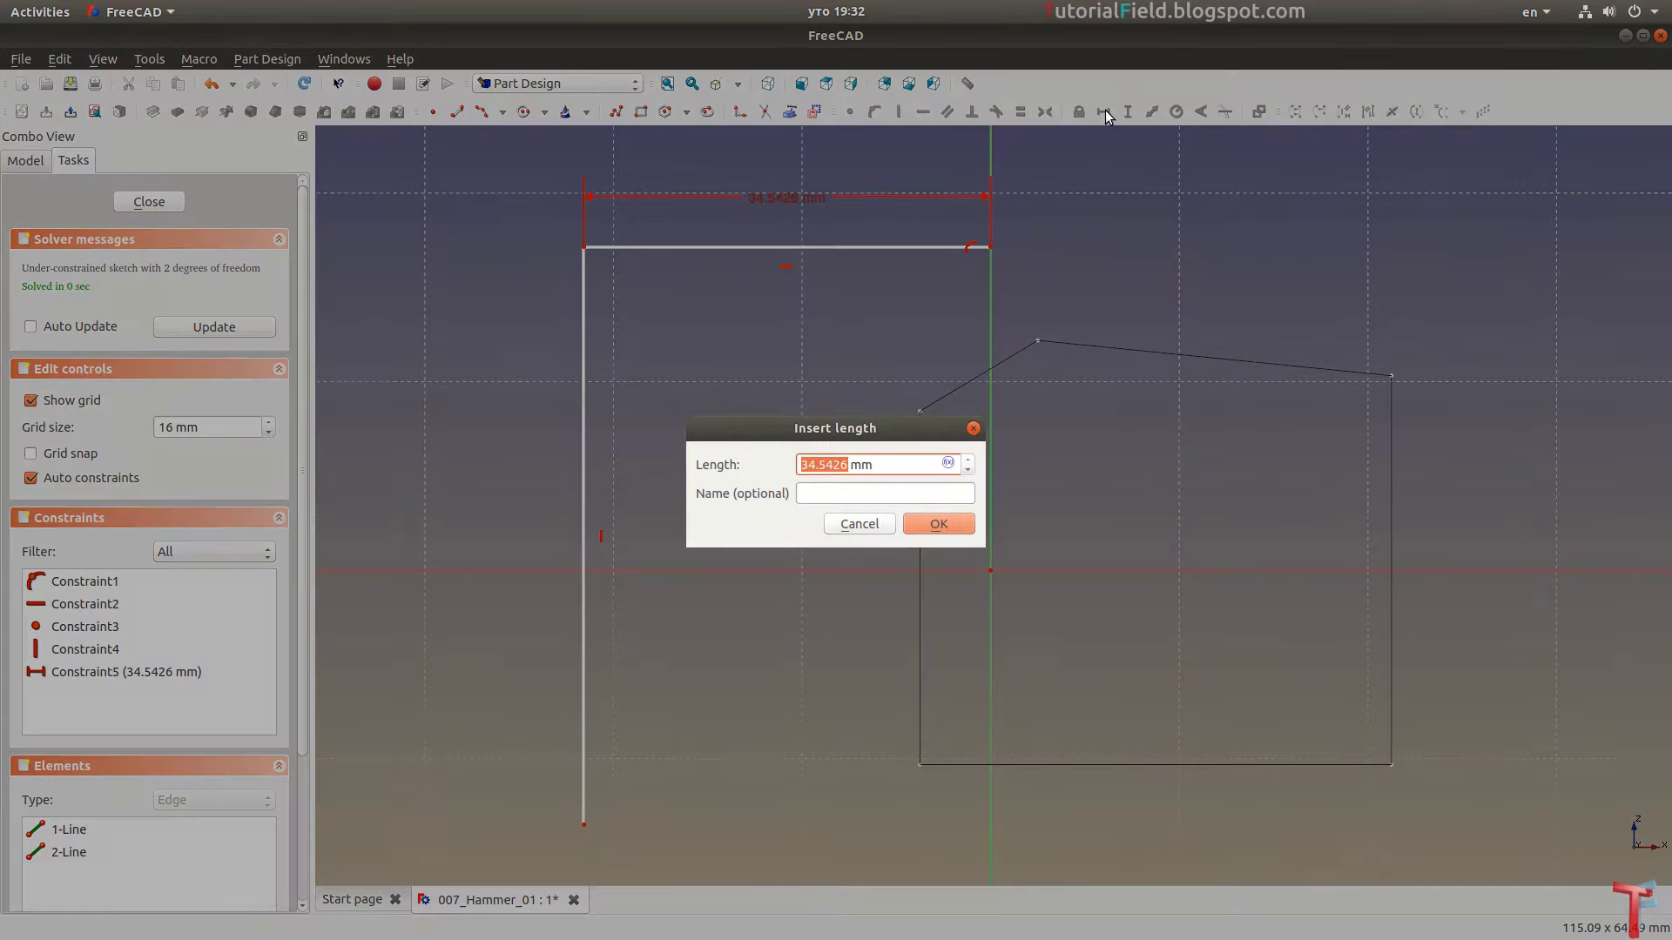
text(40)
key(Return)
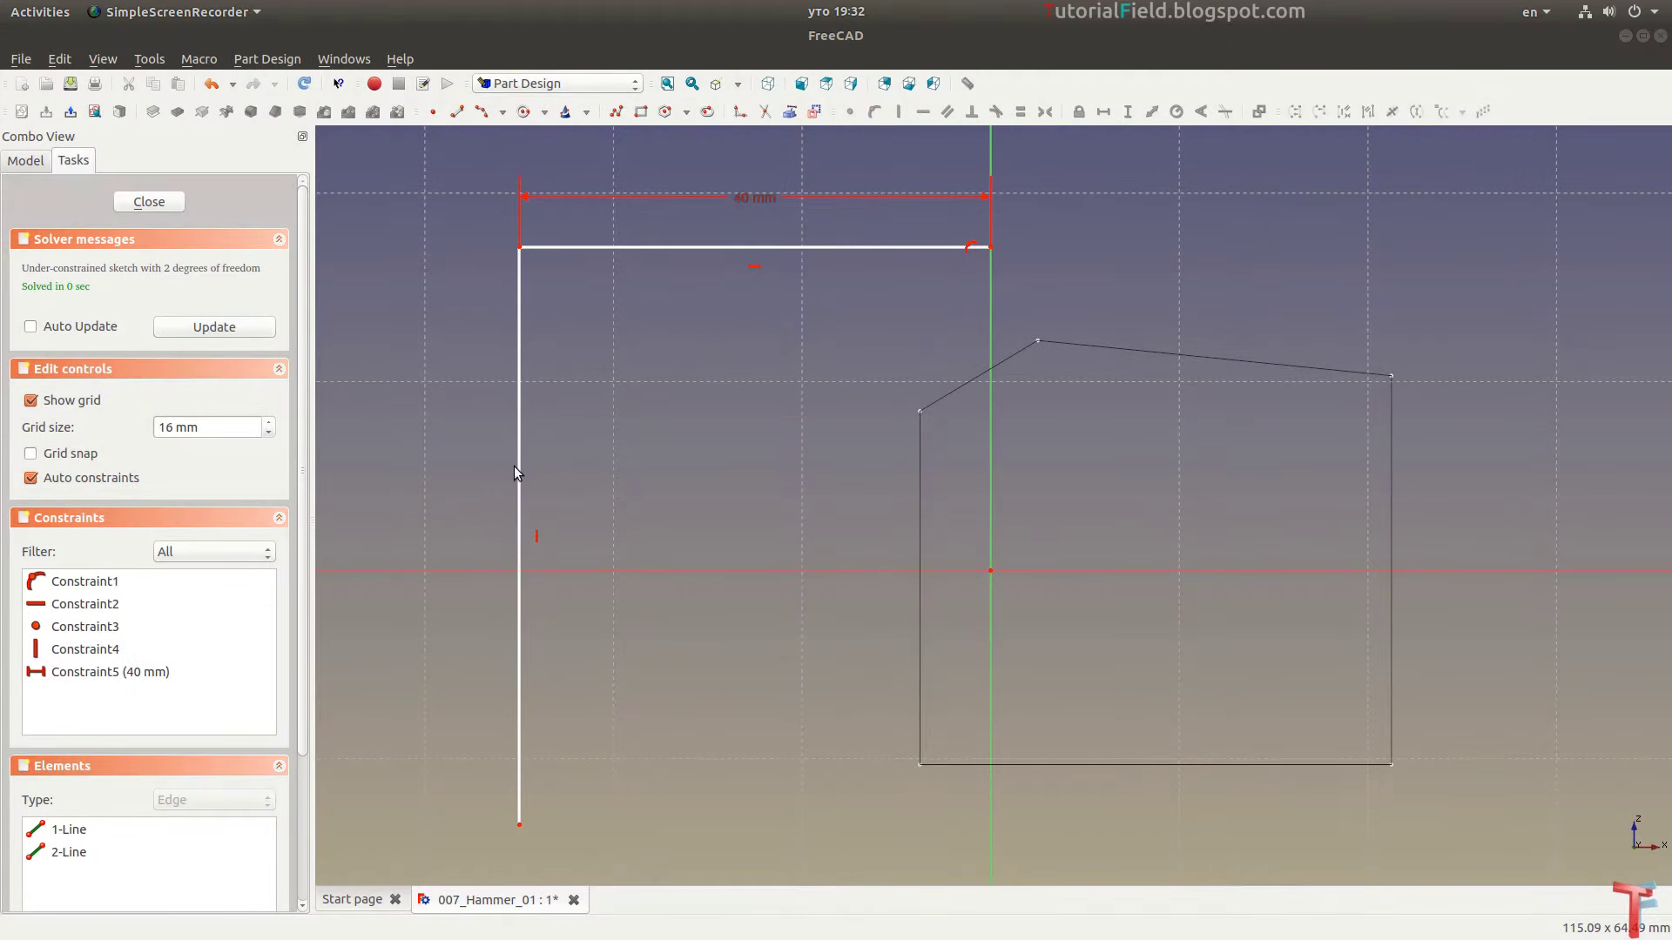
click(517, 470)
click(1128, 111)
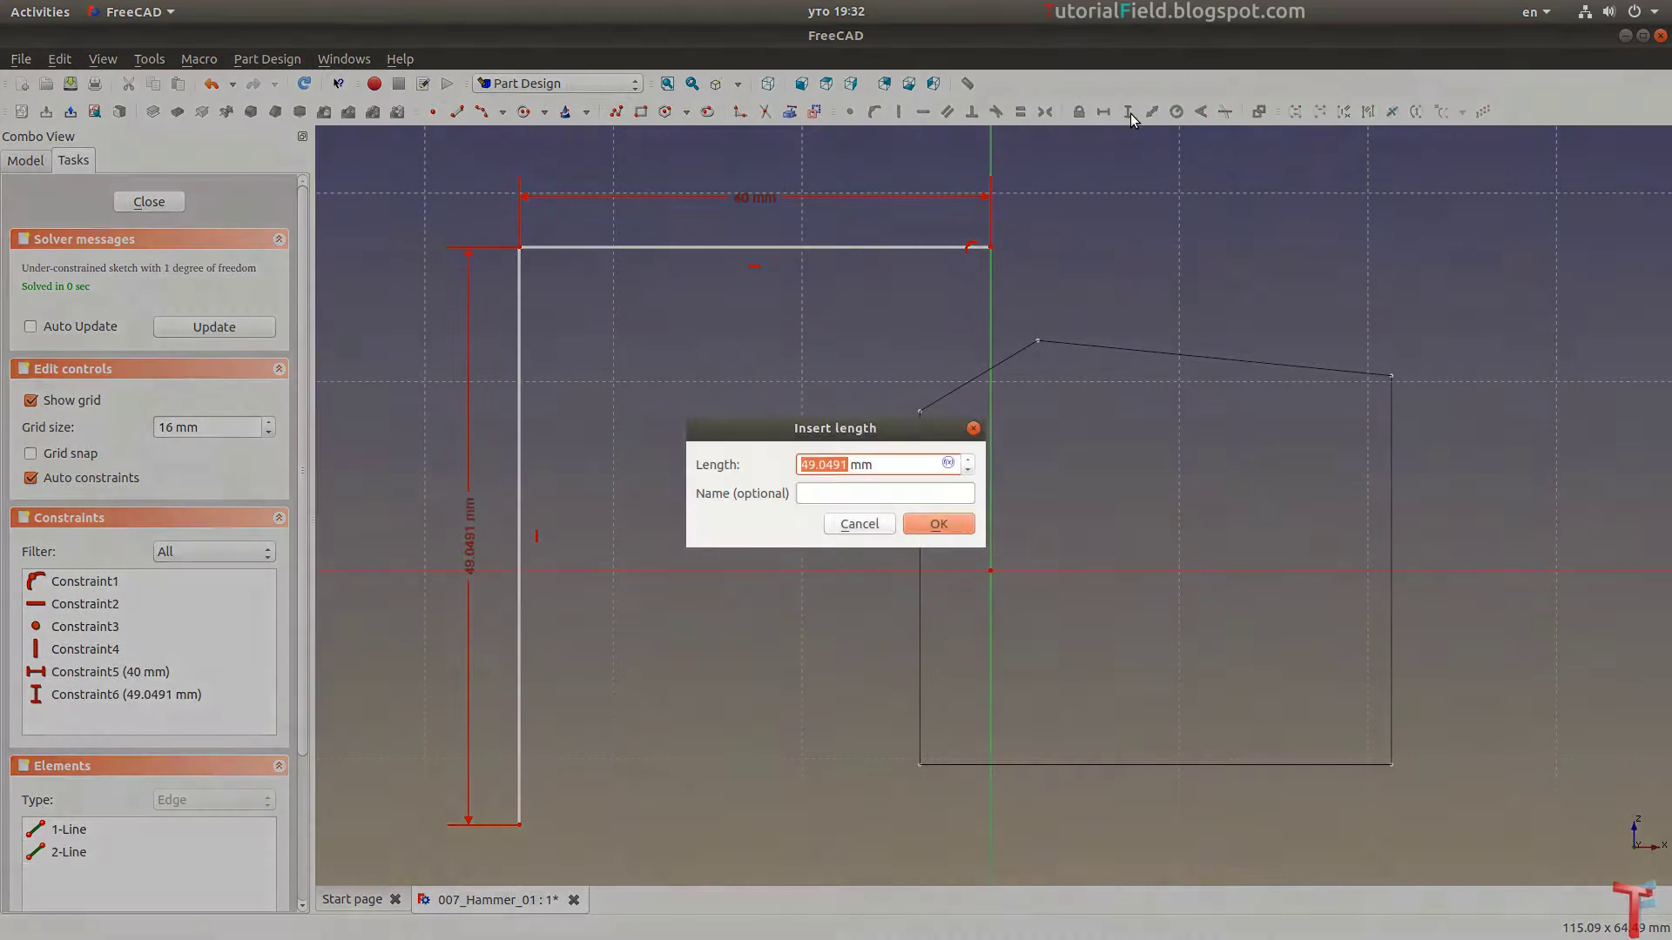
text(55)
key(Return)
Lower the L in the sketch and turn both lines into construction geometry
scroll(932, 447, down, 1)
mouse_move(975, 394)
middle_down()
mouse_move(813, 440)
mouse_move(819, 407)
middle_up()
drag(845, 232, 842, 259)
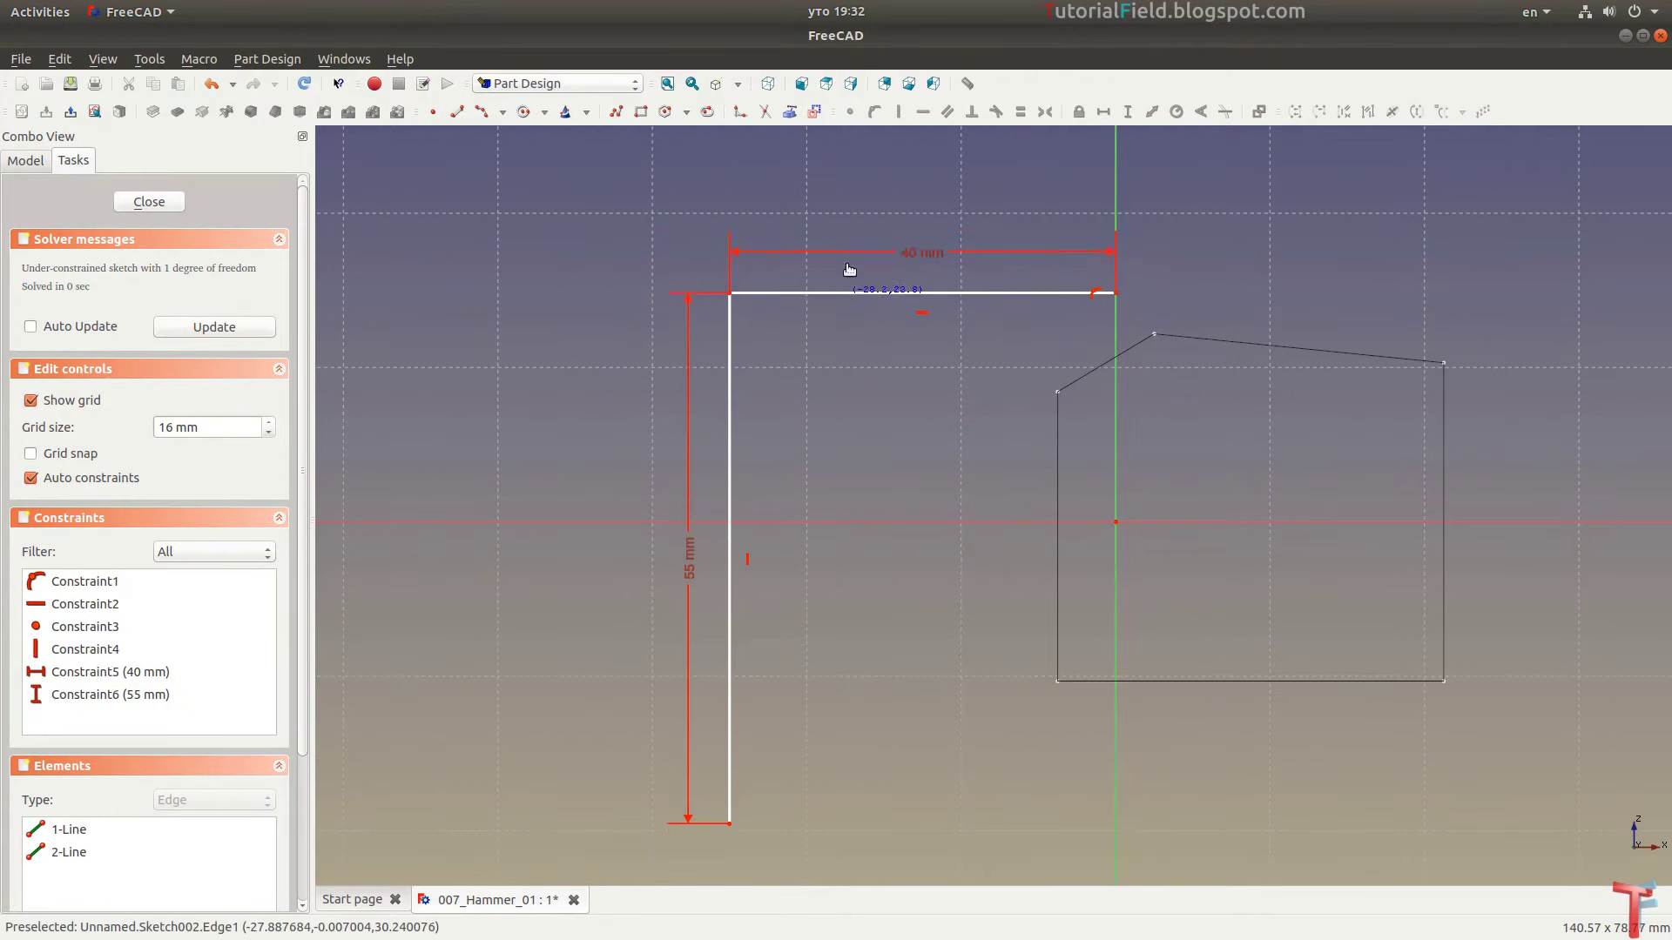
click(788, 258)
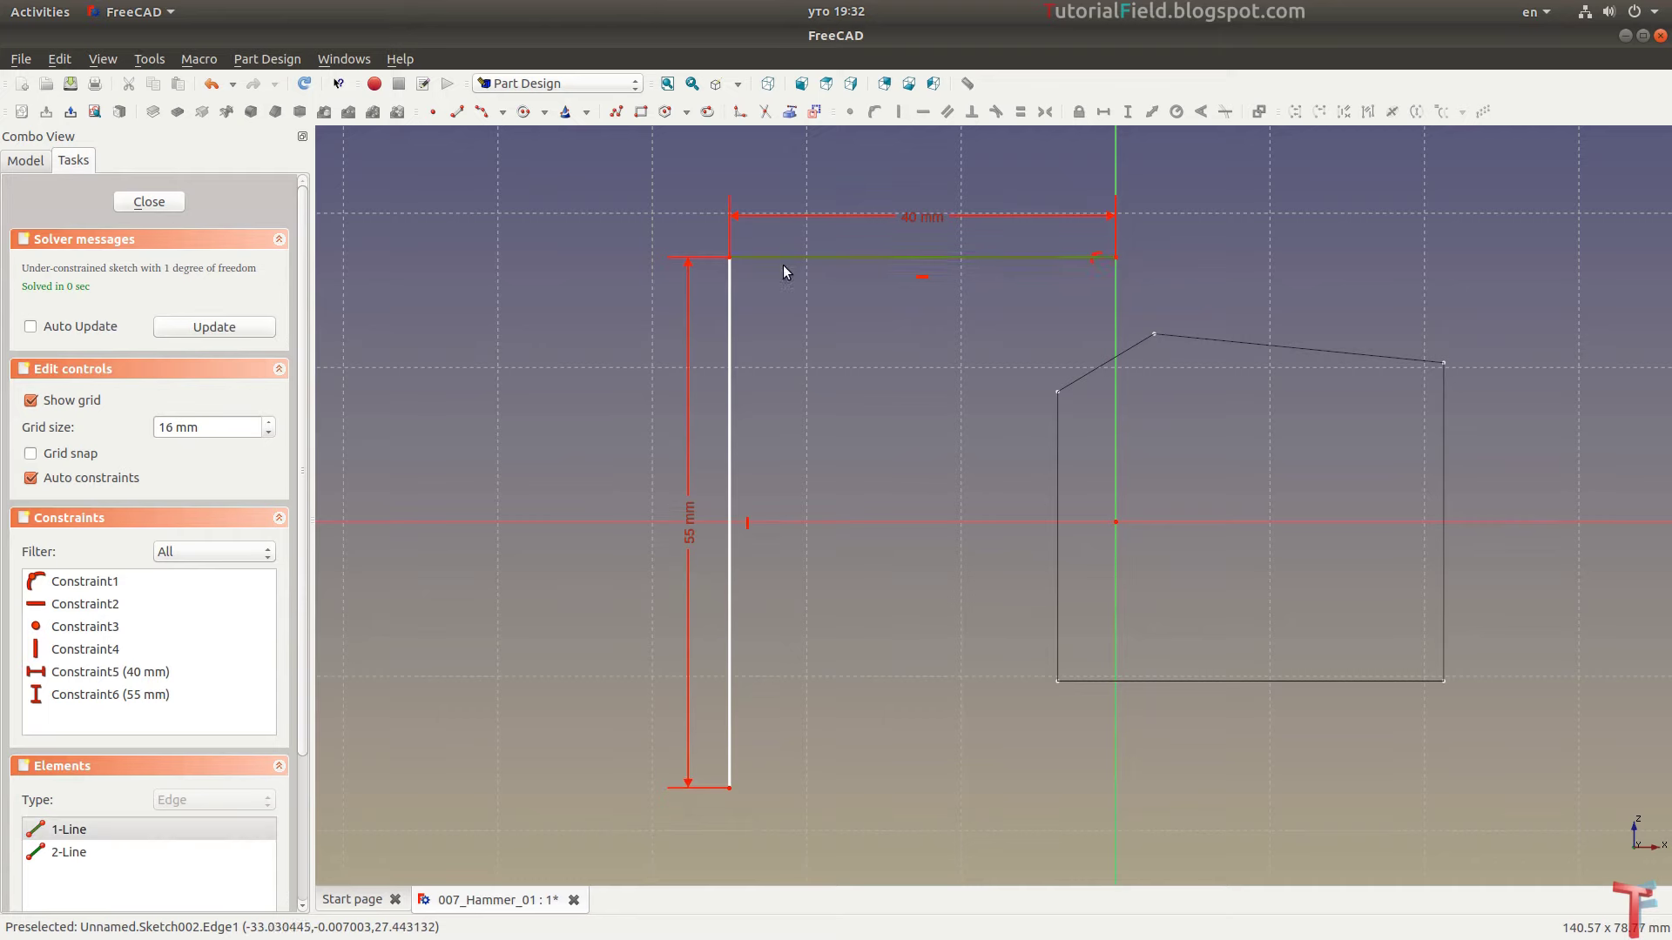
click(729, 304)
click(809, 120)
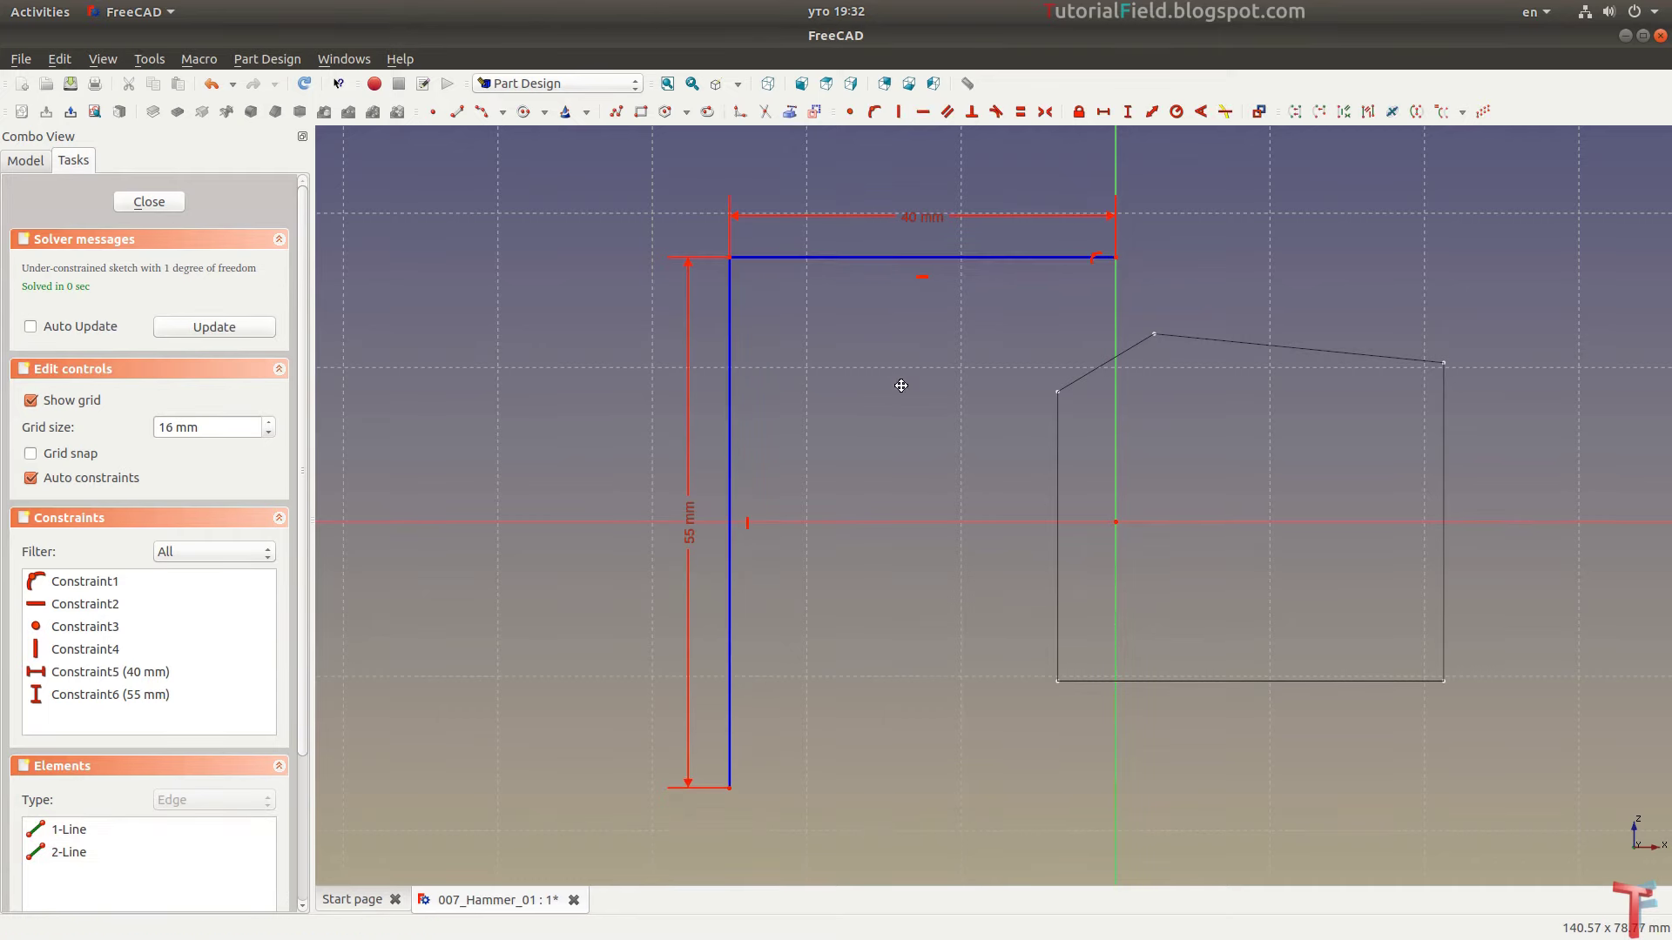
scroll(802, 435, down, 2)
mouse_move(801, 435)
middle_down()
mouse_move(802, 416)
mouse_move(800, 444)
middle_up()
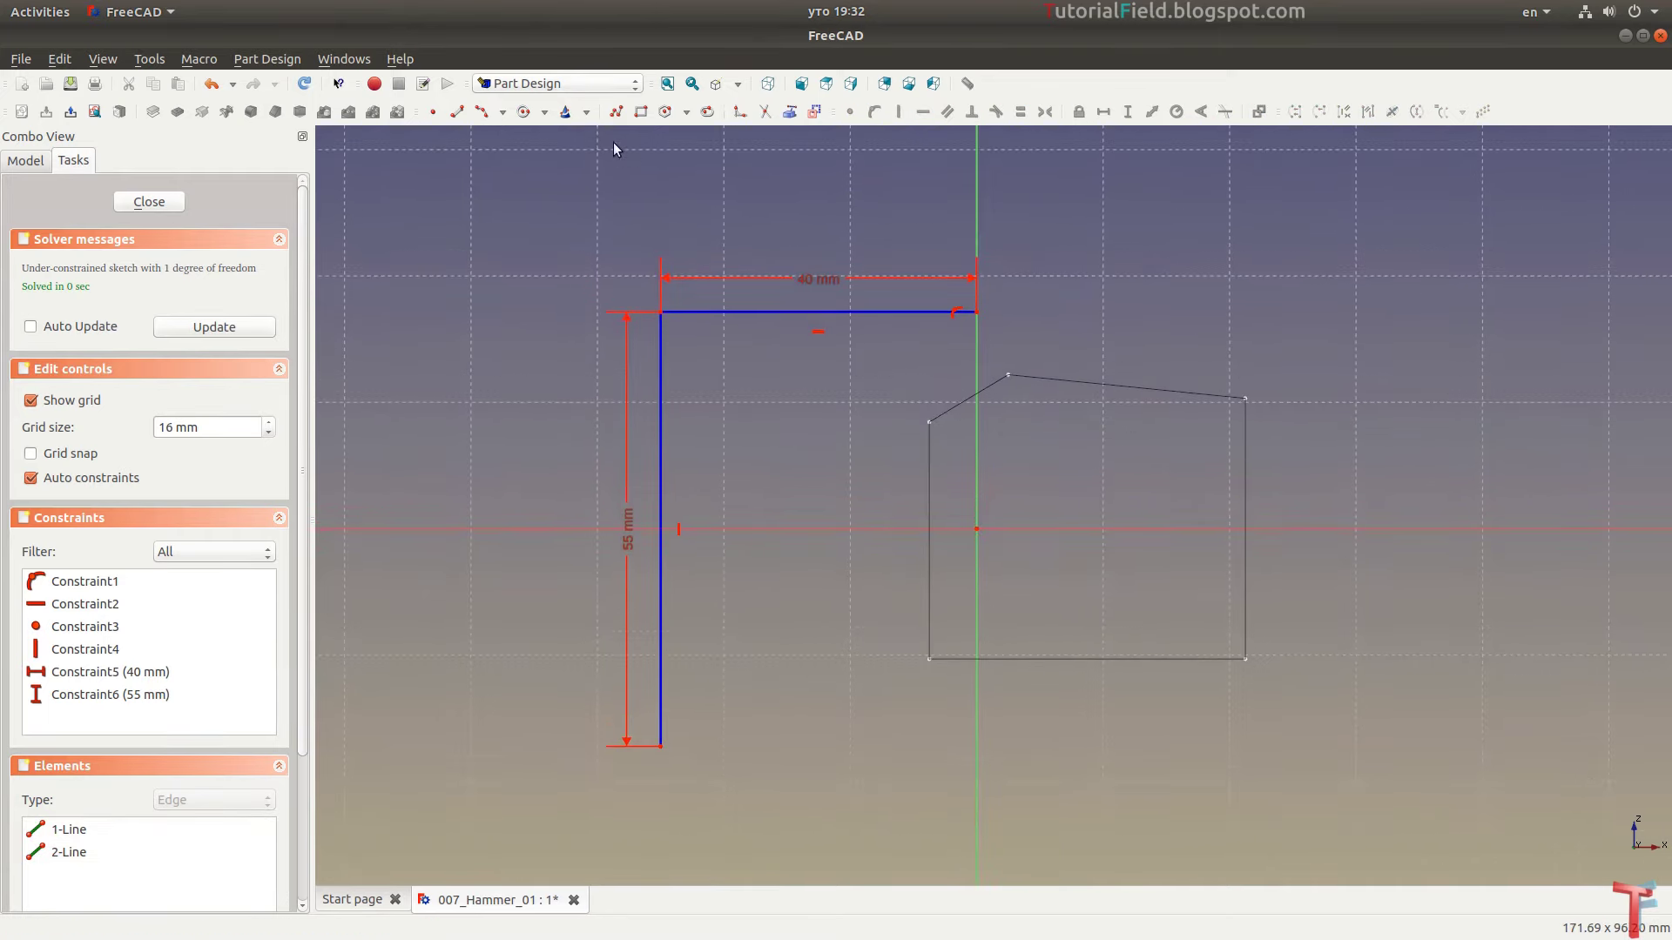
Draw a short diagonal line from the L's bottom corner and fix it at 5 mm long
click(463, 115)
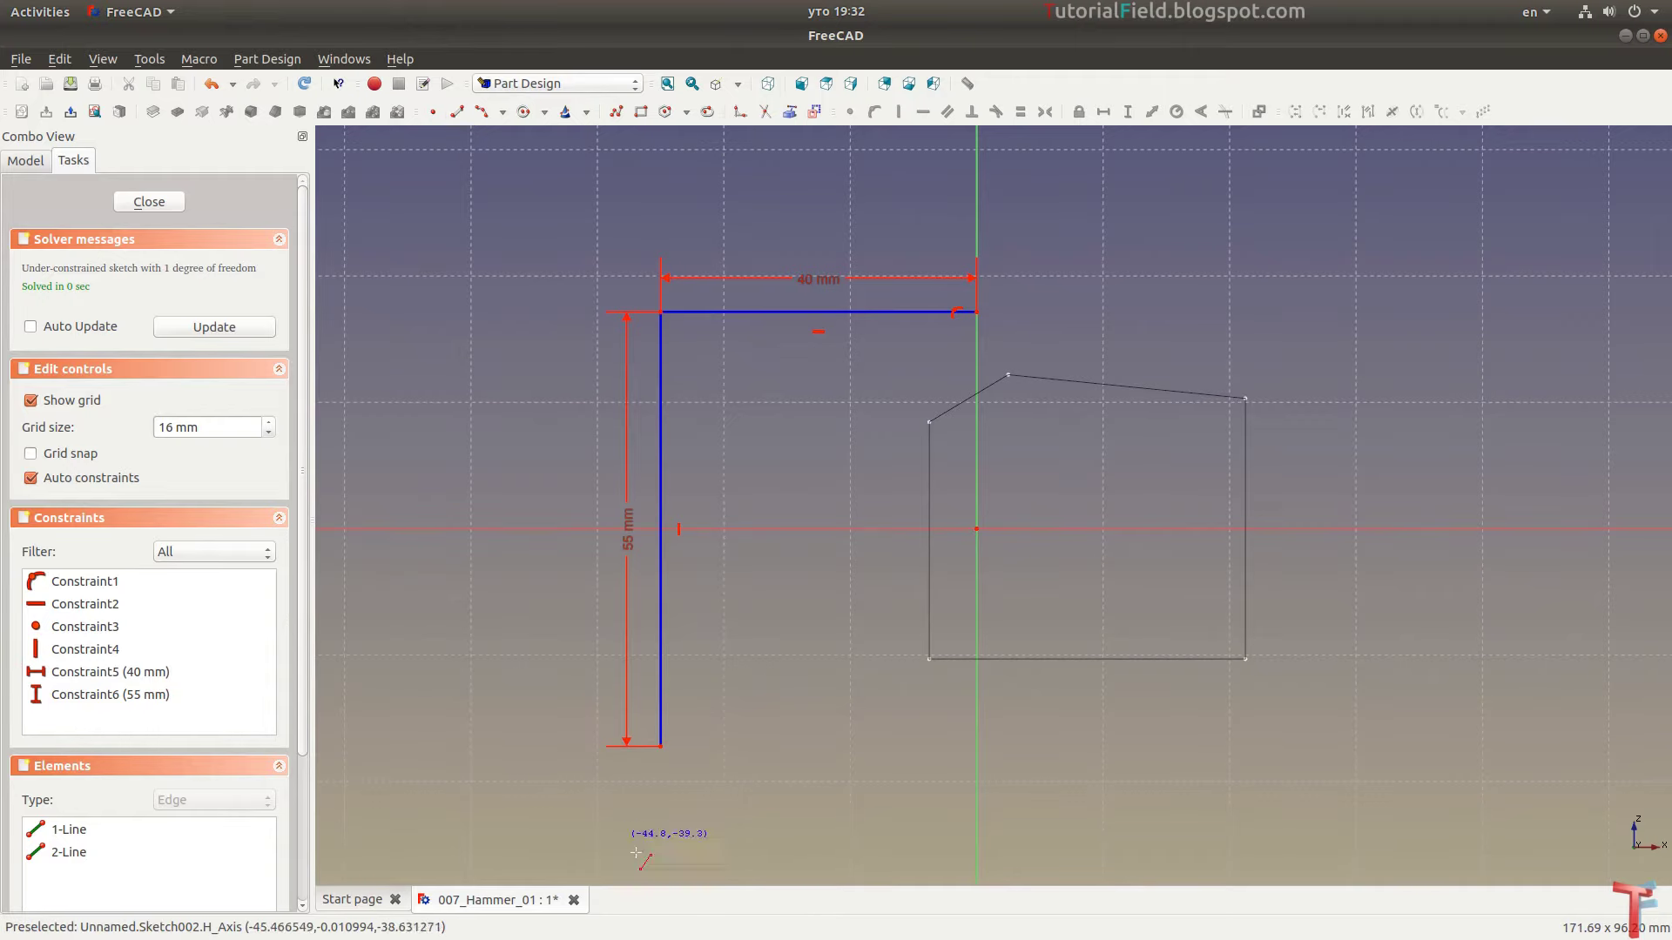
click(661, 746)
click(721, 688)
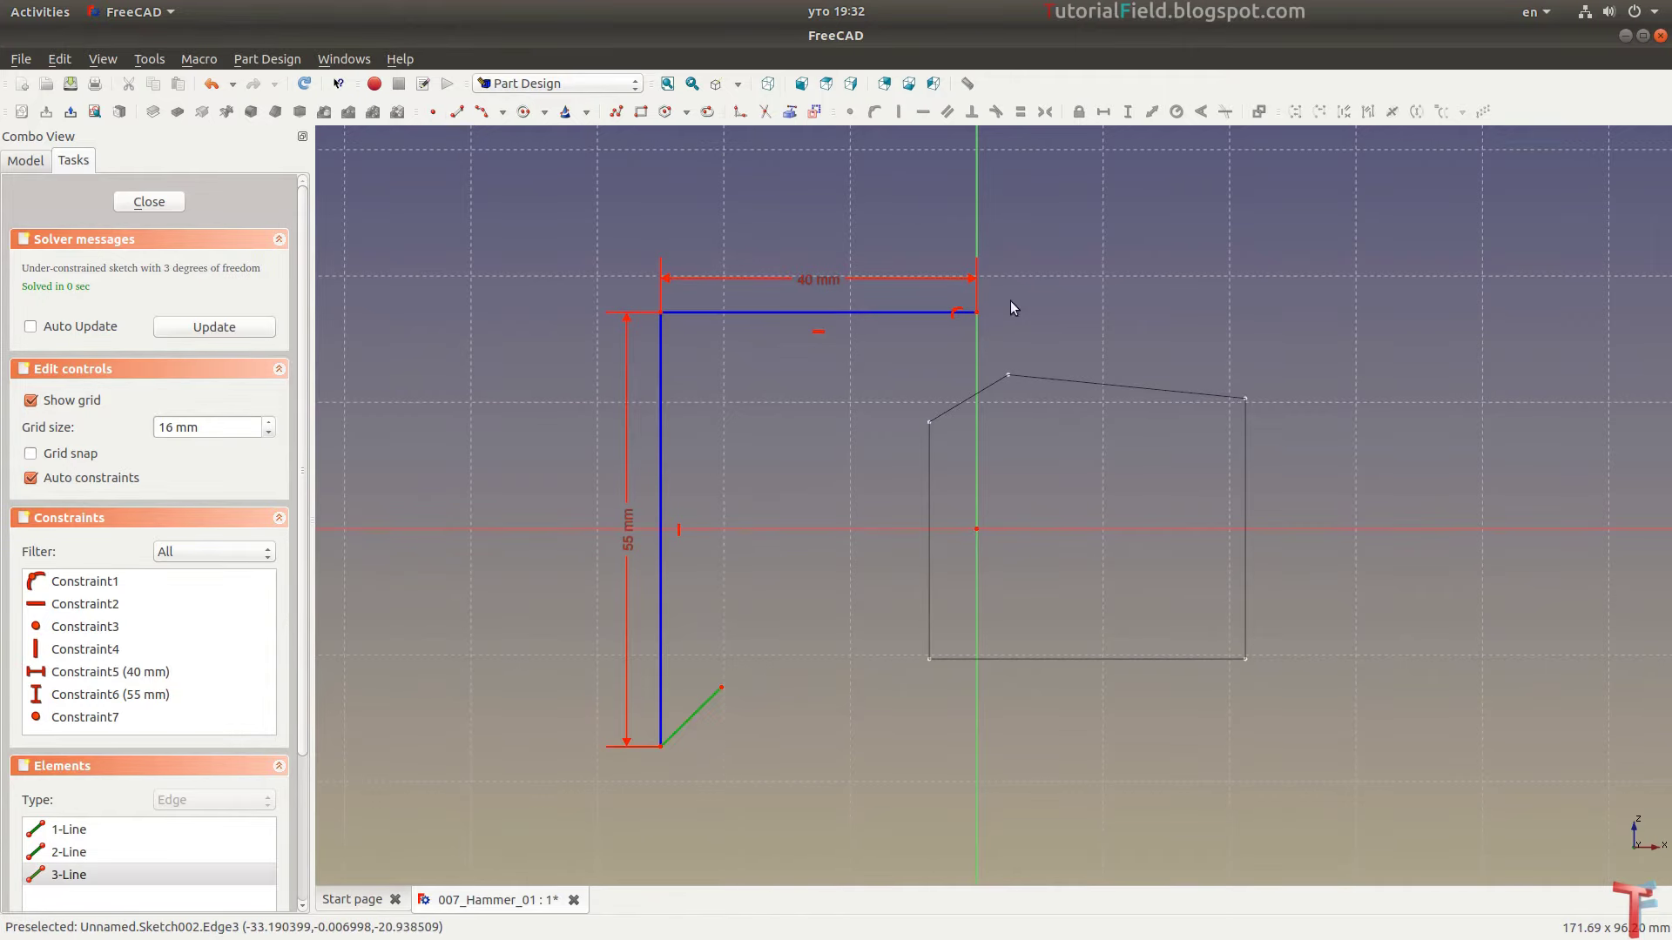
click(1151, 111)
text(5)
key(Return)
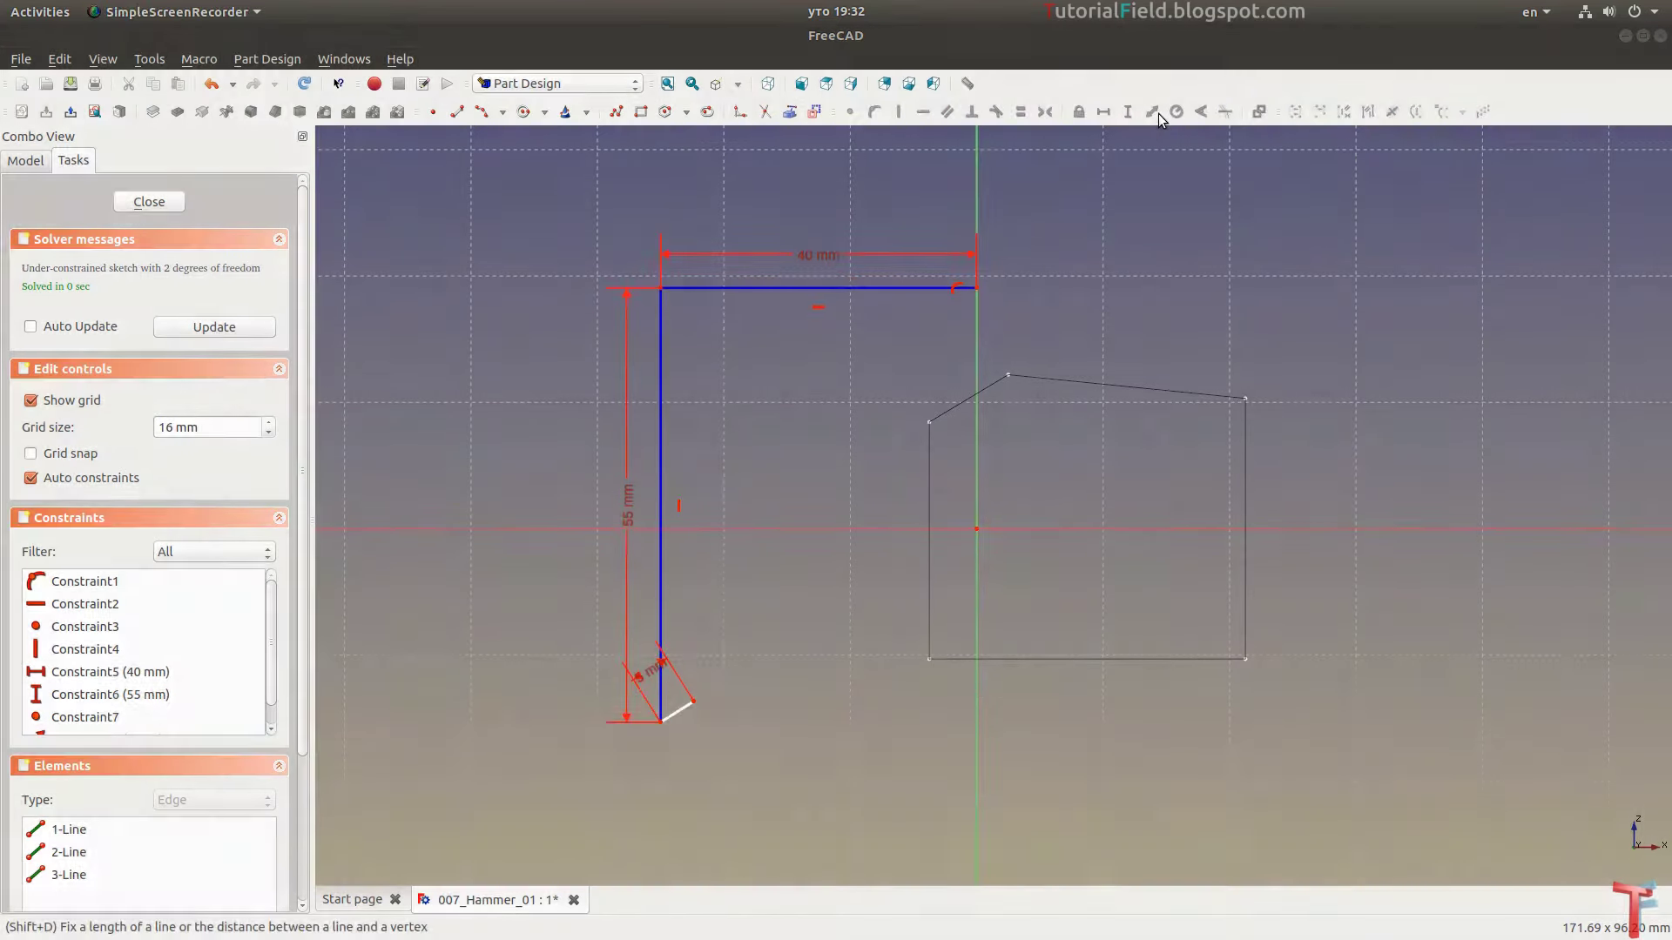
Set a 45° angle between the diagonal line and the vertical construction line
scroll(727, 538, up, 3)
scroll(734, 662, up, 1)
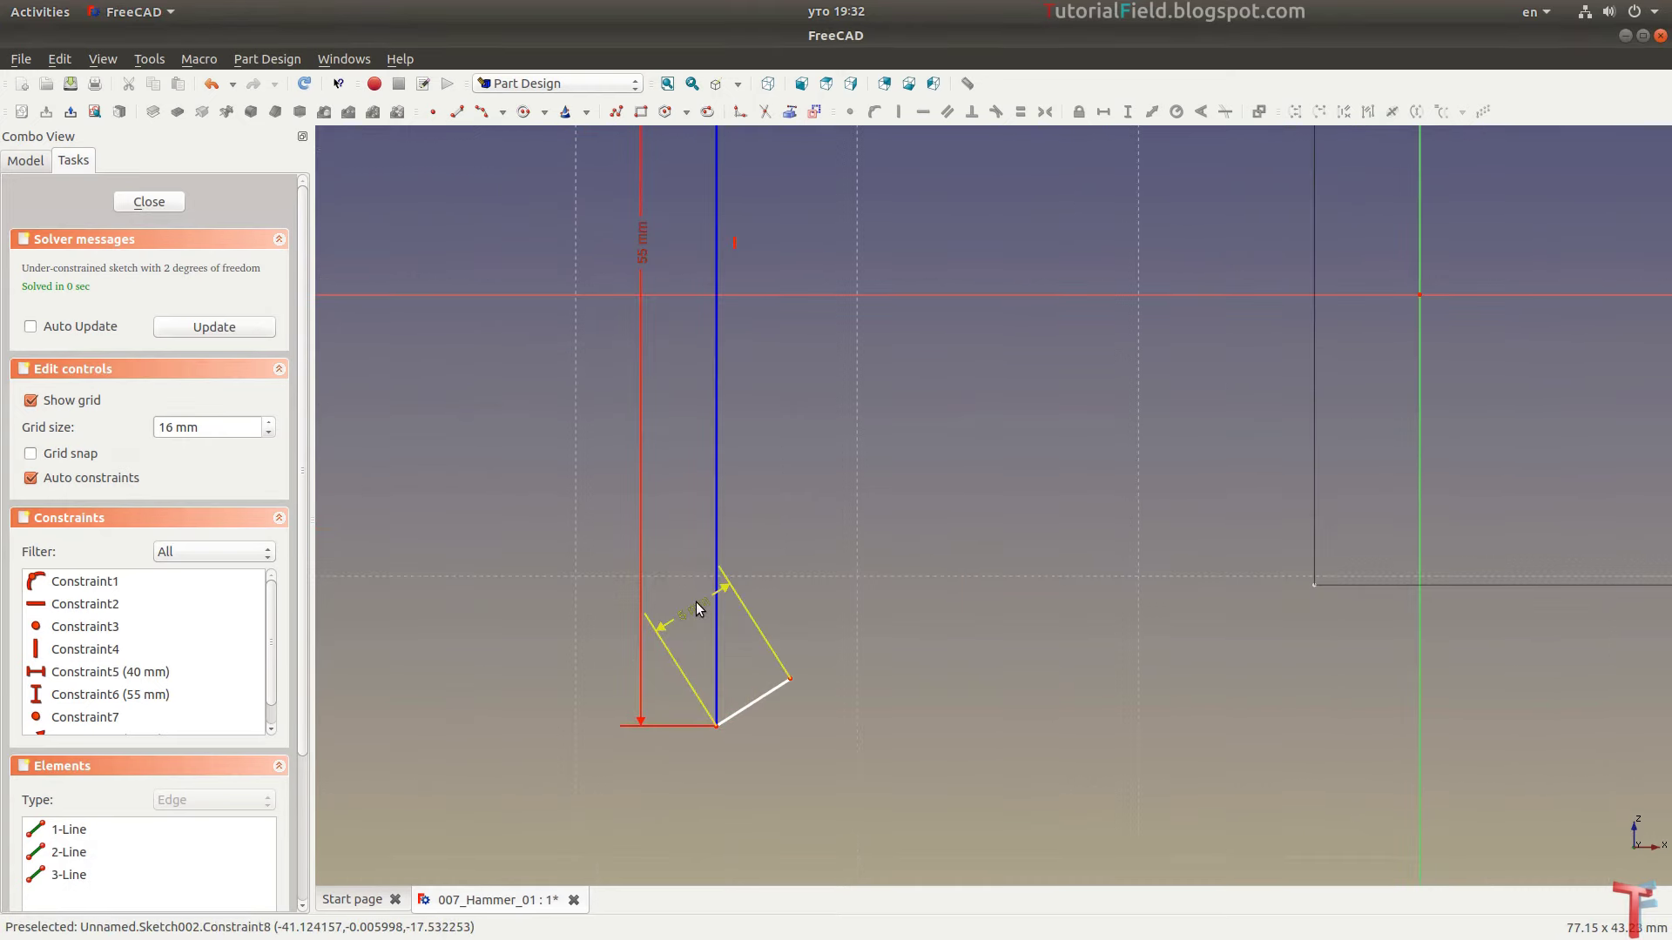
click(773, 699)
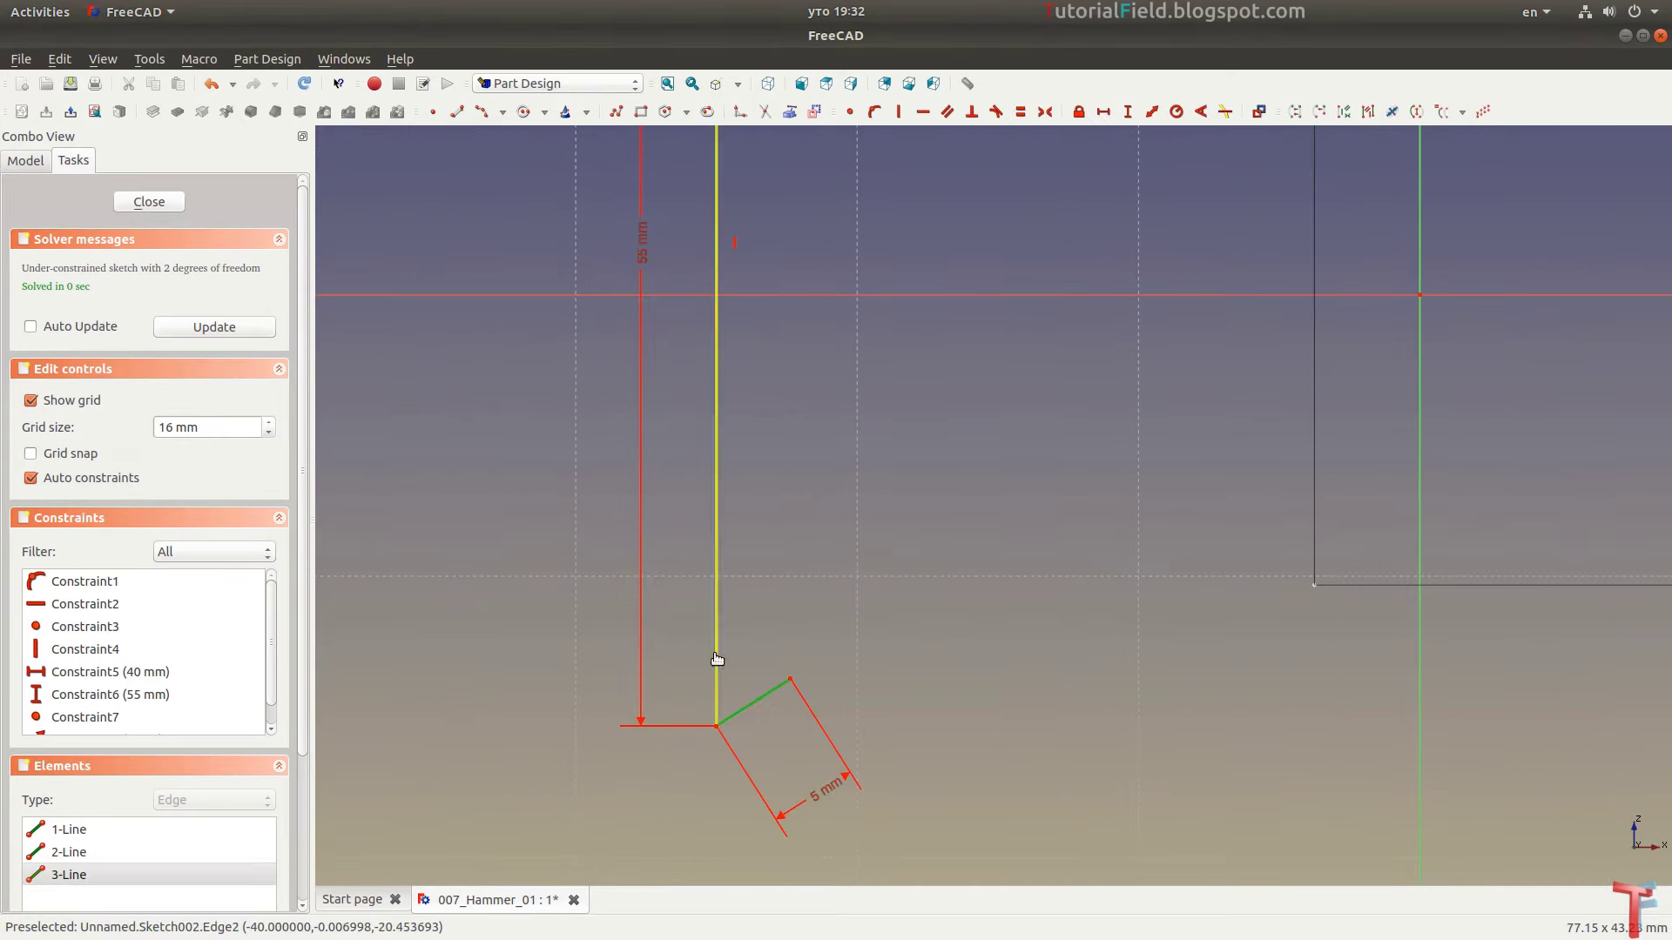
click(717, 656)
click(1202, 112)
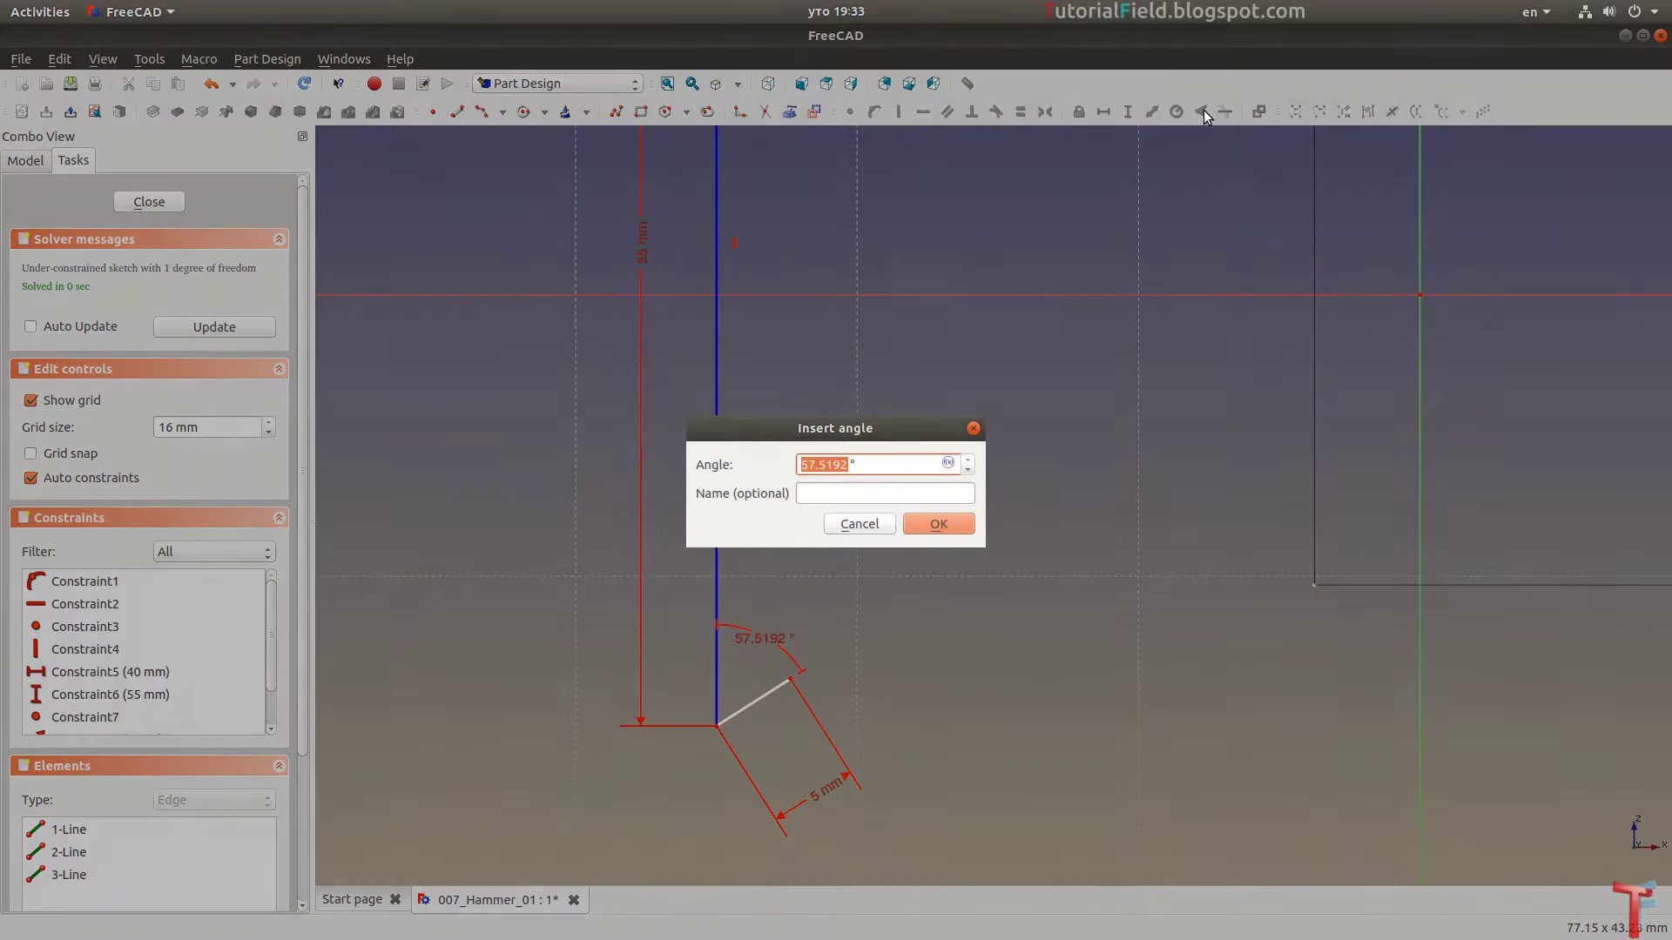
key(Return)
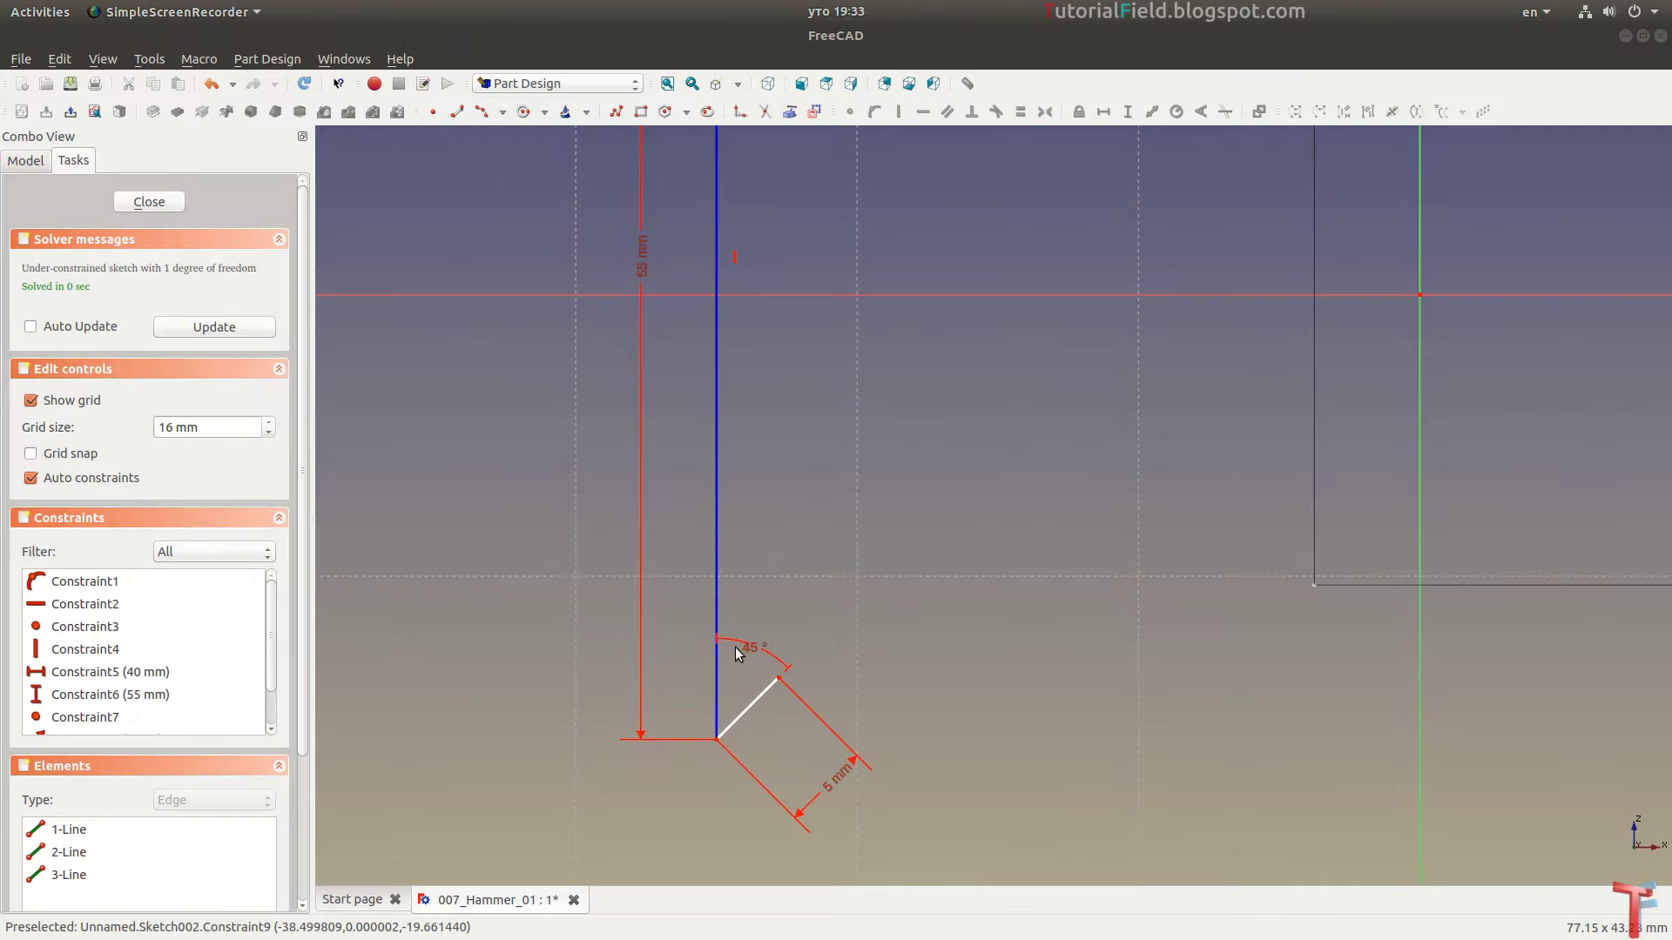
drag(748, 651, 754, 616)
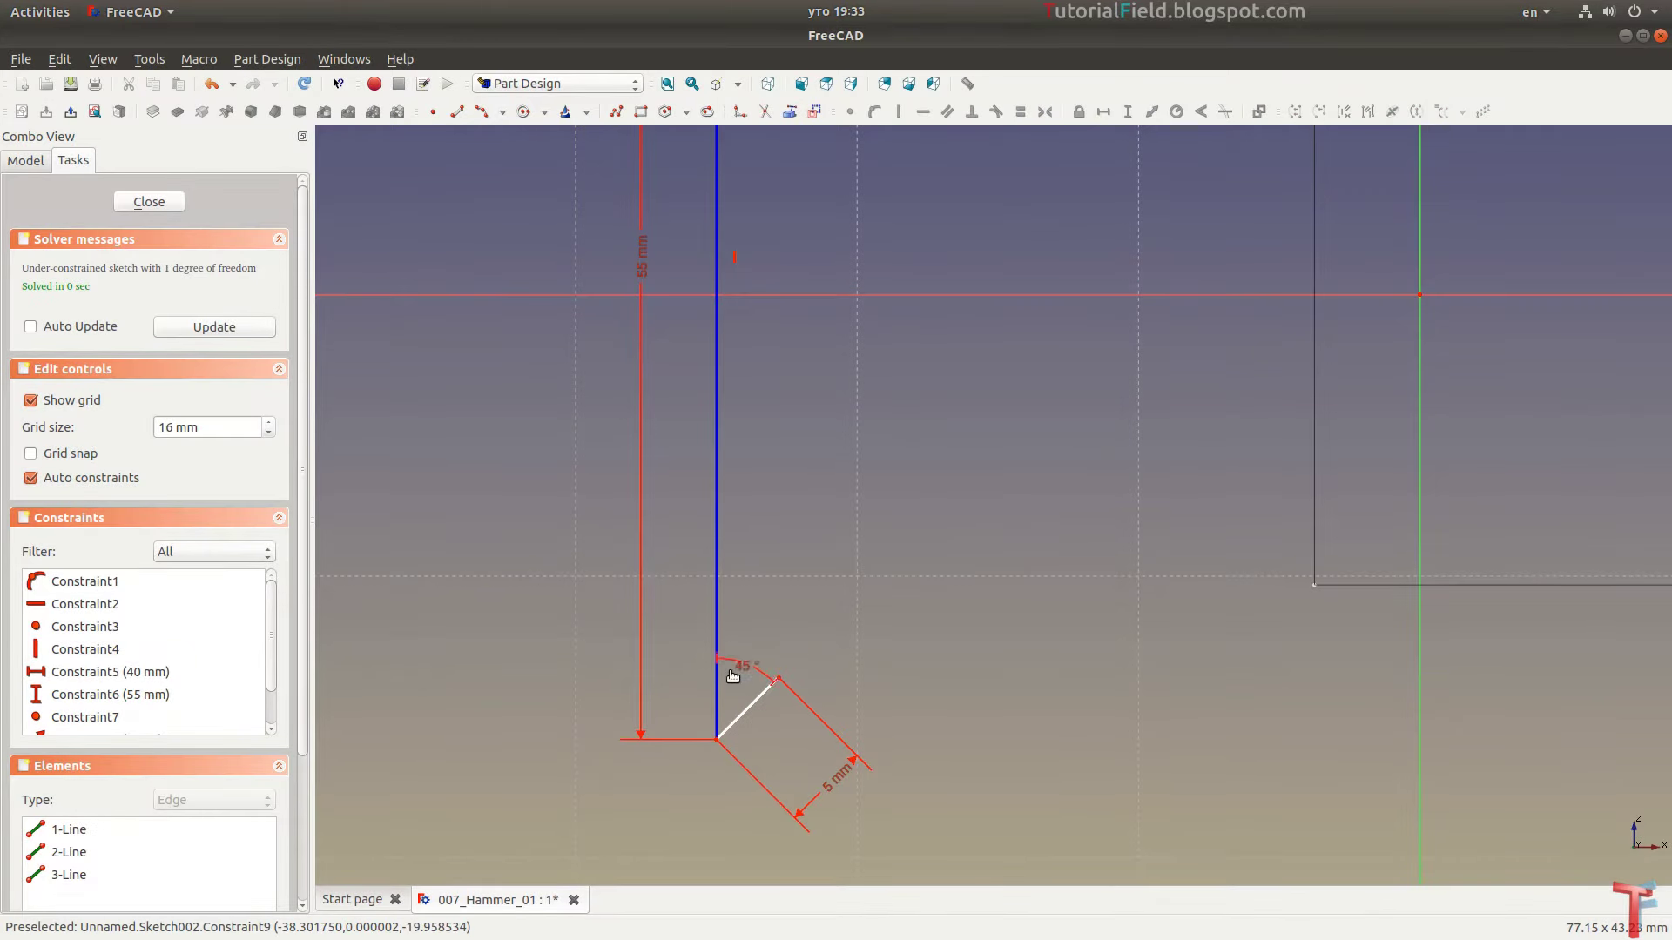
scroll(798, 553, down, 2)
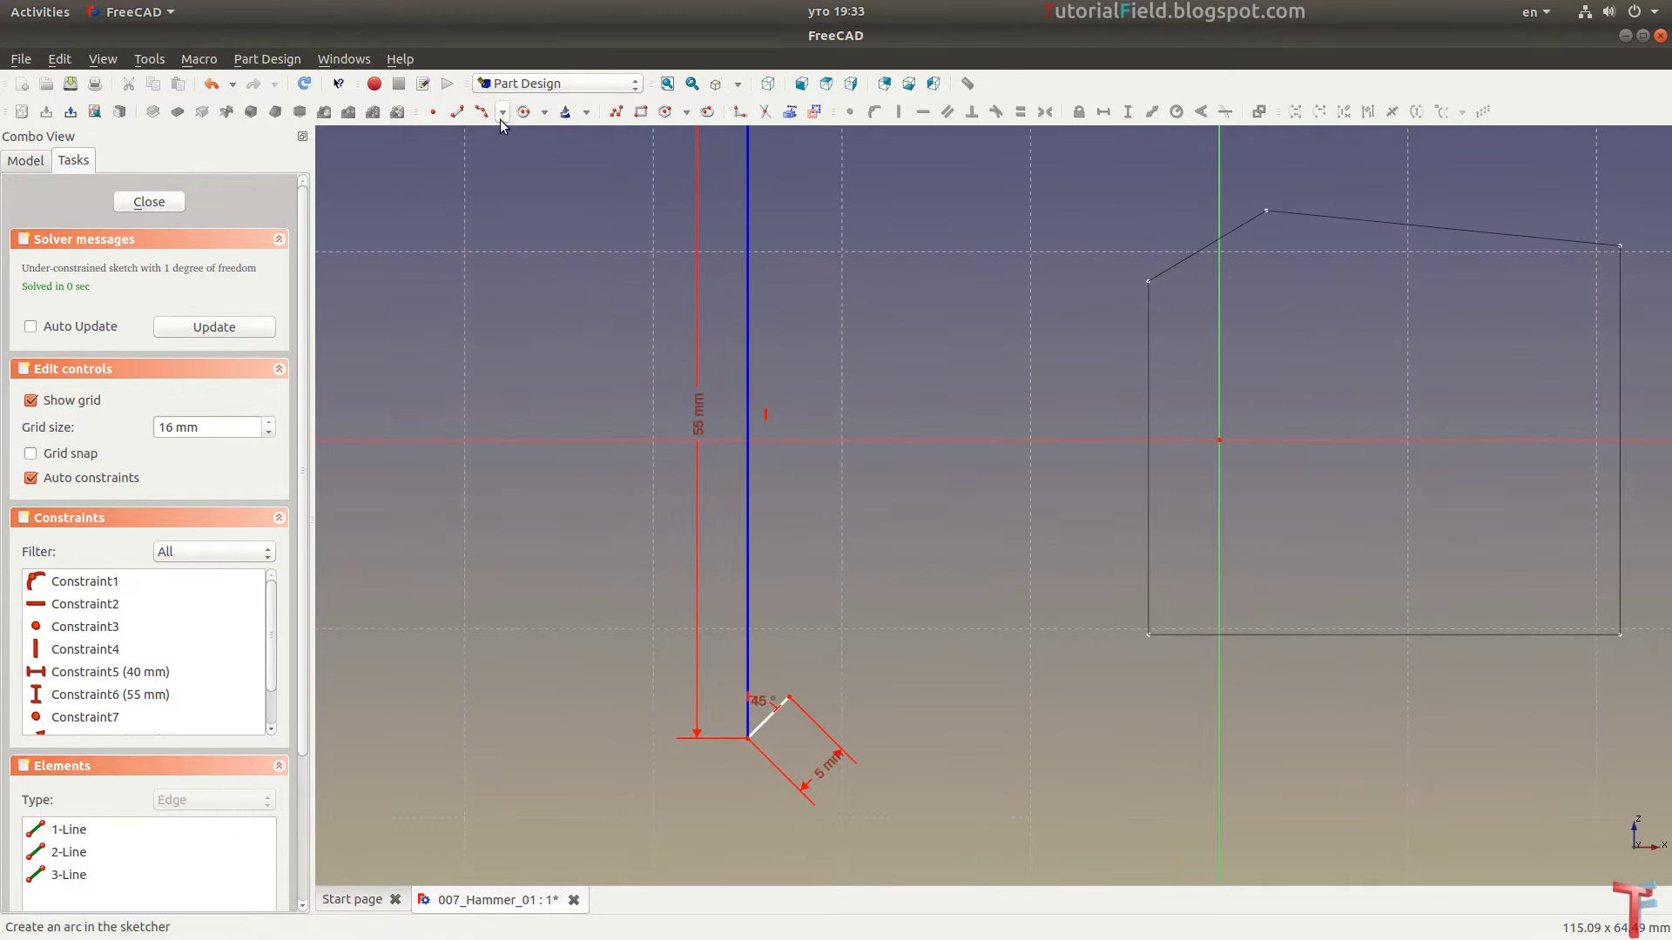
Draw the outer claw arc from the bottom corner and the inner arc from the 5 mm line's end
click(523, 111)
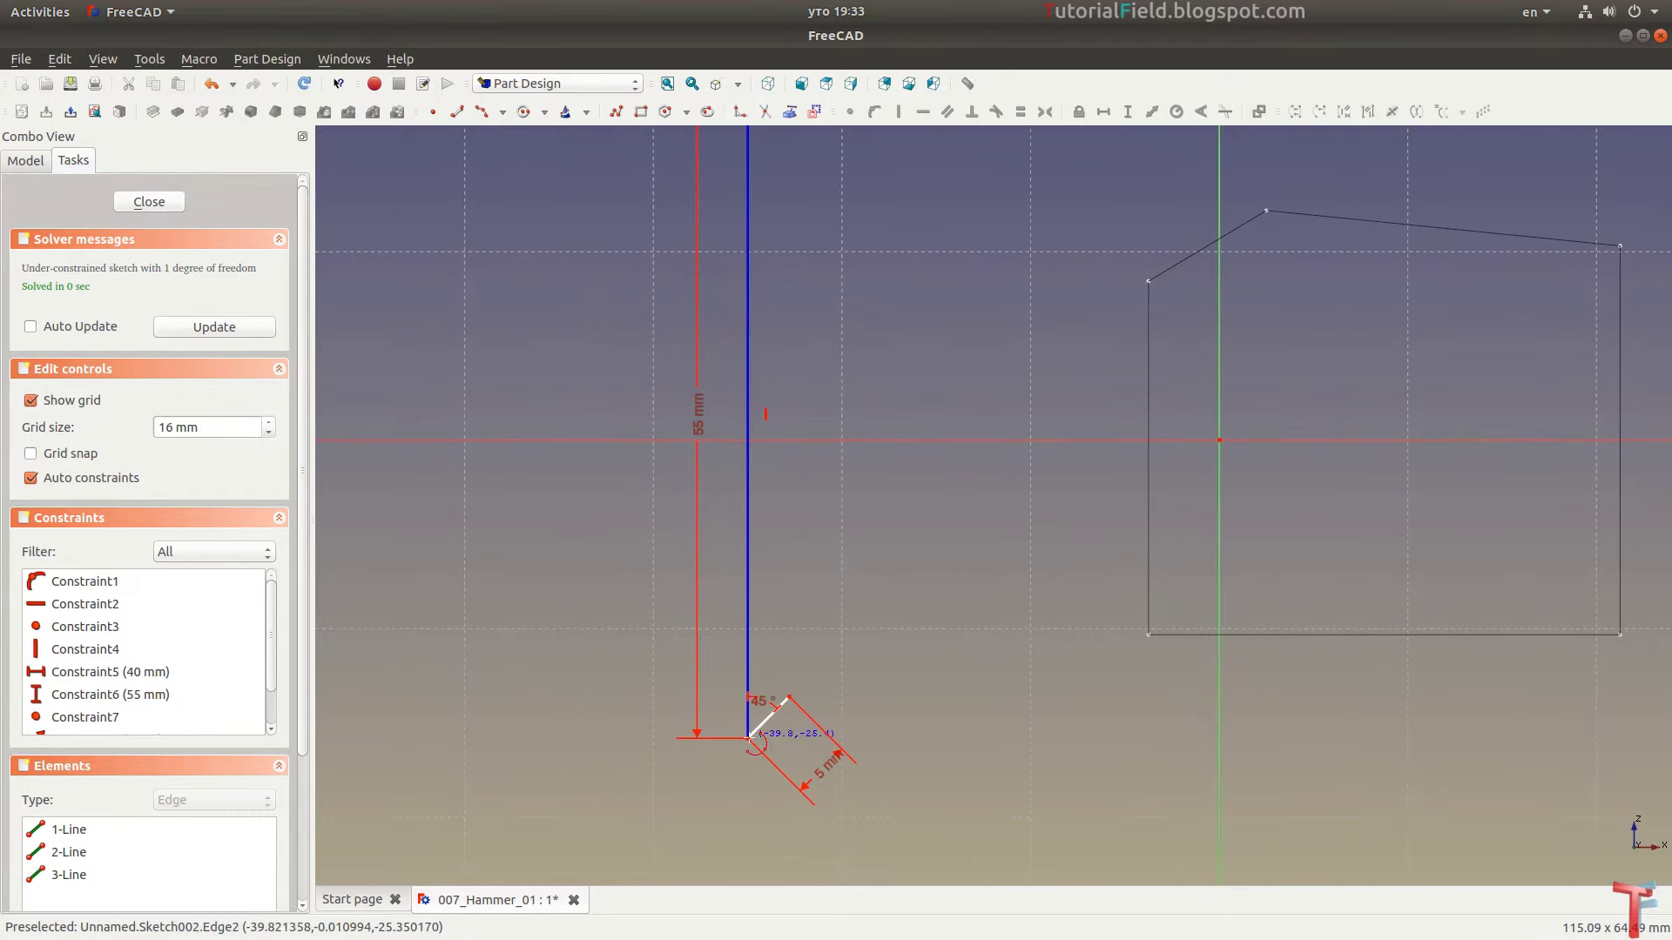
click(748, 738)
click(1049, 204)
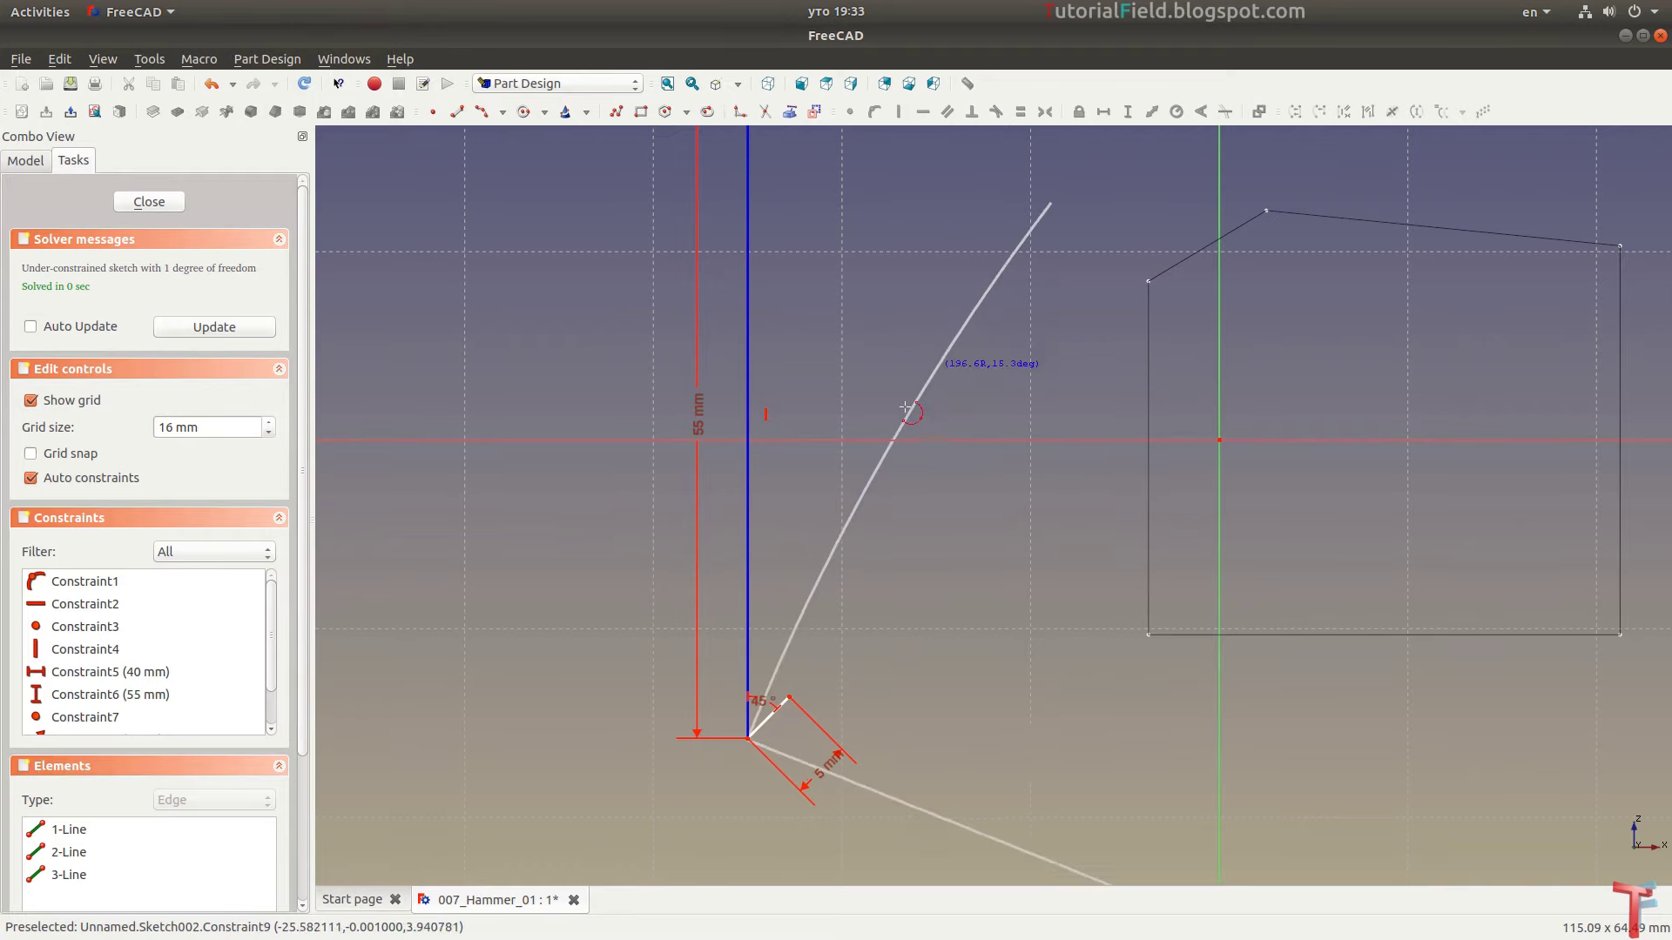
click(840, 439)
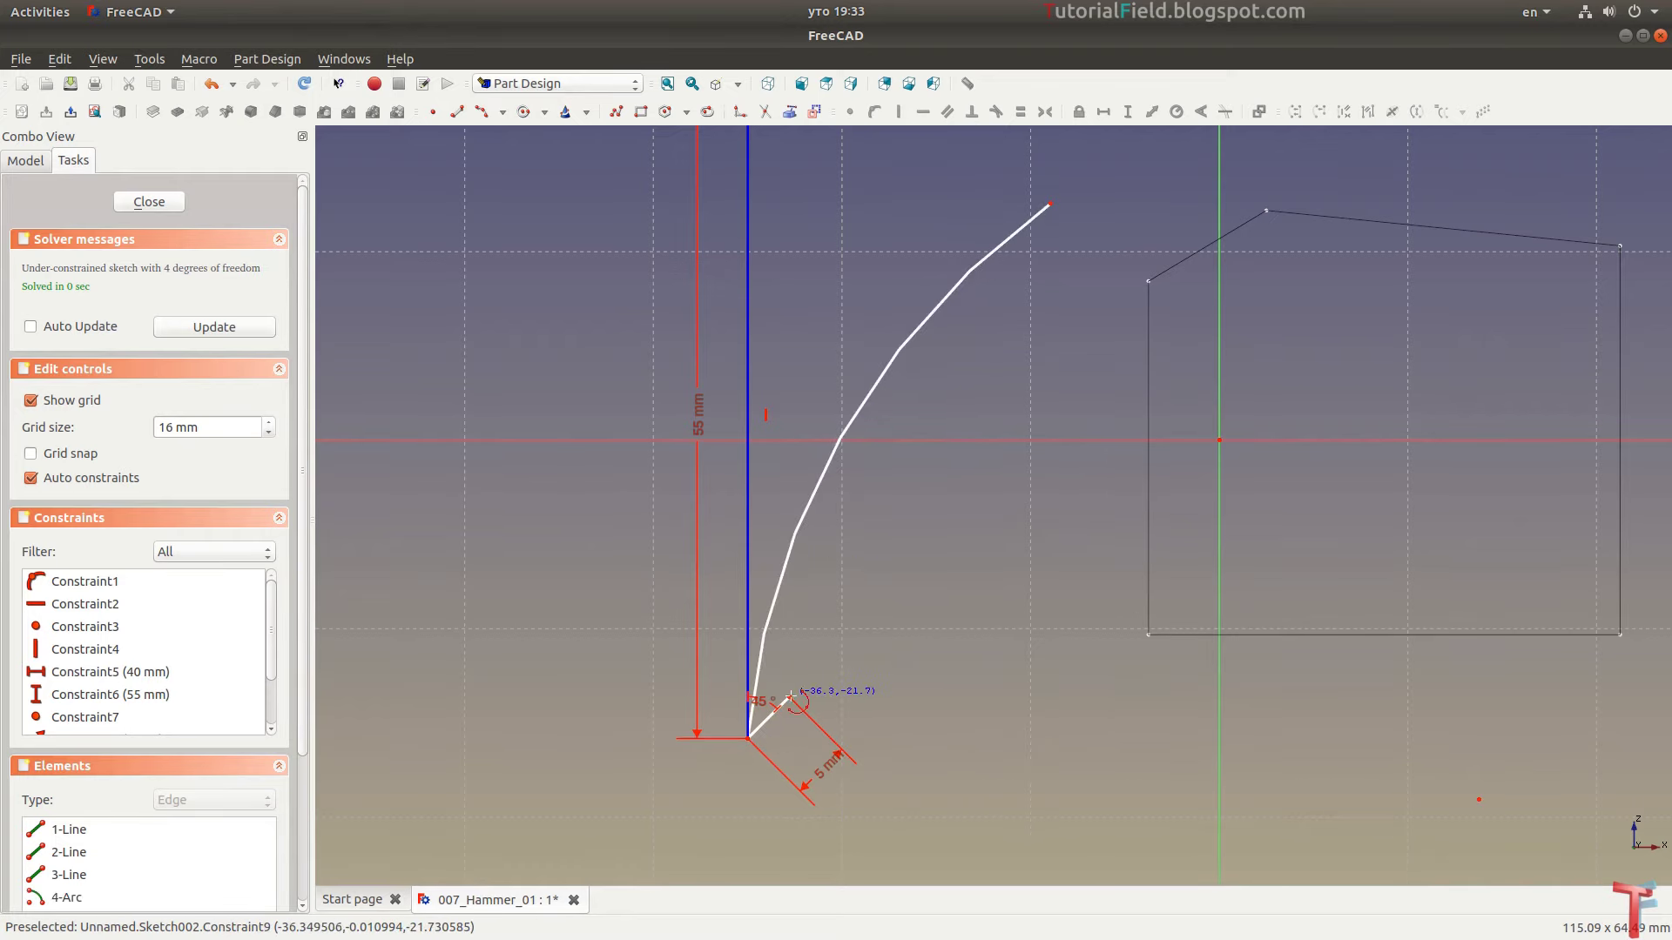
click(789, 698)
click(1095, 317)
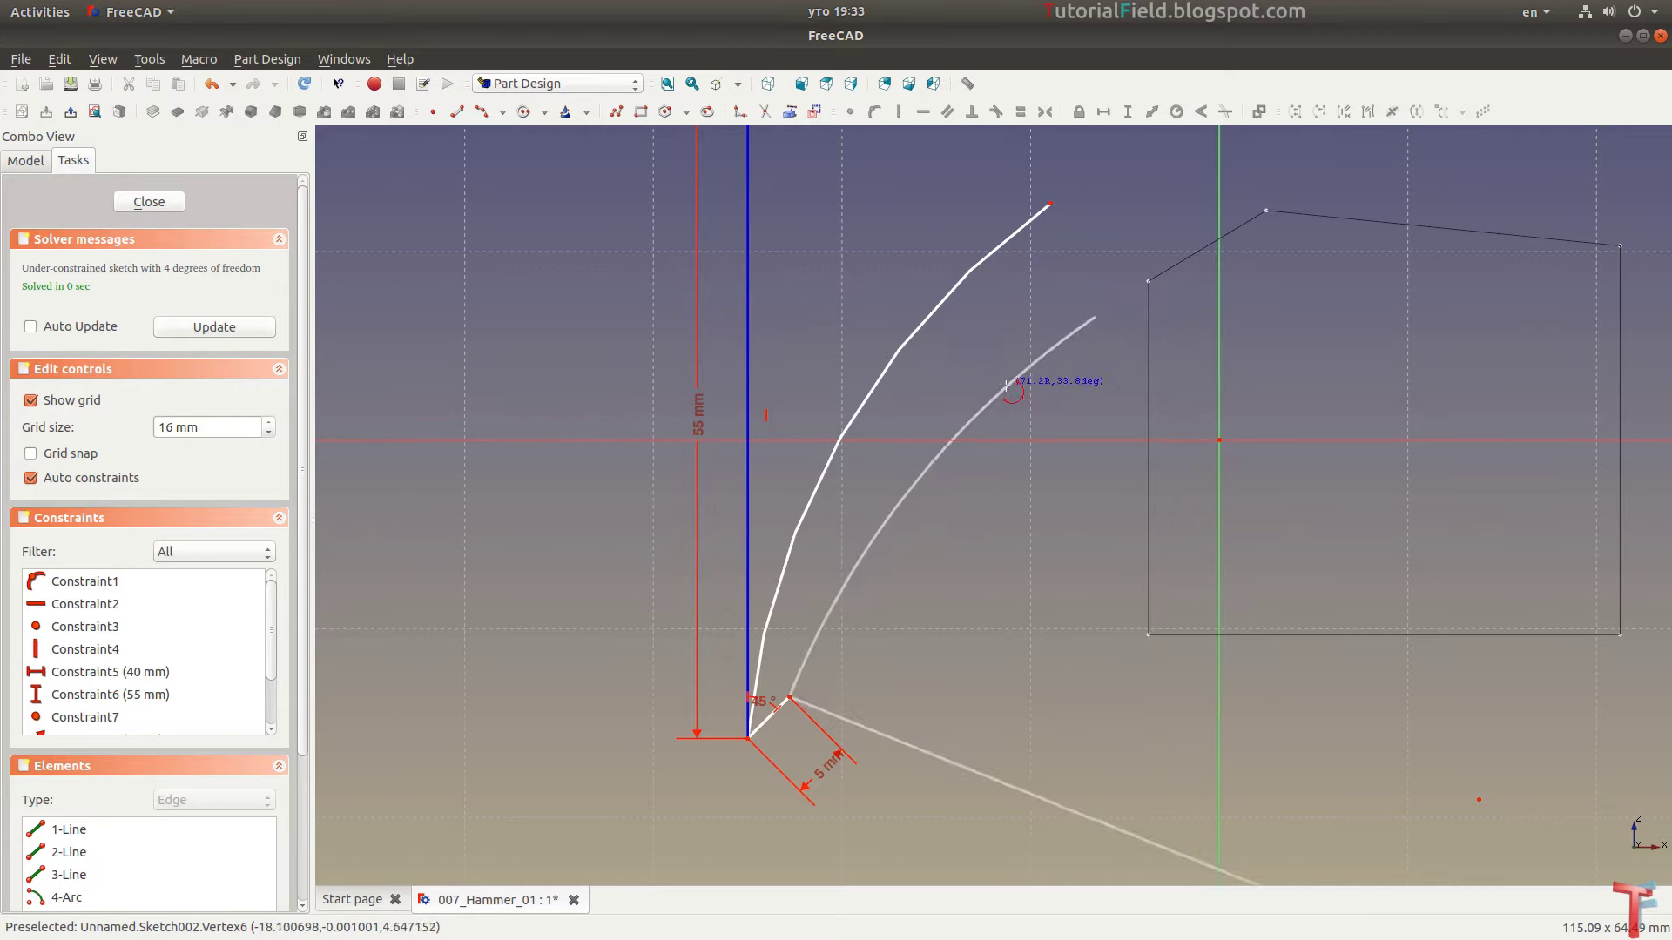
click(967, 425)
right_click(942, 401)
middle_drag(965, 313, 787, 489)
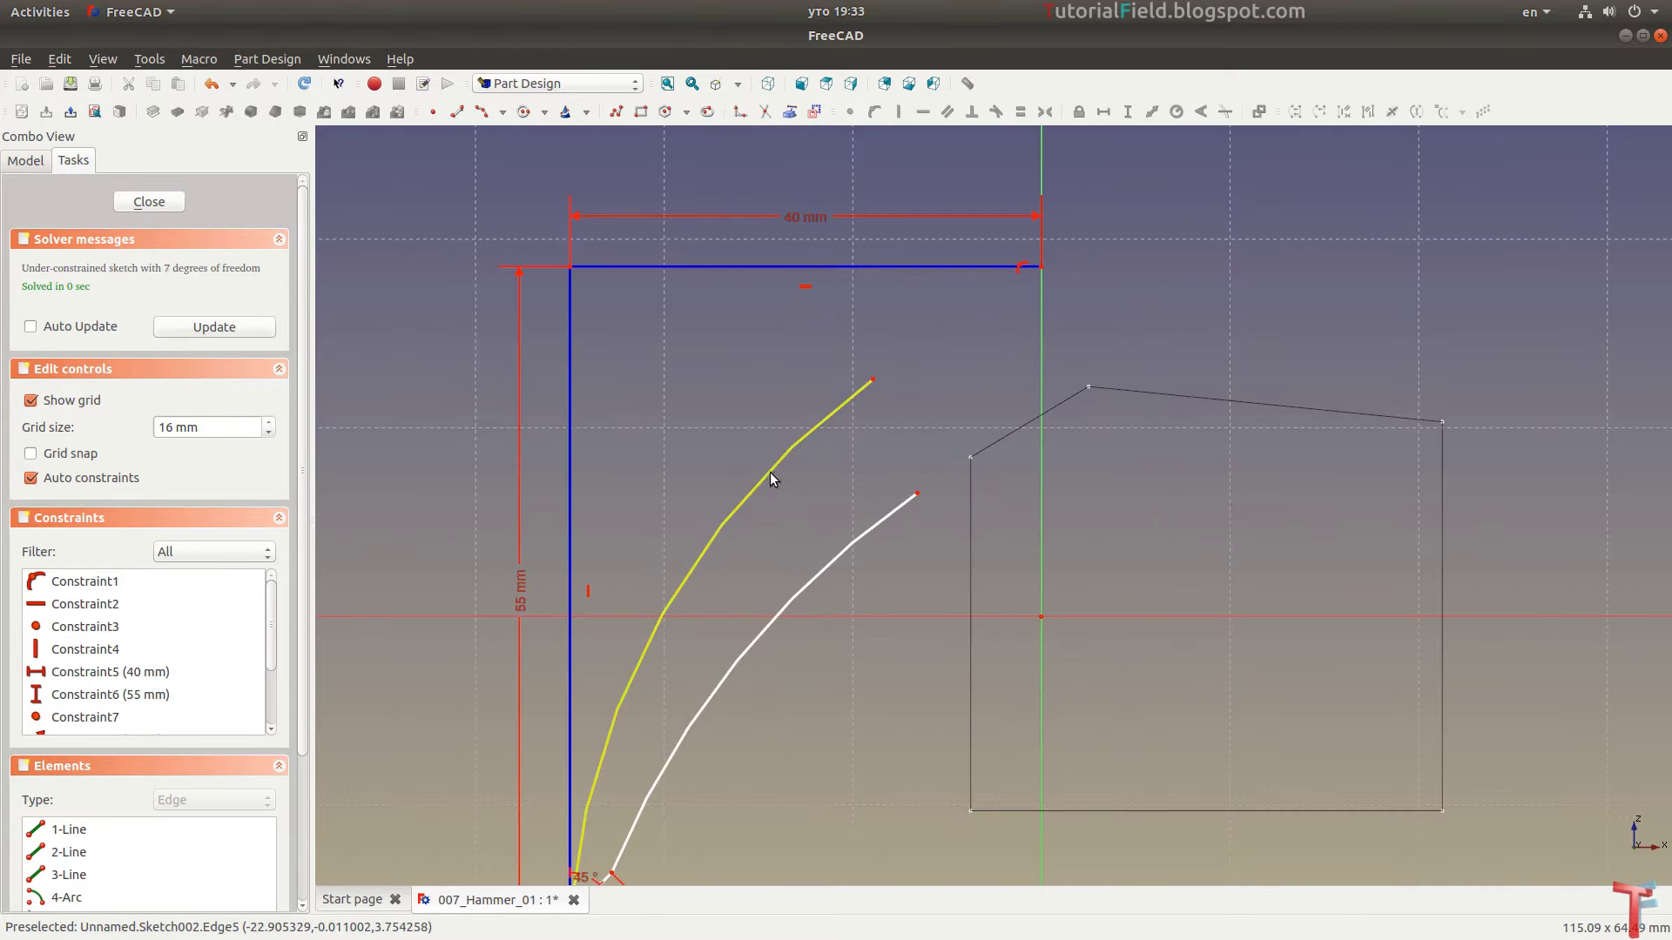
Give the outer claw arc a 65 mm radius and the inner arc 60 mm
click(771, 478)
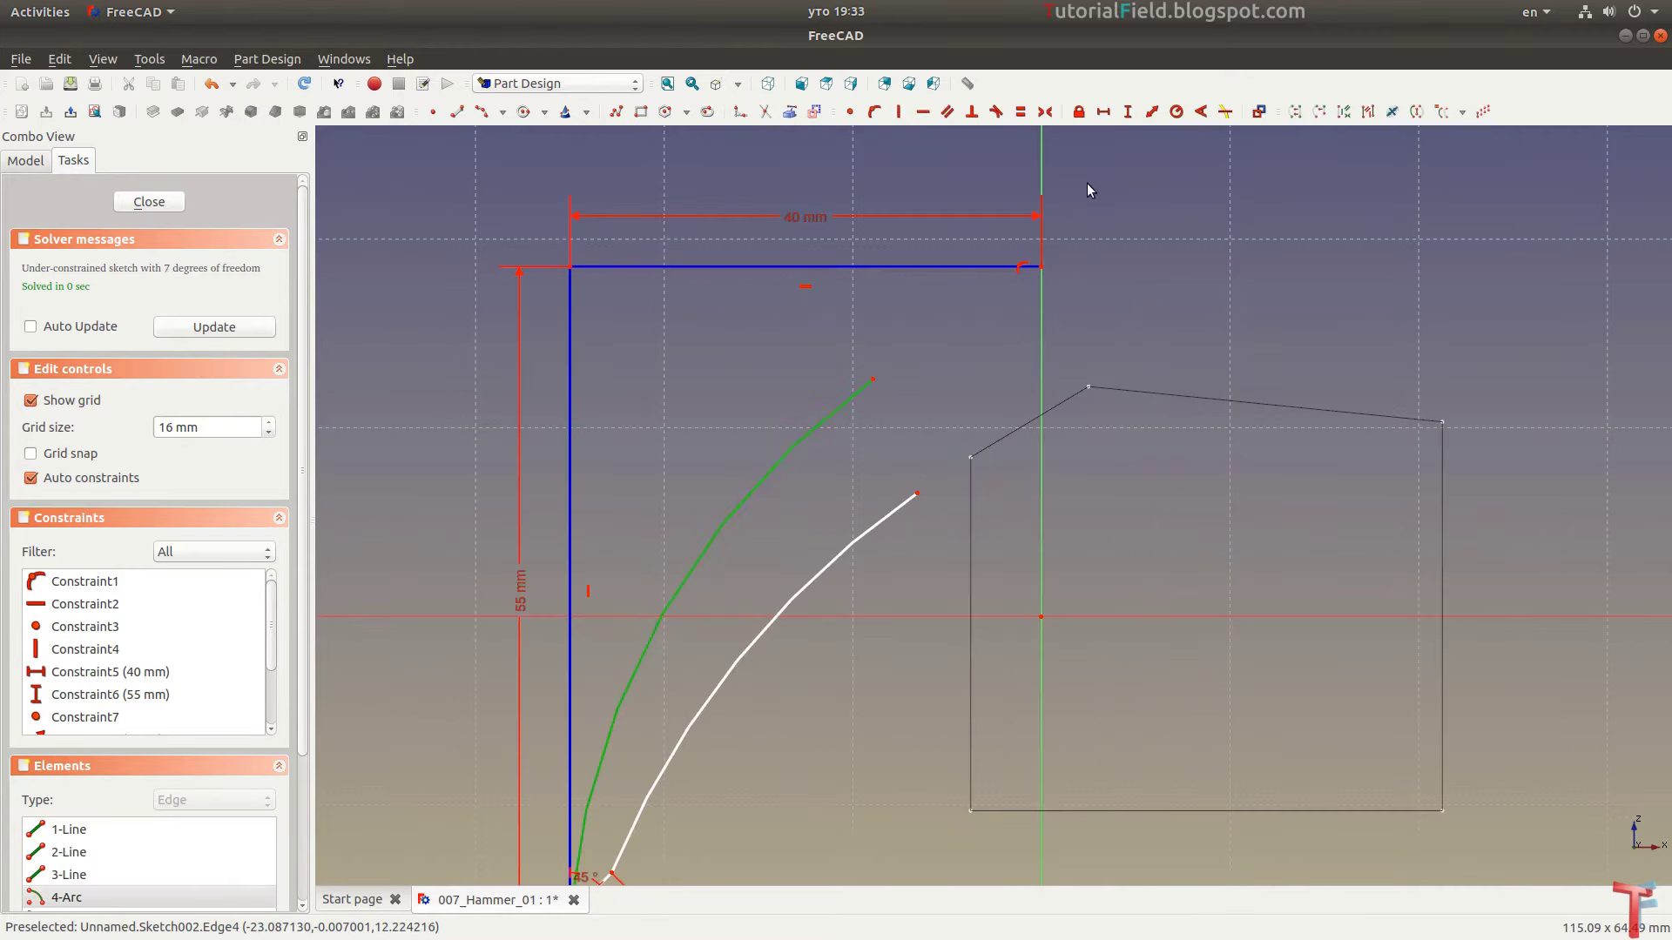
click(1176, 112)
text(65)
key(Return)
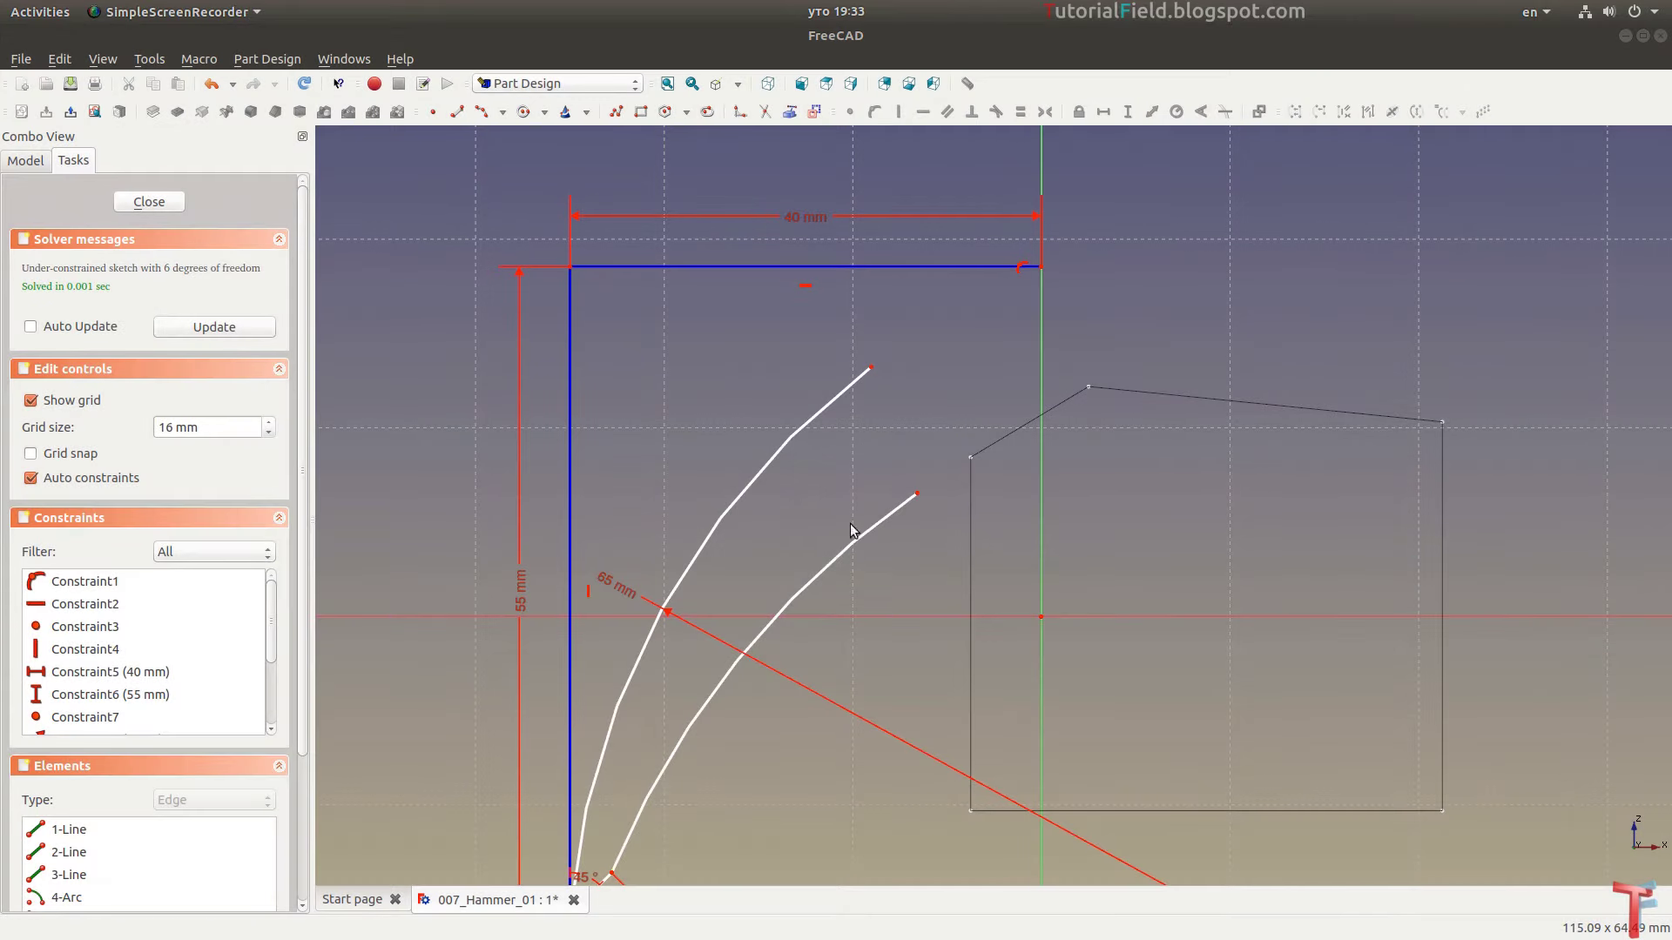
click(841, 556)
click(1176, 112)
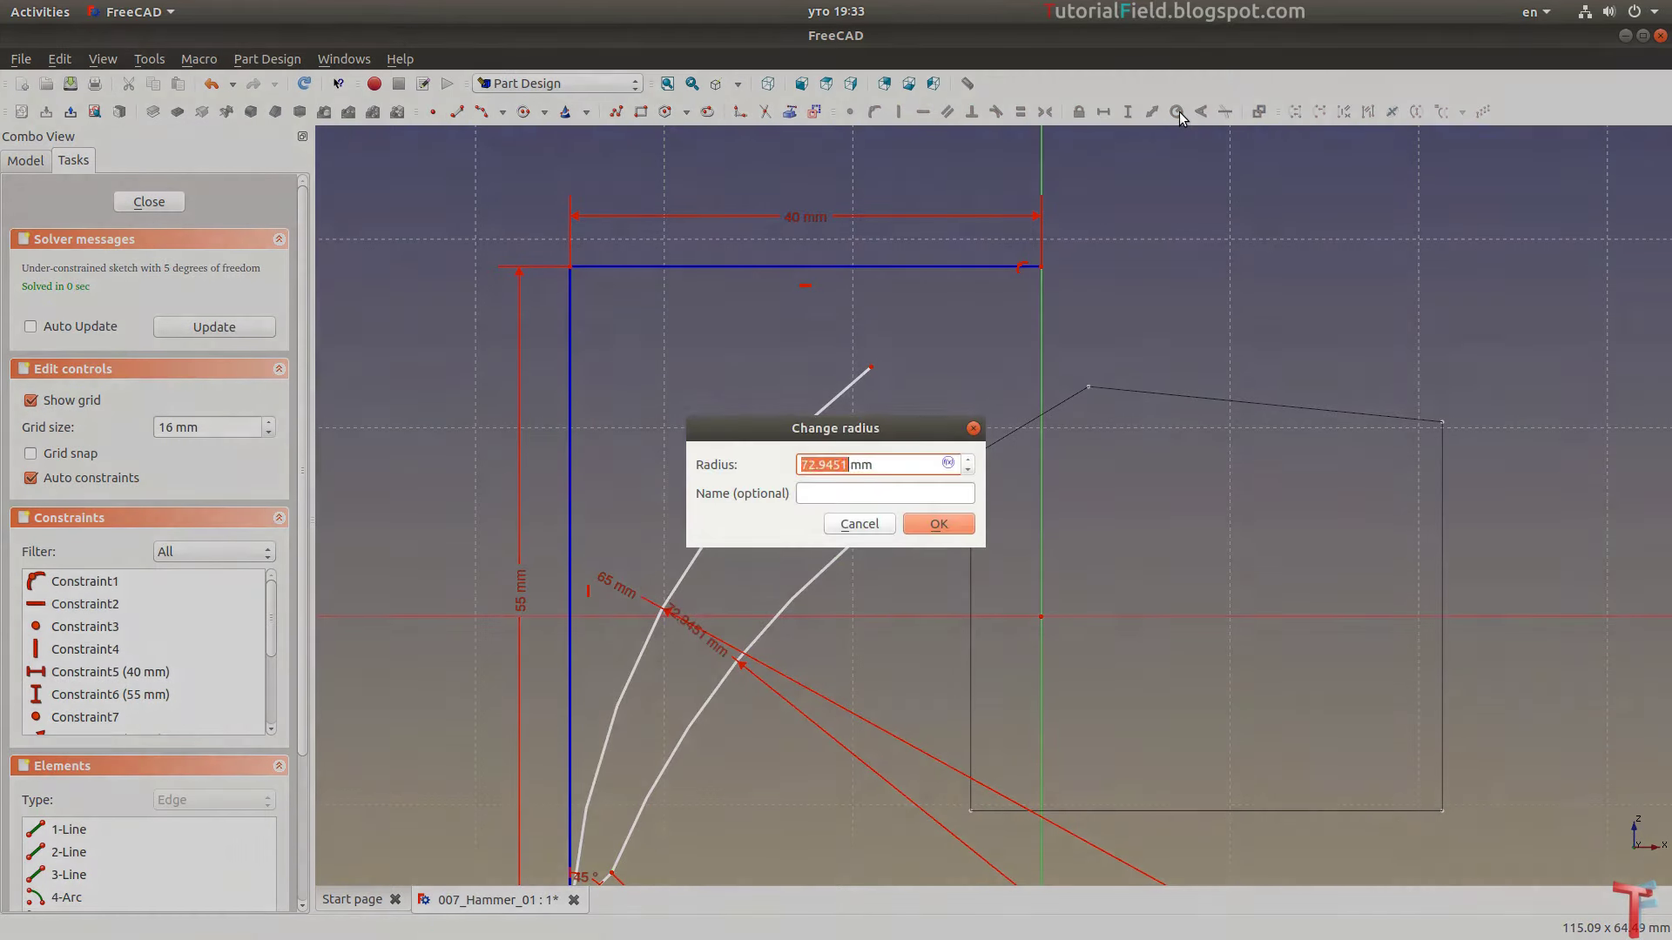
text(60)
key(Return)
Draw a third arc across the top from near the outer arc's end
mouse_move(886, 383)
middle_down()
mouse_move(753, 451)
mouse_move(894, 468)
mouse_move(806, 462)
middle_up()
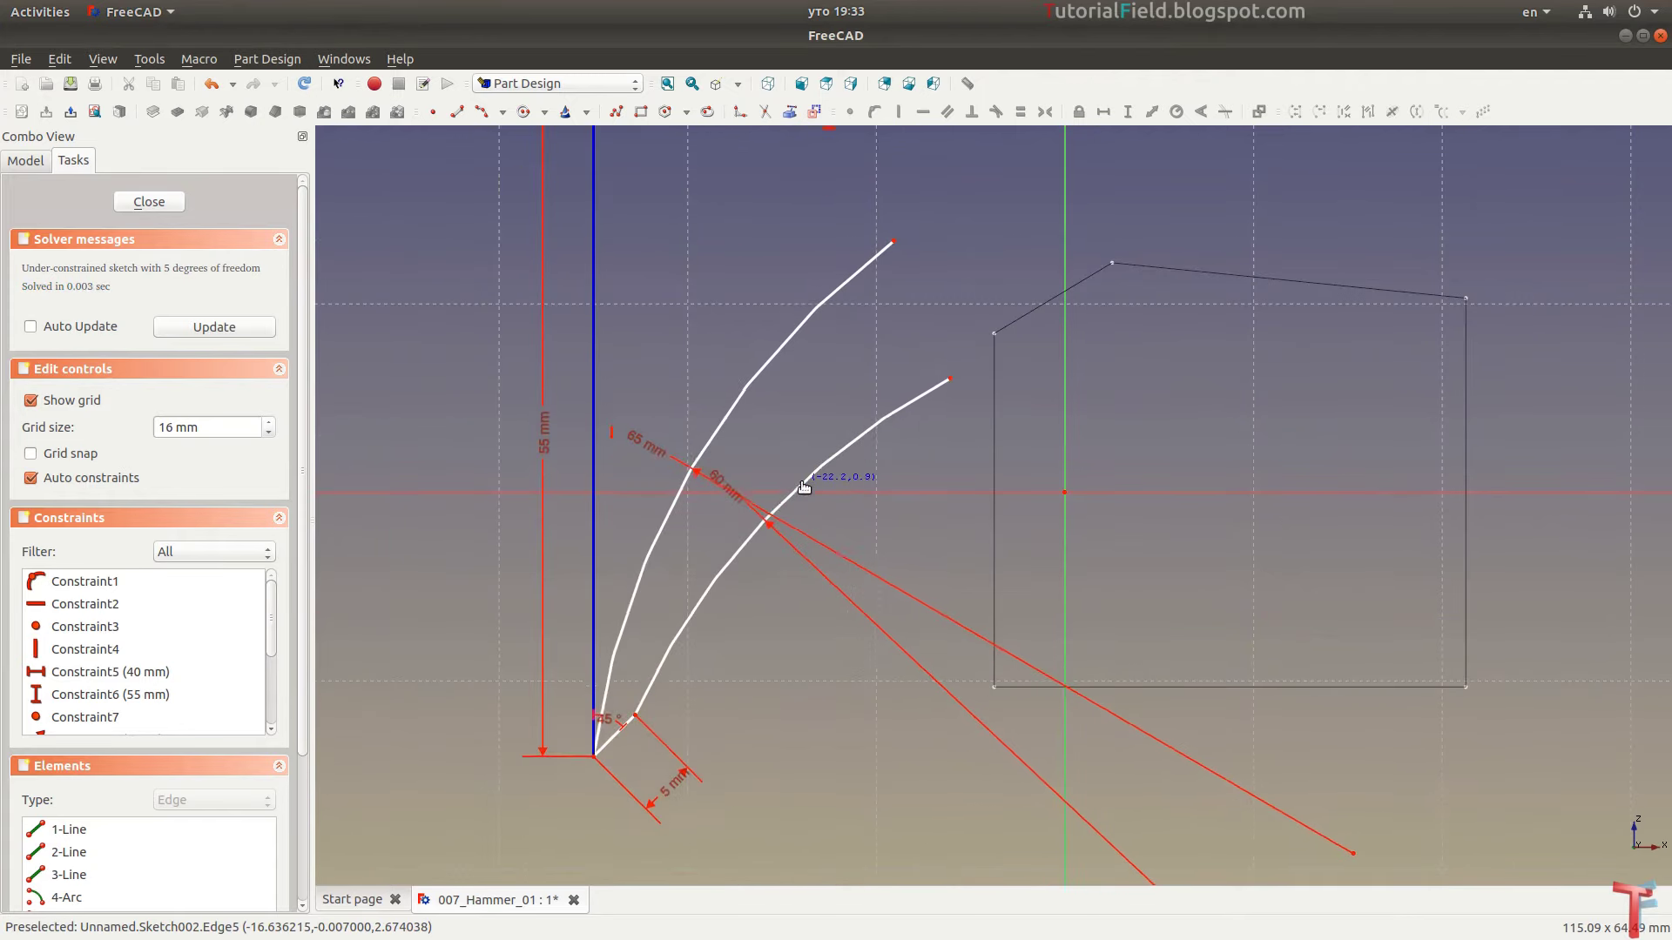
scroll(870, 364, up, 2)
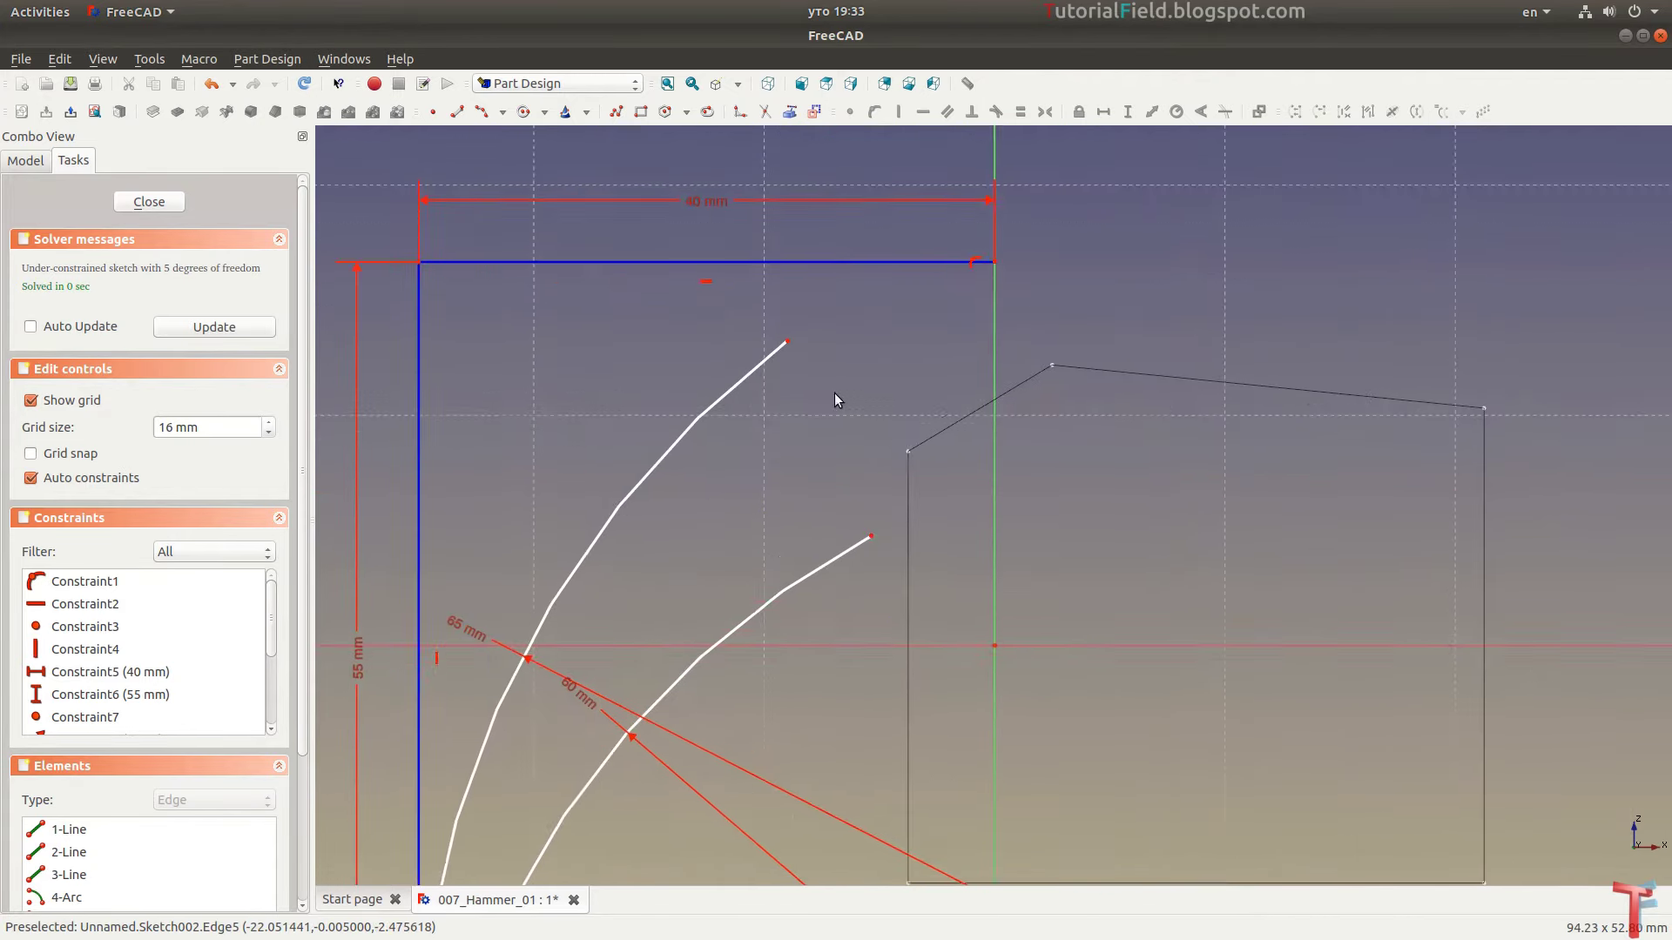
middle_drag(834, 393, 806, 431)
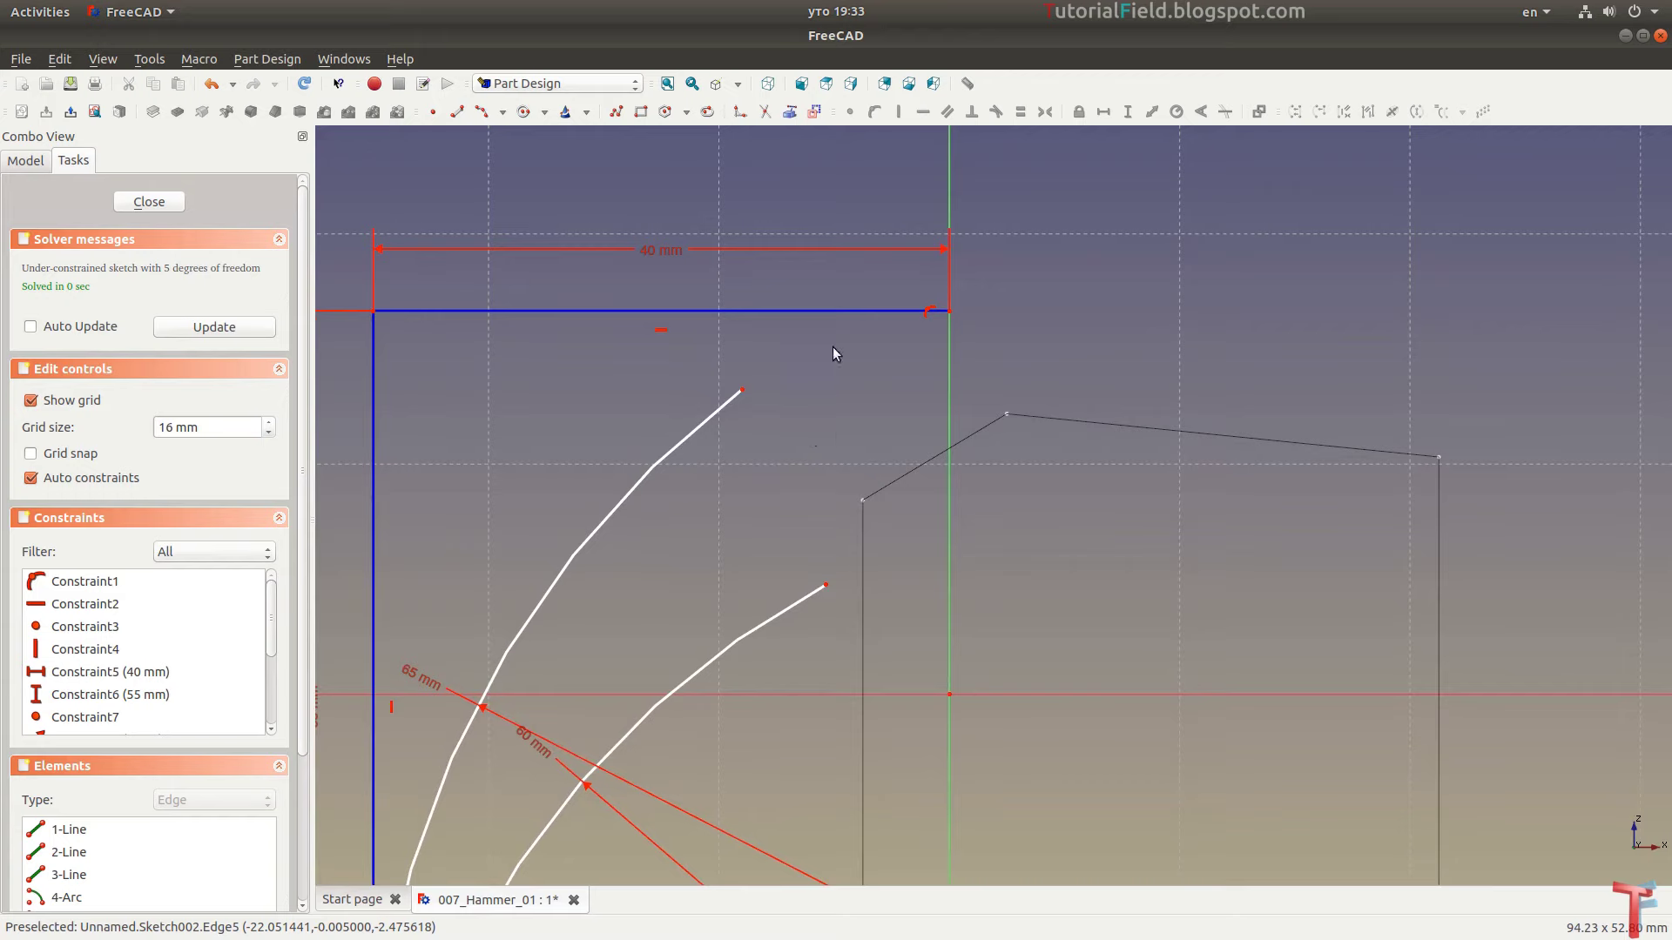
click(500, 124)
click(780, 417)
click(1157, 387)
click(1053, 341)
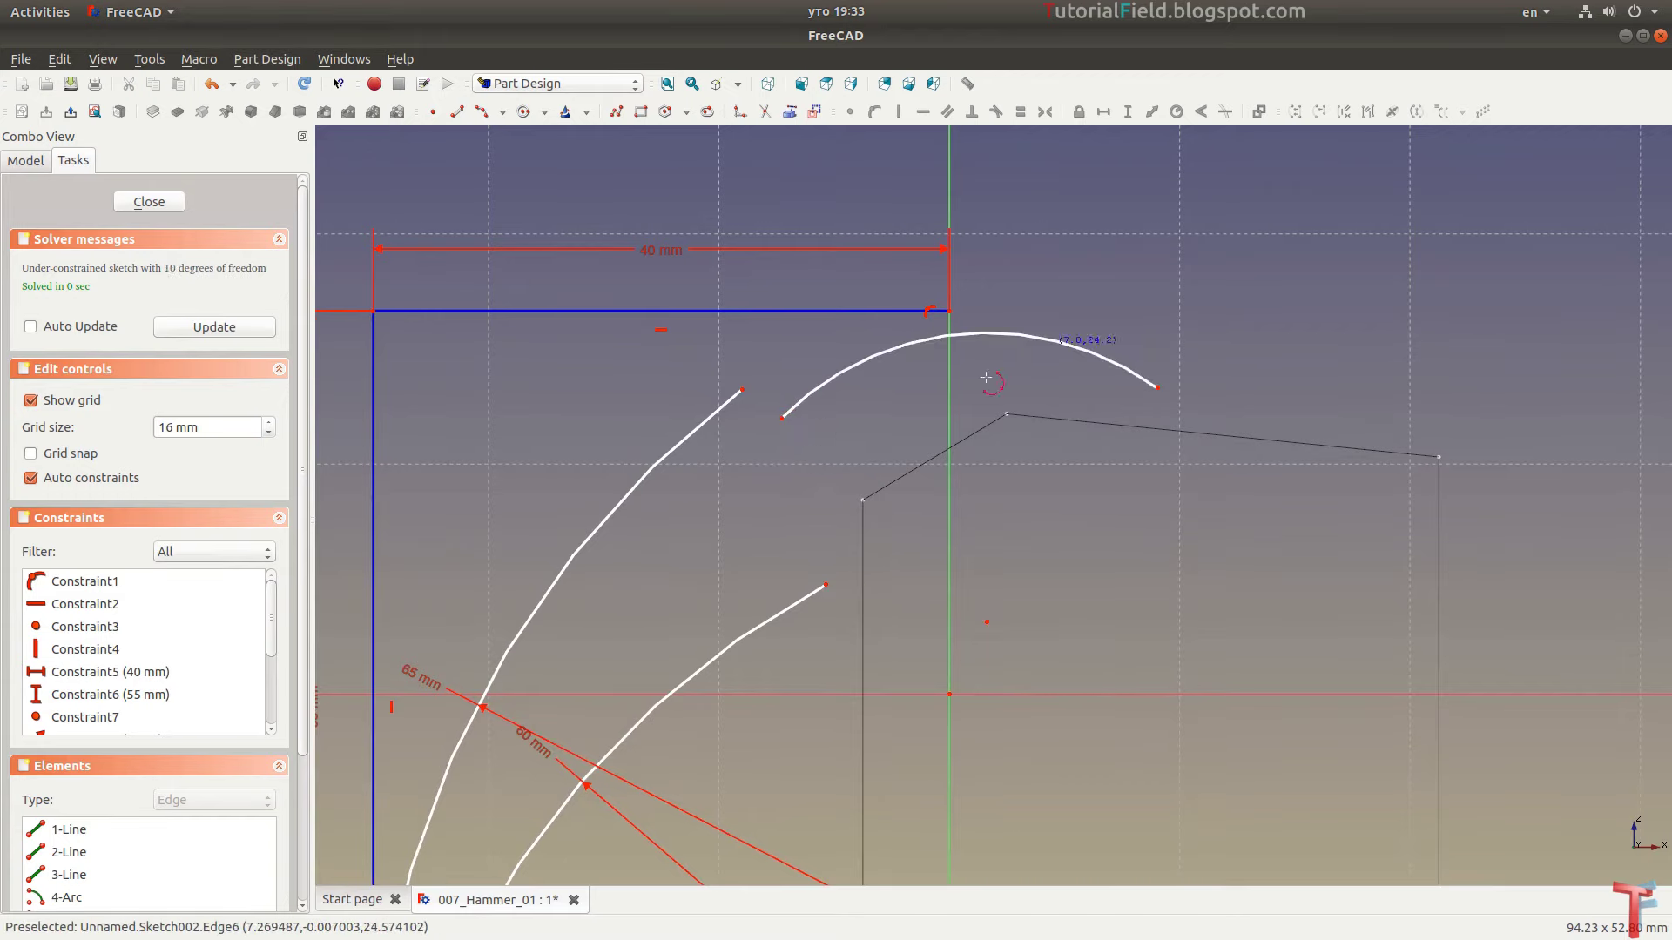
drag(717, 367, 799, 449)
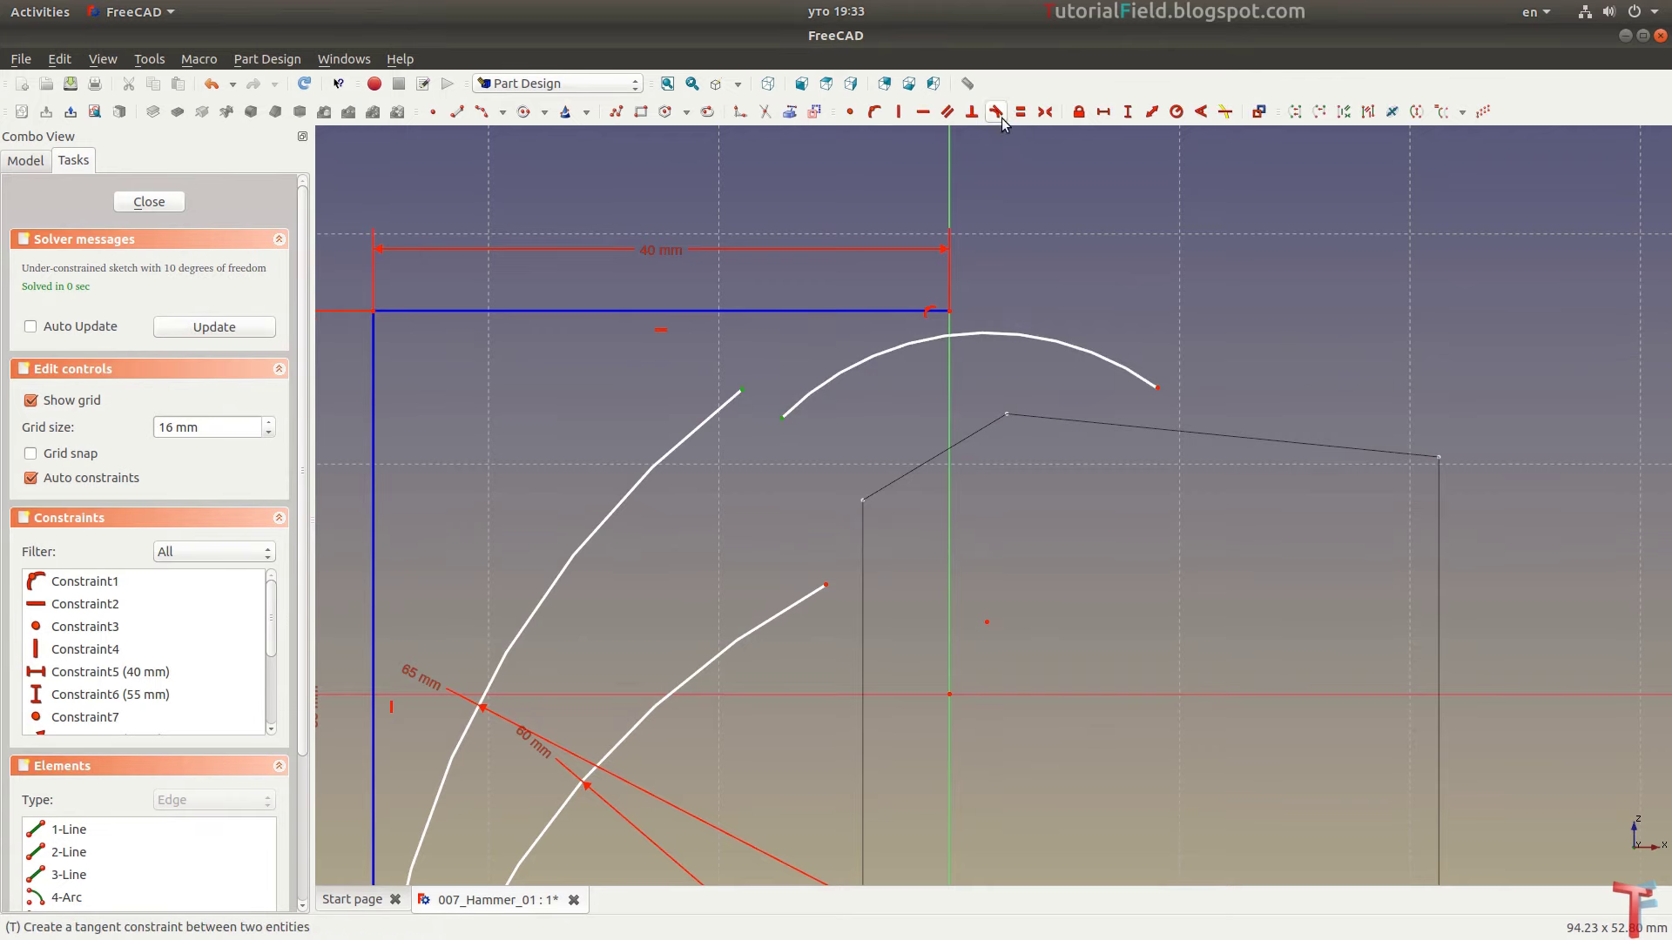
Make the top arc tangent to the outer claw arc and pin it to the 40 mm line's end
click(996, 111)
scroll(969, 348, up, 2)
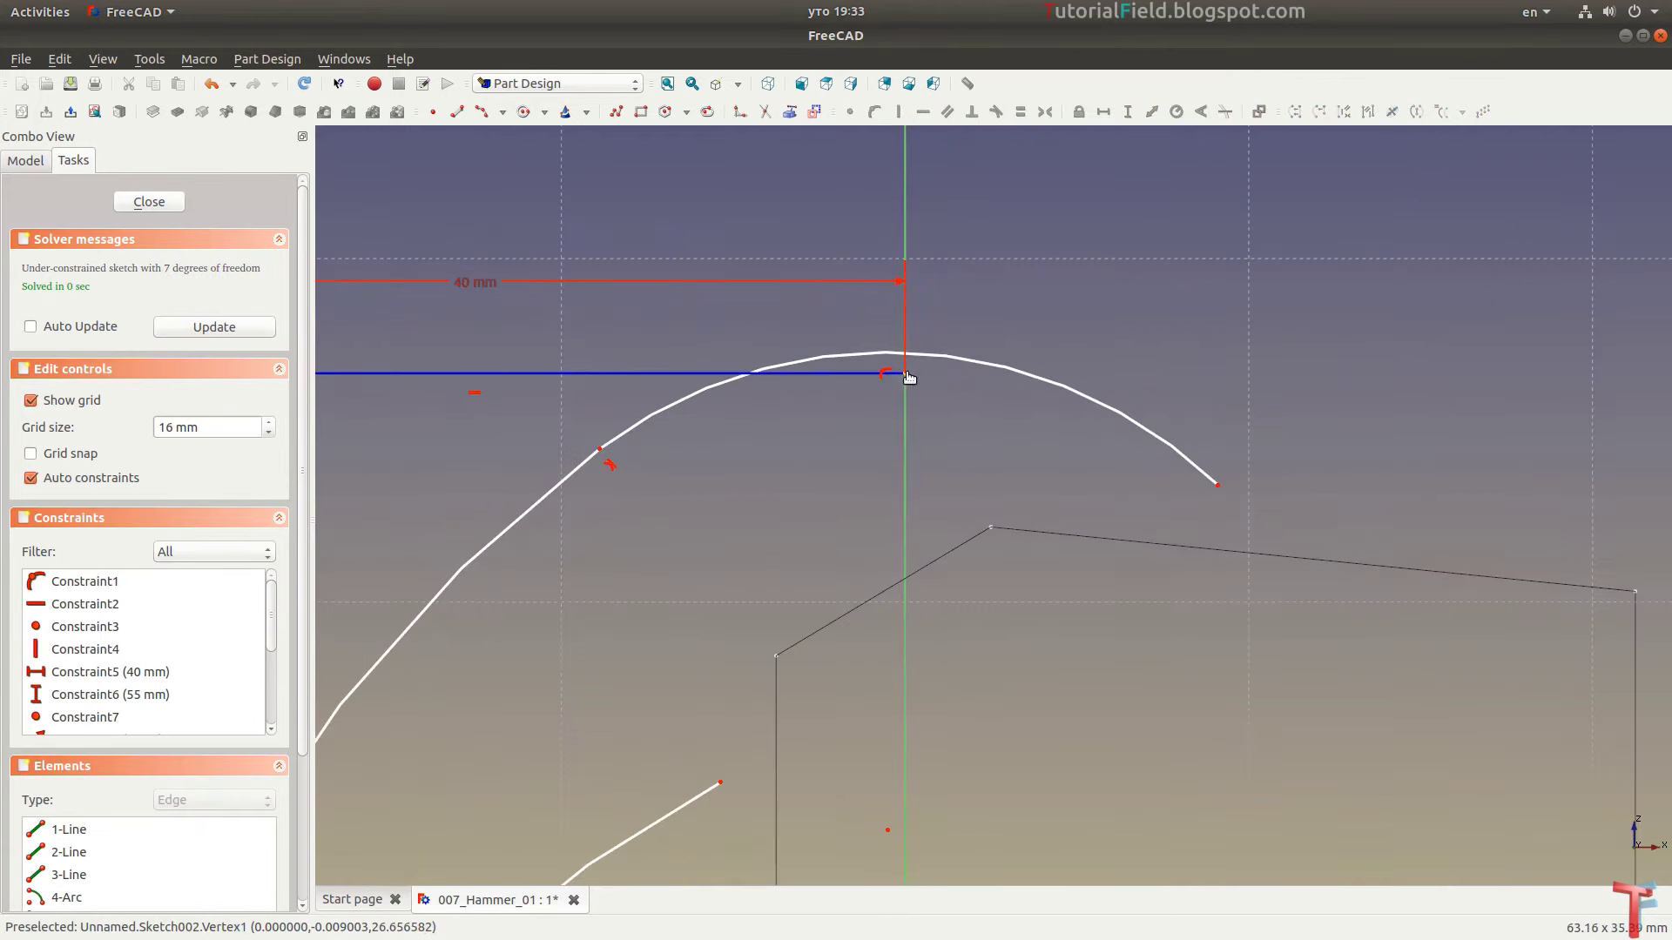
click(930, 353)
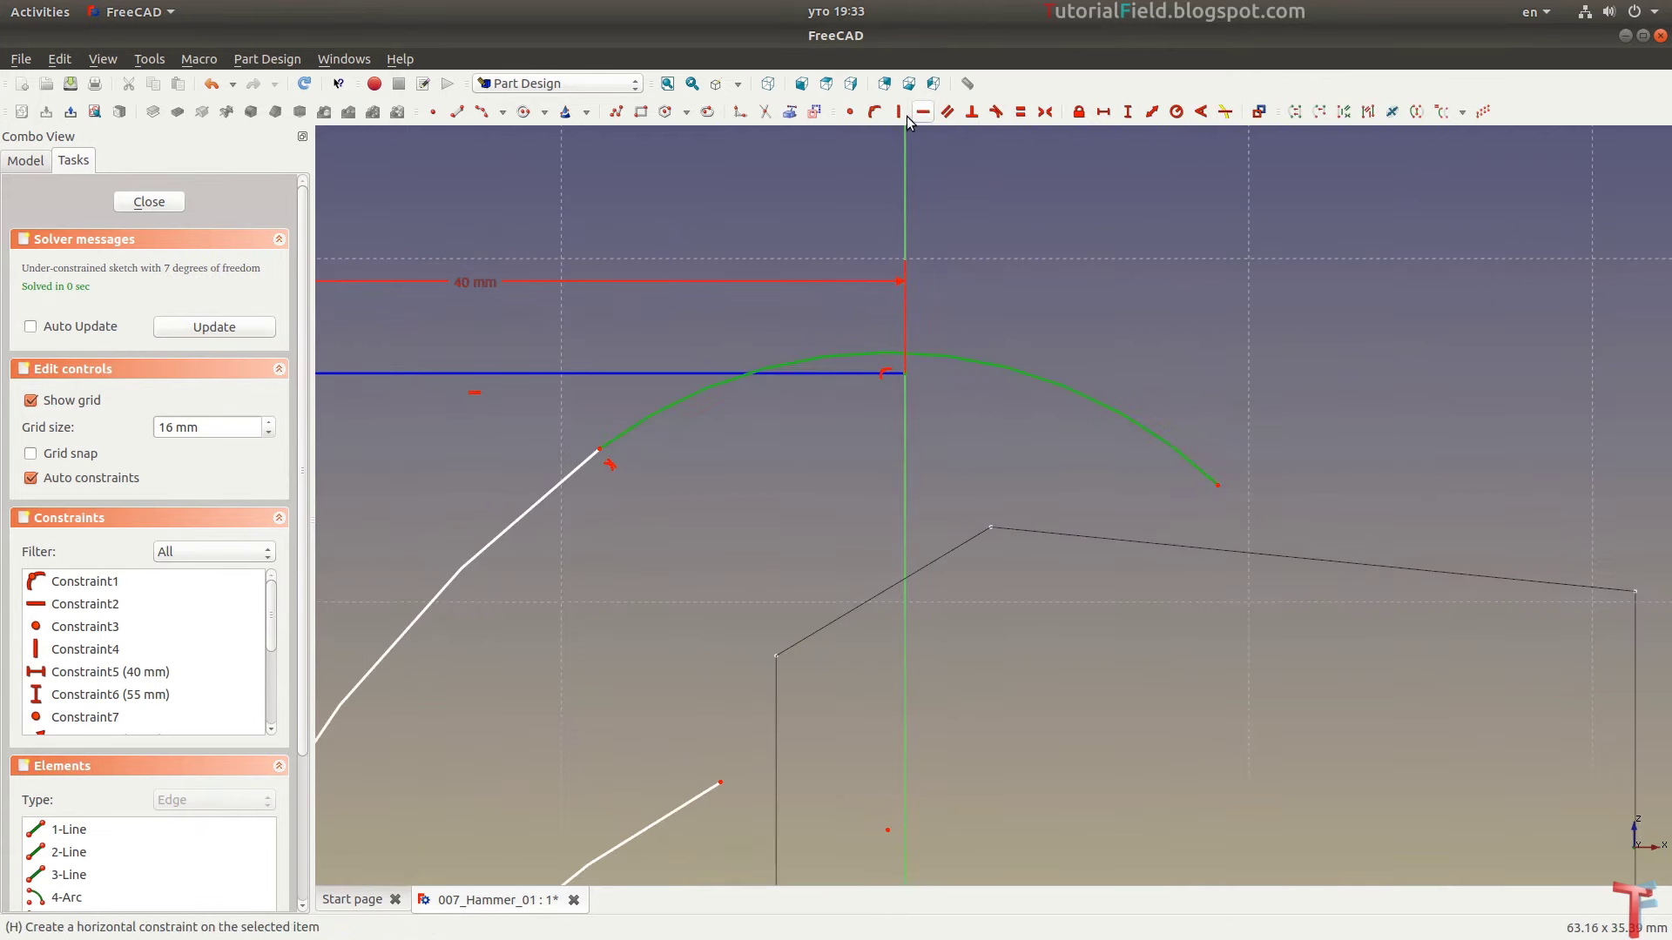
click(996, 111)
scroll(1030, 485, down, 3)
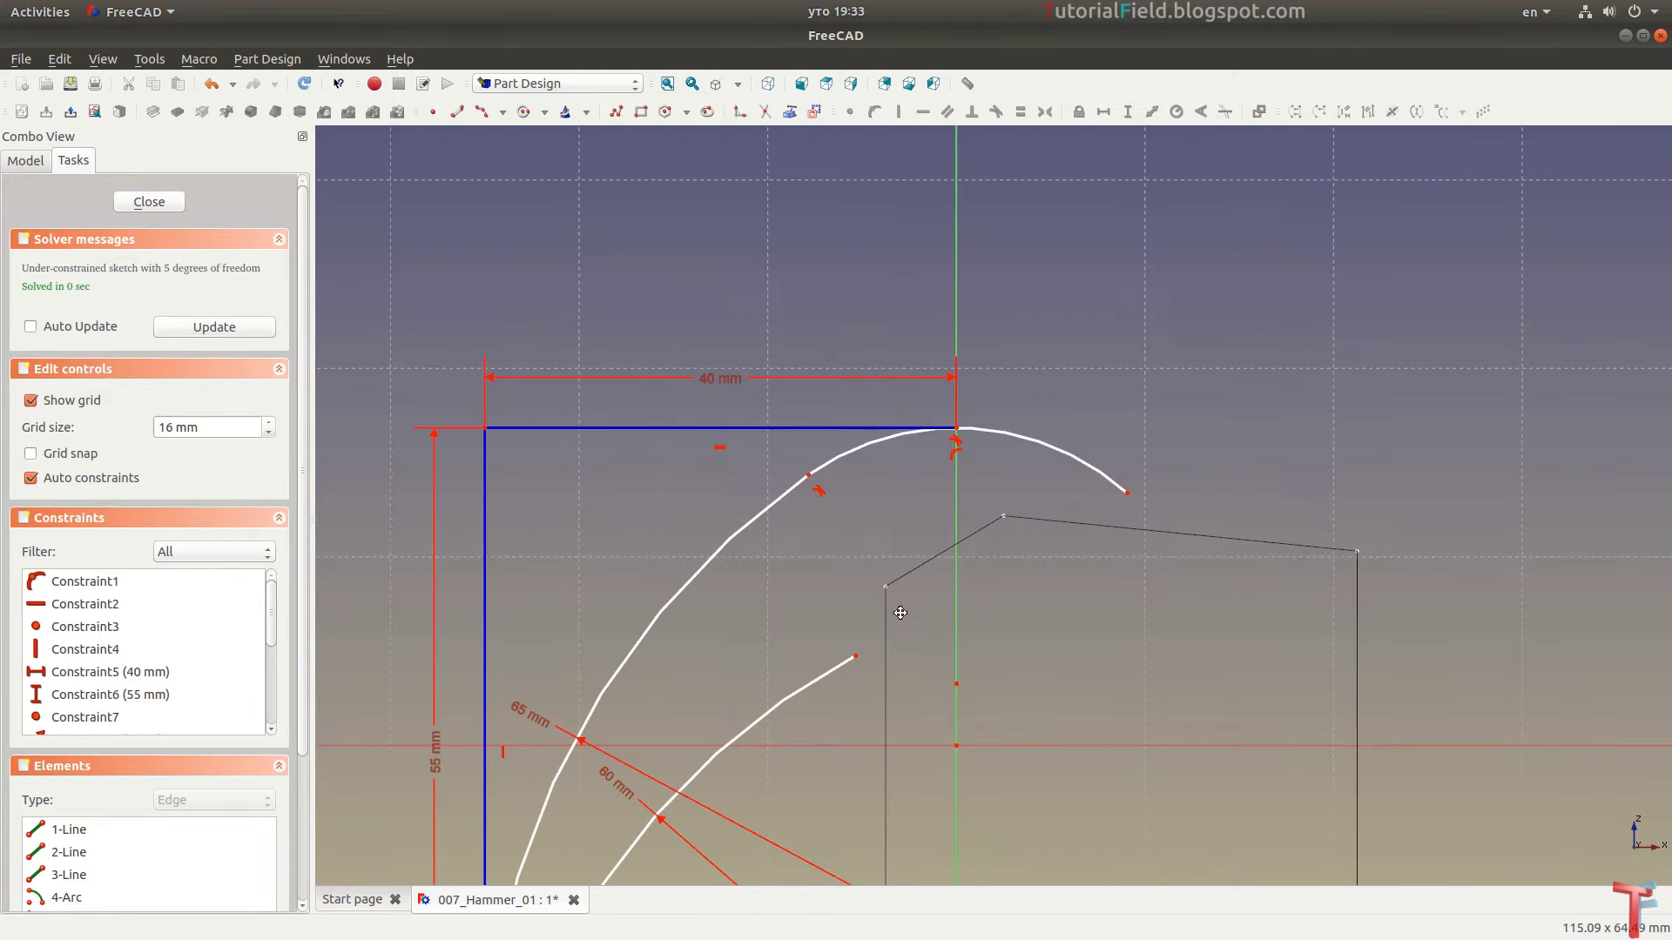
Drag the inner arc's upper end and the lower guide line's endpoint to tidy the sketch
click(791, 482)
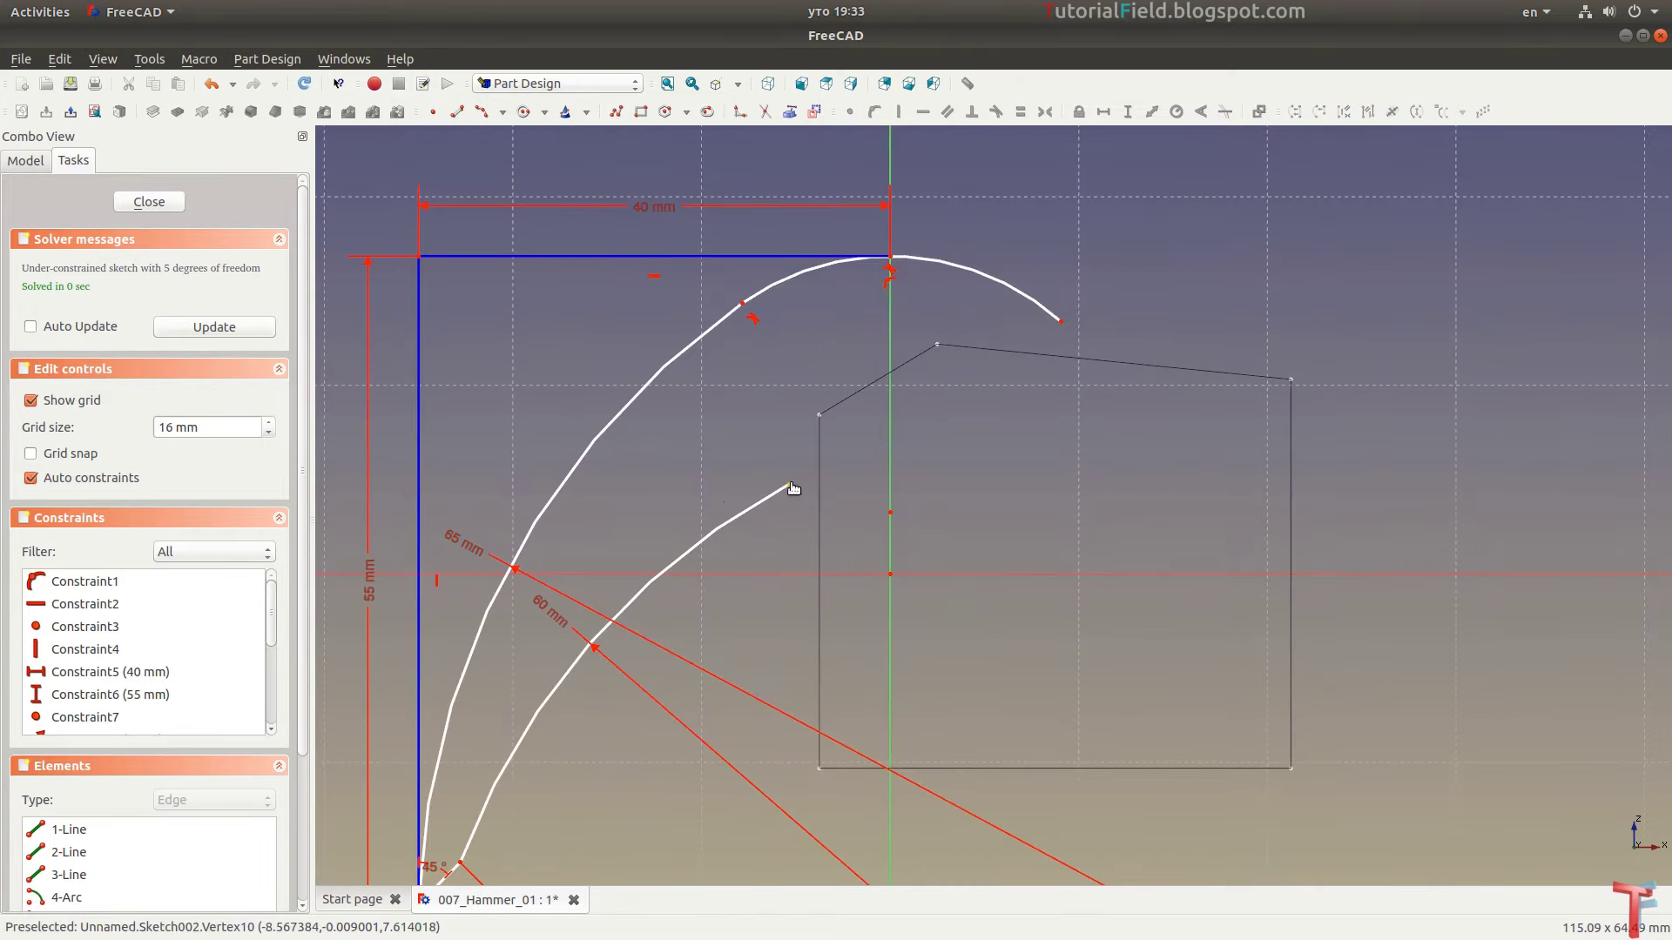
drag(762, 499, 763, 518)
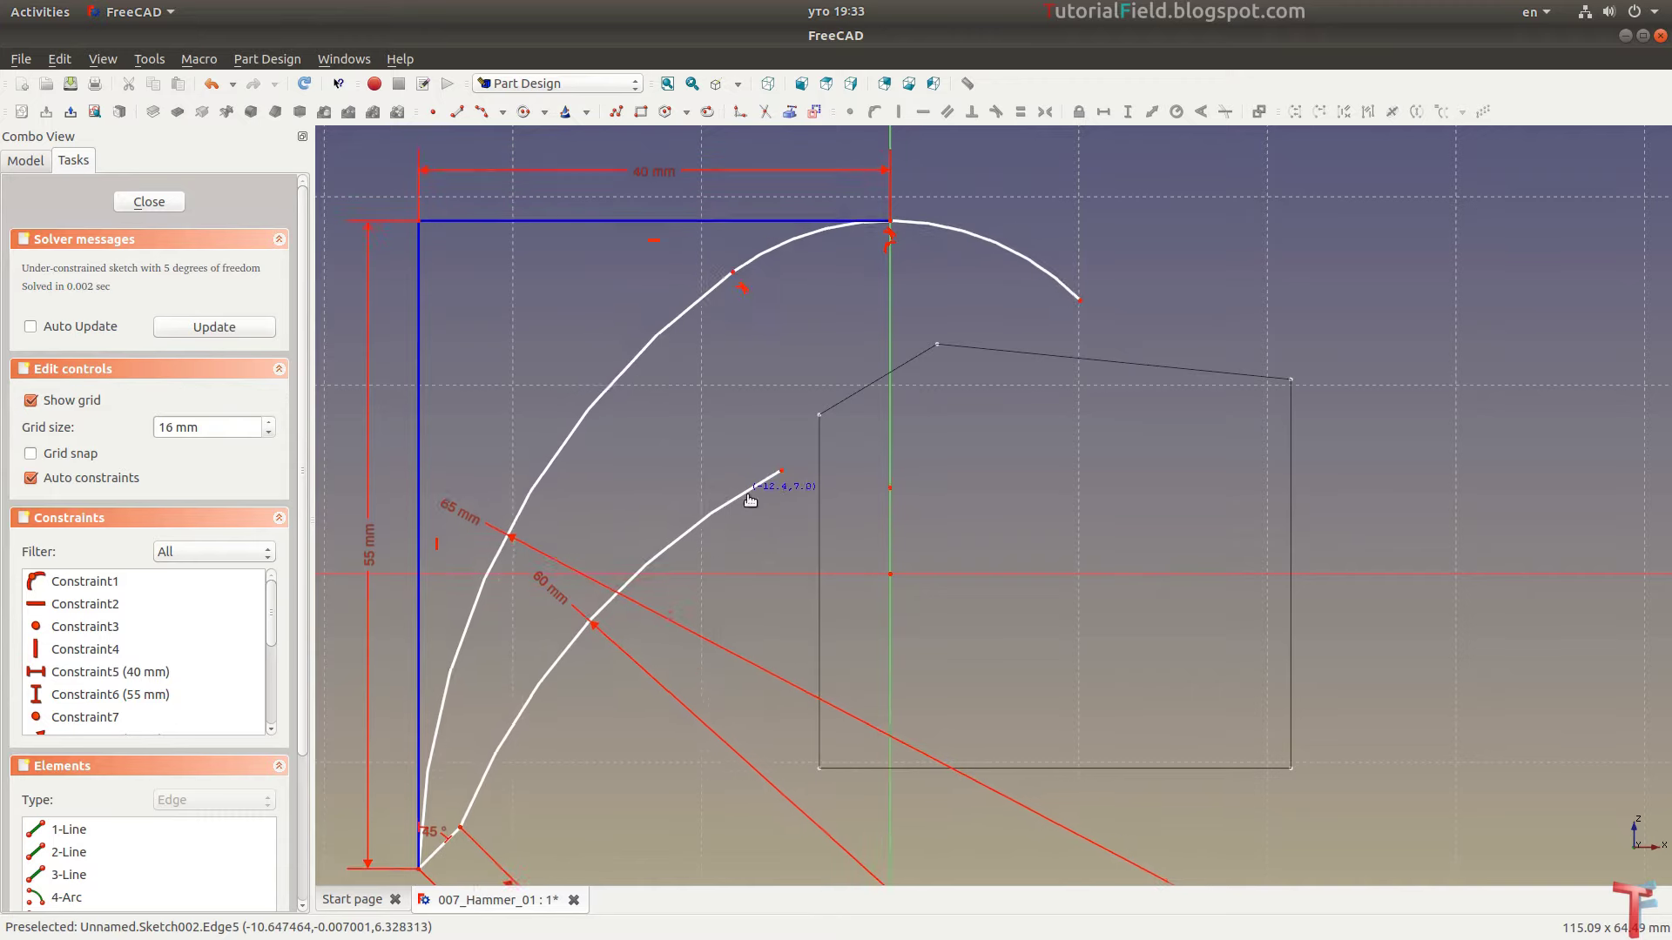
middle_drag(722, 612, 690, 299)
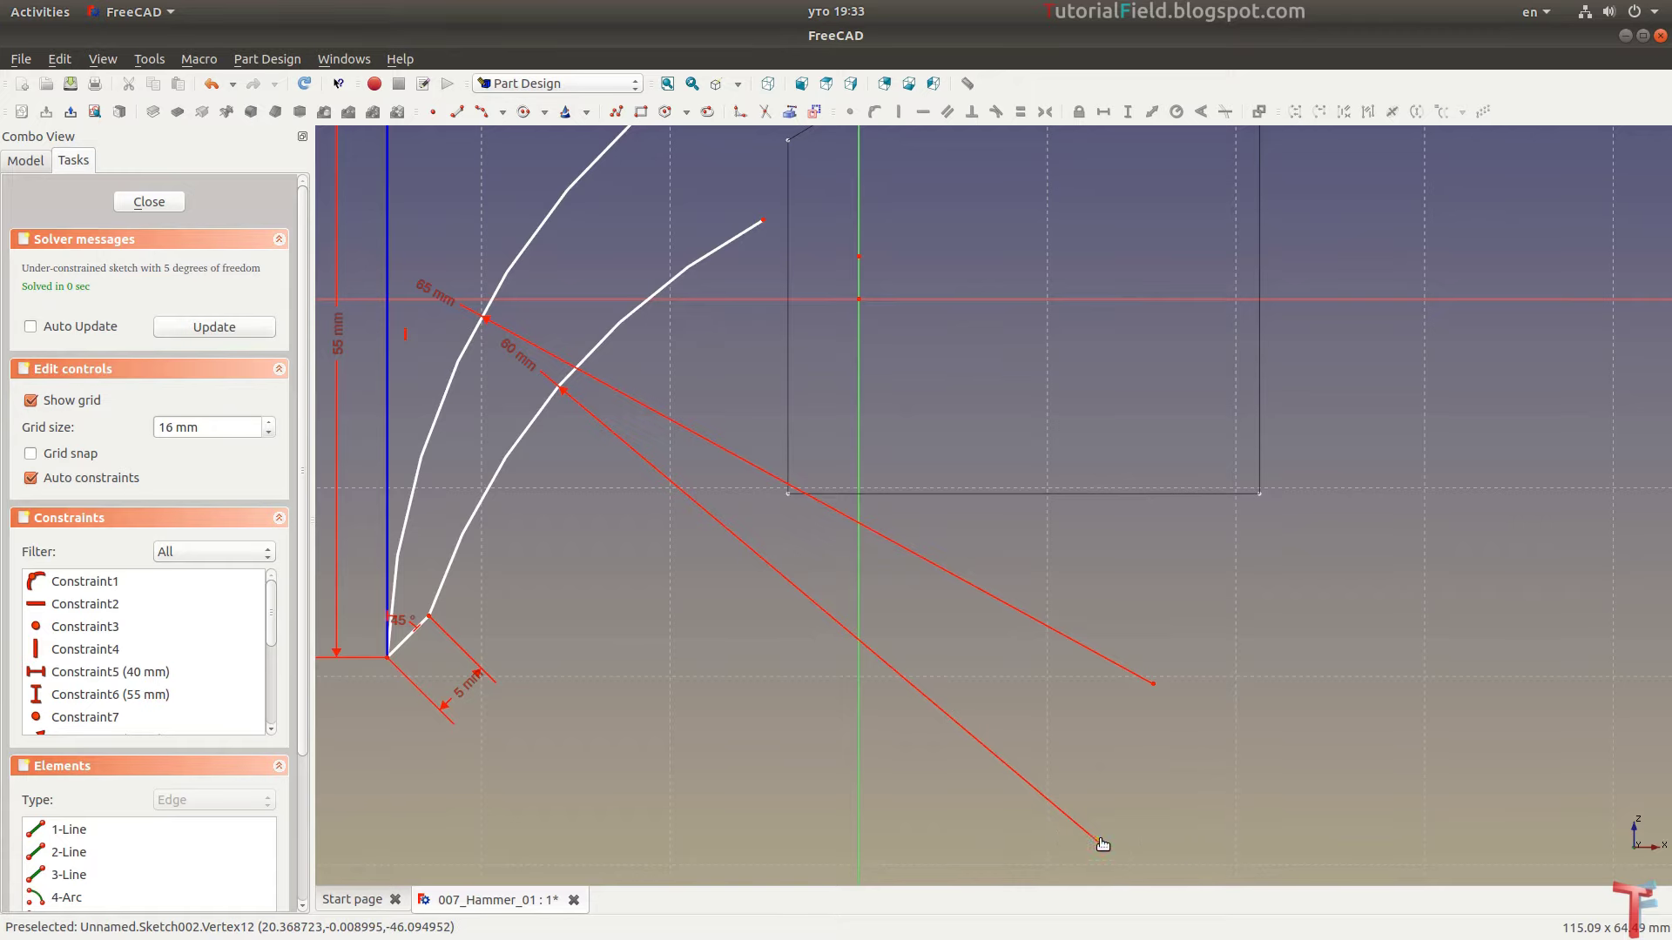
mouse_move(1101, 842)
mouse_down()
mouse_move(1085, 805)
mouse_move(1125, 803)
mouse_up()
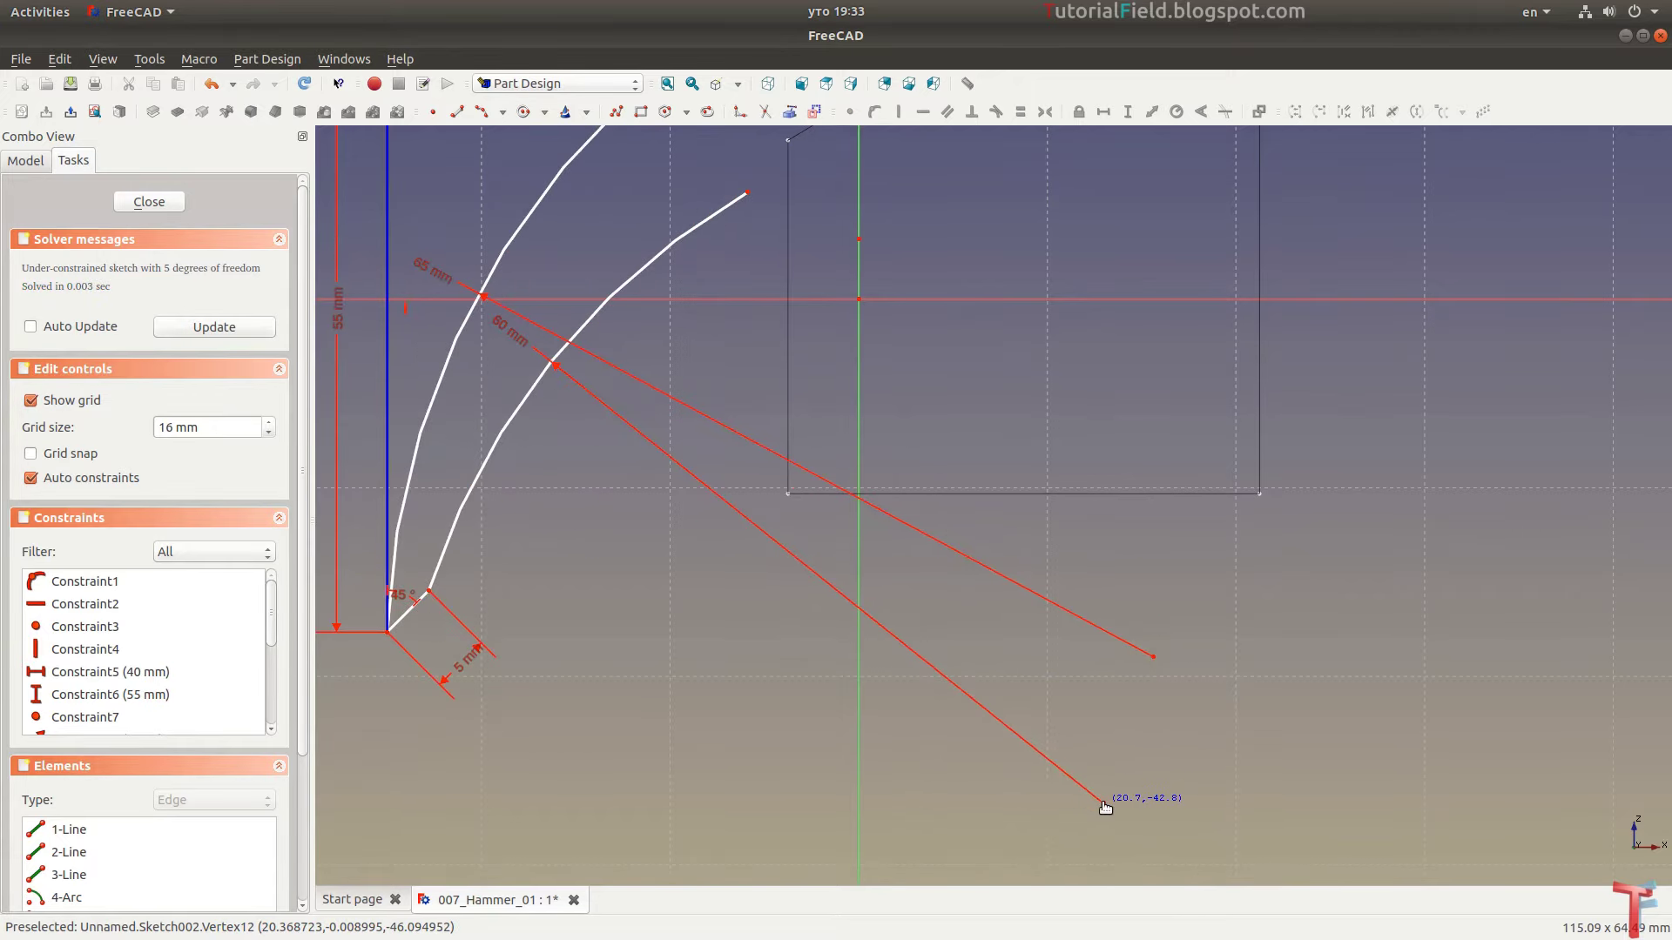
scroll(828, 541, up, 3)
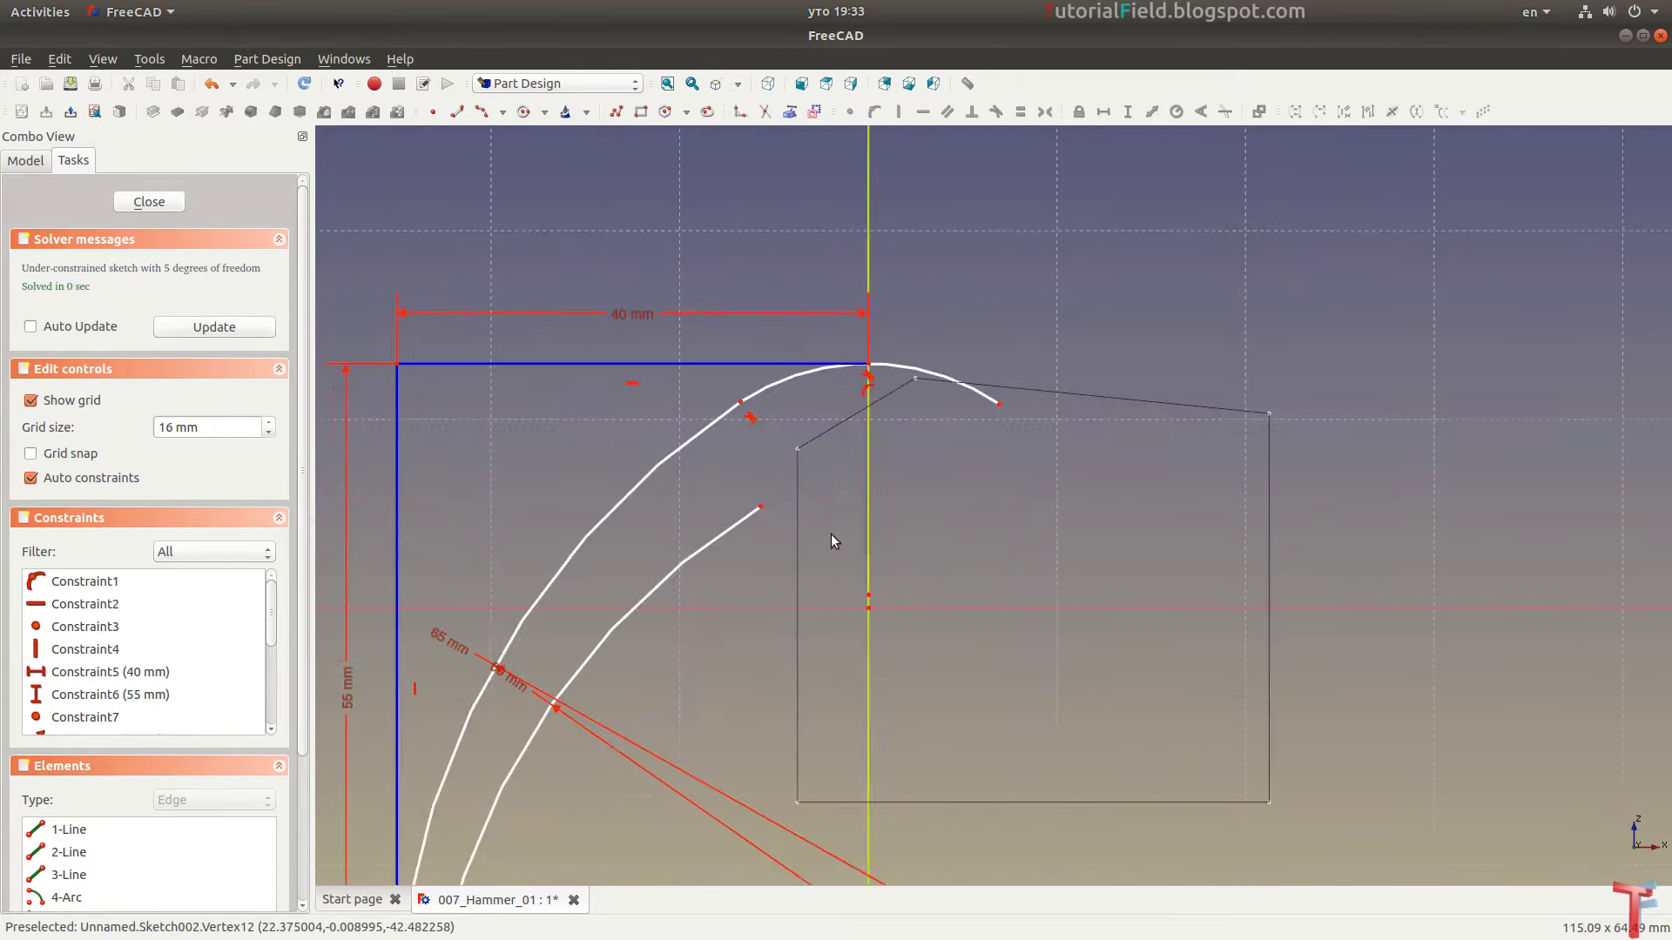
scroll(963, 516, up, 2)
scroll(1014, 481, up, 2)
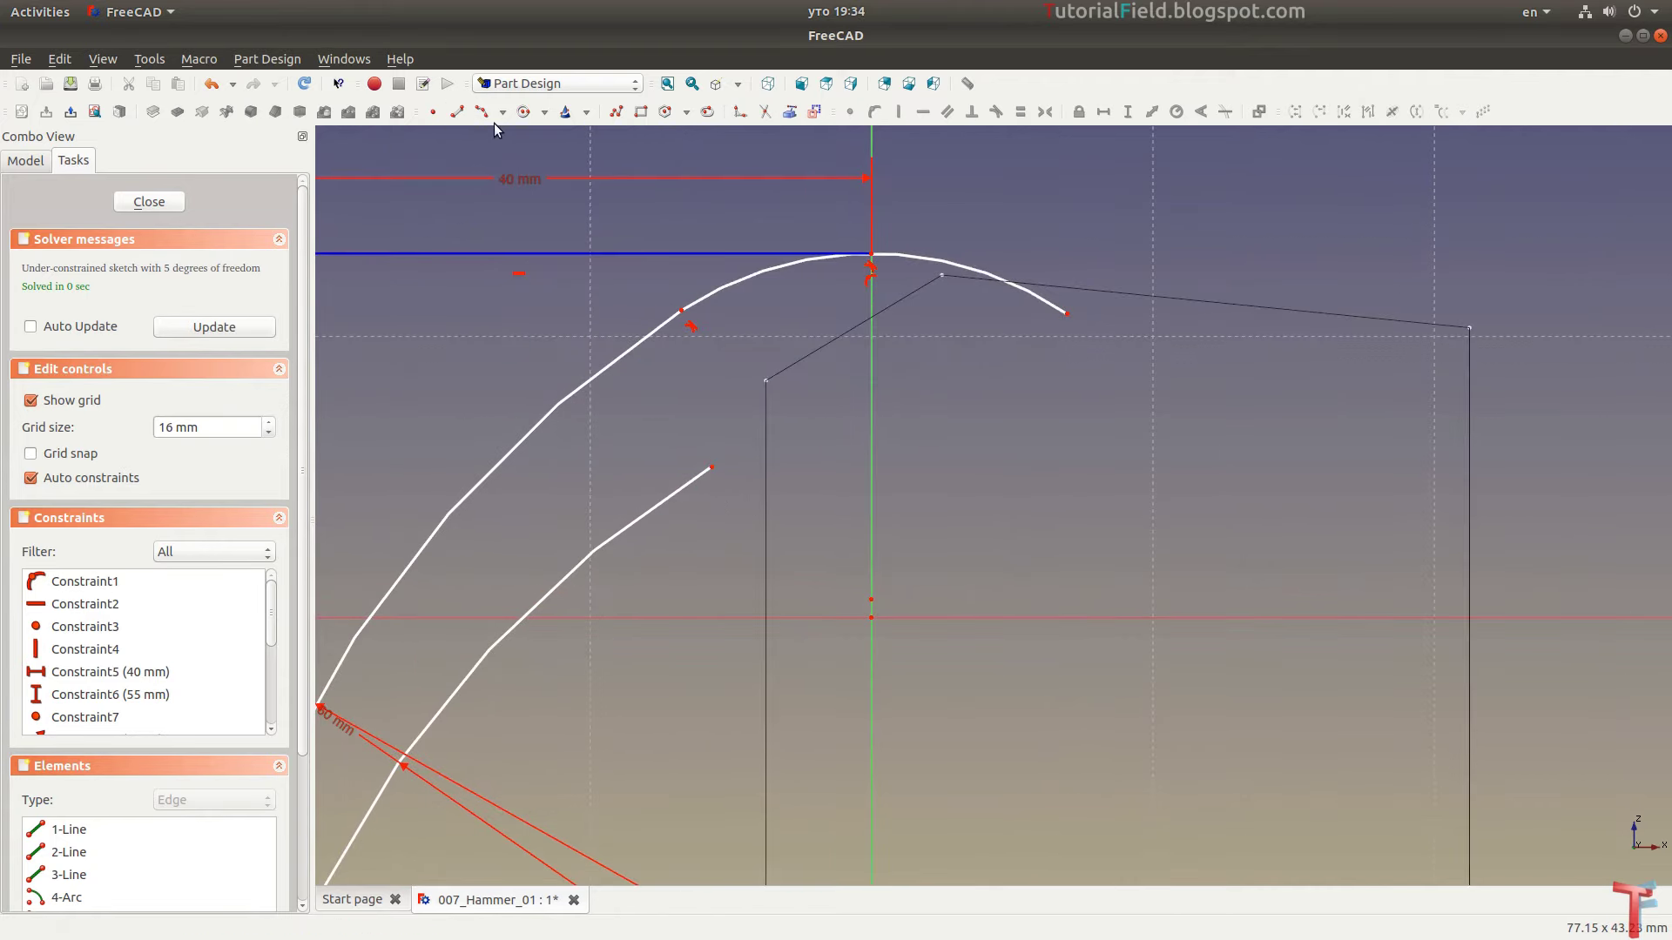
Add a small curling arc at the inner arc's end, tangent to the inner arc
click(727, 483)
click(844, 595)
click(809, 519)
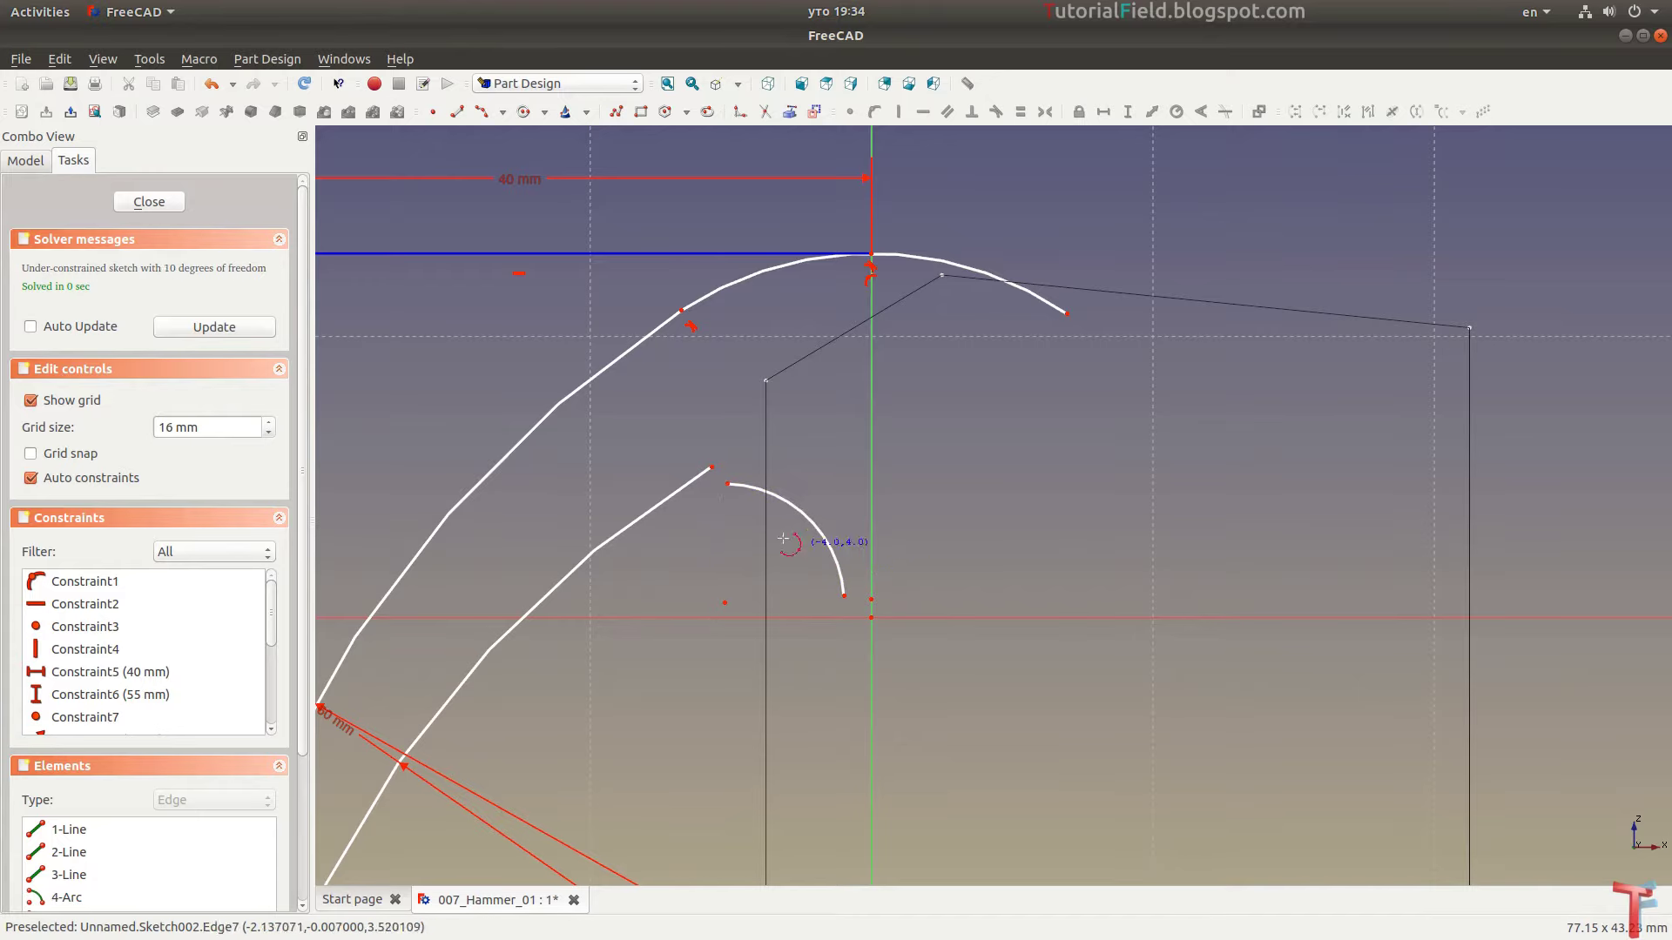
click(712, 468)
click(727, 483)
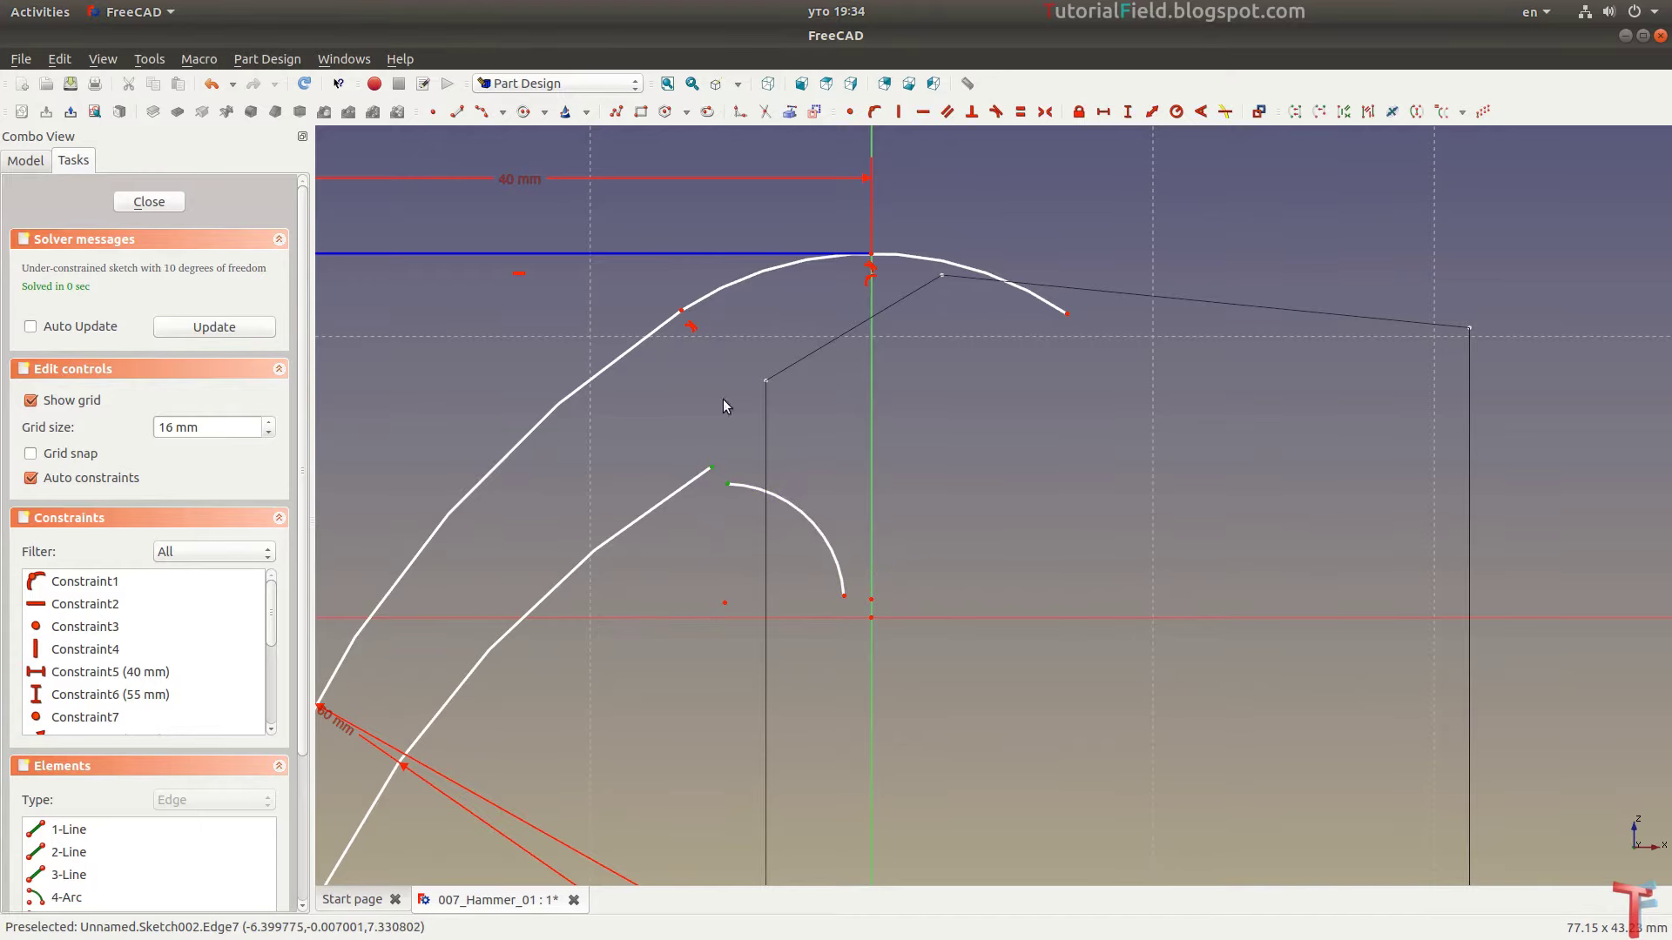
click(996, 111)
drag(703, 526, 654, 547)
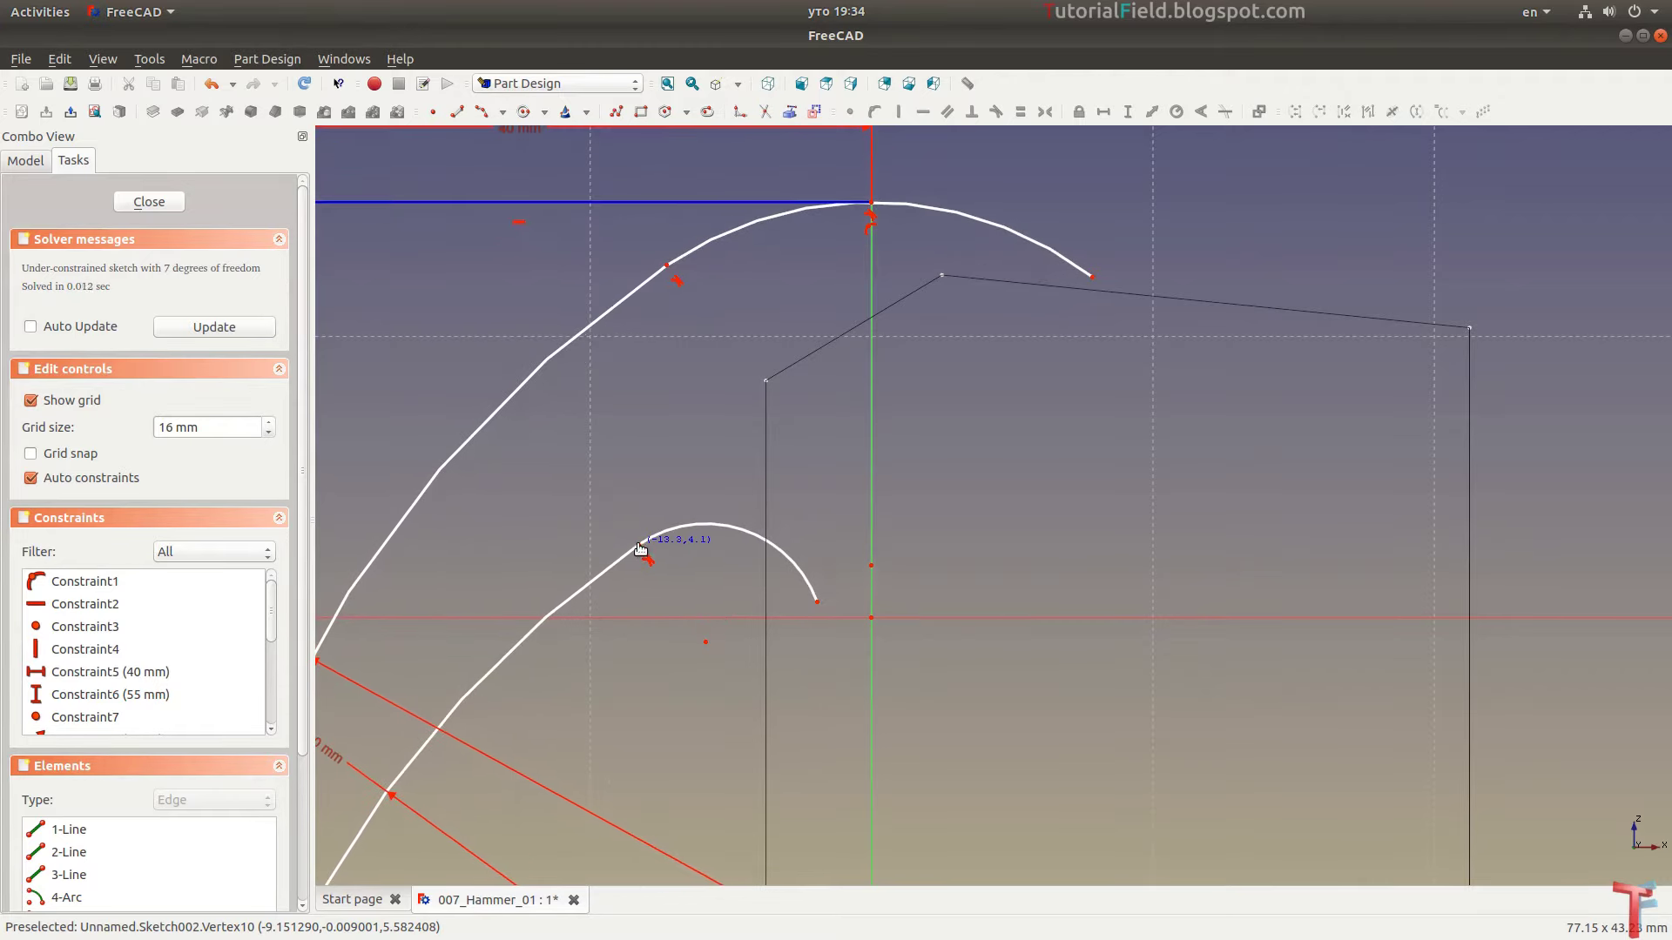
scroll(627, 584, down, 2)
scroll(636, 575, down, 2)
scroll(658, 554, down, 2)
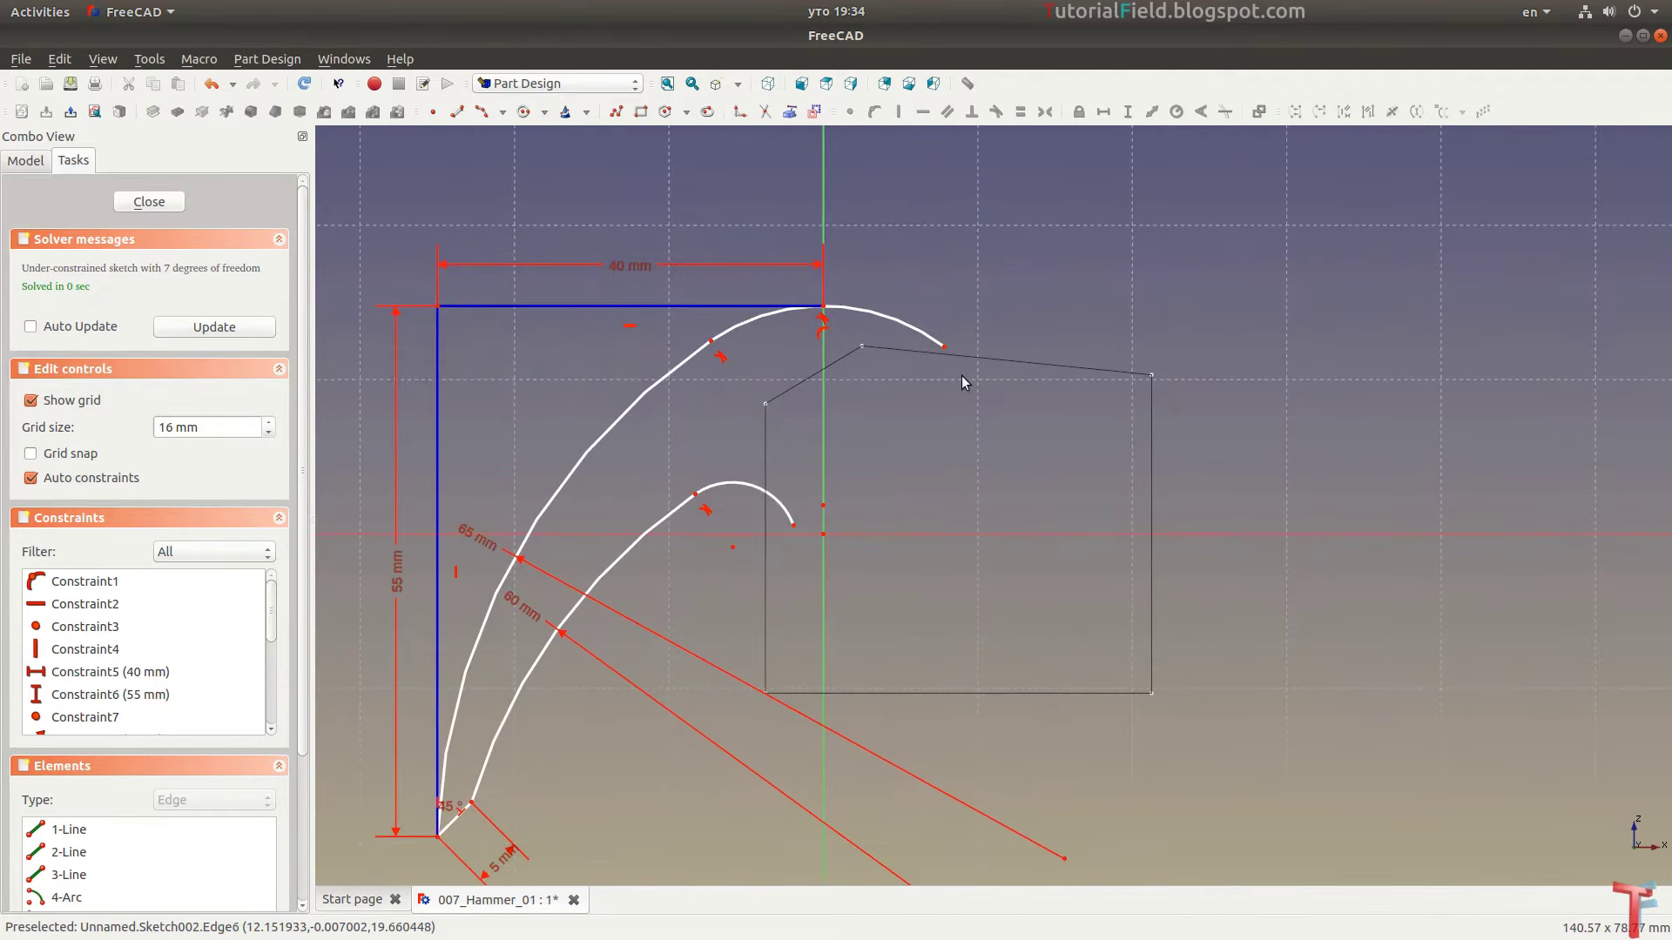
scroll(958, 400, up, 2)
scroll(944, 453, up, 1)
scroll(937, 488, up, 2)
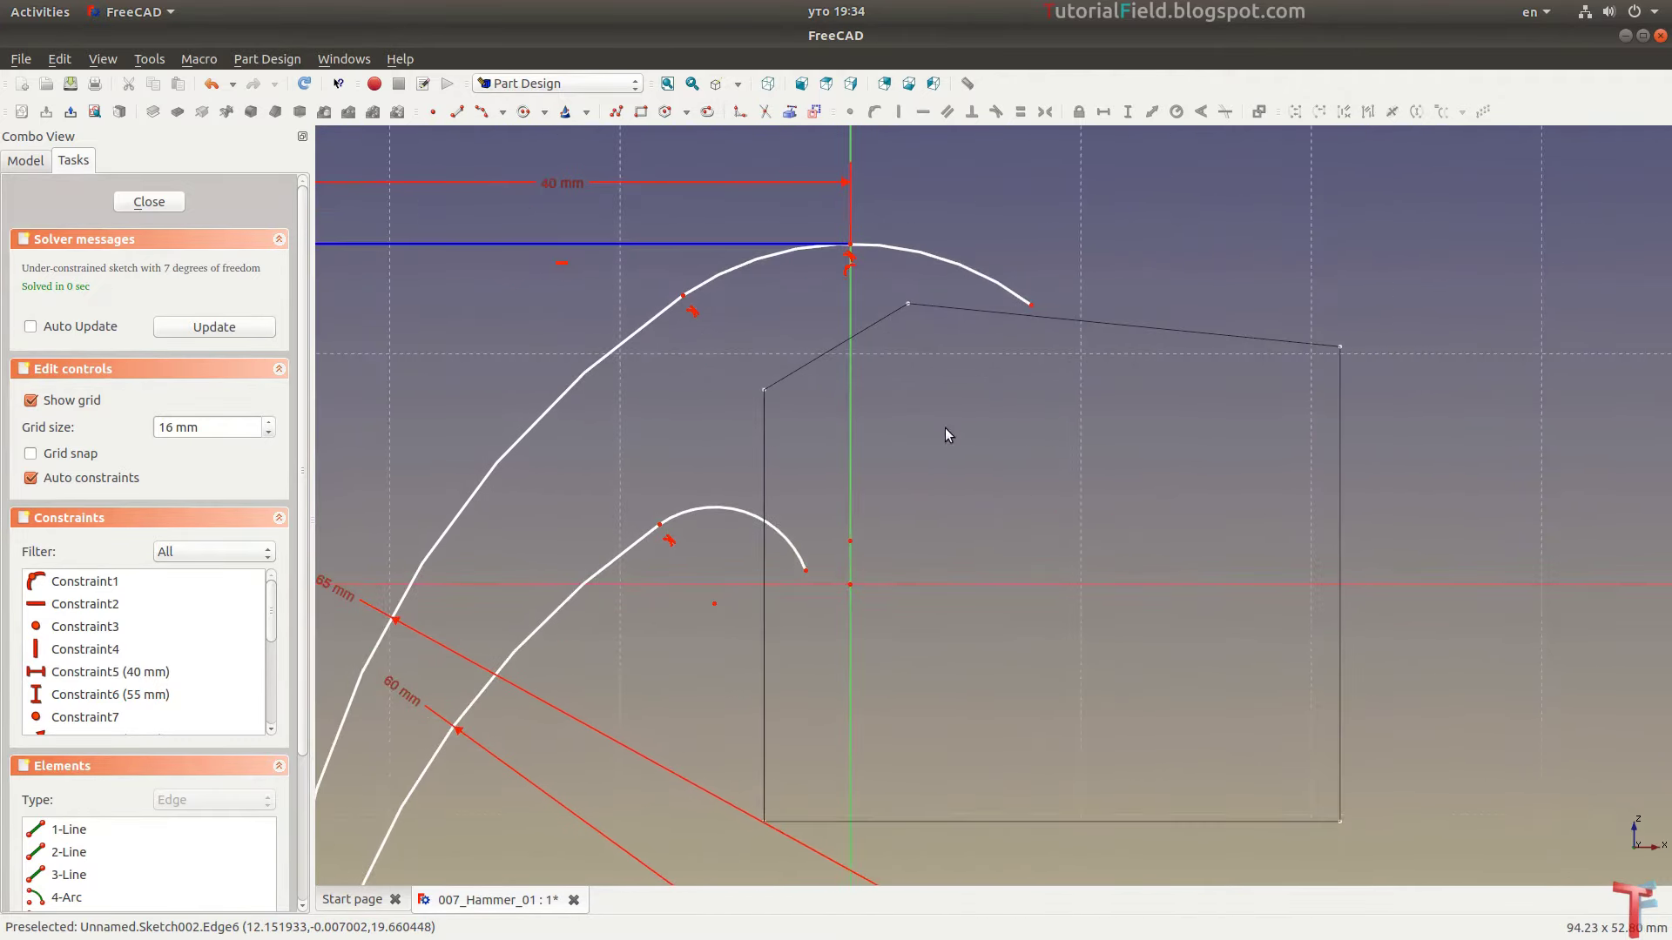
Draw a large looping arc, join it tangentially to the neighbouring arcs, and drag it into shape
click(523, 112)
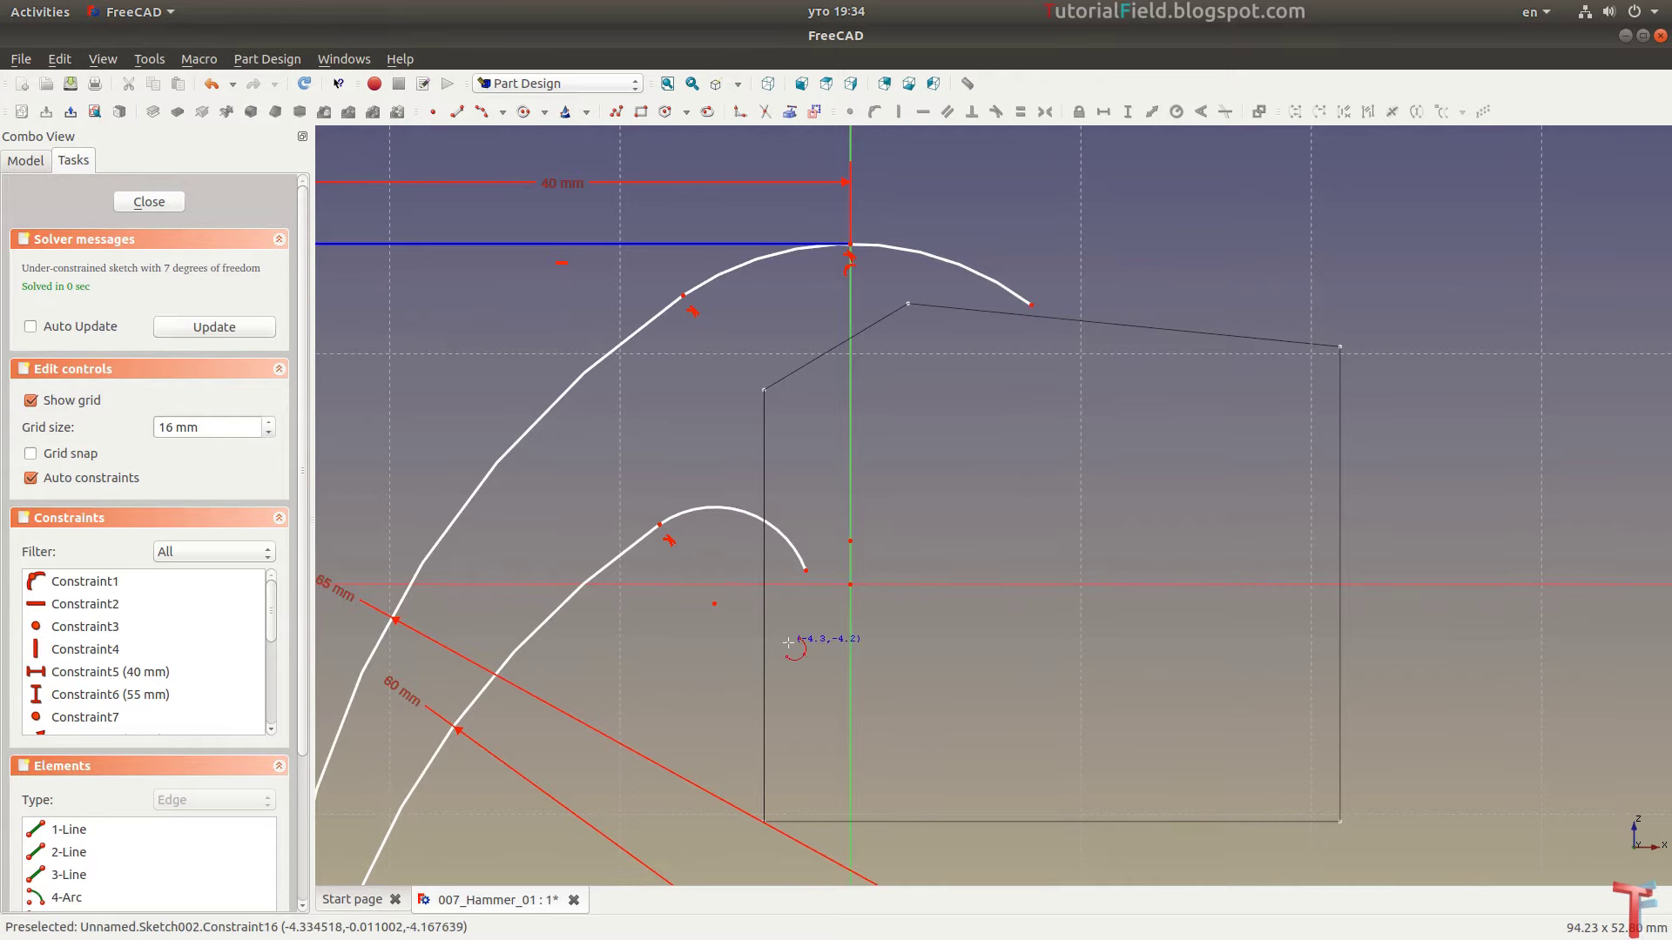
click(954, 477)
click(1117, 312)
click(790, 644)
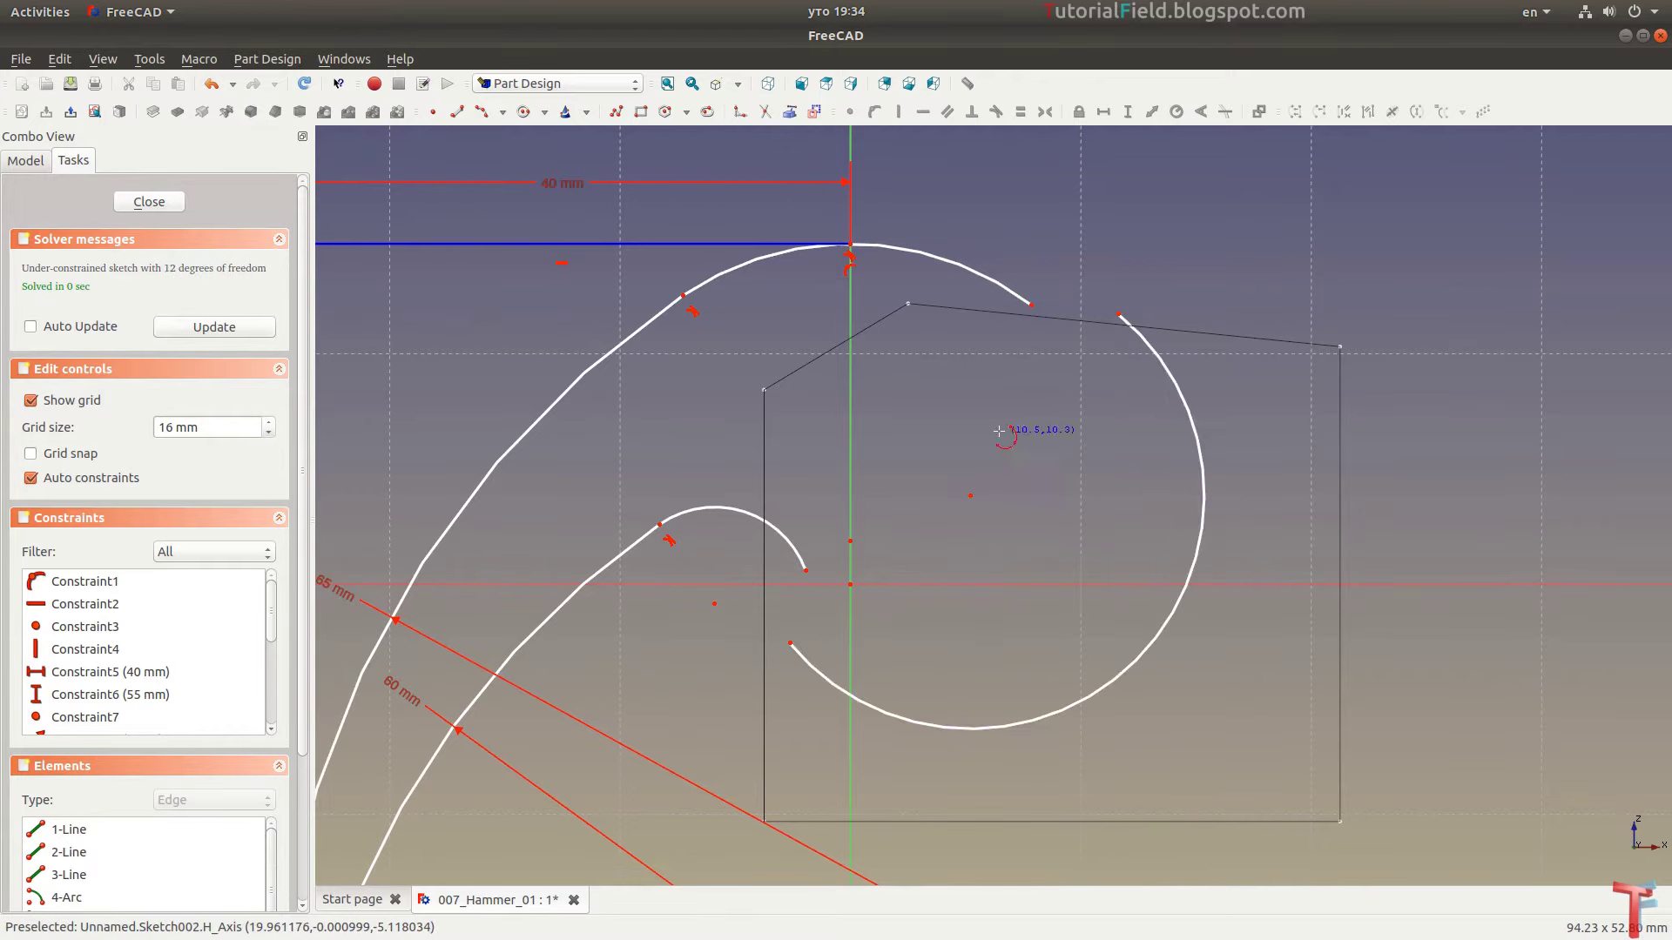
click(1031, 304)
click(1119, 314)
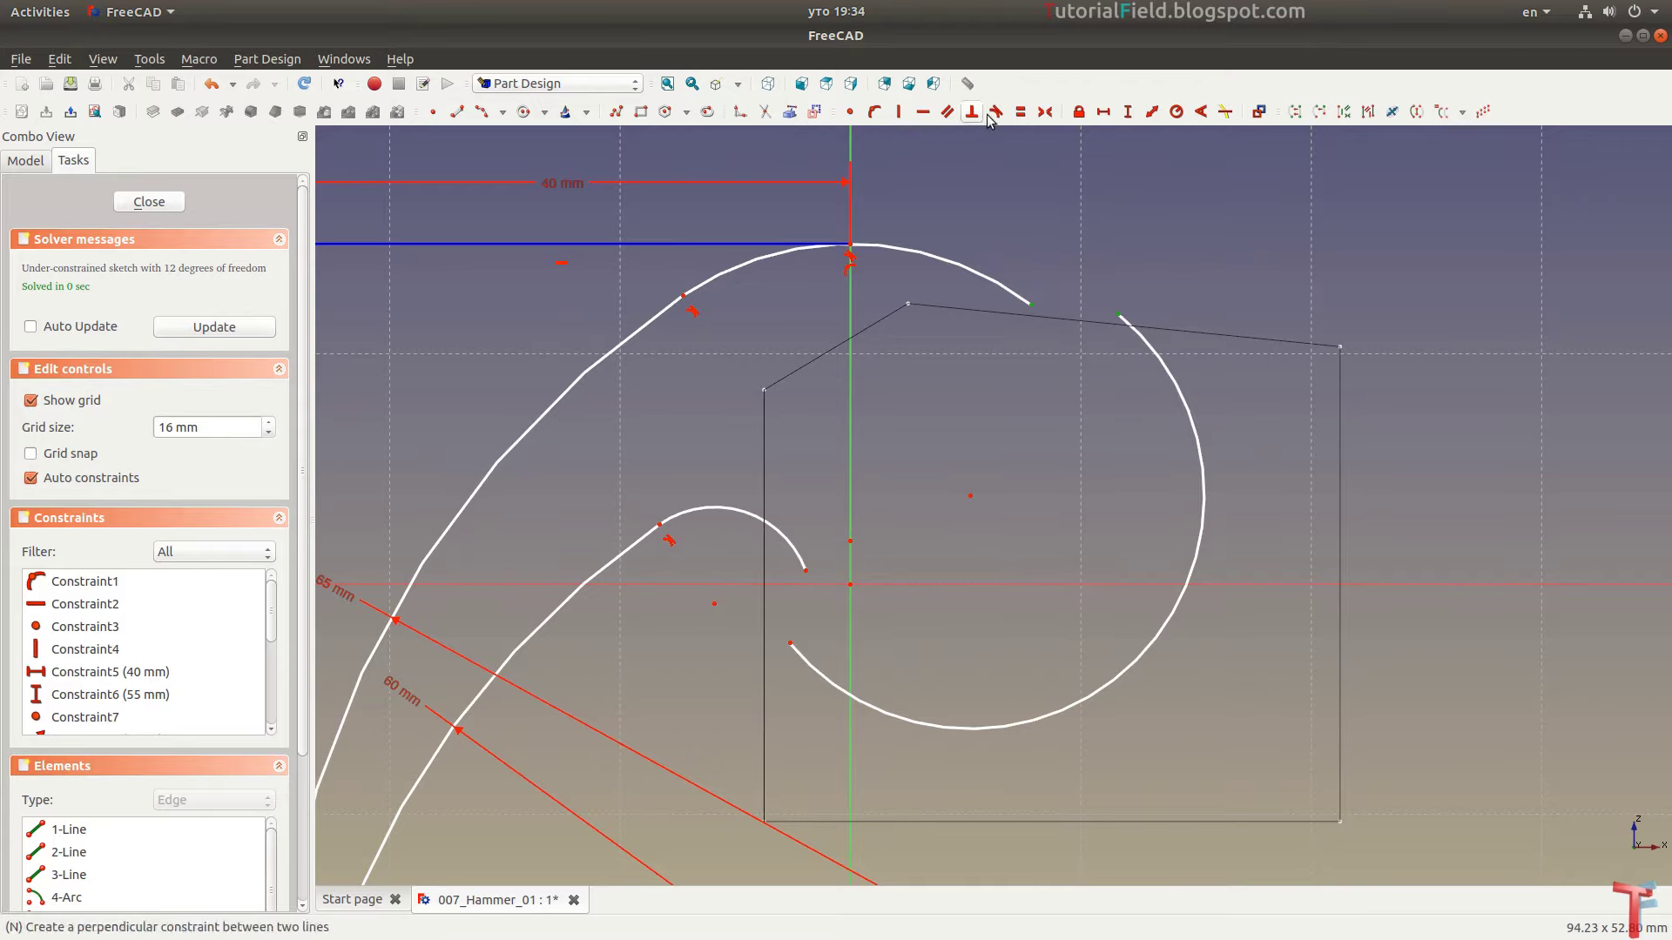
click(992, 114)
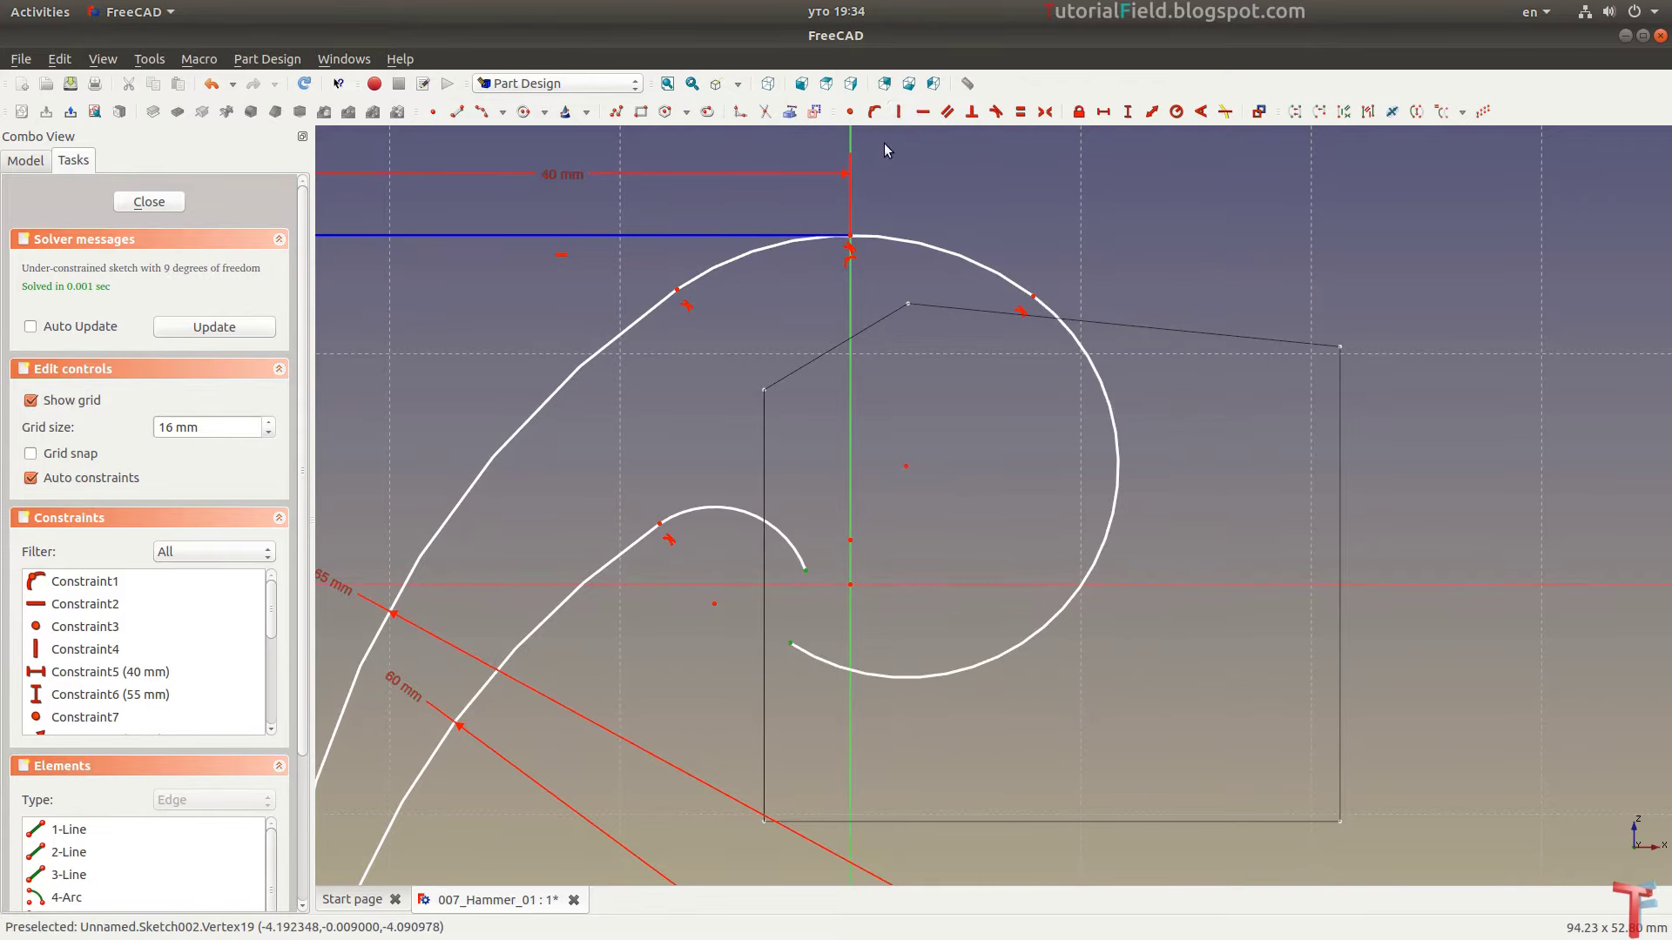
click(996, 112)
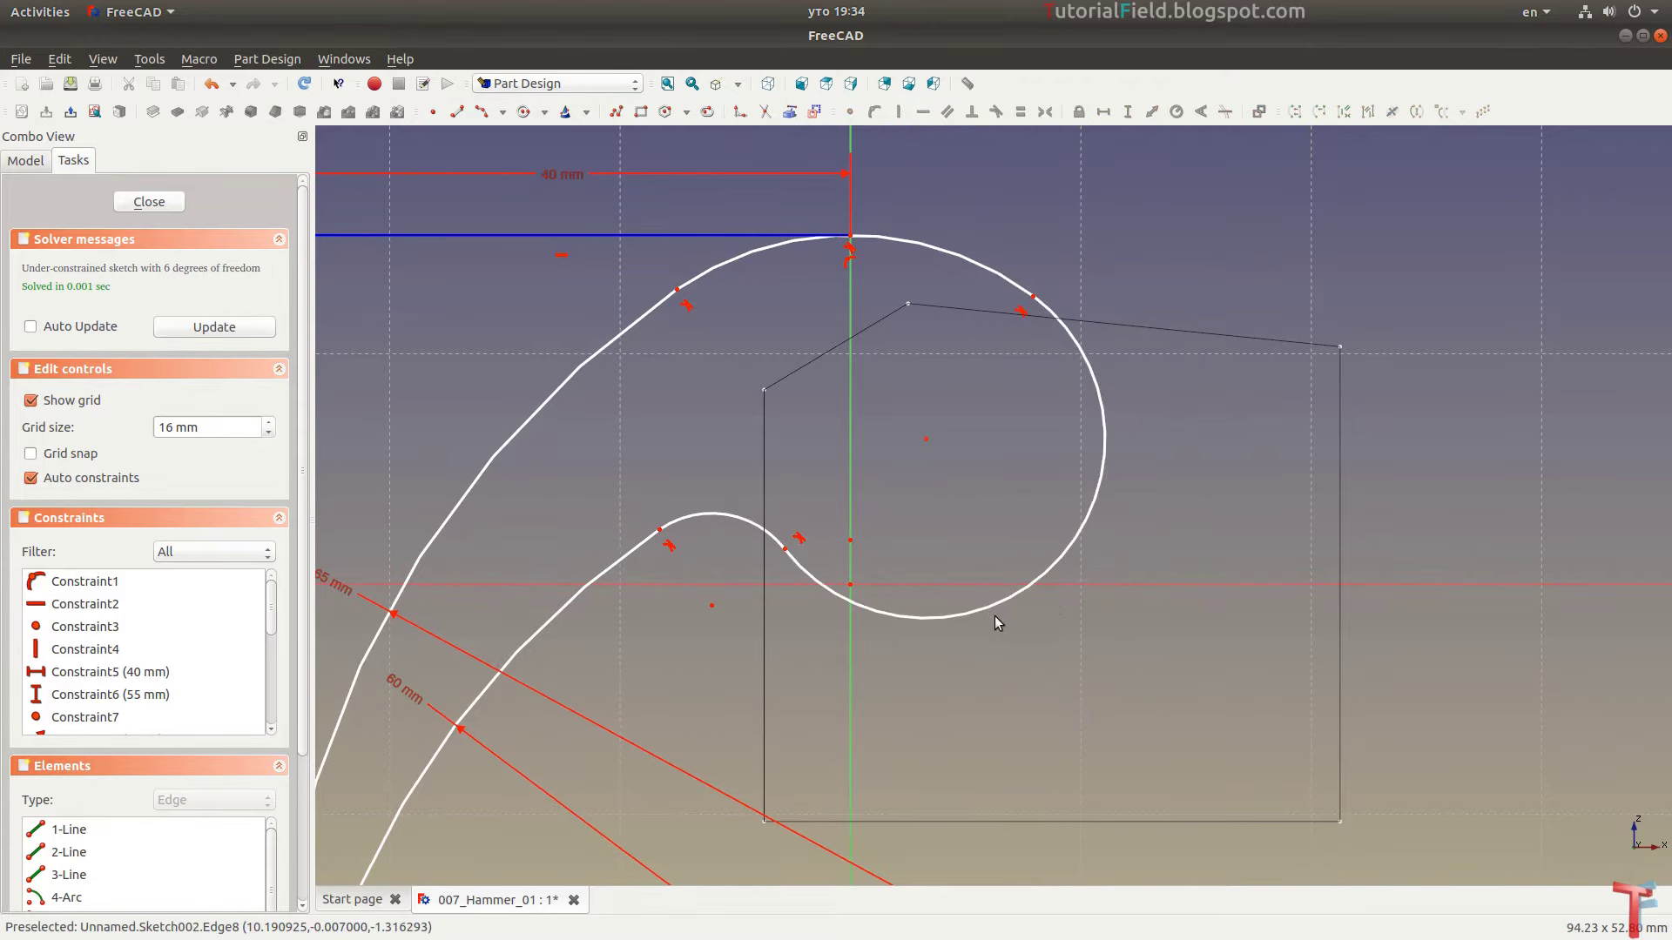
drag(994, 614, 892, 384)
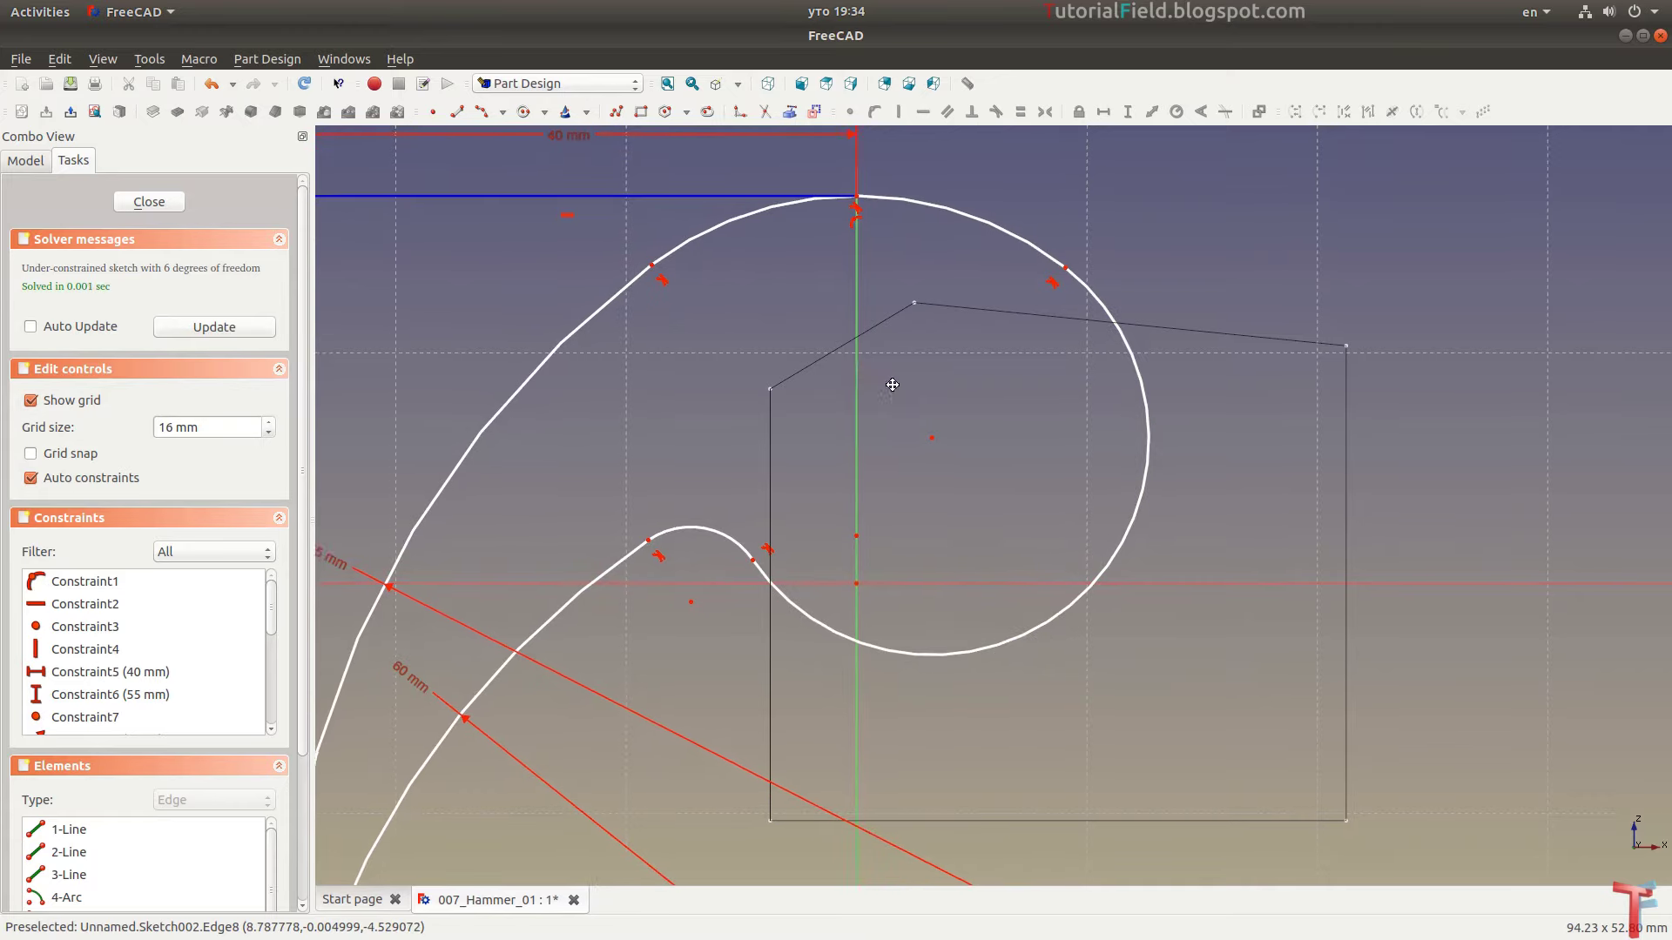
middle_drag(893, 384, 932, 463)
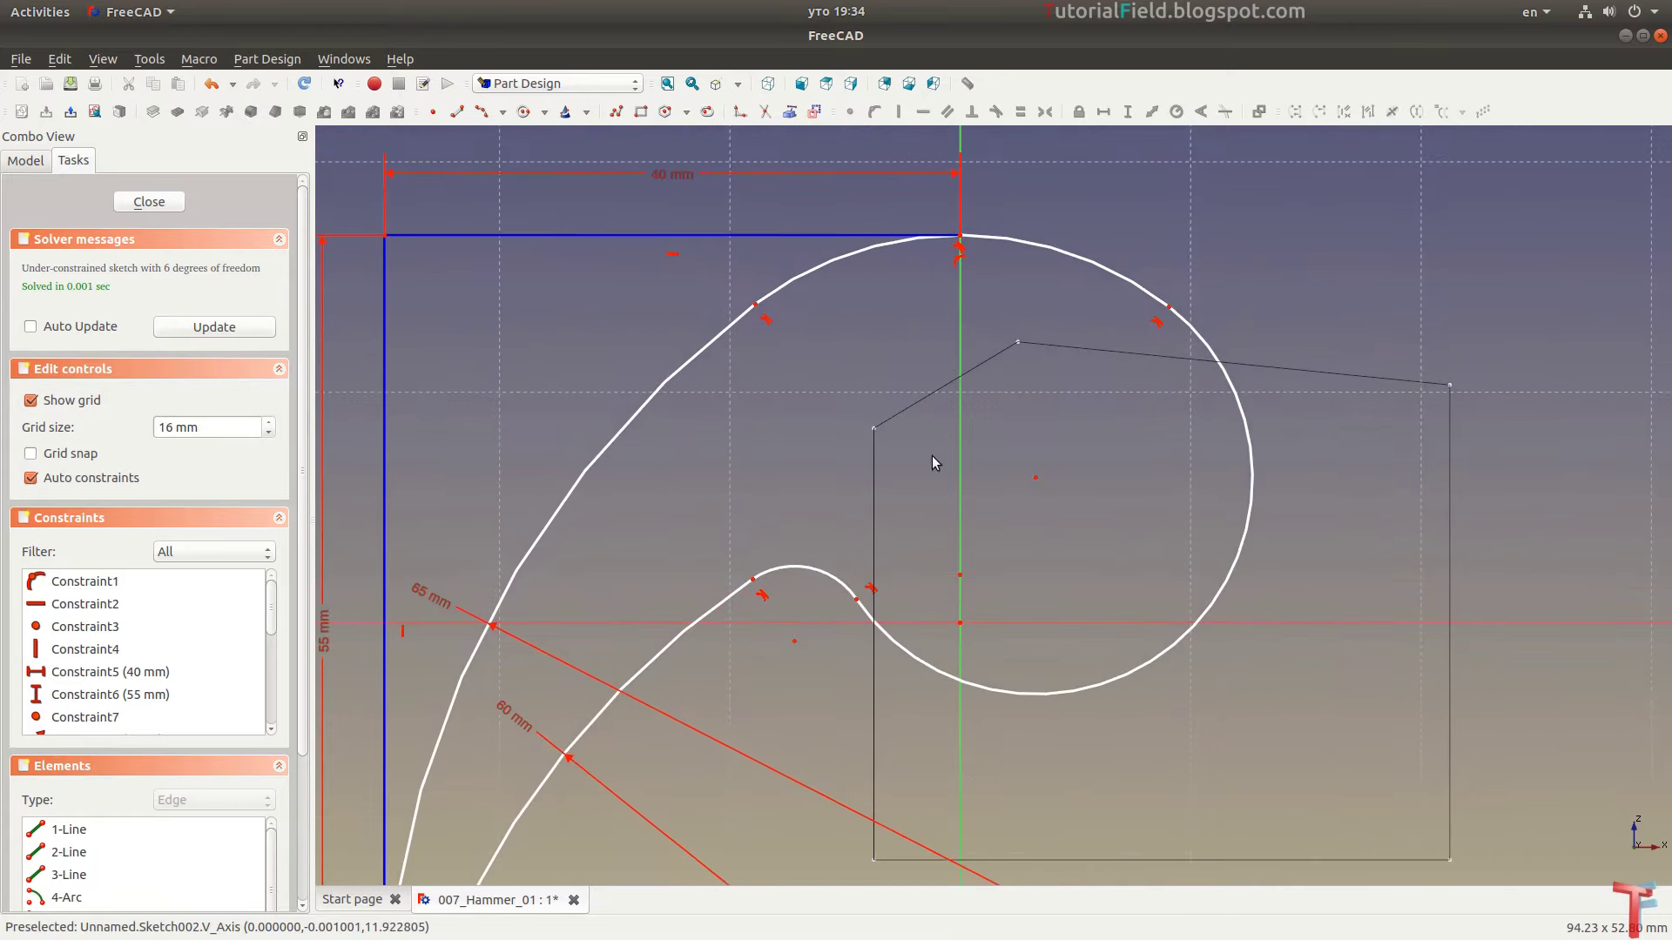
drag(960, 577, 959, 576)
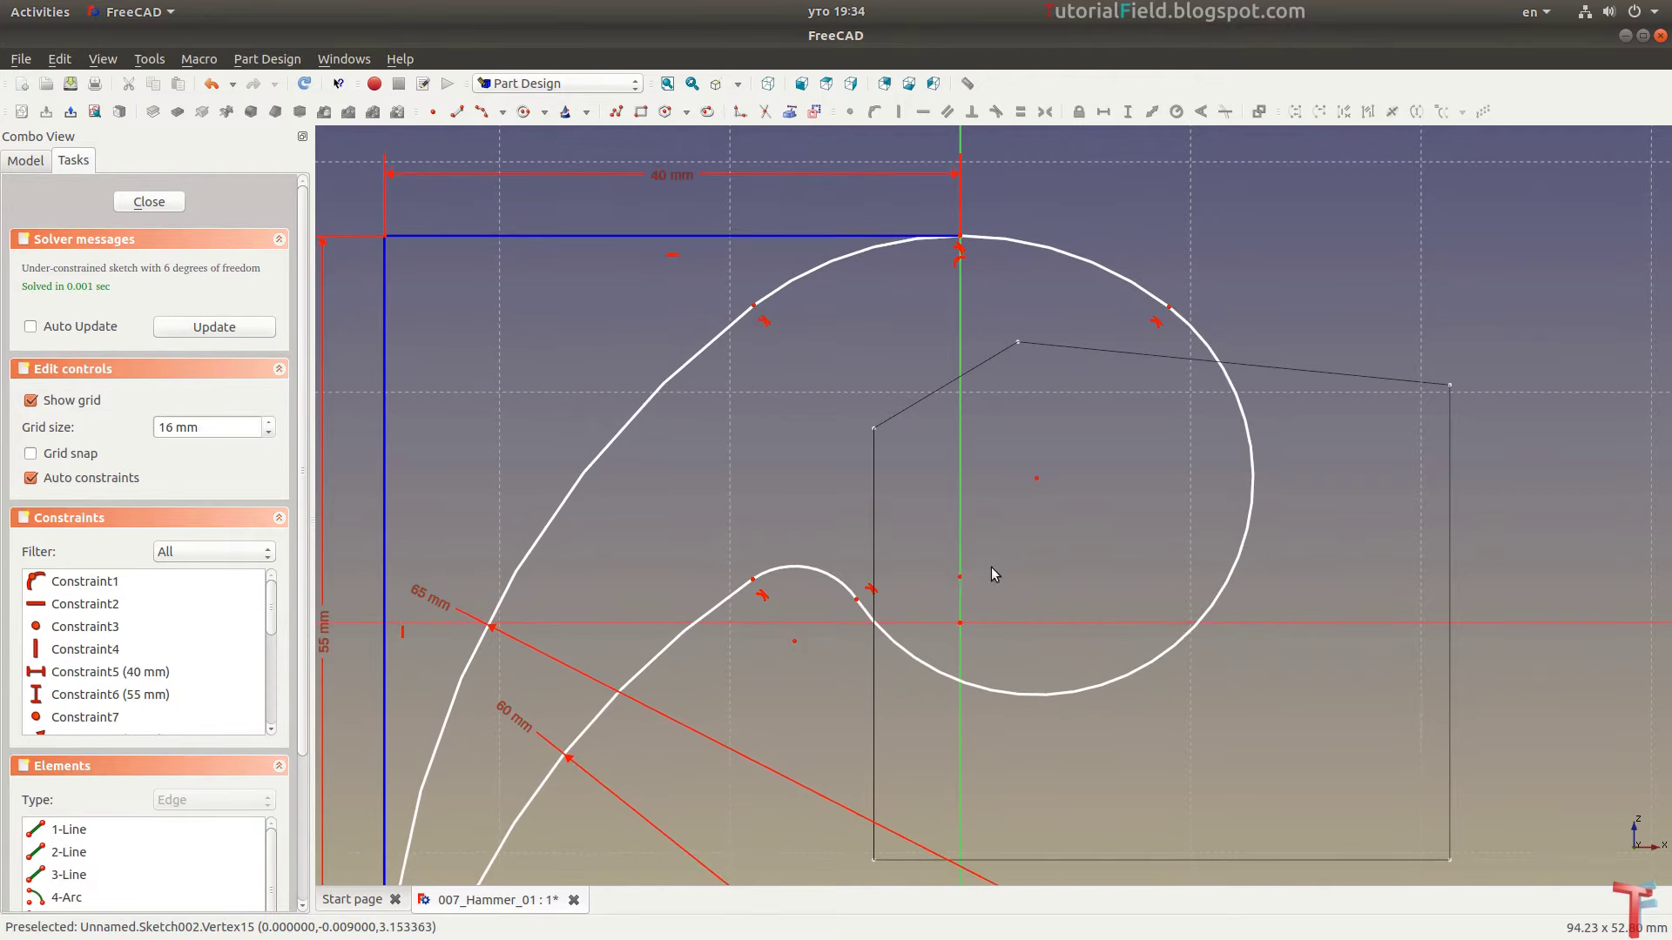
Make the selected points coincident, set the top arc to 80° and the small arc to 8 mm radius
click(844, 118)
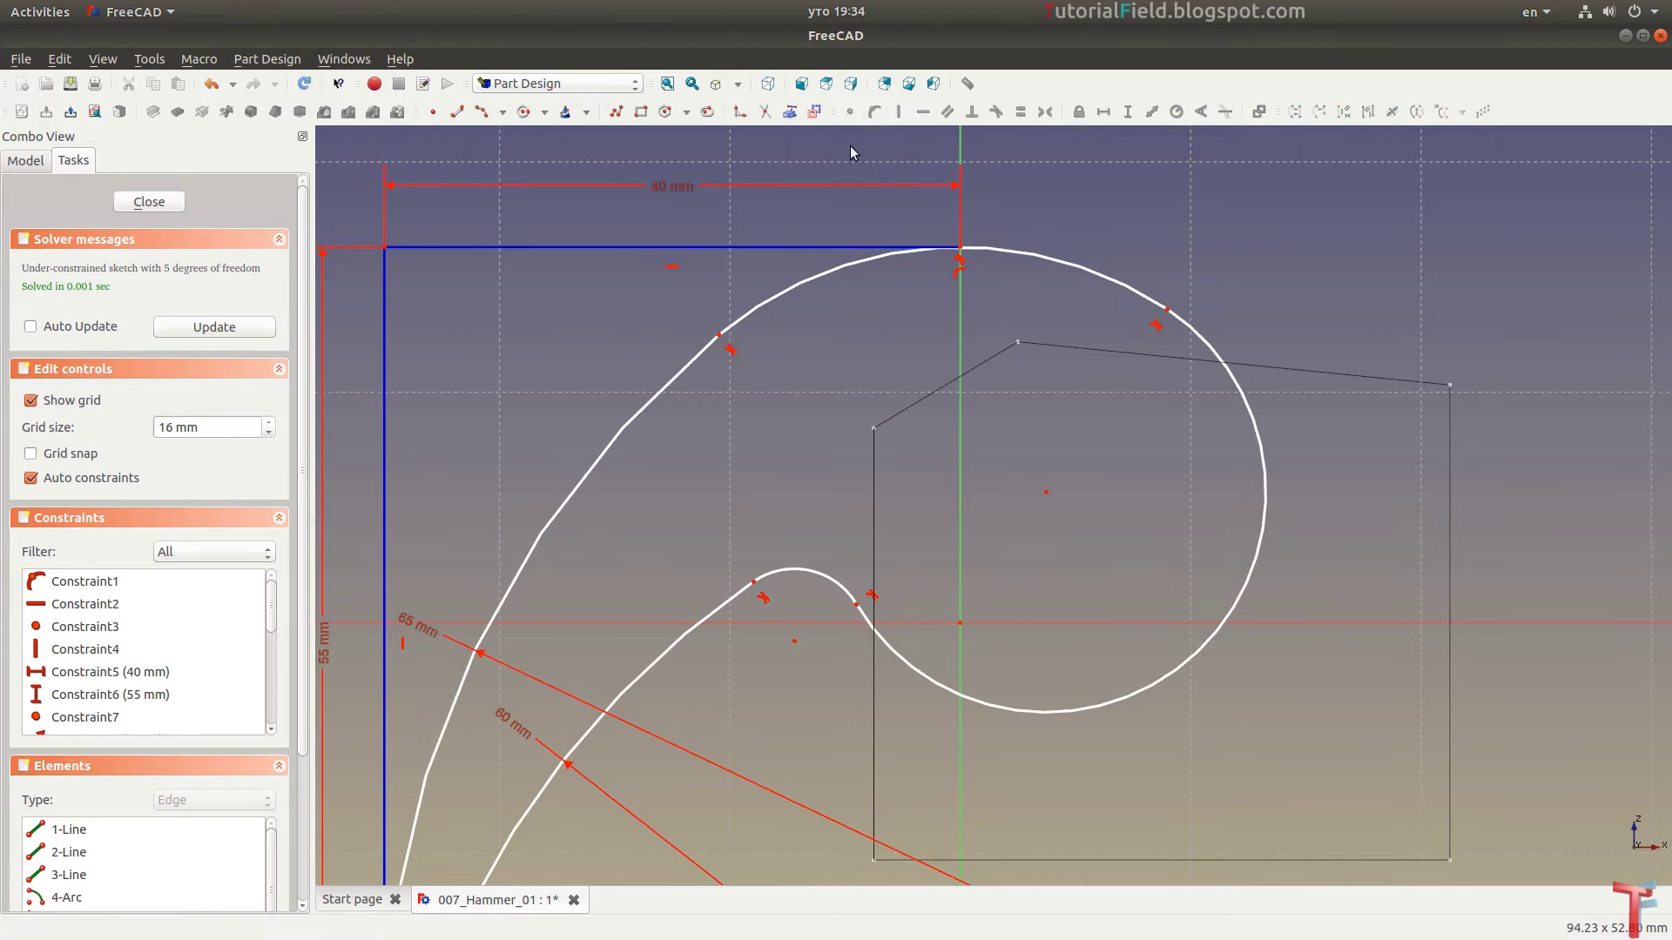
click(1028, 254)
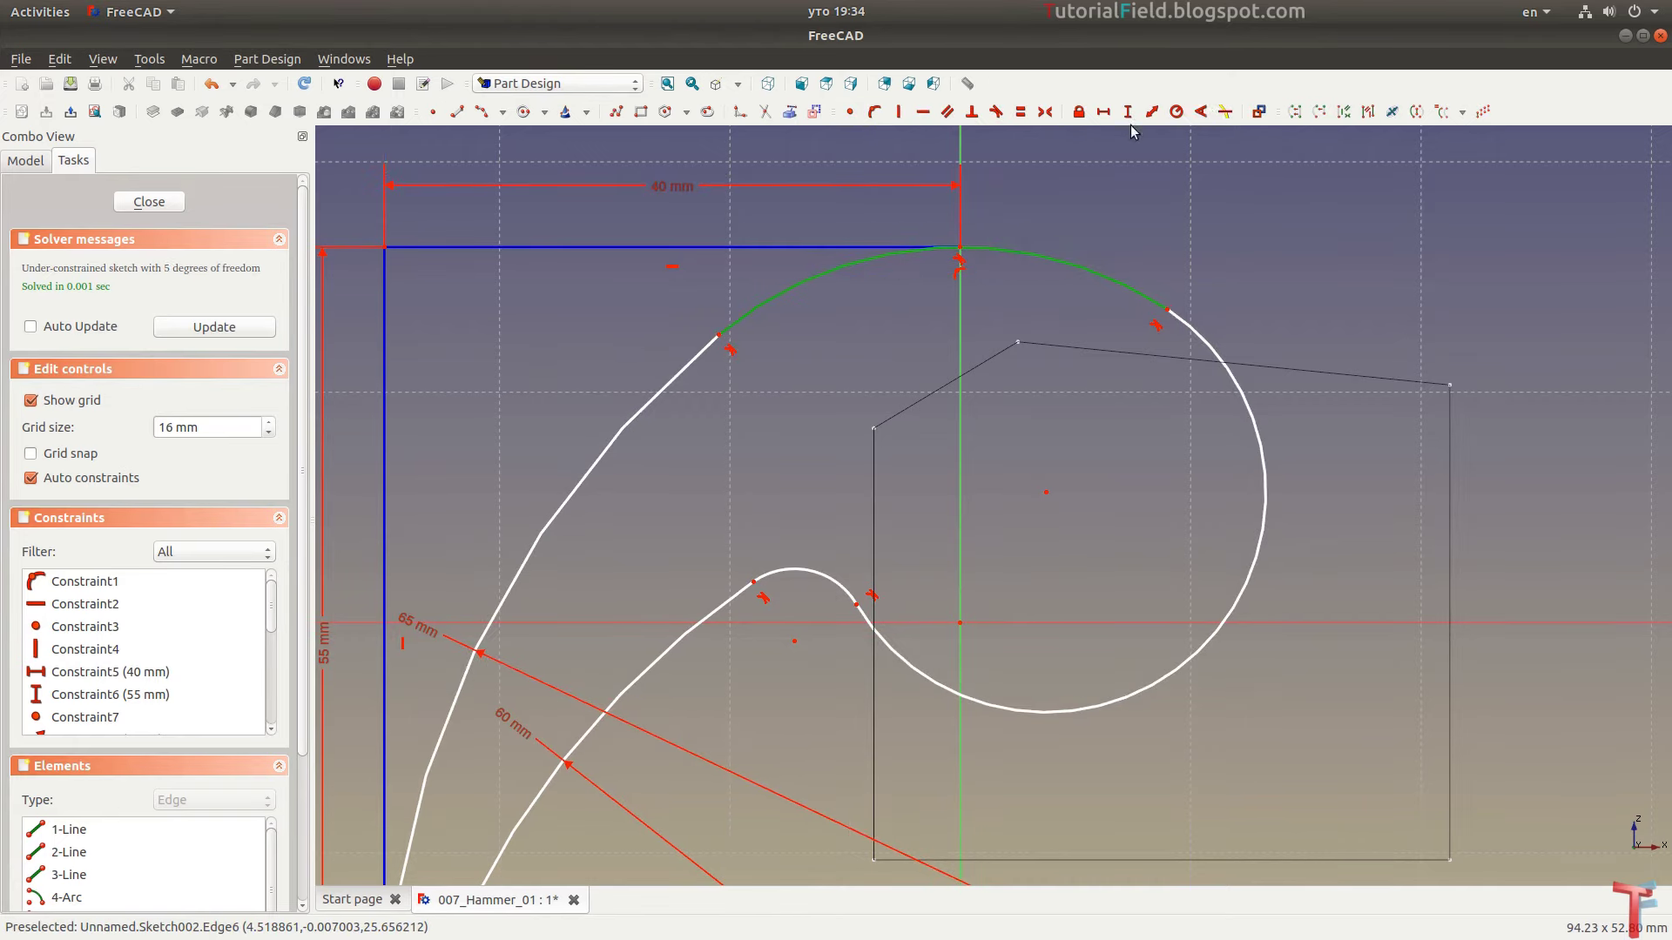
click(1203, 114)
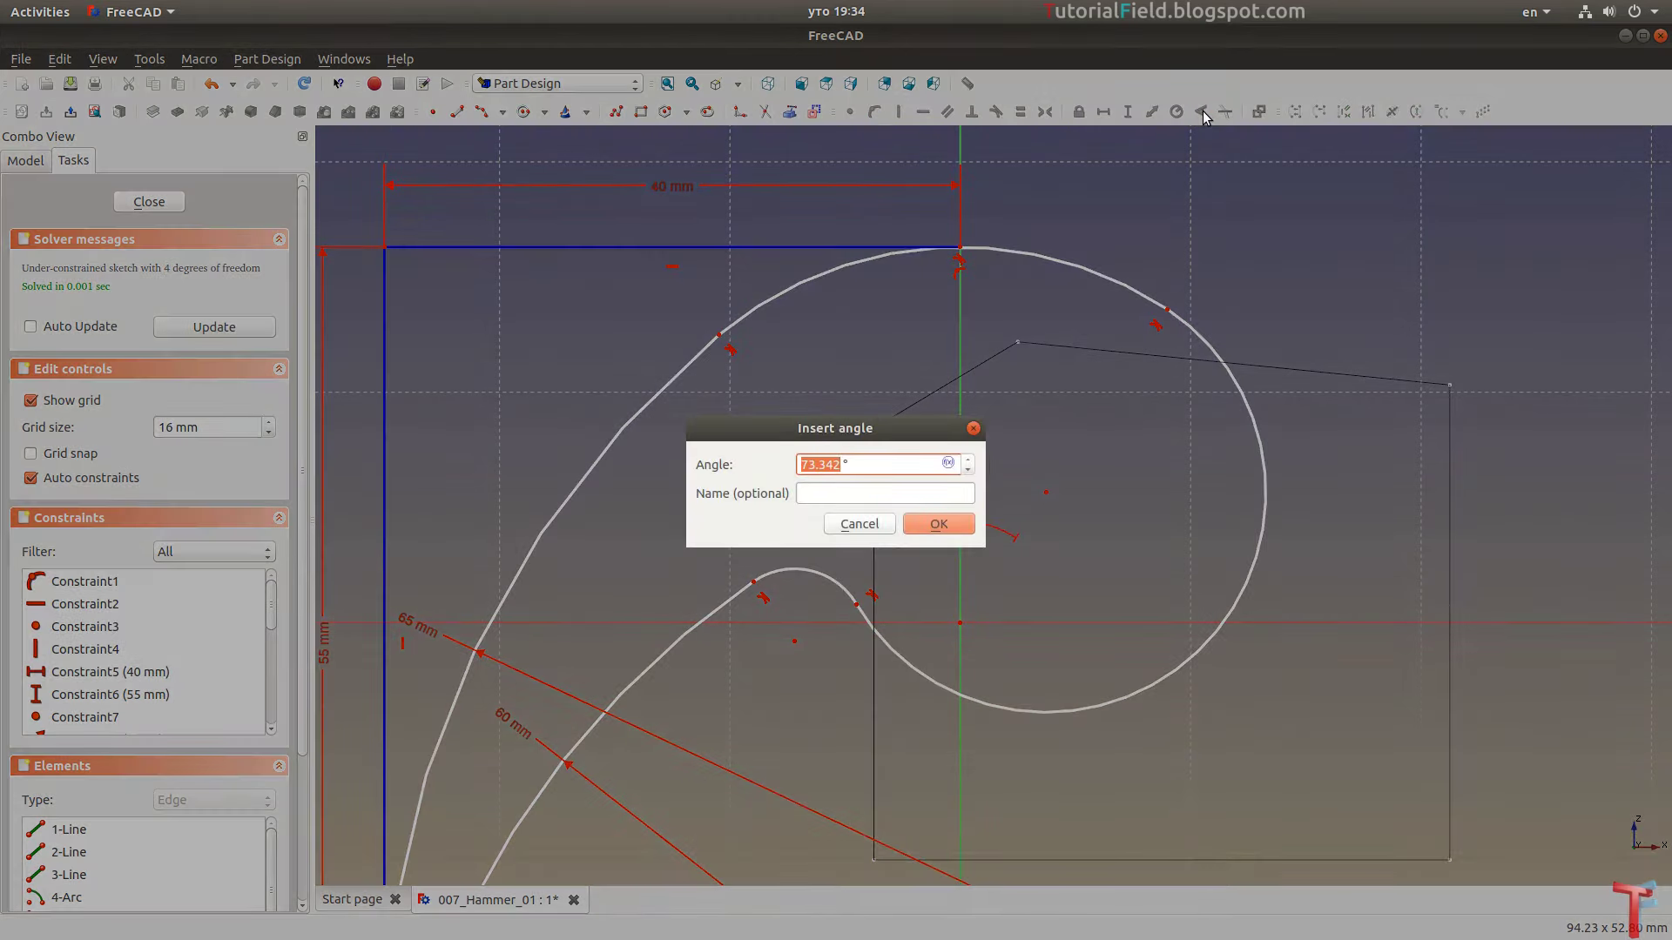
text(80)
key(Return)
scroll(918, 553, up, 2)
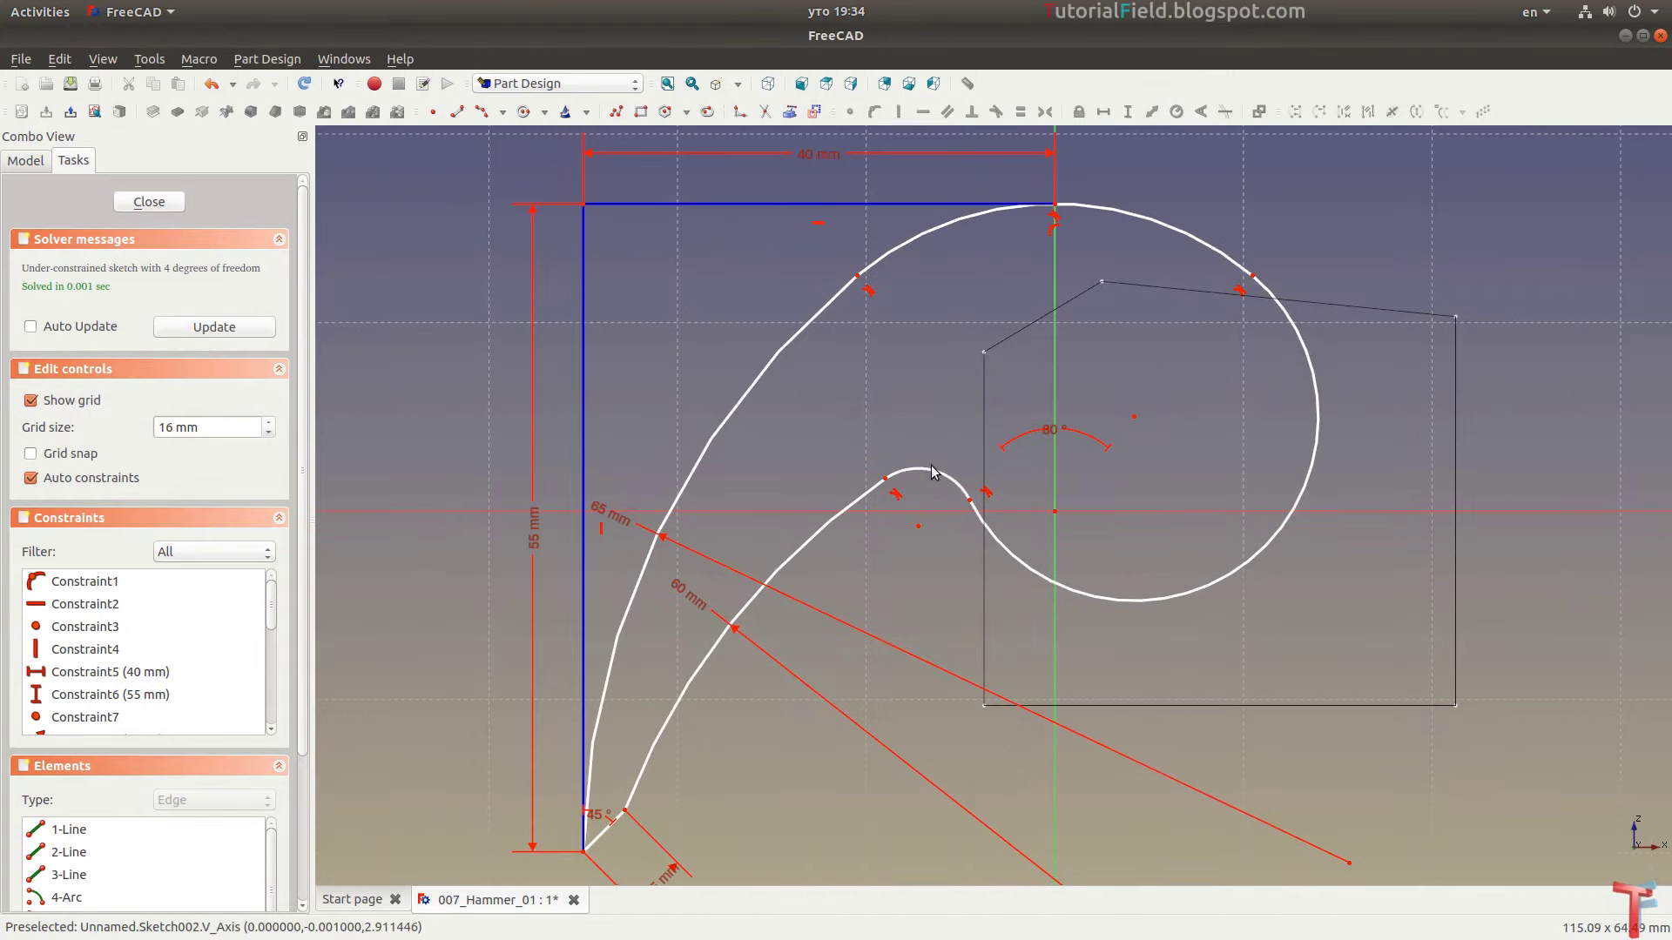
click(908, 471)
click(1176, 112)
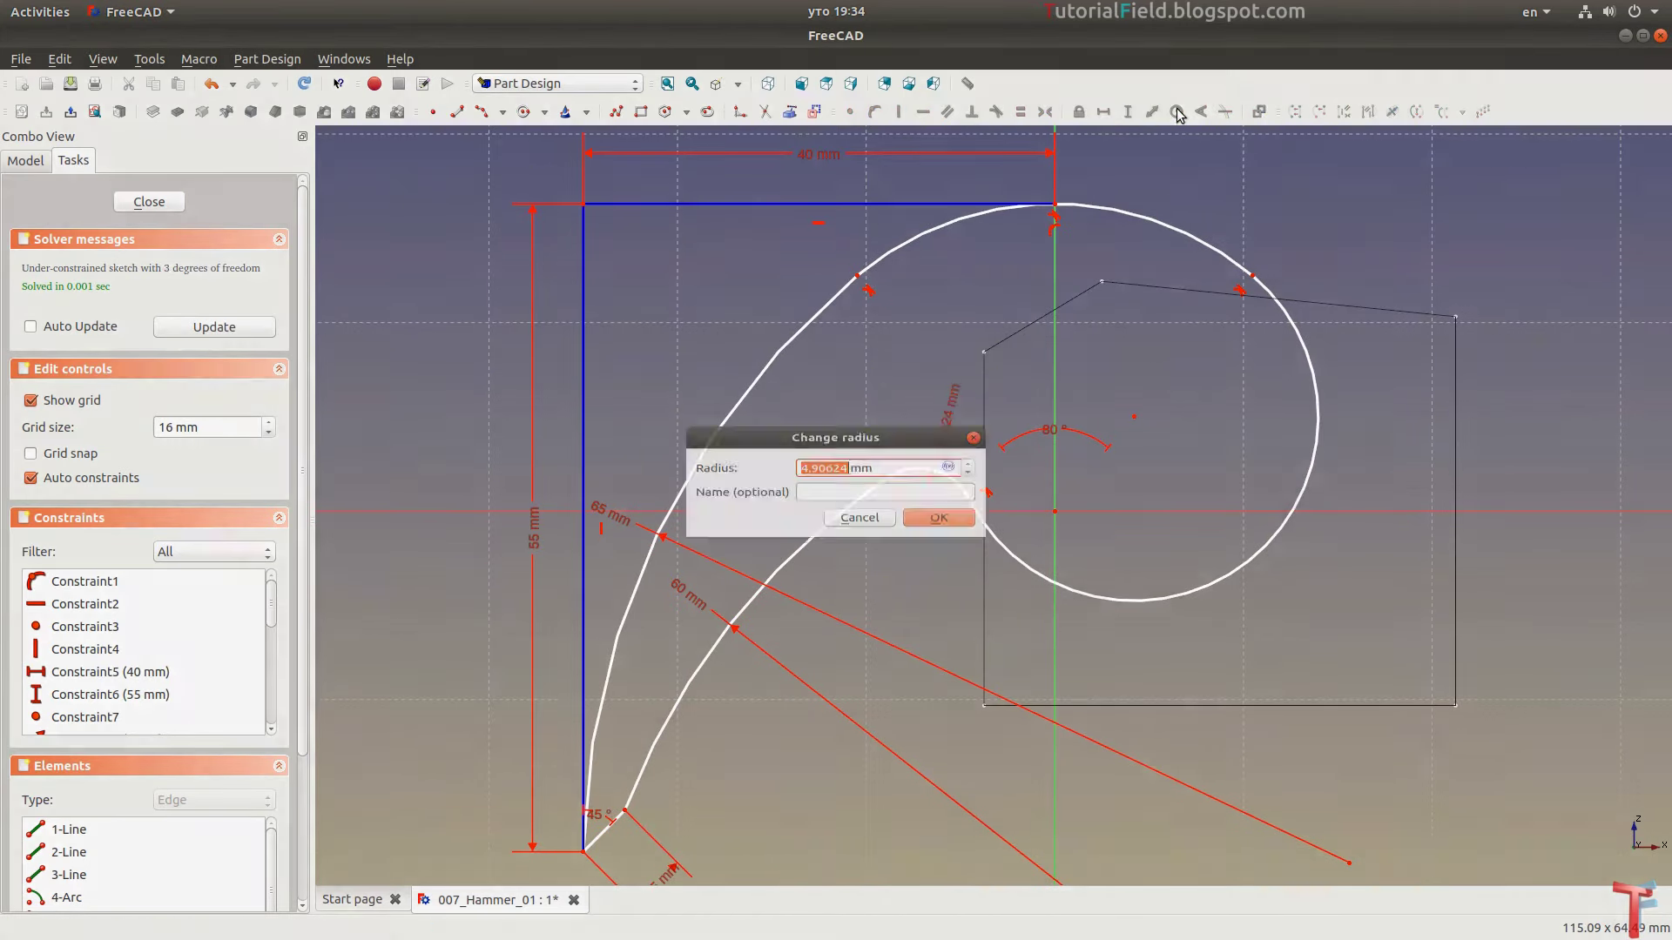
text(8)
key(Return)
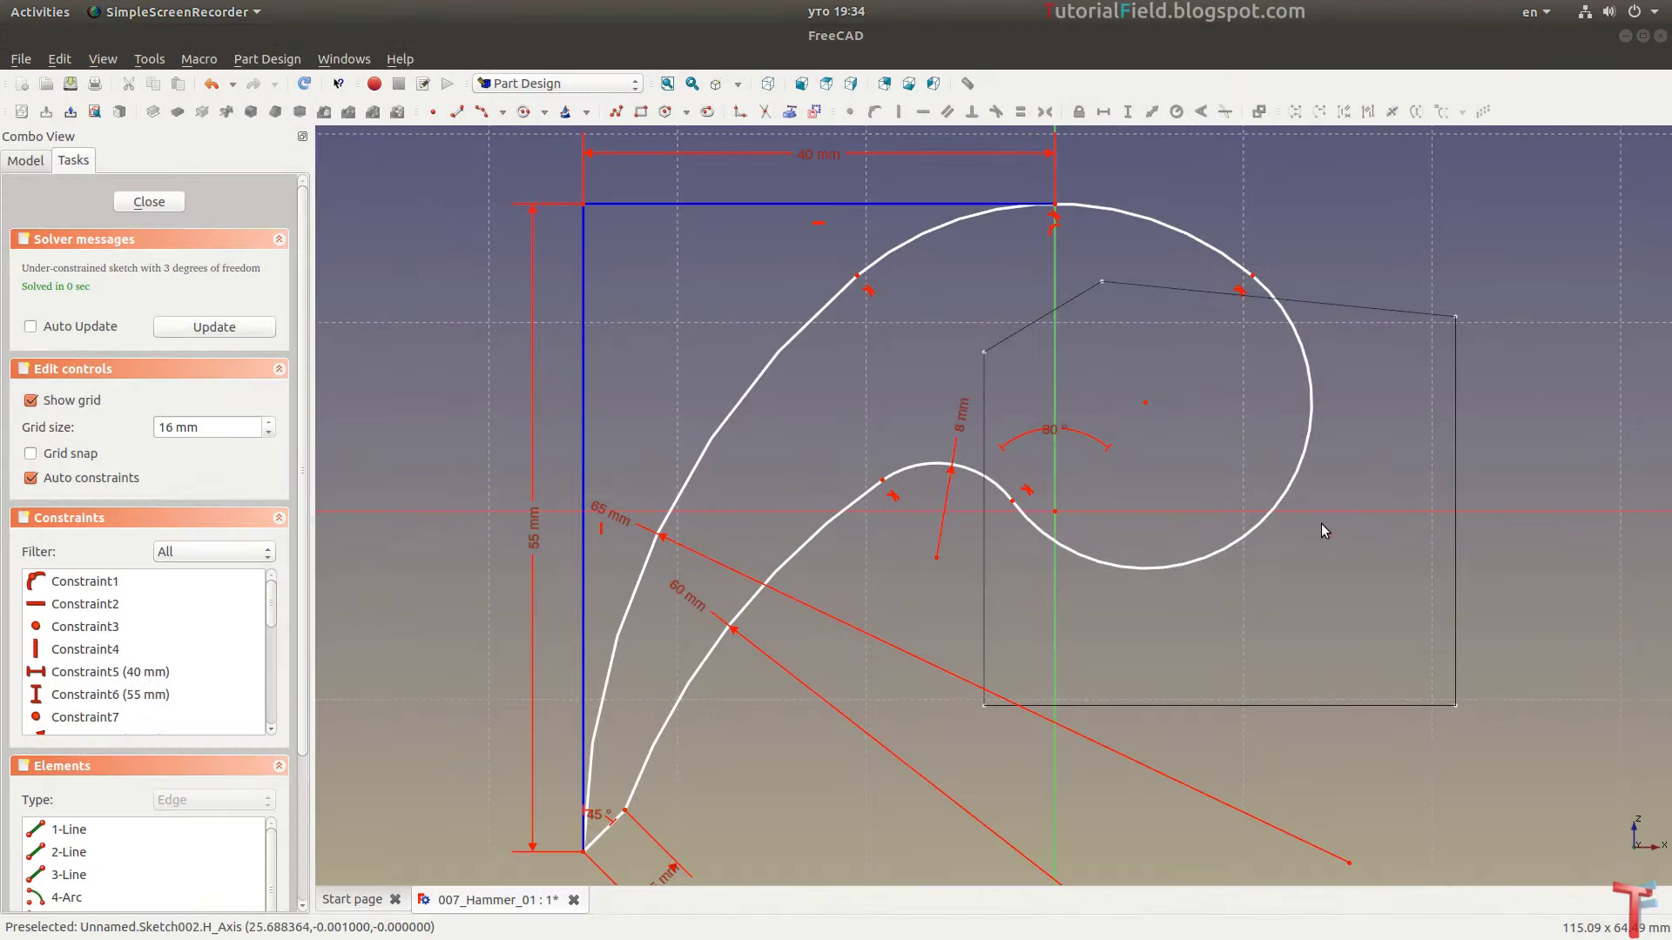
Give the large looping arc a 190° angle and a 15 mm radius
click(1289, 497)
click(1202, 114)
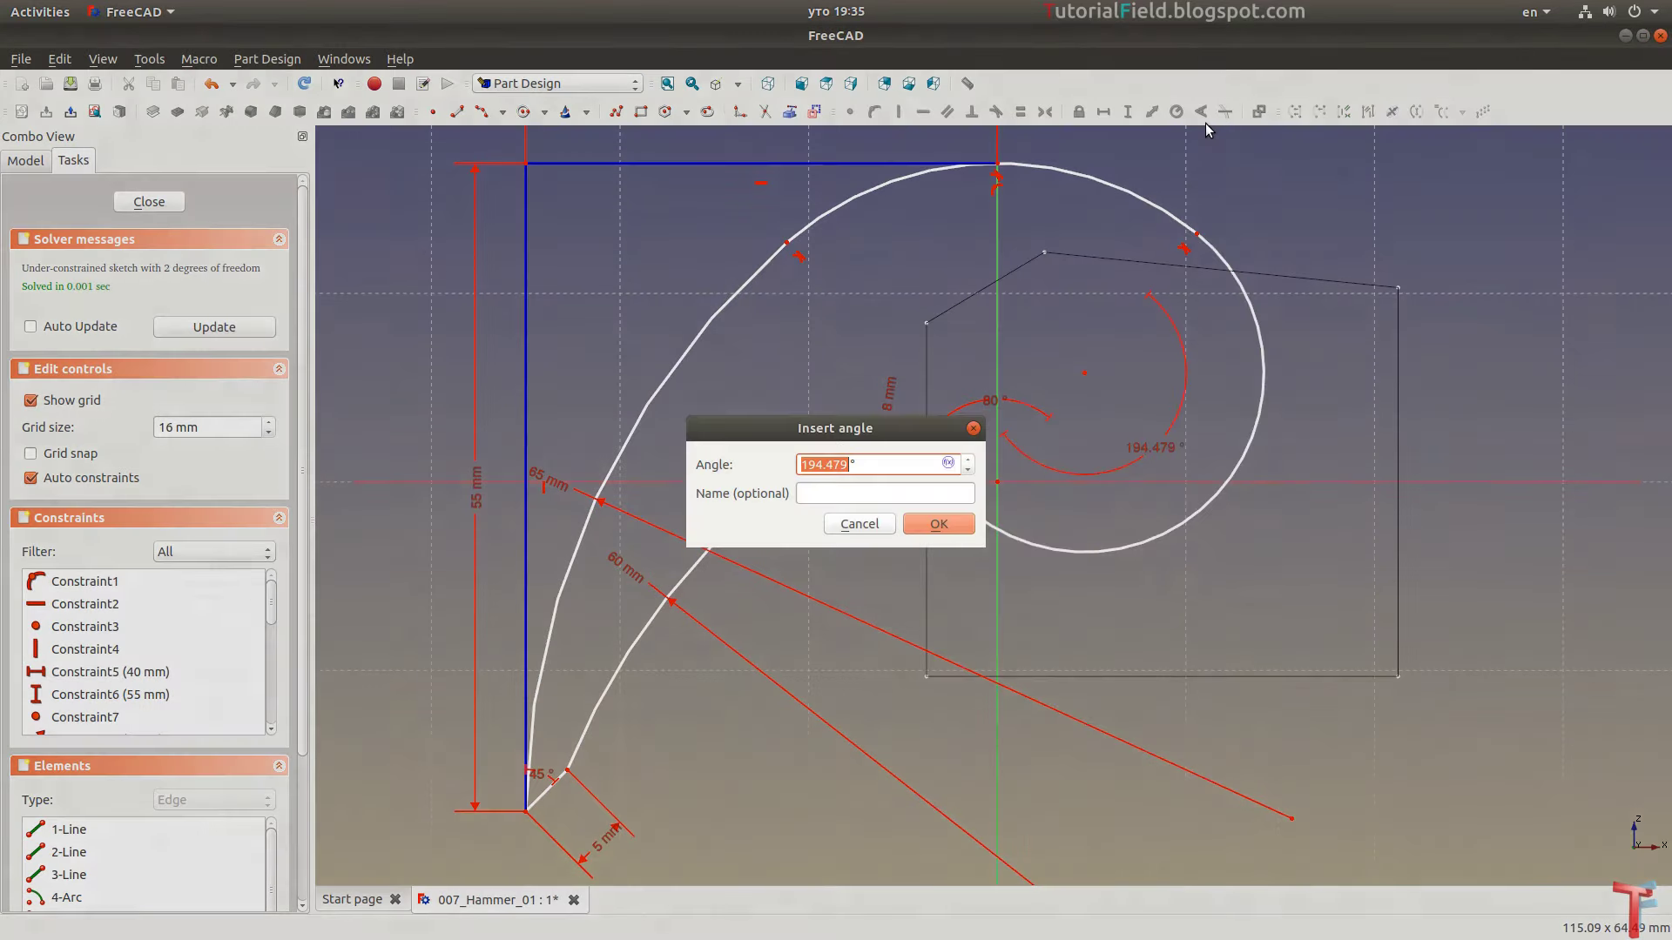
text(90)
key(Return)
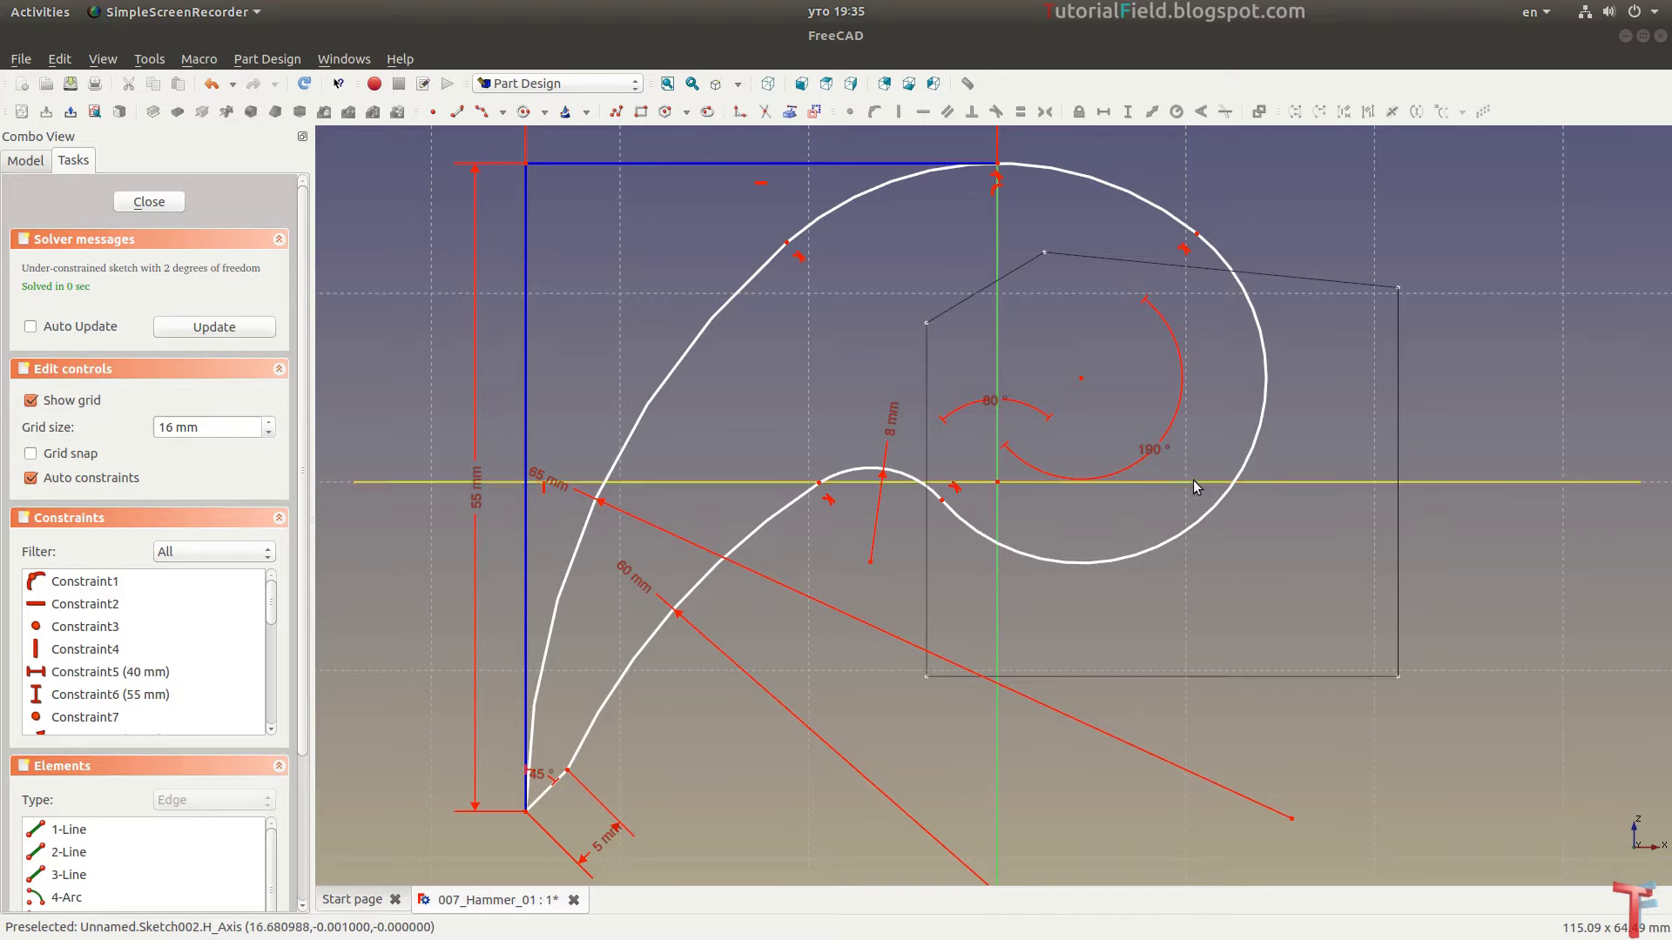
click(1206, 513)
click(1175, 111)
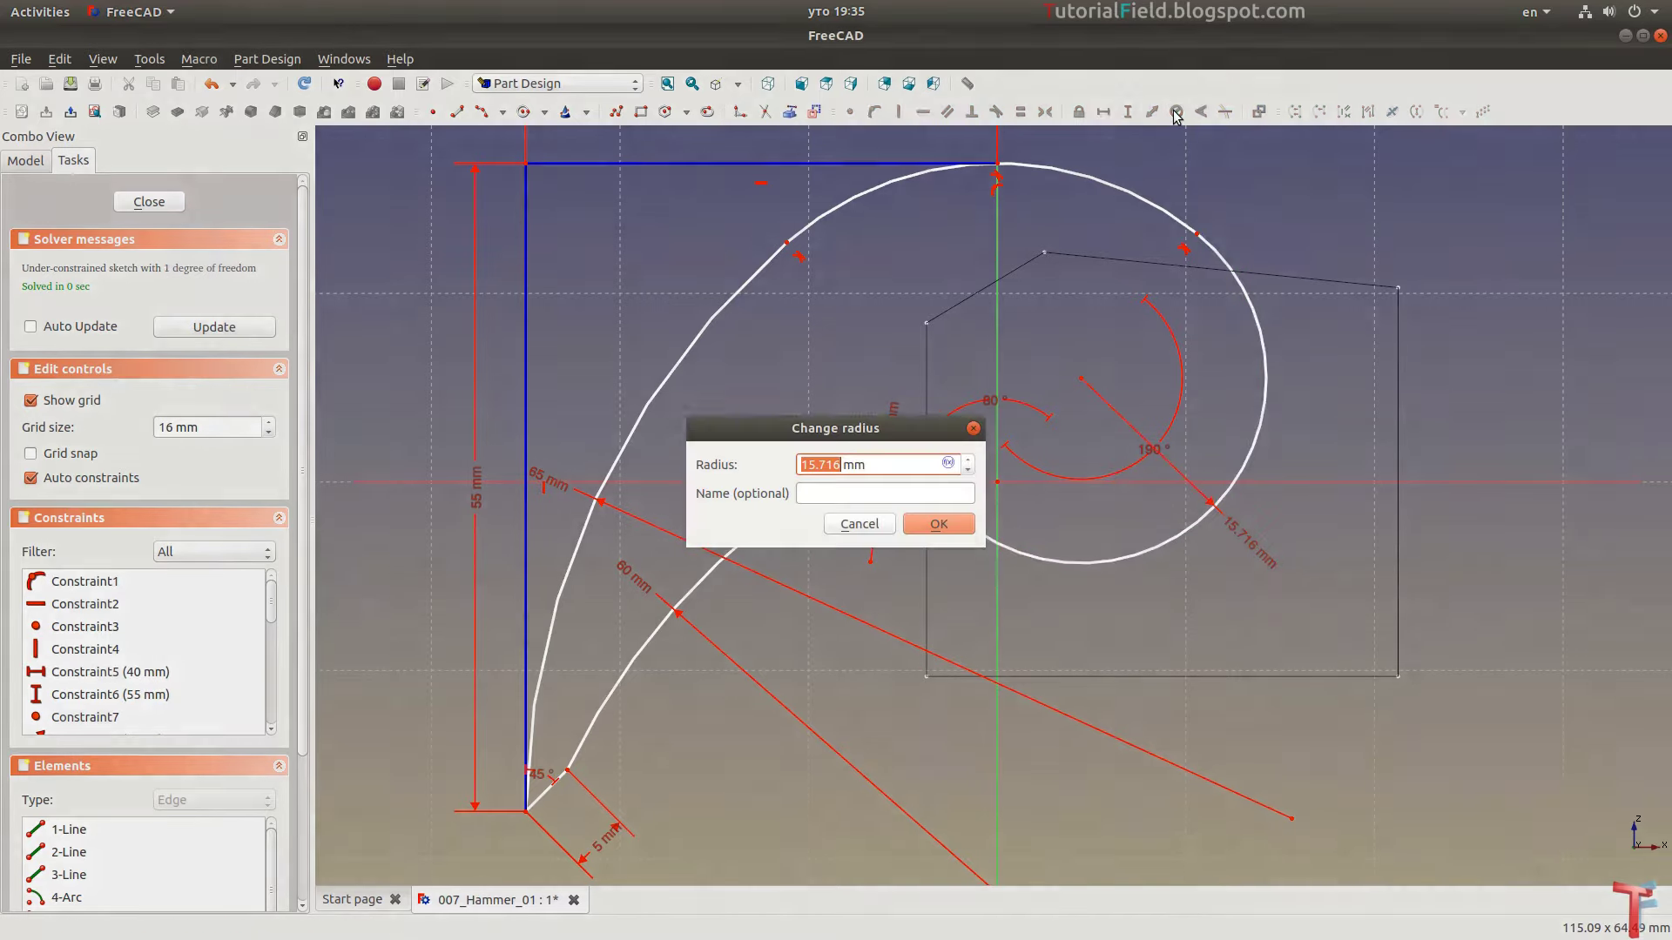
text(15)
key(Return)
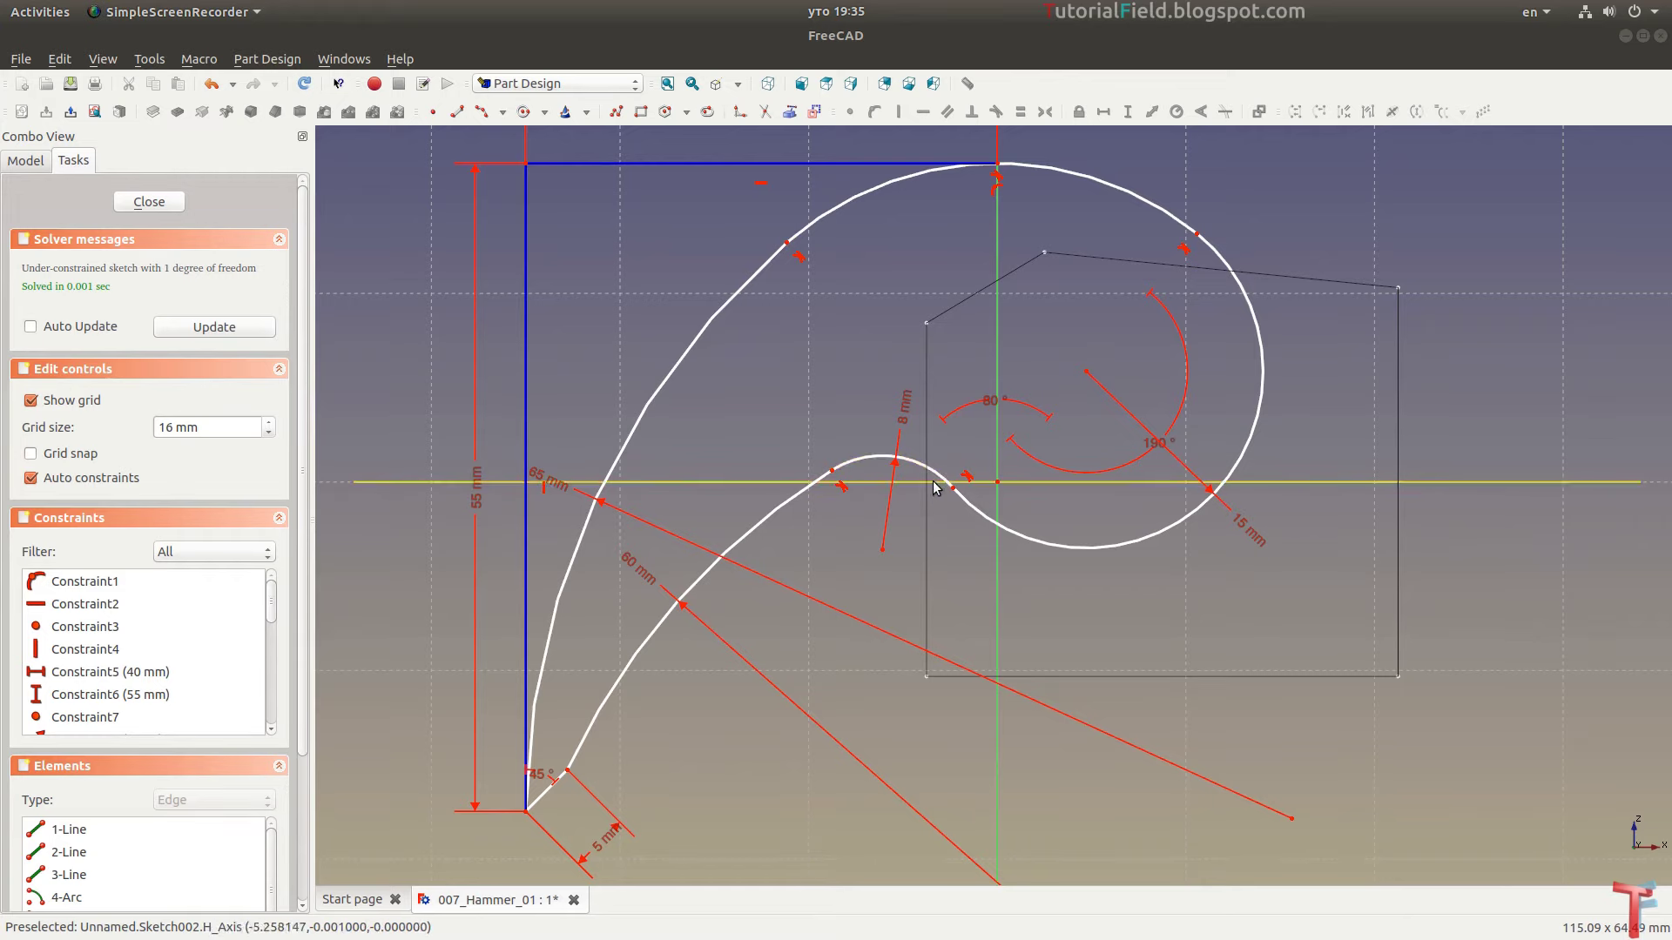
mouse_move(956, 476)
mouse_down()
mouse_move(905, 500)
mouse_move(890, 521)
mouse_move(907, 531)
mouse_up()
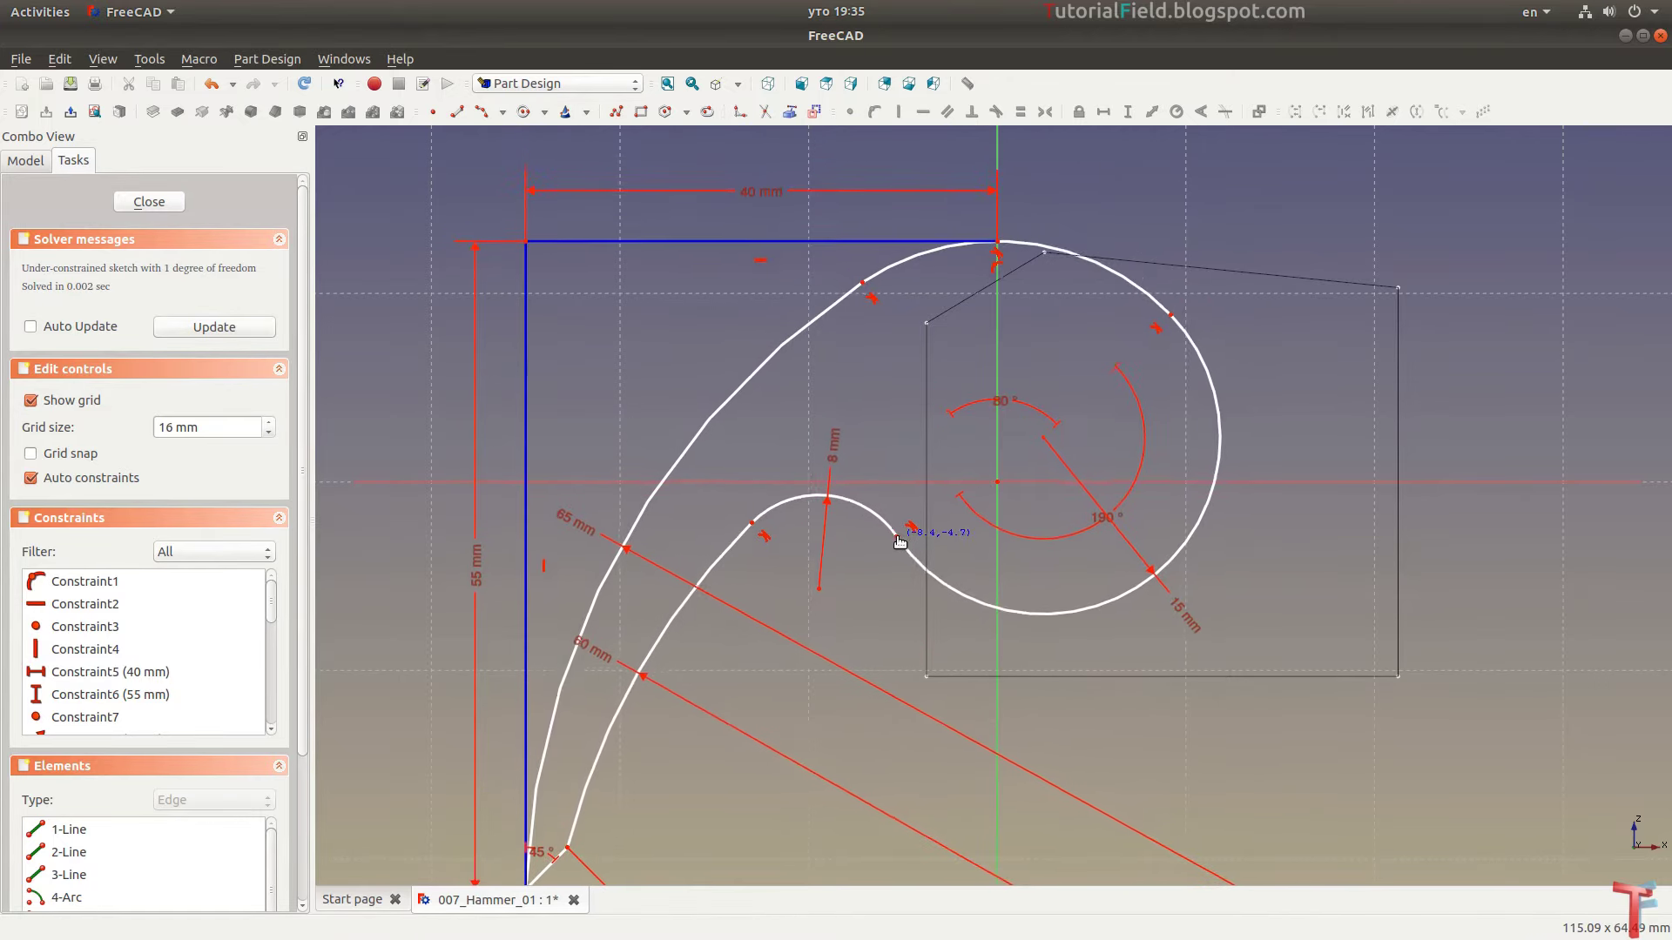
Drag the small arc to test remaining freedom and reframe the claw sketch's dimensions
drag(908, 531, 896, 550)
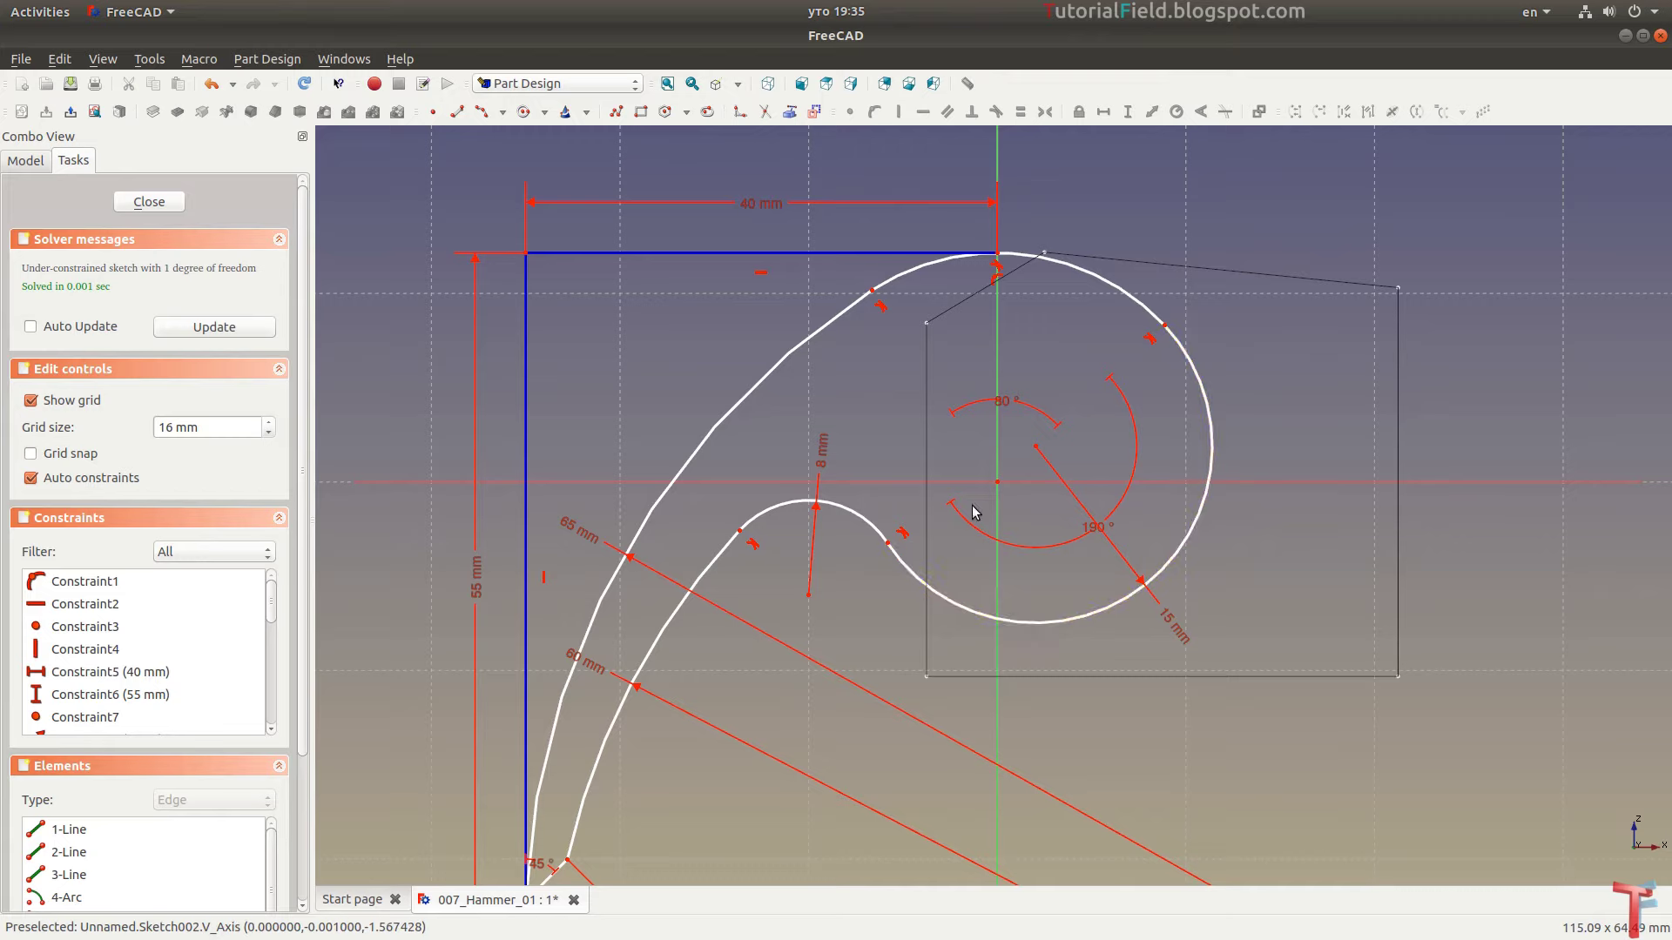
scroll(971, 516, down, 2)
middle_drag(926, 505, 909, 466)
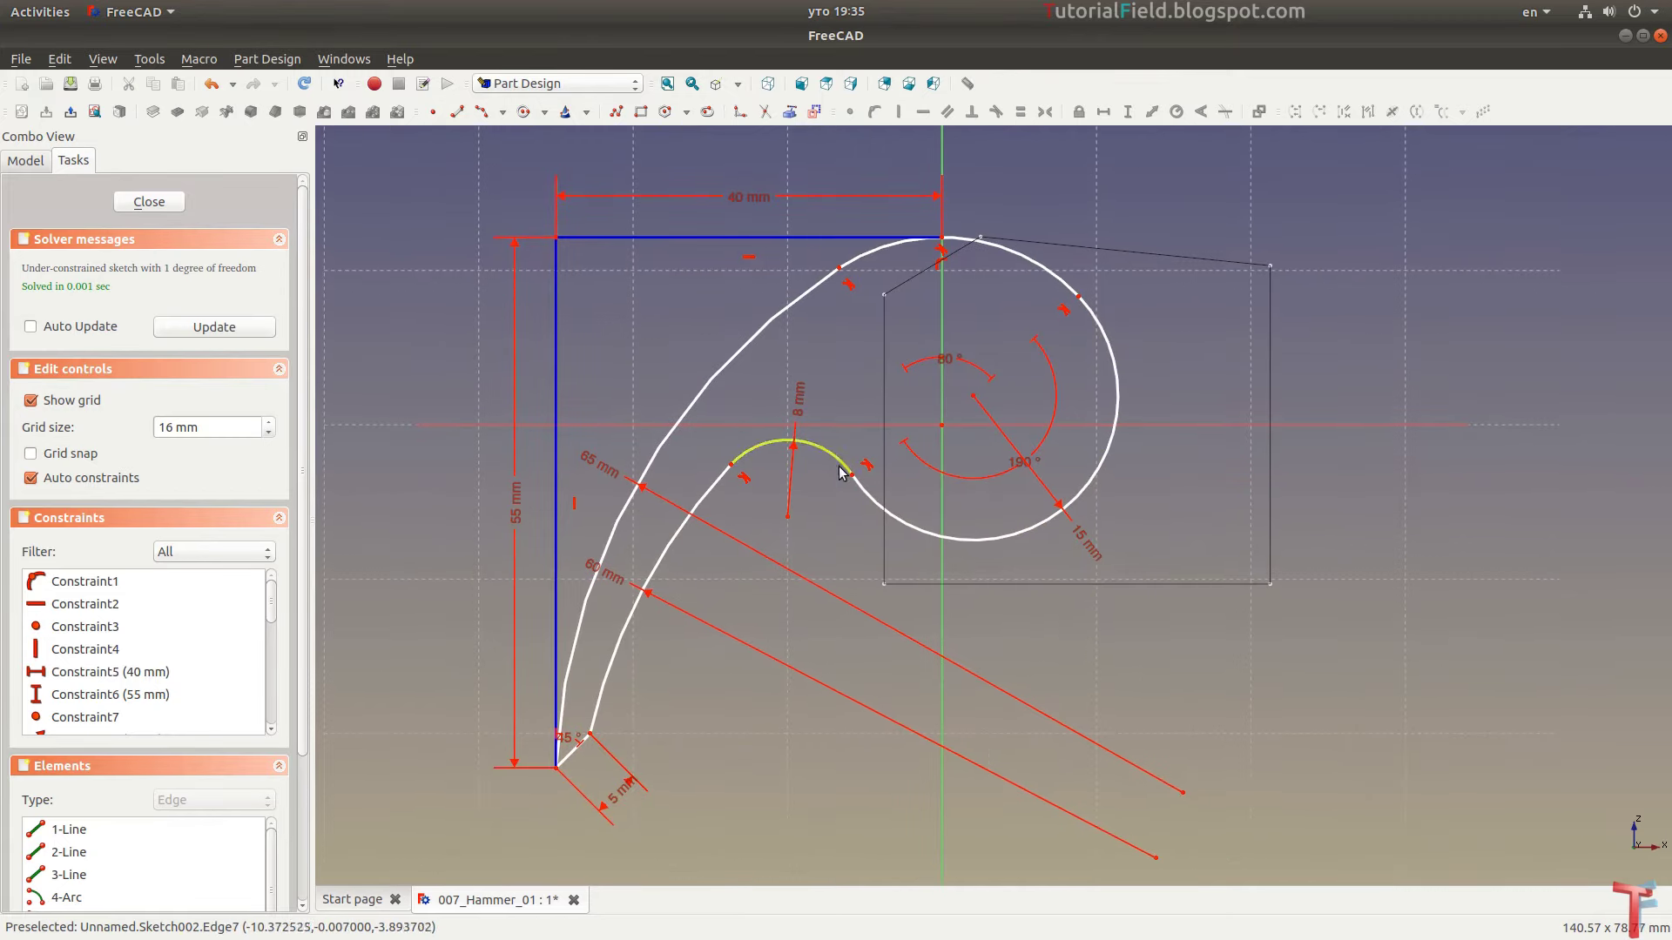
scroll(890, 471, up, 2)
middle_drag(915, 383, 988, 390)
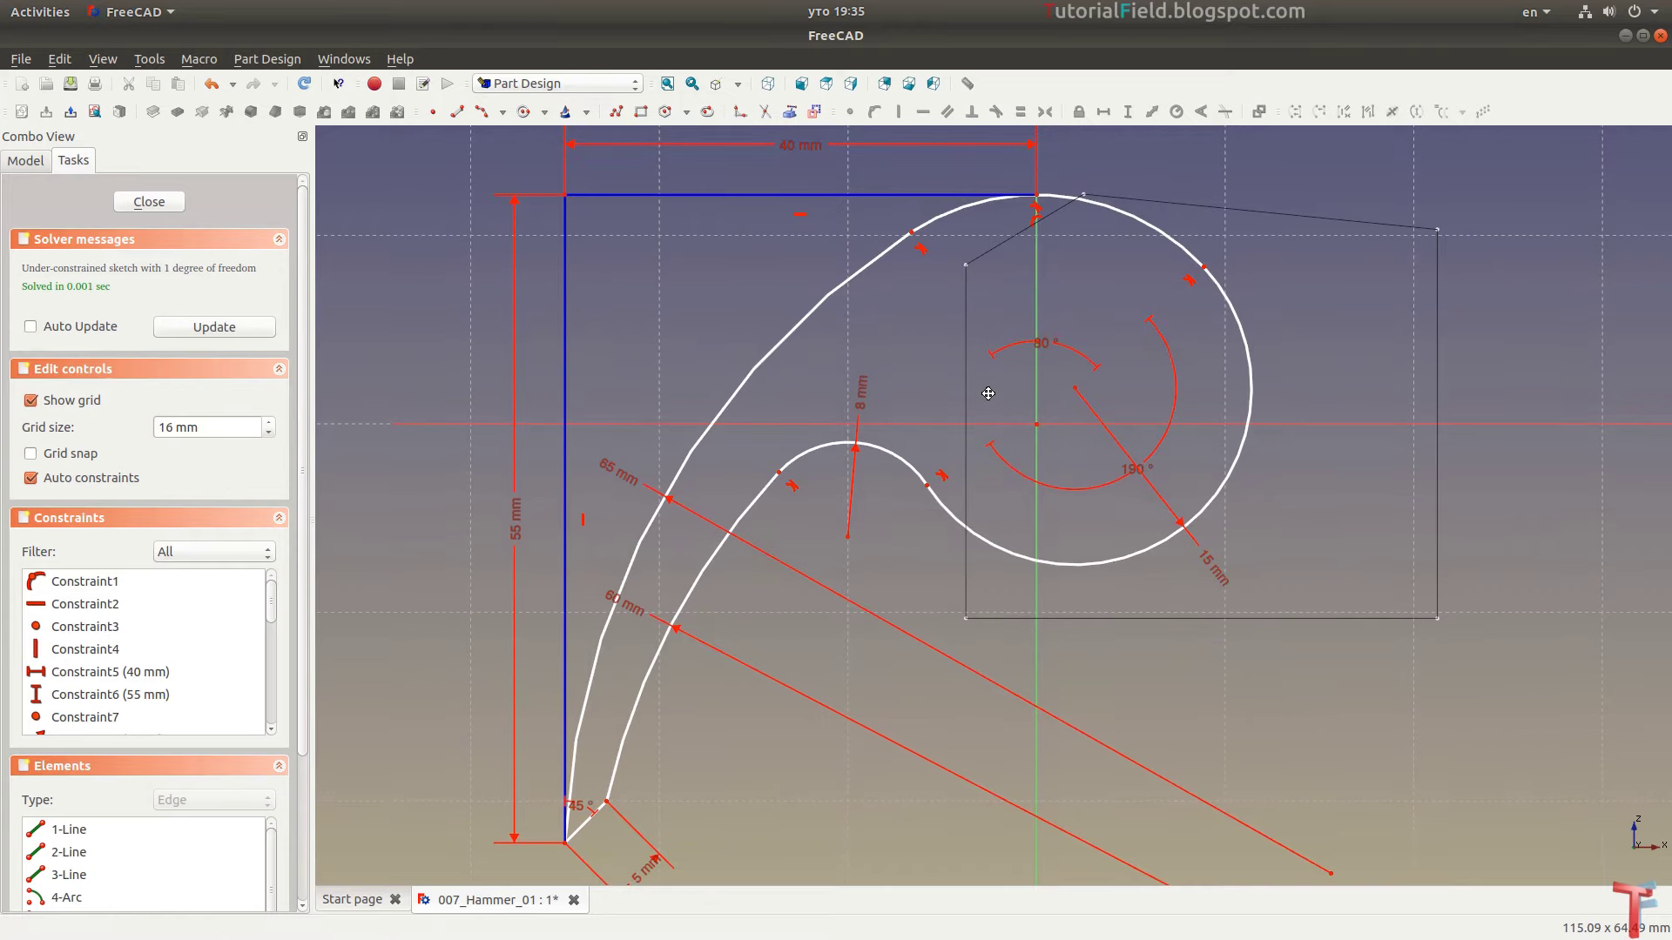
middle_drag(988, 390, 969, 416)
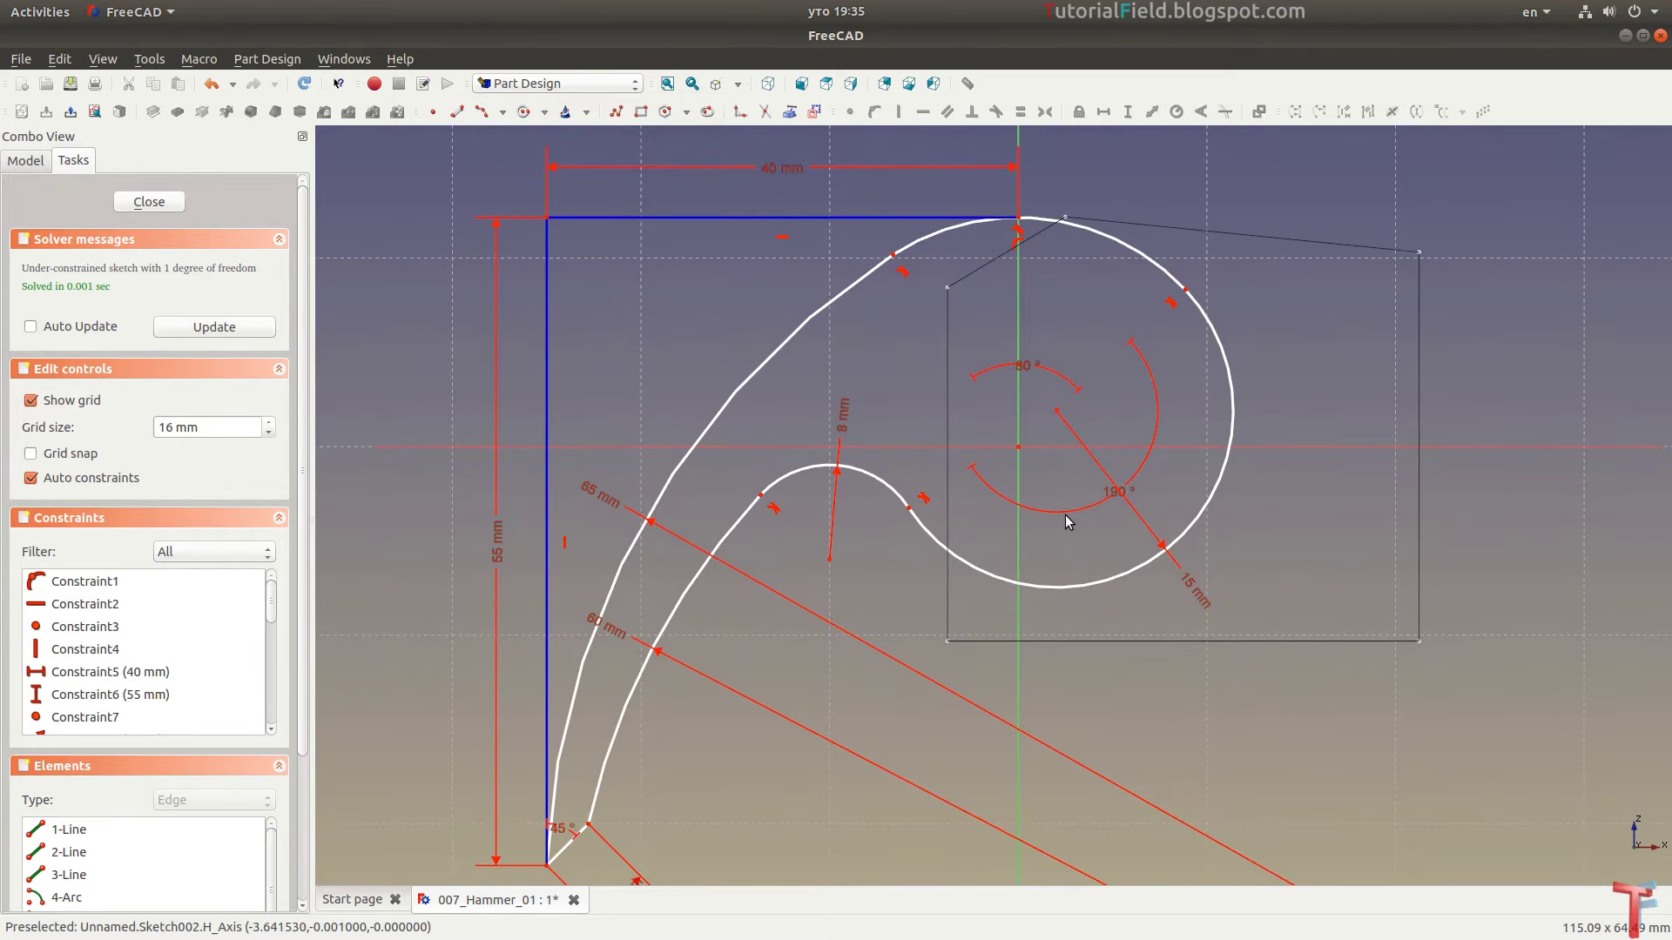
middle_drag(1078, 587, 1080, 514)
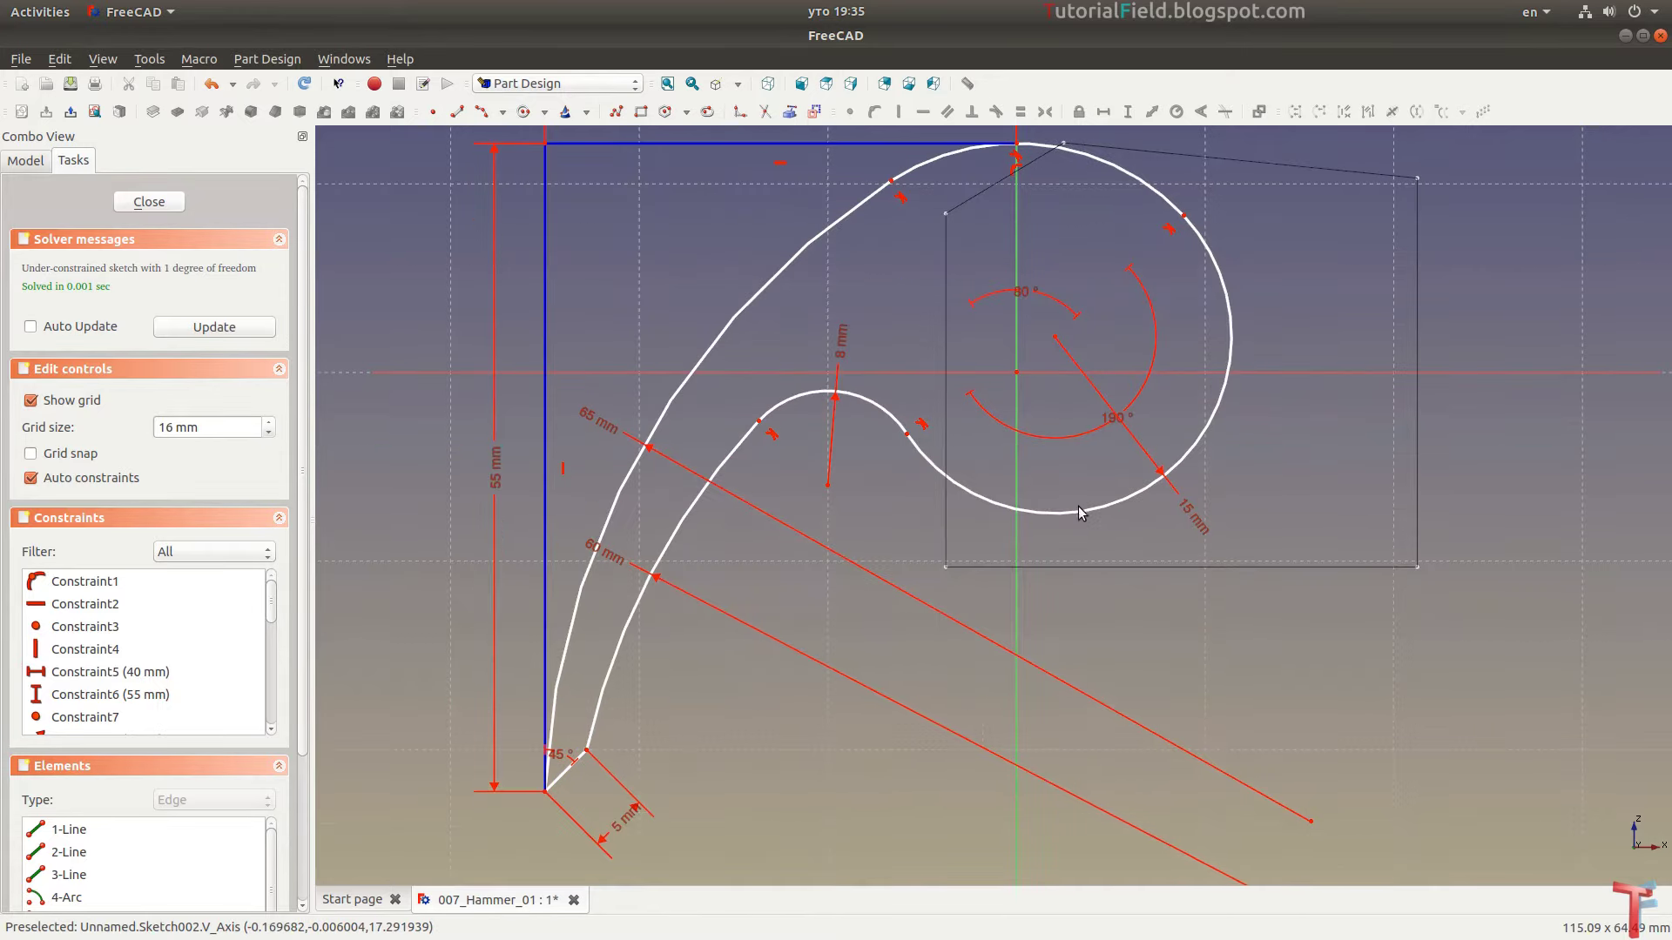
middle_drag(1112, 197, 1111, 253)
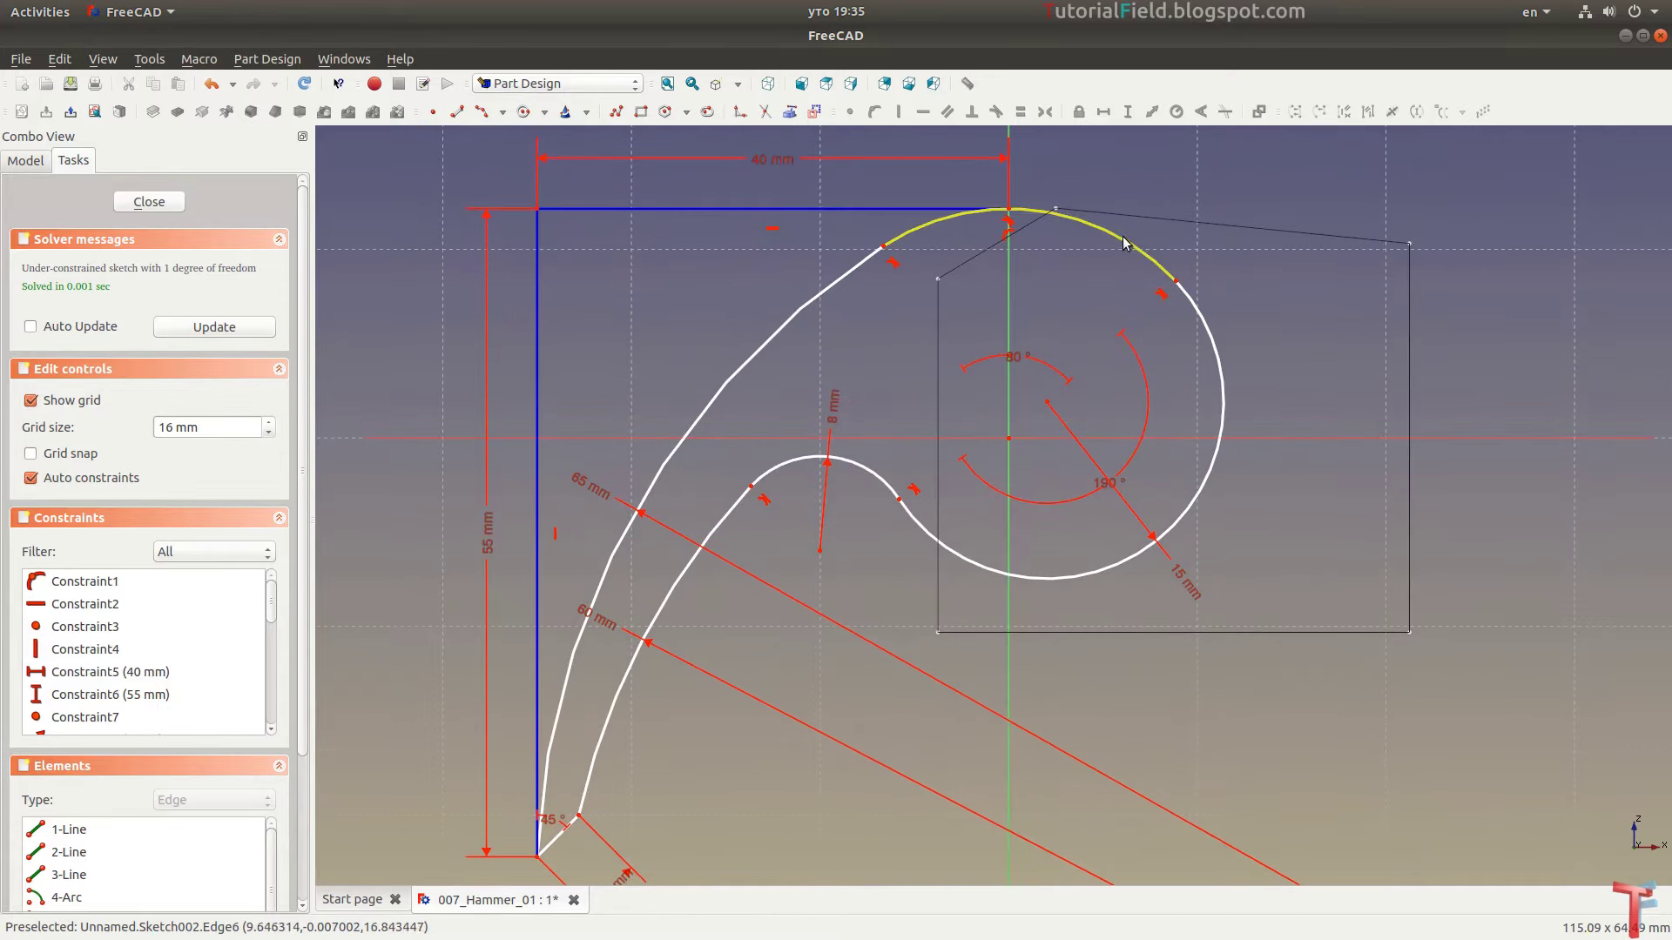
Give the top arc a 20 mm radius and close the fully constrained sketch
click(1124, 243)
click(1175, 112)
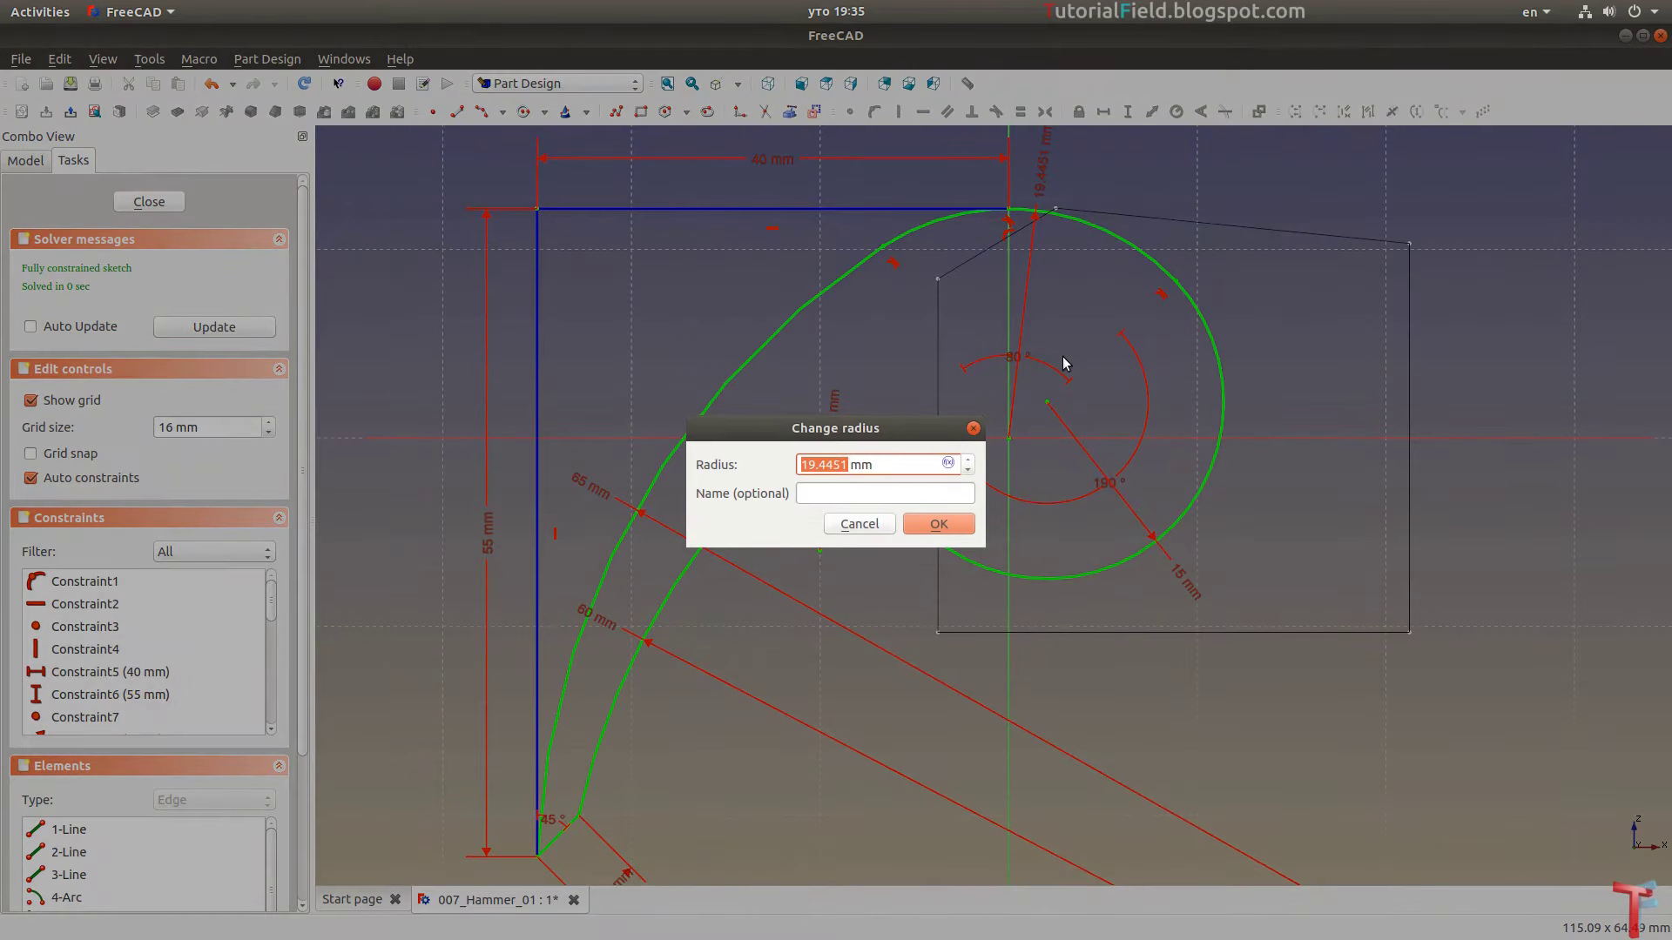
text(20)
key(Return)
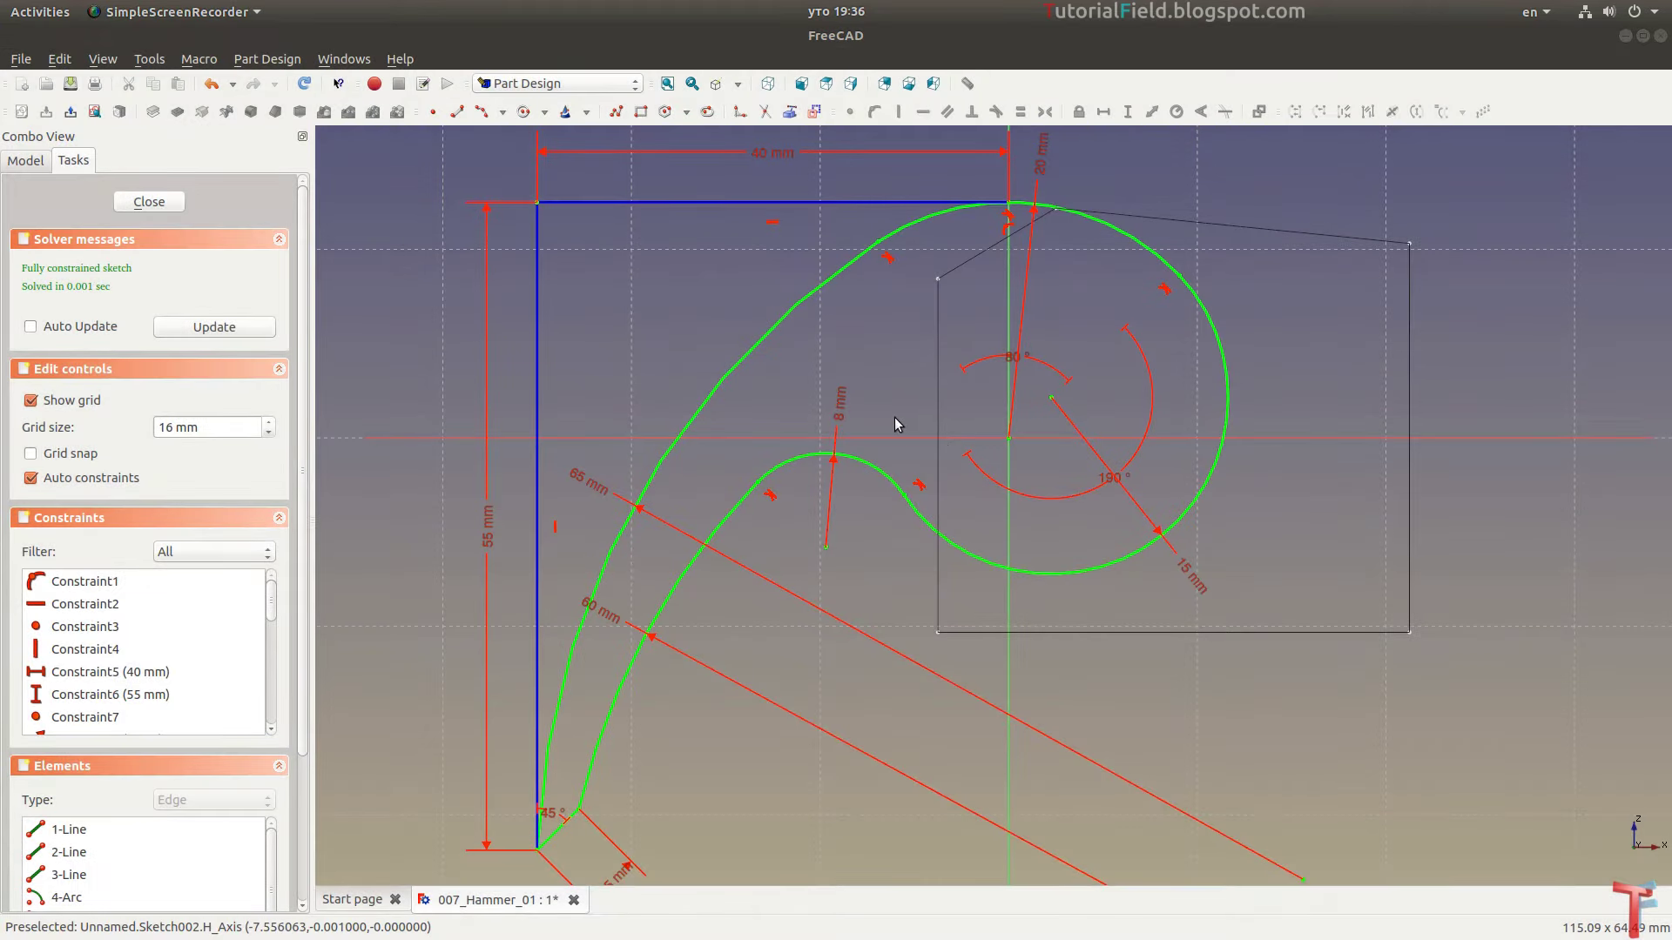
middle_drag(899, 373, 984, 327)
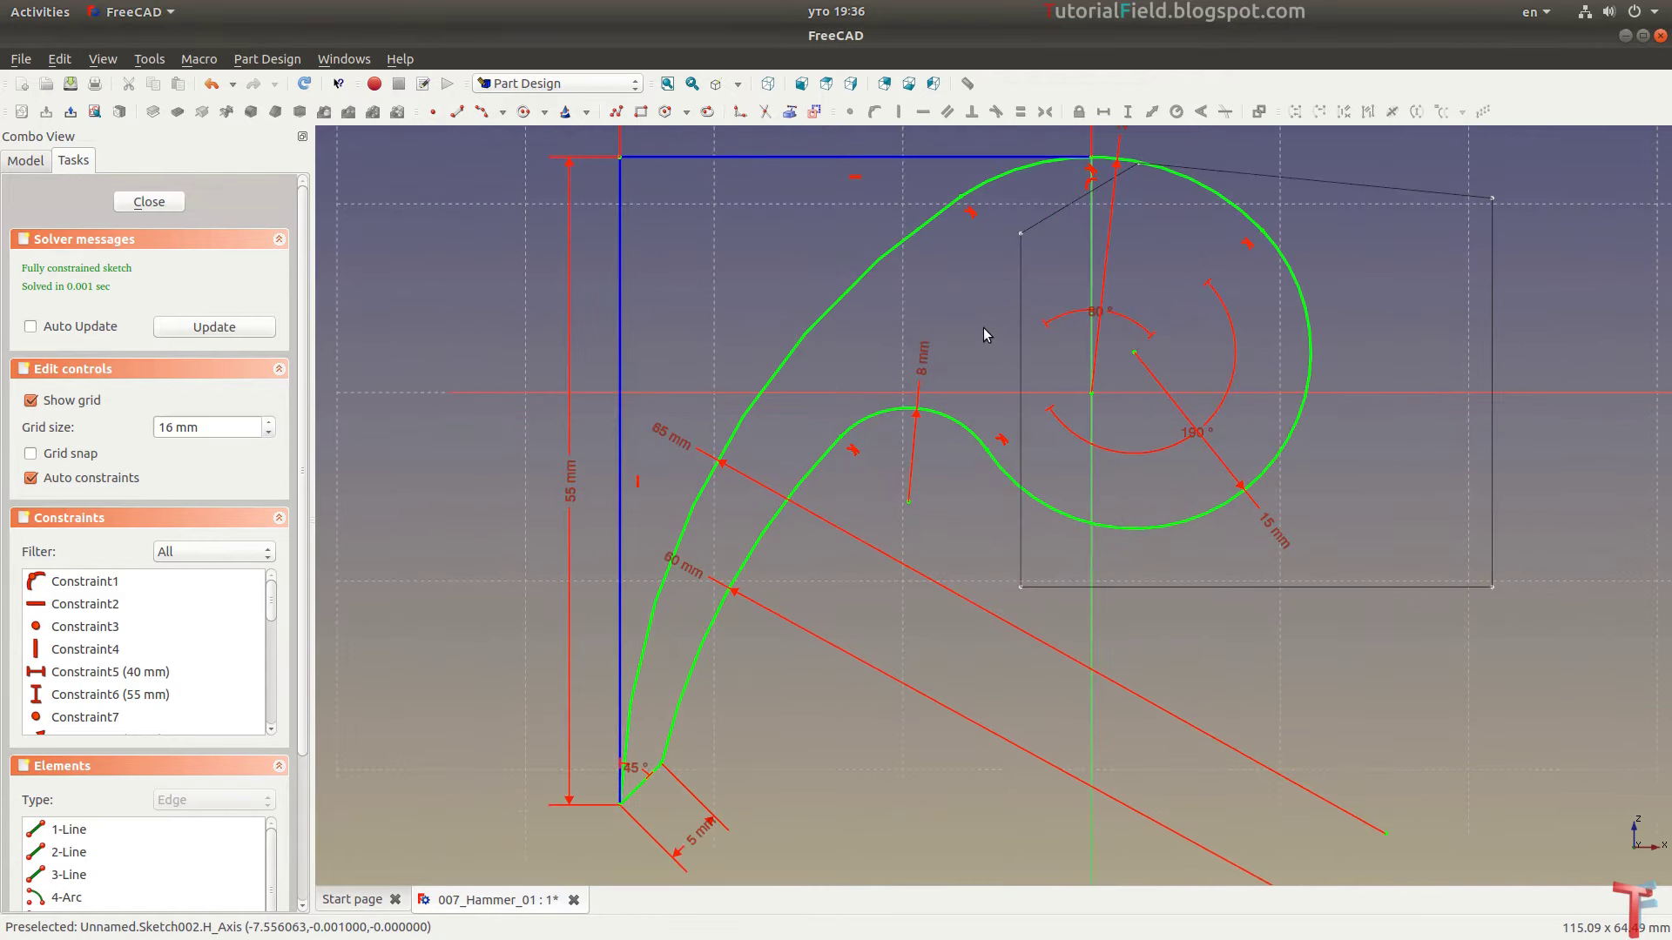
click(170, 199)
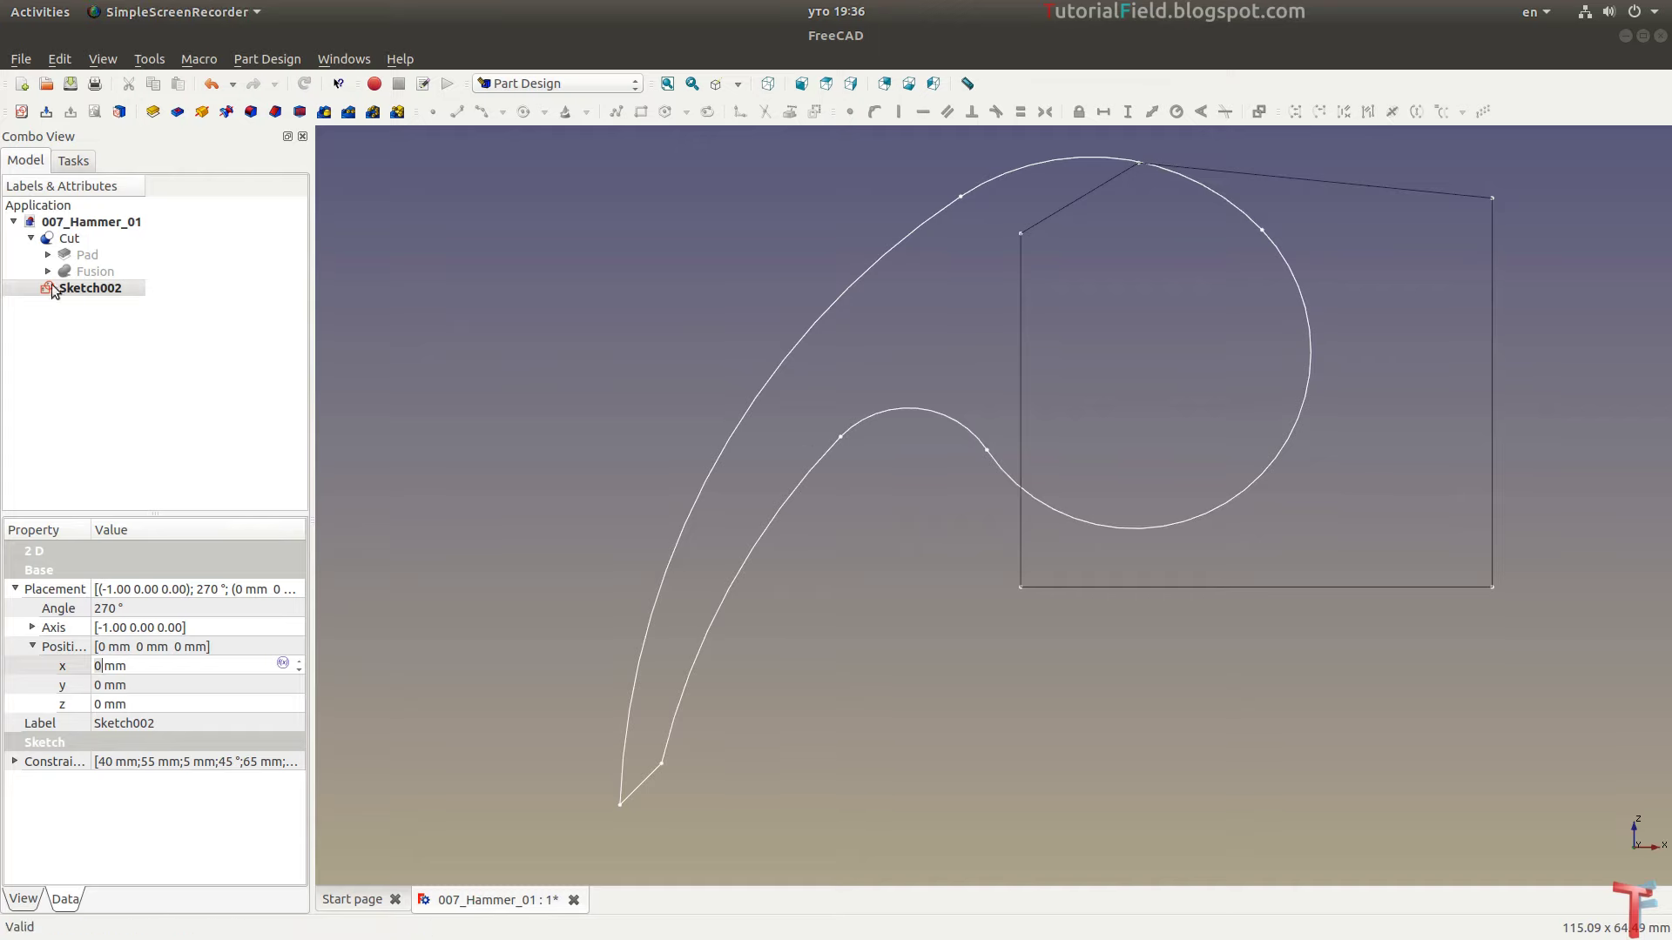
Pad the claw sketch symmetrically to its plane as Pad002
click(152, 111)
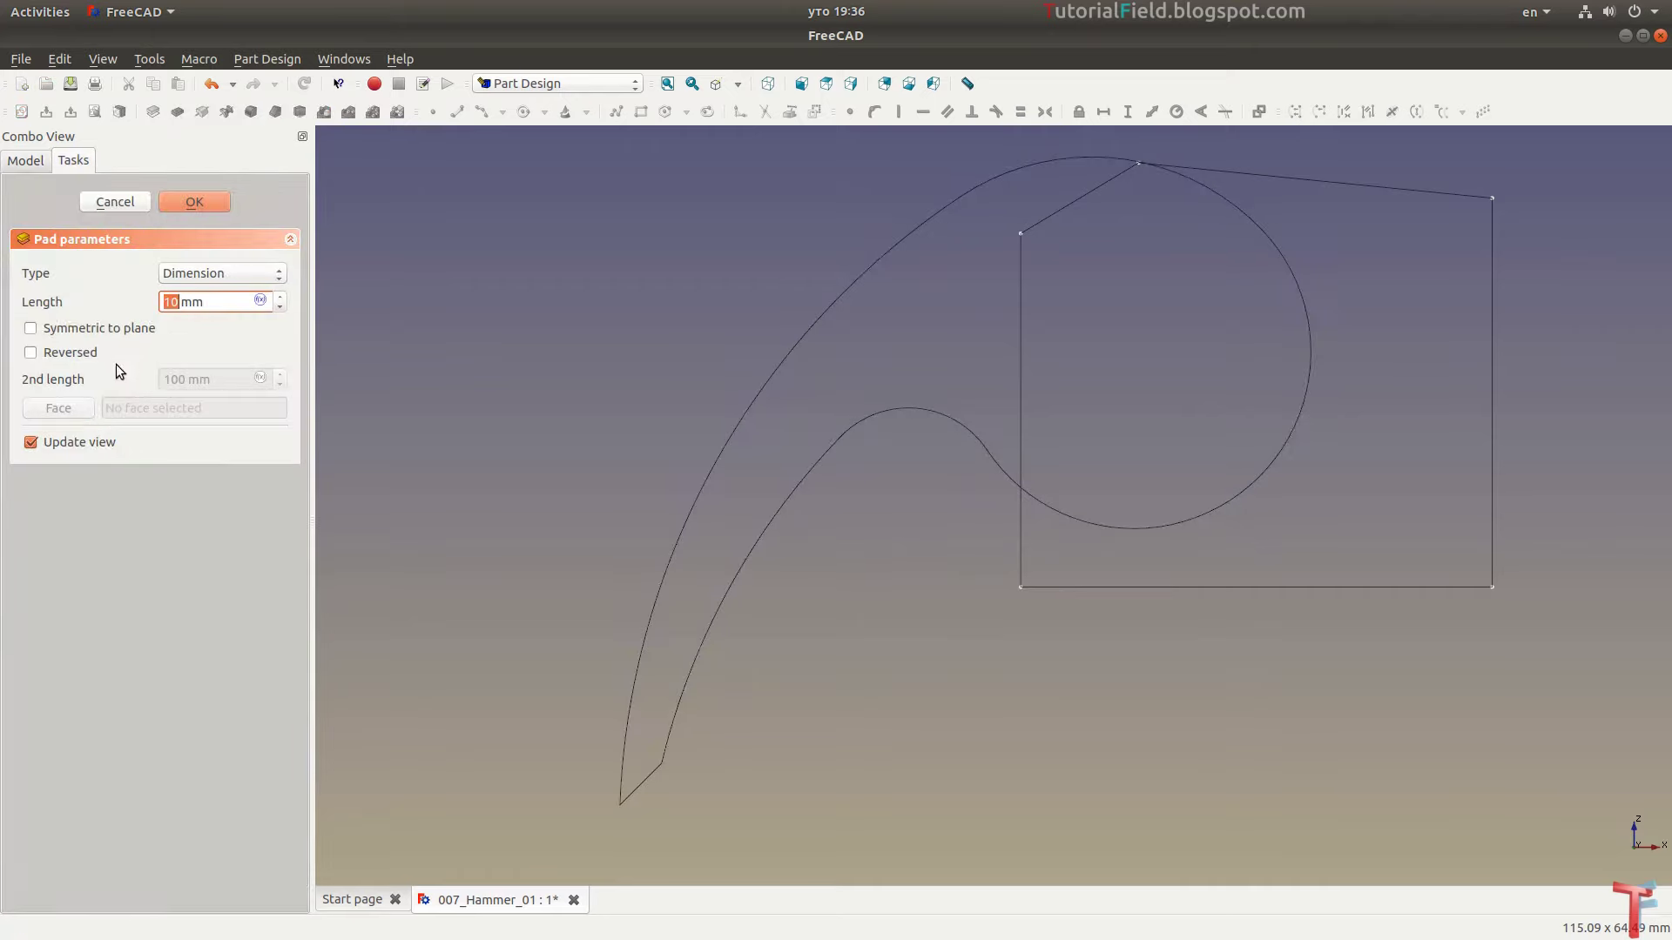
click(72, 322)
scroll(180, 302, up, 5)
click(195, 202)
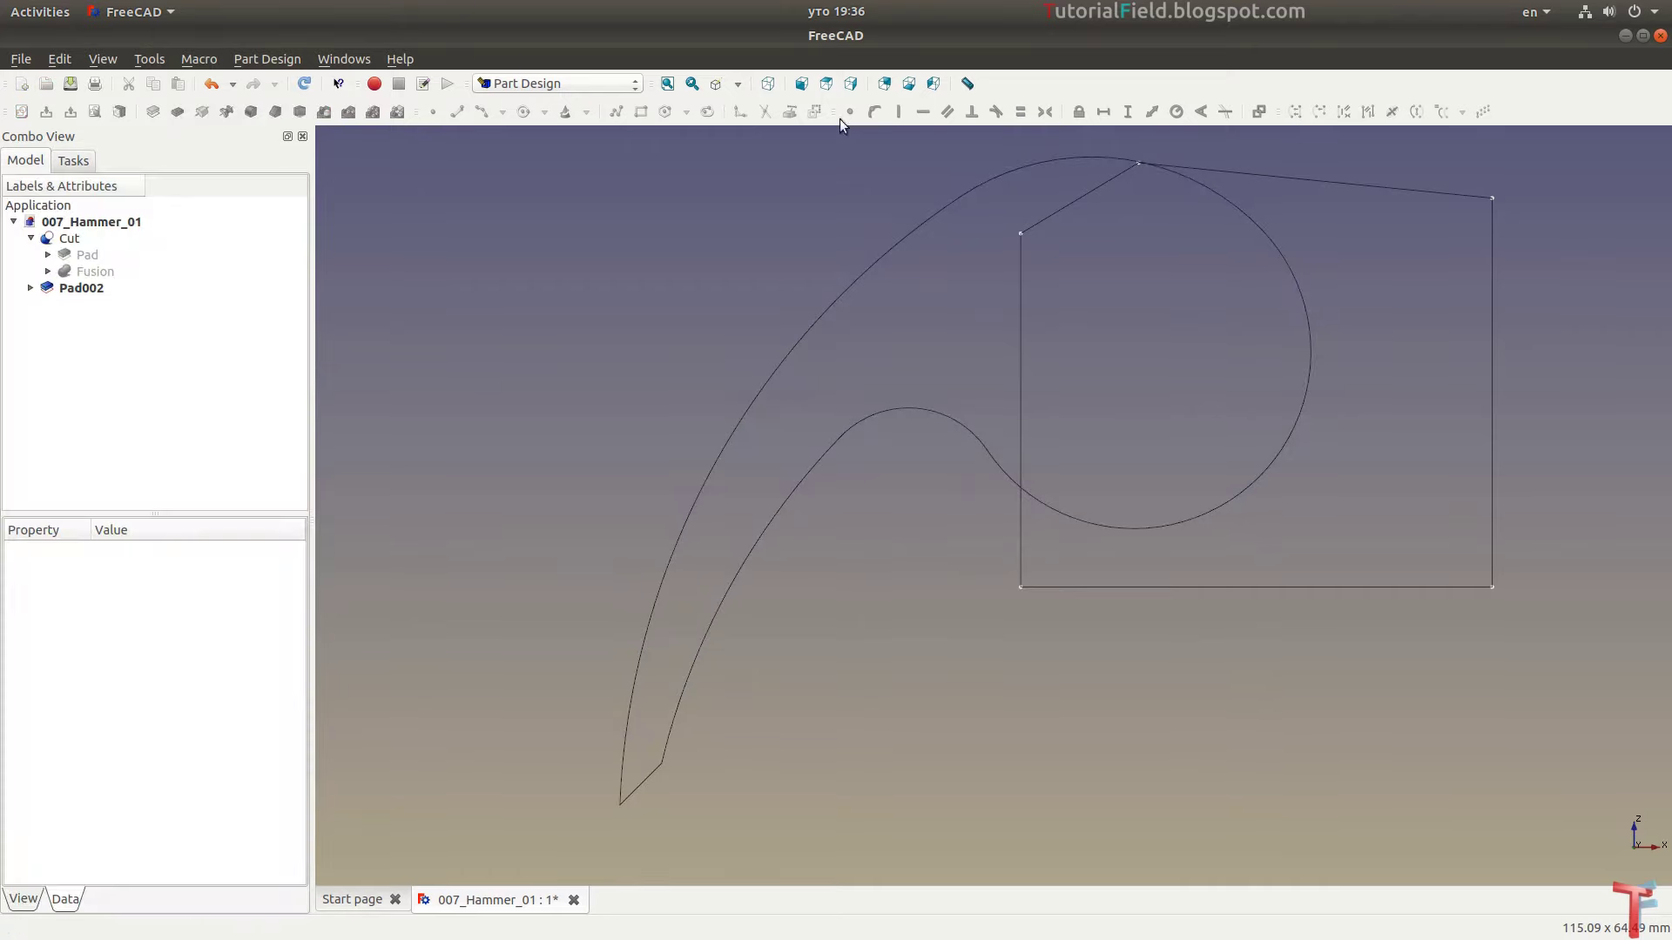
Show the model shaded in axonometric view and orbit it to an angle
click(738, 84)
click(729, 148)
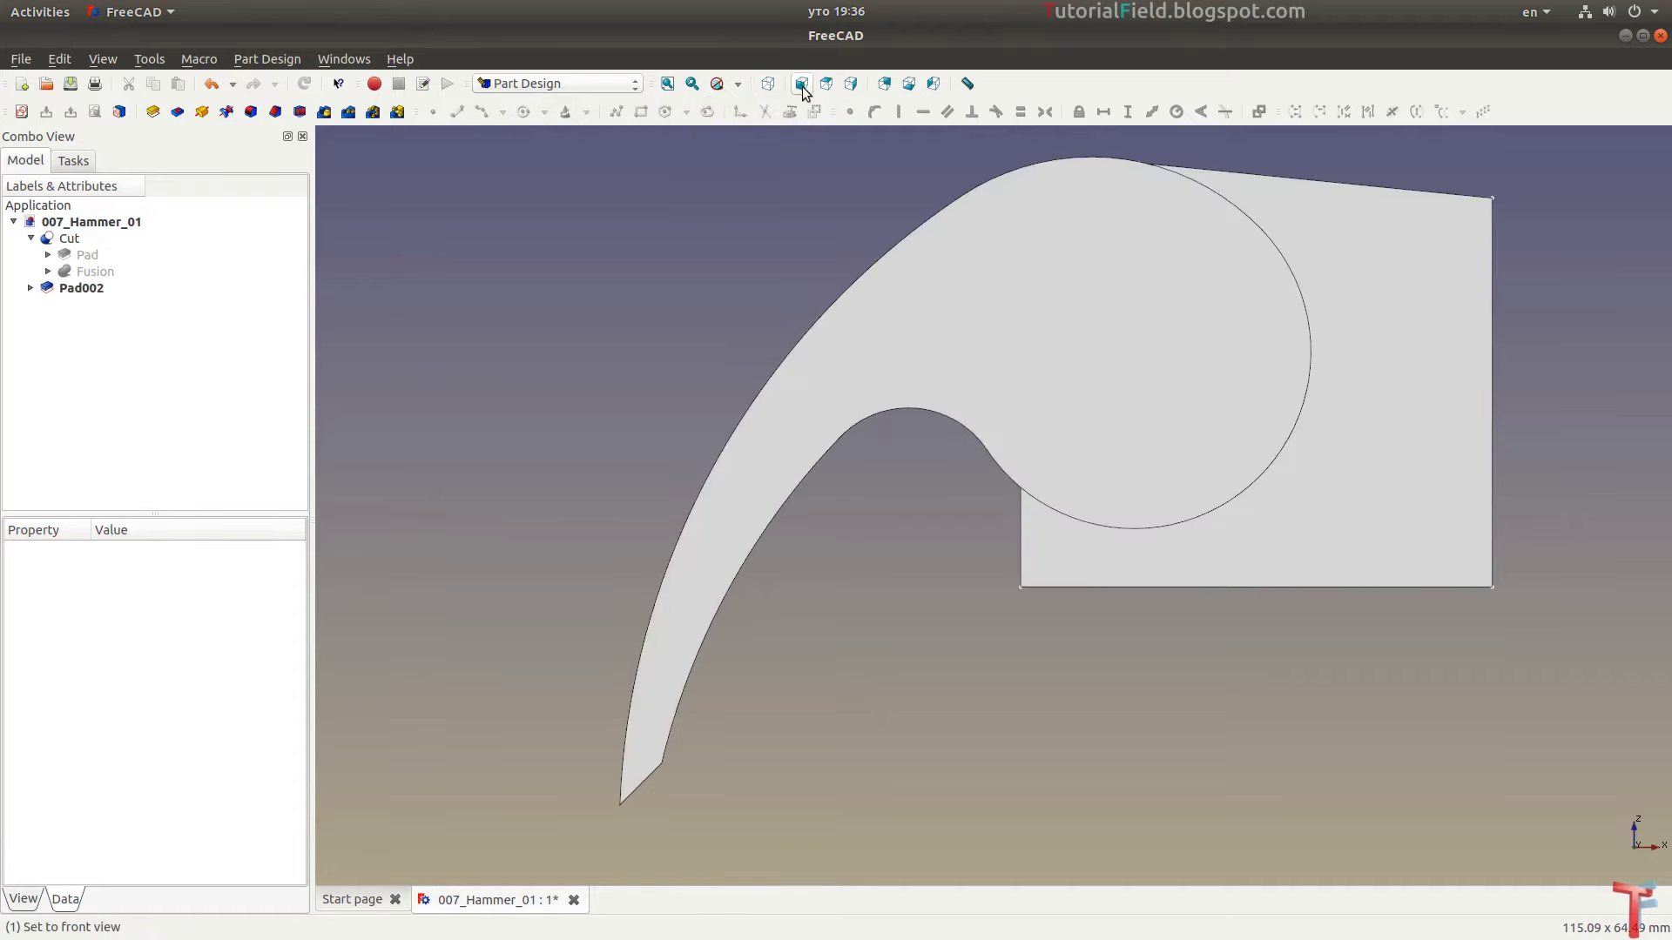
click(767, 84)
middle_drag(836, 261, 795, 318)
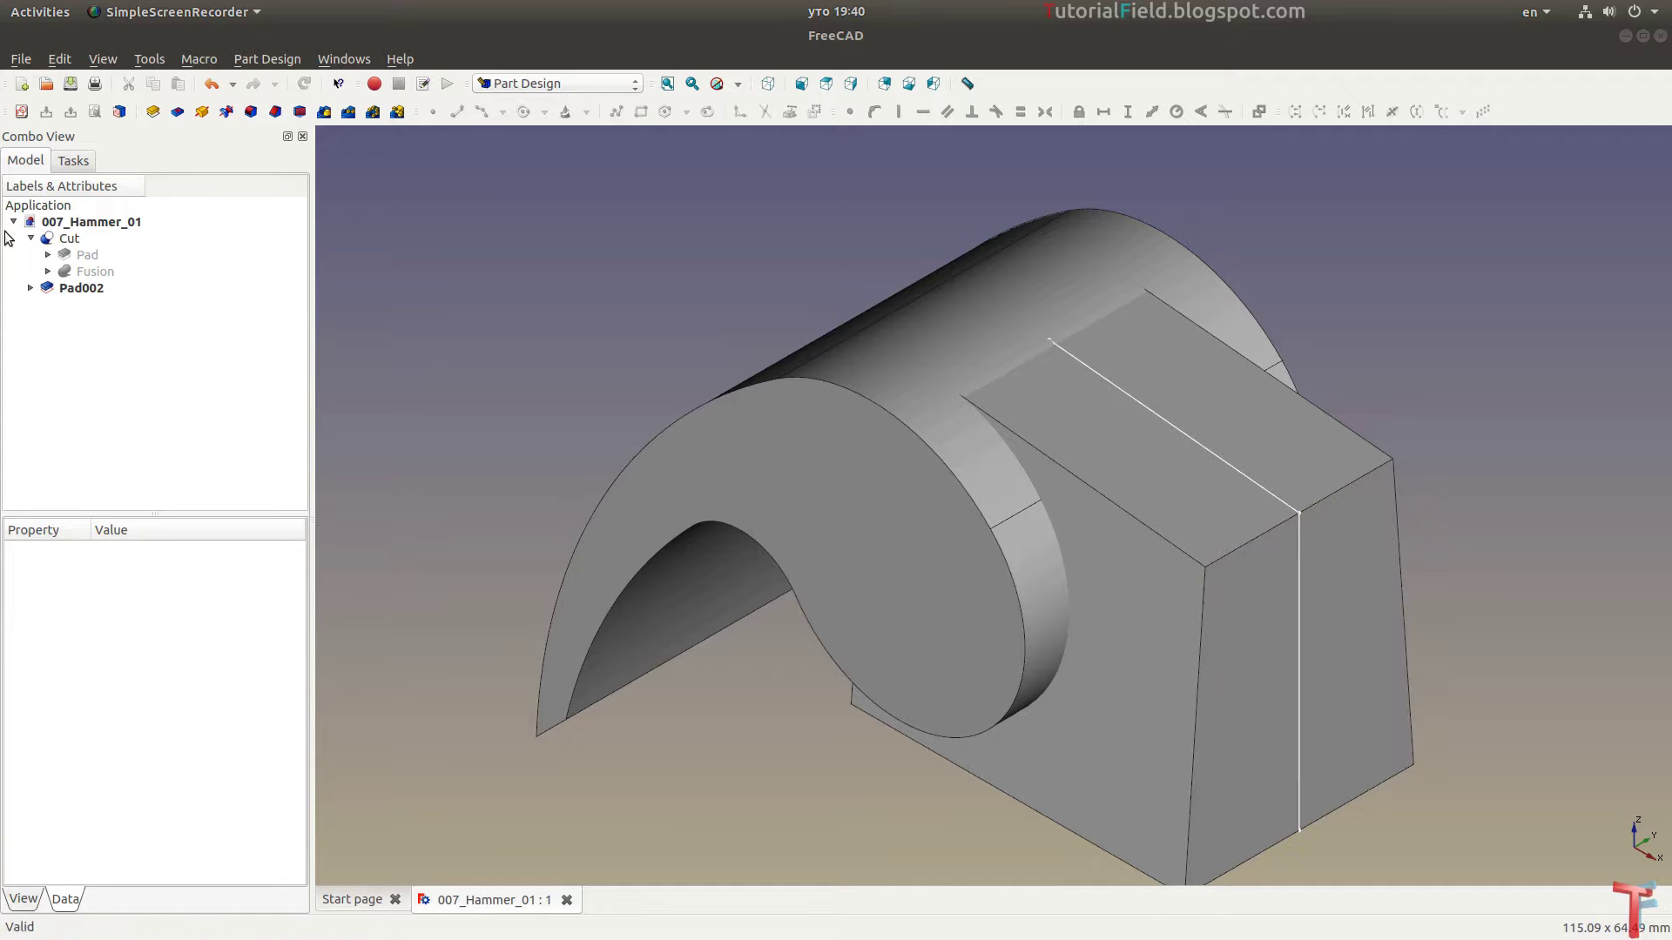
Start a new sketch on the YZ plane with the model shown as wireframe
click(21, 111)
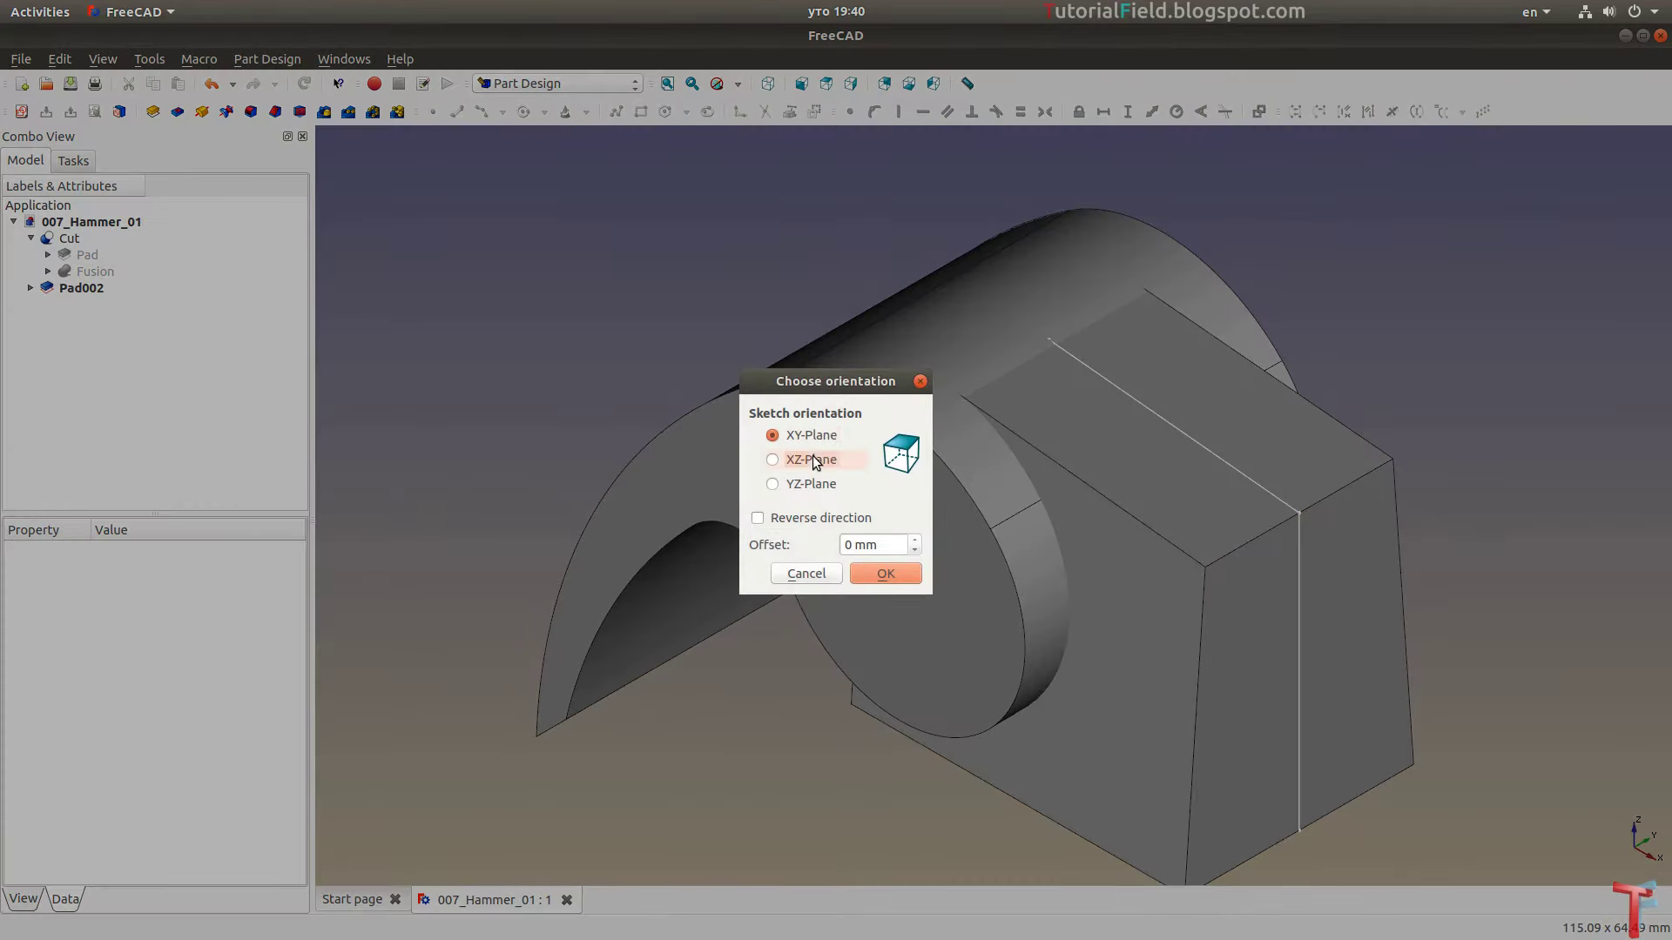
click(812, 456)
key(Down)
click(883, 575)
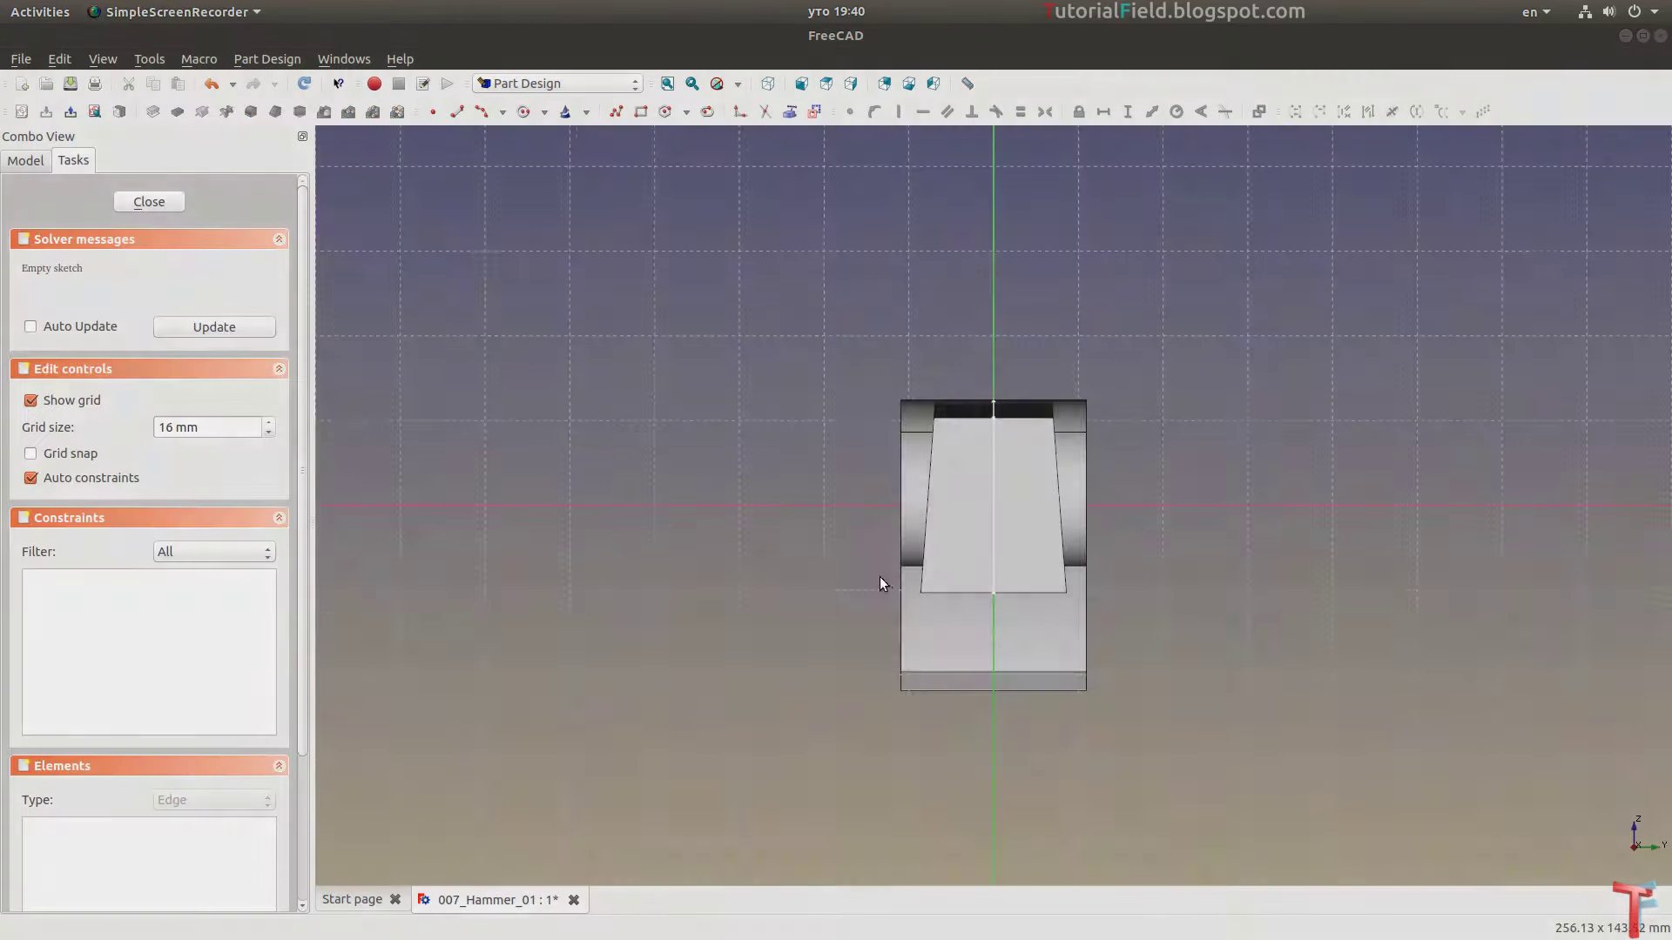
scroll(880, 576, up, 3)
scroll(955, 491, up, 1)
scroll(993, 436, down, 2)
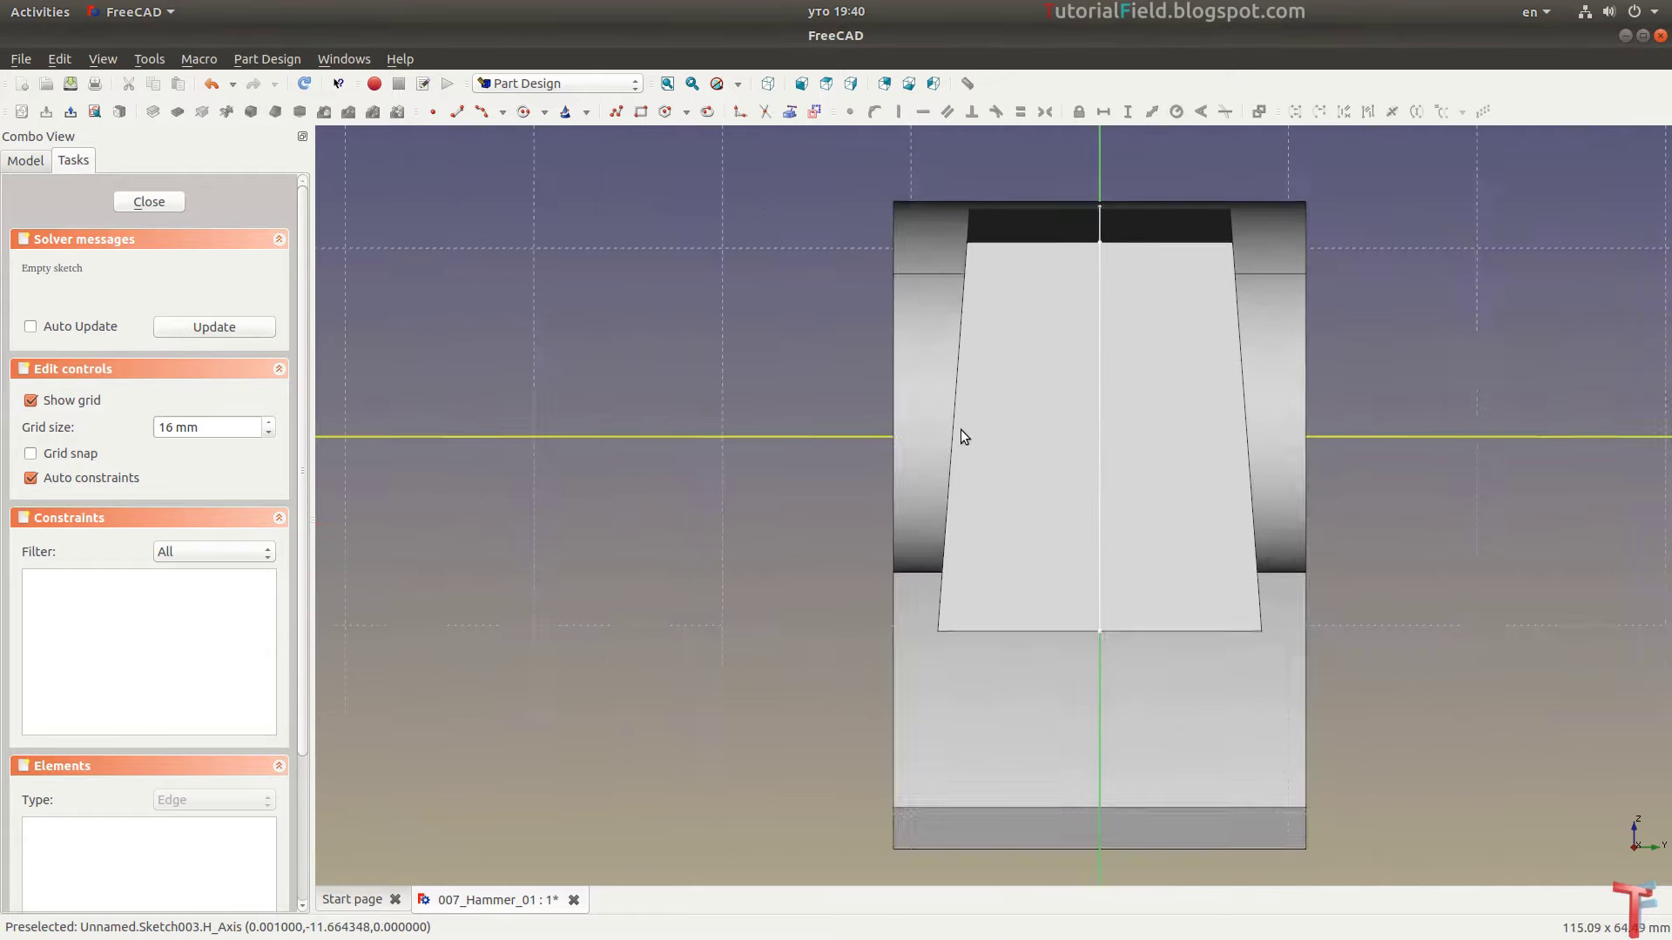
middle_drag(962, 436, 956, 400)
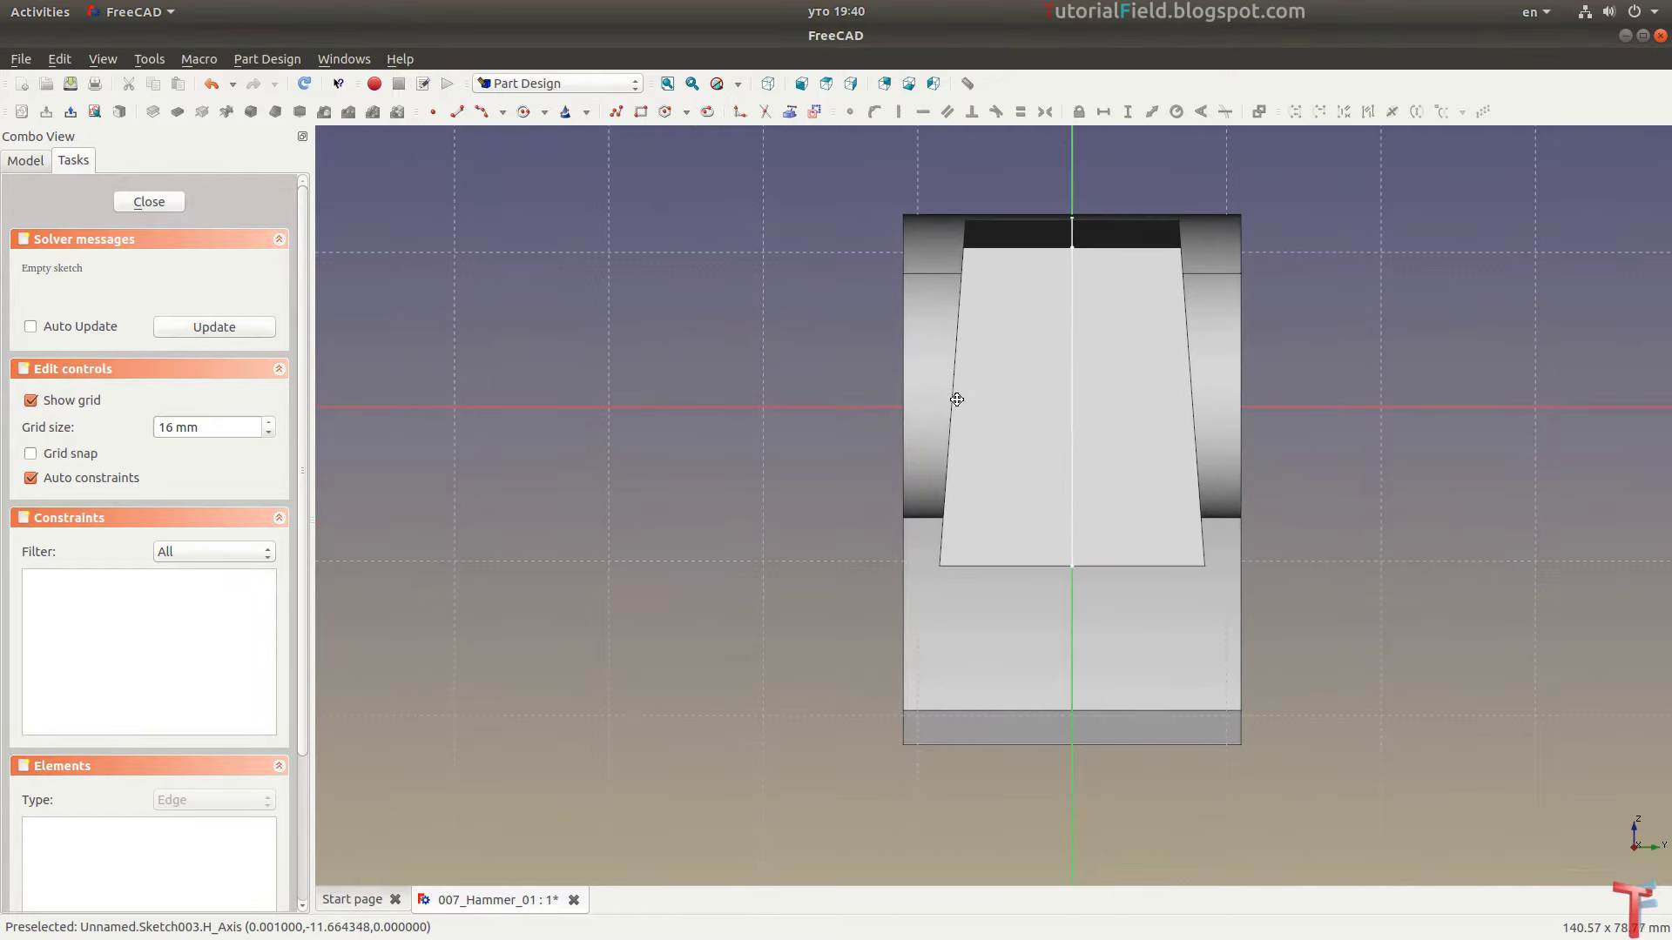
click(740, 94)
click(735, 180)
scroll(911, 375, up, 2)
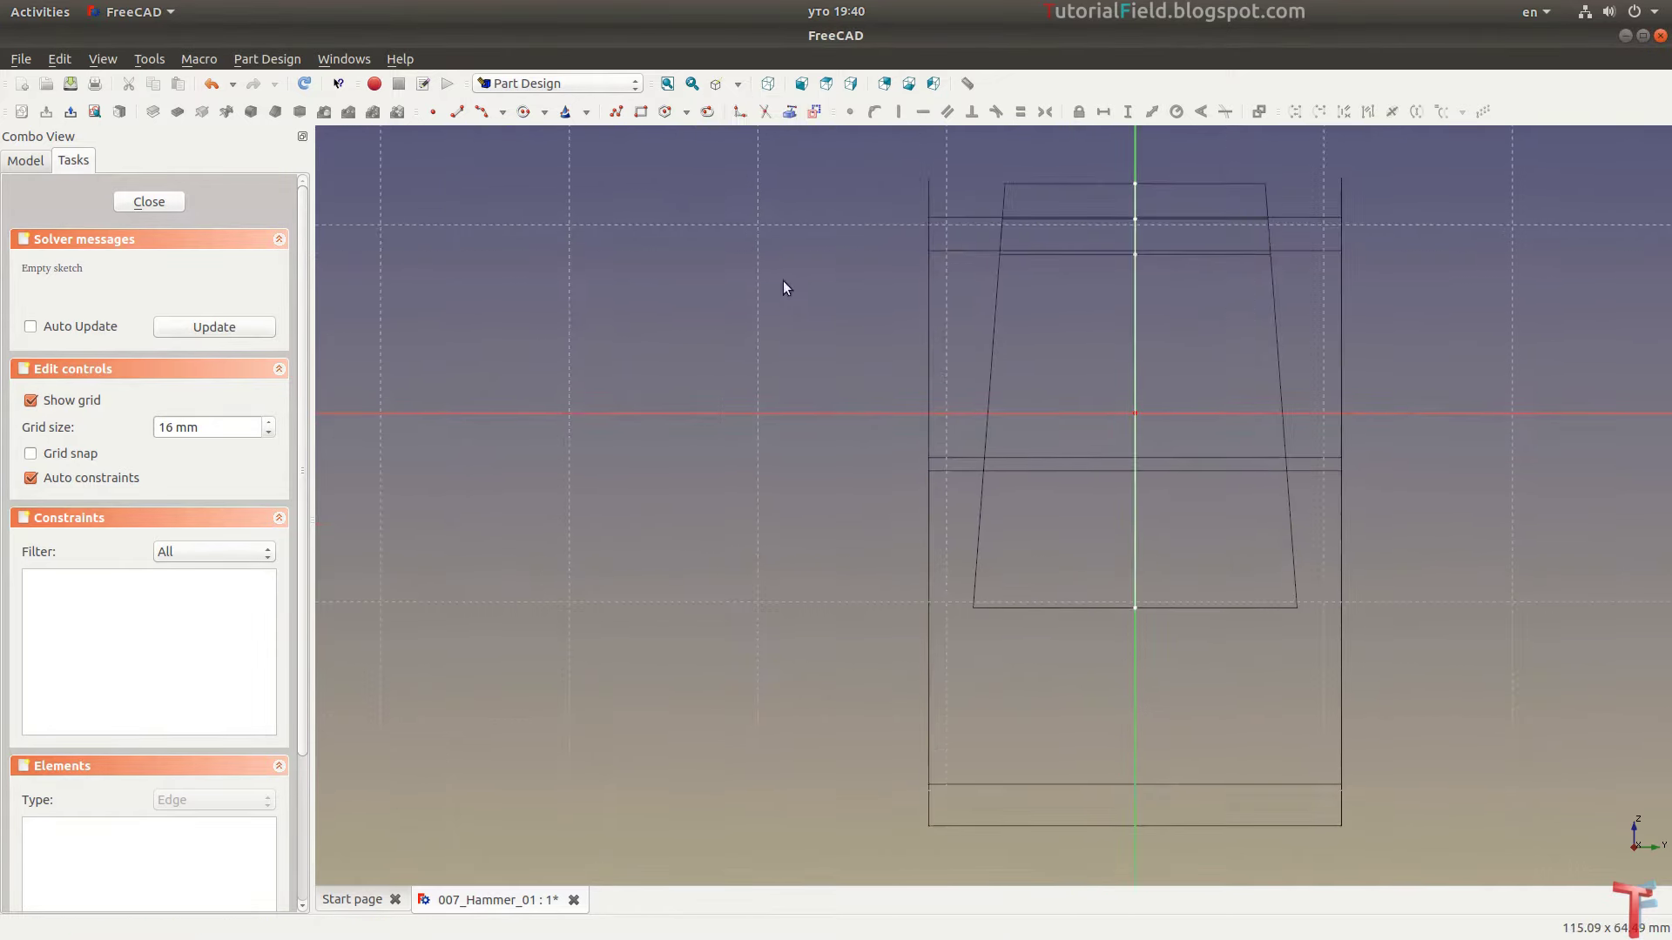
Draw a closed four-line tapered polyline profile beside the hammer head
click(615, 111)
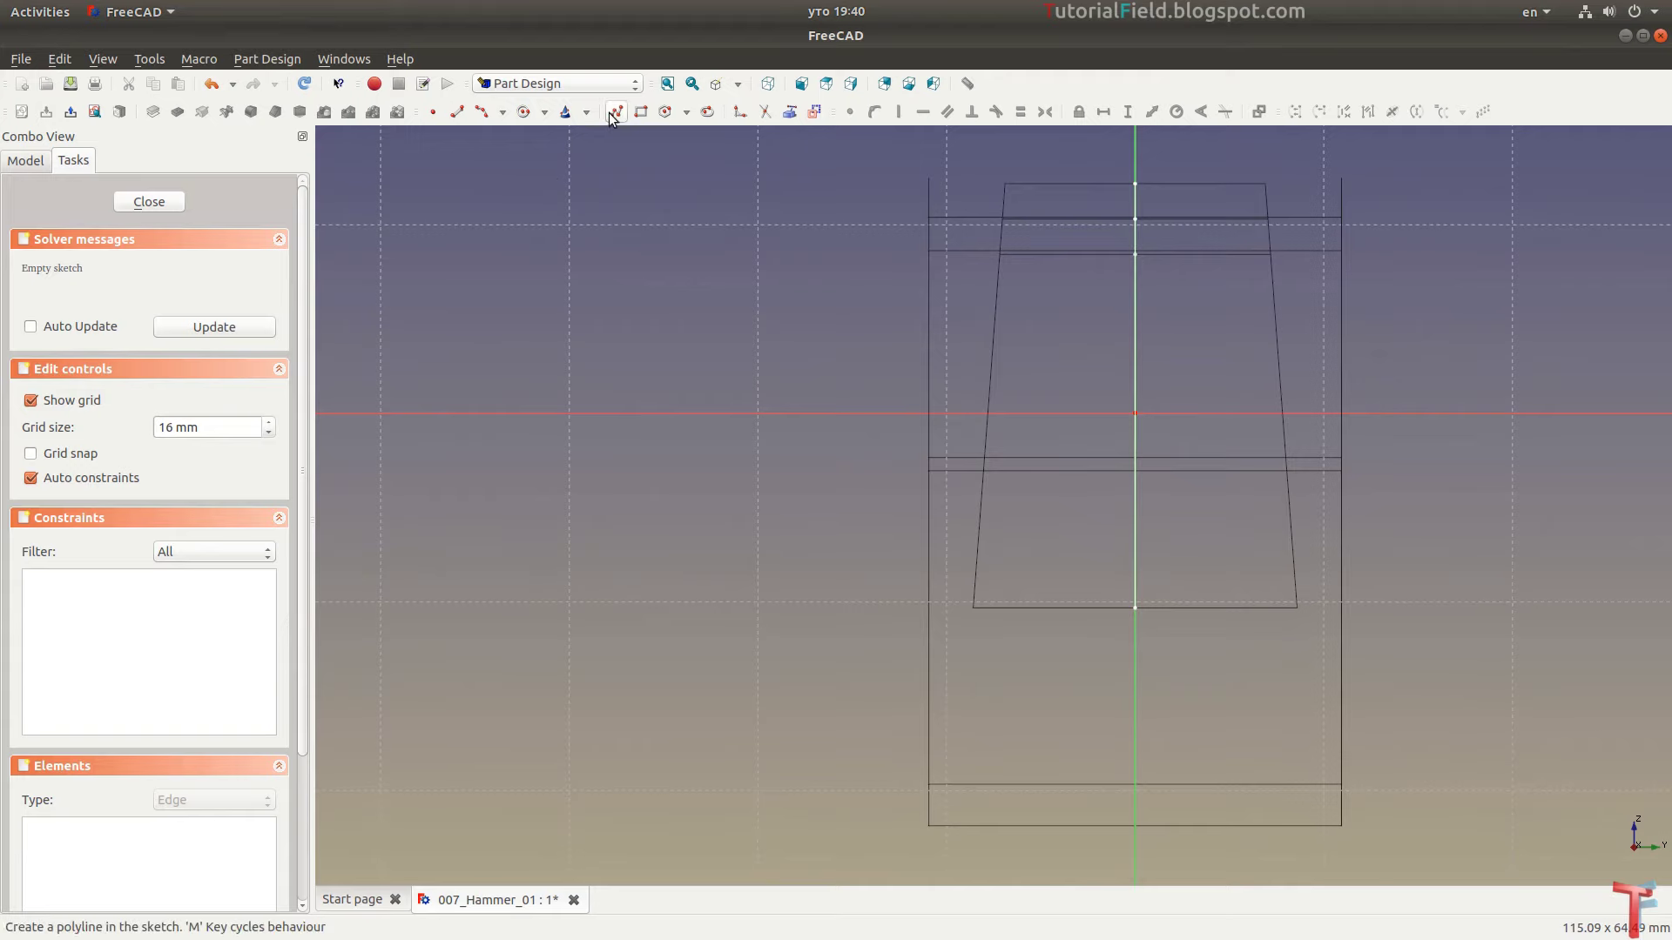
click(854, 183)
click(853, 858)
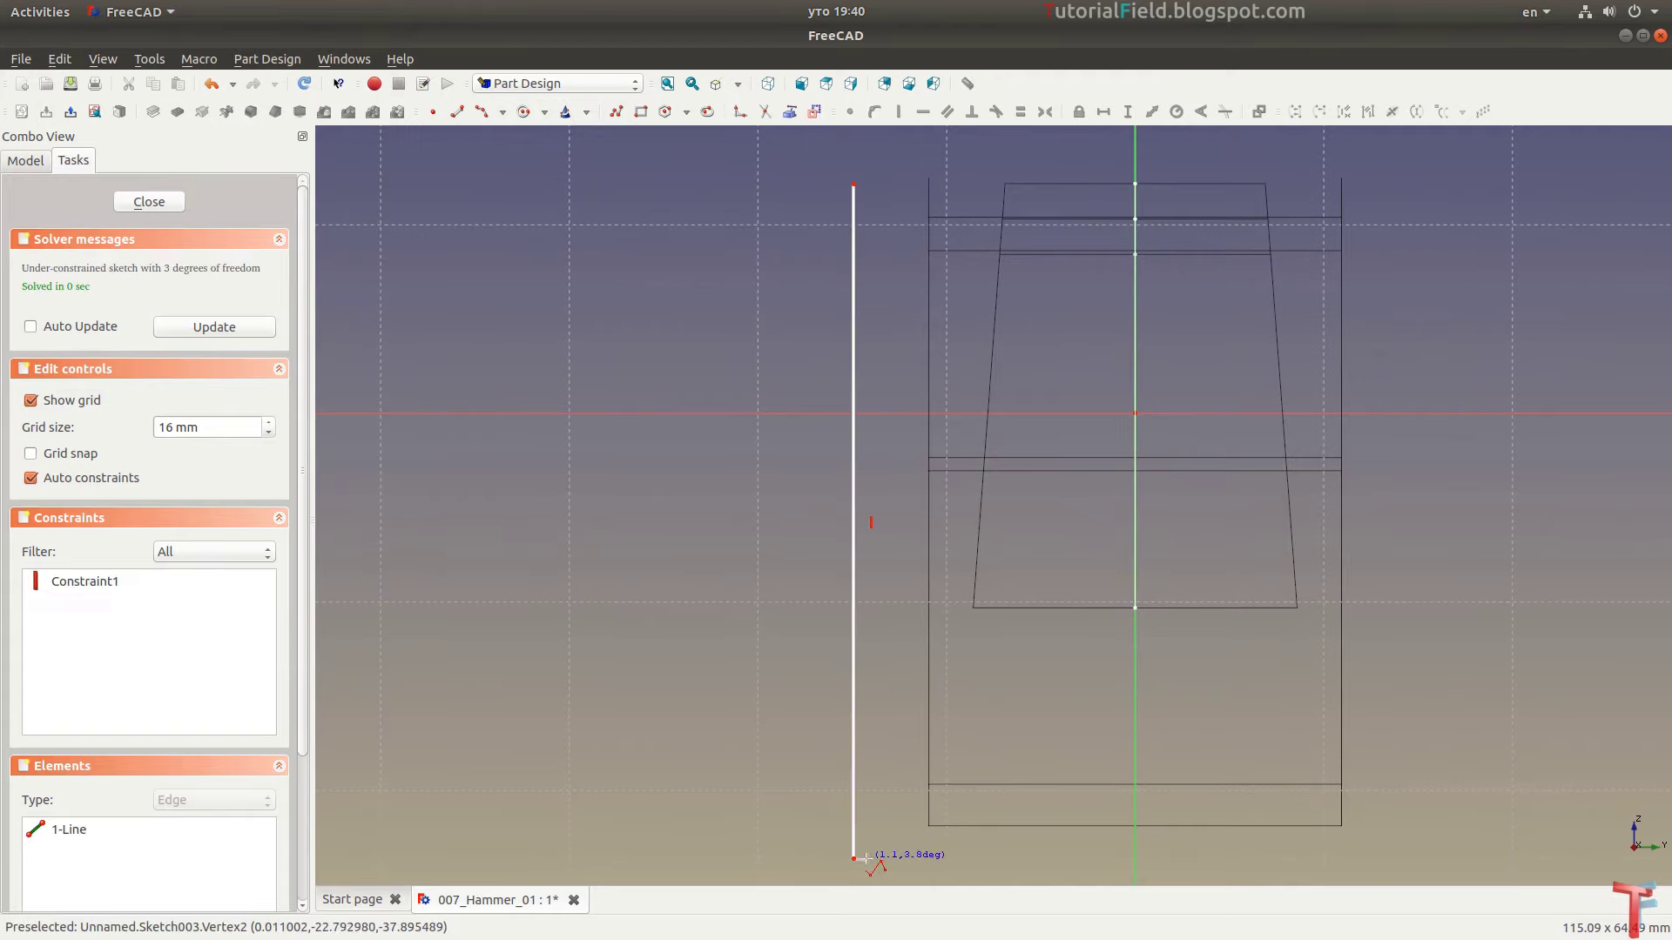
click(890, 859)
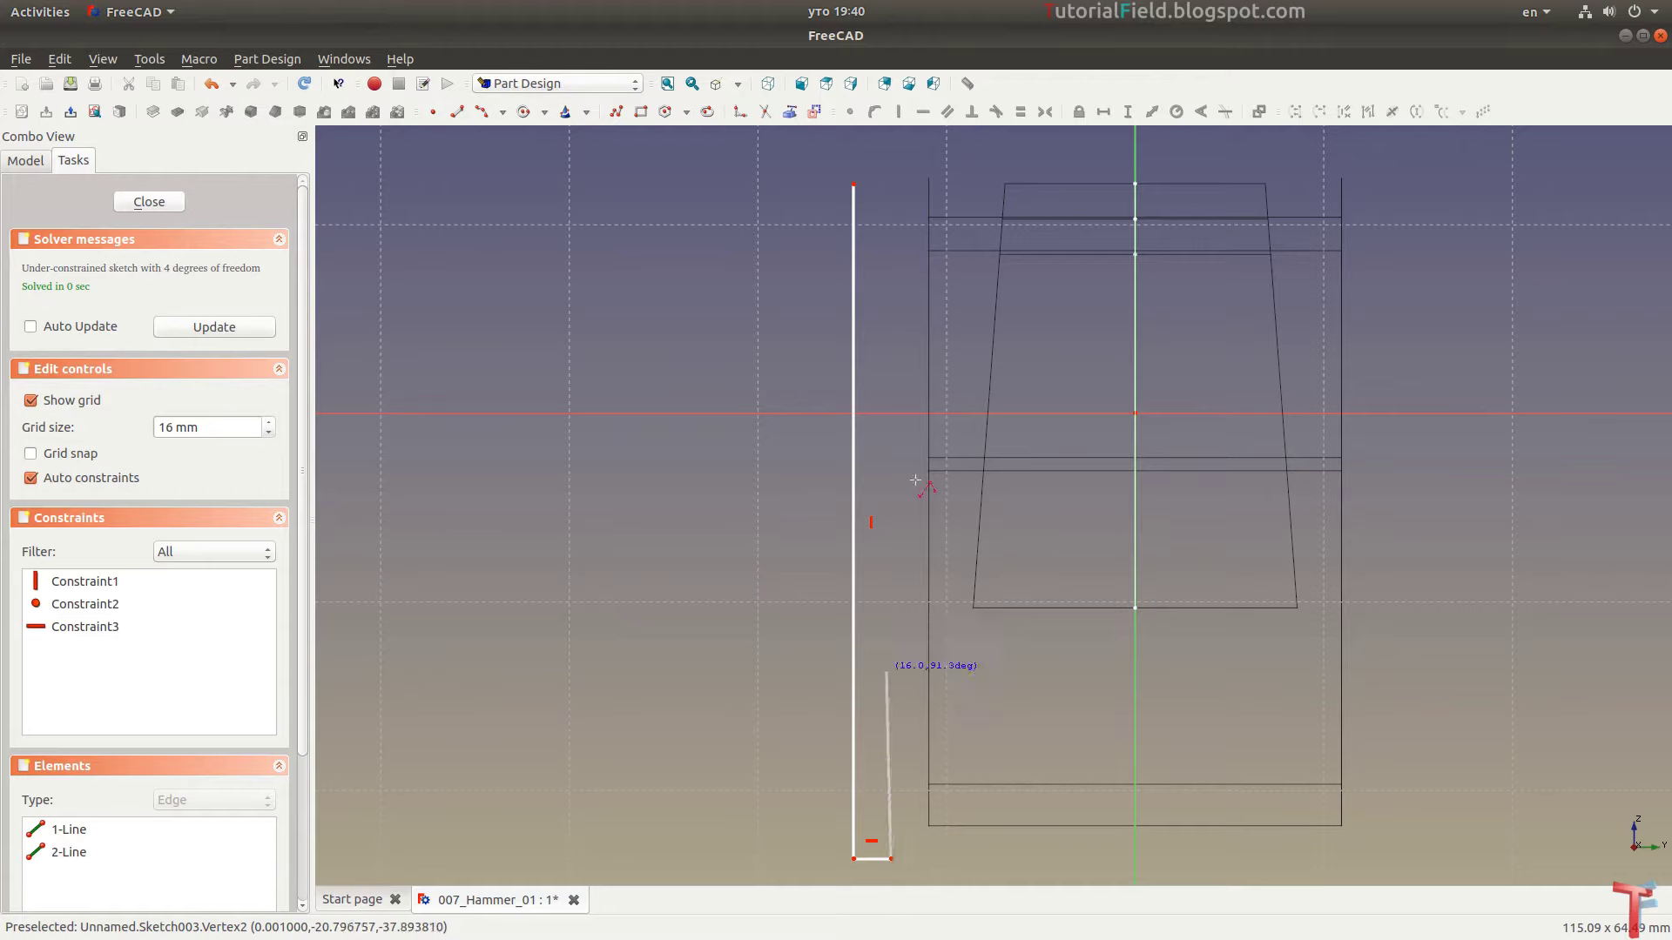
click(972, 187)
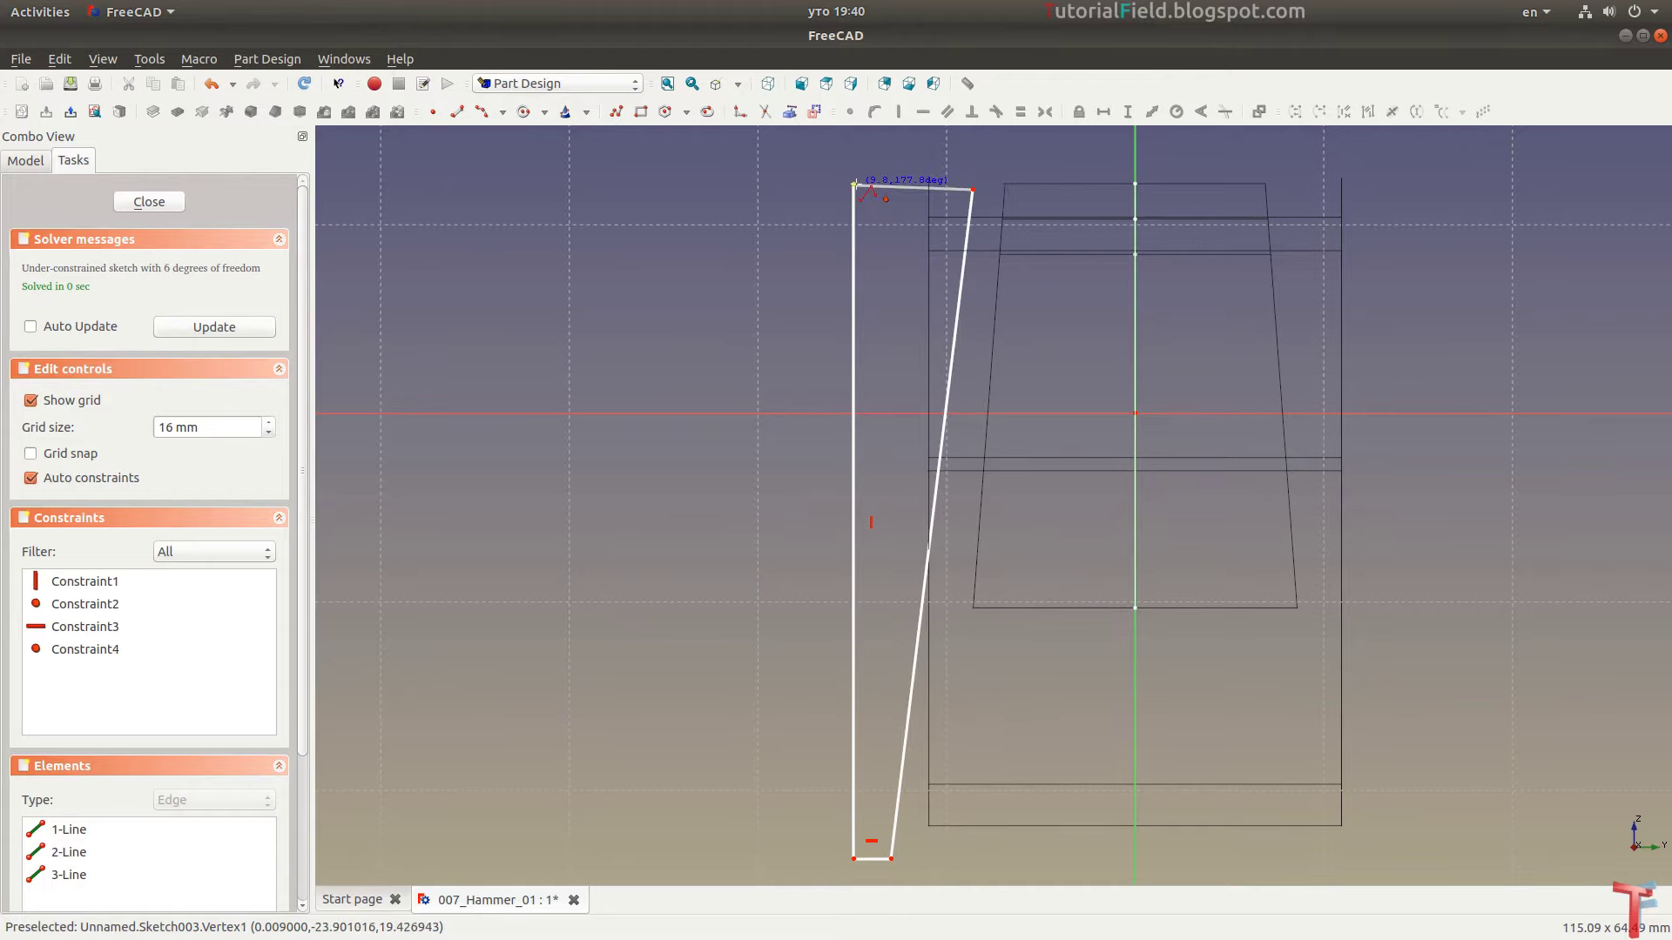
click(855, 185)
Constrain the profile's top edge to be horizontal
click(901, 187)
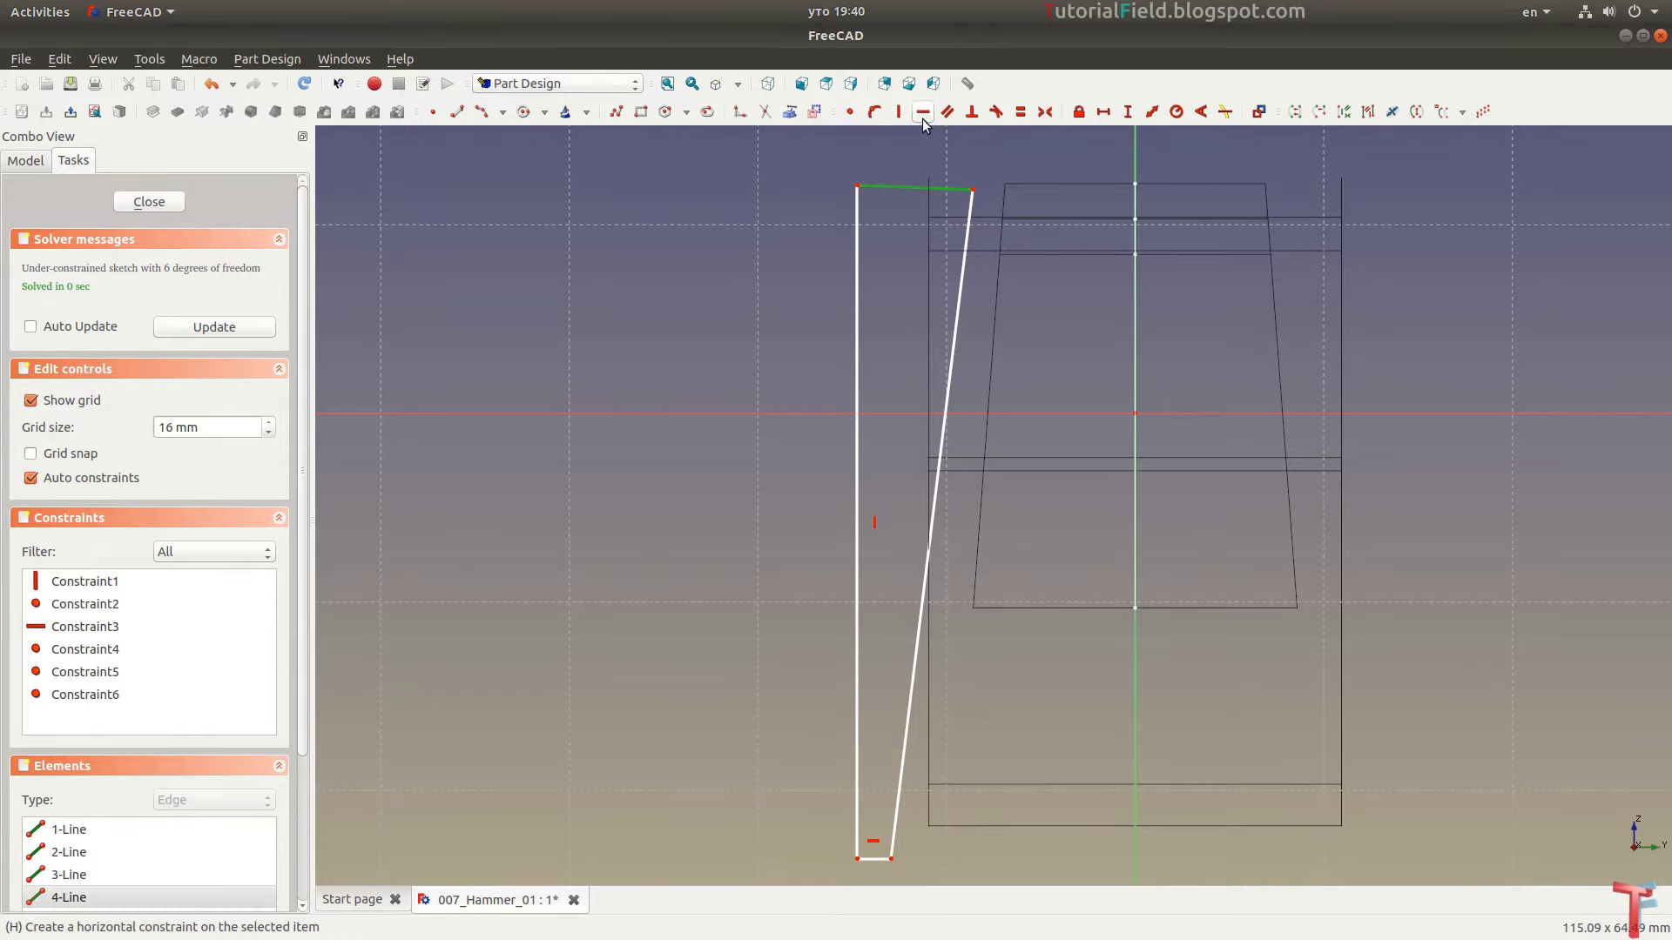
click(922, 113)
scroll(663, 487, down, 2)
scroll(745, 462, down, 2)
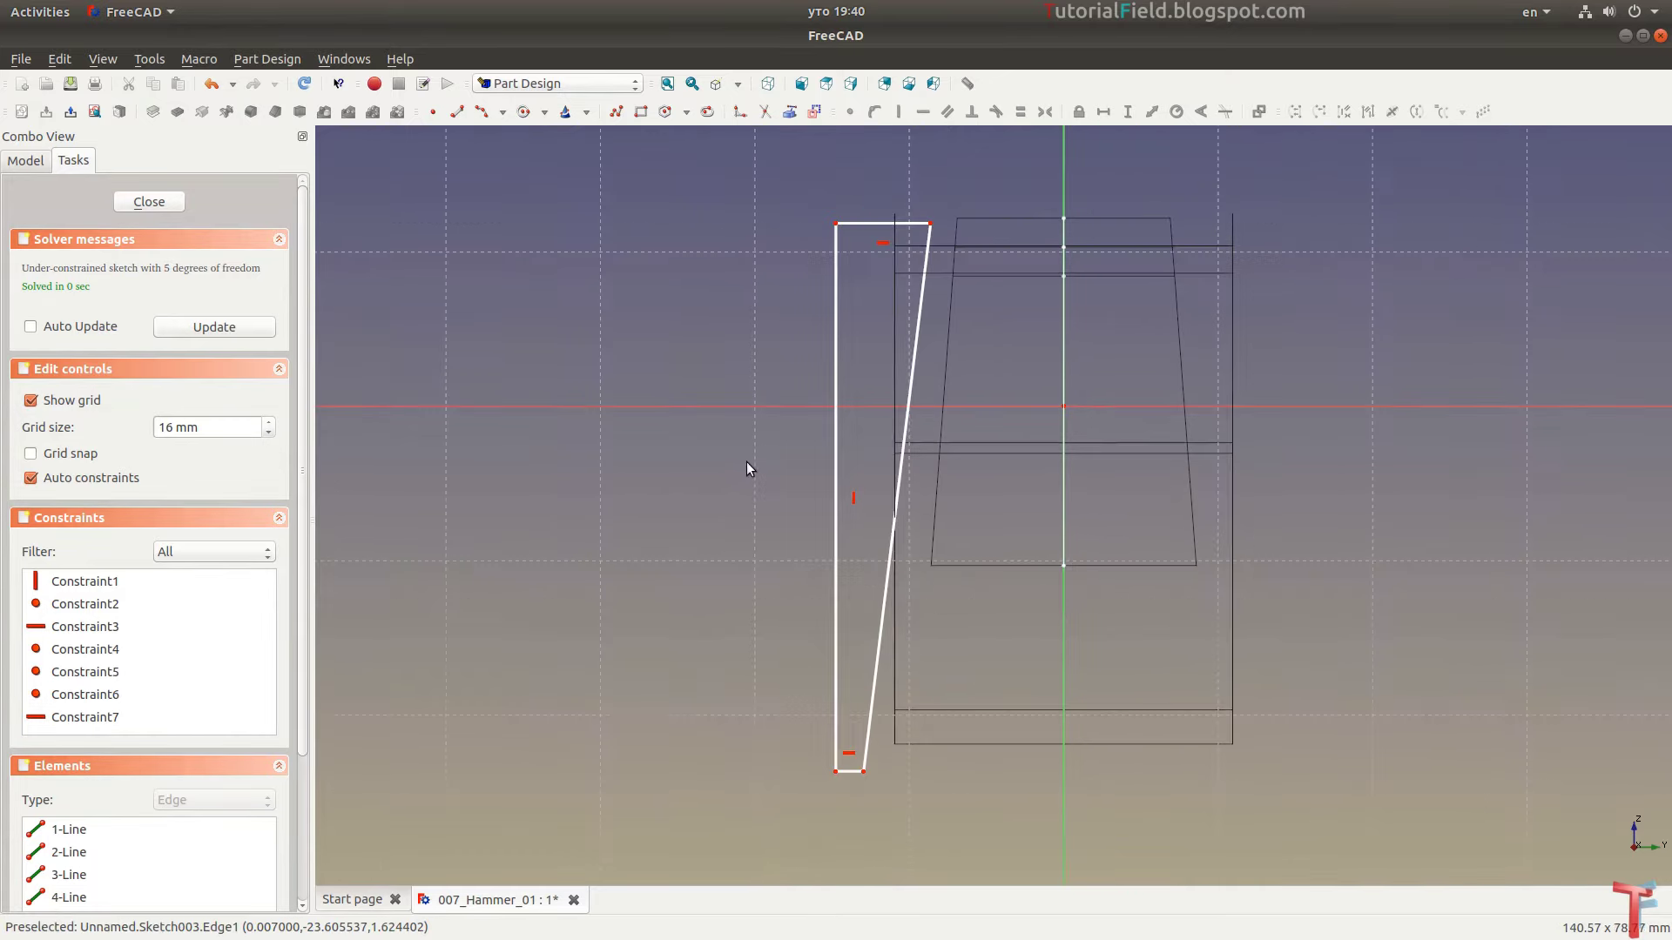
click(836, 460)
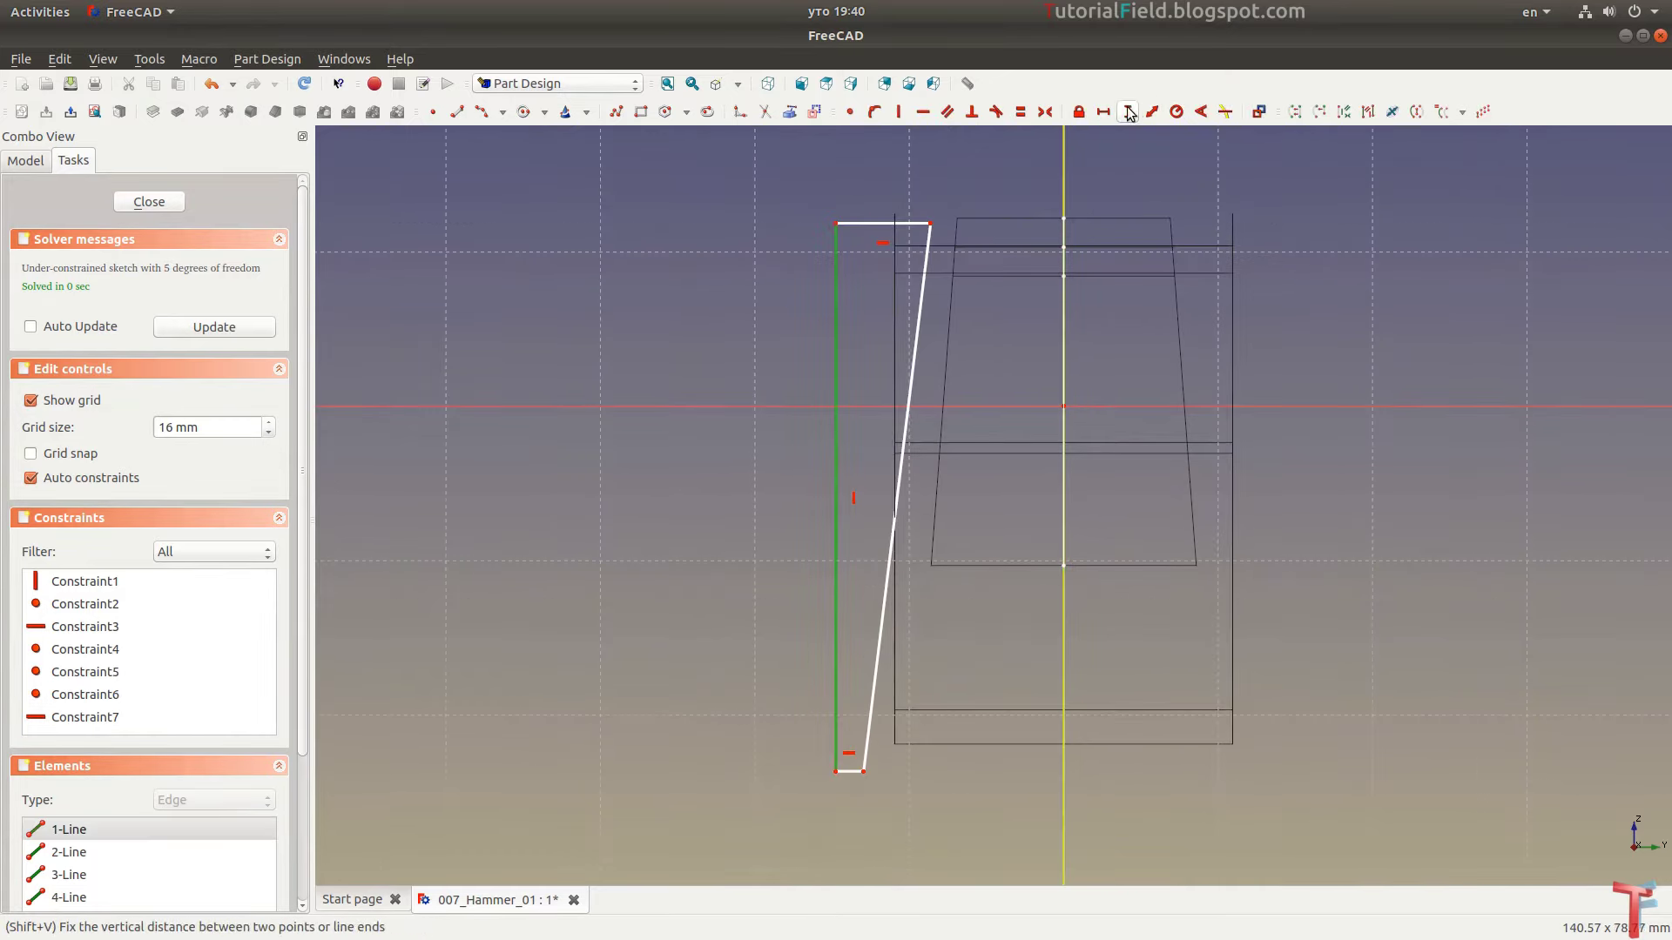
Dimension the profile's left edge at 55 mm high and top edge at 7 mm wide
click(1127, 112)
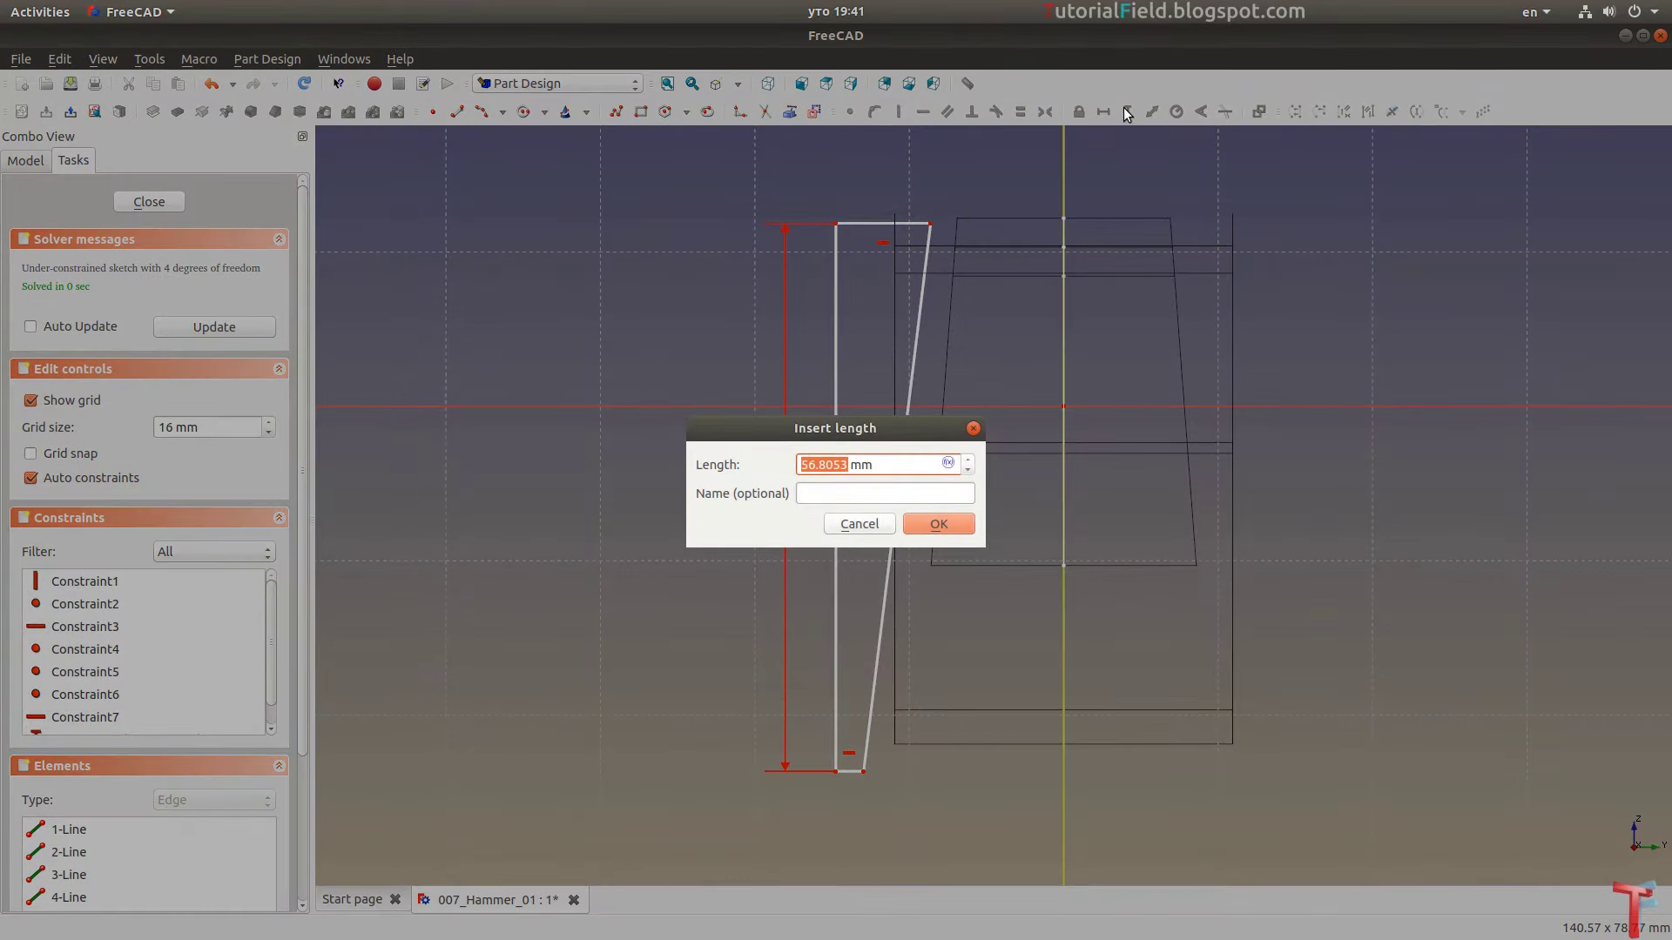
text(55)
key(Return)
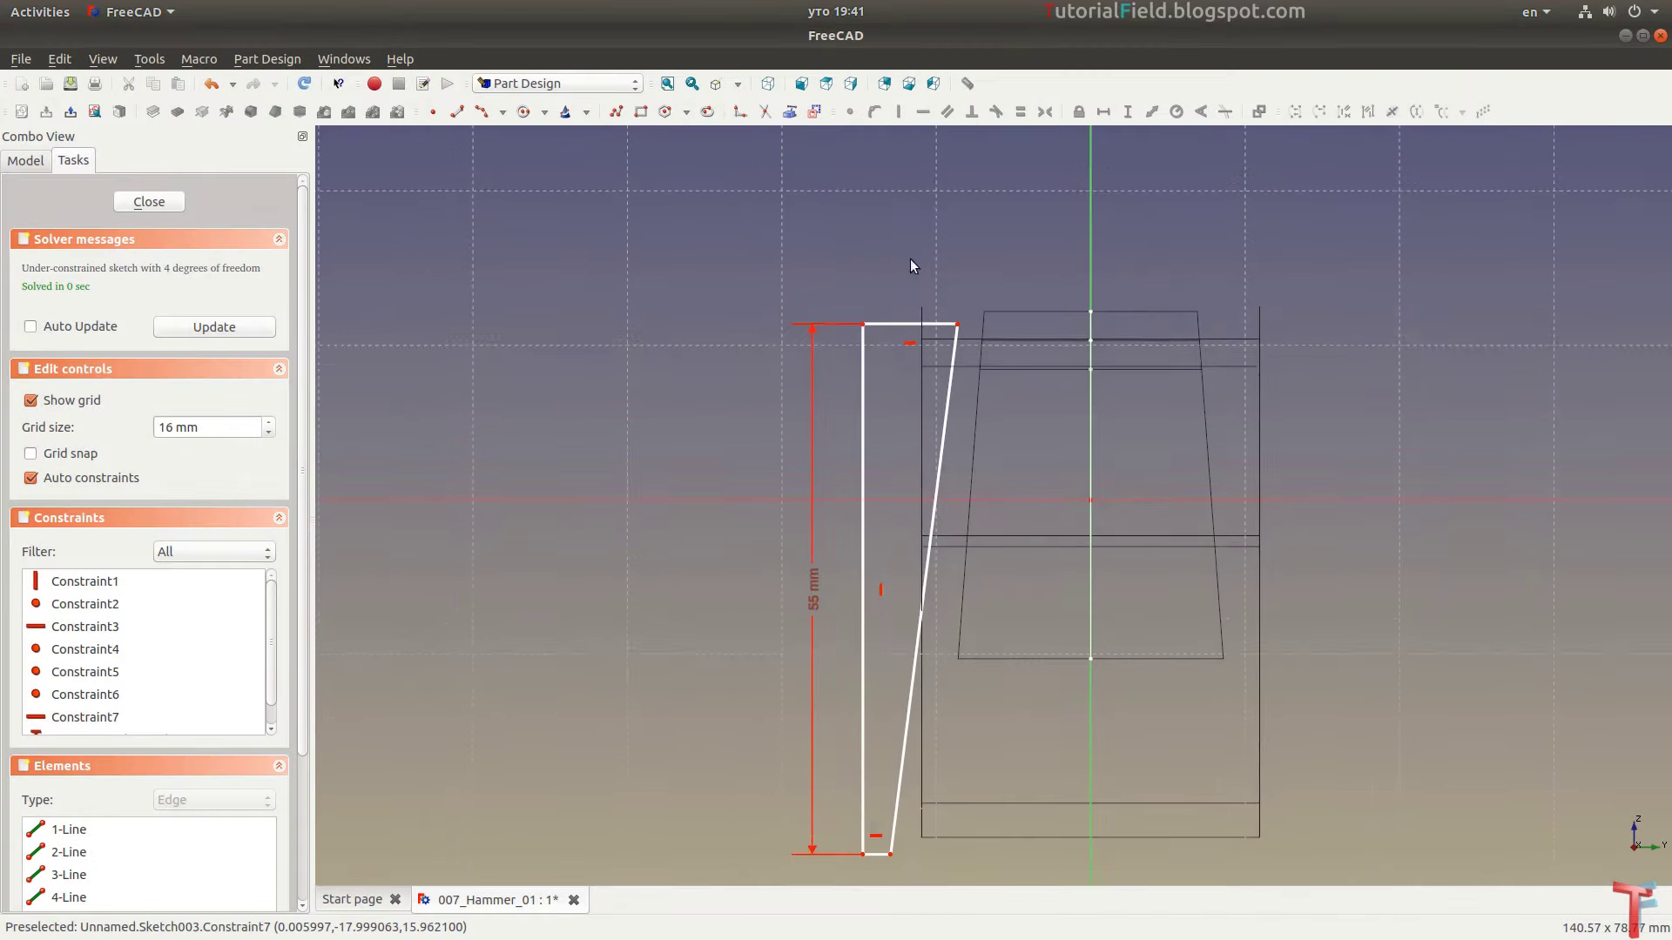
scroll(911, 261, up, 1)
click(905, 340)
click(1105, 111)
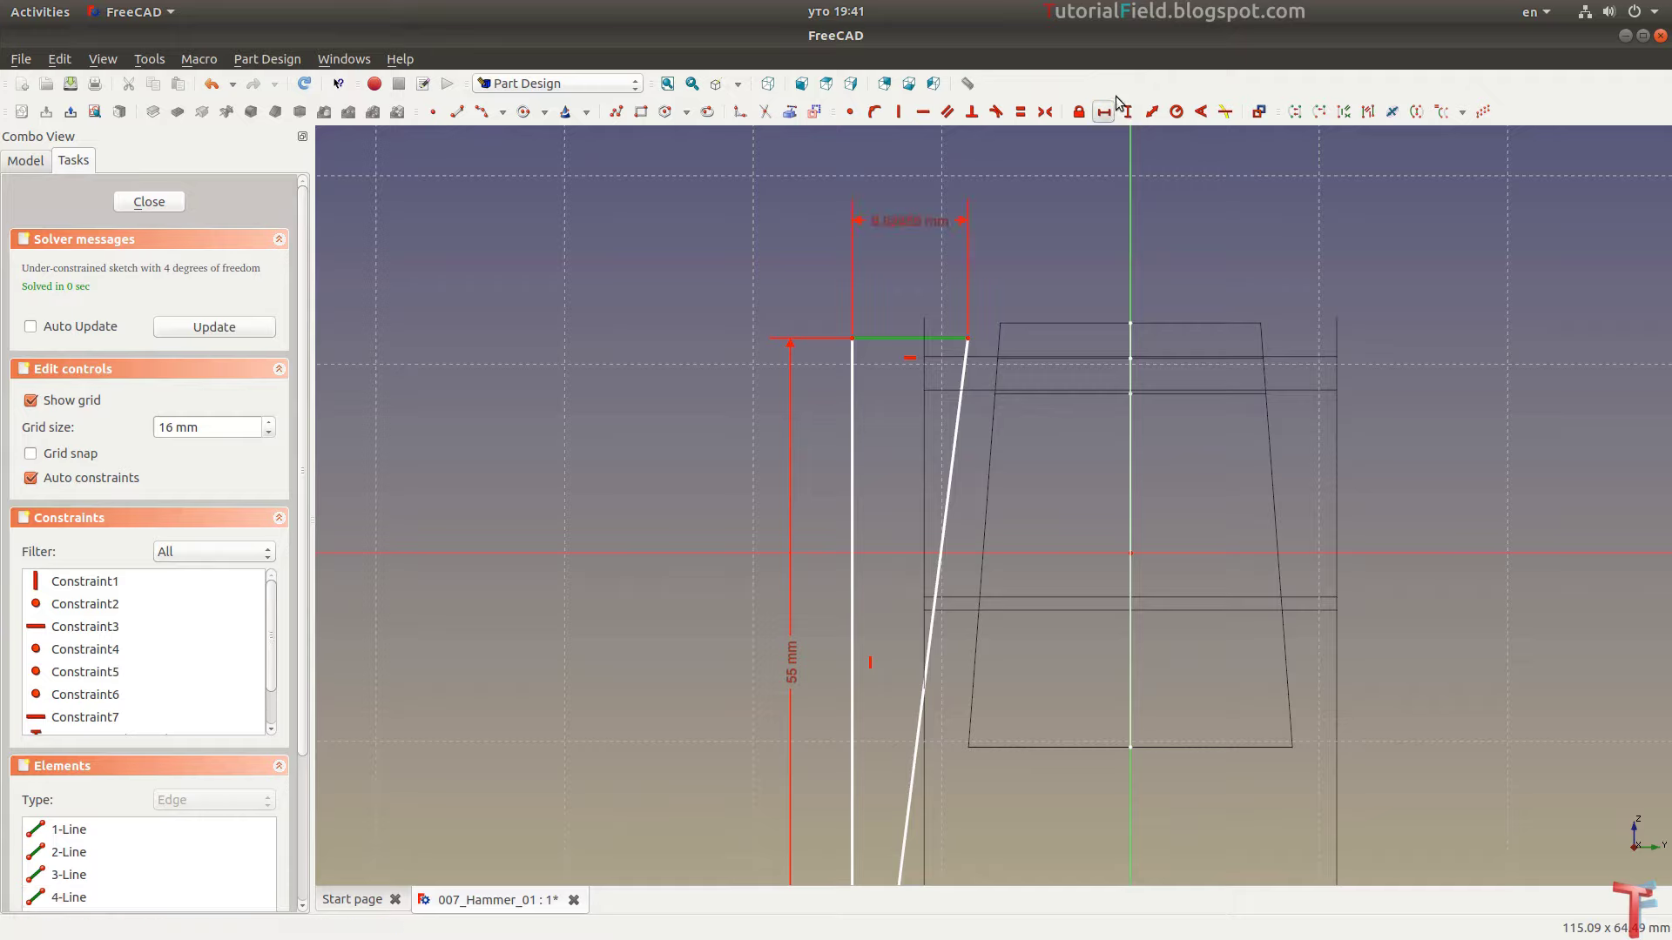
text(7)
key(Return)
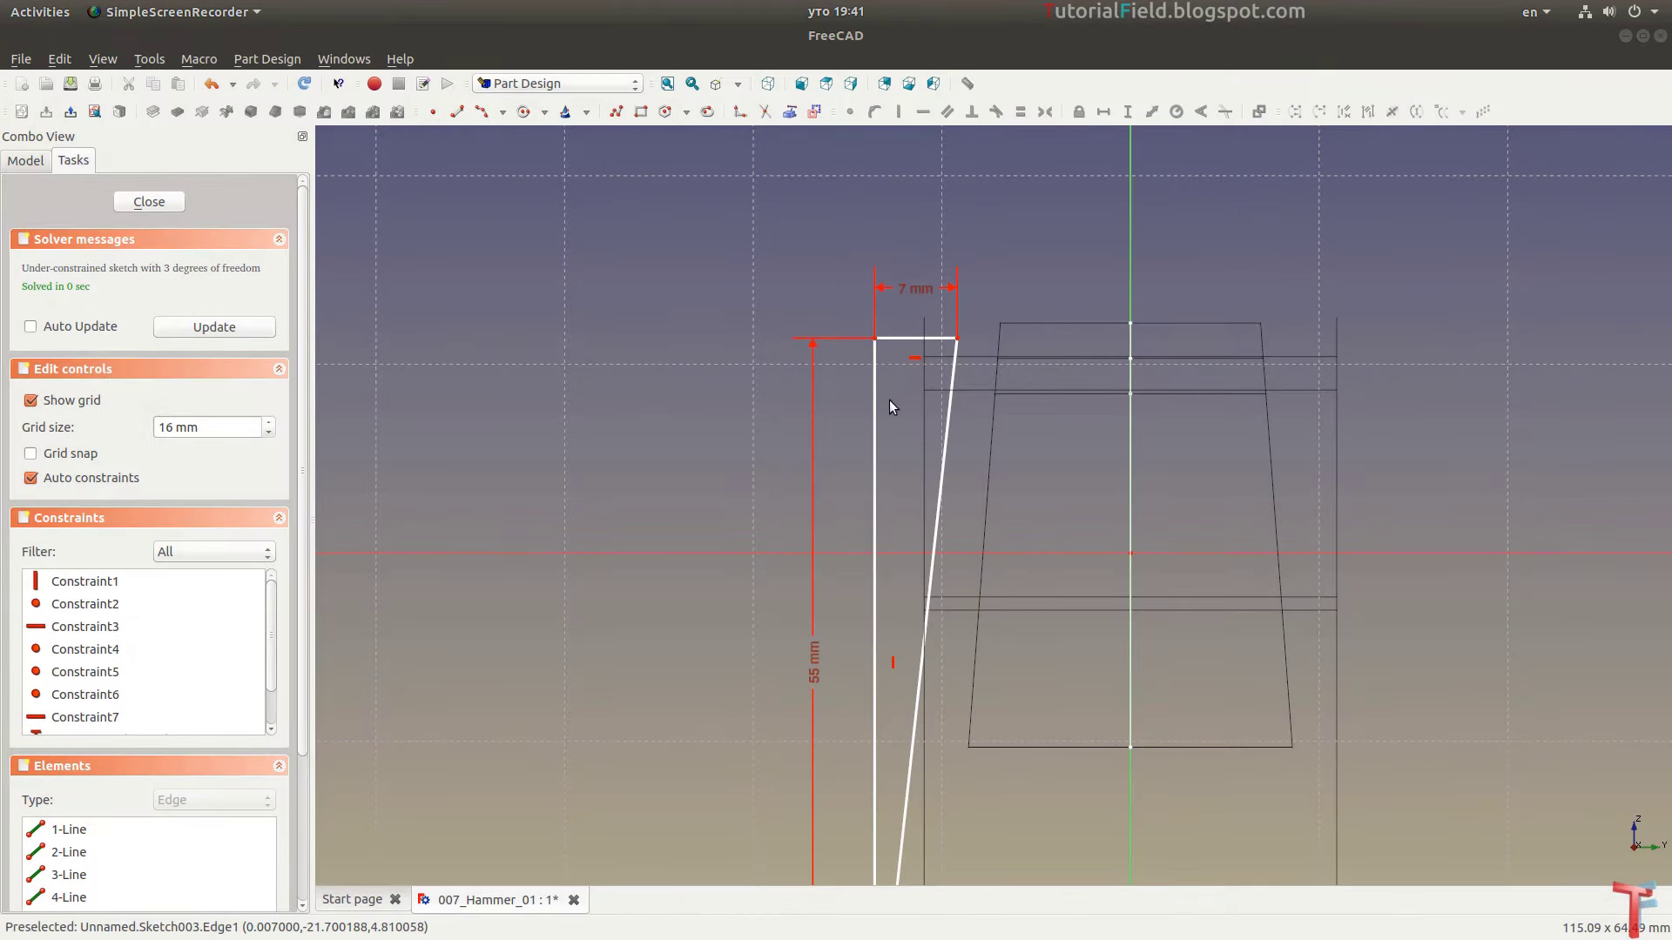
Add a 20 mm vertical offset from the axis to the top and tidy the dimension labels
click(877, 347)
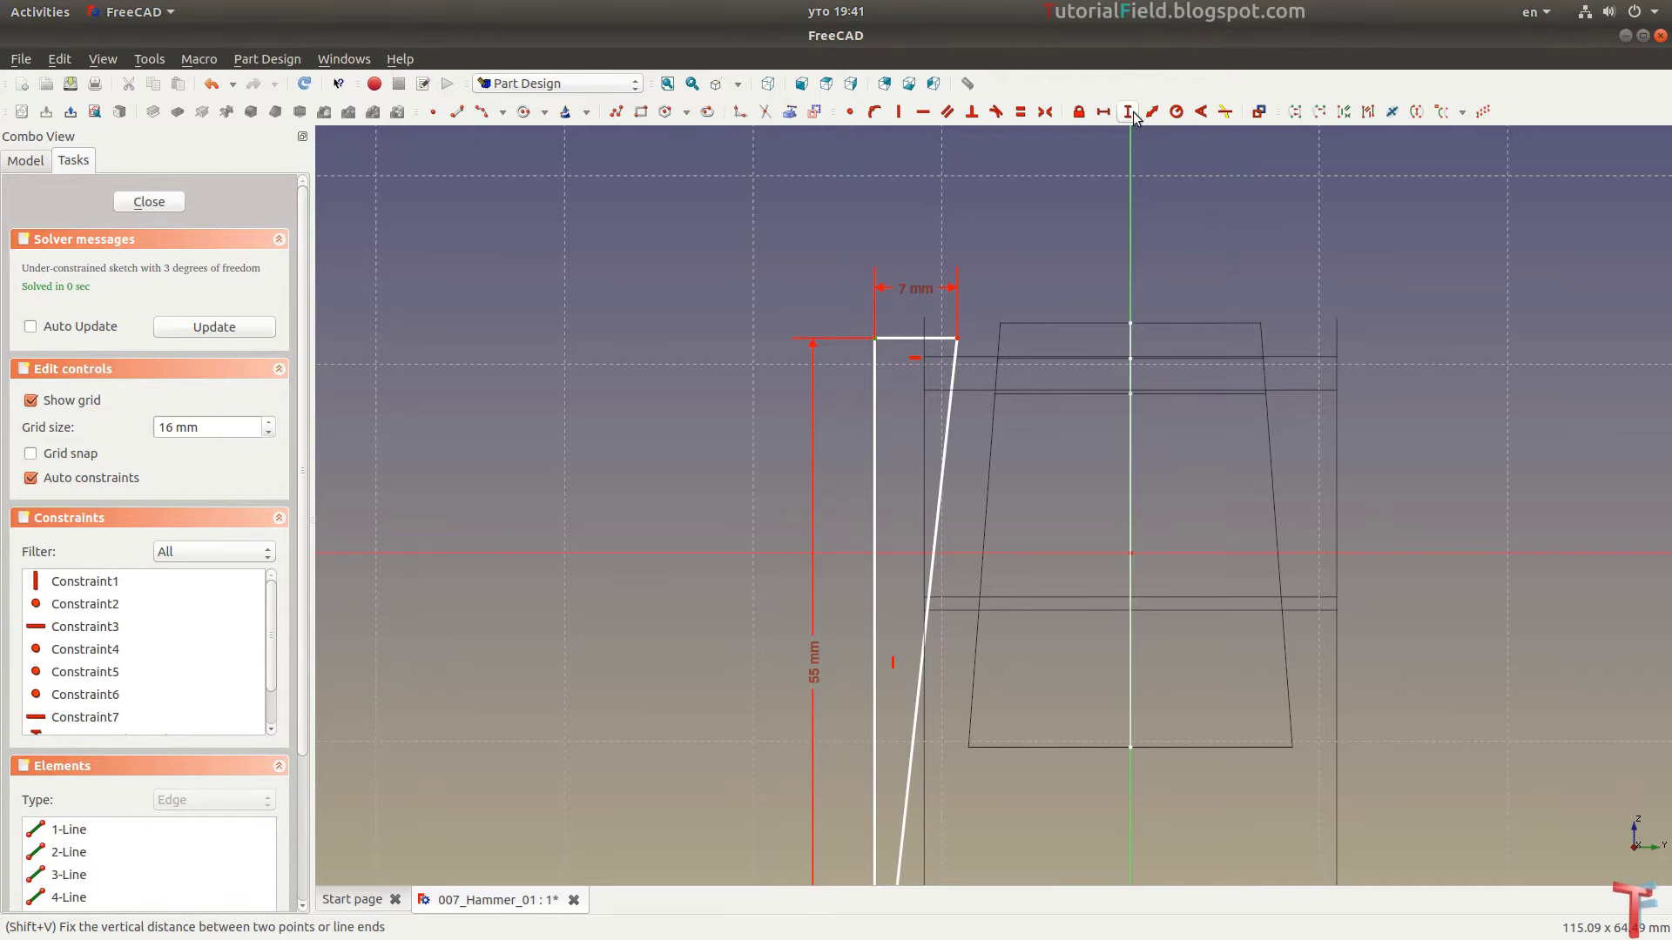
click(1124, 113)
text(20)
key(Return)
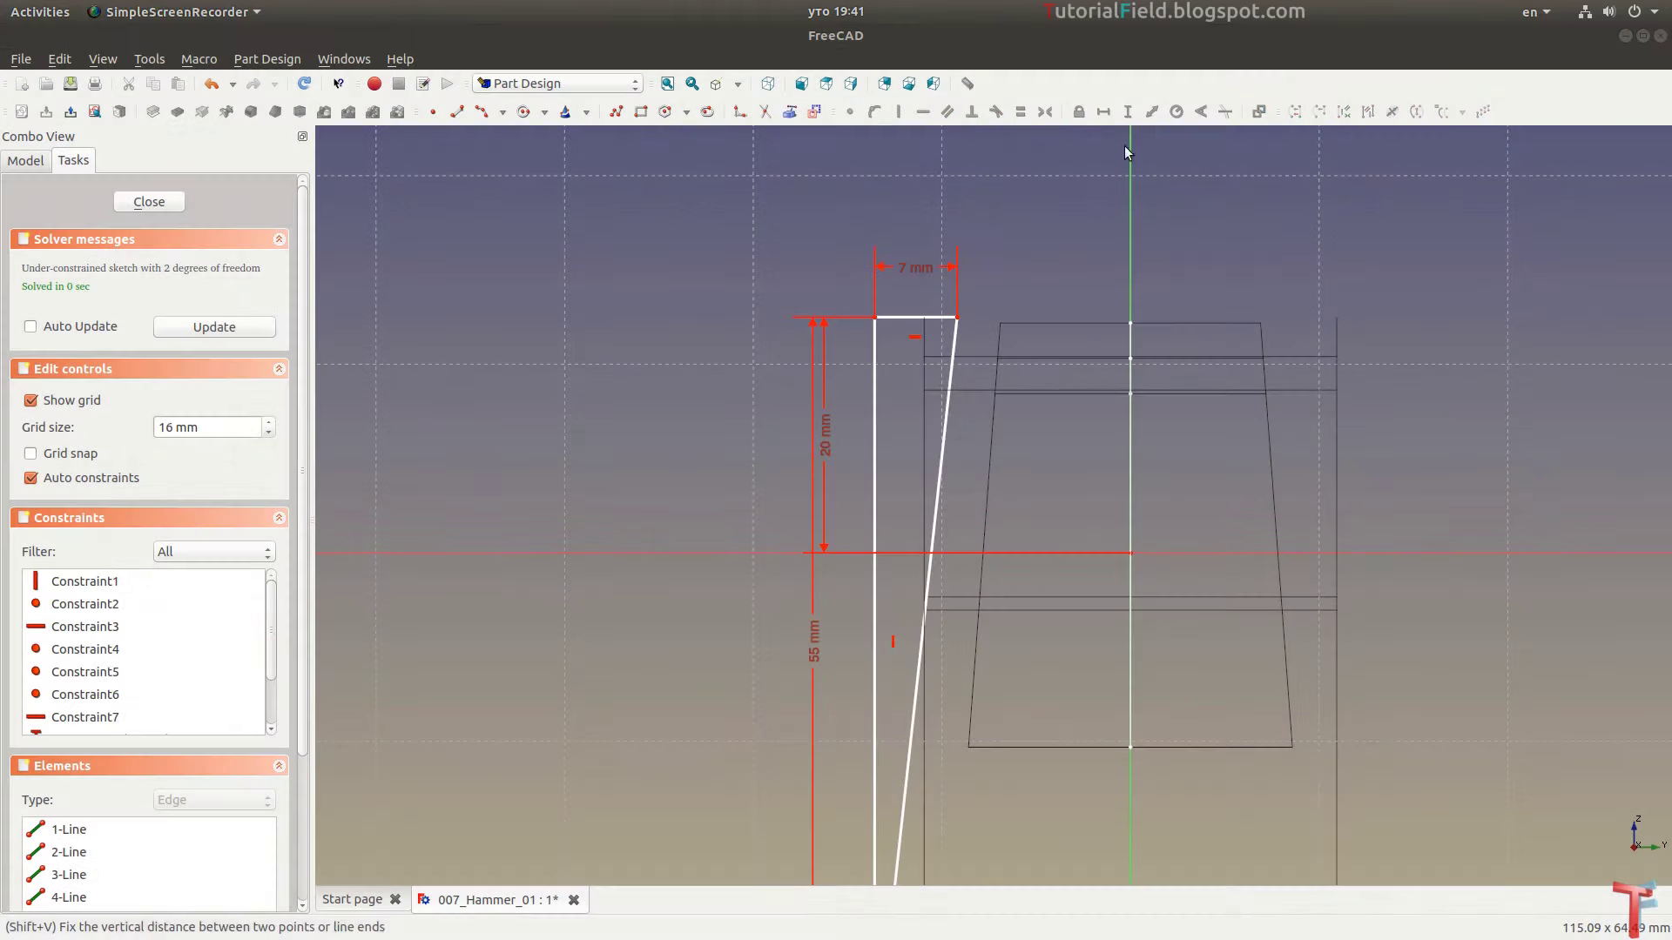
drag(813, 642, 770, 643)
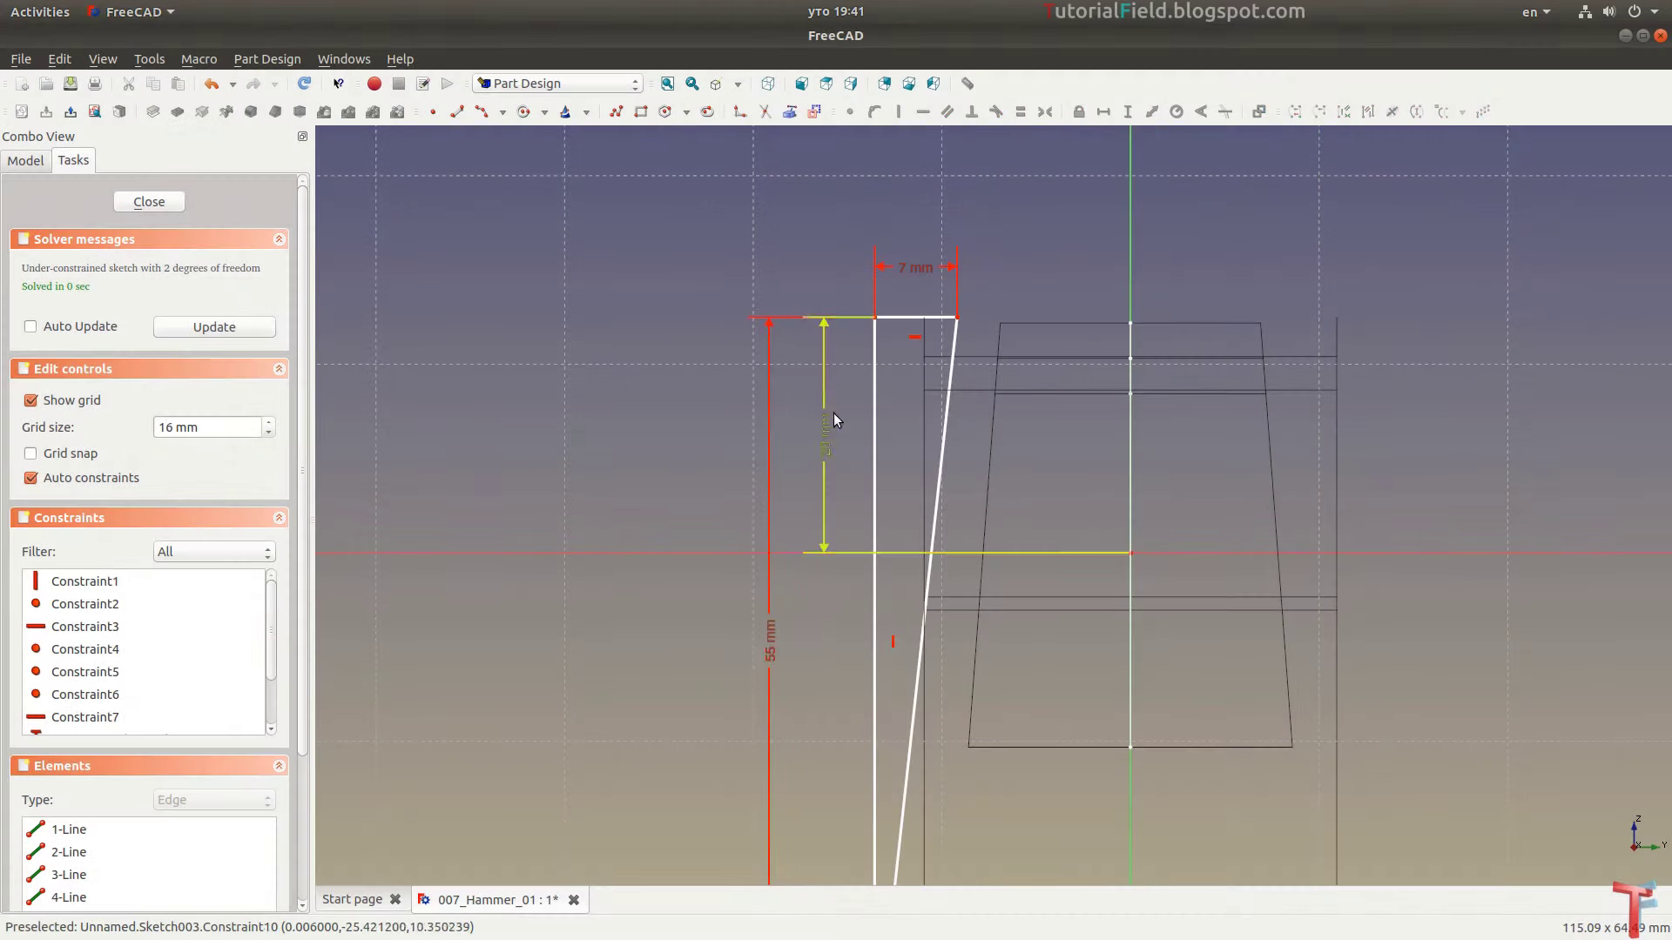
drag(818, 449, 805, 451)
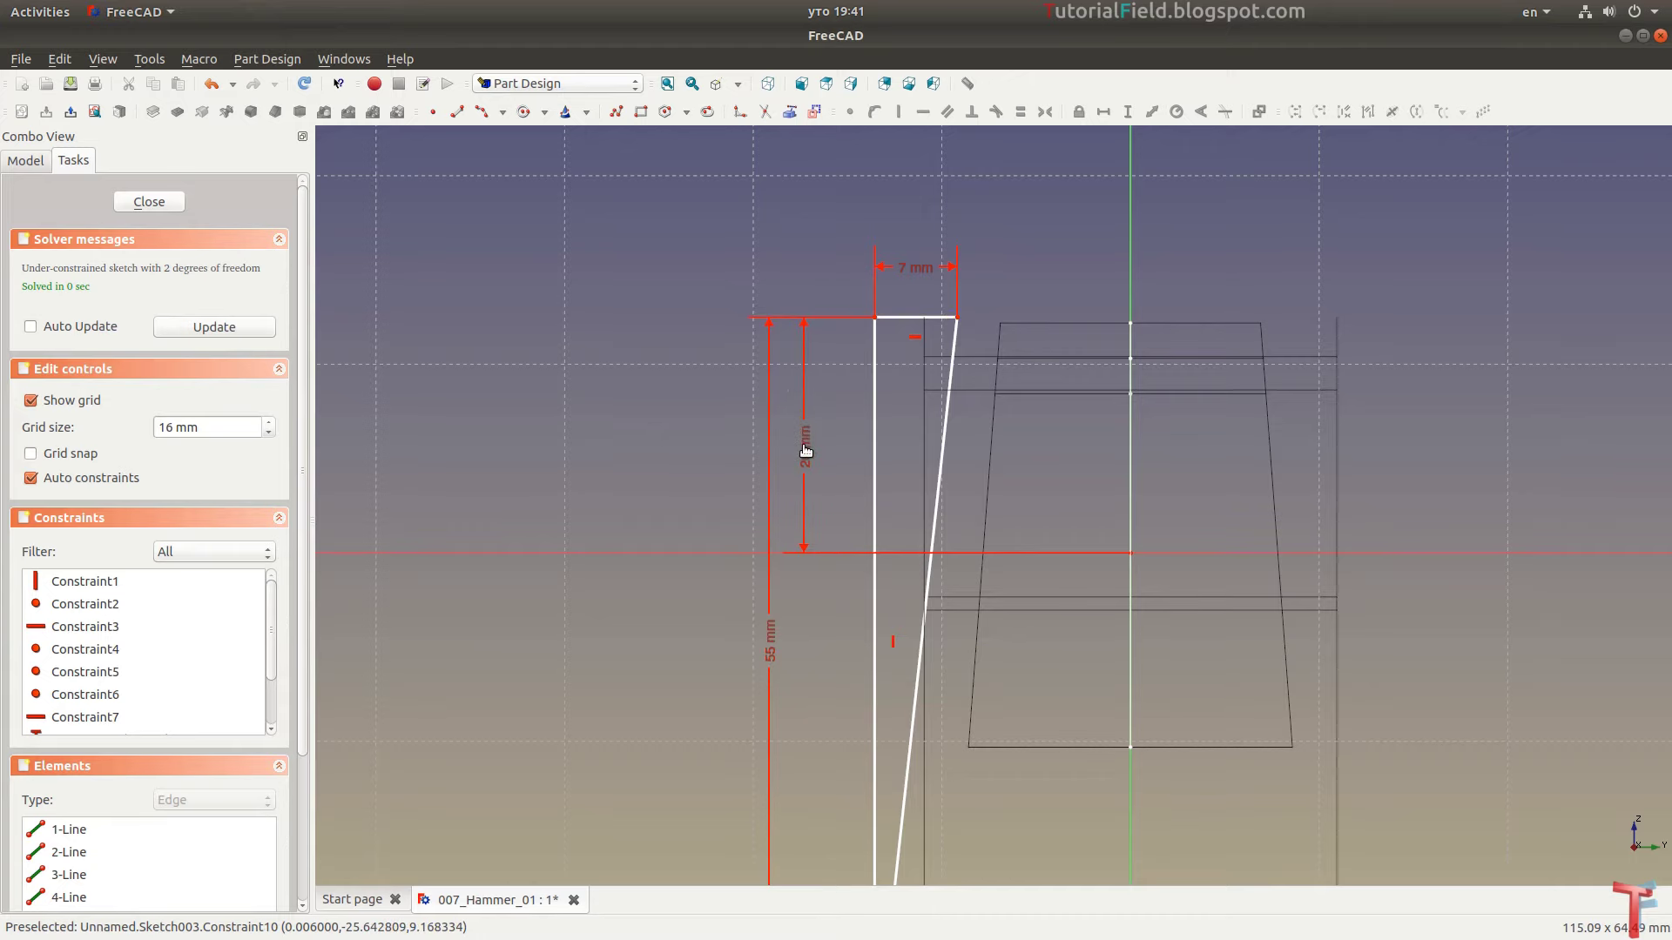
middle_drag(803, 451, 835, 292)
scroll(881, 621, up, 3)
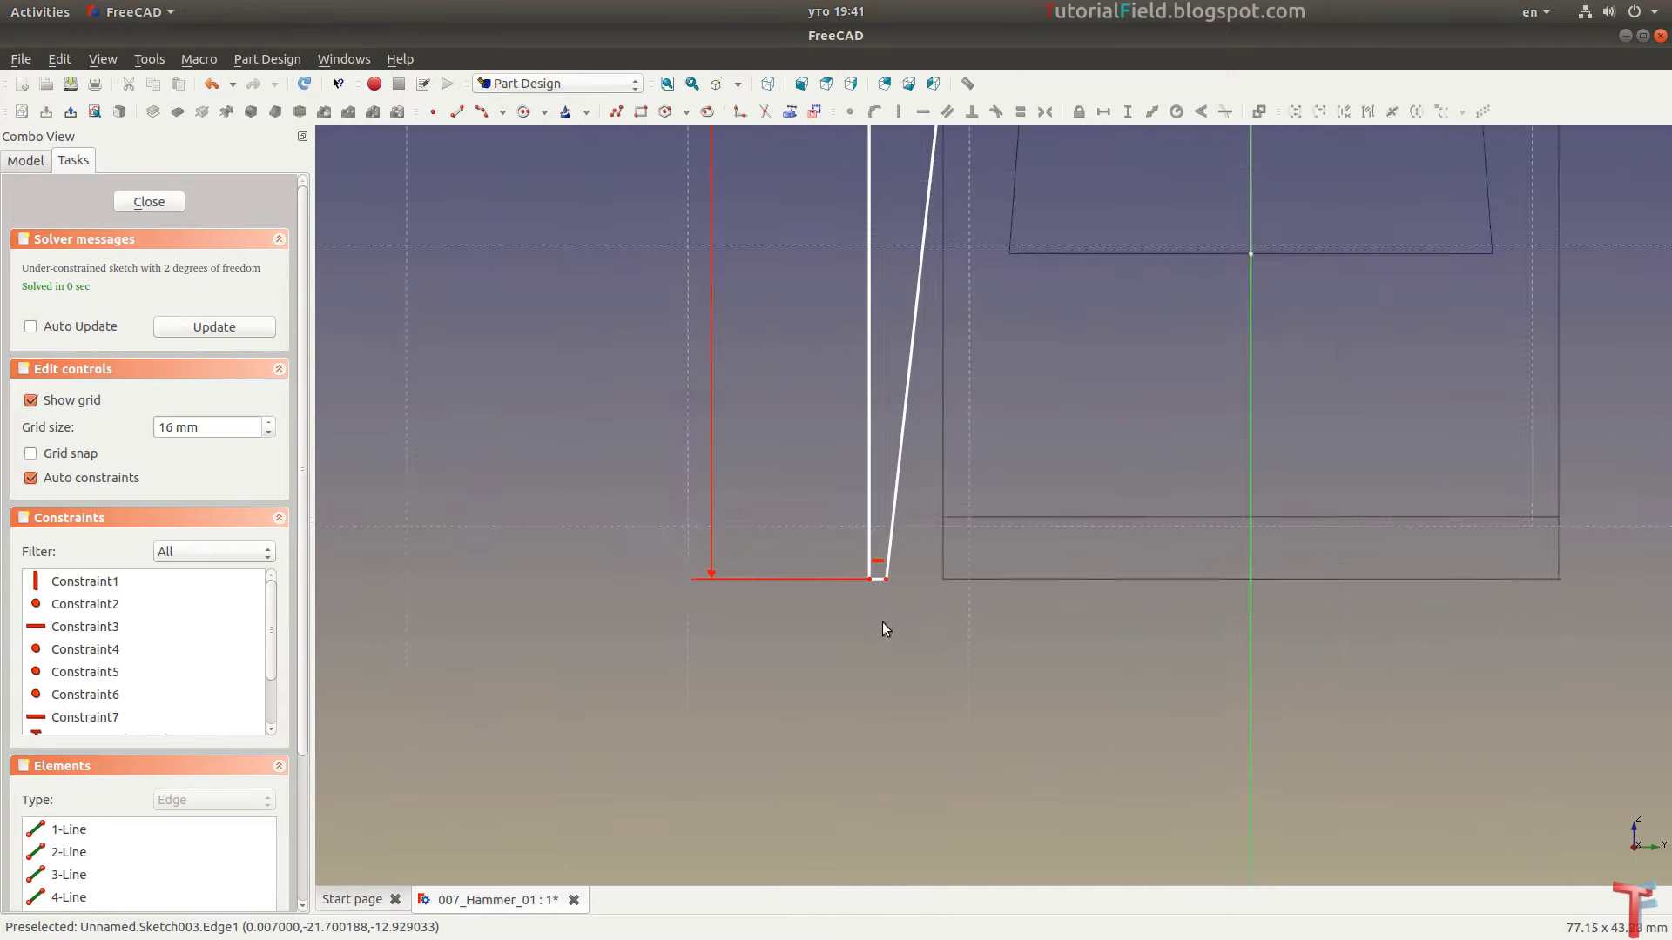
Set the bottom edge to 4 mm and a -17.5 mm horizontal corner offset, then close the sketch
click(882, 576)
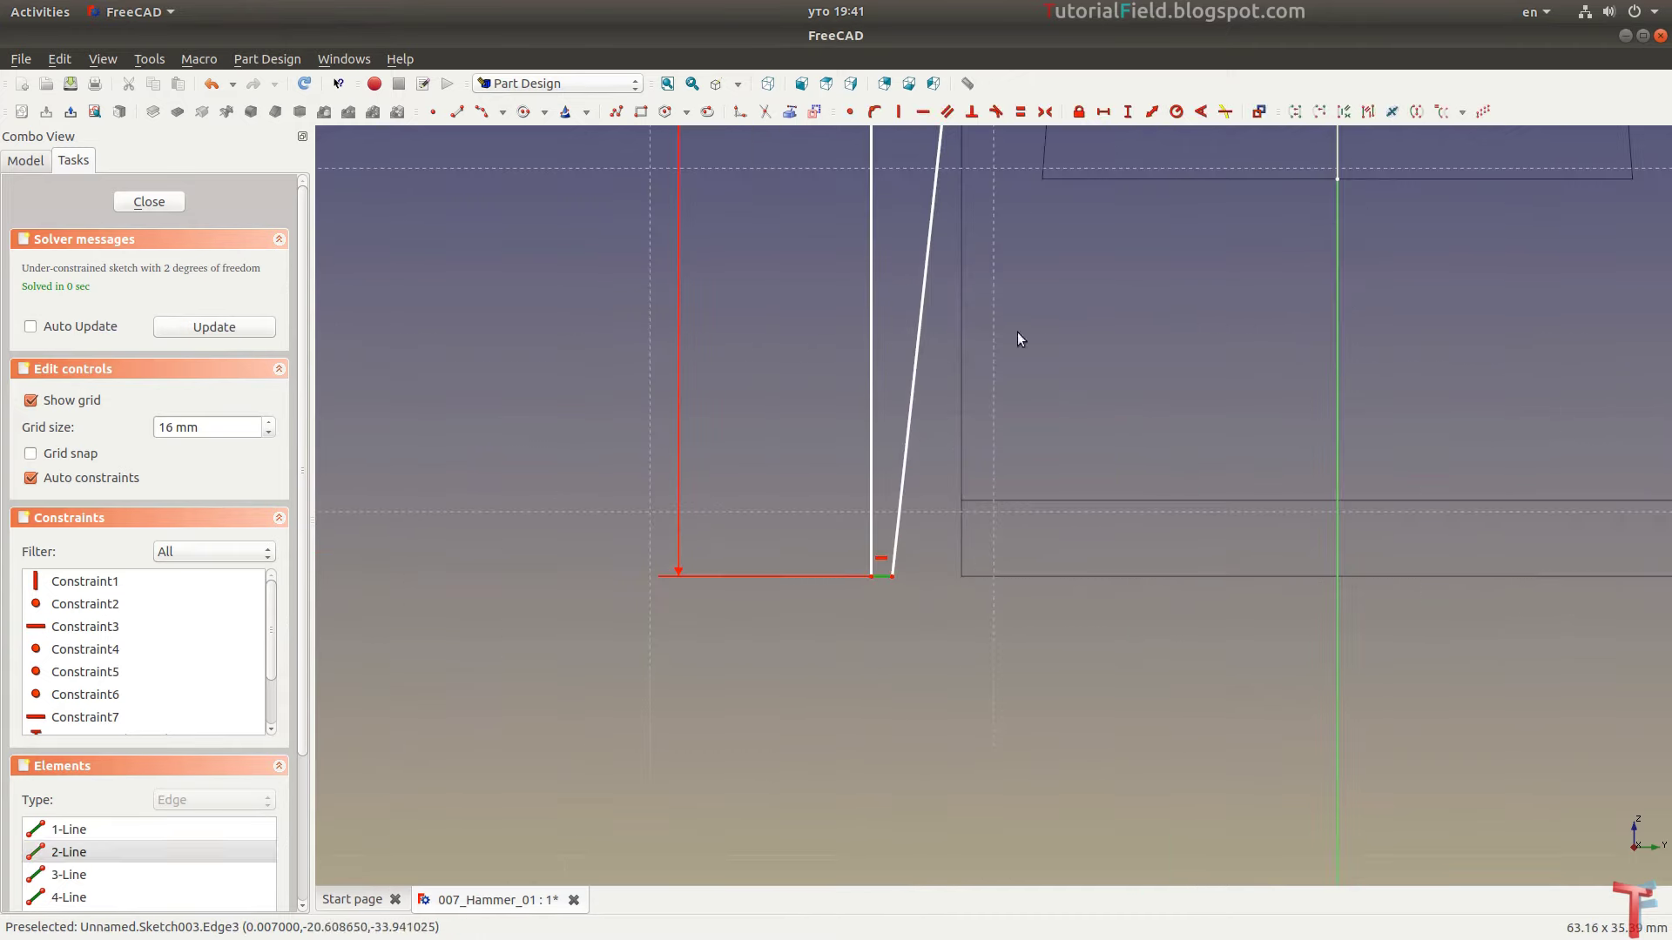
click(1103, 112)
text(4)
key(Return)
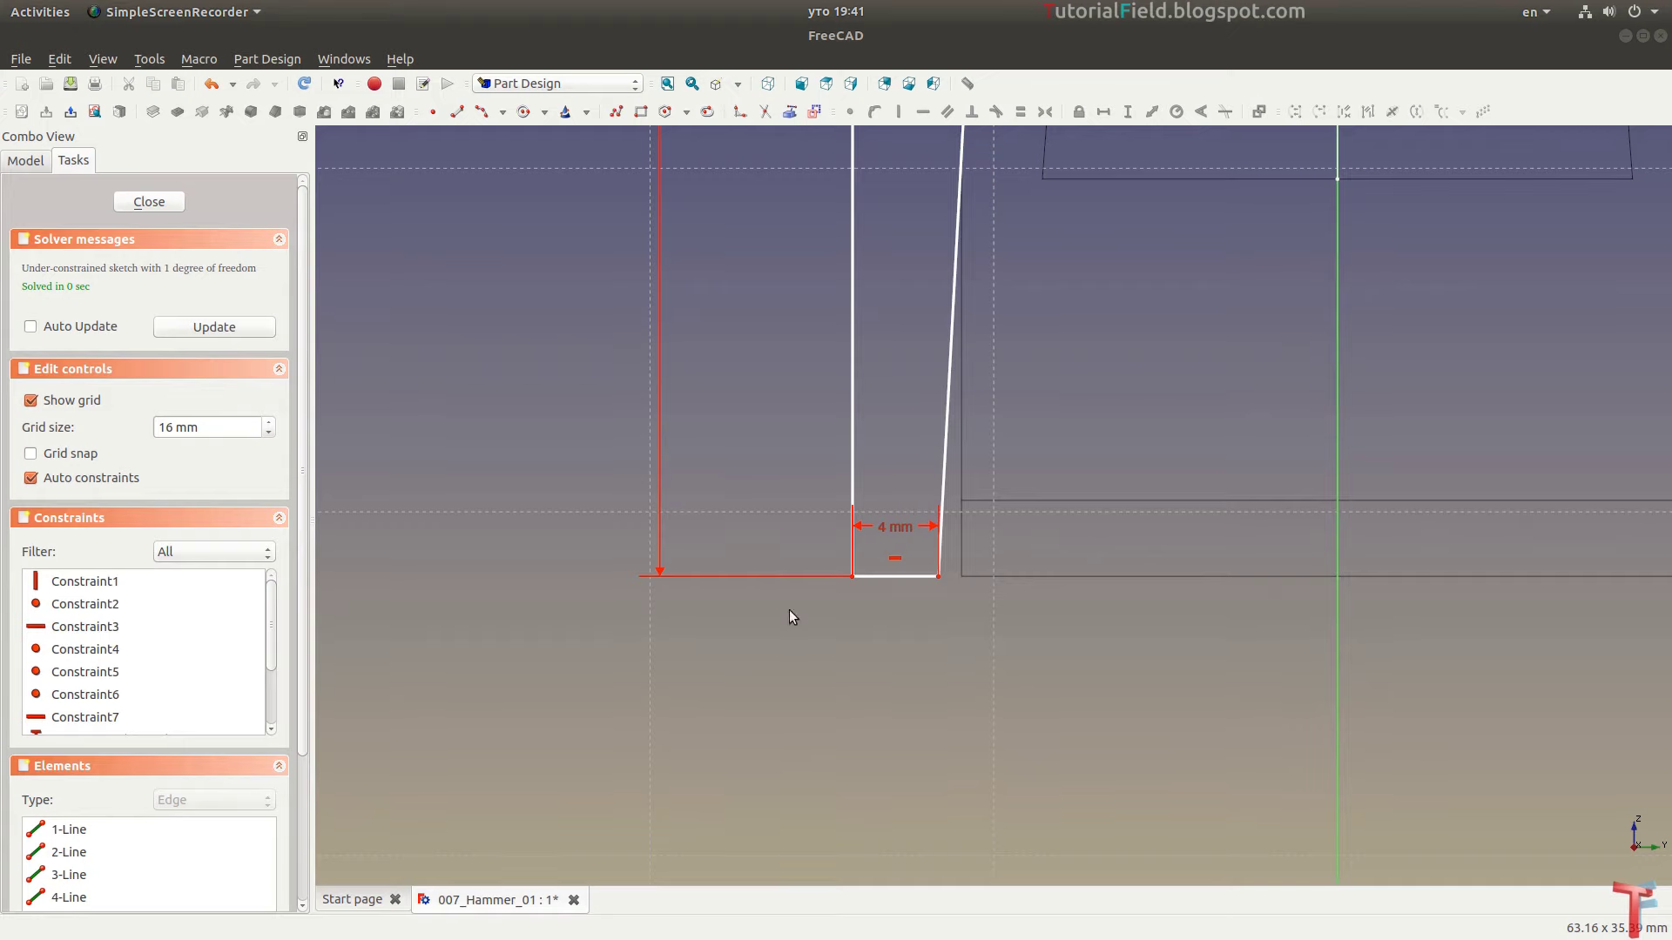
click(939, 577)
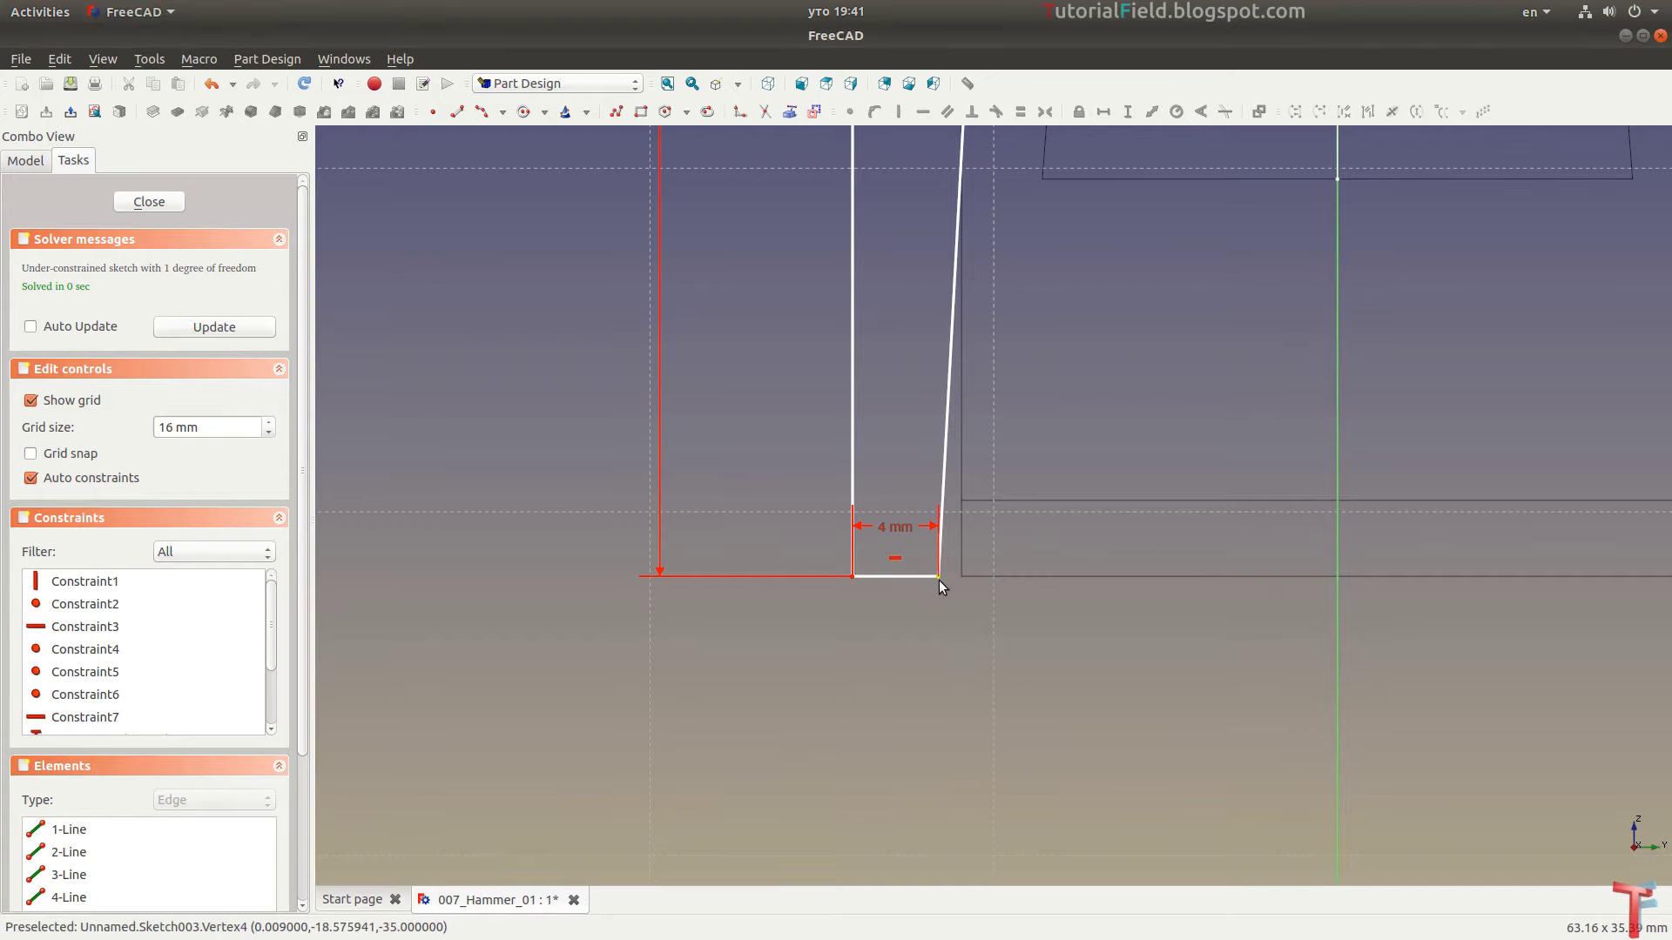
click(1104, 113)
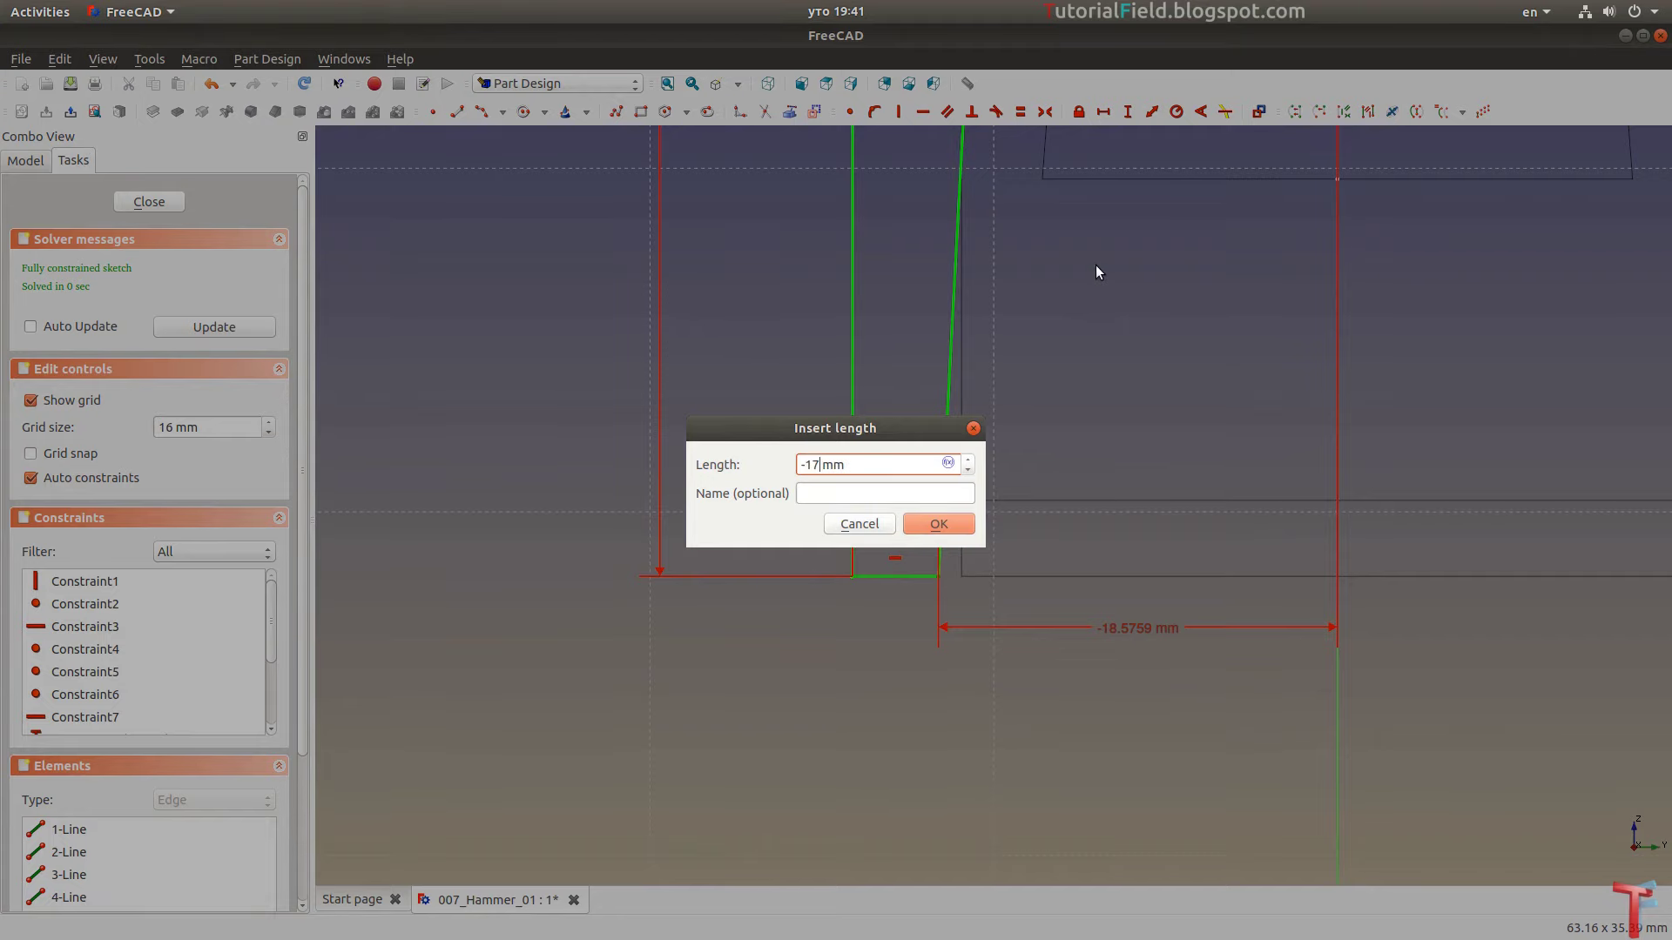
key(Return)
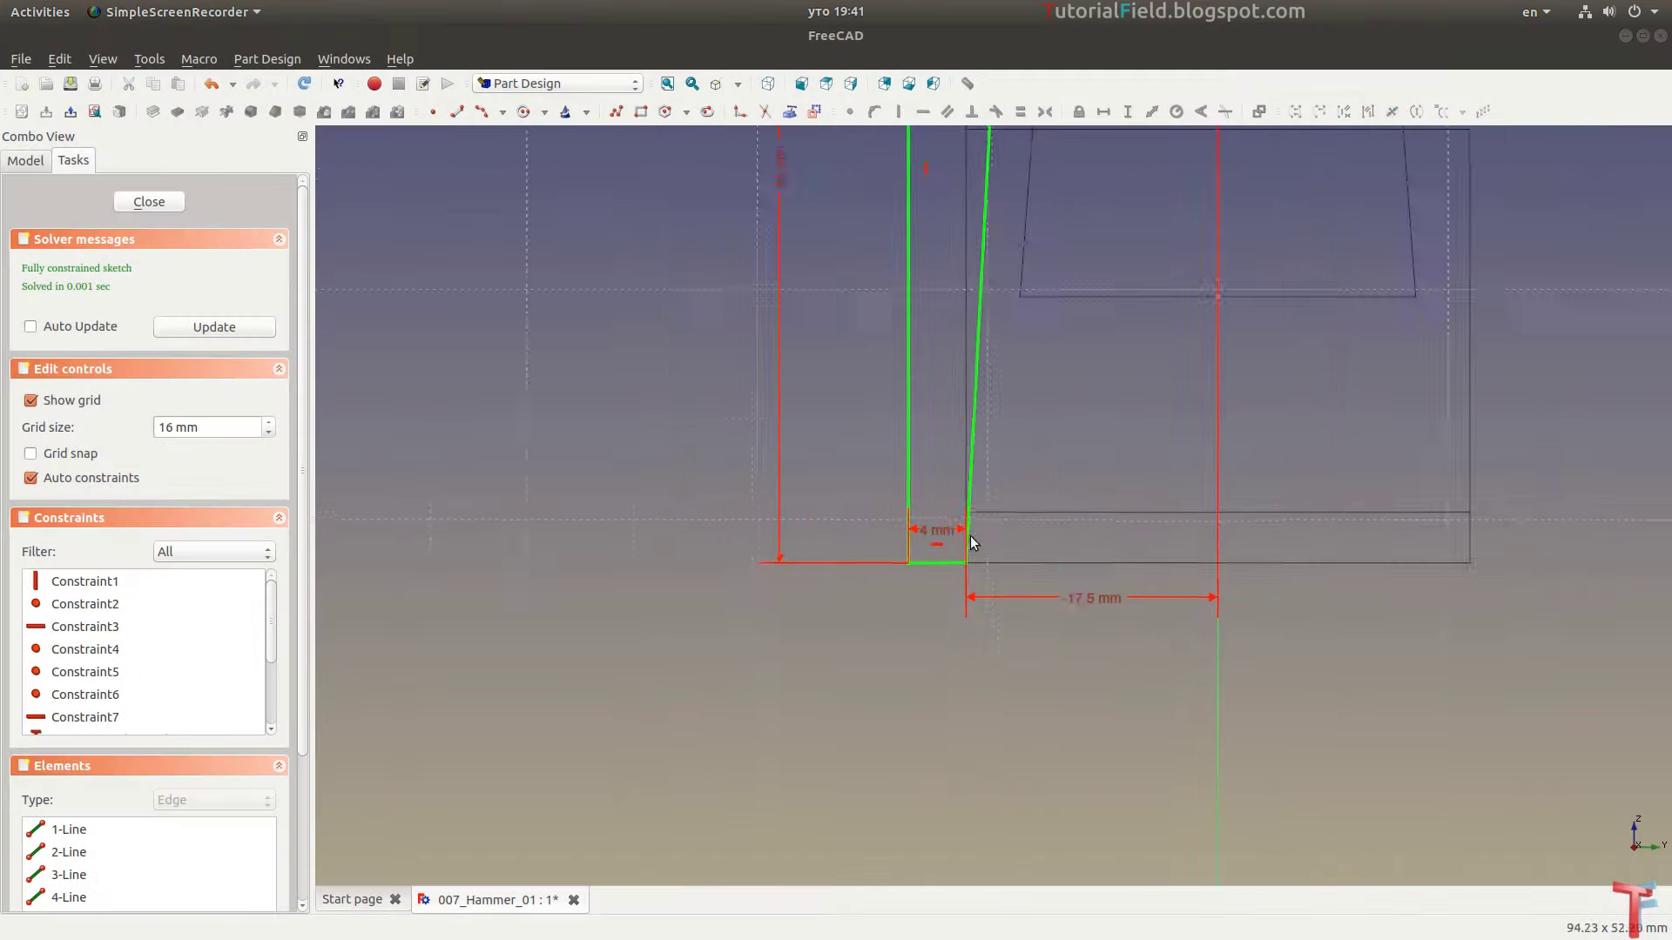
scroll(958, 549, down, 5)
middle_drag(947, 552, 944, 523)
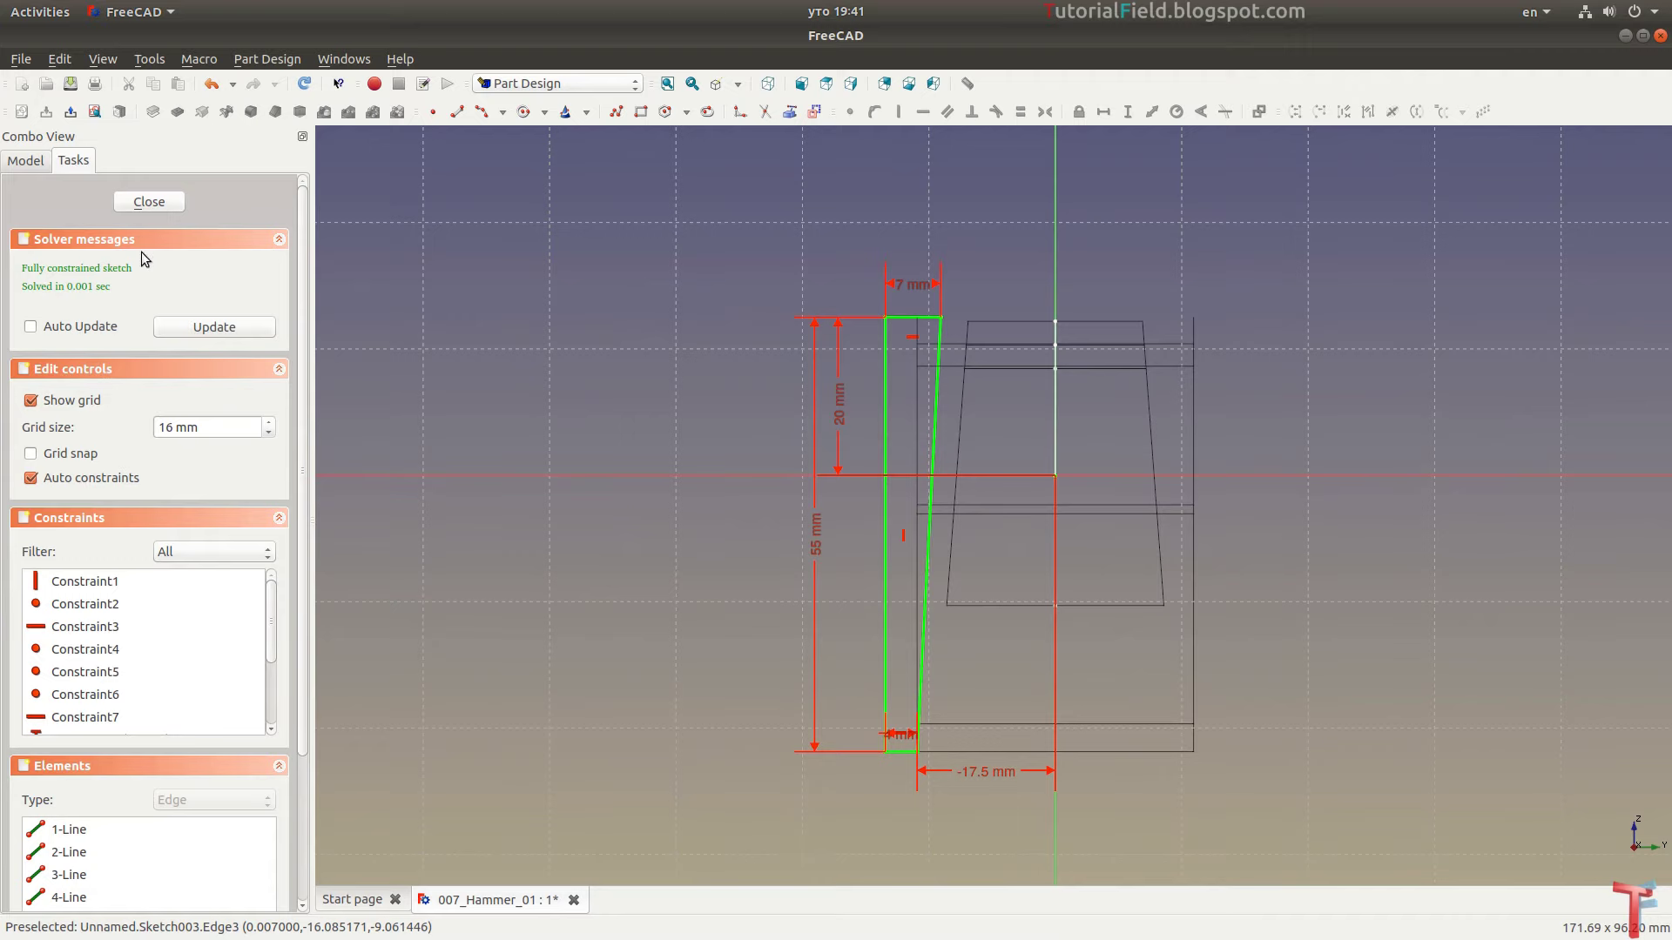
click(151, 203)
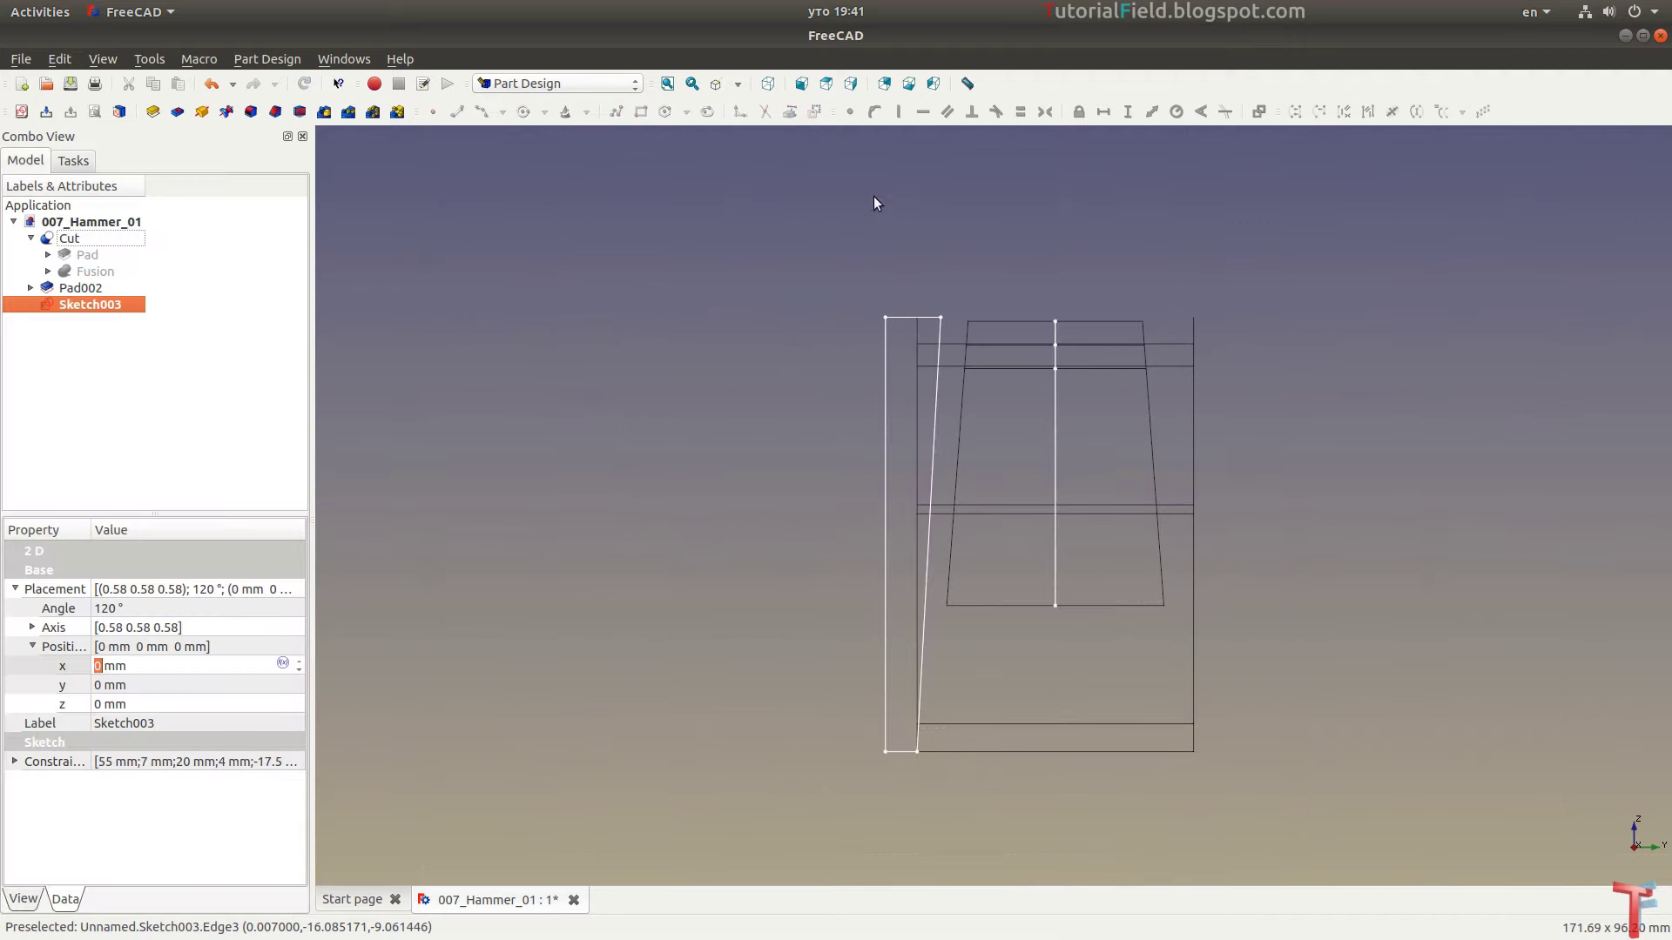
Pad Sketch003 to 95 mm, symmetric to its plane, viewed shaded in axonometric
click(769, 84)
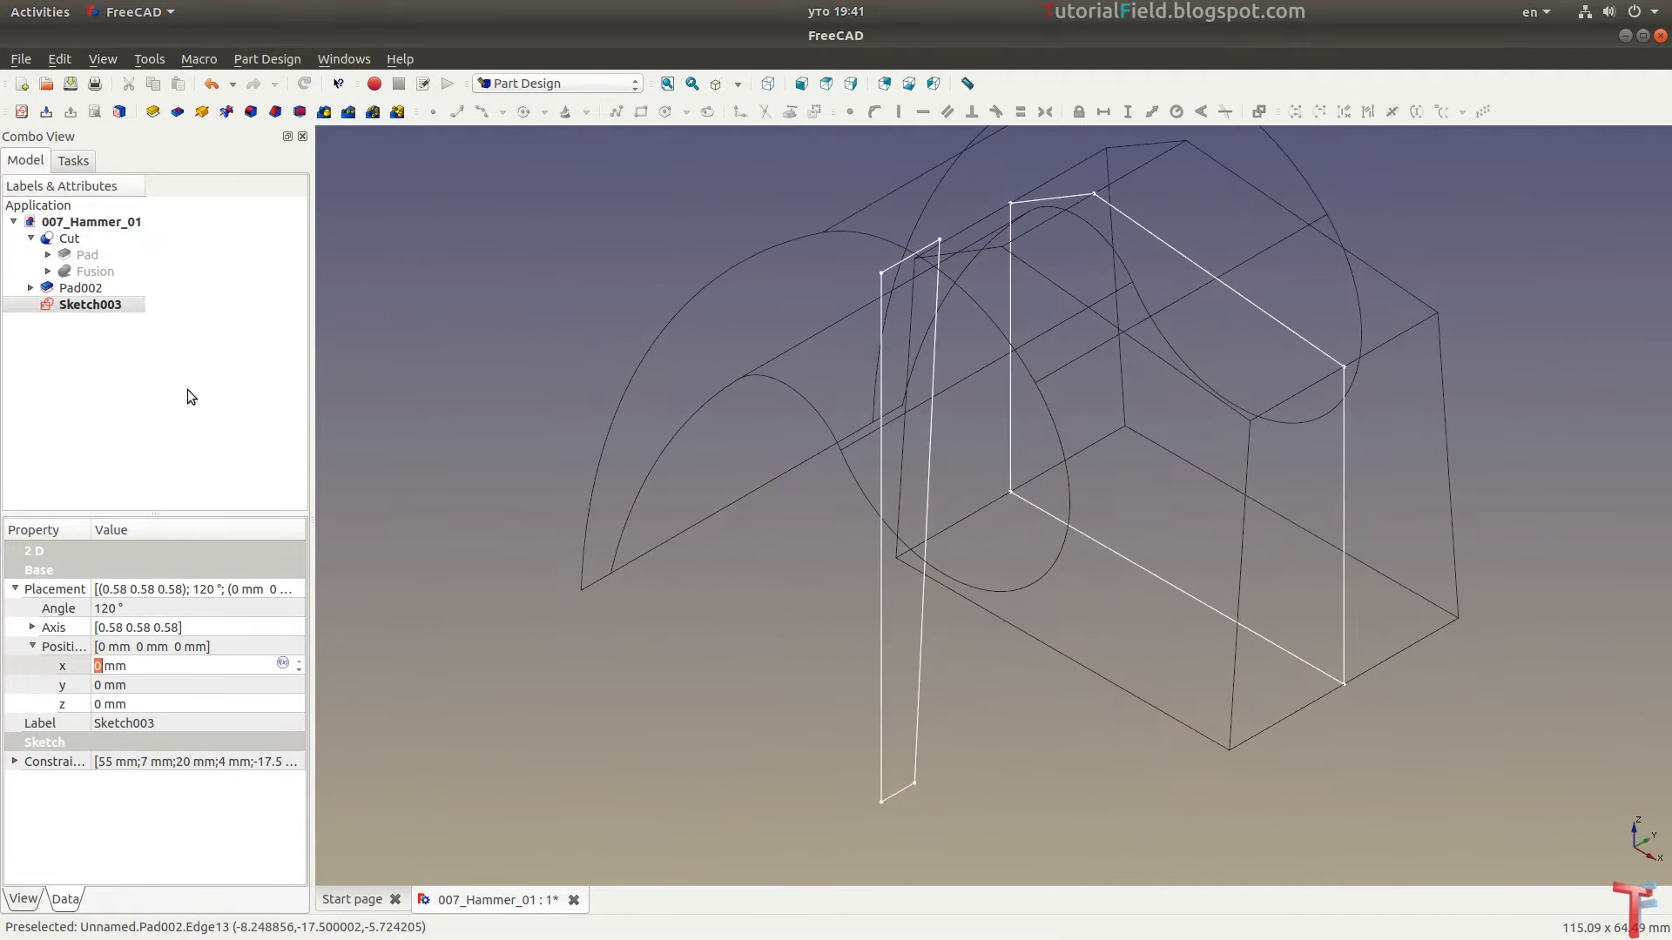
click(739, 85)
click(80, 288)
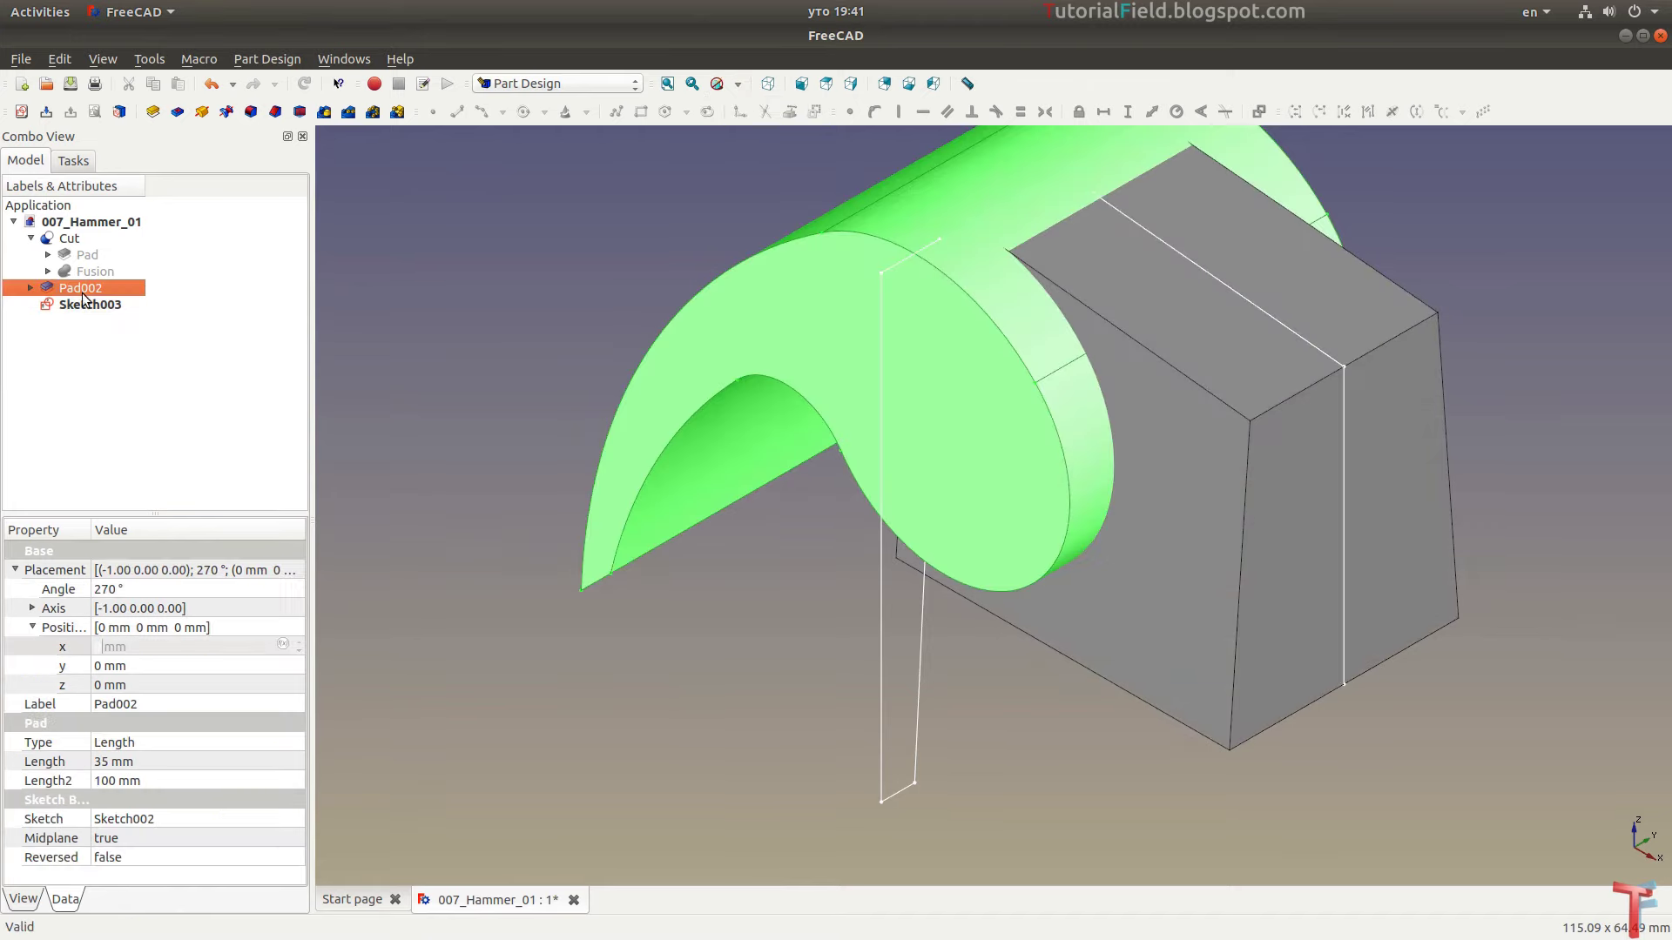
click(94, 302)
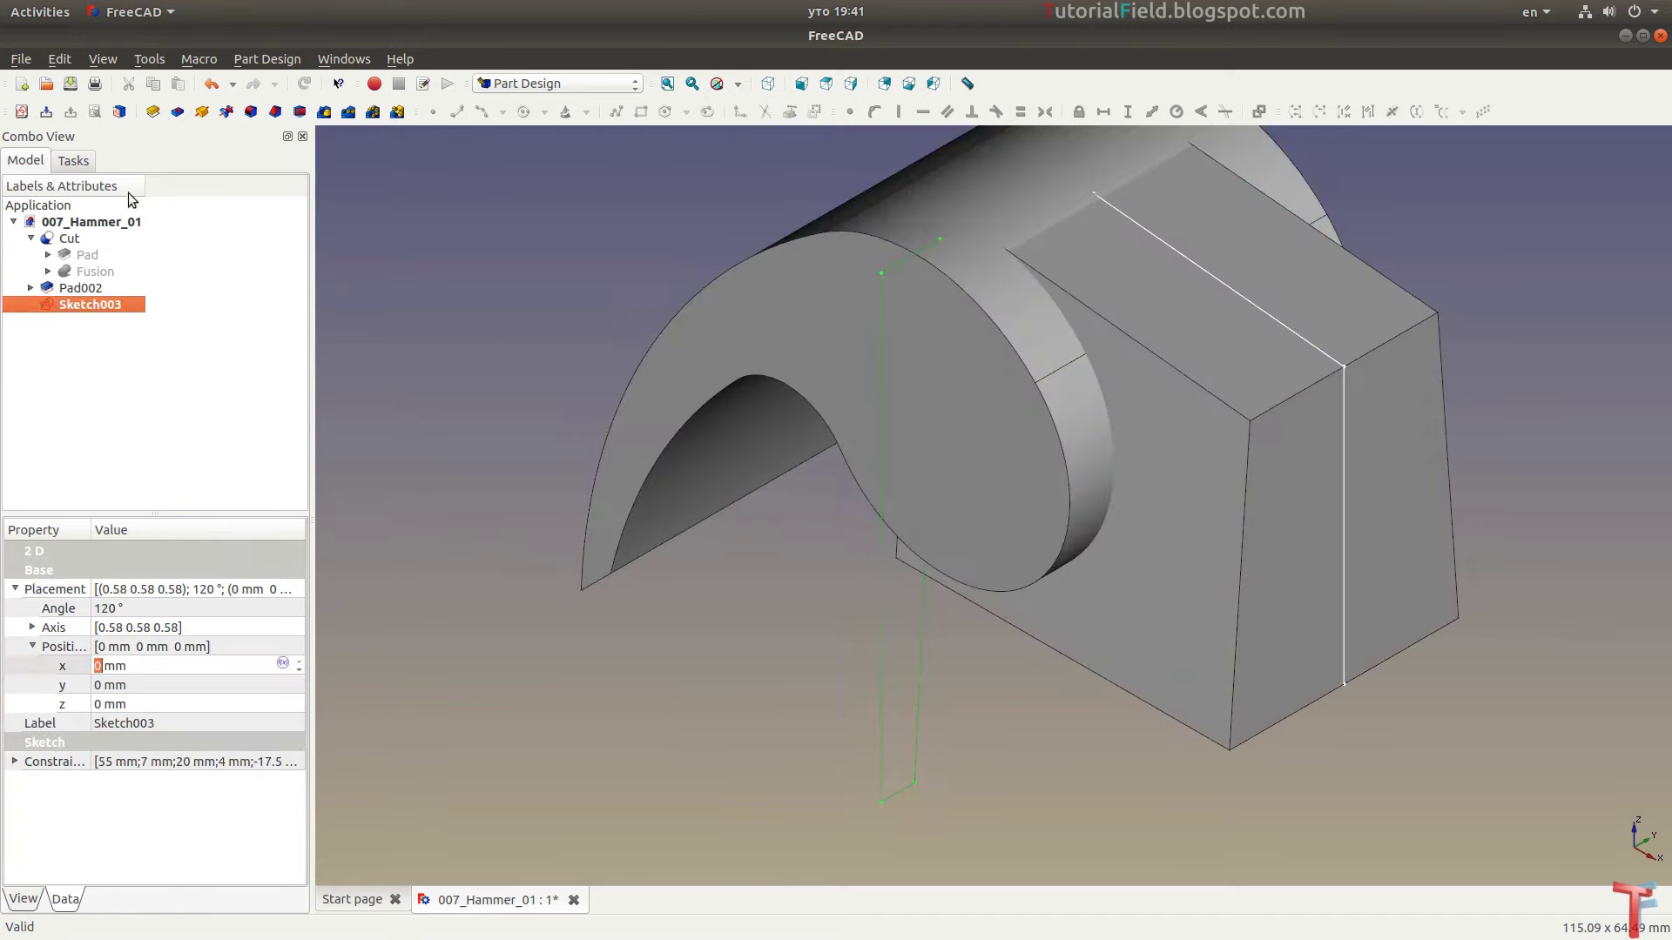
click(153, 113)
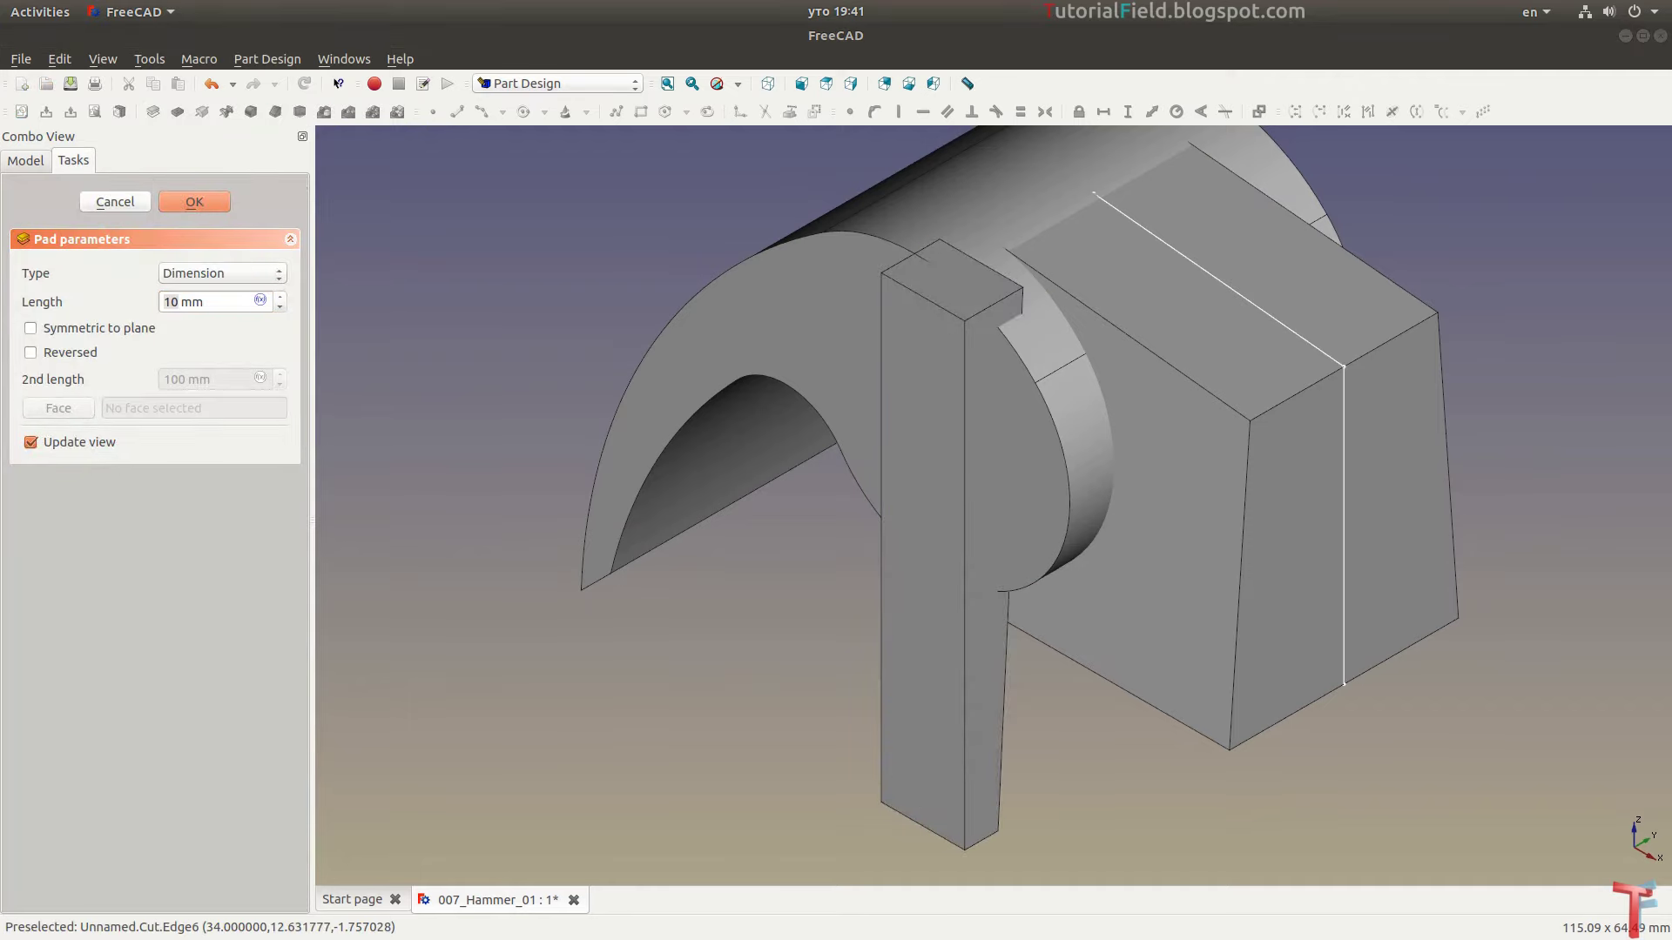
click(178, 302)
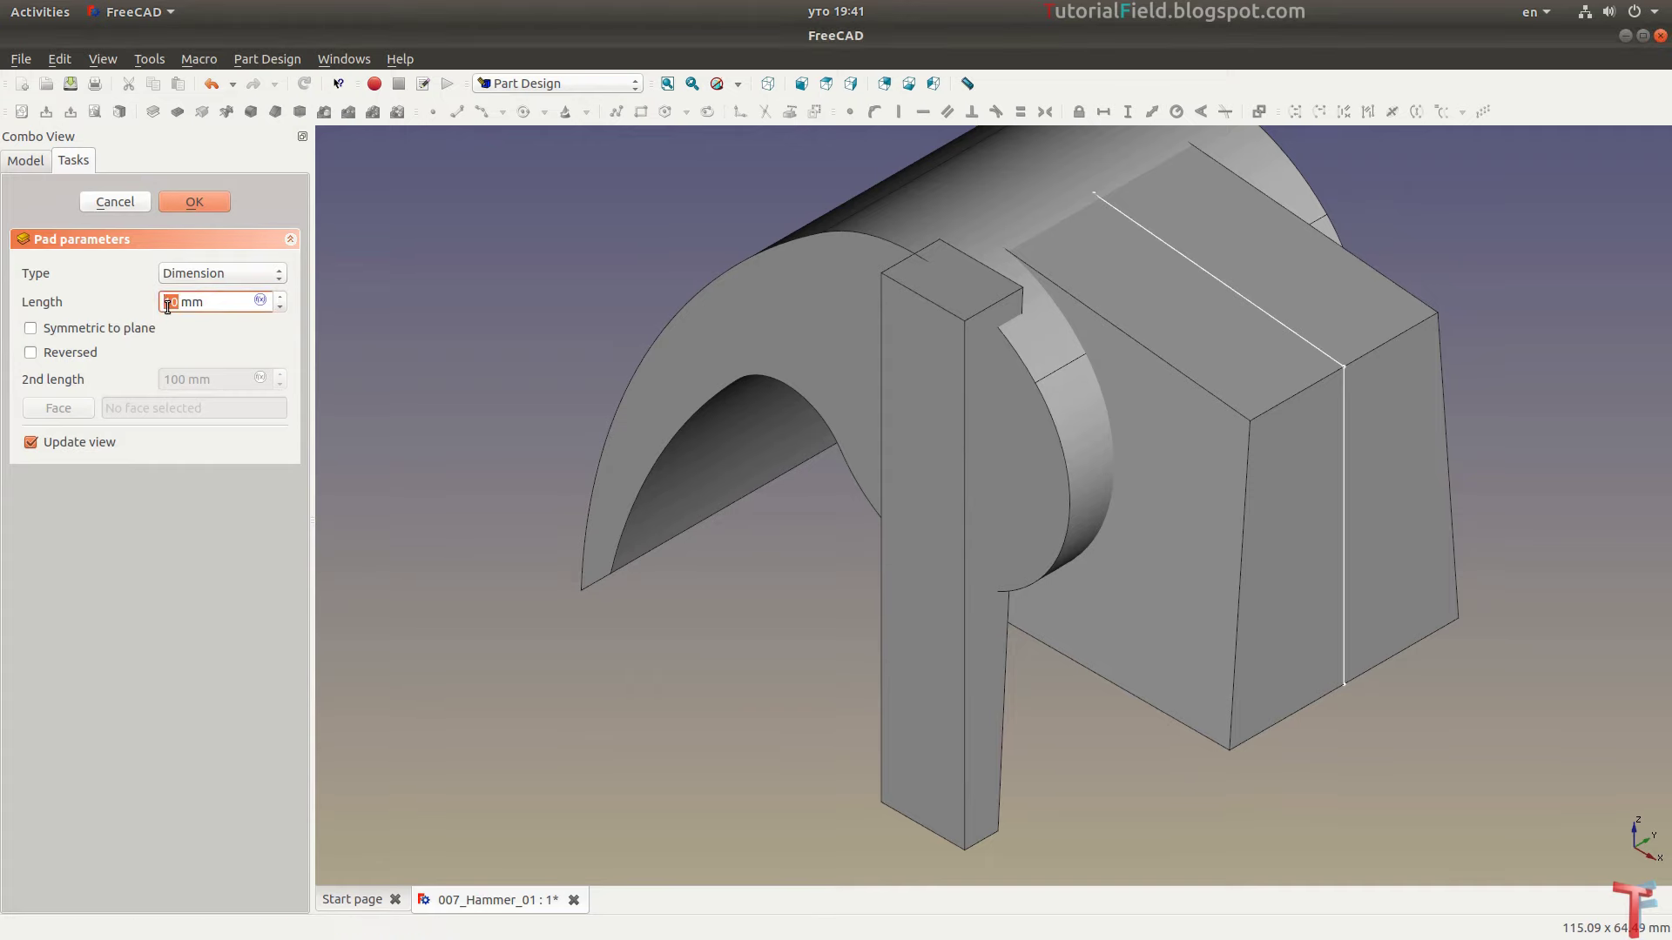
text(95)
click(135, 327)
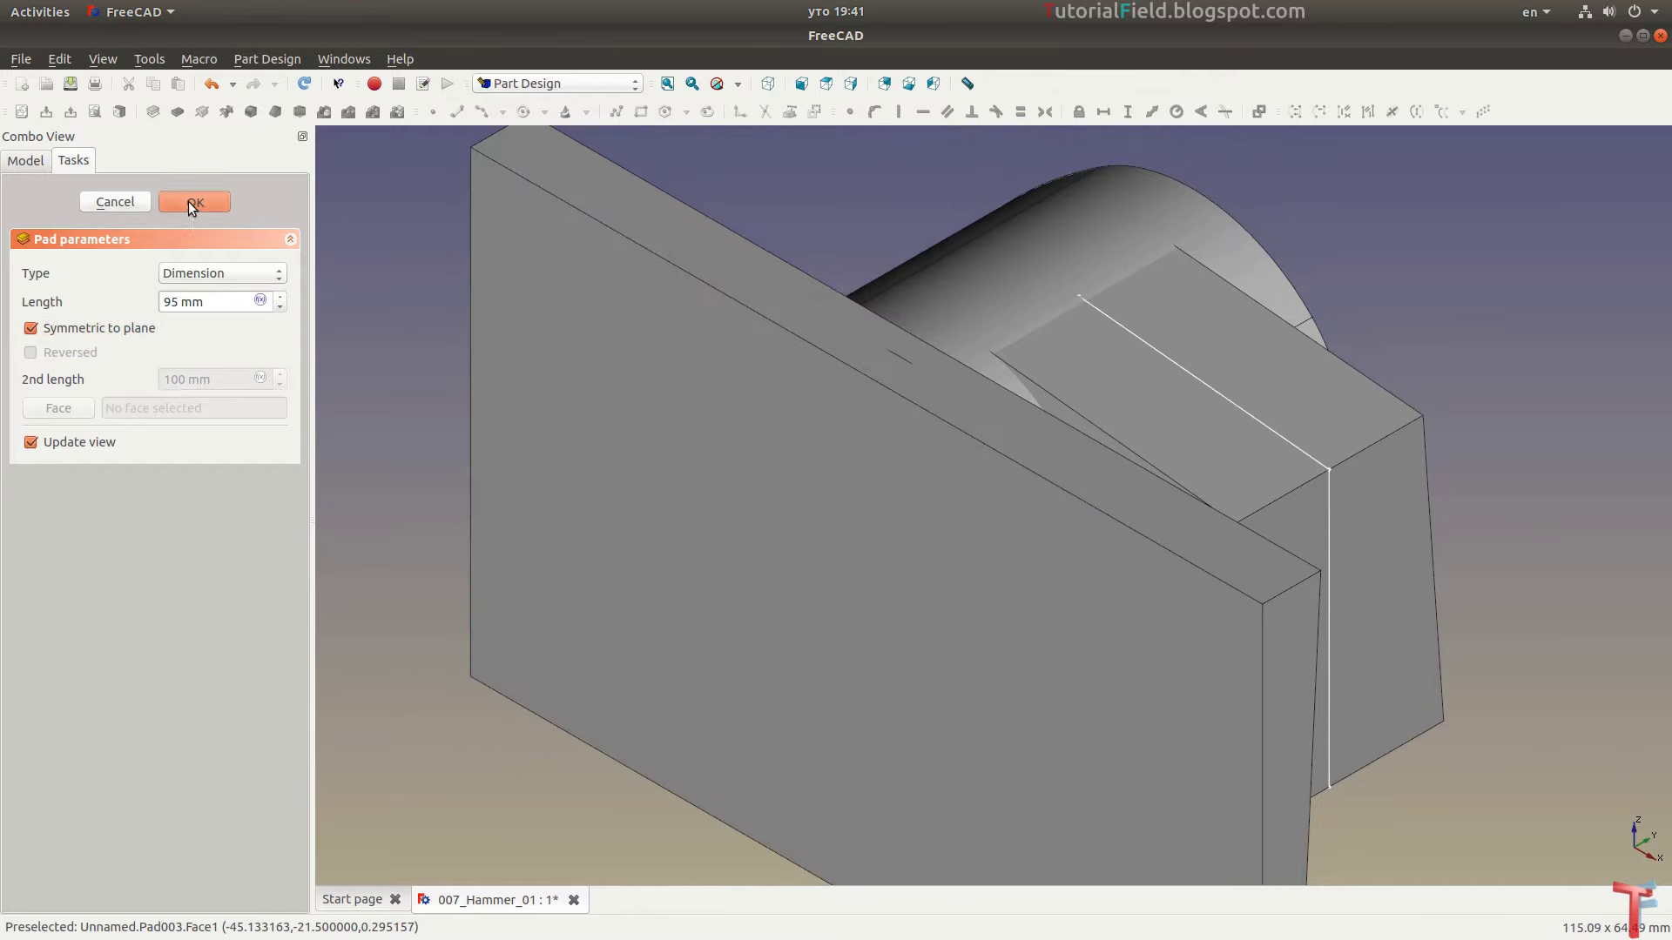
click(189, 201)
click(87, 304)
In the Part workbench, mirror Pad003 across the XZ plane
click(557, 82)
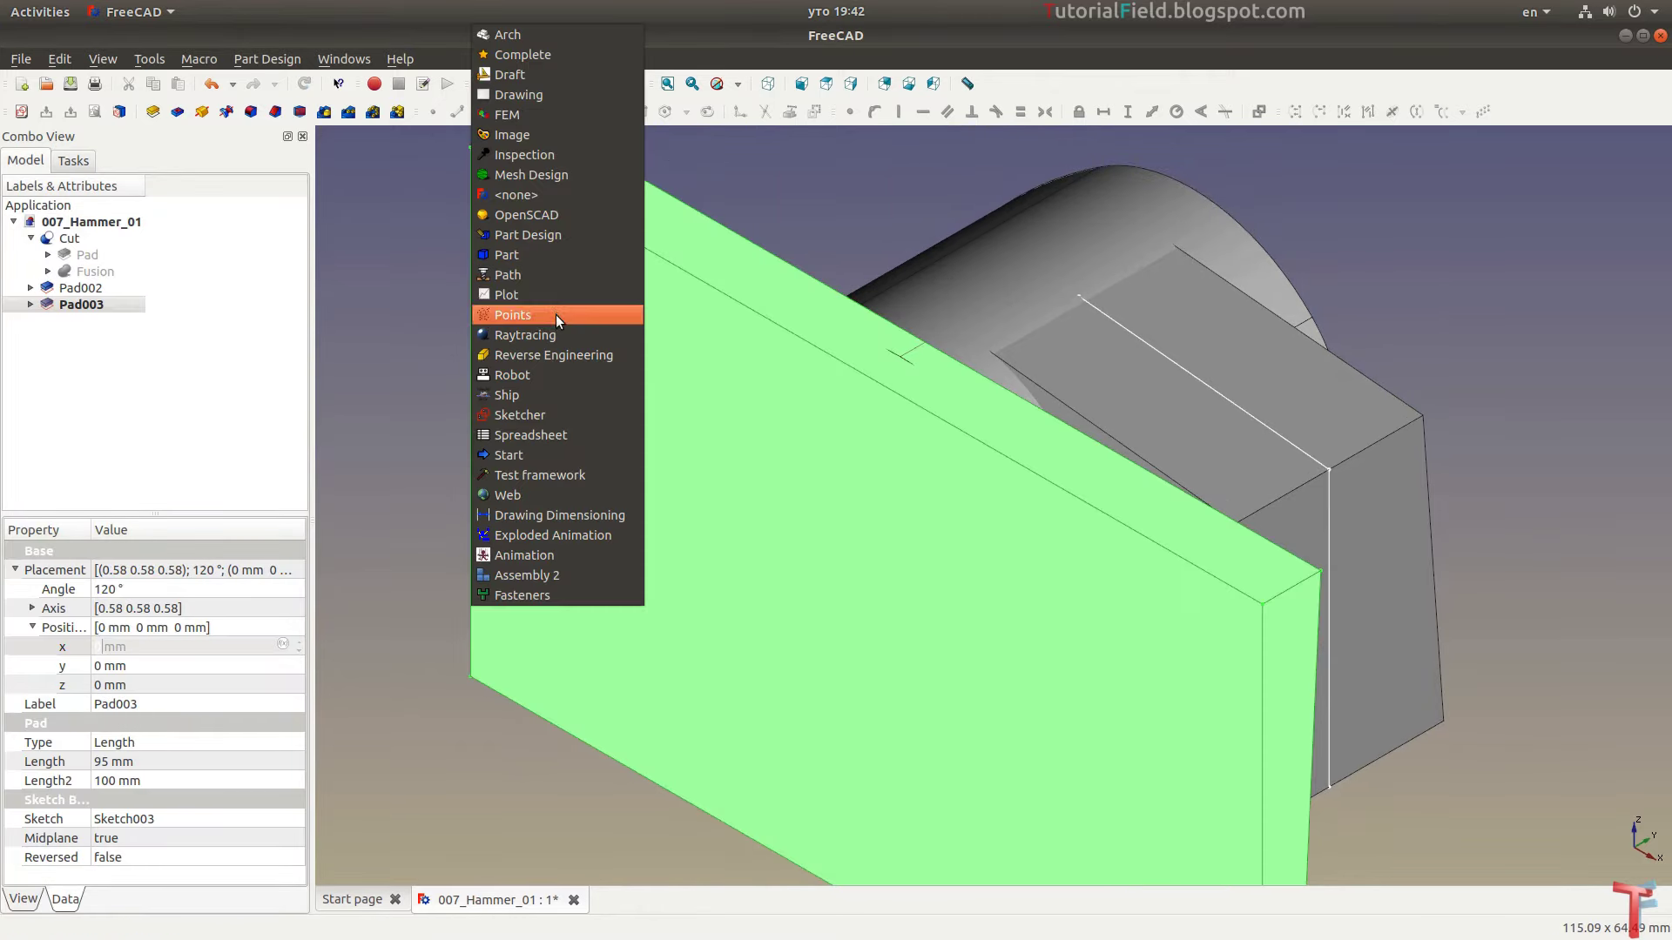
click(561, 253)
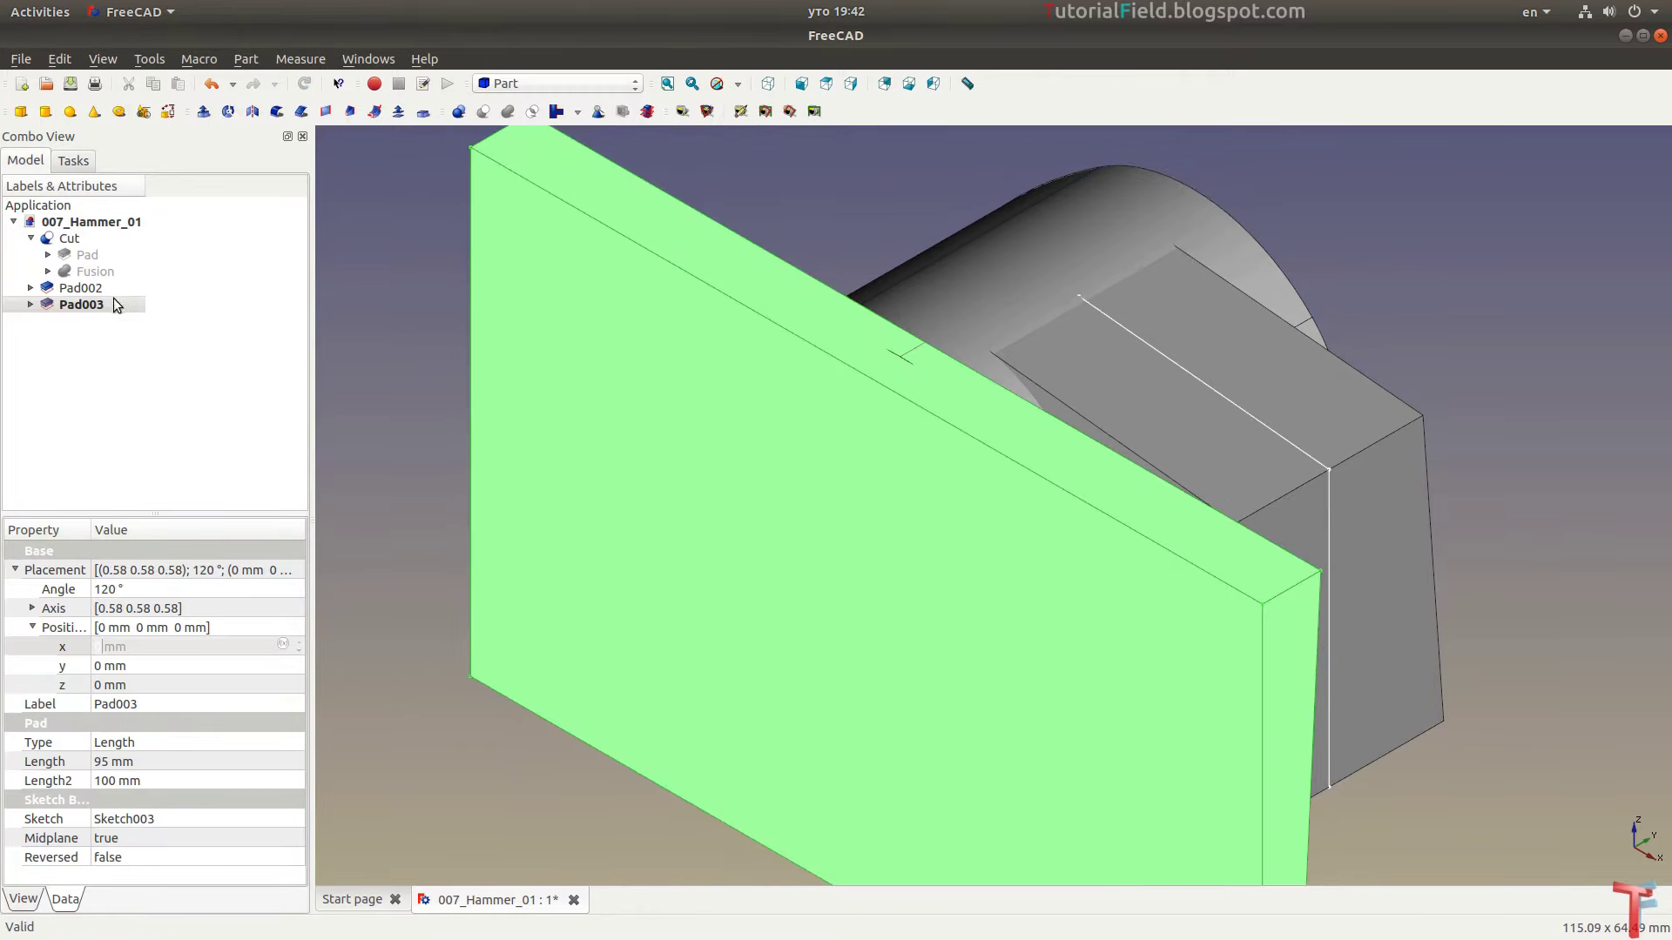
click(252, 120)
click(216, 441)
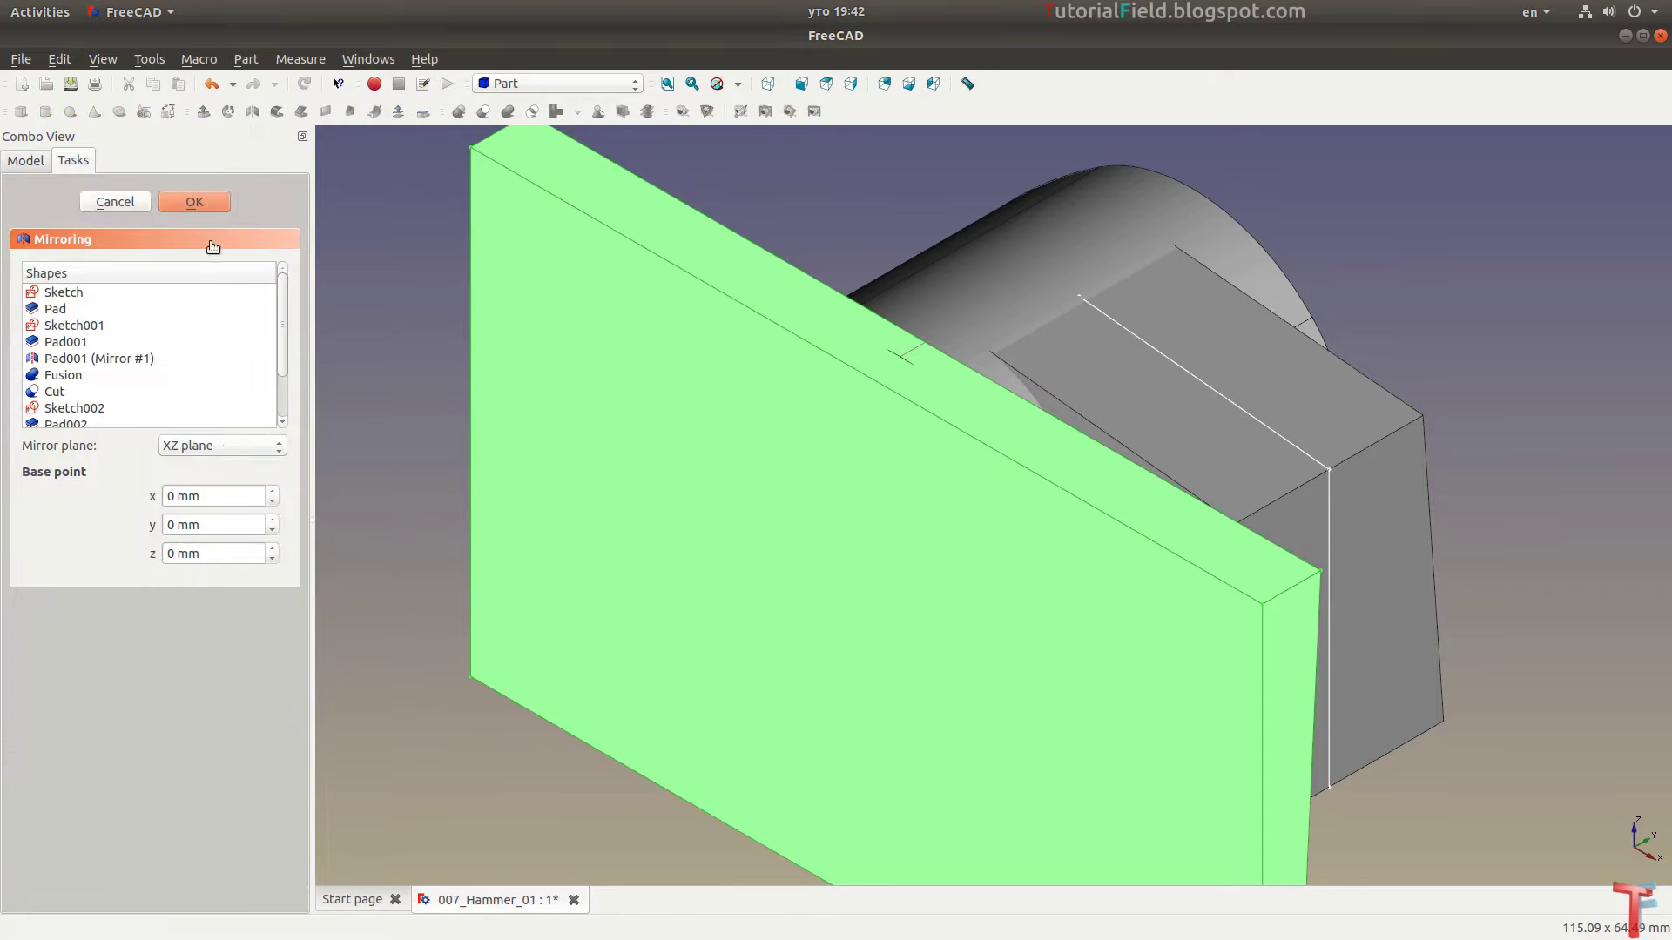
click(205, 205)
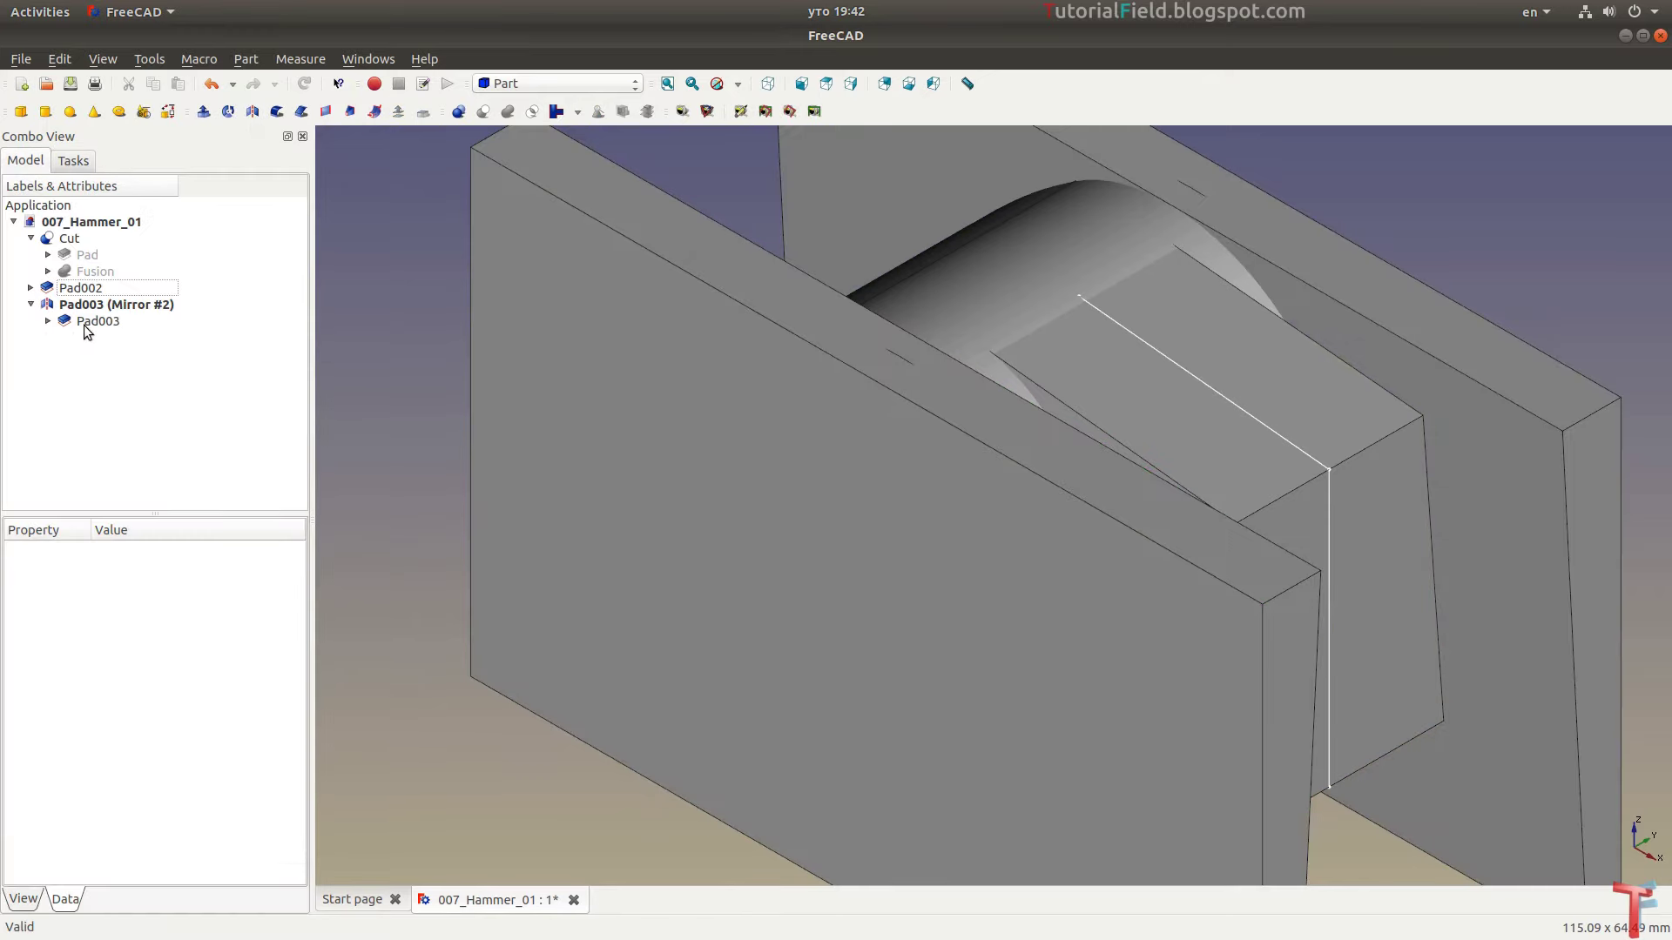
drag(87, 327, 100, 311)
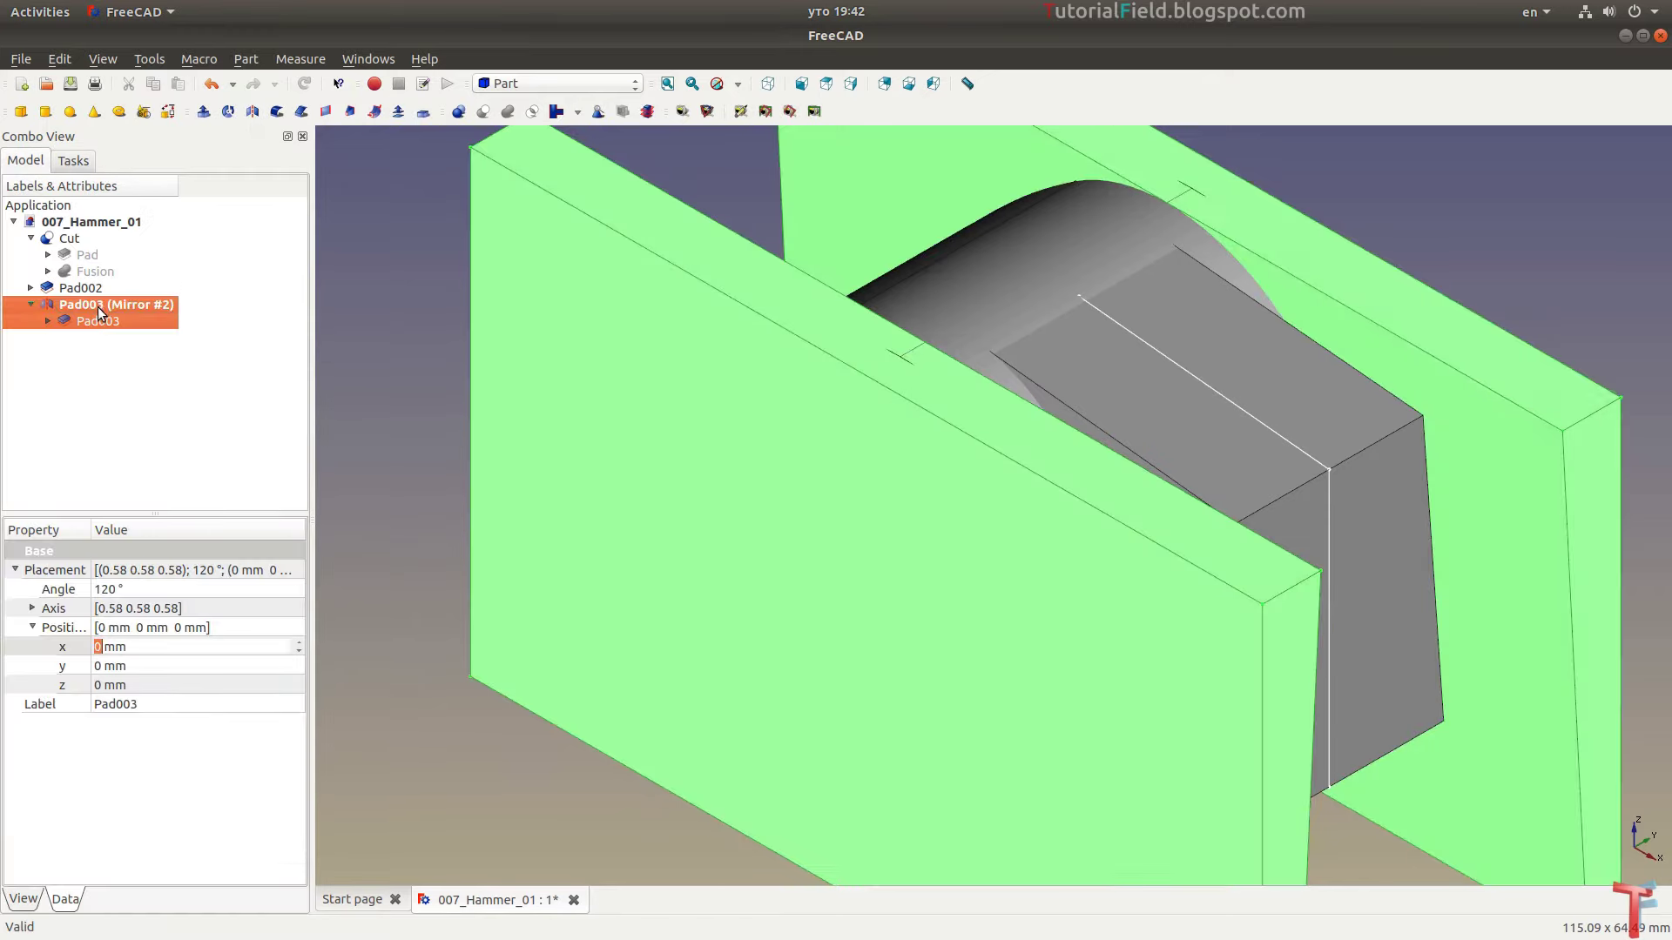
Fuse the two plates into Fusion001 with a Boolean union
click(459, 112)
click(112, 202)
click(191, 202)
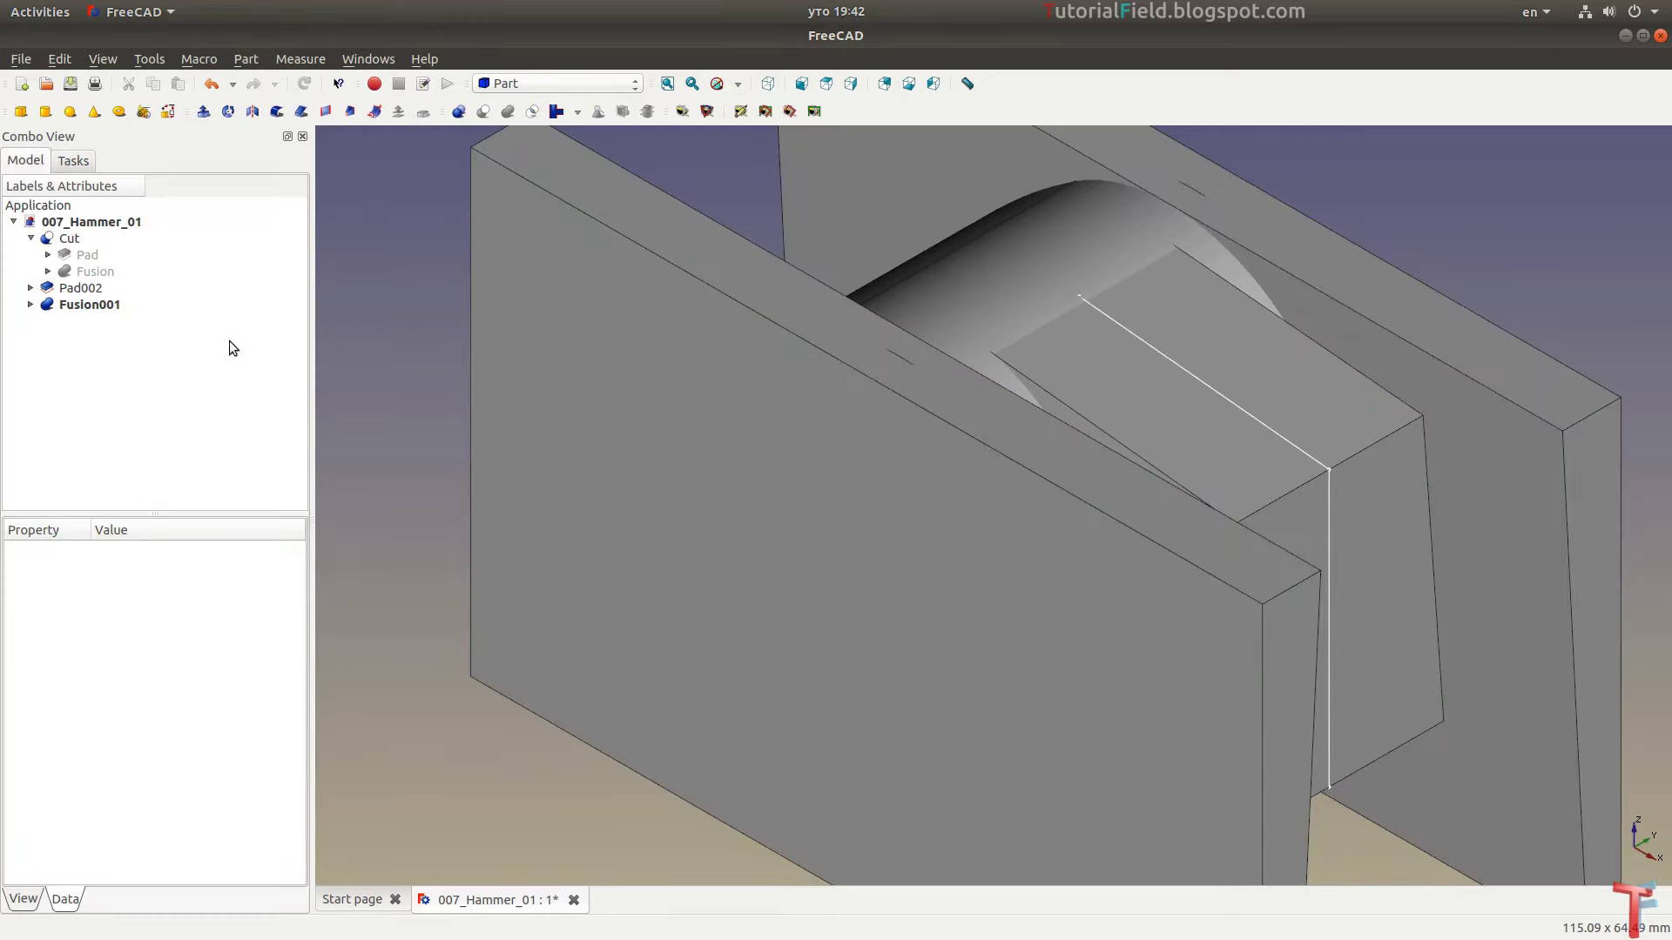
click(94, 289)
ctrl+click(90, 304)
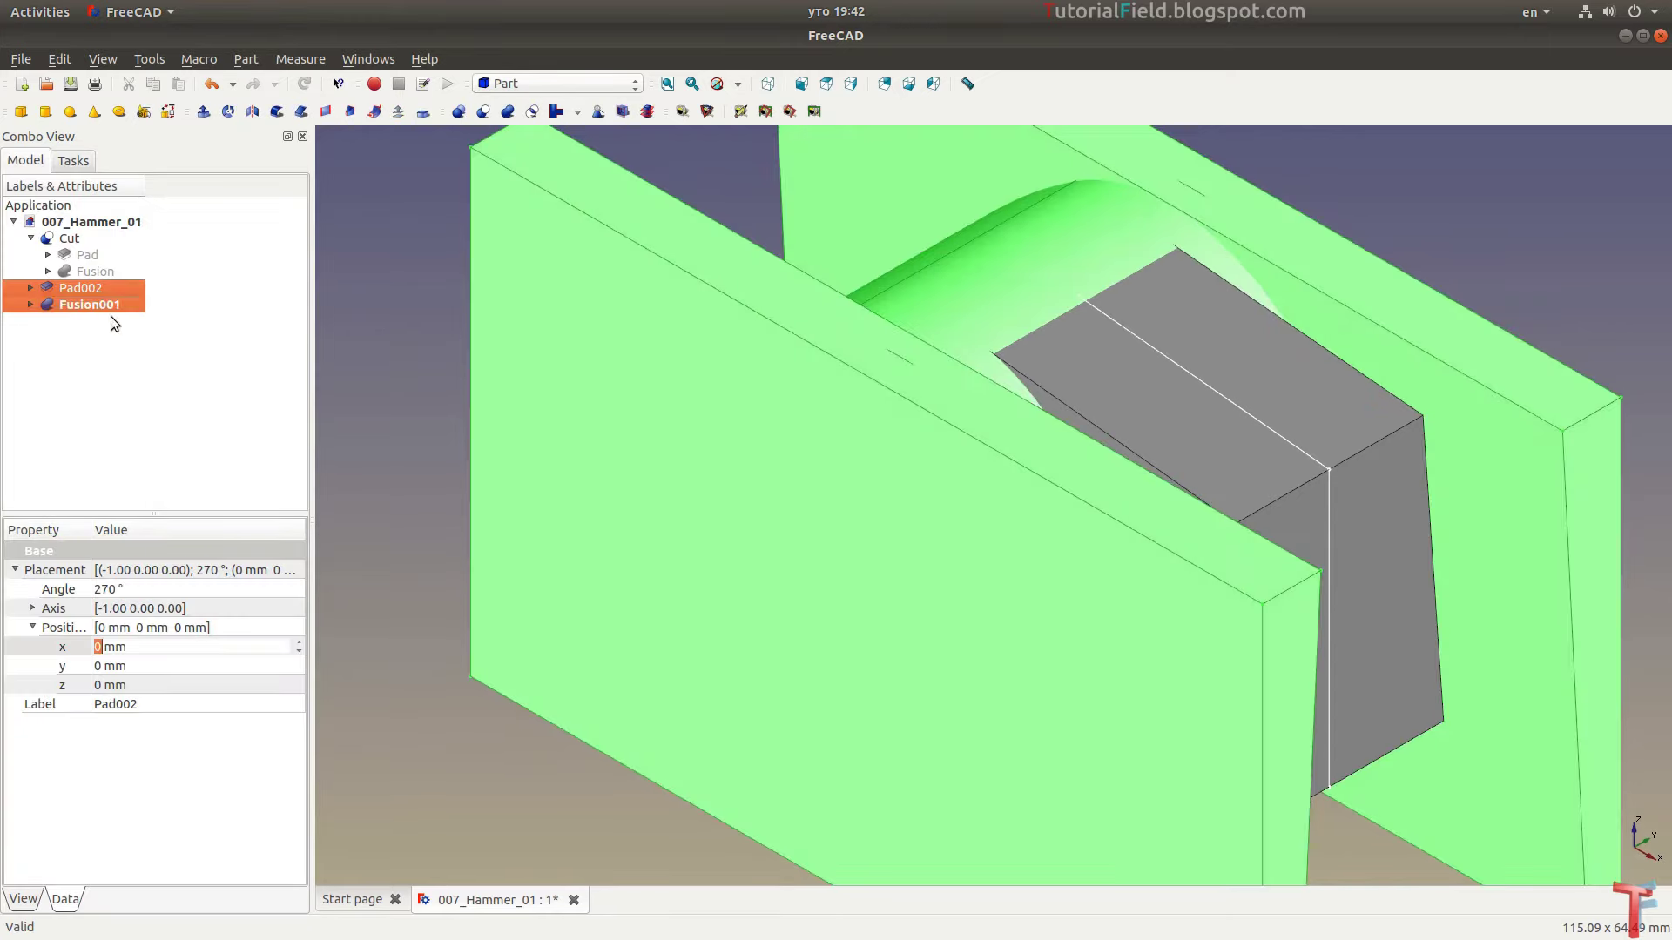
Cut Fusion001 from Pad002 and inspect the result from the right and at an angle
click(483, 111)
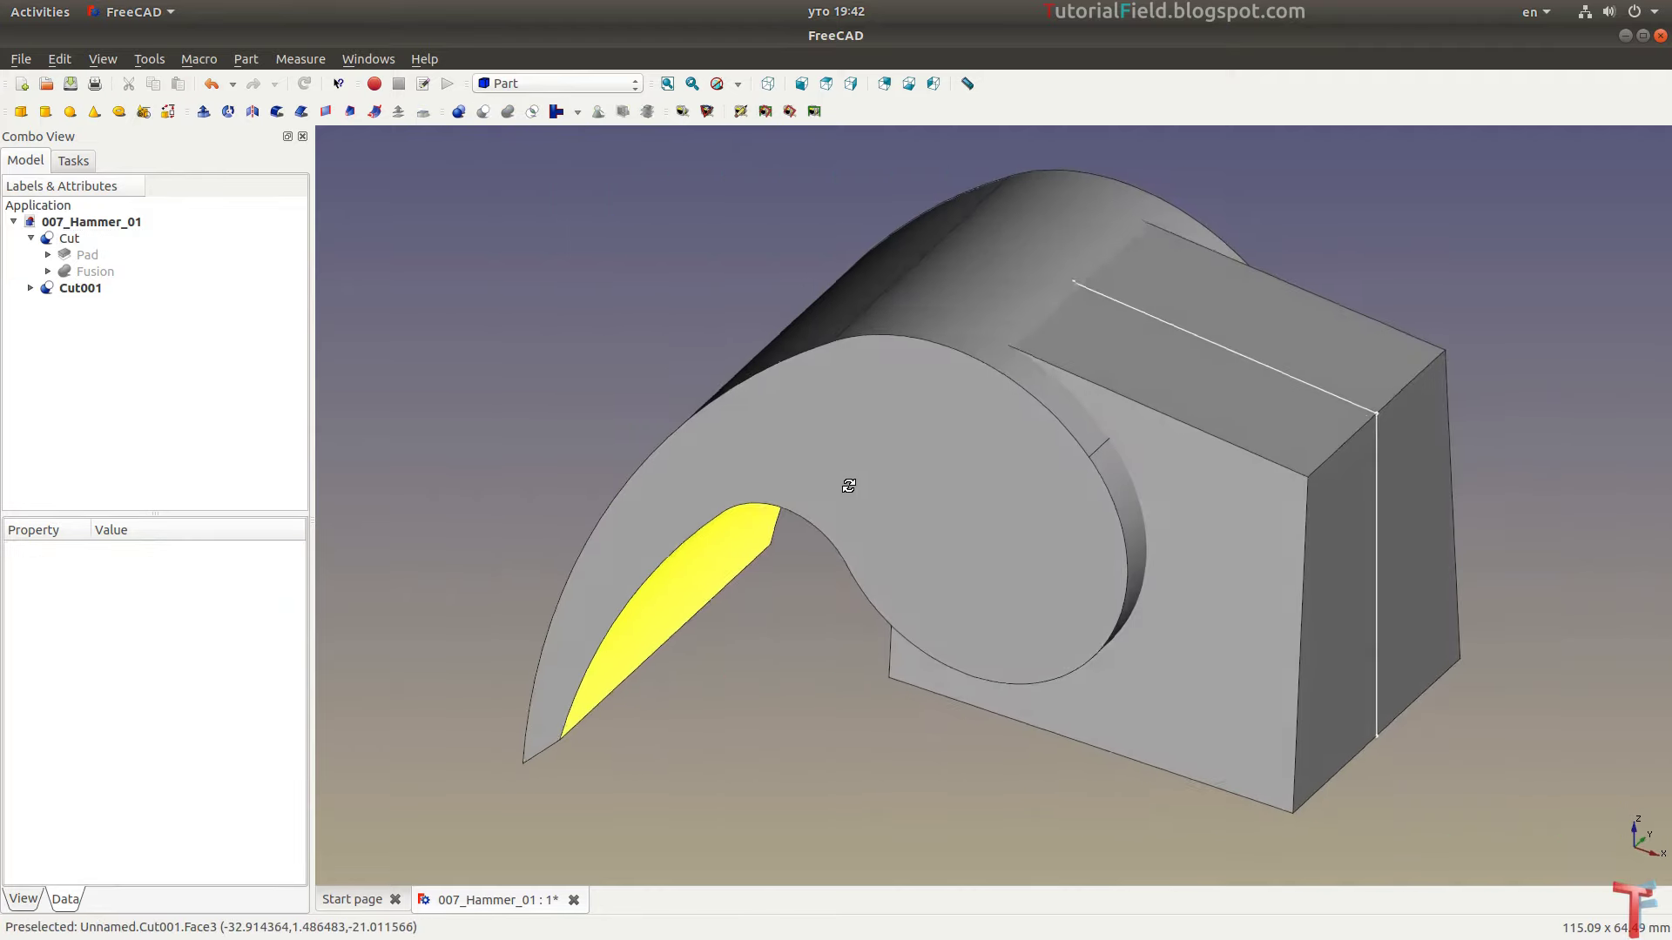
click(850, 84)
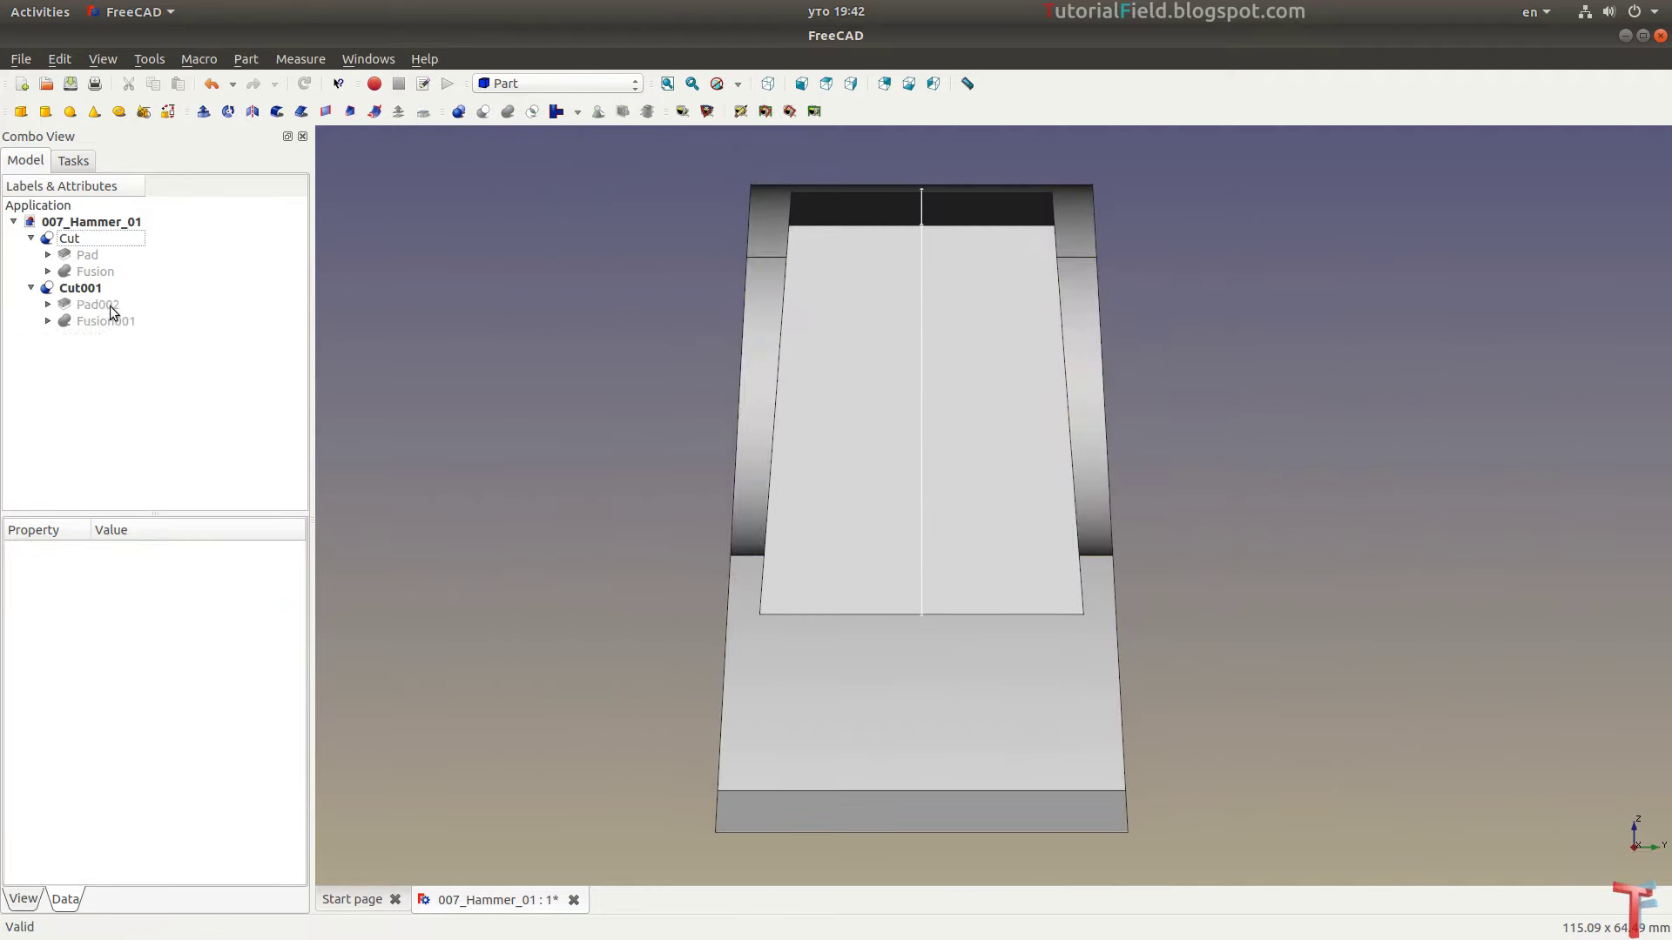
click(112, 306)
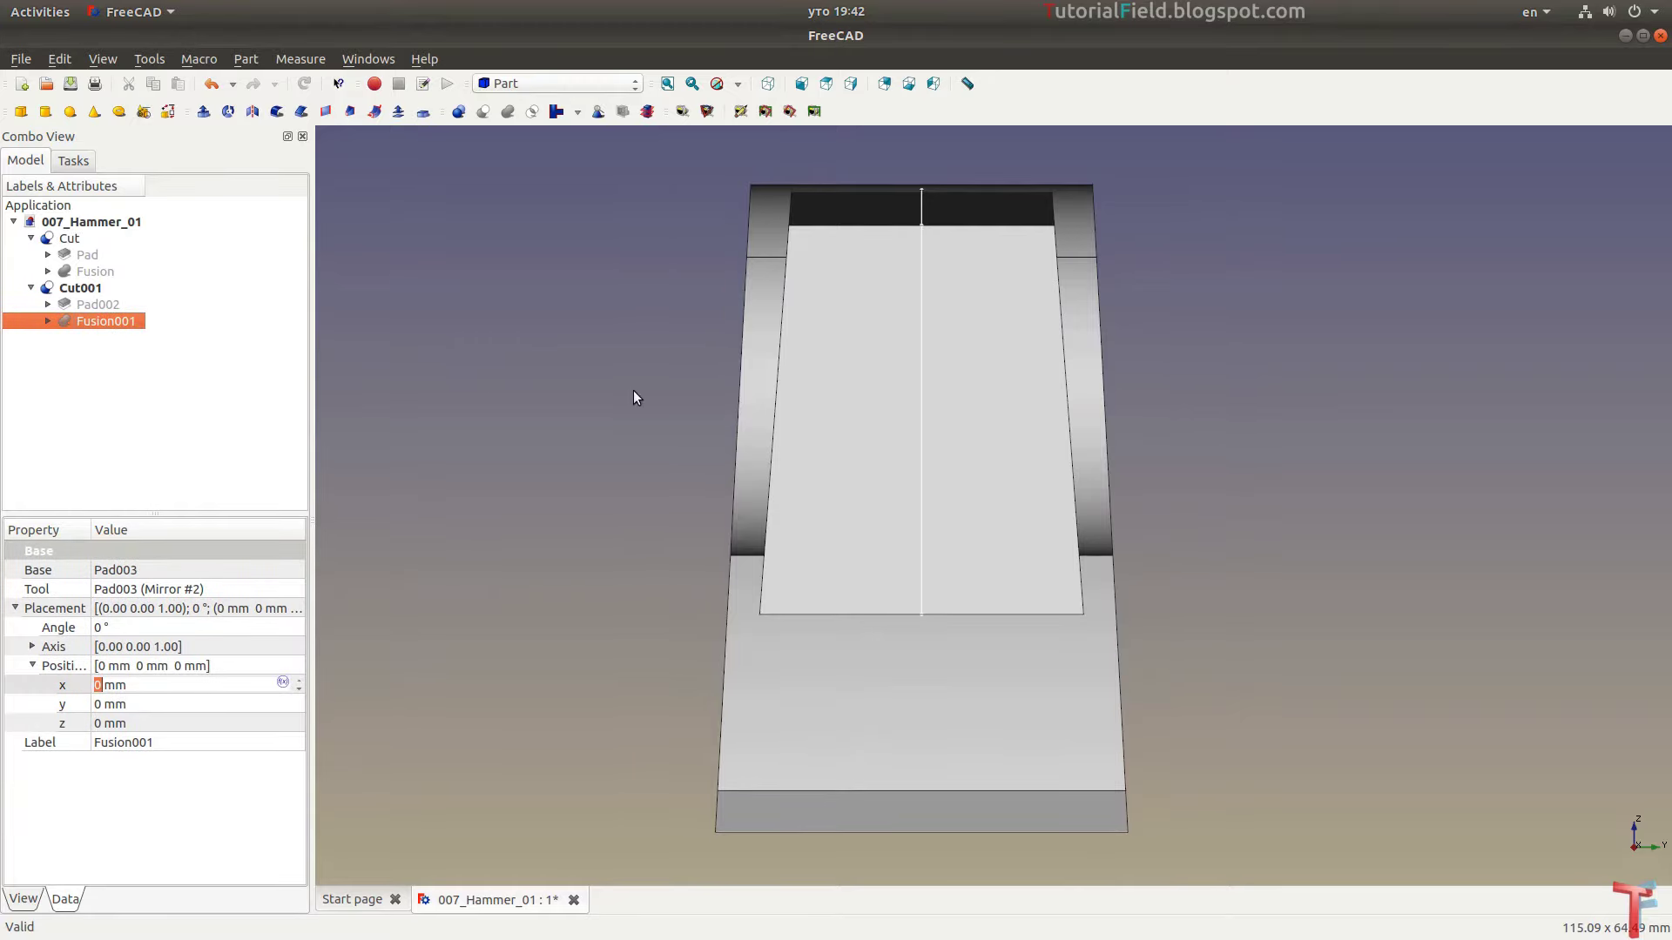
mouse_move(608, 379)
mouse_down()
mouse_move(1123, 445)
mouse_move(956, 409)
mouse_move(831, 482)
mouse_move(775, 481)
mouse_up()
click(670, 87)
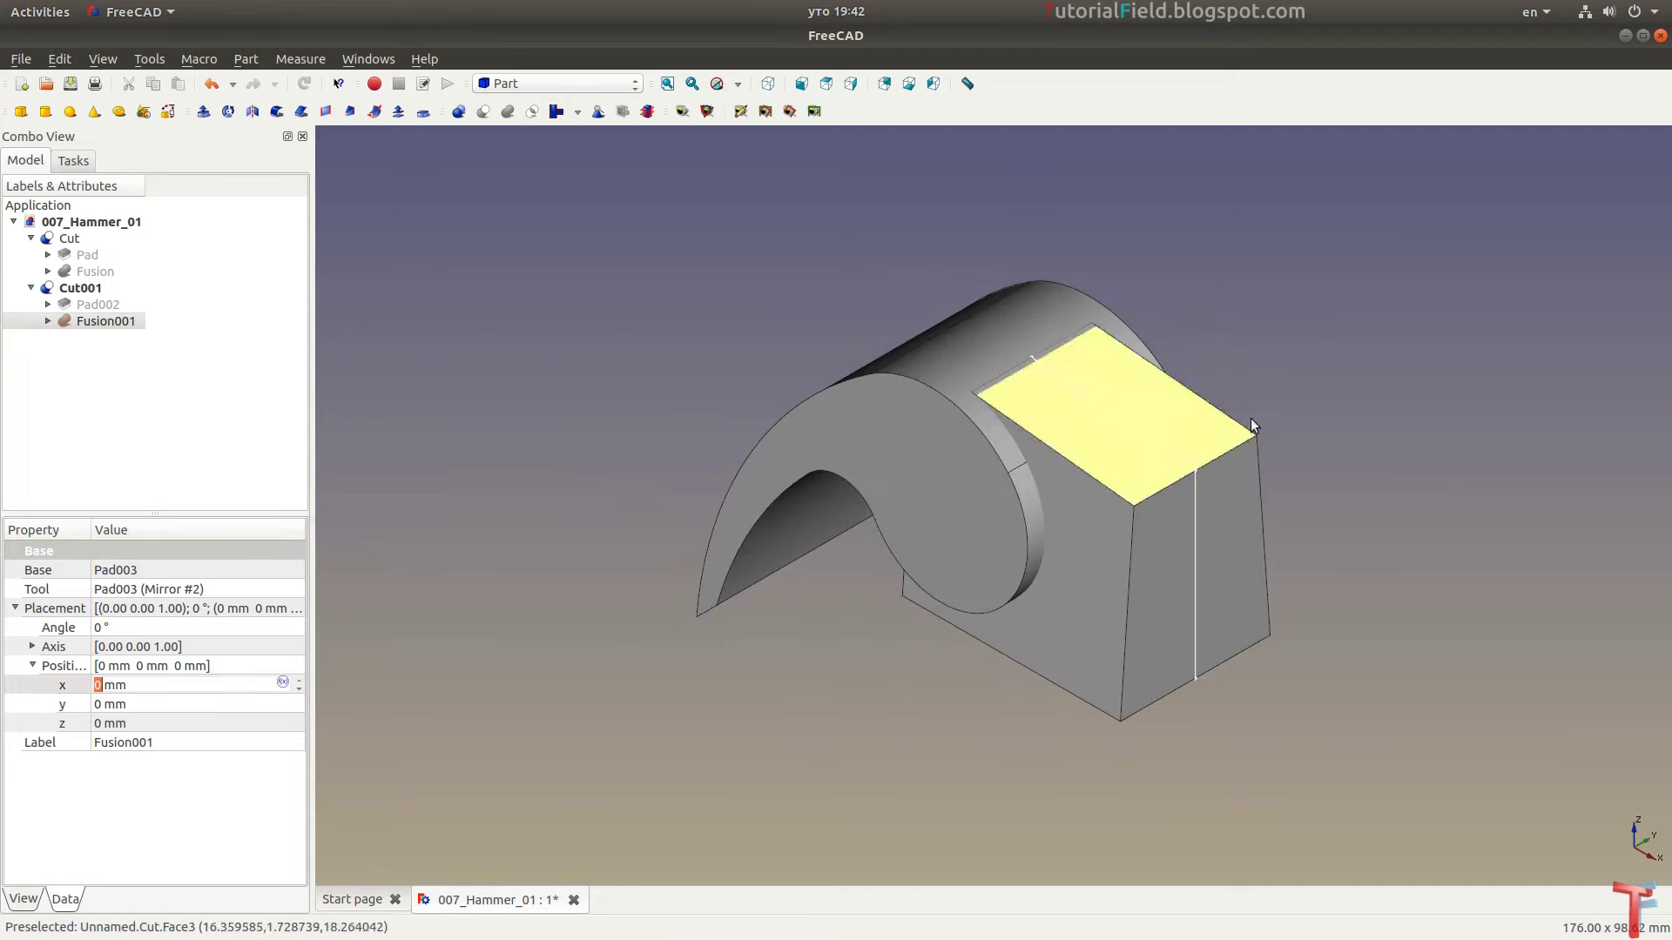
key(alt+Tab)
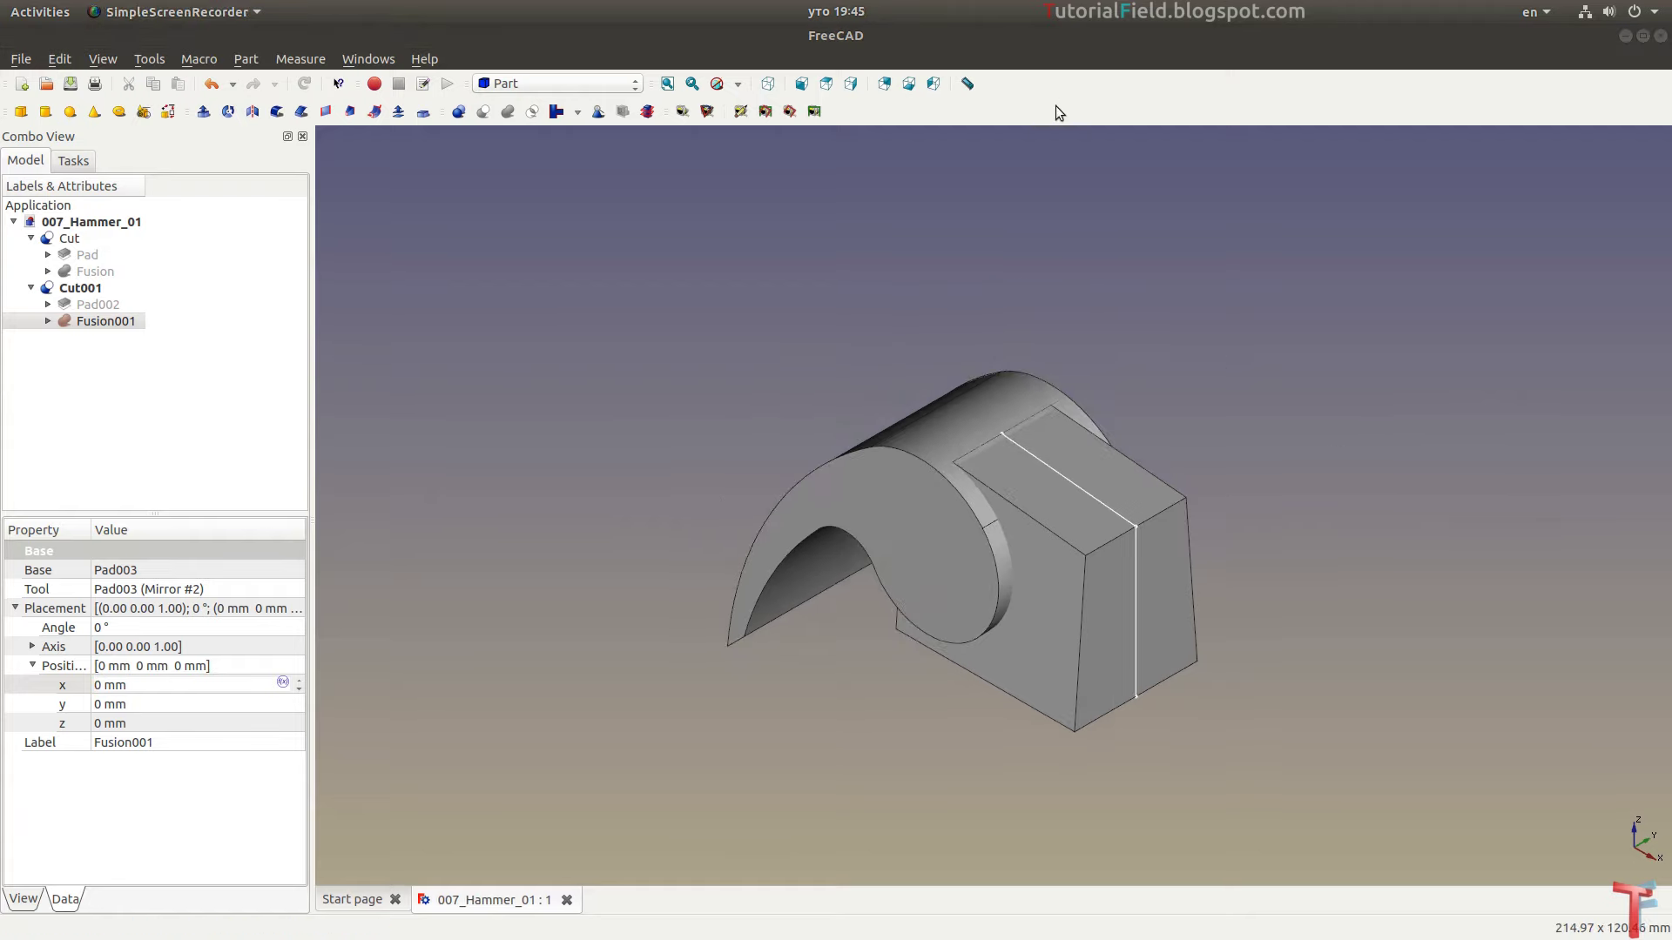
In Part Design, fillet the inner edge below the claw with a 10 mm radius
mouse_move(870, 391)
middle_down()
mouse_move(696, 557)
mouse_move(869, 563)
middle_up()
scroll(668, 582, up, 3)
scroll(869, 562, up, 5)
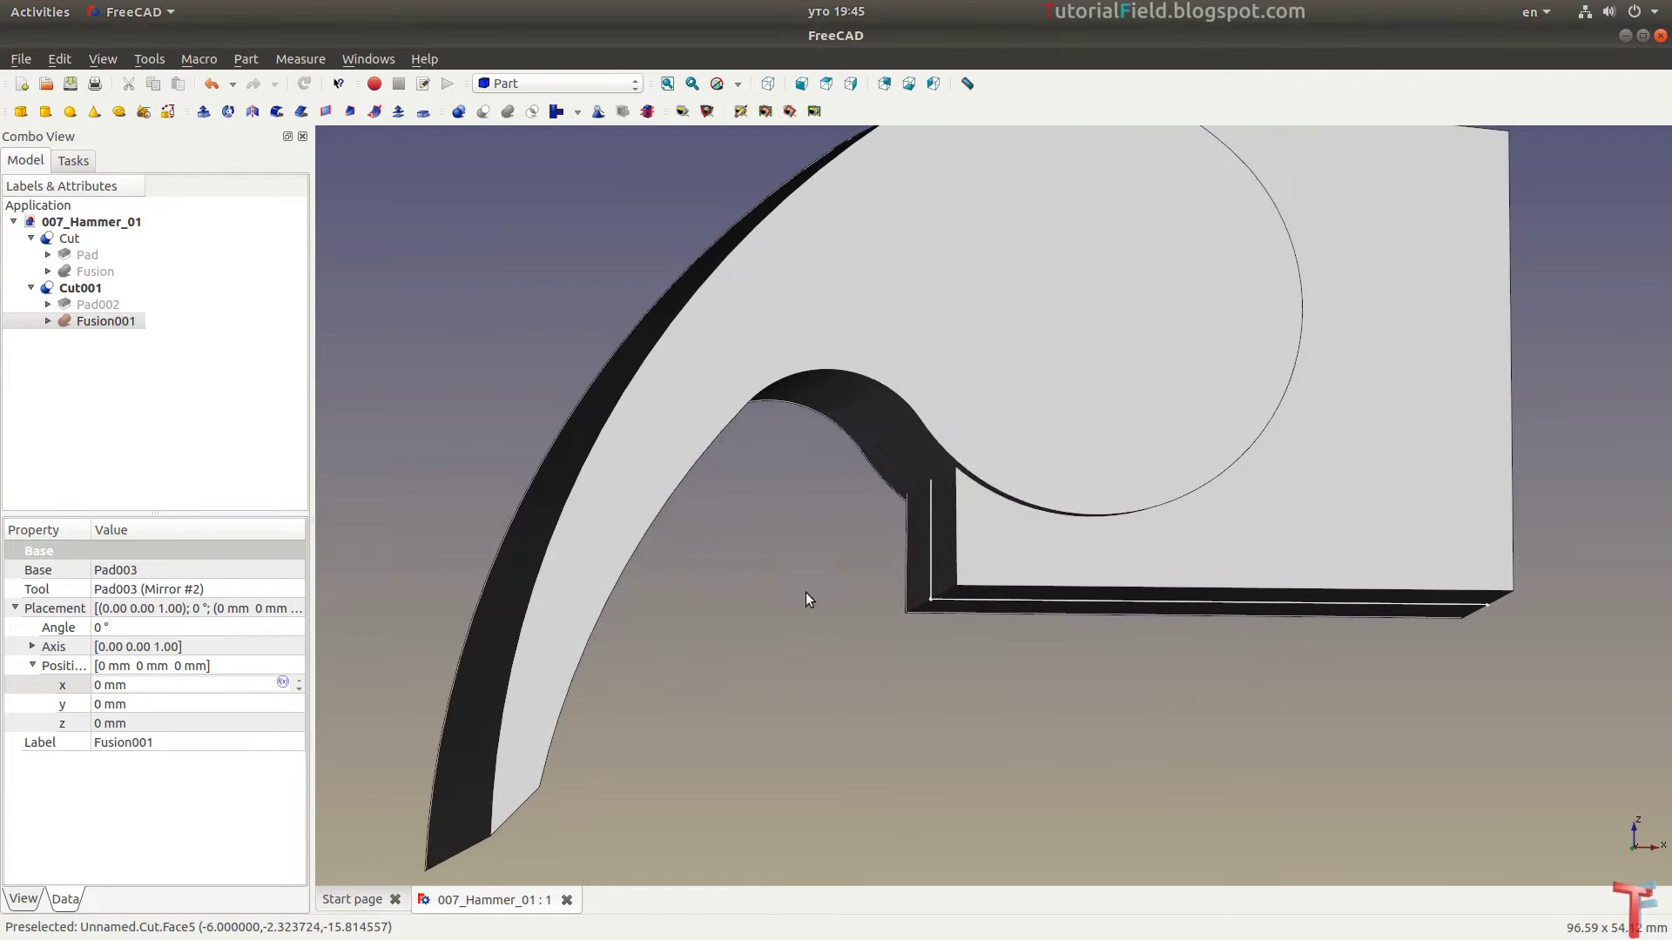
click(576, 87)
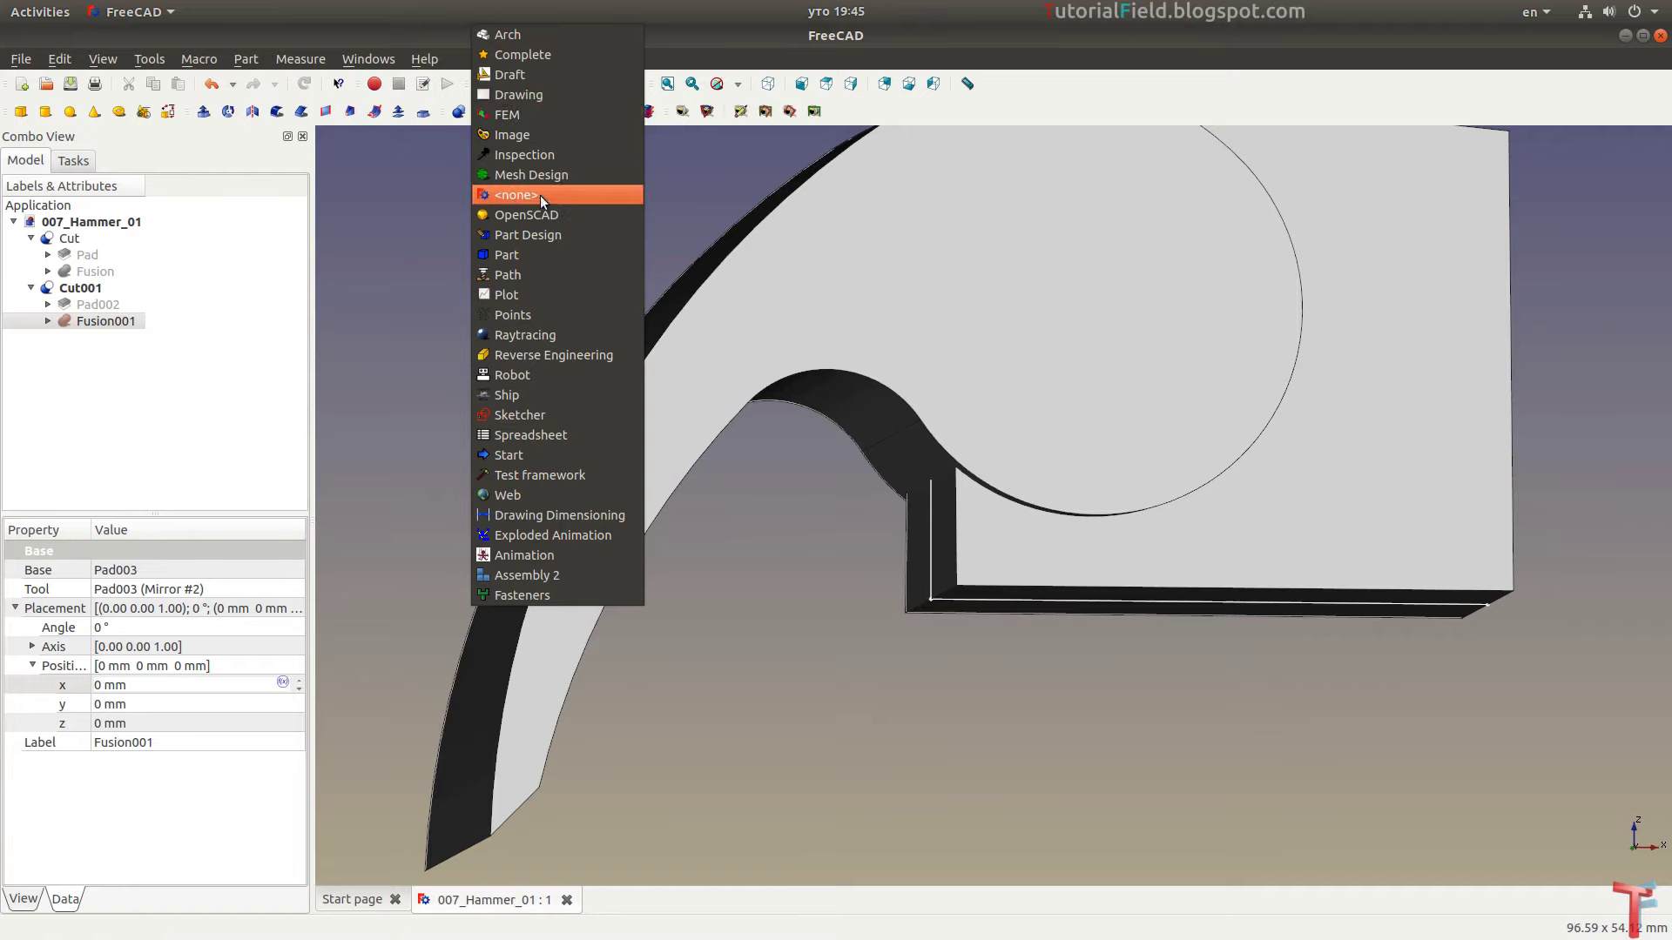
click(535, 235)
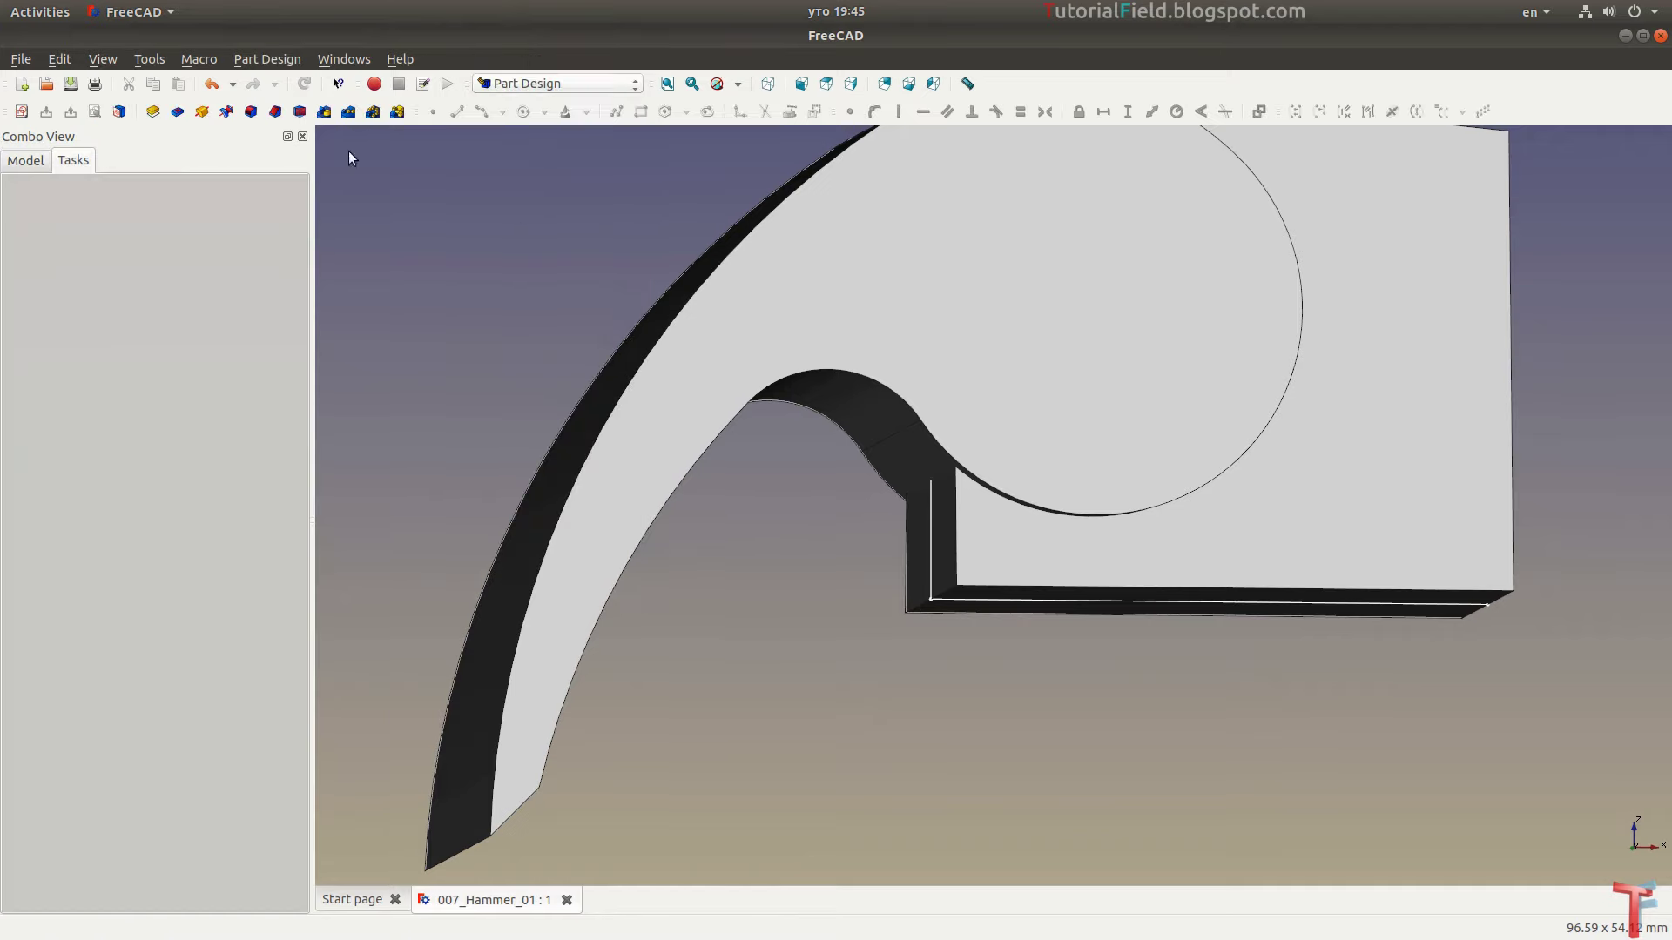
click(944, 595)
click(251, 111)
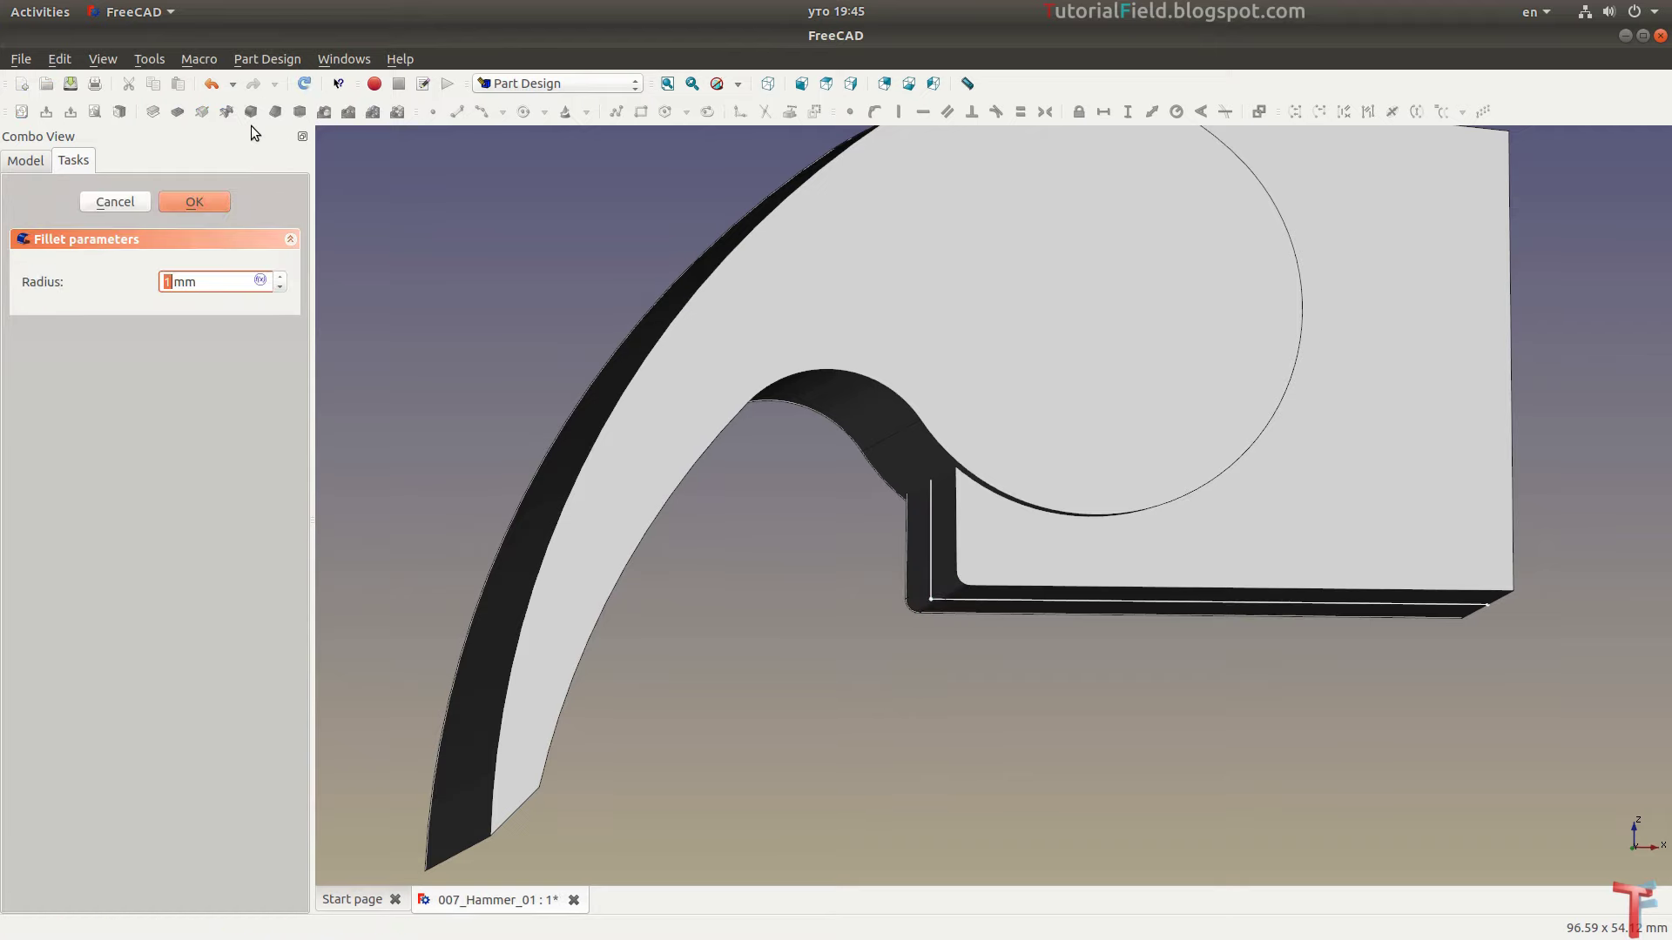
text(10)
key(Return)
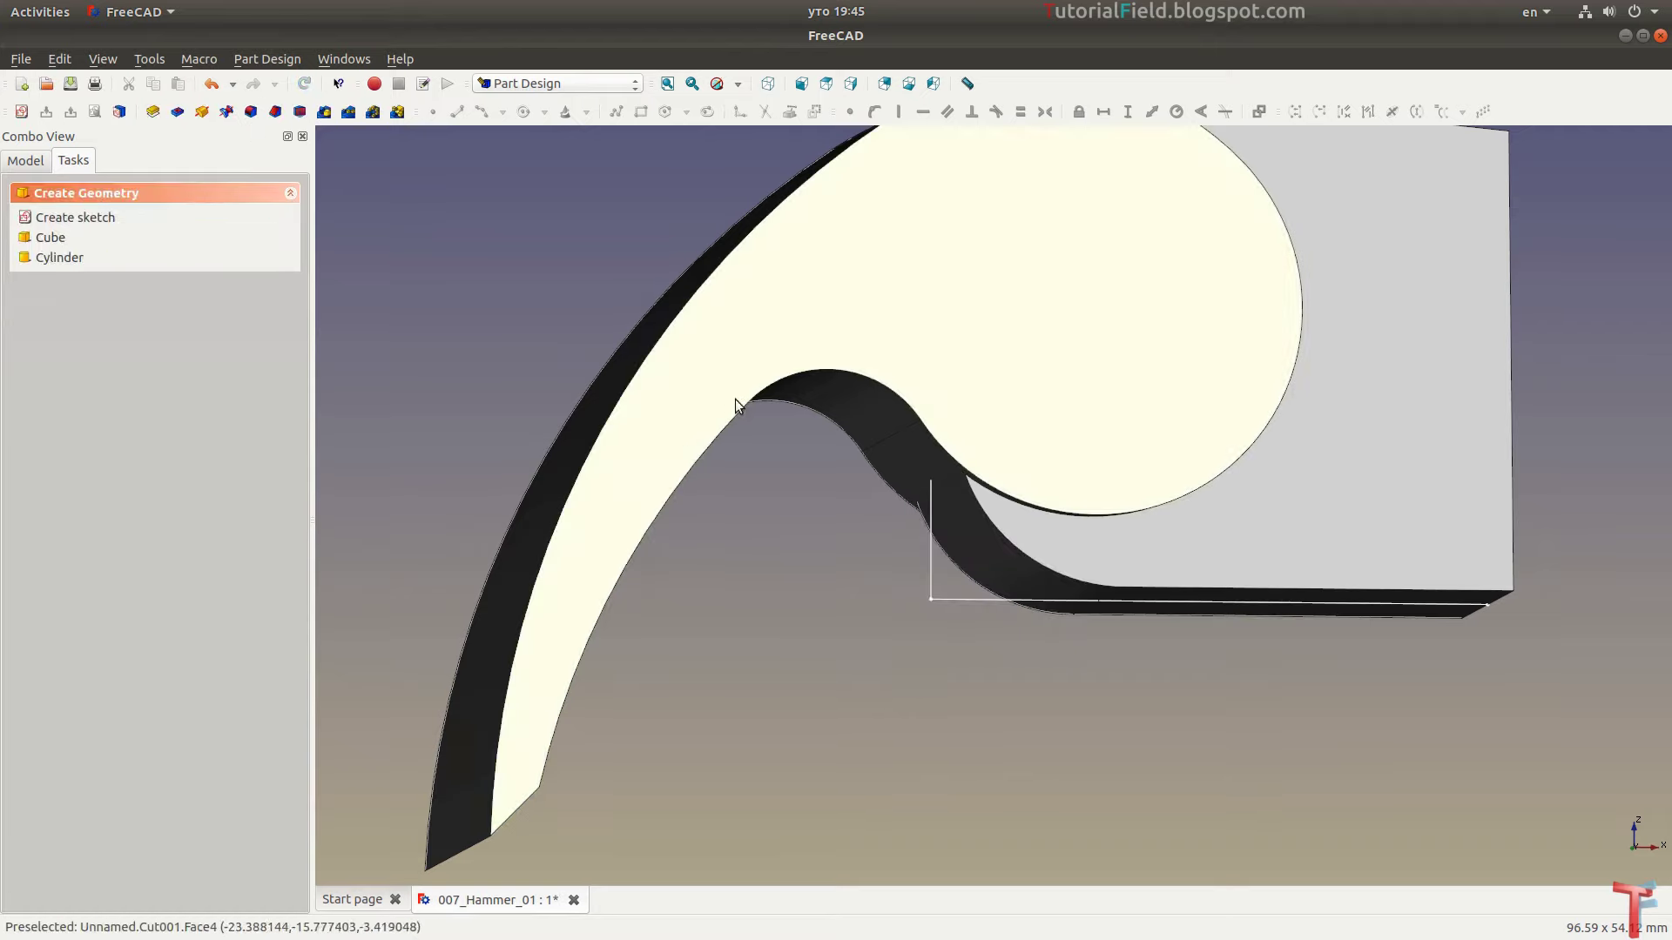
middle_drag(735, 399, 724, 635)
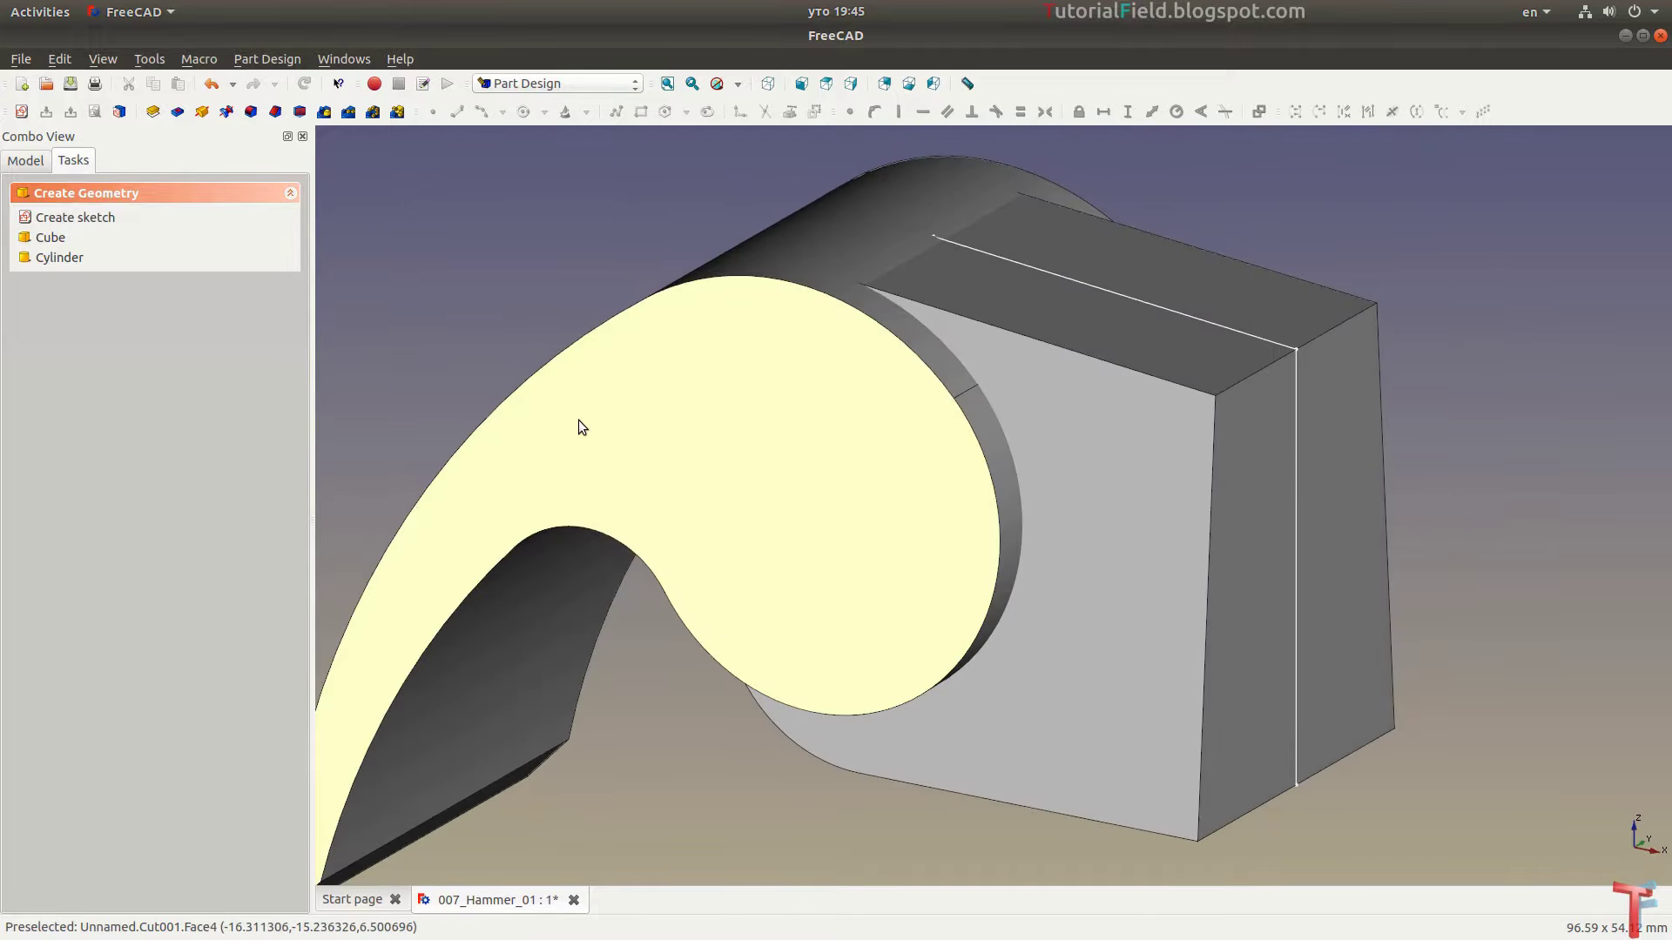
middle_drag(624, 440, 609, 411)
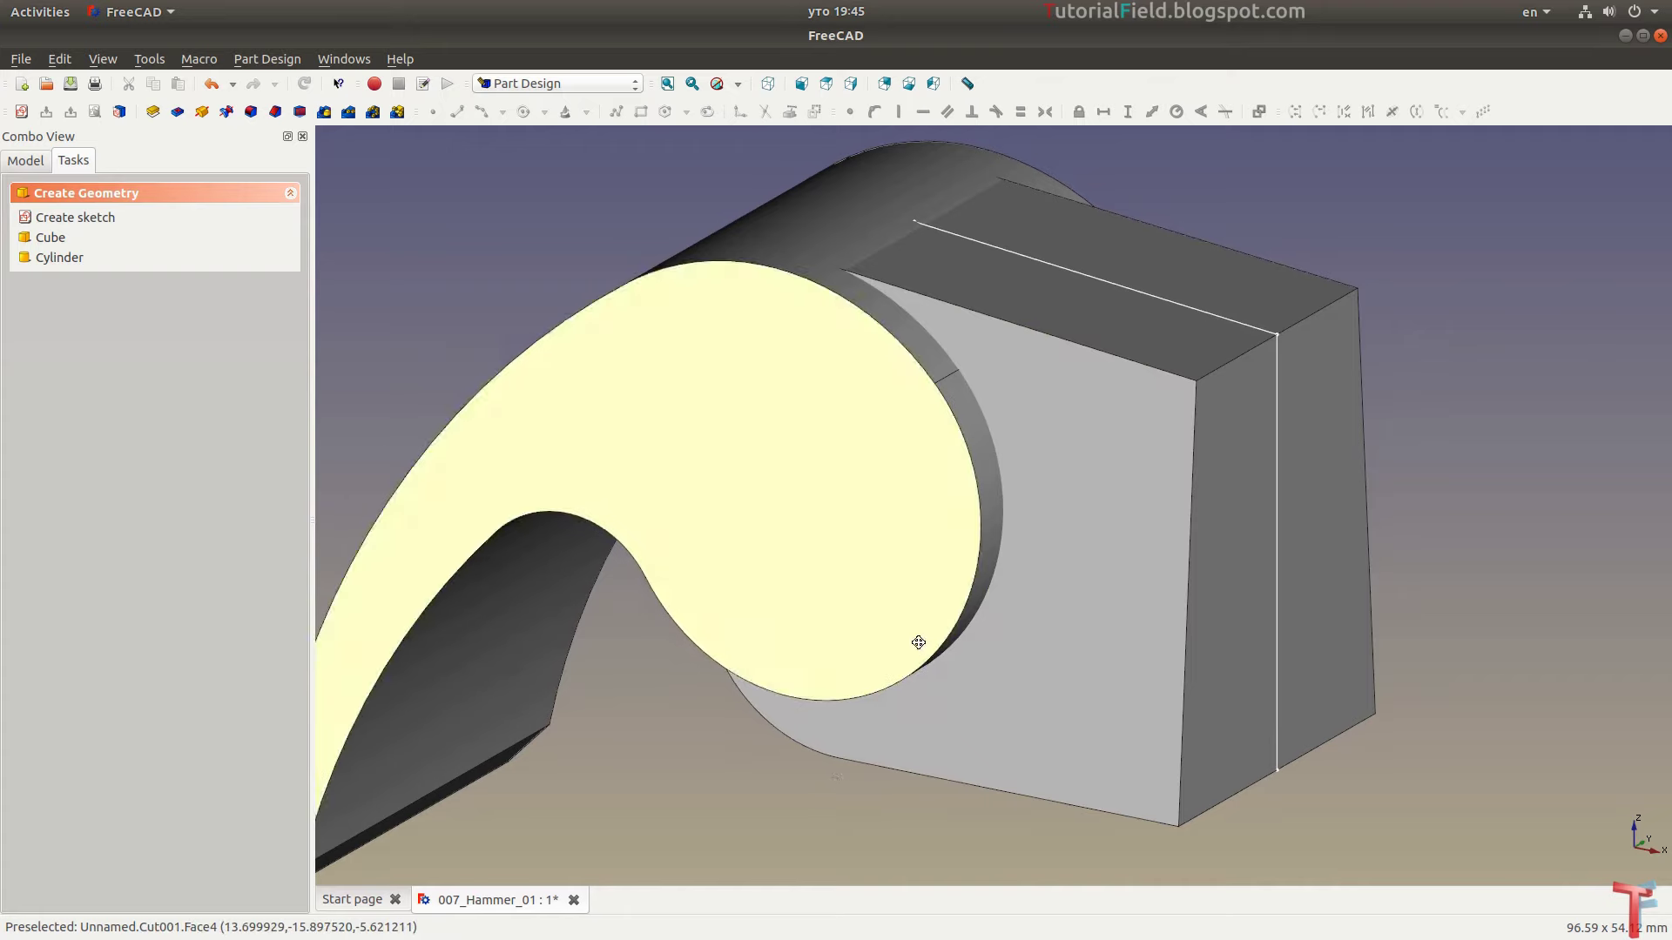
mouse_move(919, 643)
middle_down()
mouse_move(923, 578)
mouse_move(892, 604)
mouse_move(1041, 452)
middle_up()
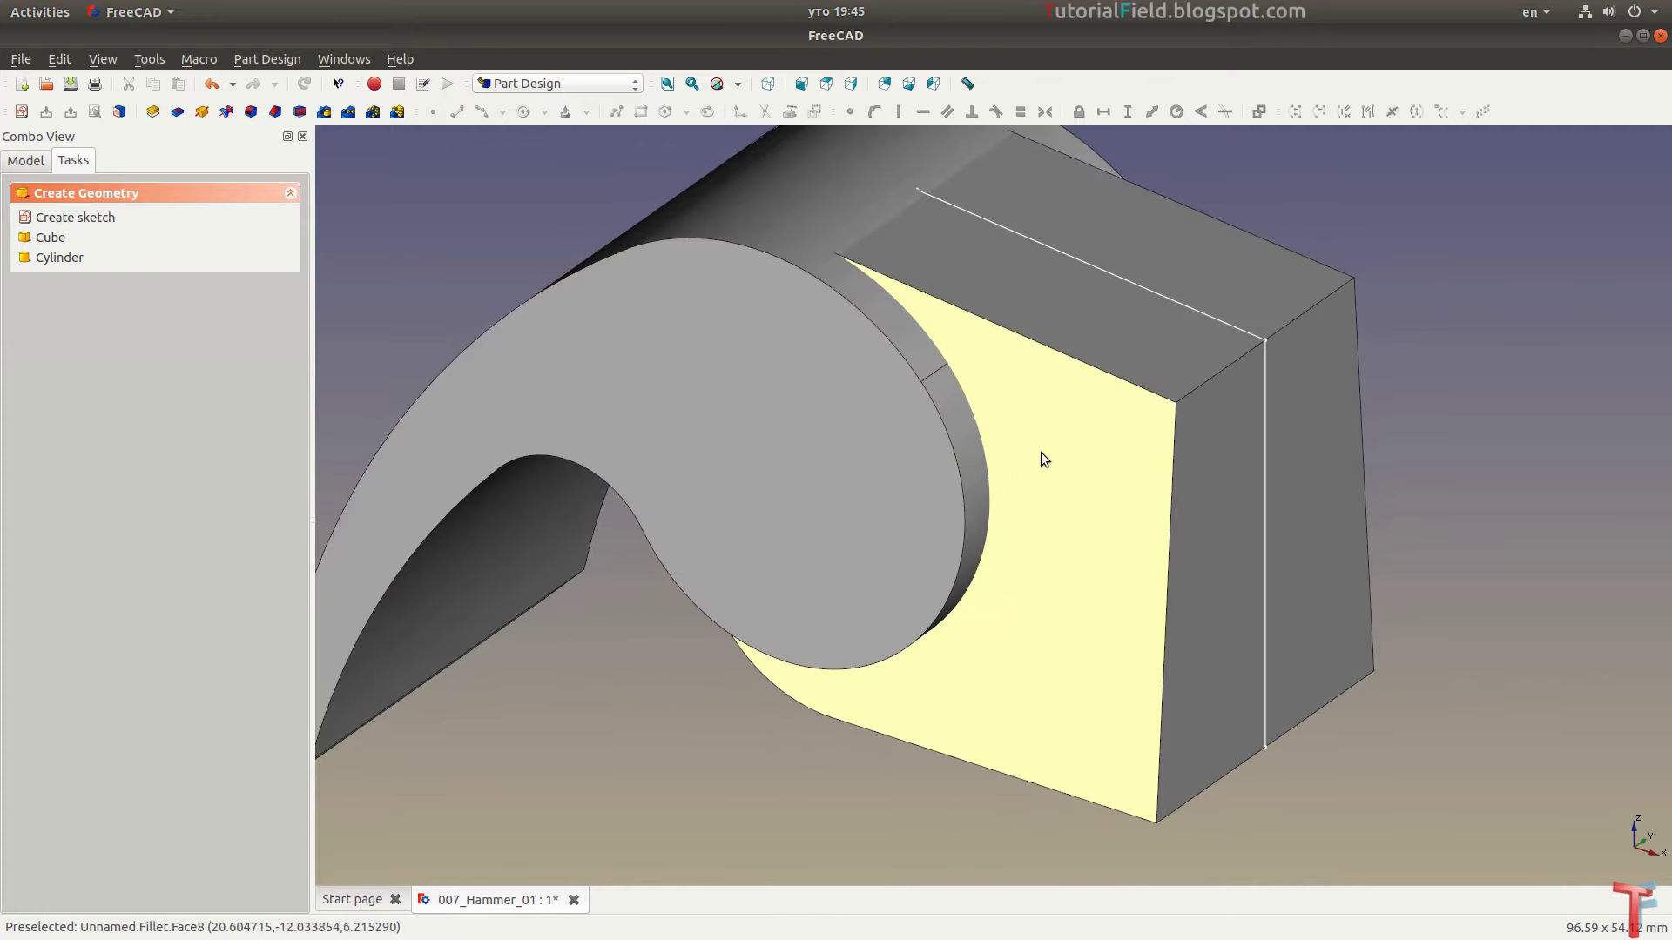
Fillet the block's top edges and side face edges at 4 mm
click(1122, 376)
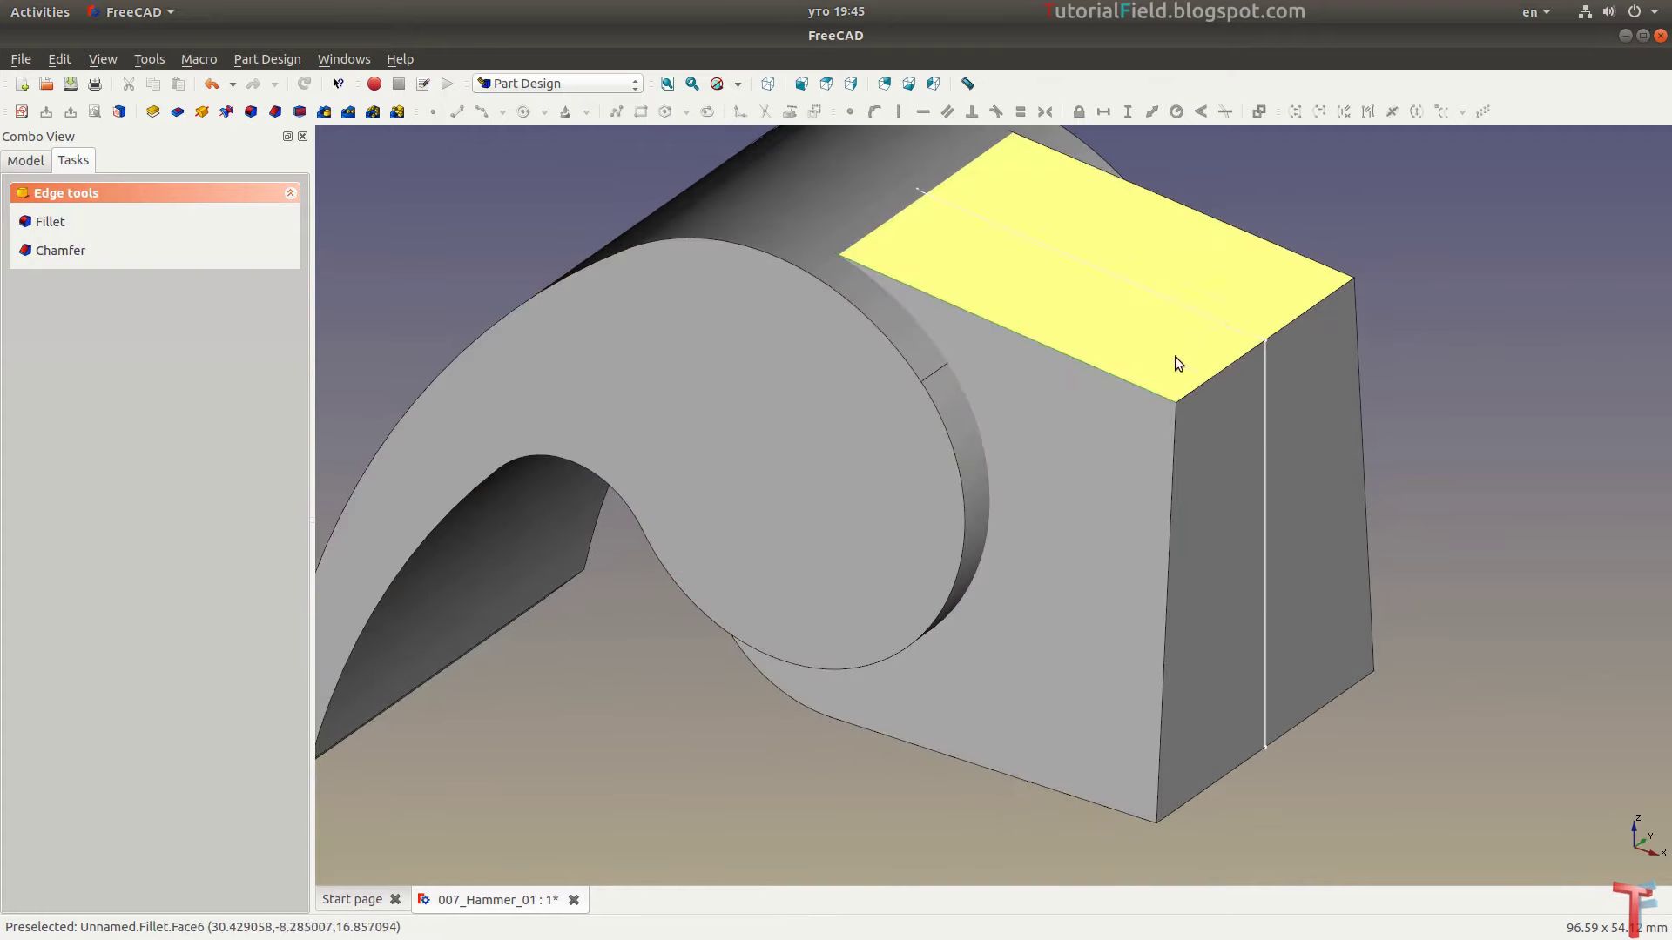
ctrl+click(1301, 254)
ctrl+click(1064, 789)
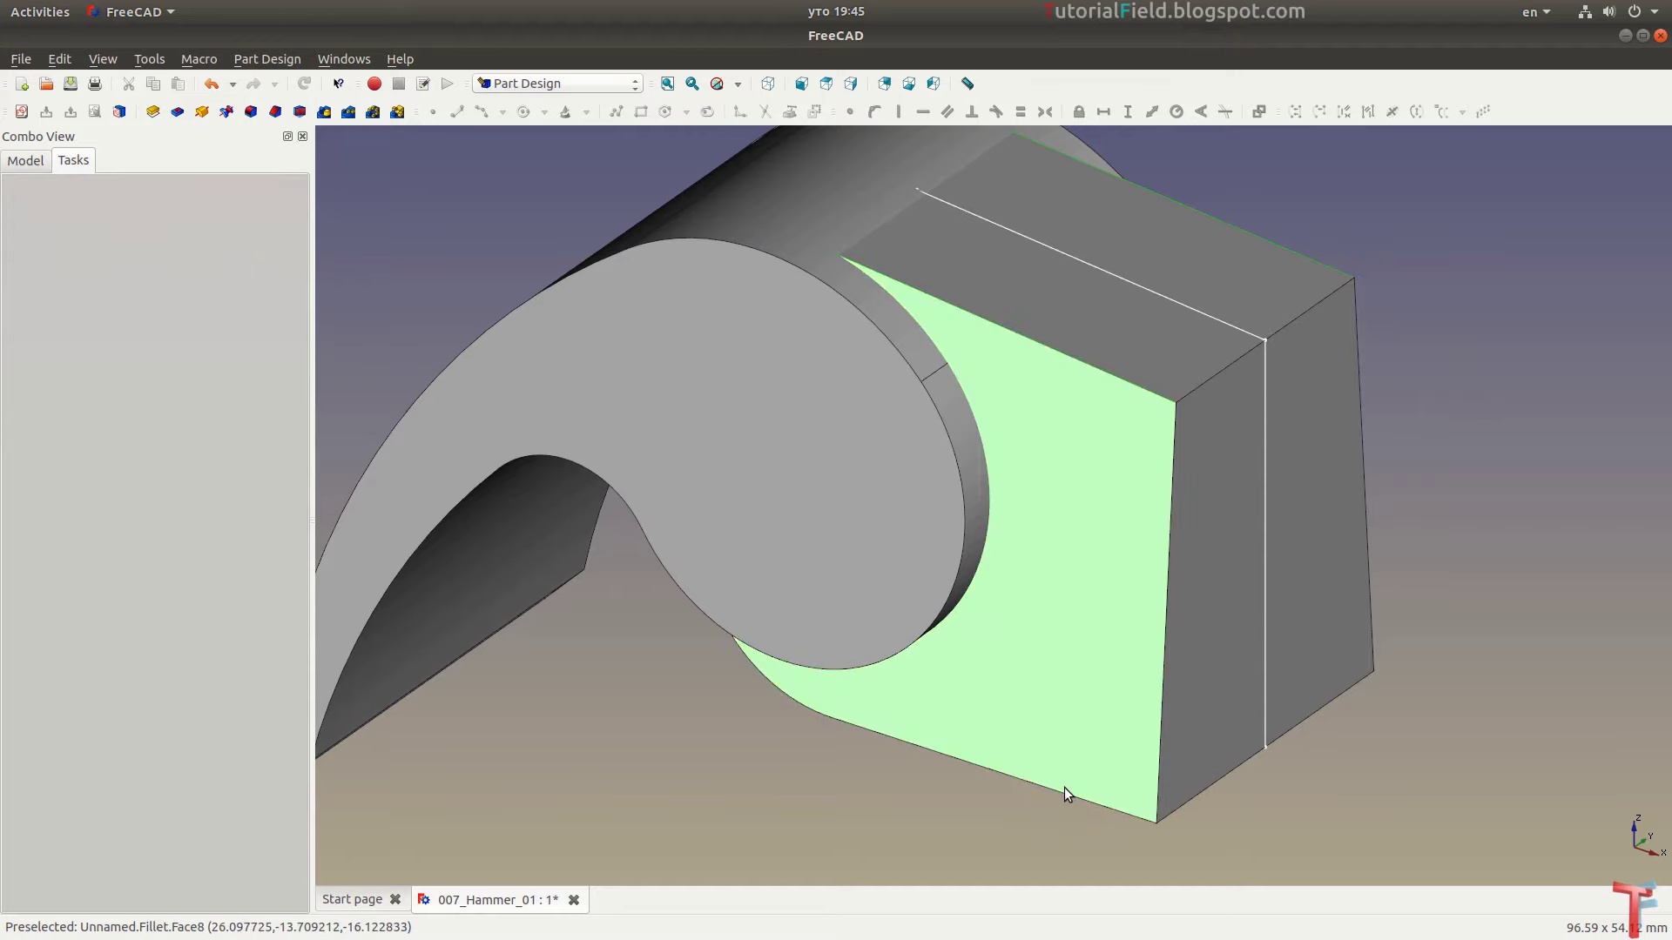
mouse_move(1064, 796)
middle_down()
mouse_move(1203, 689)
mouse_move(967, 703)
middle_up()
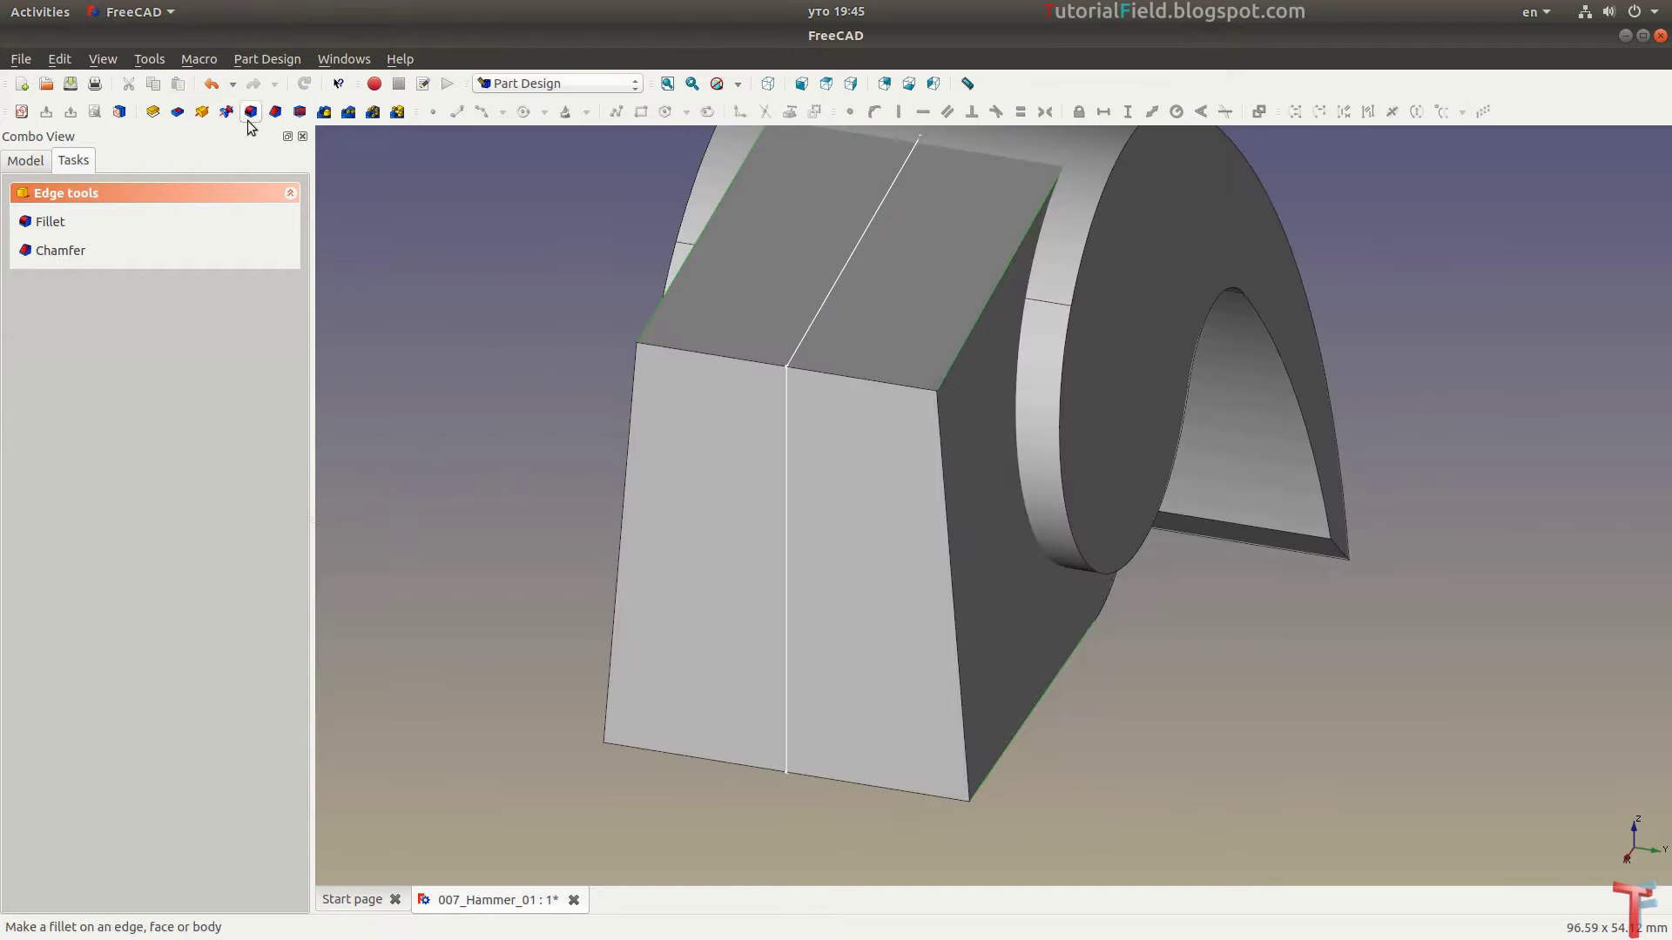
middle_drag(640, 558, 311, 348)
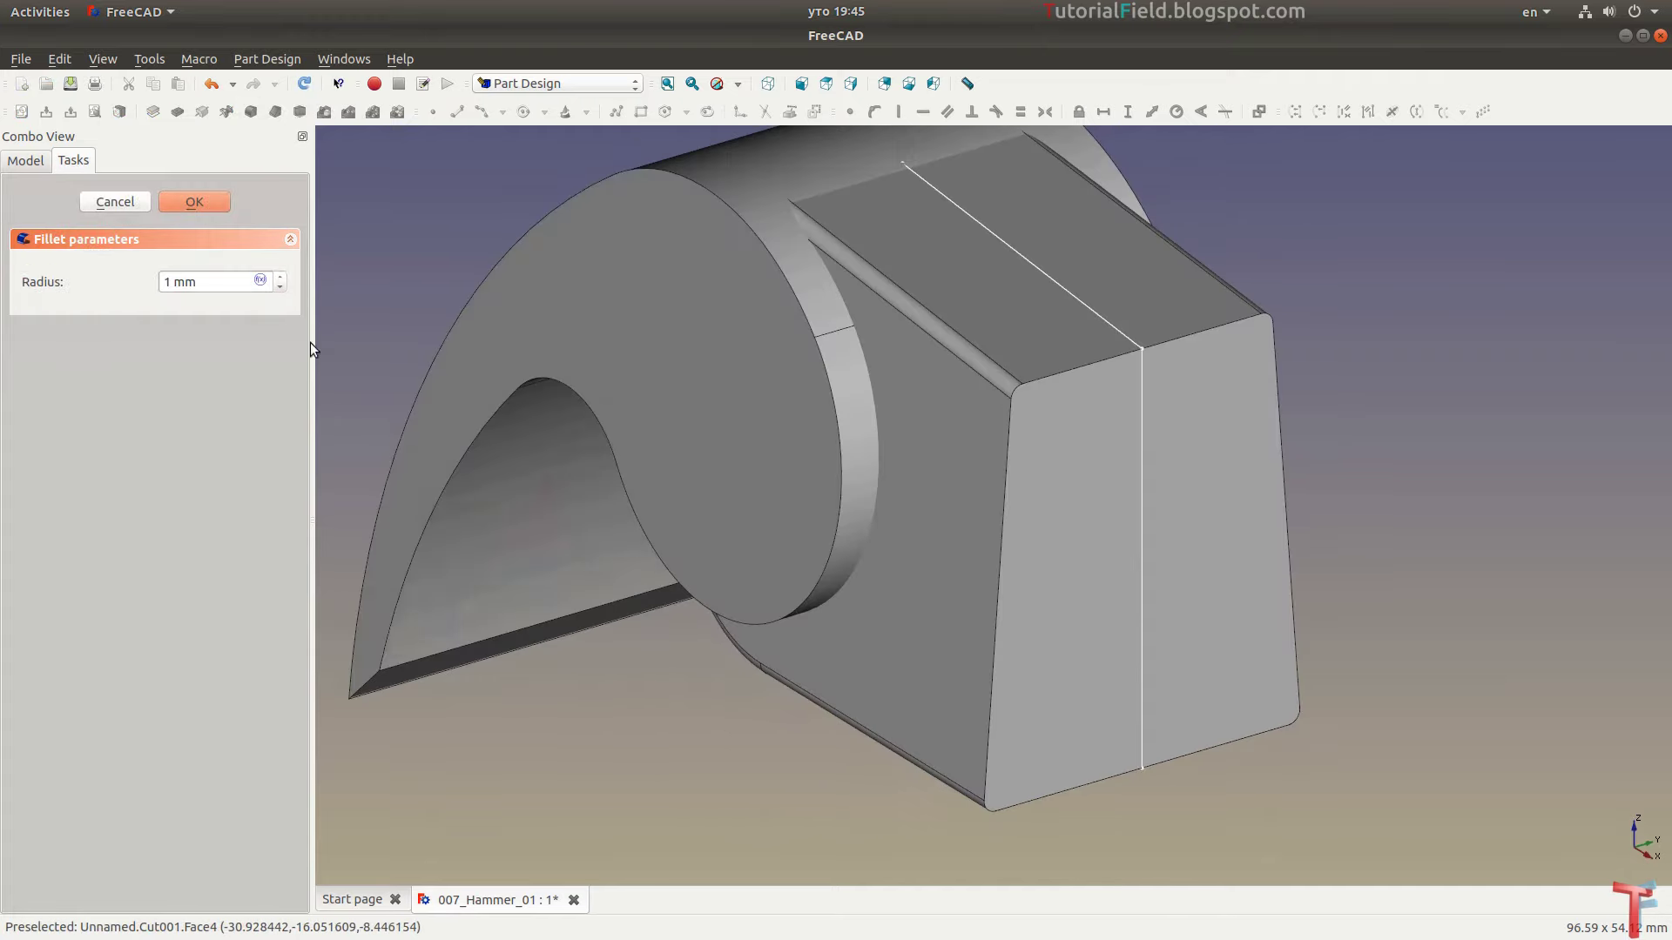
scroll(208, 279, up, 3)
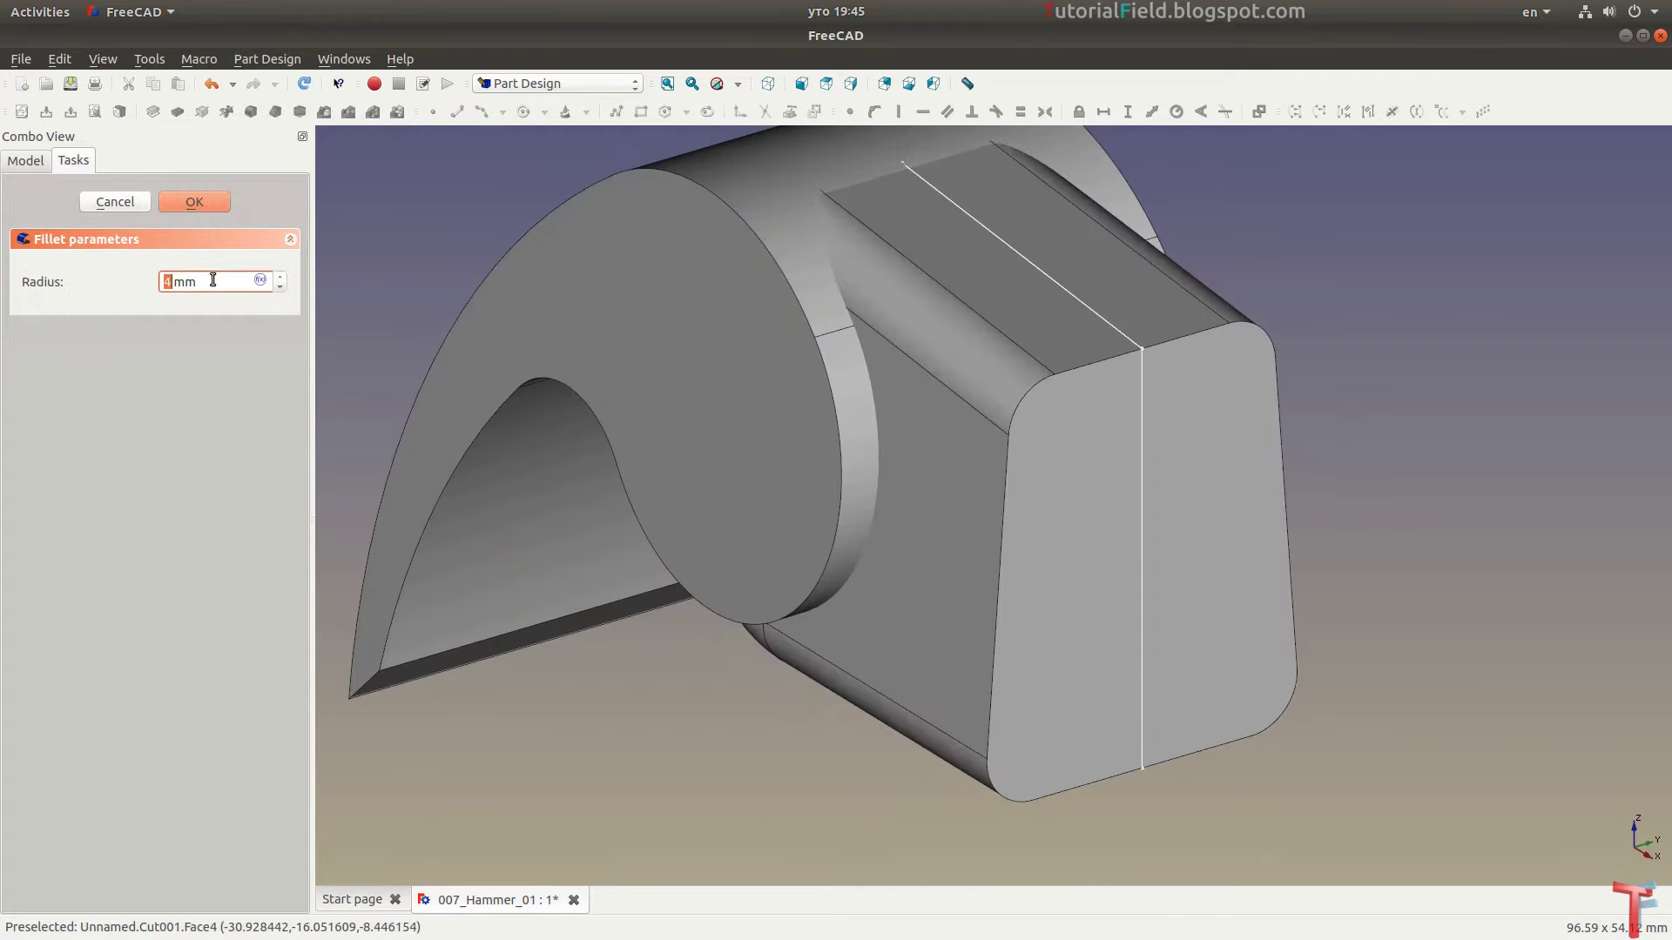
click(189, 213)
middle_drag(668, 410, 766, 446)
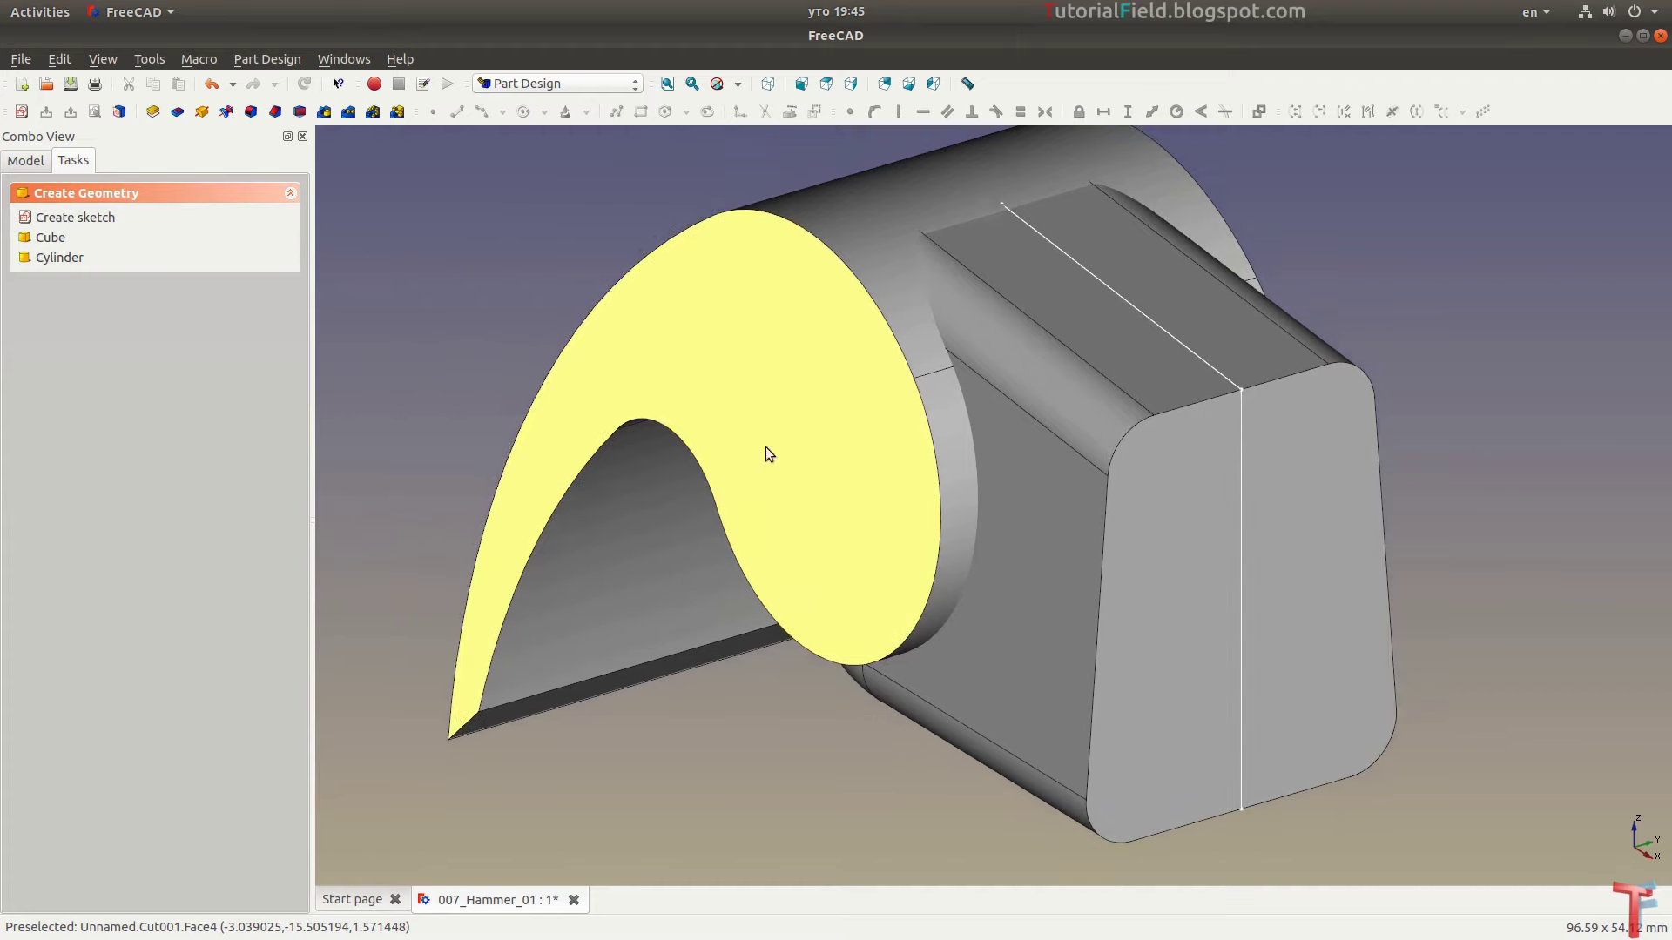
click(667, 83)
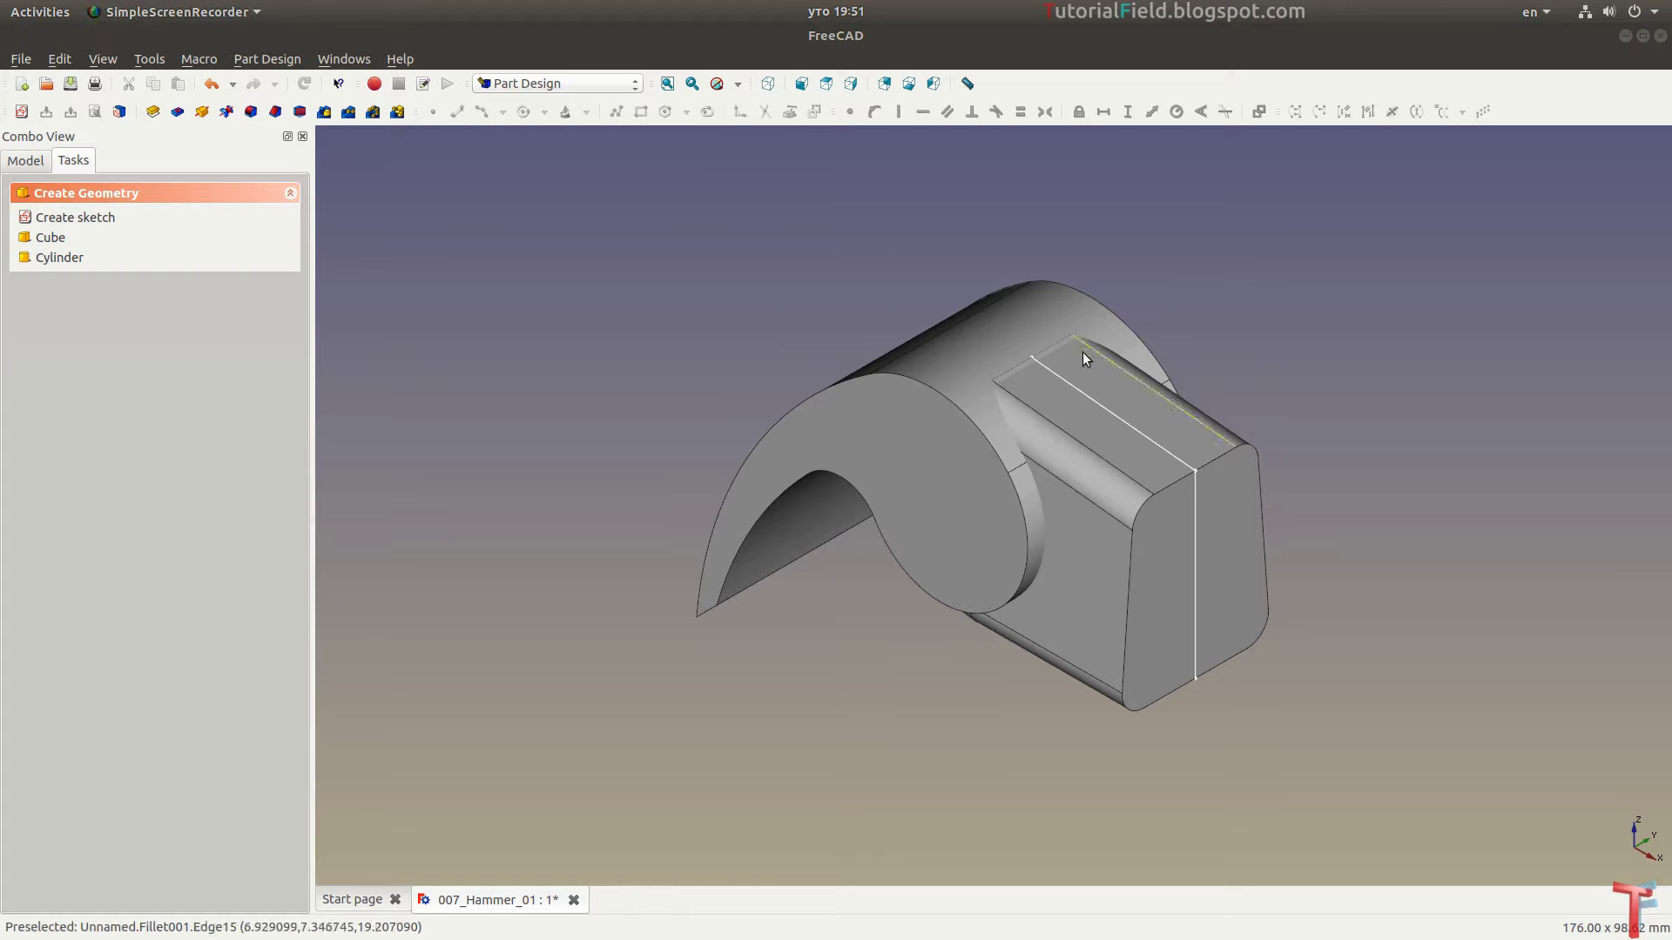
Round the block's front face edges with a 2 mm fillet
click(1215, 456)
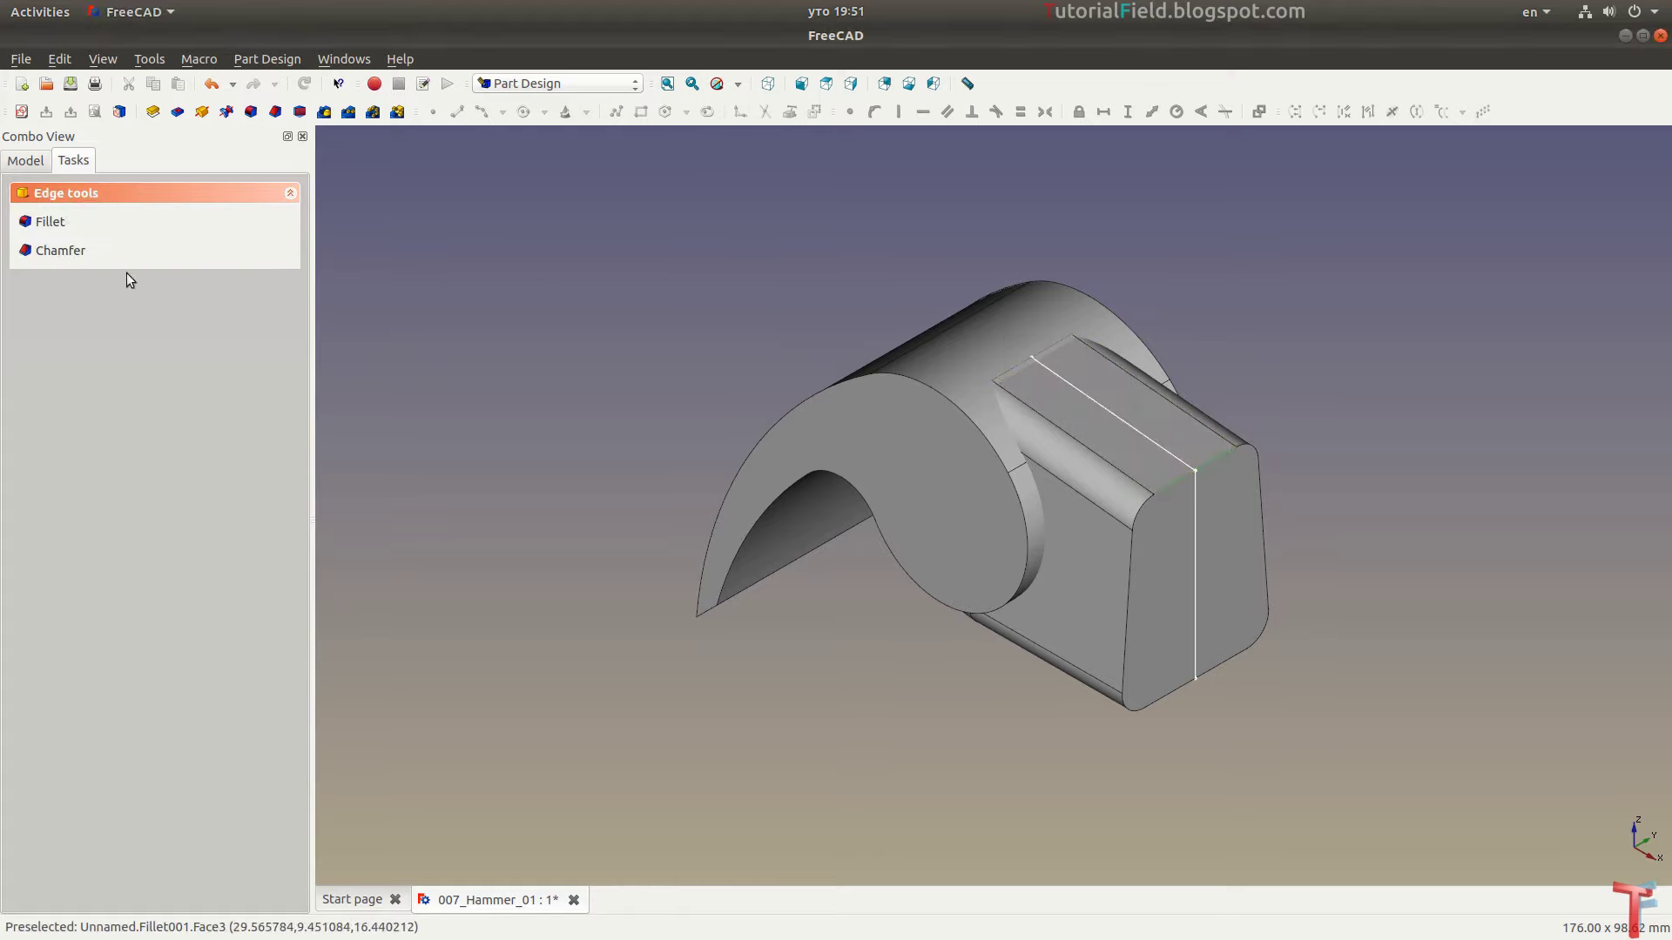
click(50, 223)
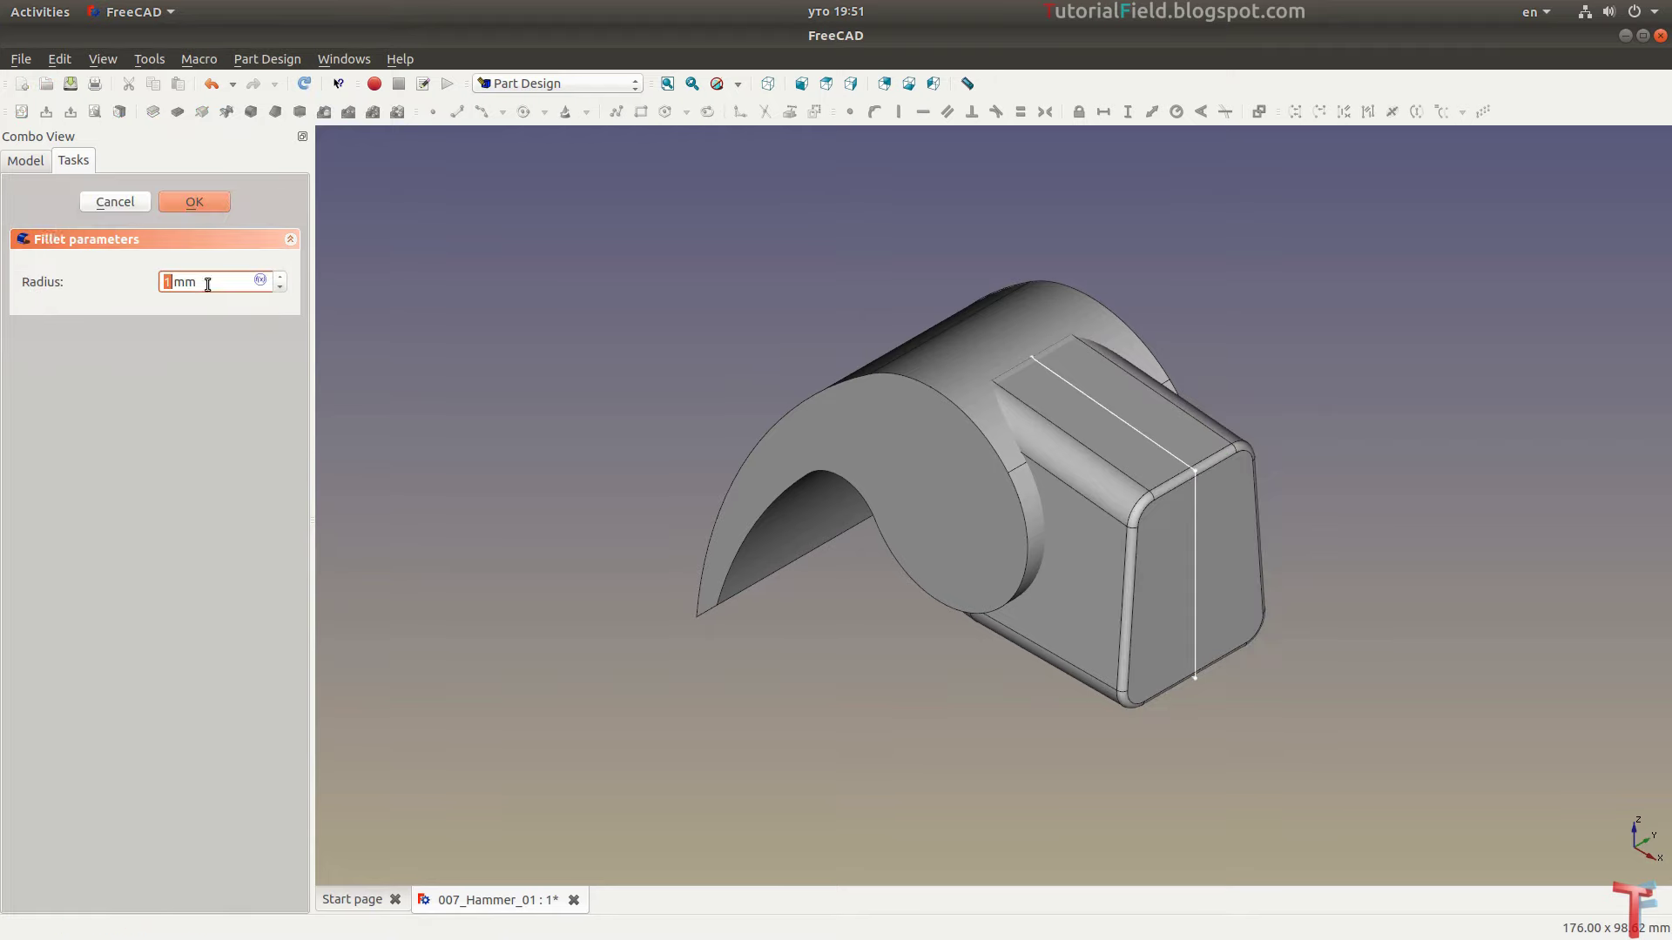
scroll(207, 284, up, 1)
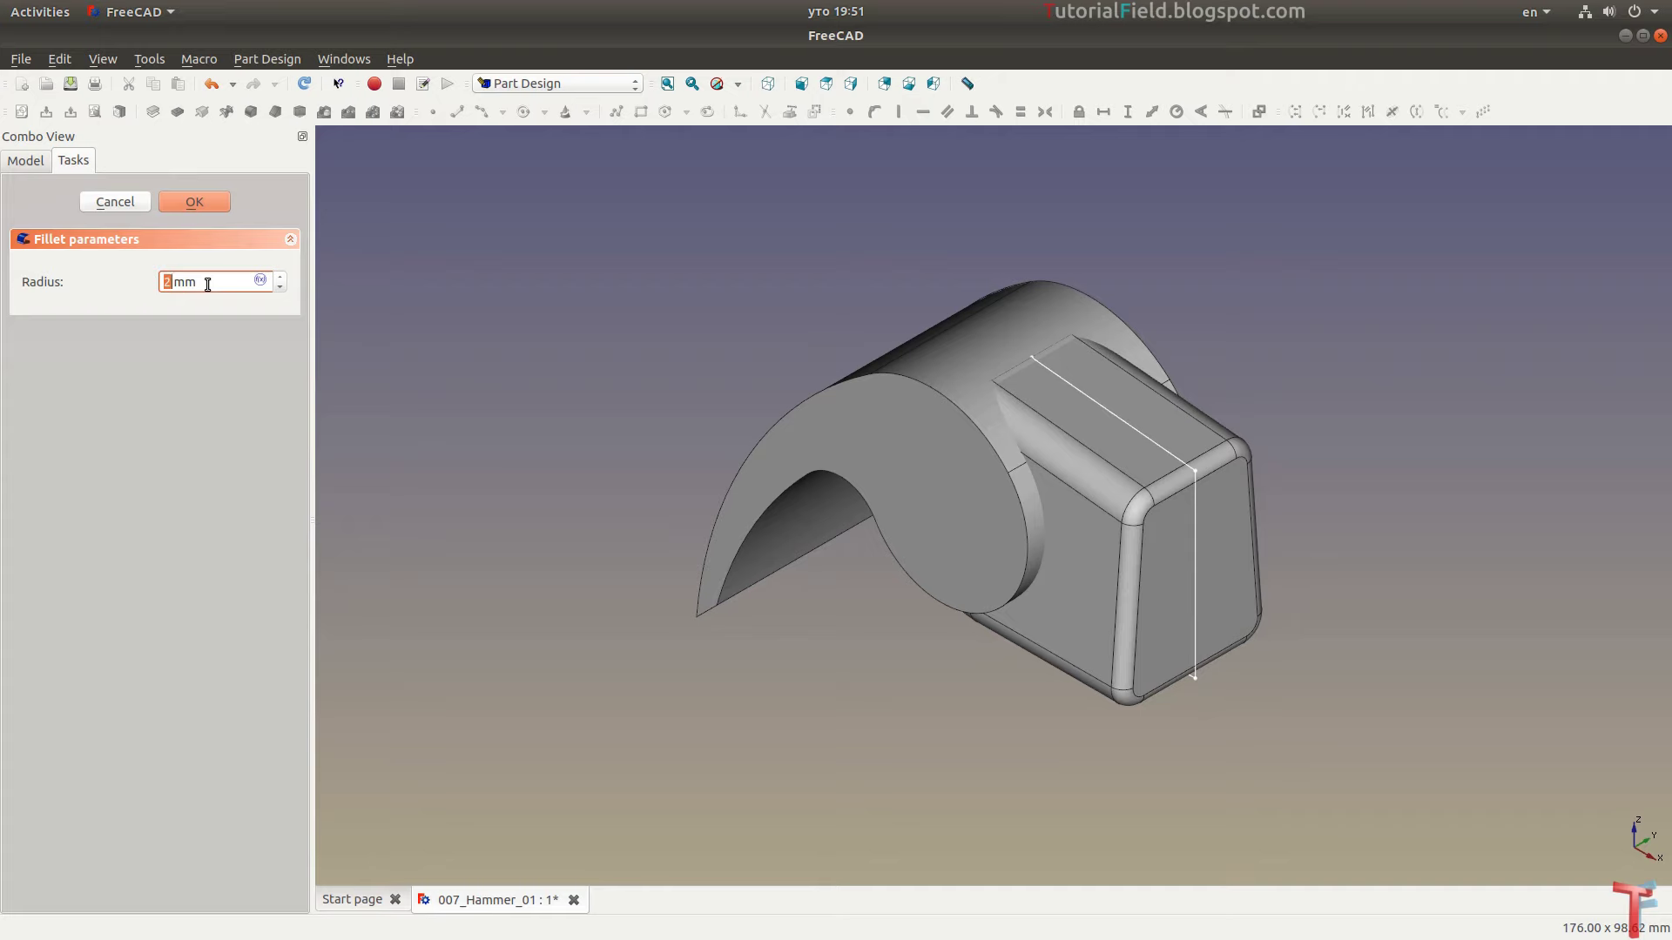
click(195, 202)
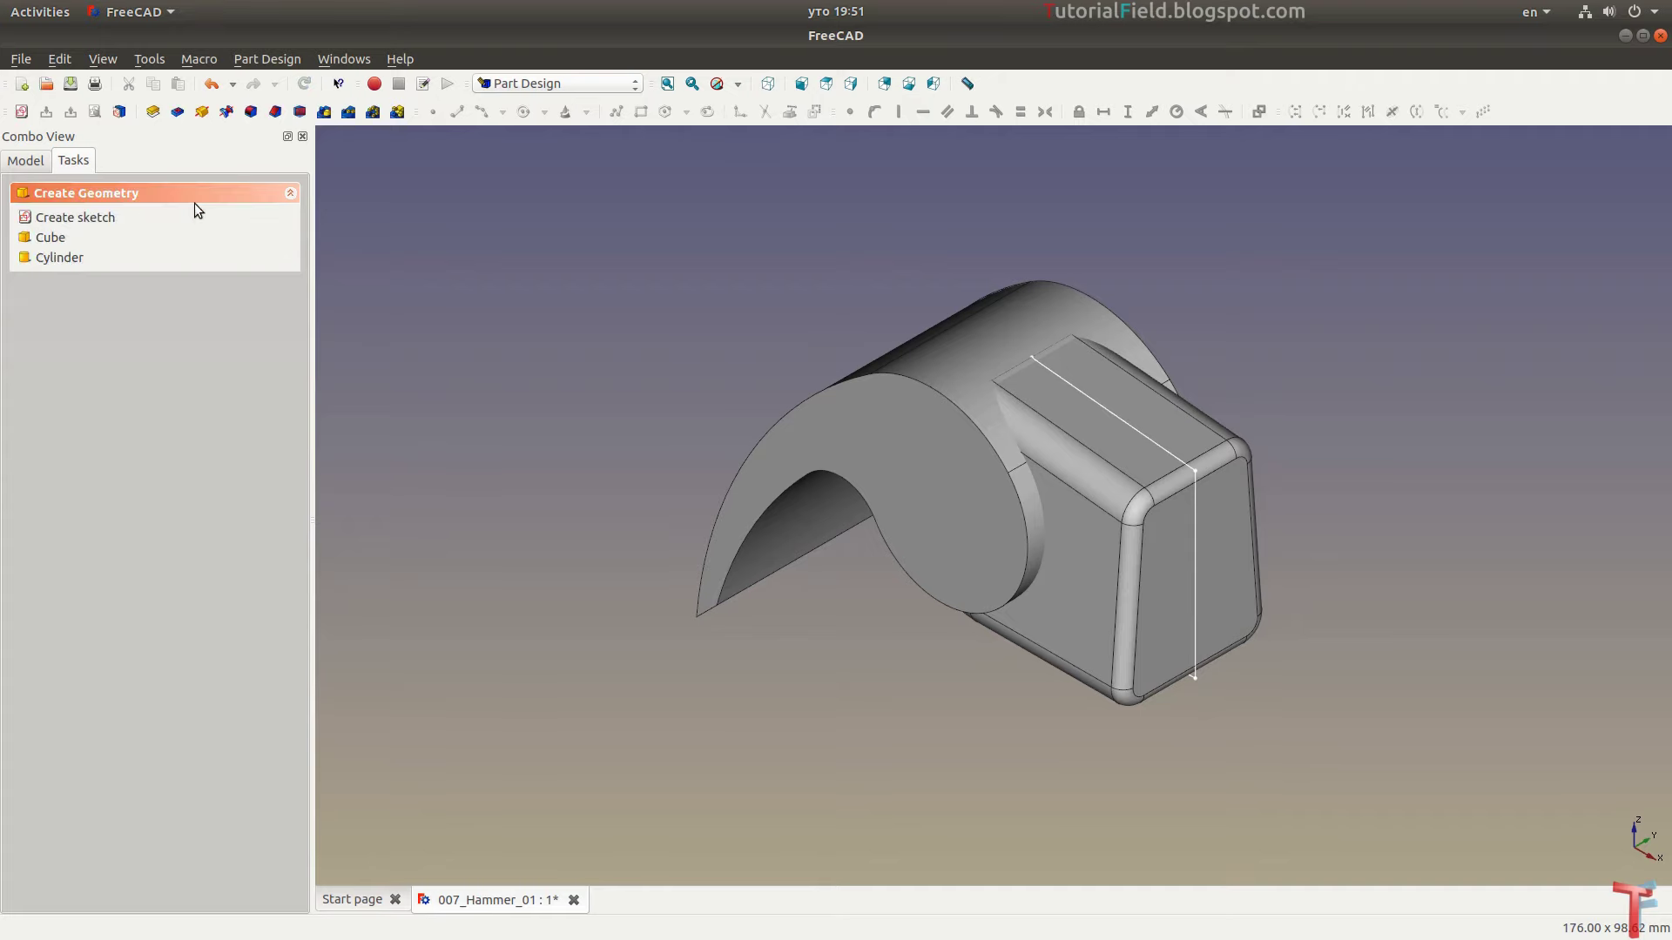
key(alt+Tab)
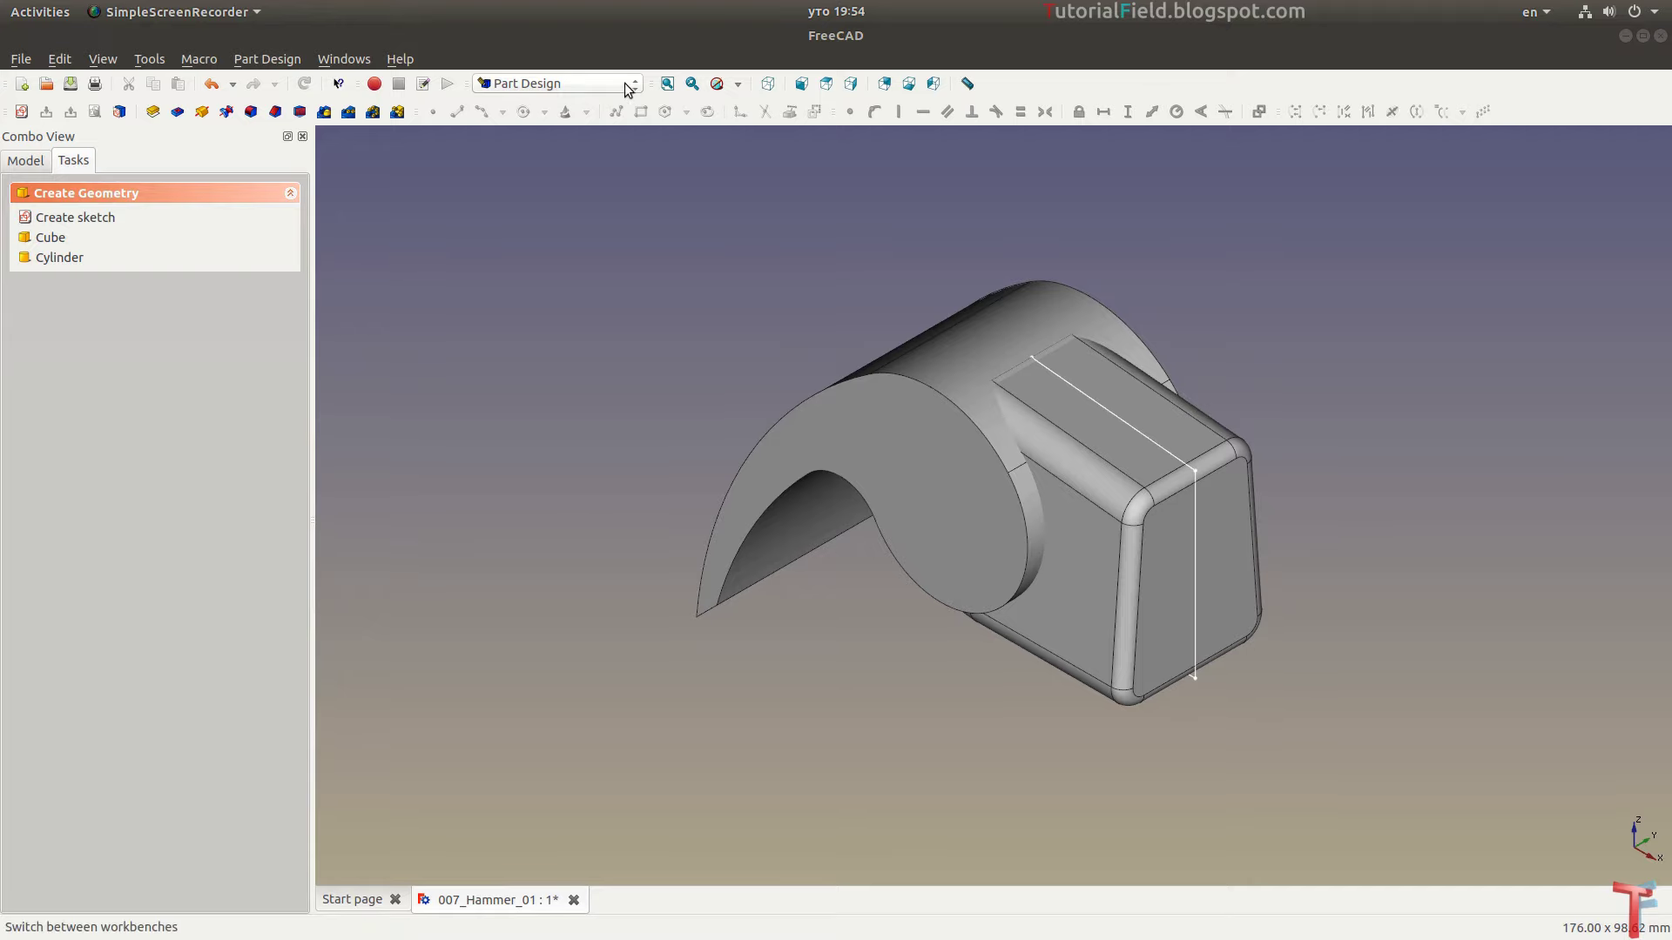
Start a new sketch on the YZ plane with the model shown as wireframe
click(19, 116)
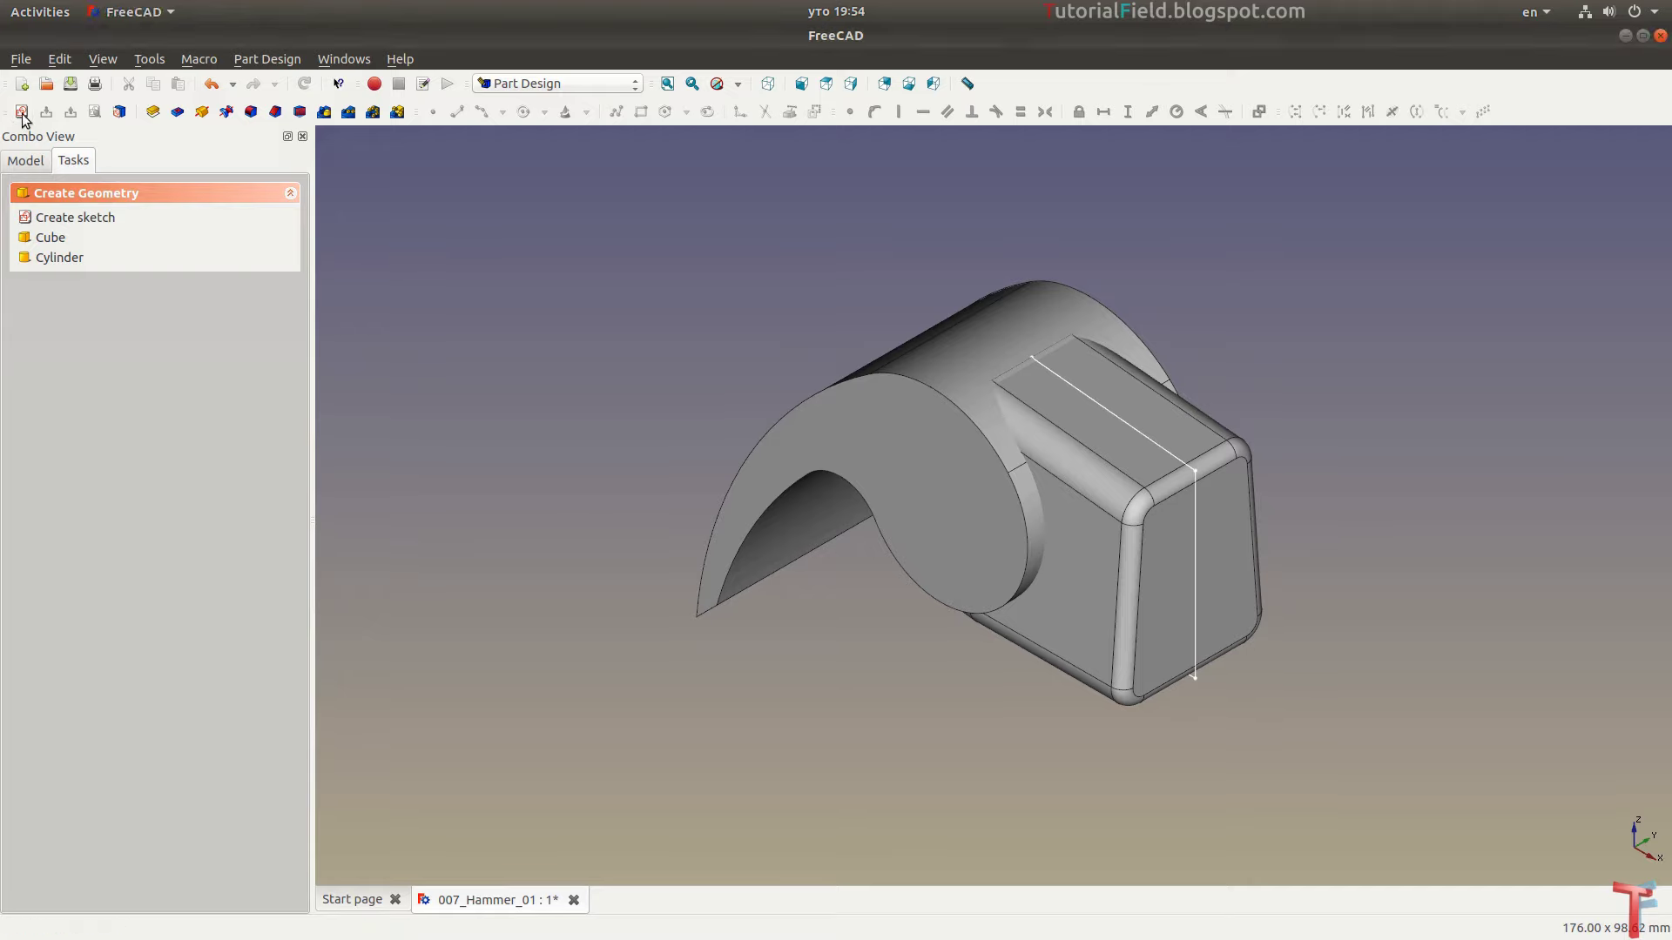
click(803, 484)
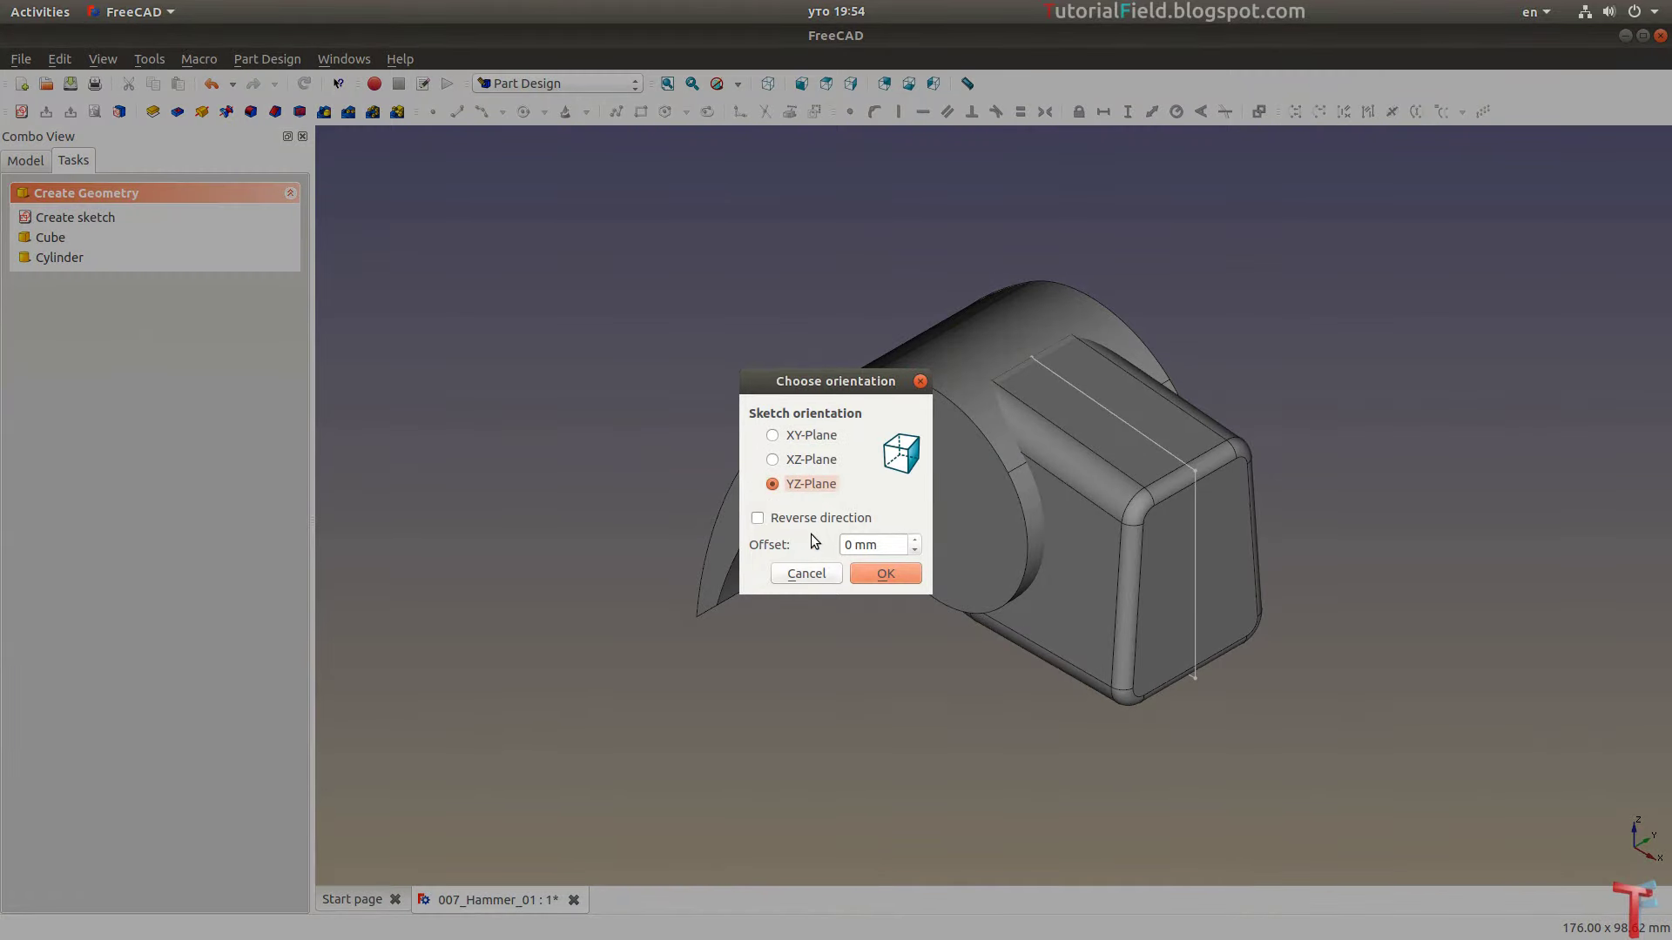
scroll(871, 547, up, 3)
click(874, 571)
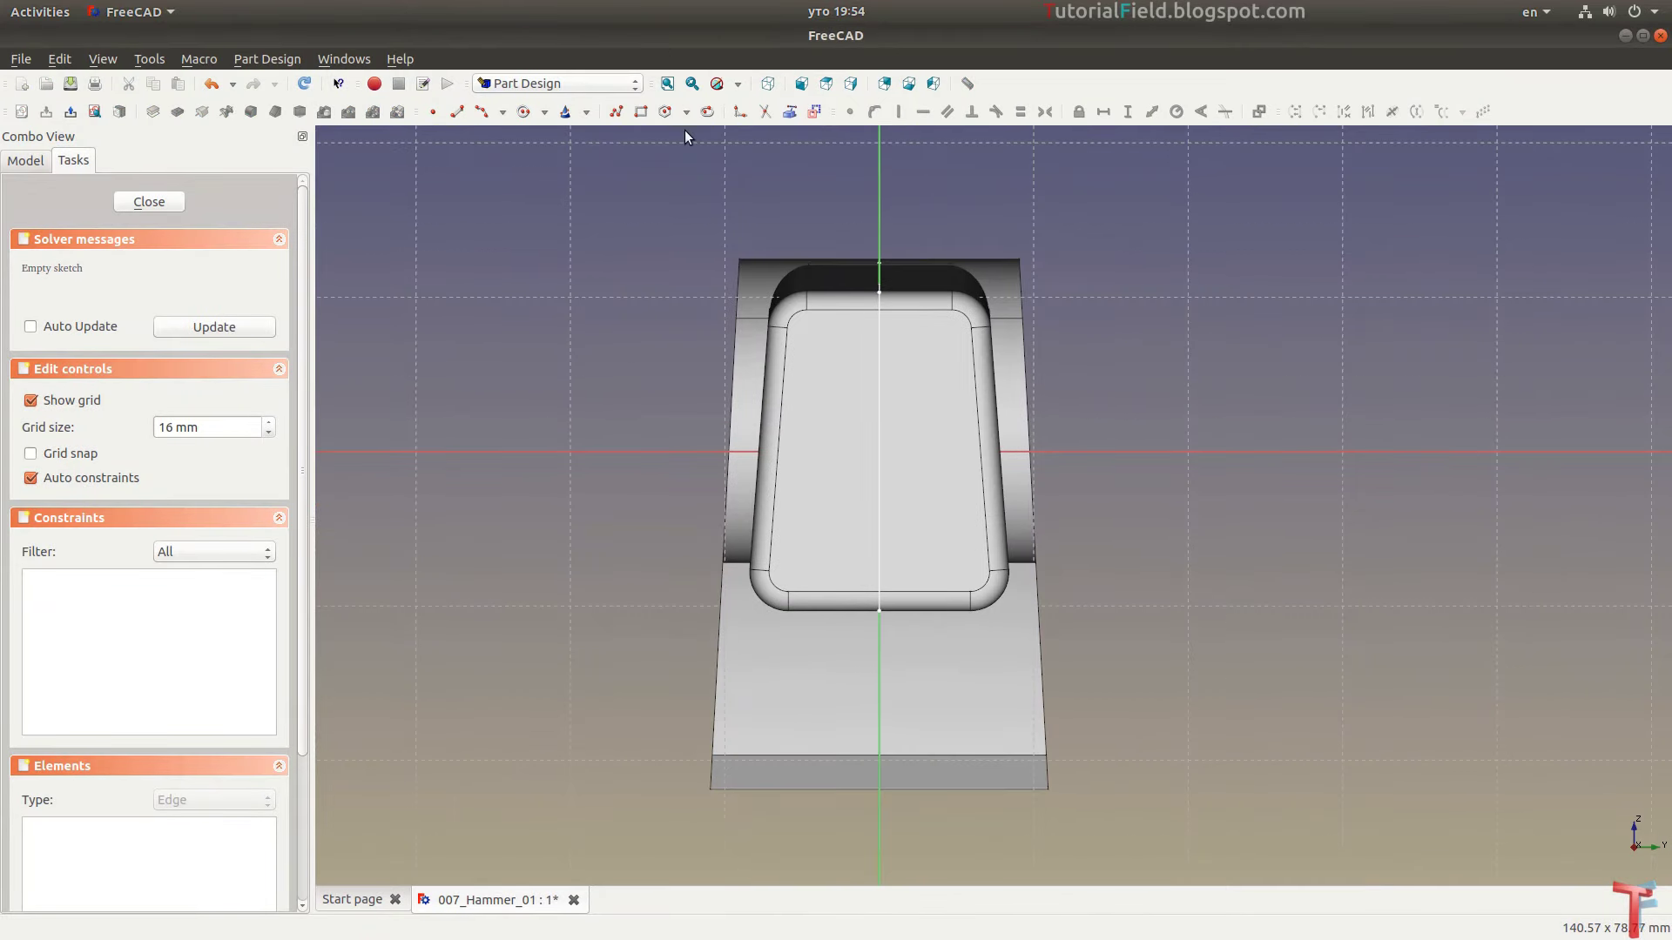
click(737, 83)
click(749, 173)
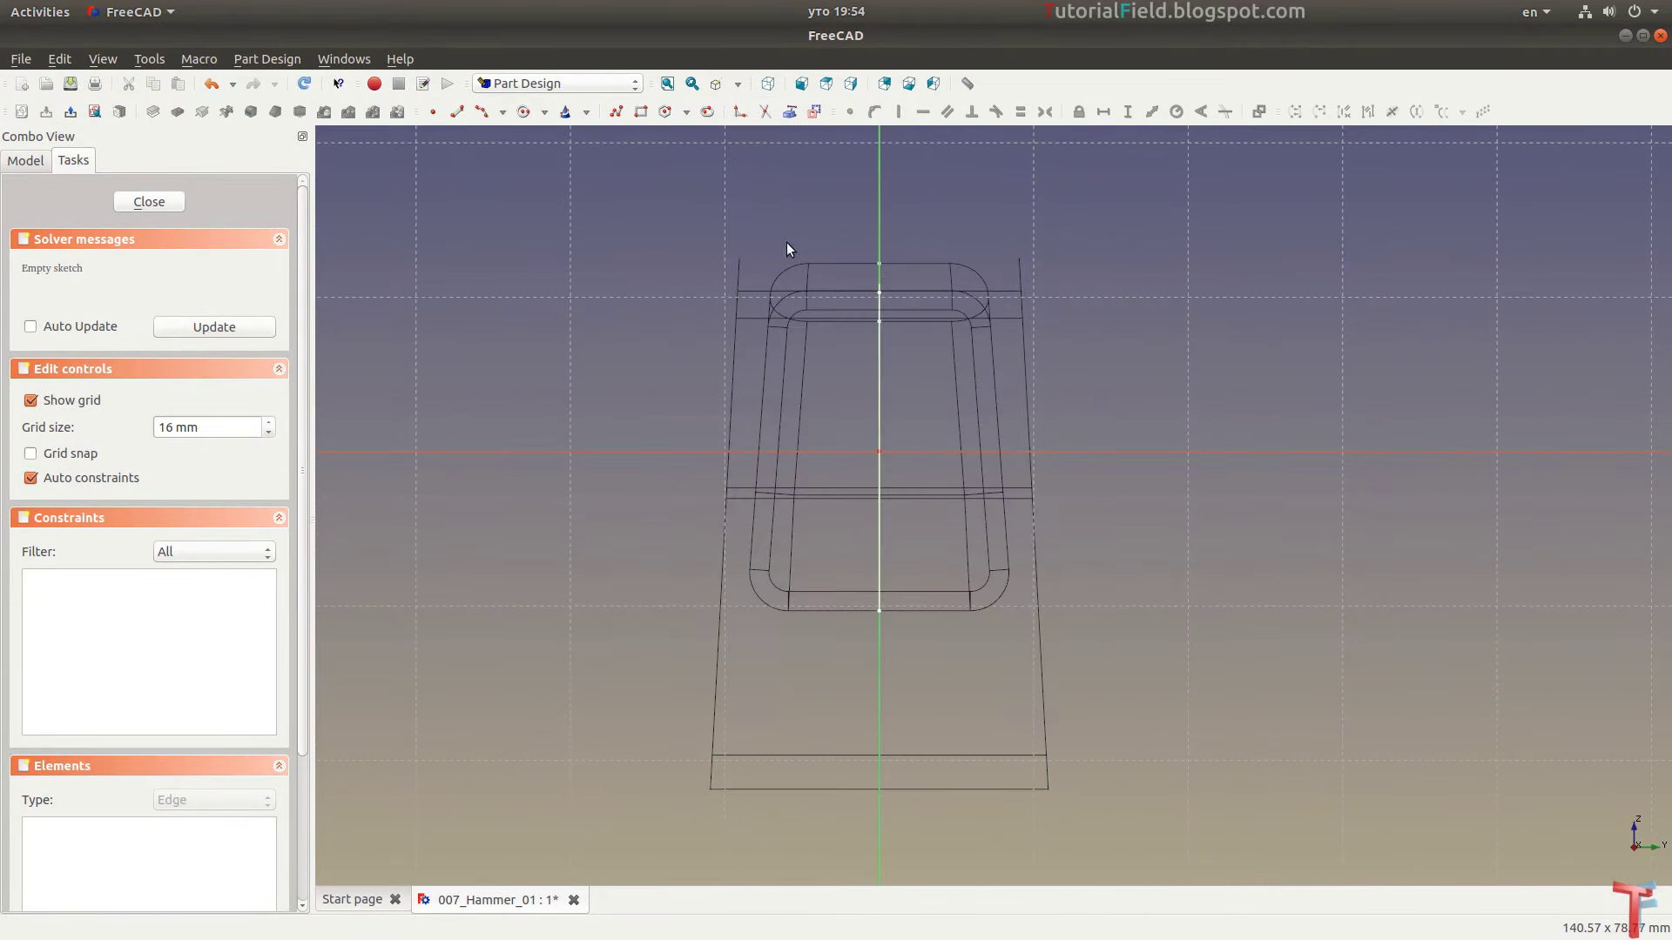
scroll(943, 468, up, 2)
scroll(922, 437, up, 2)
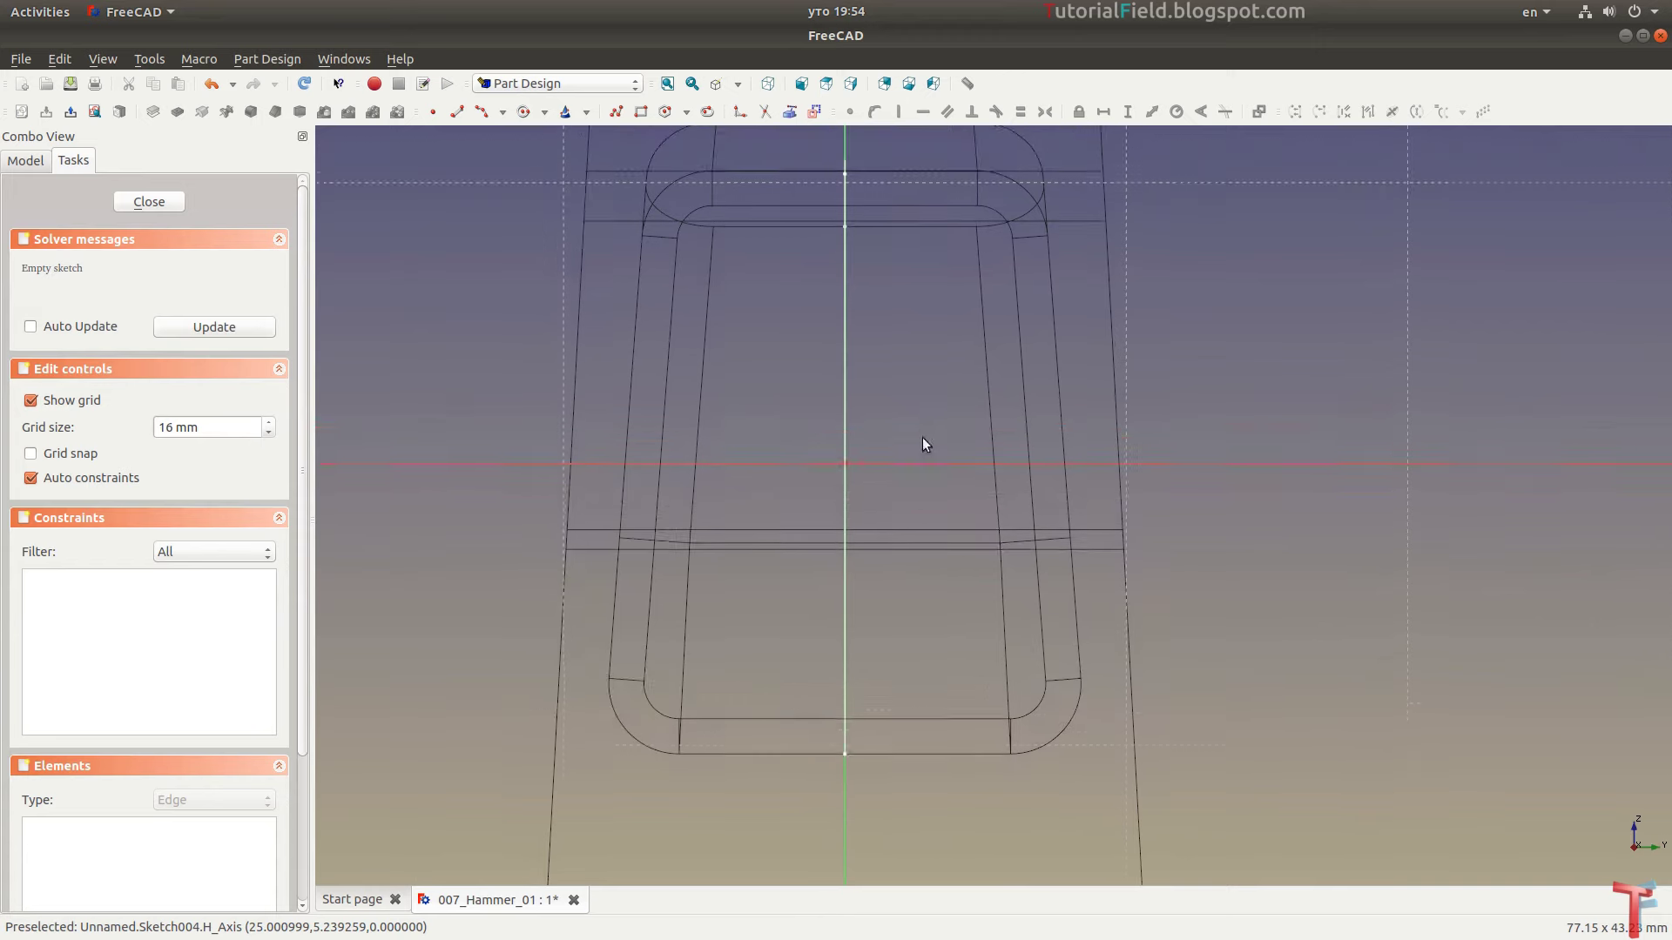
Draw an origin-centred hexagon with a vertex on the vertical axis, 13 mm radius, and close it
click(666, 111)
click(845, 465)
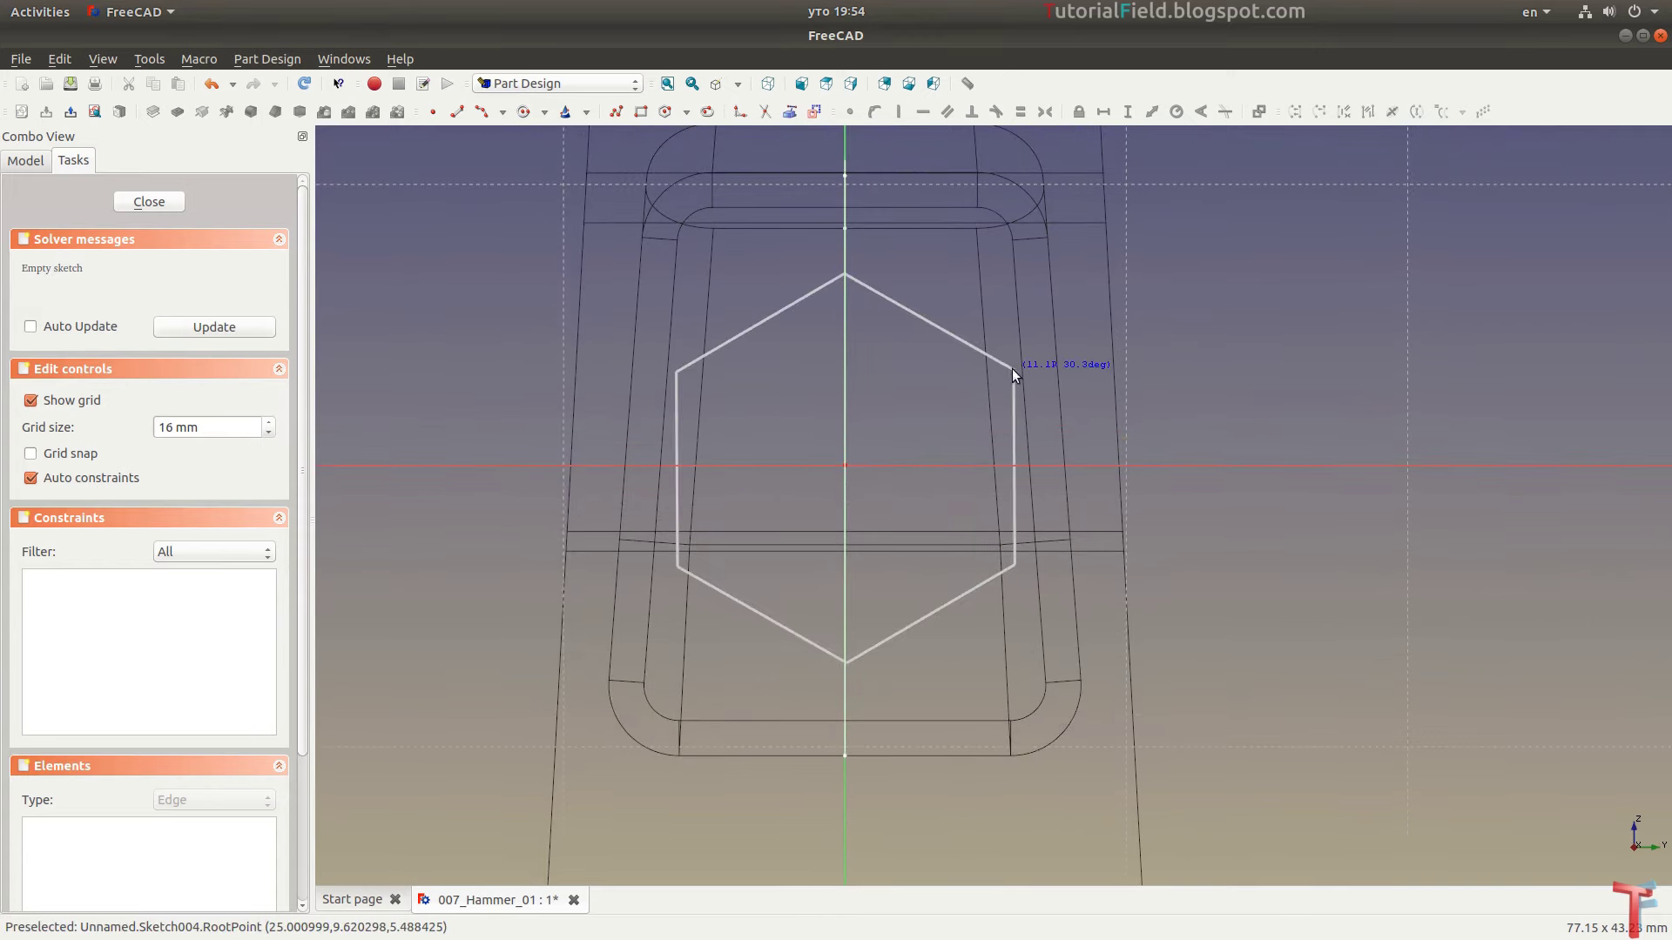
click(1013, 375)
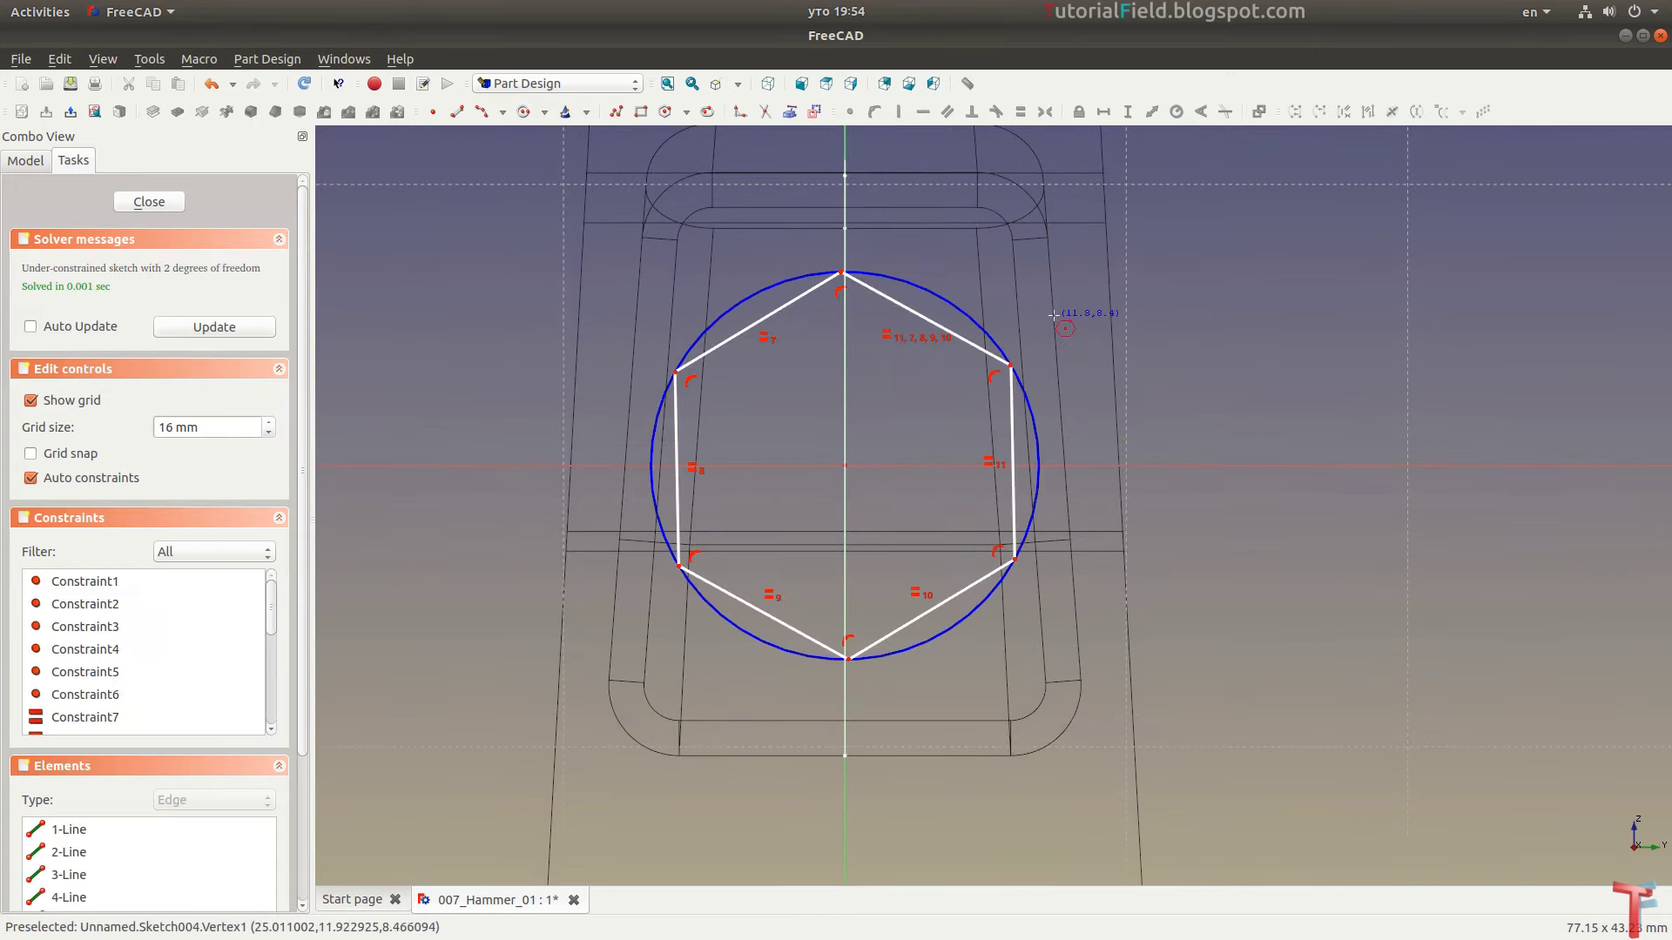
click(846, 260)
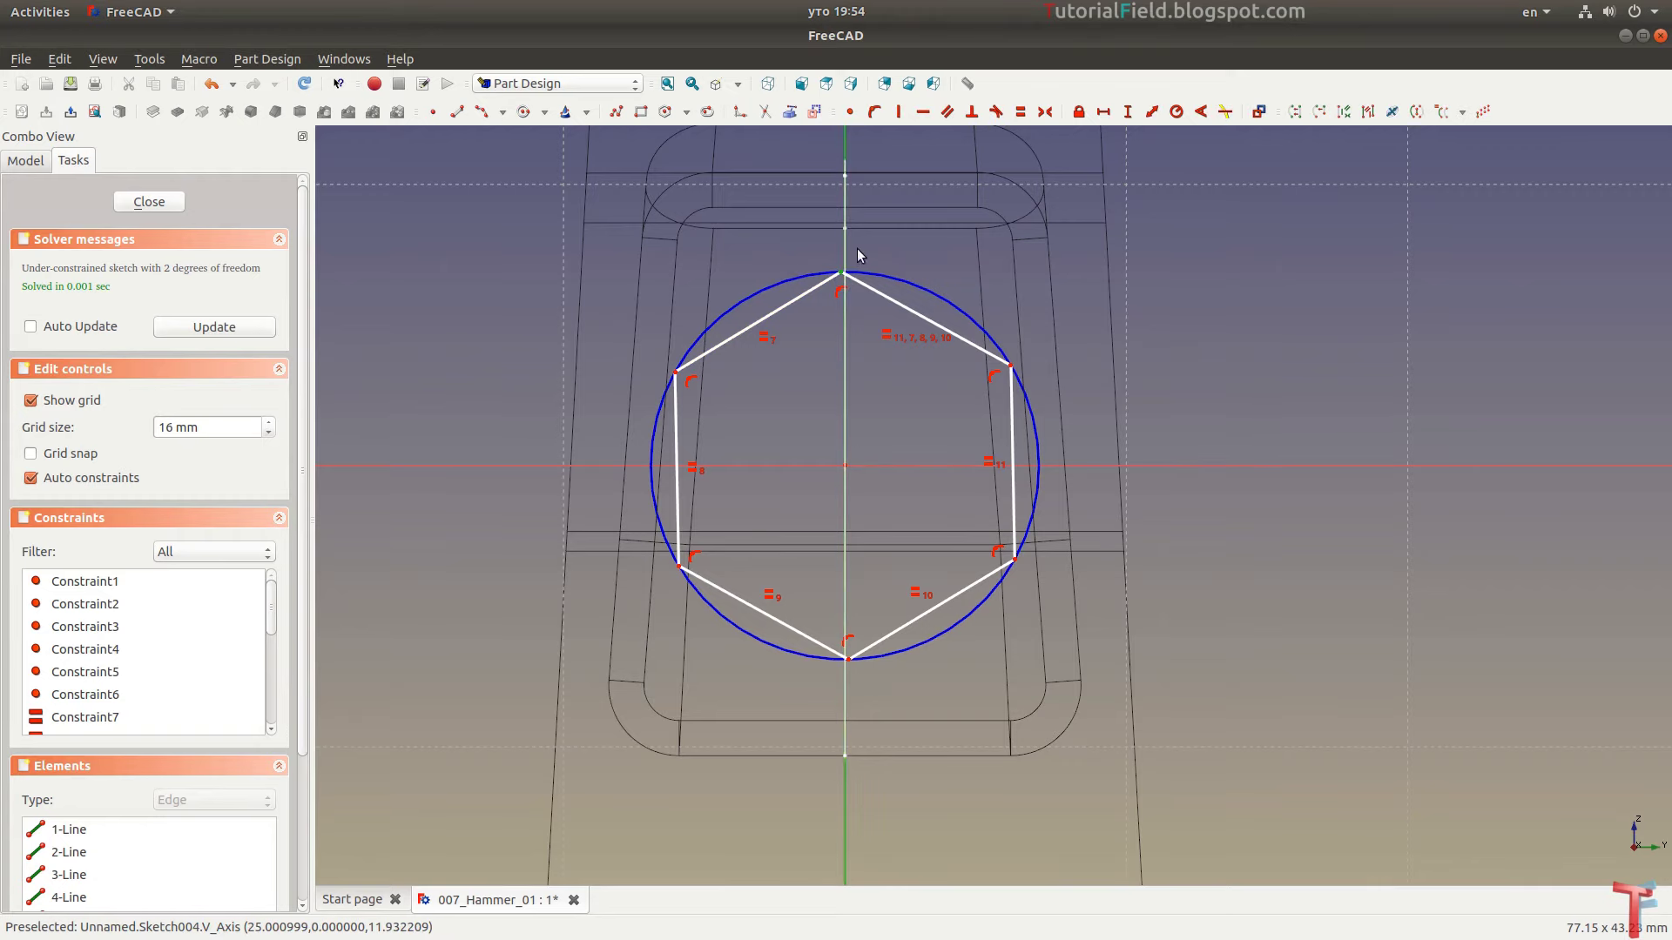
click(874, 112)
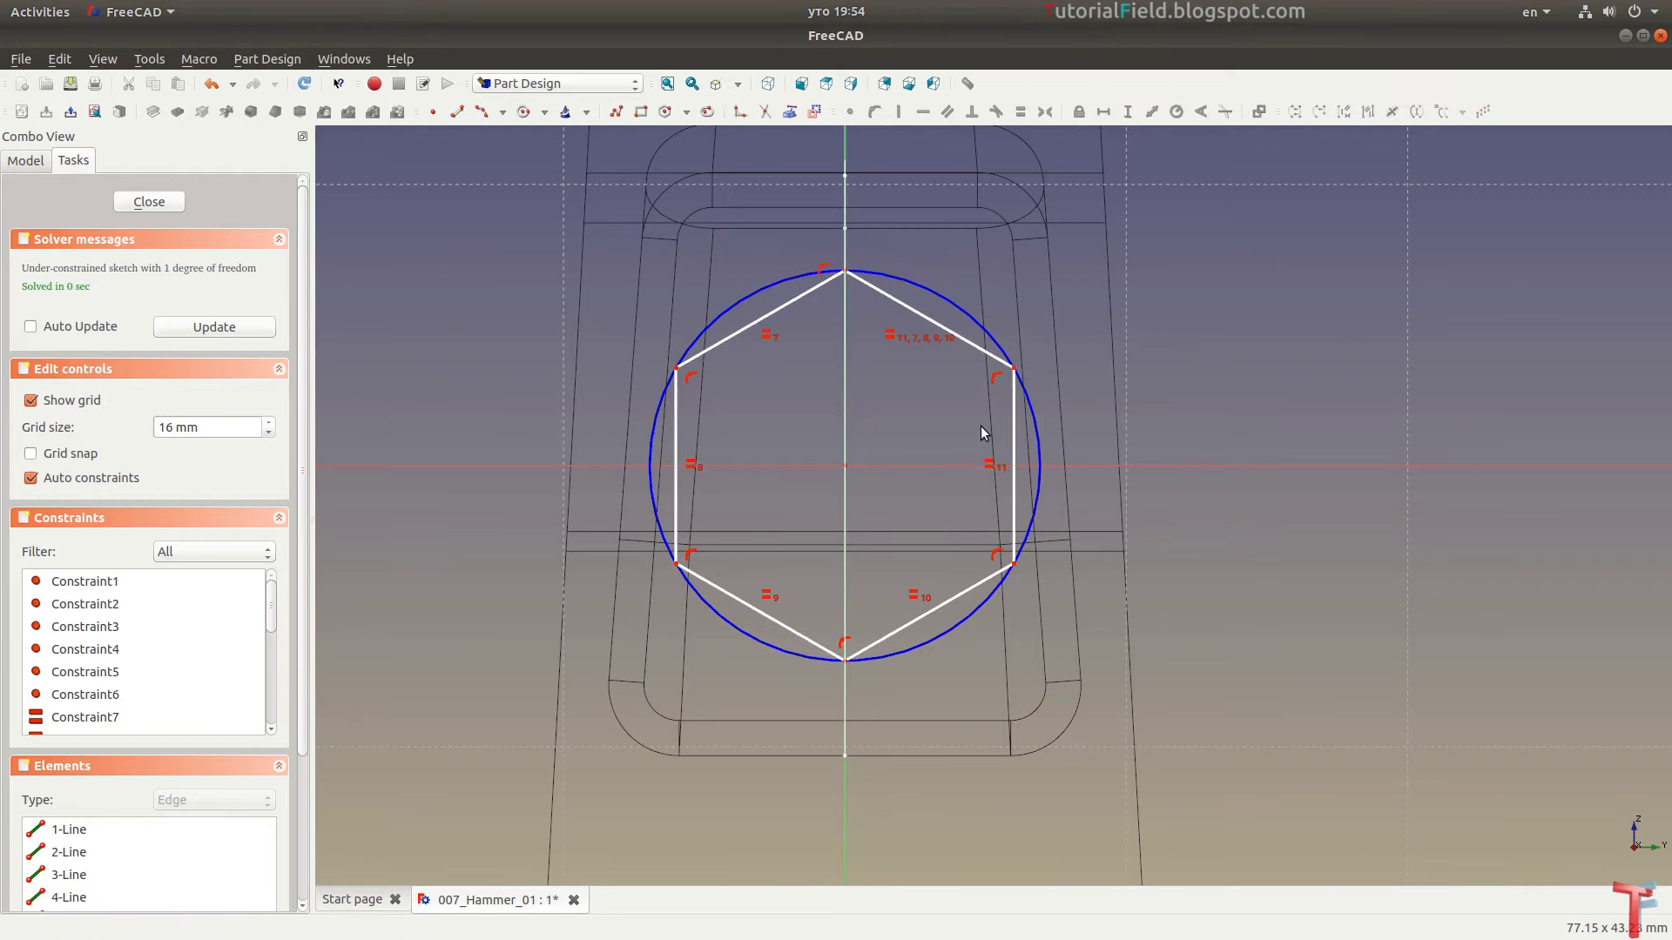
click(1040, 432)
click(1176, 111)
text(13)
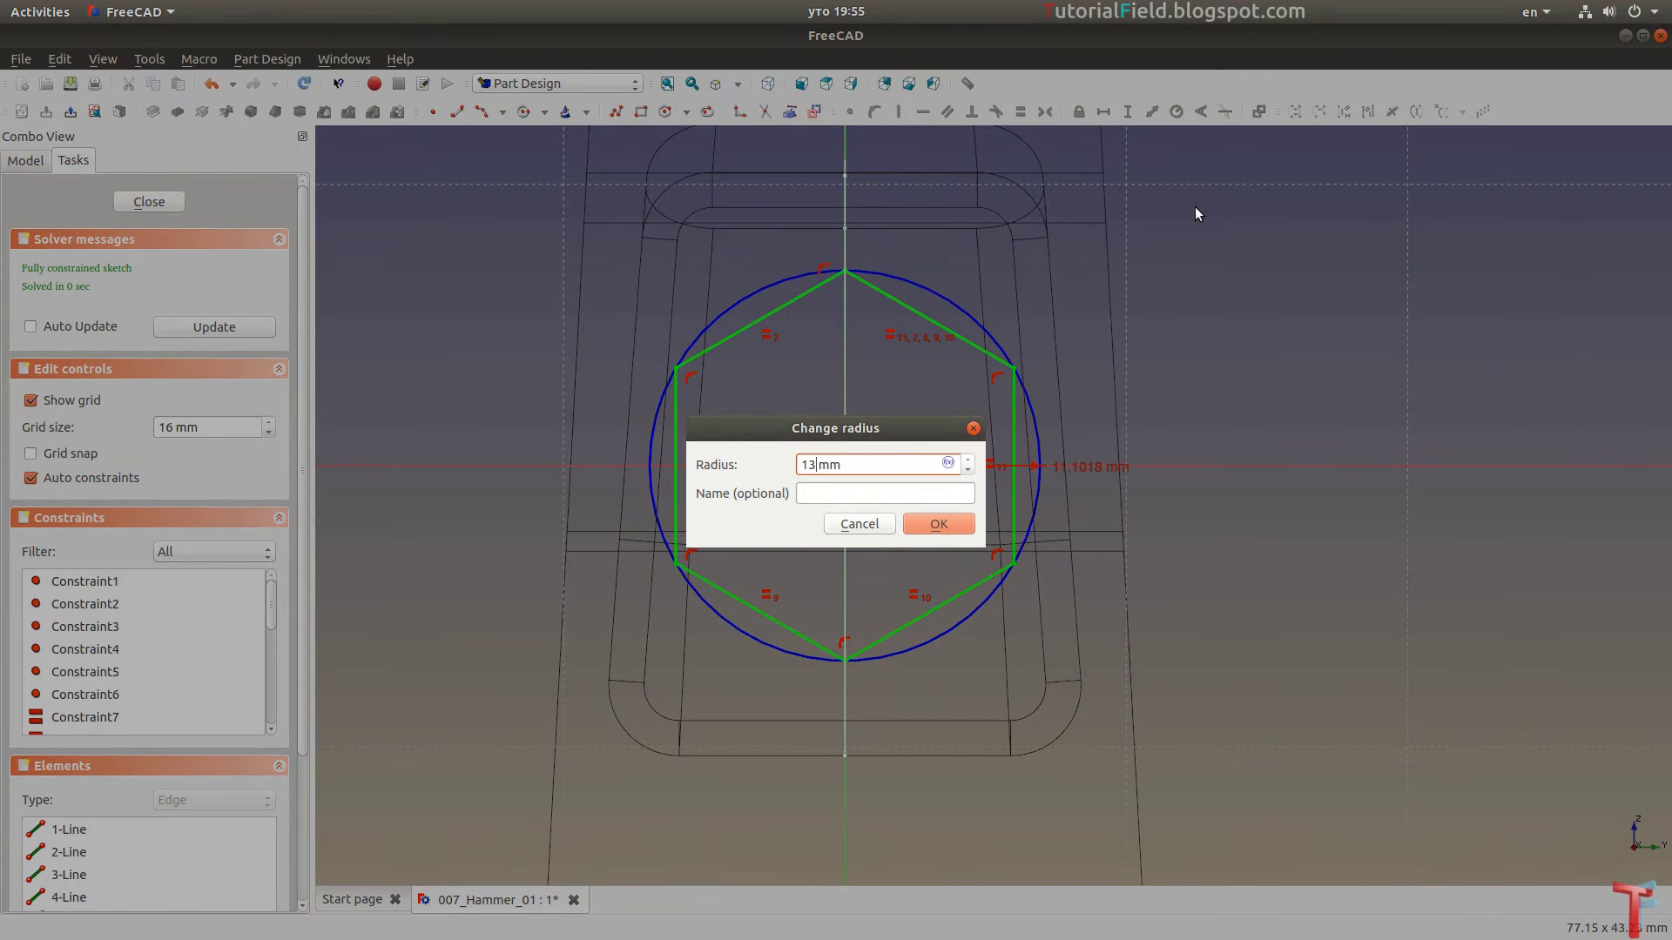
key(Return)
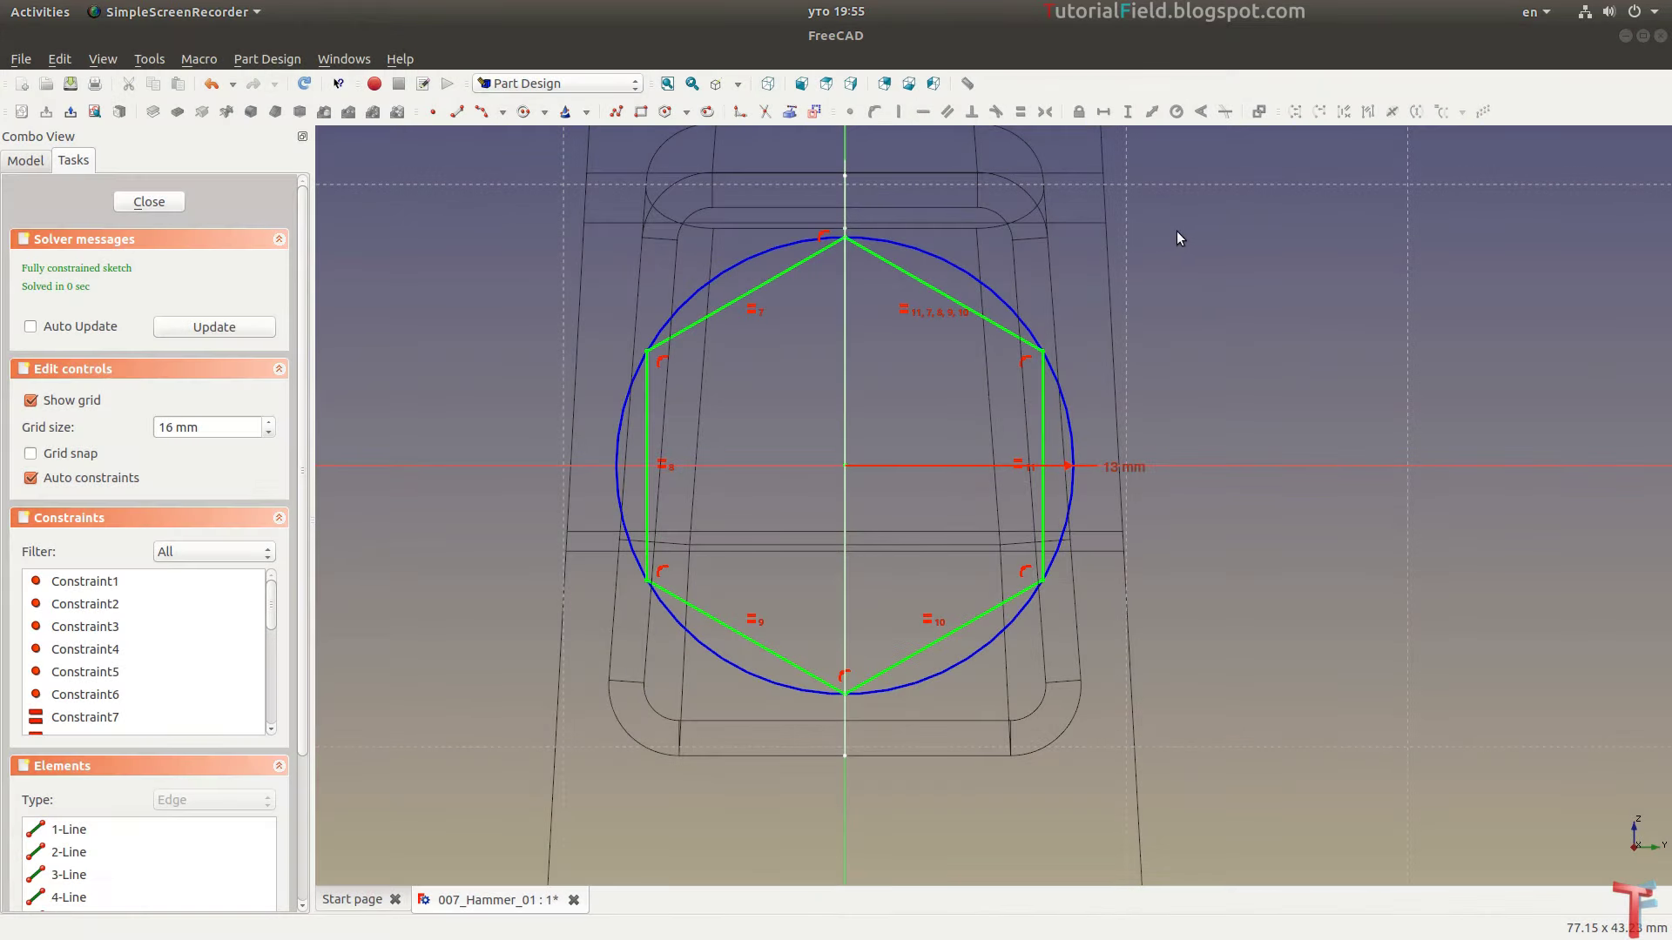
click(157, 203)
mouse_move(763, 463)
middle_down()
mouse_move(1011, 556)
mouse_move(866, 447)
middle_up()
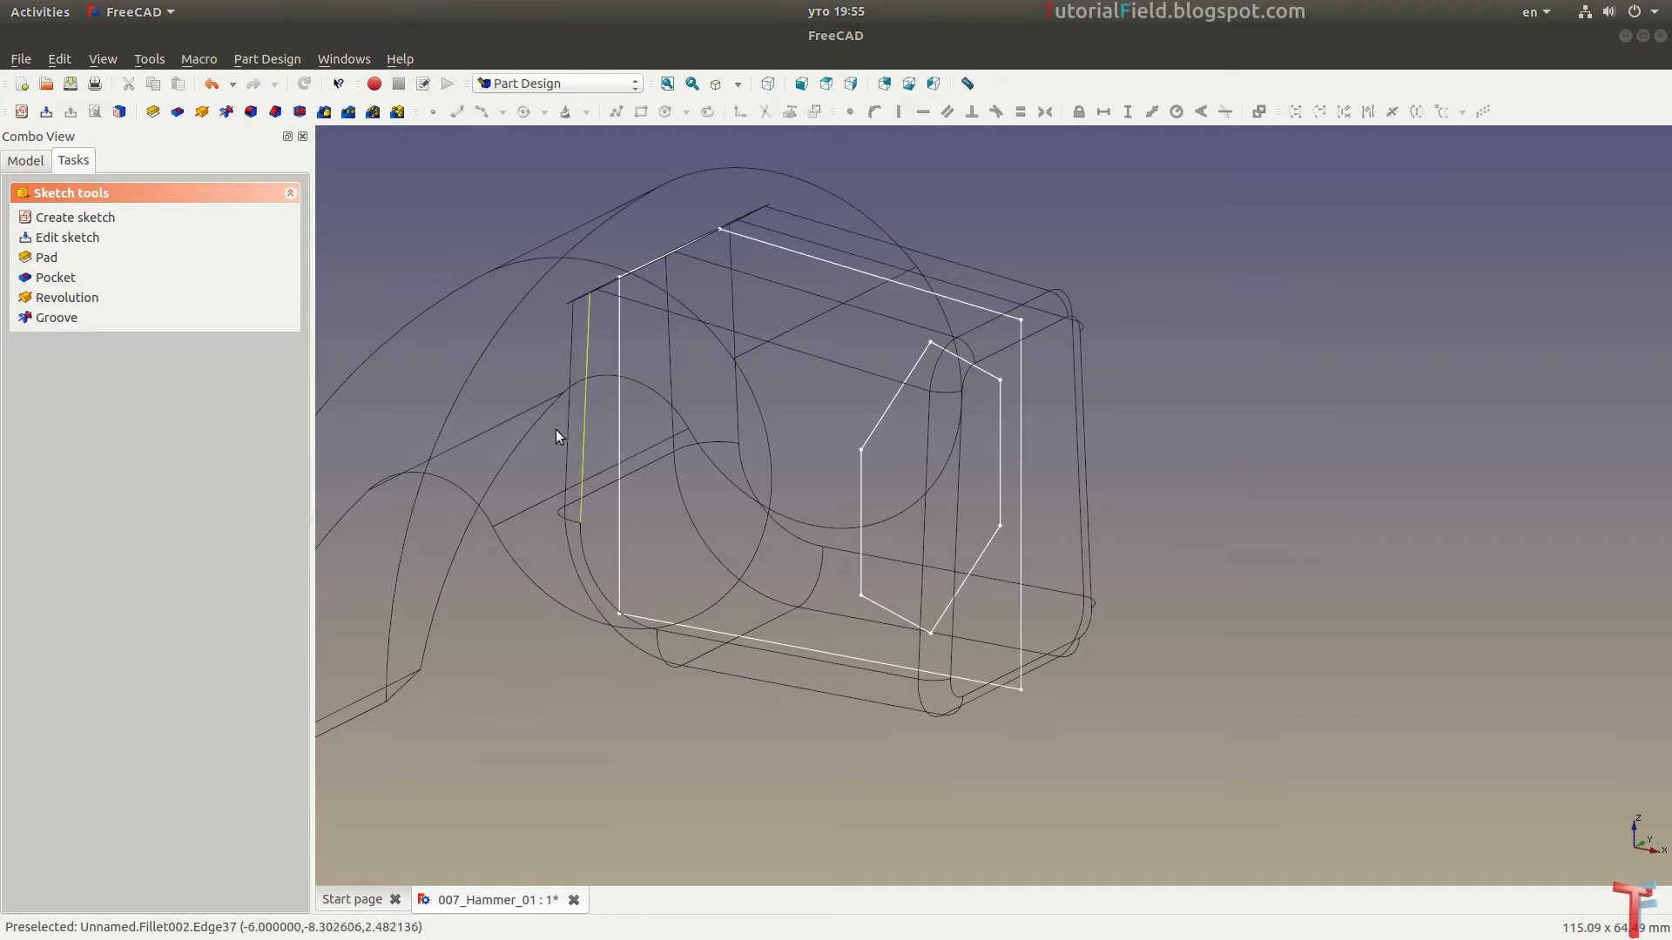
Pad the hexagon sketch to a length of 43 mm
click(47, 257)
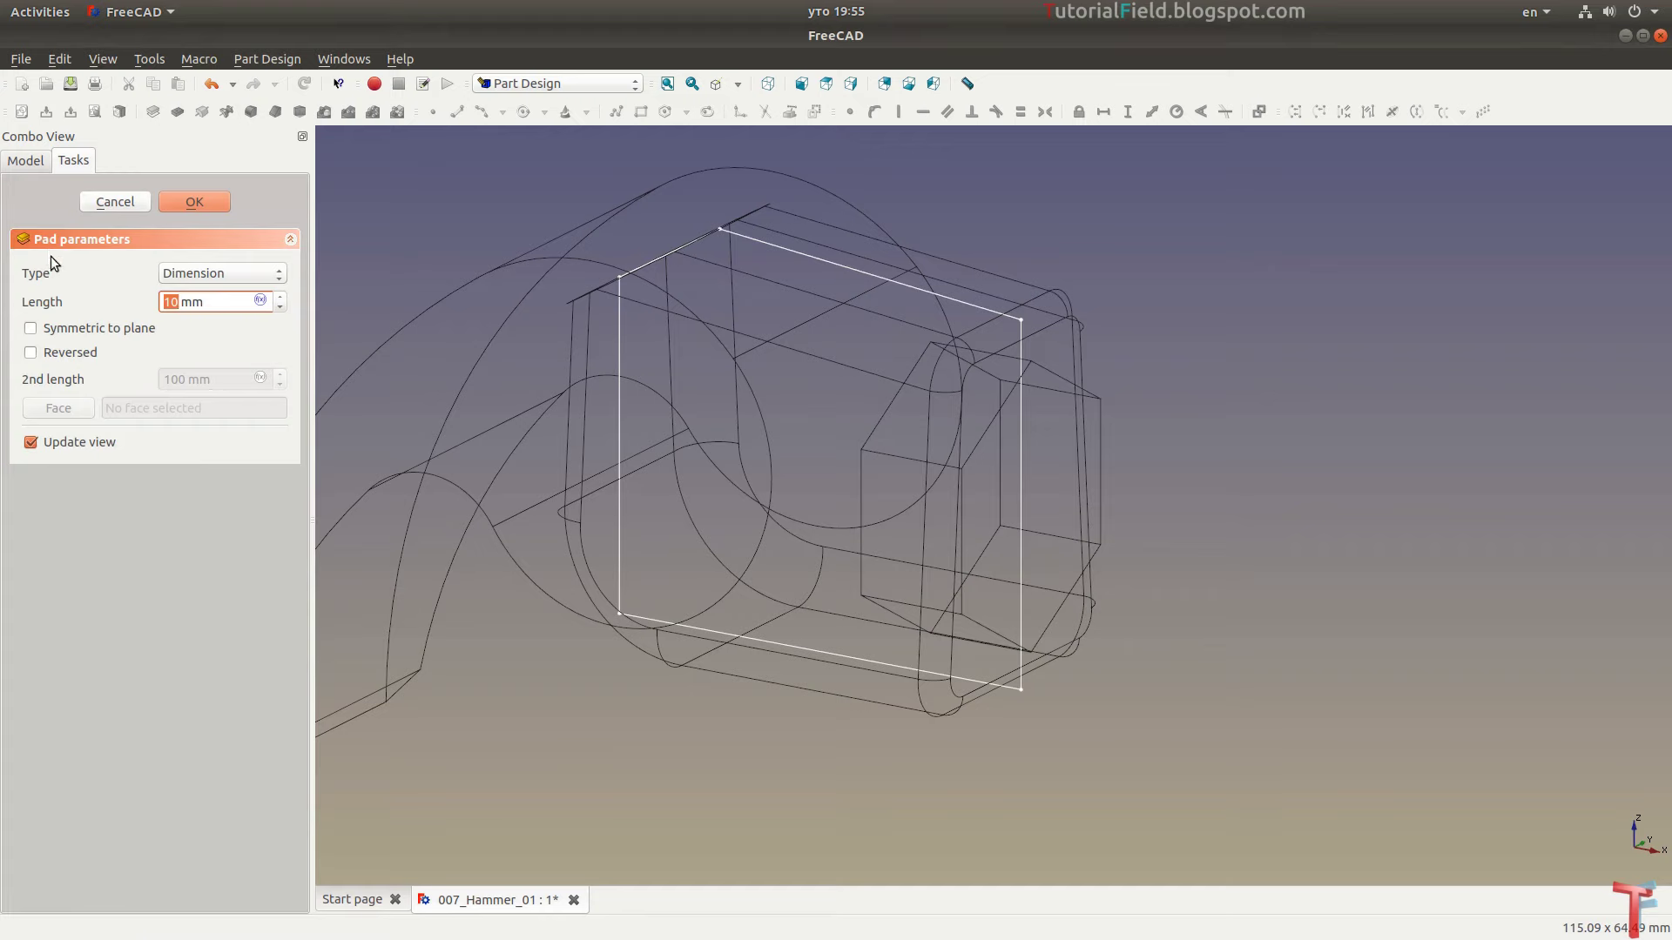
text(43)
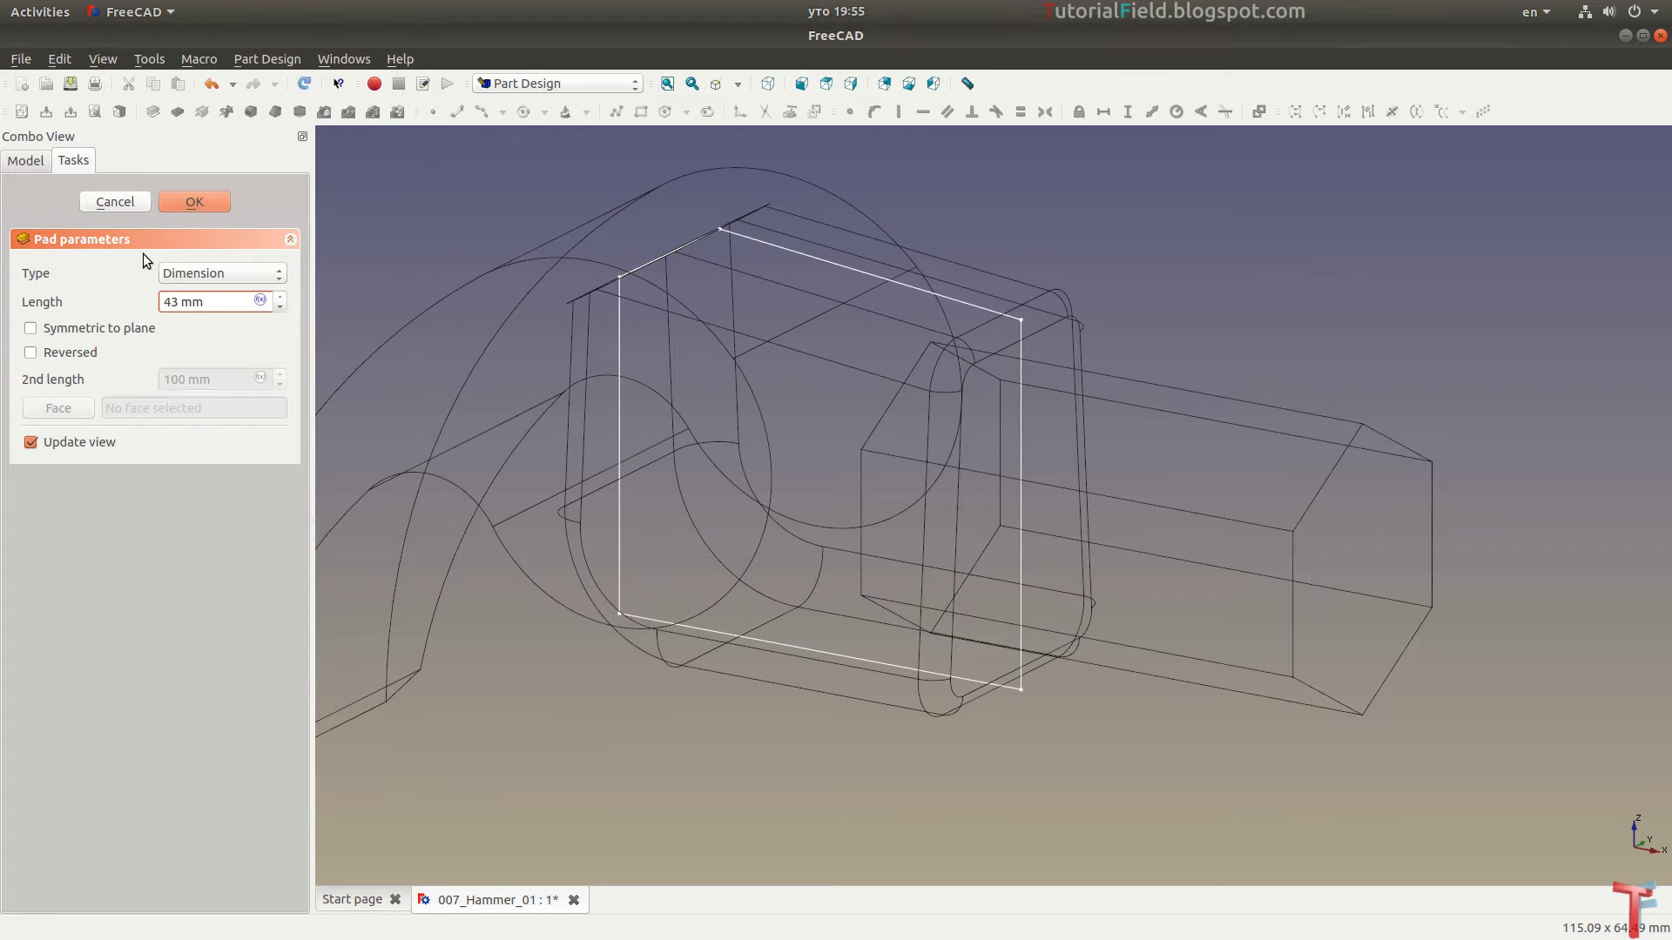
click(202, 201)
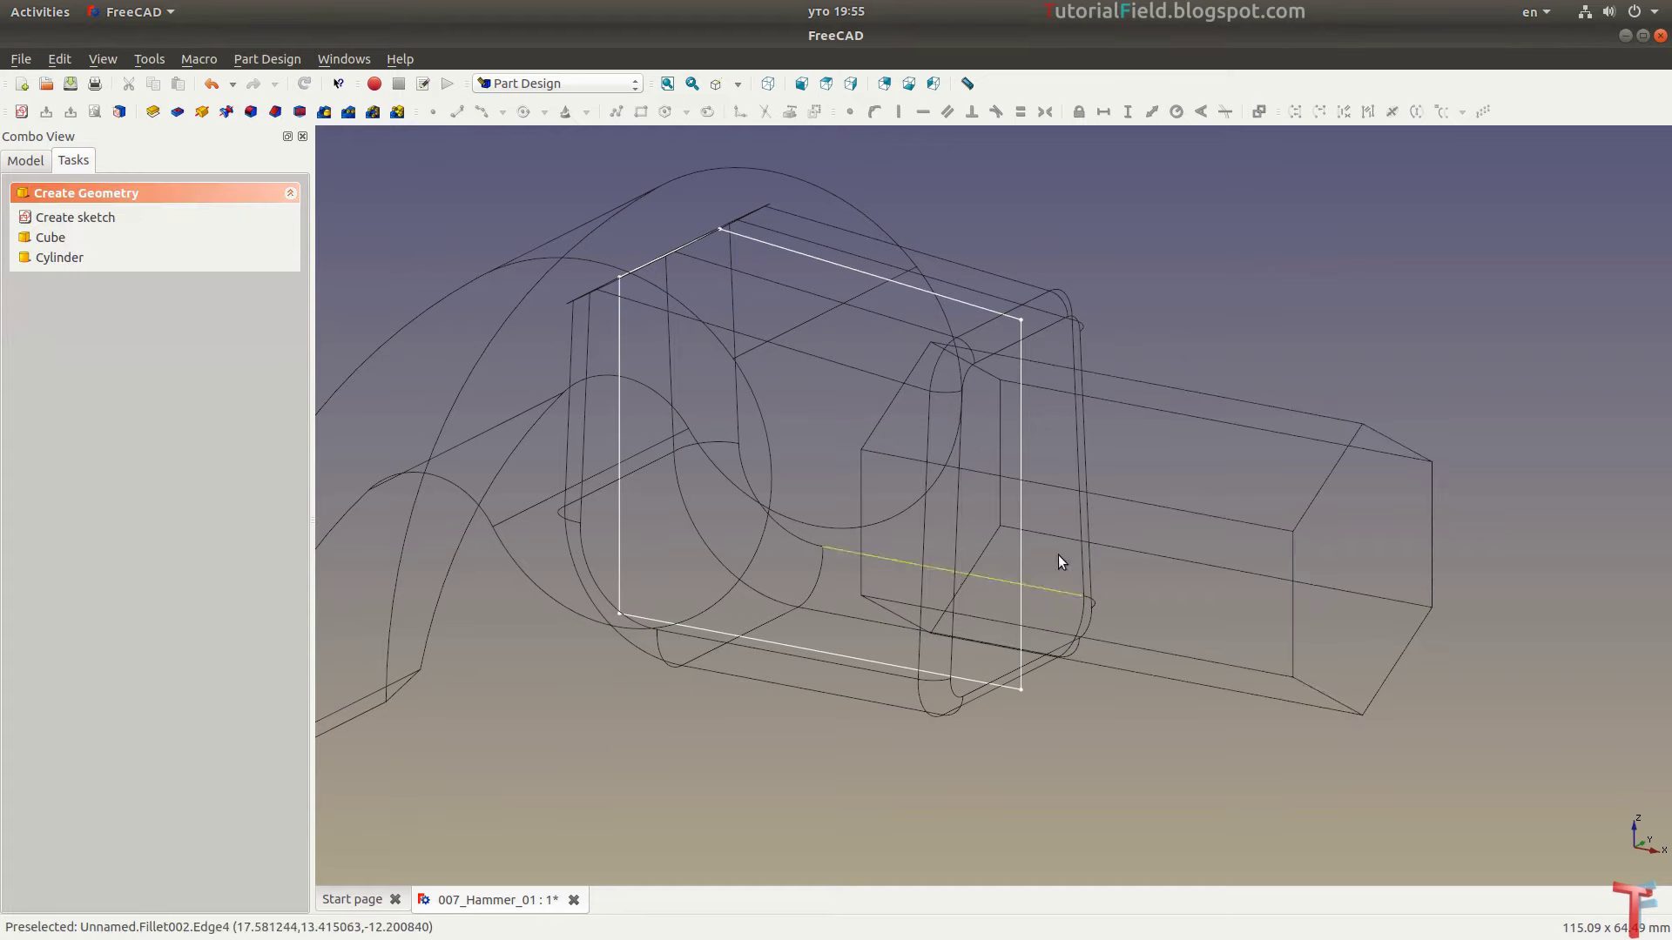
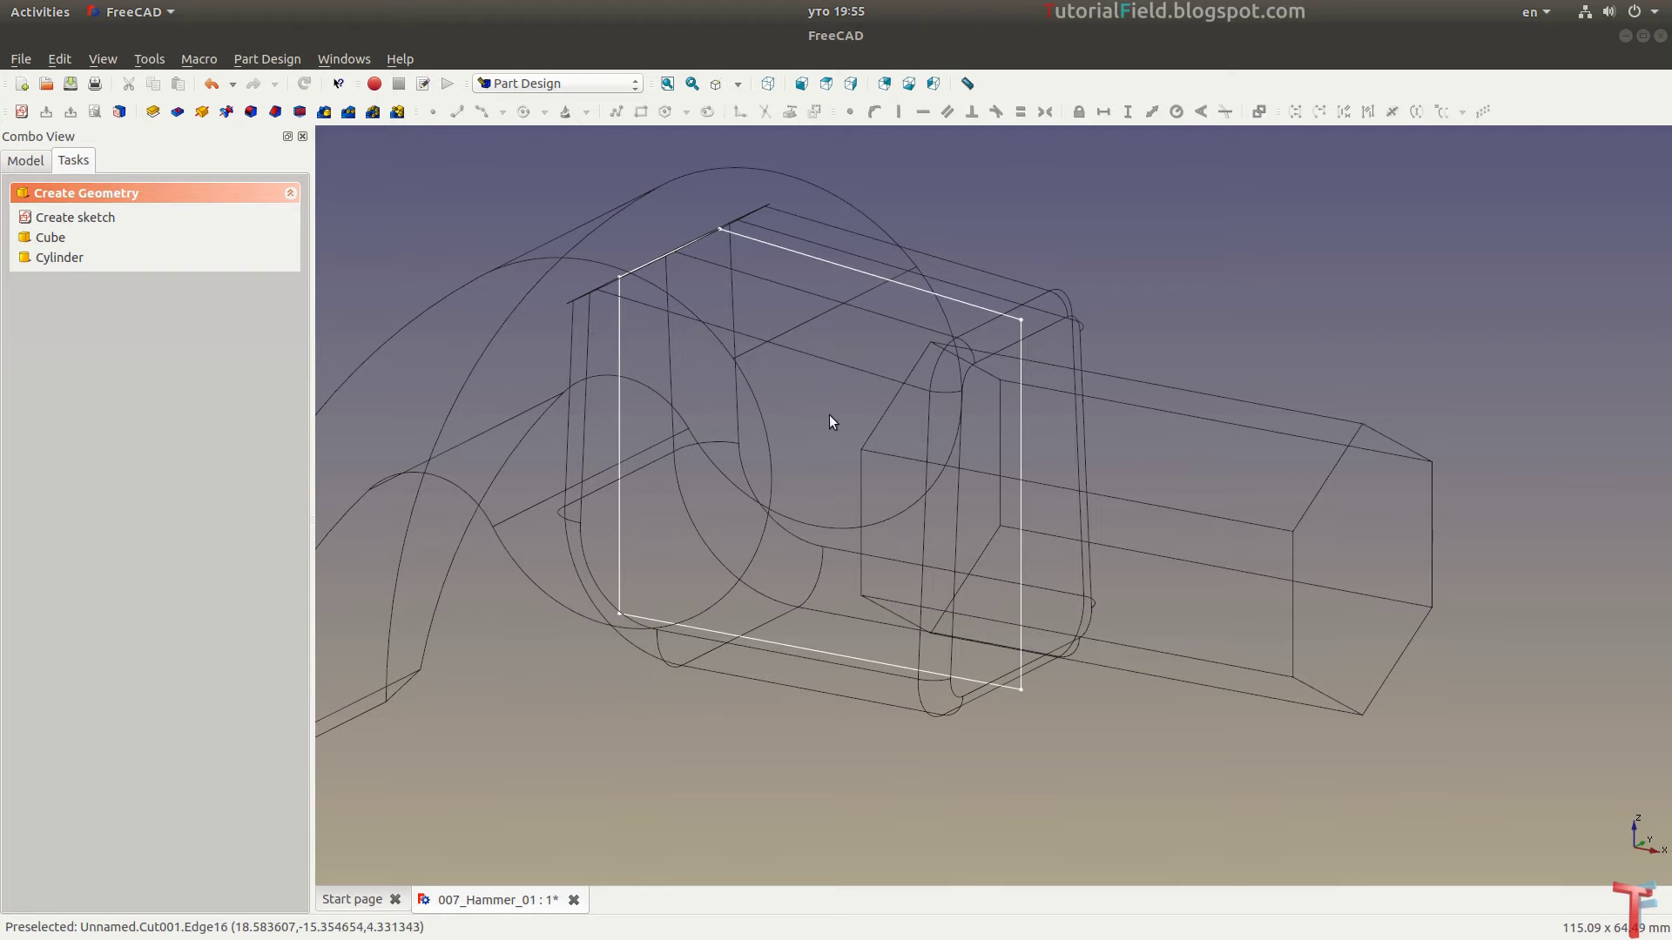
Create a new sketch on the XZ-Plane over the hammer's wireframe
middle_drag(829, 416, 793, 438)
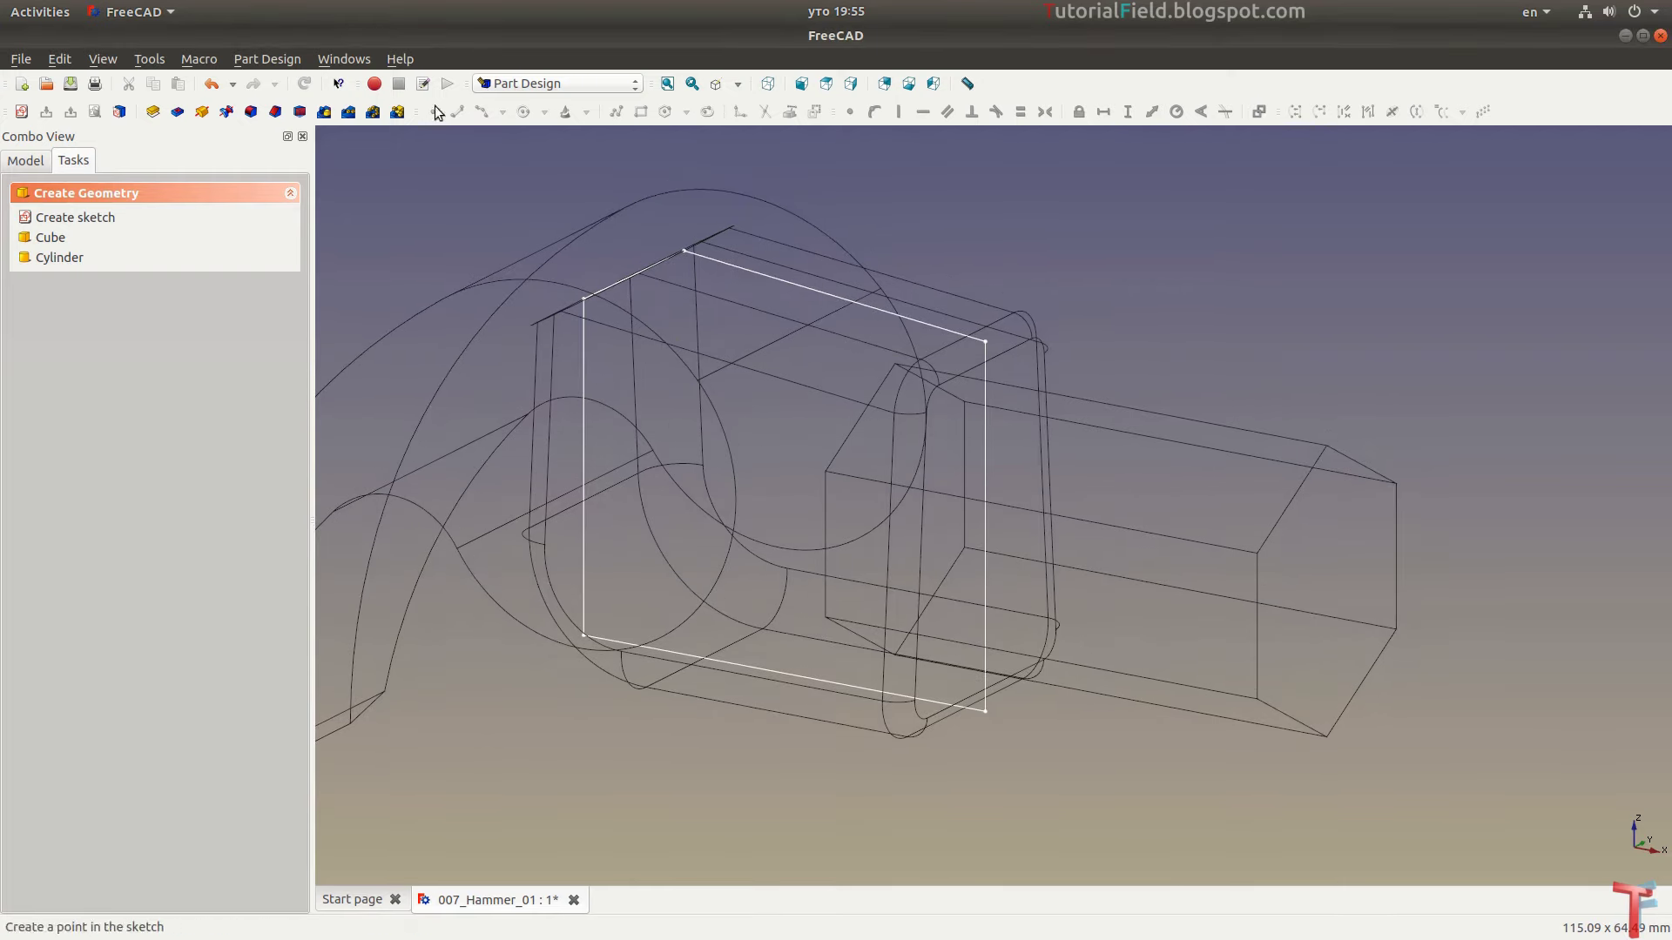
click(22, 111)
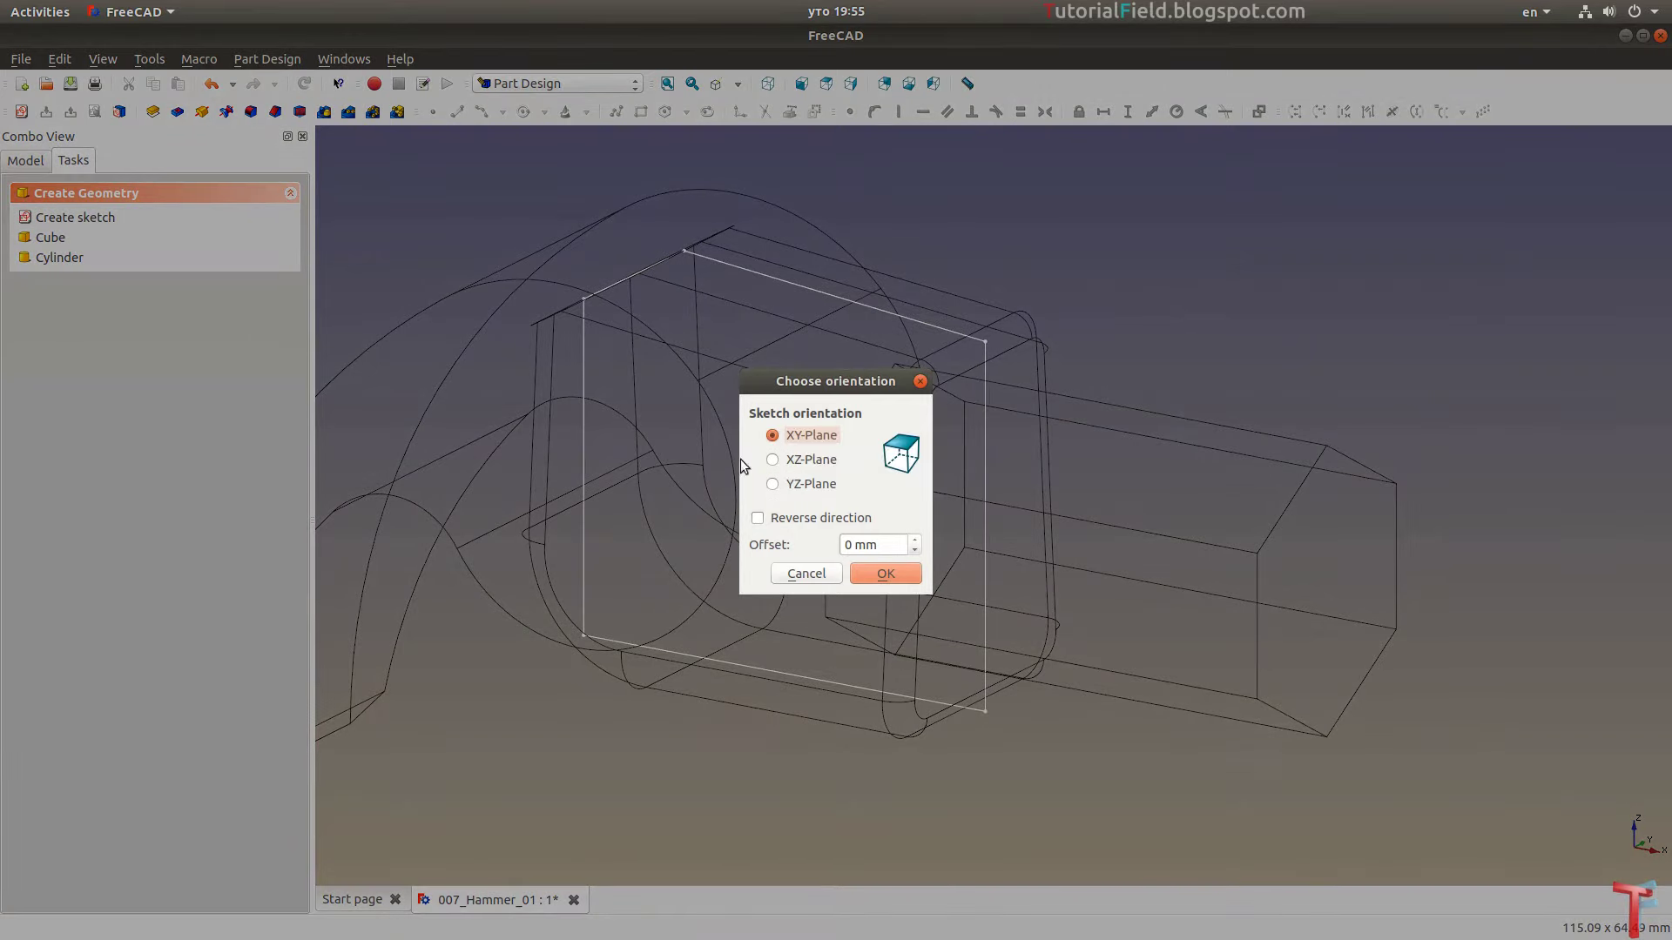
click(809, 459)
Draw a horizontal line above the hammer head
click(894, 573)
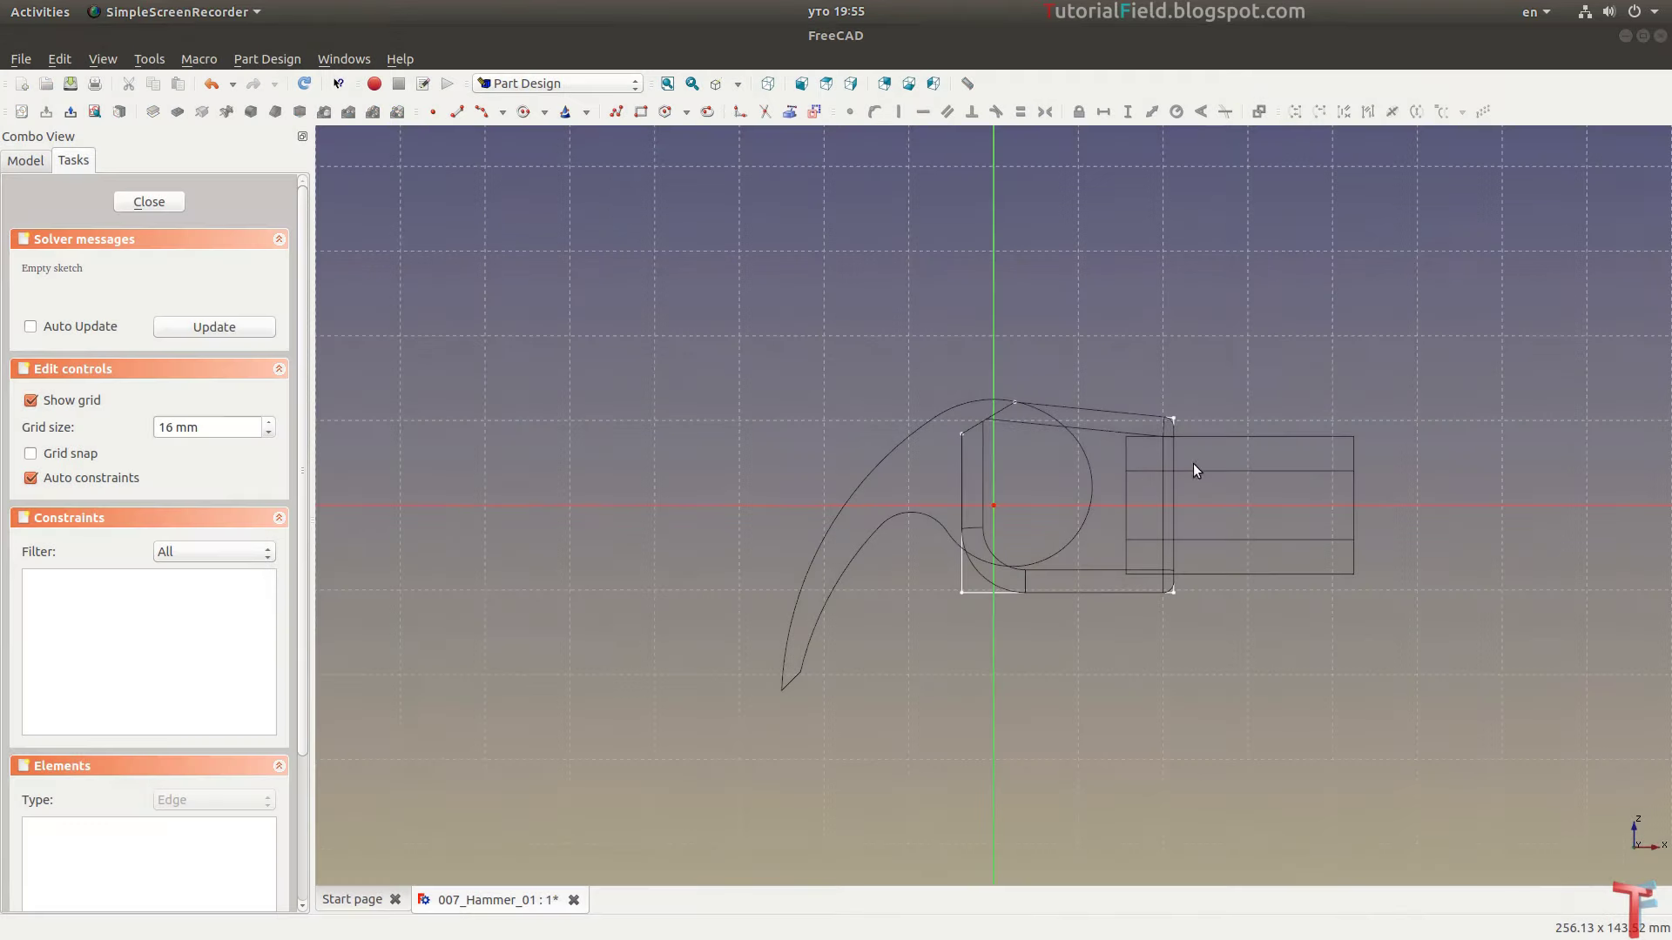
scroll(1193, 464, up, 2)
scroll(1017, 474, up, 2)
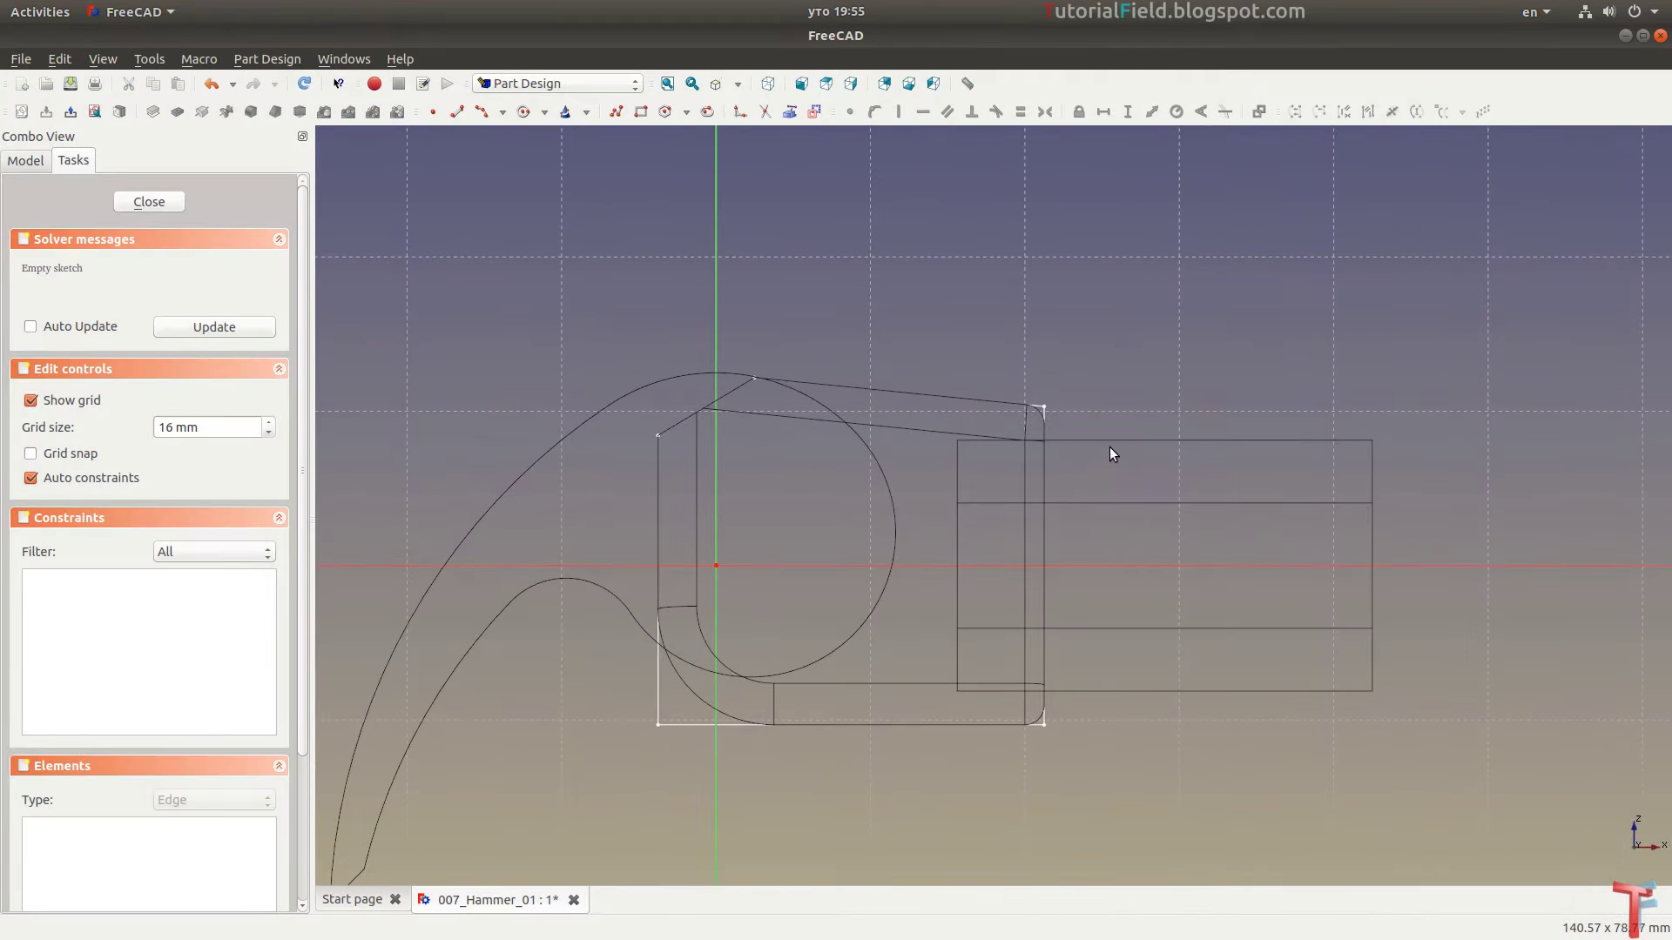
click(456, 111)
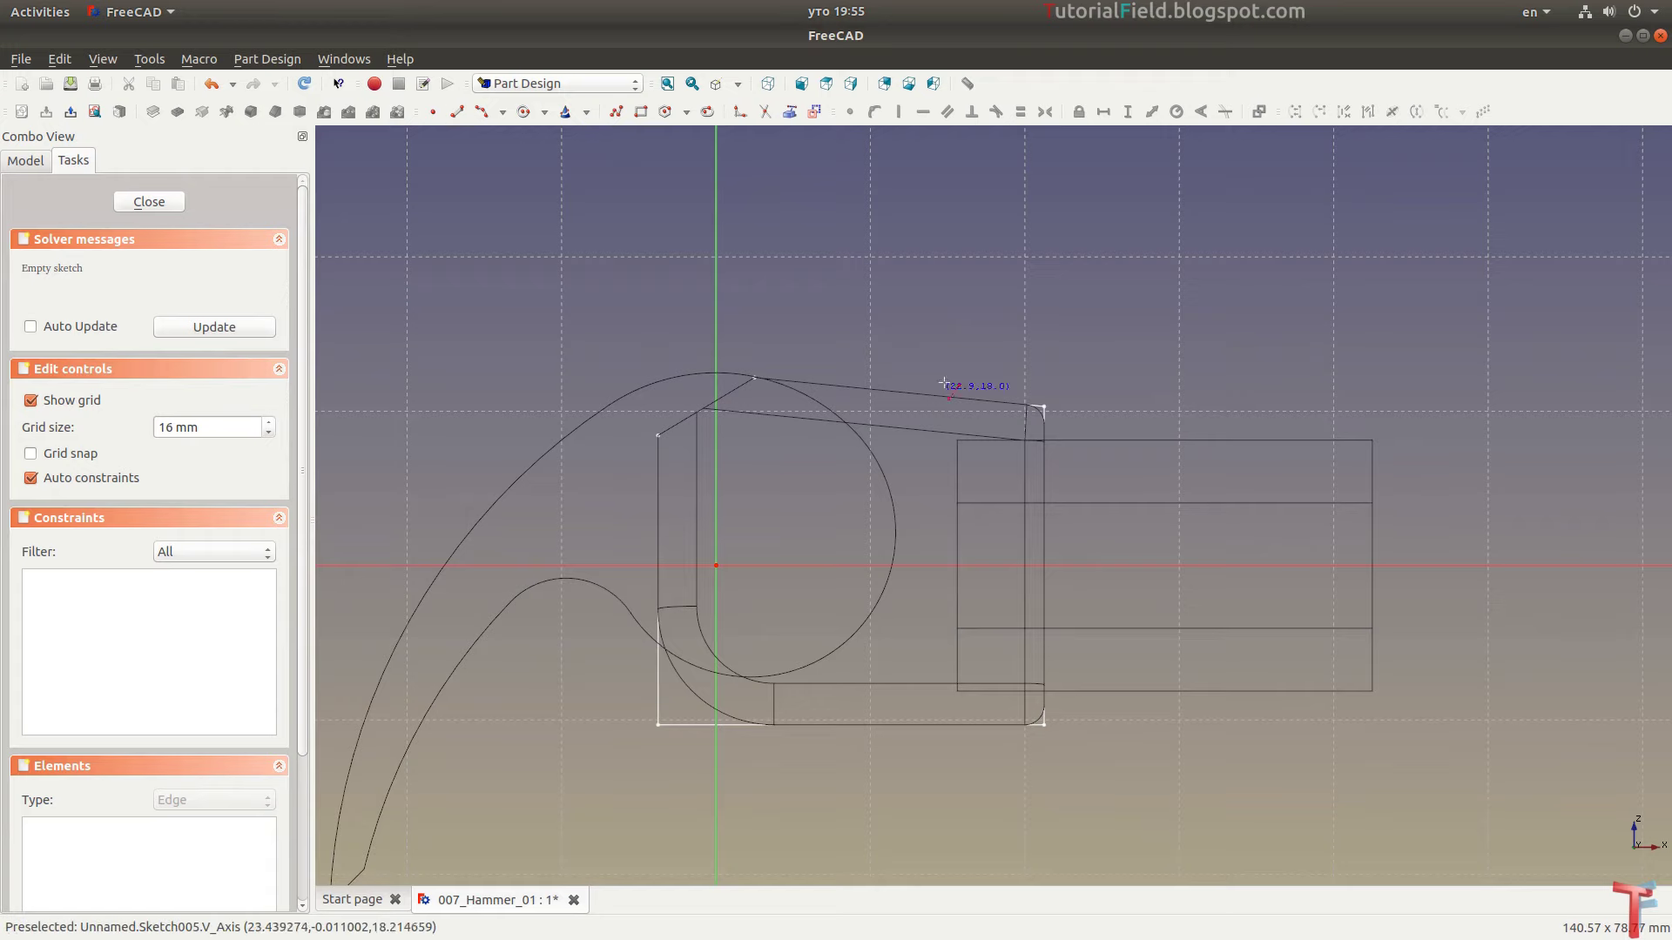
click(951, 380)
click(1361, 383)
click(1290, 380)
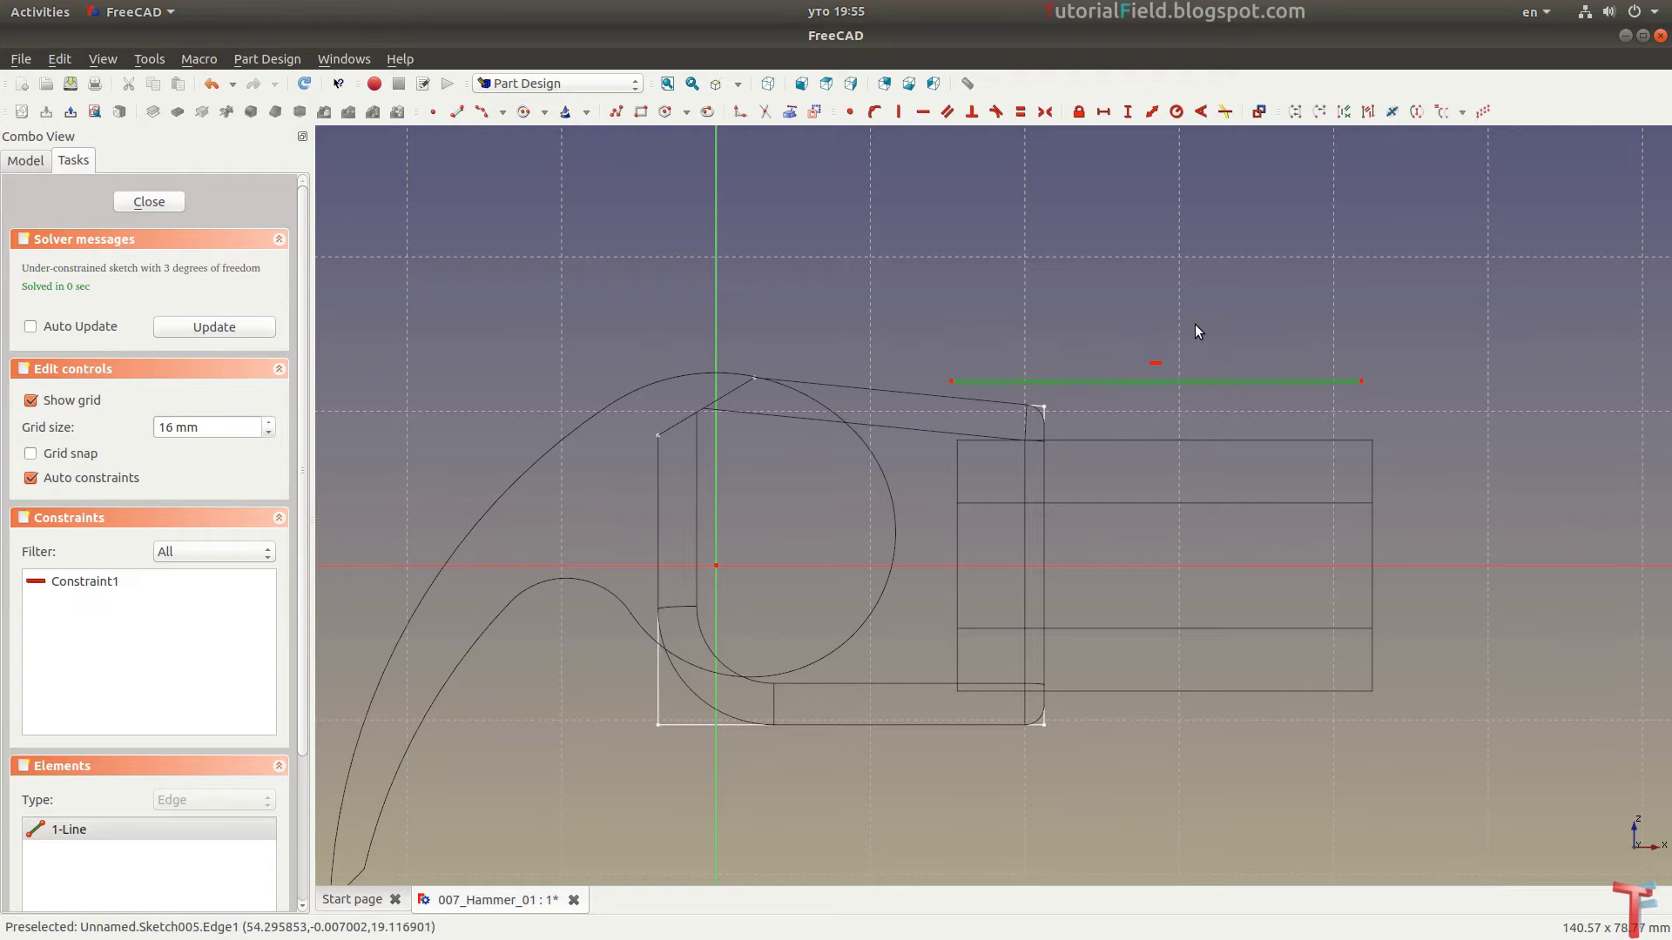
click(1203, 296)
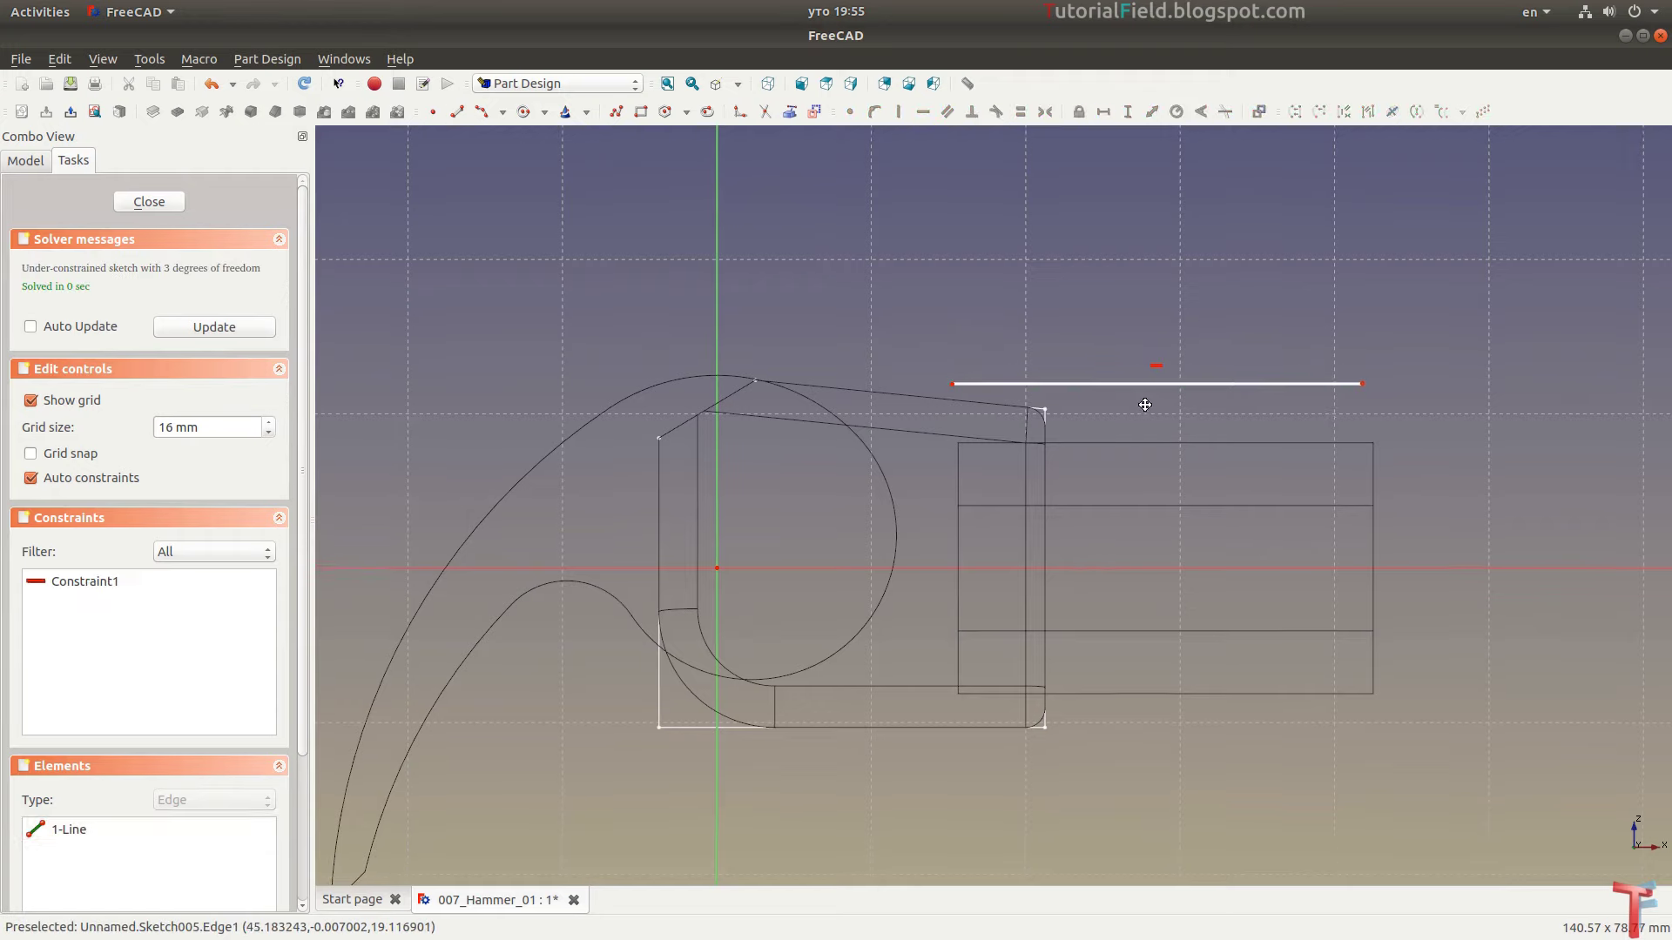
Constrain the horizontal line's length to 65 mm
scroll(1306, 287, up, 2)
click(1451, 381)
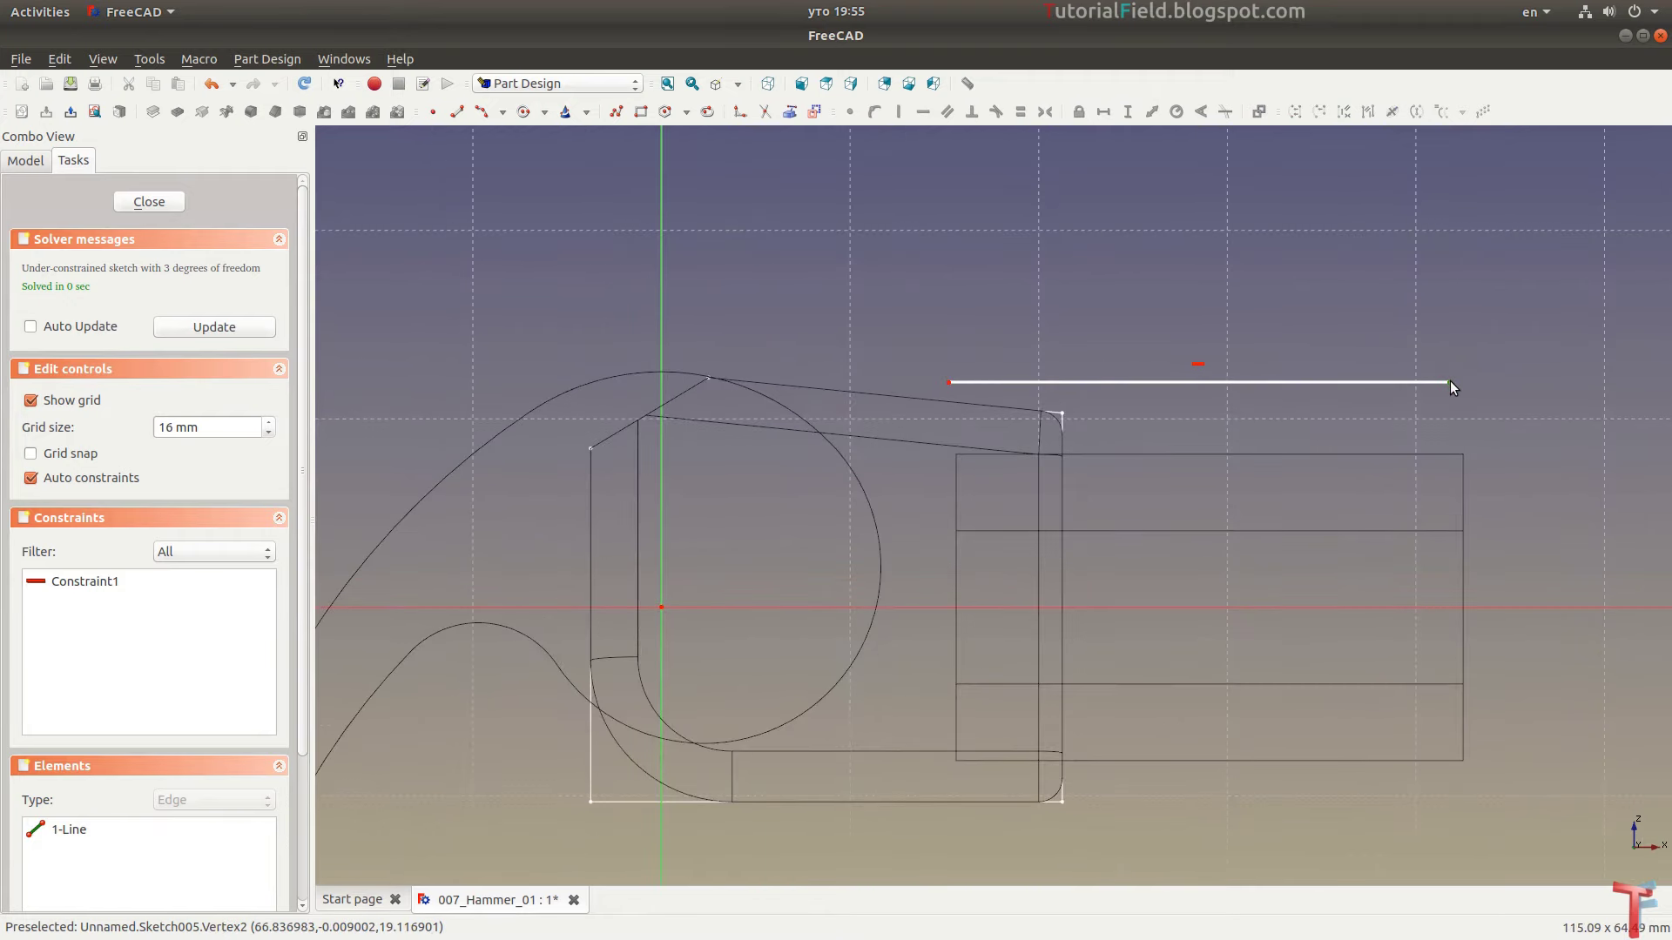
click(1103, 112)
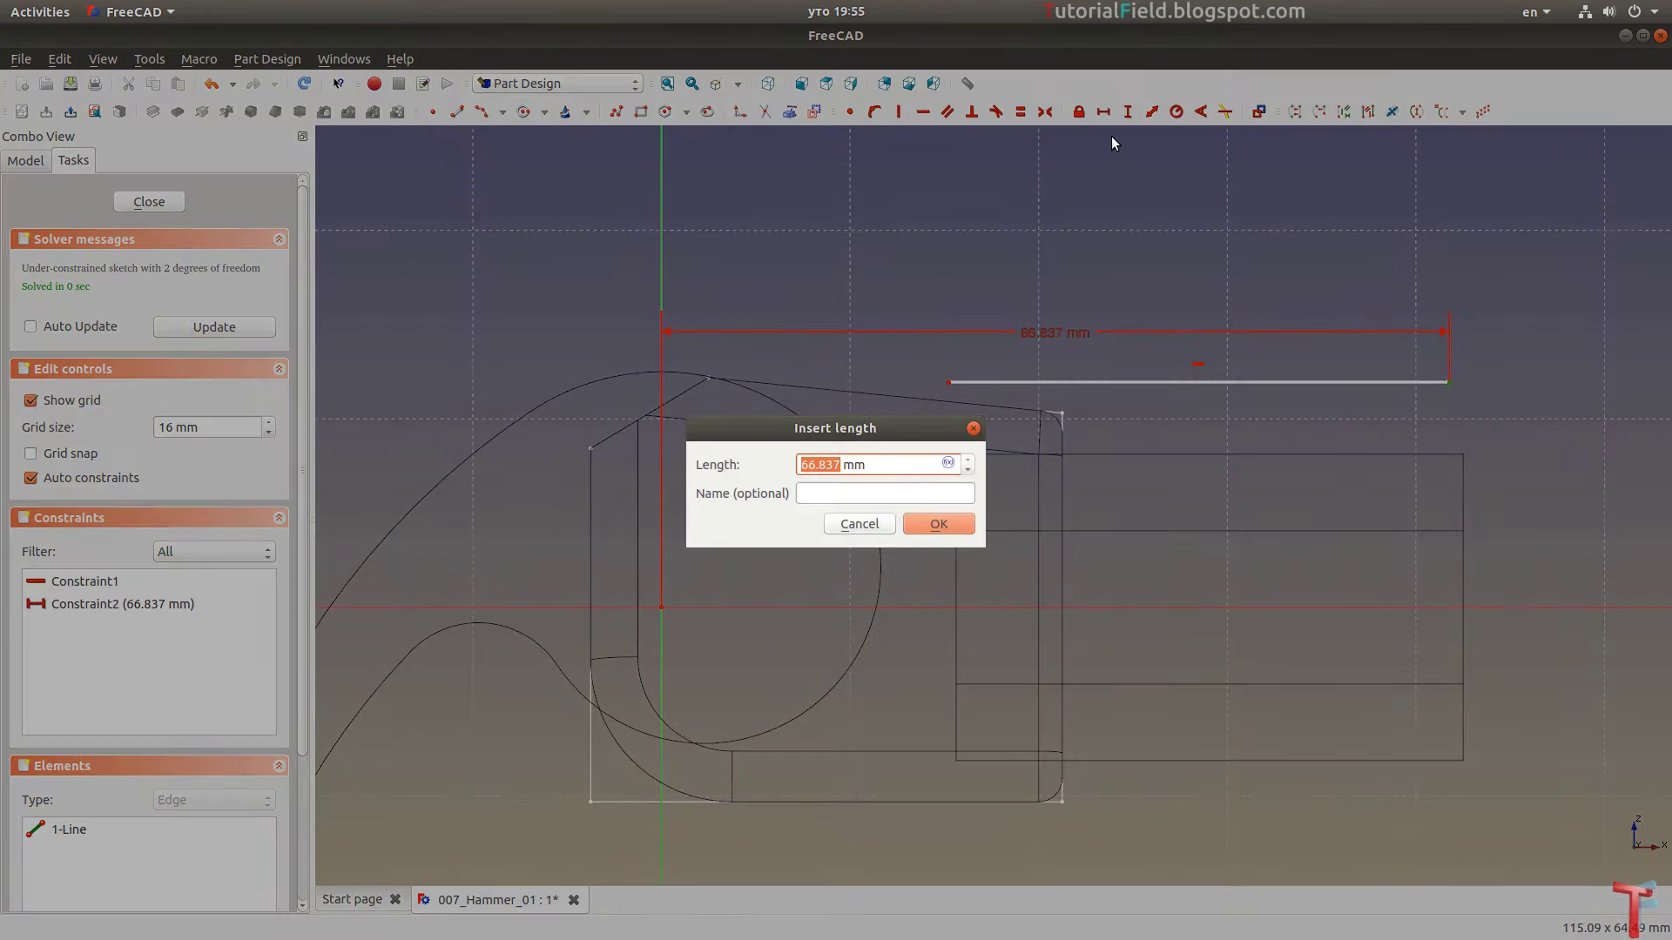
text(5)
key(Return)
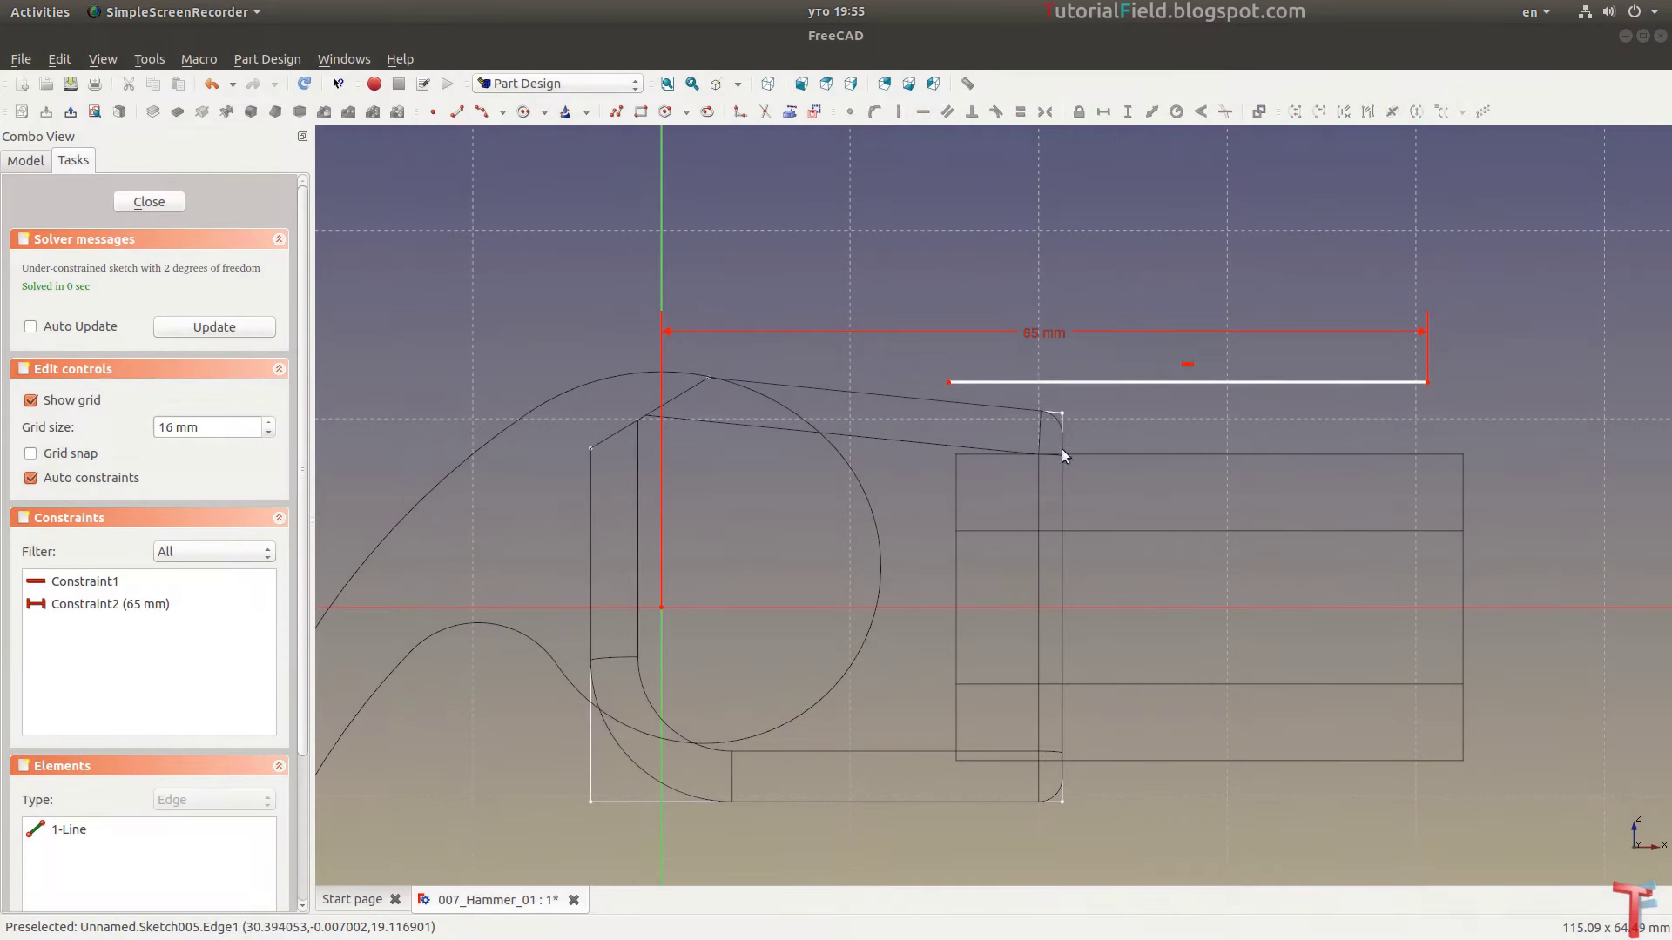
scroll(1370, 421, down, 2)
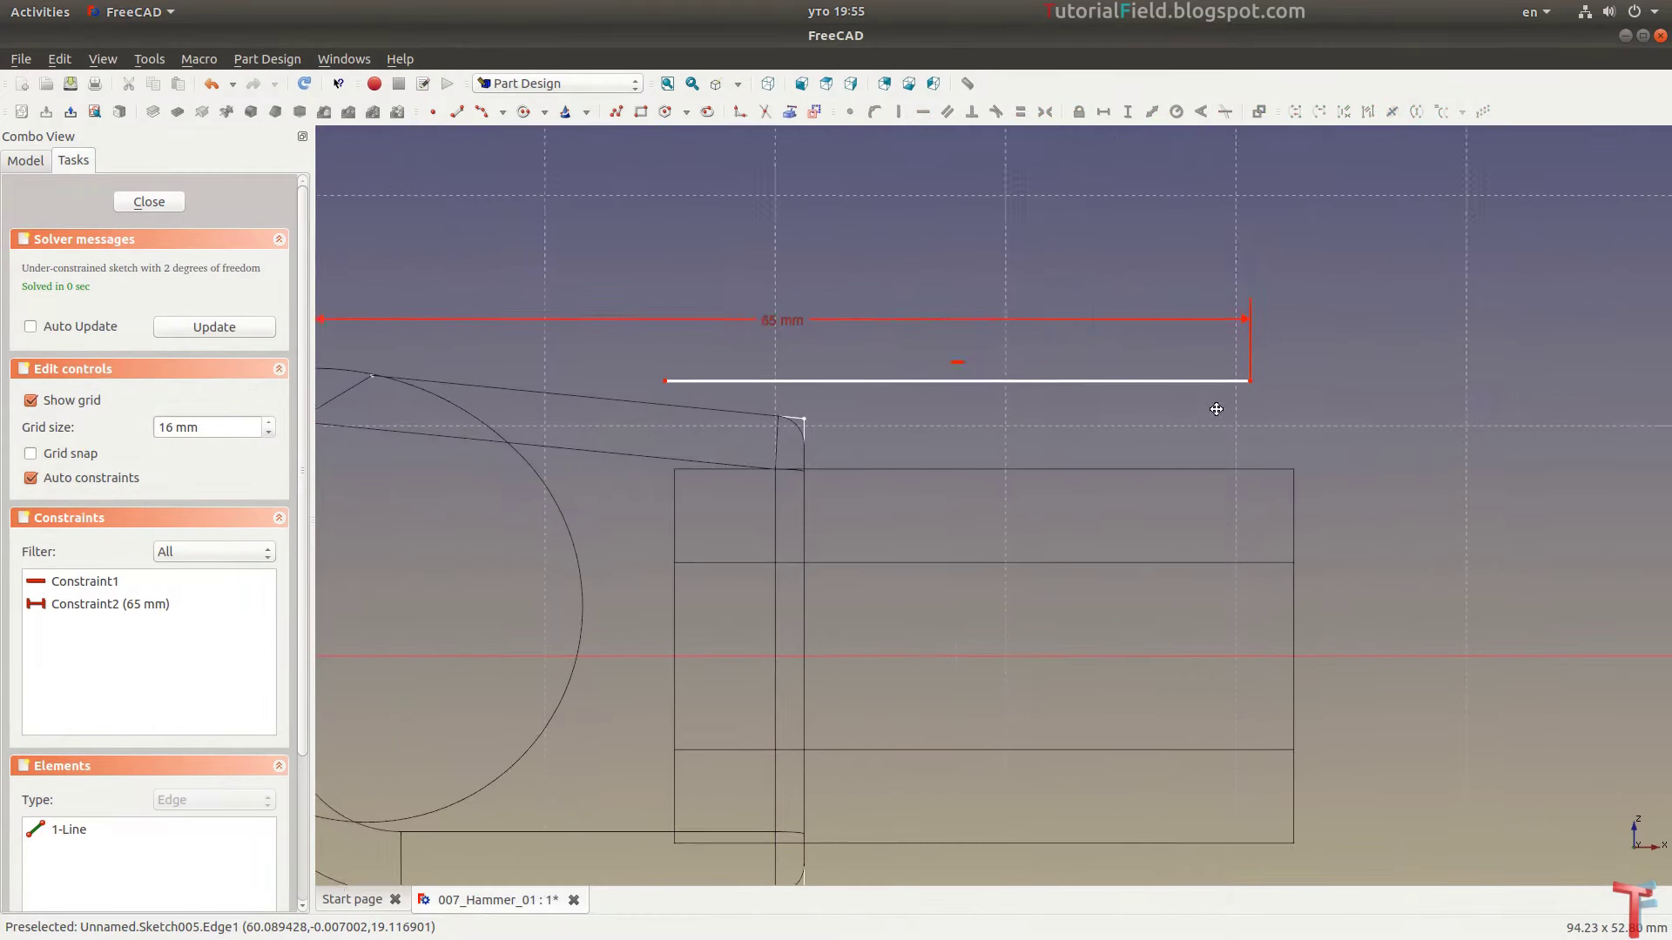
Add a 5 mm vertical line dropping from the line's right end
click(448, 112)
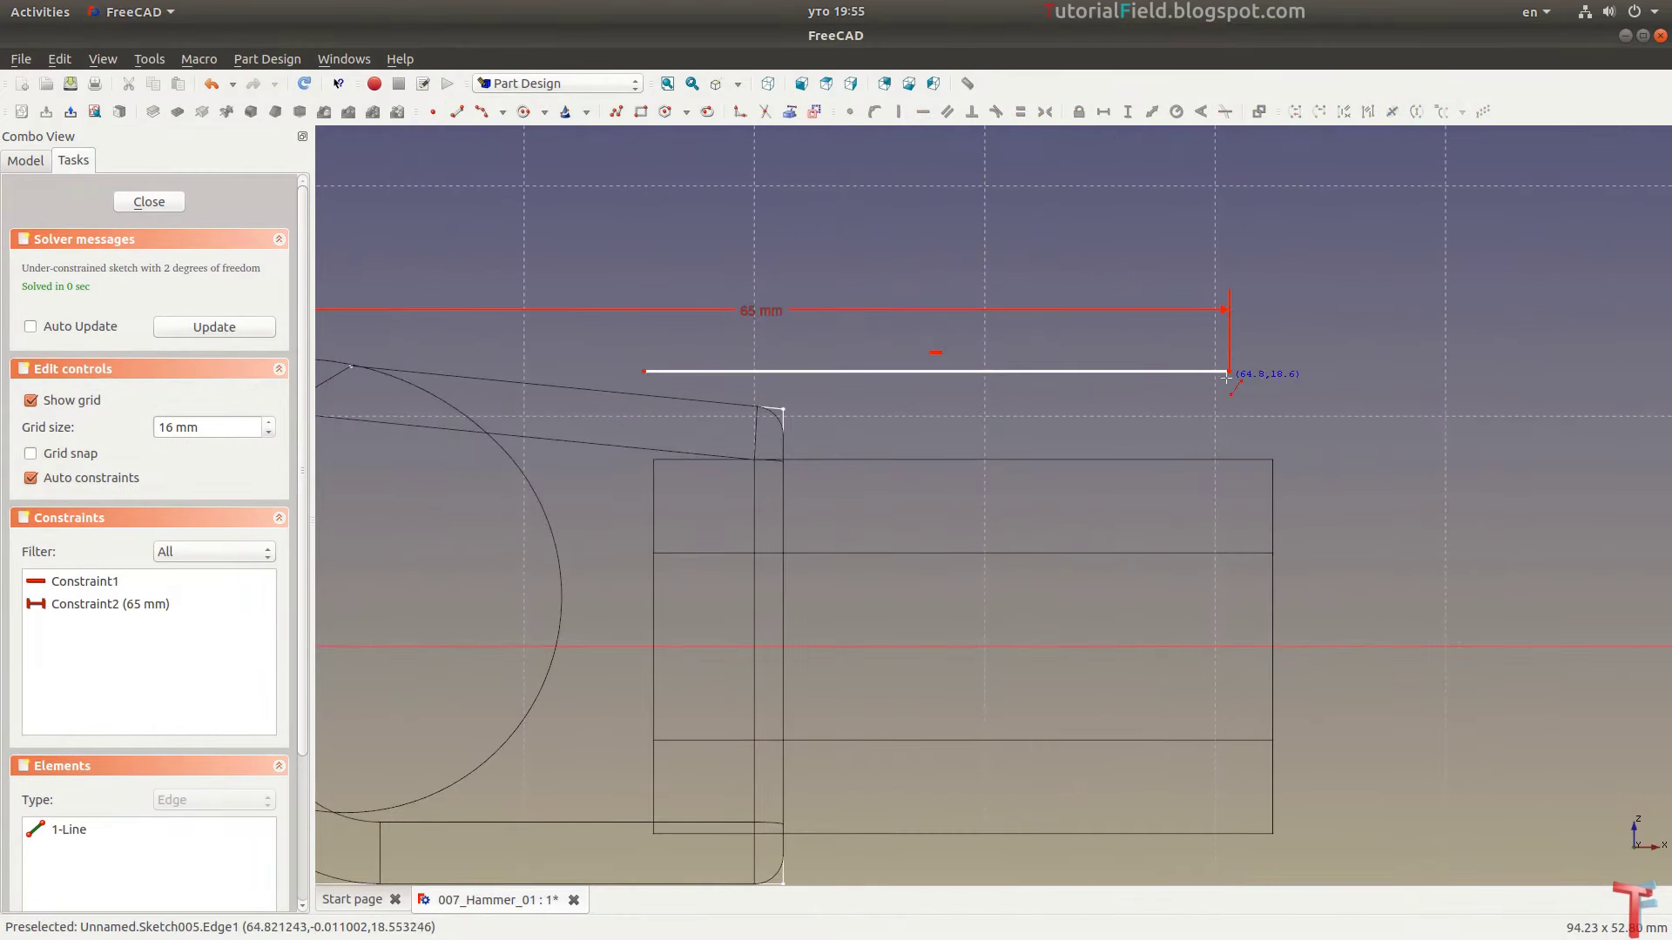
click(1228, 449)
click(1231, 419)
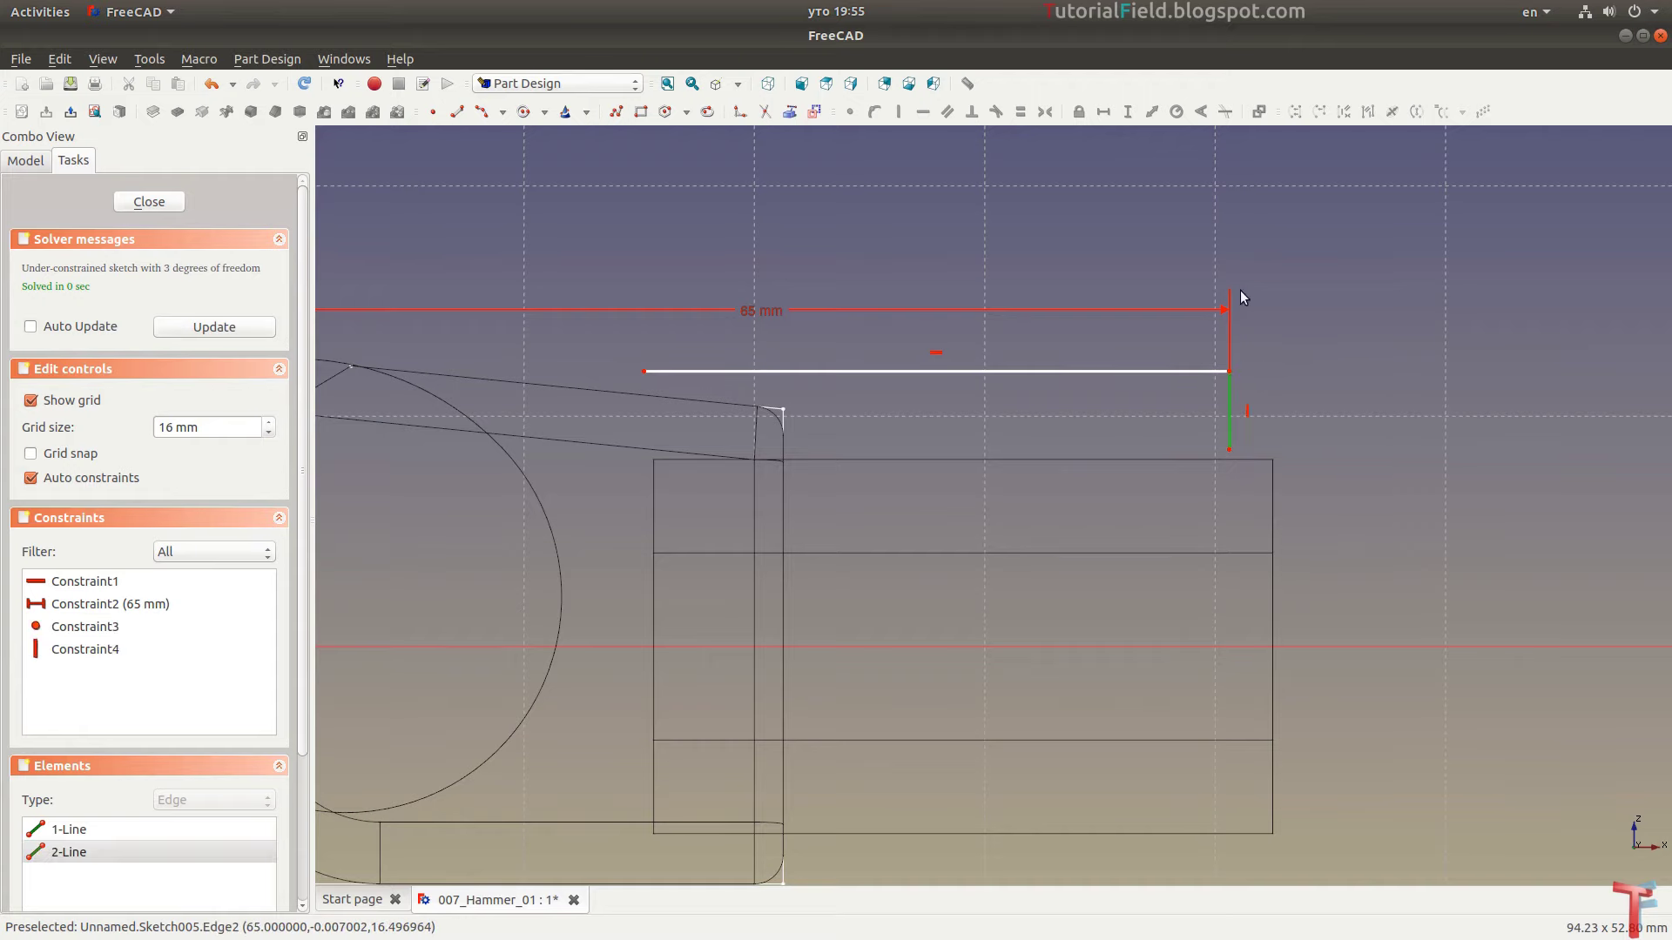
click(1127, 117)
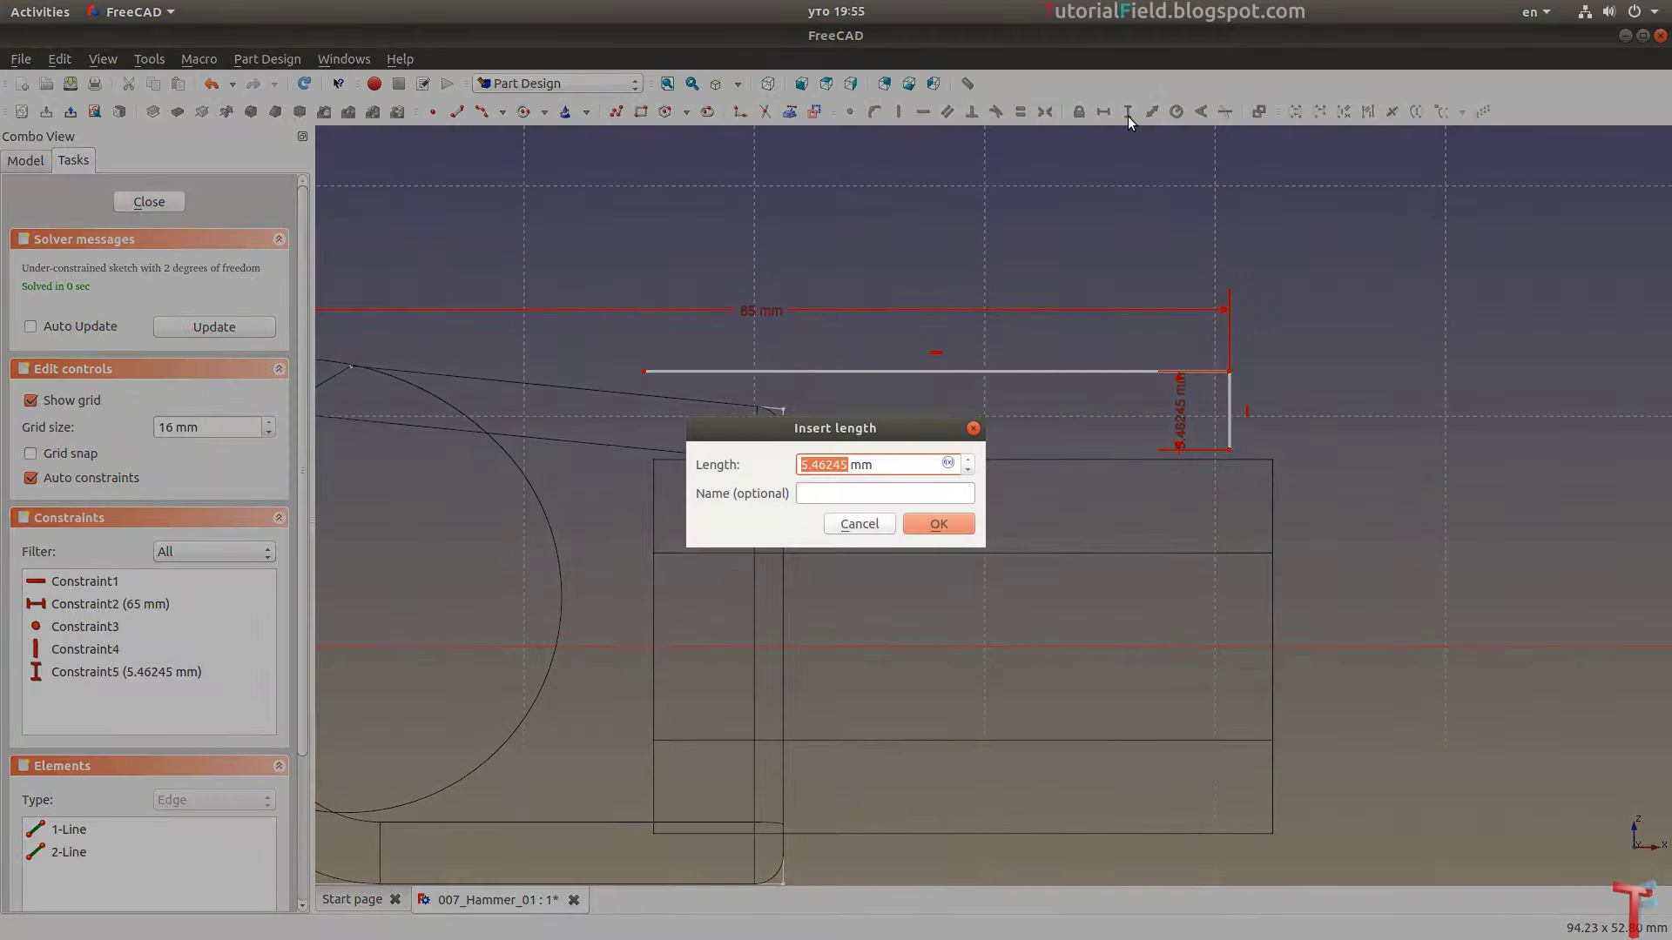
text(5)
key(Return)
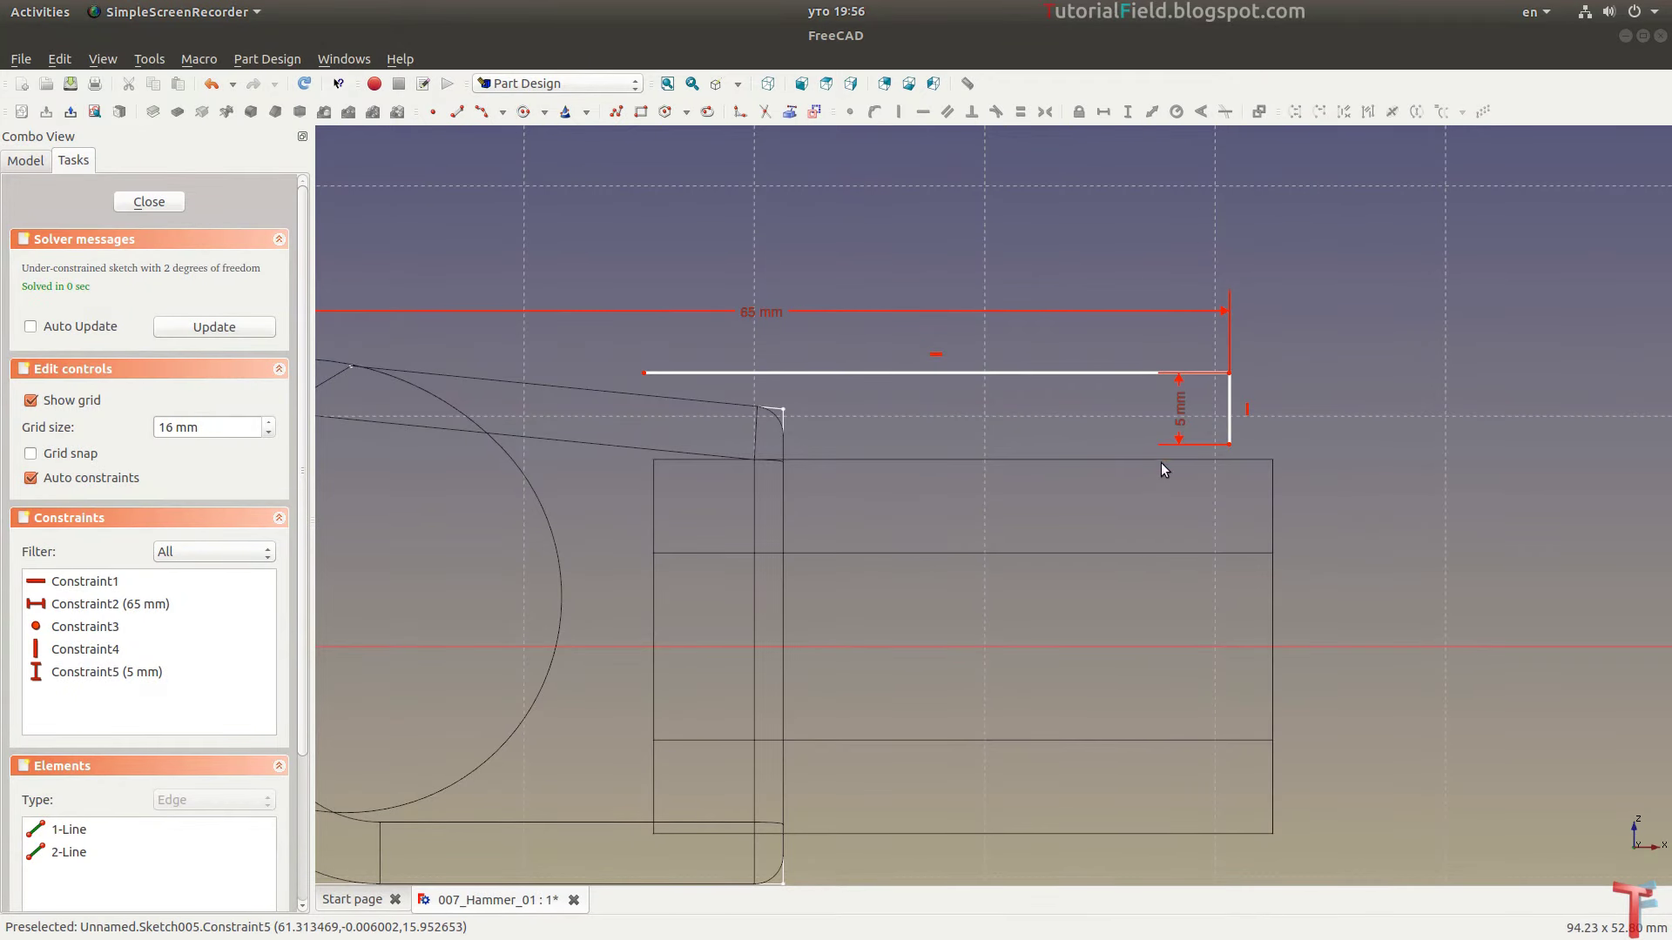
Place the vertical line's lower end 13 mm above the axis
scroll(1198, 481, up, 1)
scroll(1221, 478, up, 1)
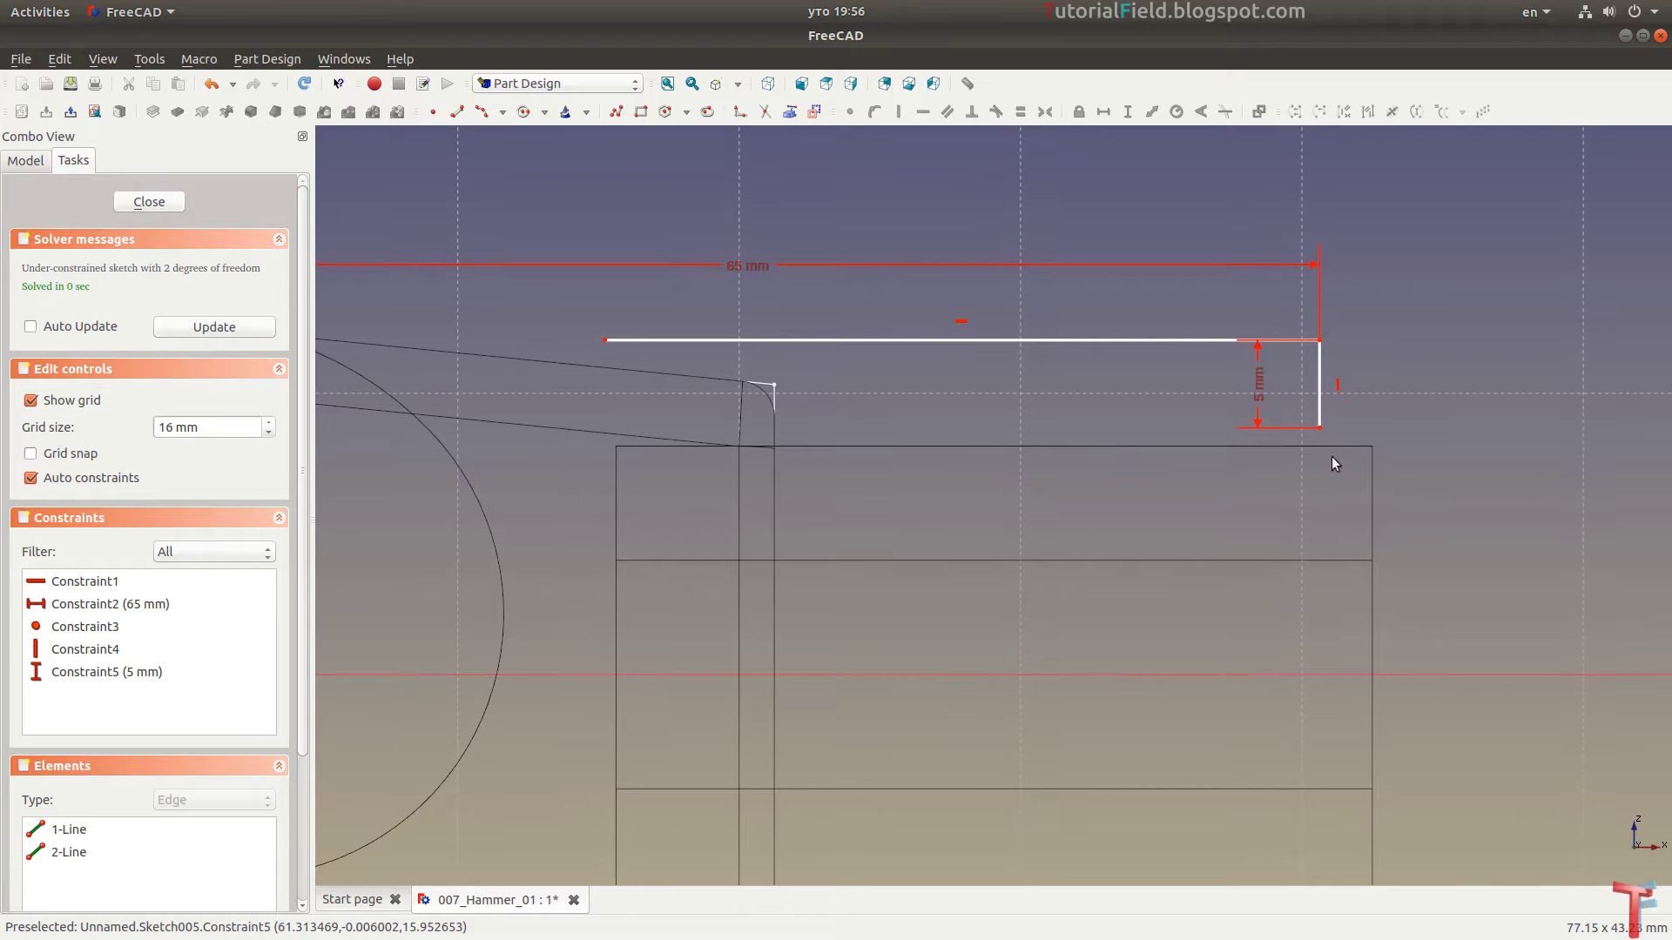
click(1322, 429)
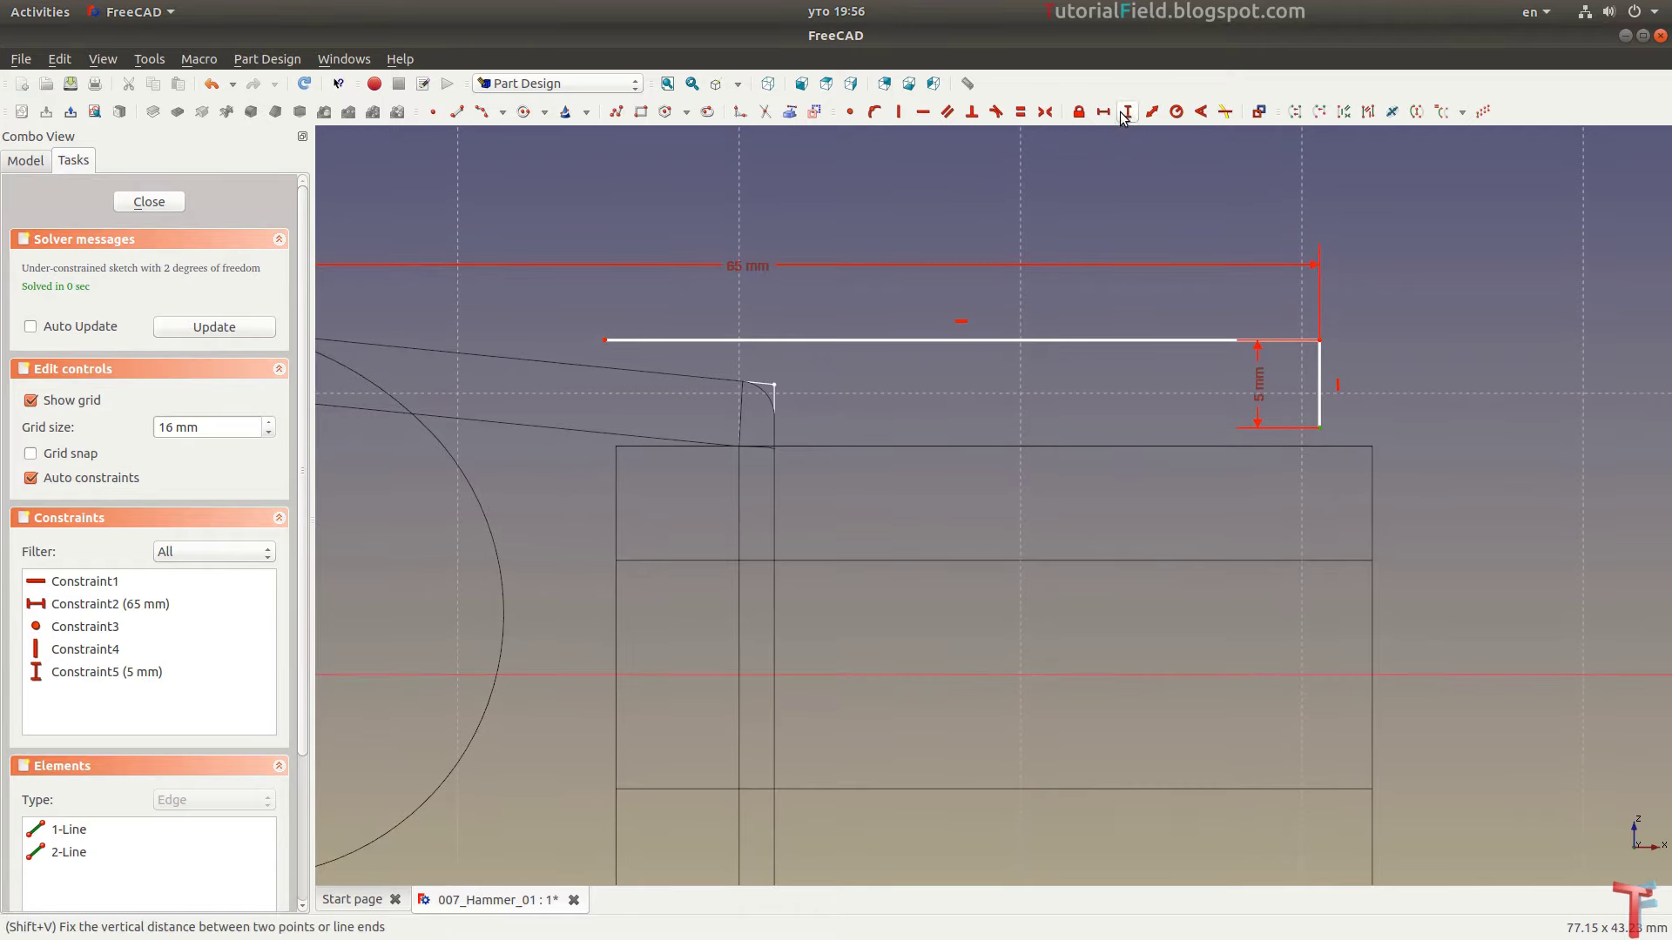
click(1126, 112)
text(13)
key(Return)
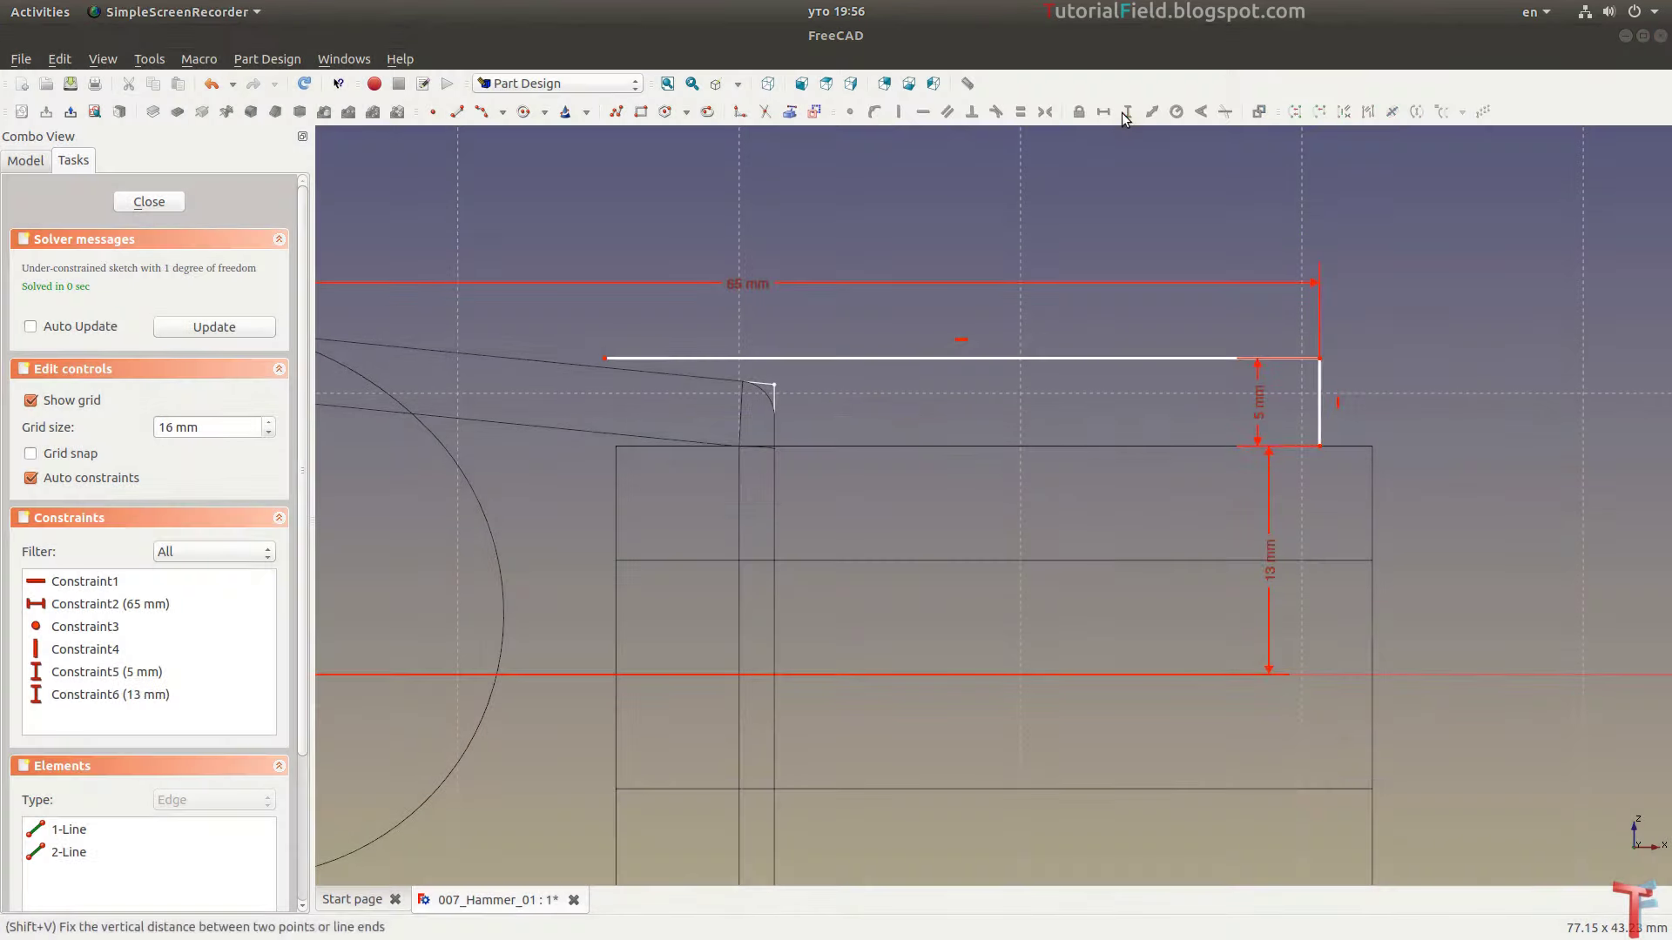
mouse_move(902, 466)
middle_down()
mouse_move(988, 450)
mouse_move(912, 452)
middle_up()
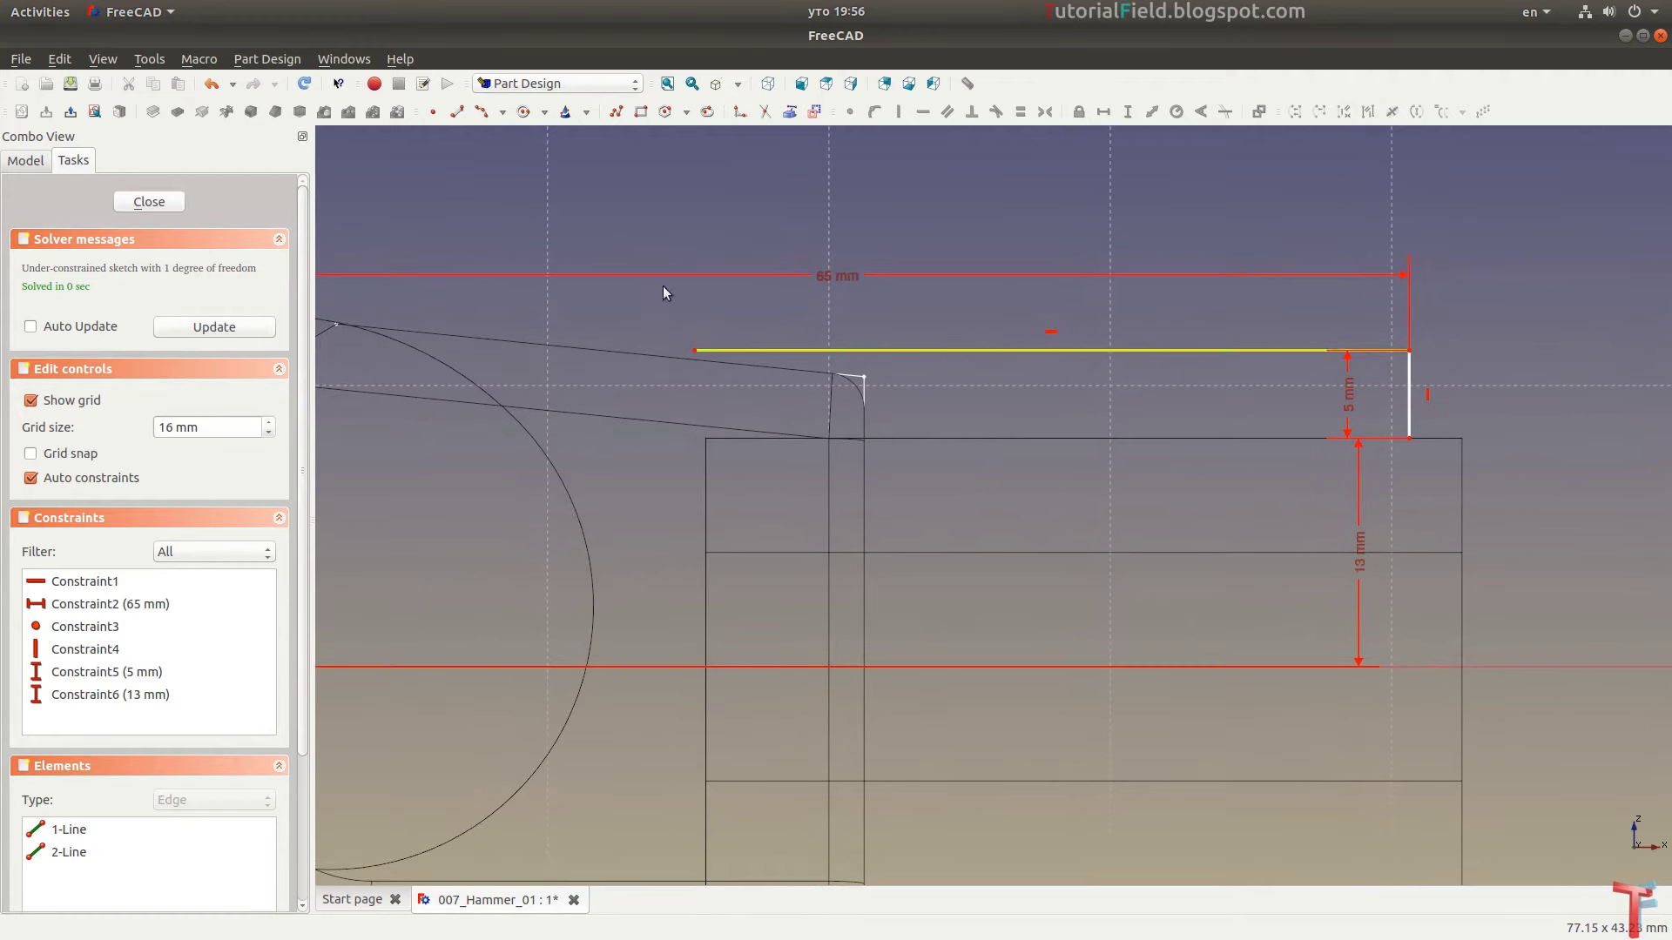
Draw an arc near the head's corner and join it to the horizontal line's left end
click(480, 111)
click(687, 376)
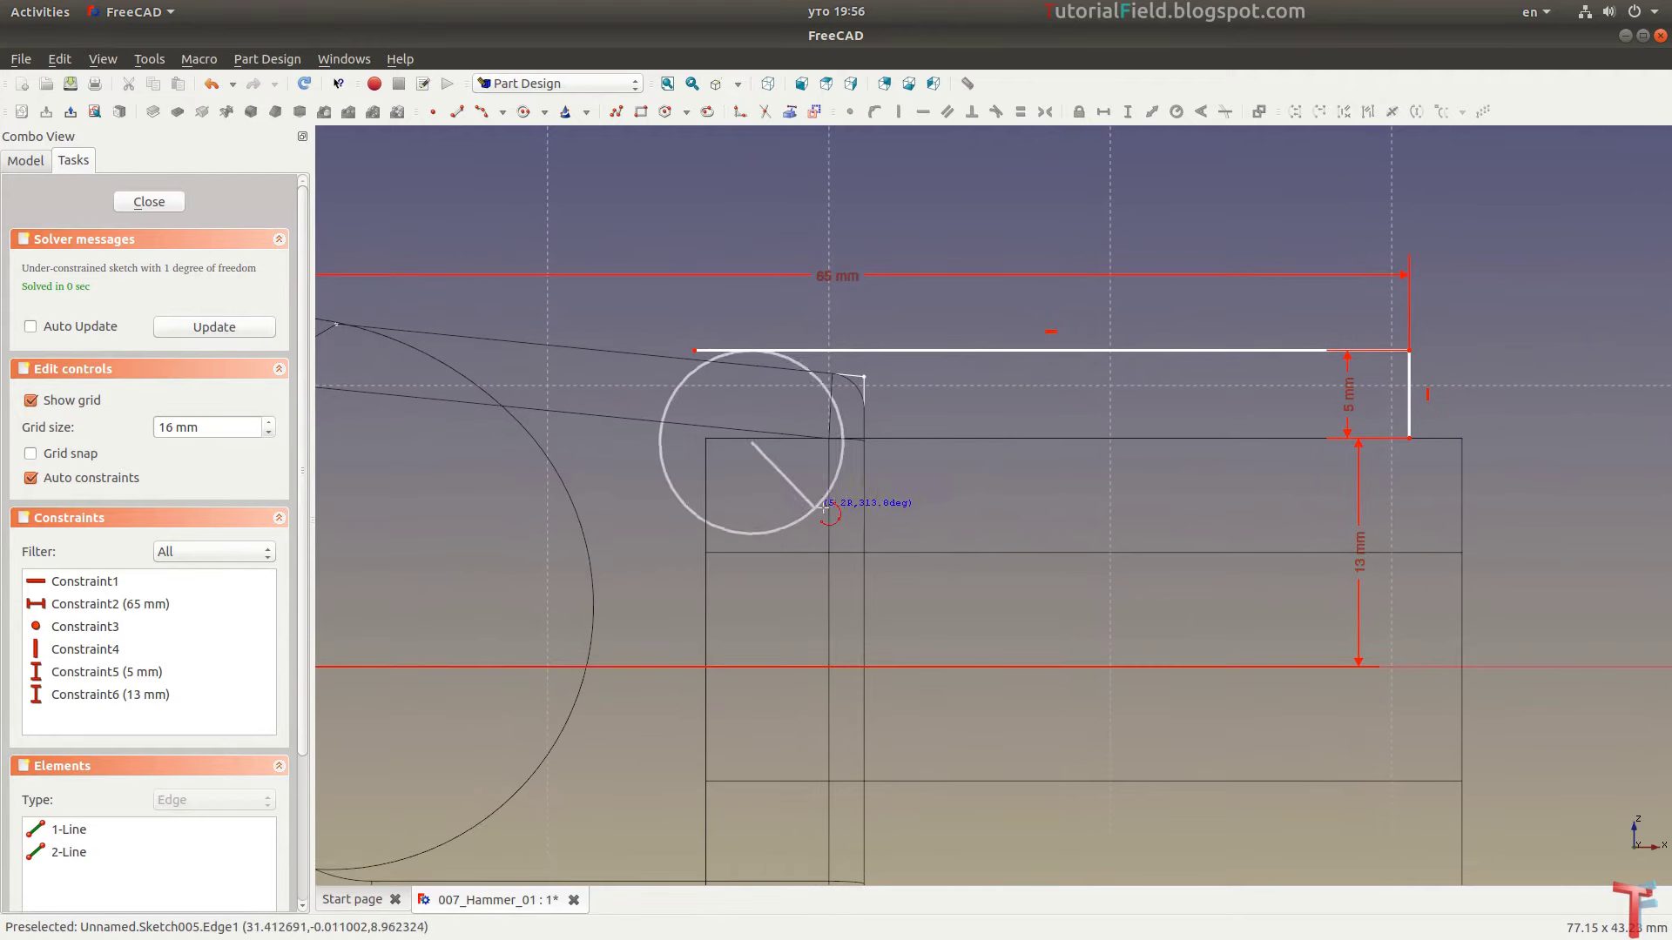
click(853, 512)
click(734, 459)
click(695, 350)
click(688, 376)
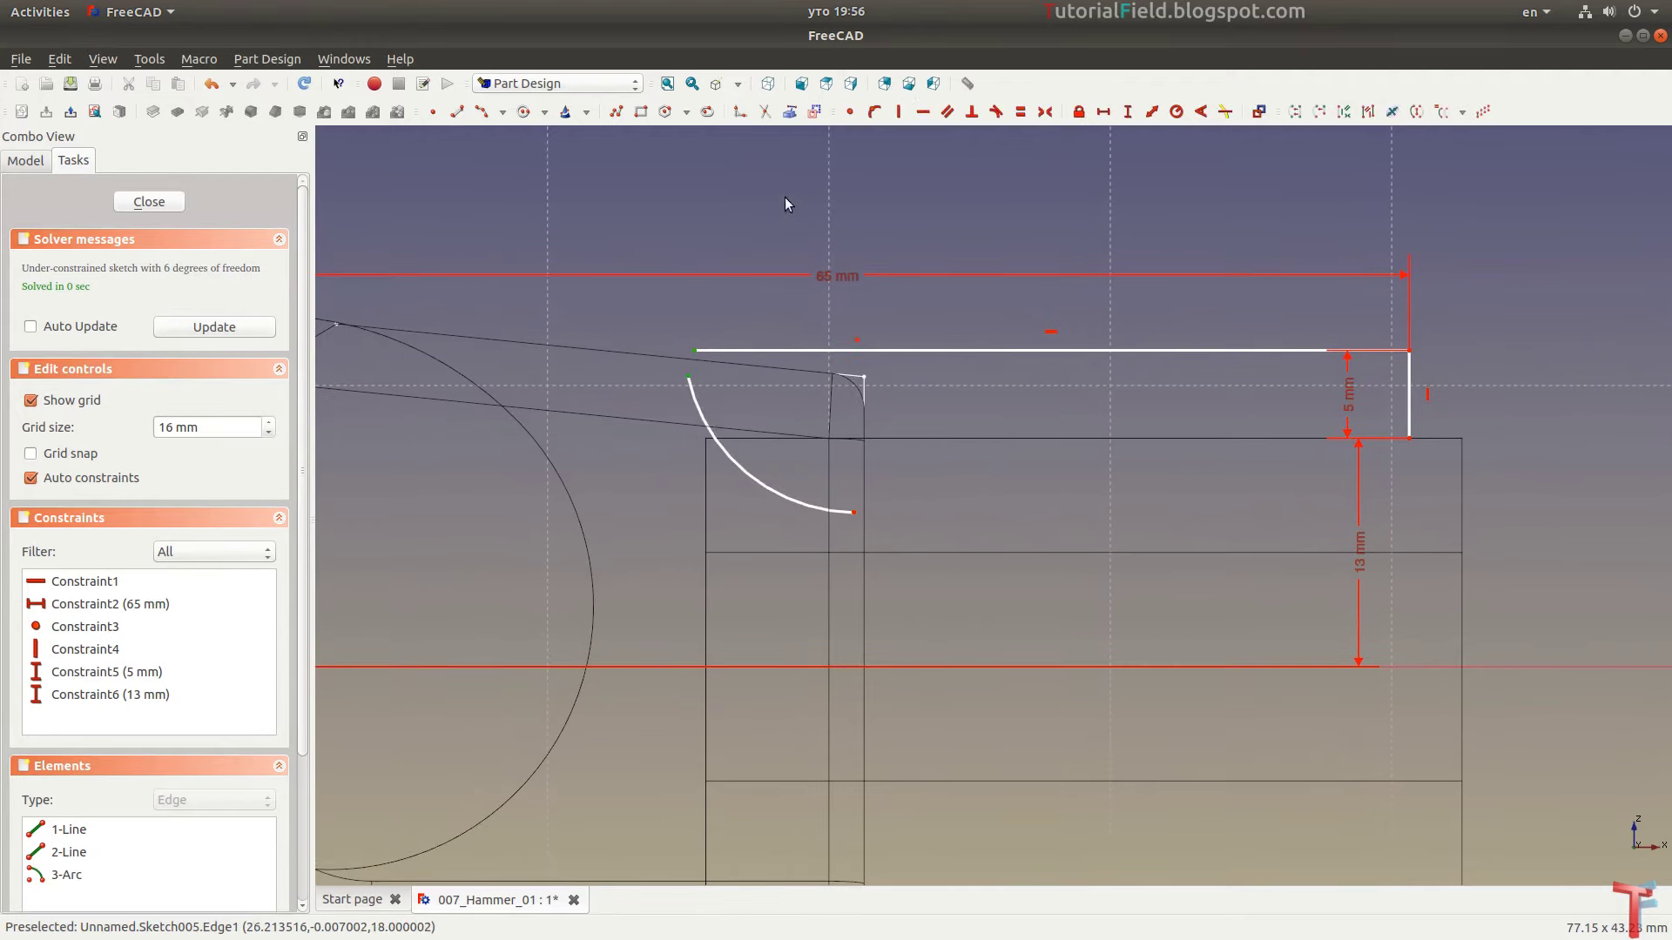
click(850, 112)
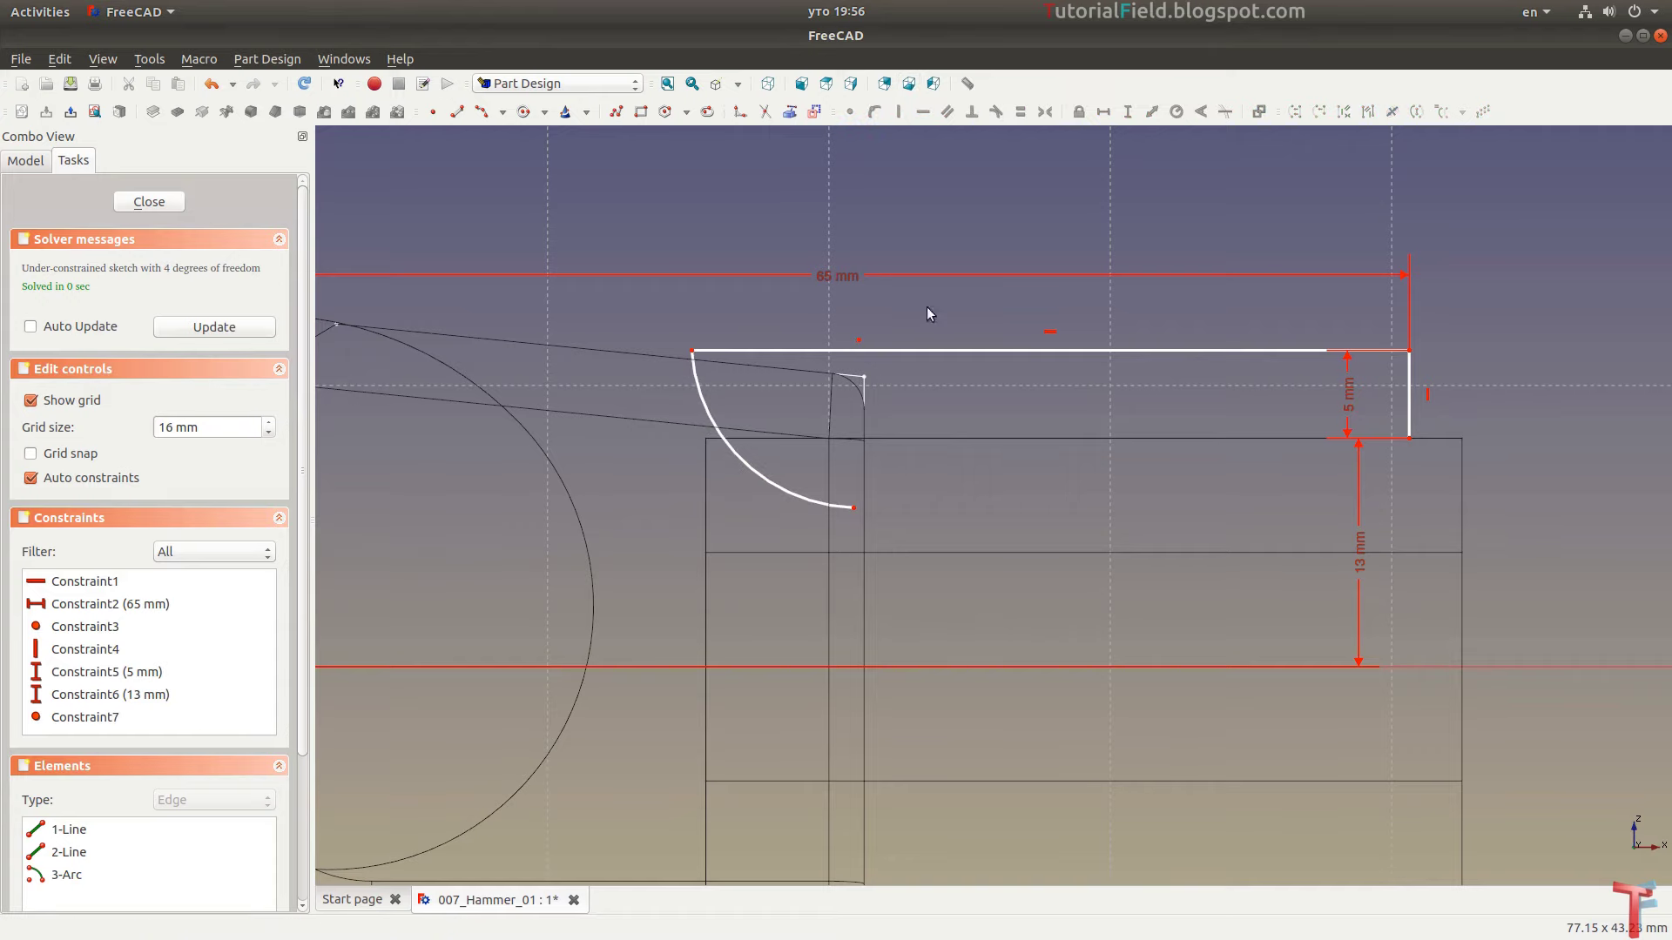
Draw a second, shallow arc along the bottom of the profile
click(502, 114)
click(888, 518)
click(1132, 571)
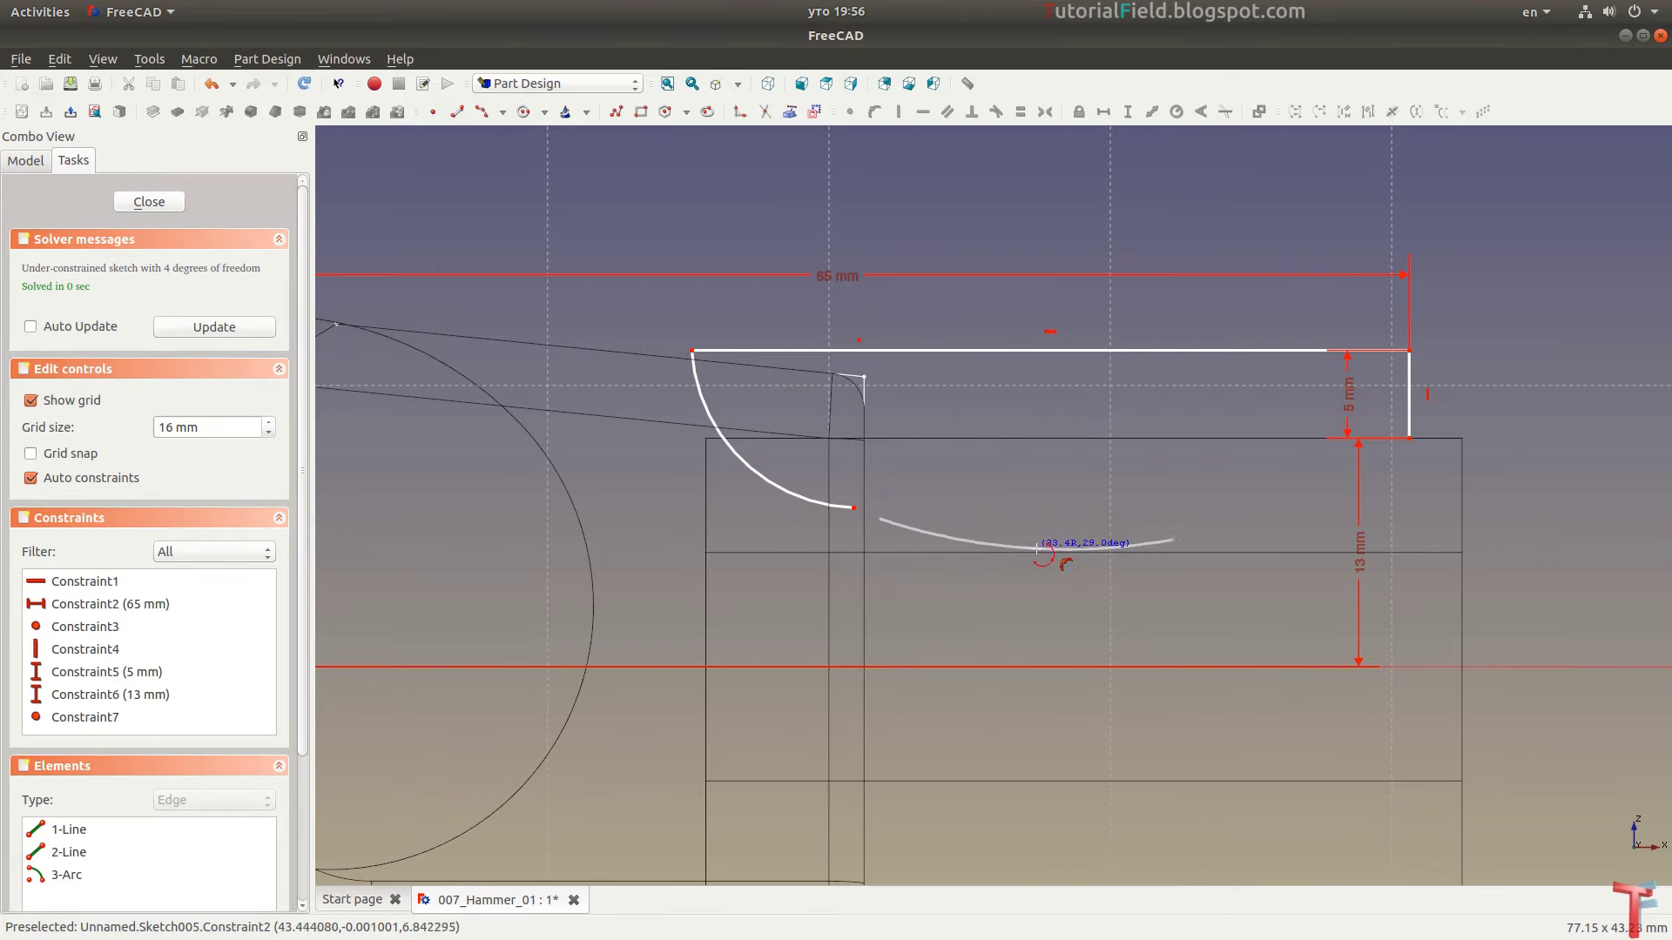
click(1097, 547)
middle_drag(1027, 394, 736, 352)
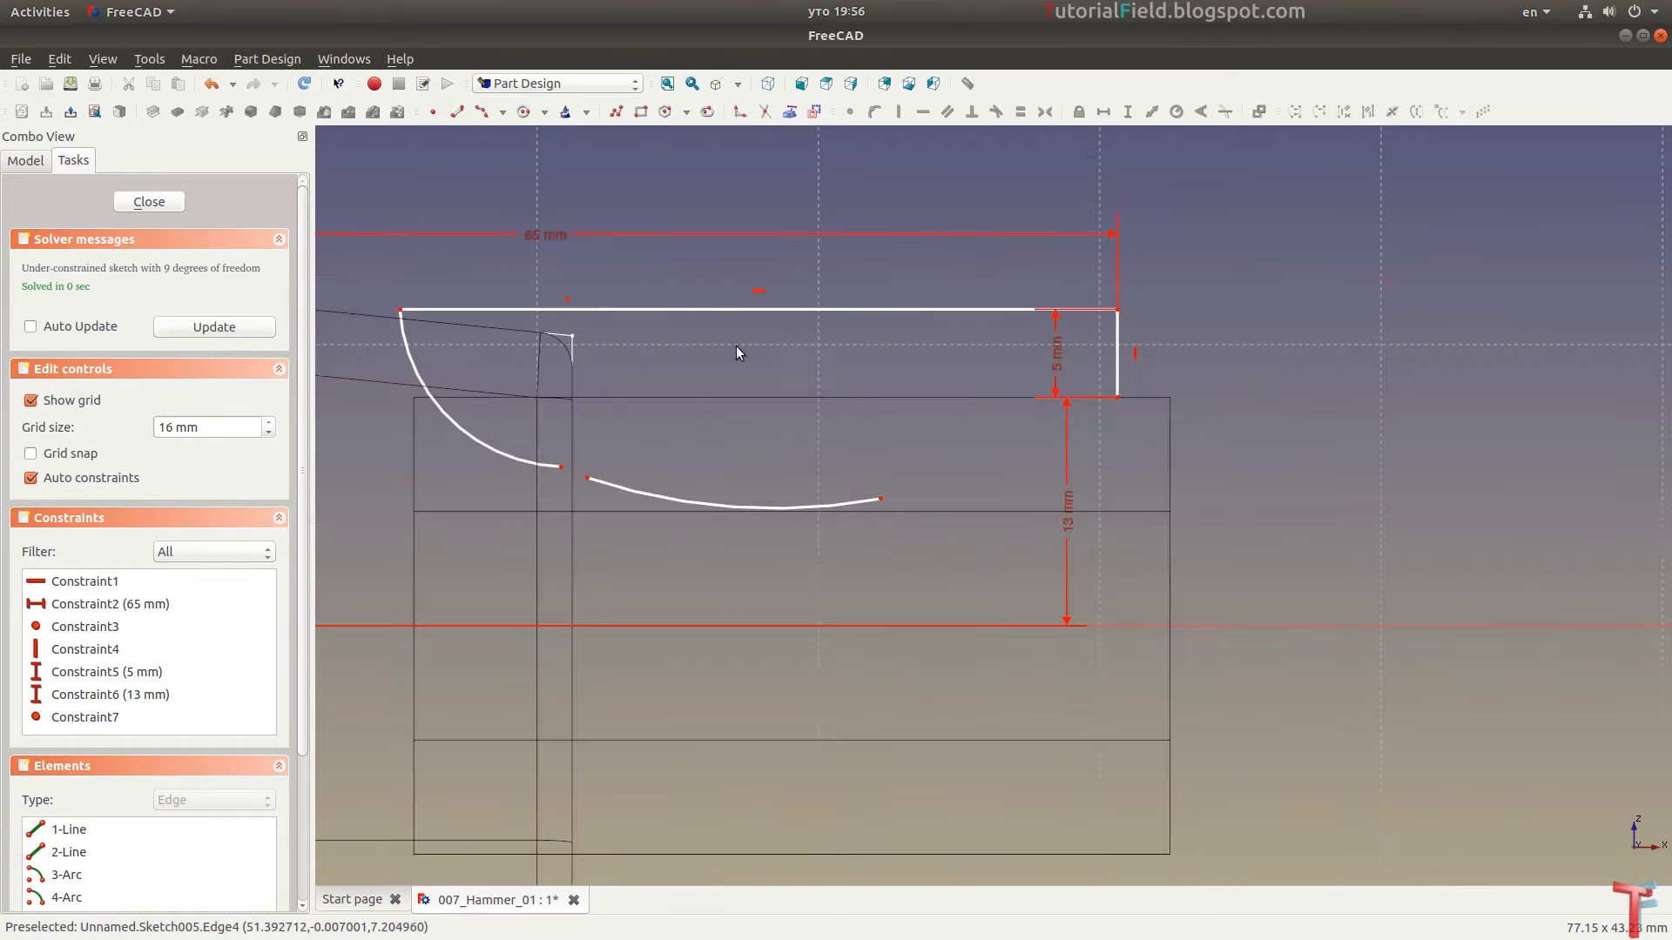
Add a third arc rising to the vertical line and make the right-end corner perpendicular
click(481, 111)
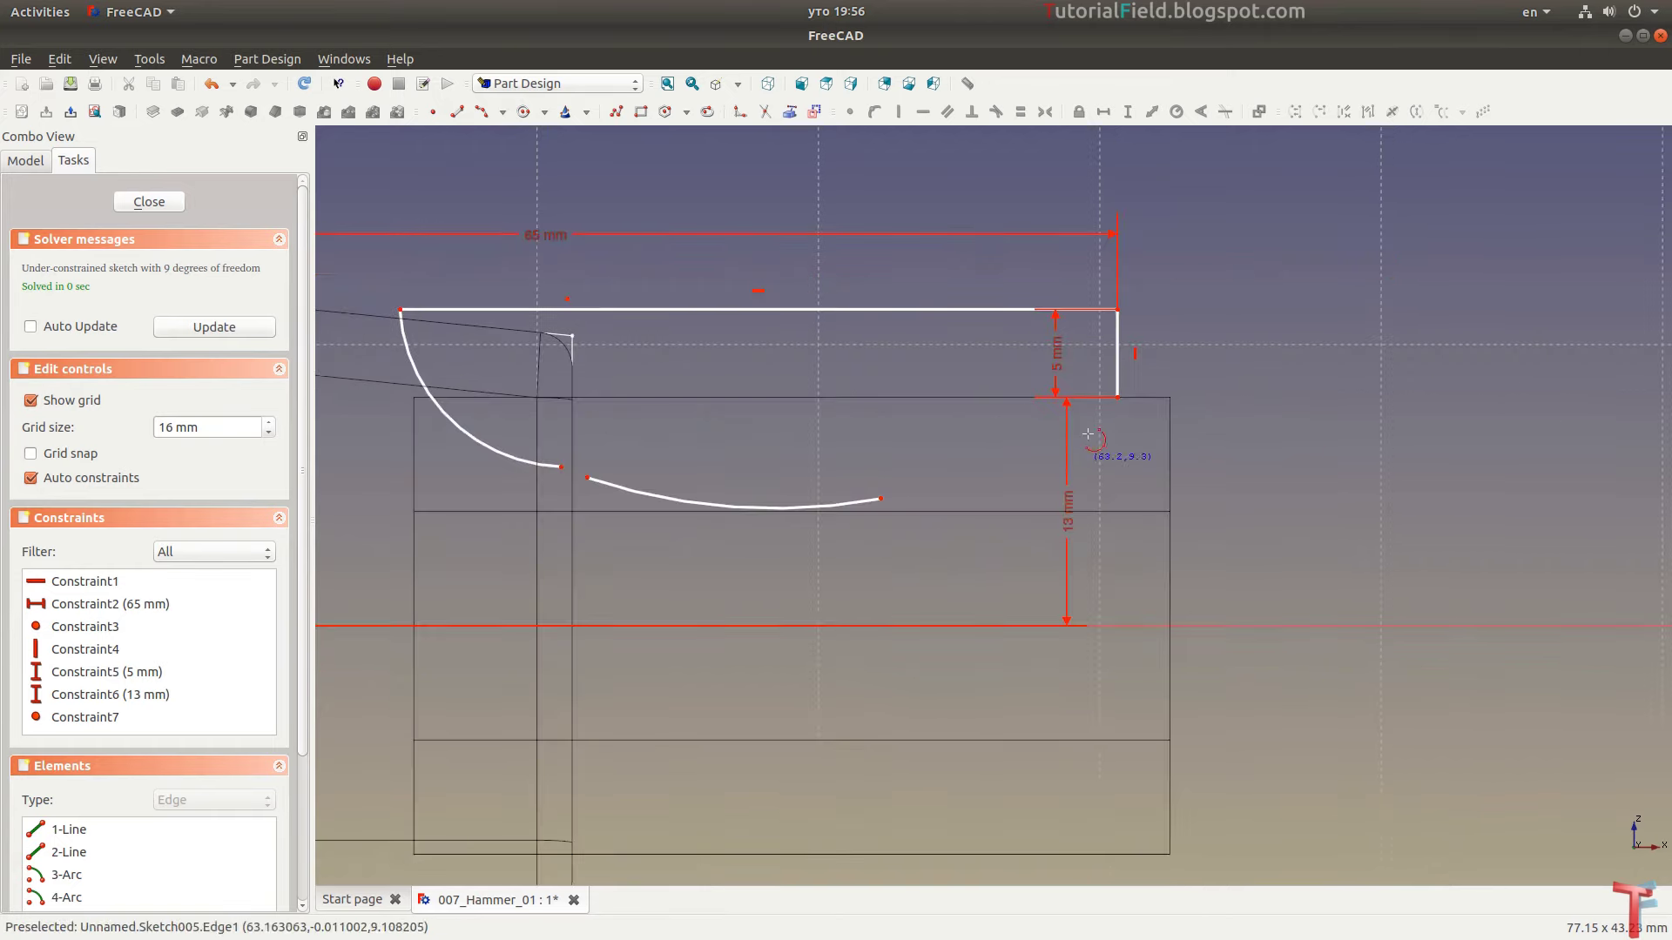
click(1117, 397)
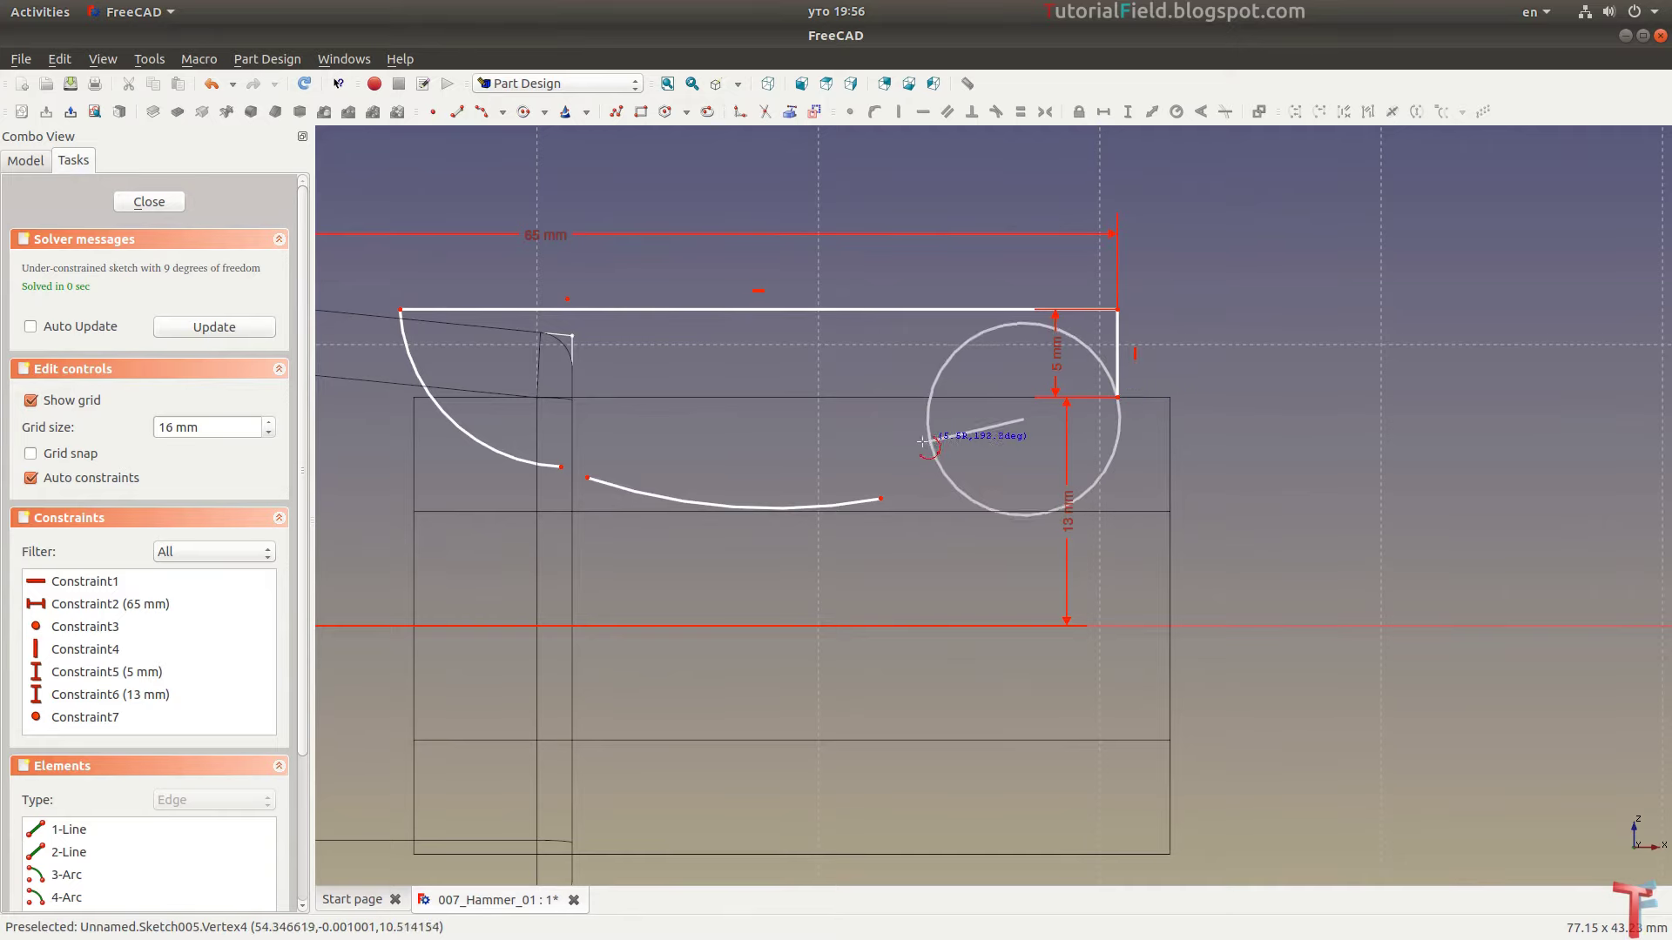
click(894, 480)
click(941, 448)
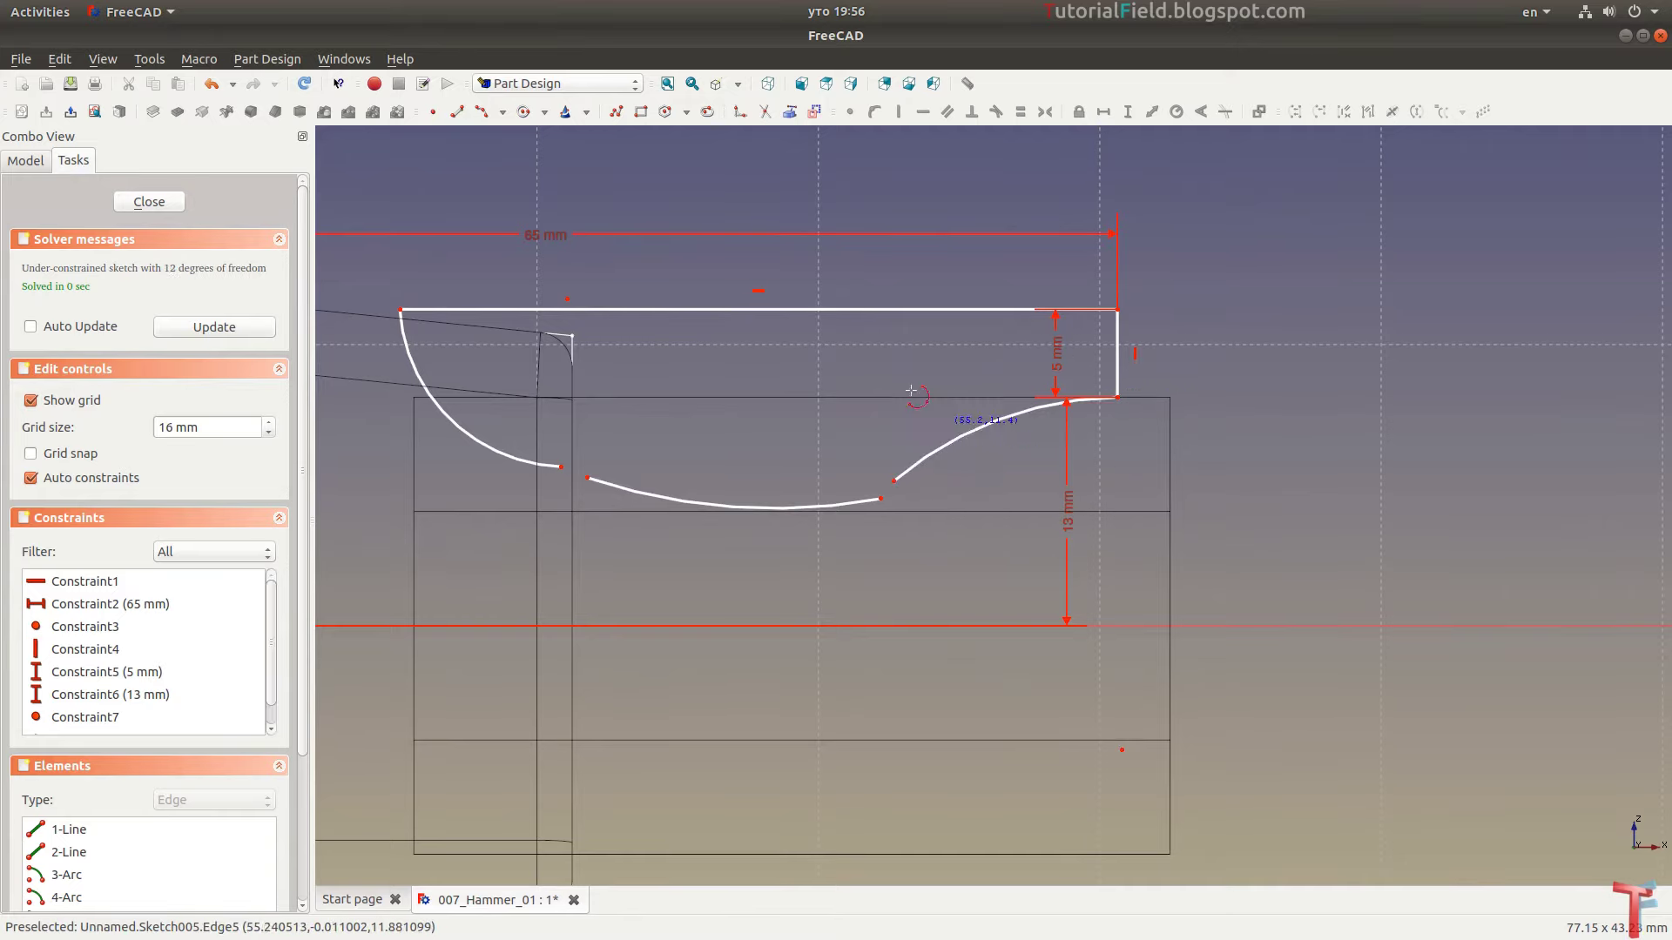
drag(1086, 378, 1145, 433)
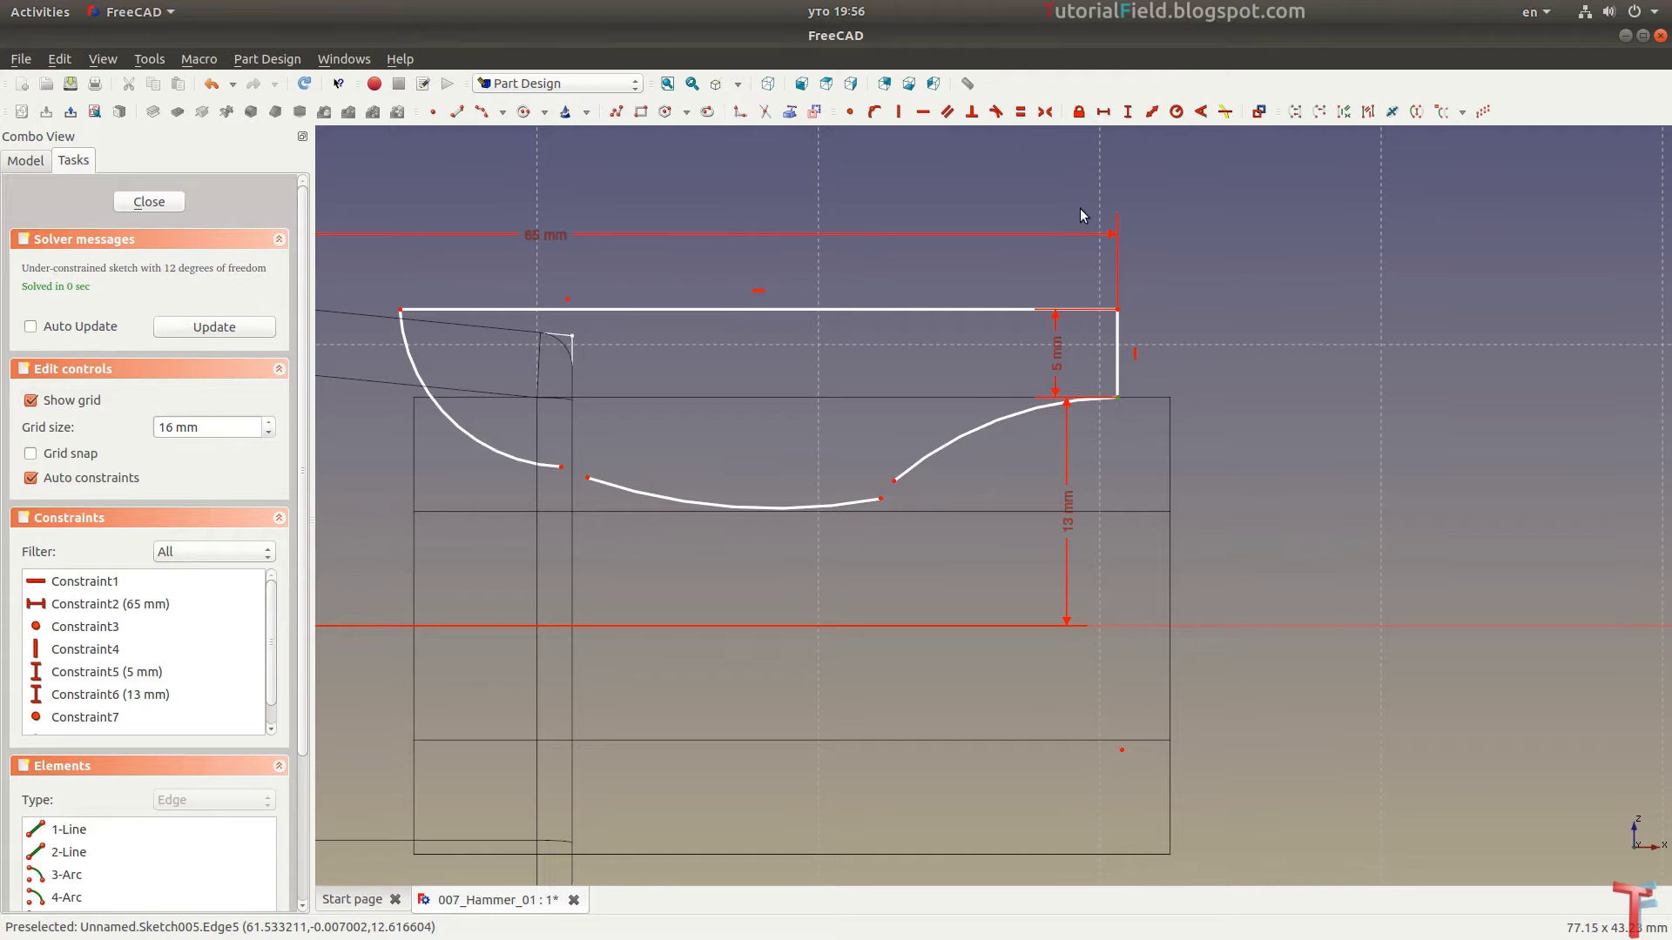
click(972, 112)
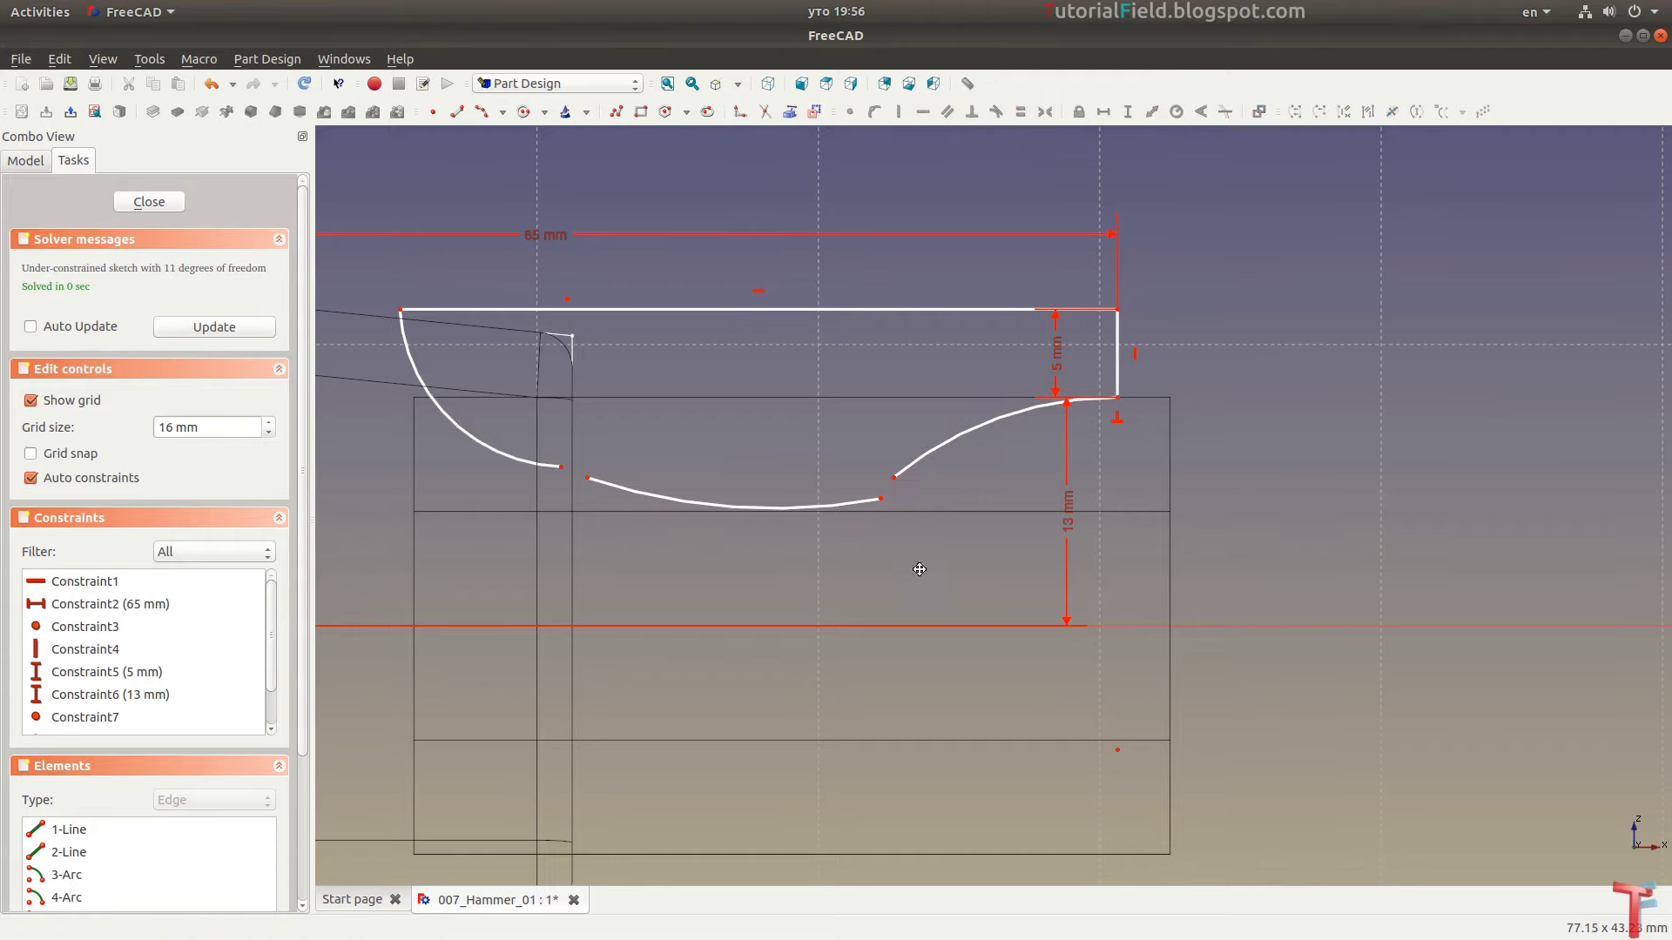
Join the two lower curve endpoints tangentially and pull the lower curve's left end down
middle_drag(932, 454, 988, 447)
scroll(958, 444, up, 2)
drag(916, 441, 975, 584)
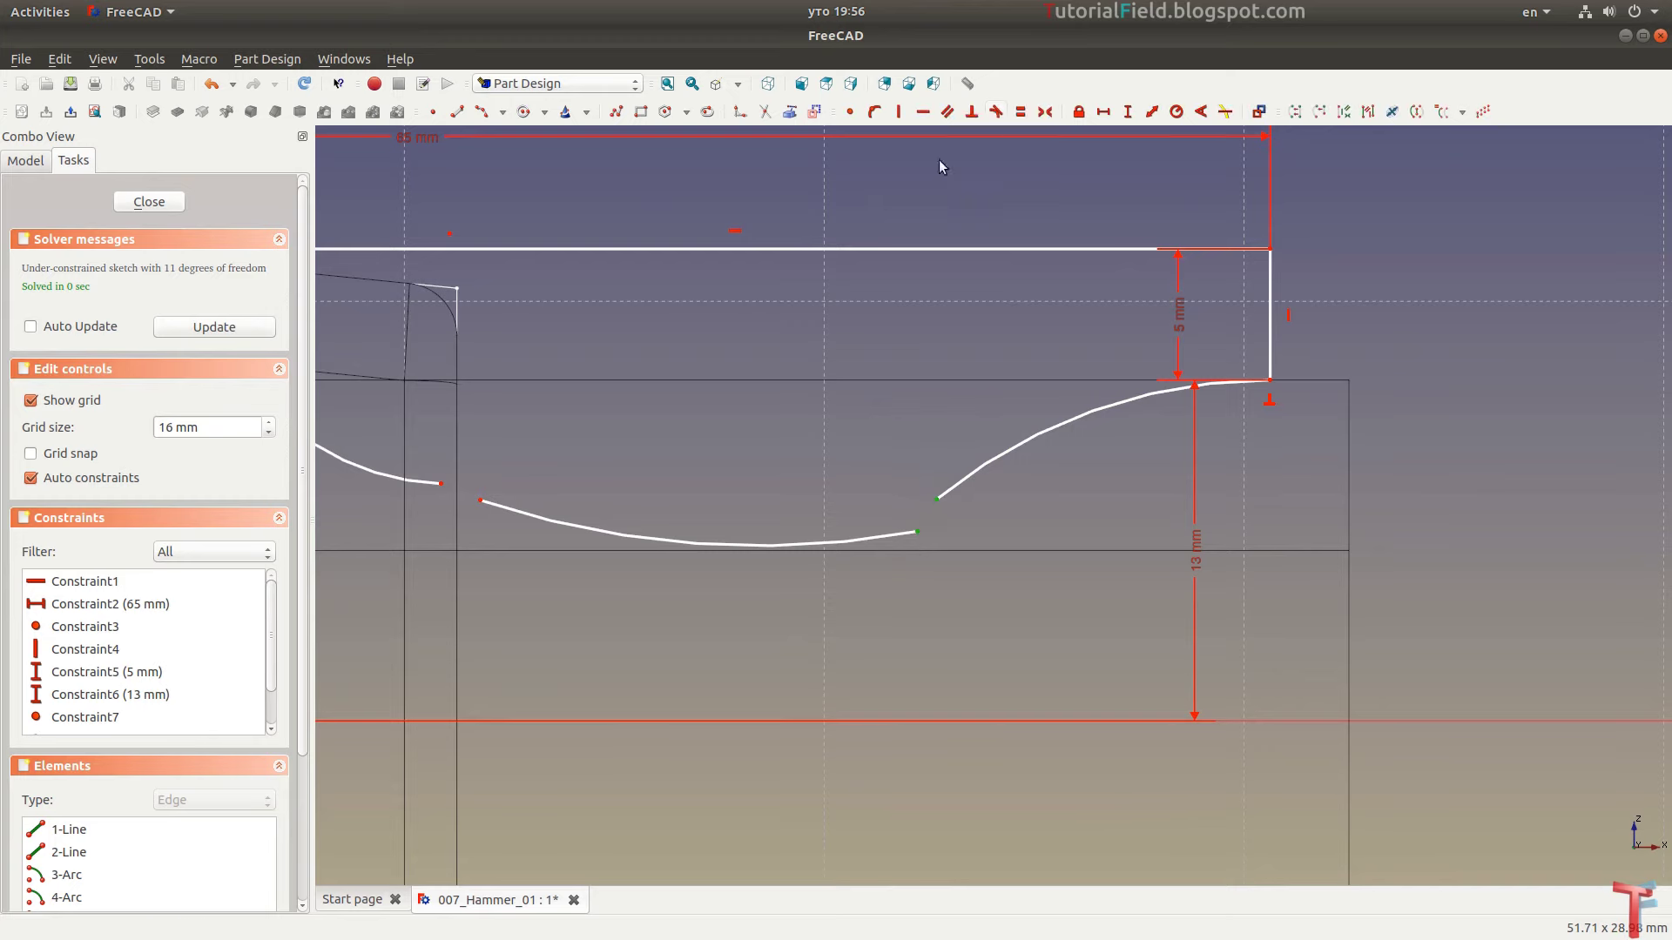
click(995, 111)
middle_drag(571, 356, 829, 357)
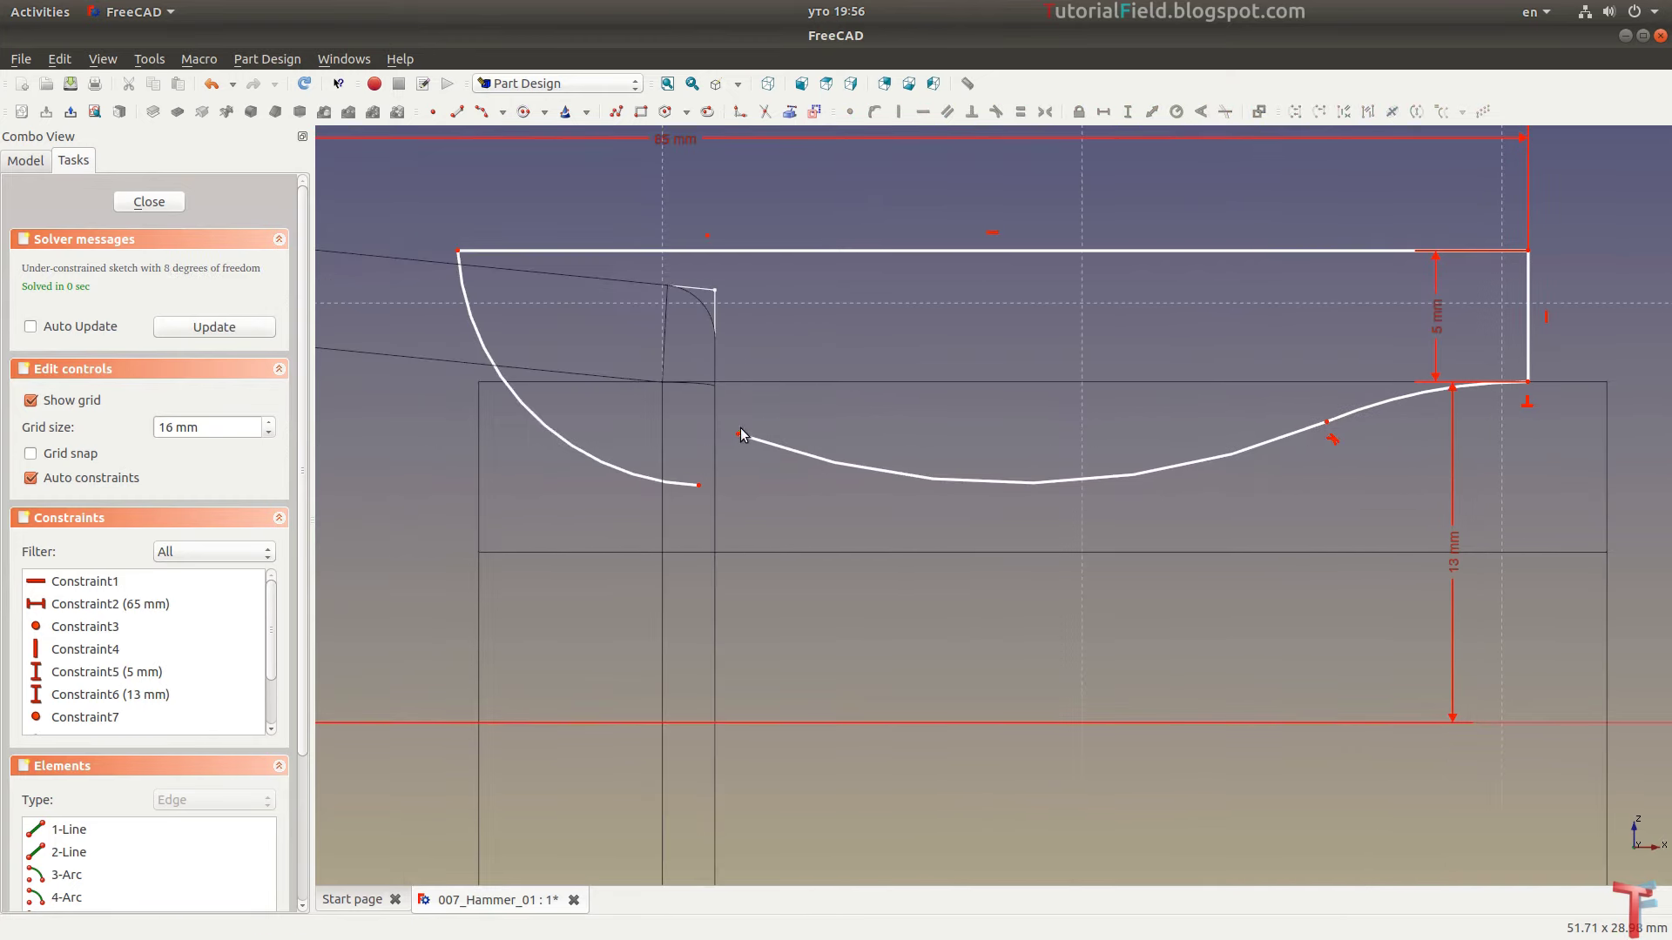
drag(739, 433, 741, 463)
Give the right-hand arc a 50 mm radius
click(1449, 411)
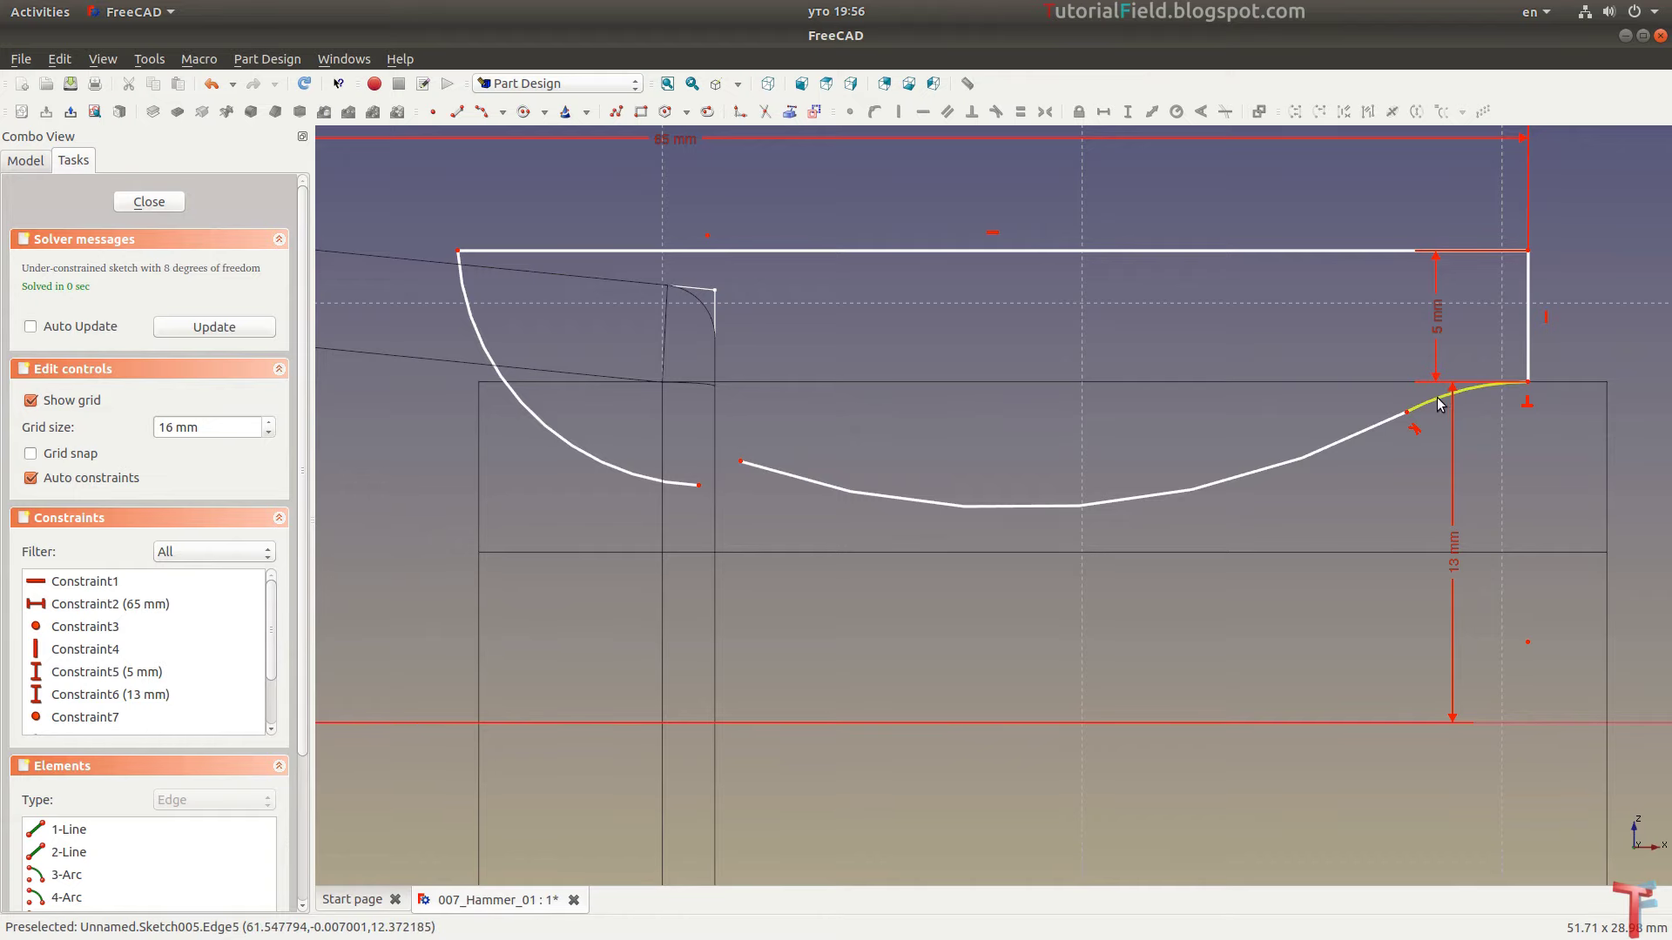
click(1179, 113)
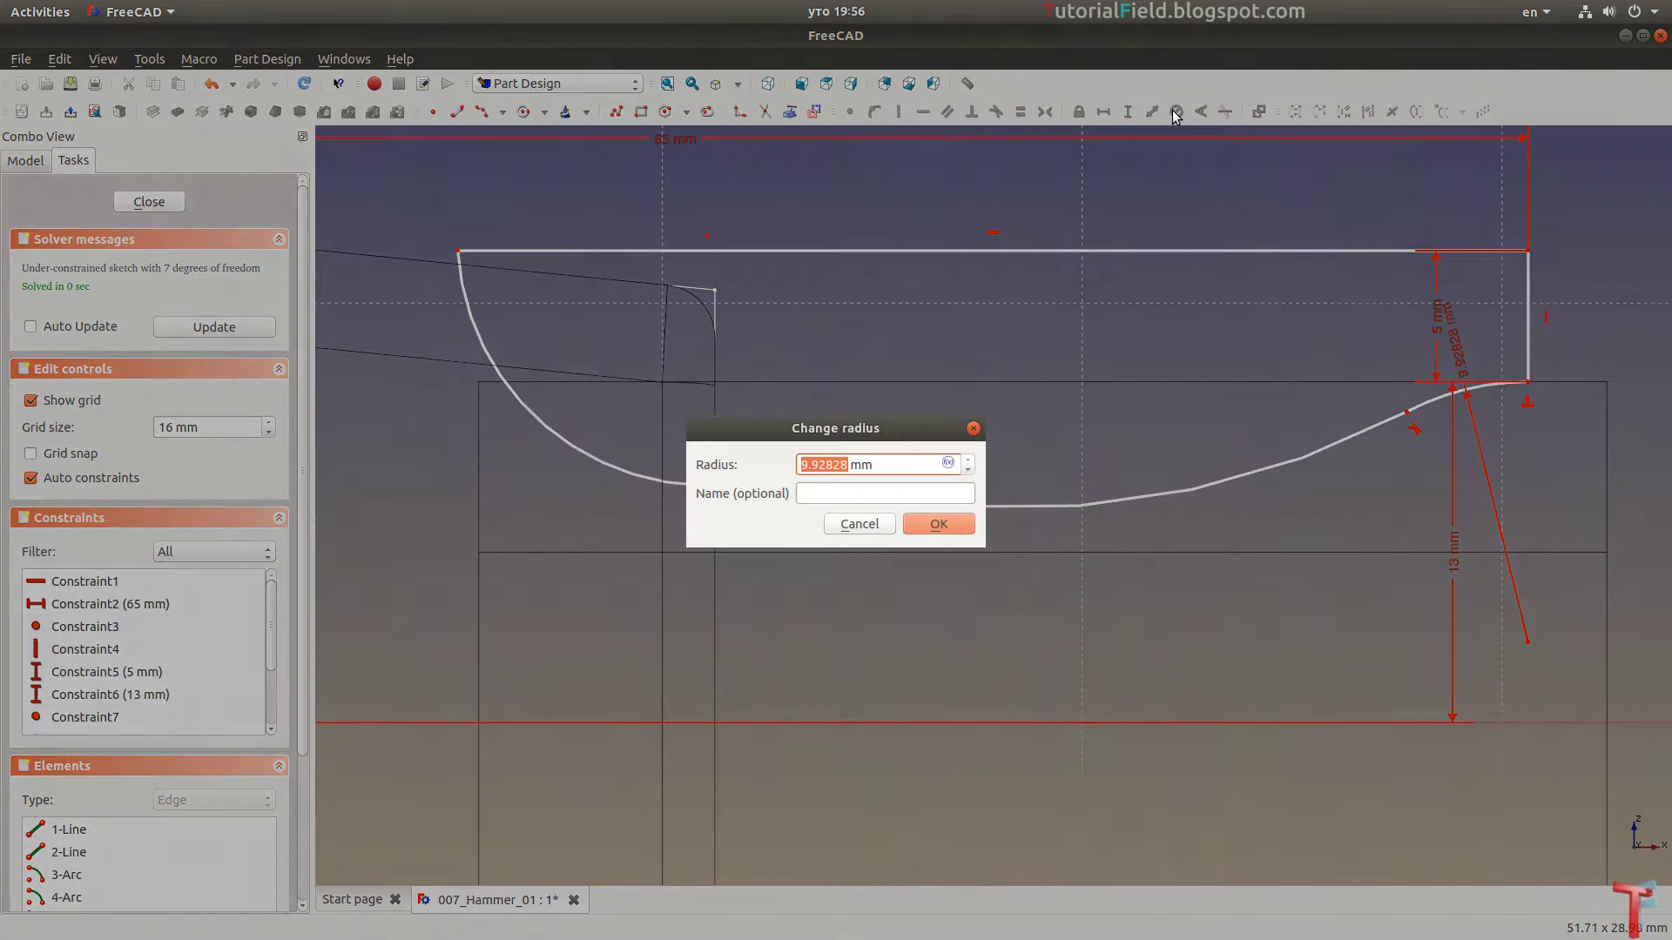
key(Return)
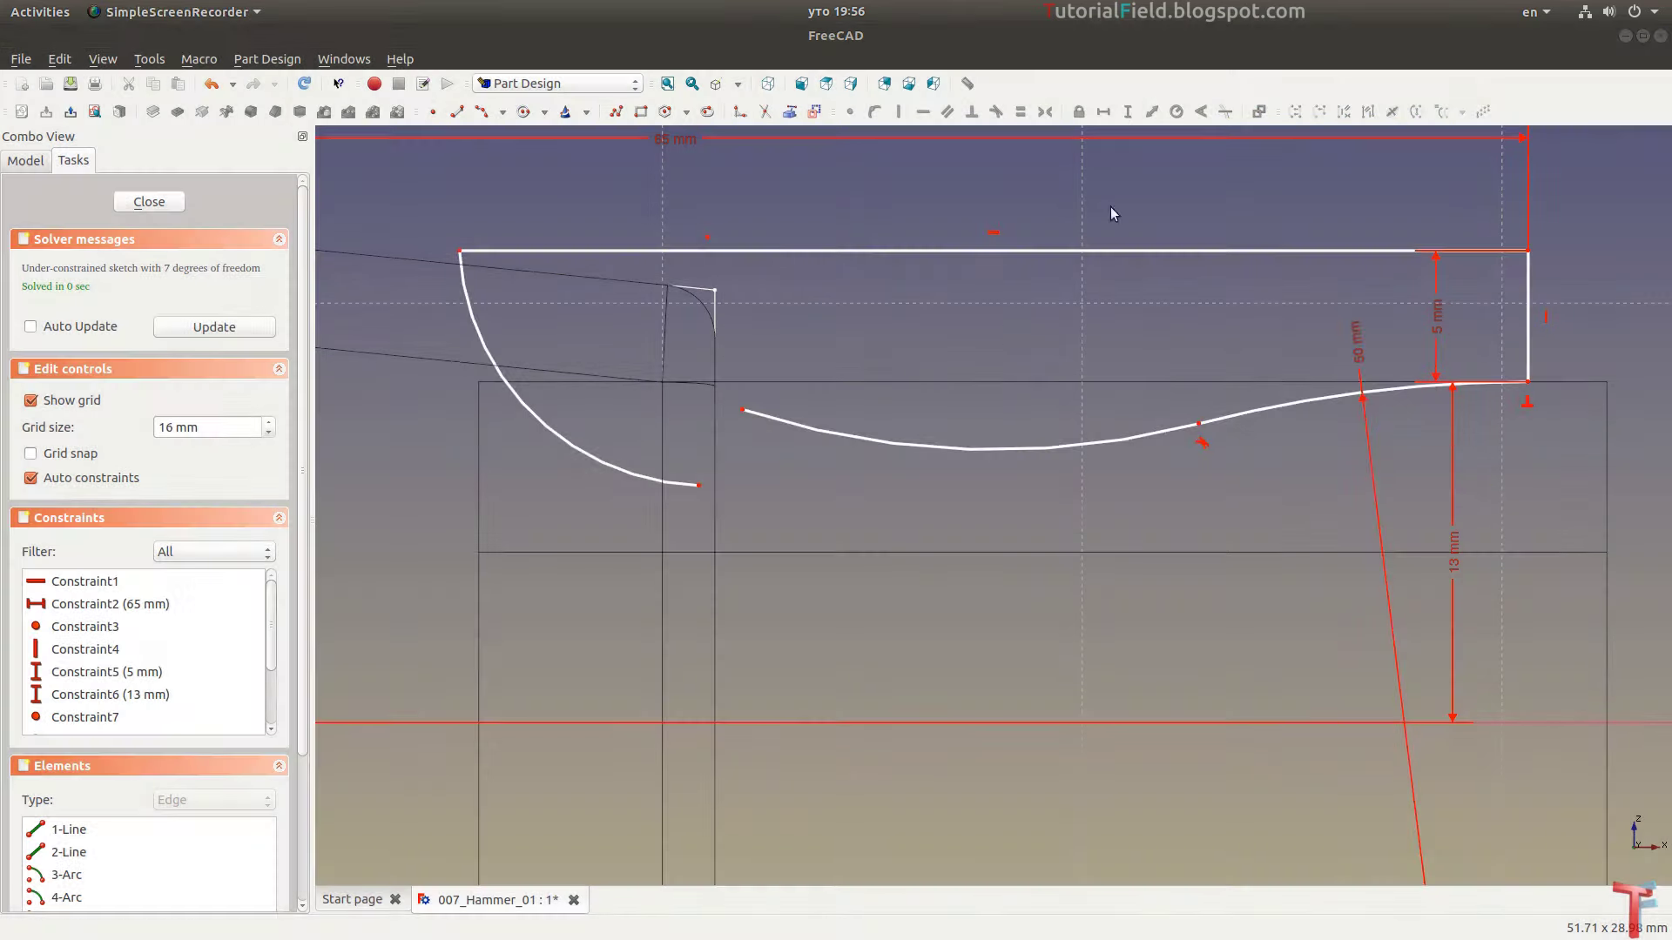
drag(746, 410, 759, 496)
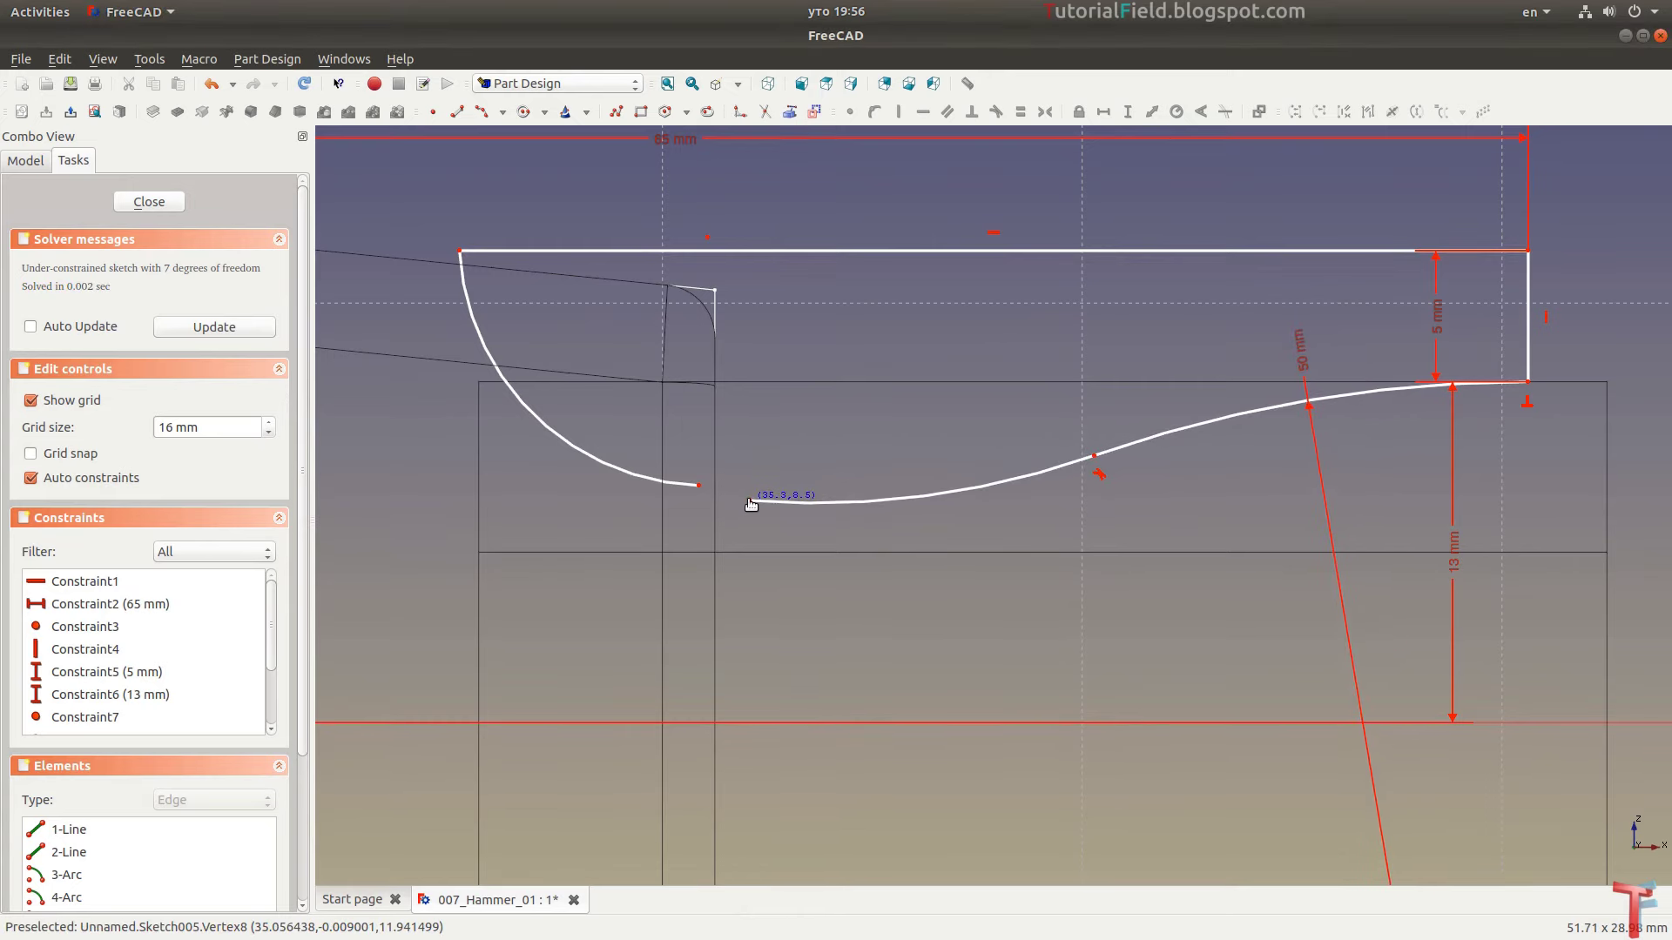
middle_drag(697, 467, 820, 498)
Give the left arc an 8 mm radius, tangent to the lower curve
click(657, 453)
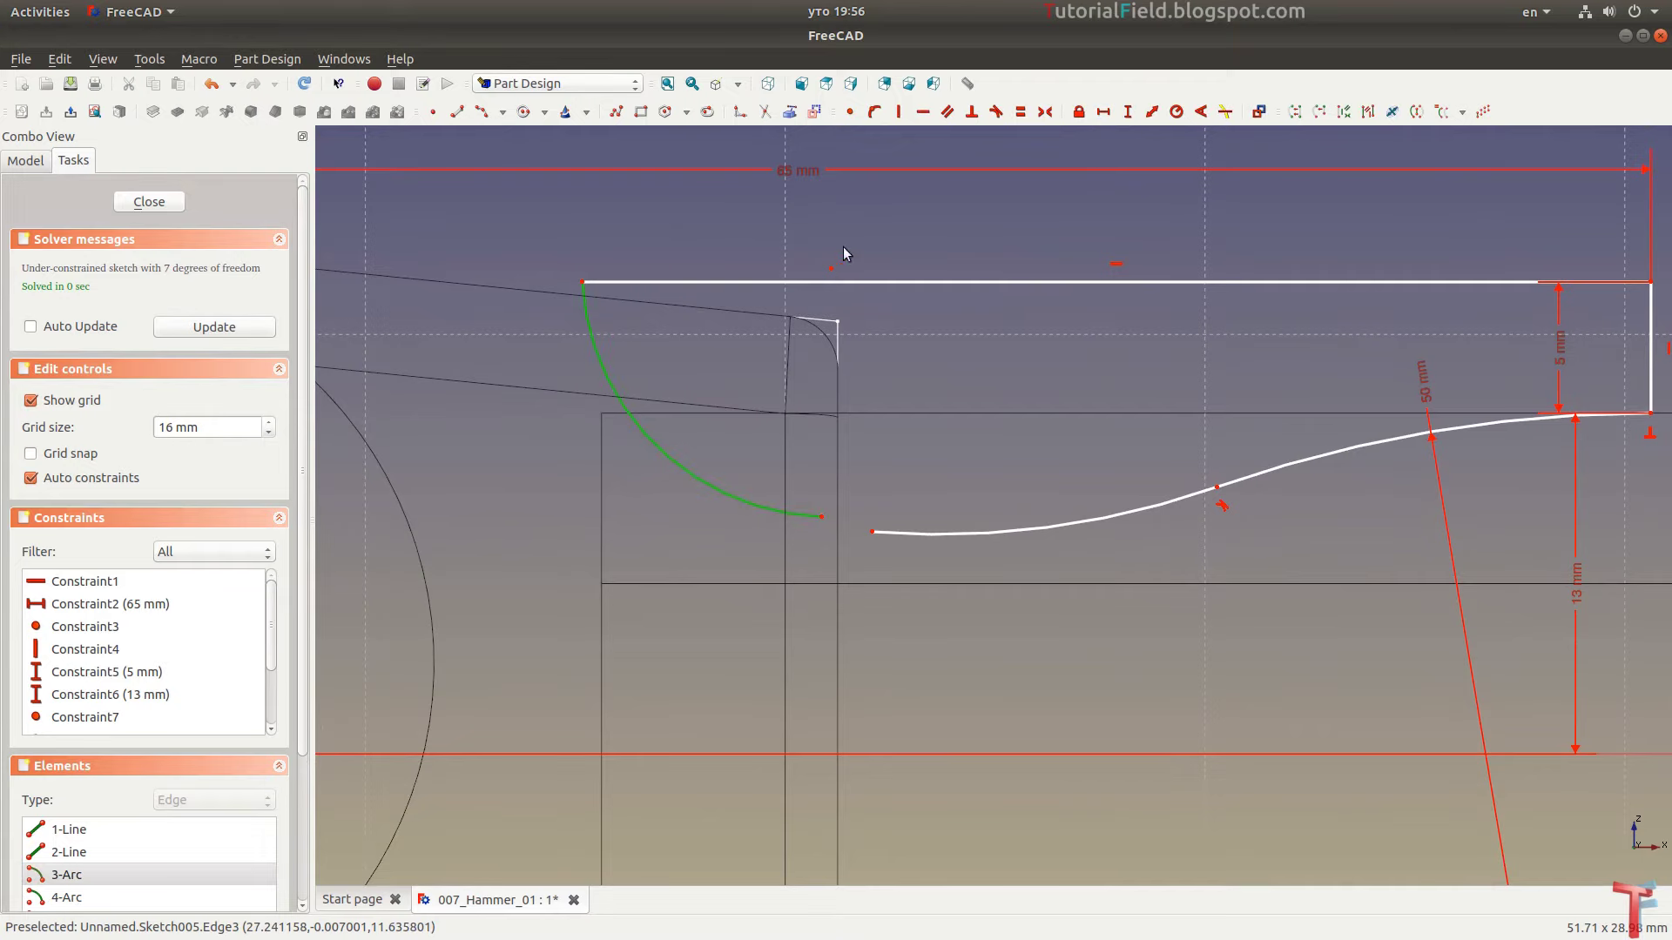
click(1175, 113)
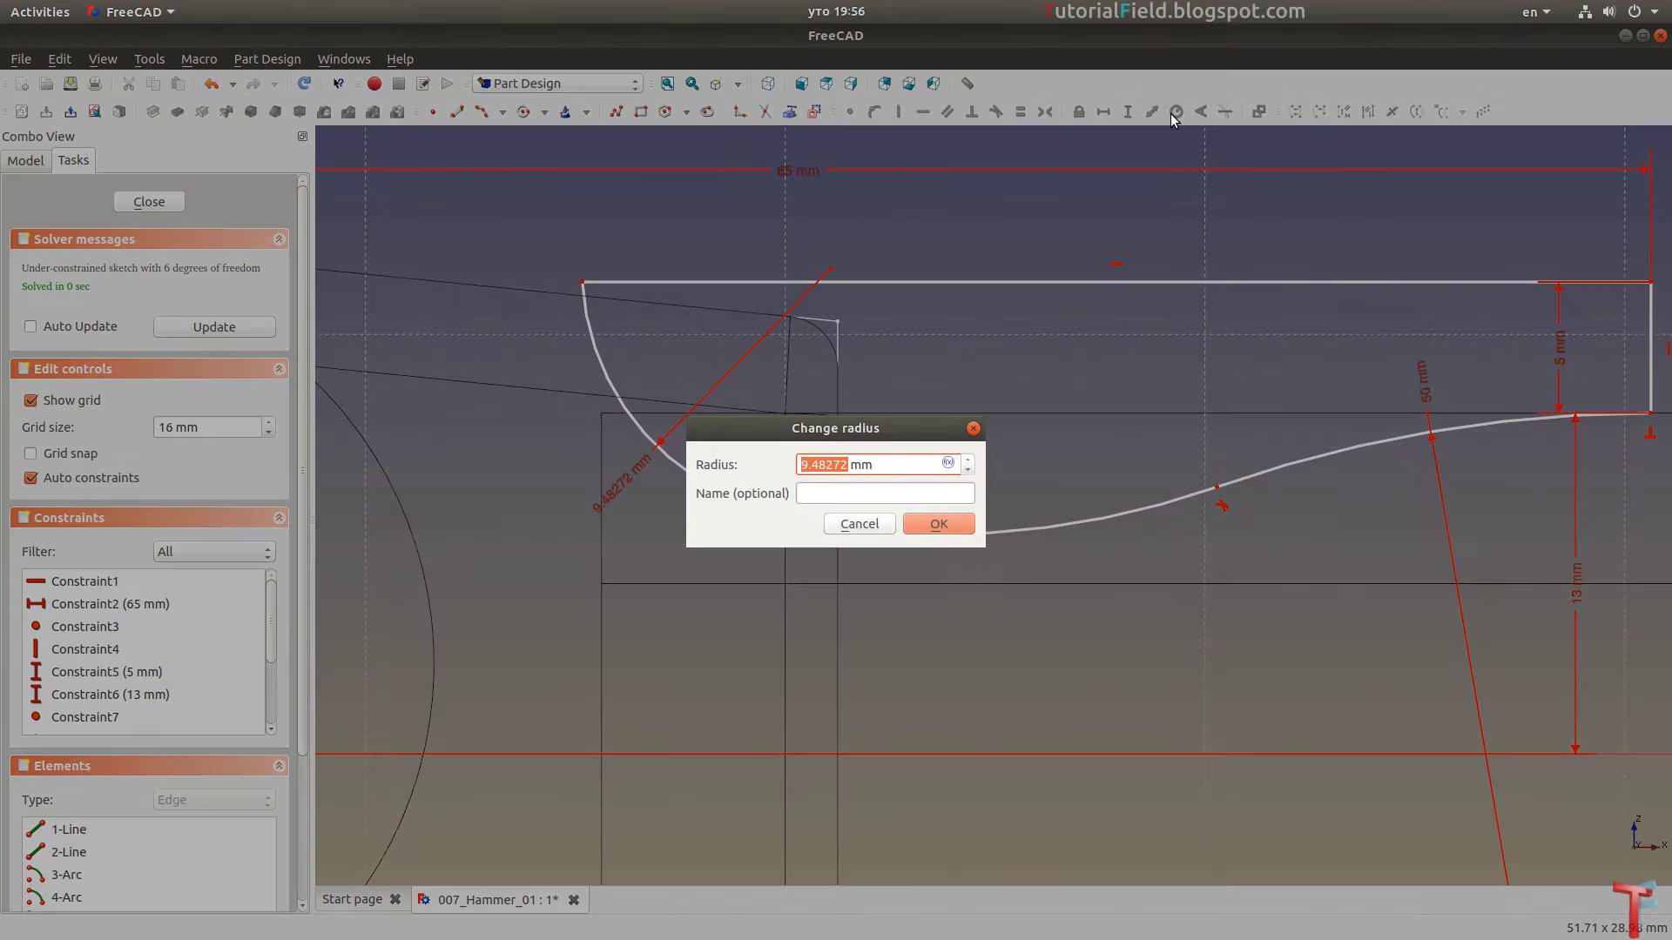
text(8)
key(Return)
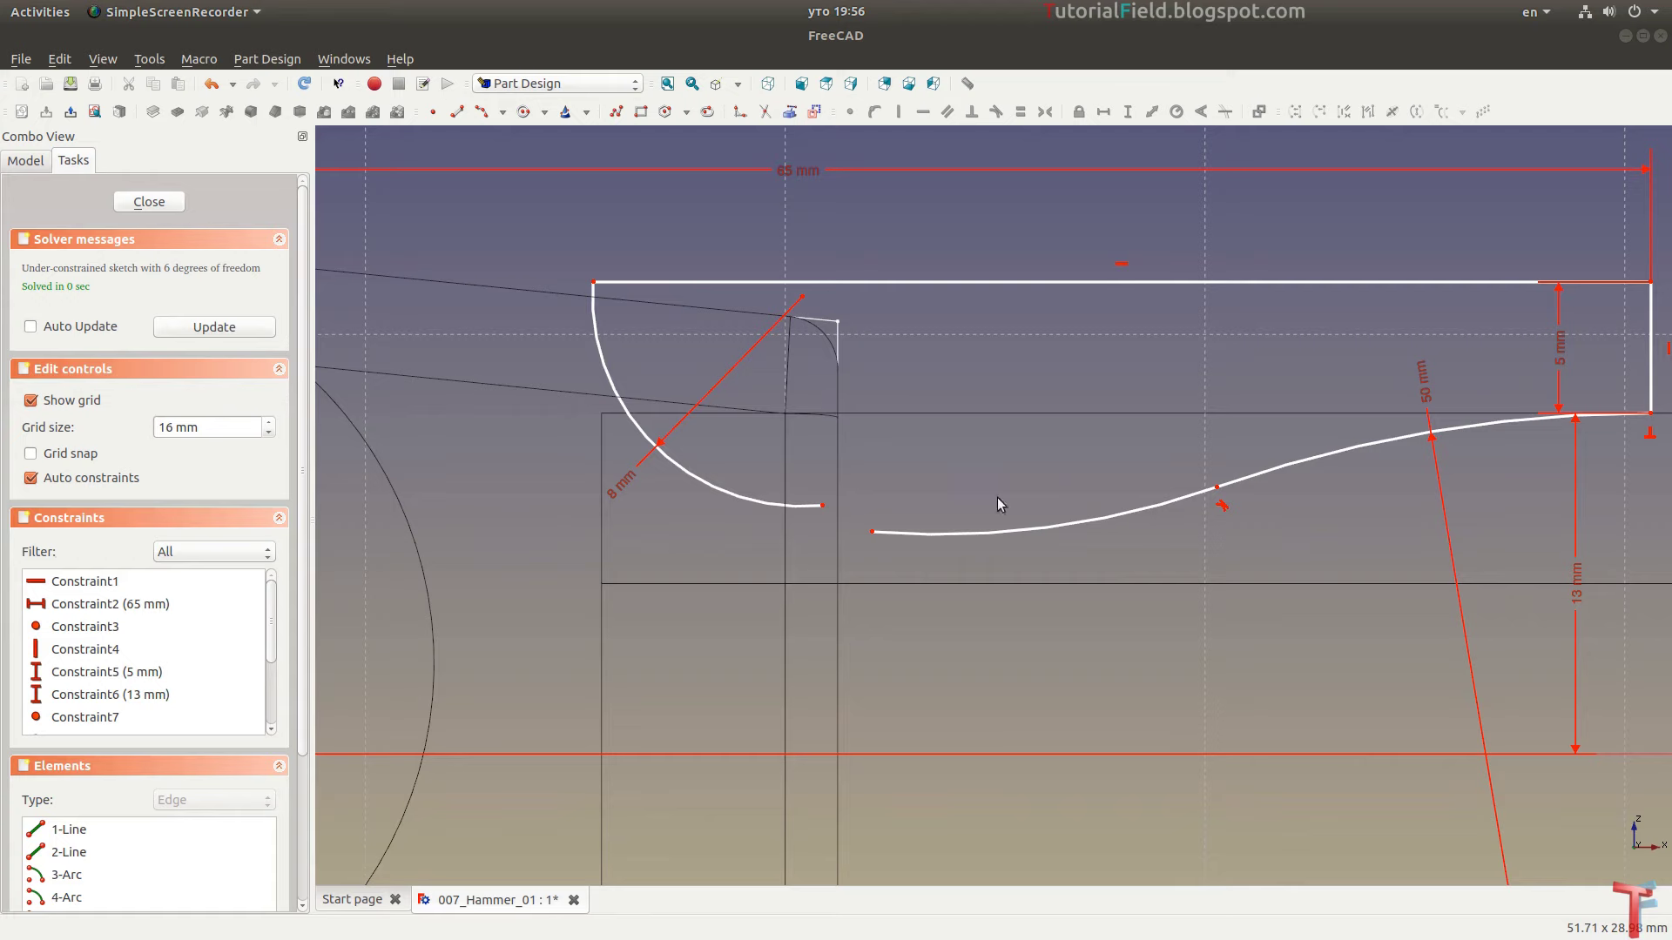
click(1011, 530)
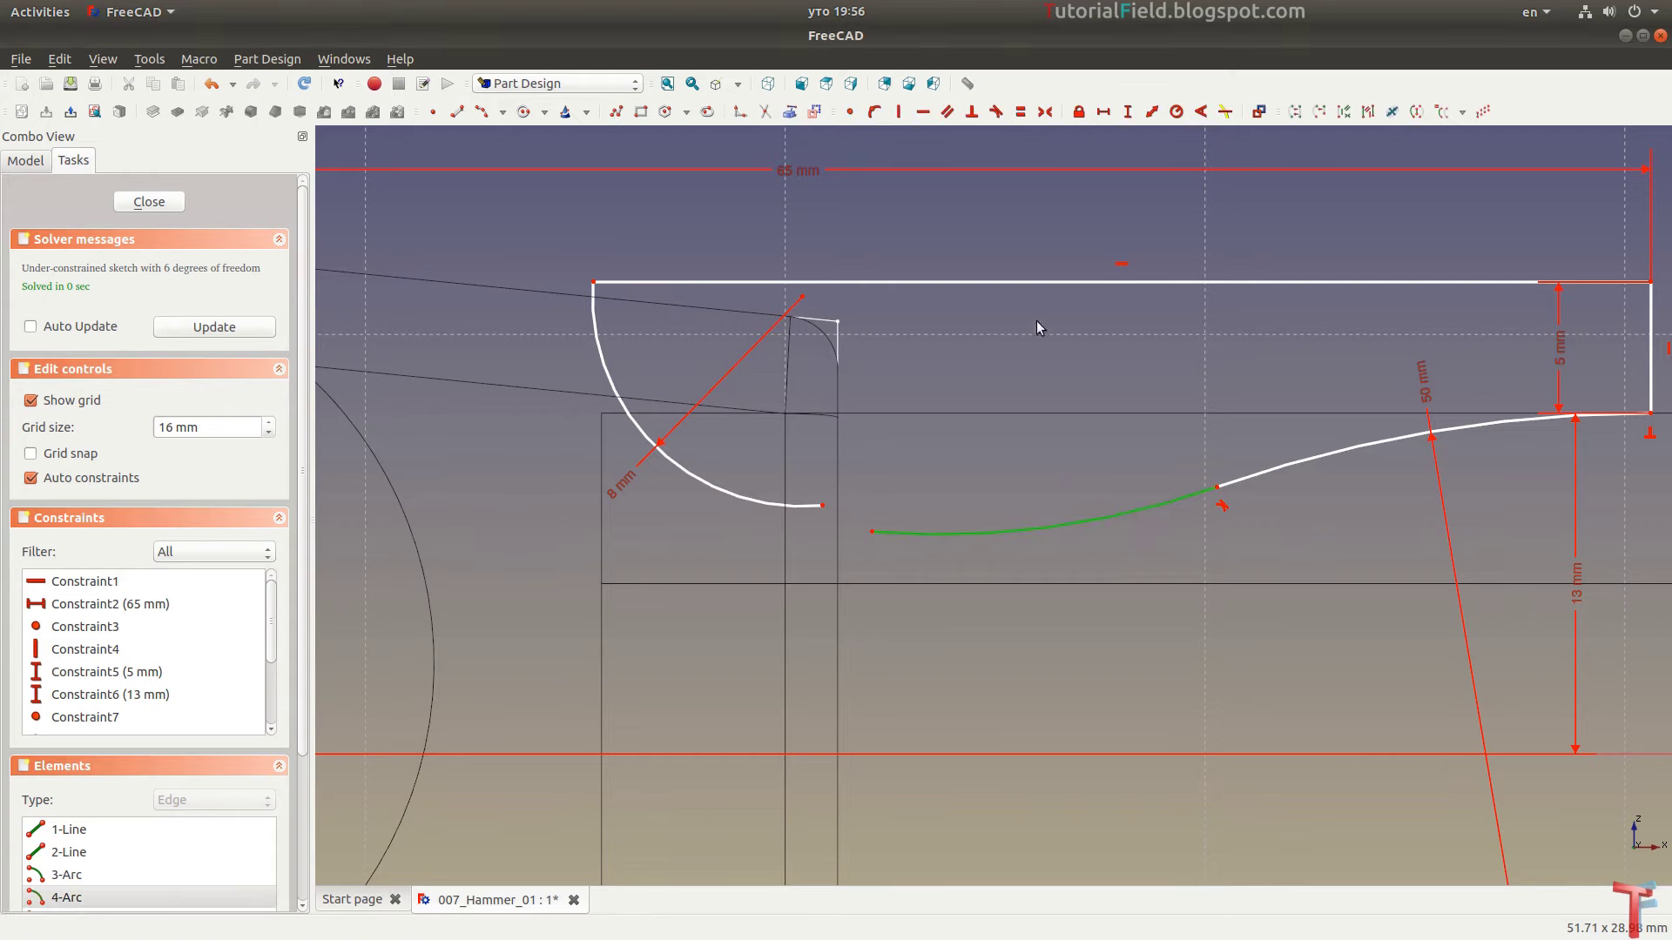
click(869, 590)
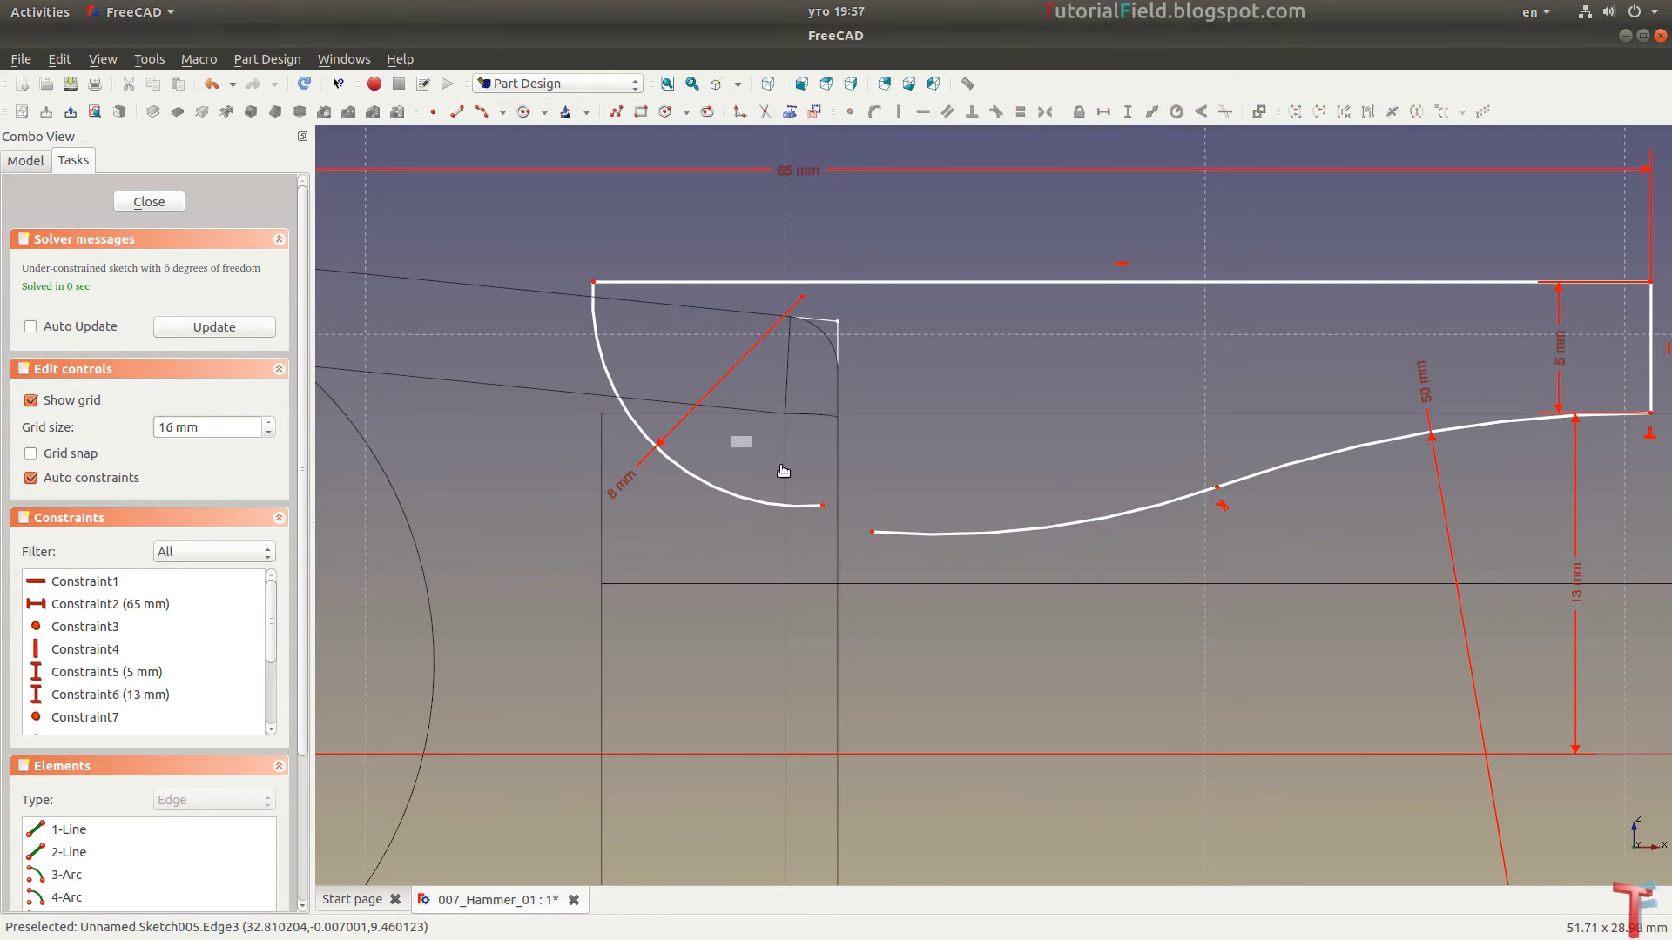
click(996, 112)
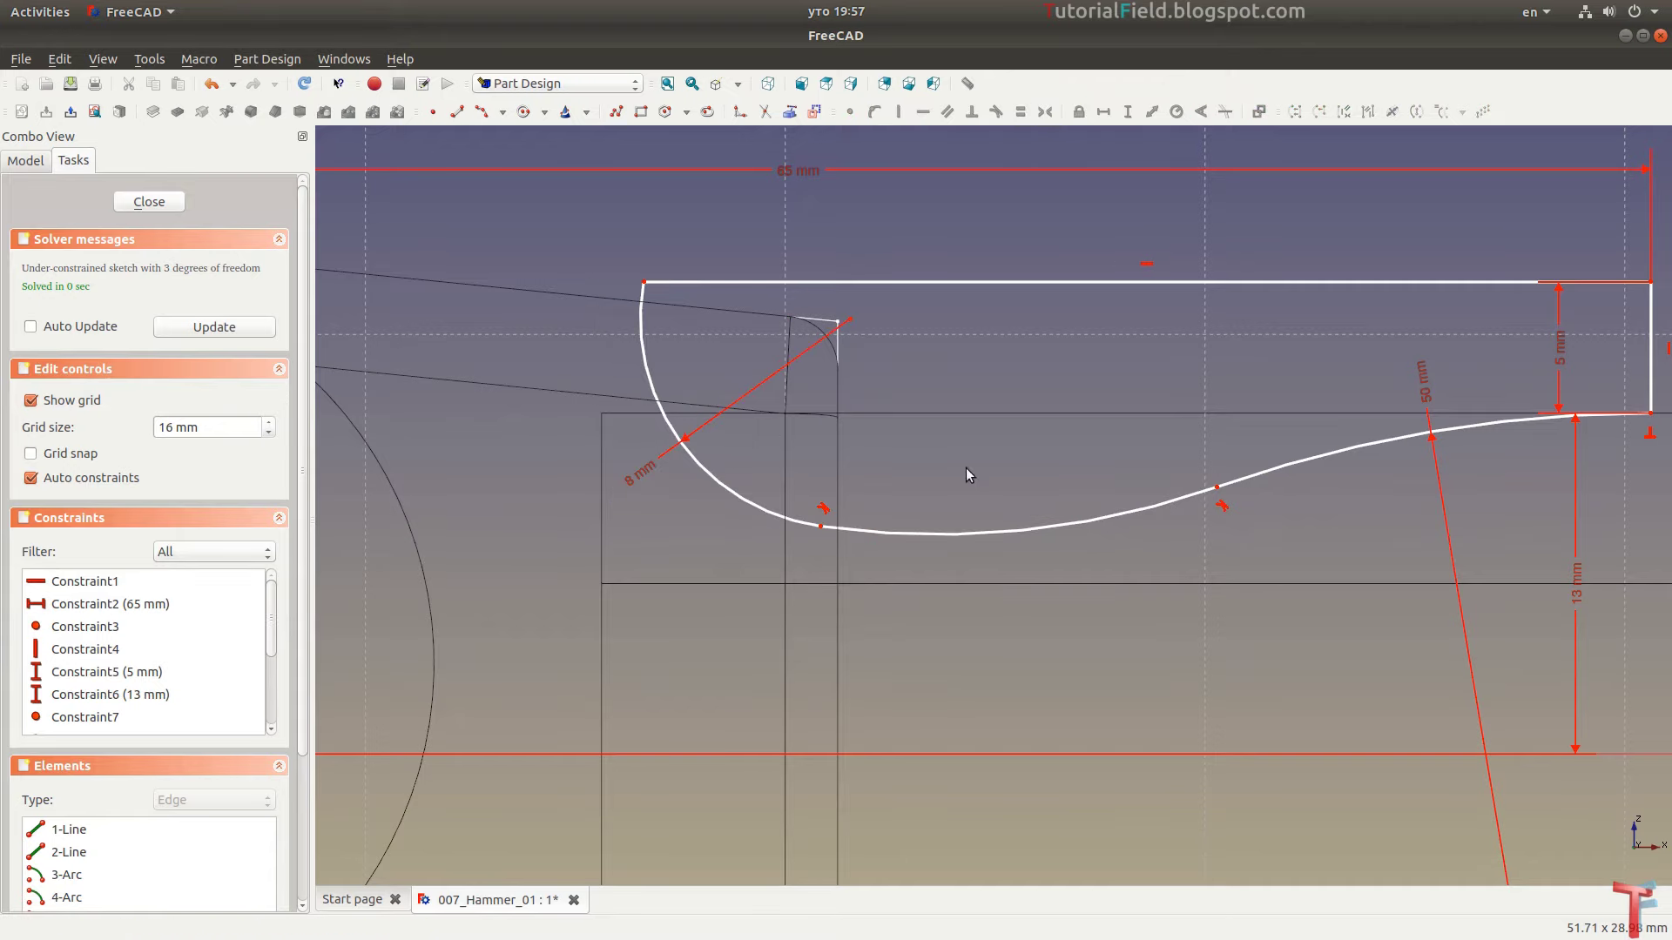
Give the lower middle arc a 35 mm radius and shift the lower-curve junction right
click(993, 530)
click(1176, 112)
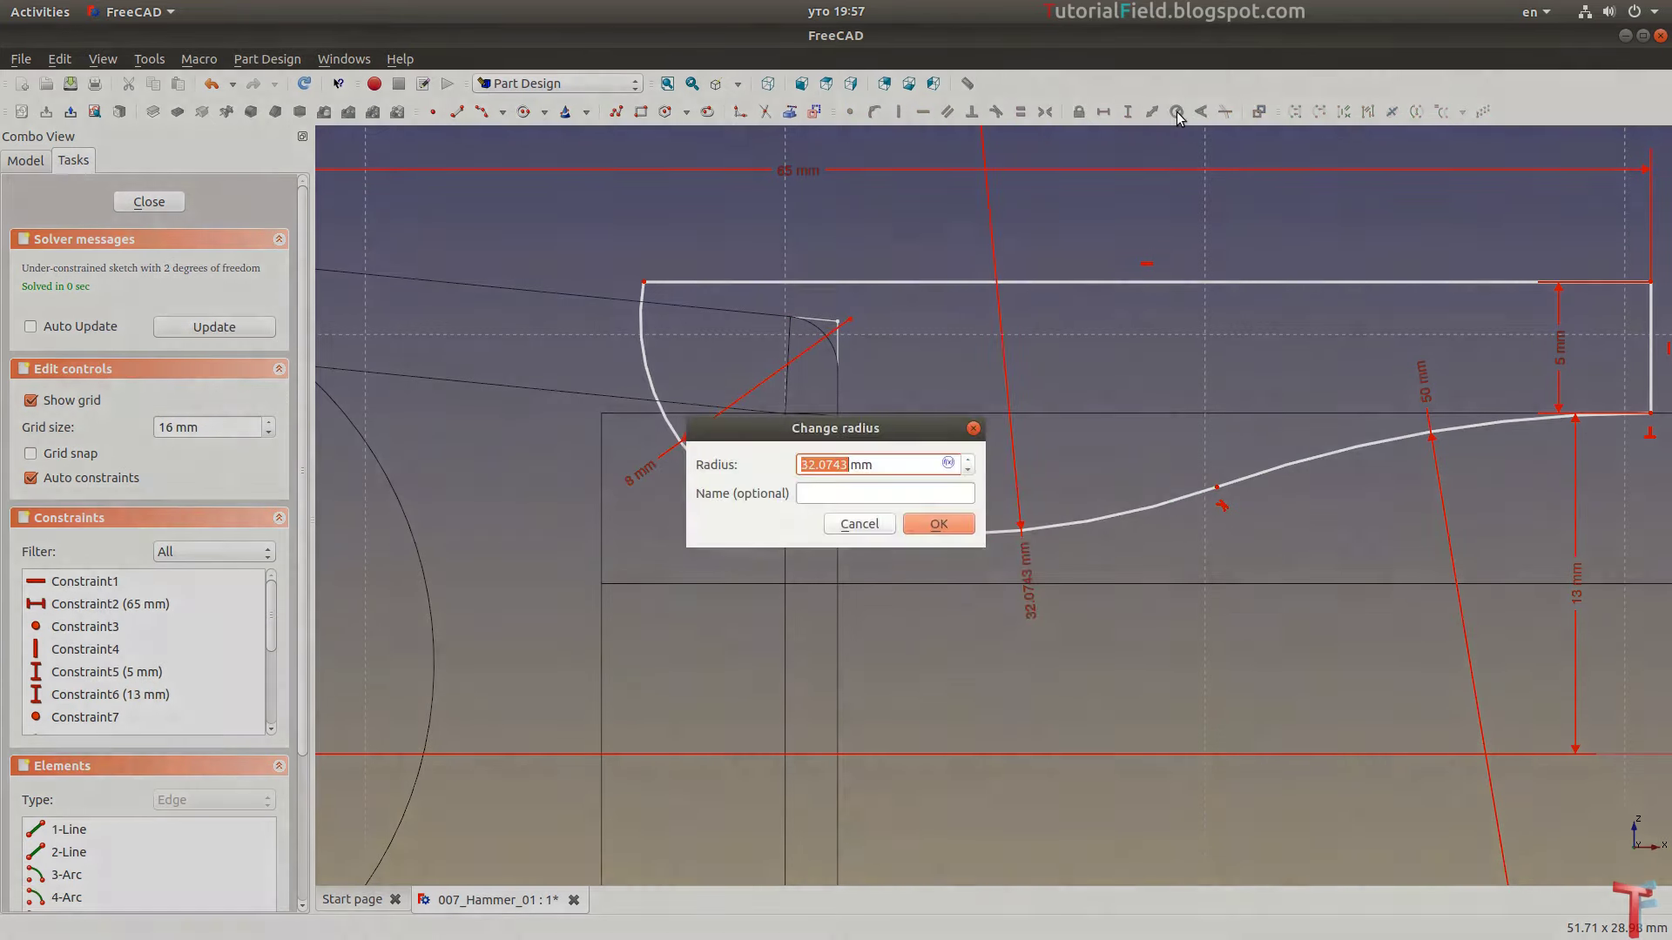
text(35)
key(Return)
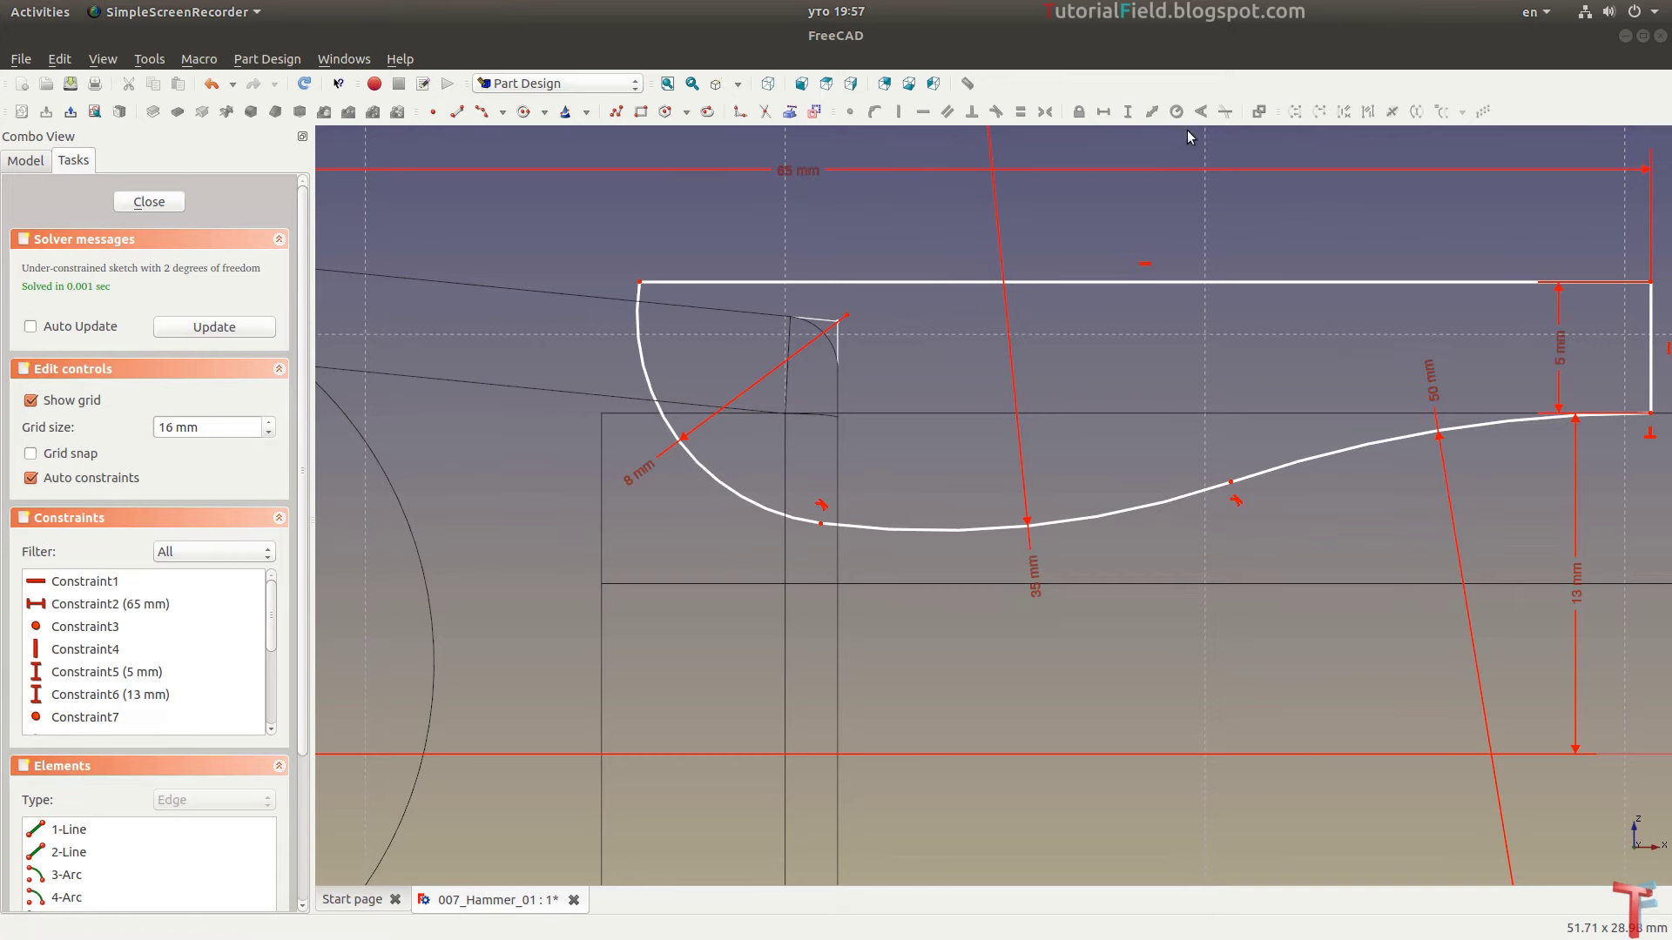
scroll(1199, 341, down, 2)
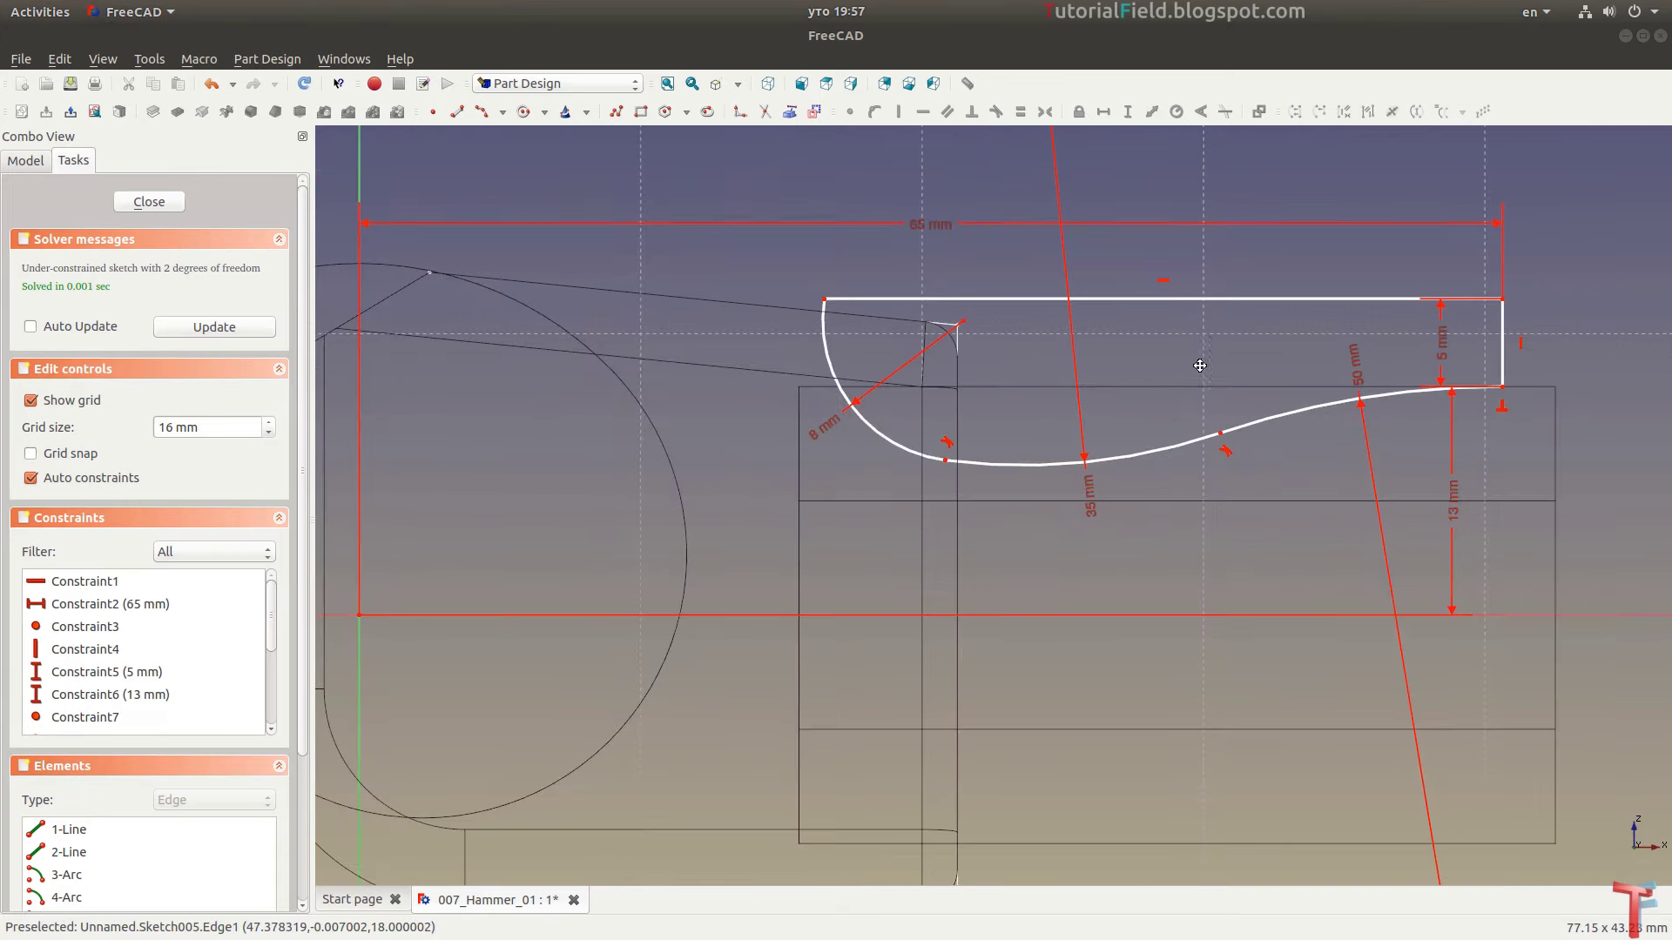
middle_drag(1199, 341, 1098, 393)
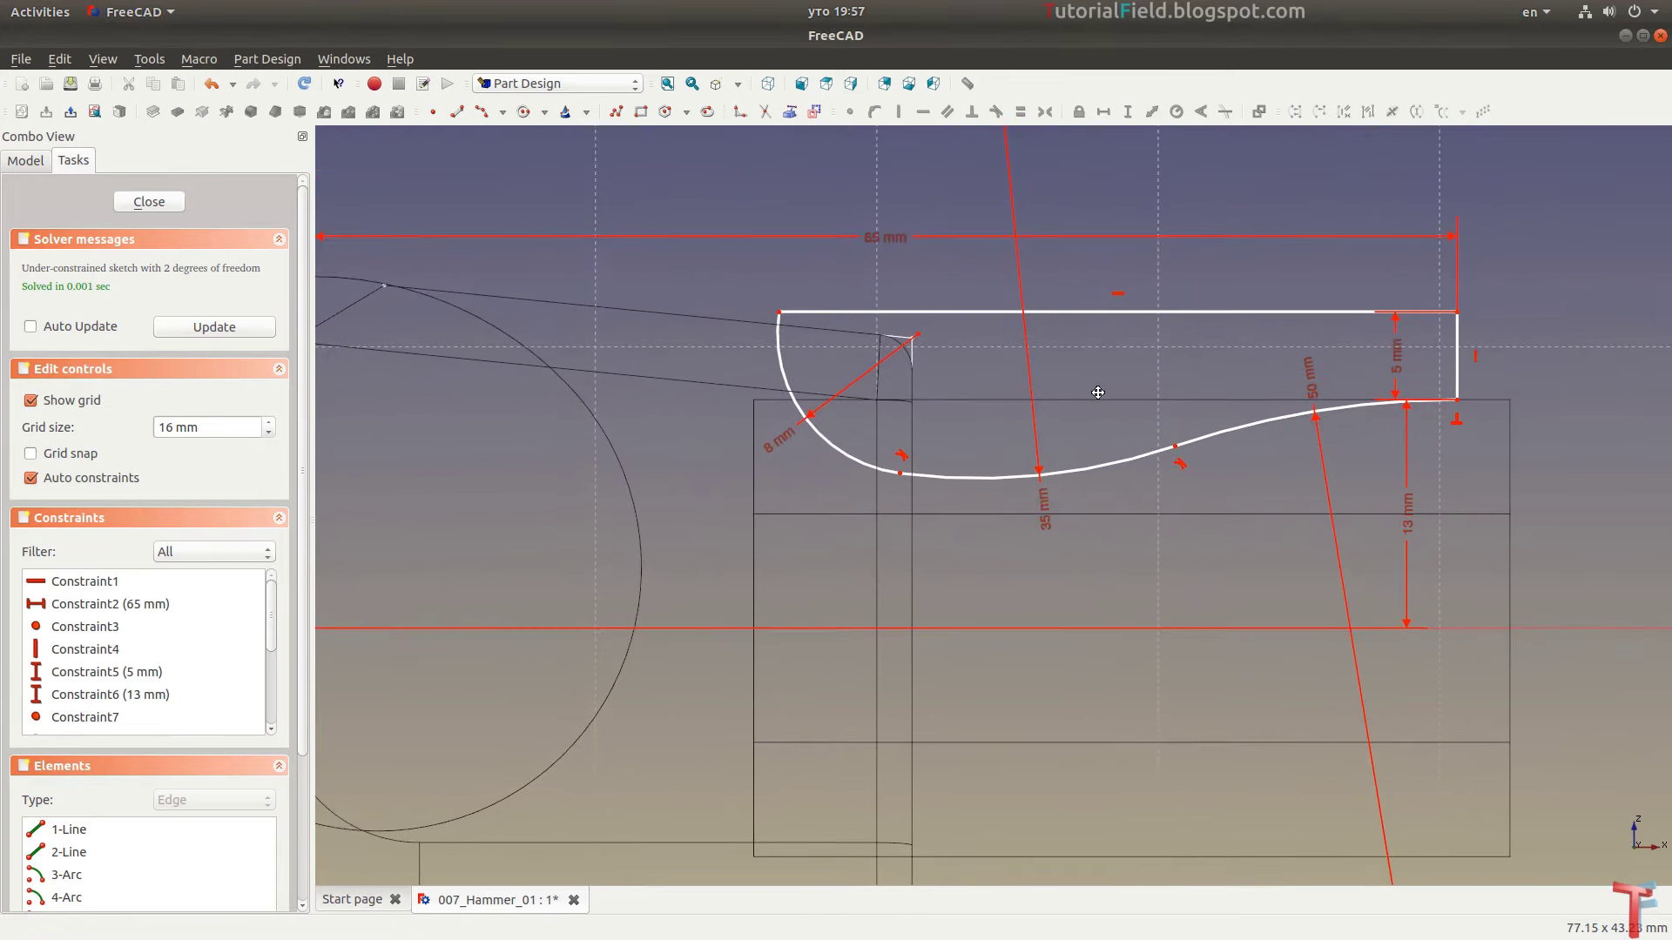
mouse_move(901, 474)
mouse_down()
mouse_move(969, 449)
mouse_move(934, 458)
mouse_up()
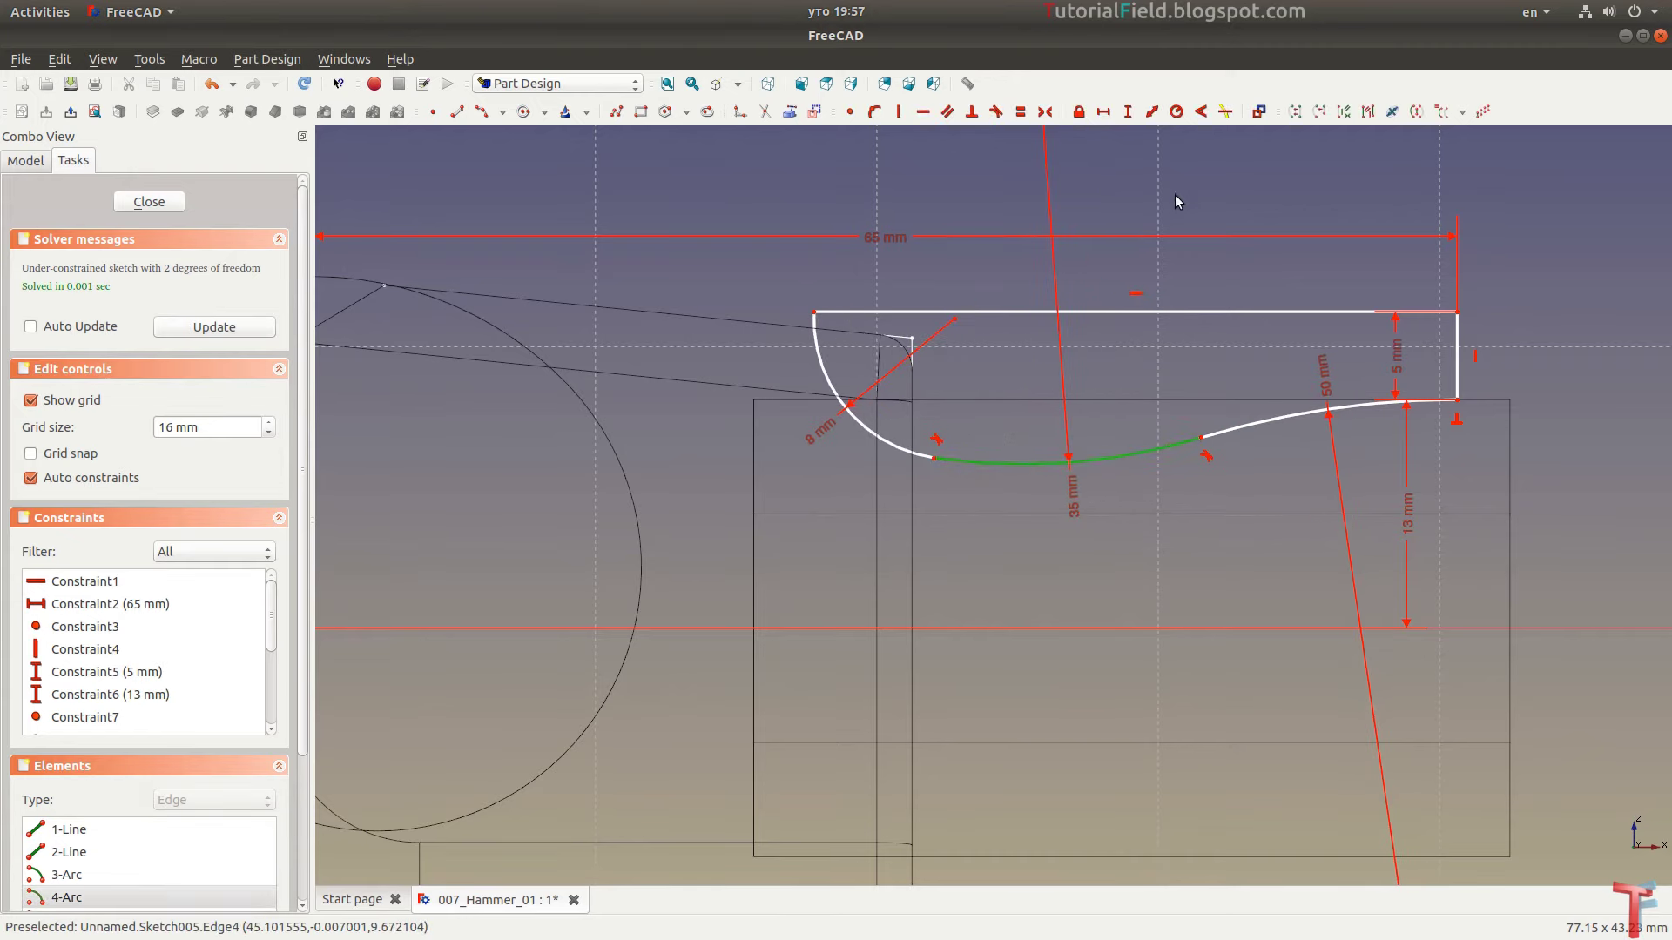
Constrain the left arc's angle to 30 and reshape the lower curve
click(1202, 111)
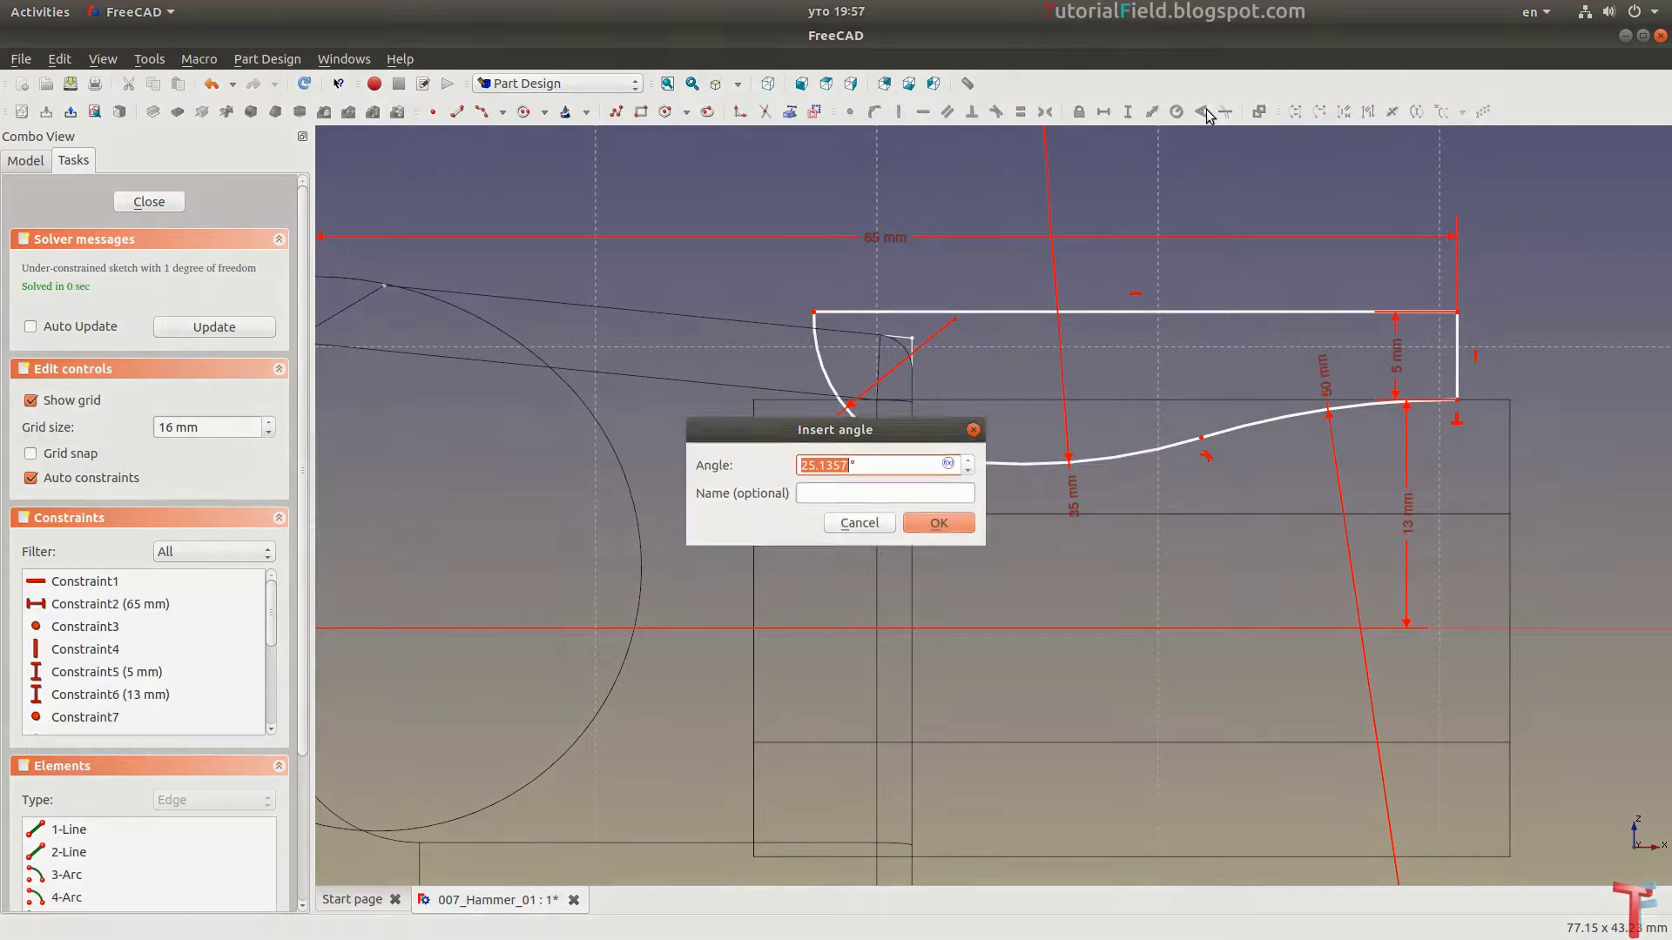
text(30)
key(Return)
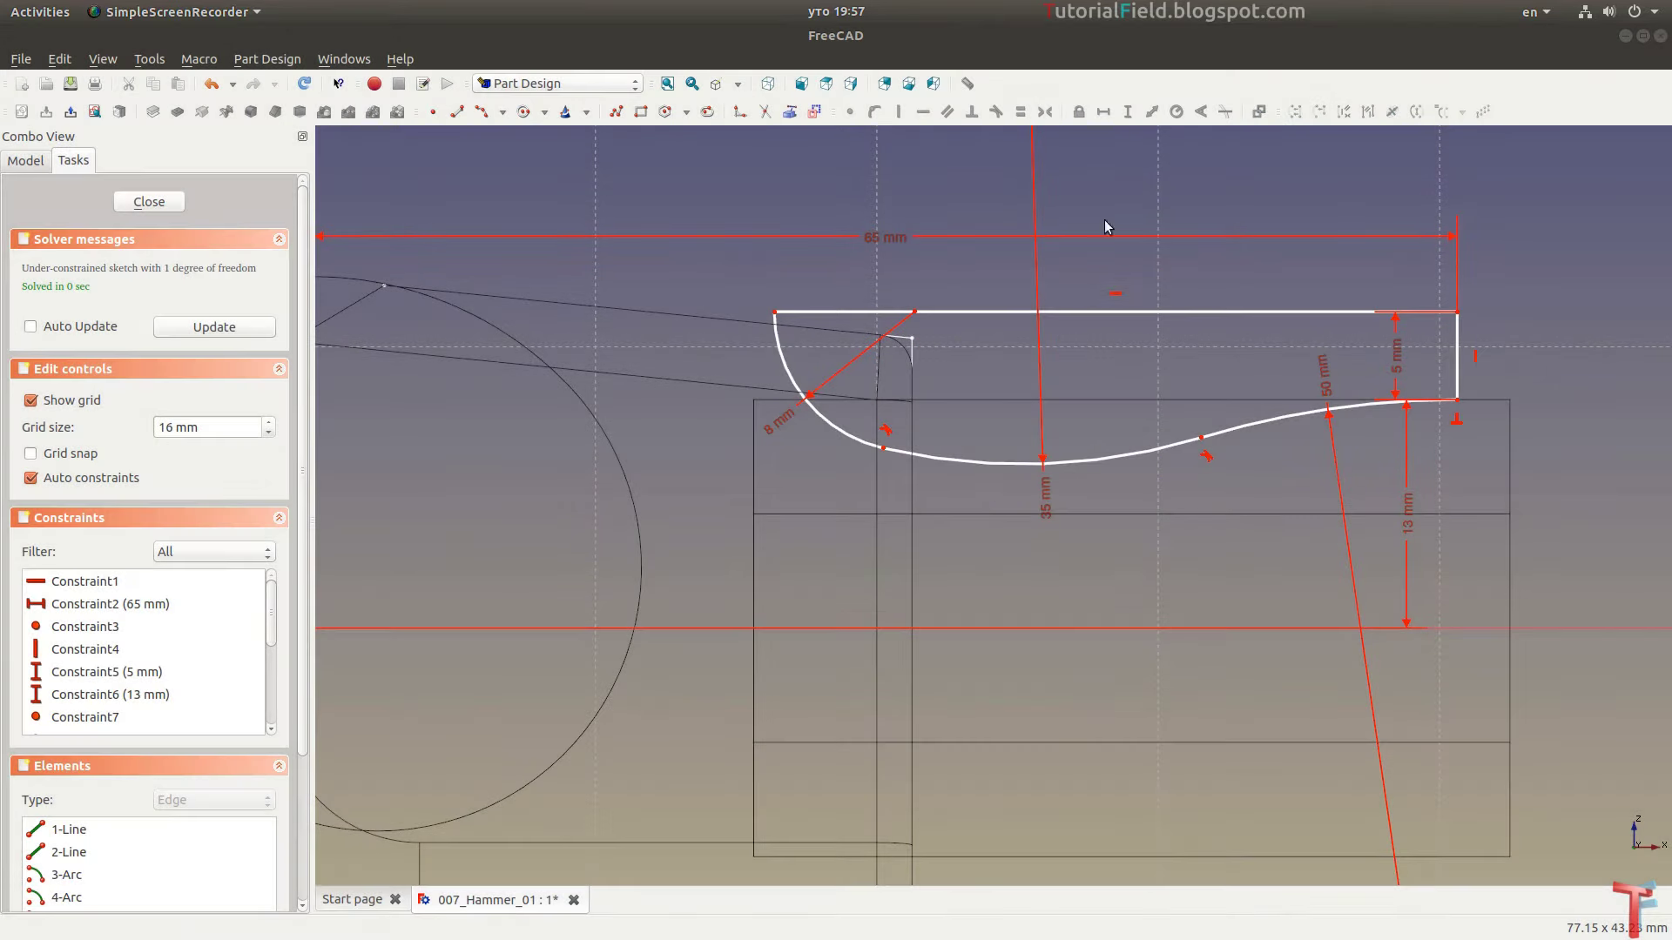
drag(1019, 471, 1032, 479)
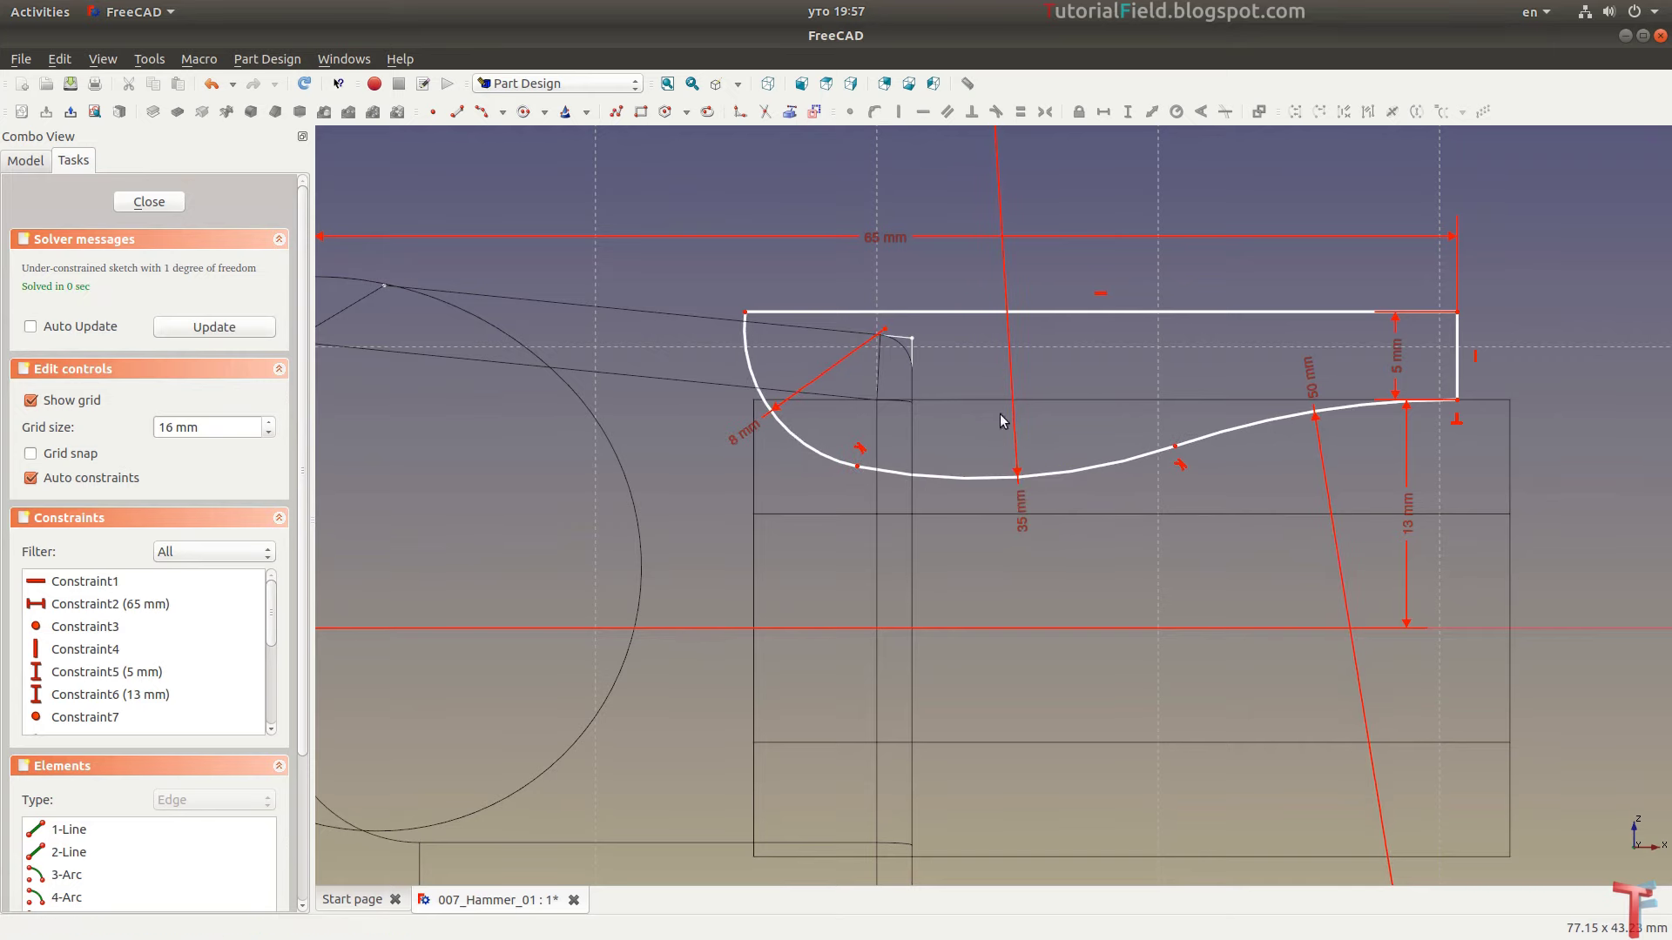
mouse_move(999, 480)
mouse_down()
mouse_move(1020, 478)
mouse_move(1007, 492)
mouse_move(1033, 458)
mouse_up()
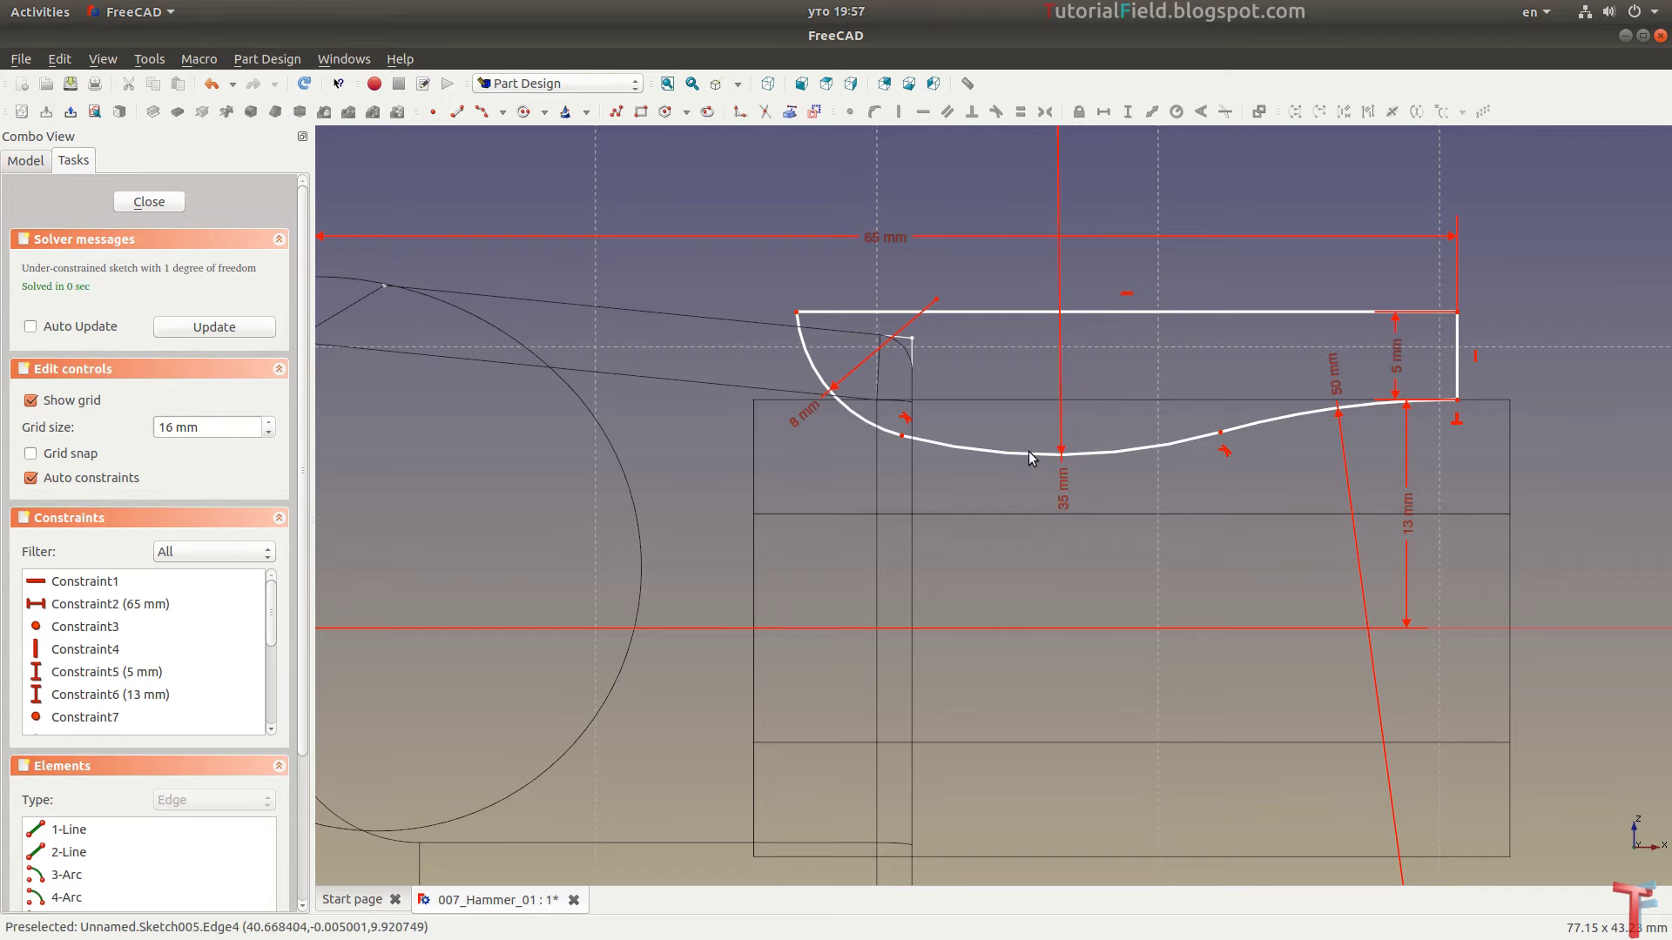
middle_drag(1112, 398, 1077, 437)
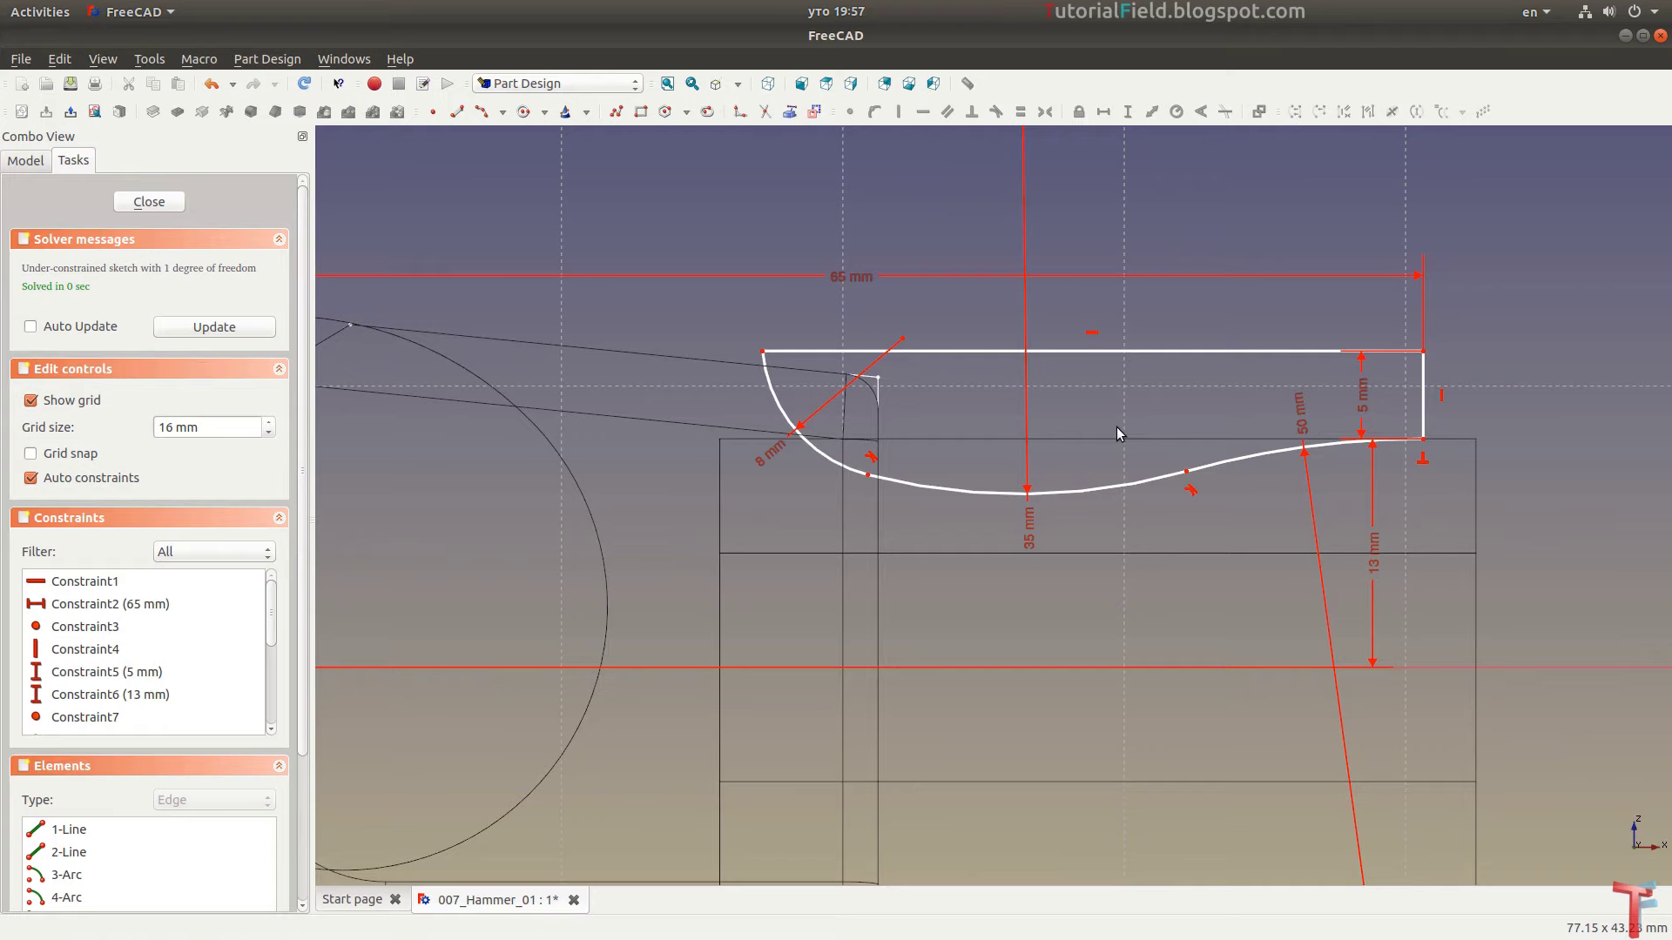
Set the top edge's horizontal length to 38 mm and close the sketch
click(1184, 348)
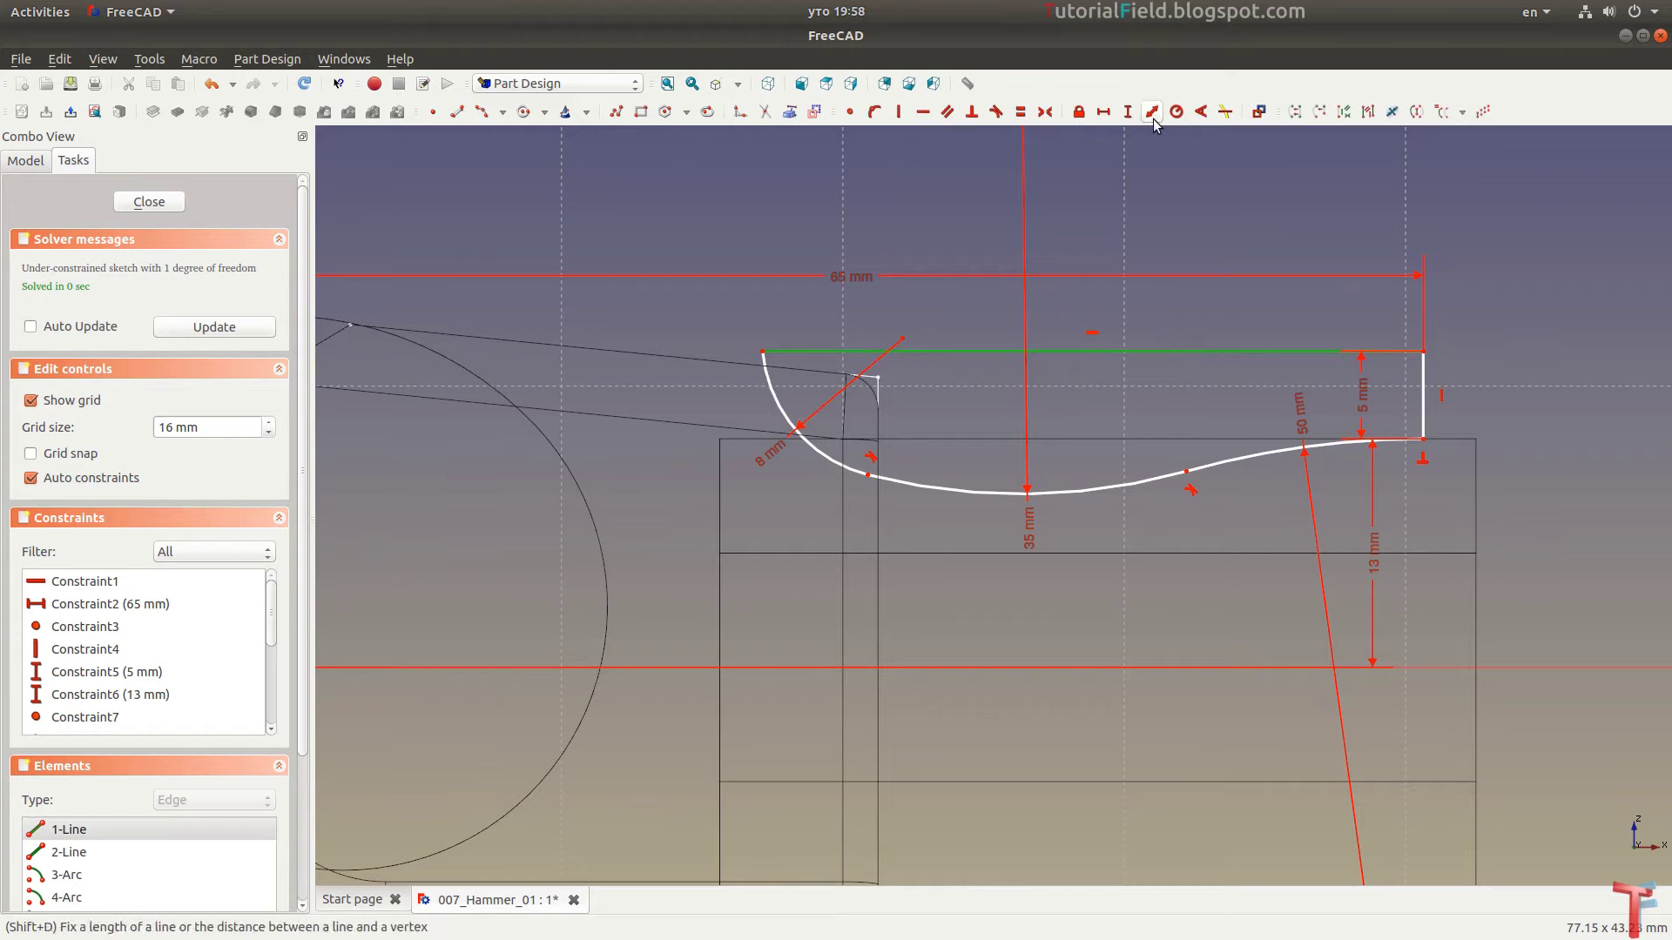
click(1103, 111)
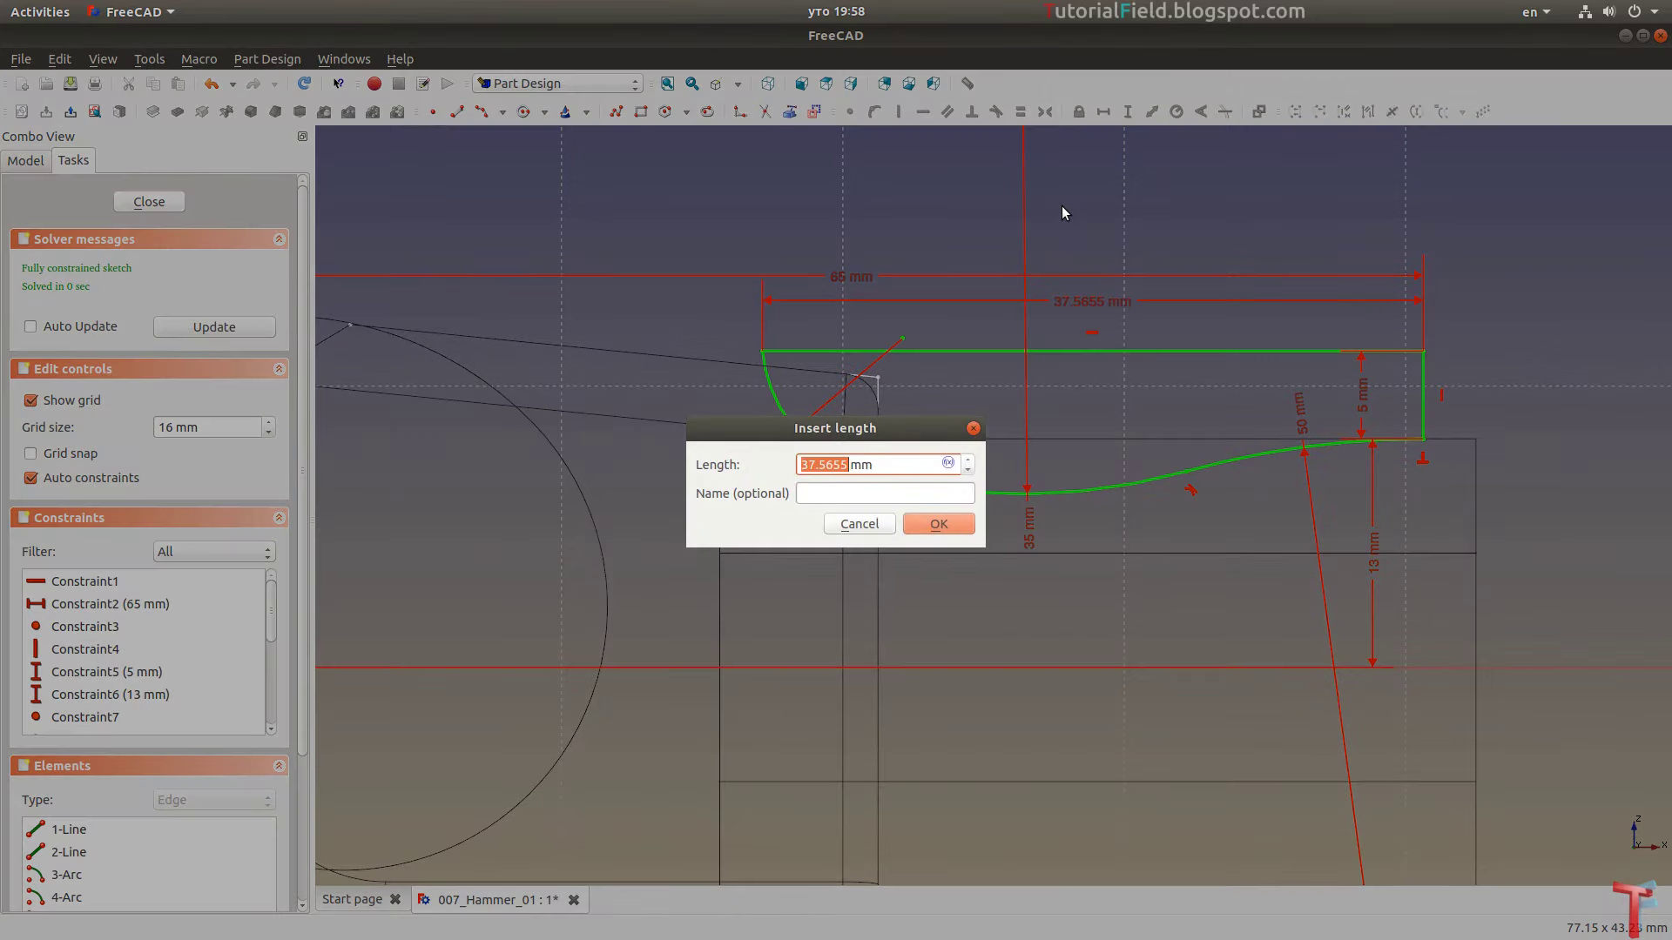
text(38)
key(Return)
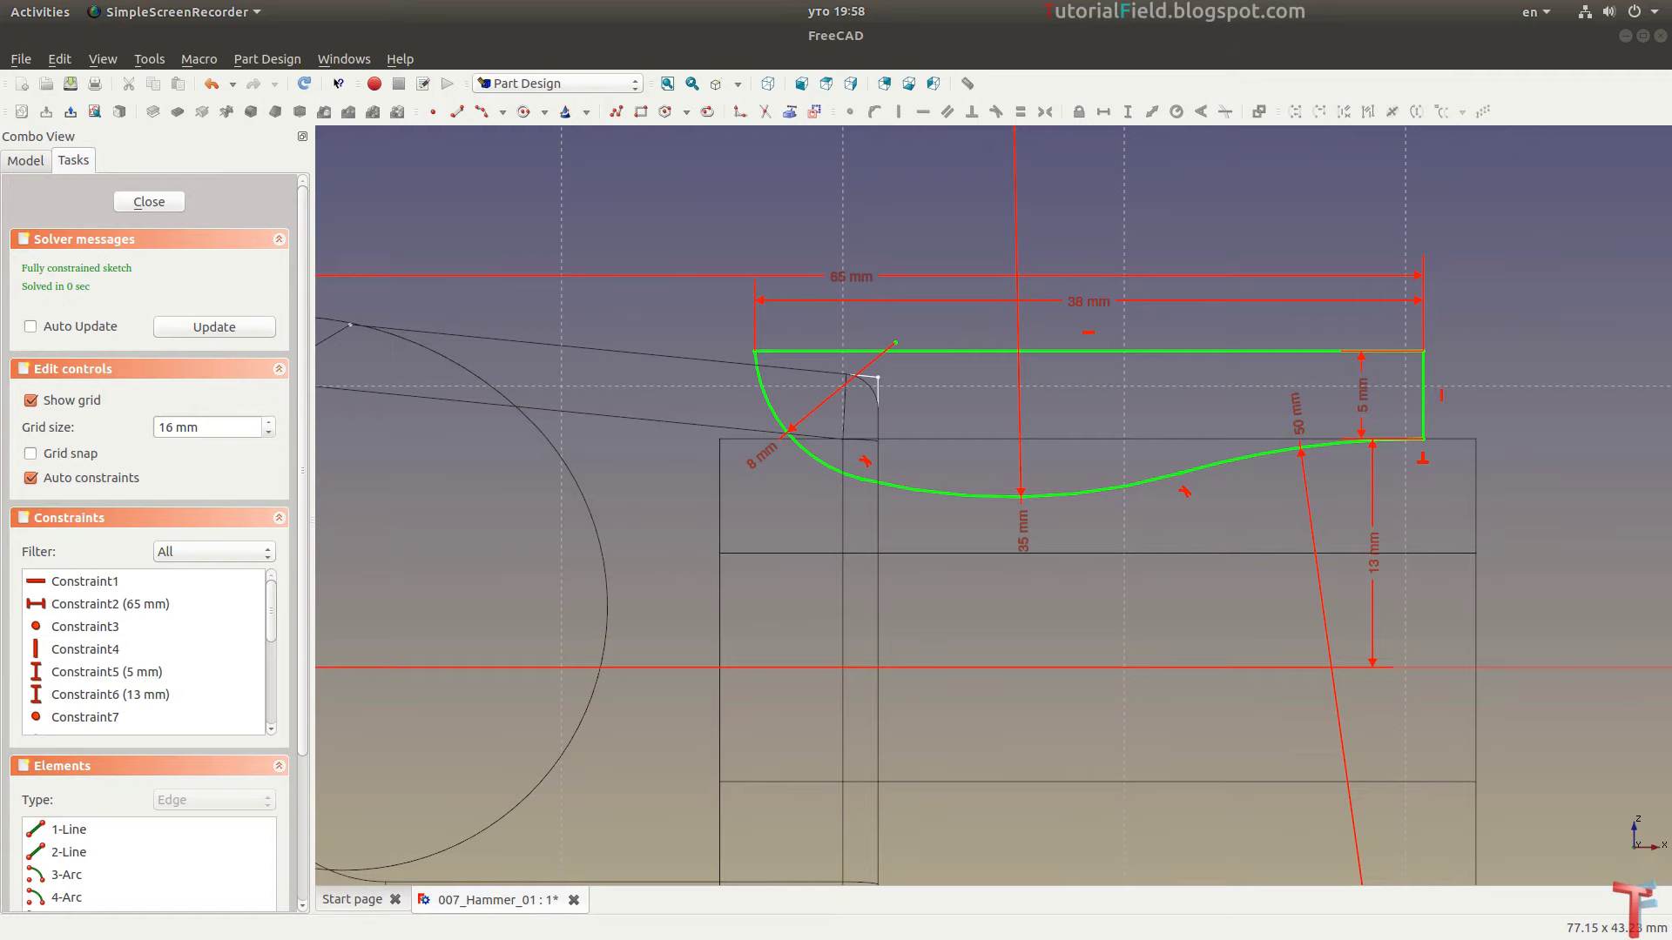
click(137, 203)
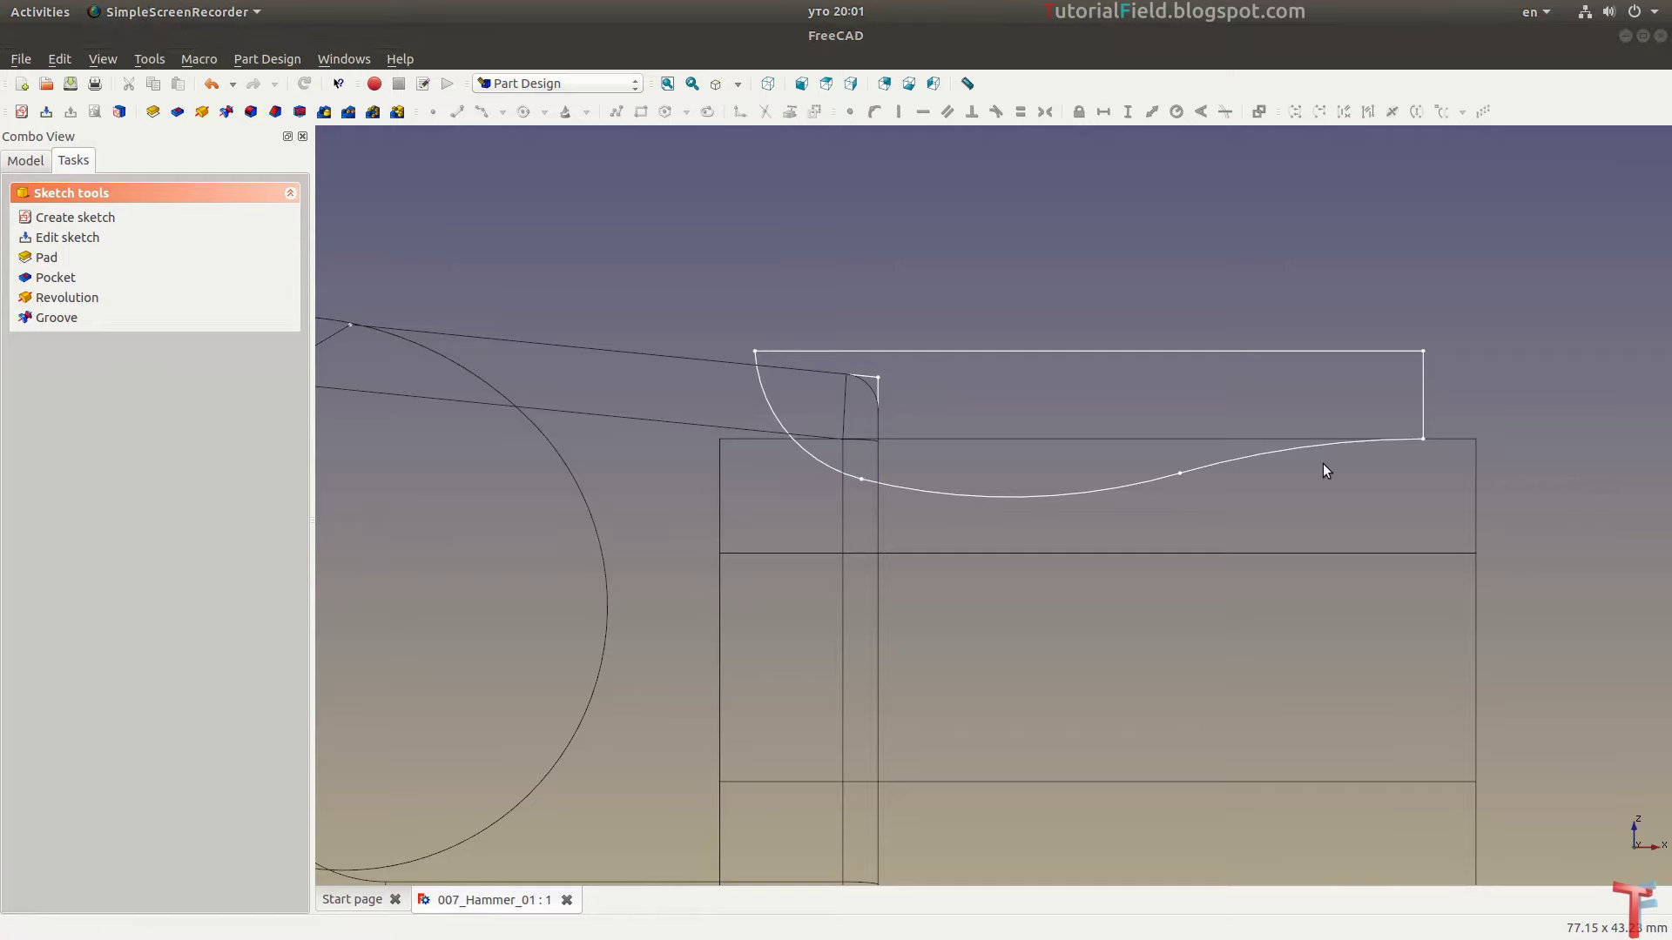
Revolve the profile 360° about the horizontal sketch axis with the model shown shaded
mouse_move(1323, 470)
middle_down()
mouse_move(1012, 585)
mouse_move(978, 555)
mouse_move(1082, 526)
mouse_move(980, 529)
mouse_move(940, 462)
middle_up()
scroll(1012, 578, down, 2)
scroll(980, 529, up, 1)
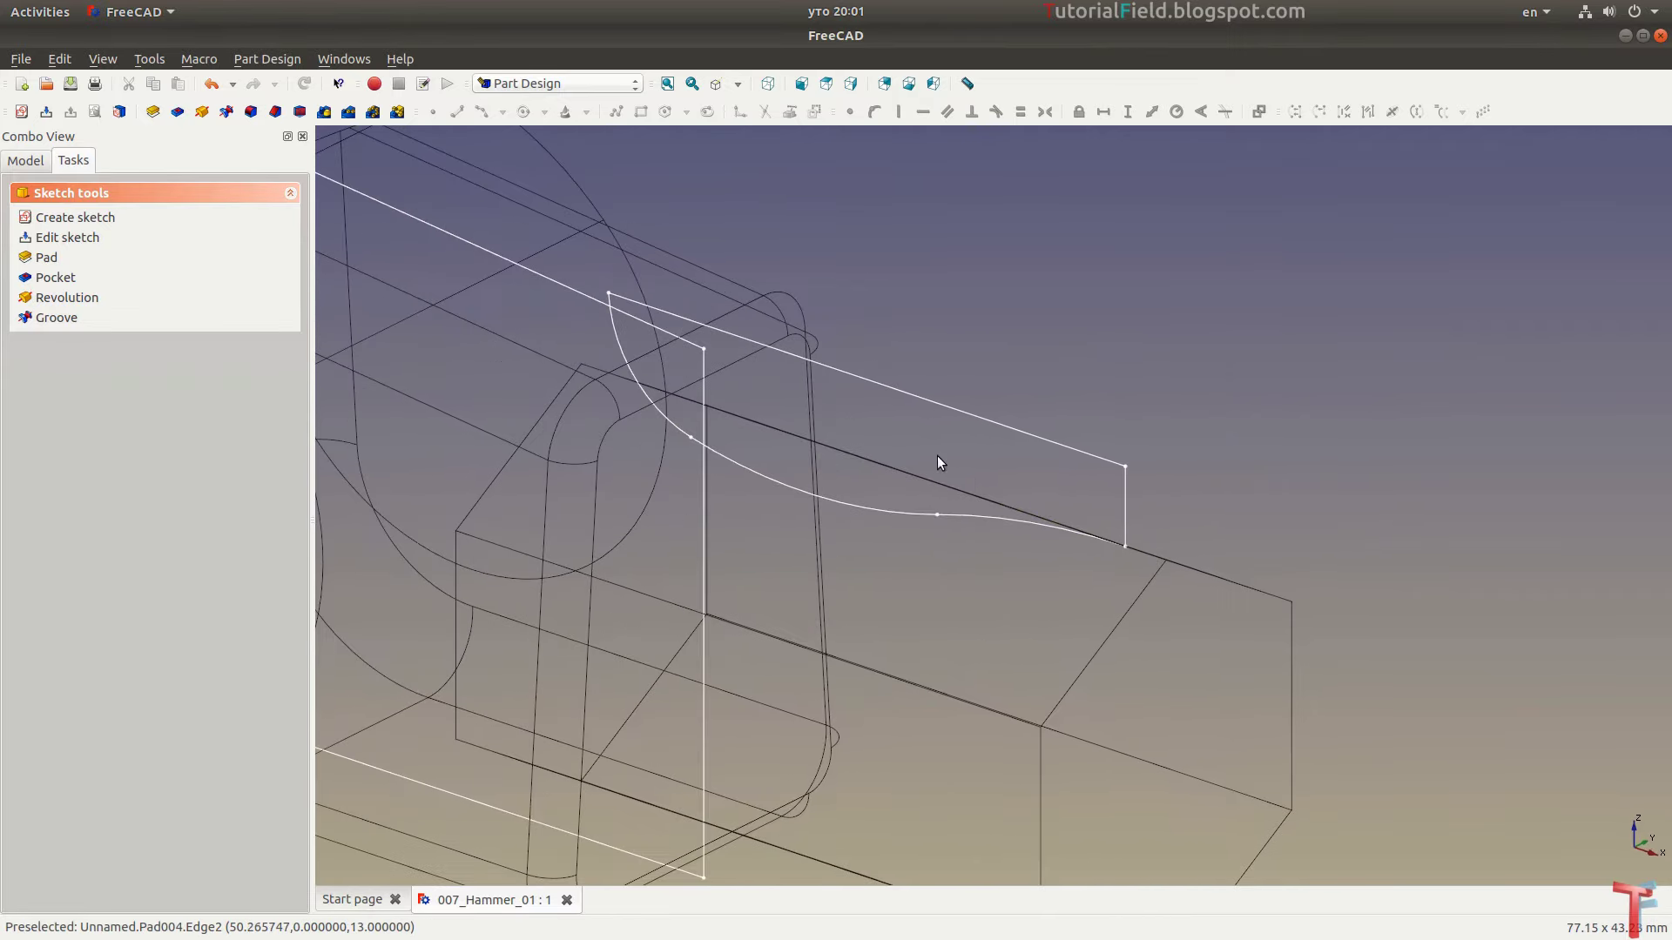
click(71, 300)
click(173, 273)
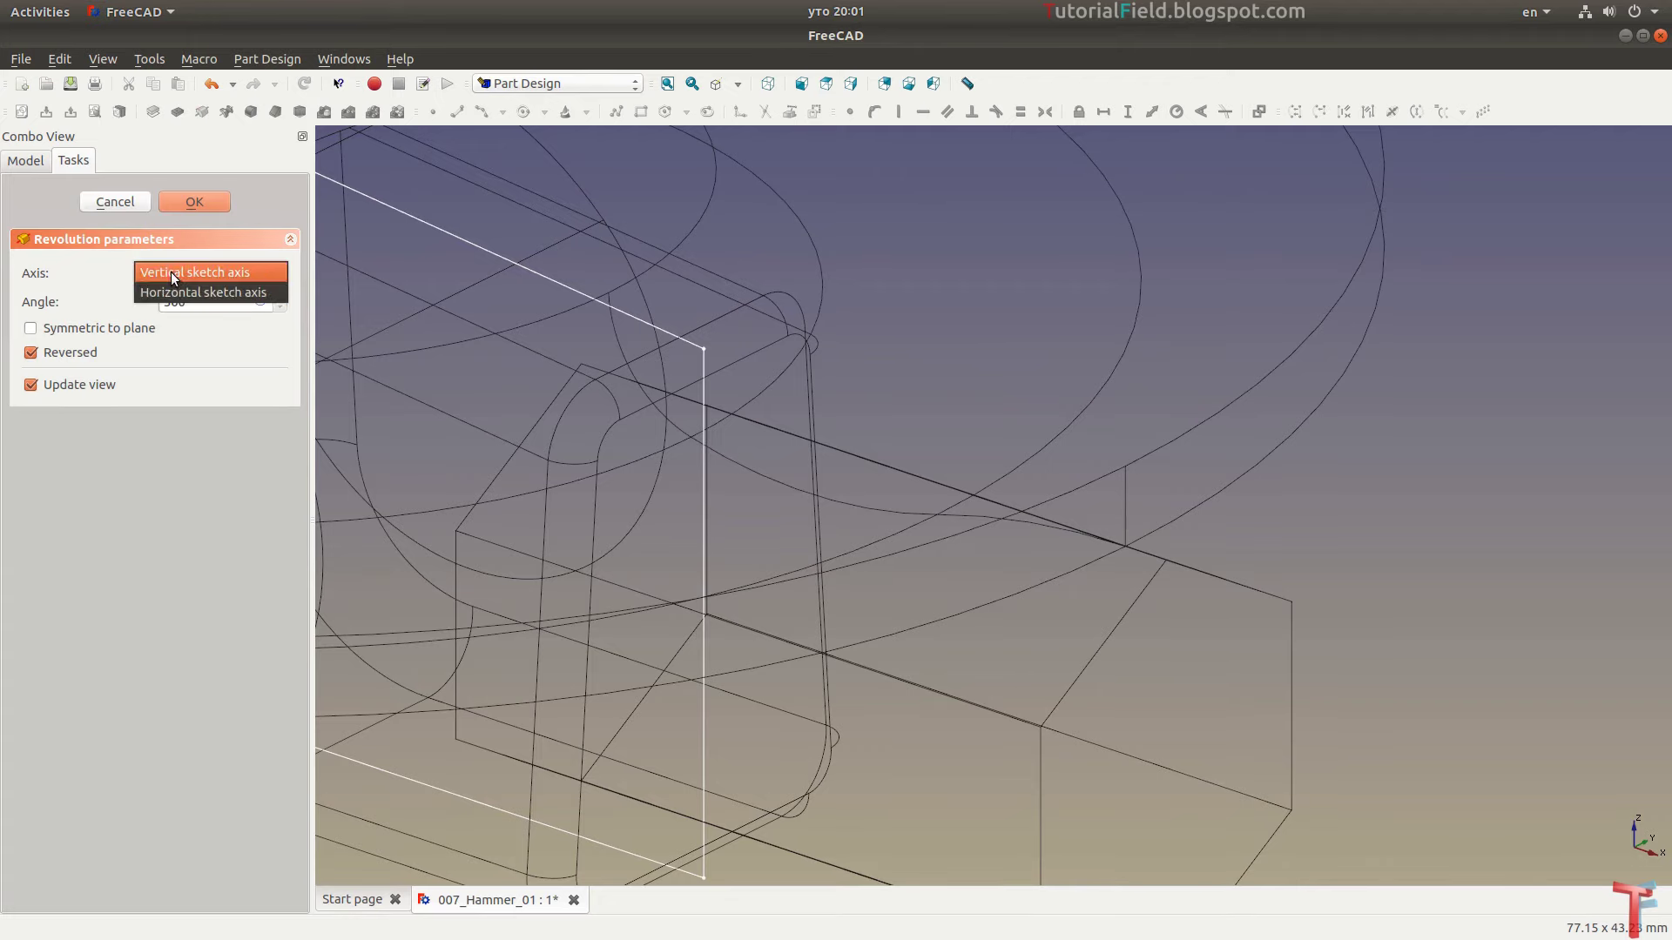
click(175, 293)
mouse_move(937, 430)
middle_down()
mouse_move(903, 502)
mouse_move(906, 489)
middle_up()
click(739, 84)
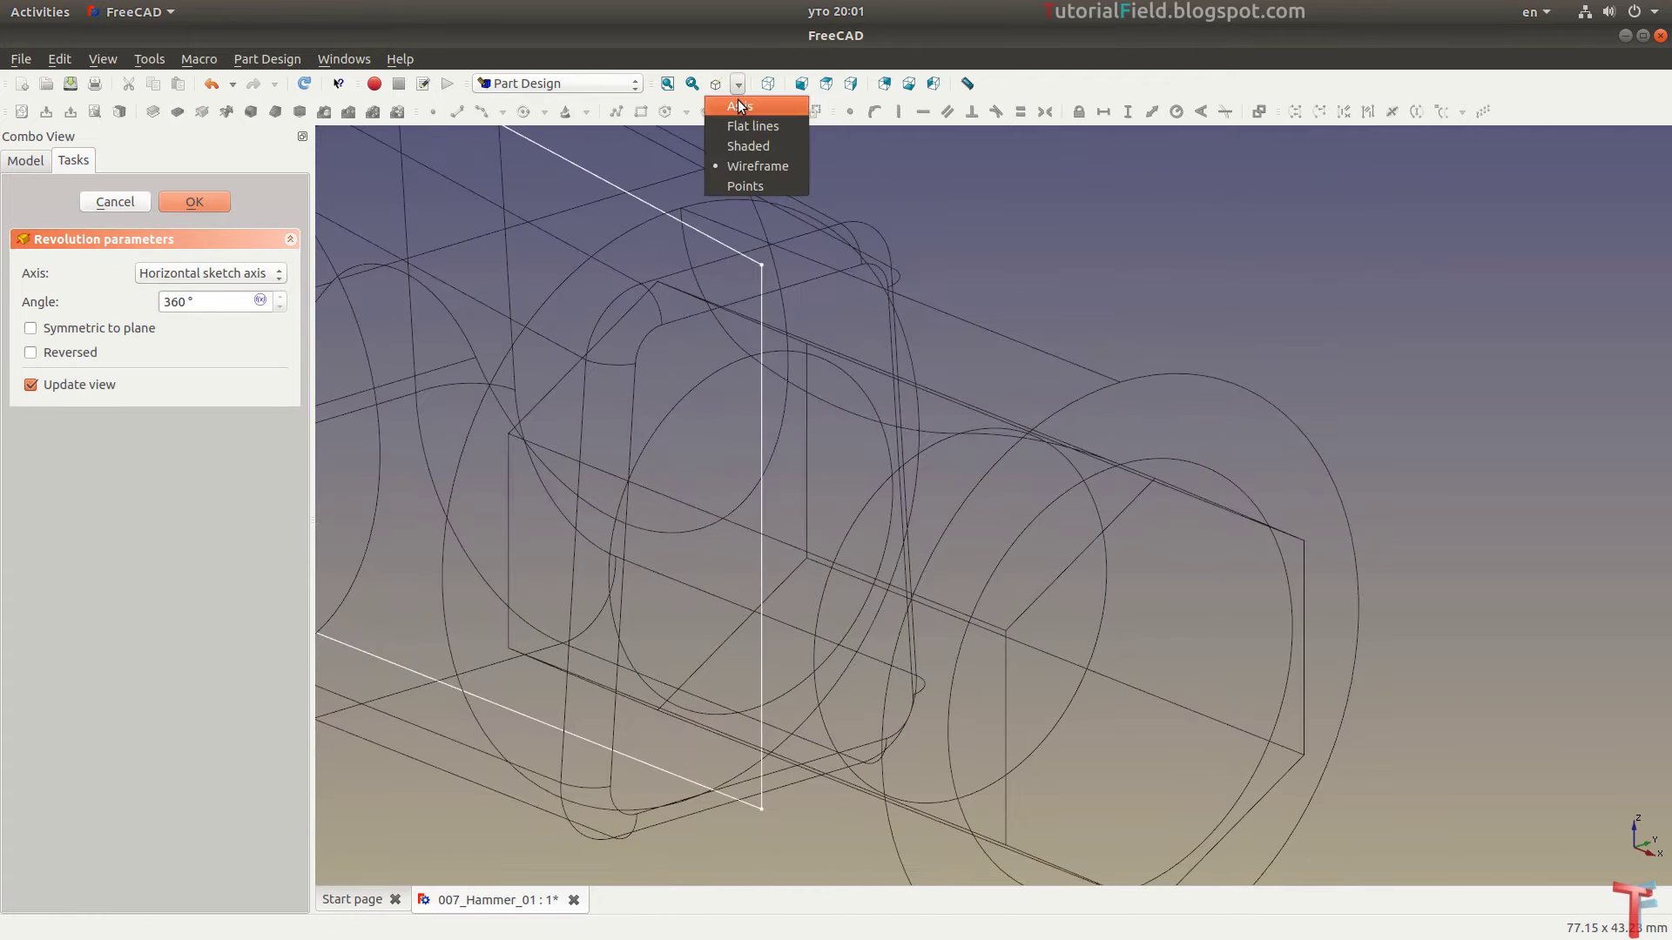
mouse_move(802, 418)
middle_down()
mouse_move(1008, 438)
mouse_move(691, 467)
mouse_move(944, 422)
mouse_move(802, 440)
middle_up()
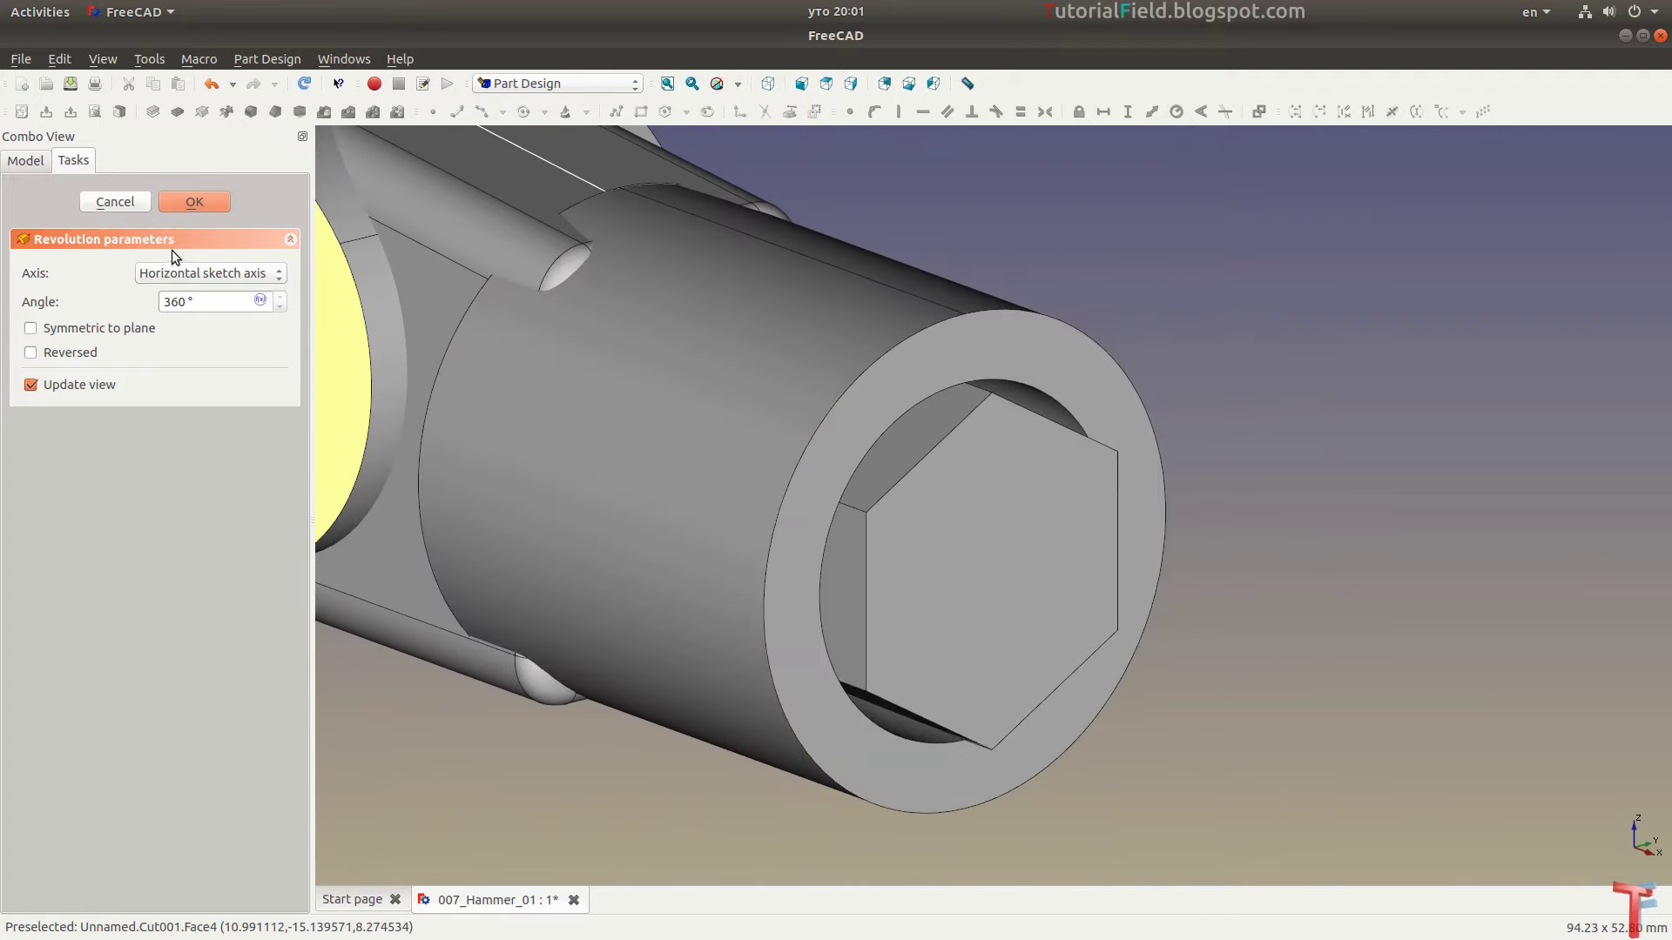
click(186, 203)
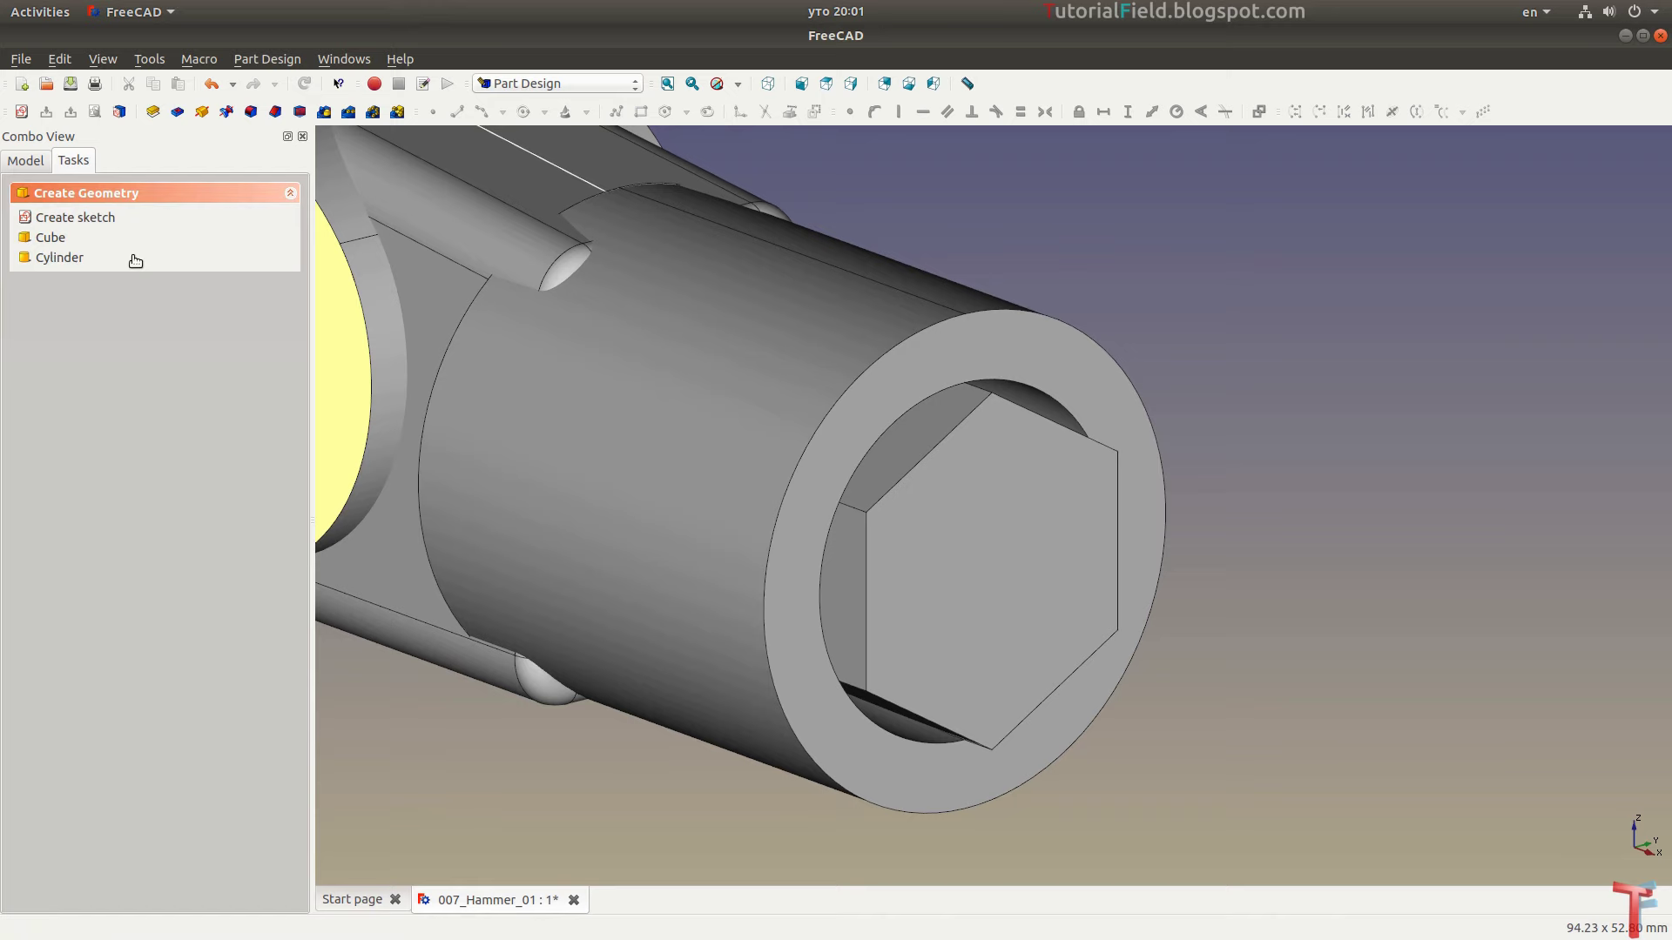
Cut the Revolution from Pad004 in the Part workbench, creating Cut002
click(25, 160)
click(90, 388)
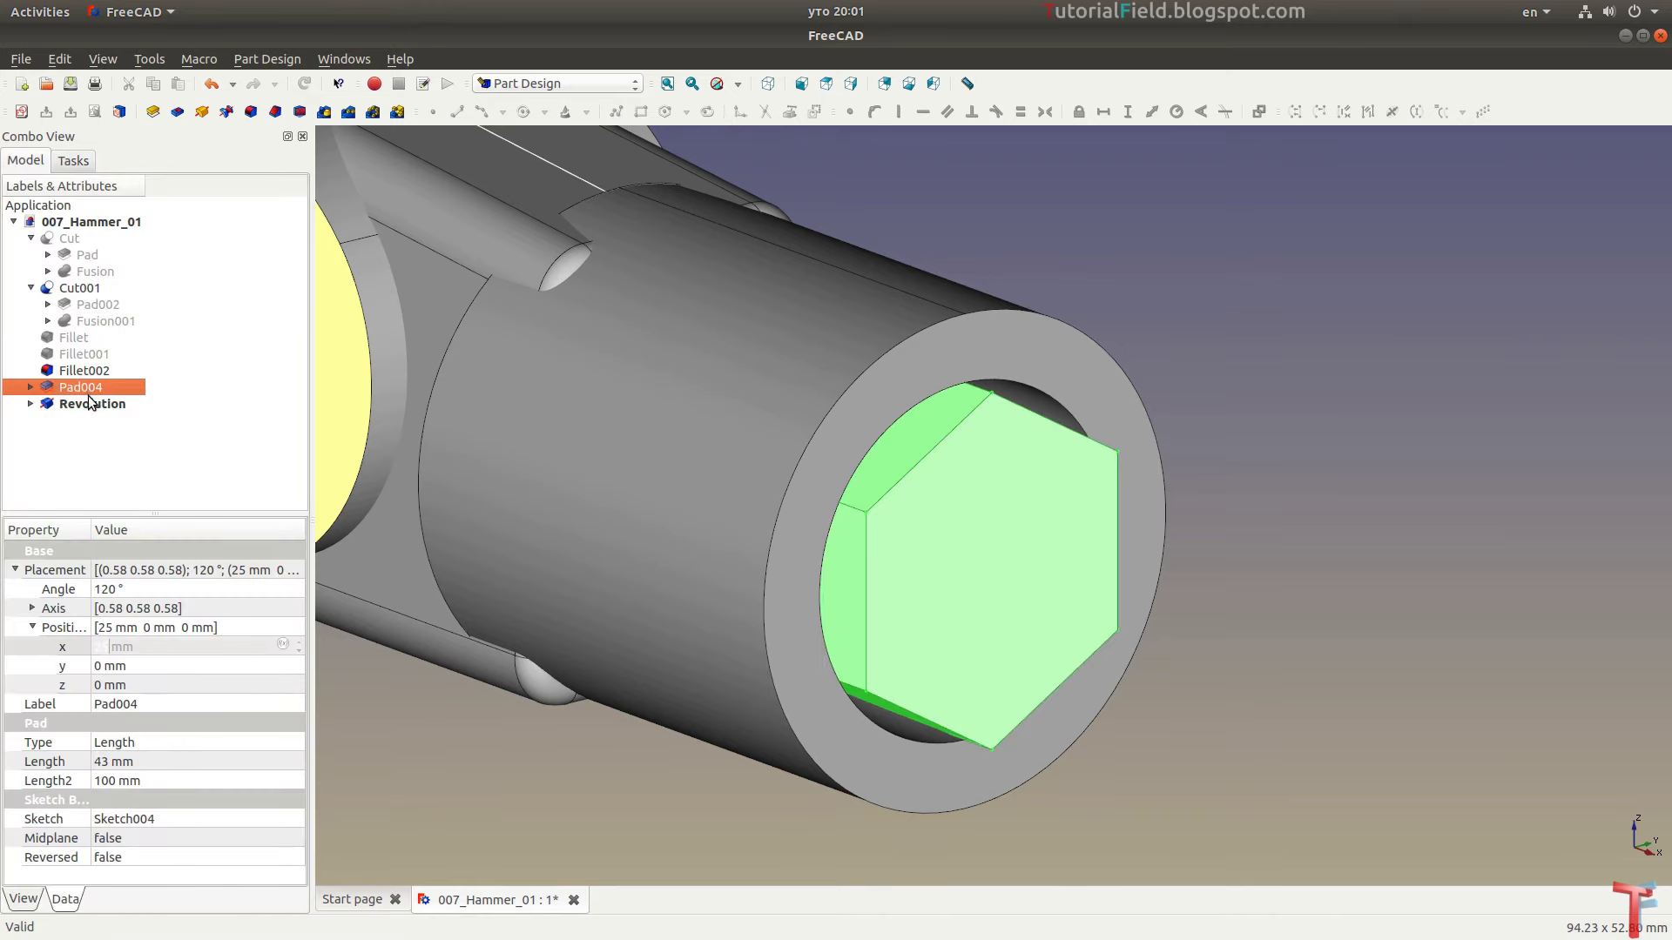
click(91, 404)
ctrl+click(91, 404)
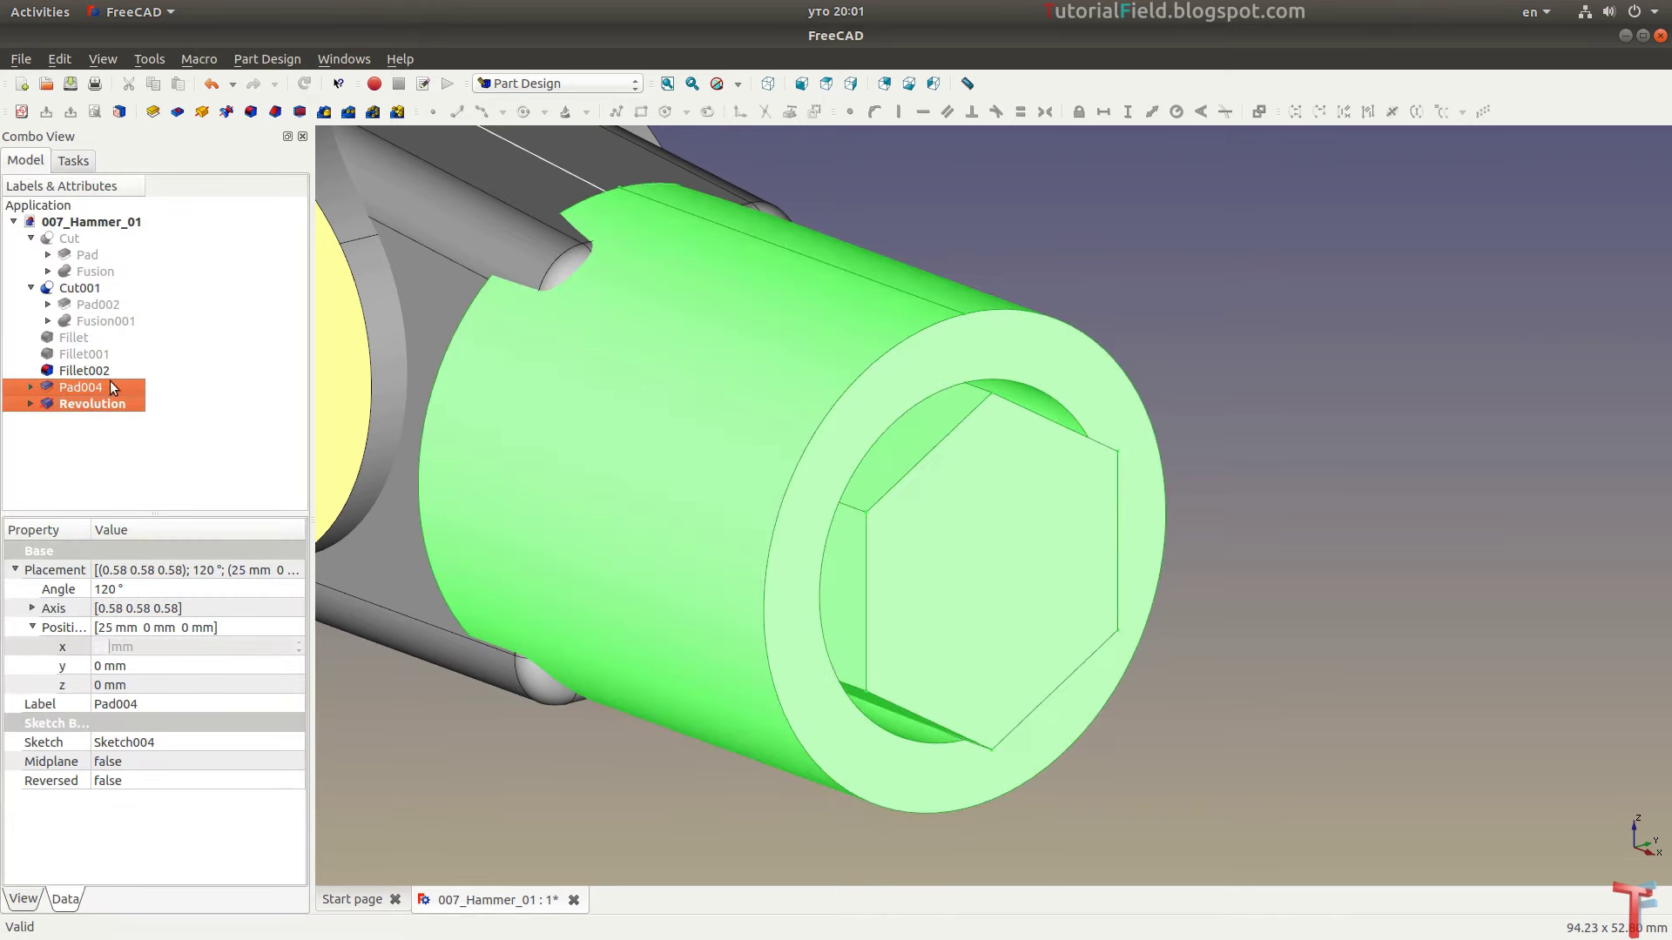
click(542, 83)
click(533, 254)
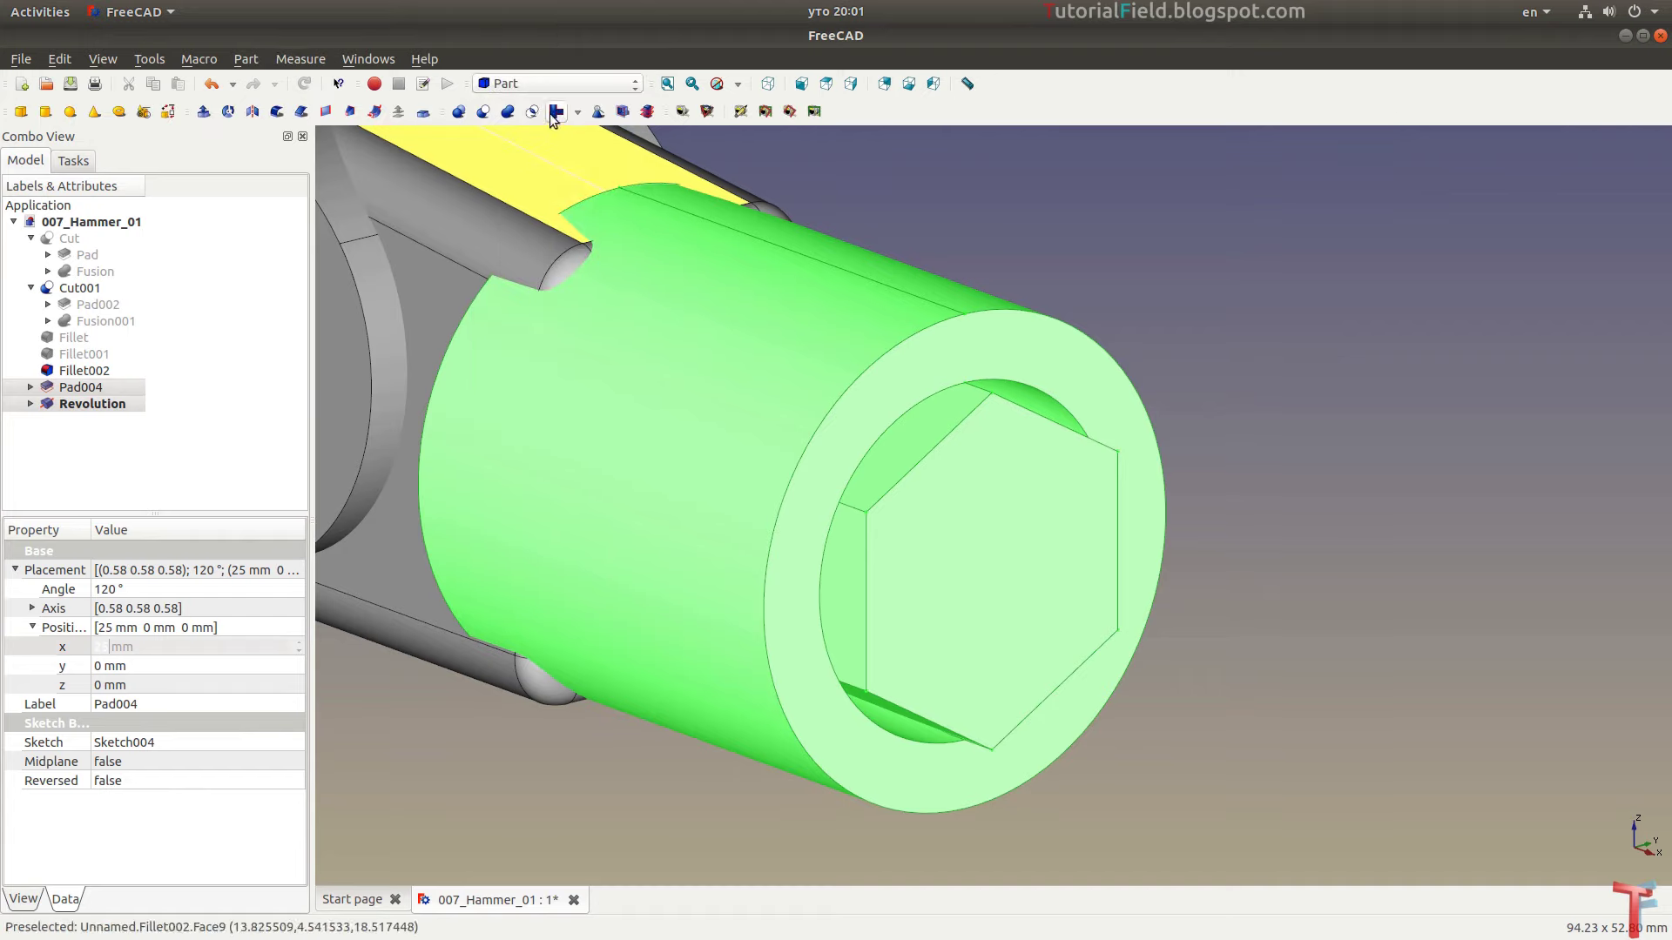
click(480, 117)
mouse_move(578, 410)
middle_down()
mouse_move(757, 451)
mouse_move(850, 392)
mouse_move(754, 402)
mouse_move(679, 448)
mouse_move(720, 414)
mouse_move(683, 456)
mouse_move(691, 426)
mouse_move(676, 448)
mouse_move(619, 421)
mouse_move(791, 441)
mouse_move(719, 493)
middle_up()
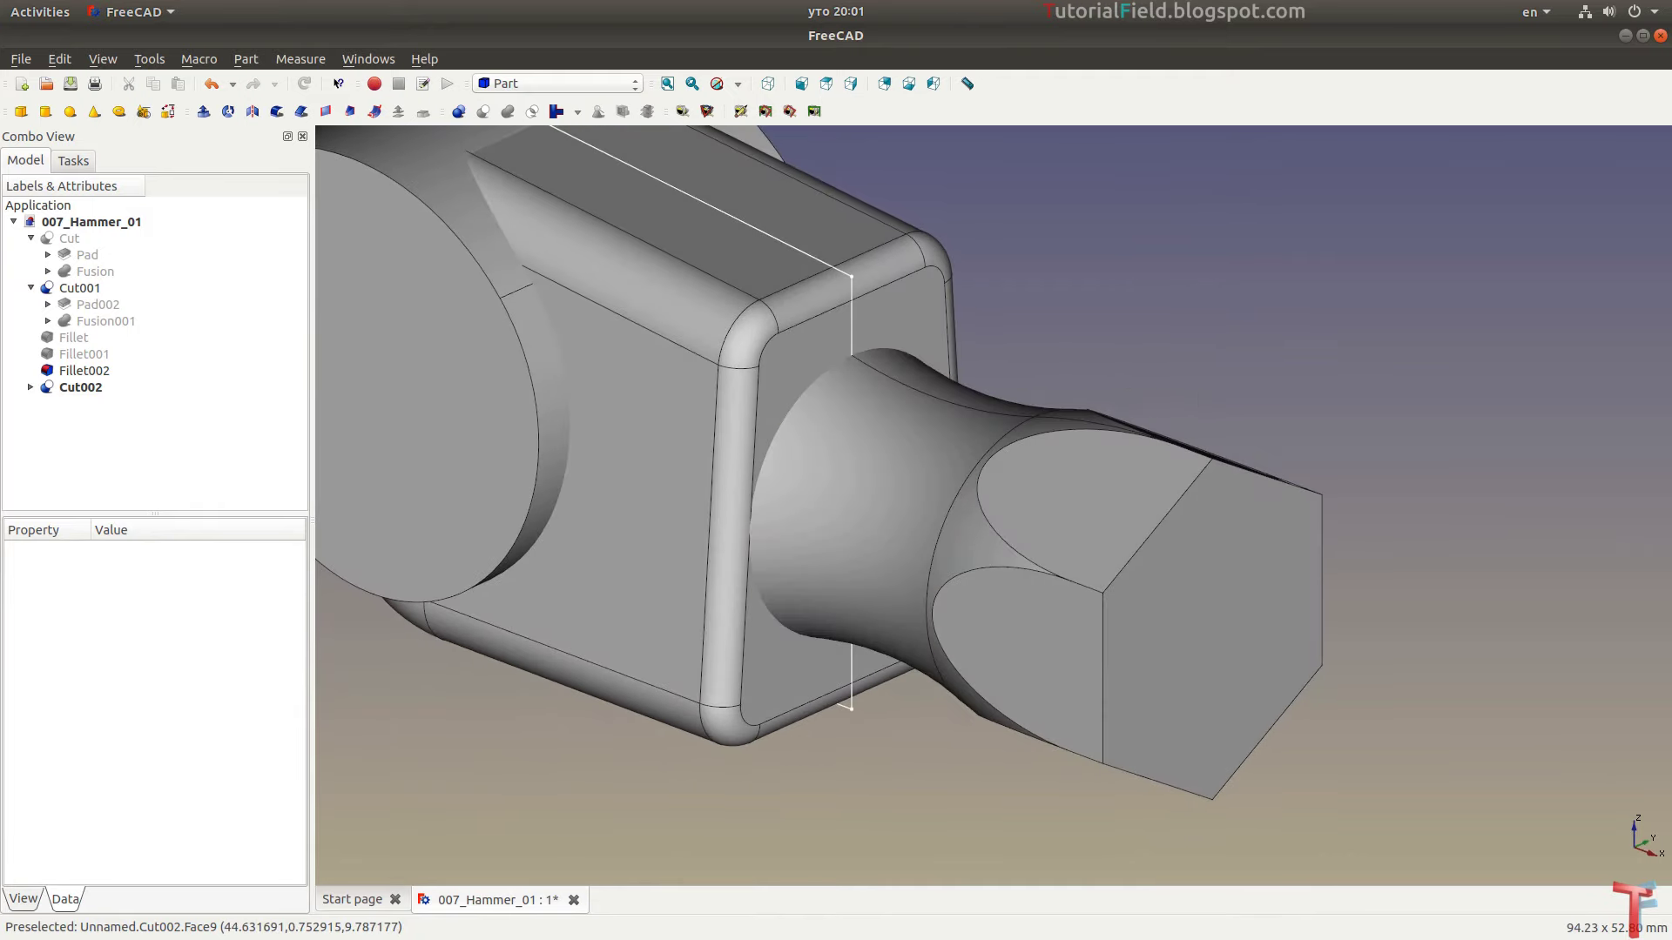
Select the hex end-face edges and apply a 1 mm Part chamfer
key(alt+Tab)
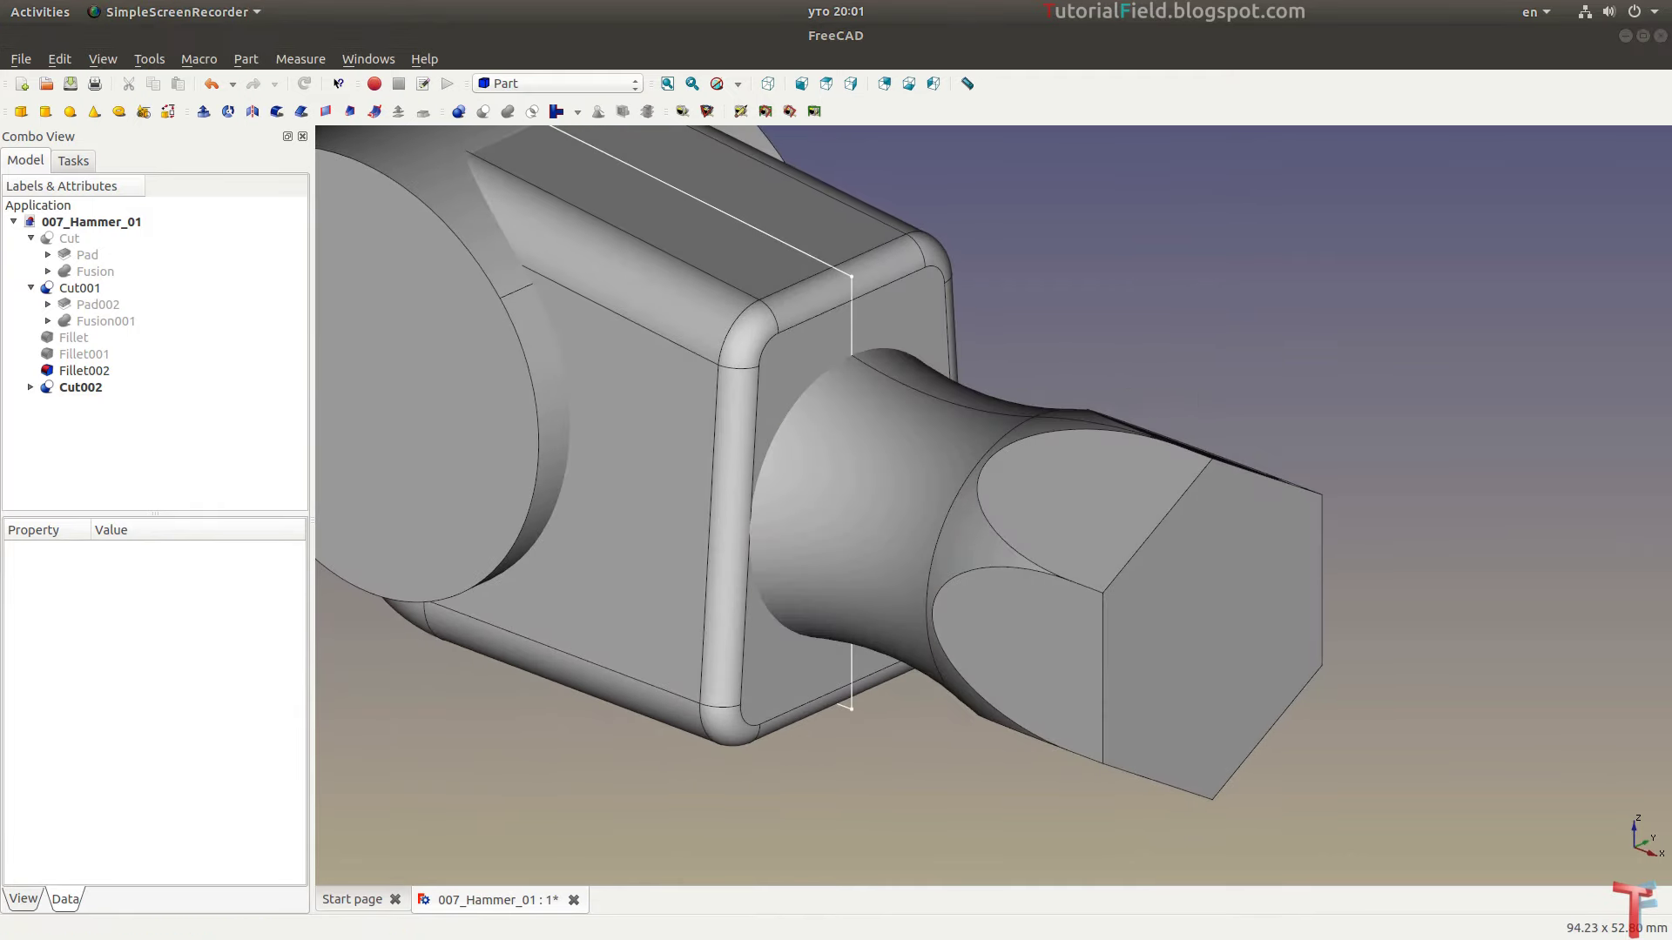
middle_drag(1141, 510, 1047, 505)
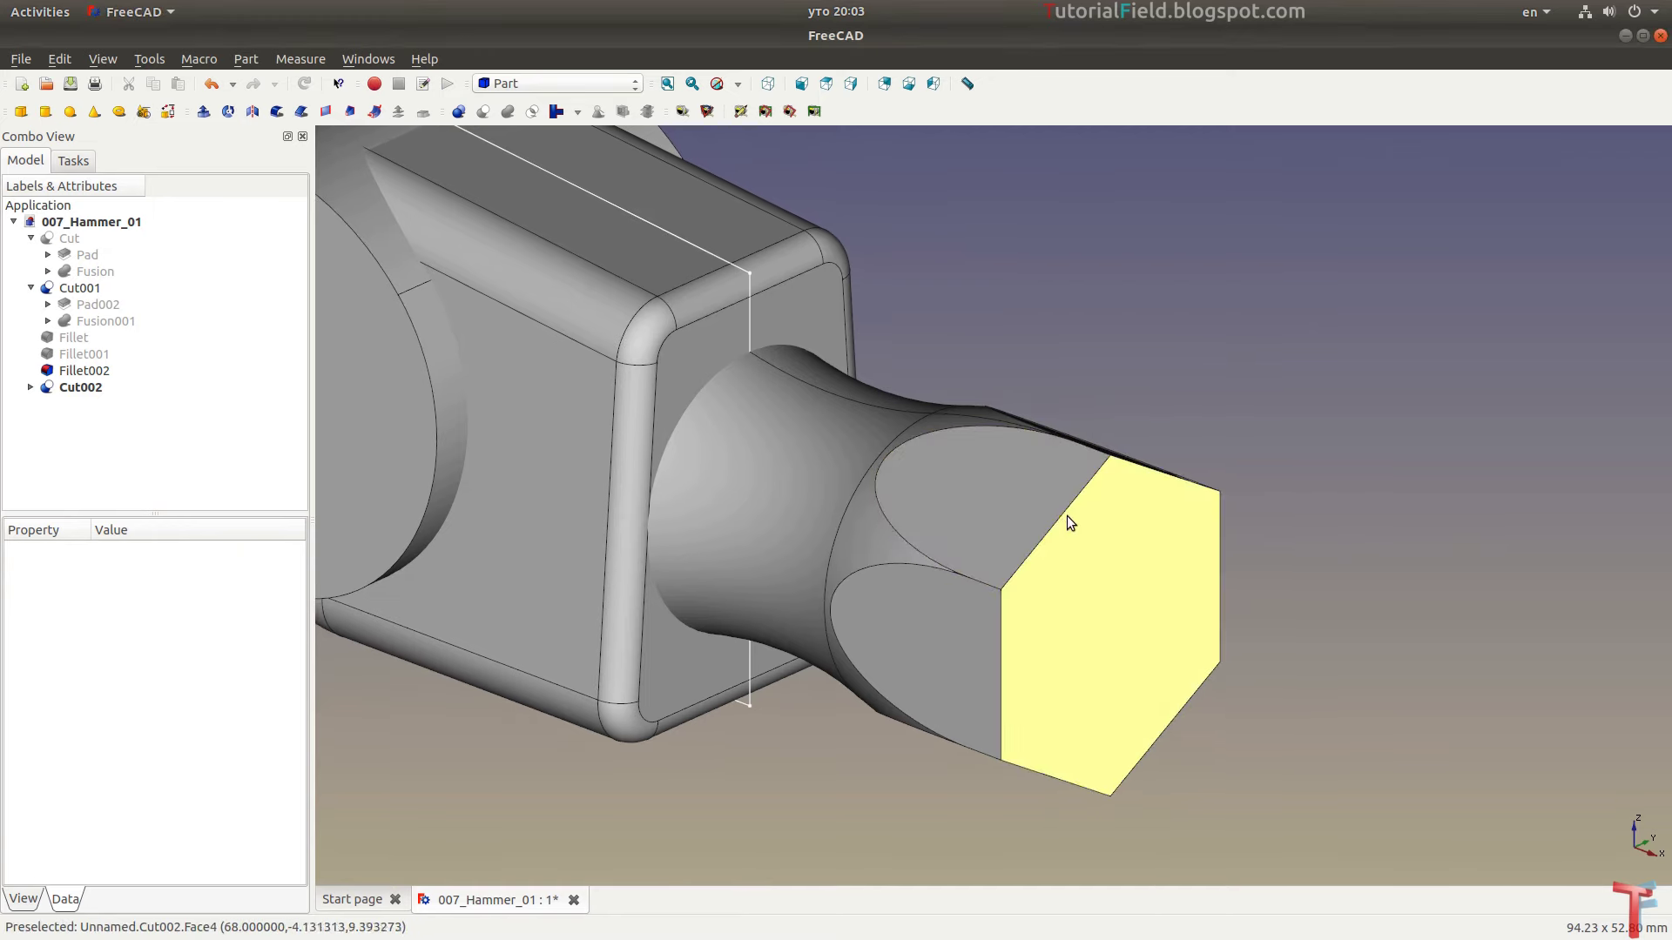
click(1066, 516)
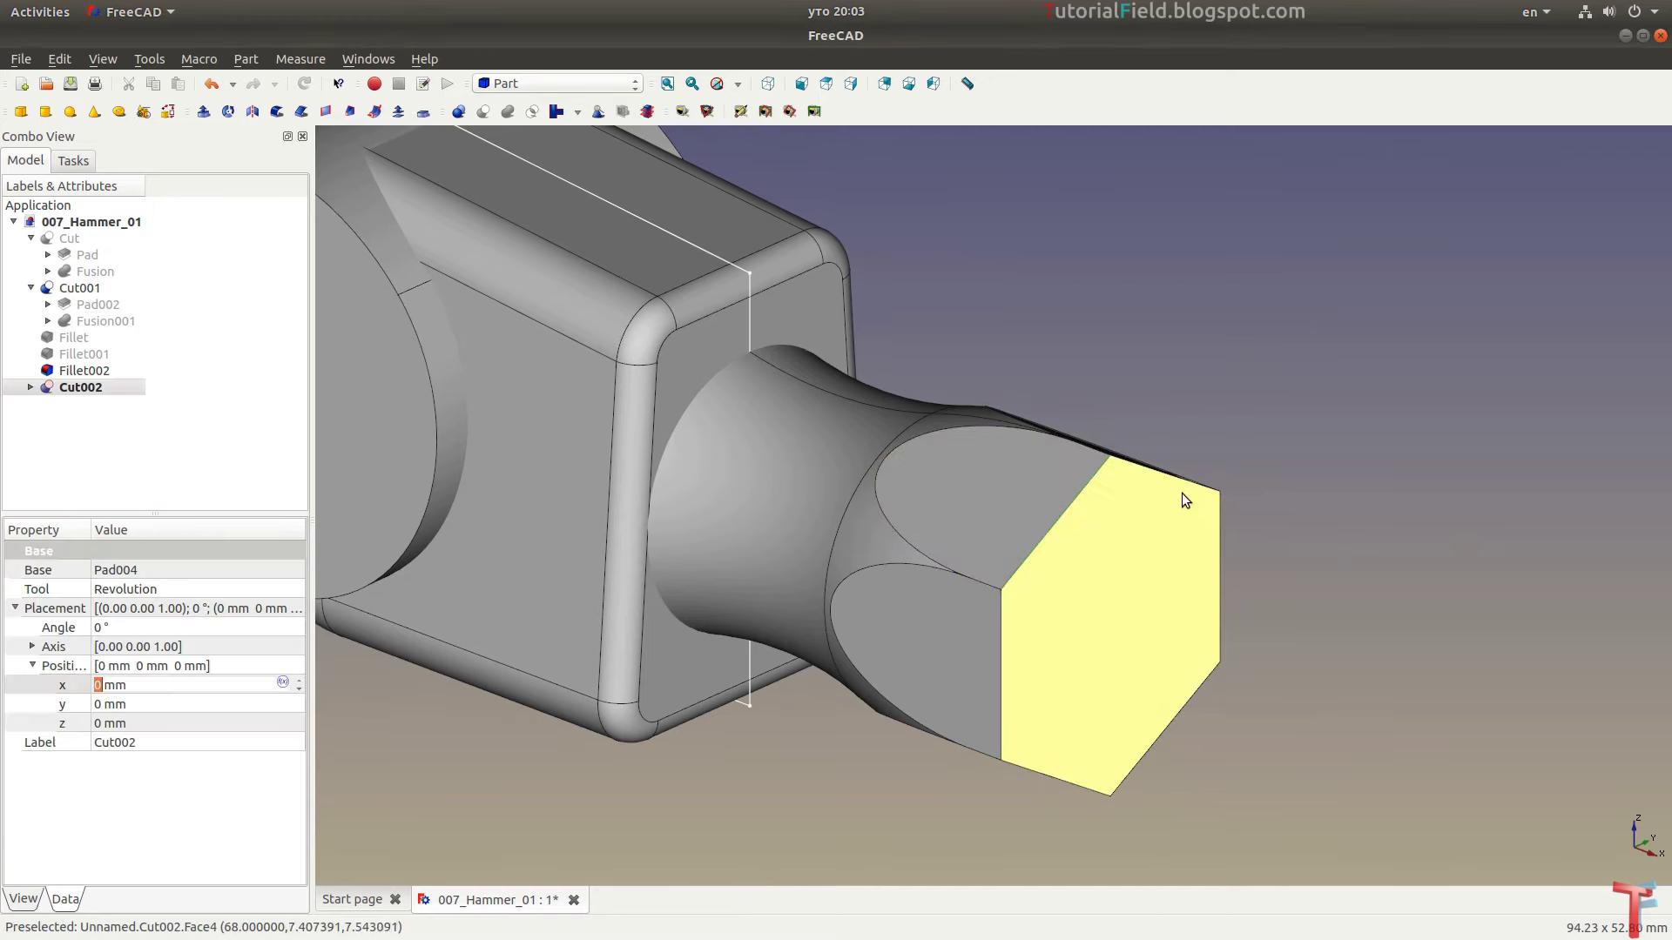
ctrl+click(1220, 529)
ctrl+click(1178, 711)
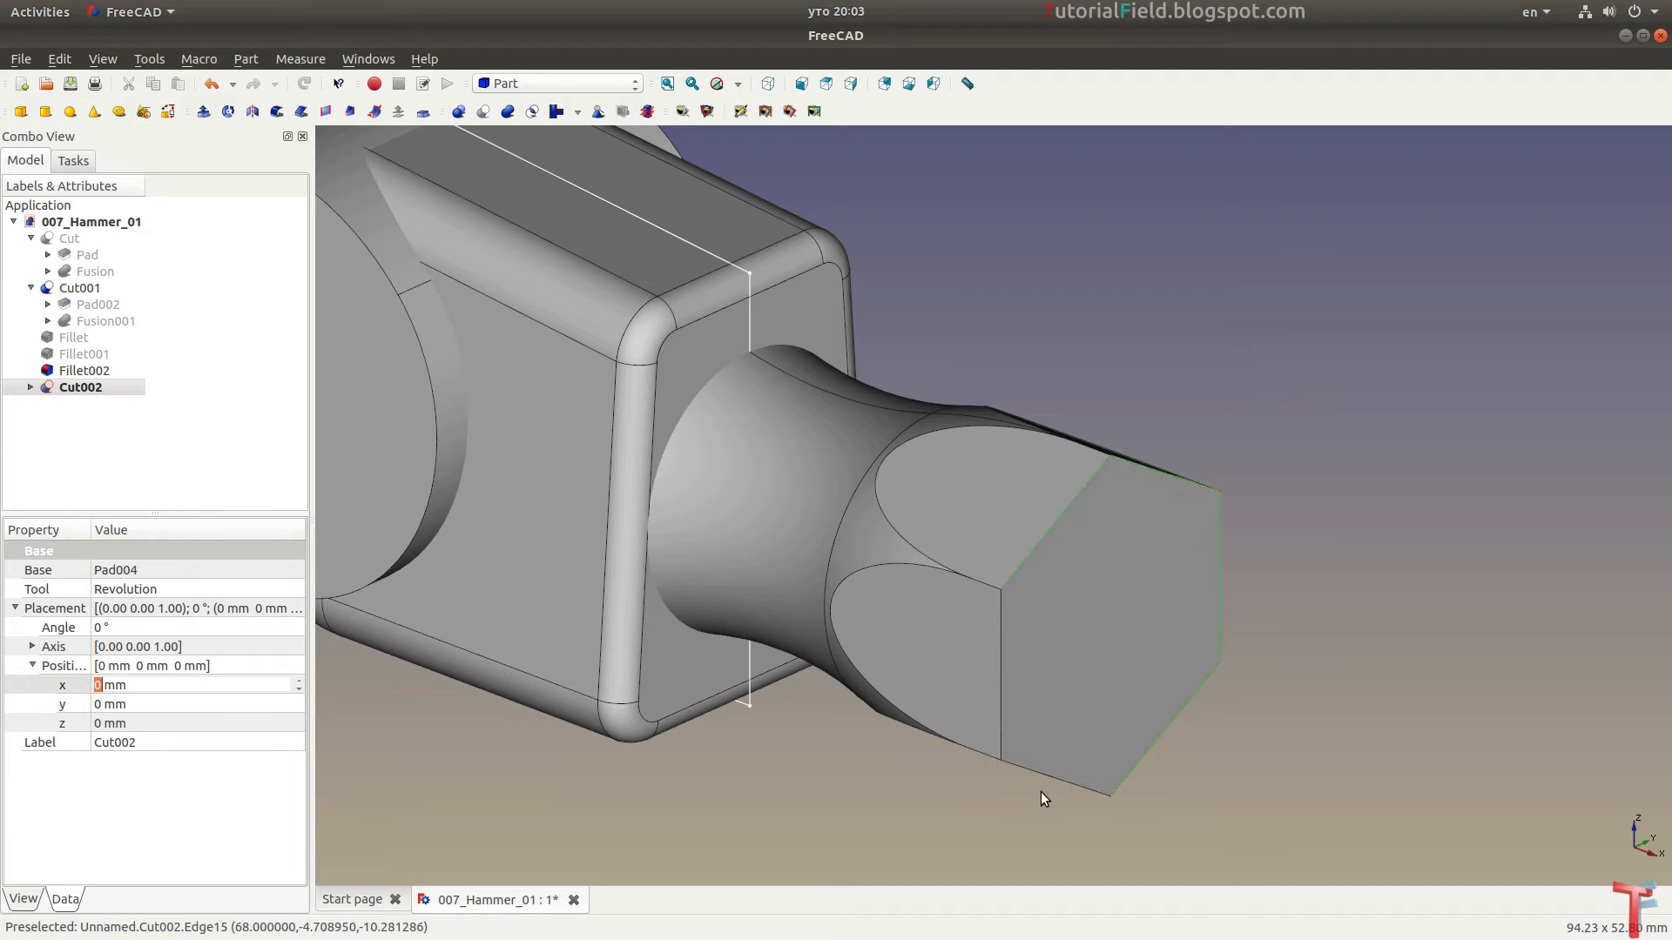
ctrl+click(1052, 777)
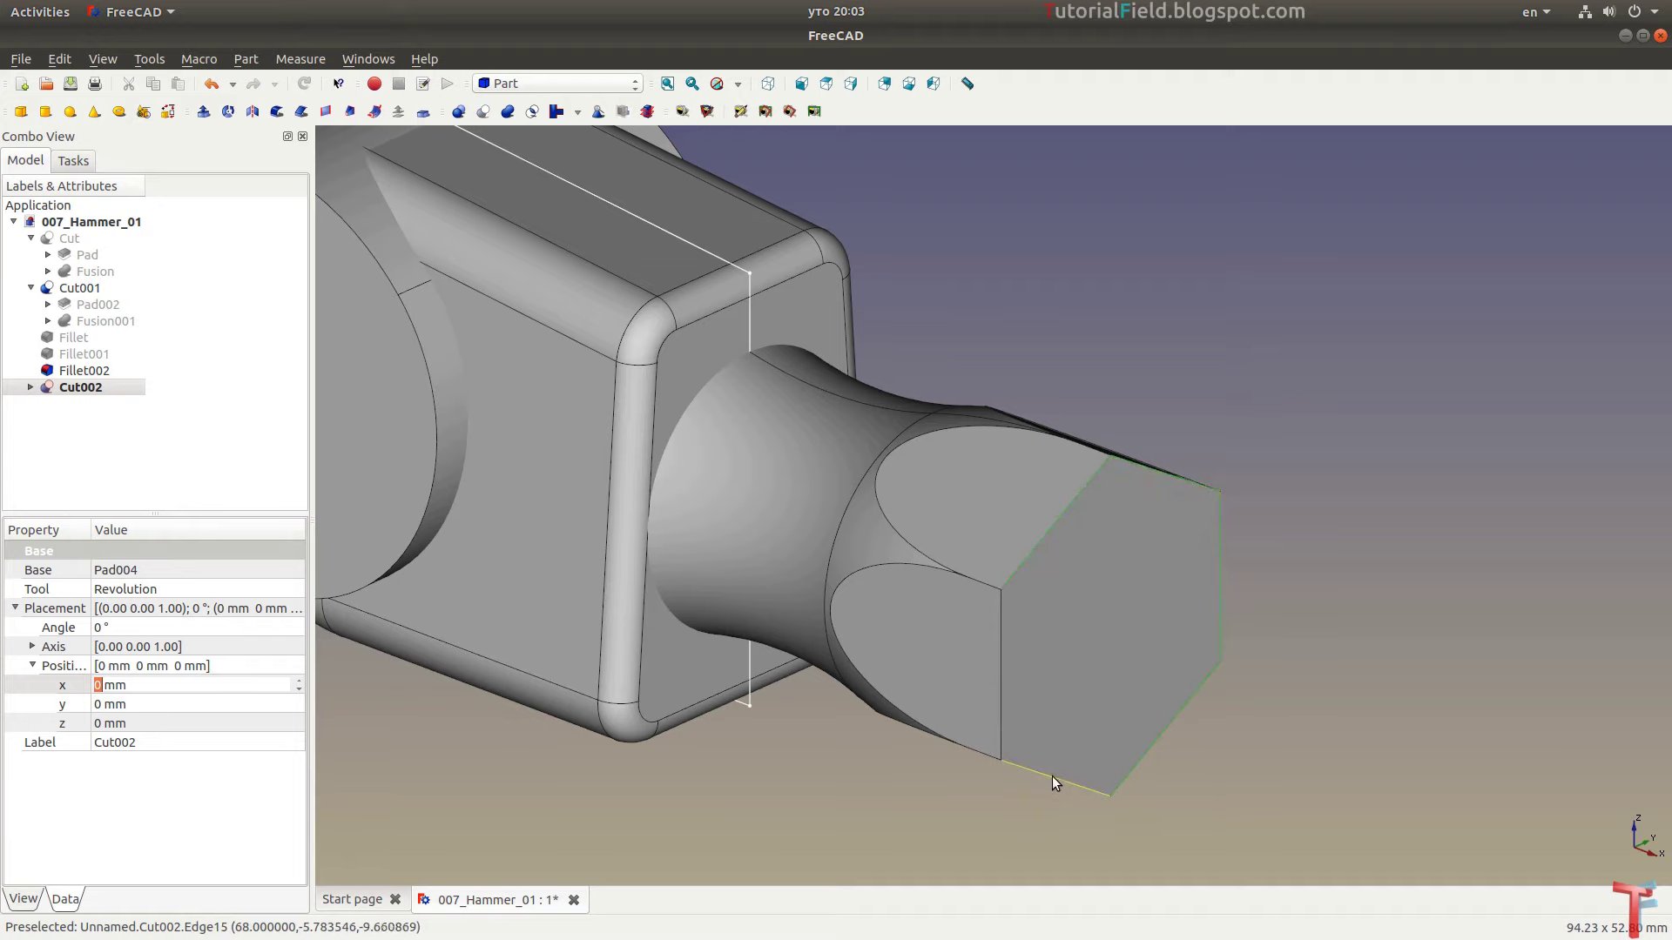
ctrl+click(1001, 720)
click(301, 111)
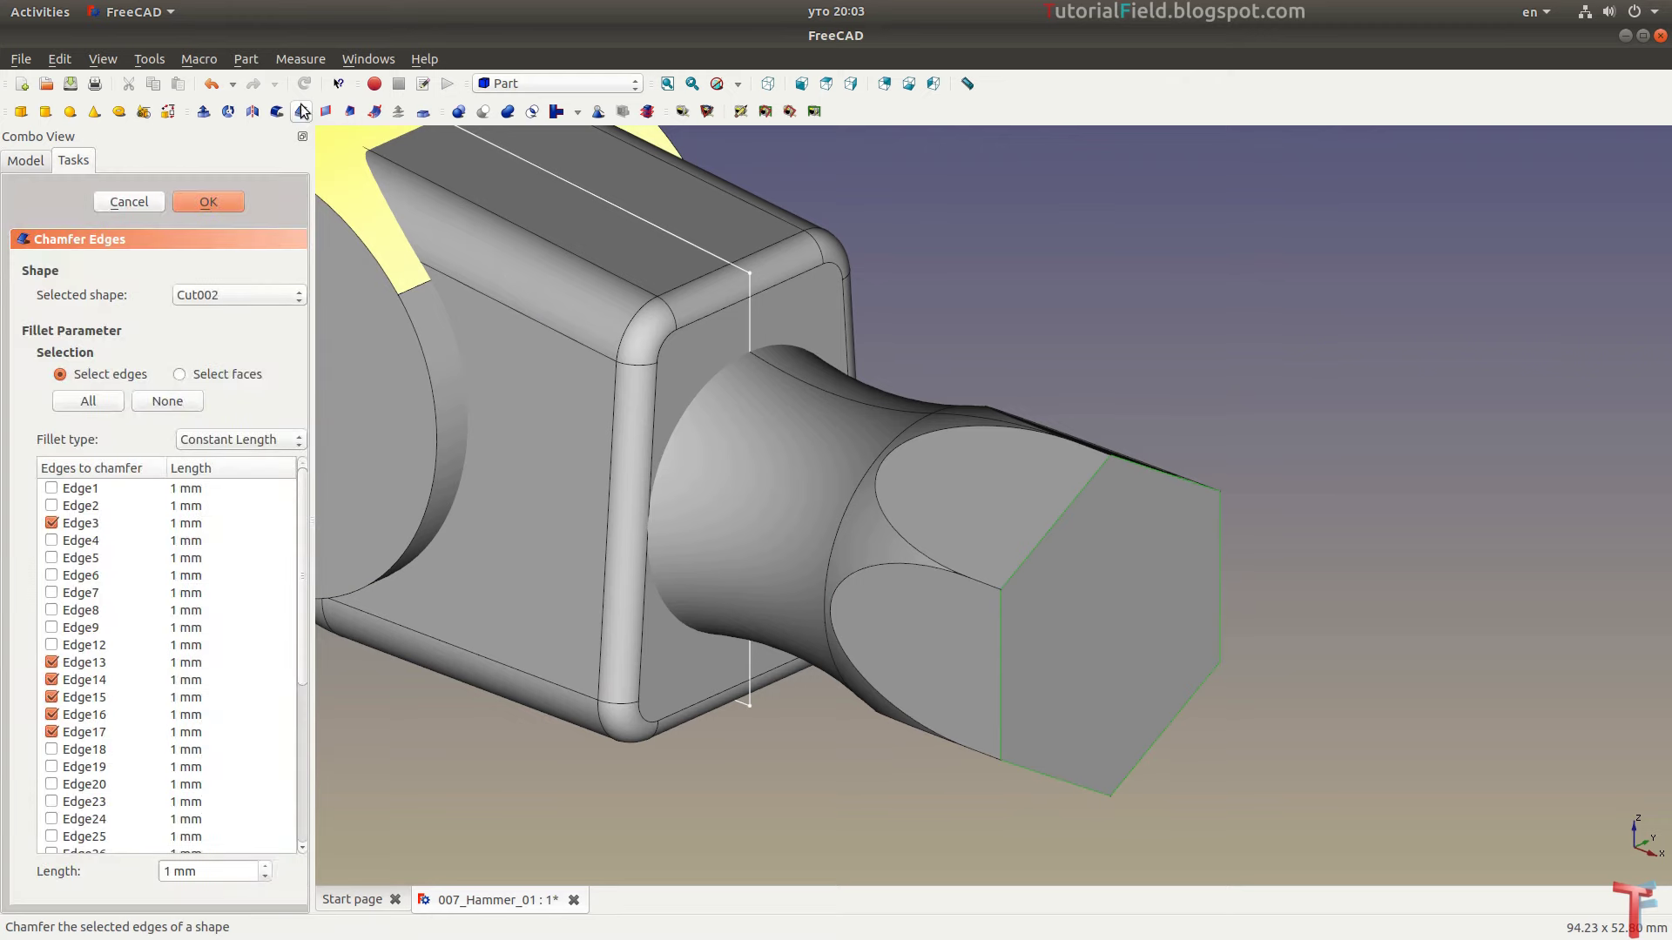
click(210, 202)
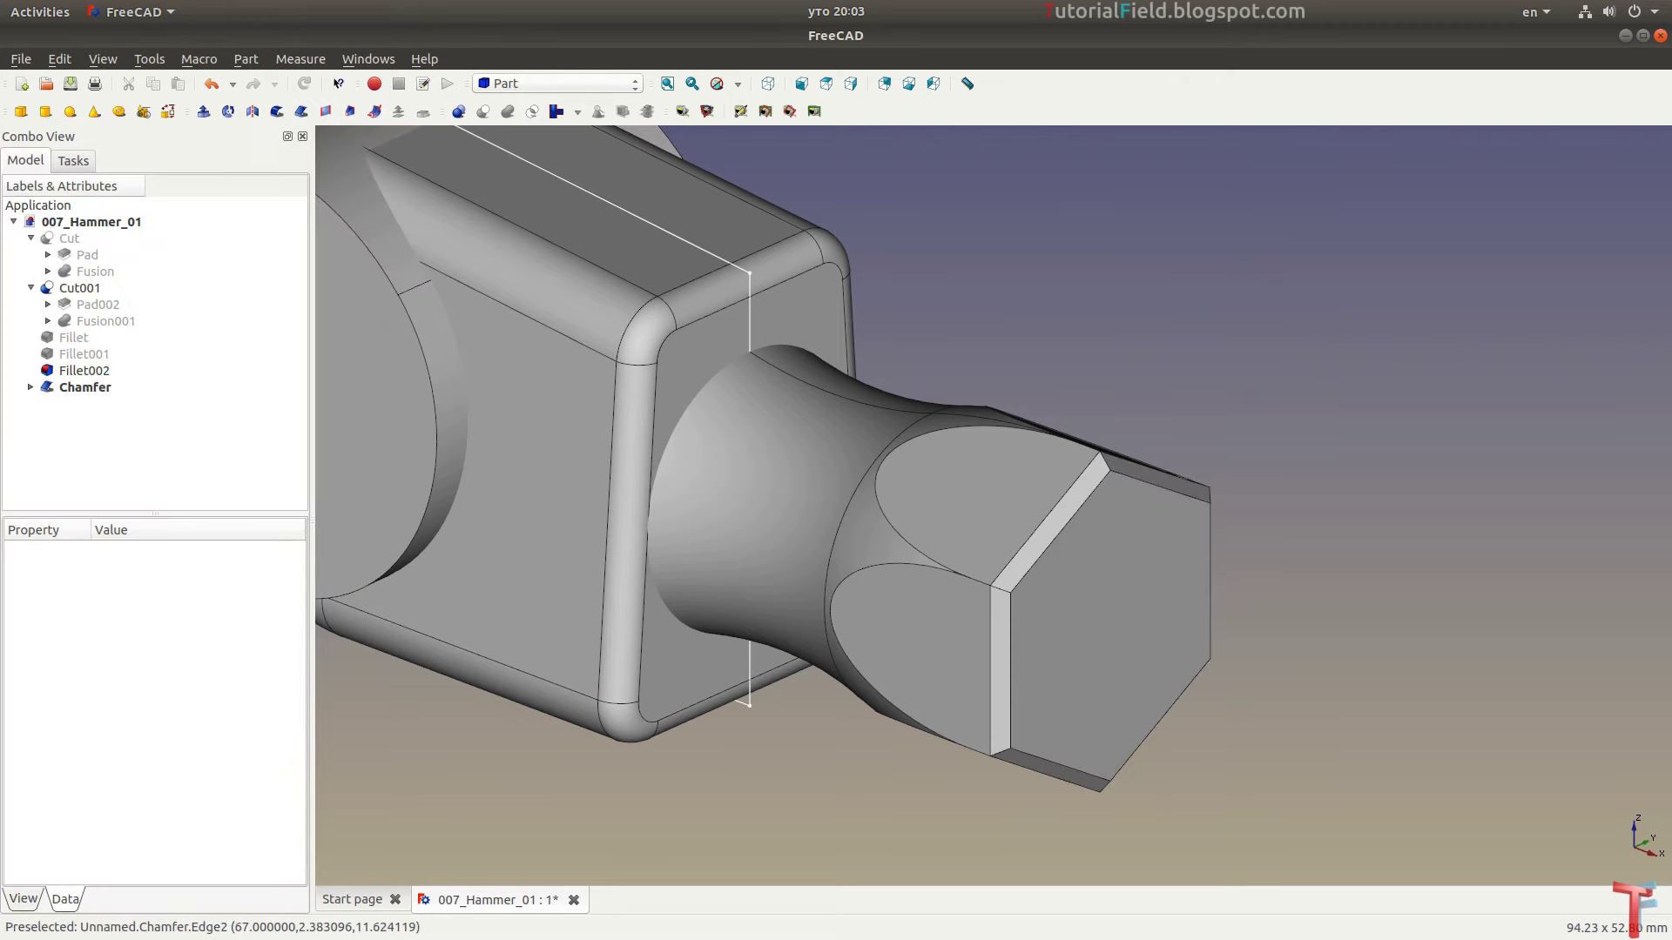
key(alt+Tab)
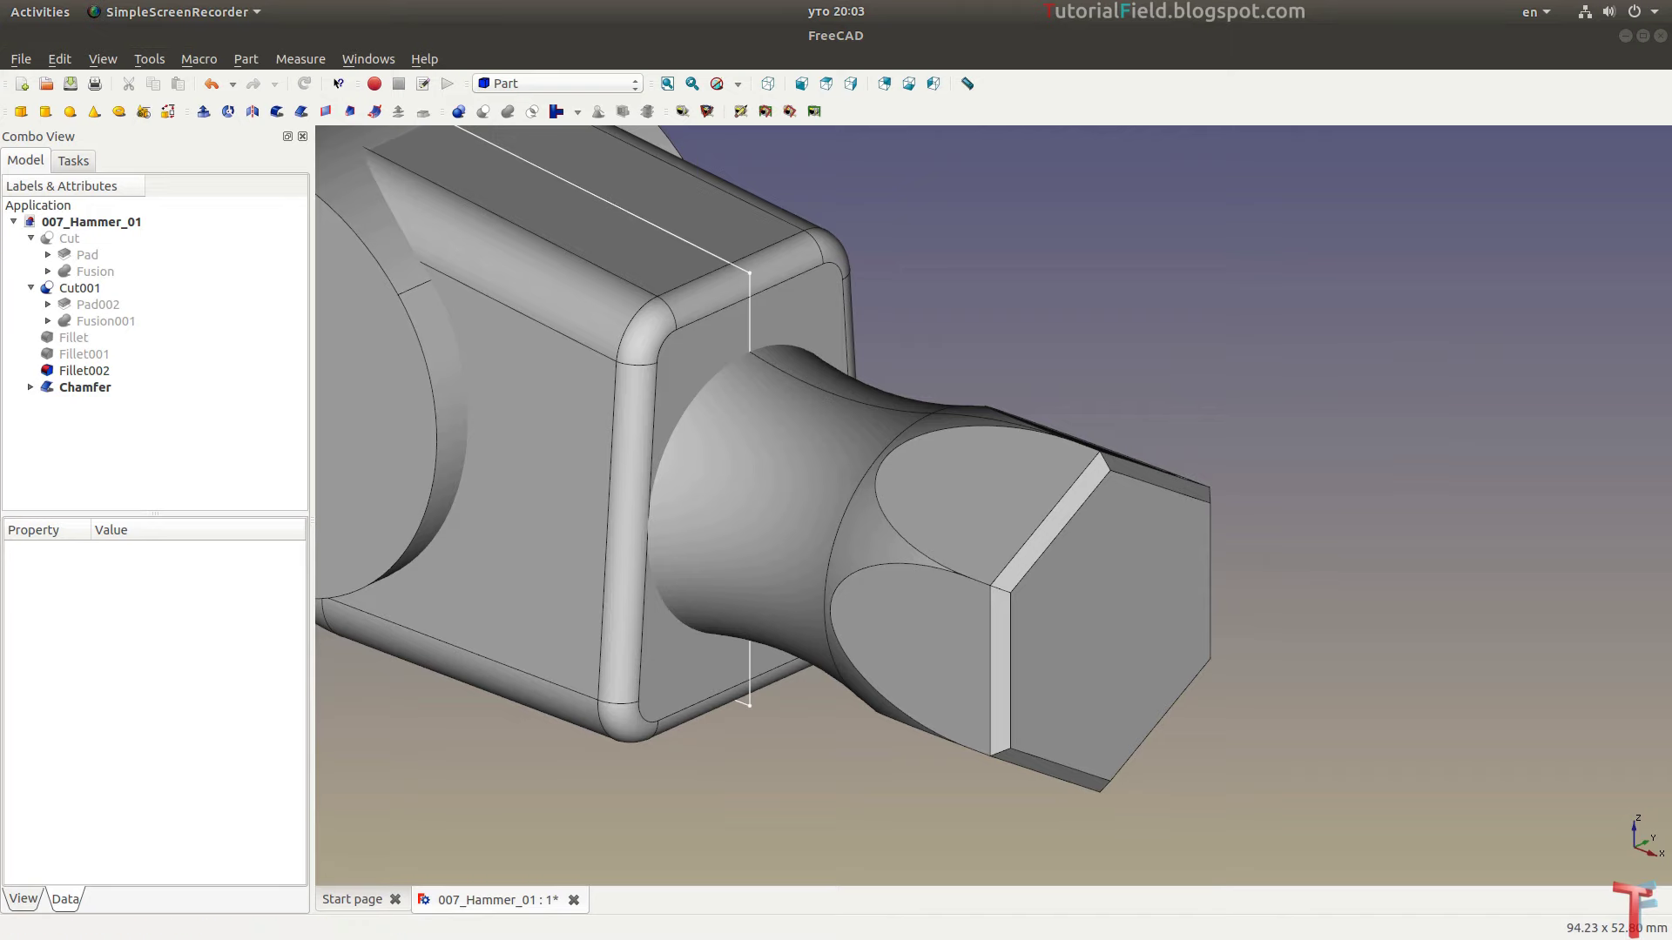
Draw a Draft rectangle below the hammer
click(585, 81)
click(818, 399)
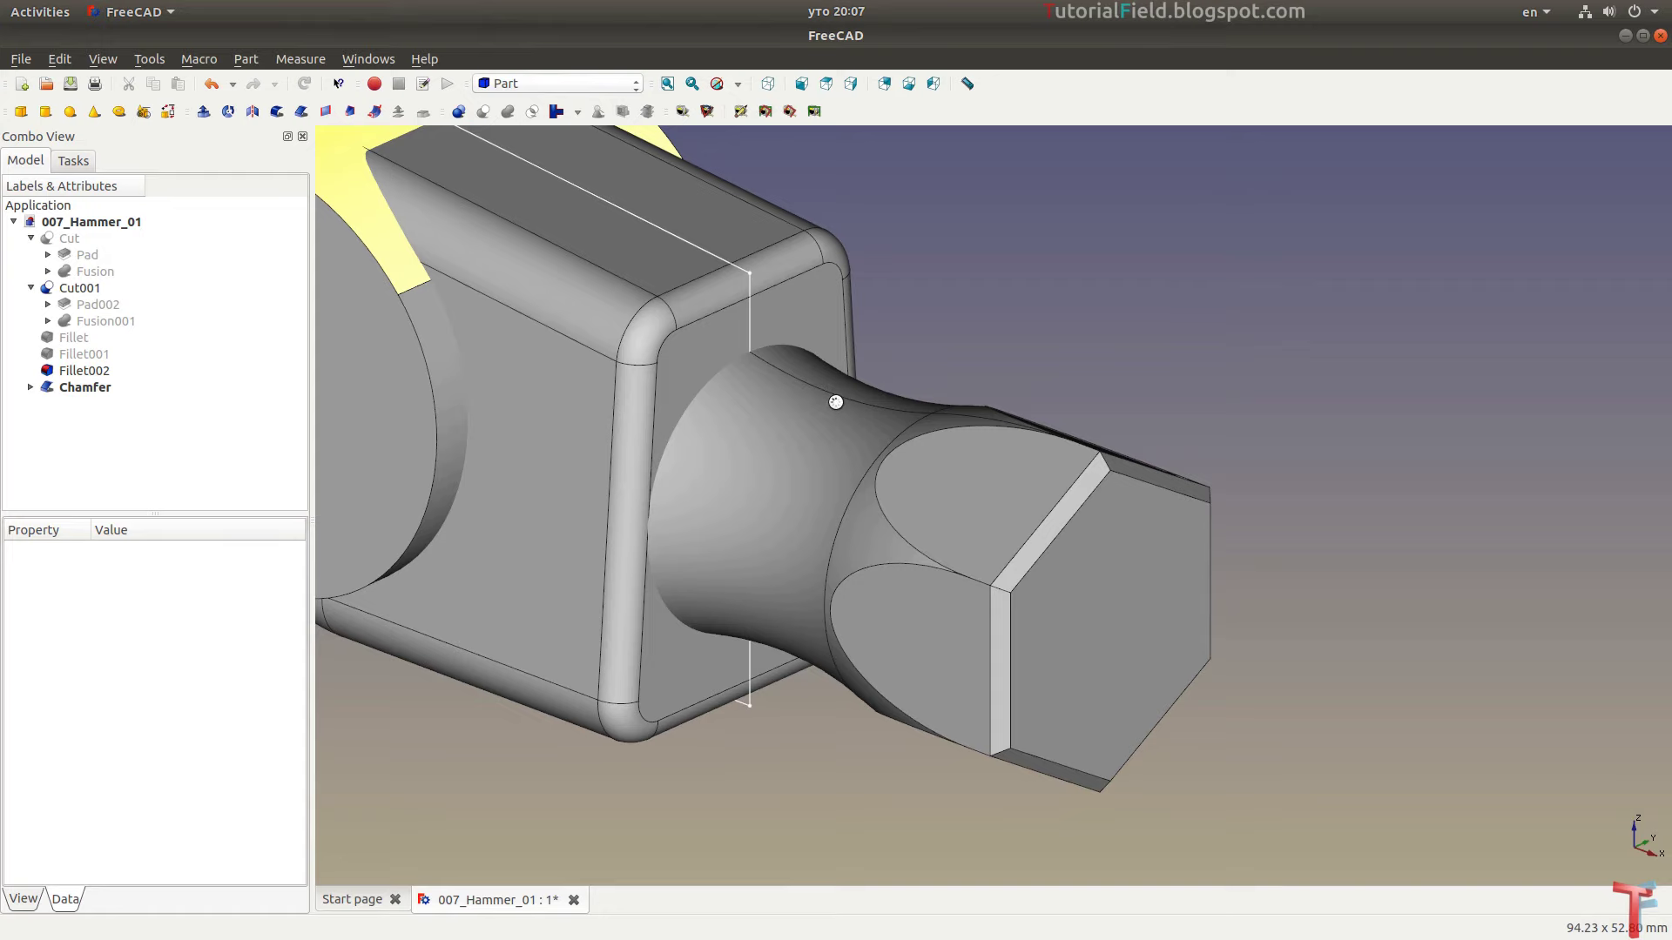
scroll(834, 401, down, 2)
scroll(802, 444, down, 3)
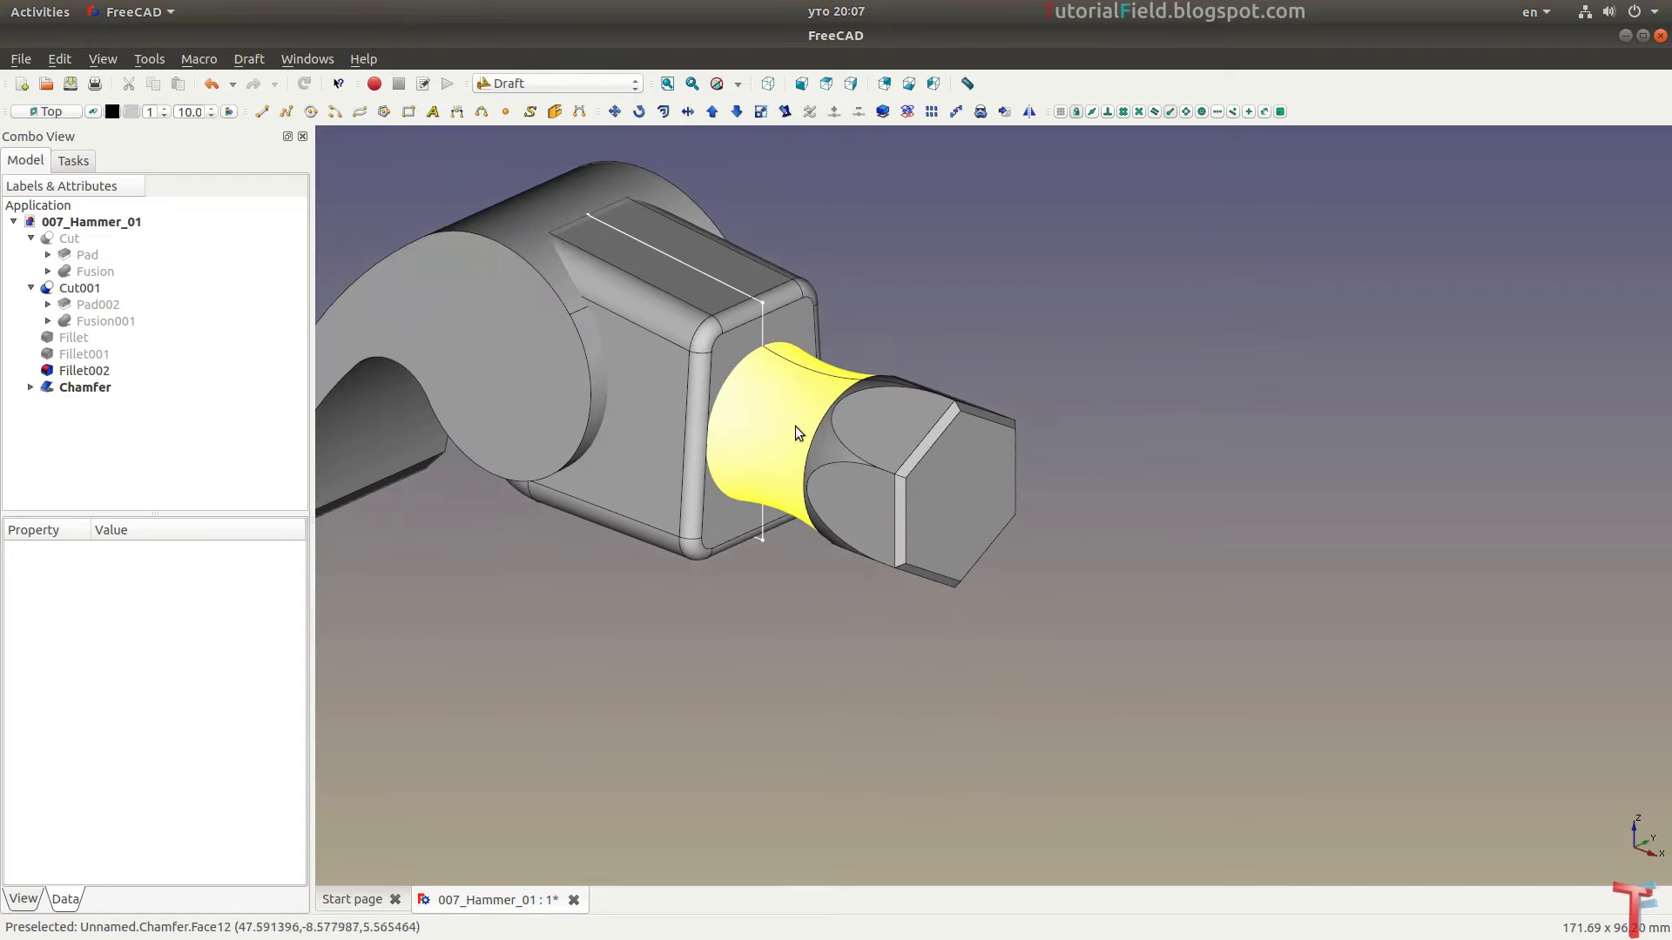
click(409, 111)
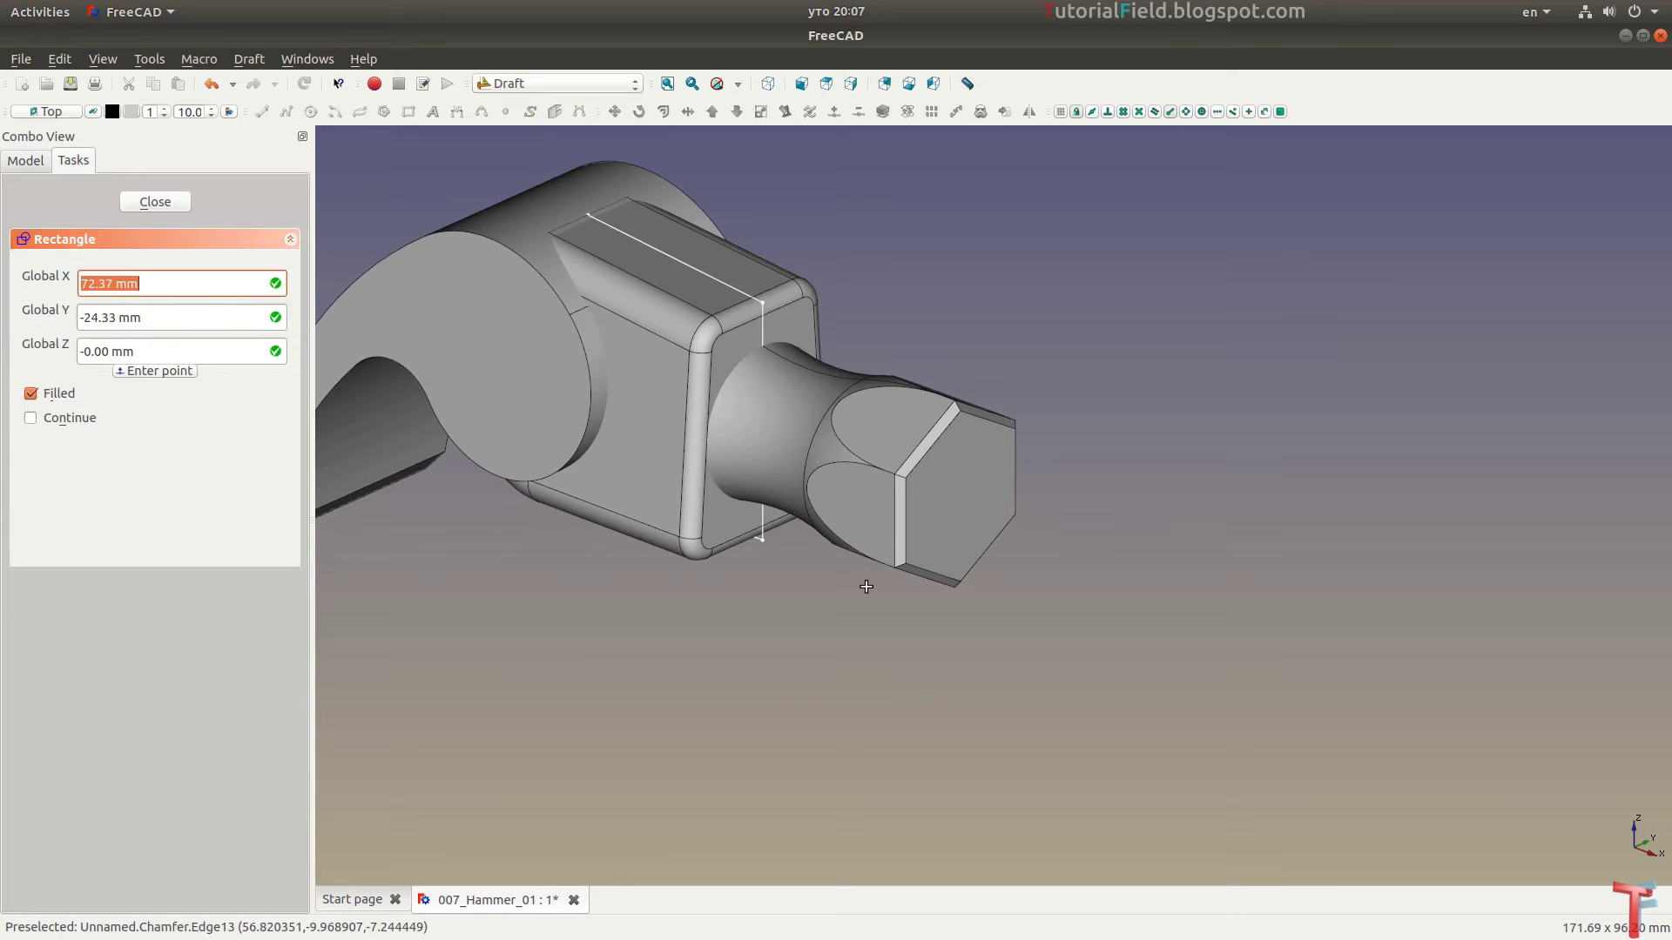
click(906, 646)
click(1169, 643)
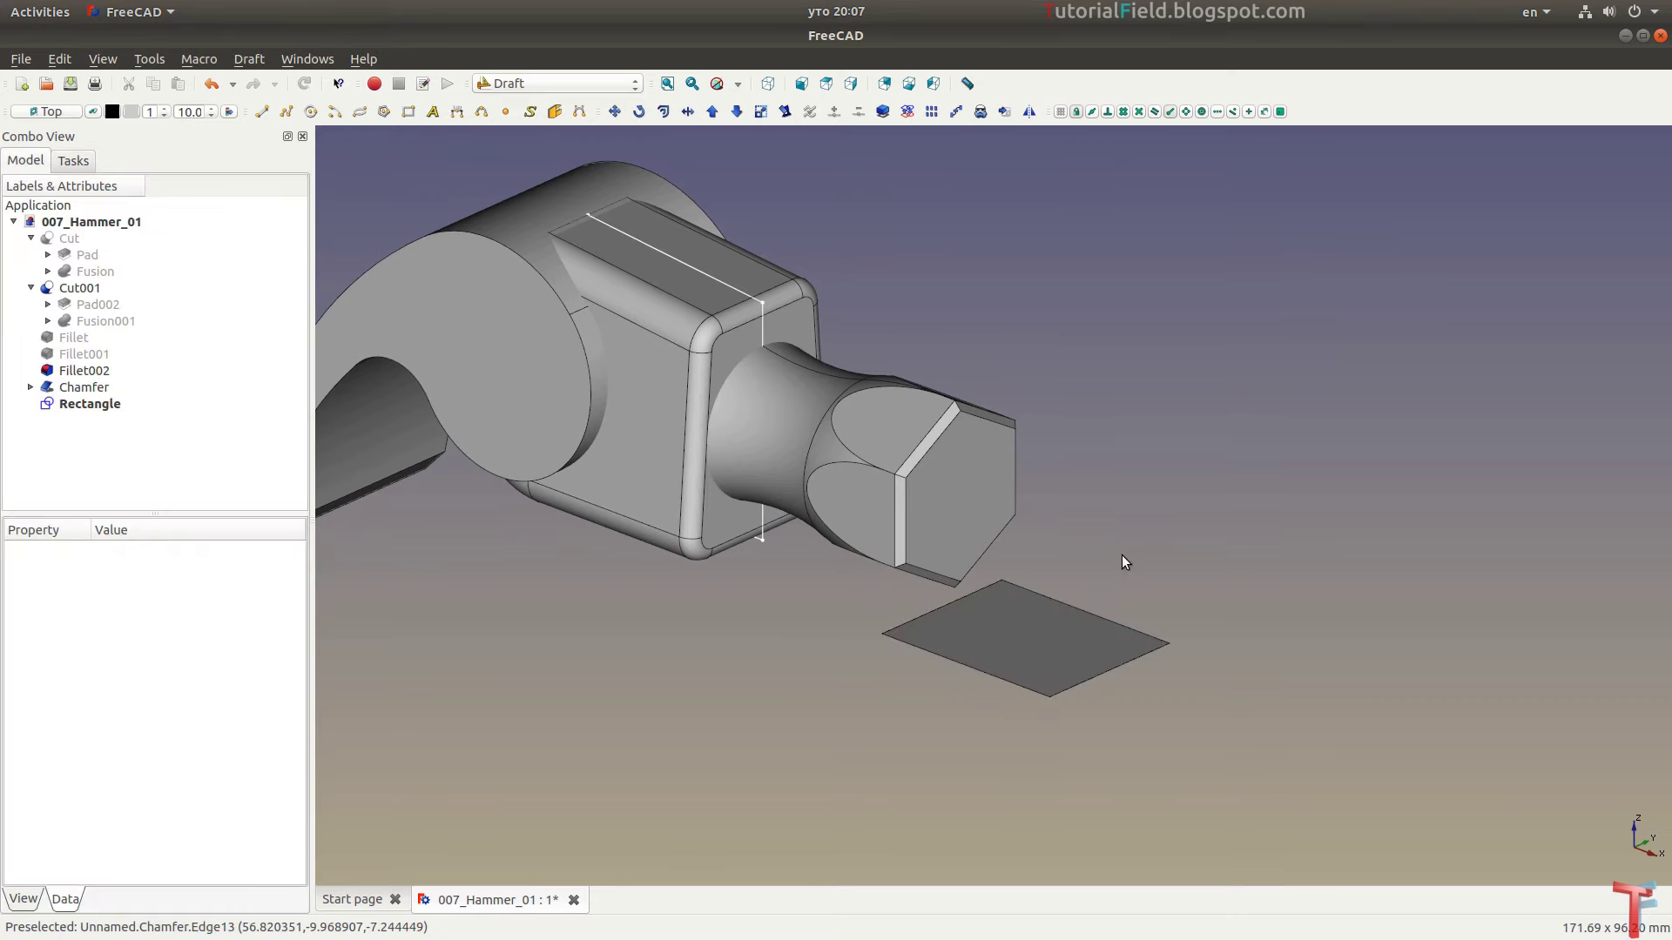
click(1031, 642)
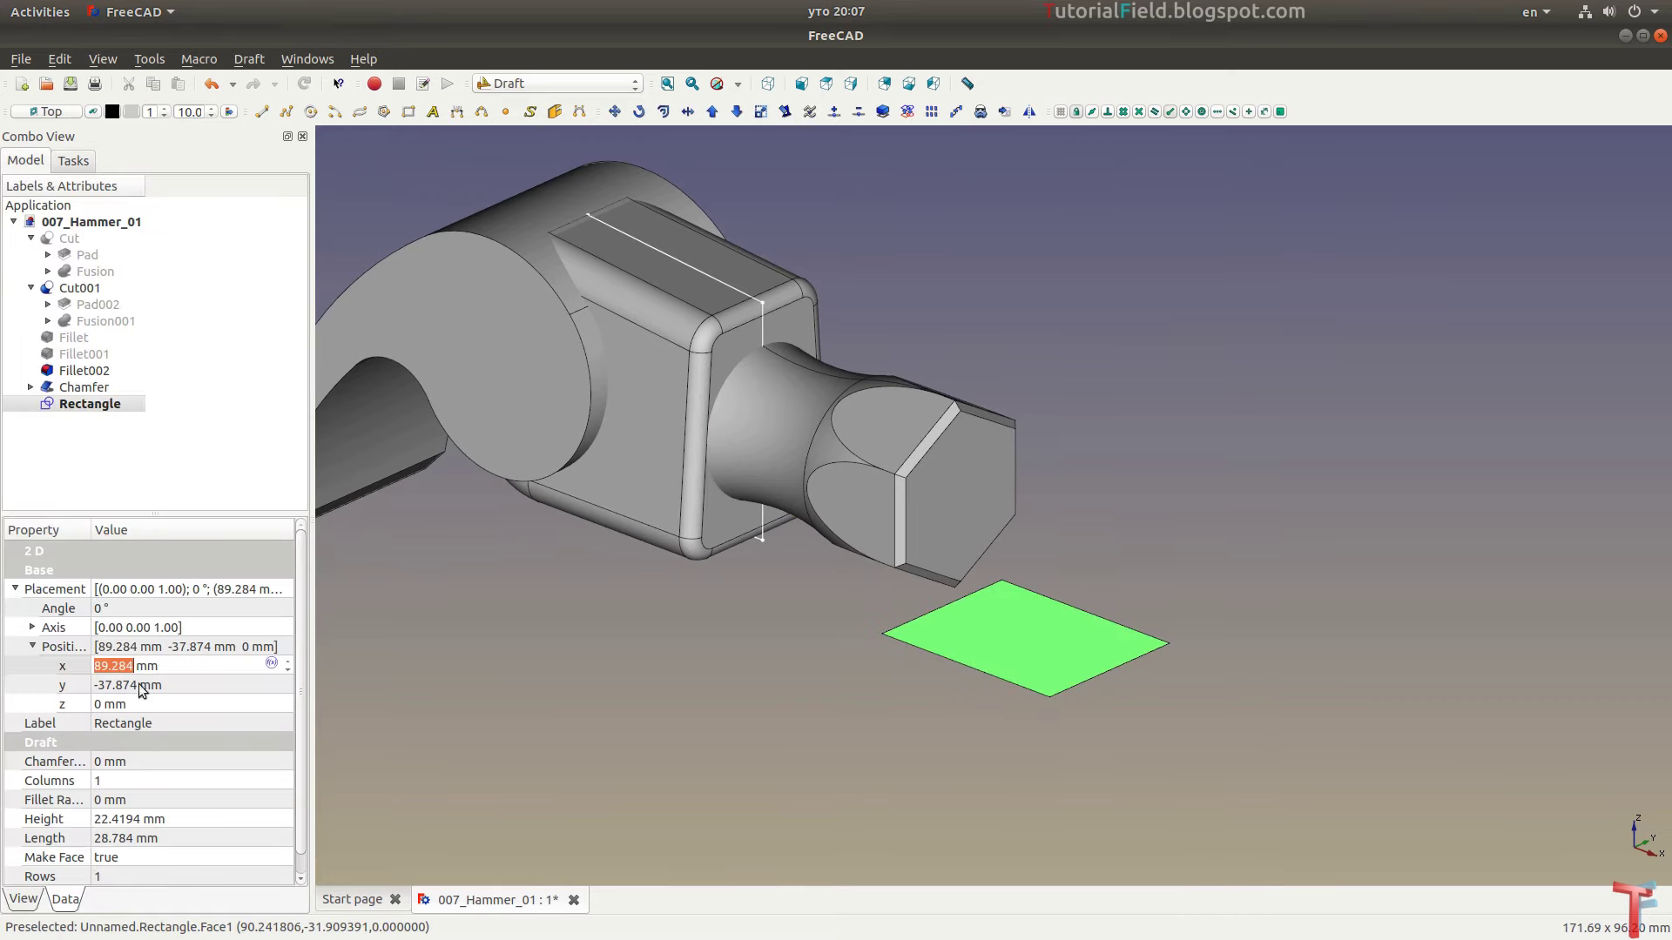
Set the rectangle's height to 14 mm and length to 24 mm
click(123, 821)
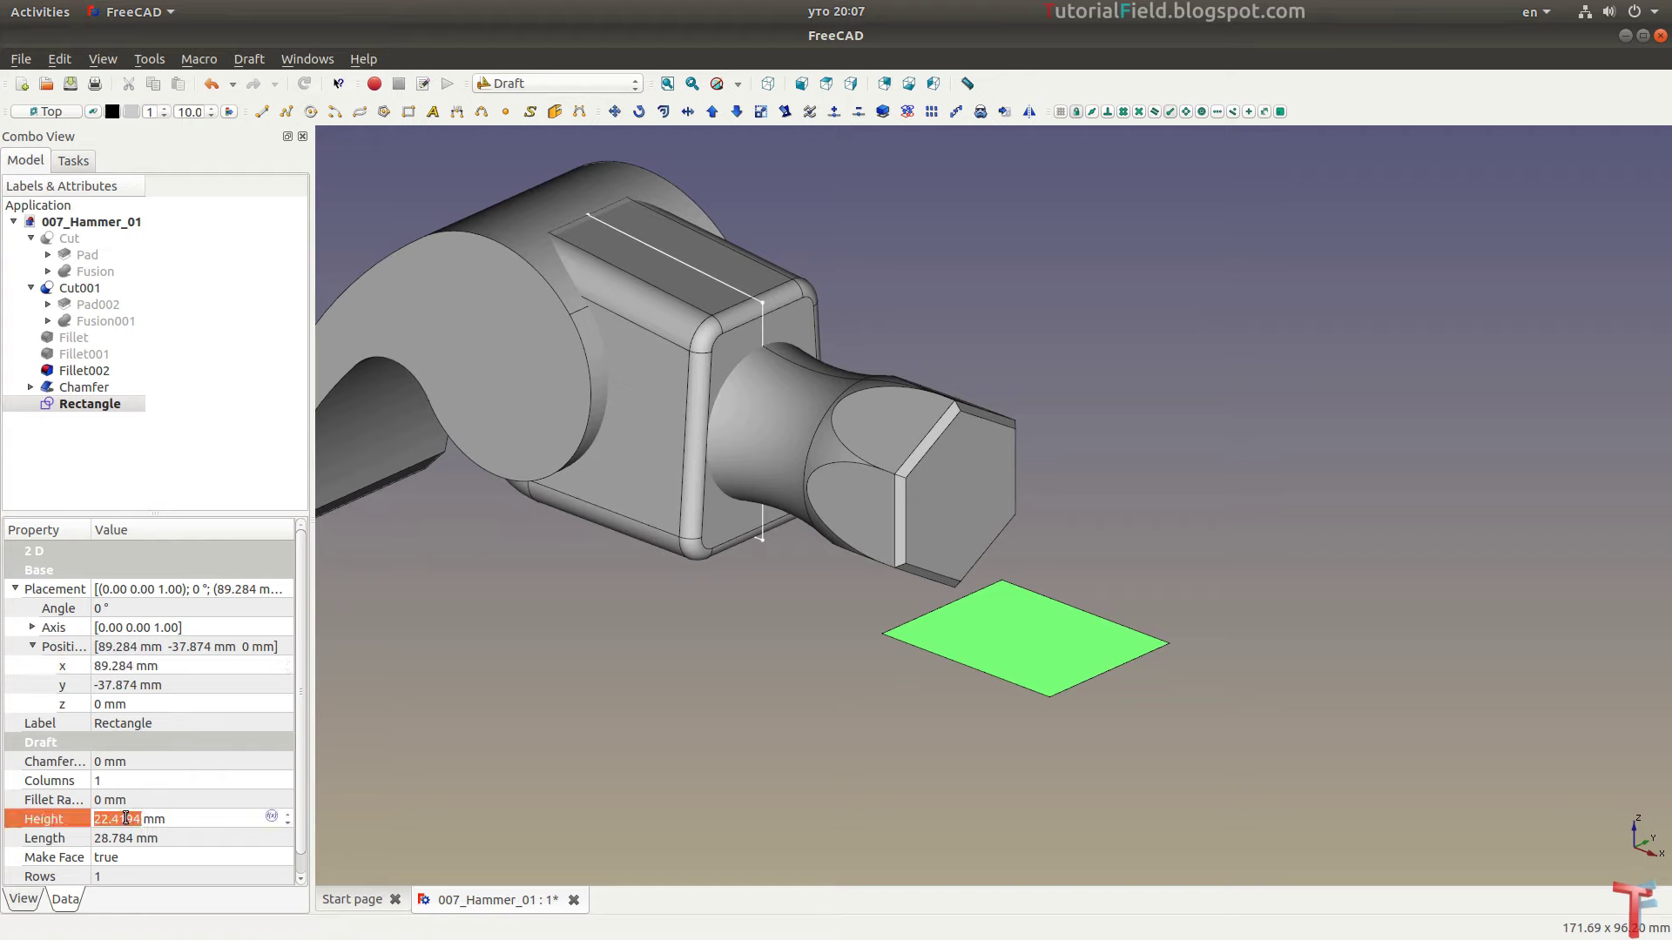
text(14)
key(Tab)
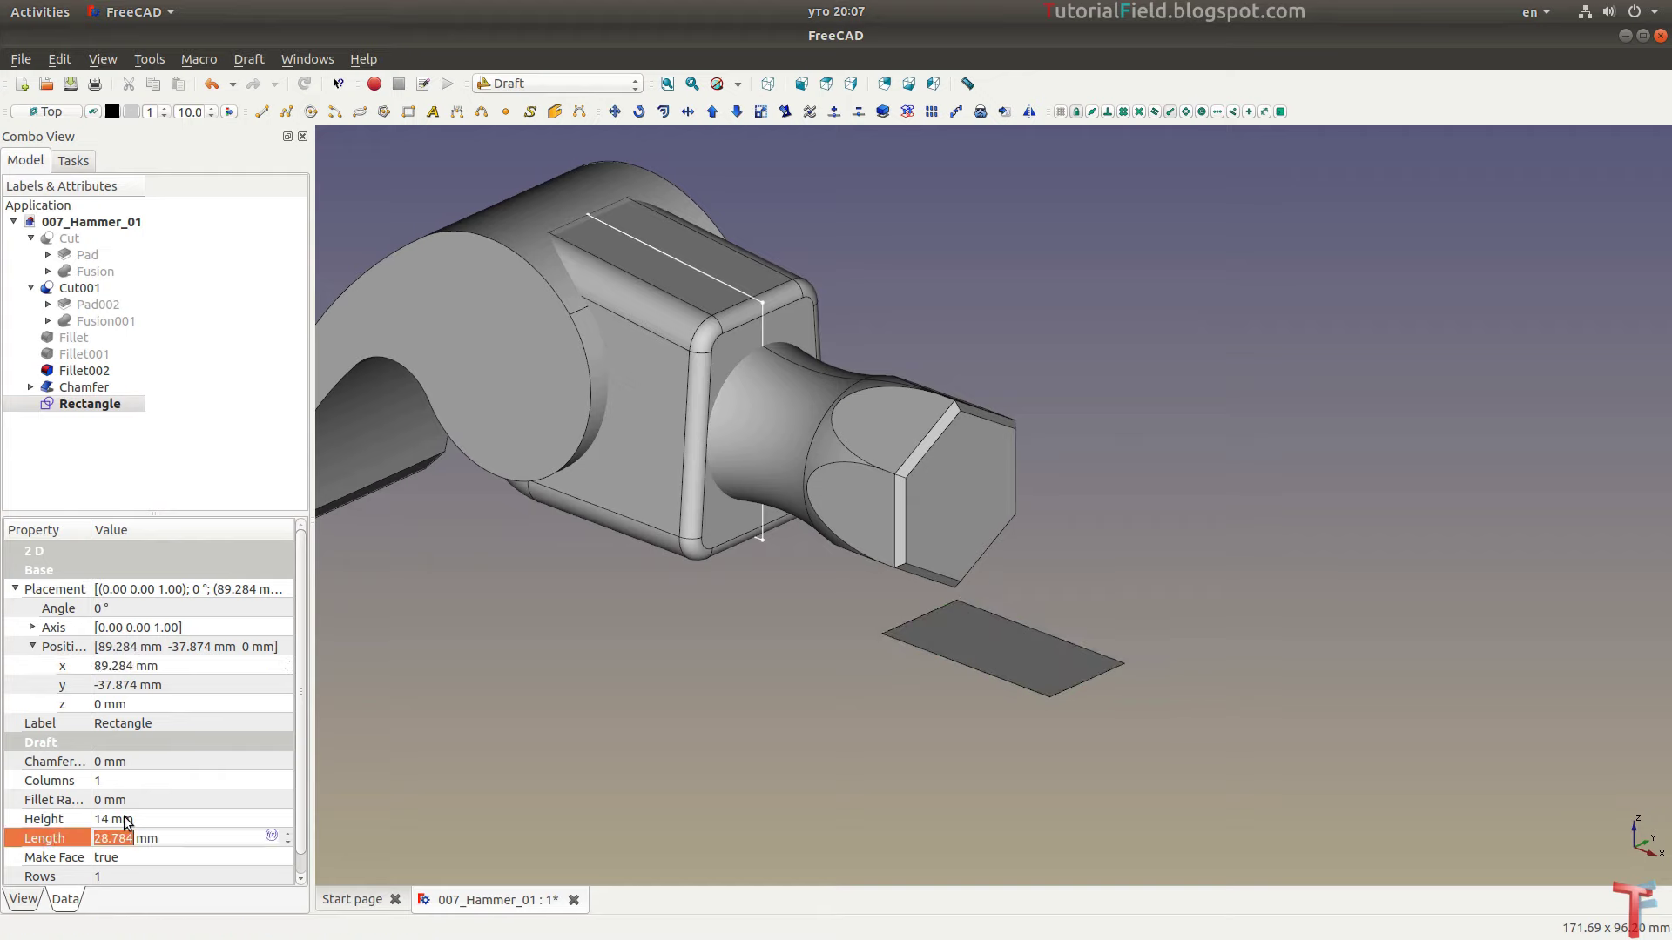
text(24)
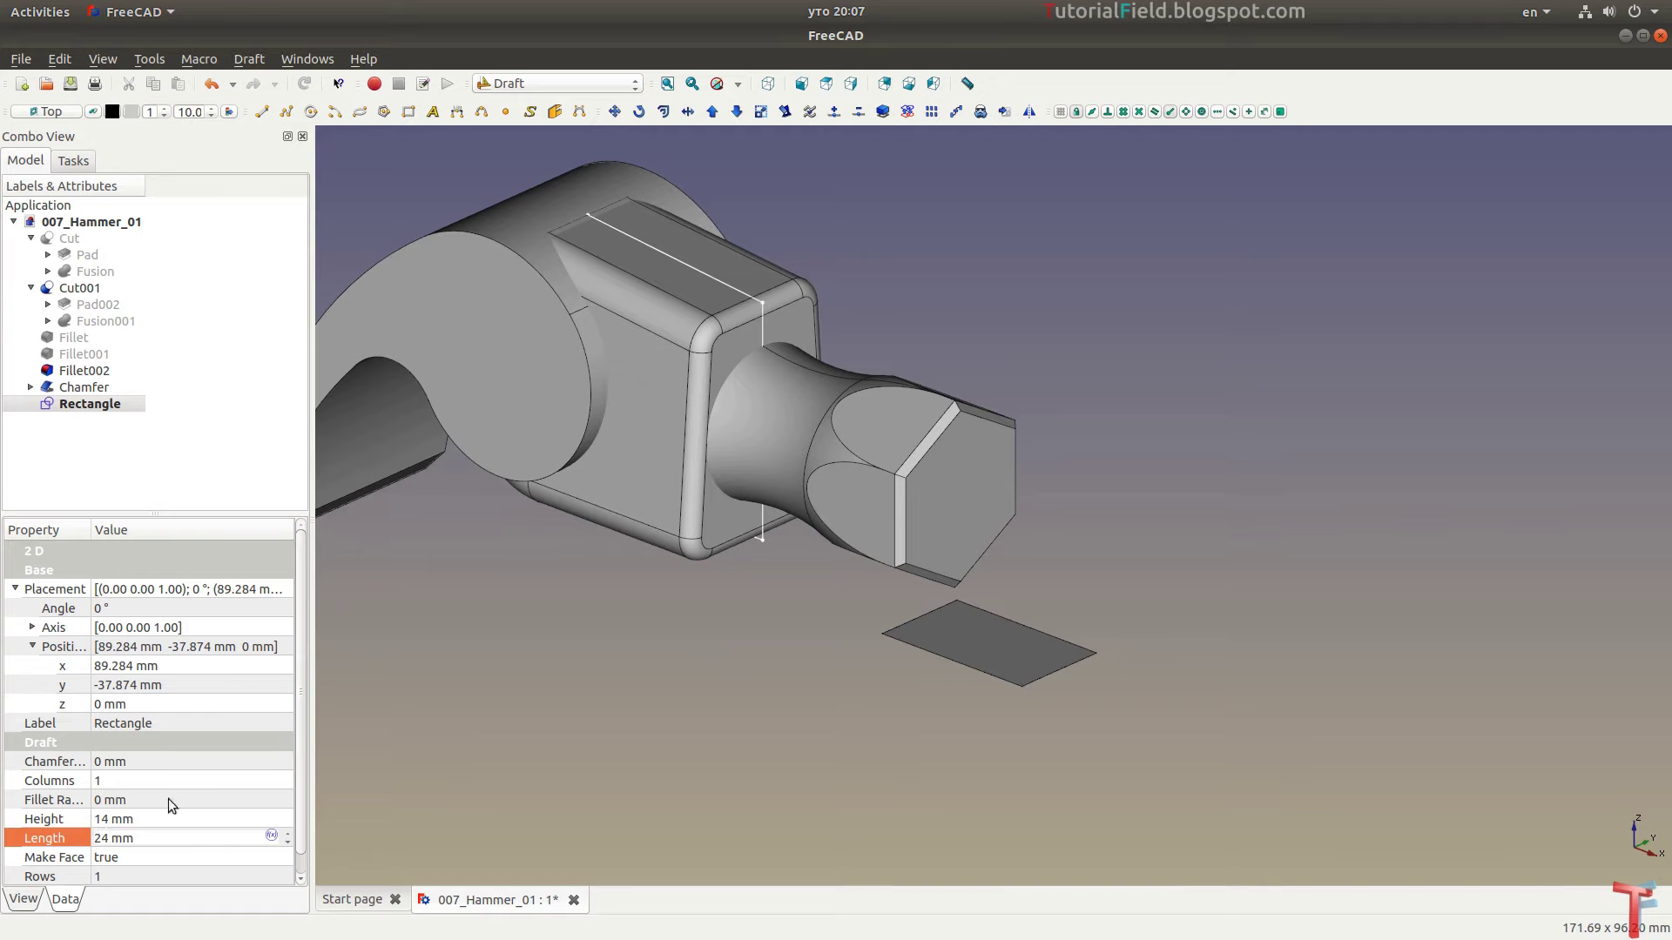
Position the rectangle at x 7, y -7, z -40 mm
click(145, 667)
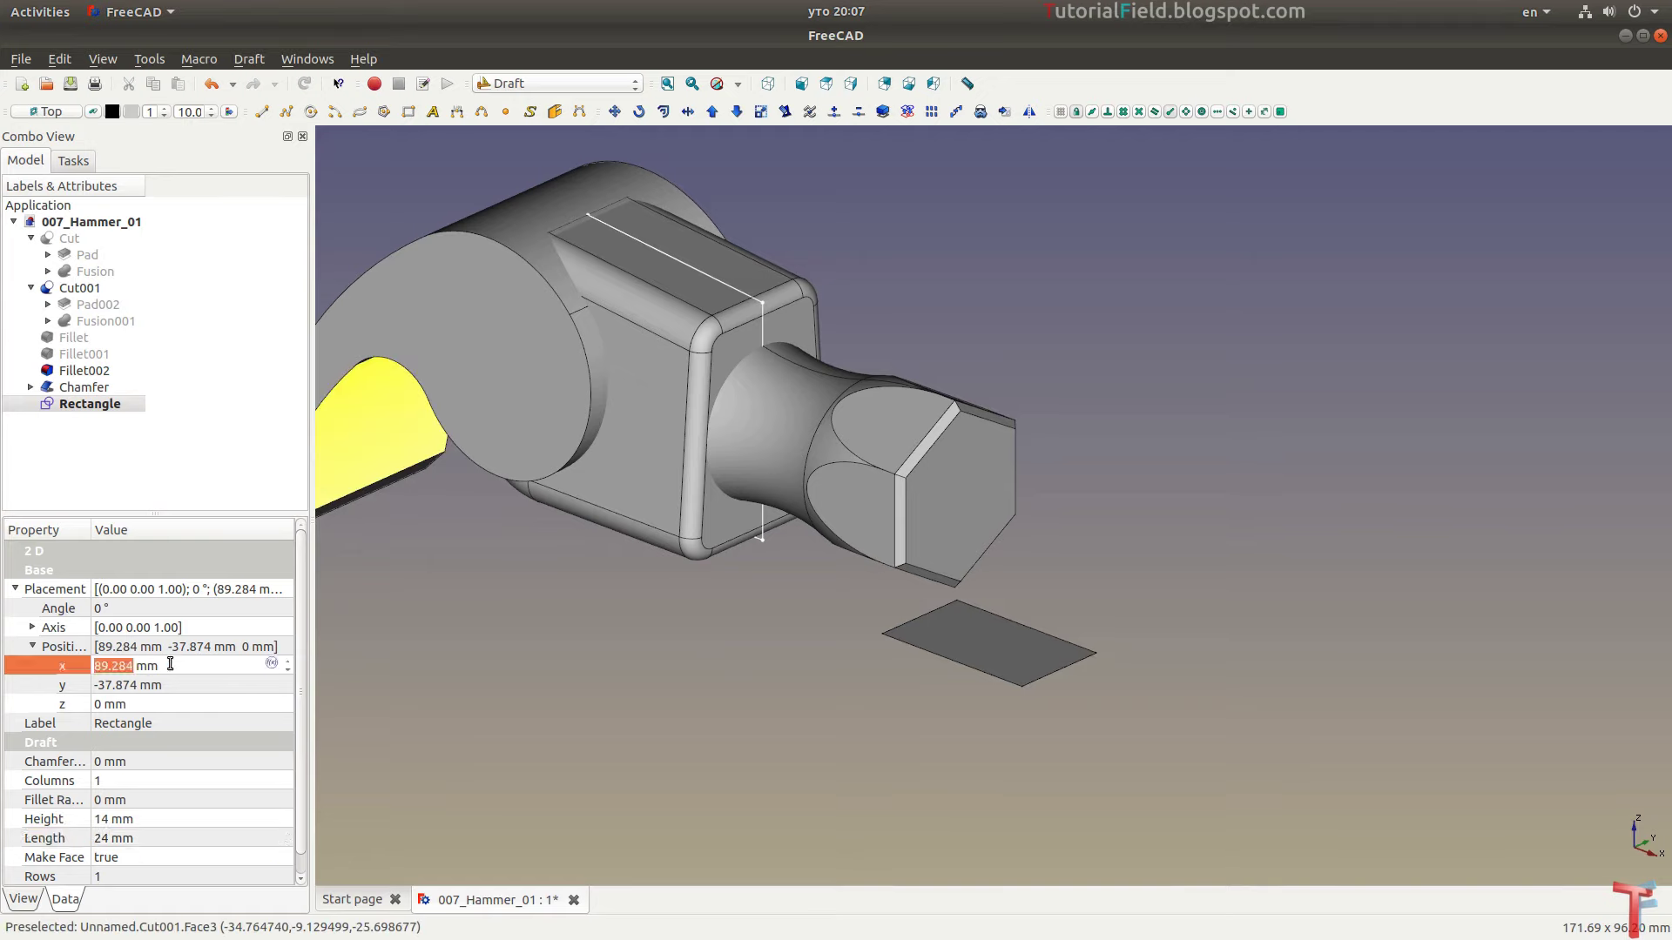
text(7)
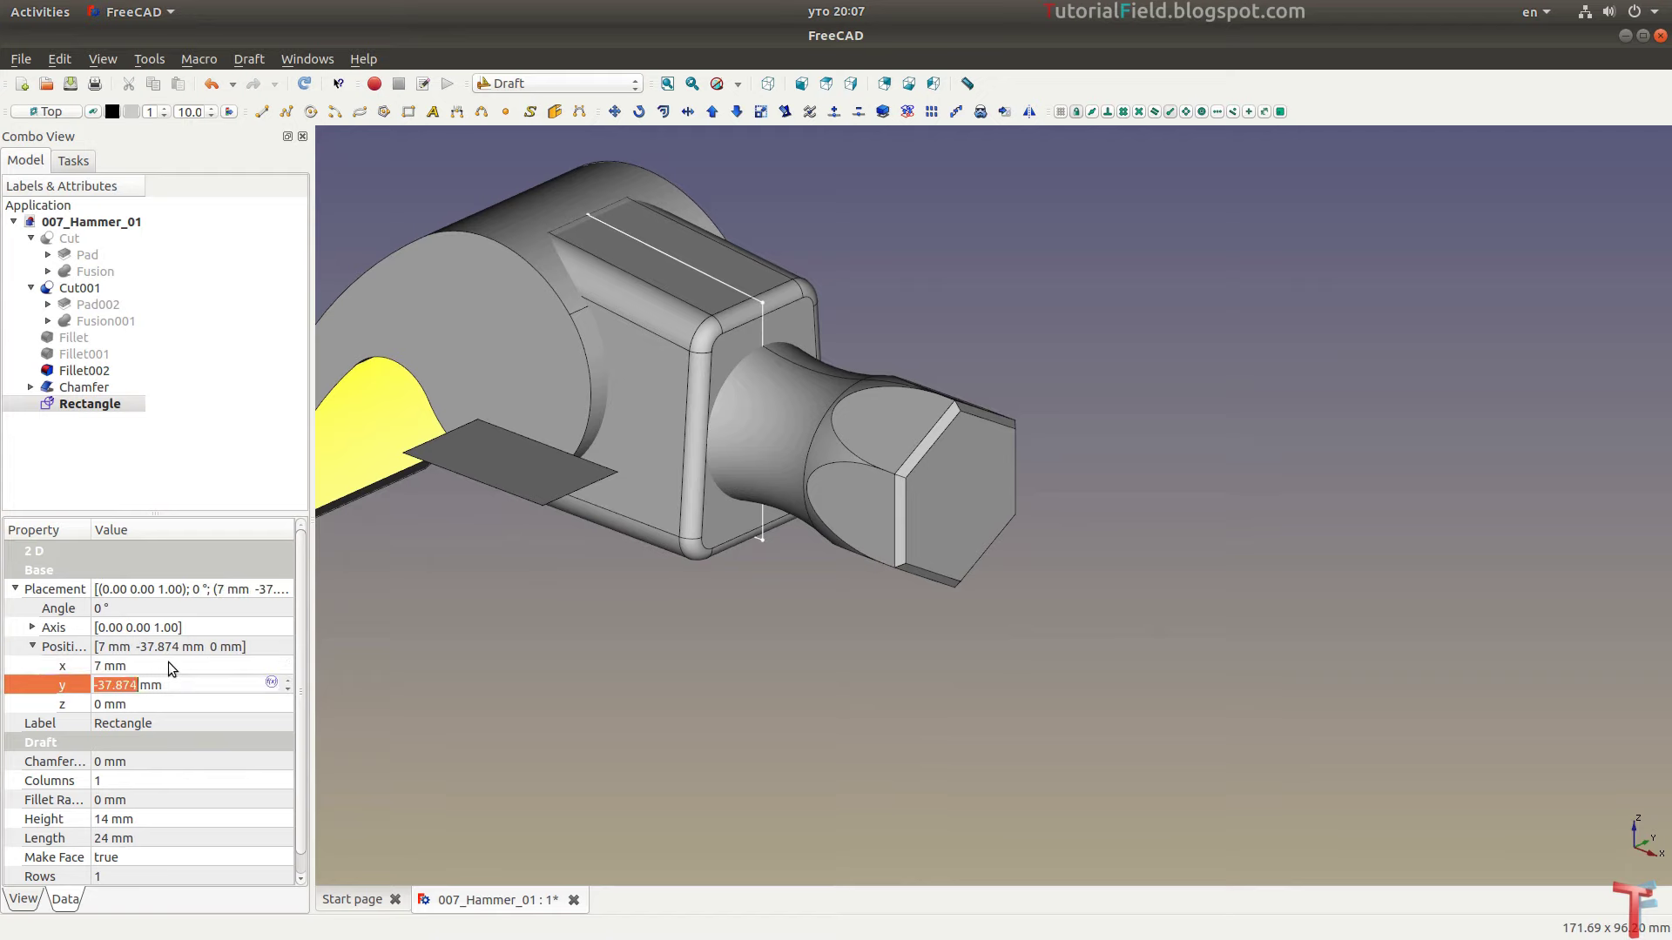
key(Tab)
text(-7)
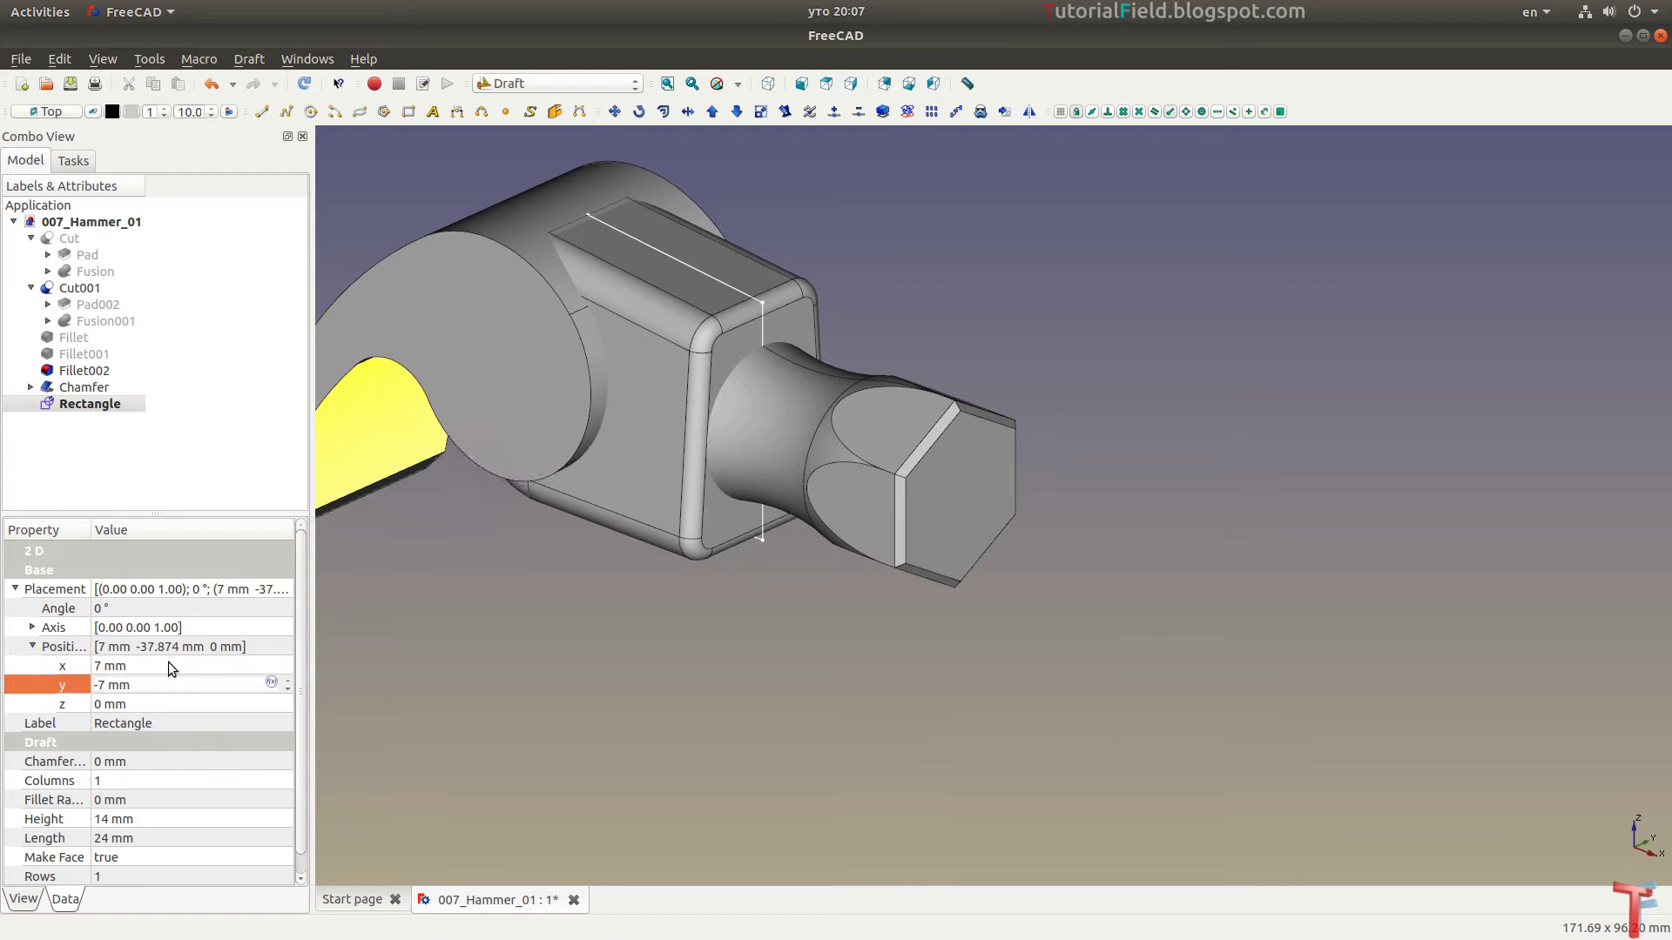
key(Tab)
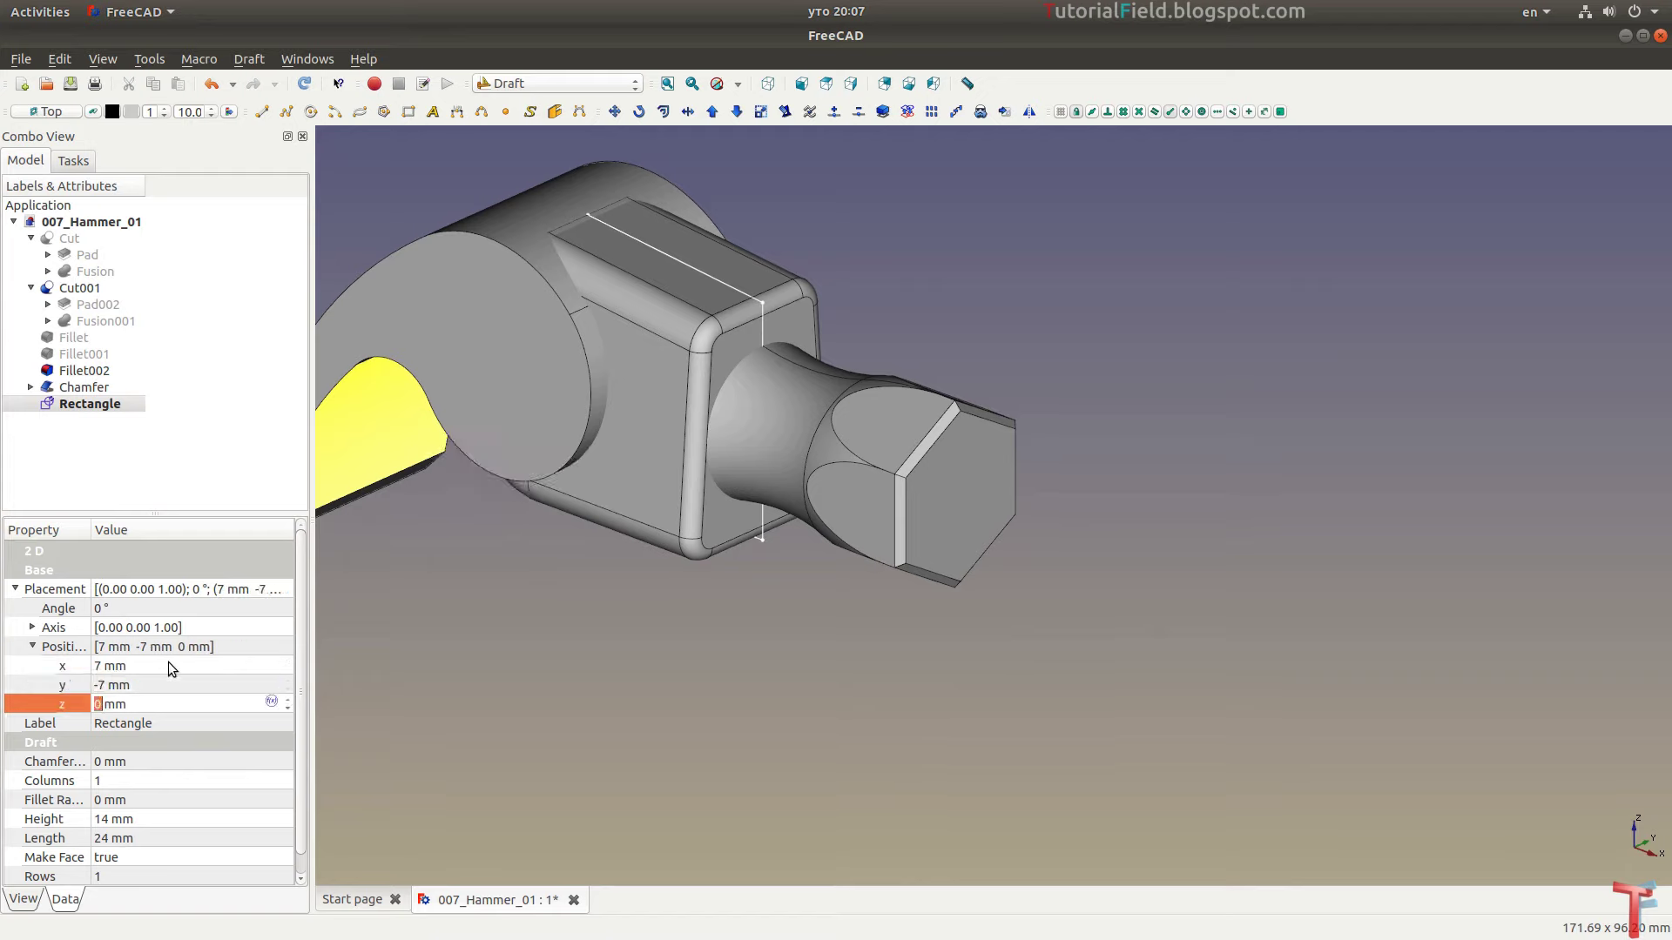
text(-40)
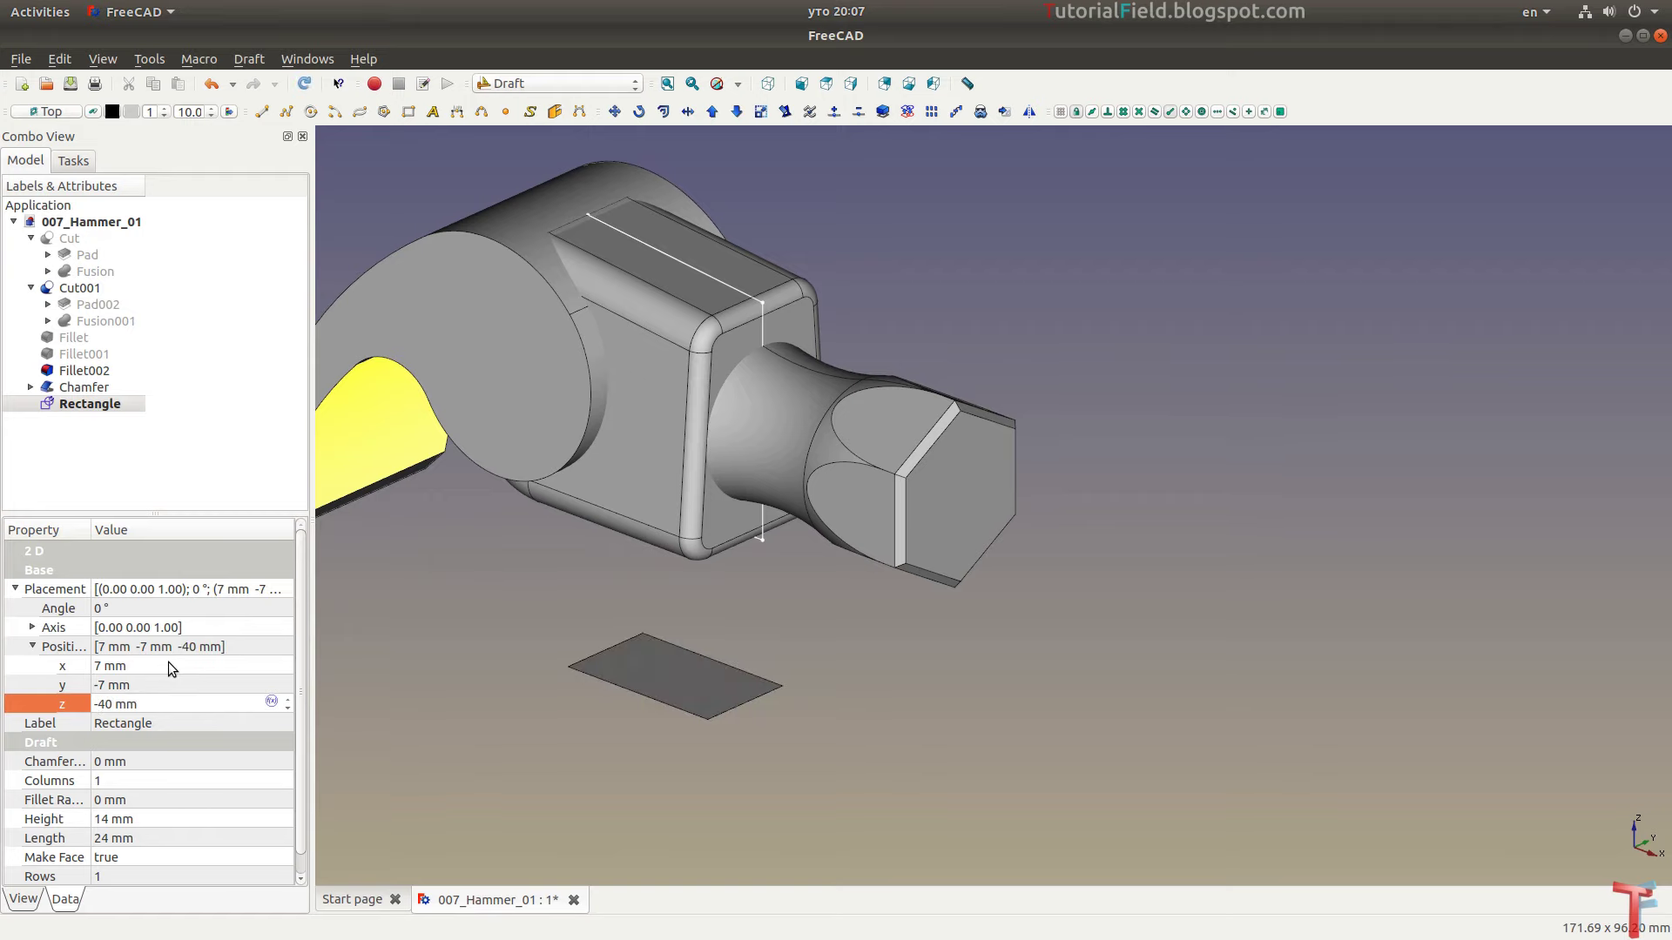
middle_drag(425, 710, 473, 704)
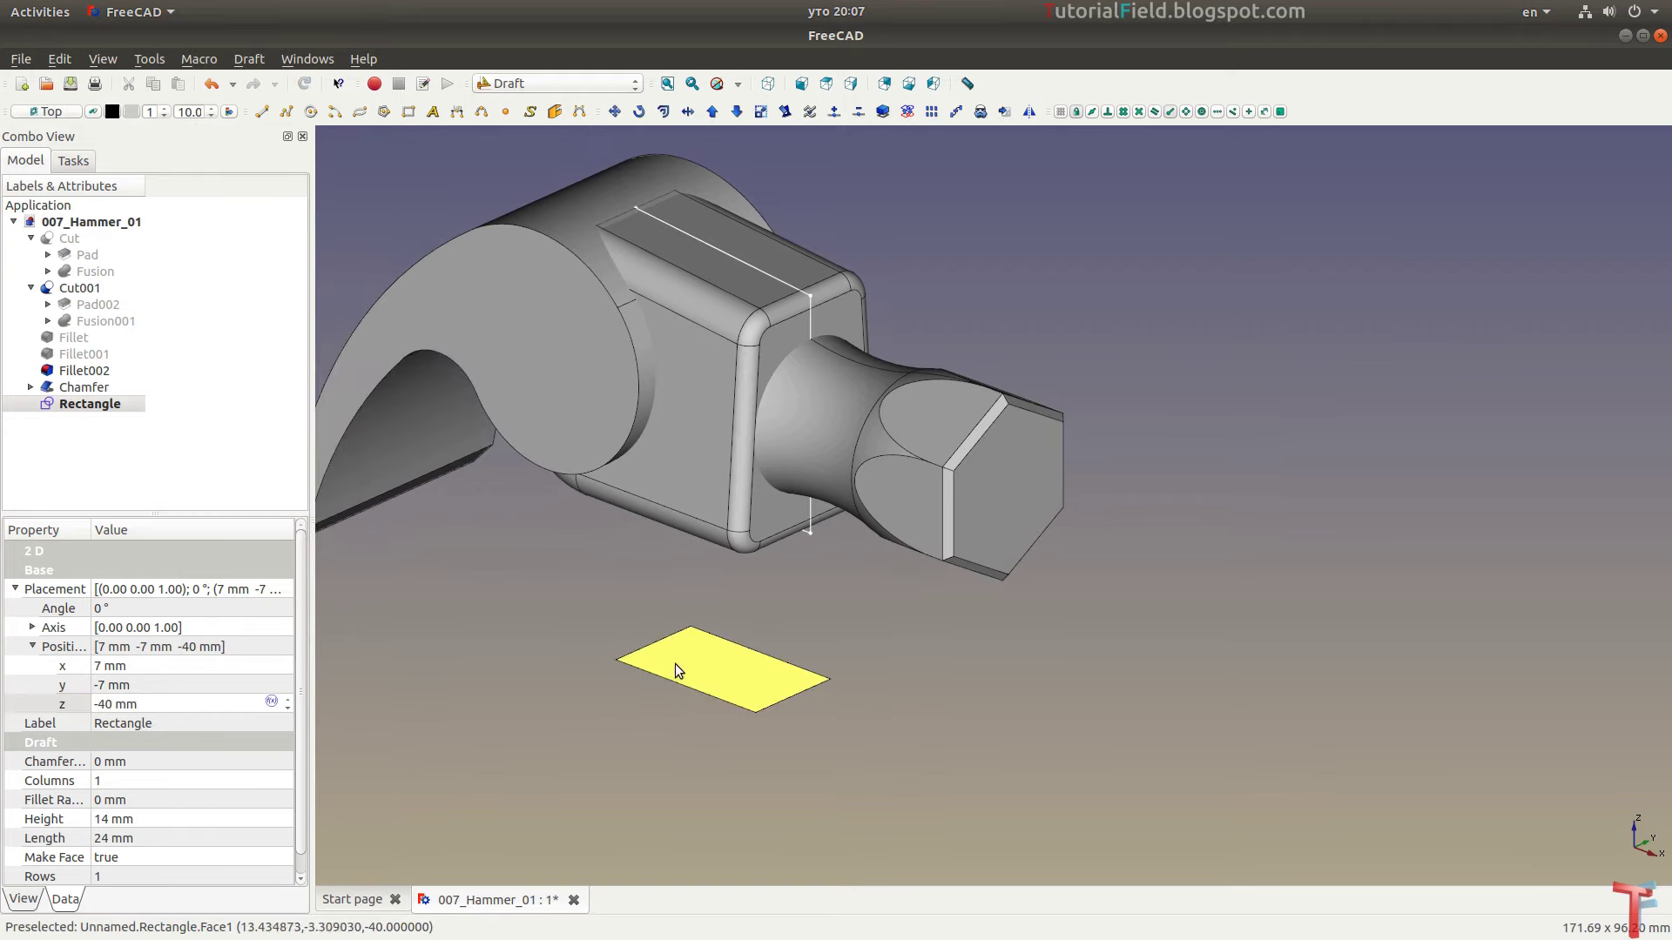
click(676, 663)
click(546, 82)
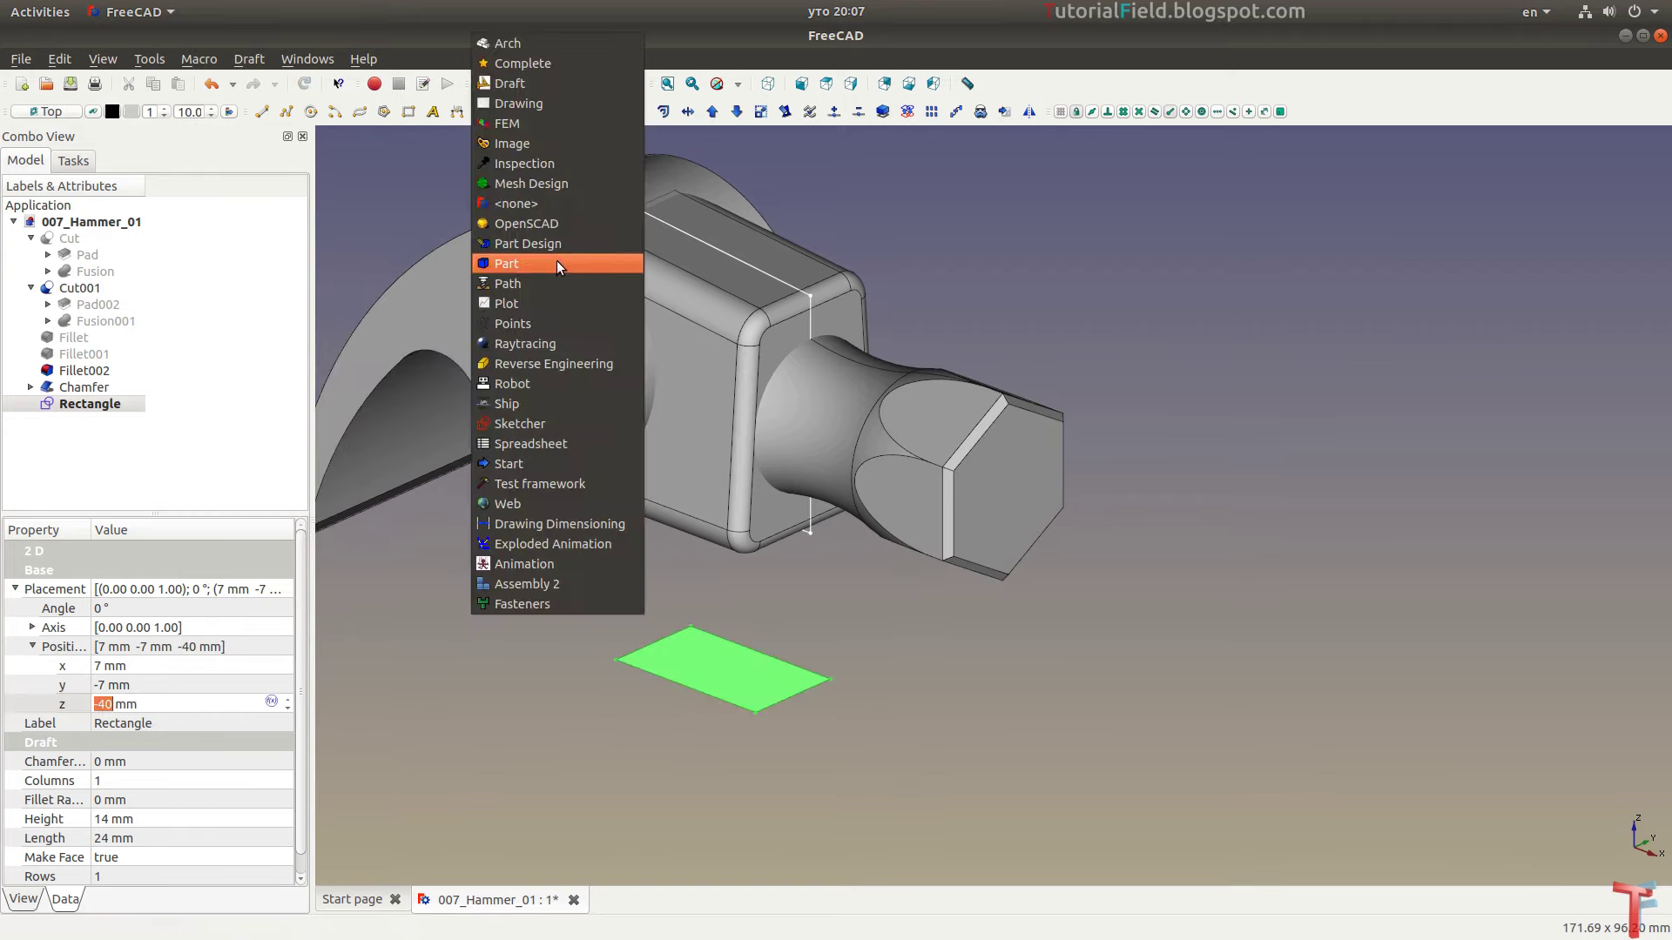
In Part Design, pad the rectangle 60 mm into a handle block through the hammer head
click(556, 262)
click(529, 85)
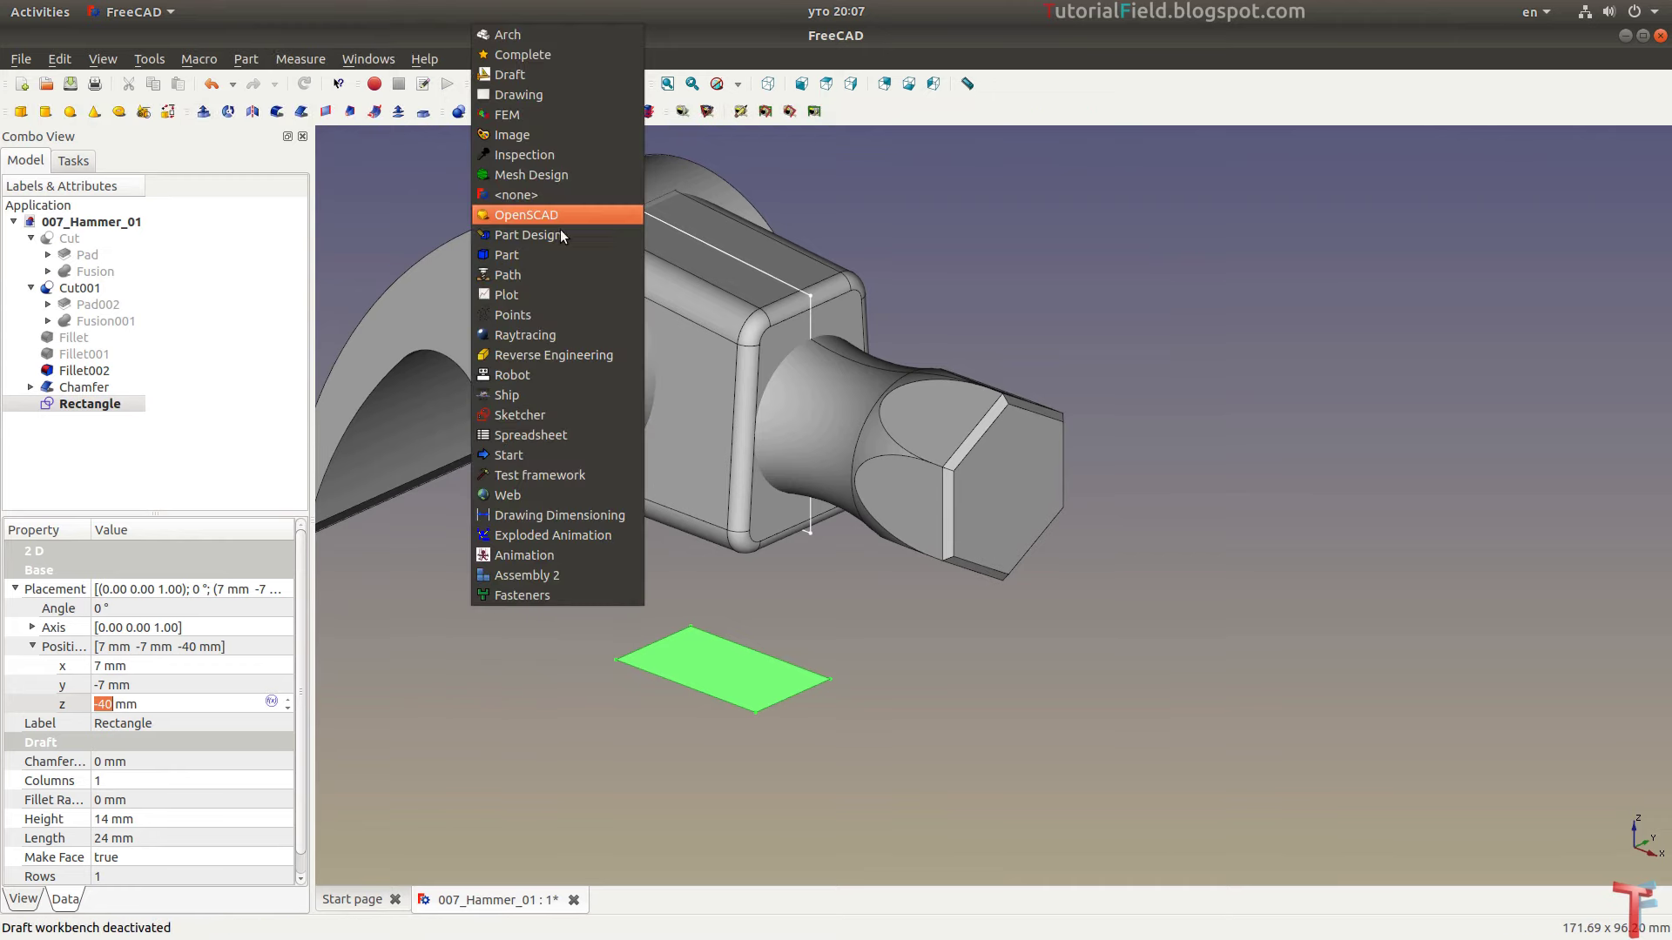
click(561, 235)
click(153, 111)
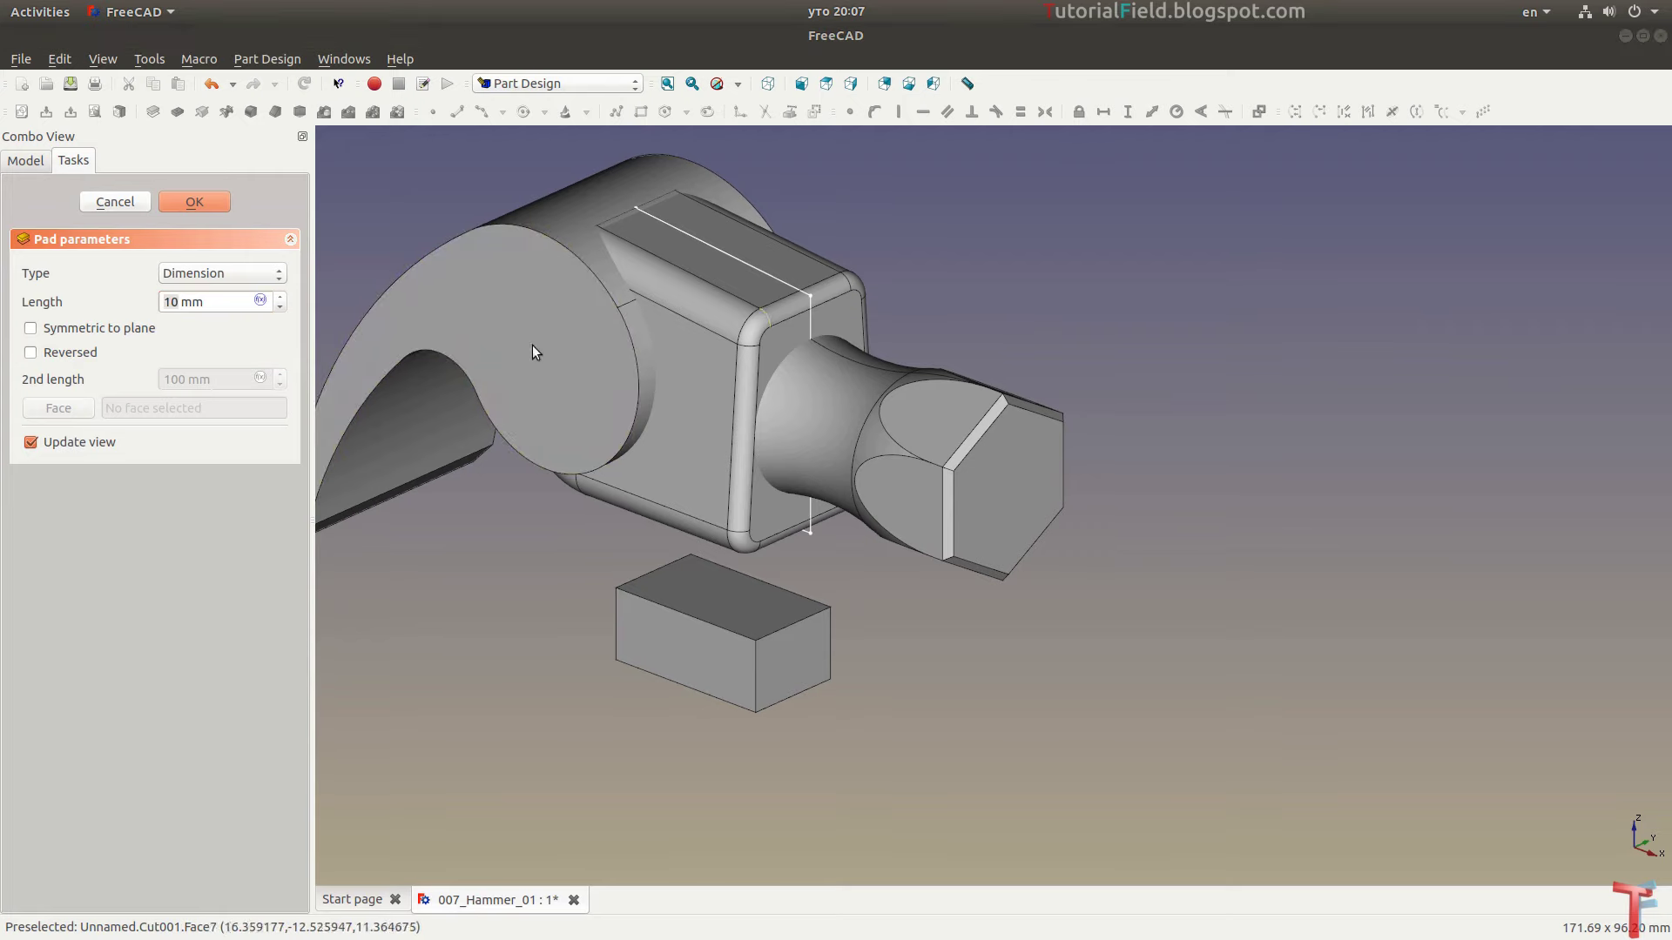
click(183, 305)
scroll(185, 307, up, 15)
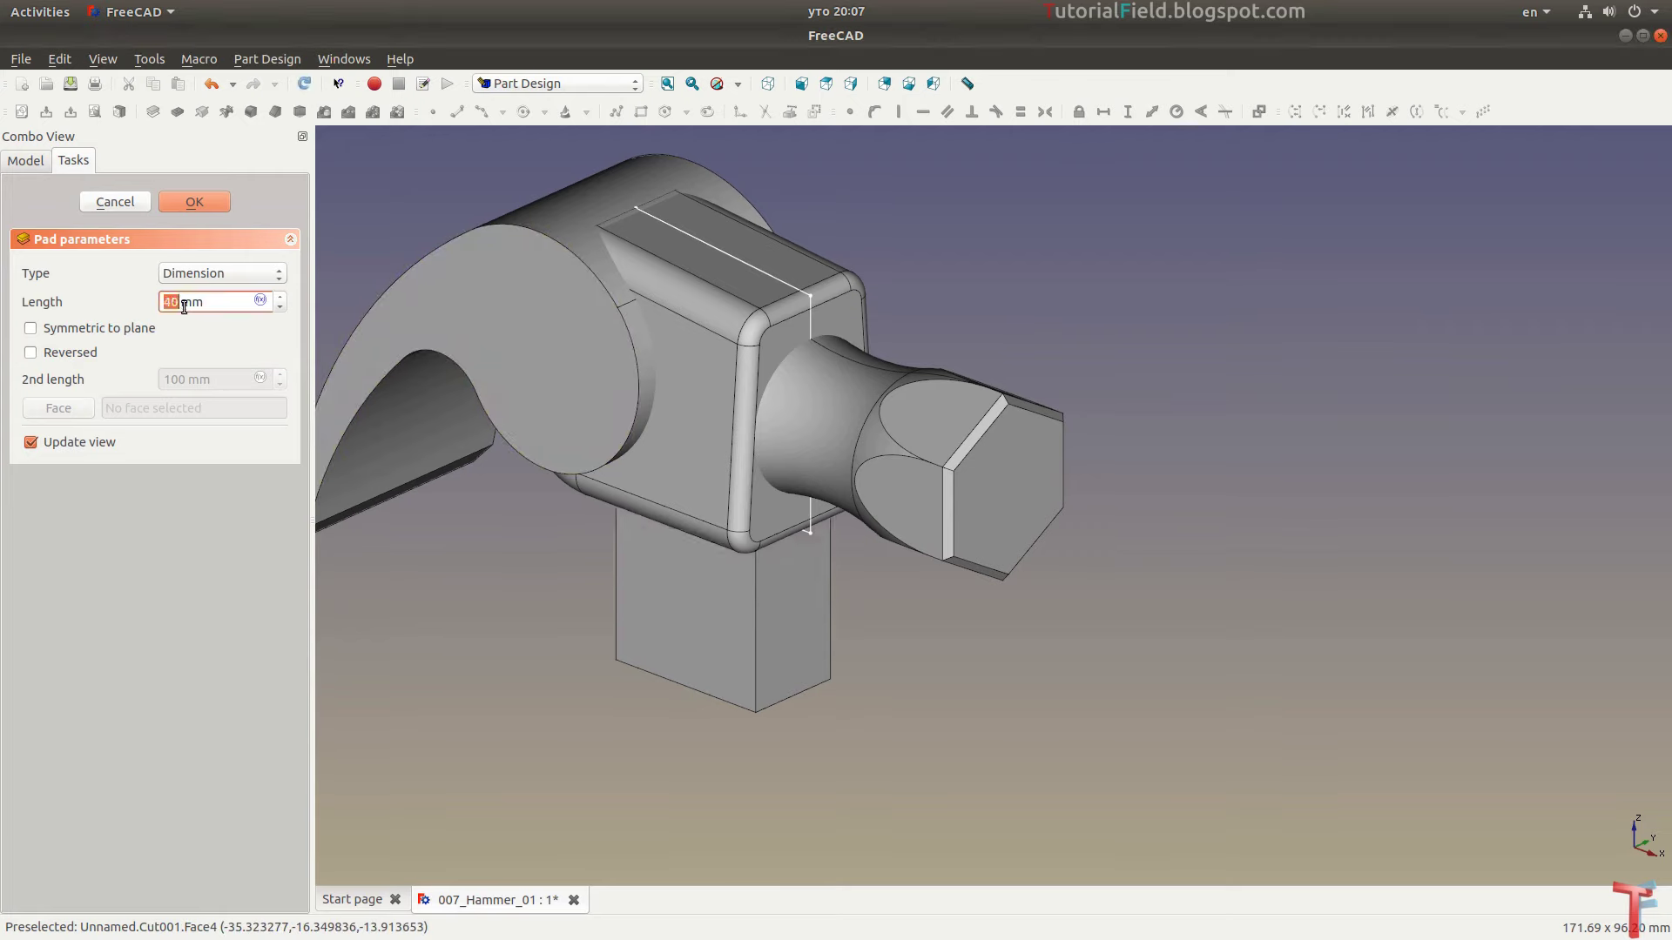
scroll(183, 307, up, 5)
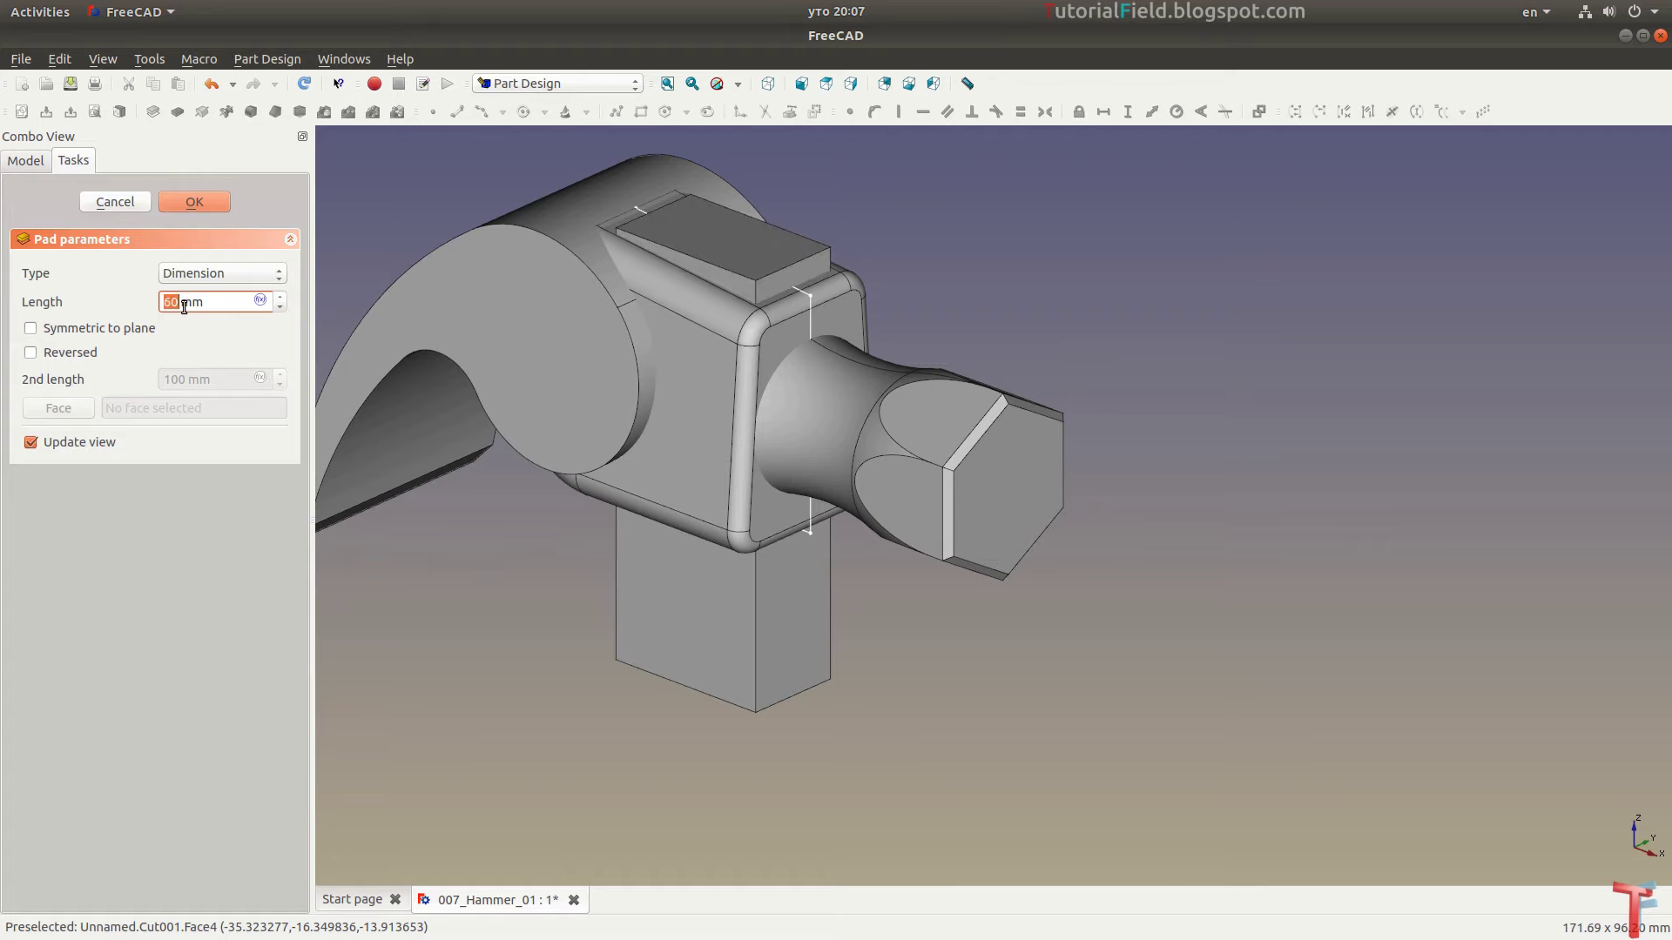
click(207, 202)
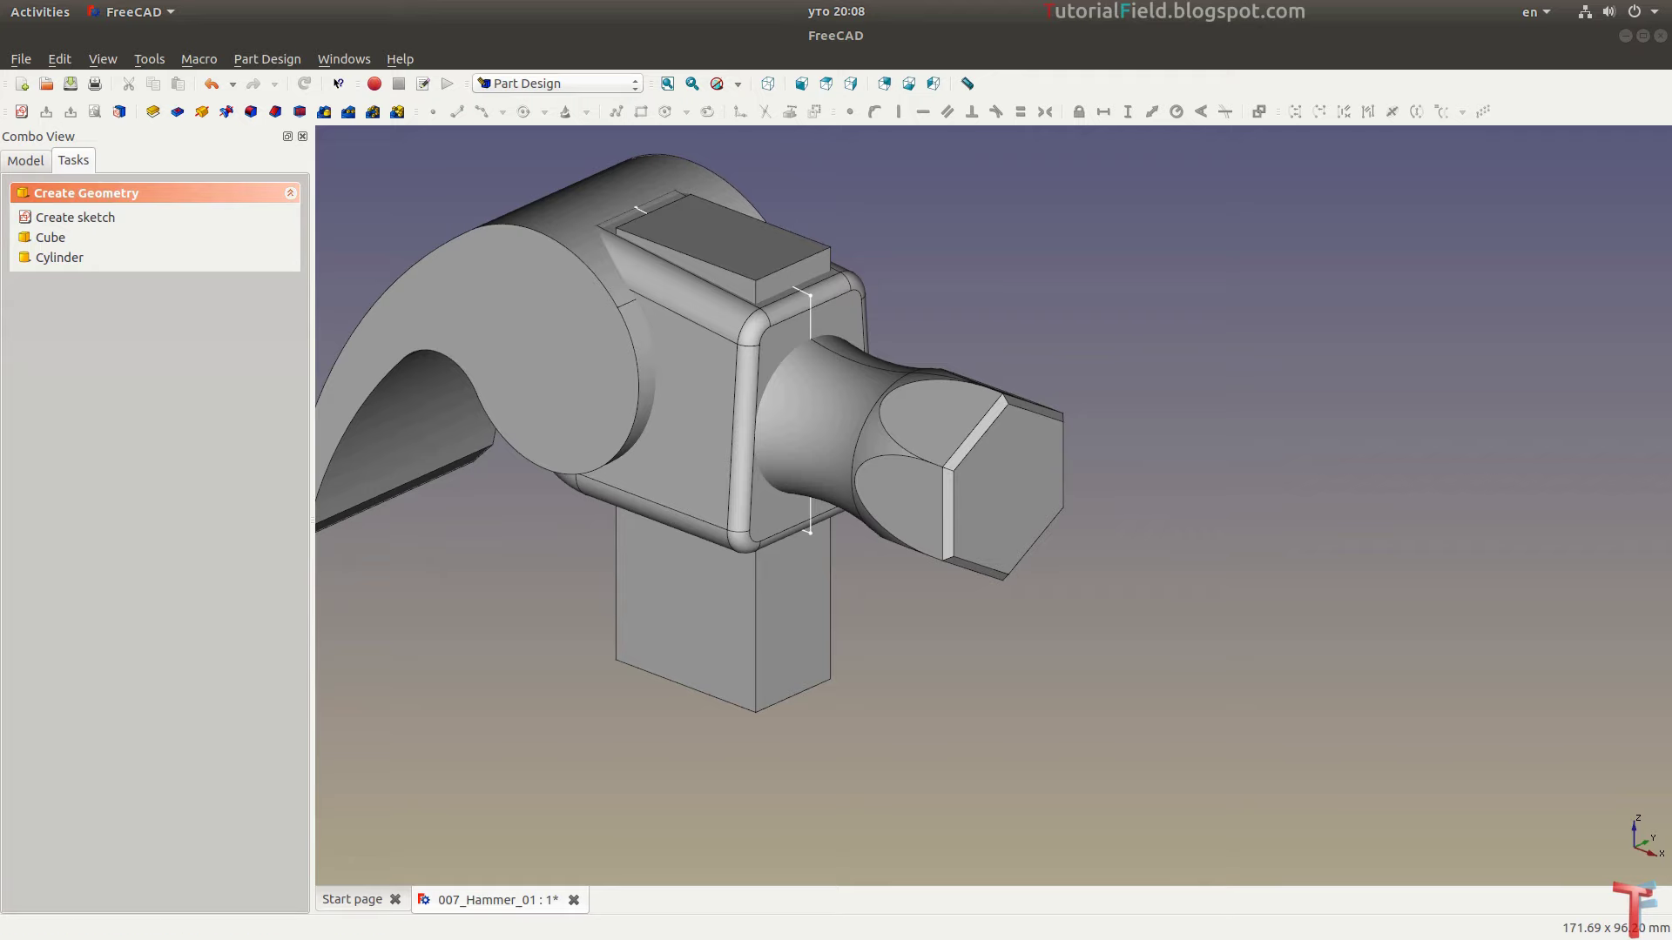
middle_drag(783, 470, 803, 442)
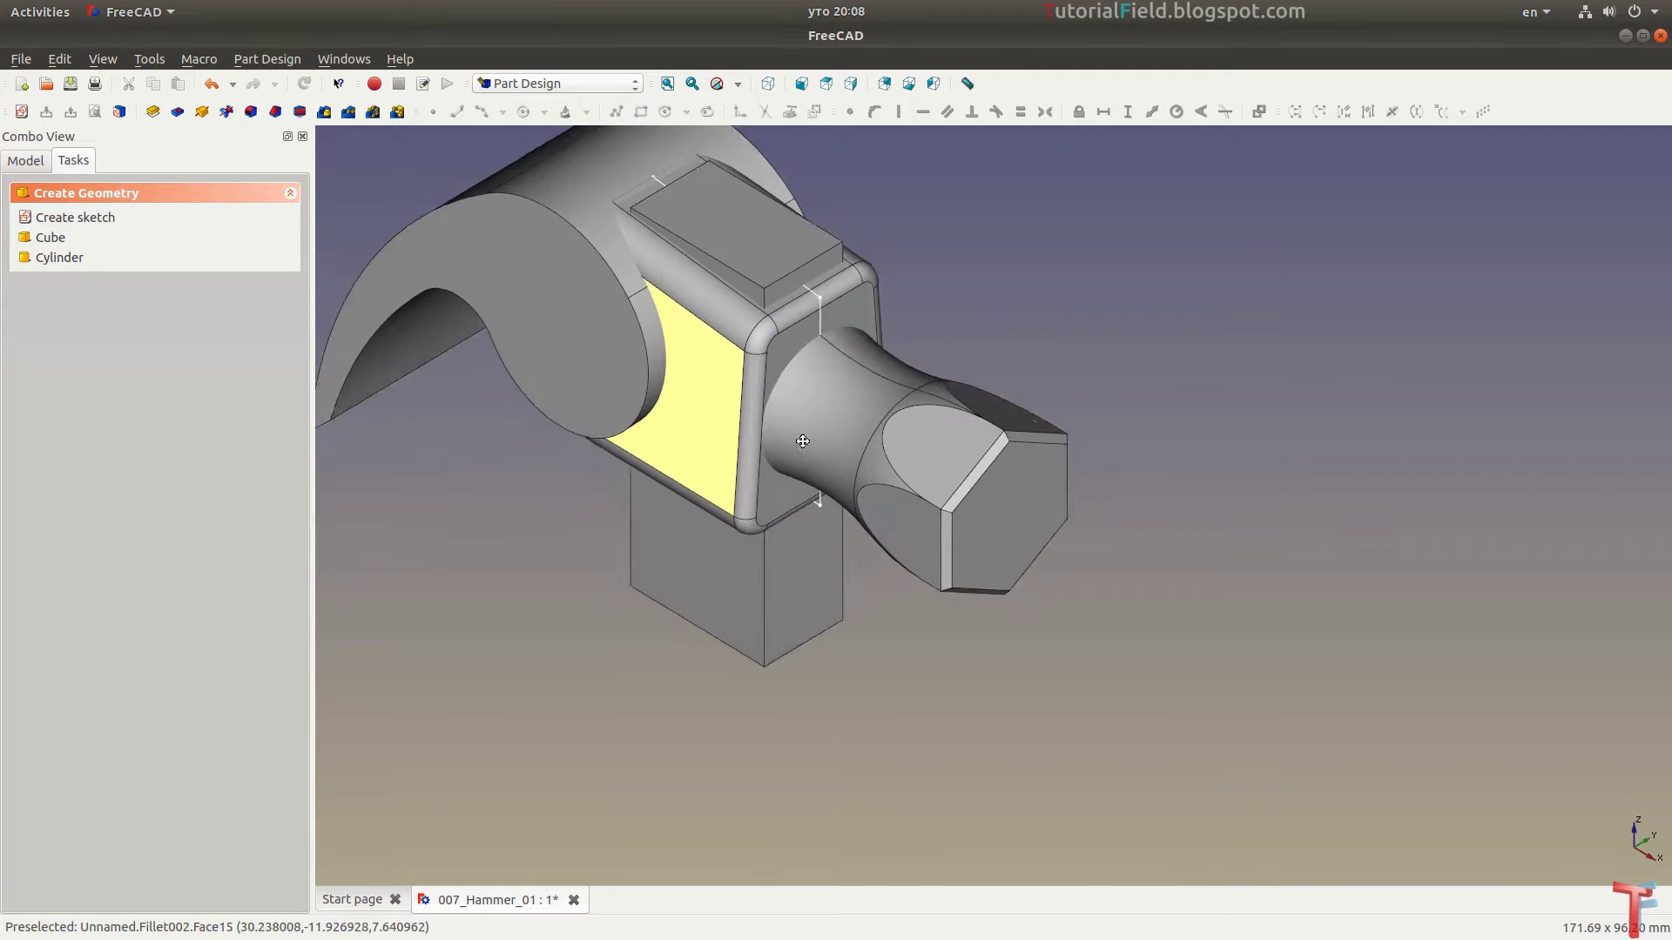
scroll(803, 441, up, 2)
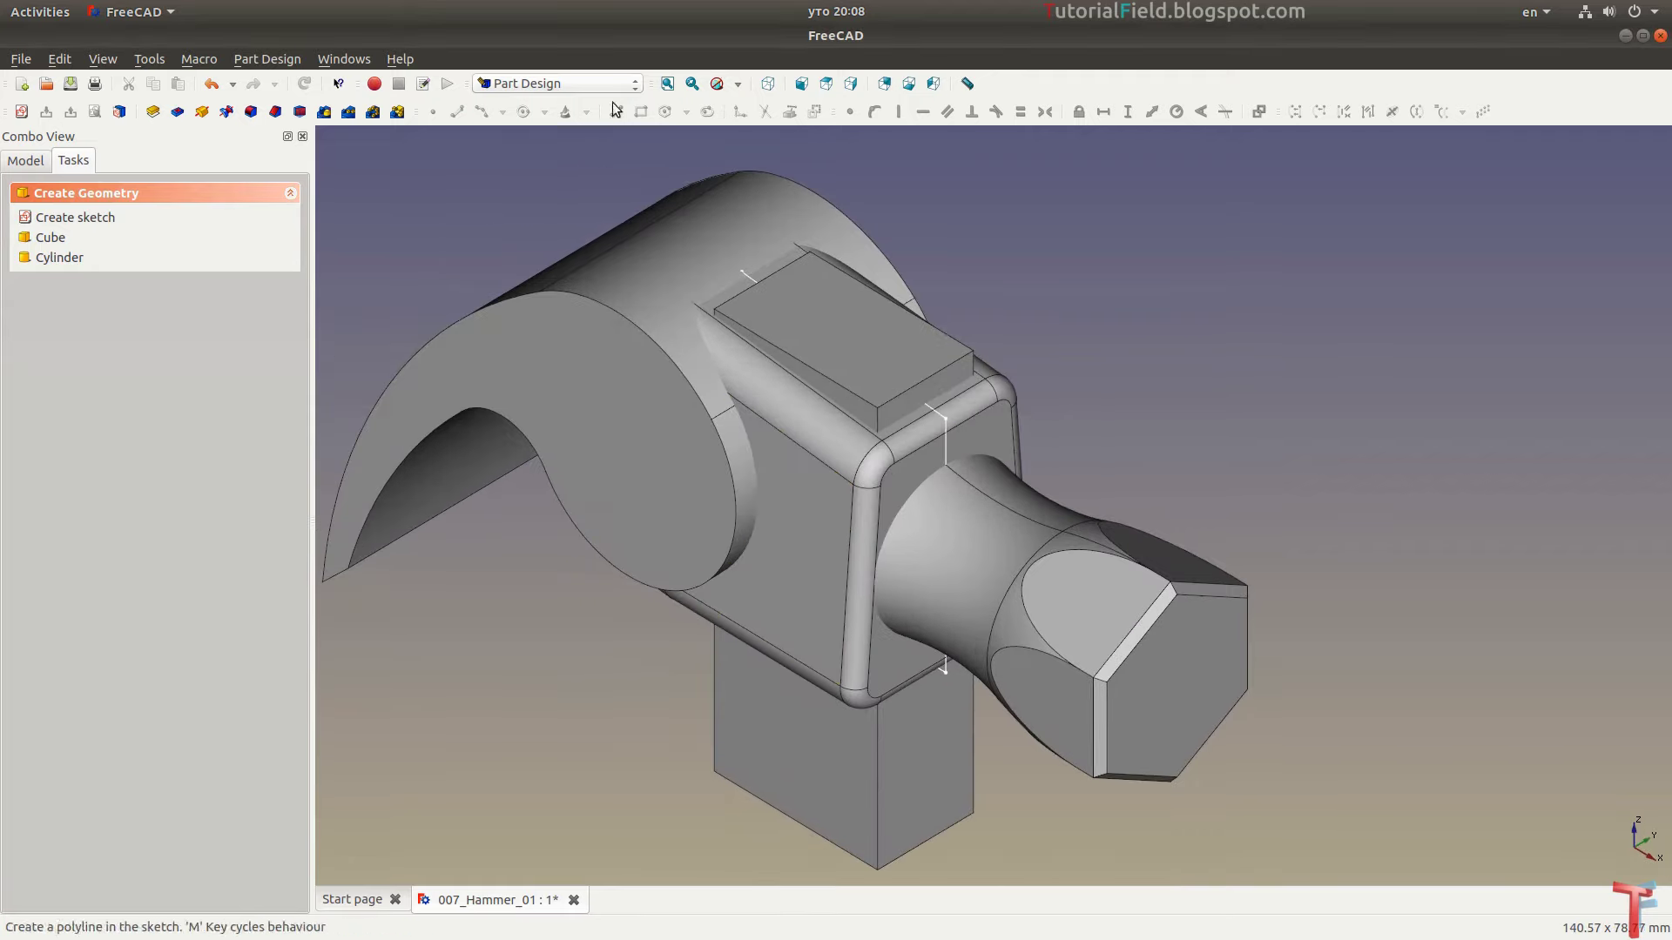
Switch to the Part workbench and select the Pad005 block in the model tree
click(566, 83)
click(541, 266)
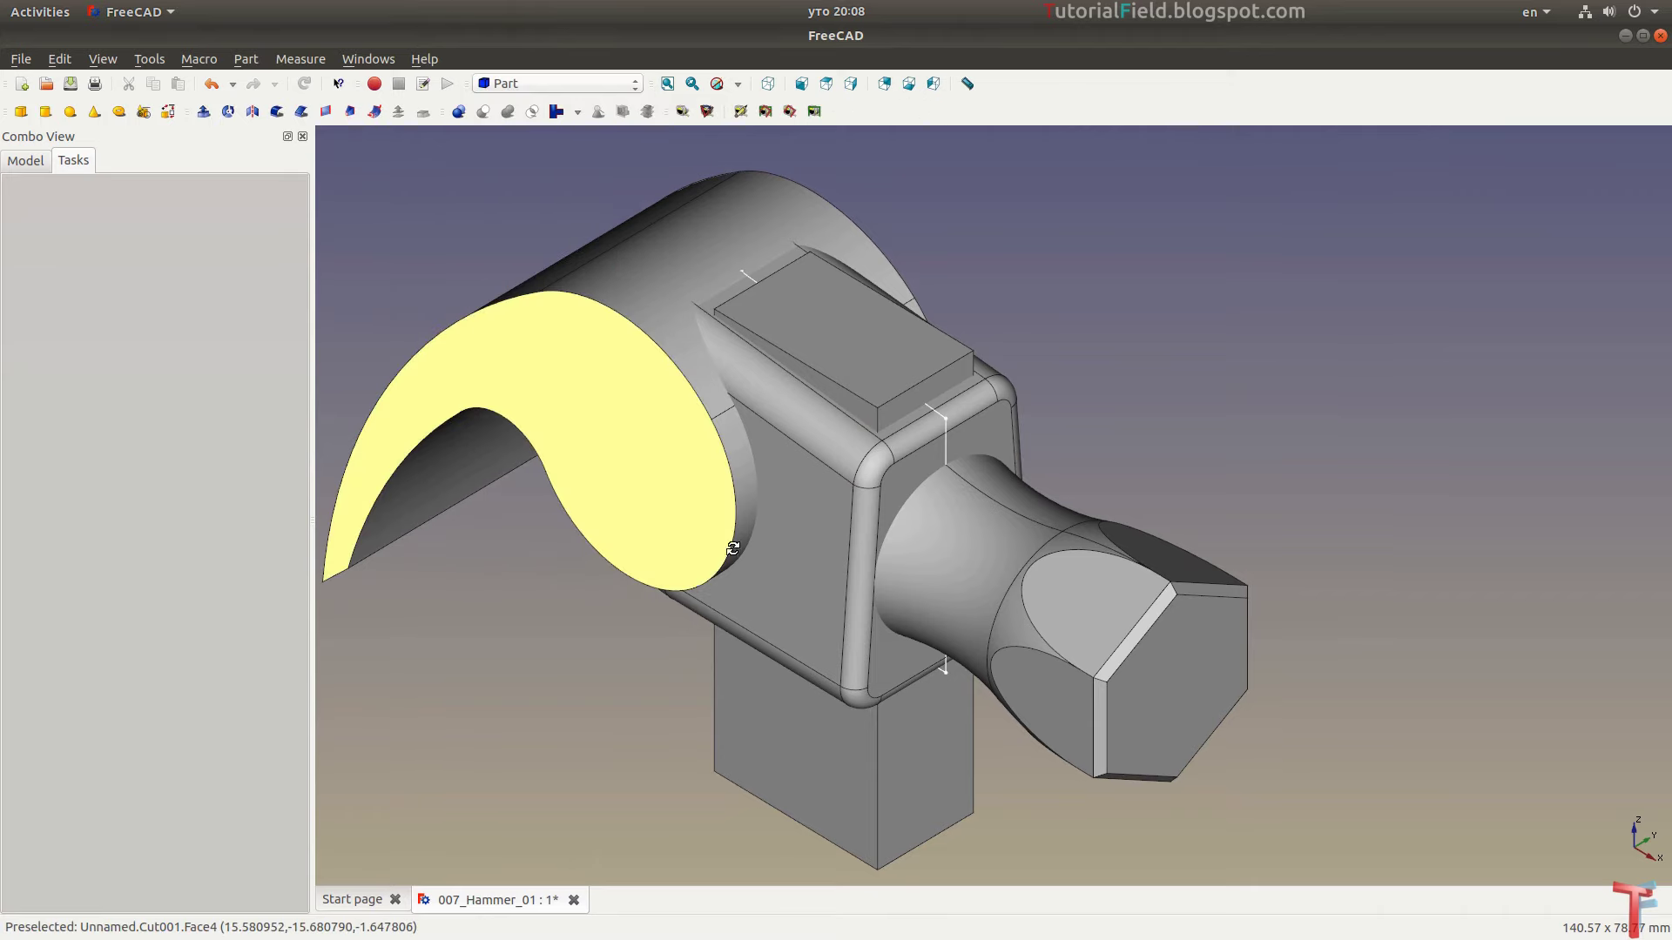
scroll(757, 523, up, 1)
scroll(812, 510, up, 2)
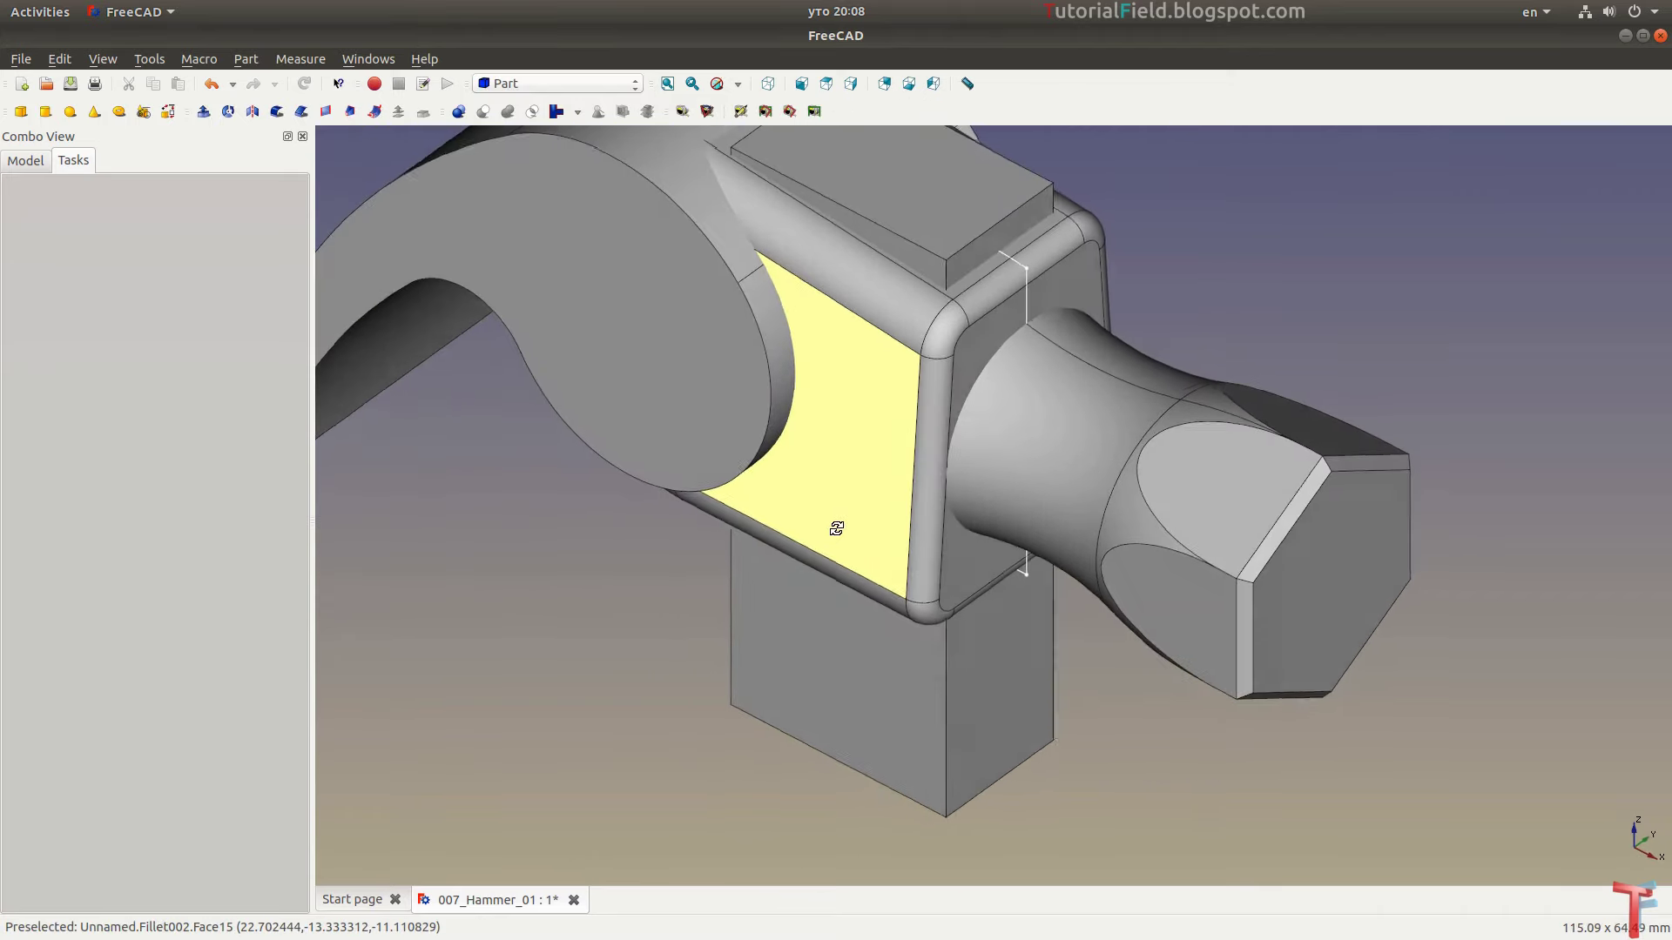
middle_drag(756, 404, 804, 445)
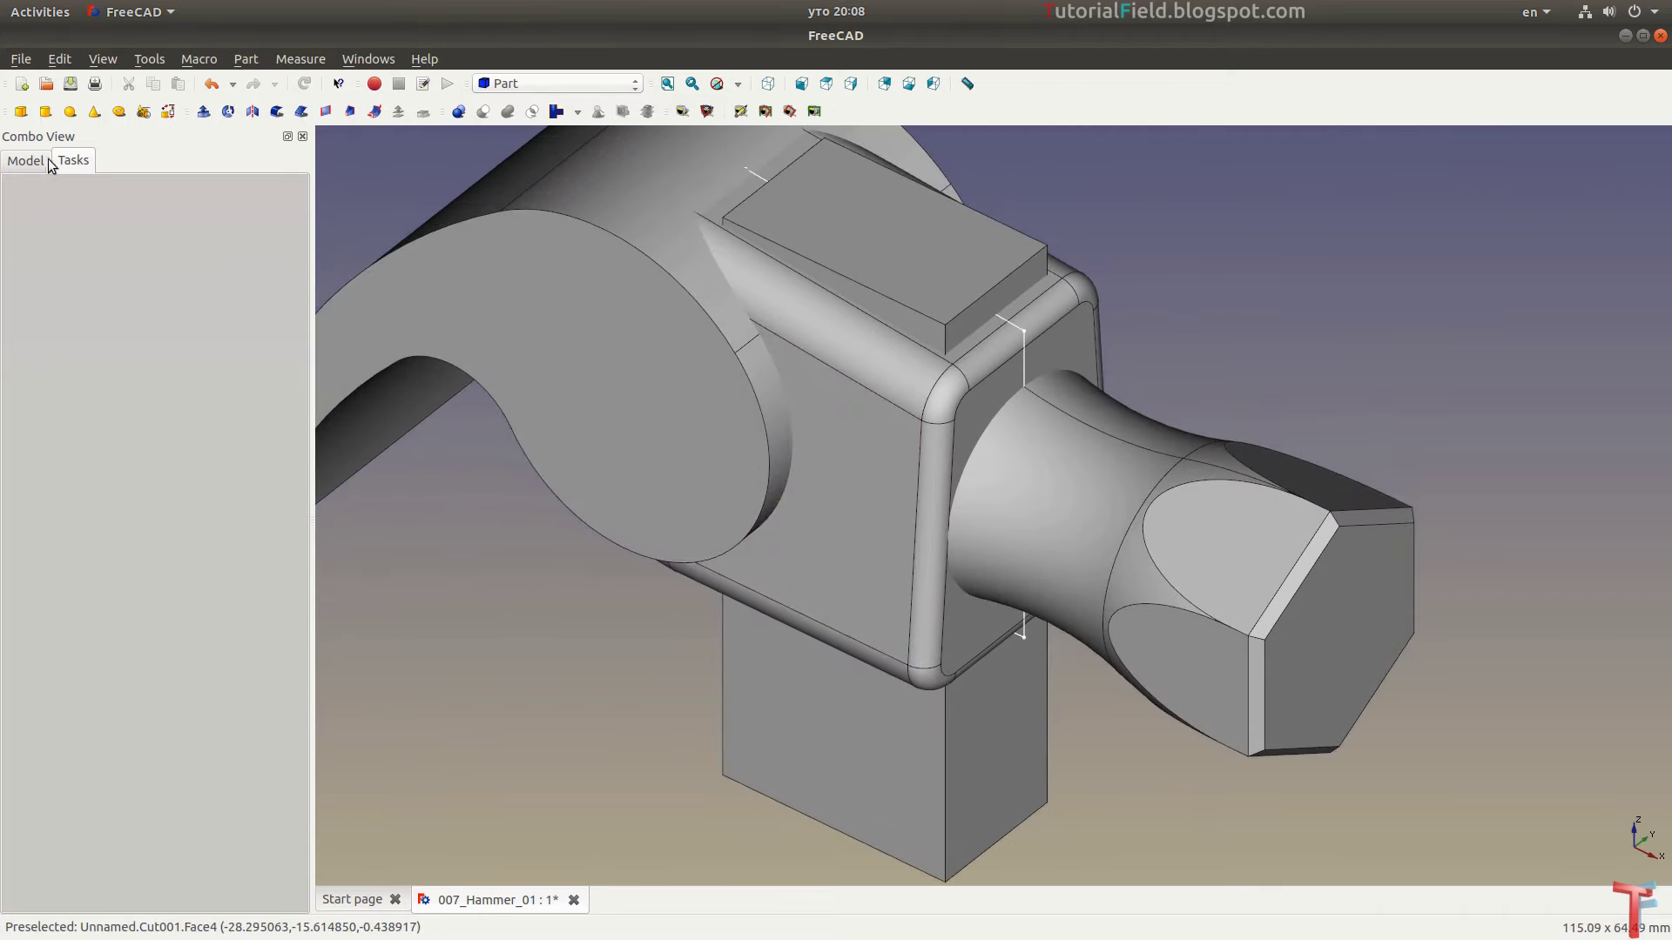
click(26, 160)
click(83, 406)
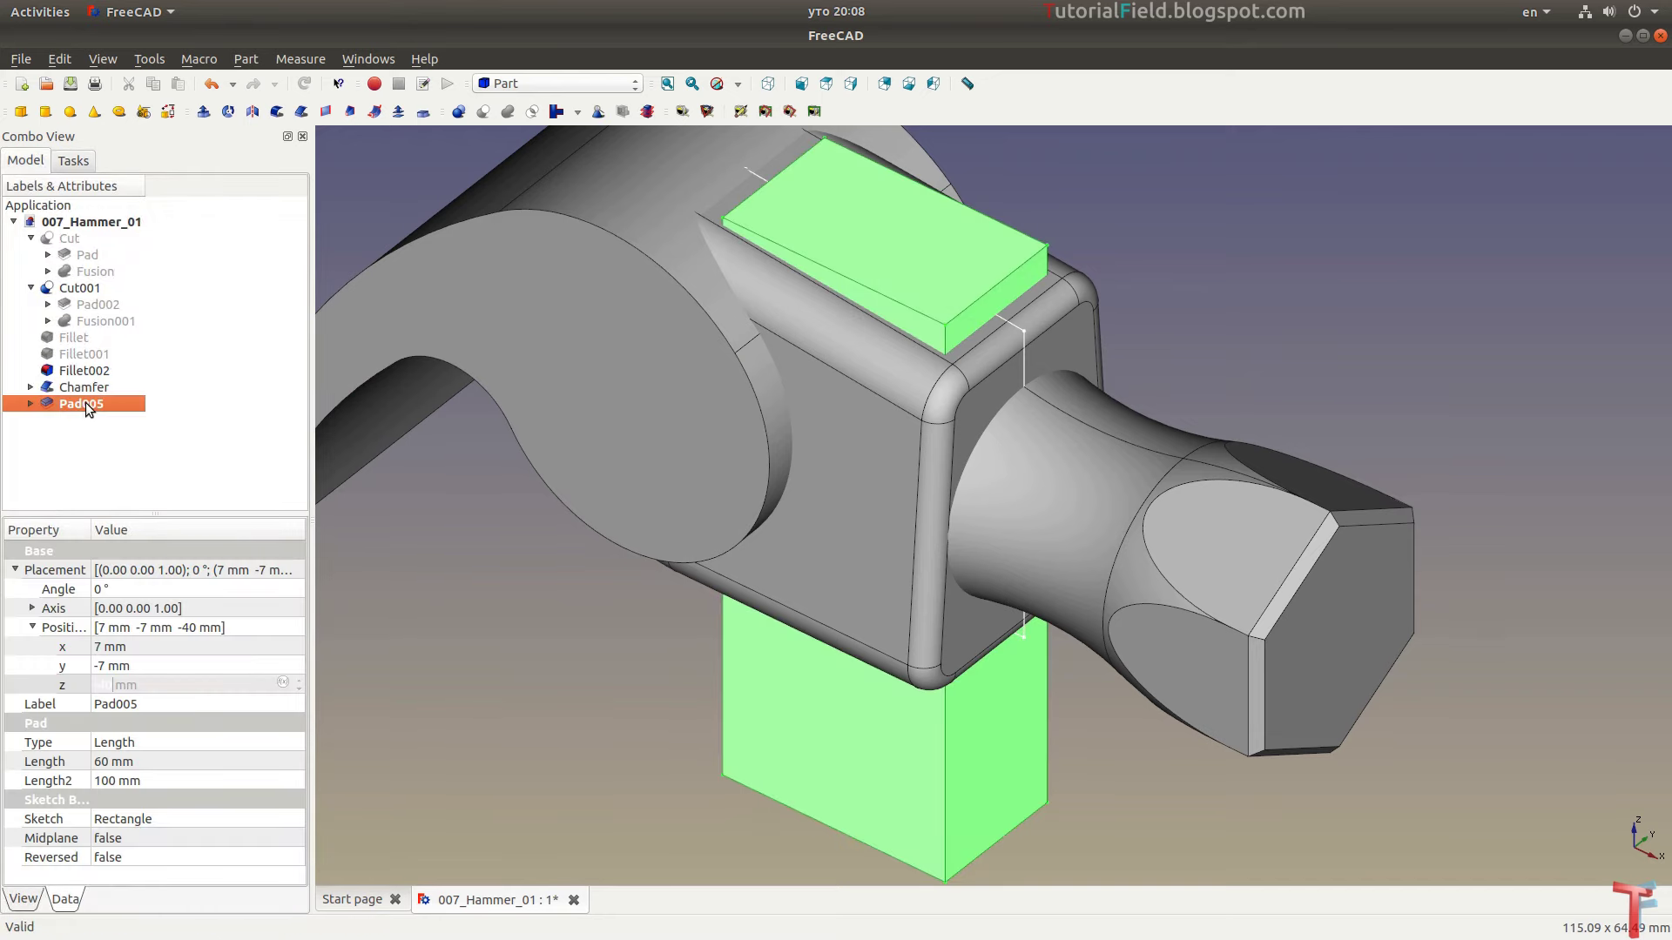
Fillet the four vertical edges of Pad005 with a 1.1 mm radius
click(276, 111)
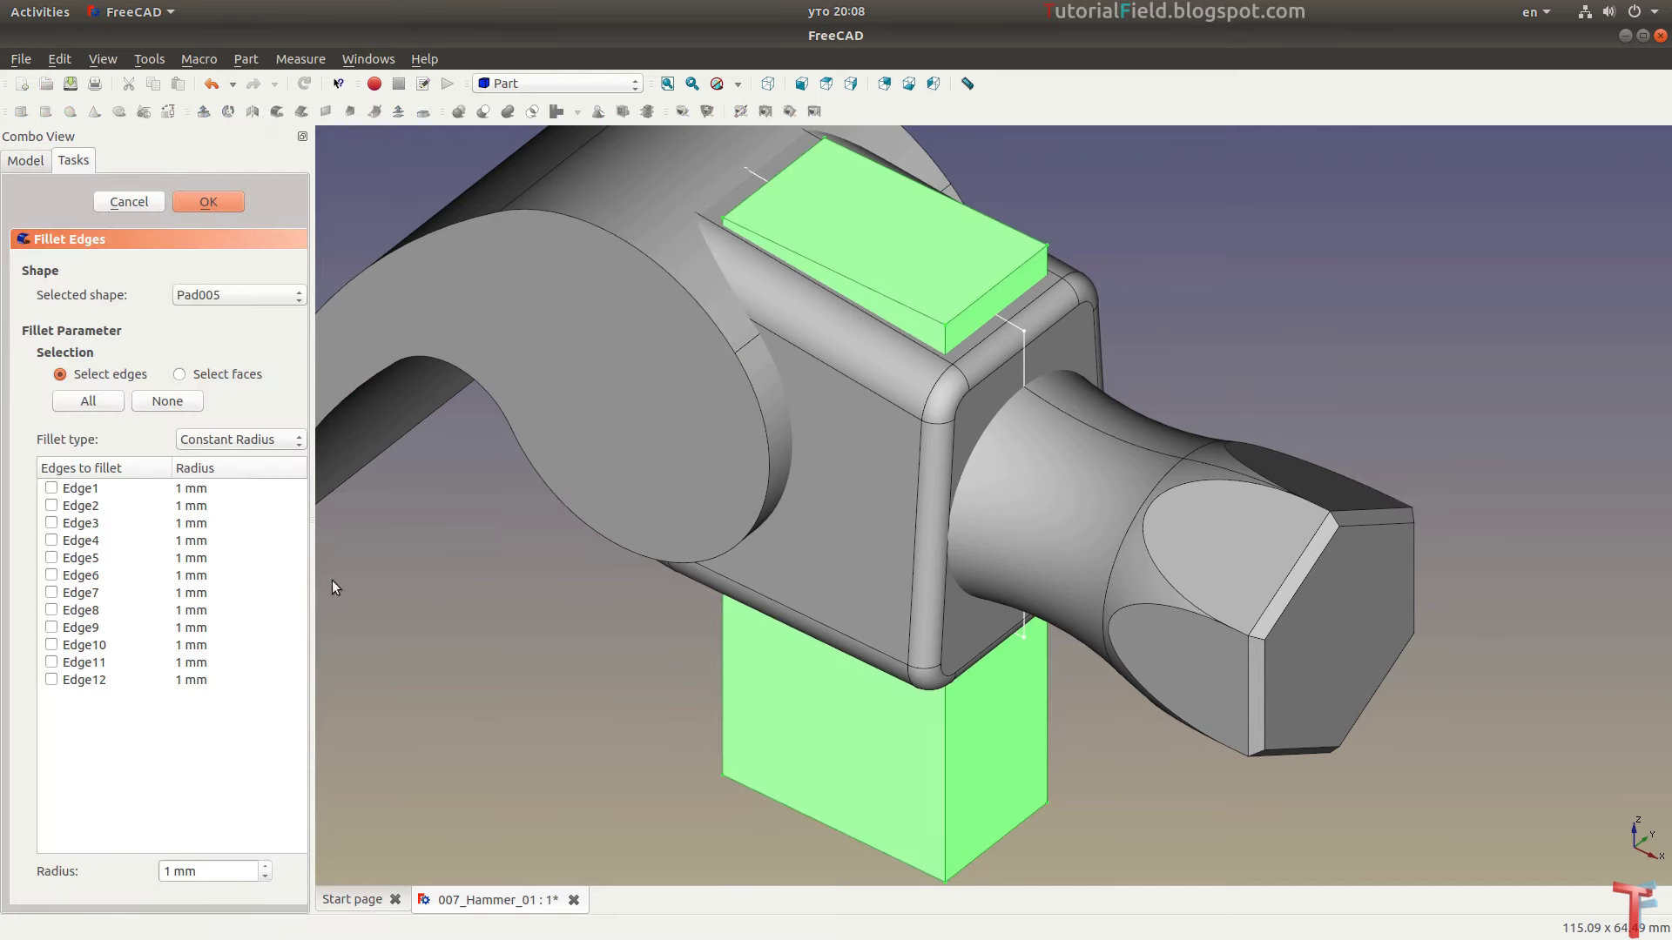
click(723, 748)
middle_drag(792, 752, 725, 700)
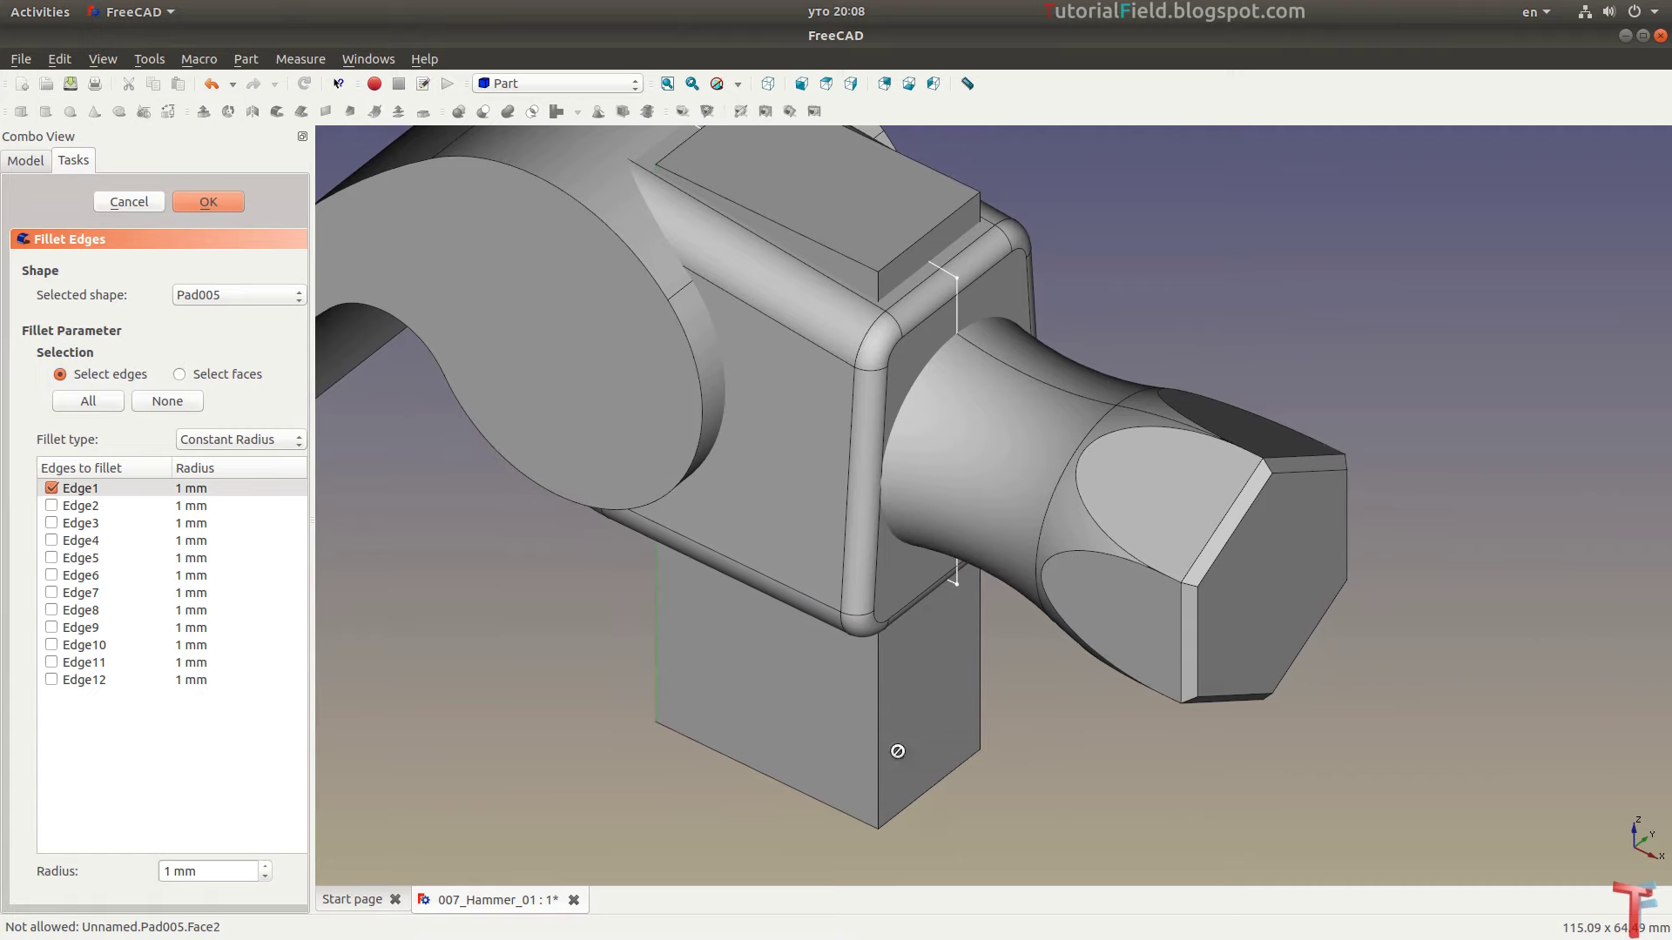
click(877, 759)
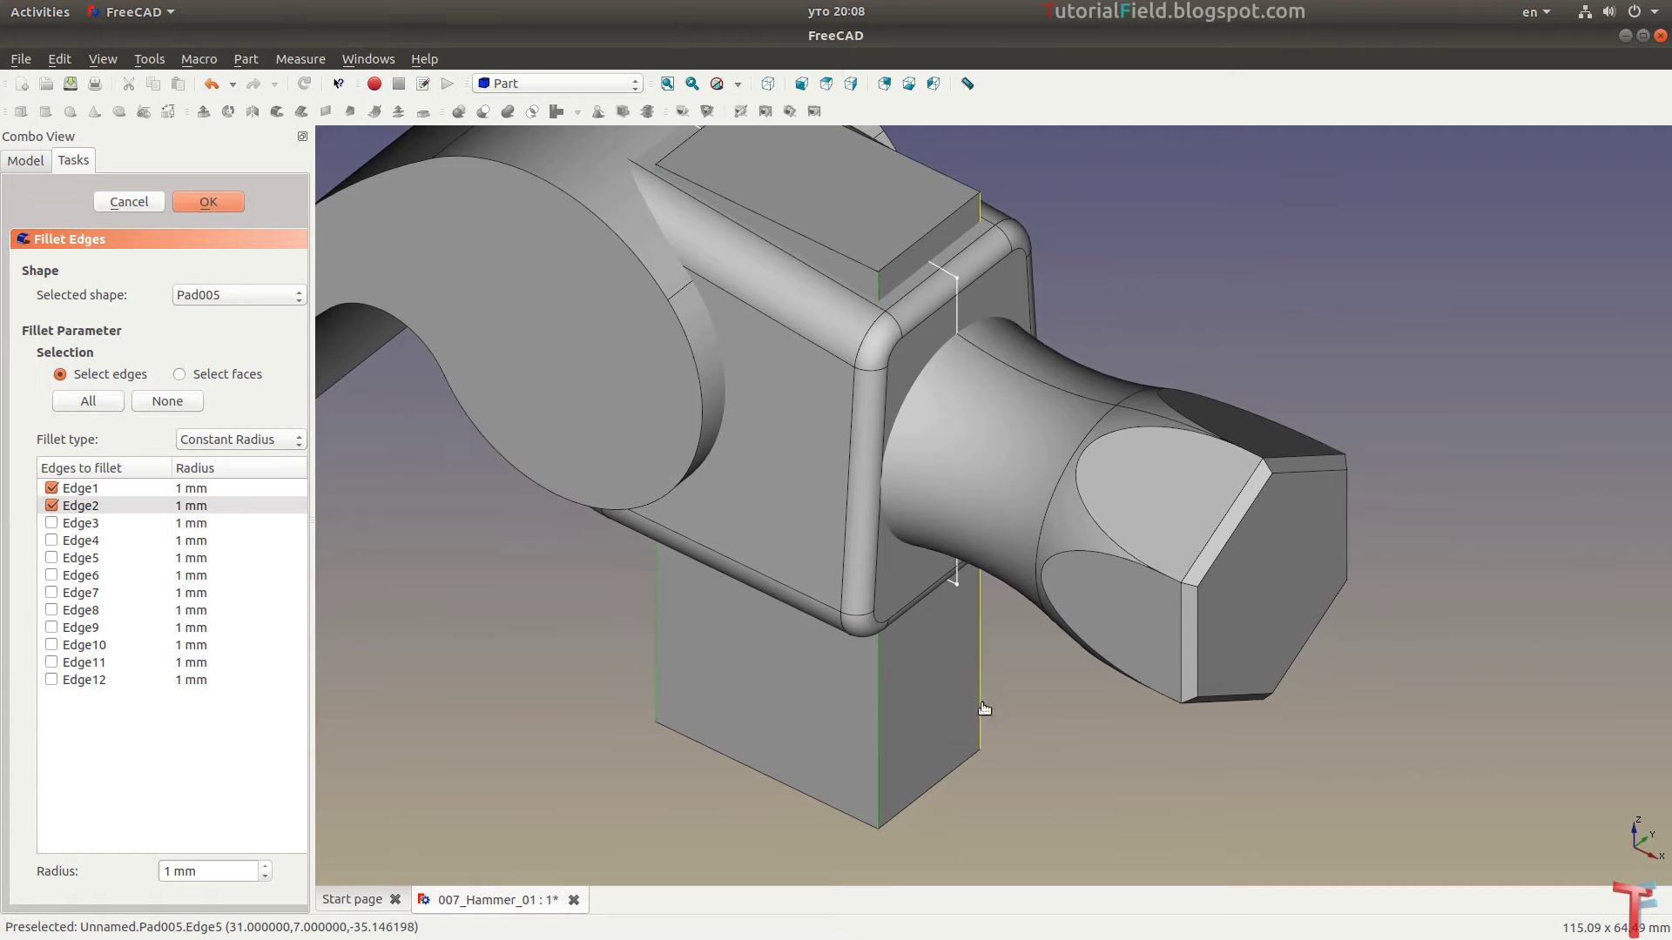
click(979, 710)
mouse_move(981, 709)
middle_down()
mouse_move(1112, 778)
mouse_move(1209, 671)
mouse_move(527, 701)
middle_up()
click(1248, 662)
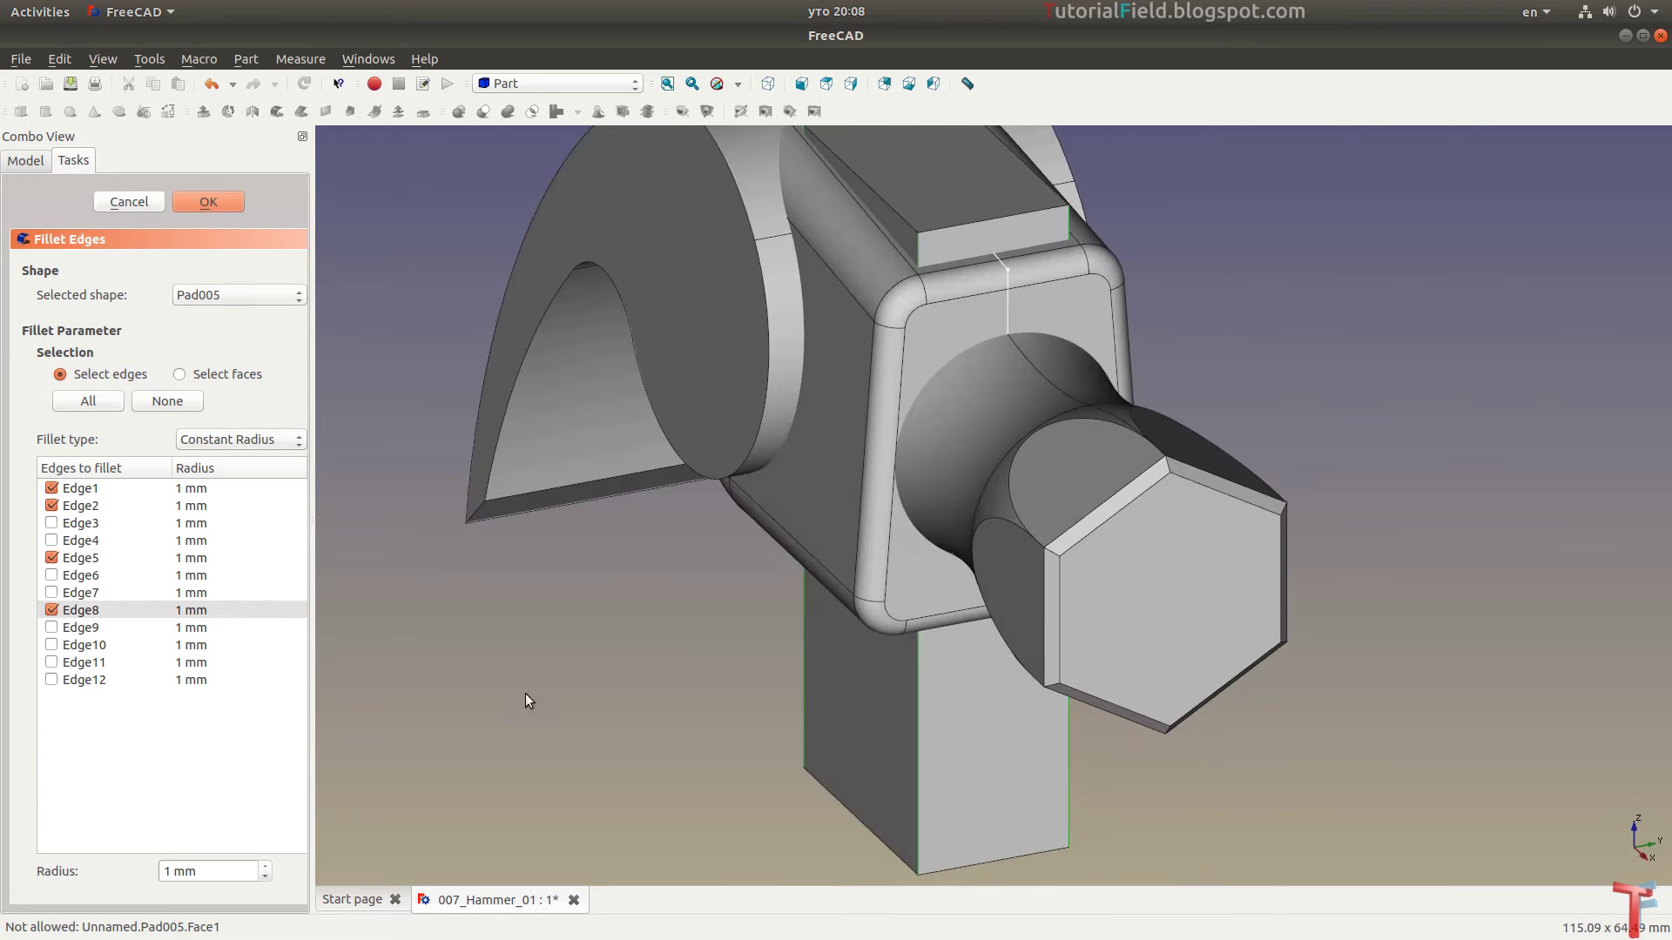
click(214, 871)
scroll(214, 871, up, 1)
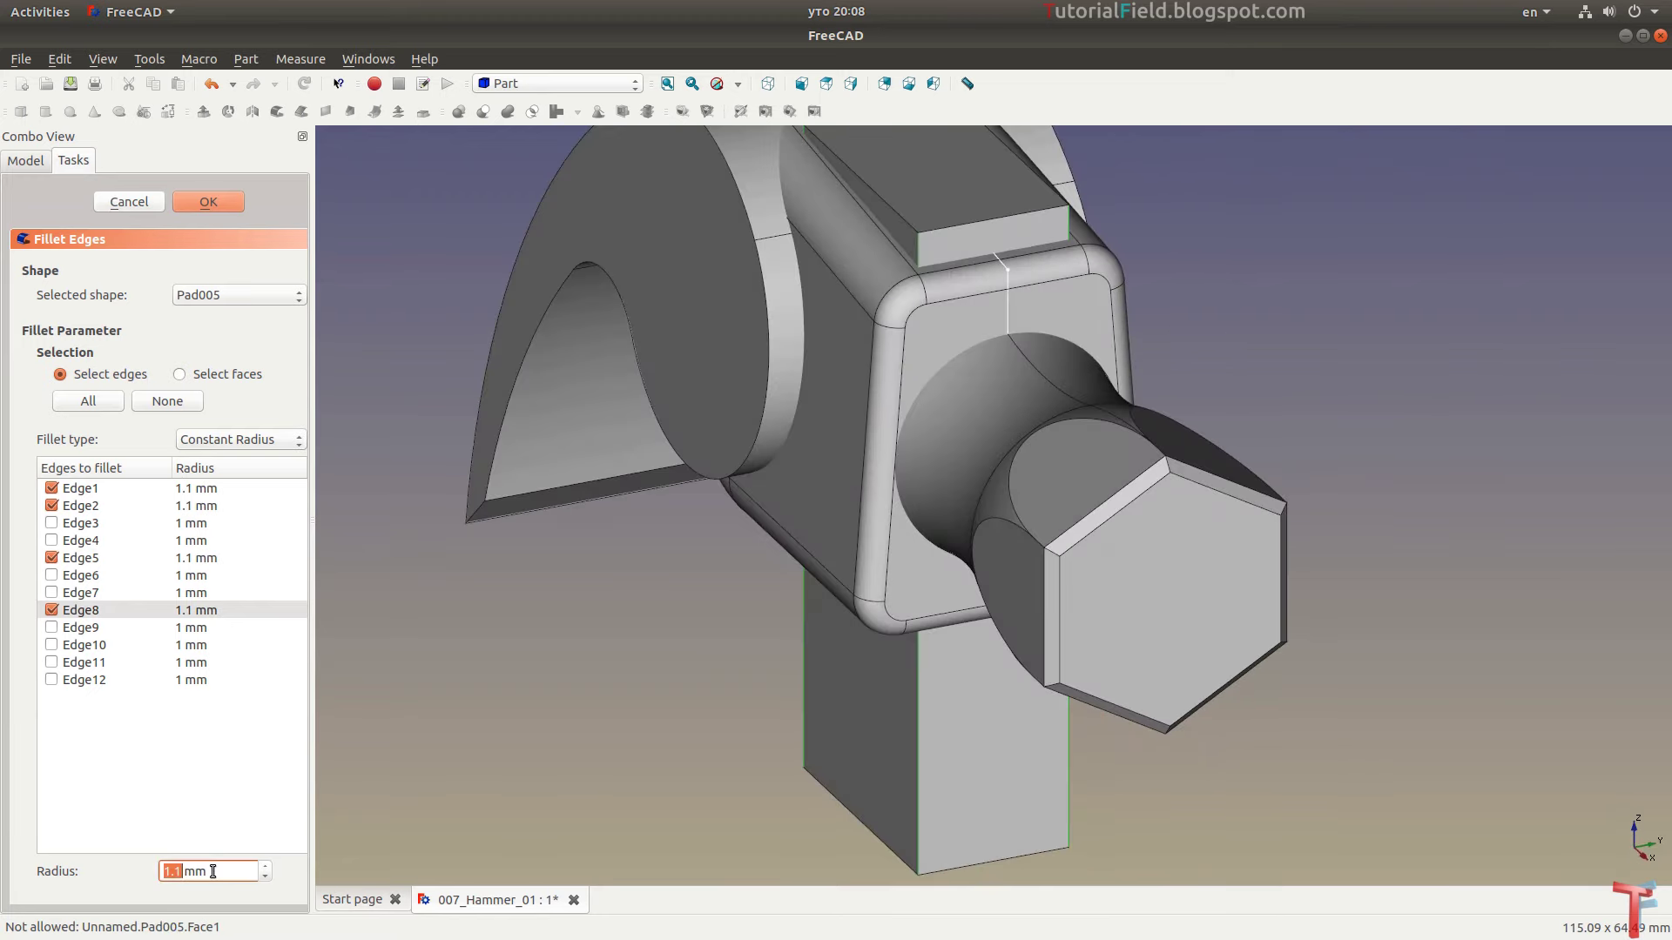
key(Return)
mouse_move(797, 642)
middle_down()
mouse_move(874, 652)
mouse_move(784, 690)
mouse_move(858, 679)
mouse_move(810, 691)
middle_up()
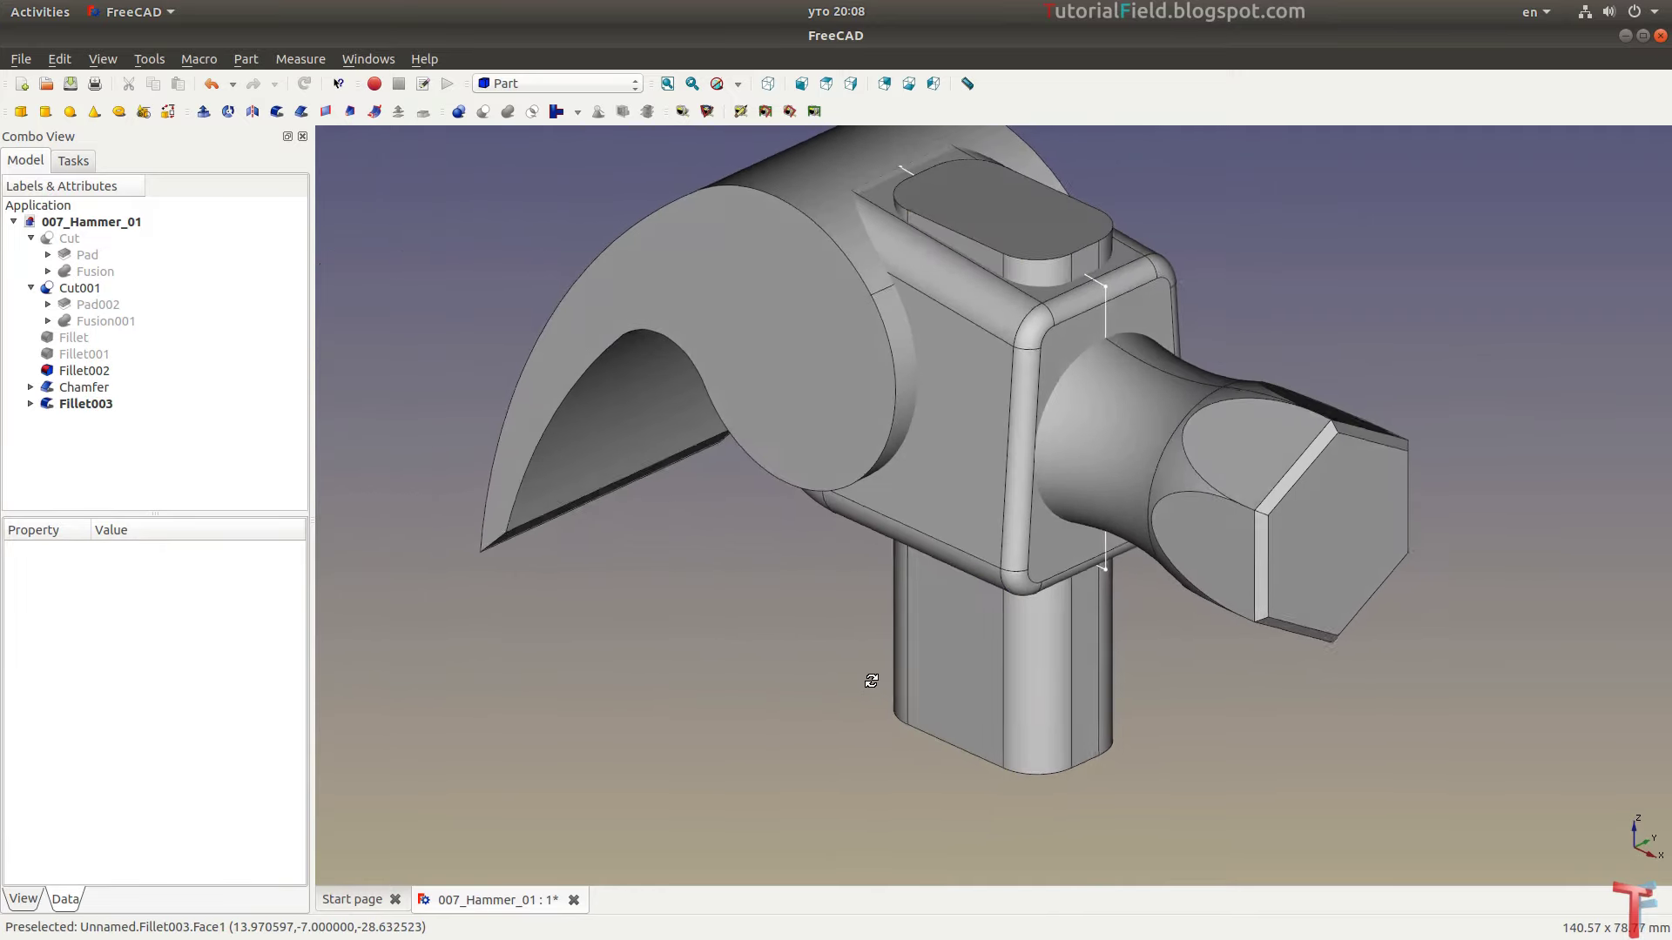
click(666, 83)
Rename Fillet003 to 'Handle_hole'
click(759, 85)
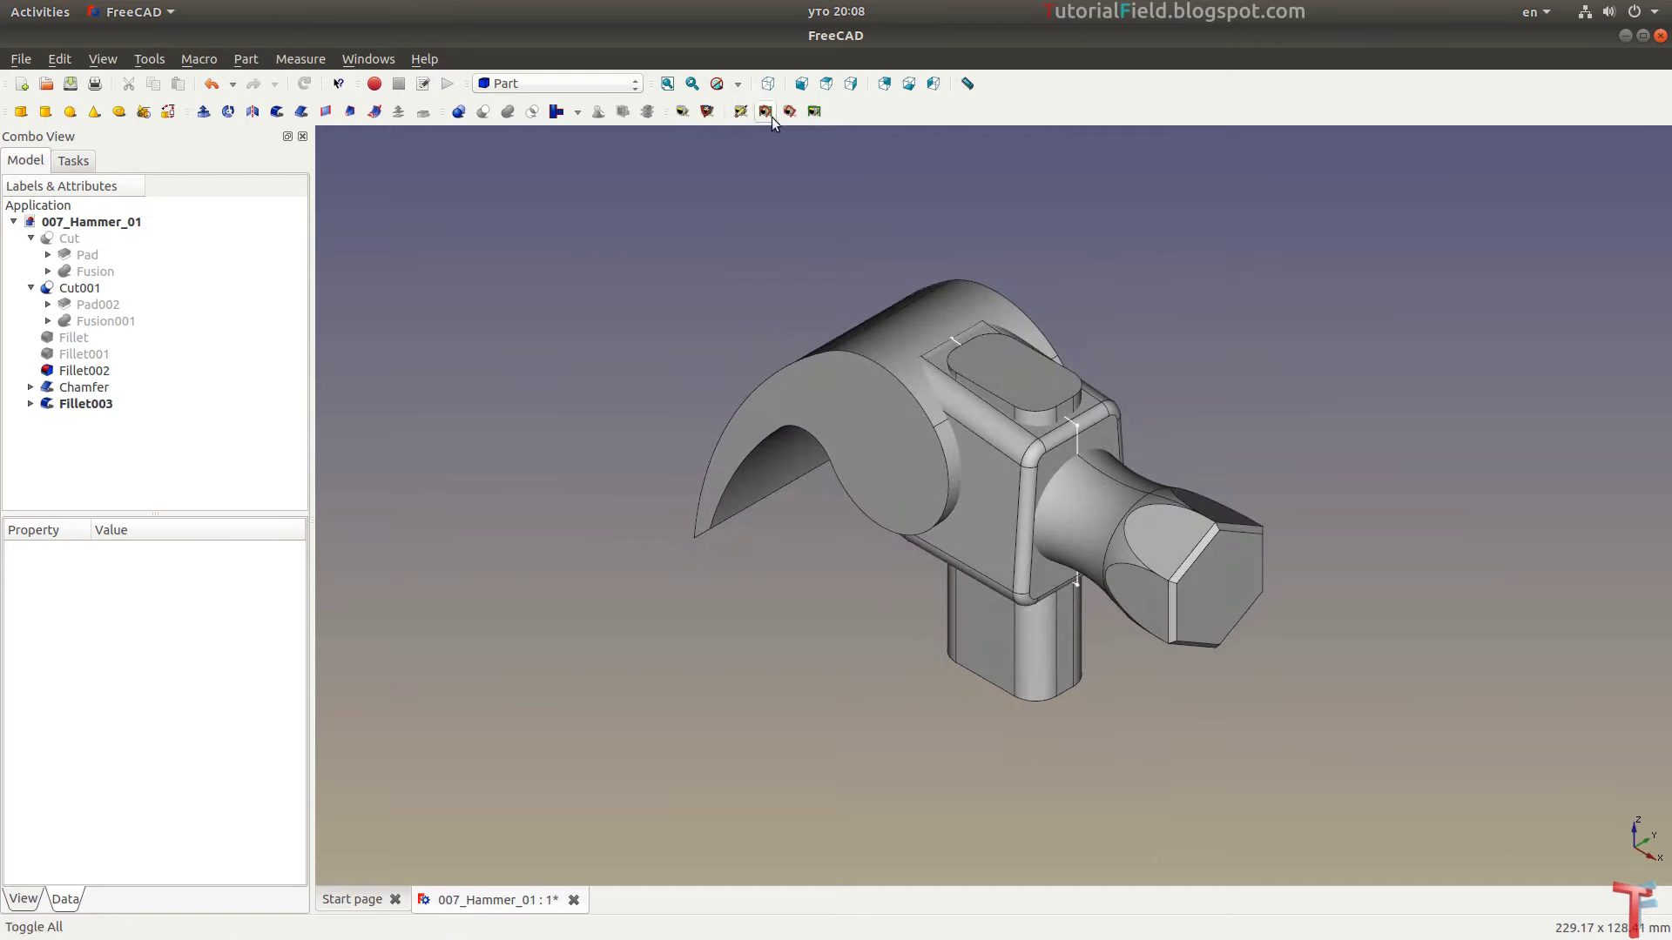
key(alt+Tab)
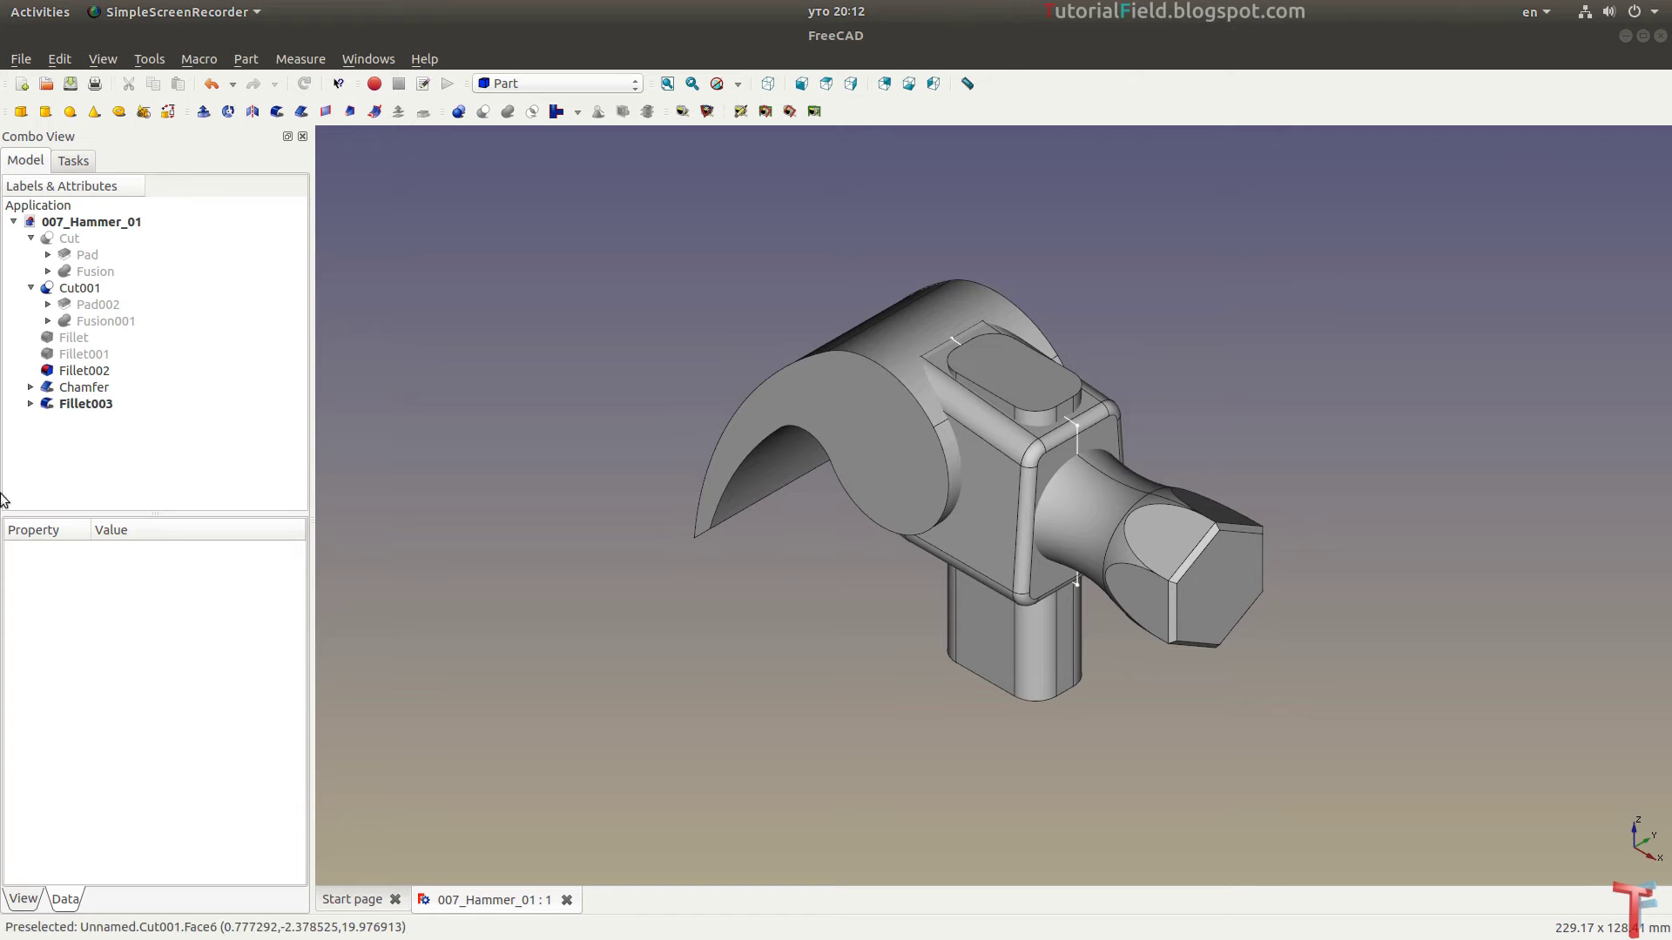
click(87, 404)
right_click(94, 403)
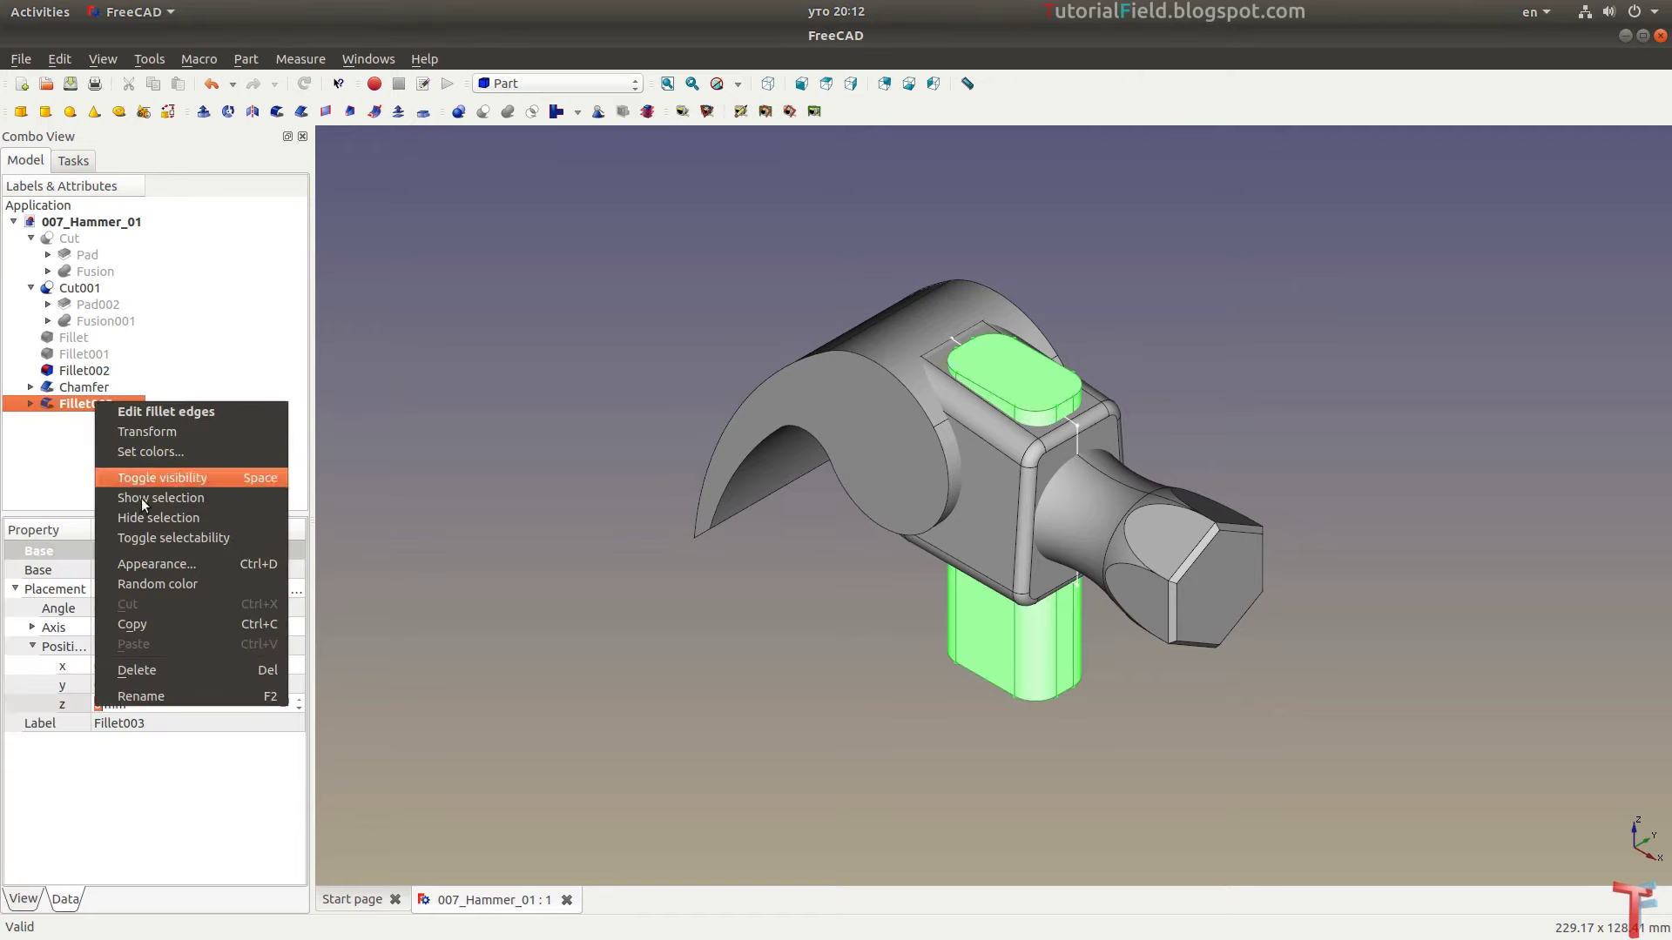
click(175, 698)
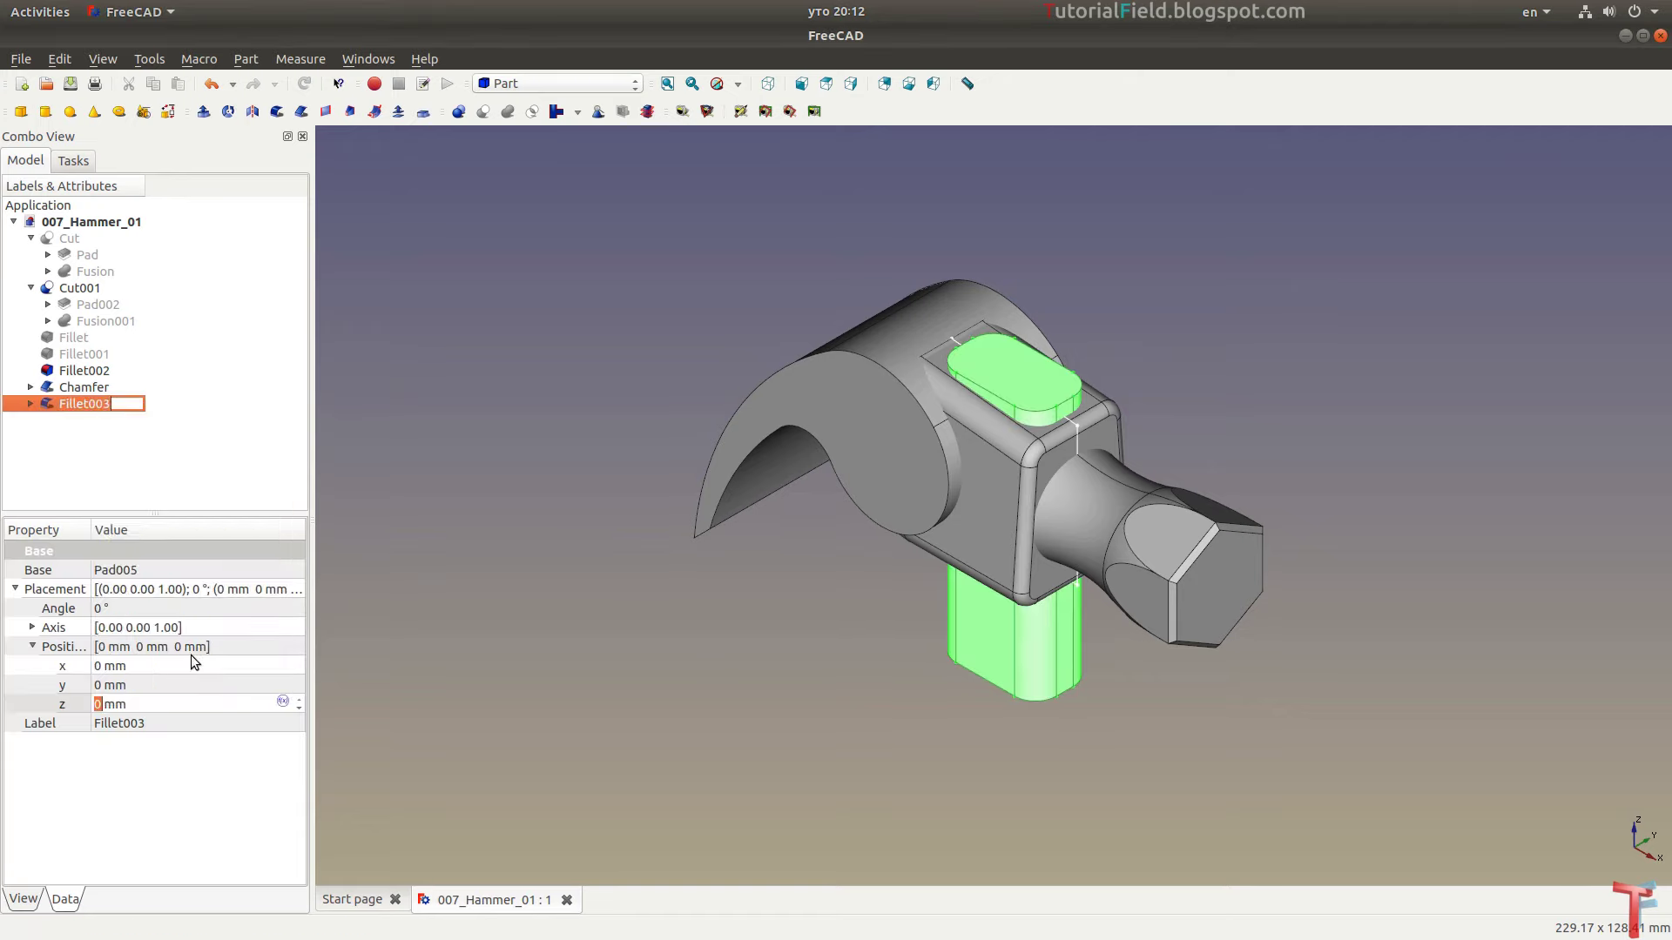
text(Handle)
text(_h)
text(ole)
key(Return)
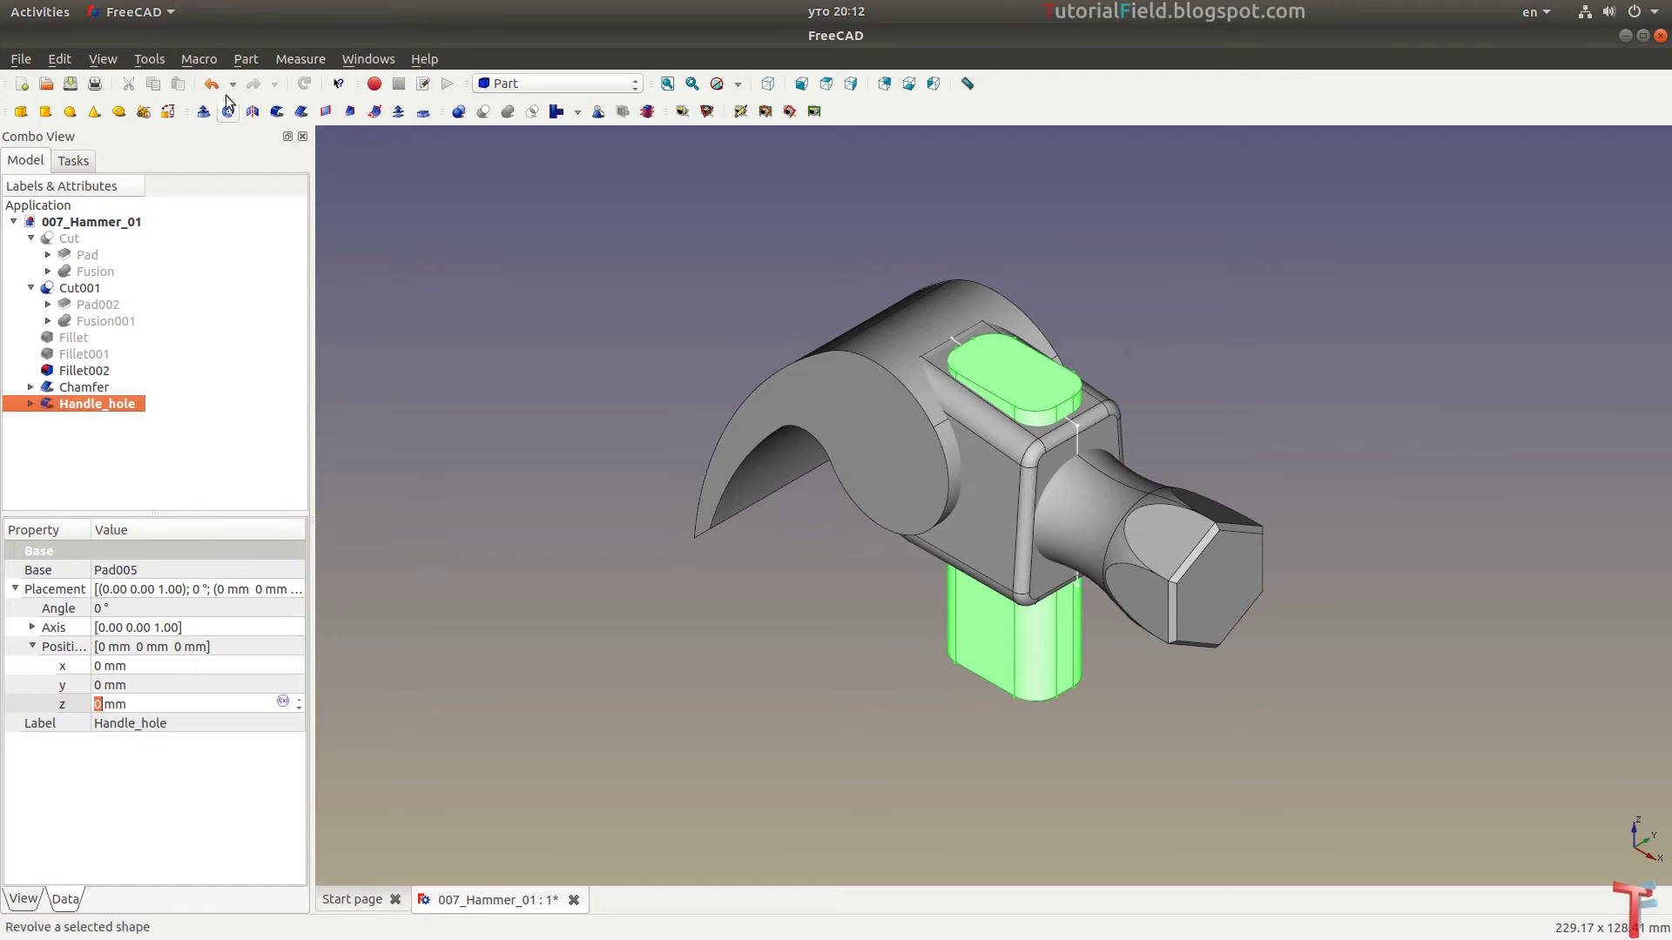
Make a simple copy of Handle_hole and paste it twice, giving Handle_hole001 to Handle_hole003
click(246, 59)
click(317, 252)
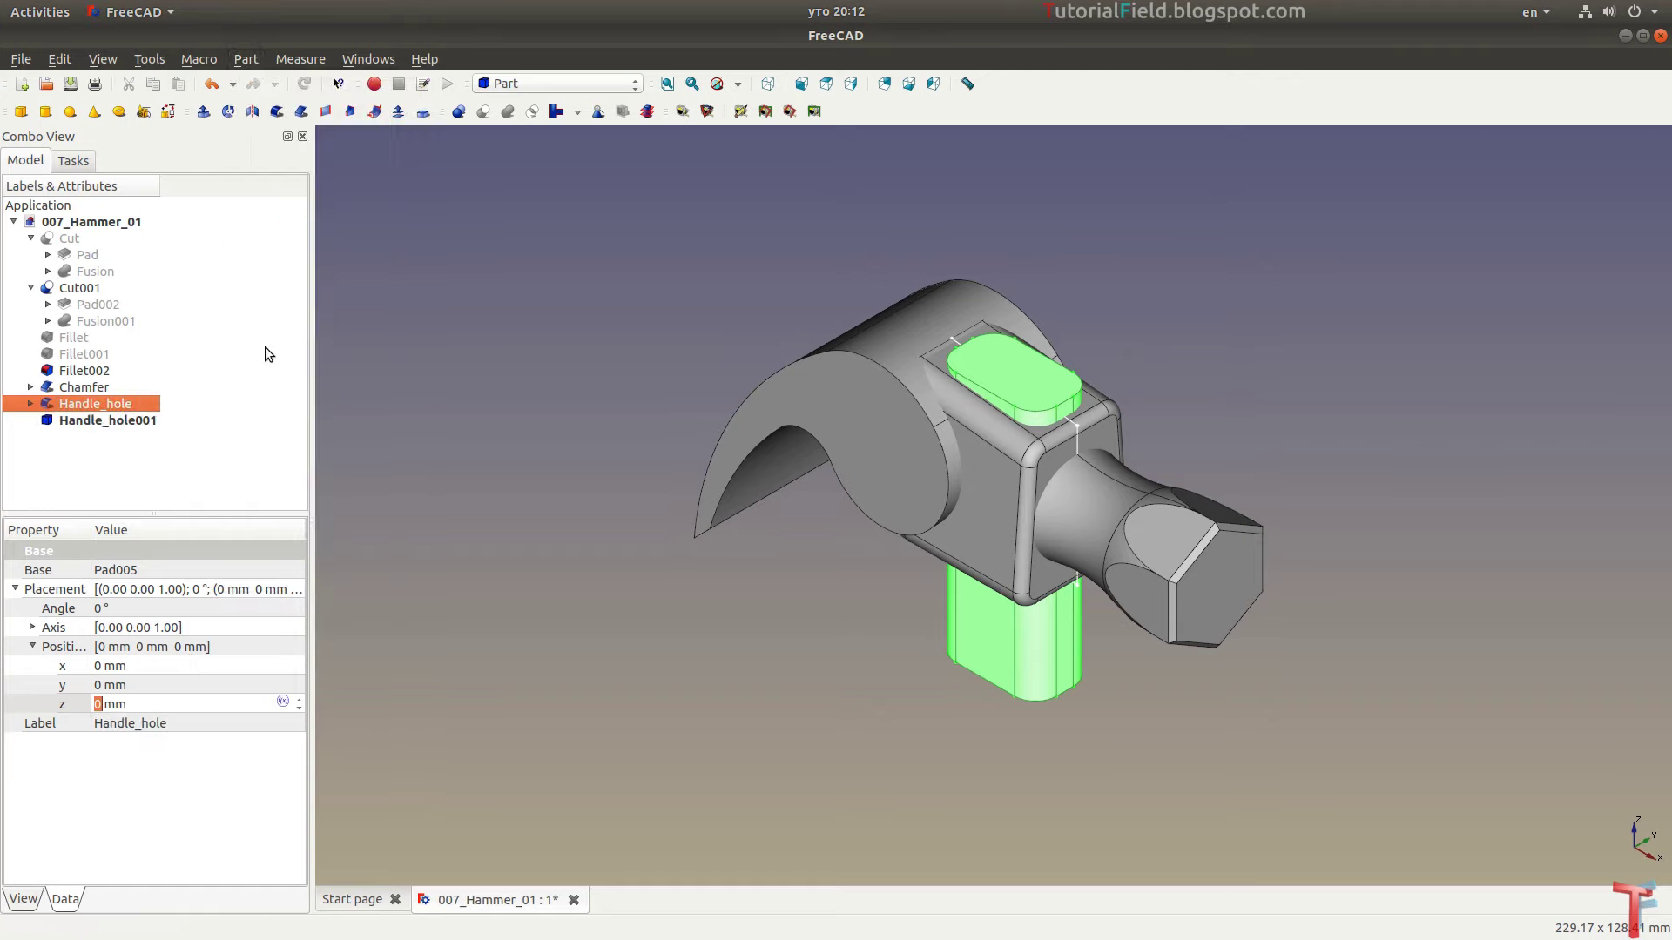
click(142, 424)
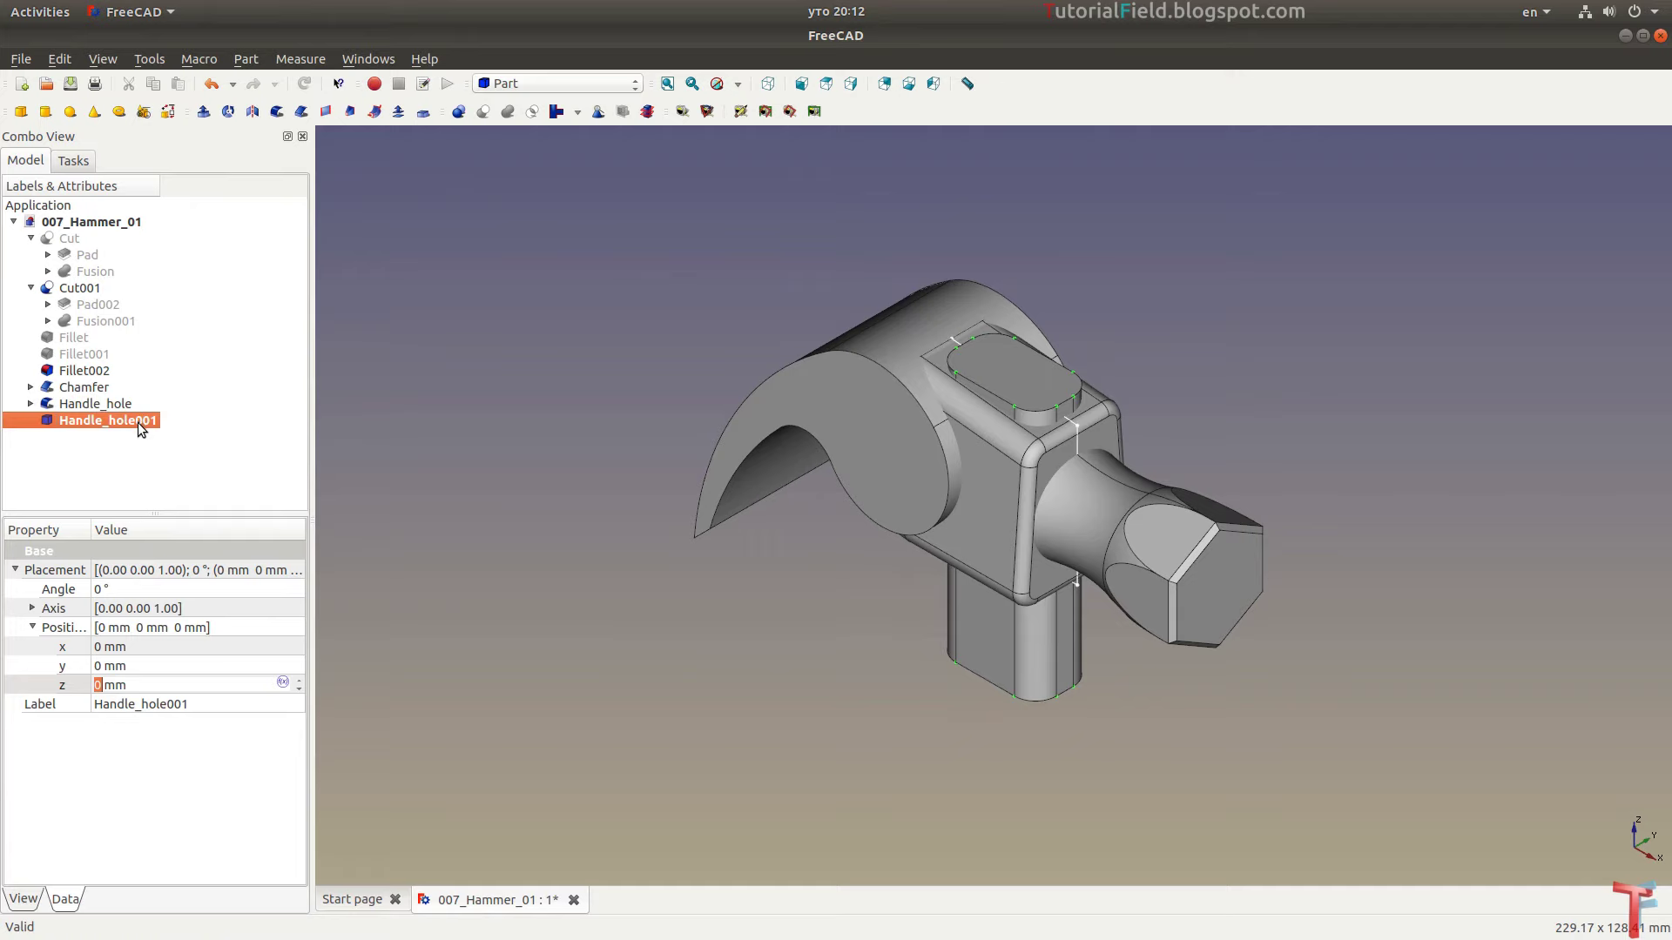
key(ctrl+c)
key(ctrl+v)
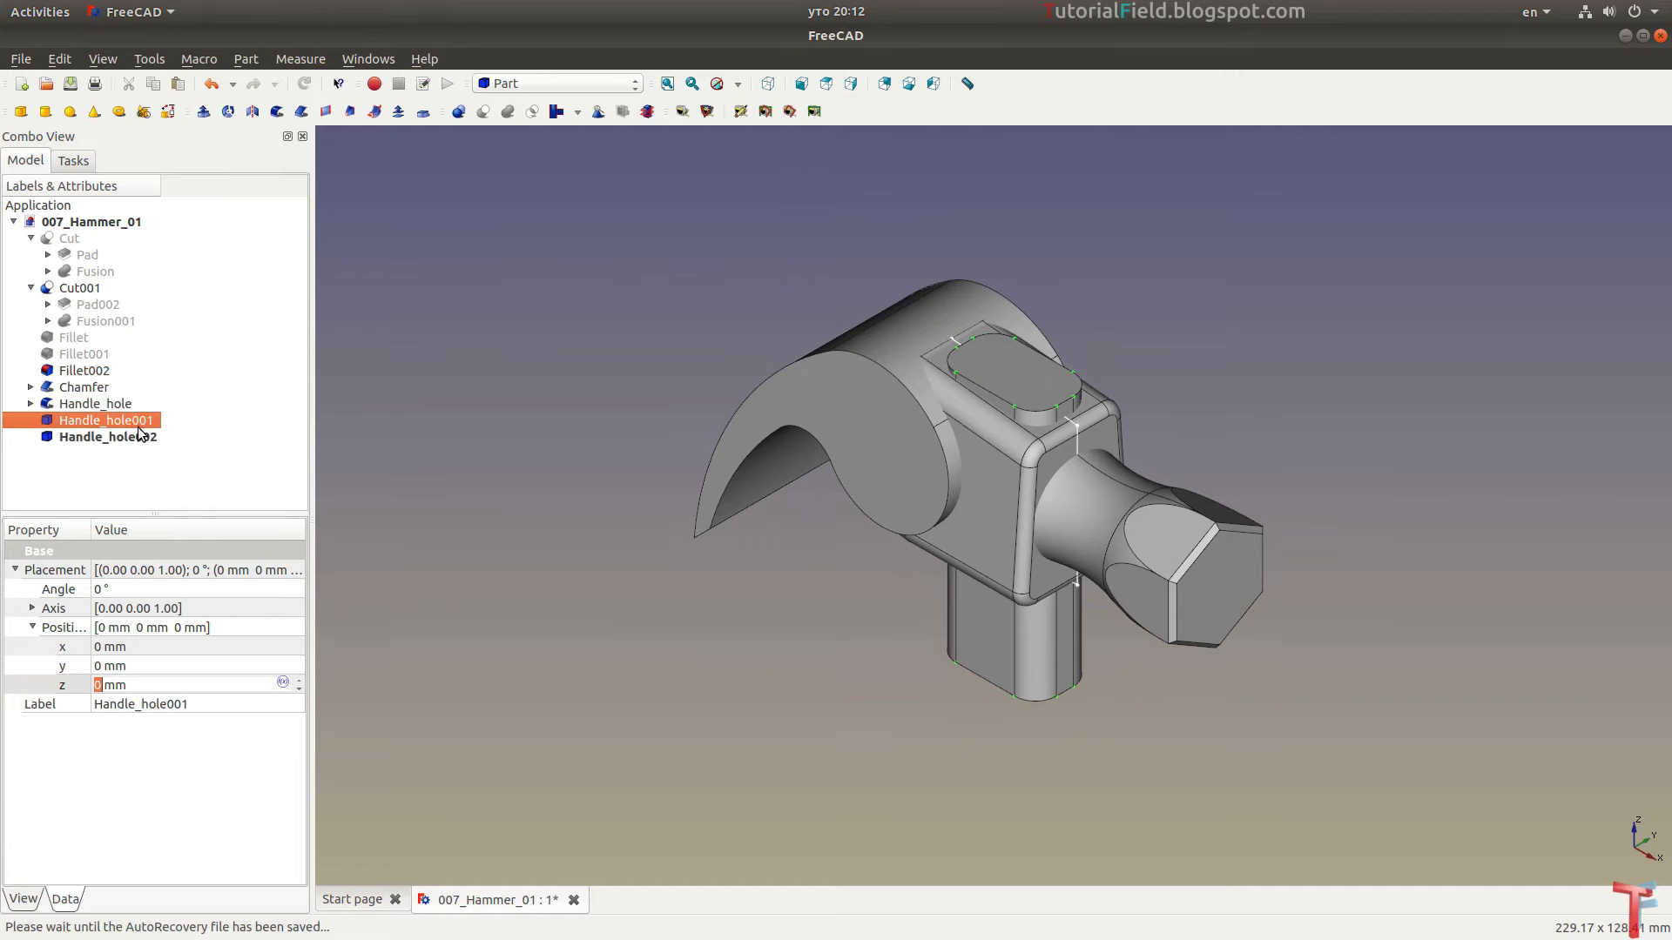
key(ctrl+v)
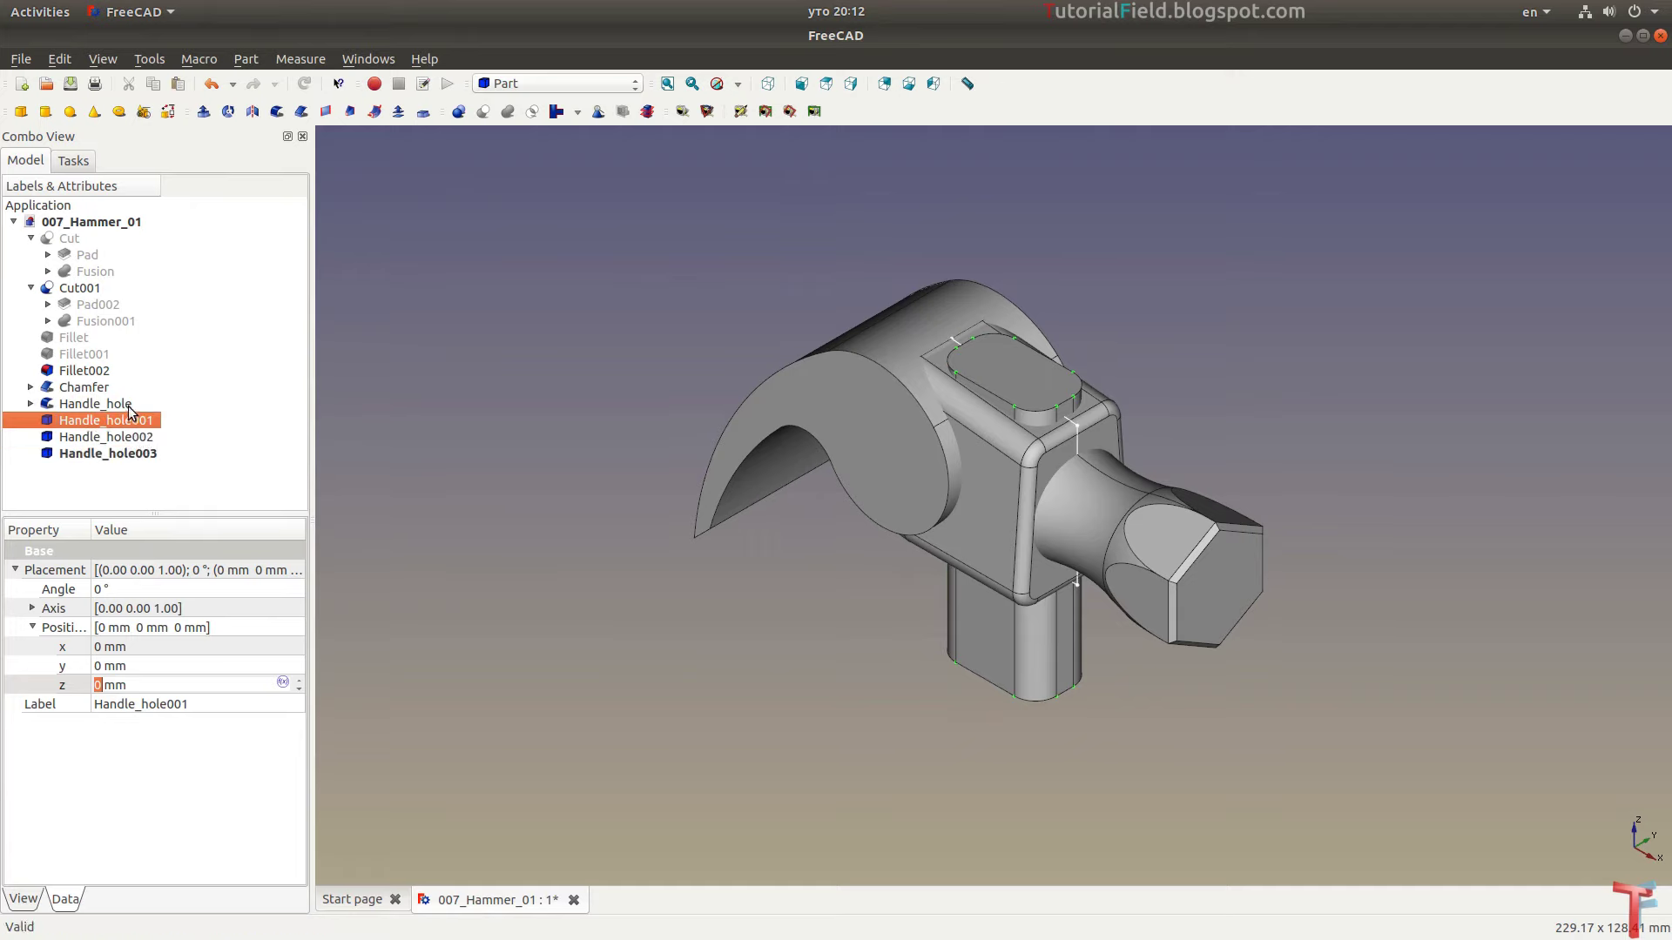
Hide Handle_hole and all three copies so only the head shows
key(space)
click(128, 438)
key(space)
key(space)
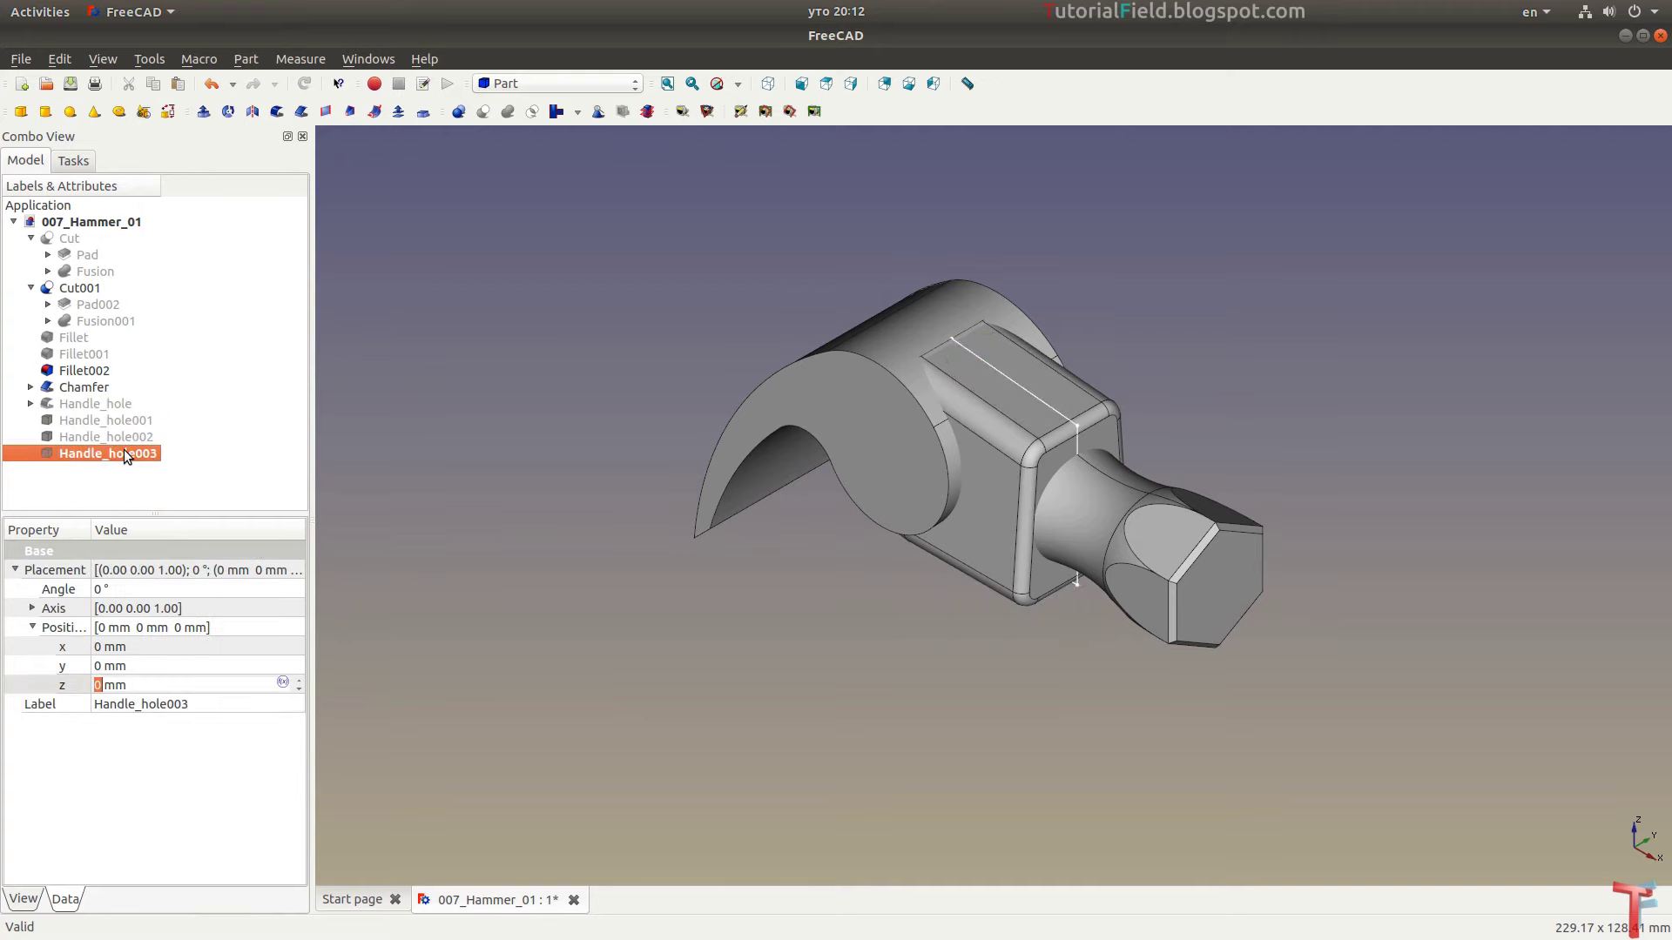
click(121, 404)
click(118, 453)
key(alt+Tab)
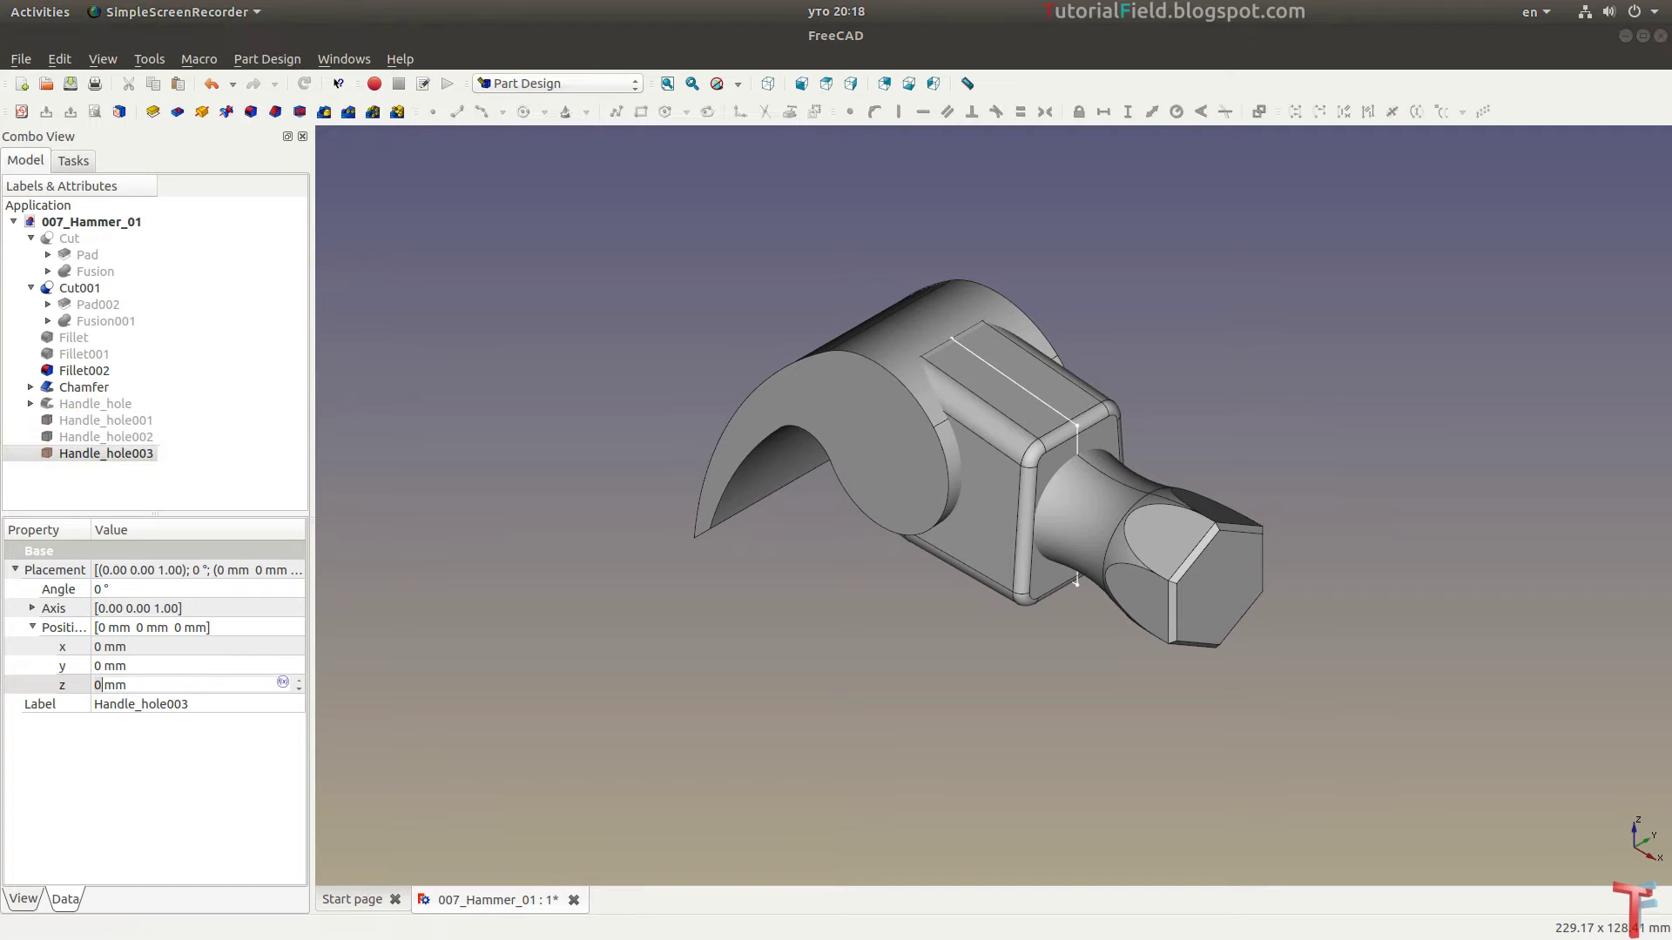
Start a new sketch on the YZ plane, reversed, with a -42 mm offset
click(21, 112)
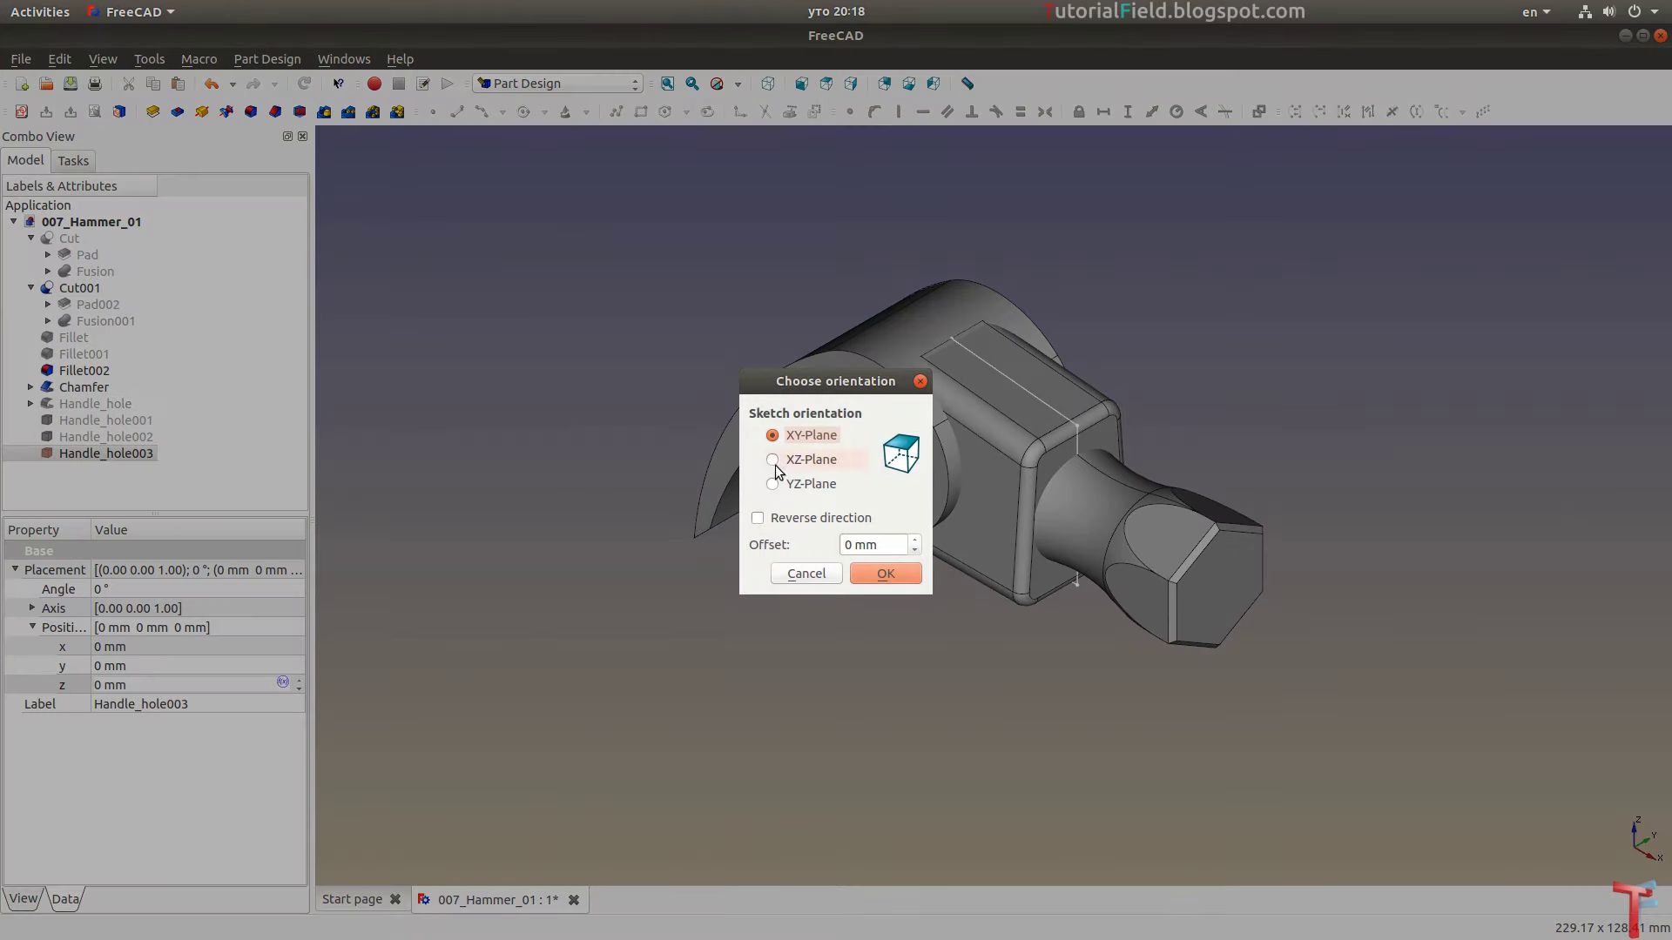
click(773, 460)
click(844, 523)
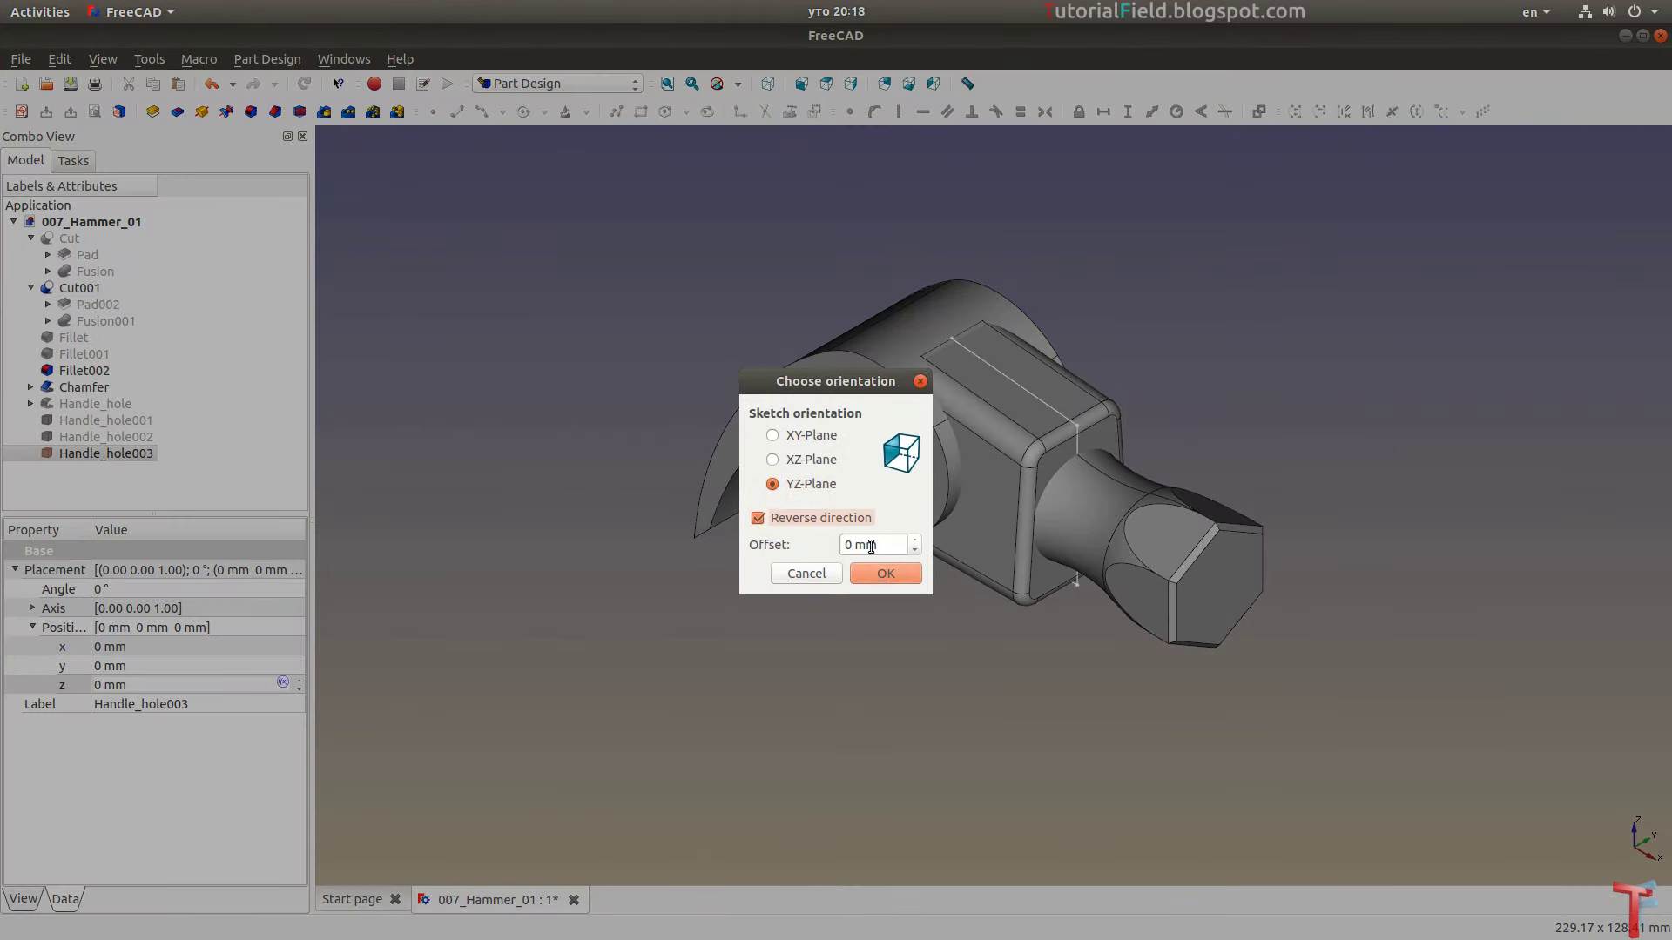
click(844, 544)
text(-42)
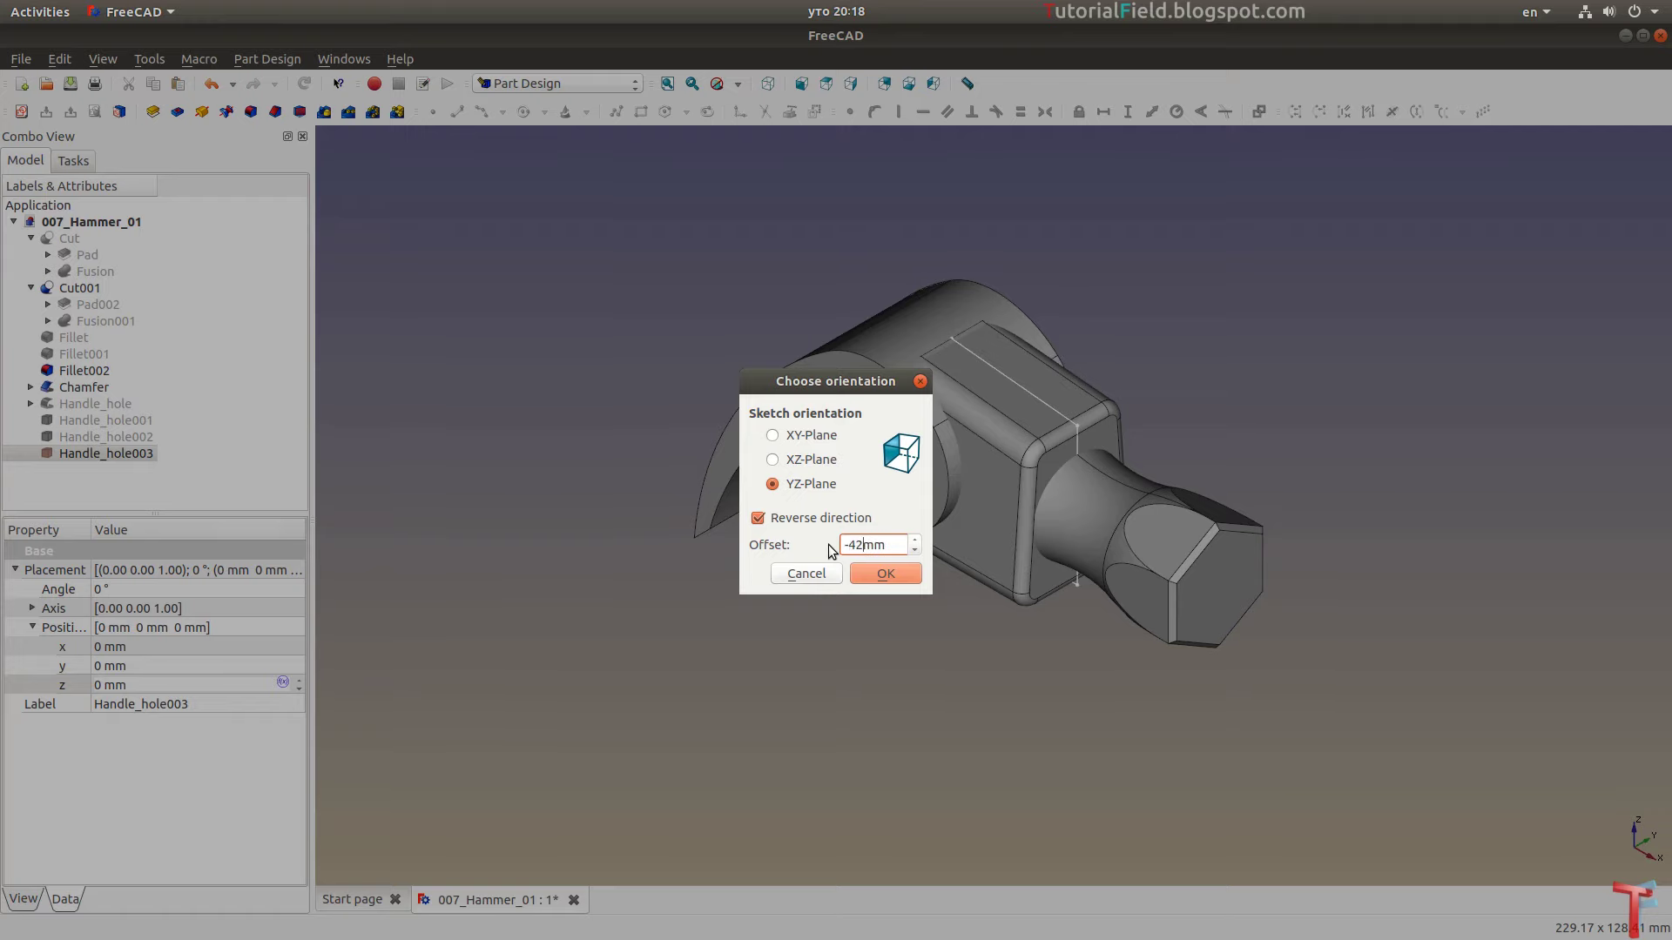
key(Return)
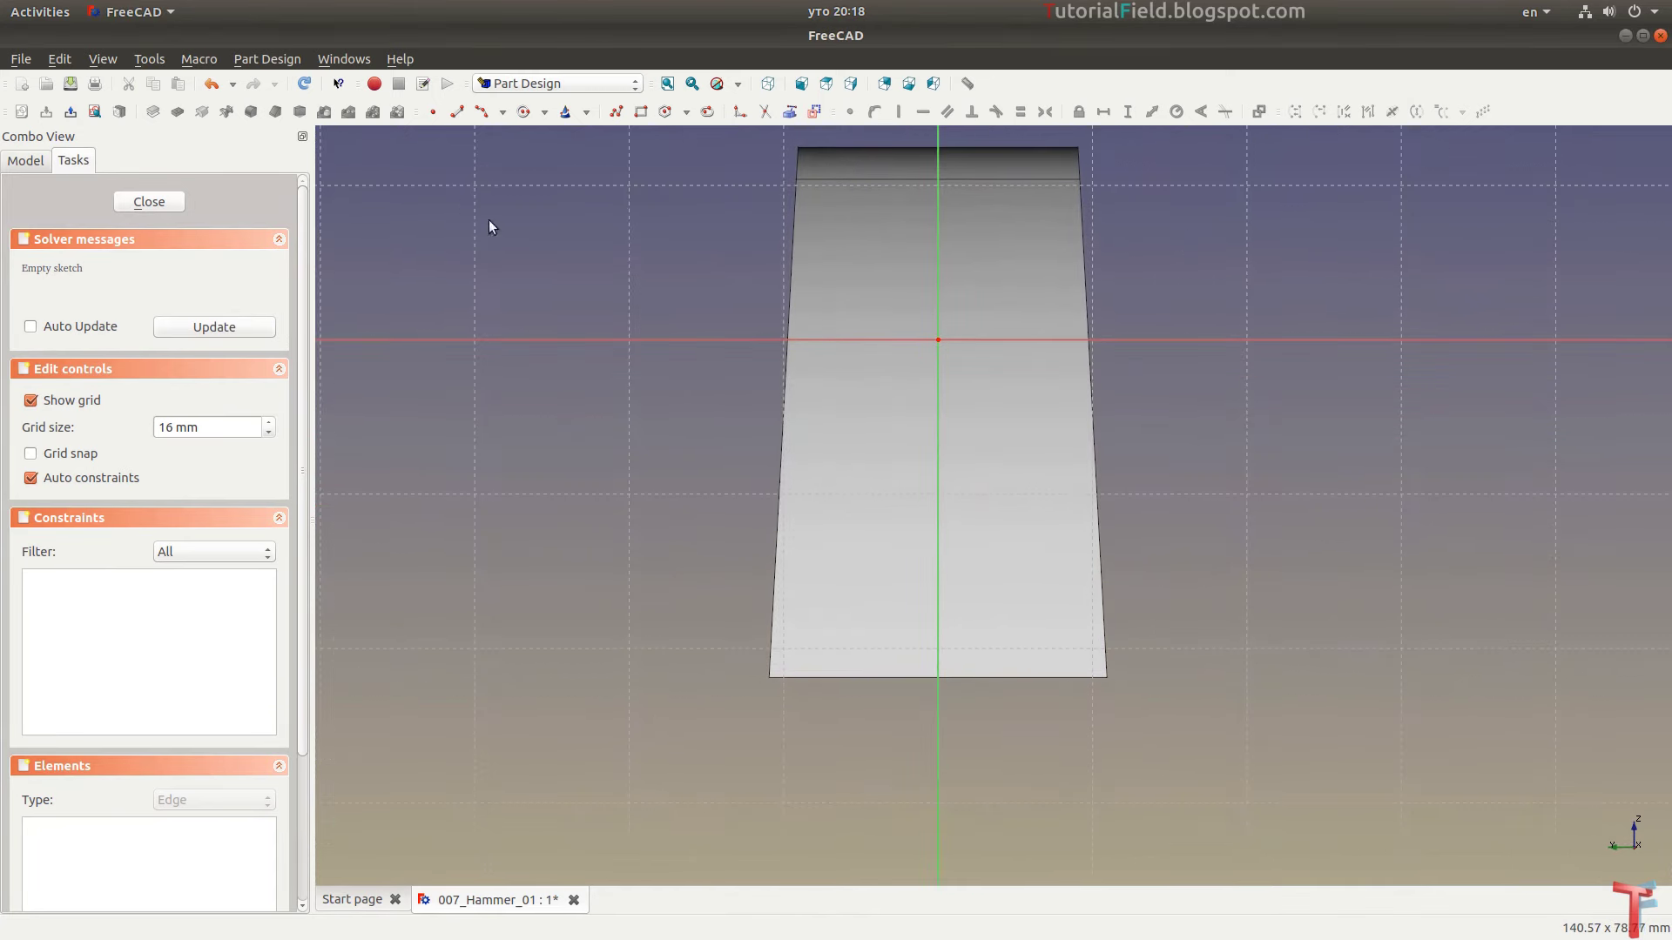
Draw a short horizontal base line centred symmetrically on the vertical axis
click(456, 112)
click(888, 715)
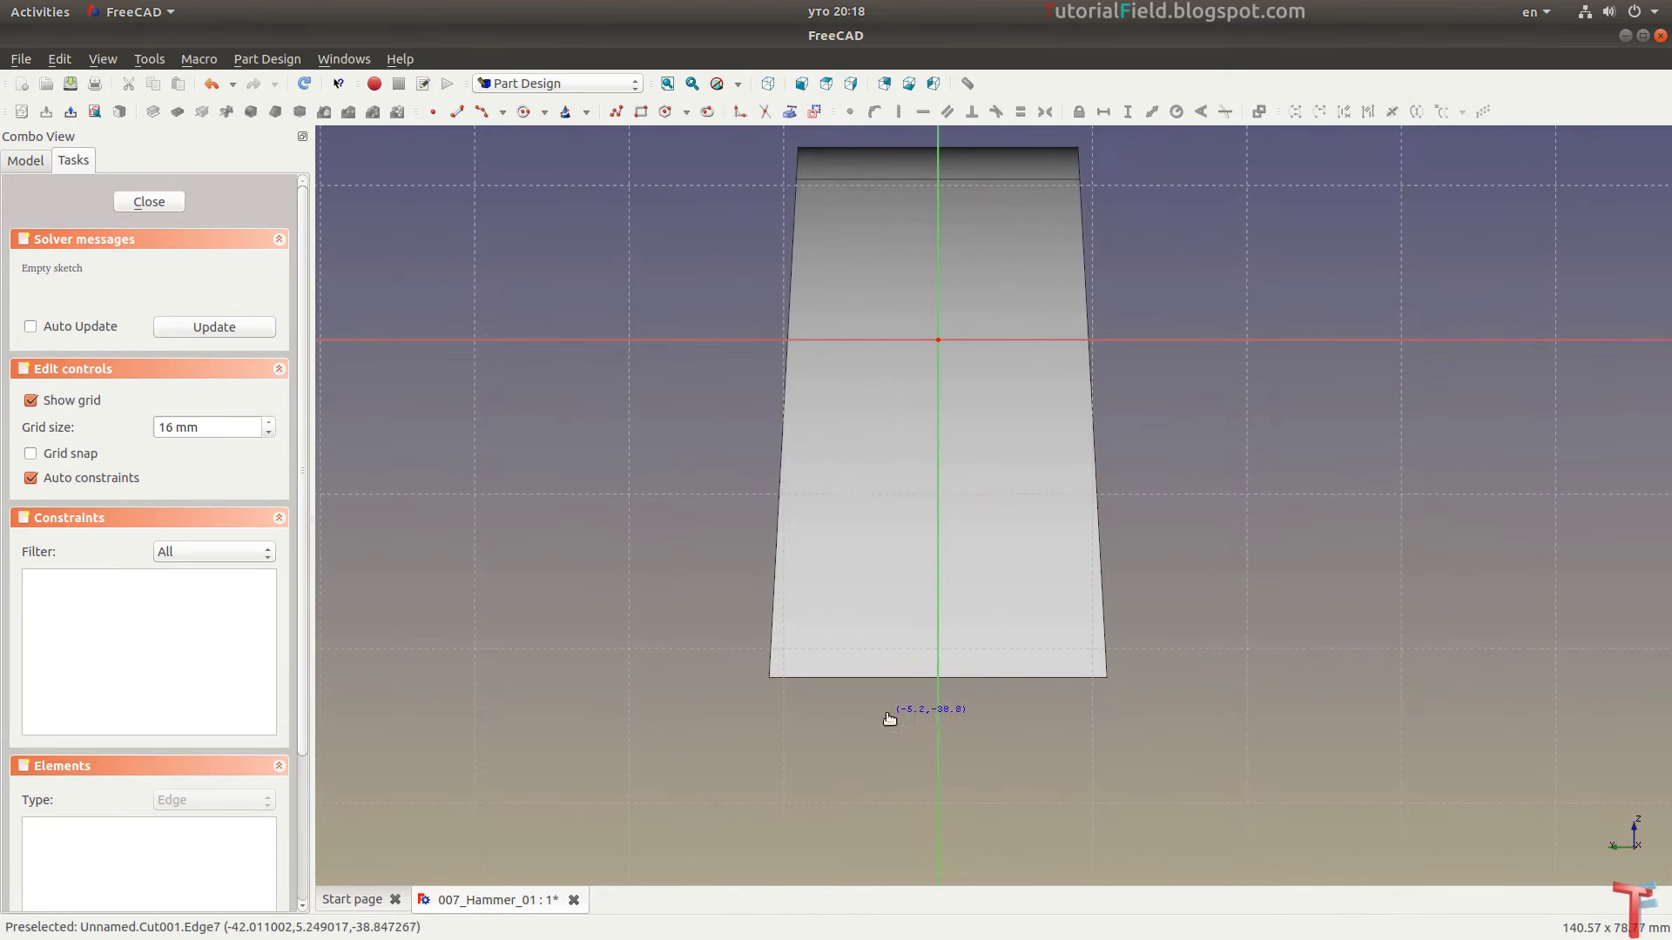
click(995, 714)
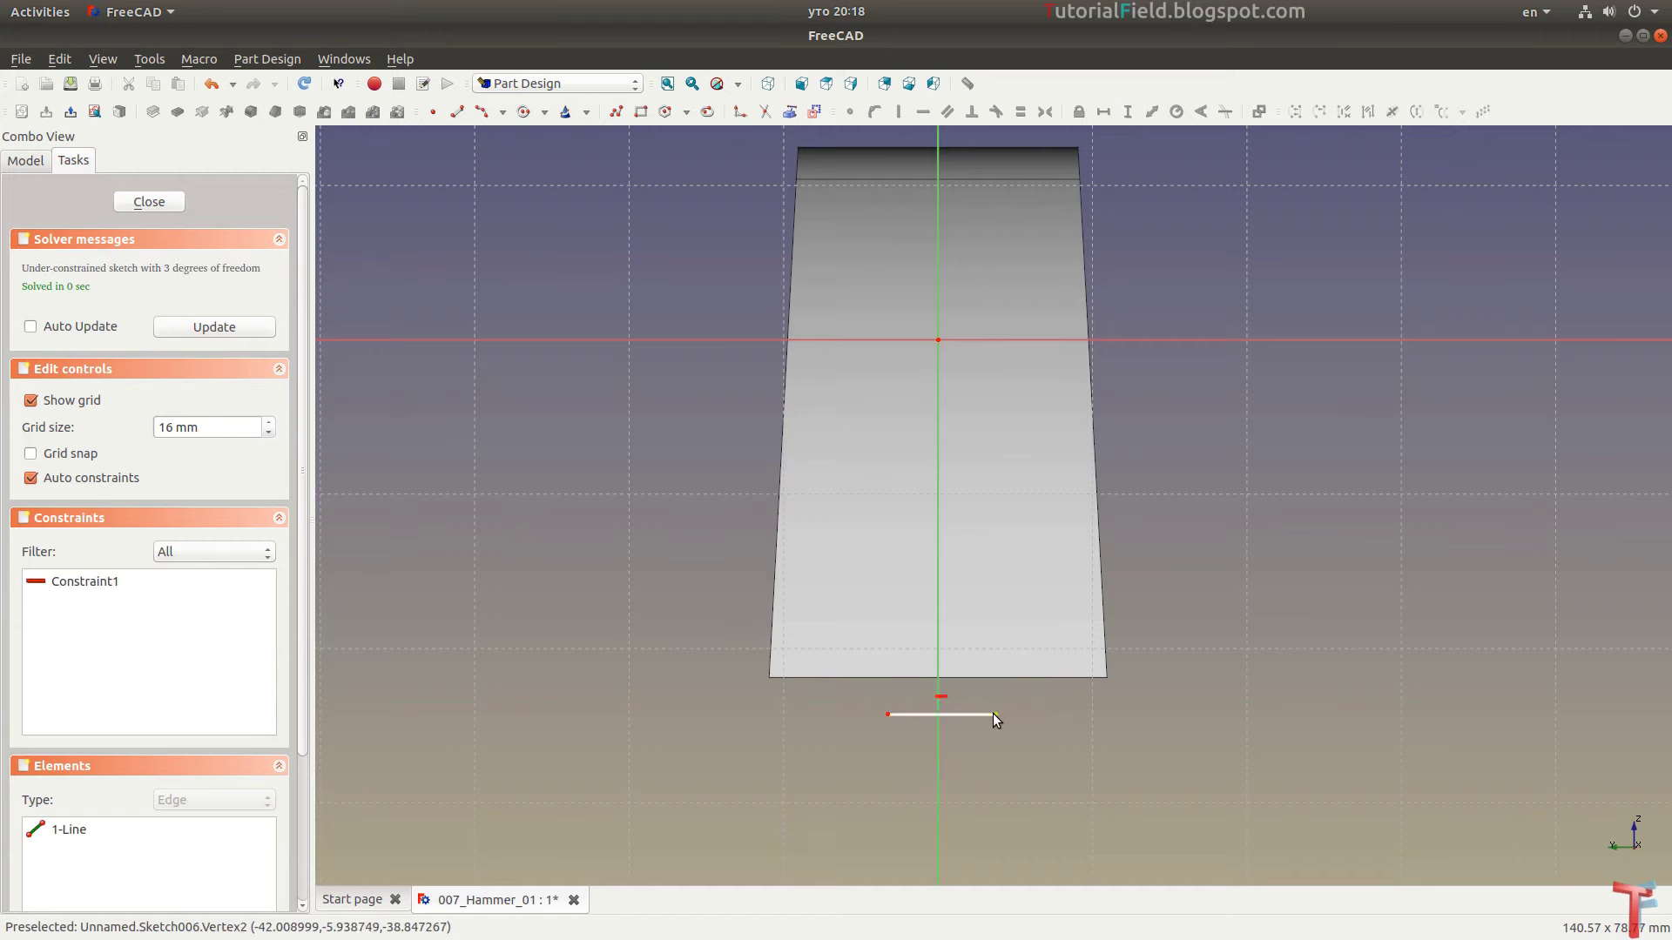
click(994, 714)
click(887, 714)
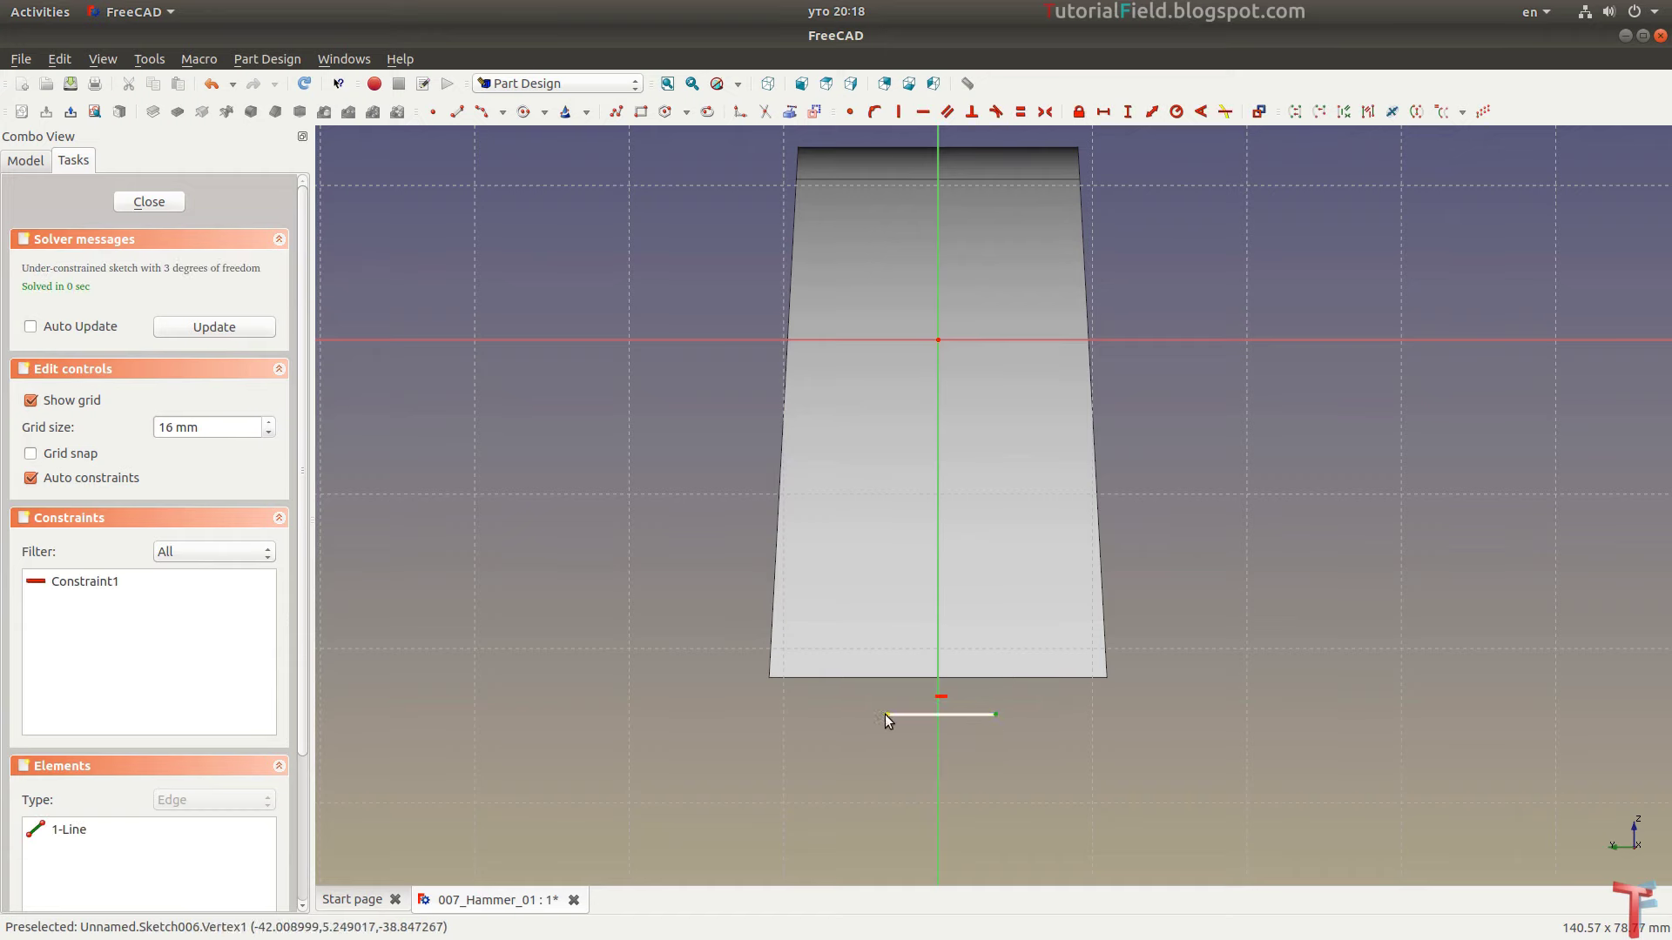
click(937, 741)
click(1046, 112)
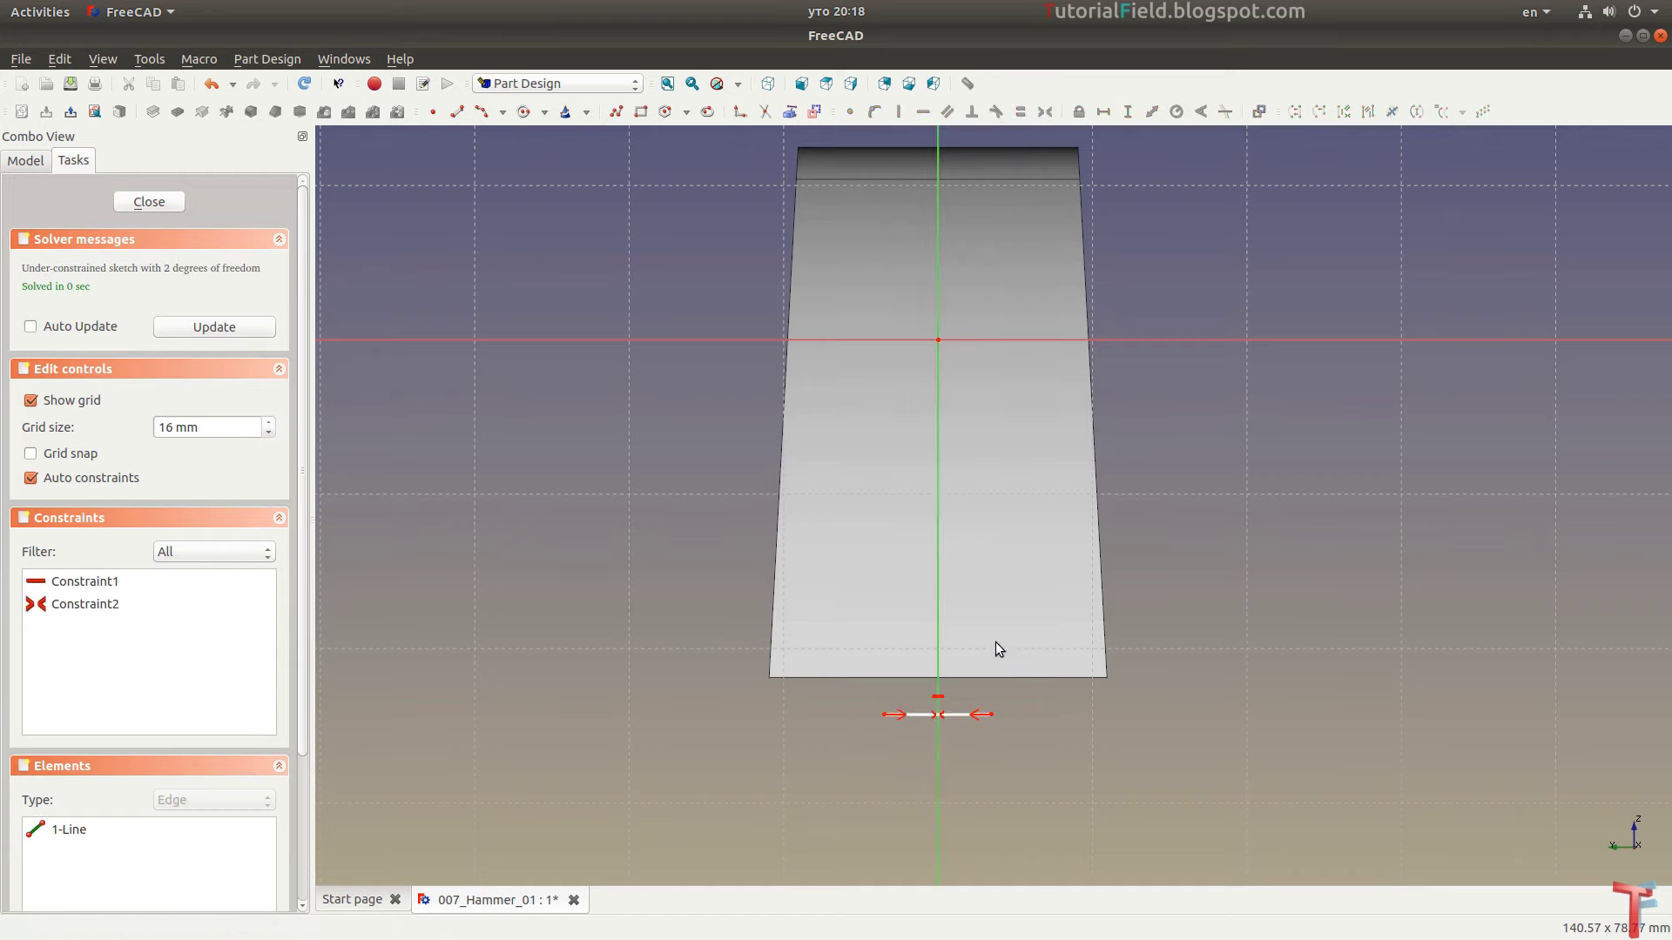
Constrain the base line 35 mm vertically from the origin
click(990, 714)
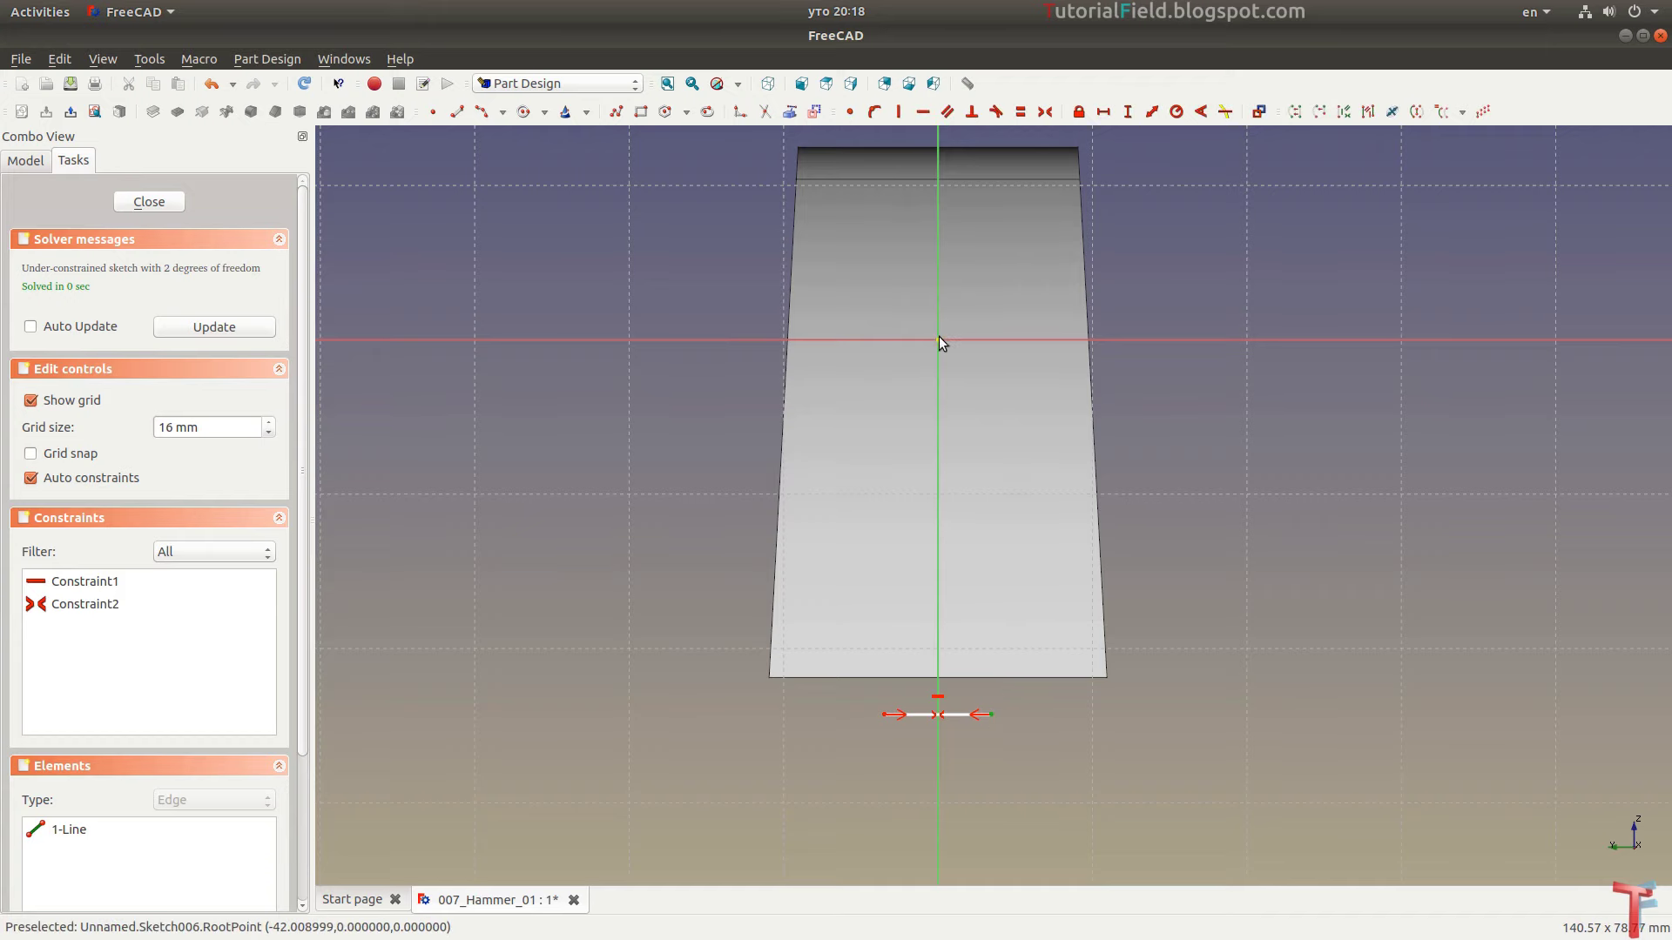
click(1127, 111)
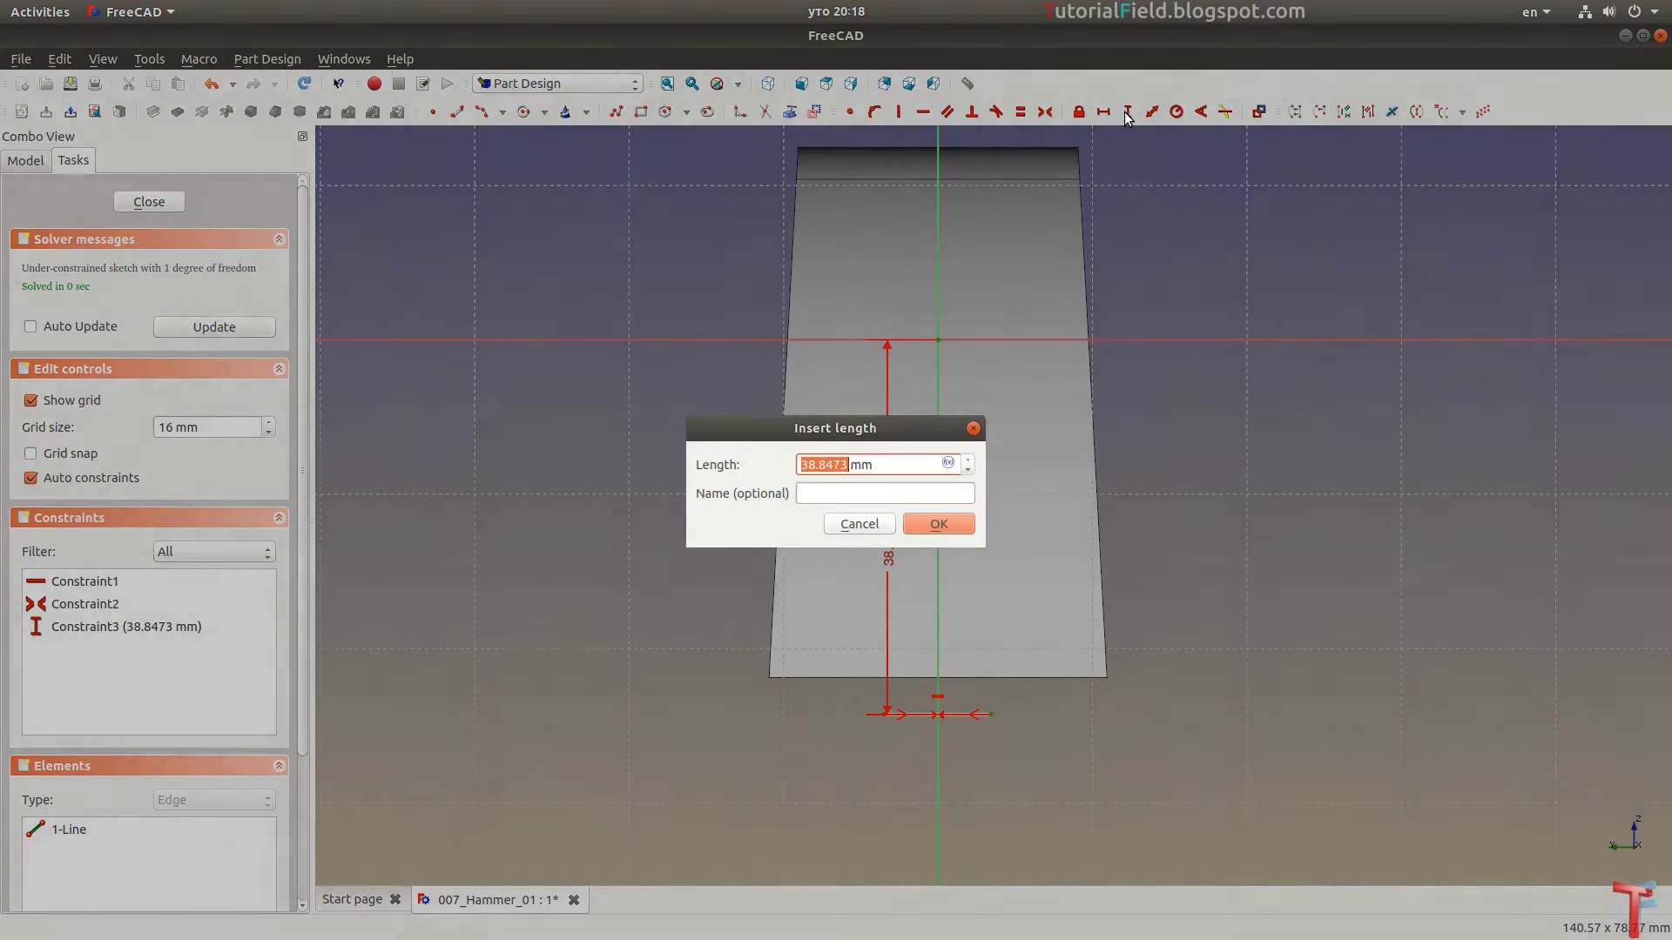
text(35)
key(Return)
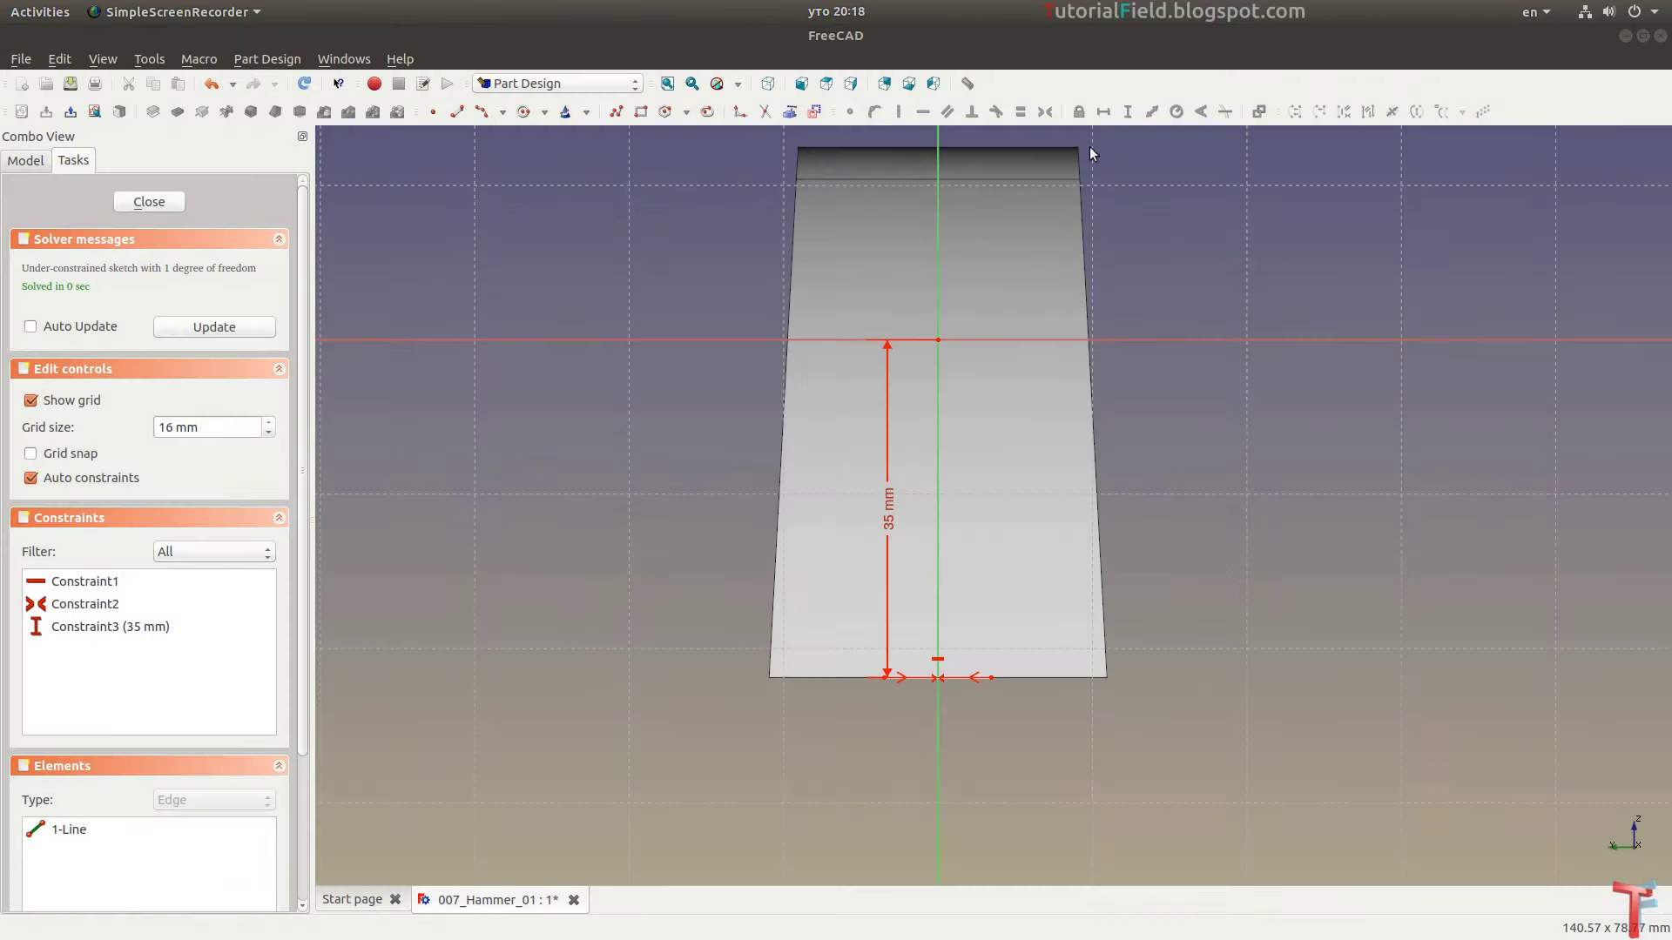
drag(891, 528, 1023, 523)
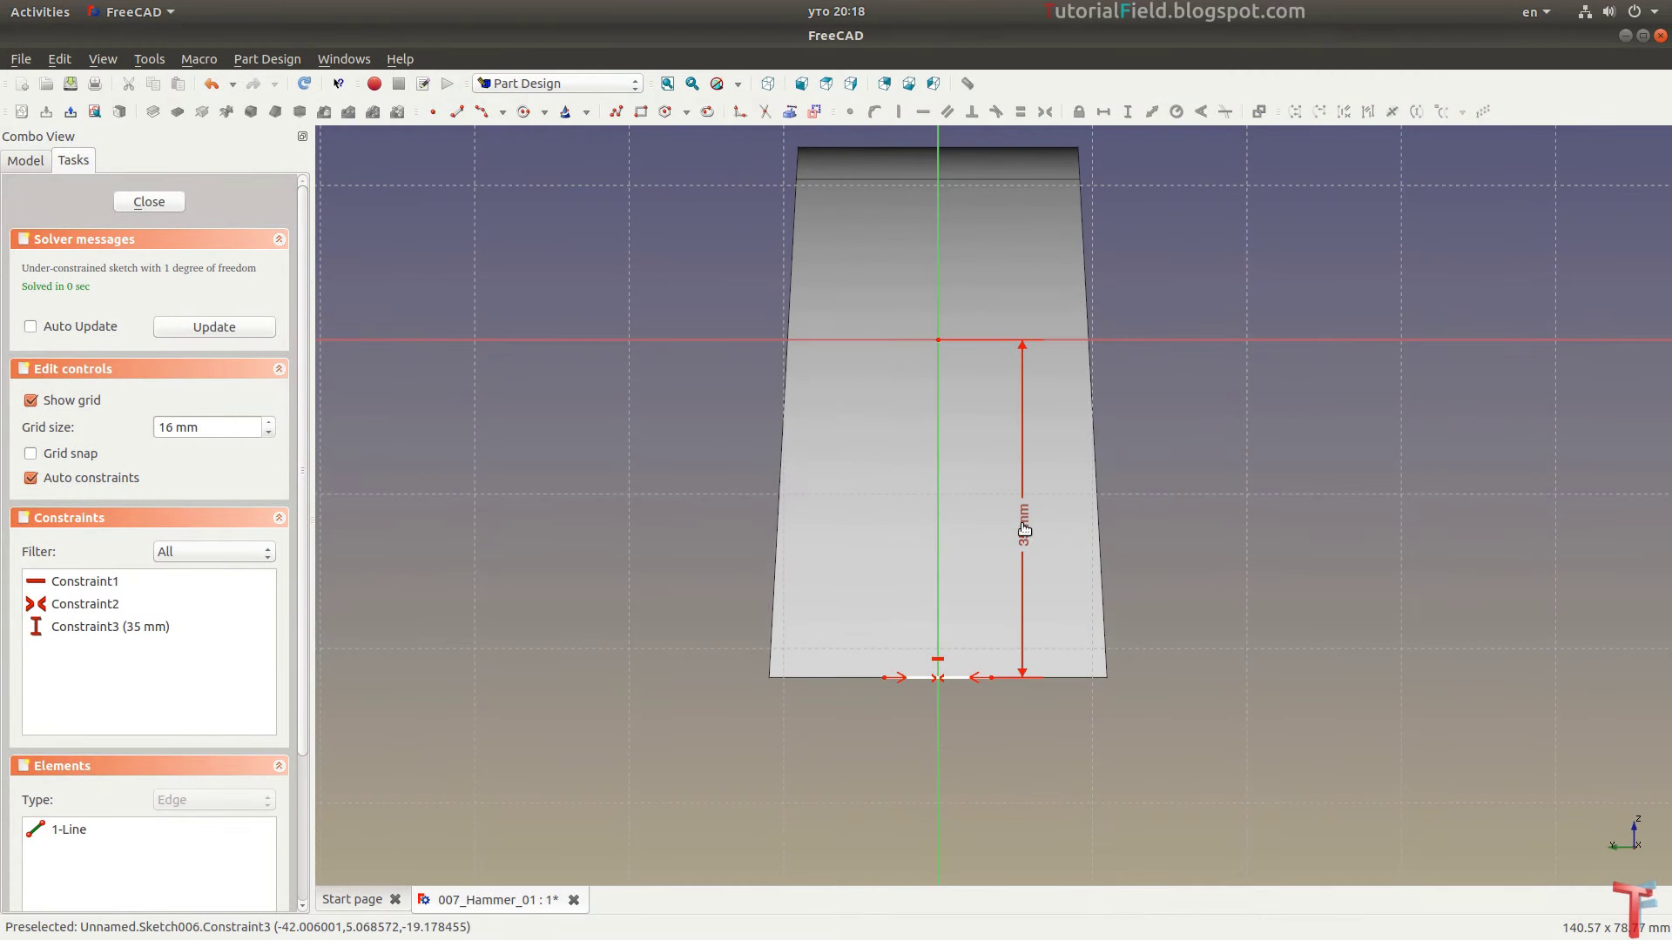
scroll(1001, 453, up, 2)
scroll(957, 462, up, 2)
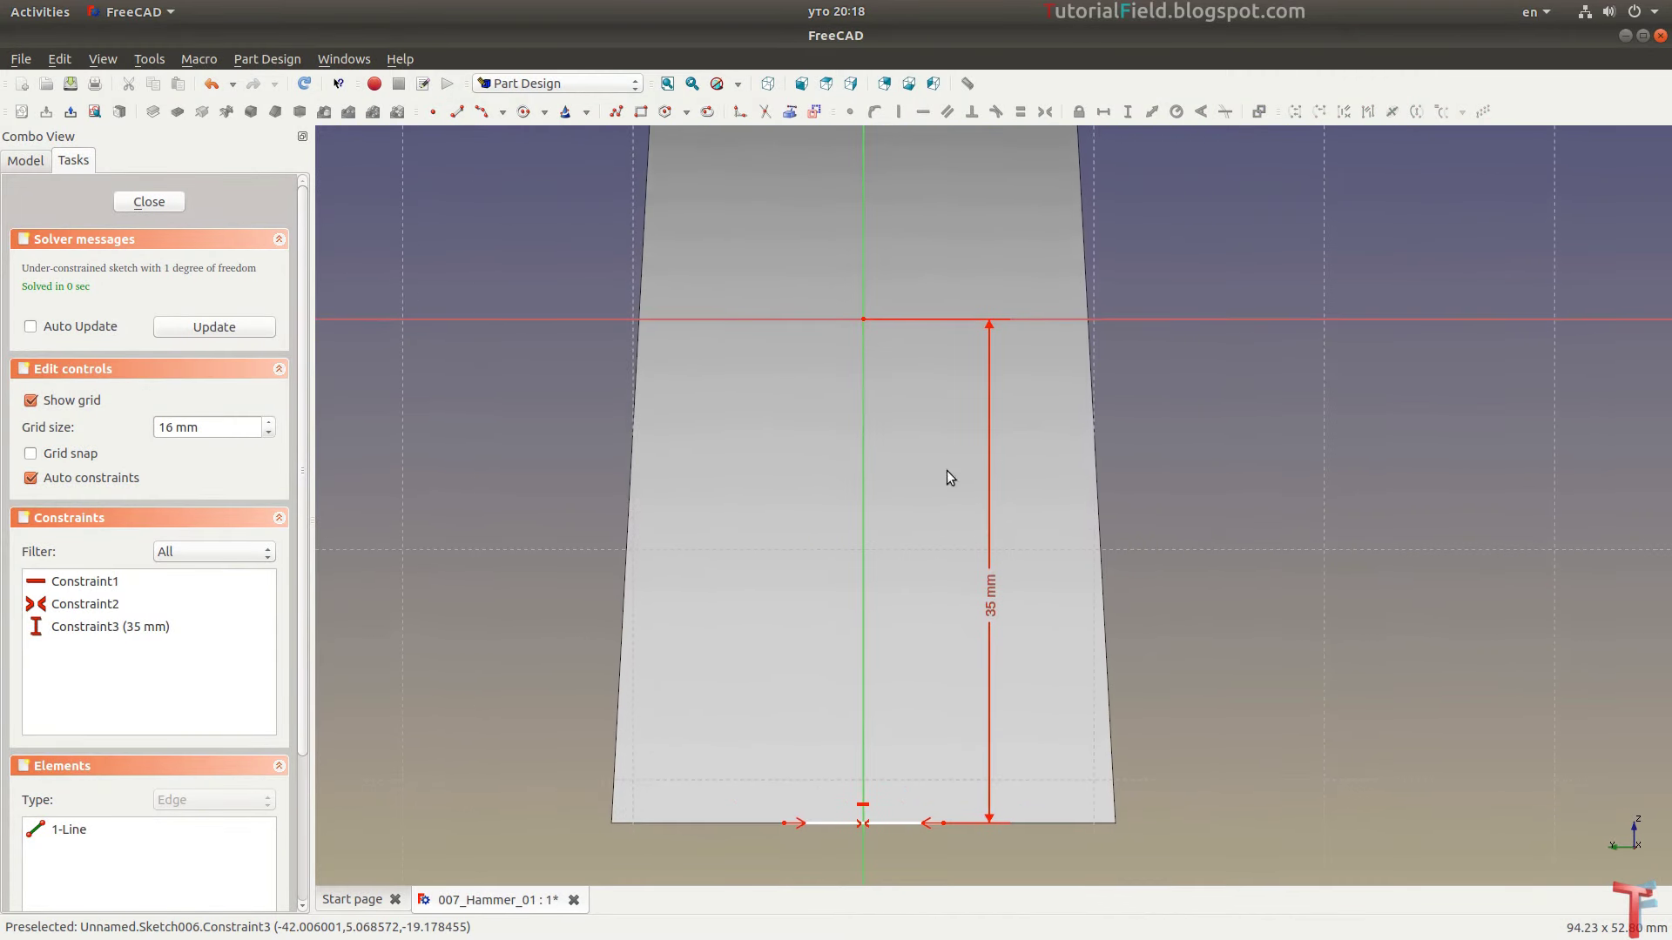
Draw the left and right slanted sides rising from the base line toward the top
click(456, 111)
click(786, 823)
click(832, 382)
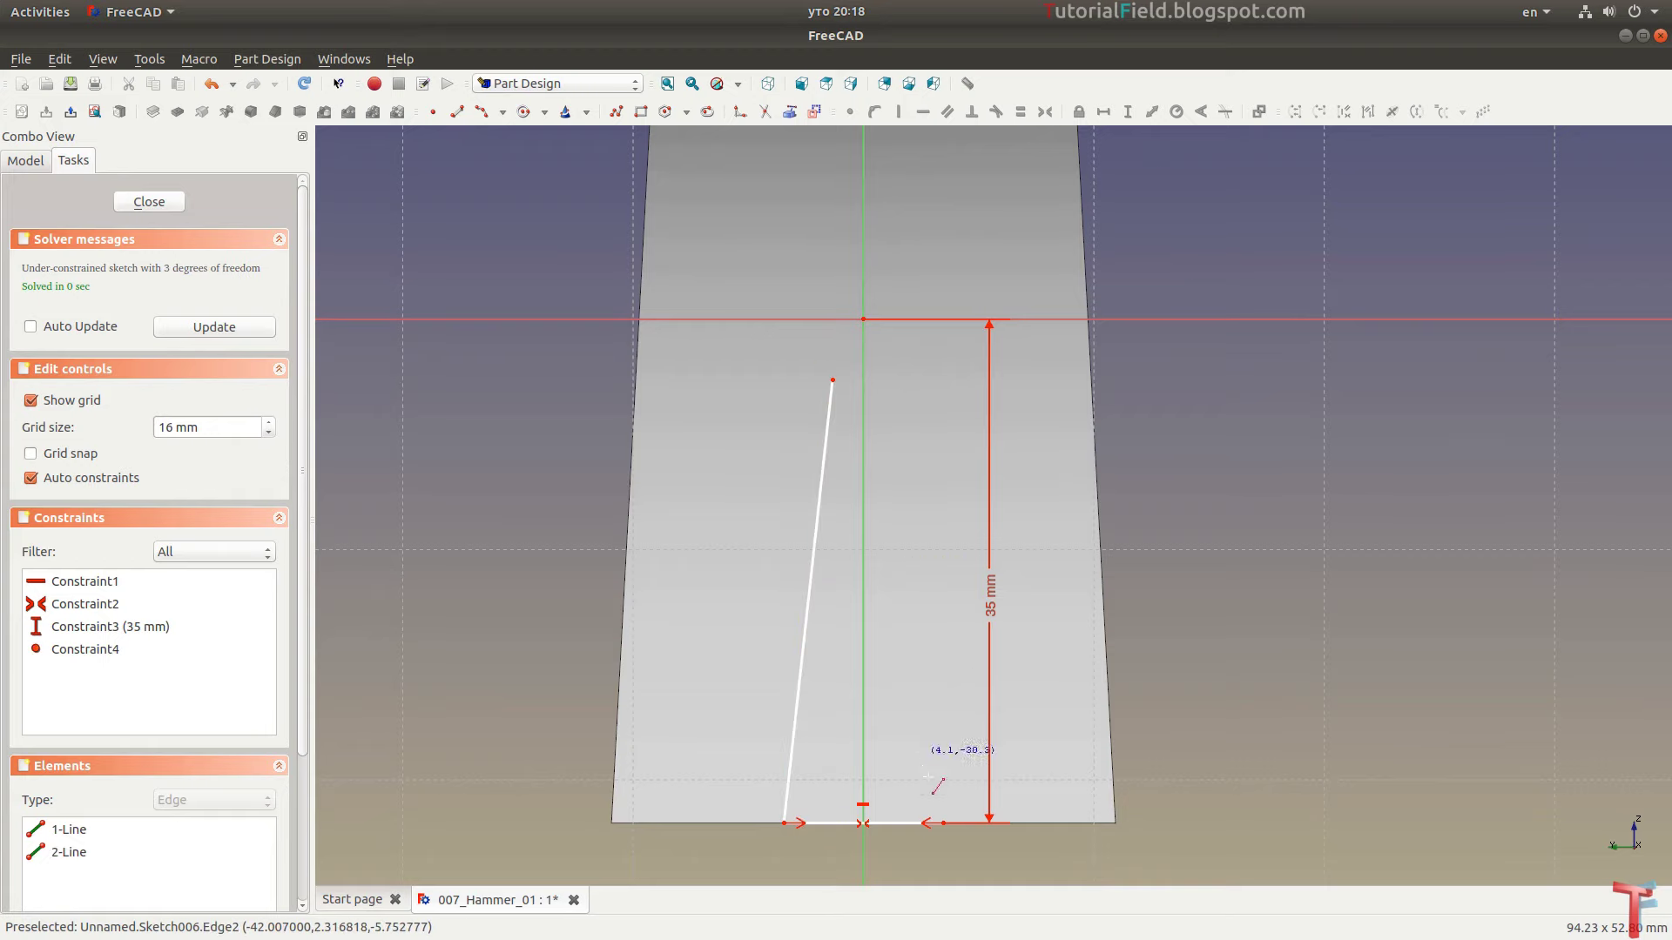
click(943, 822)
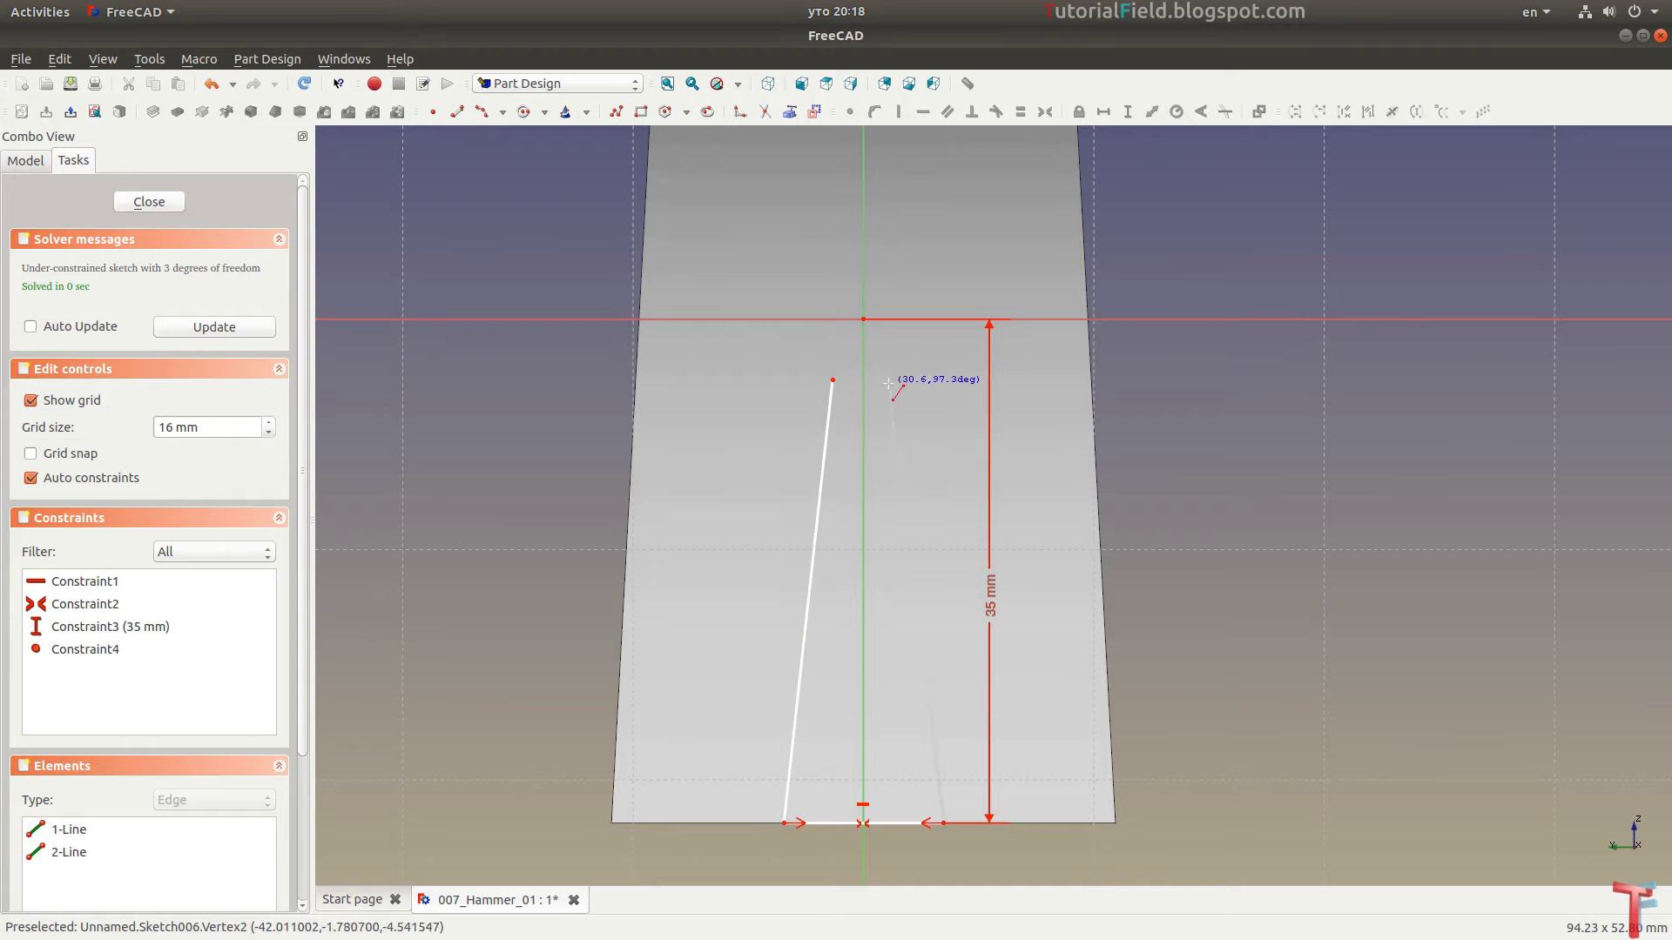
click(889, 381)
right_click(783, 380)
scroll(819, 373, up, 3)
scroll(819, 373, up, 1)
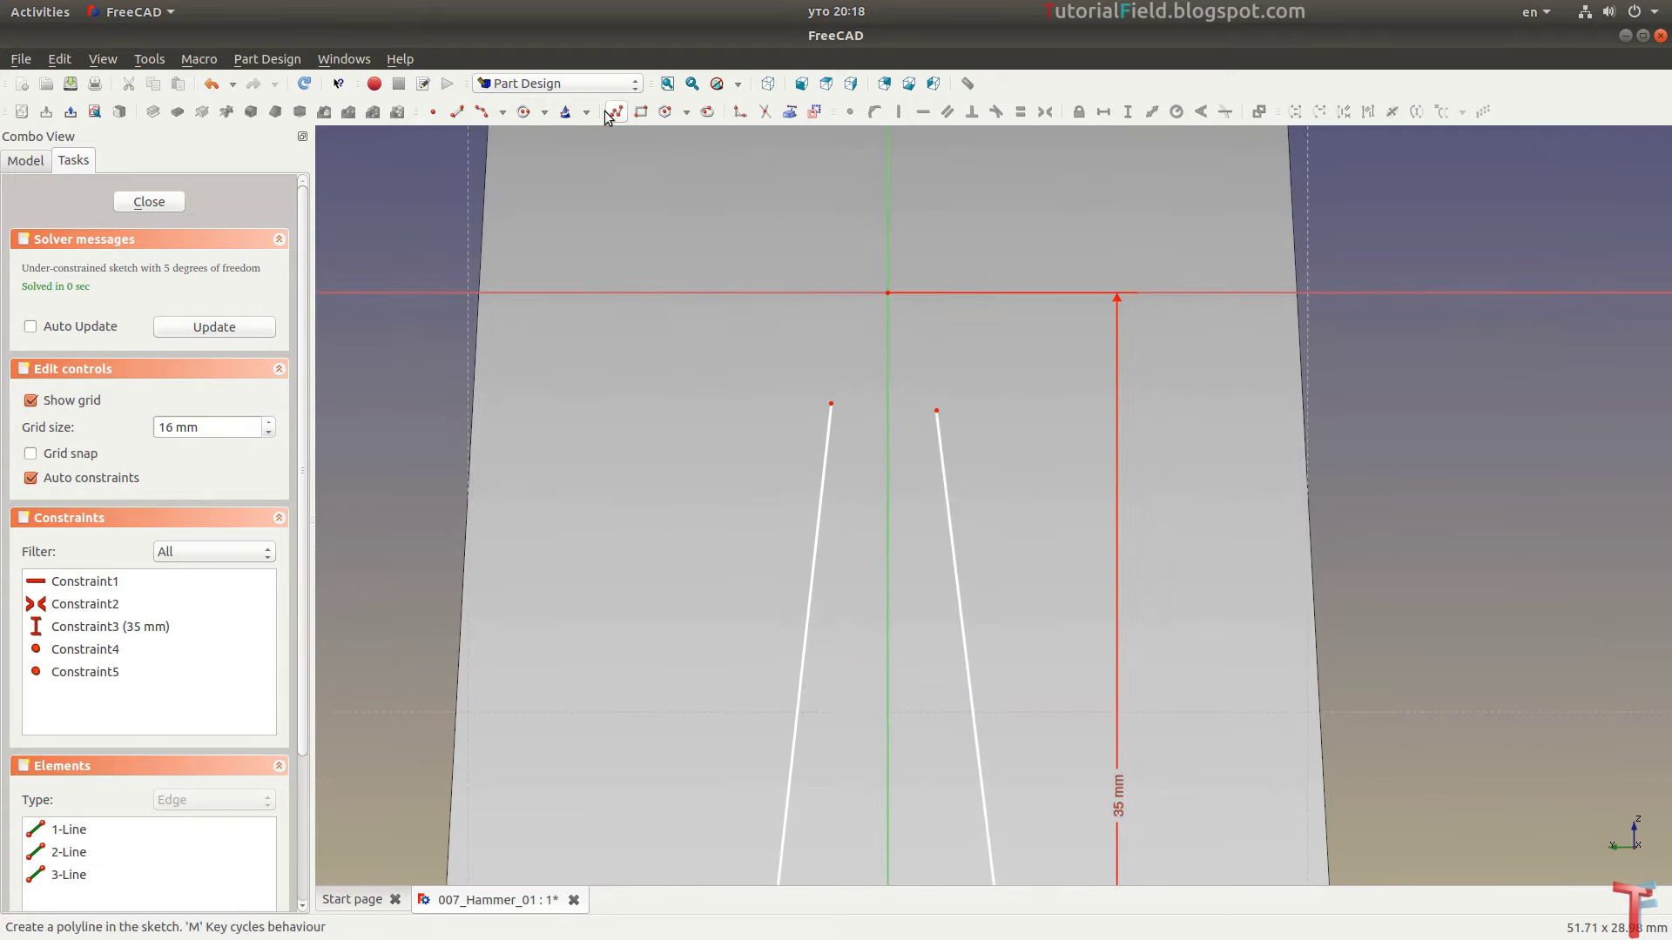
Draw a centre arc across the top, centred on the vertical axis, and dimension its radius
click(480, 111)
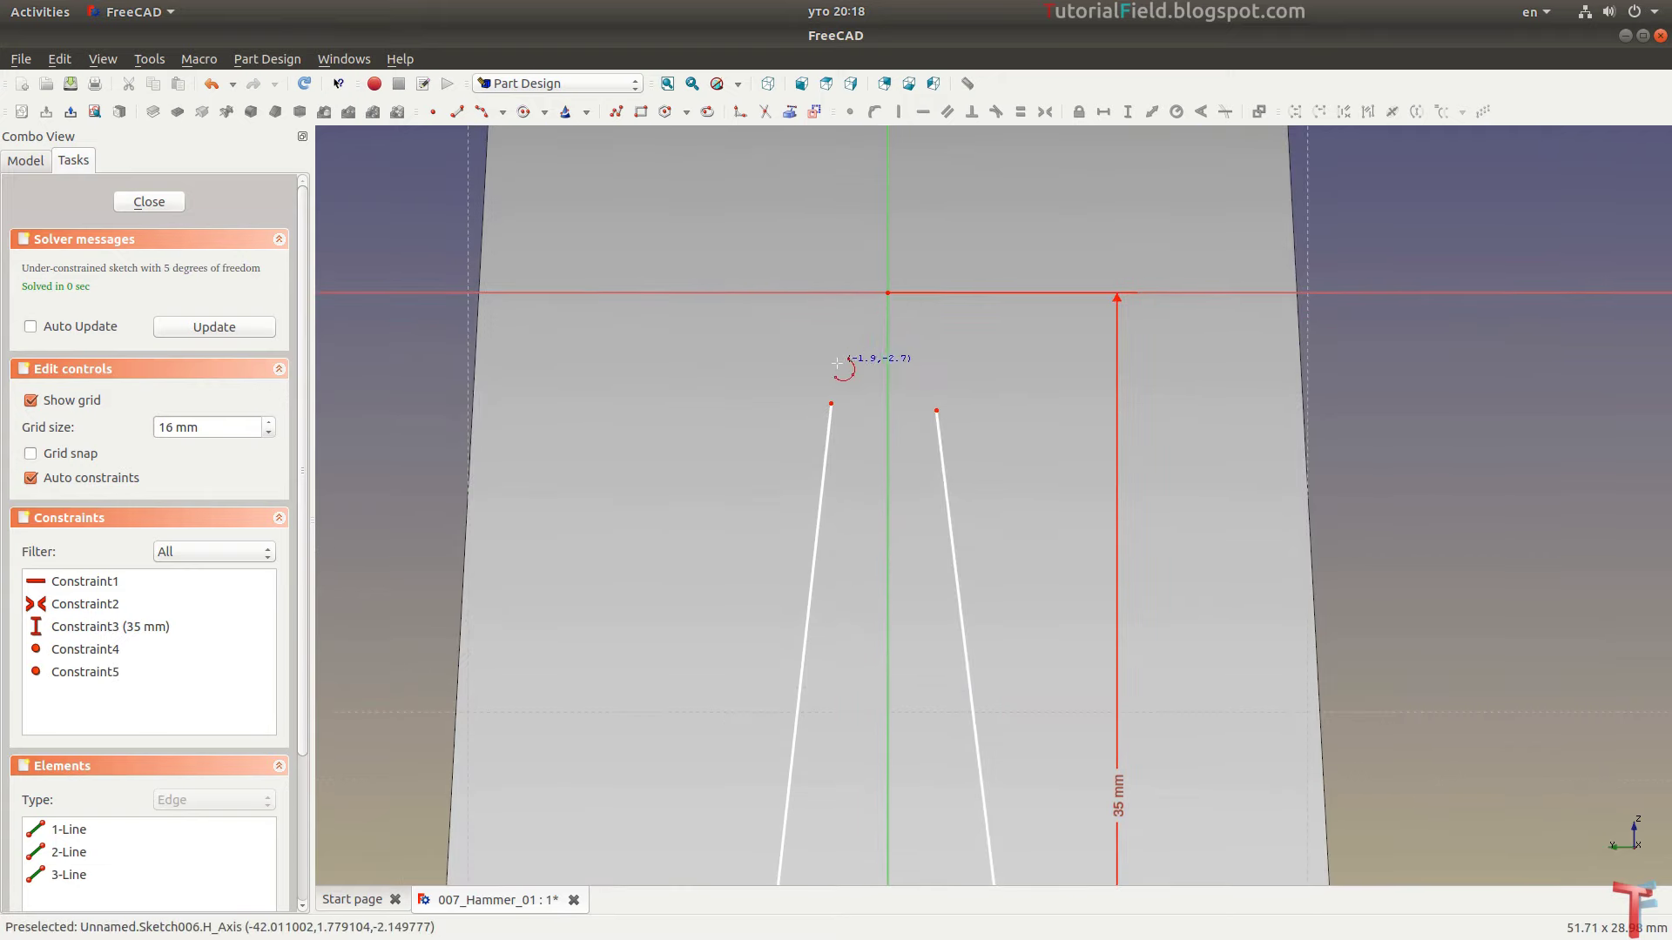
click(886, 361)
click(928, 360)
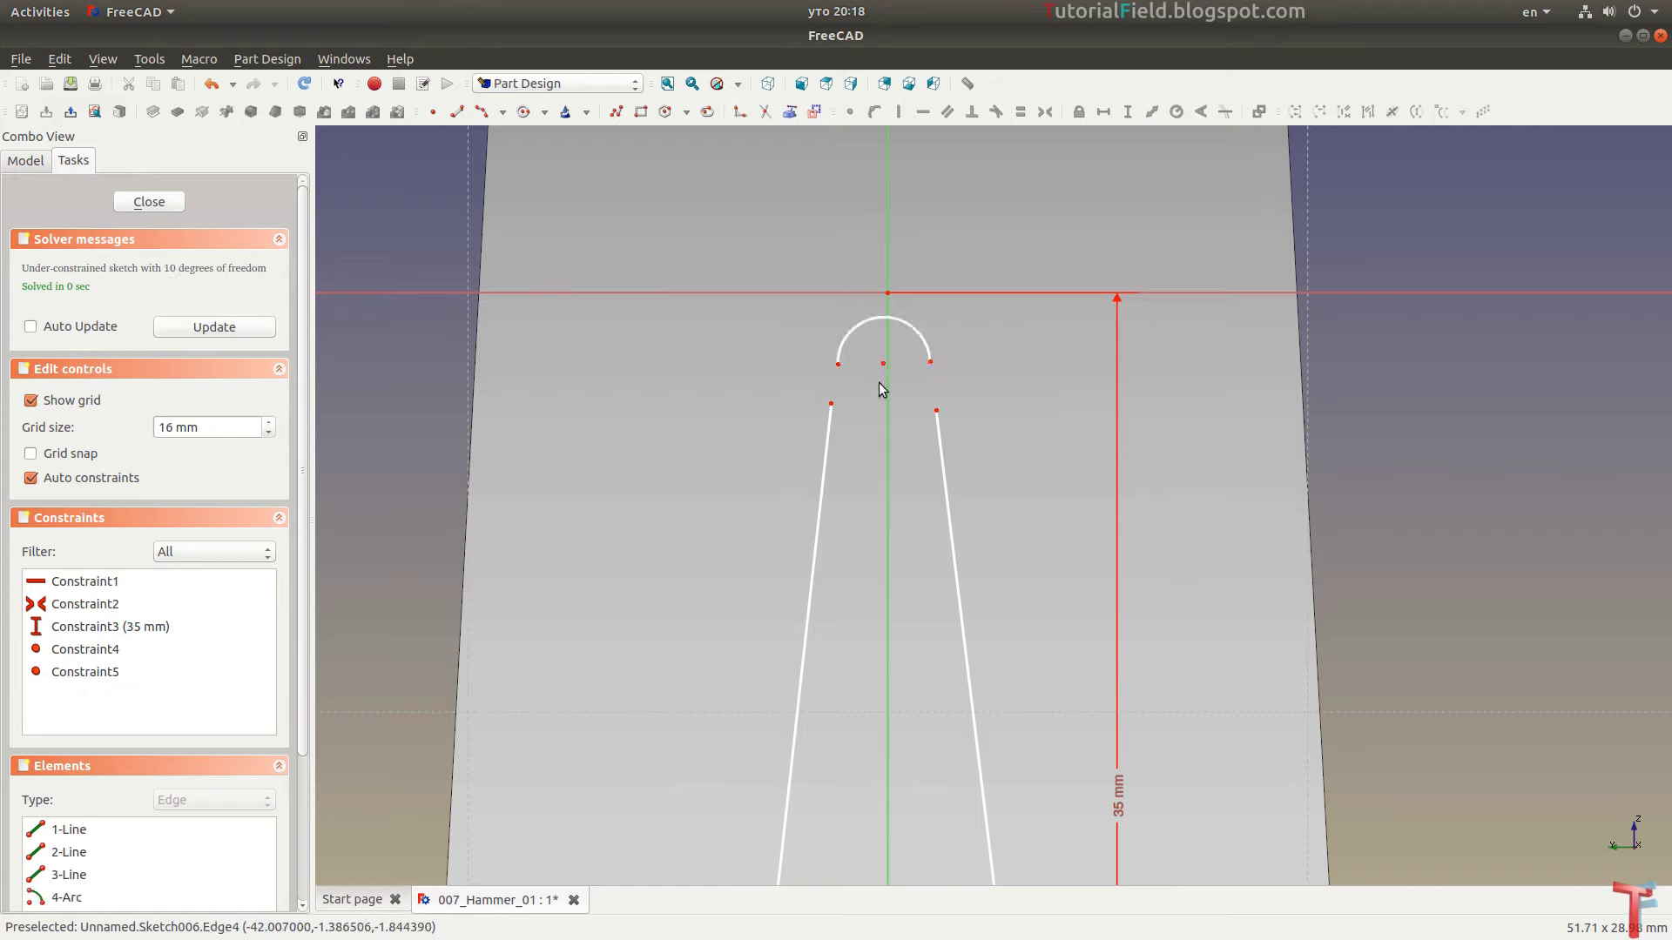
click(888, 358)
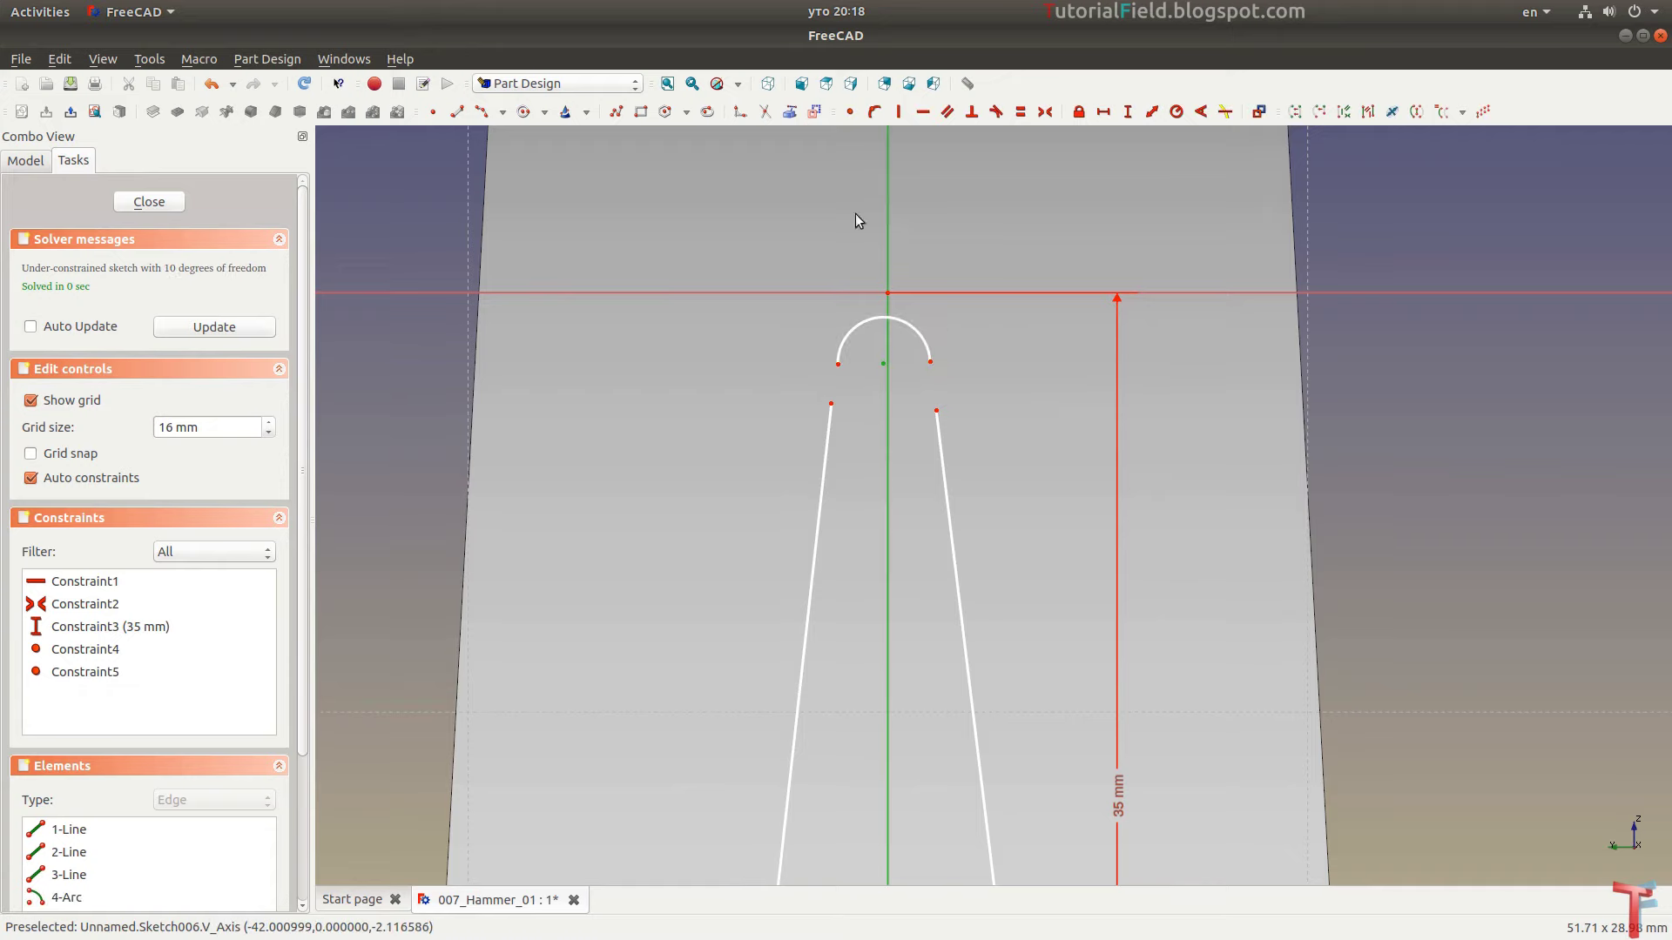
click(874, 111)
click(920, 338)
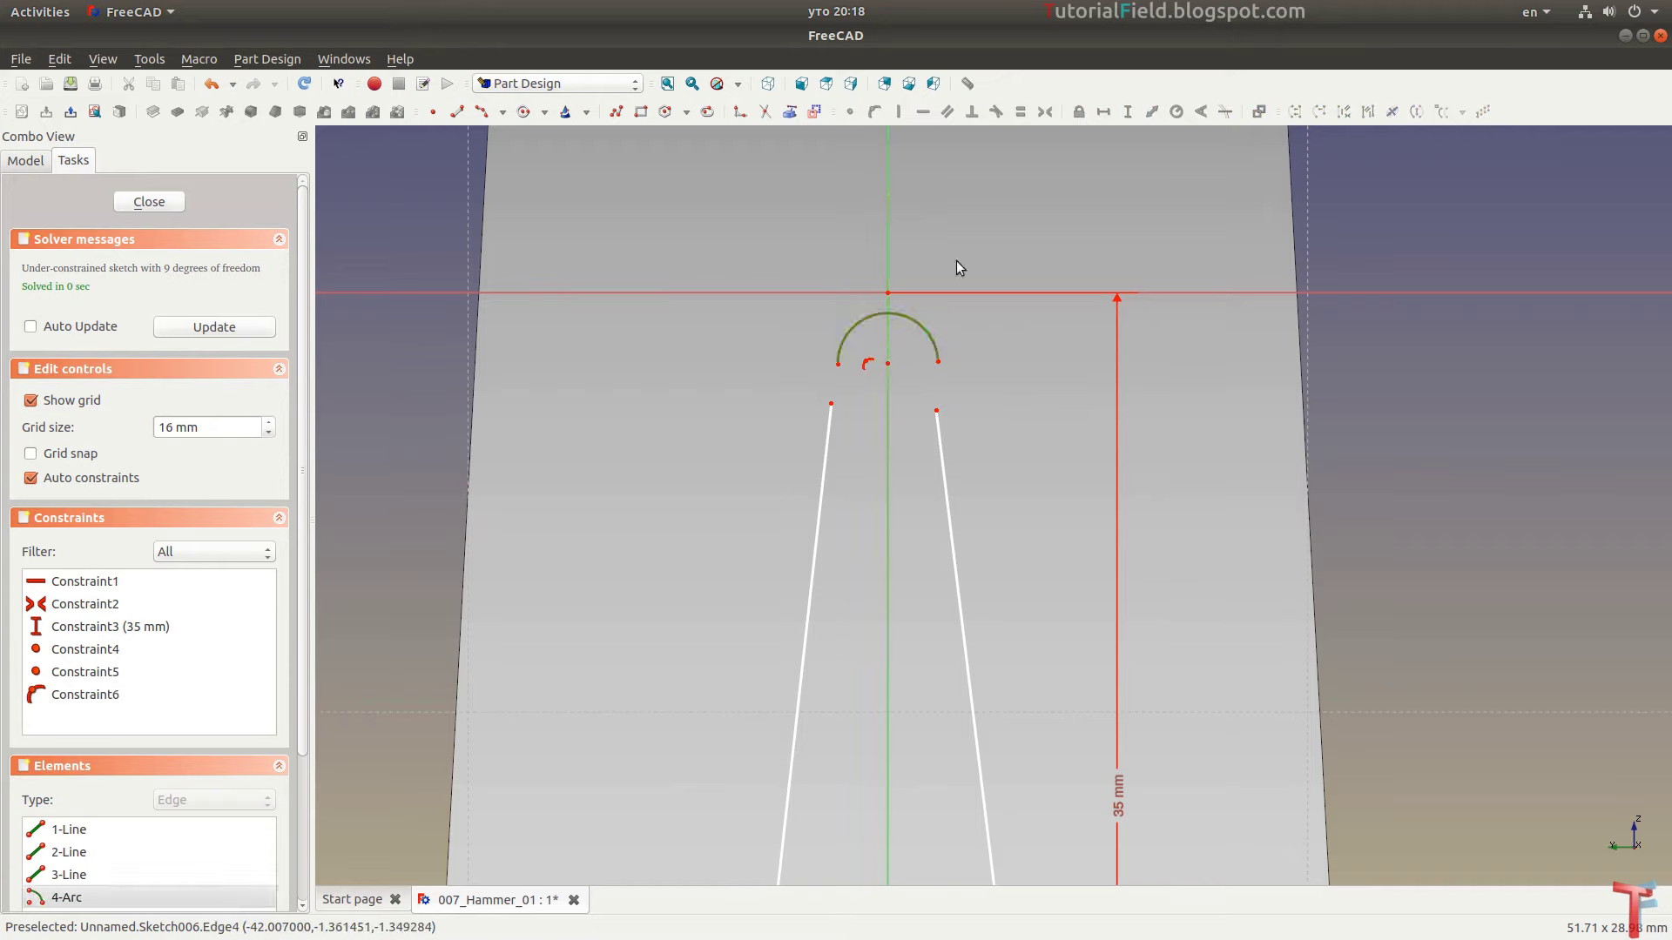
click(1176, 114)
Set the top arc radius to 1 mm
text(1mm)
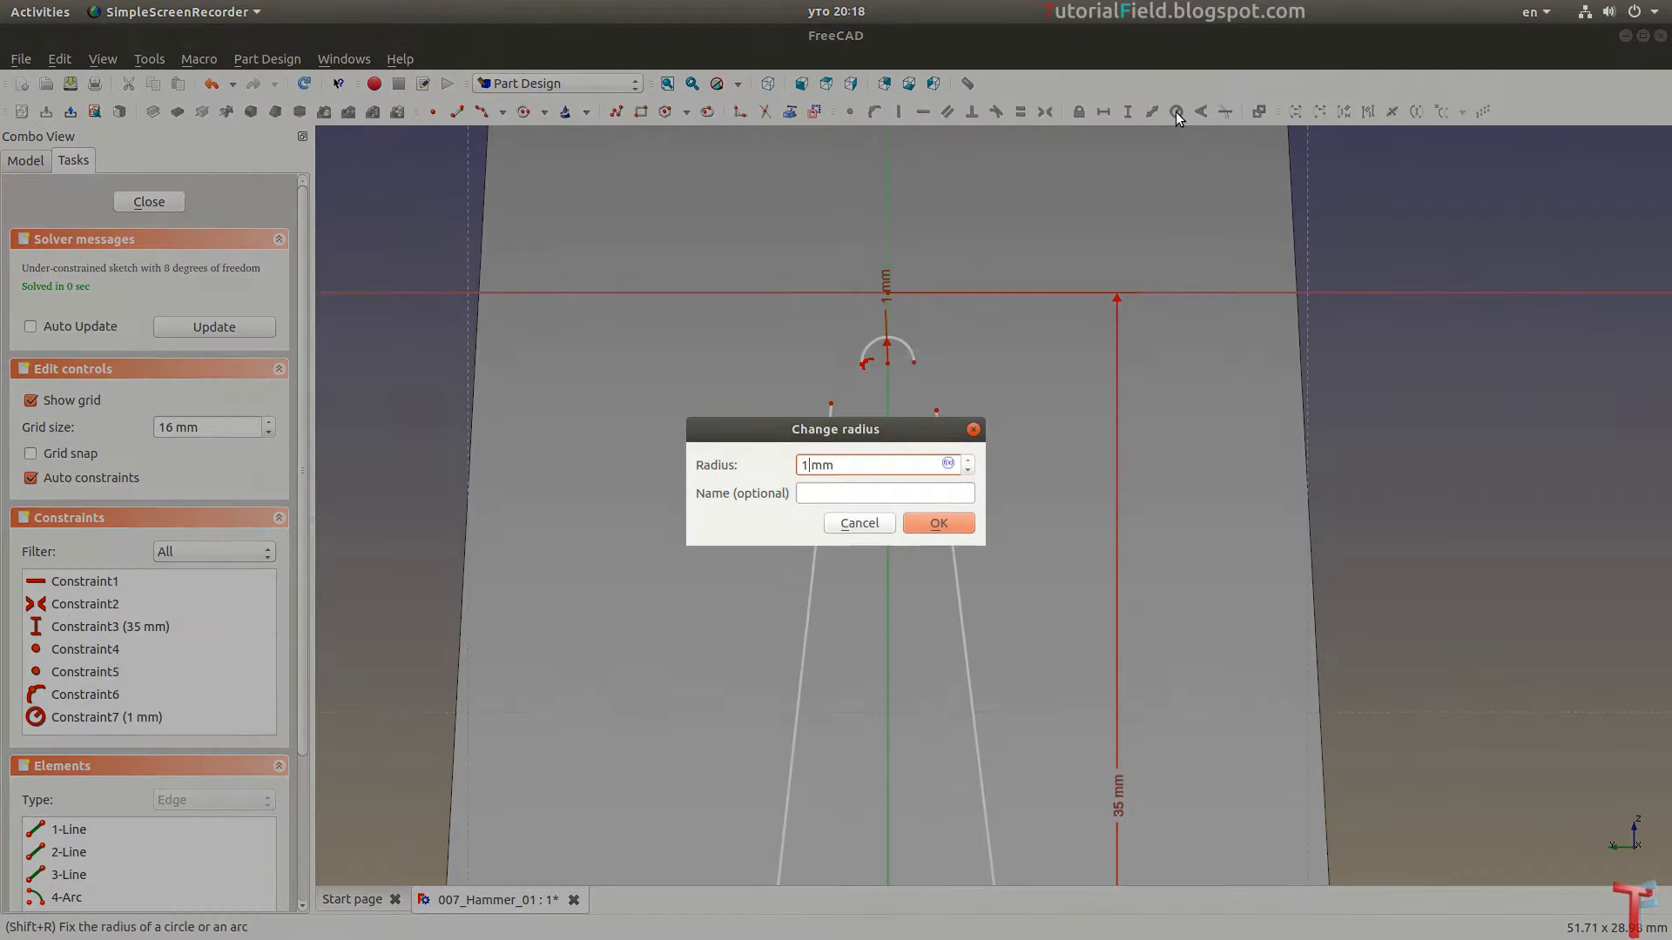
key(Return)
scroll(891, 306, up, 2)
drag(867, 249, 949, 285)
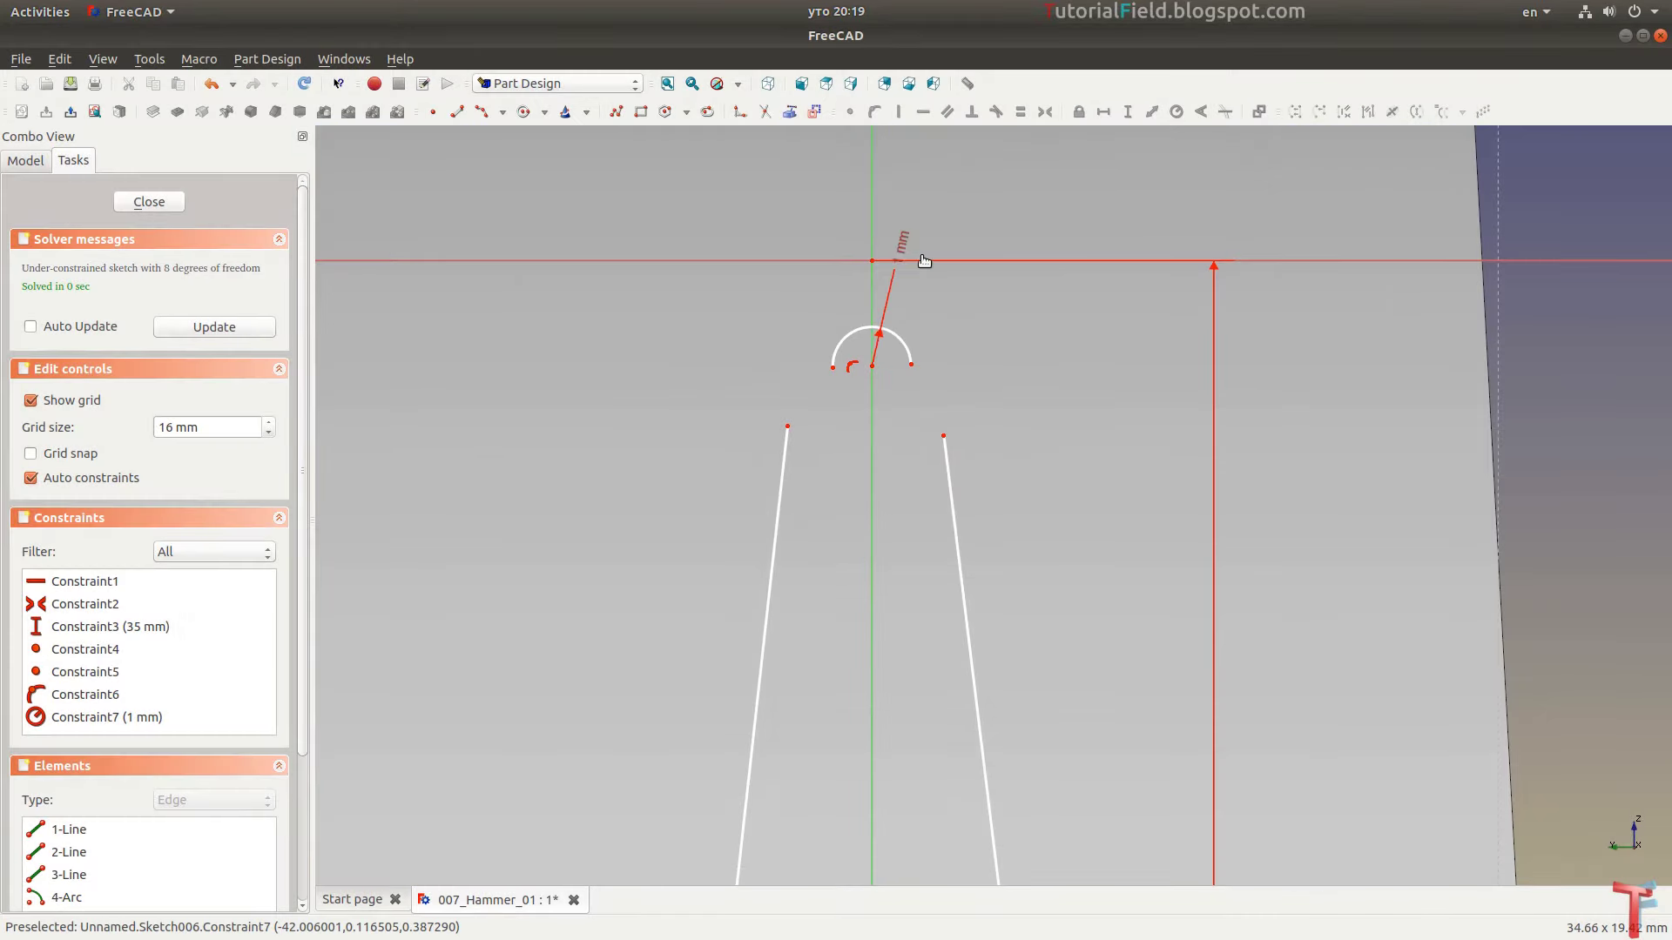
Join both slanted sides tangentially to the ends of the top arc
click(943, 435)
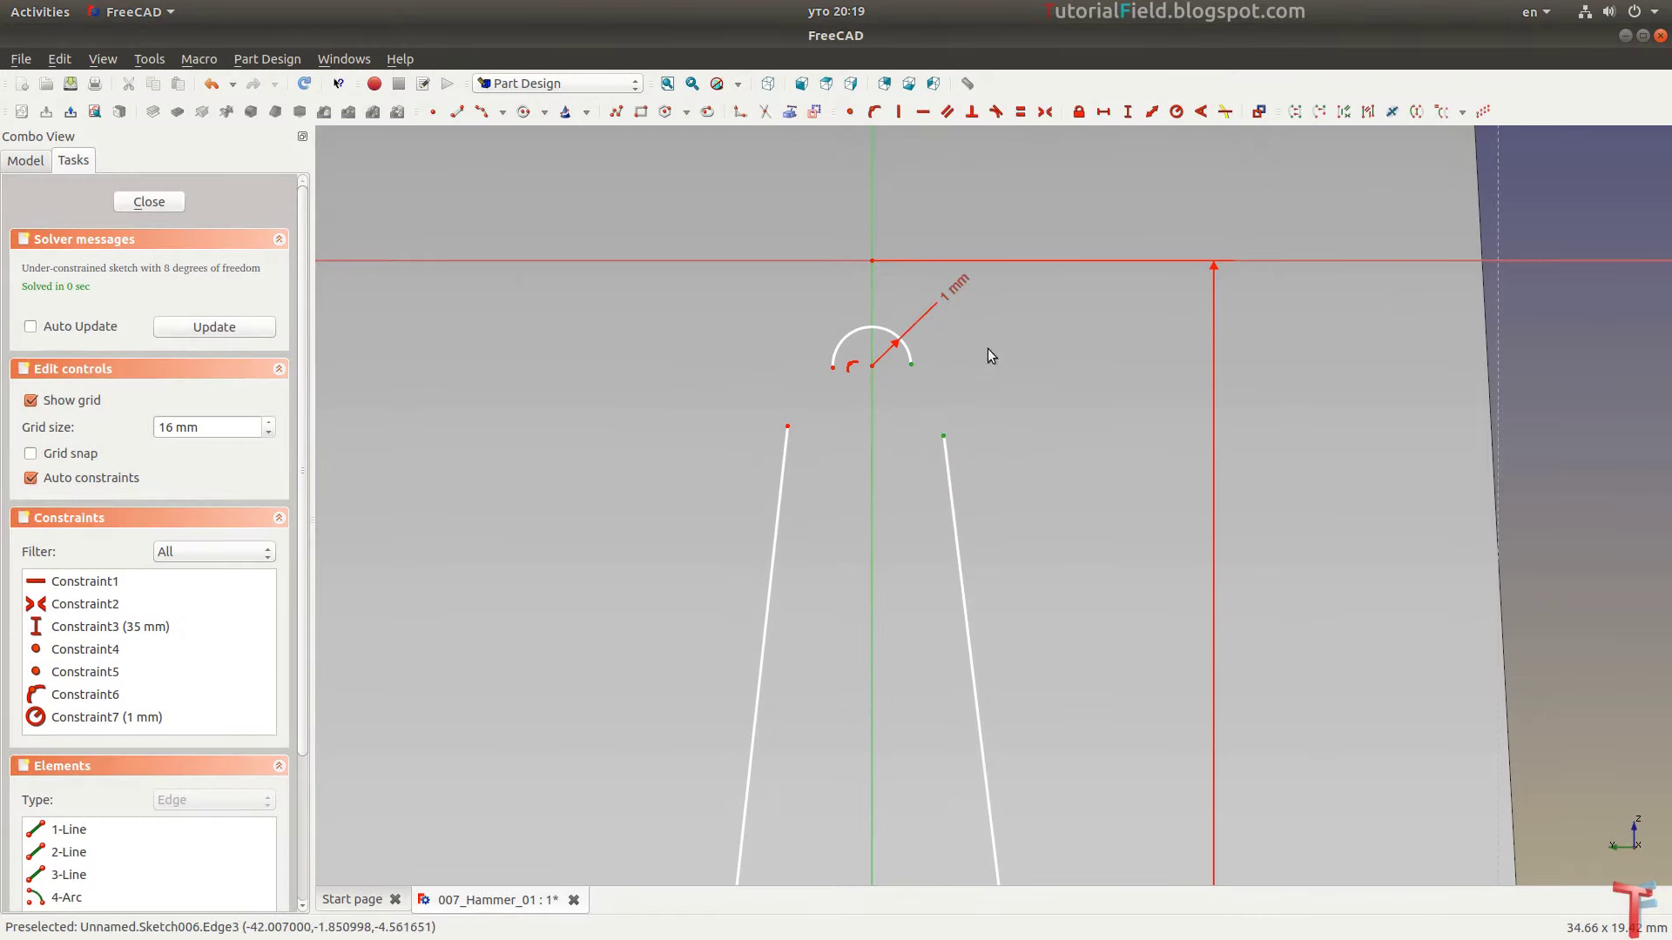
click(996, 111)
drag(739, 323, 849, 448)
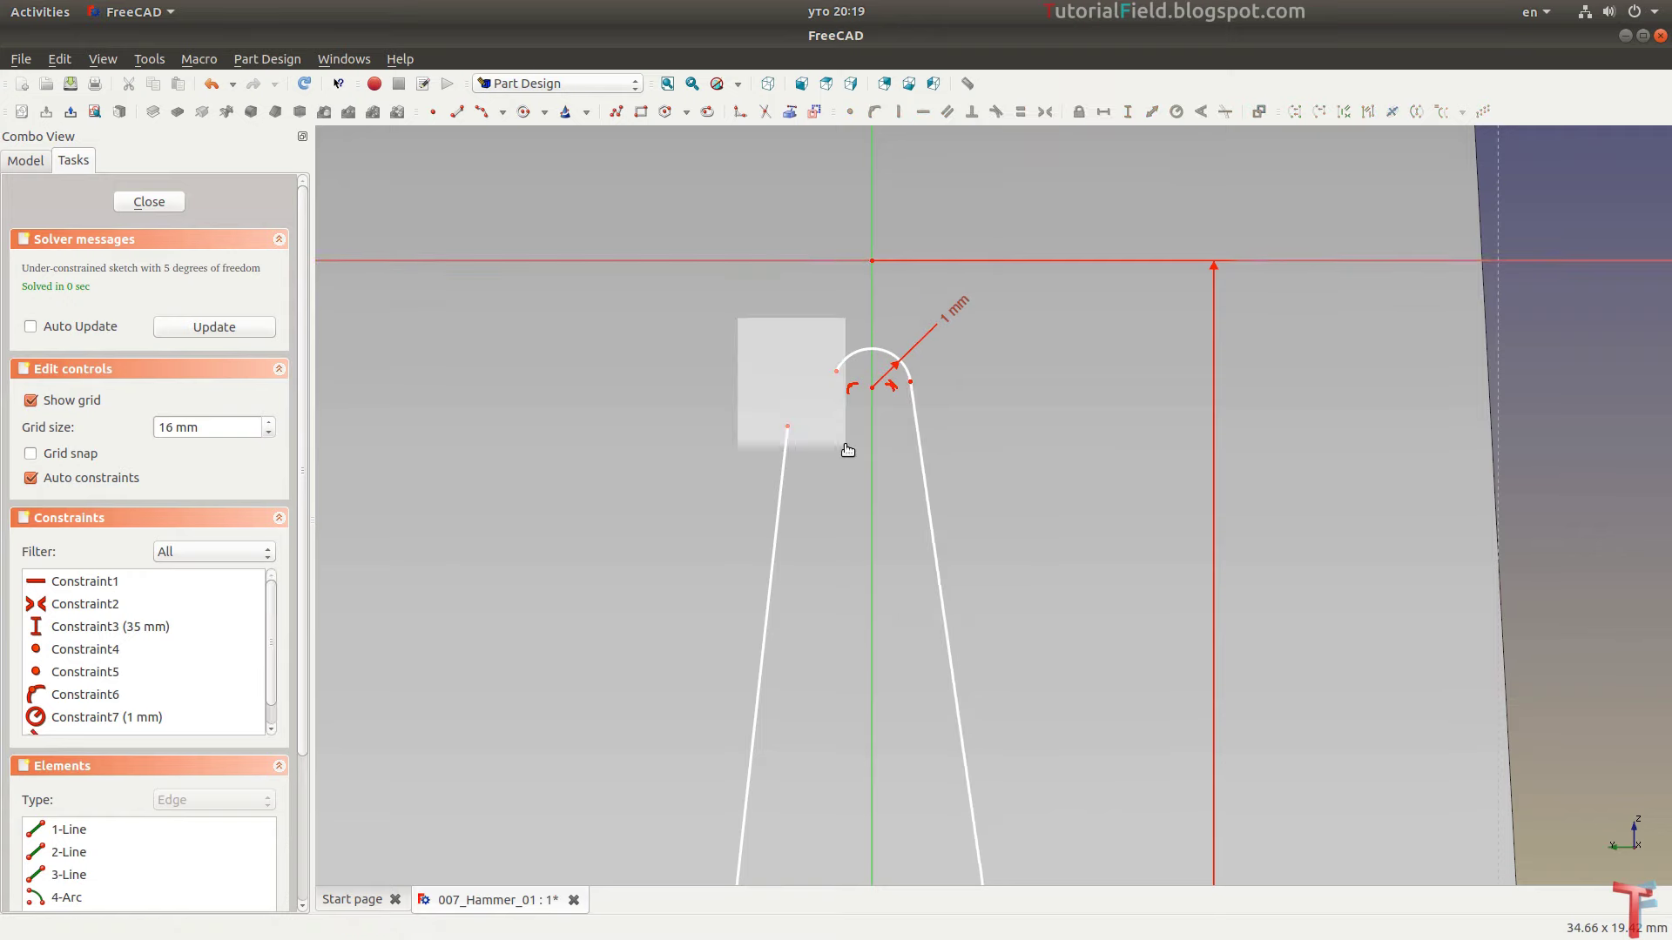
click(996, 112)
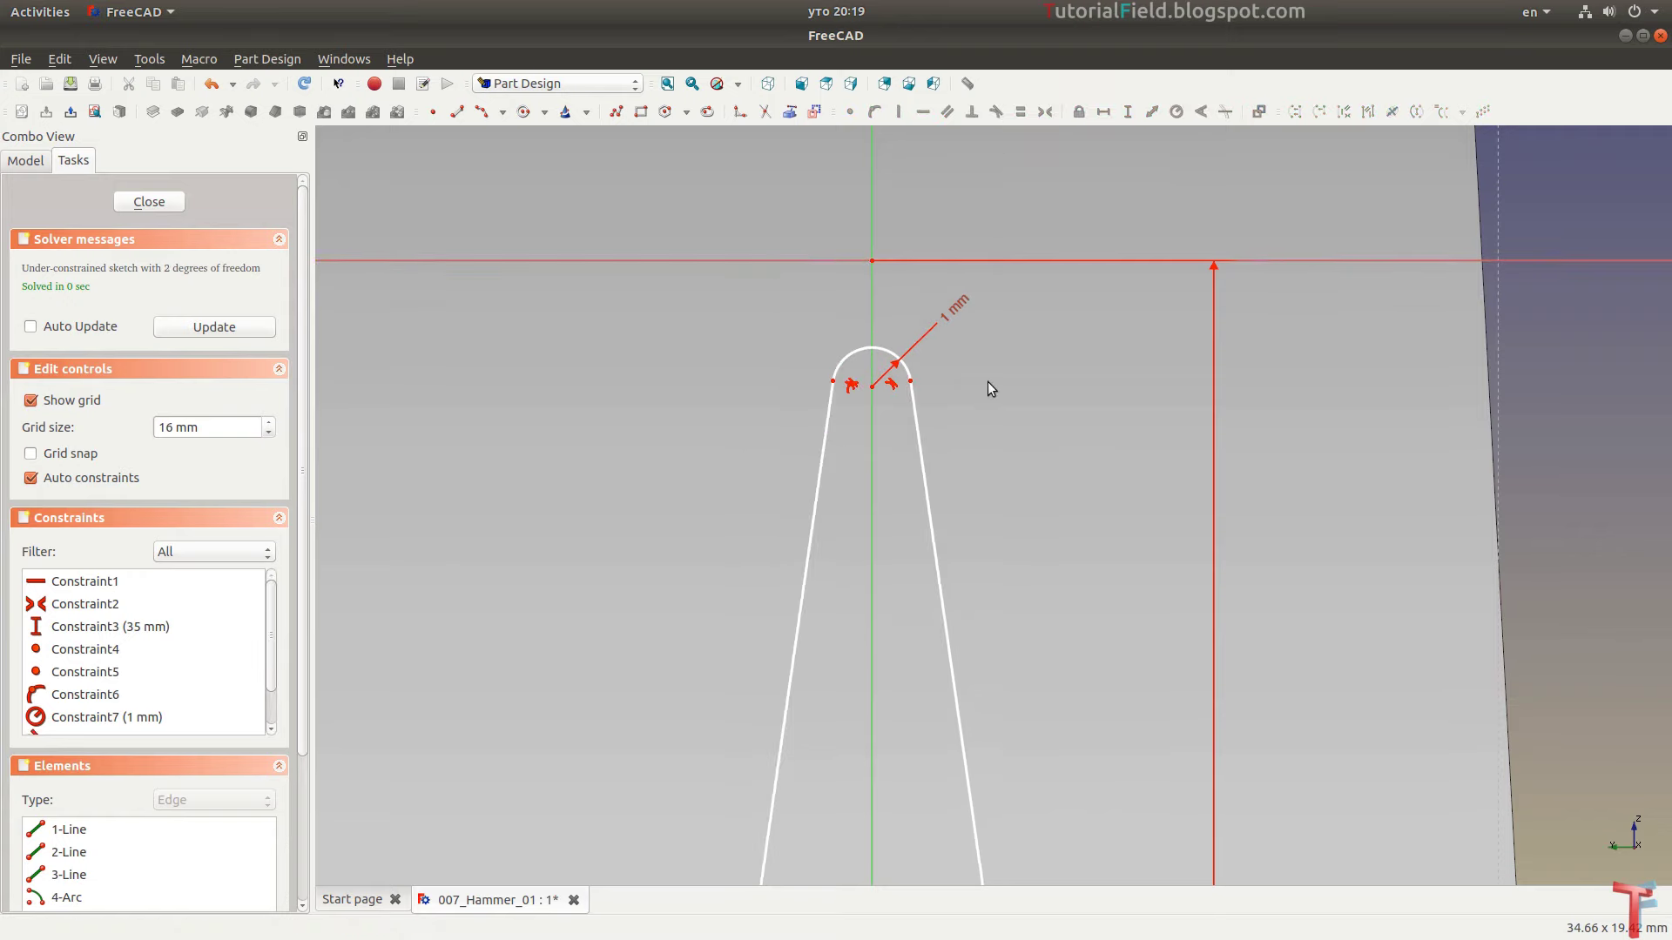
scroll(995, 359, down, 2)
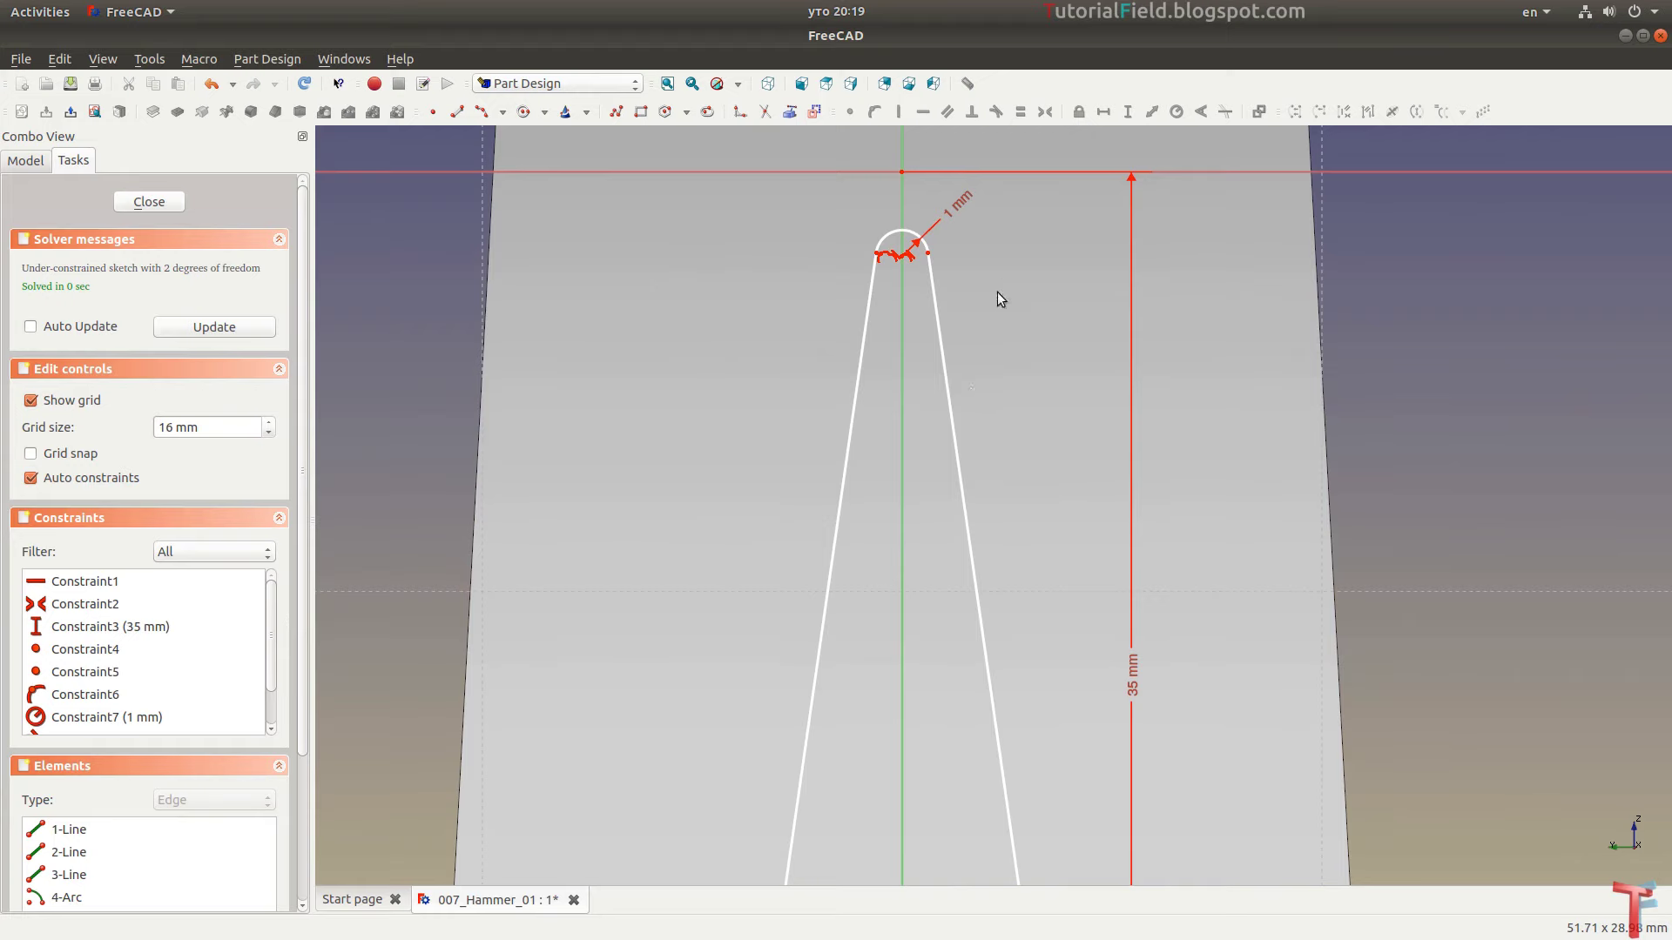
scroll(996, 300, down, 1)
scroll(991, 300, down, 1)
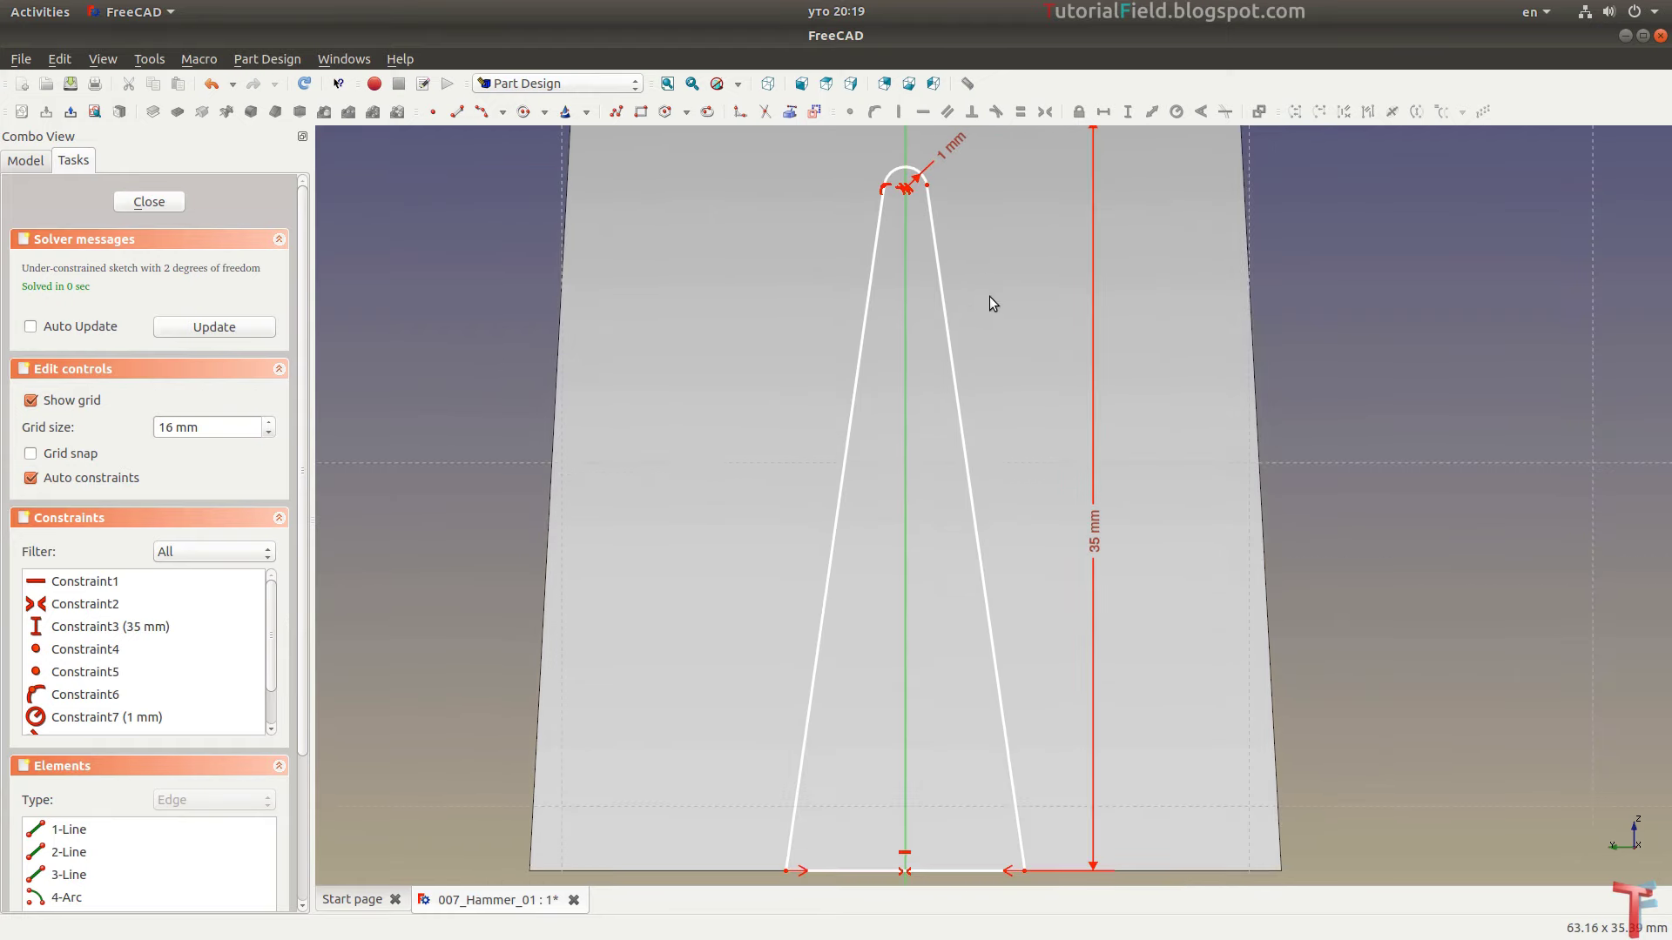
middle_drag(985, 250, 978, 109)
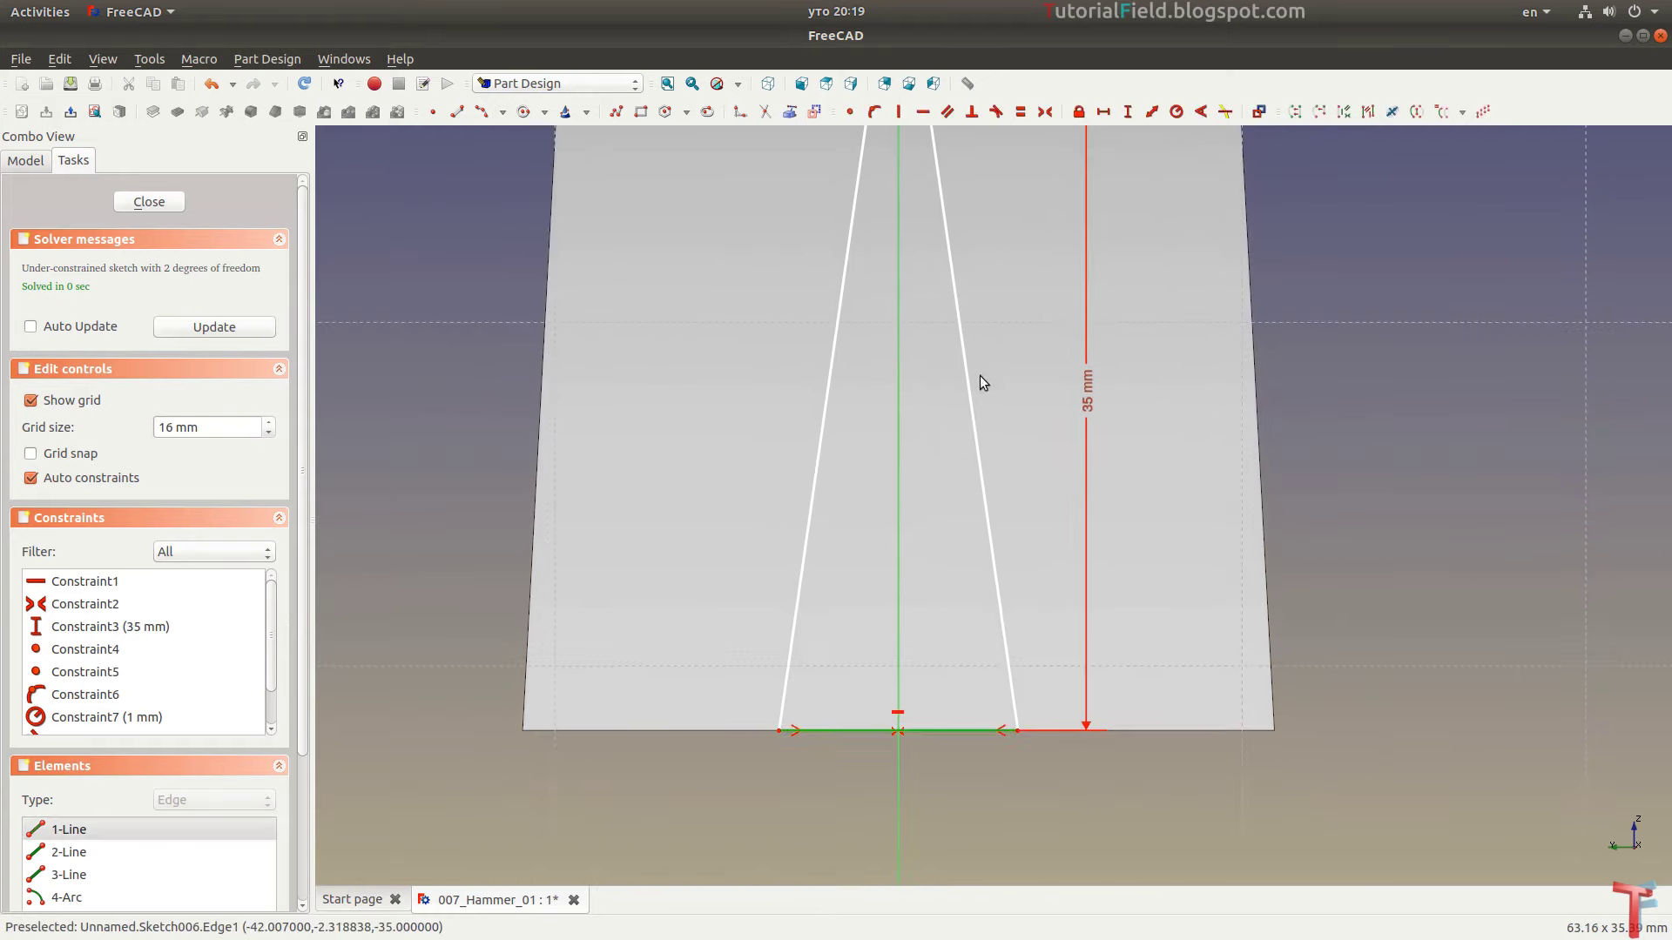
Set the base line width to 8 mm
click(1103, 113)
text(8)
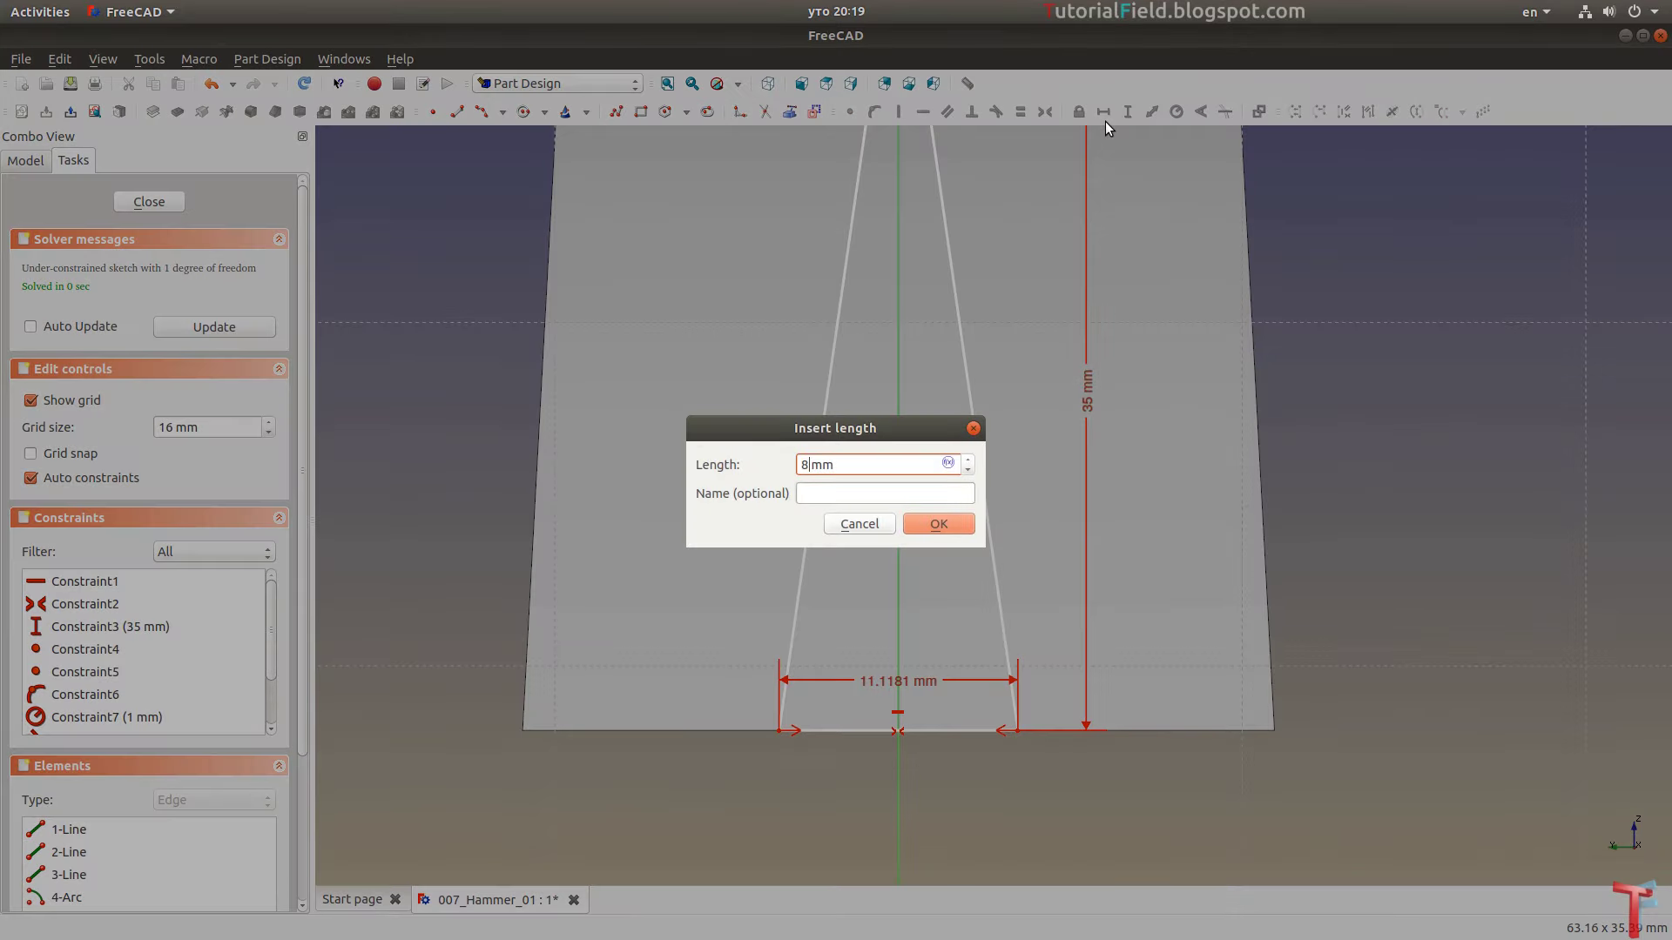
key(Return)
drag(906, 680, 913, 790)
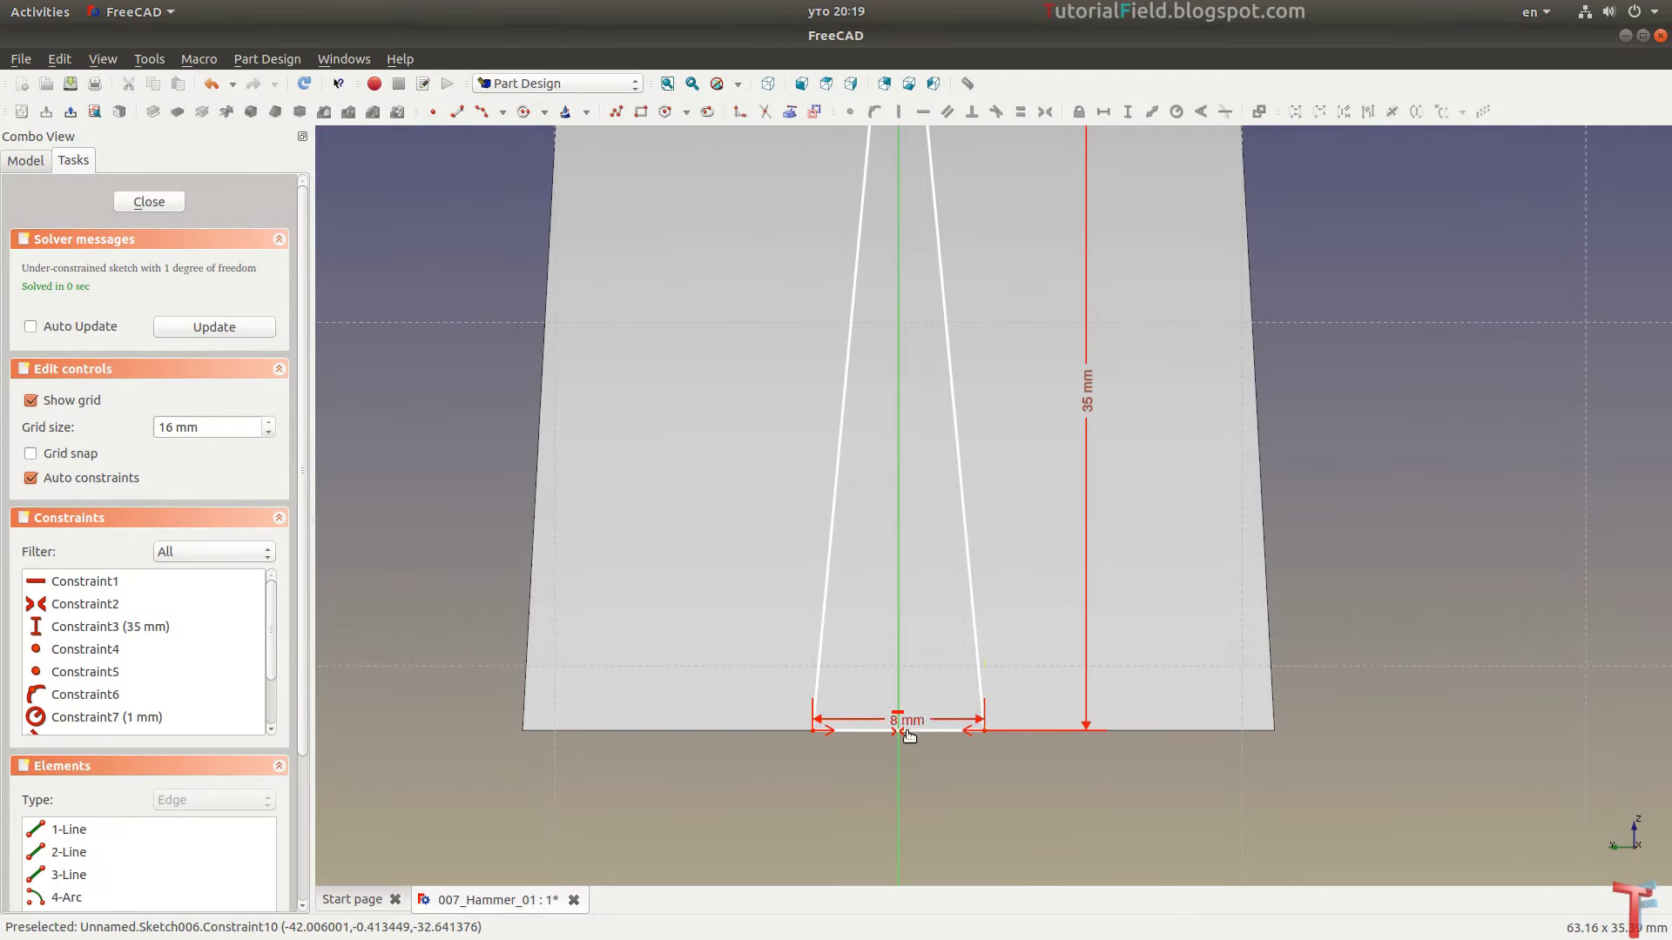
scroll(1002, 578, down, 3)
scroll(934, 511, up, 1)
scroll(933, 508, up, 1)
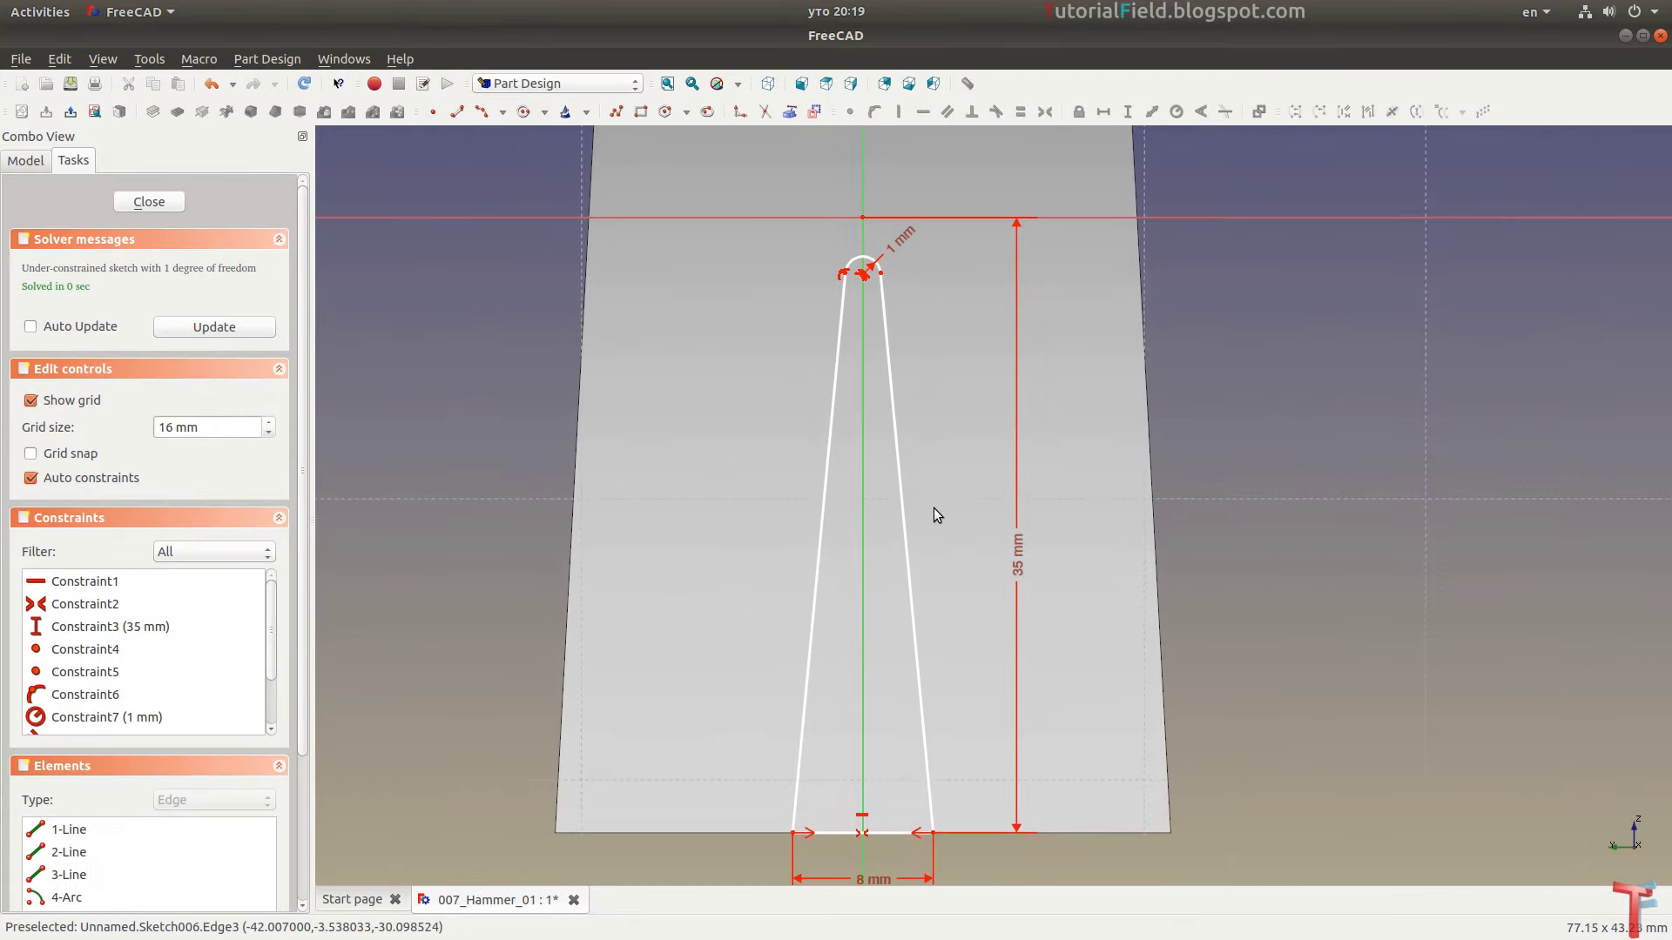
scroll(934, 509, up, 1)
scroll(863, 306, up, 3)
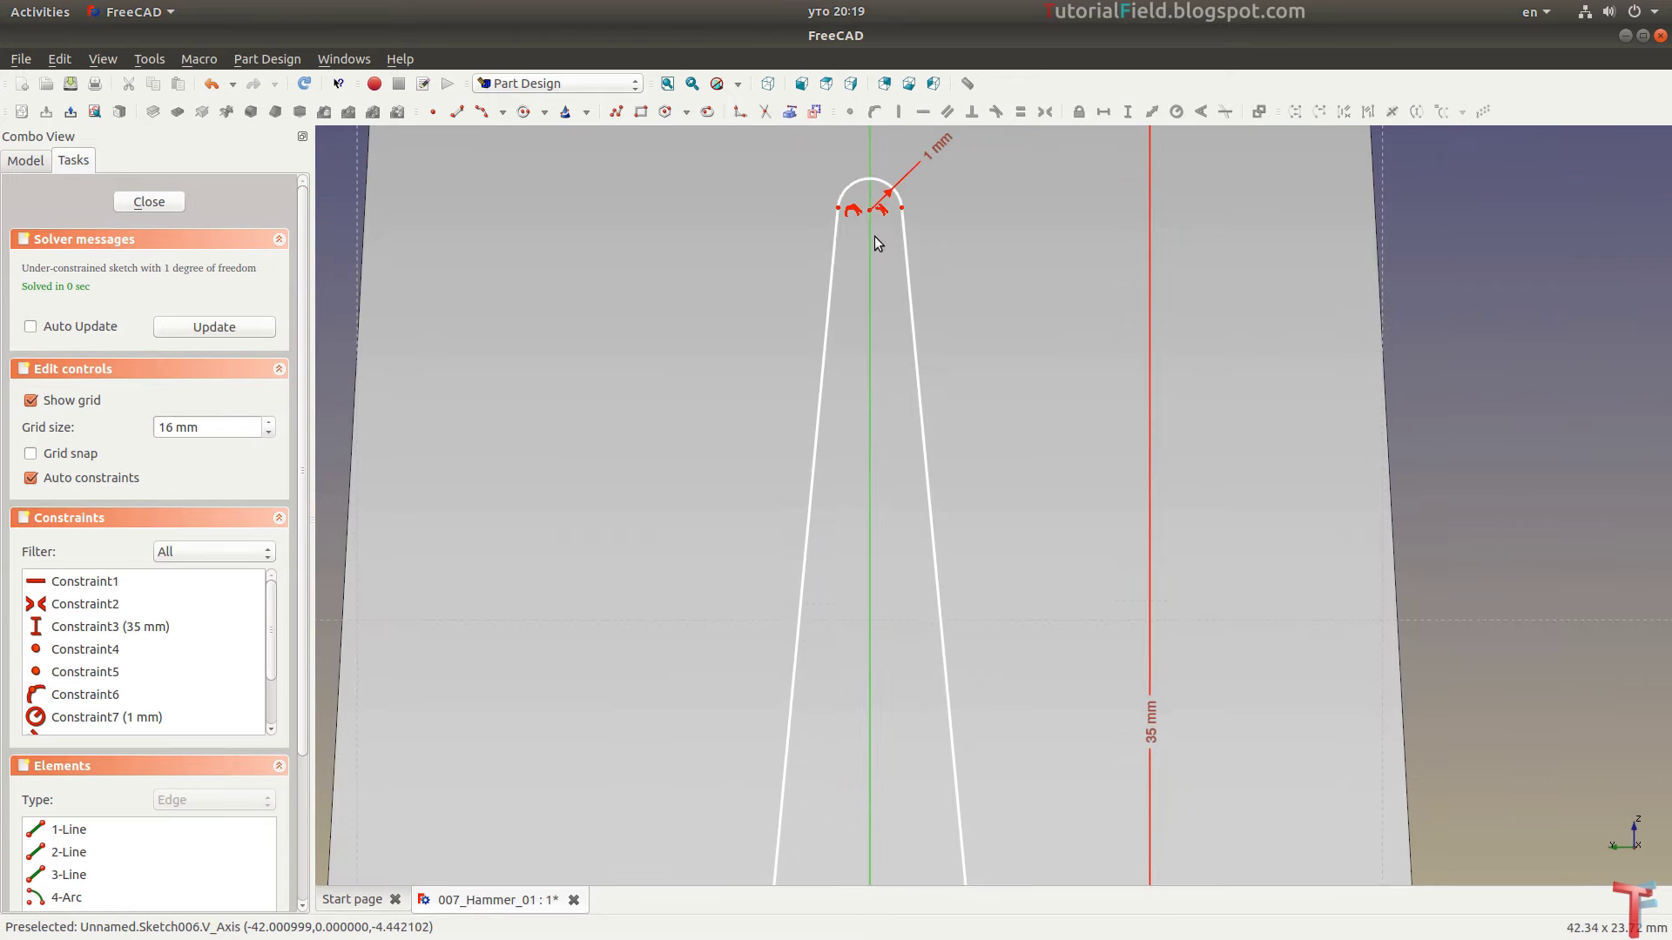
scroll(963, 418, down, 2)
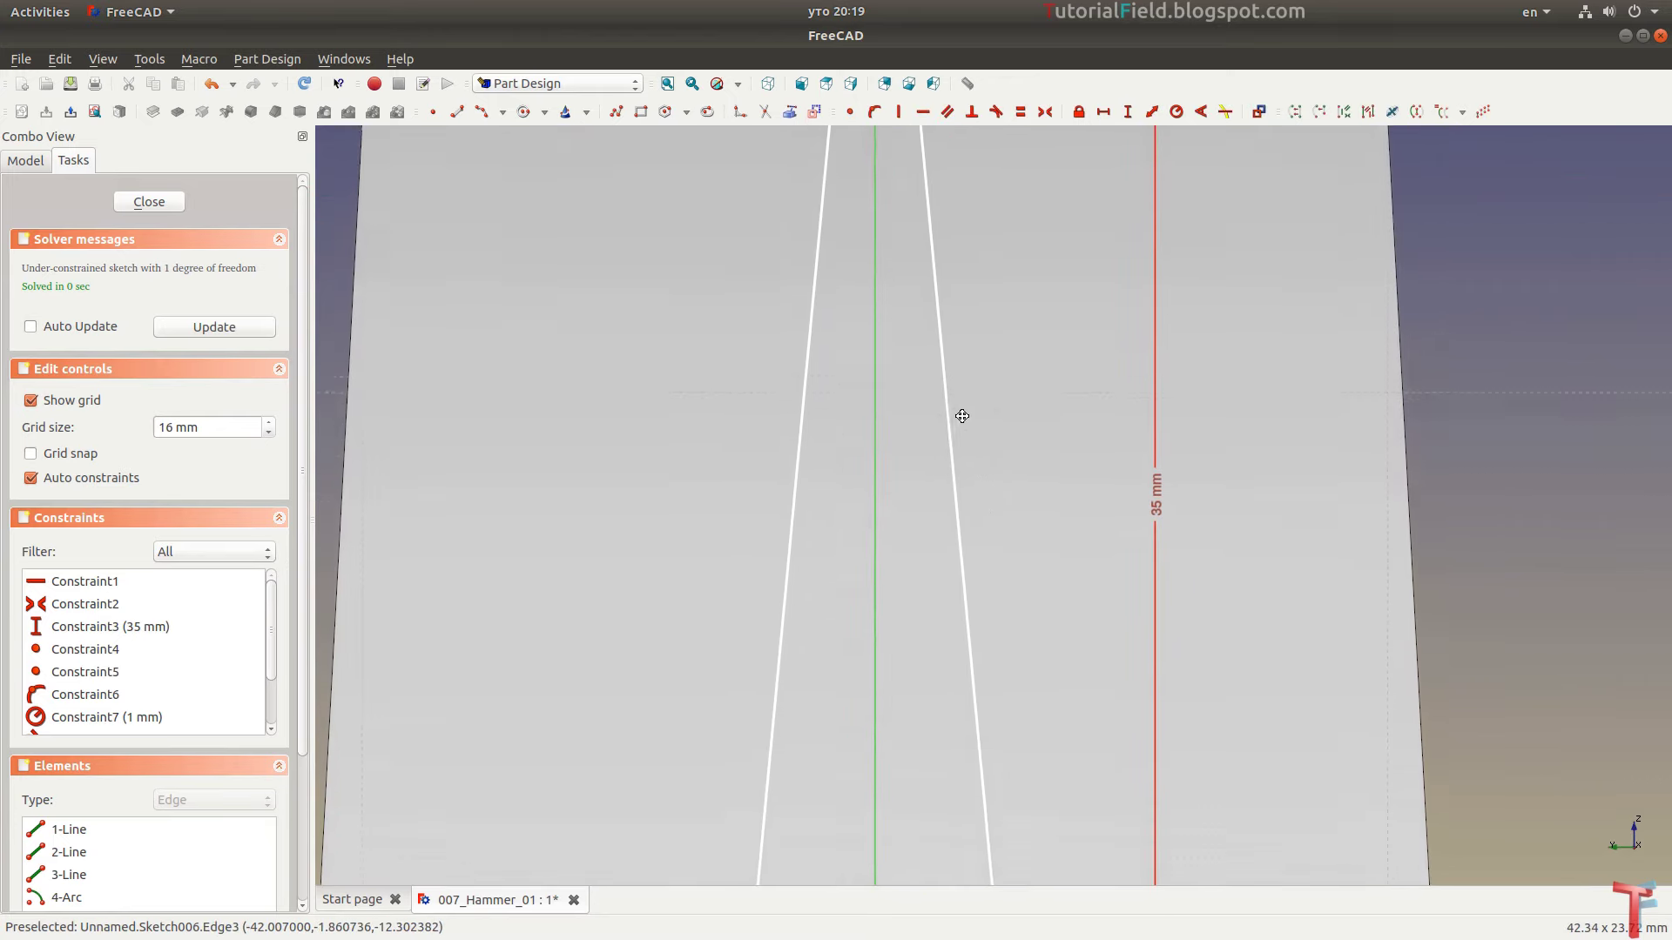
scroll(970, 635, down, 1)
Fix the tenon height at 30 mm from the base corner to the arc
click(978, 781)
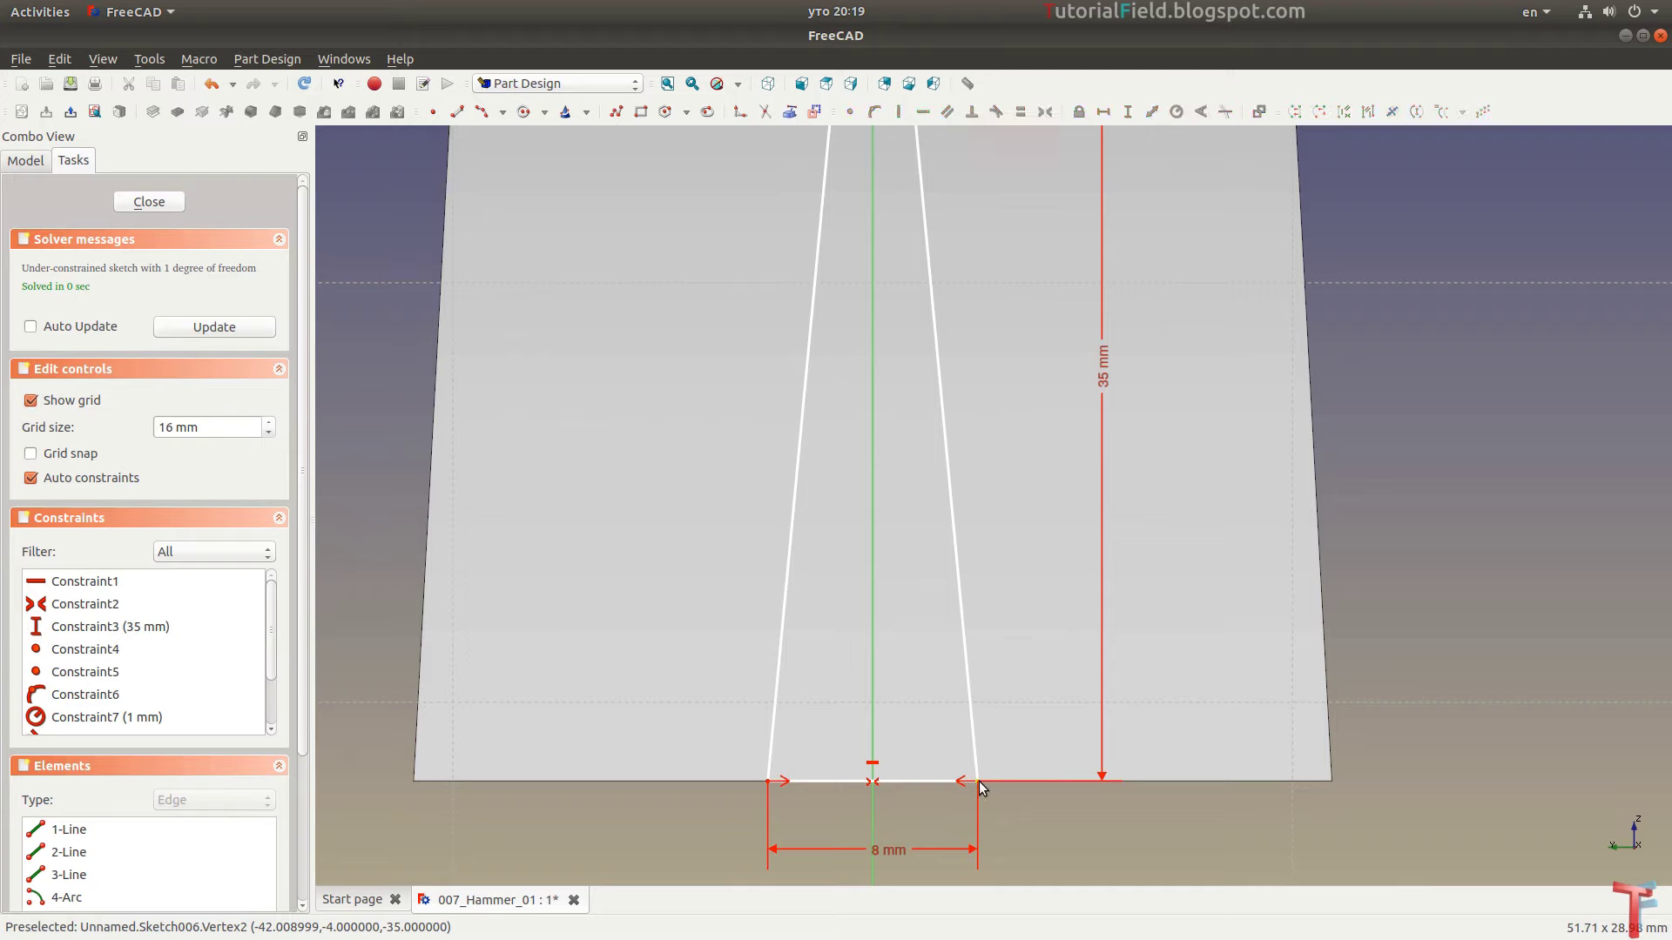
click(1128, 117)
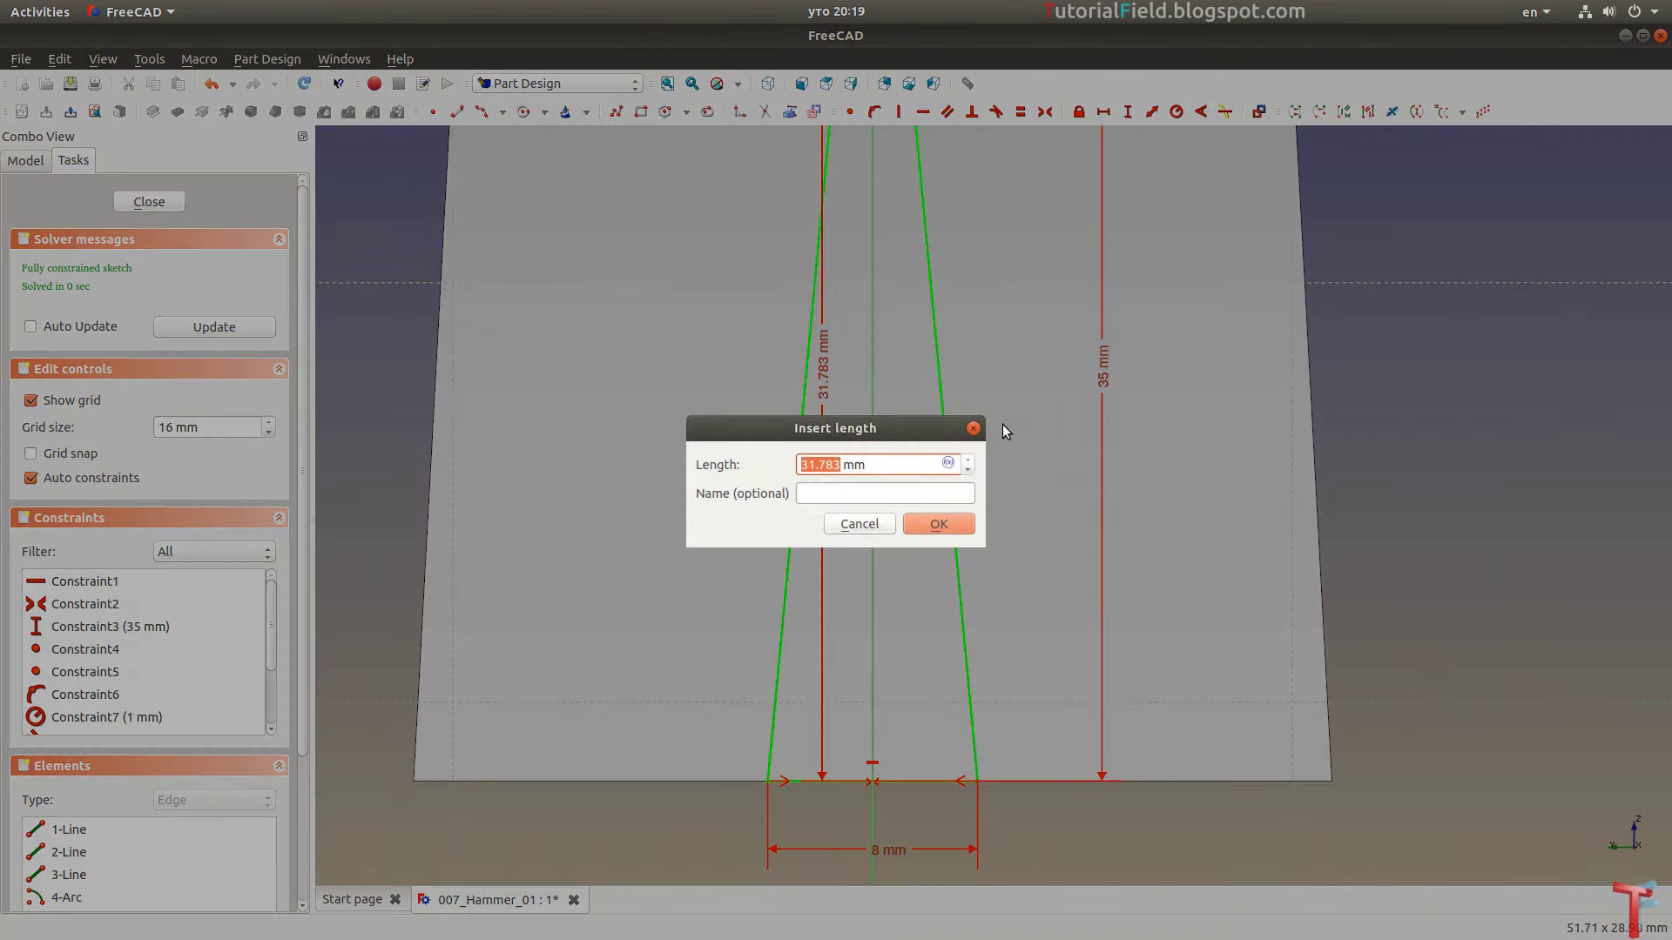
text(30)
key(Return)
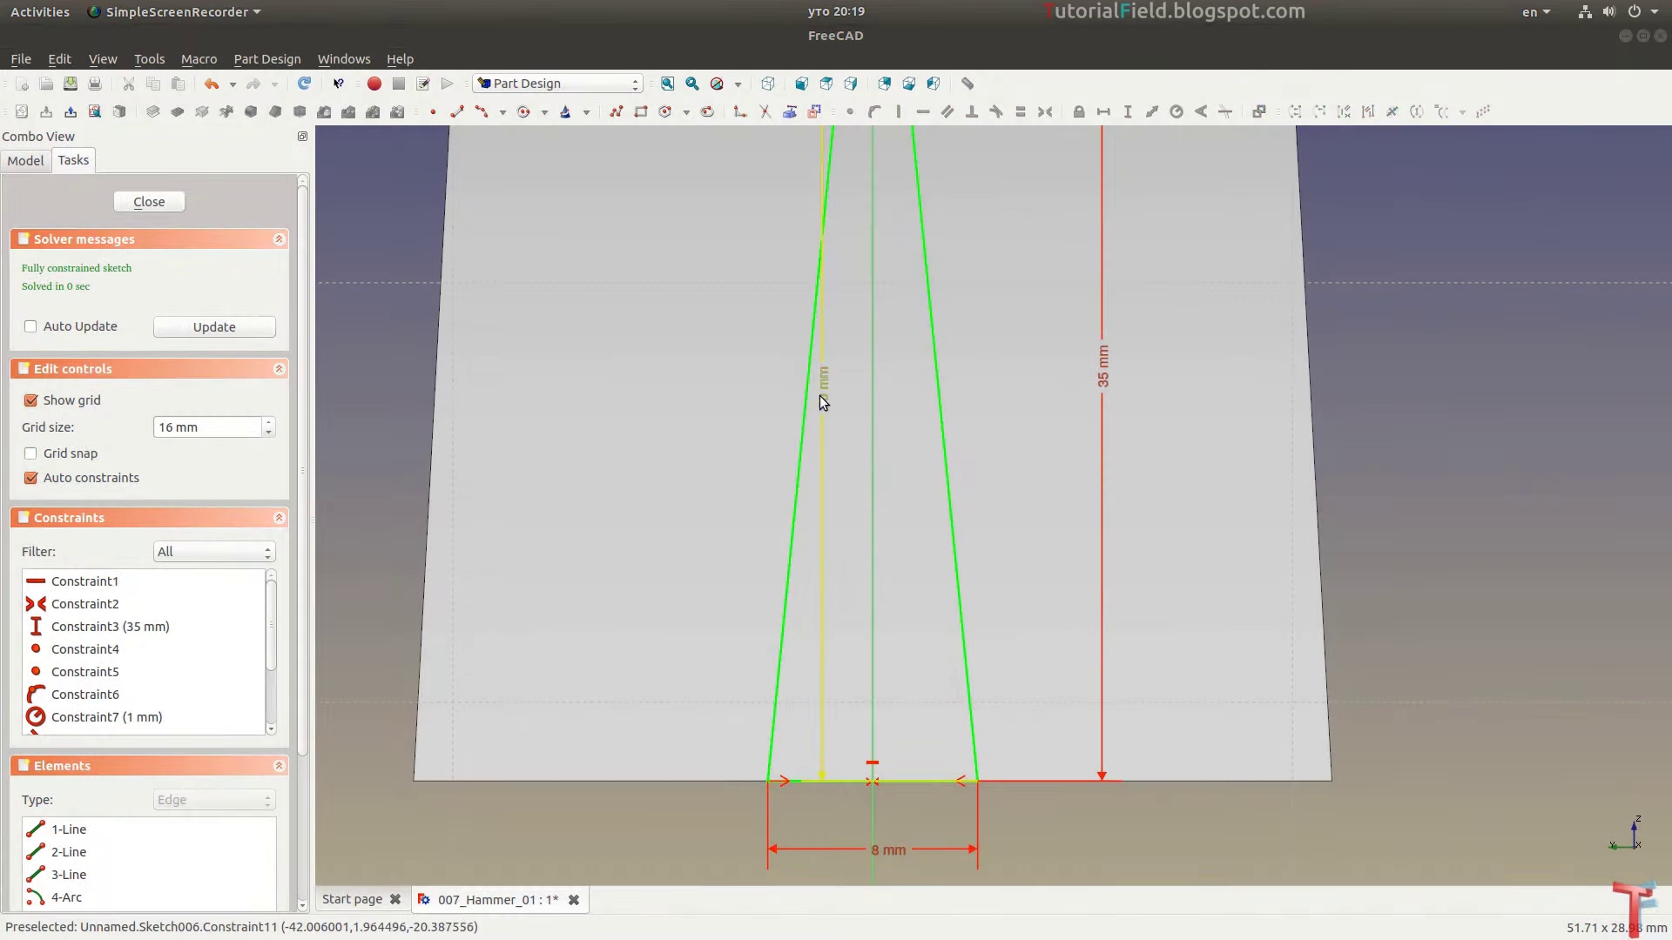
mouse_move(823, 399)
mouse_down()
mouse_move(1013, 430)
mouse_move(1032, 418)
mouse_up()
scroll(962, 495, up, 3)
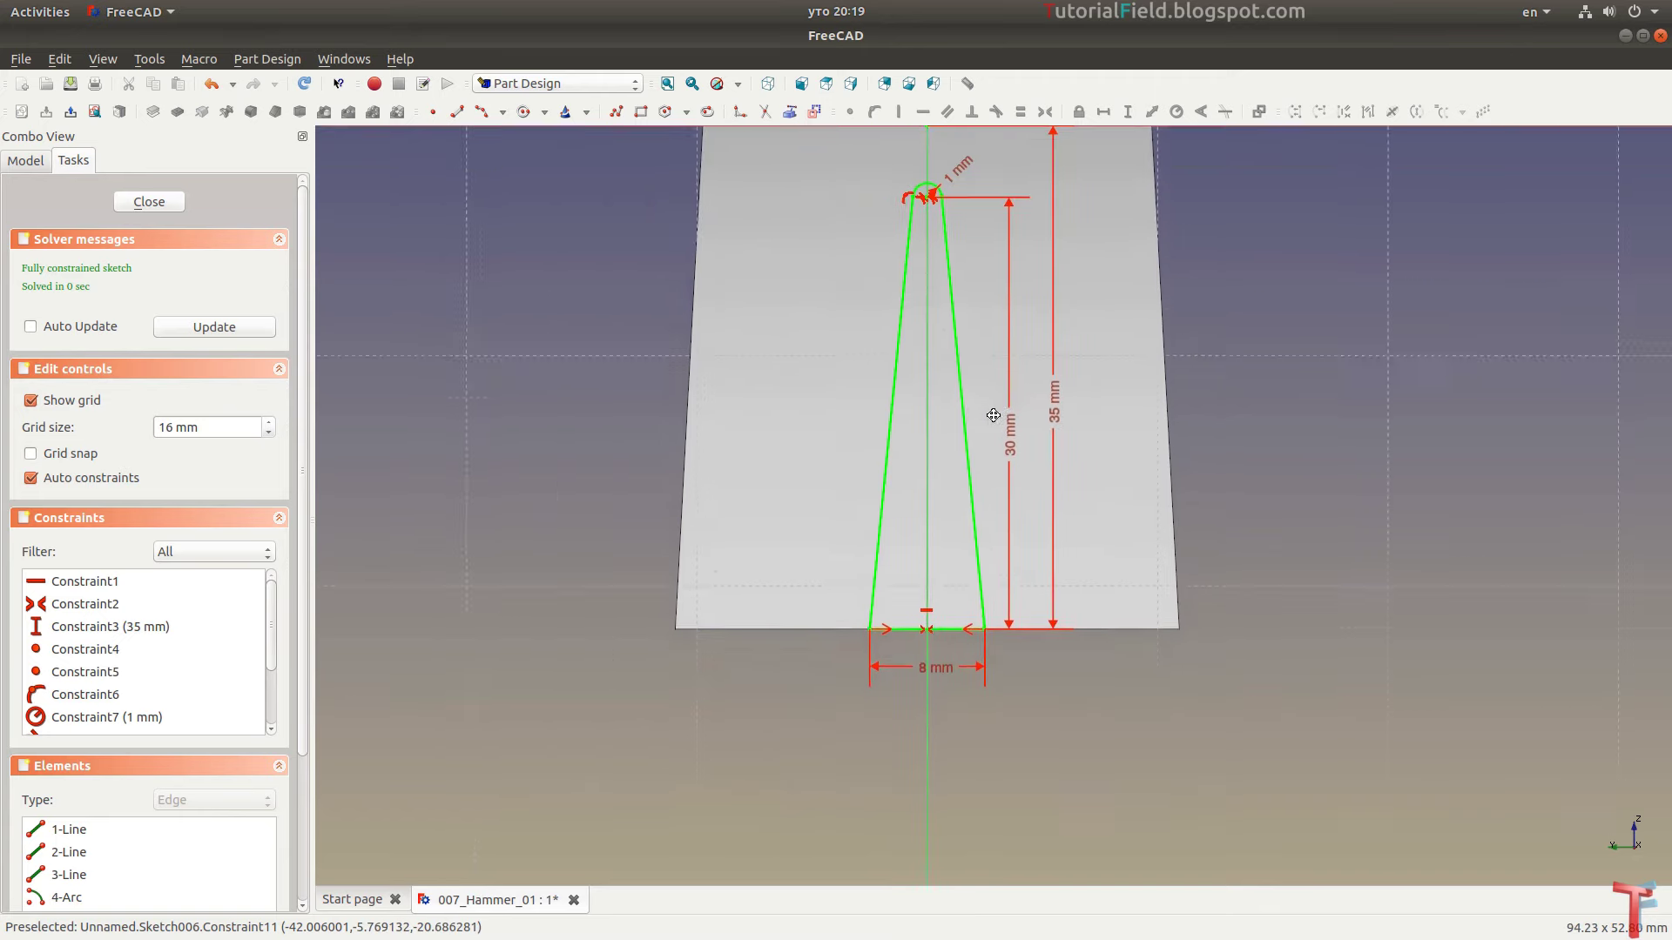
scroll(962, 495, up, 1)
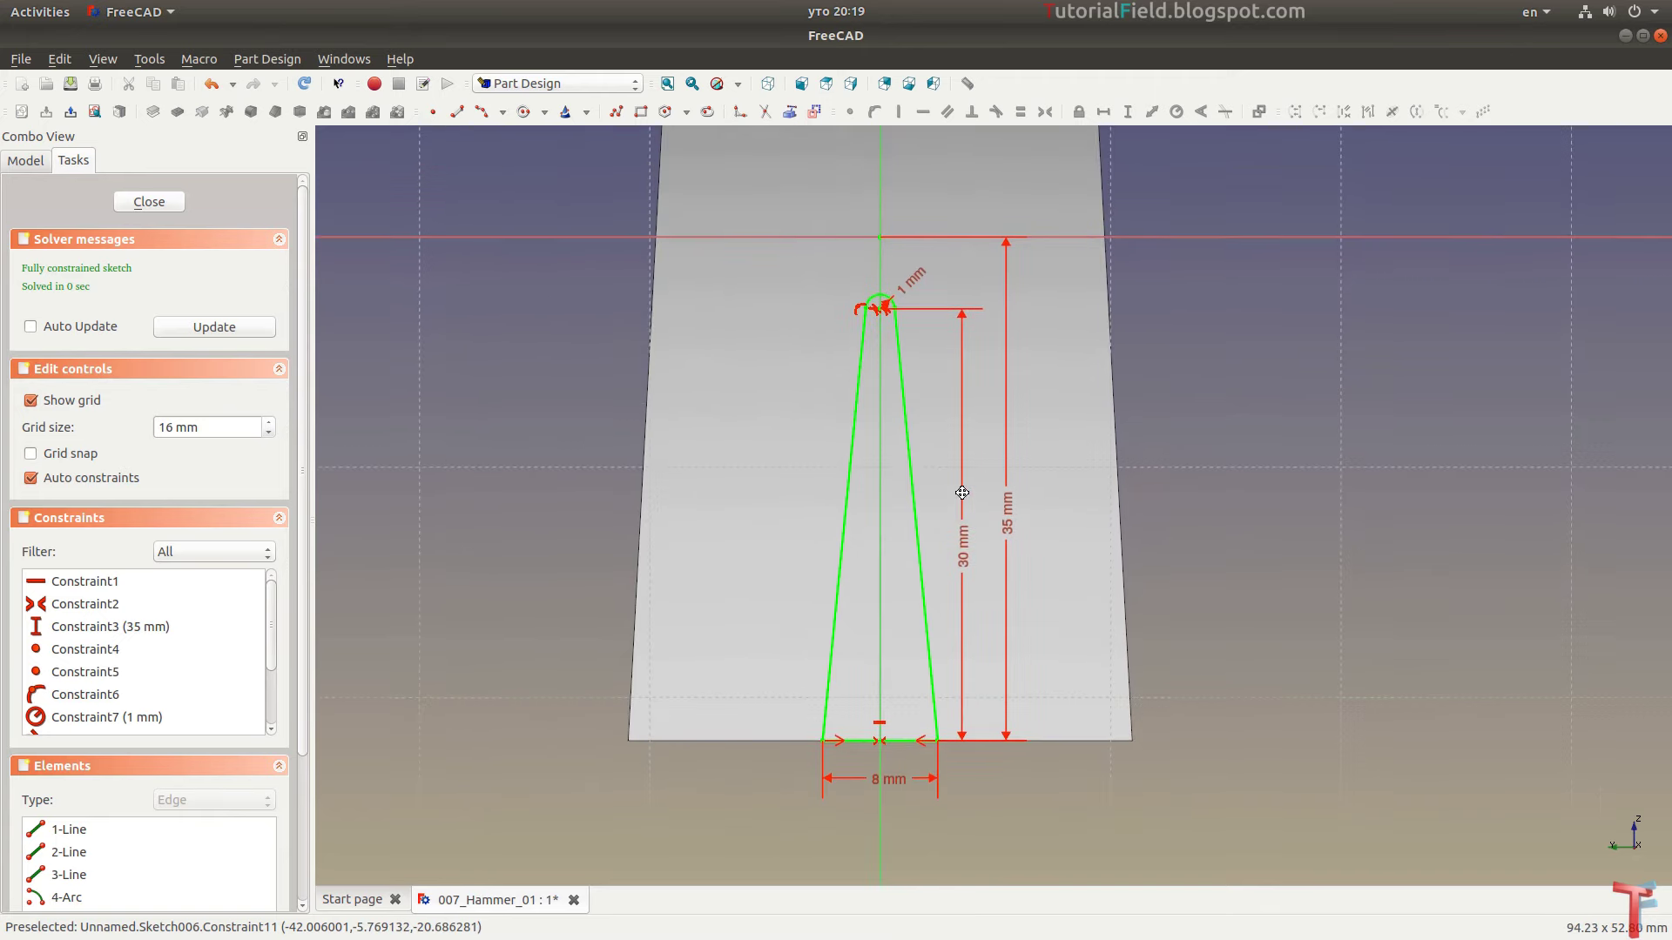
Close the tenon sketch and pad it 25 mm in the reversed direction
click(150, 202)
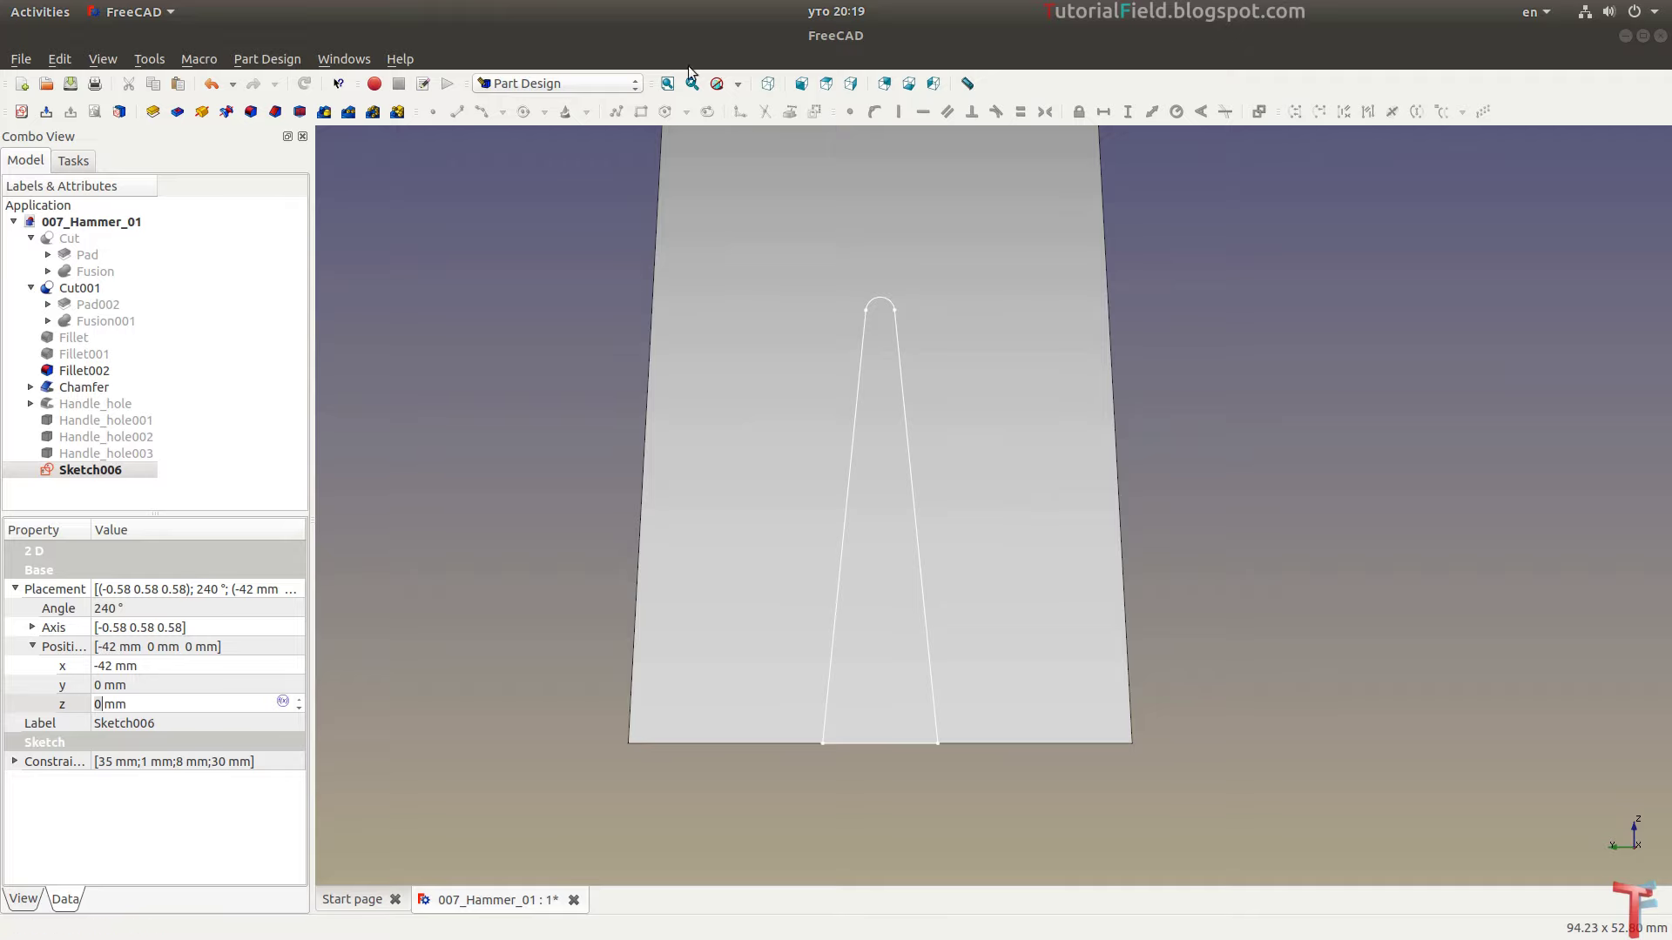
click(768, 83)
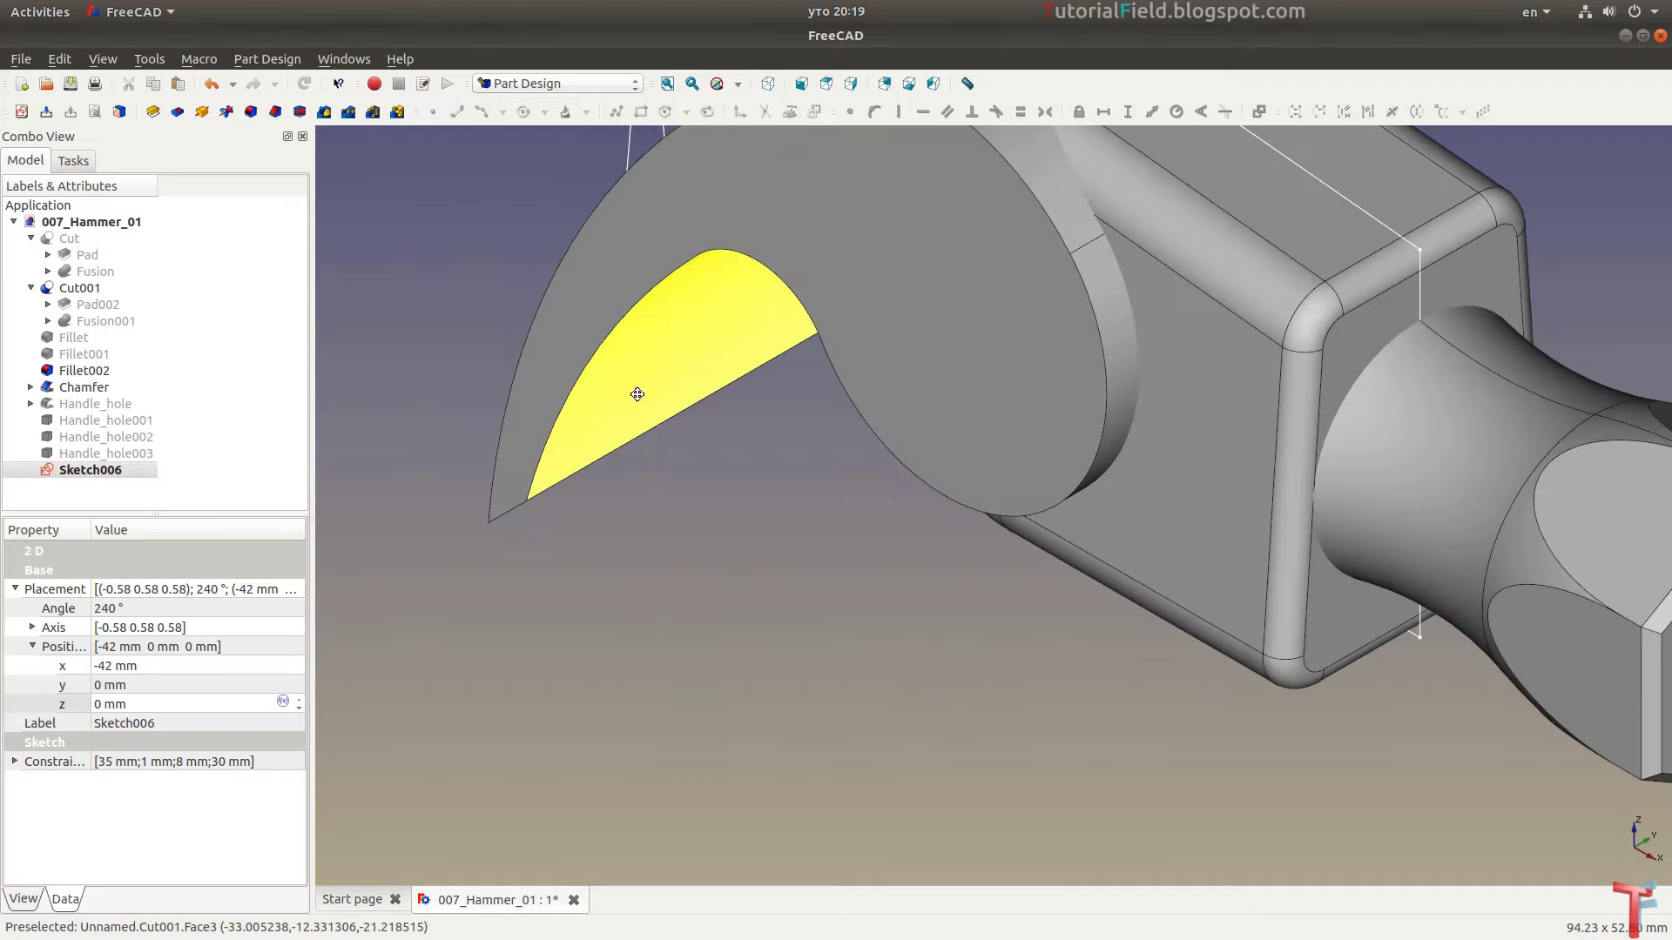
mouse_move(637, 395)
middle_down()
mouse_move(795, 567)
mouse_move(808, 498)
mouse_move(793, 504)
middle_up()
scroll(795, 566, up, 5)
click(157, 113)
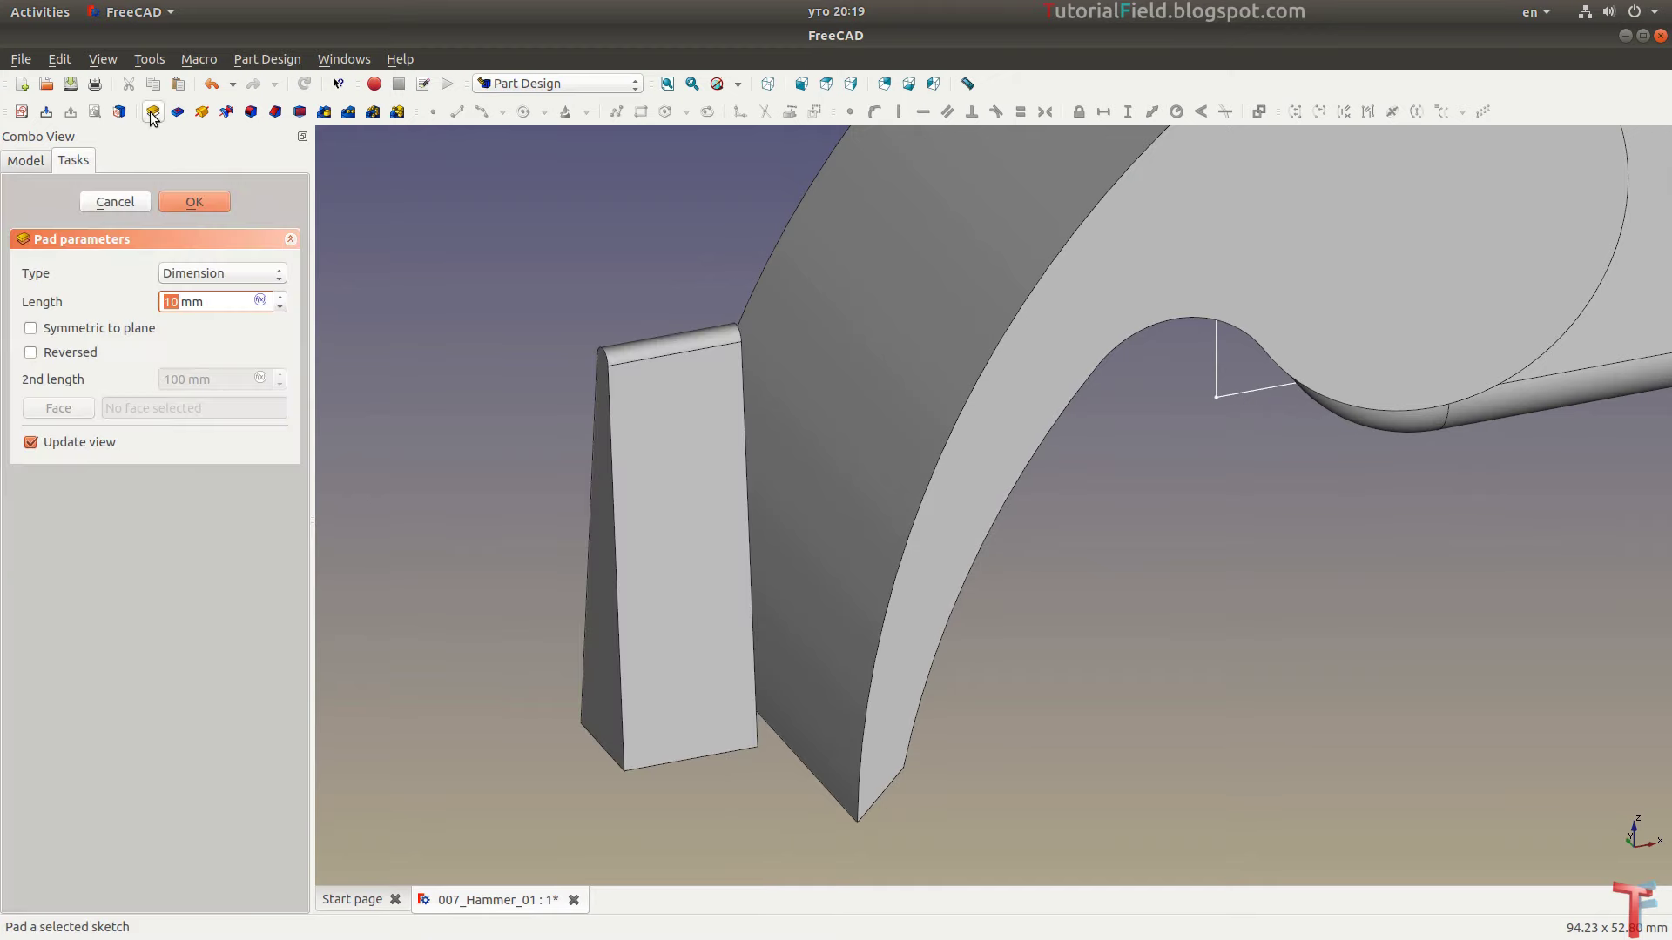
text(2)
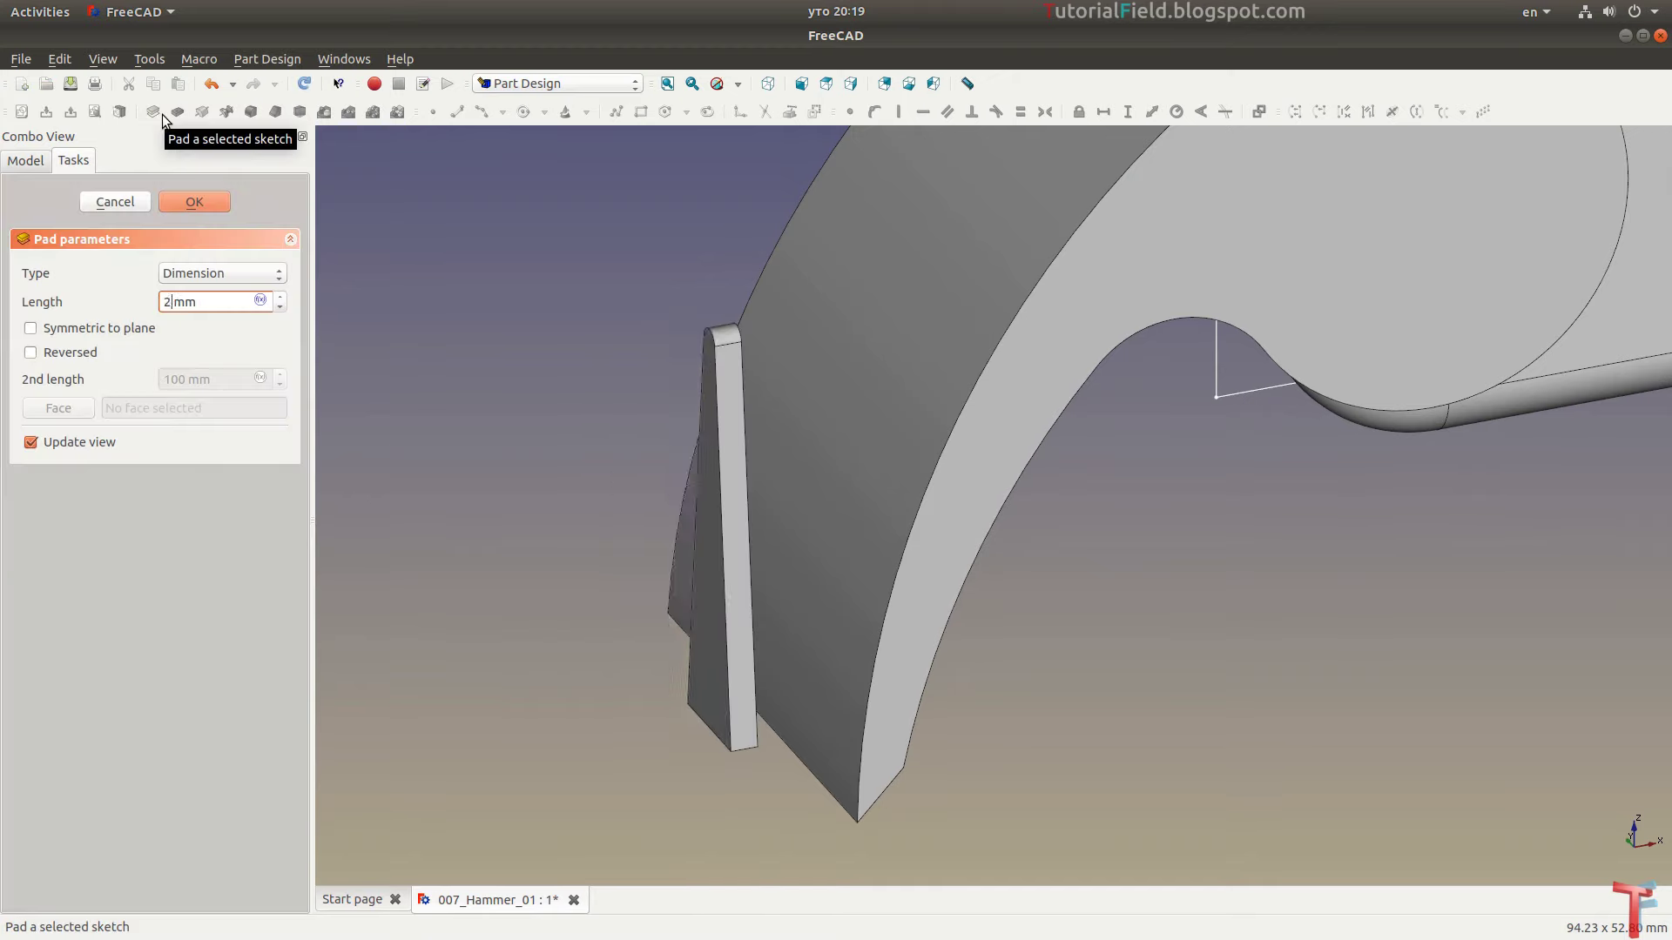
text(5)
click(70, 350)
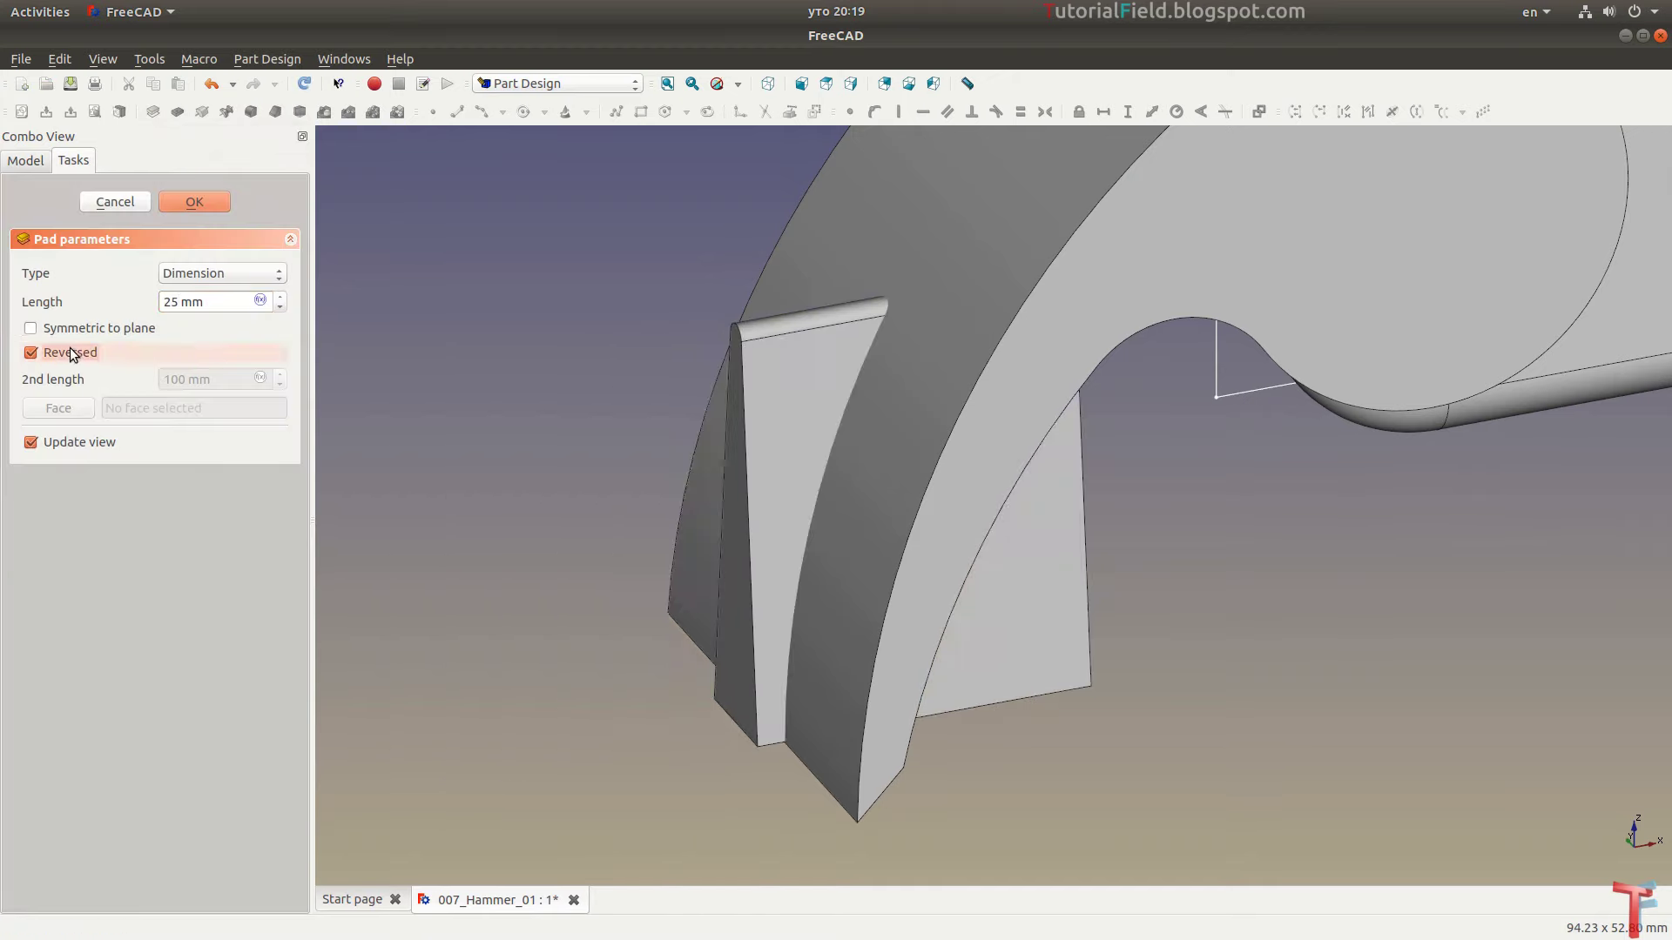
click(193, 203)
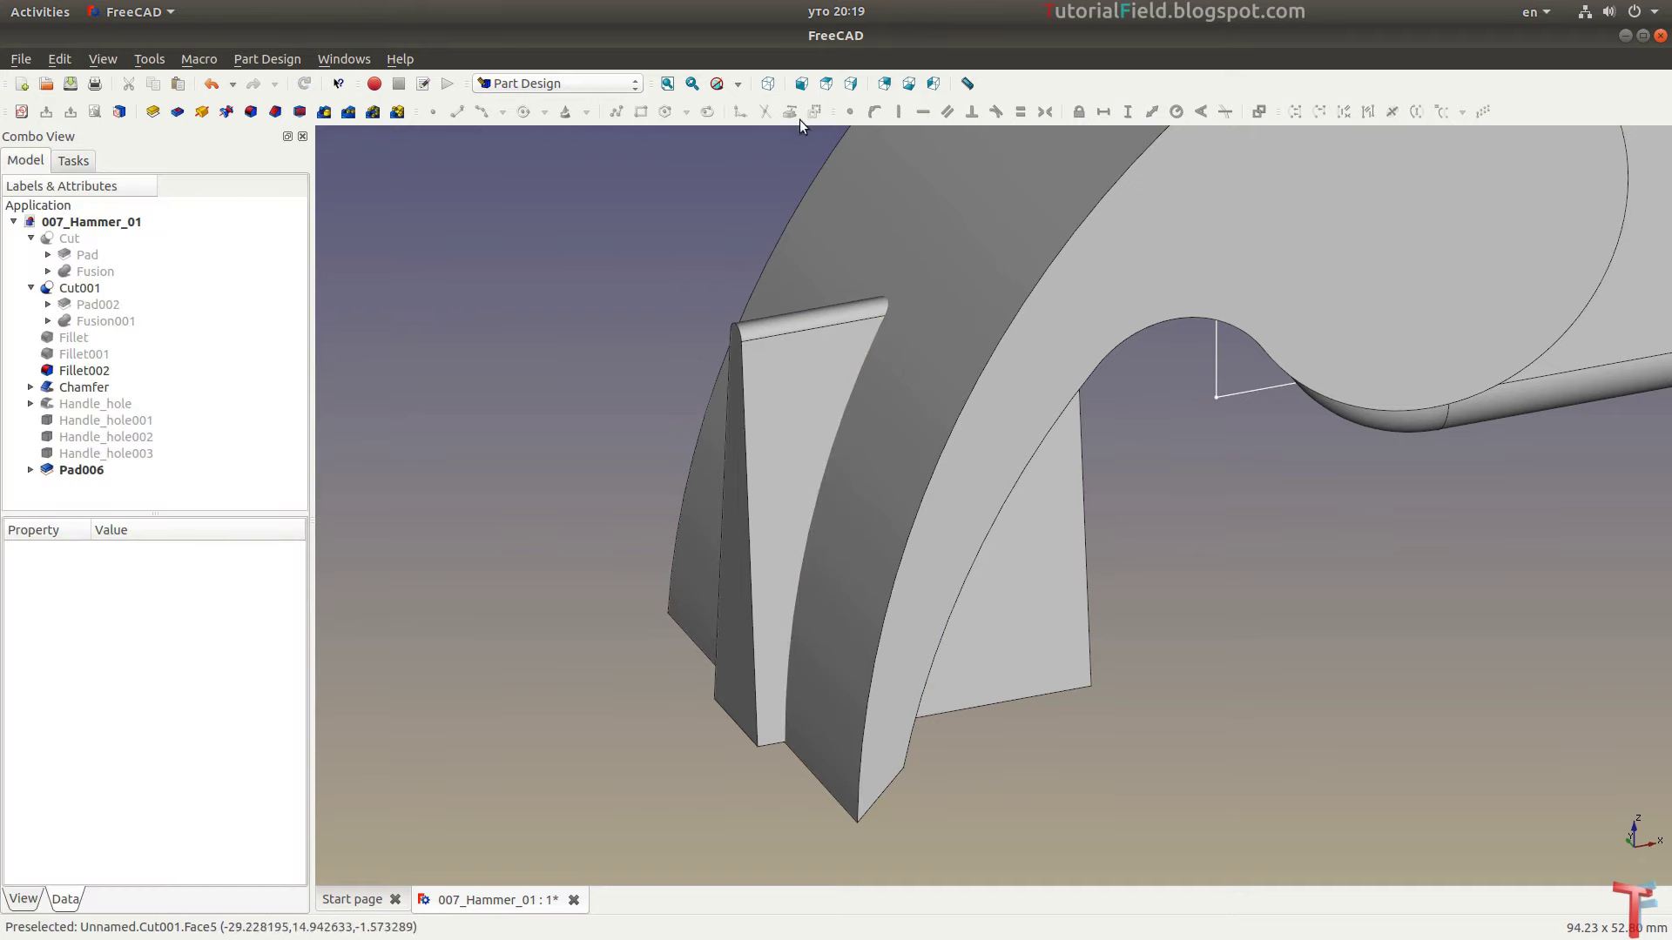
click(767, 83)
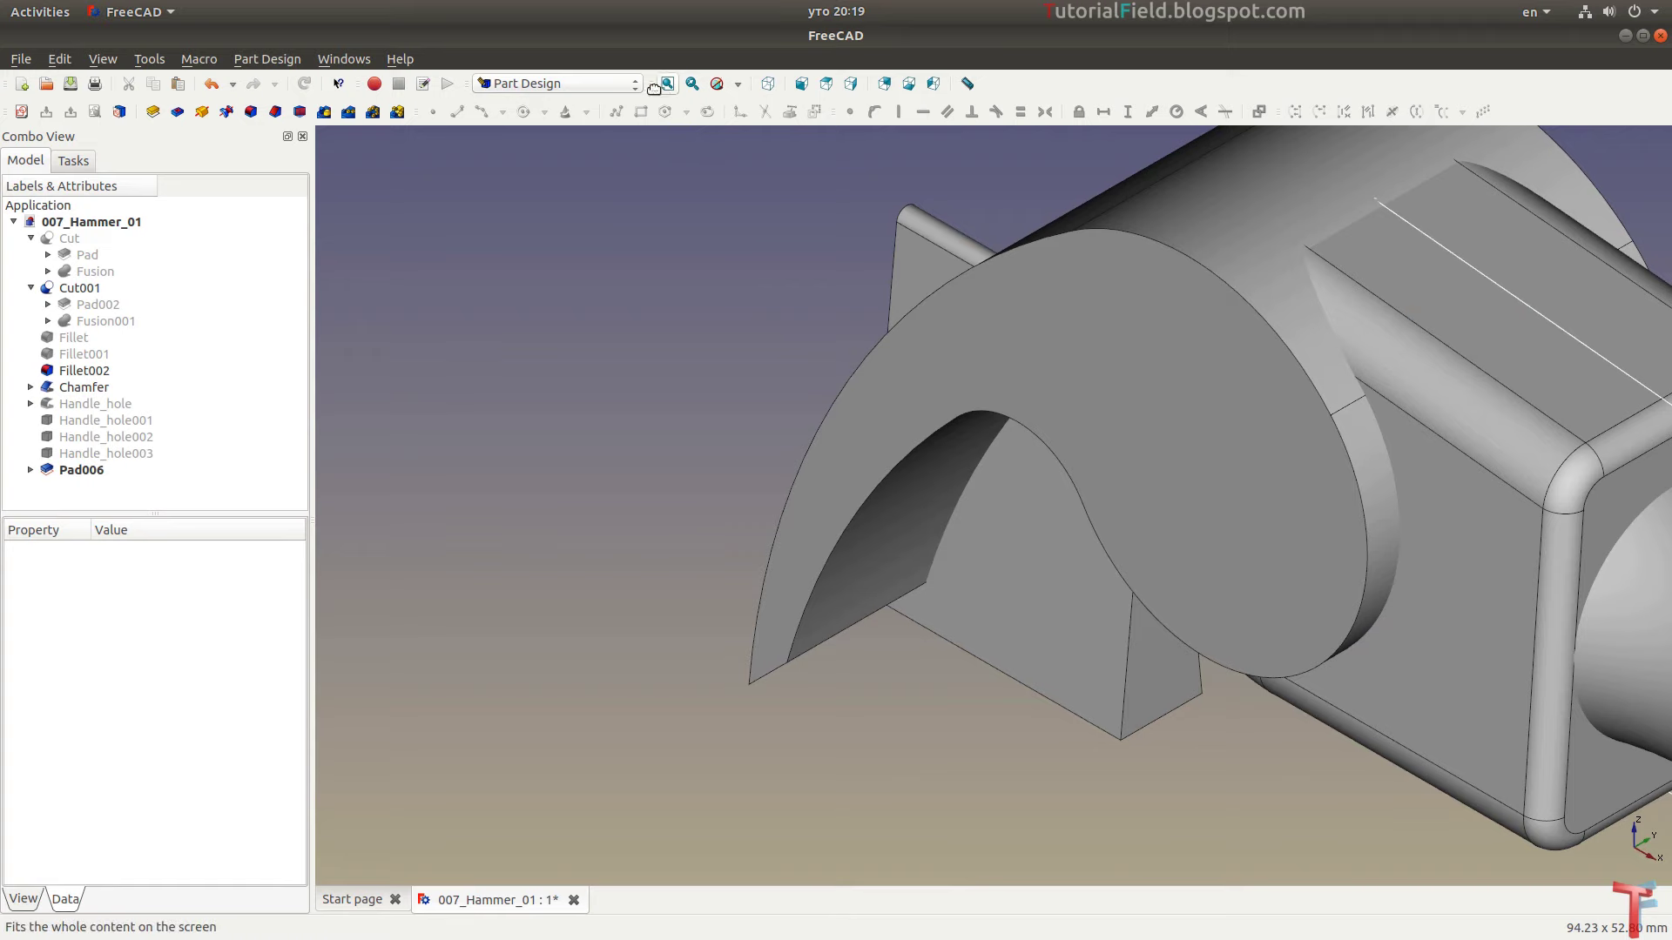
Review the Chamfer, Chamfer002 and Fillet002 features in the model tree
click(666, 85)
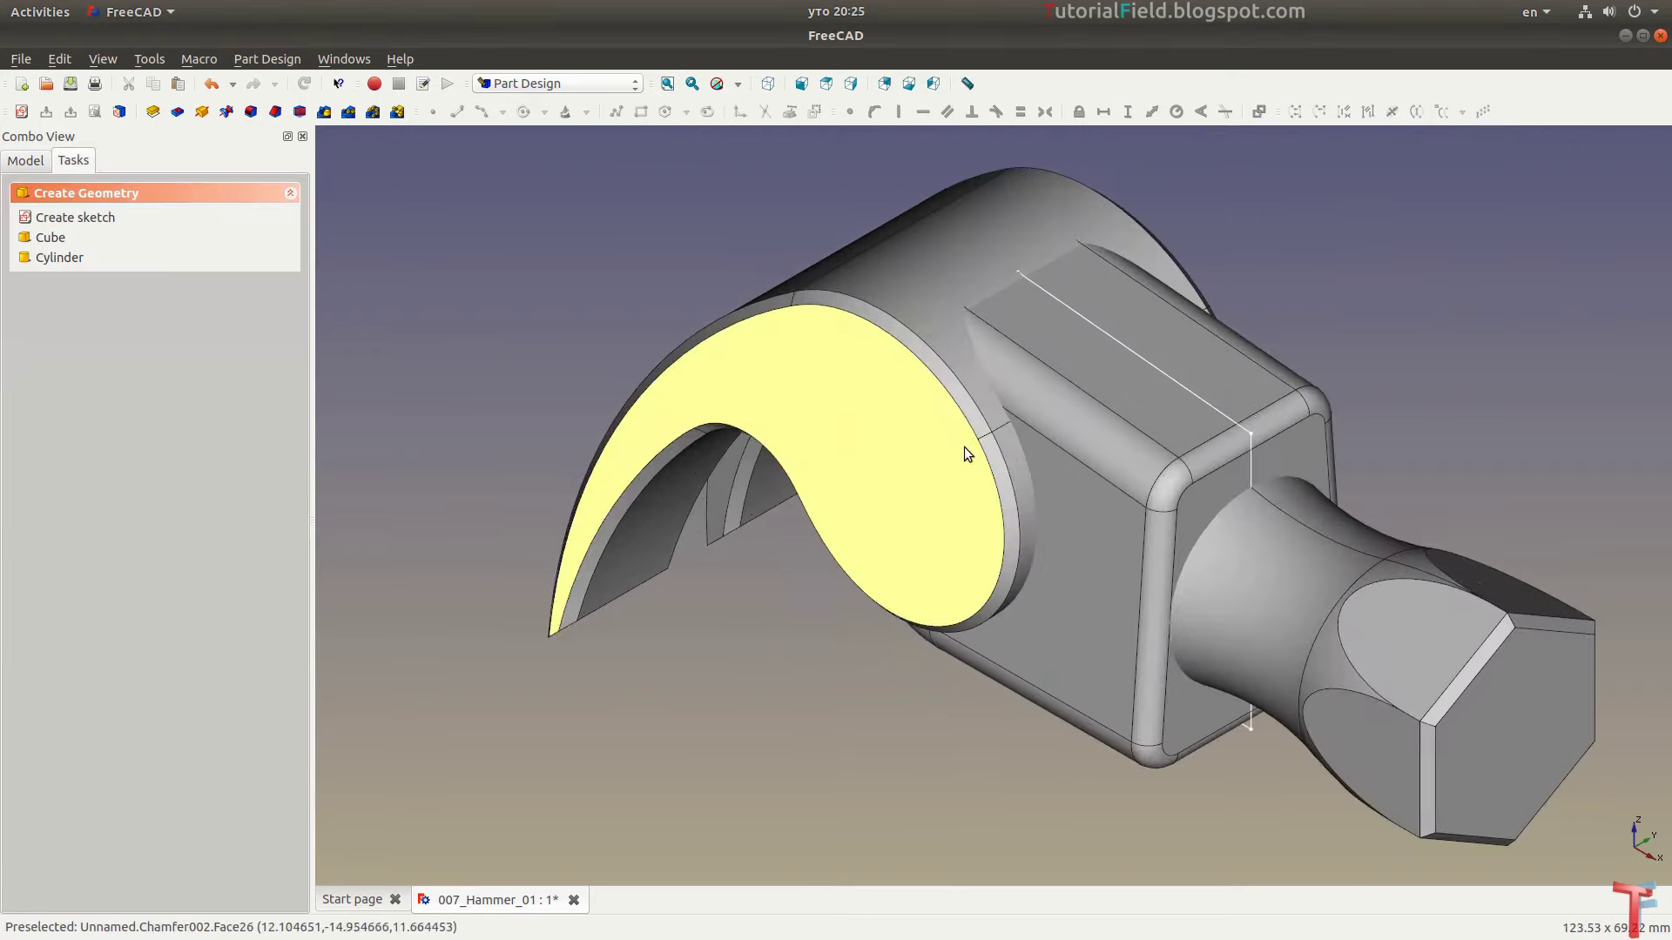
click(25, 160)
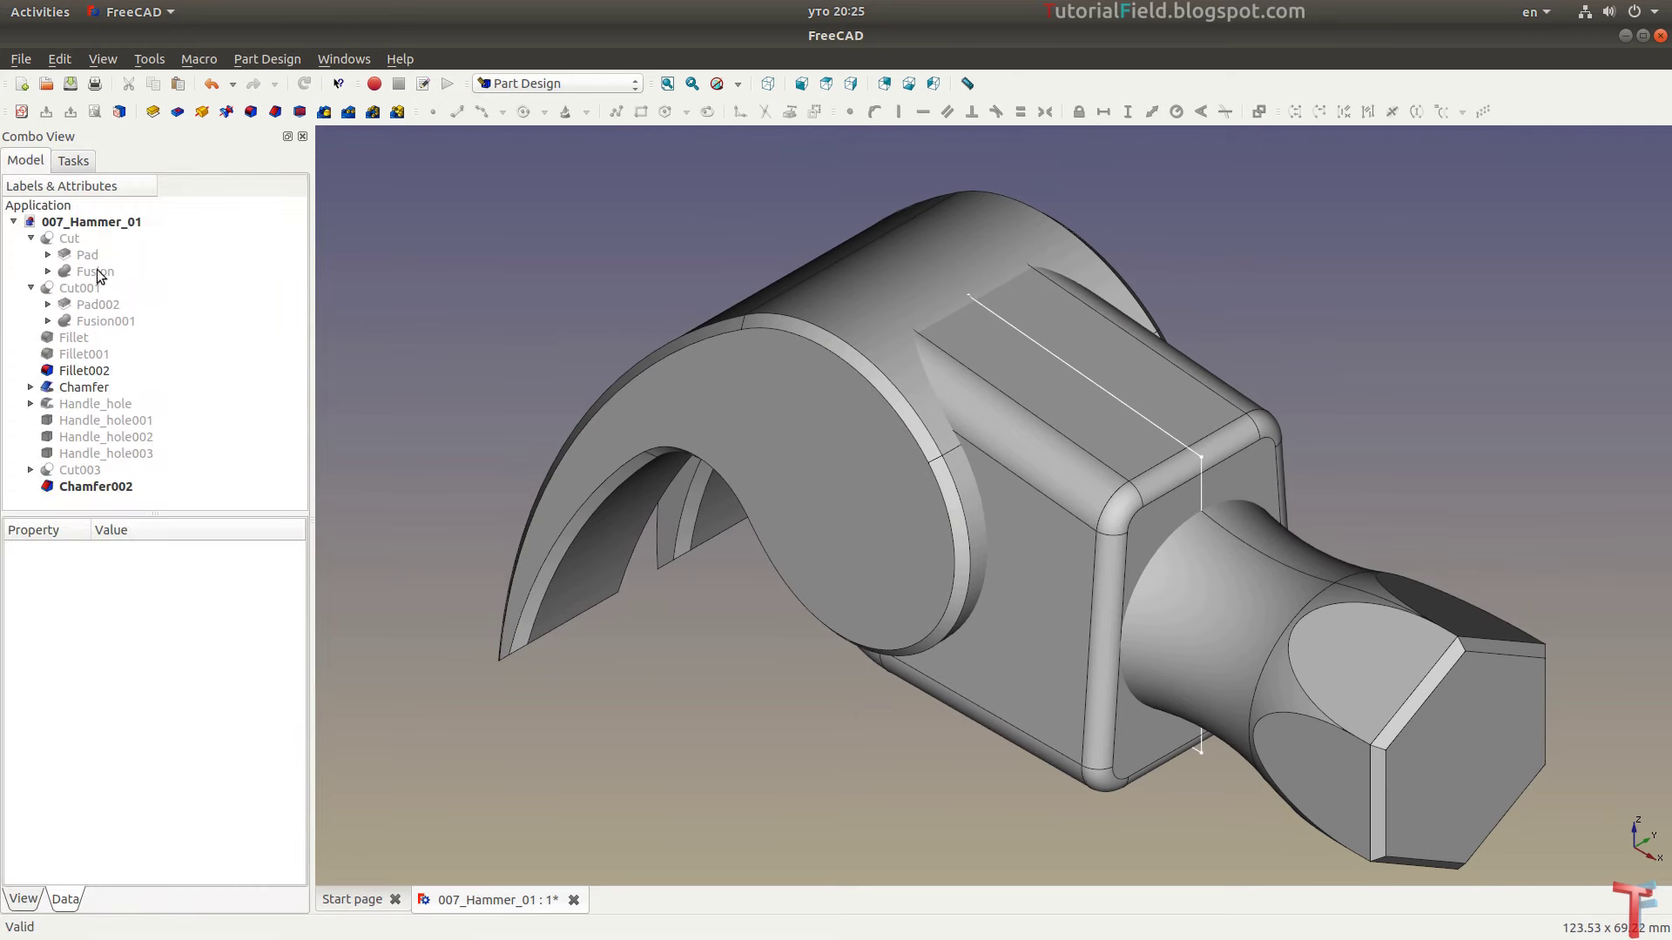
click(84, 371)
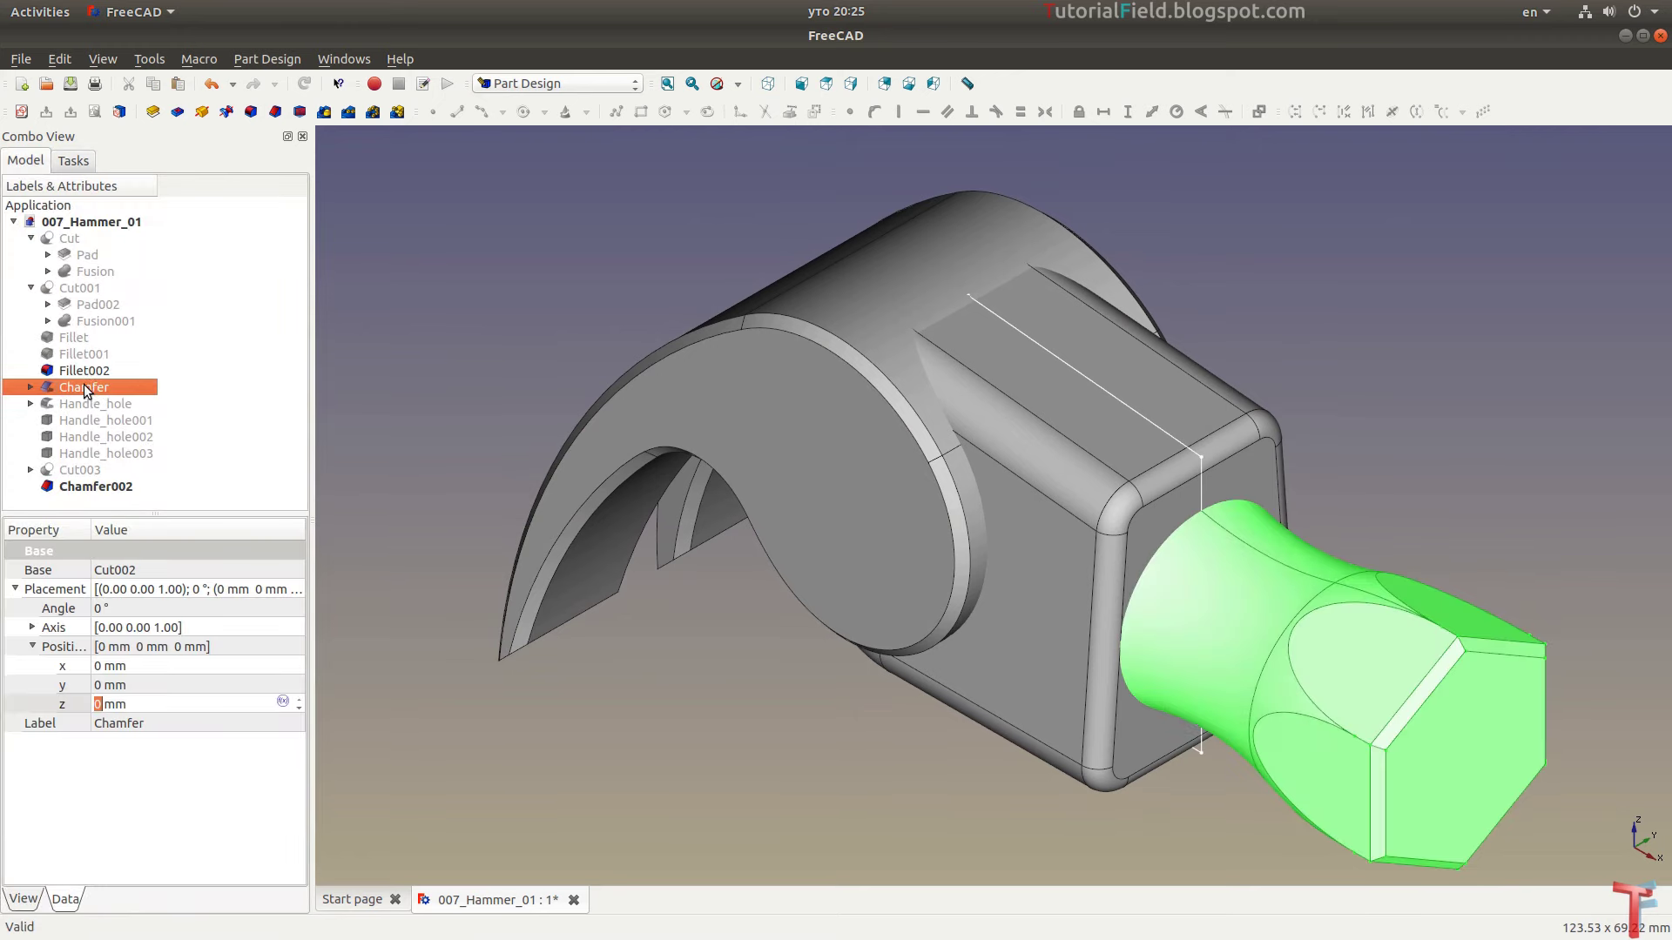
click(96, 487)
click(103, 372)
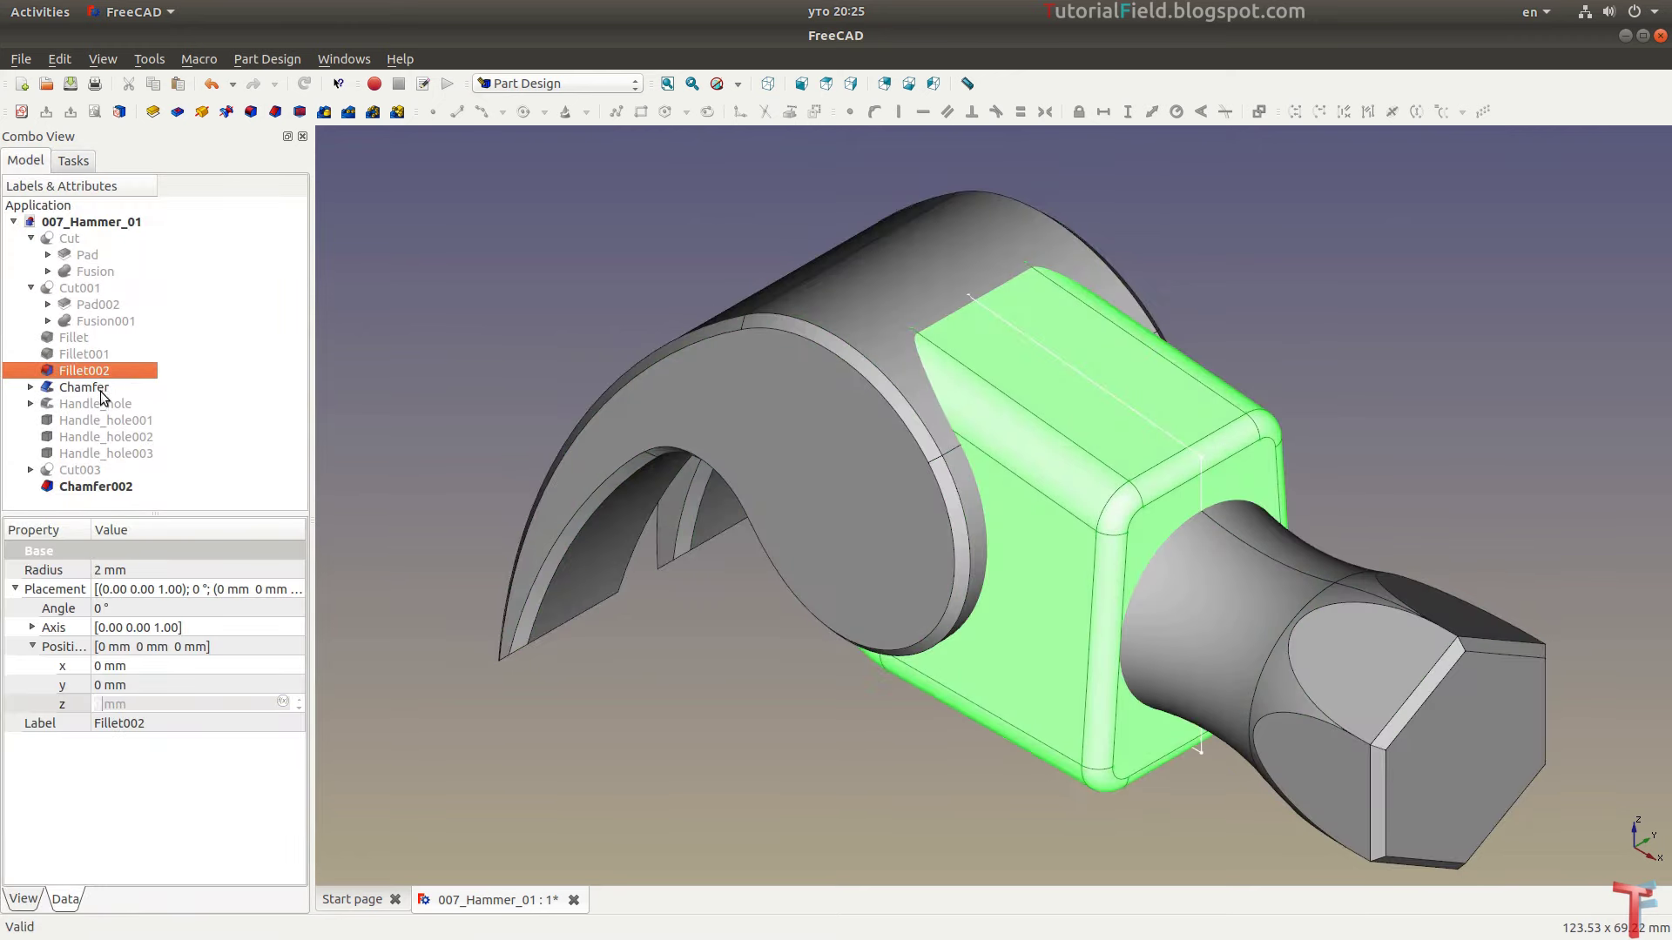
click(102, 394)
click(102, 487)
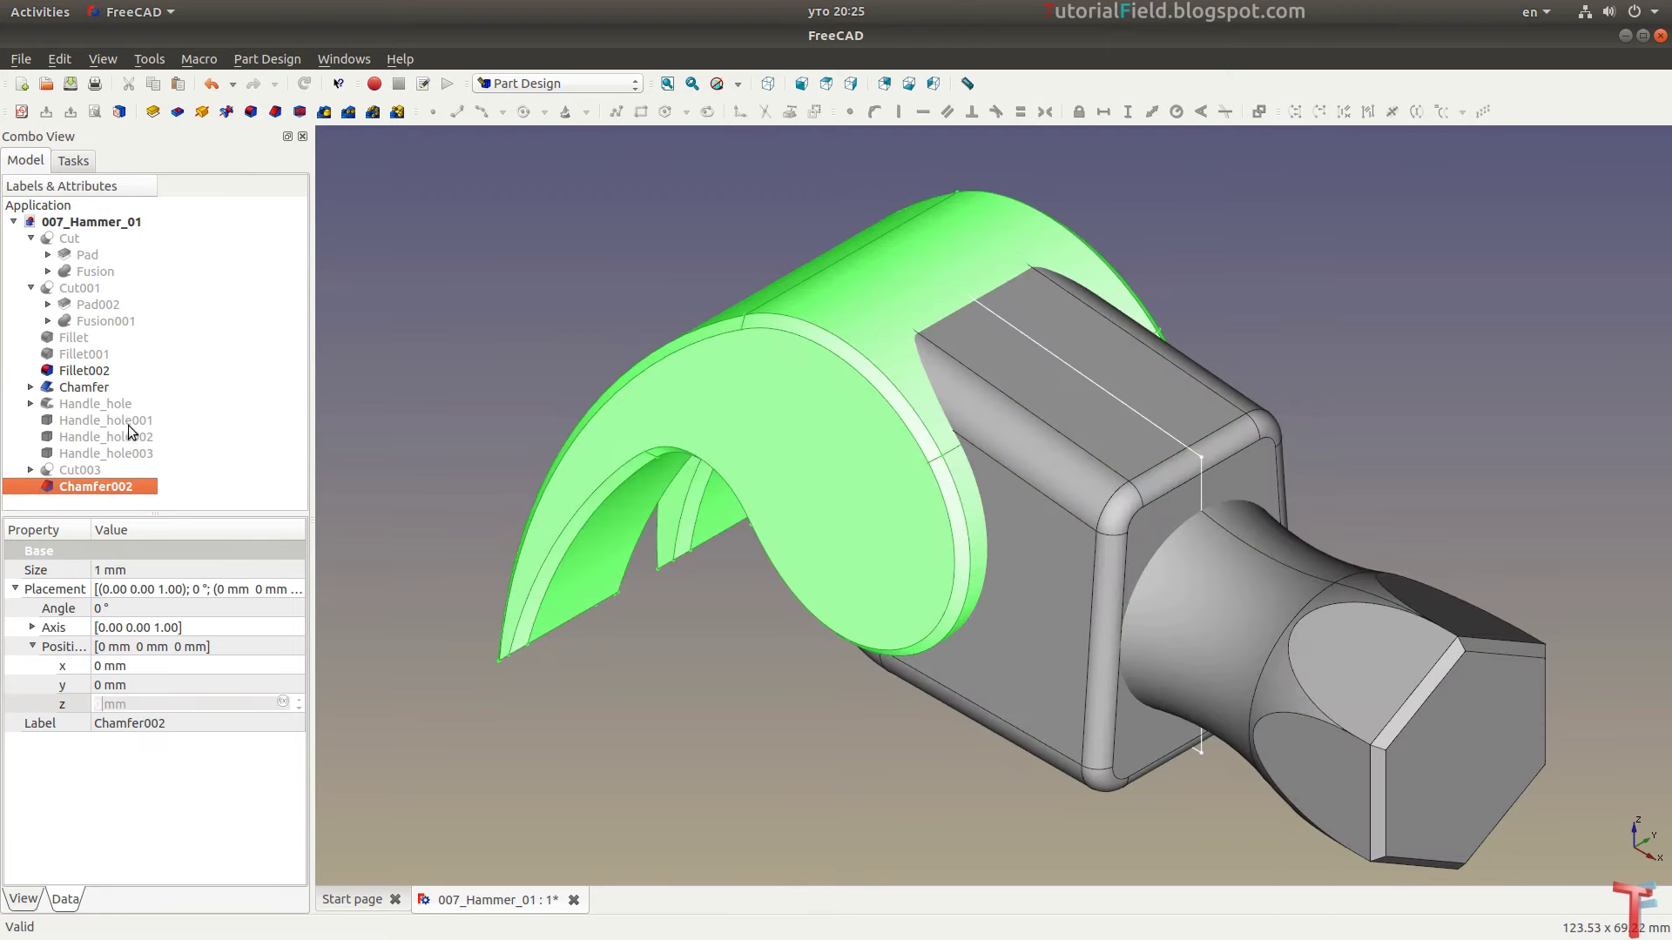
In the Part workbench, cut Handle_hole001 from Chamfer002 to create Cut004
click(523, 83)
click(543, 253)
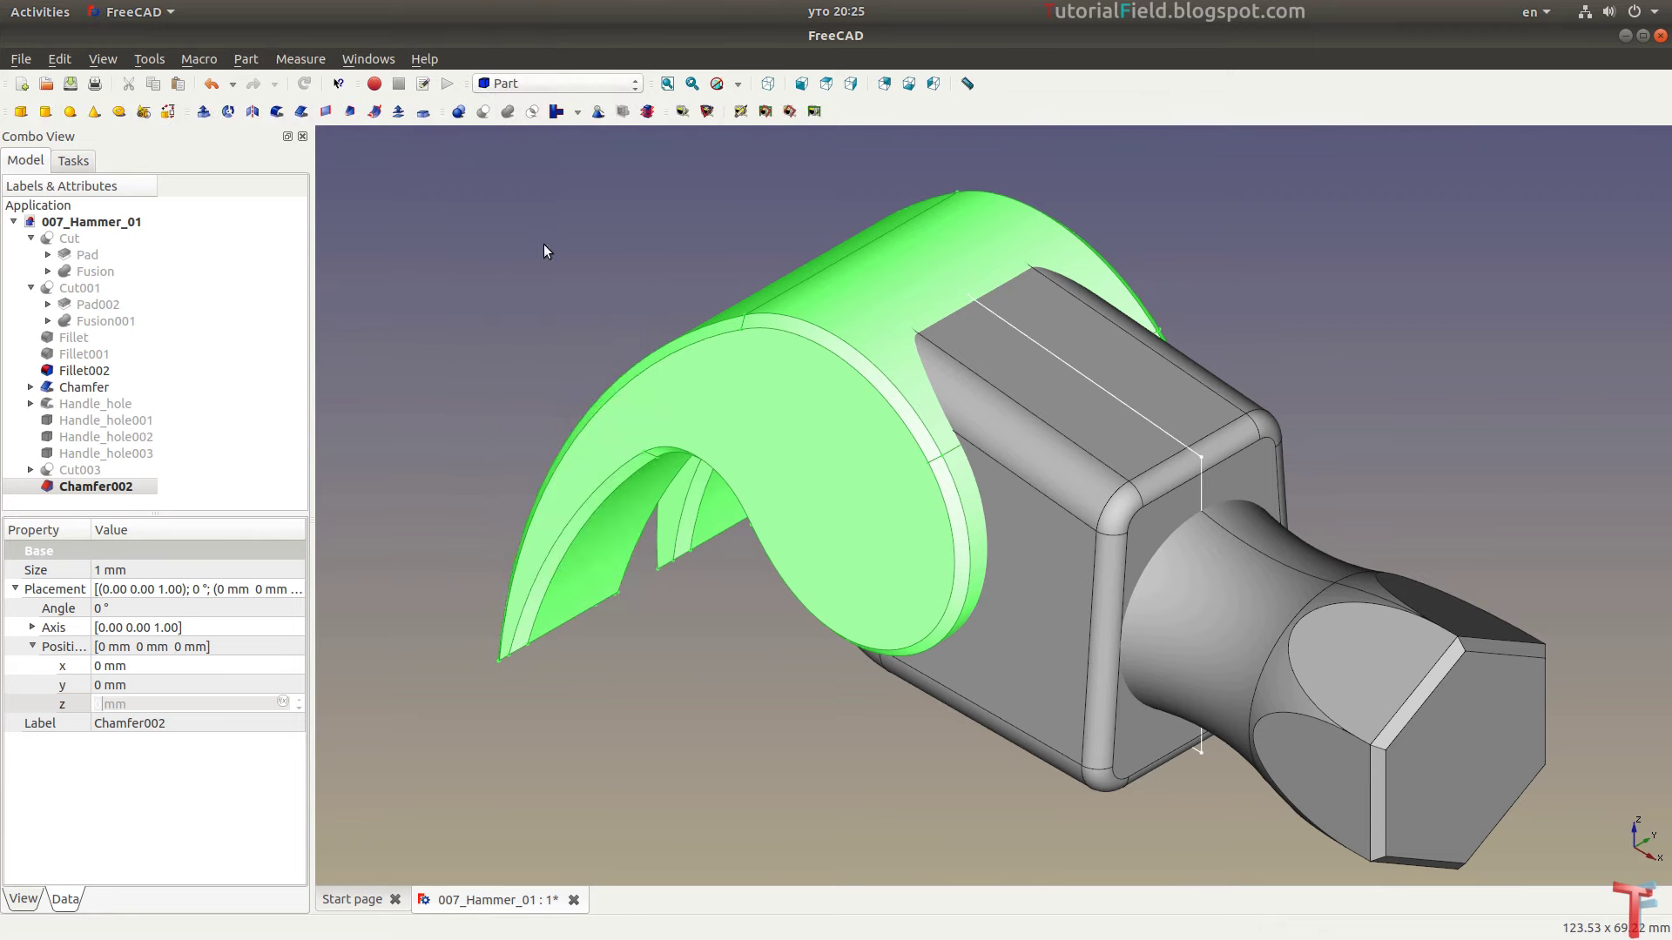
click(102, 484)
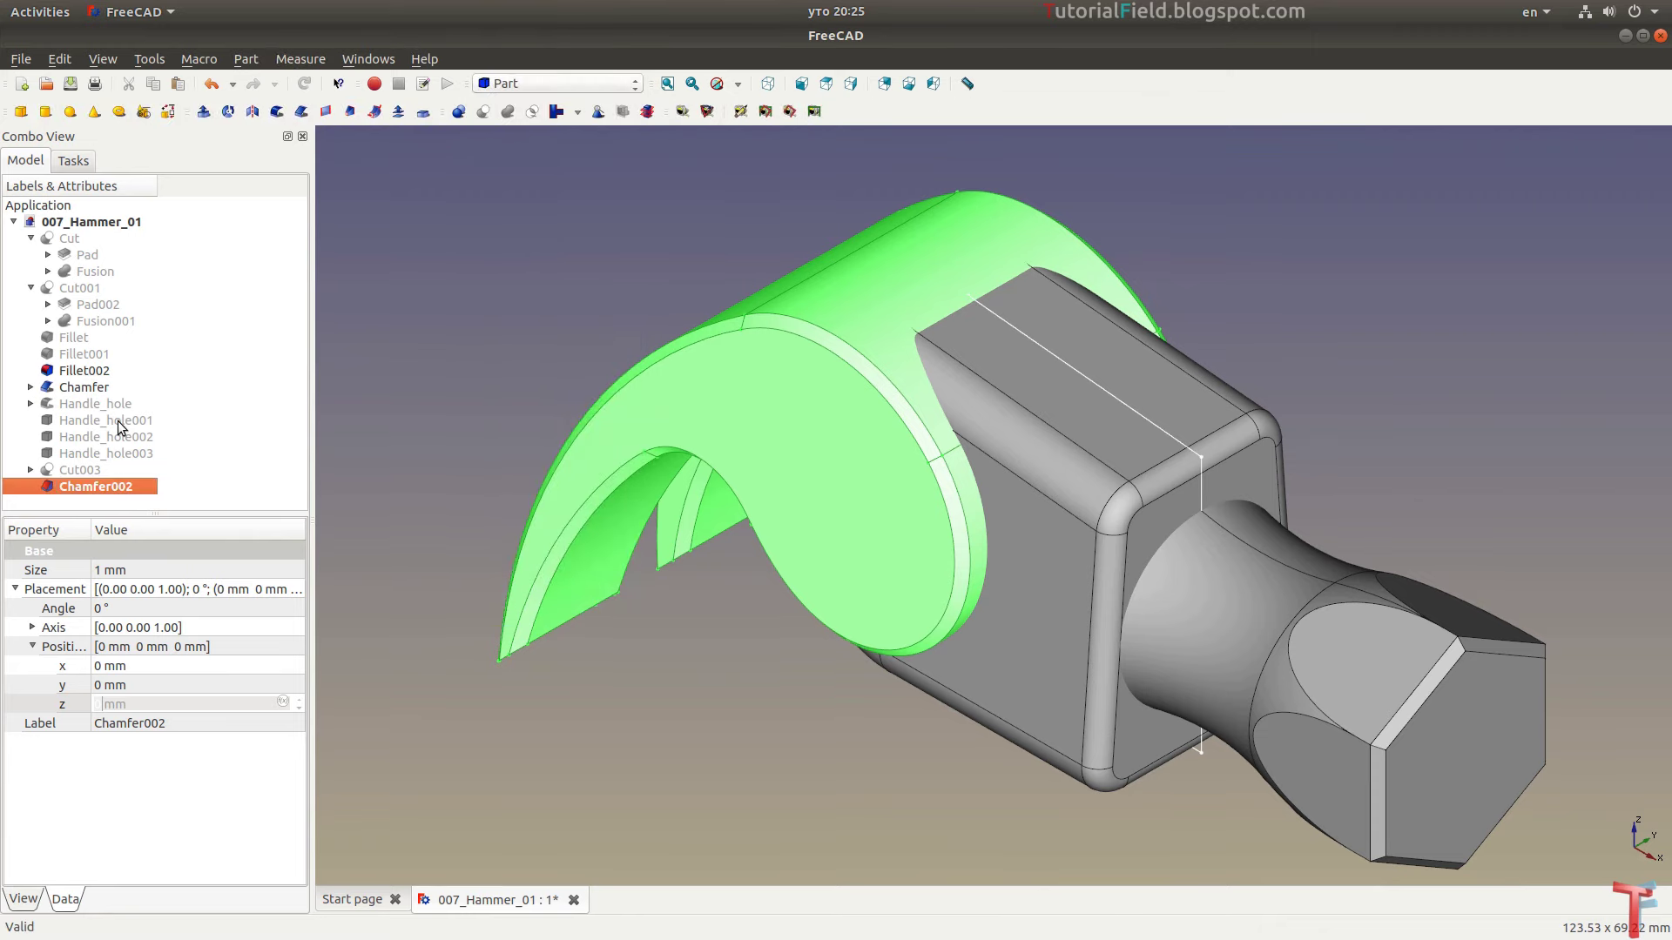
ctrl+click(118, 421)
click(483, 112)
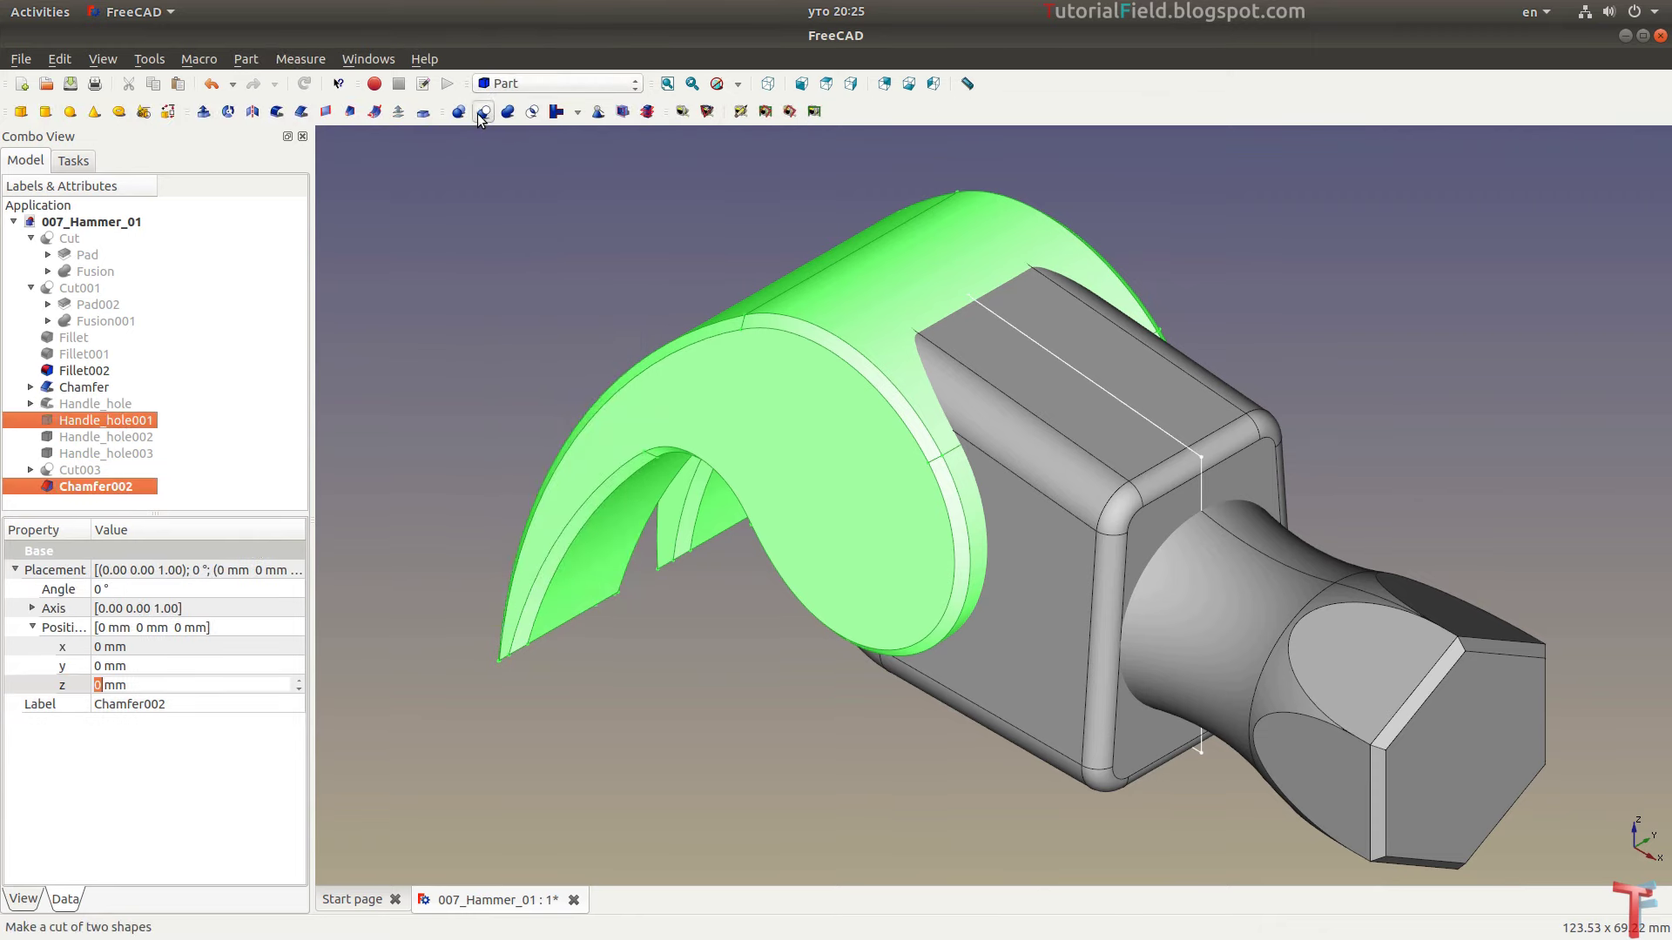
Check the result in wireframe draw style, return to shaded, and select Fillet002
click(737, 85)
click(732, 167)
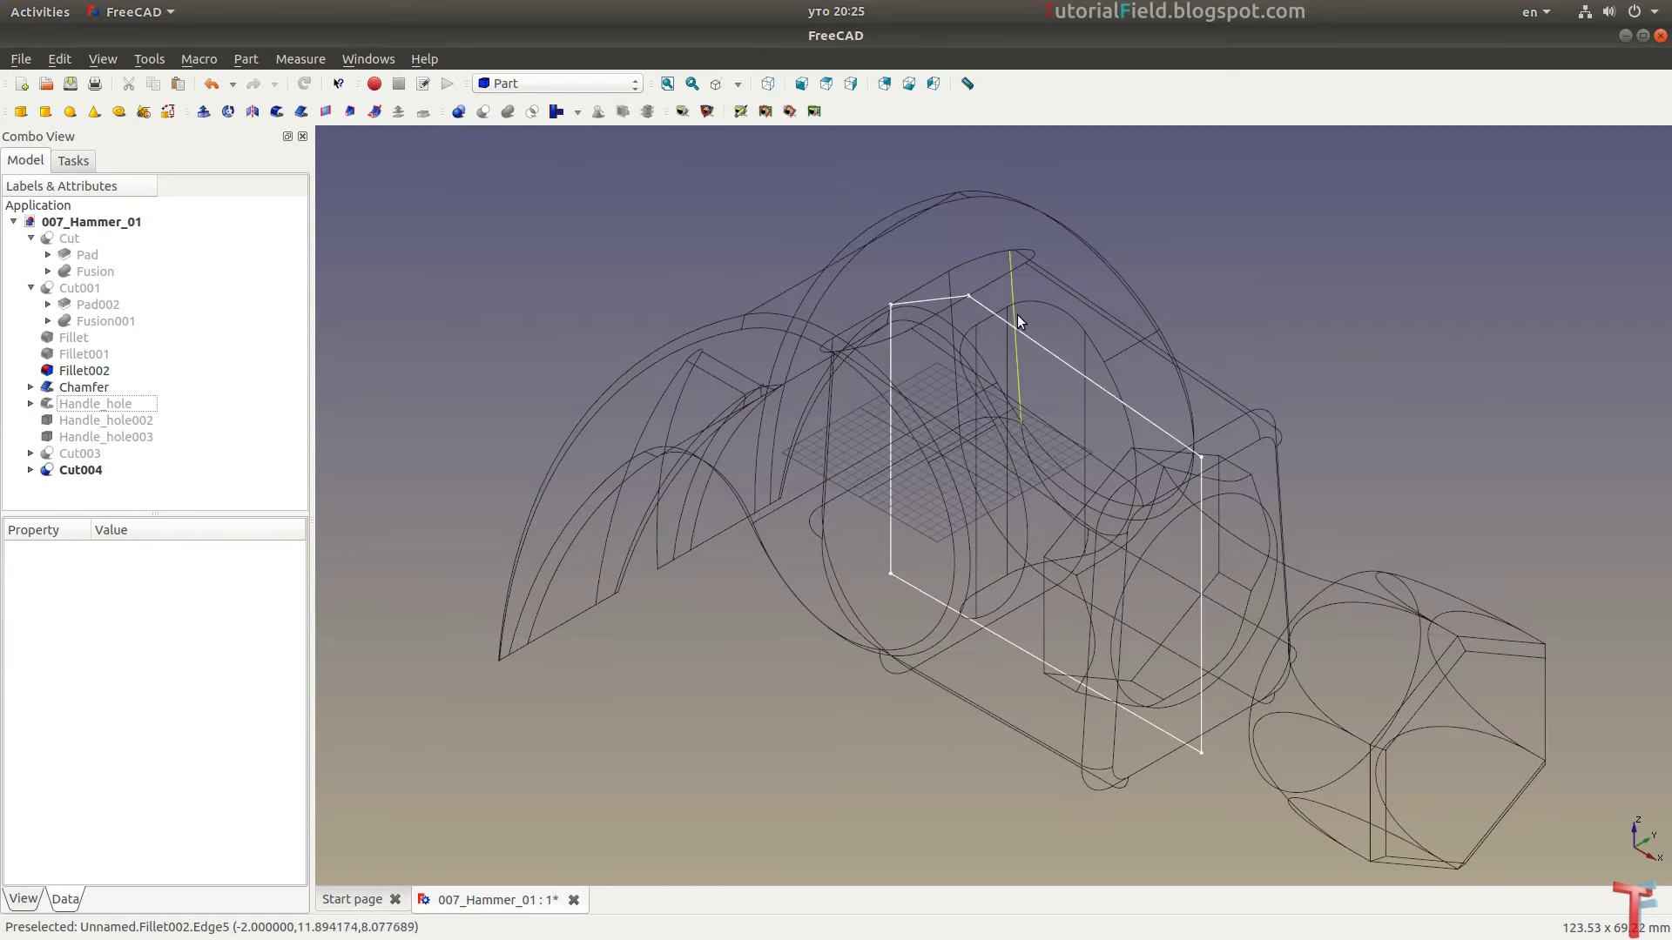
click(737, 84)
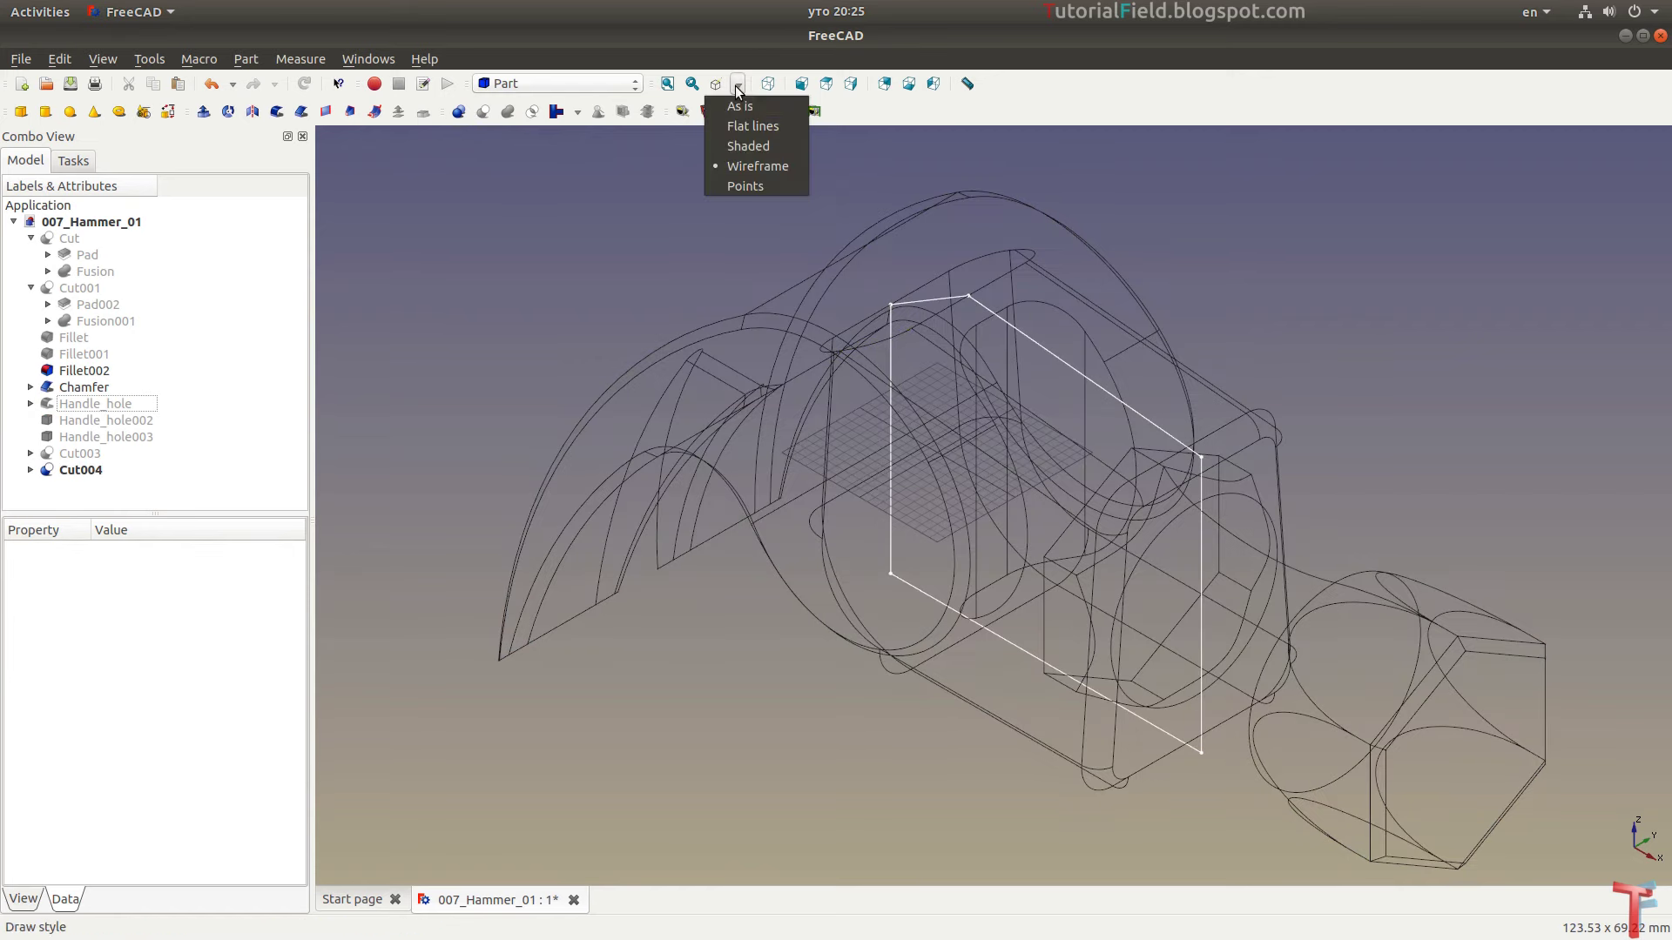
click(732, 146)
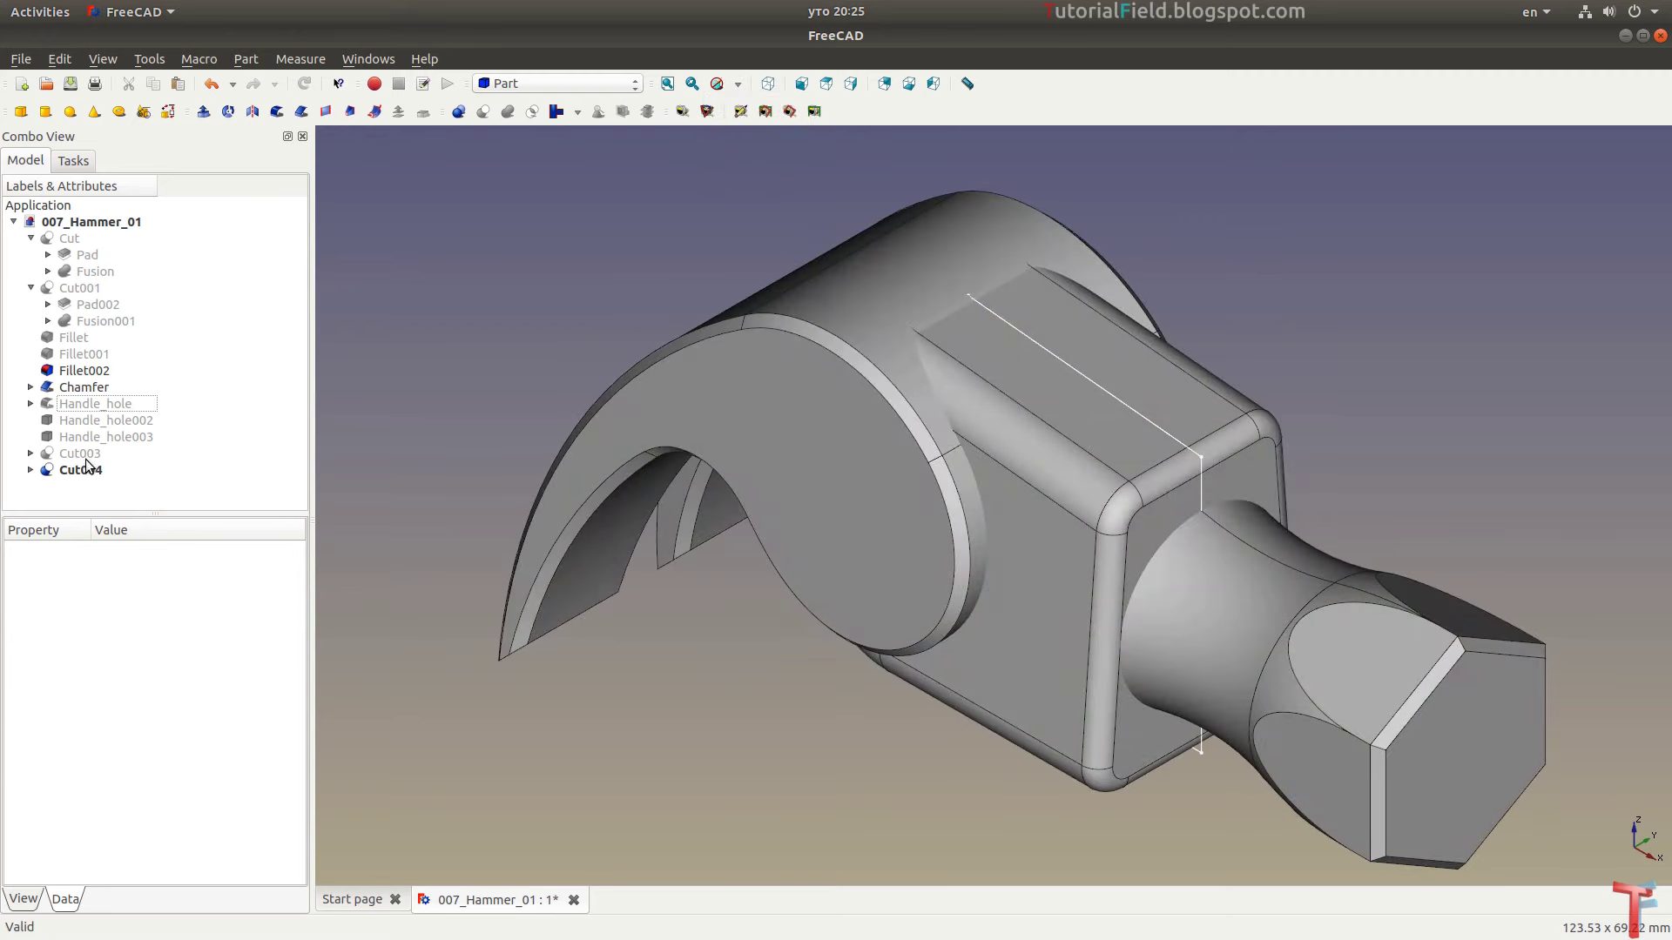
click(94, 372)
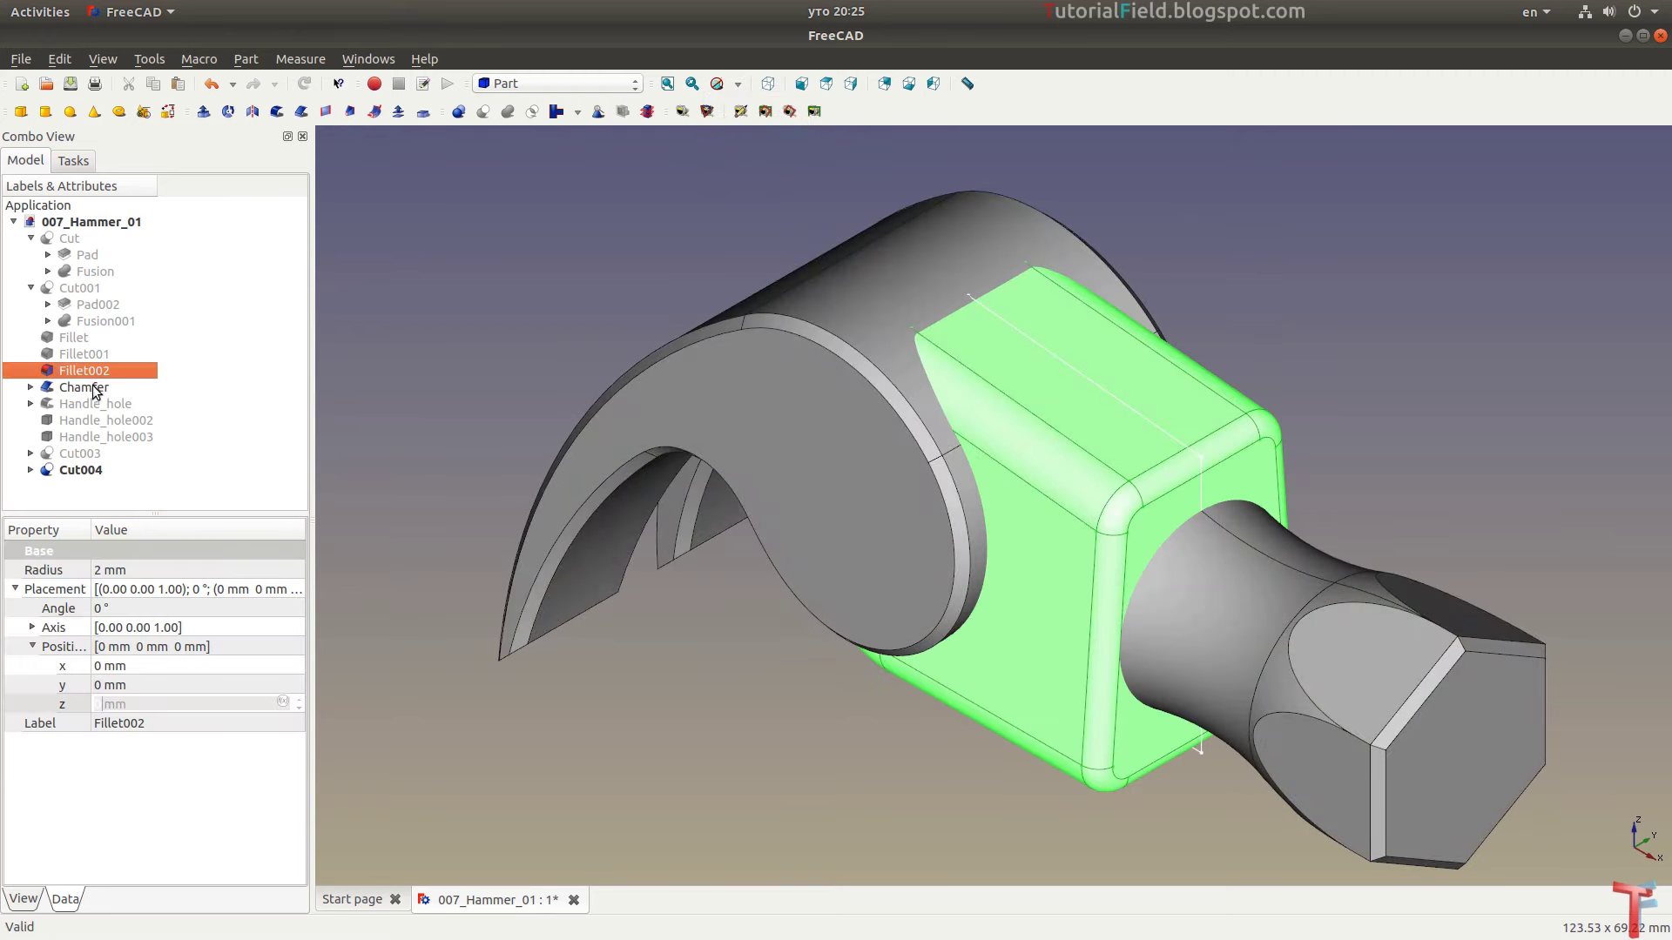
Cut Handle_hole002 out of Fillet002 to make Cut005
ctrl+click(120, 421)
click(481, 113)
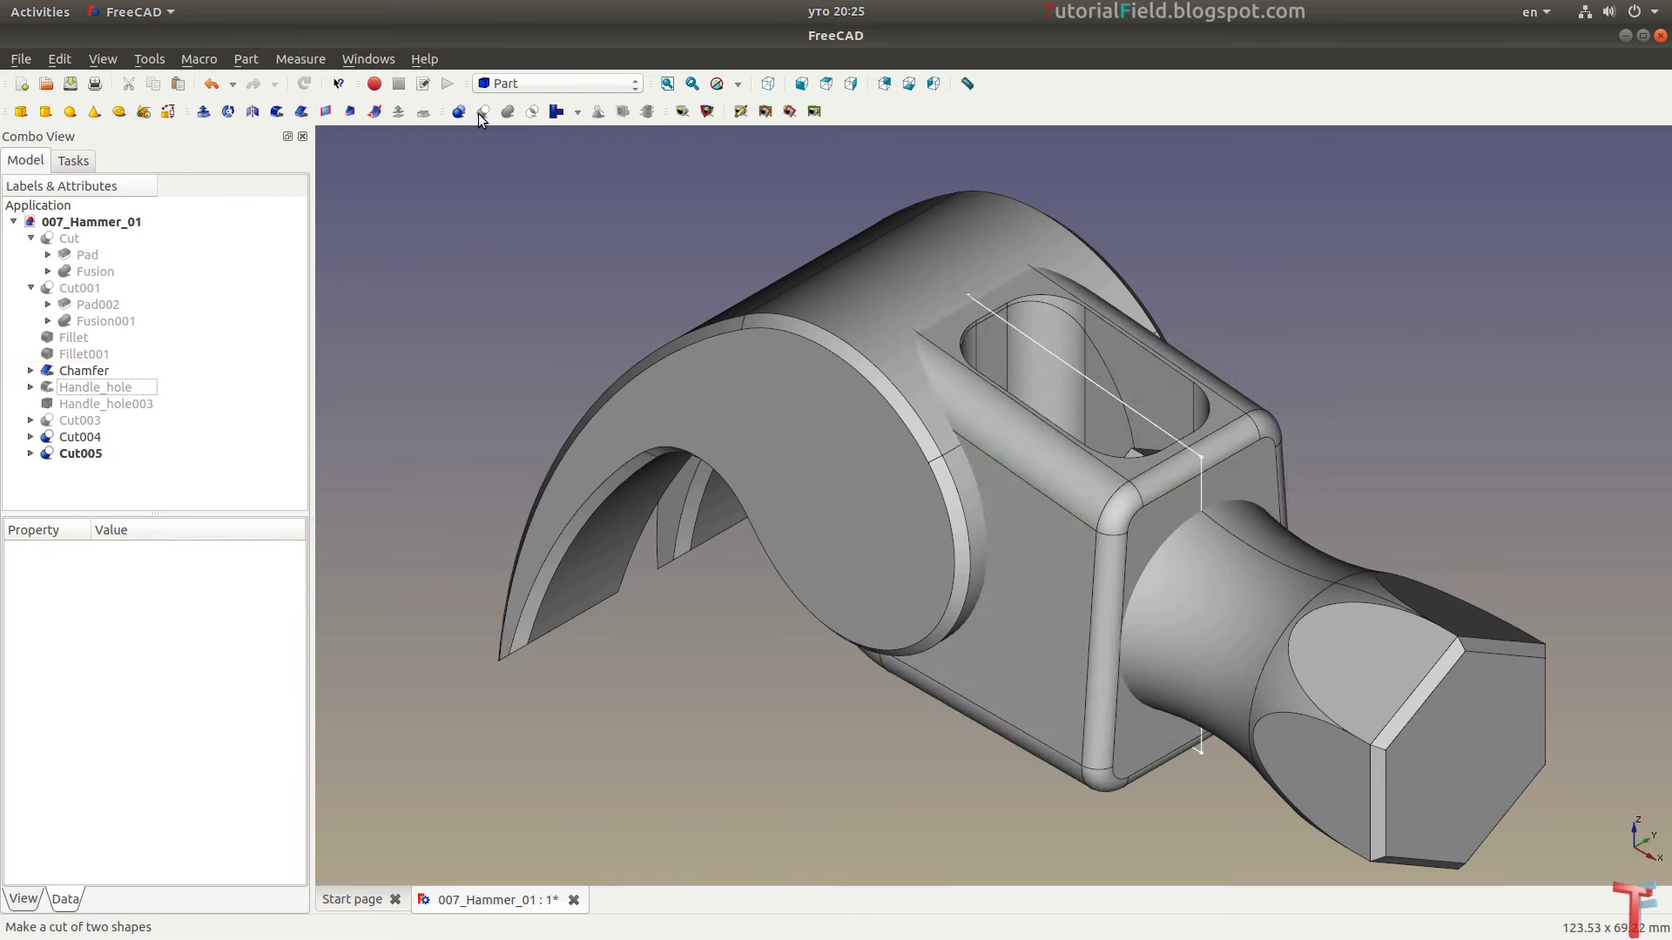
middle_drag(823, 432, 951, 477)
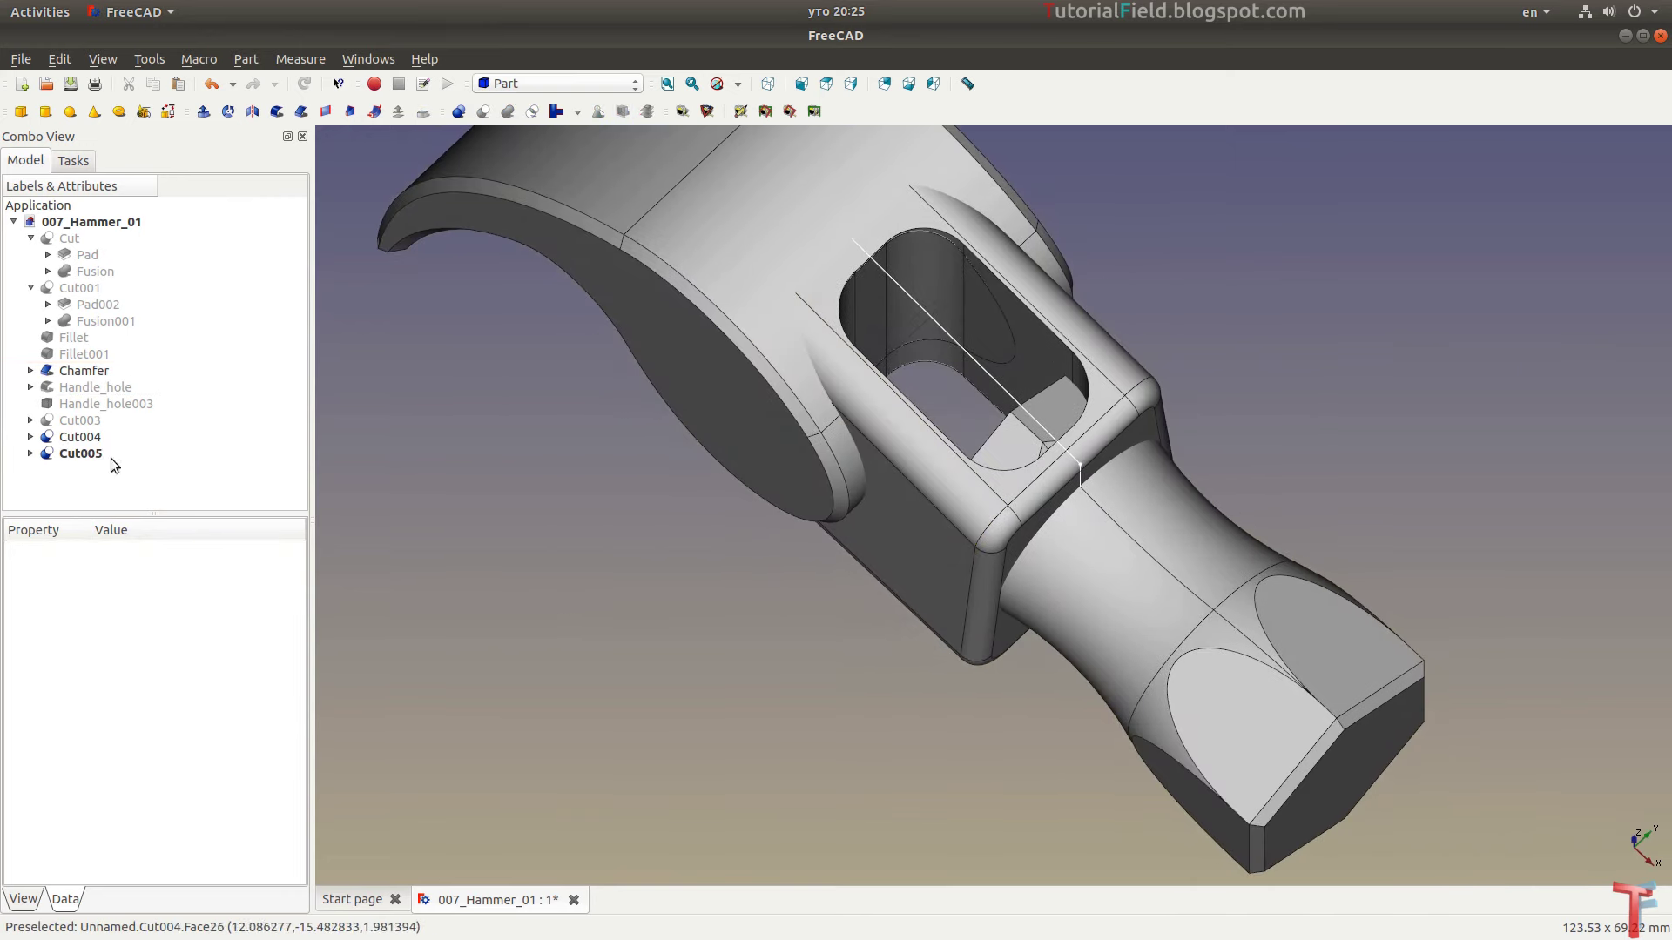
Subtract Handle_hole003 from the Chamfer handle to produce Cut006
click(98, 370)
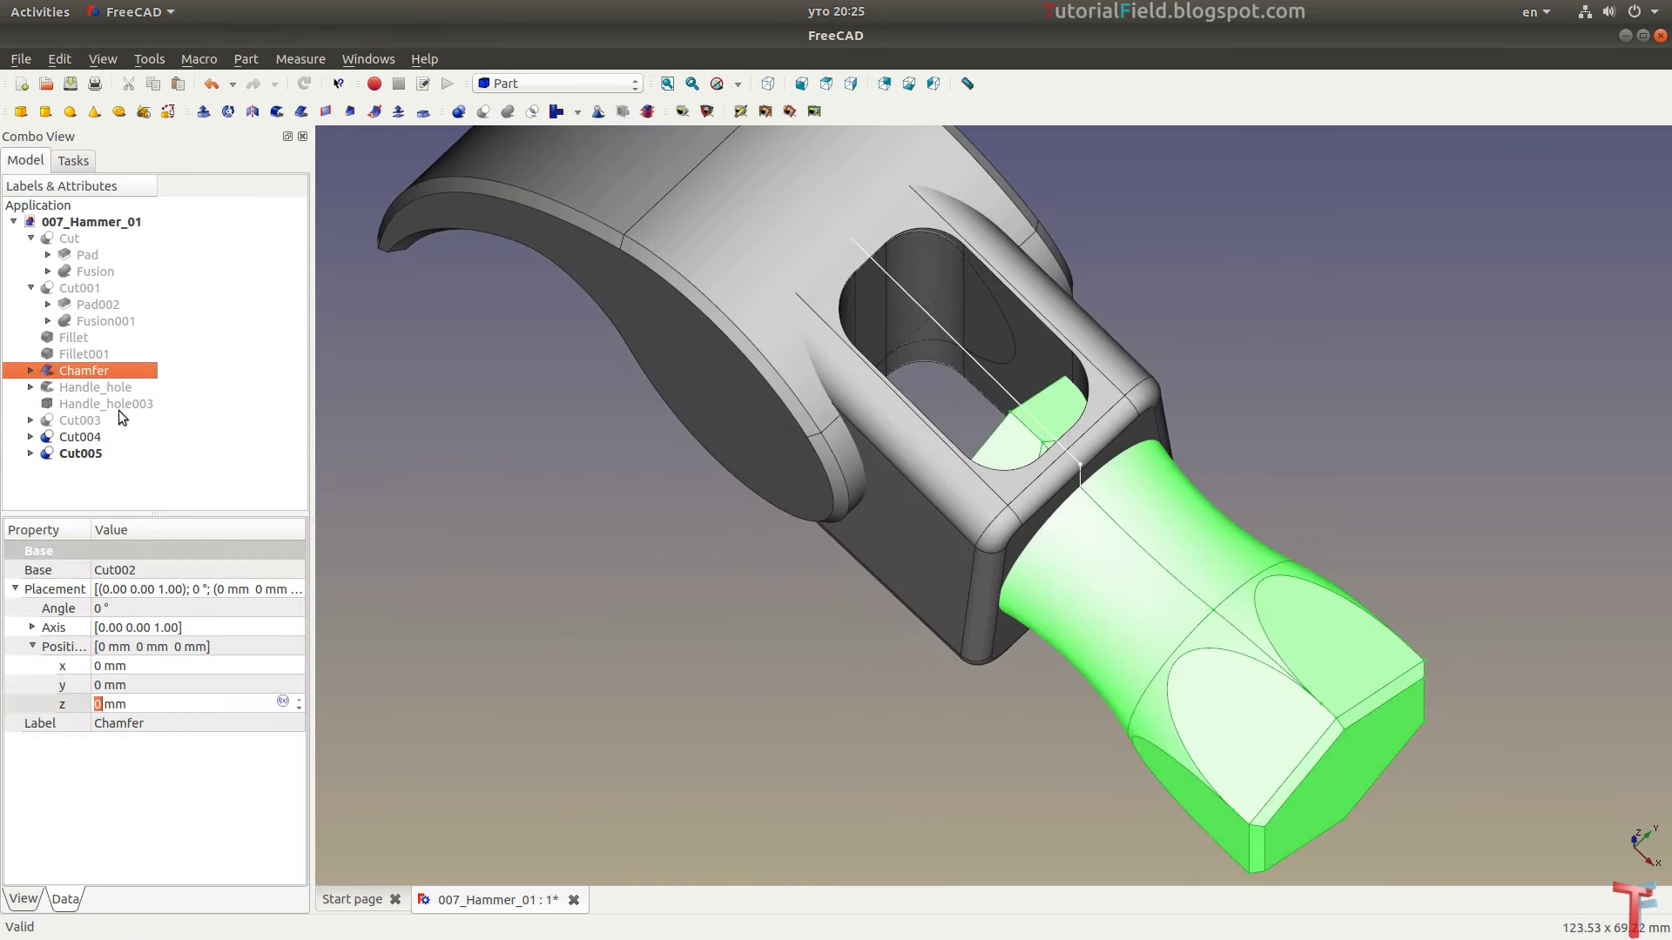
ctrl+click(120, 404)
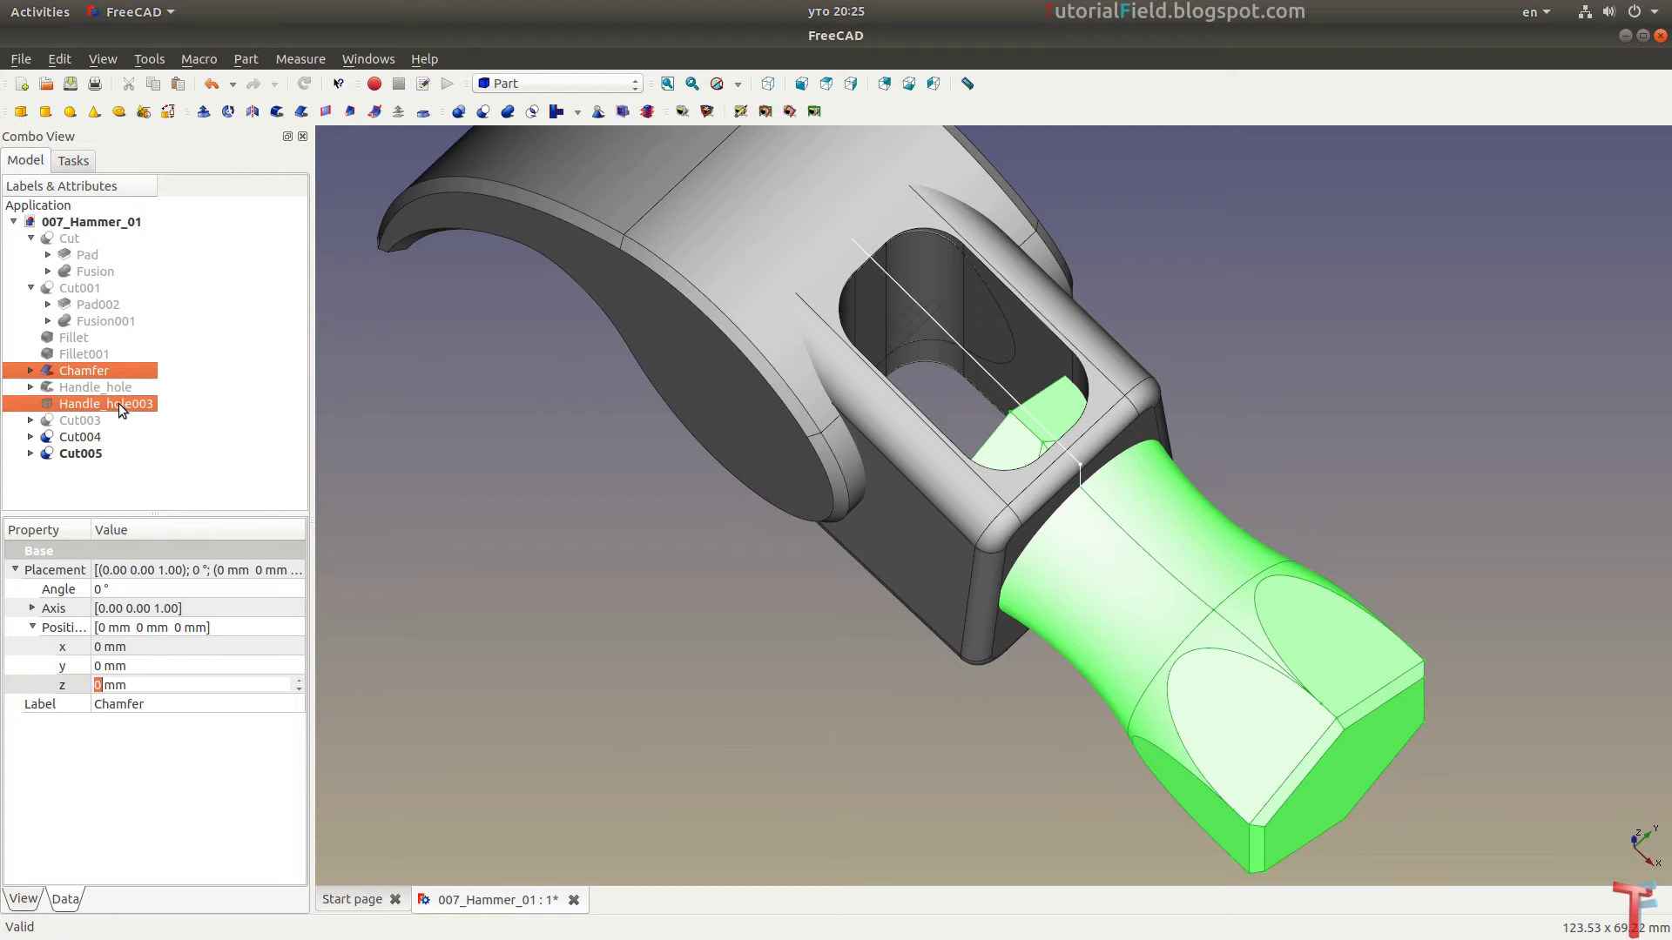
click(485, 115)
mouse_move(762, 557)
middle_down()
mouse_move(893, 630)
mouse_move(843, 586)
mouse_move(734, 542)
mouse_move(728, 362)
middle_up()
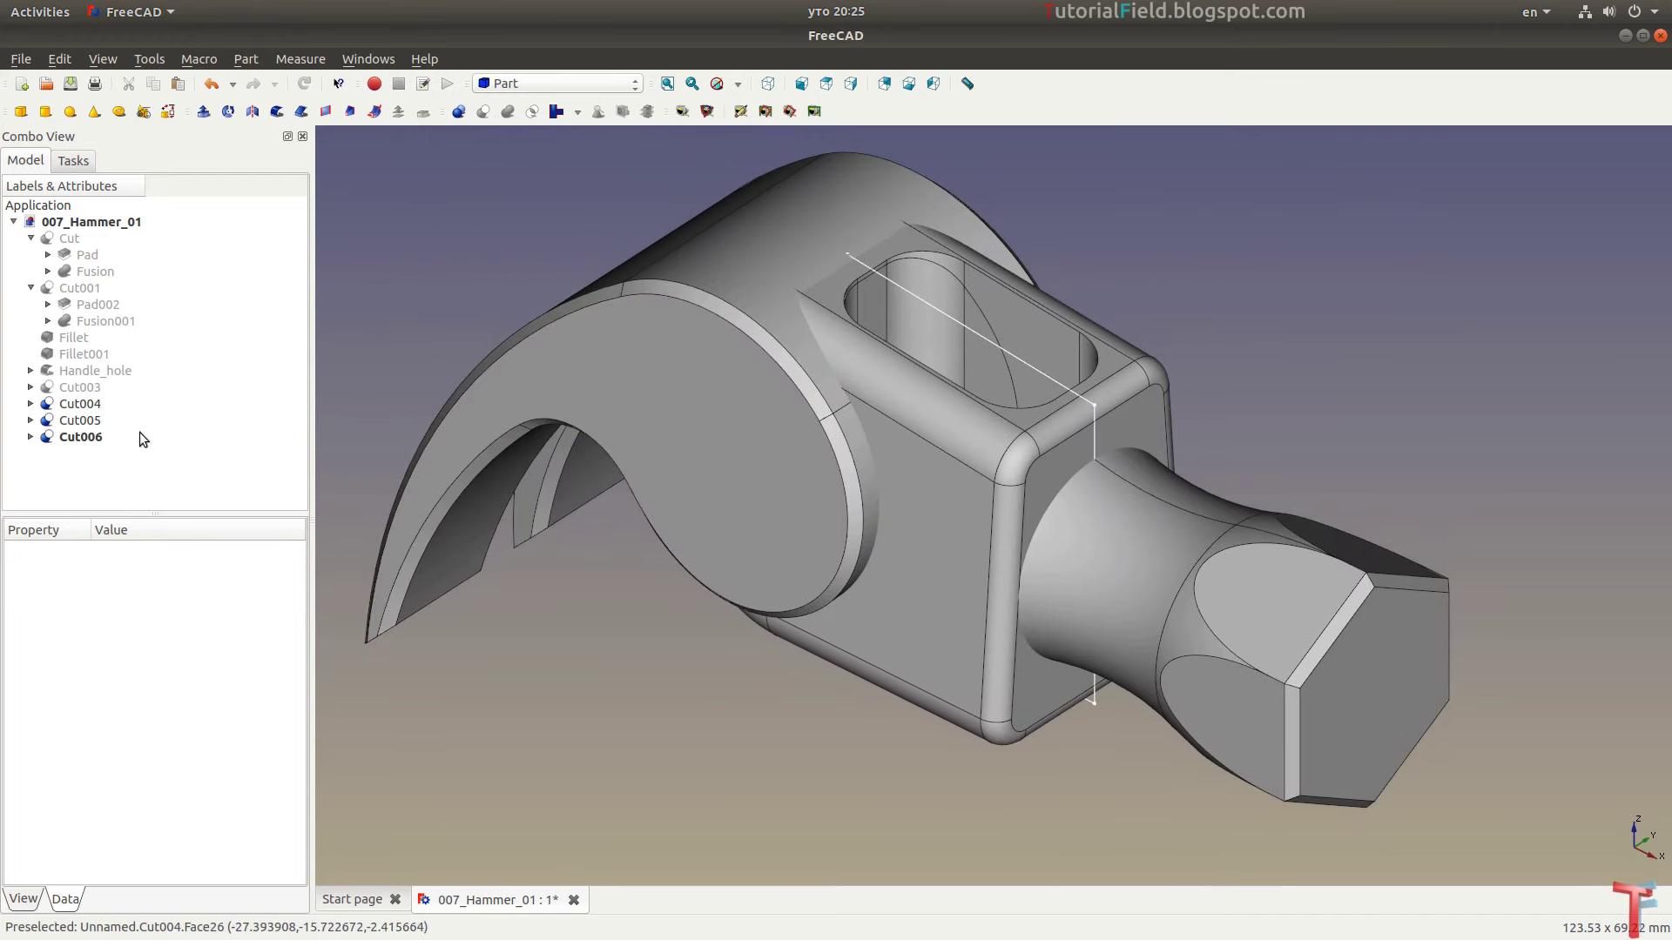
Union Cut005 and Cut006 into a single Fusion002 solid
click(84, 405)
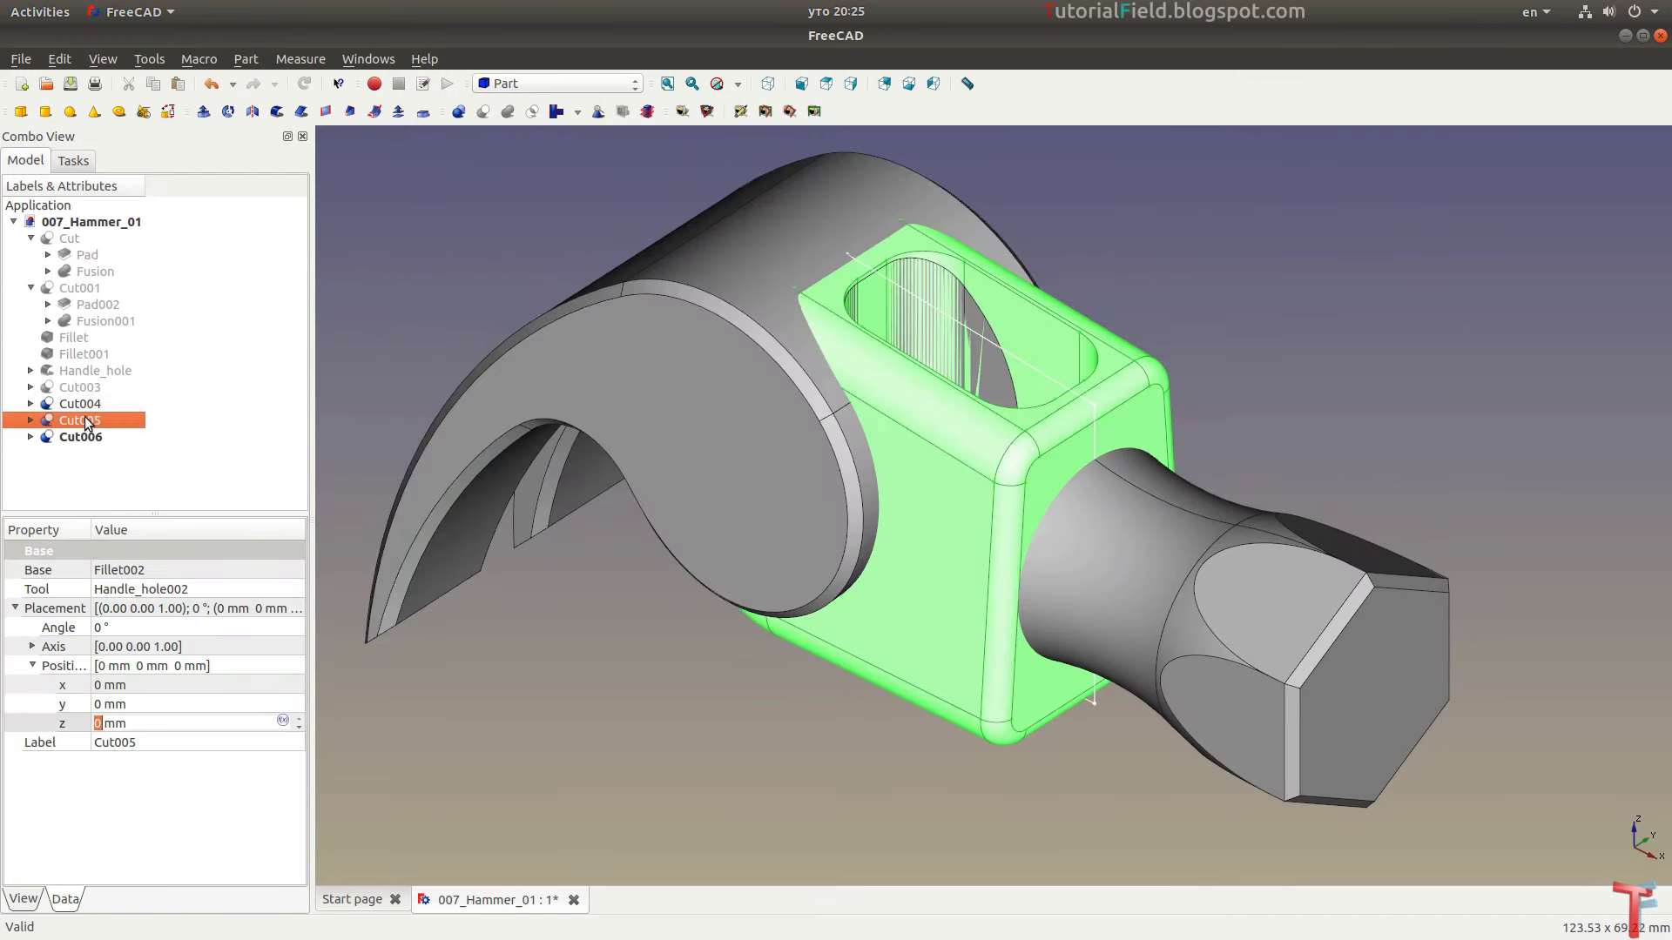
click(85, 437)
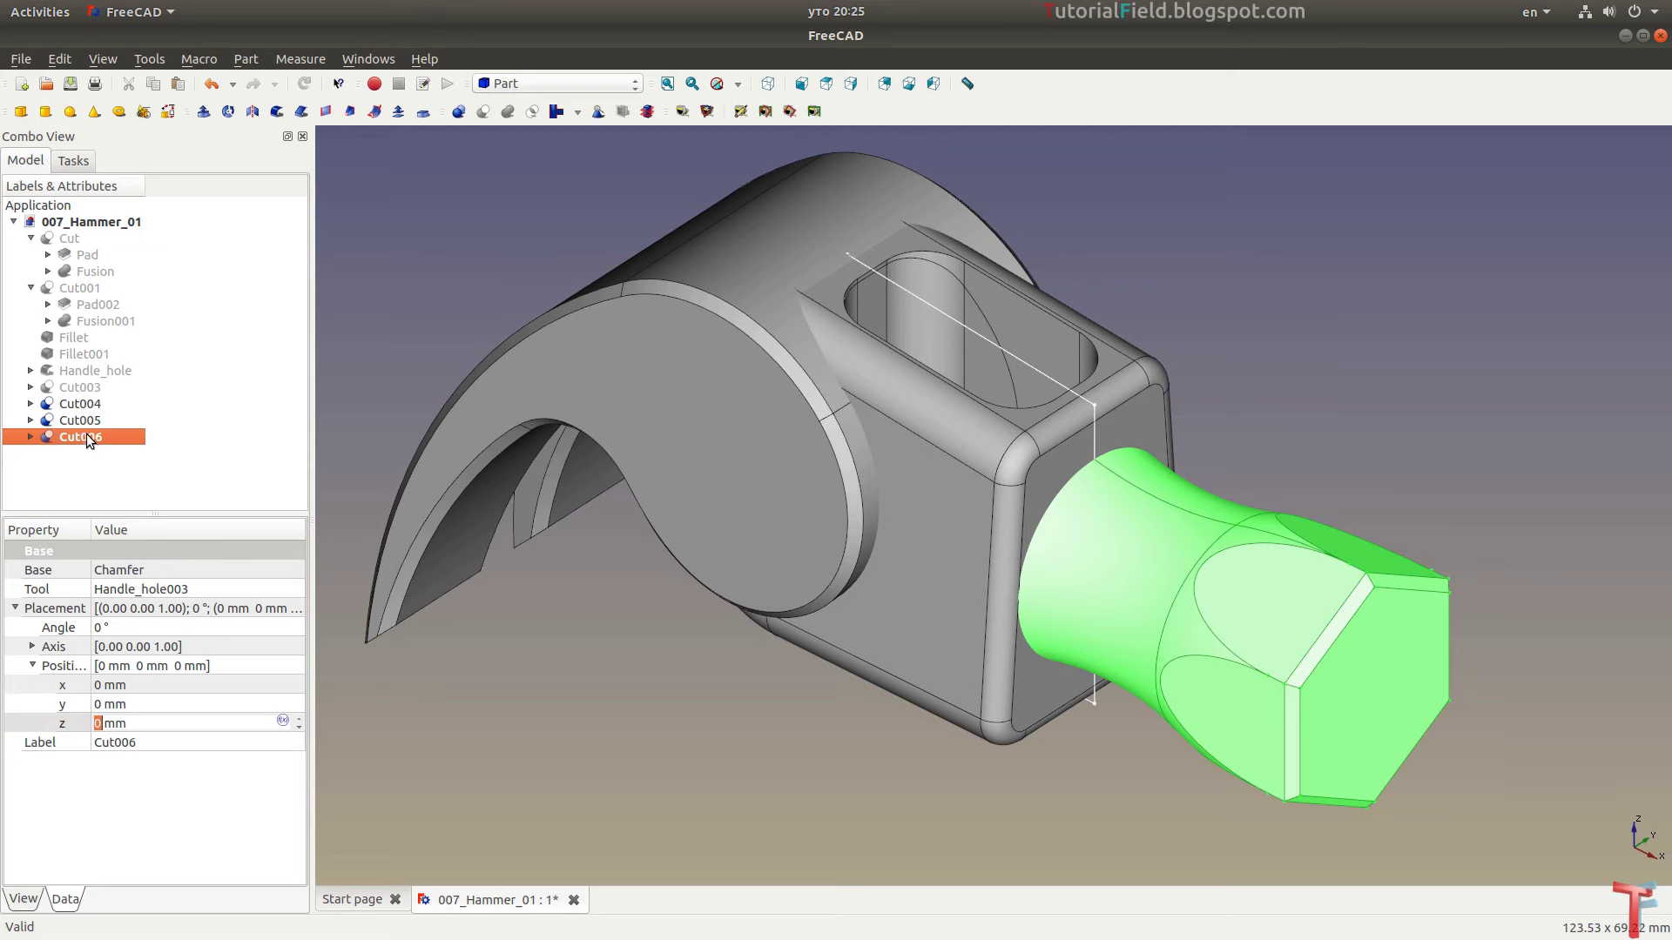
ctrl+click(87, 422)
click(459, 111)
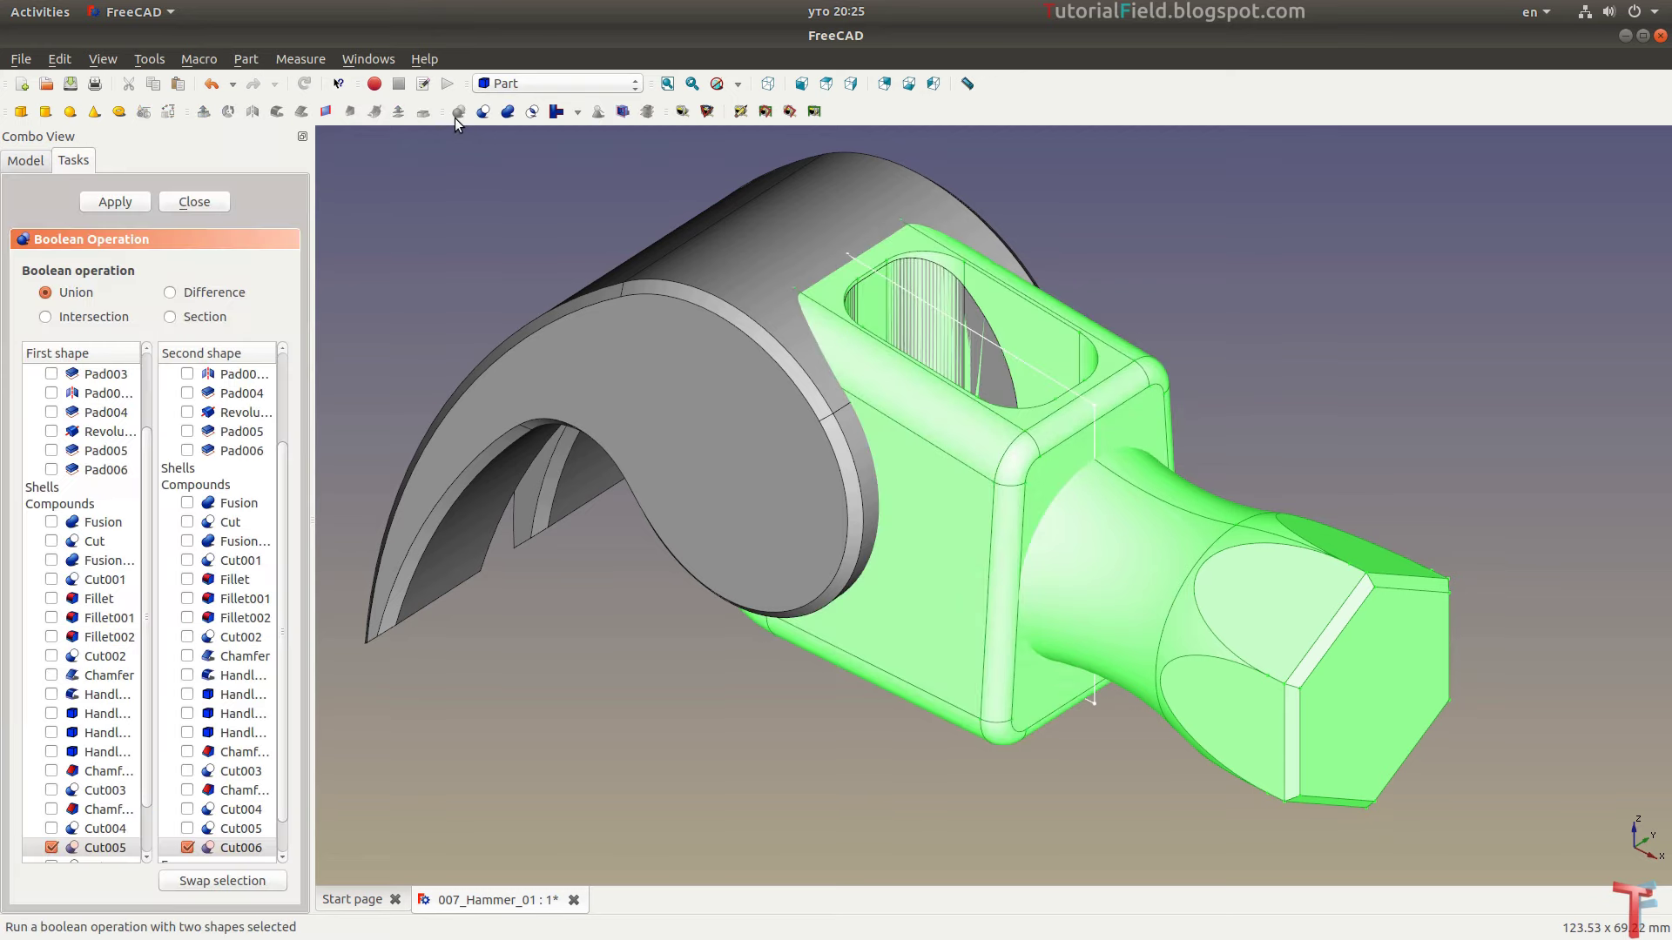
click(103, 202)
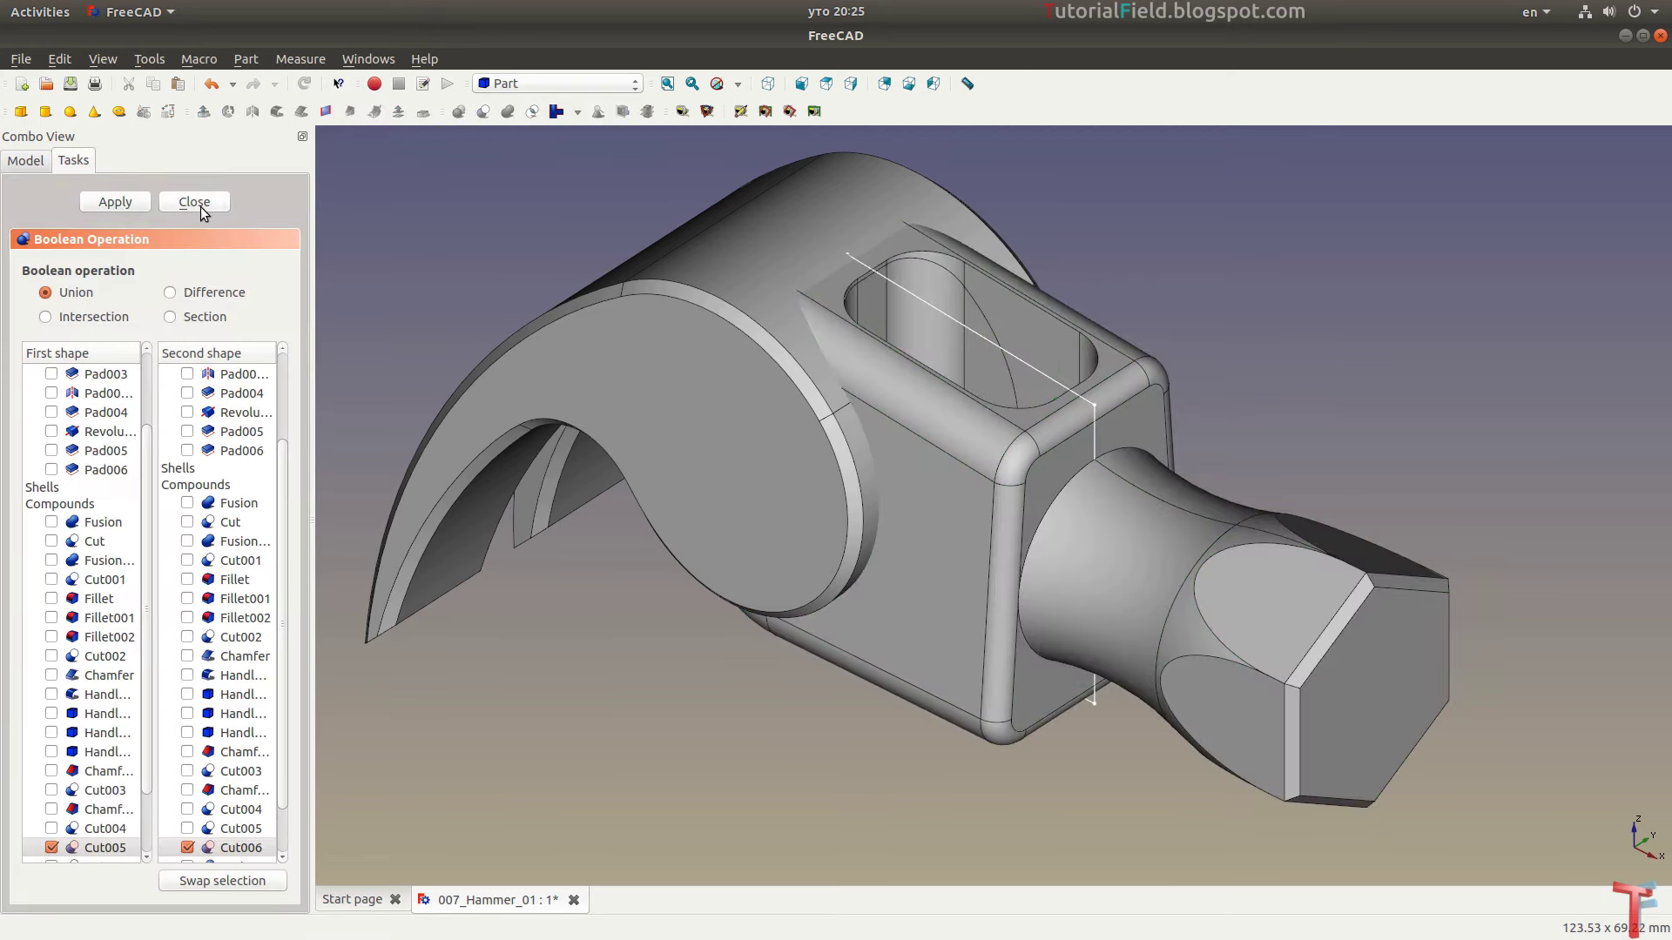
click(197, 205)
Union the claw Cut004 with Fusion002 to create Fusion003
click(91, 421)
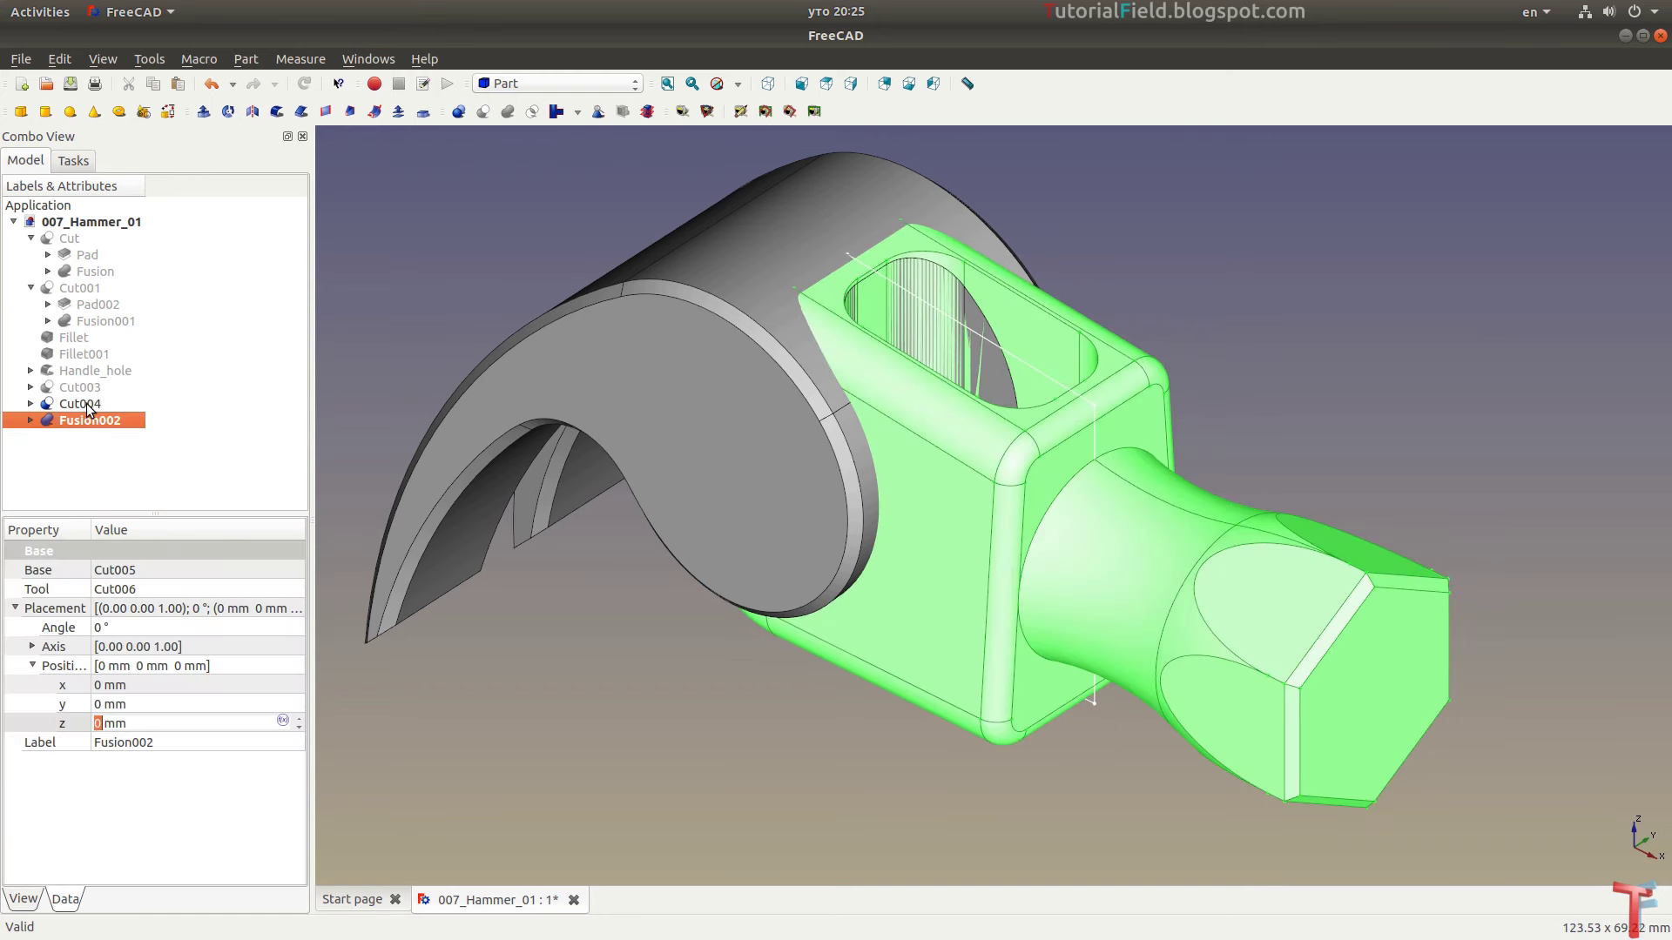
ctrl+click(105, 406)
click(459, 111)
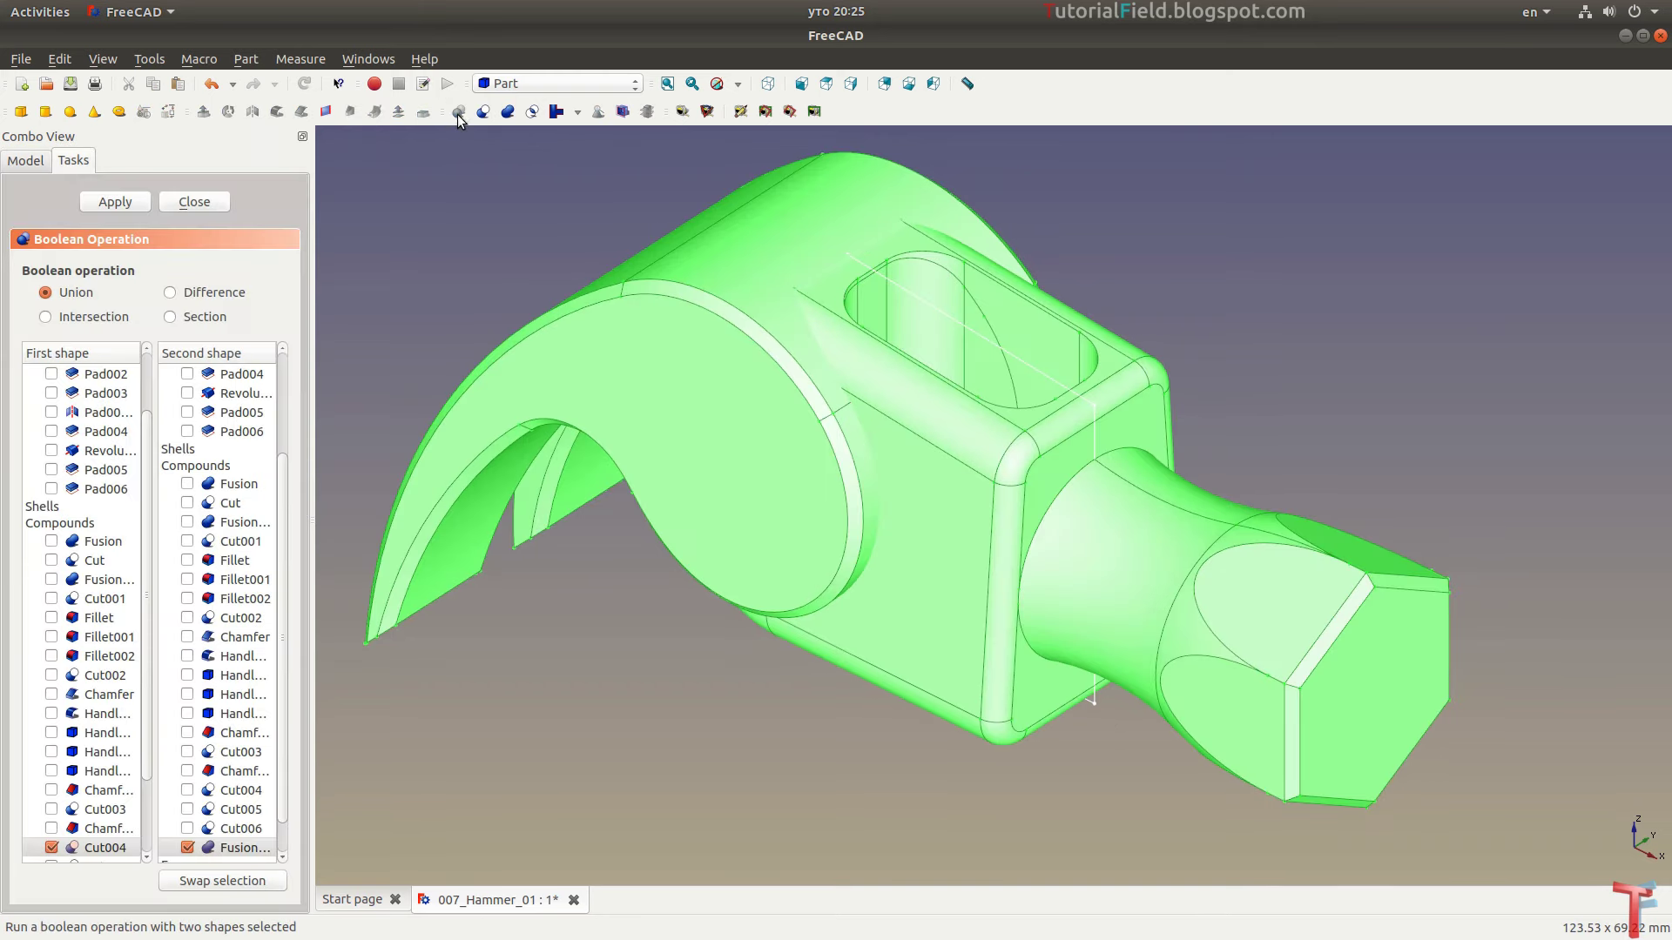
click(115, 202)
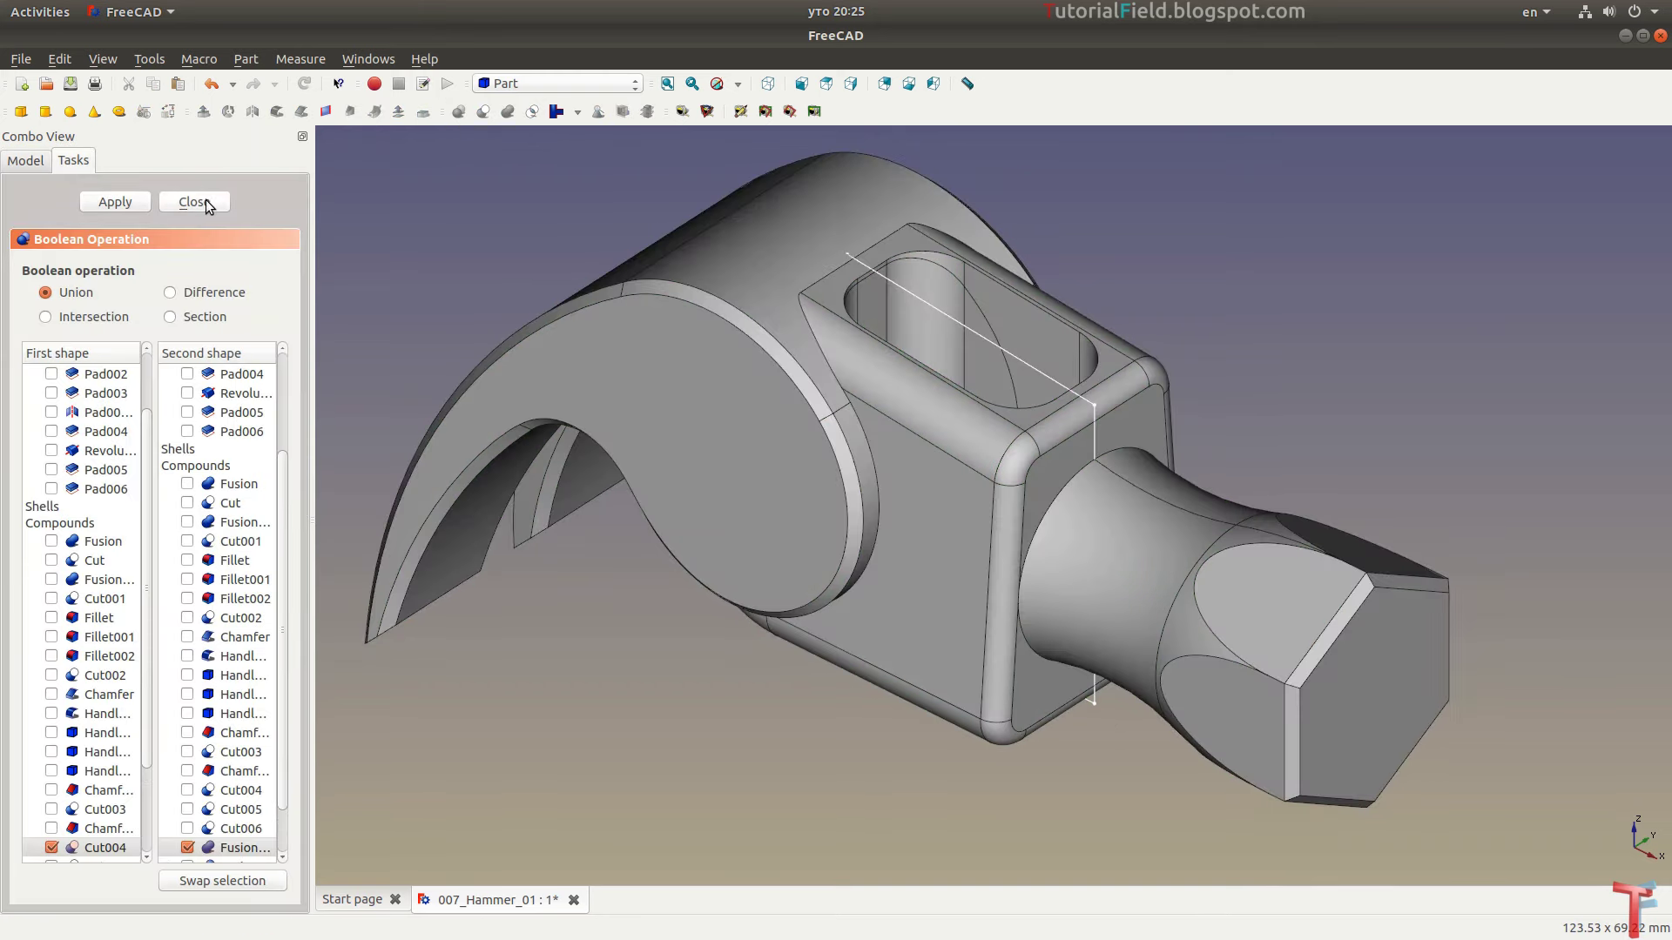
click(205, 200)
click(86, 400)
Apply the Chrome material preset to Fusion003 and inspect the finished hammer
right_click(87, 401)
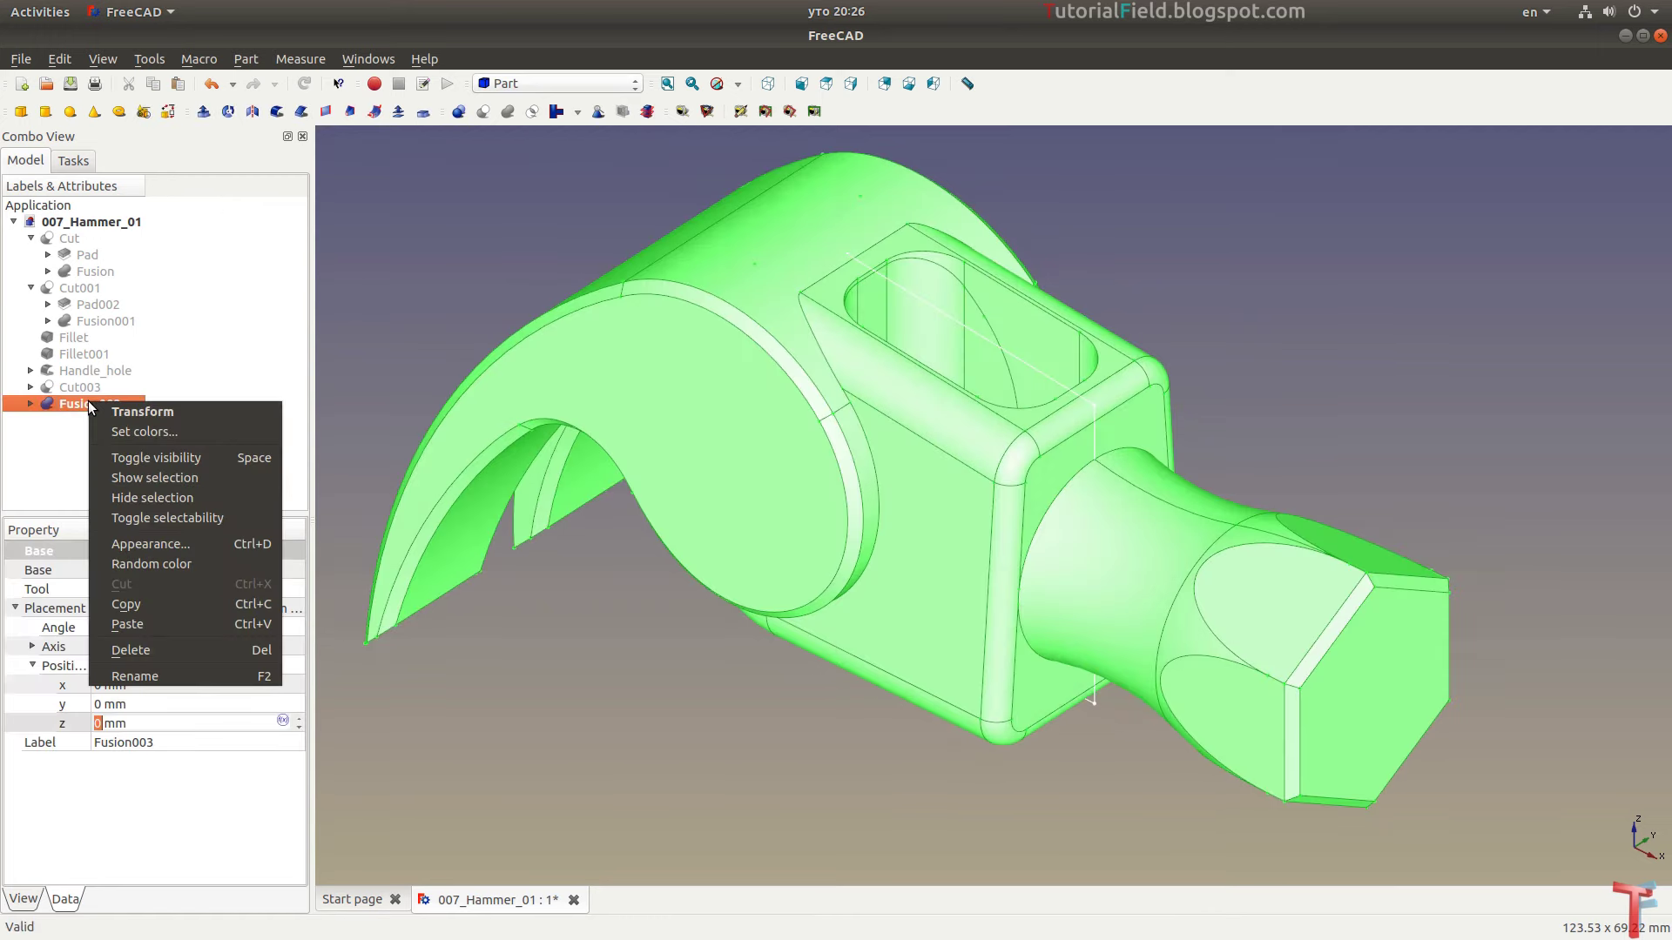
click(145, 544)
click(157, 159)
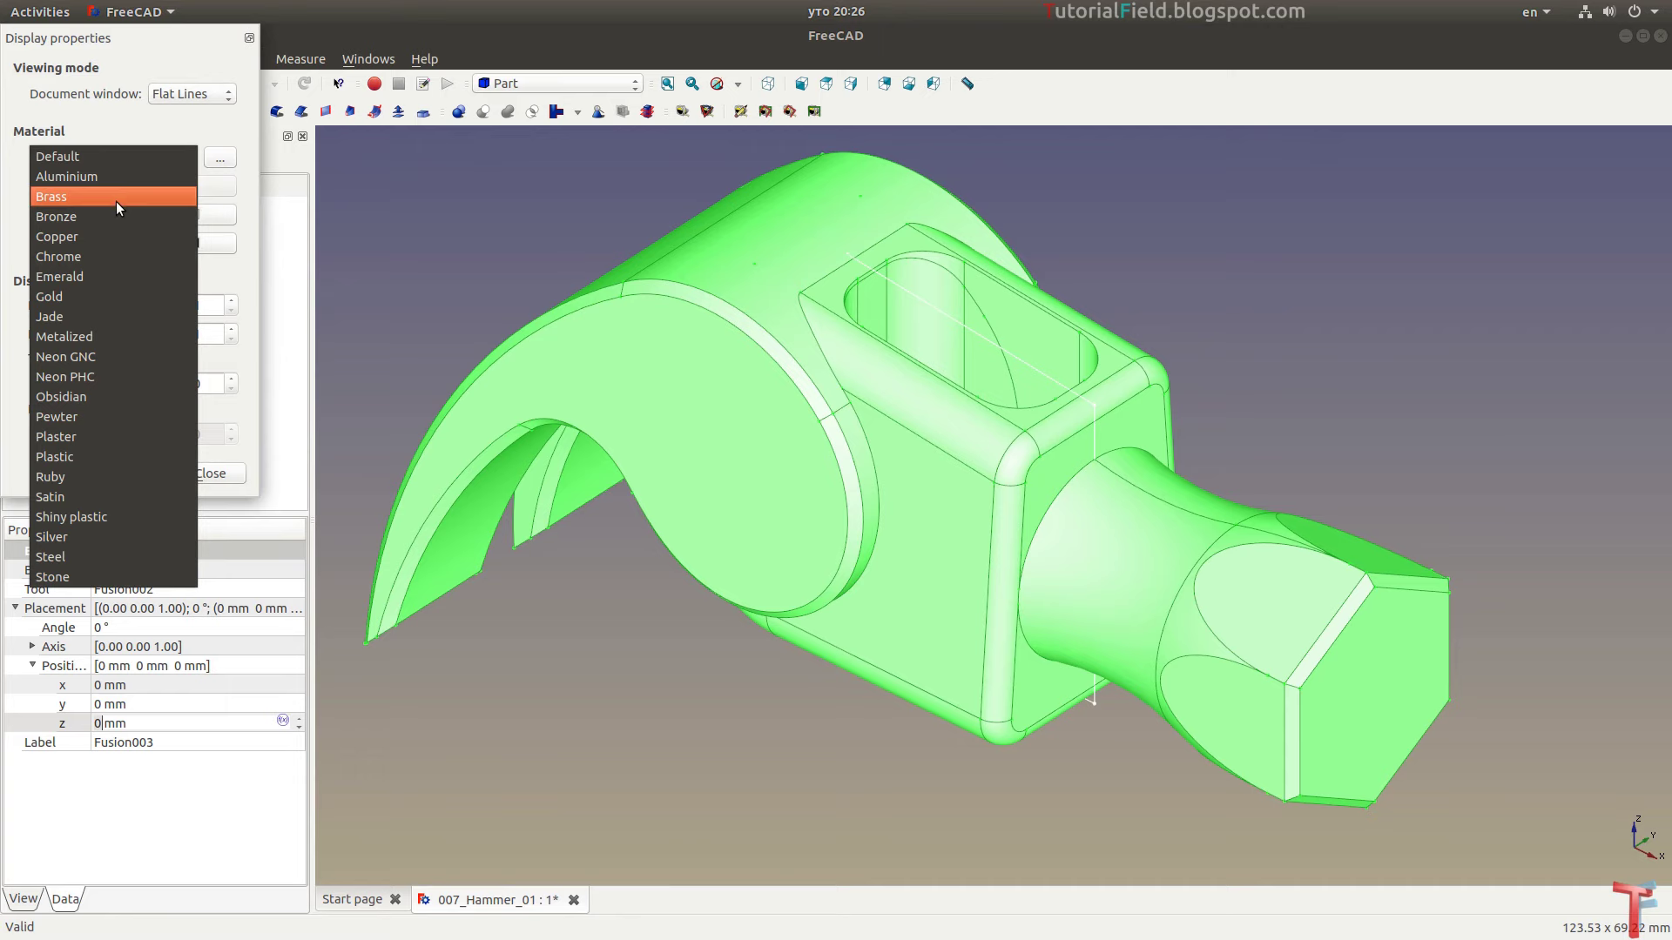
click(122, 256)
click(212, 471)
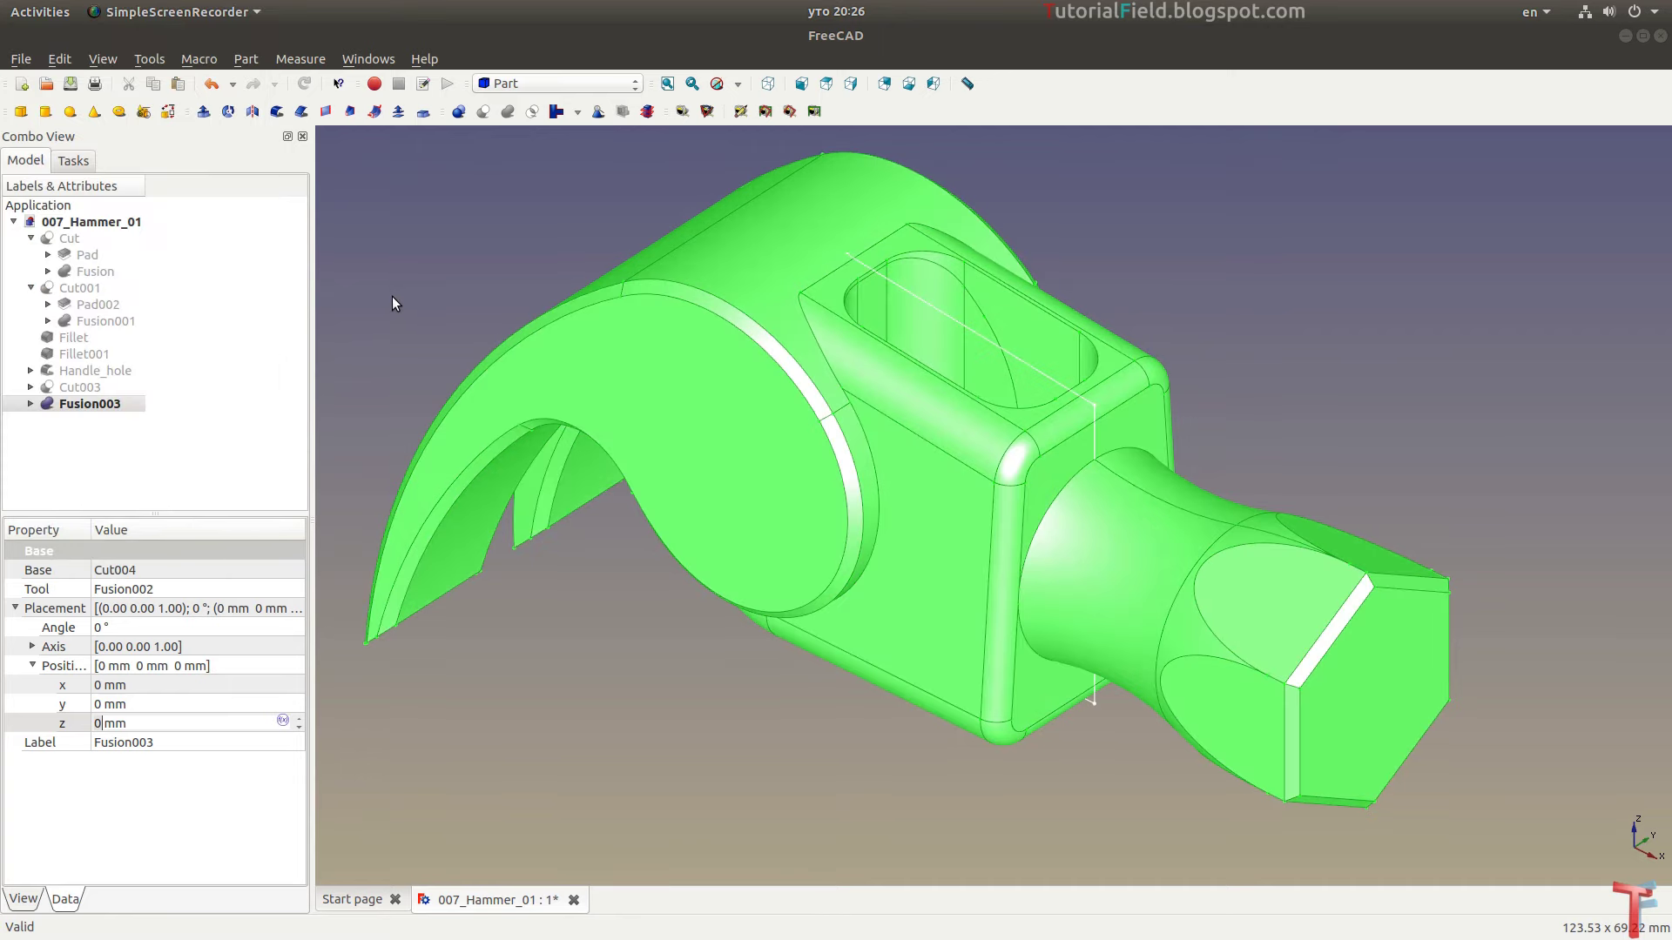
click(392, 296)
mouse_move(1002, 662)
middle_down()
mouse_move(933, 637)
mouse_move(1118, 622)
mouse_move(1045, 664)
mouse_move(806, 656)
mouse_move(968, 637)
mouse_move(871, 609)
mouse_move(867, 485)
mouse_move(801, 645)
mouse_move(1335, 545)
mouse_move(1323, 629)
mouse_move(850, 623)
mouse_move(856, 607)
middle_up()
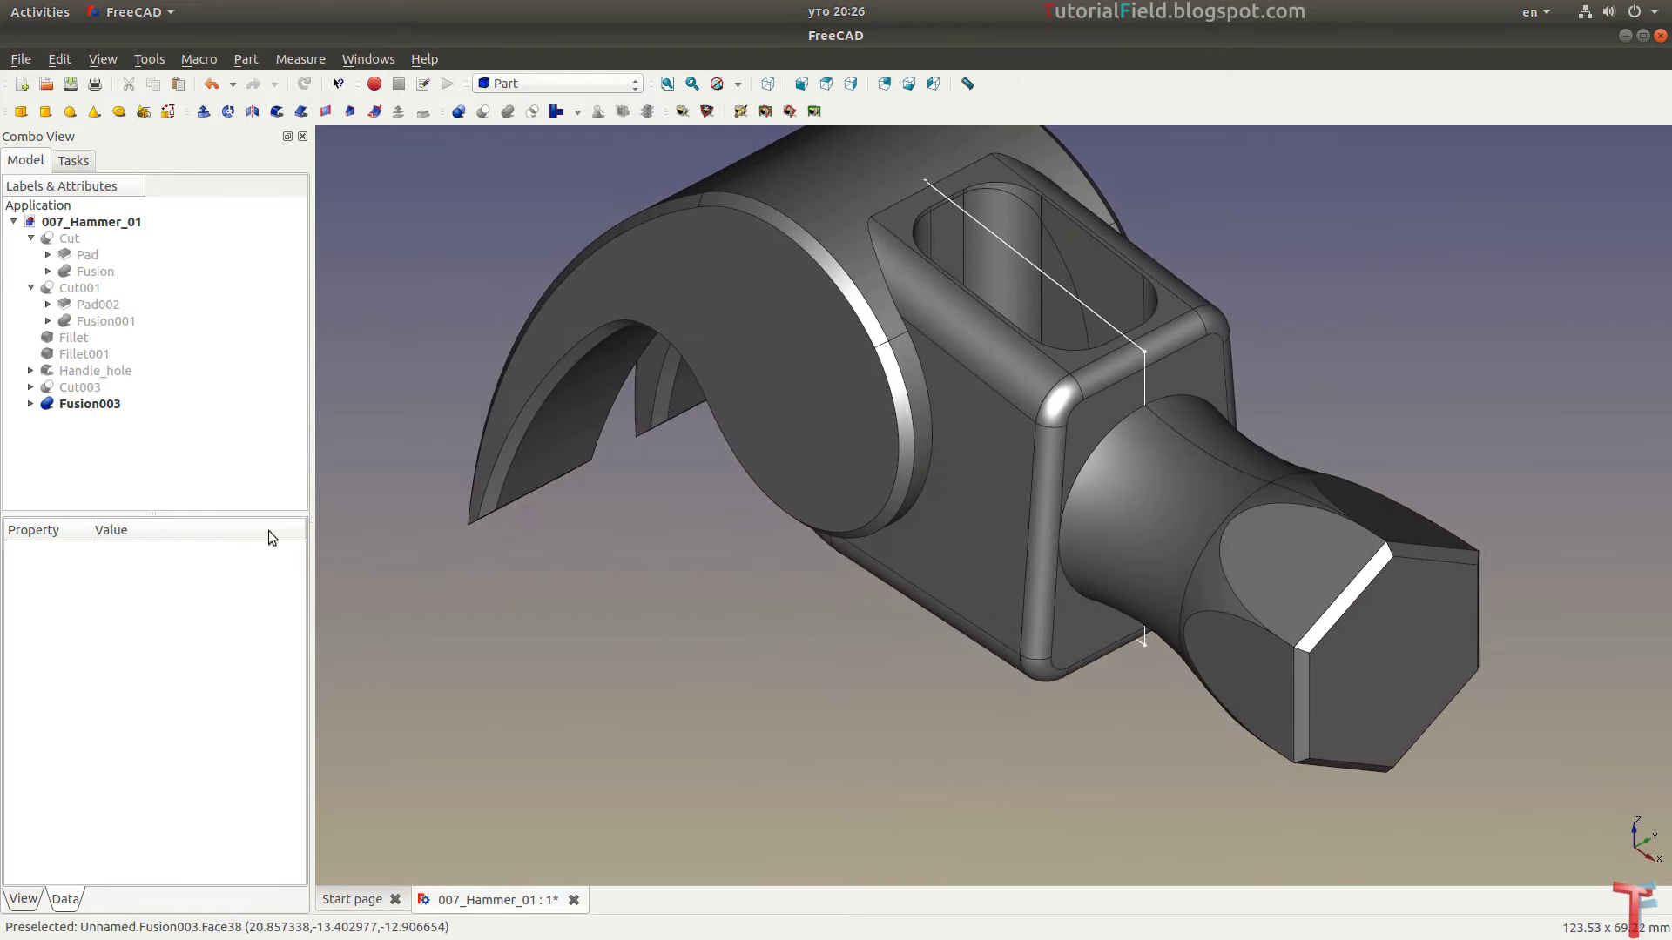
click(48, 255)
click(109, 272)
click(48, 287)
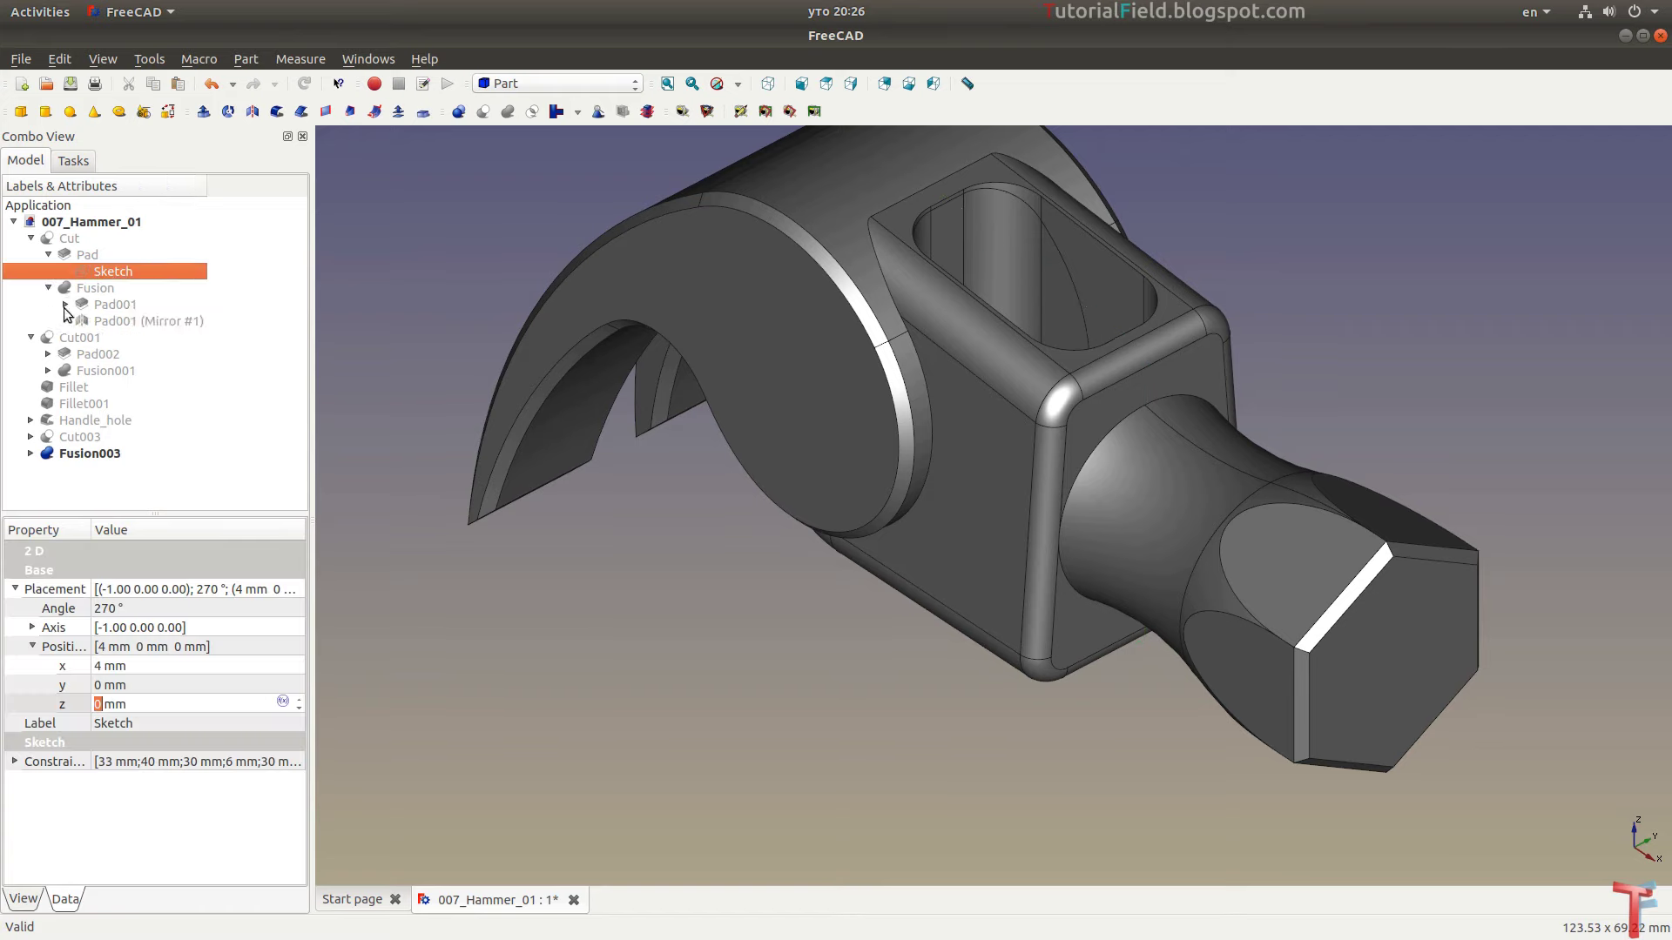
click(48, 288)
click(48, 254)
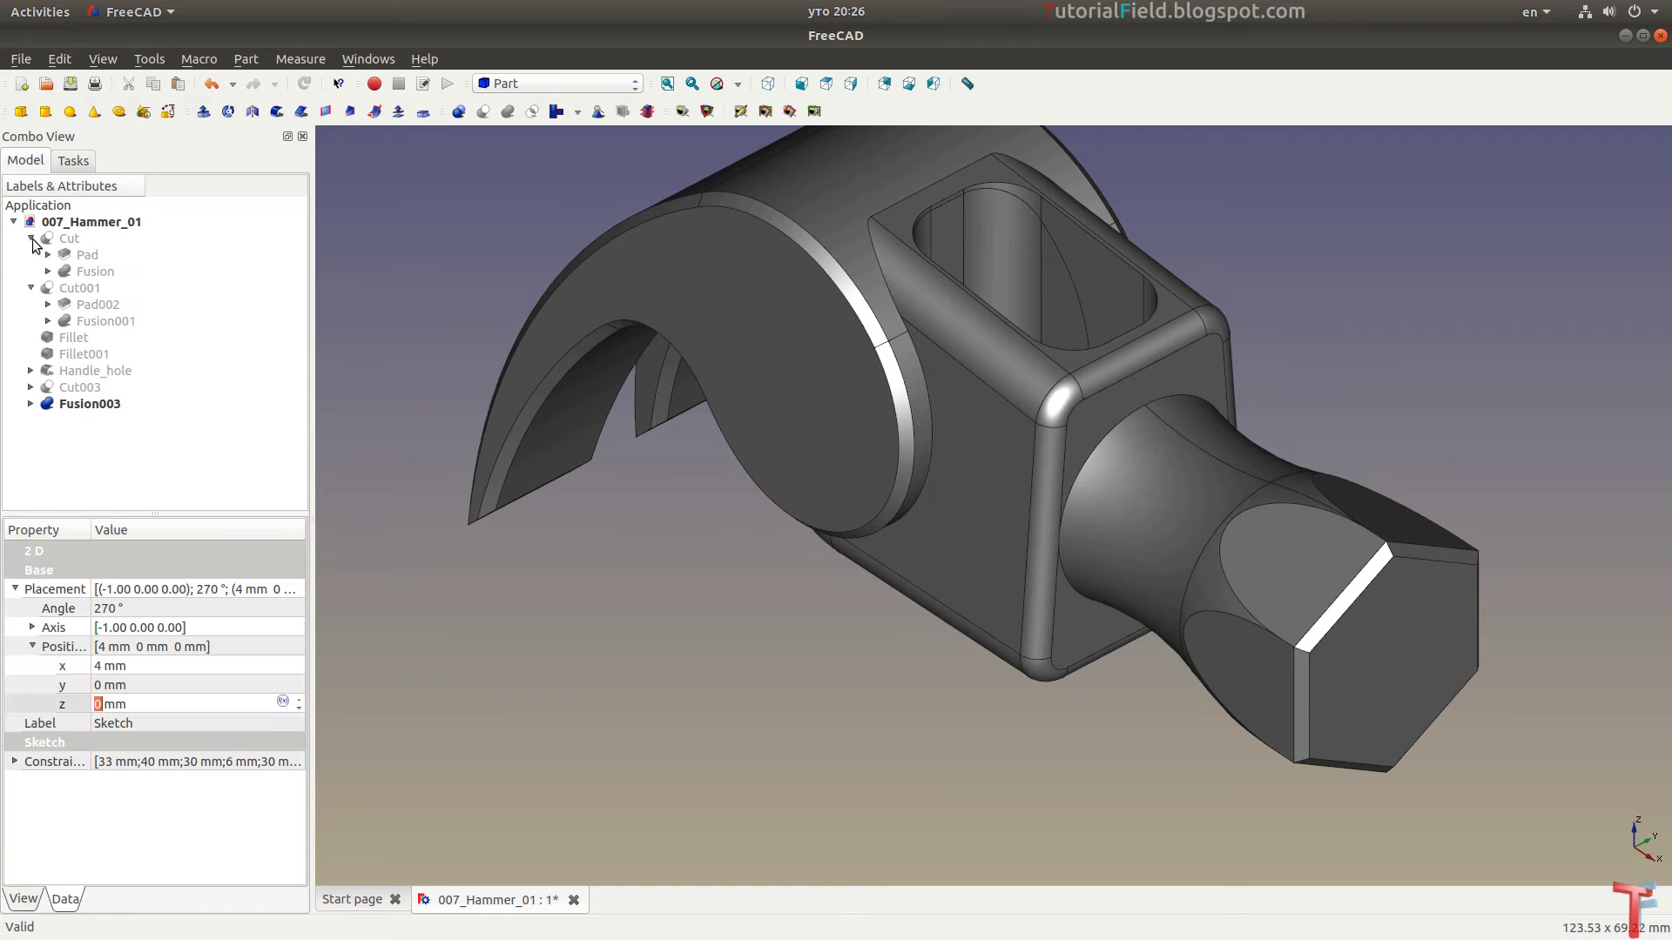
click(47, 270)
click(47, 304)
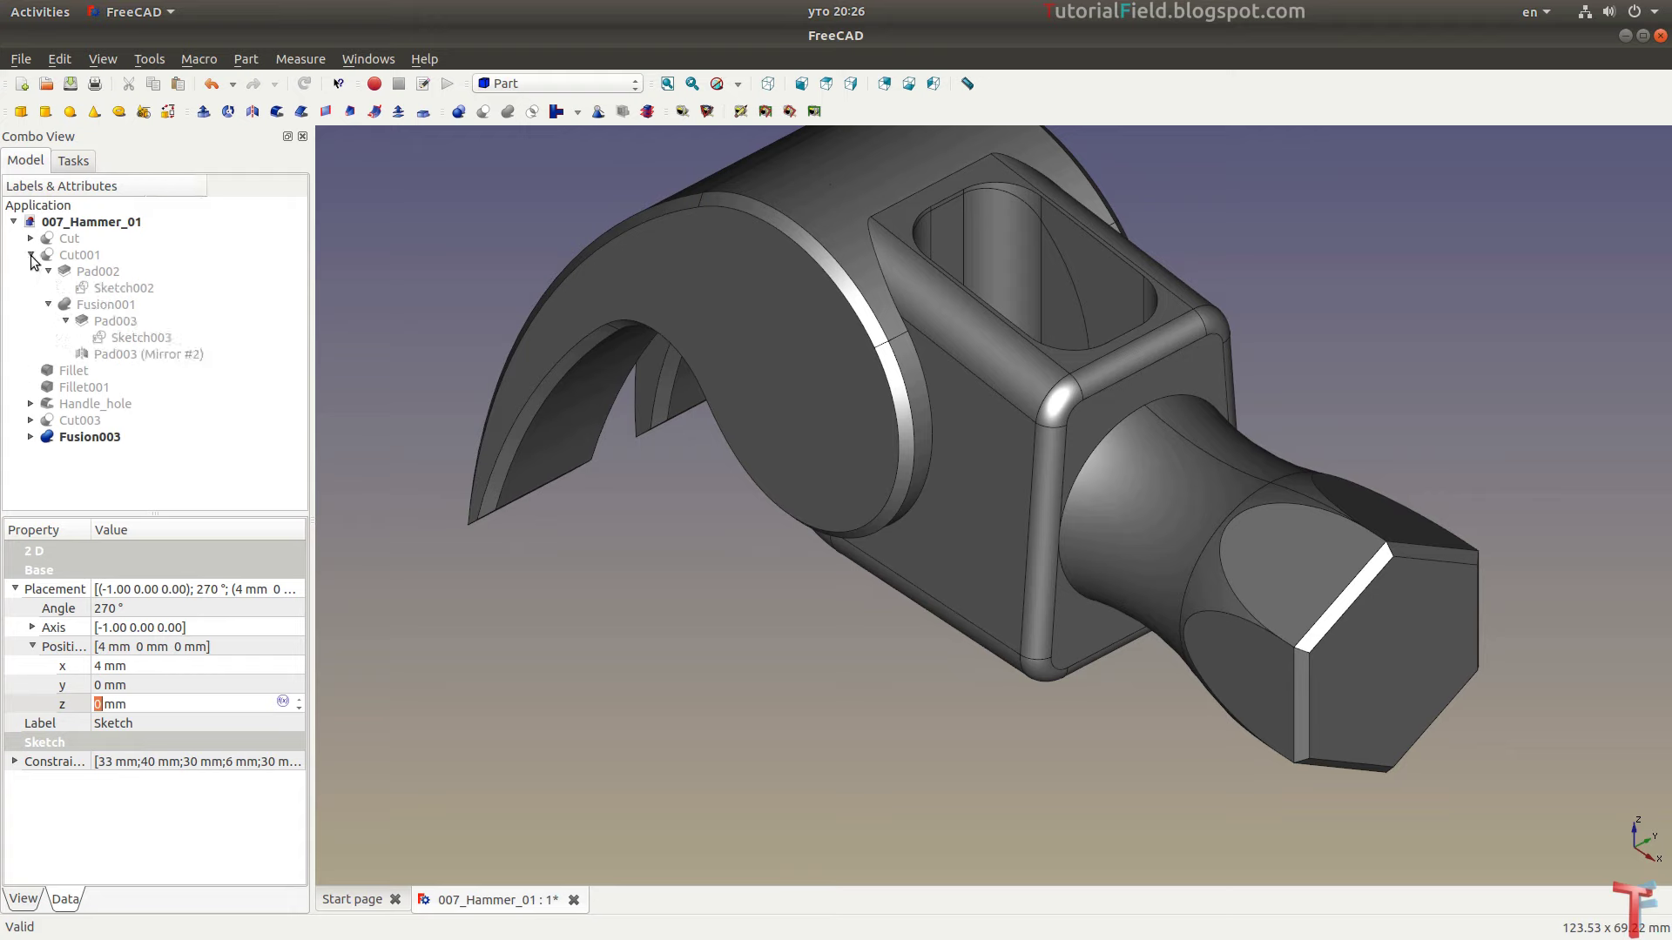
click(32, 254)
click(32, 337)
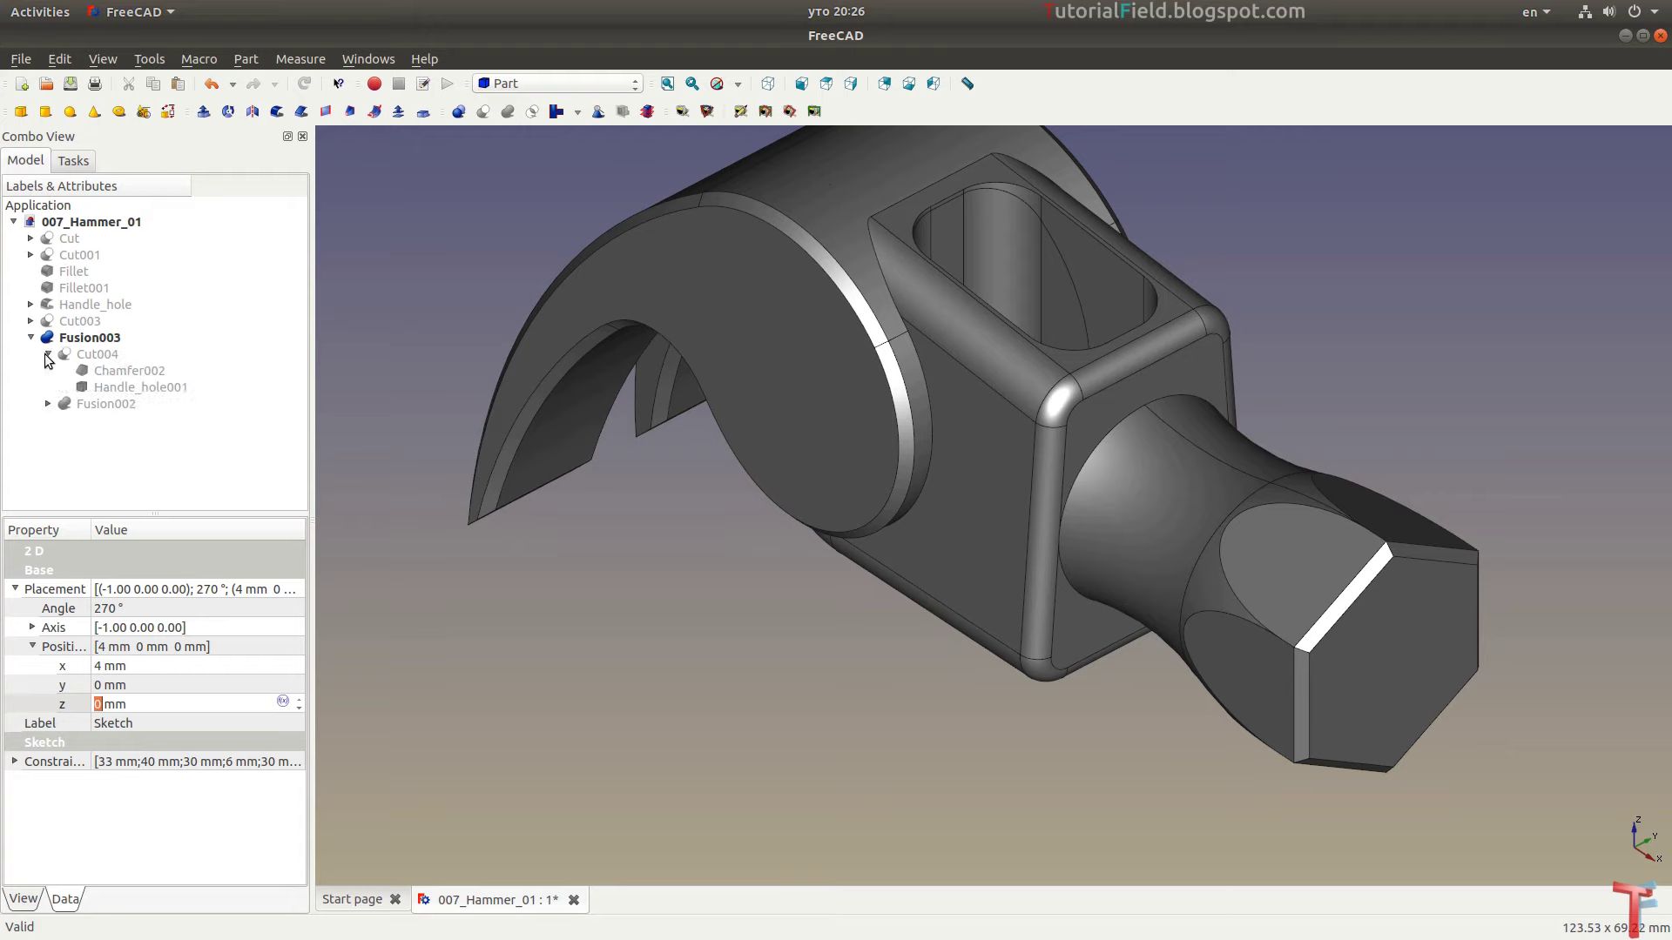
click(48, 404)
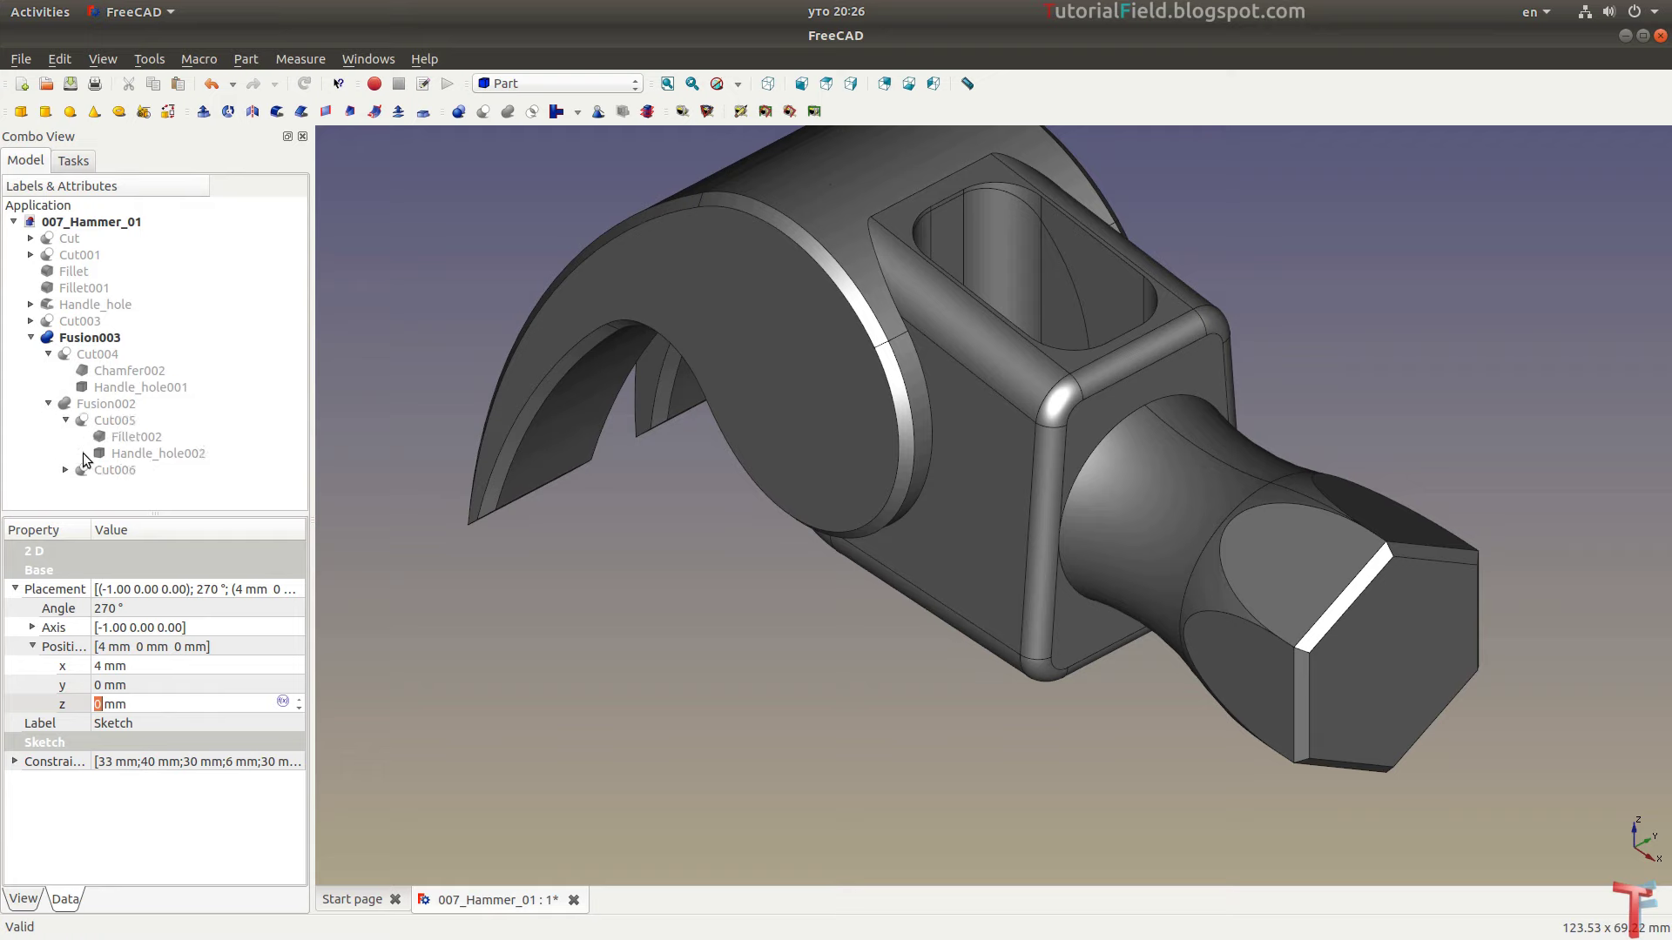
click(65, 470)
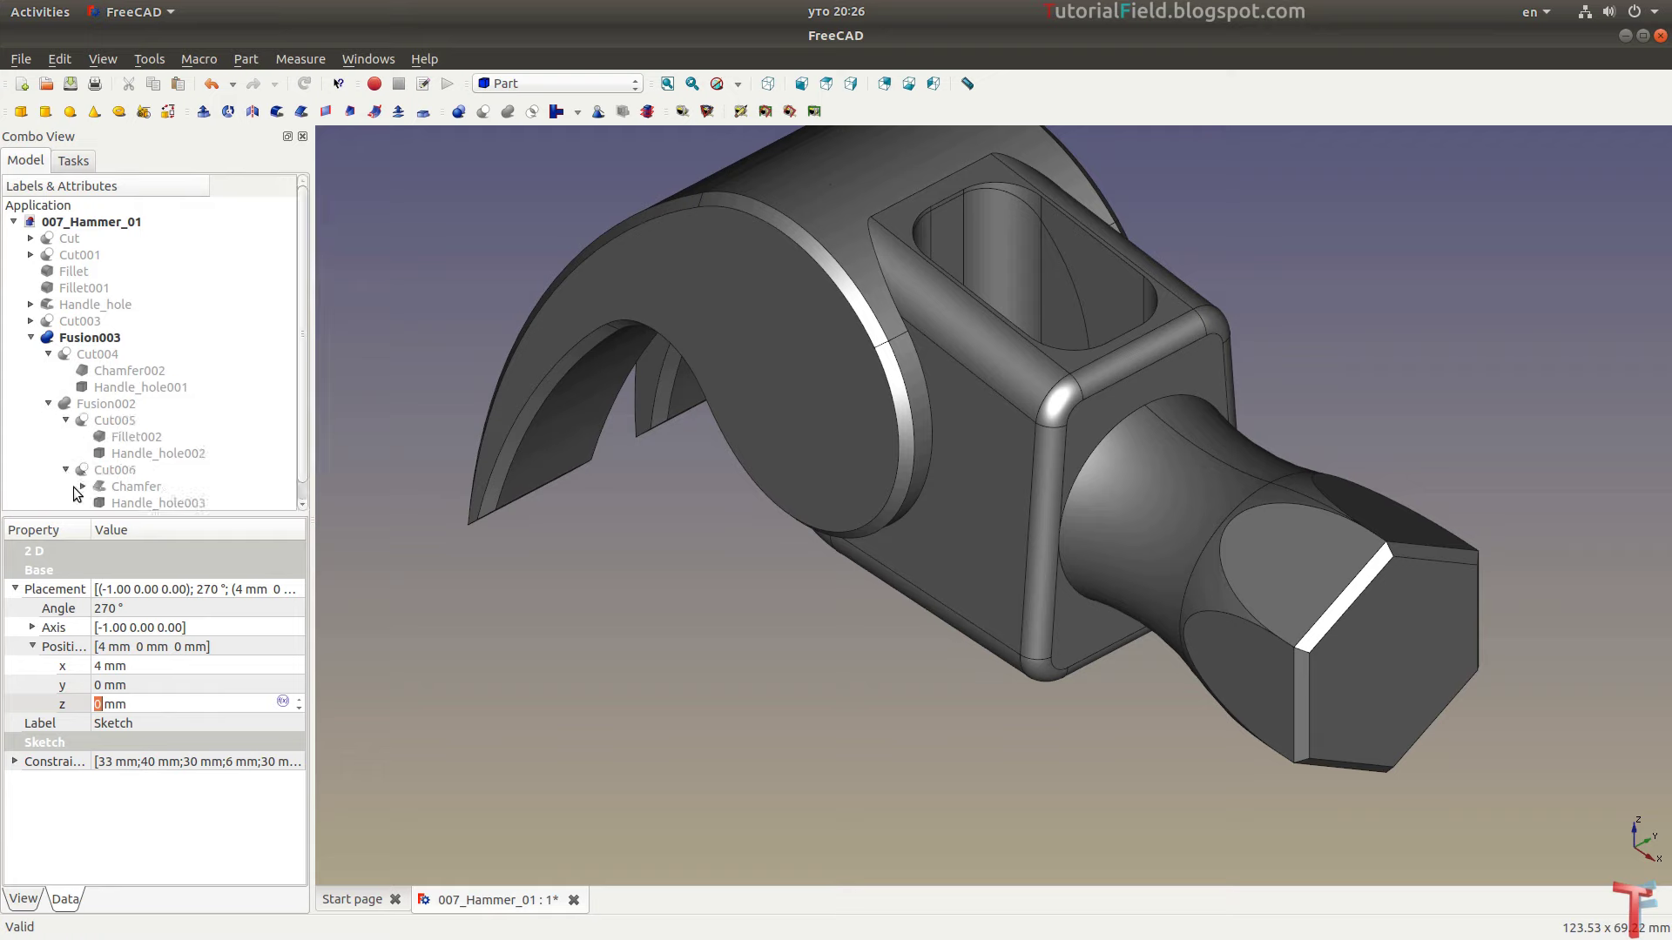
click(48, 404)
click(48, 354)
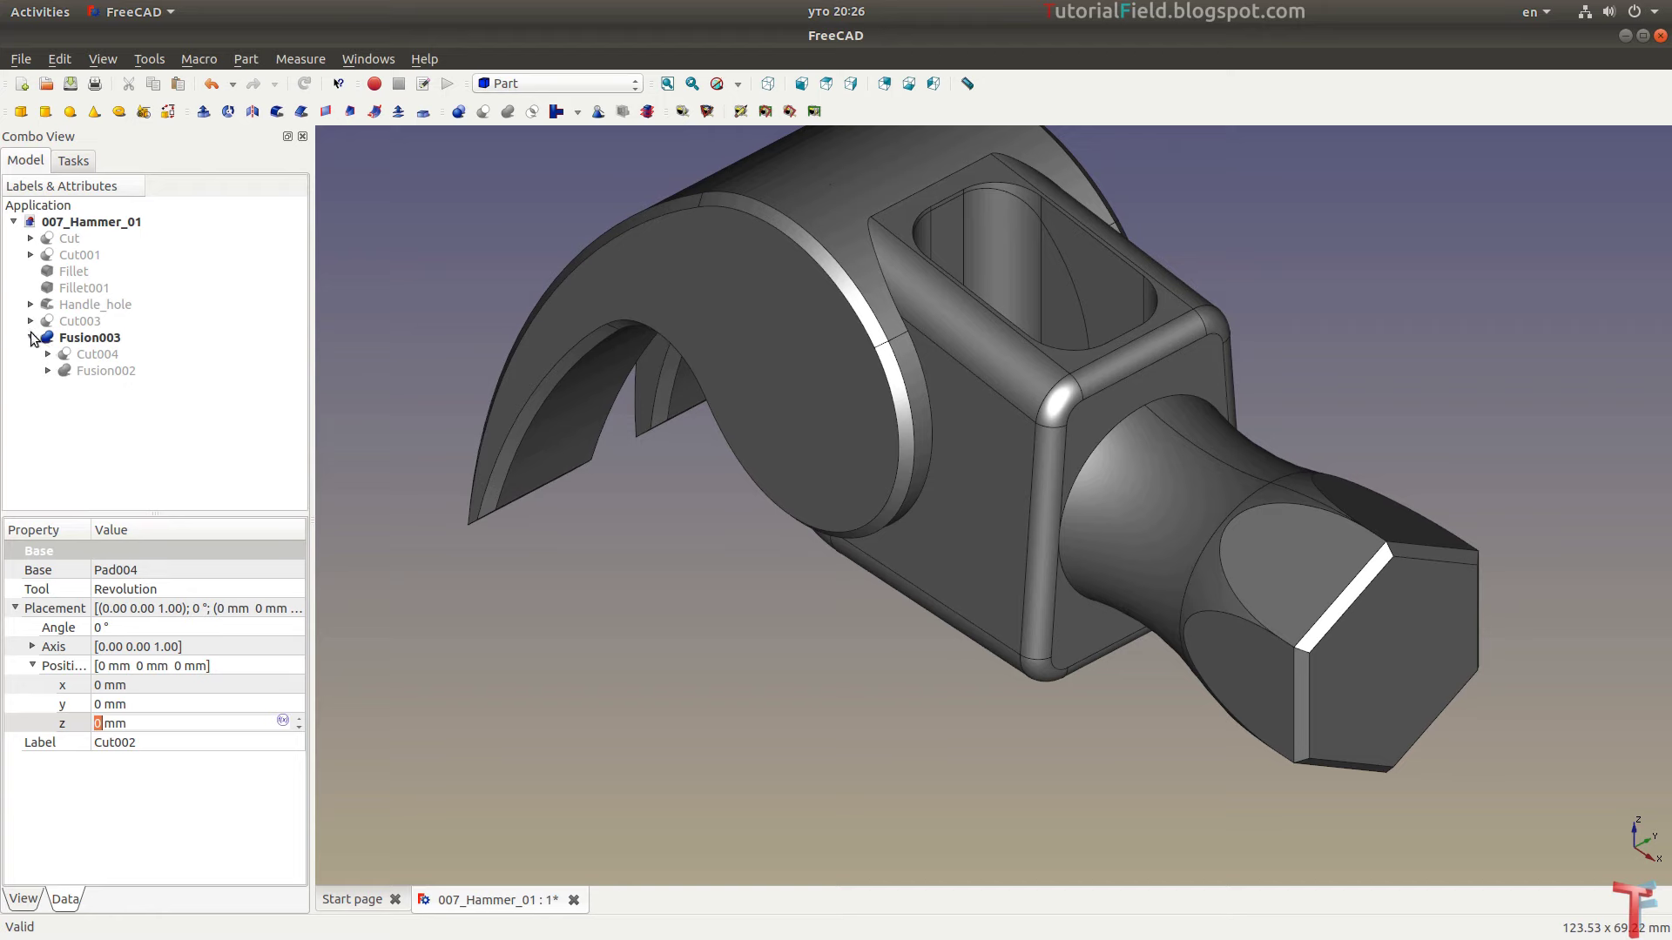
click(31, 337)
click(92, 337)
click(704, 510)
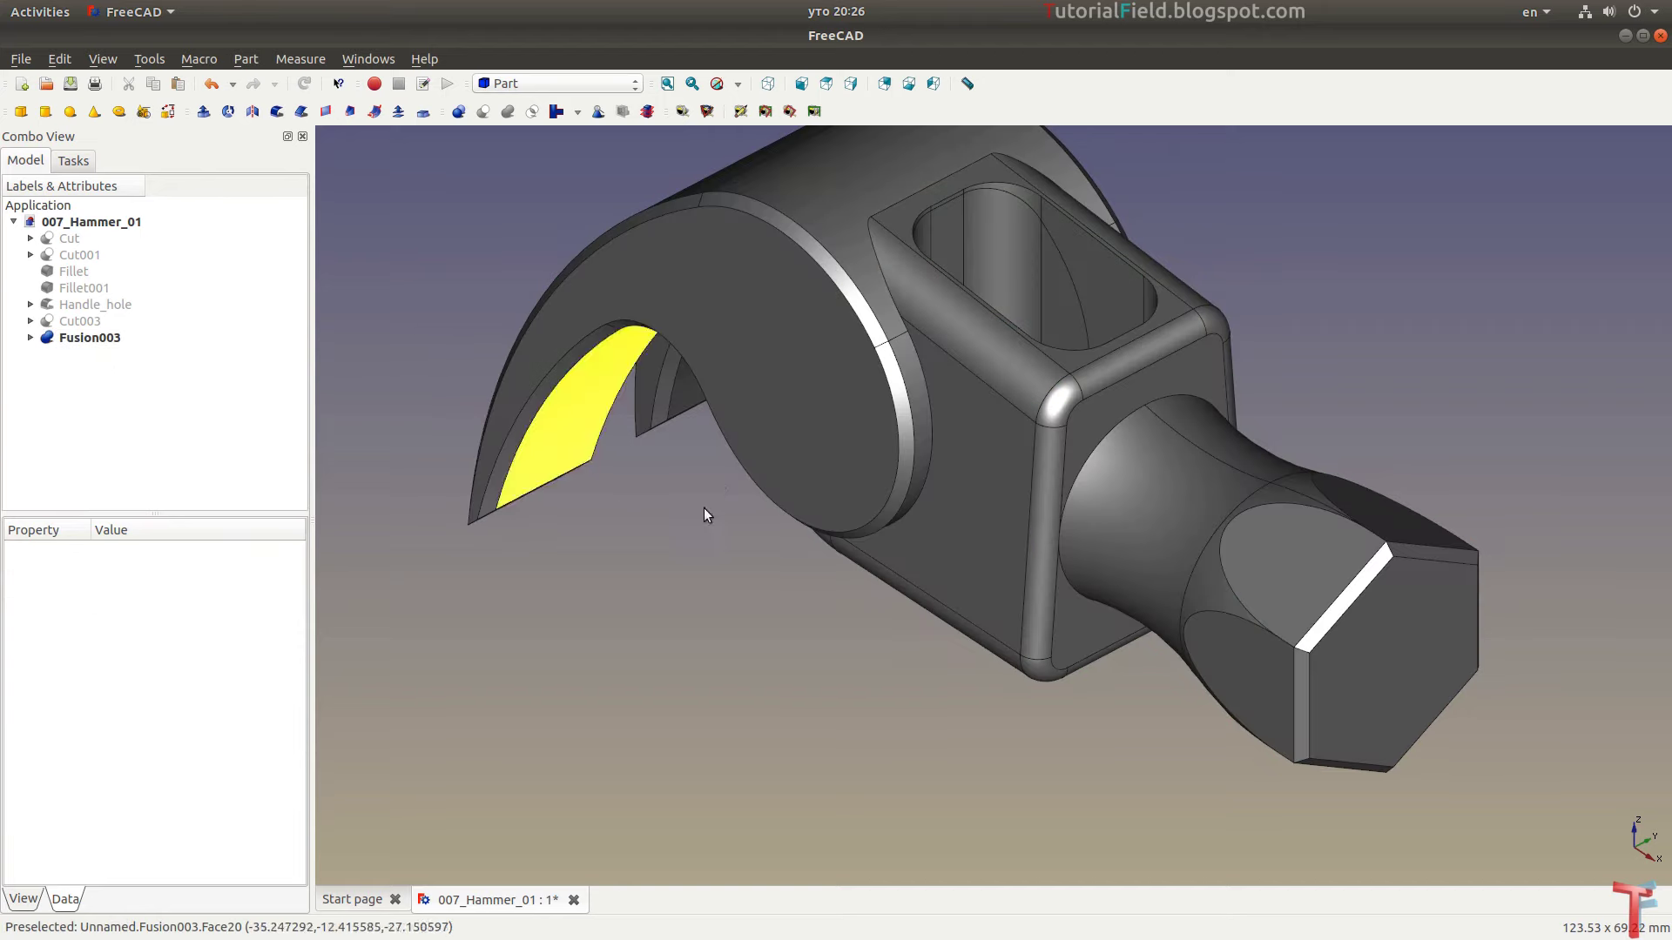
key(0)
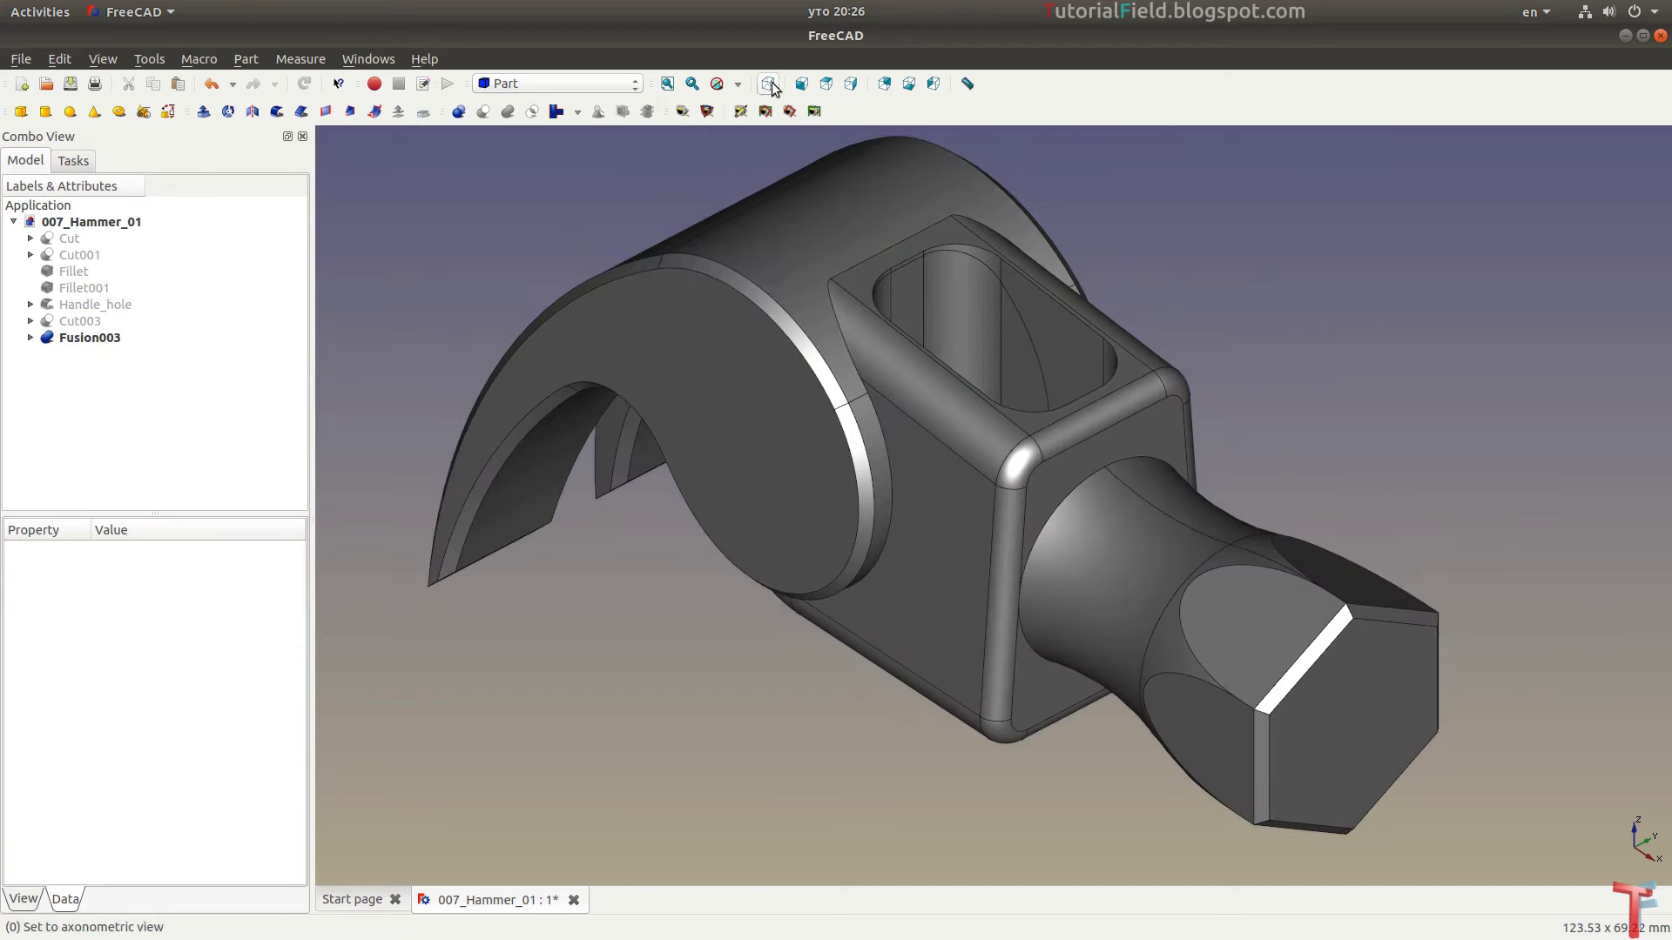
click(667, 84)
scroll(937, 349, down, 3)
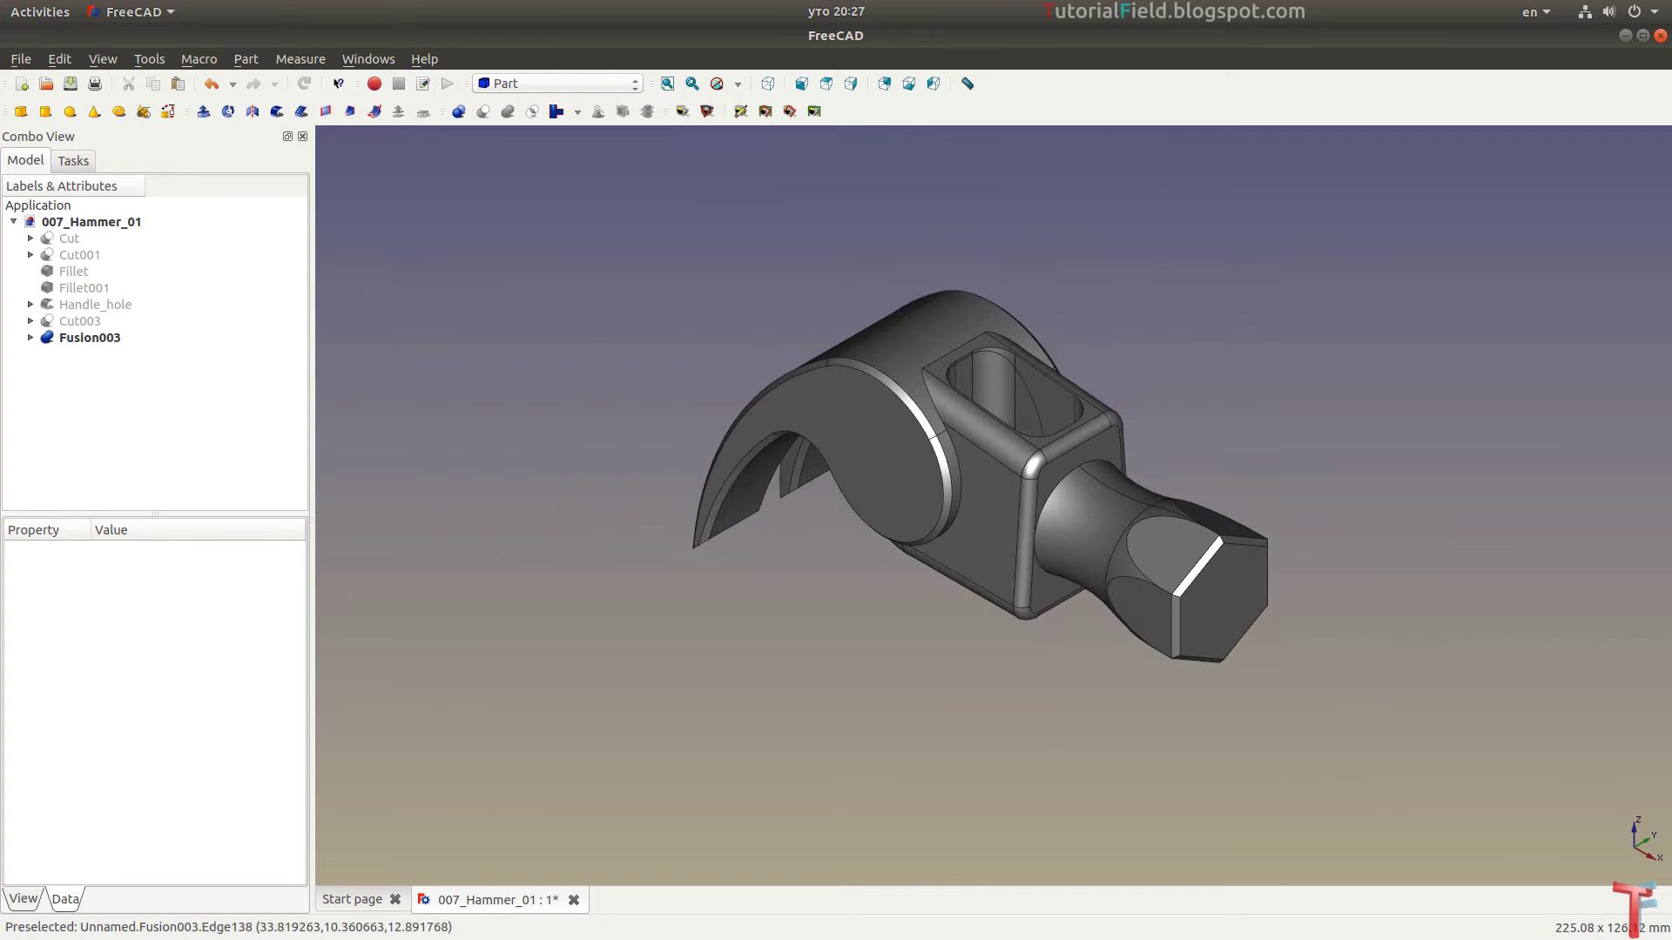
key(alt+Tab)
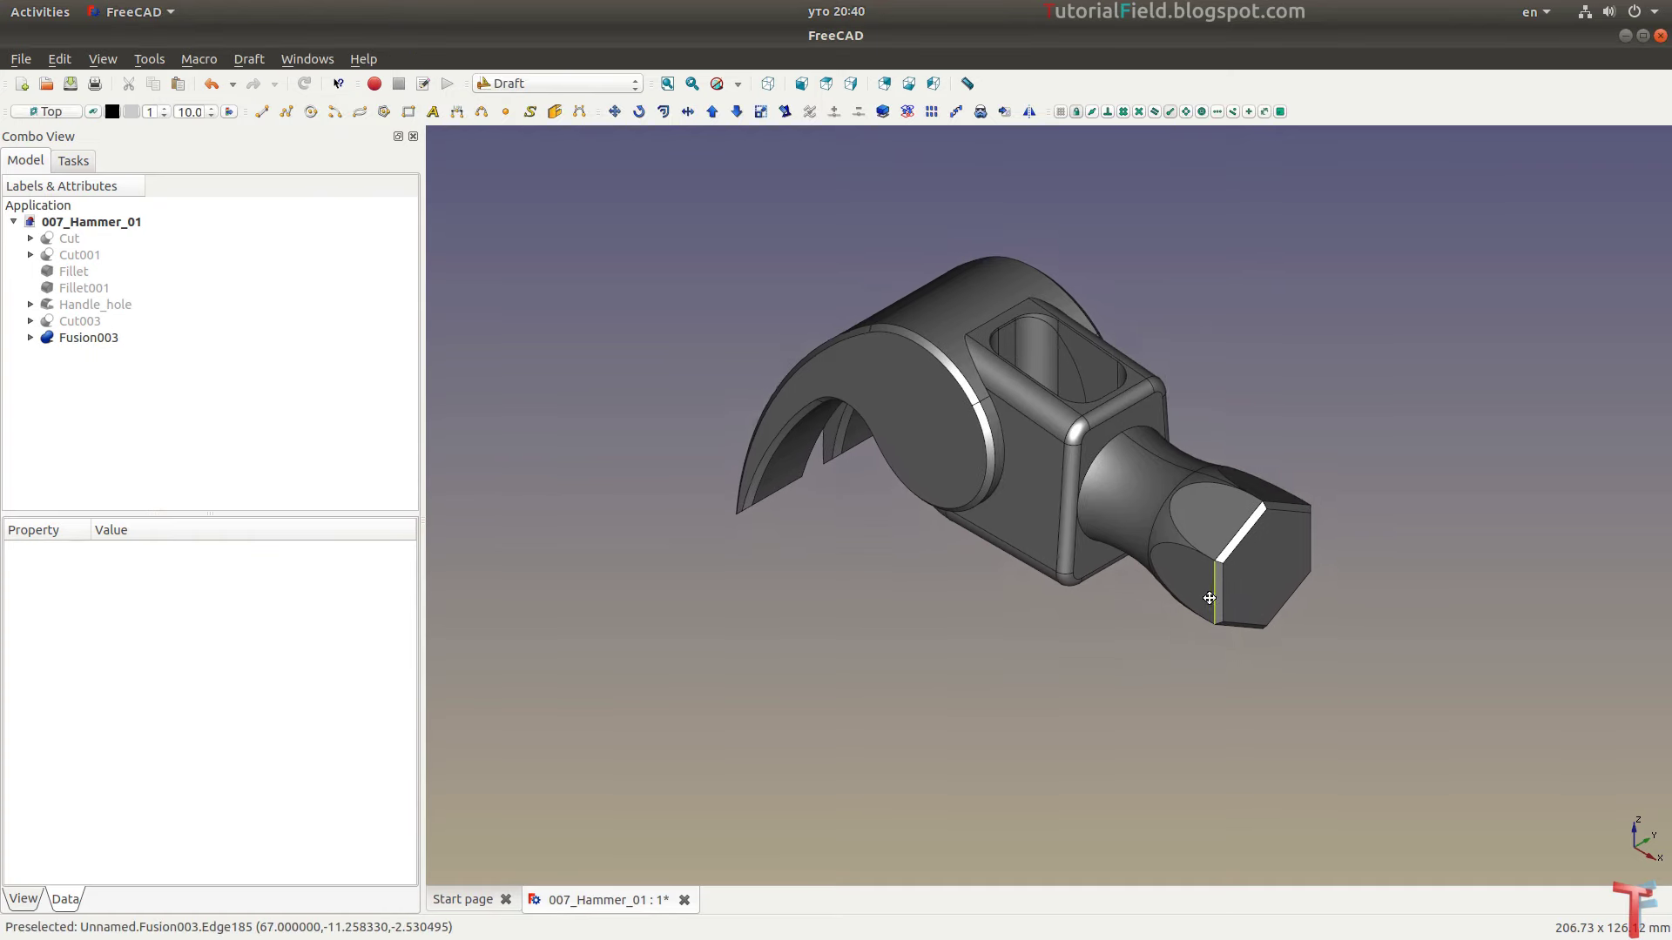
Draw a filled Draft ellipse below the hammer head and select it
middle_drag(1045, 488, 1025, 441)
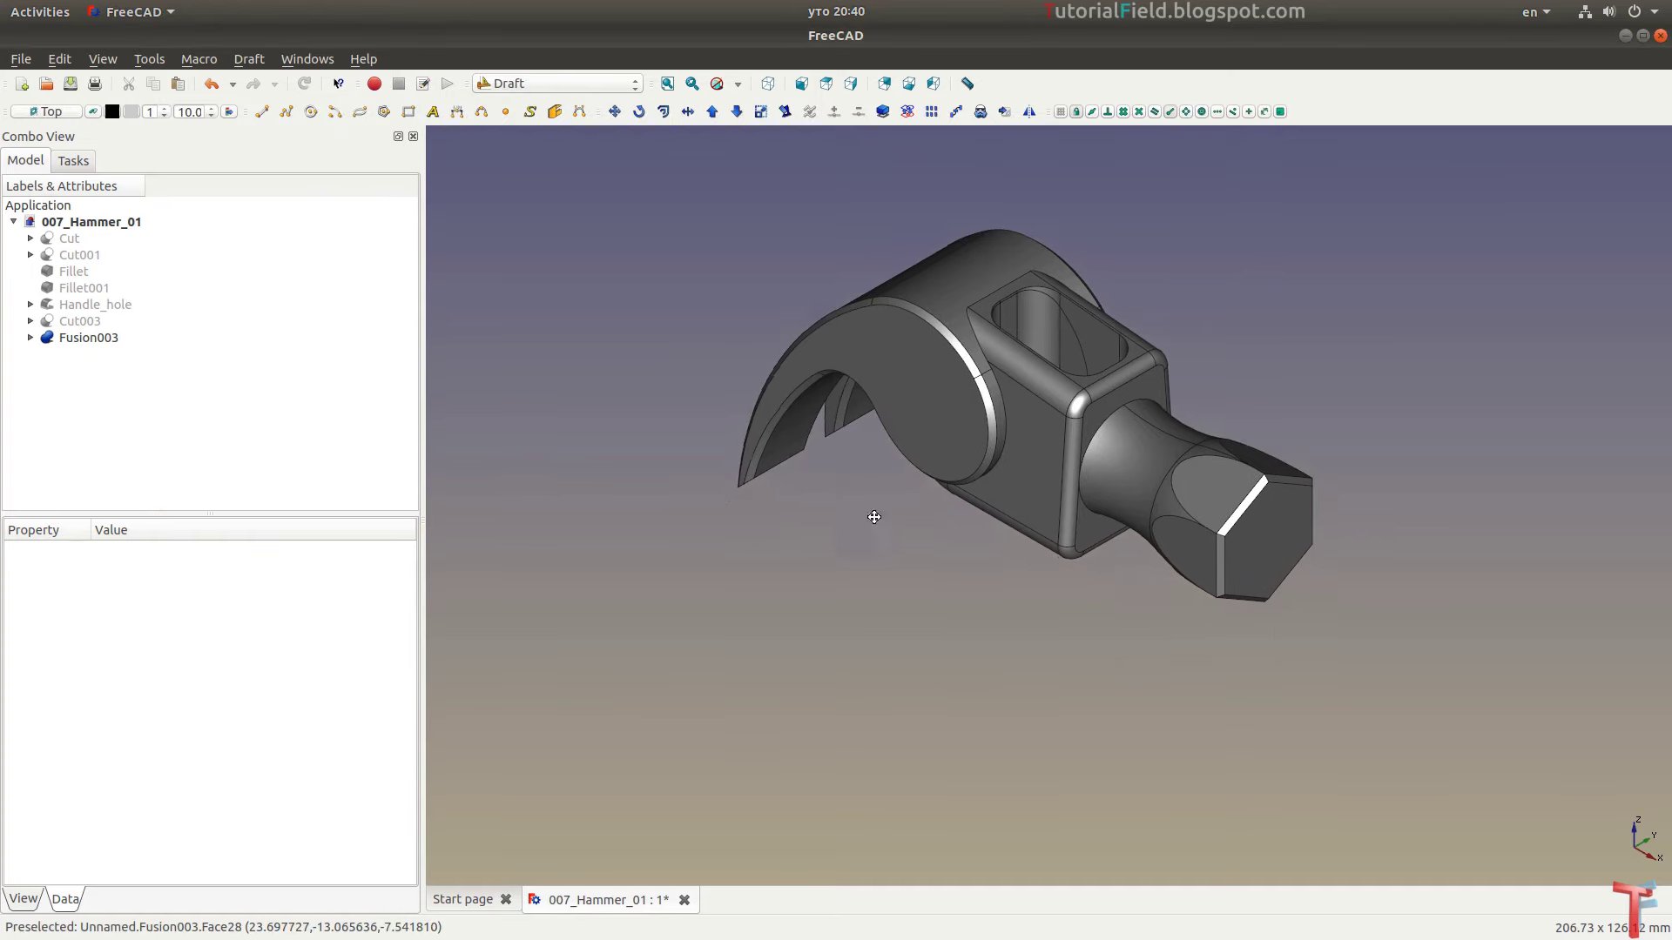
middle_drag(873, 515, 907, 488)
click(360, 111)
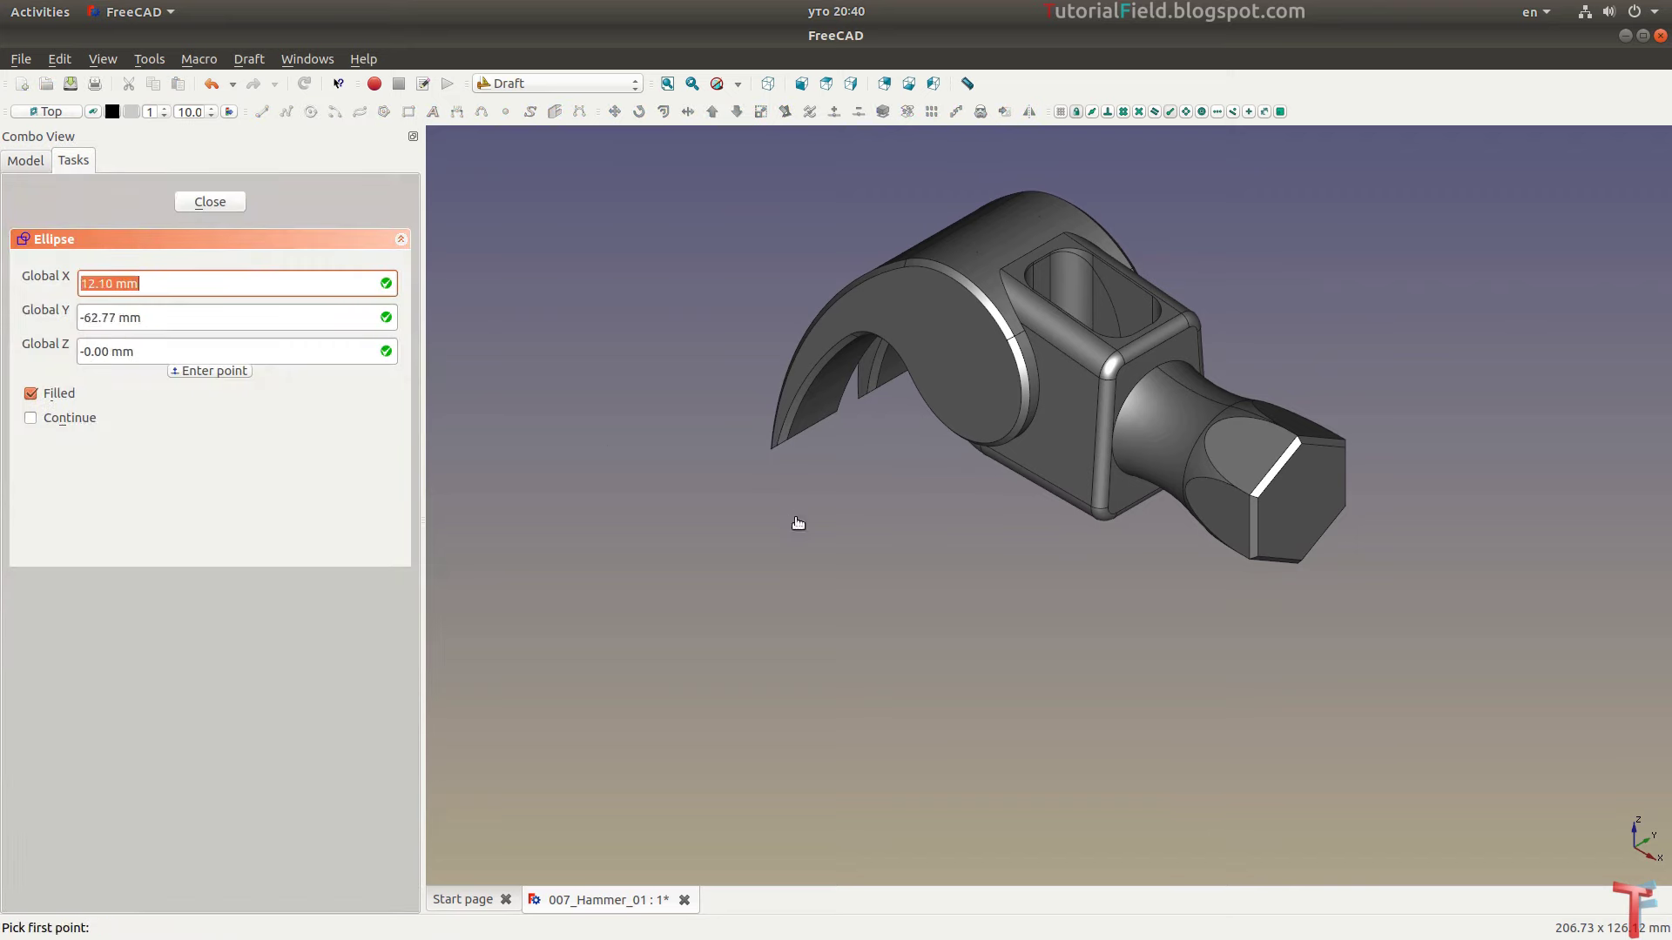
click(766, 521)
click(926, 676)
right_click(1003, 496)
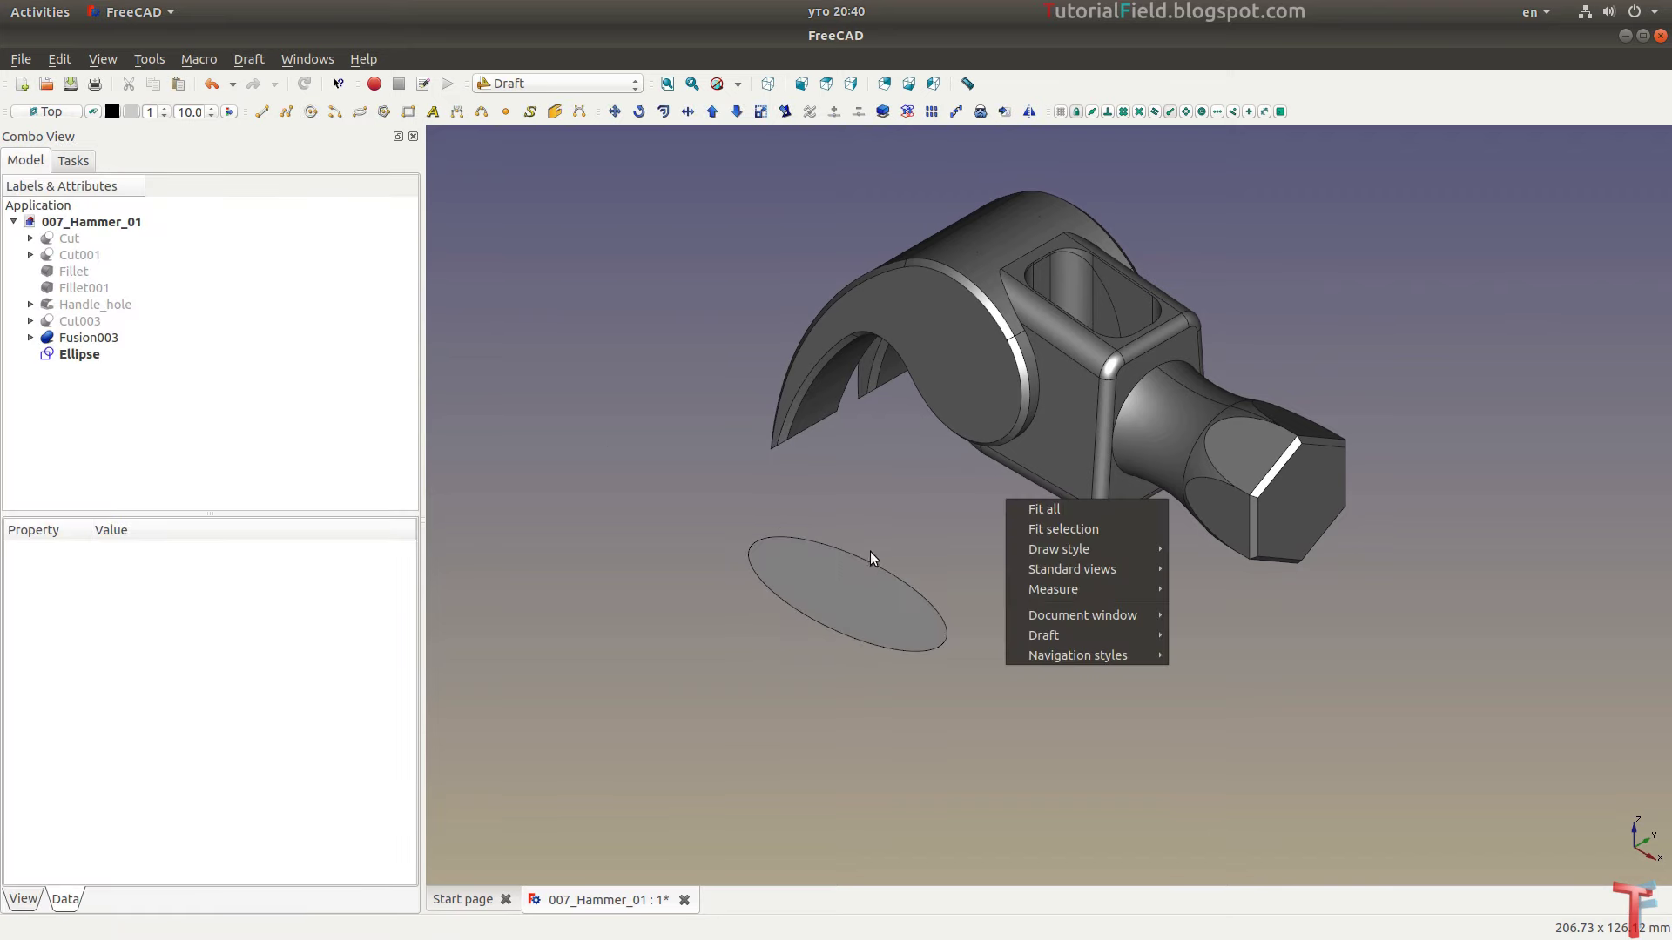
click(853, 598)
Set the ellipse's major radius to 20 mm and minor radius to 15 mm
click(128, 686)
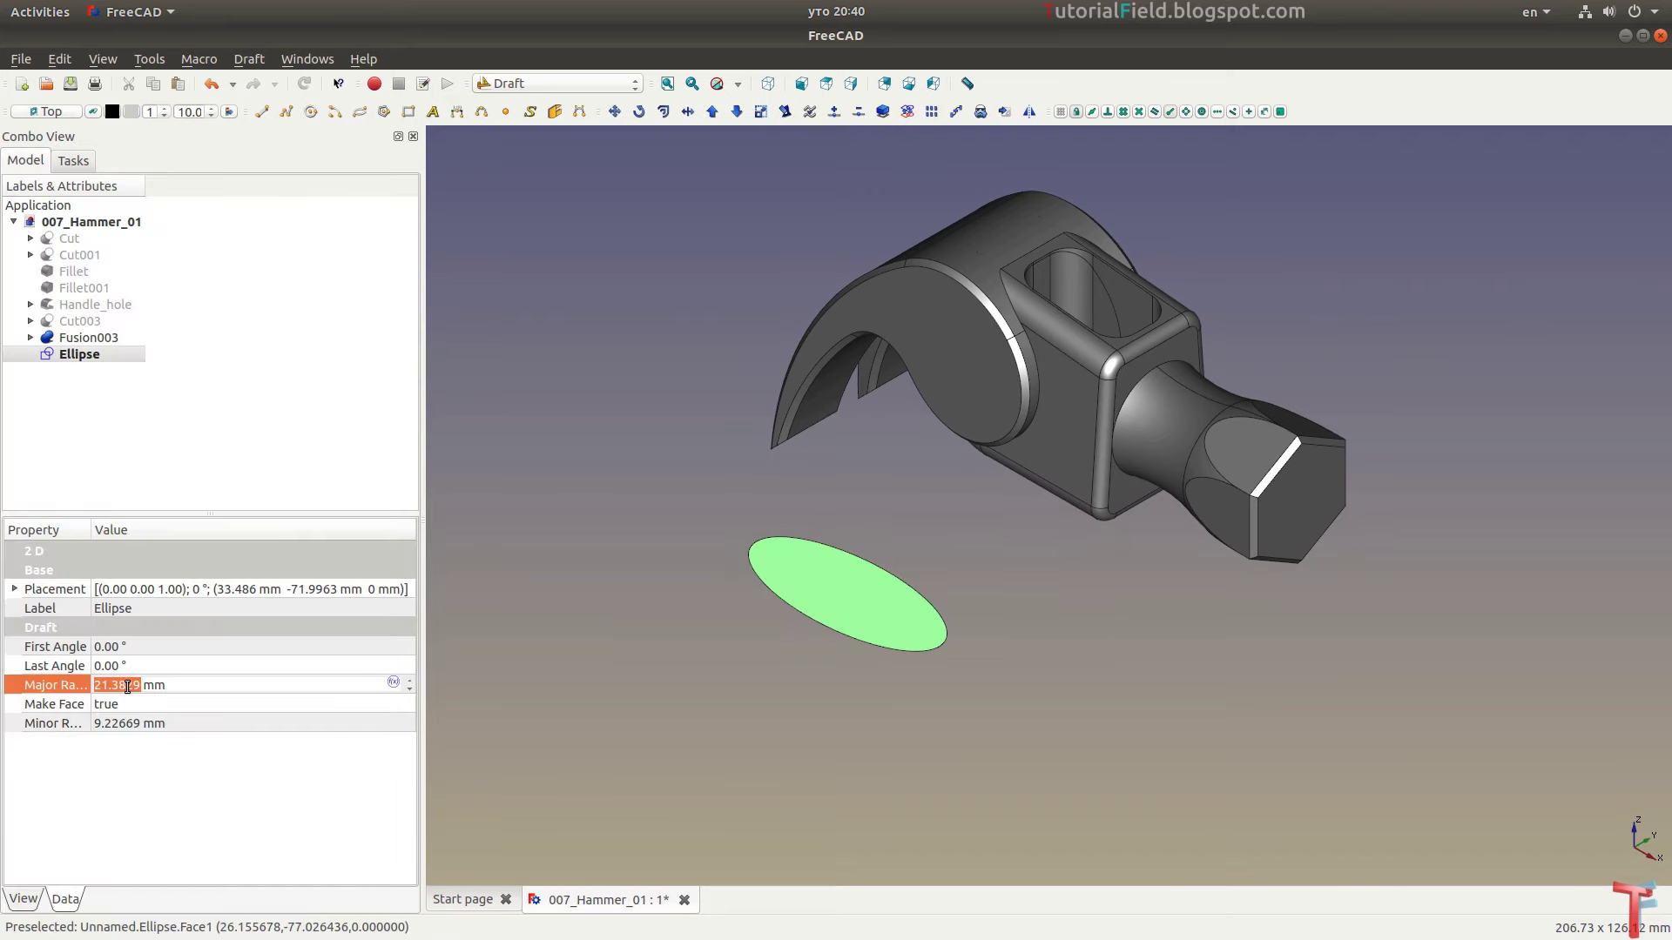
text(20)
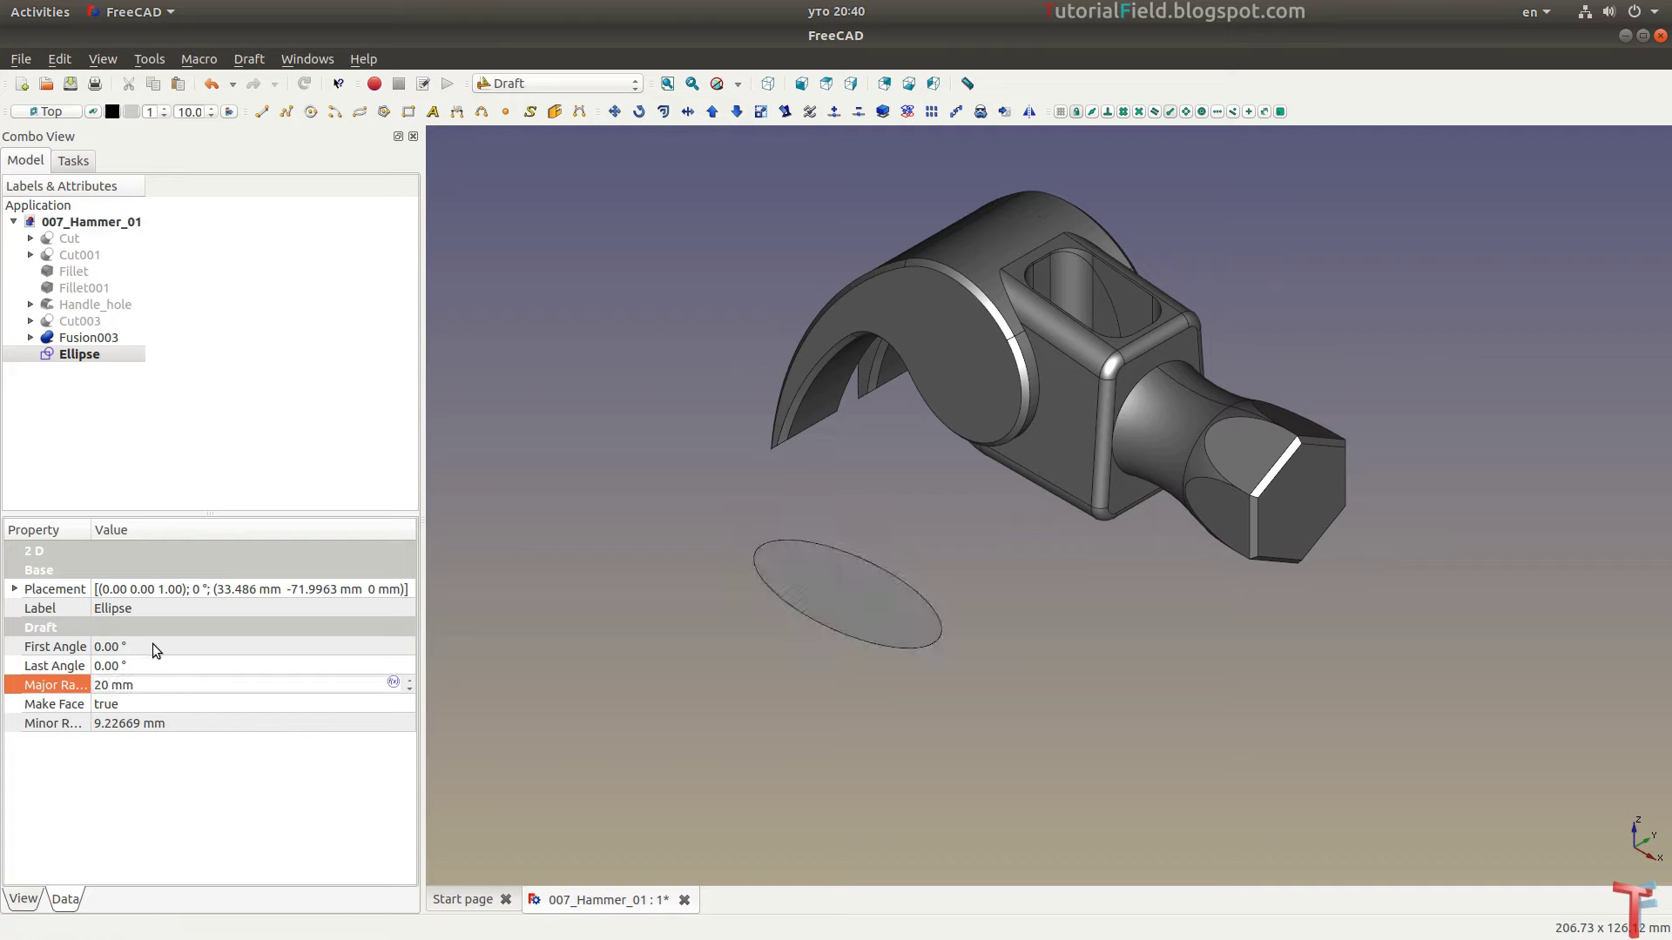
click(138, 723)
text(15)
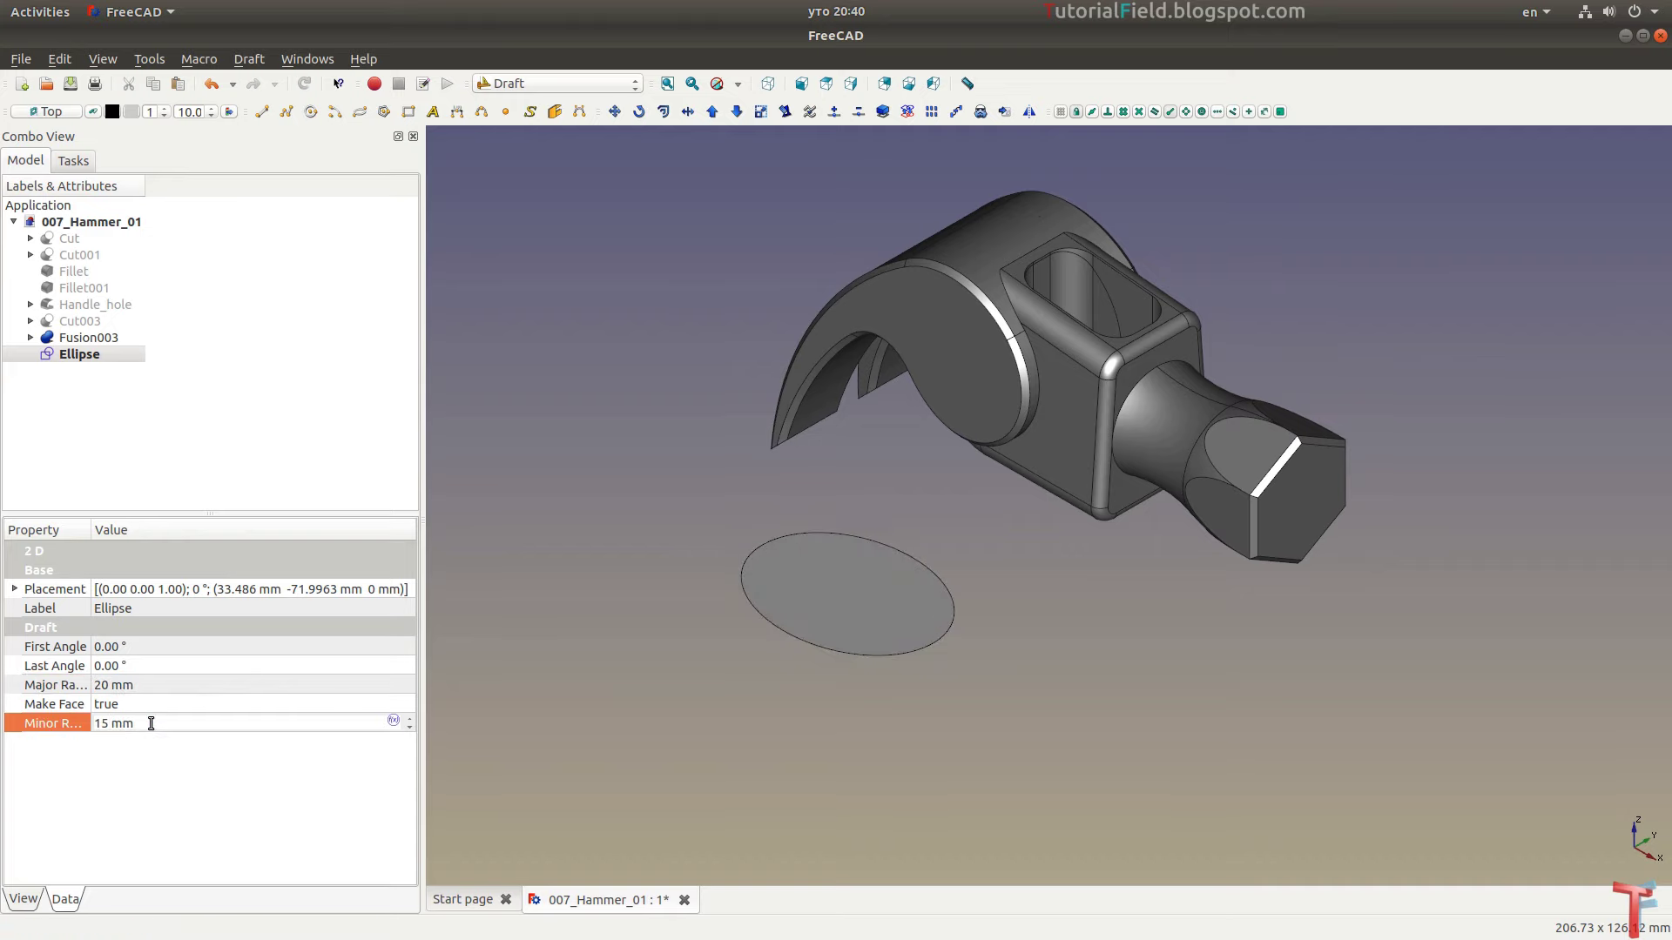
Set the ellipse's placement position to x 19 and y 0
click(15, 589)
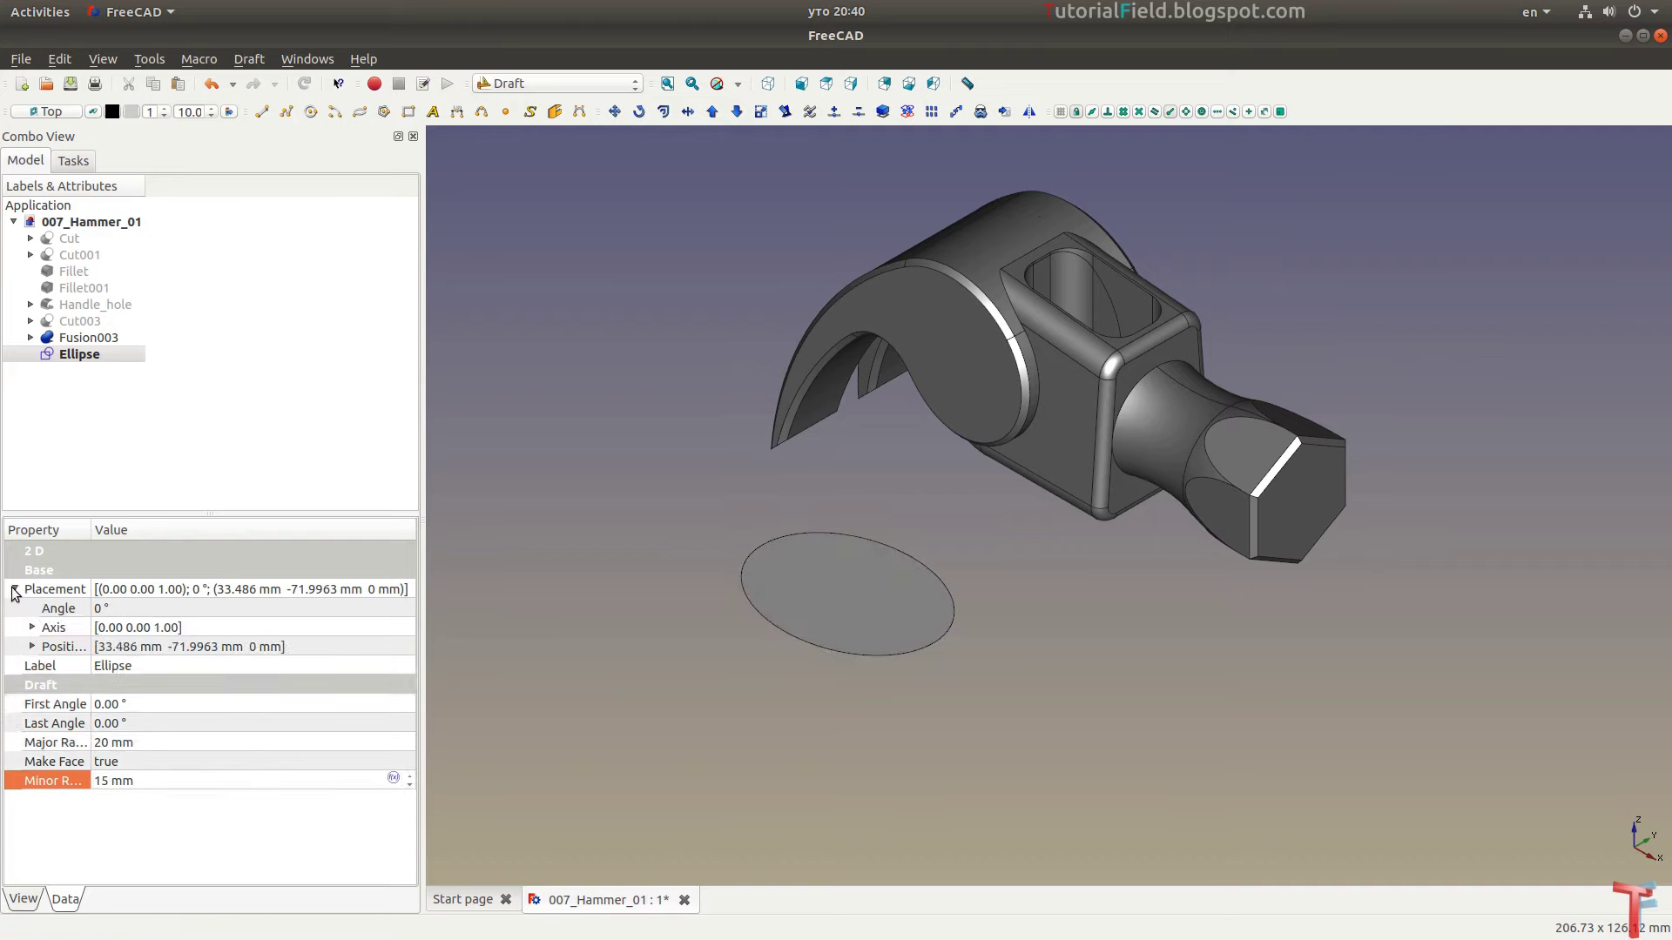
click(35, 647)
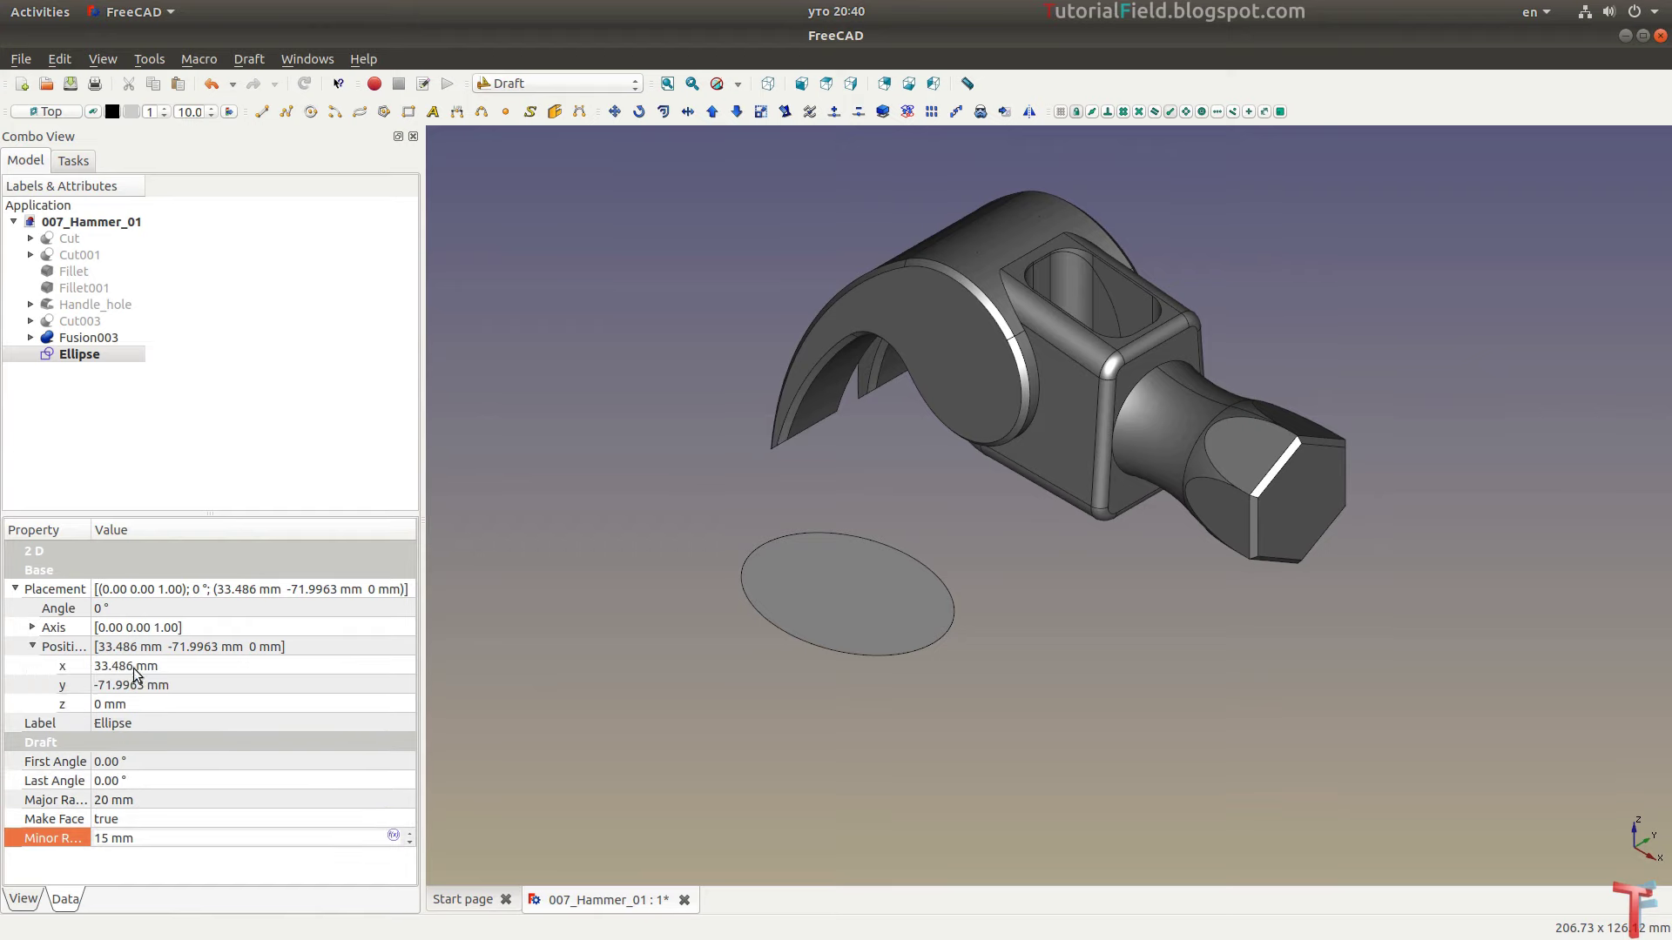
click(135, 666)
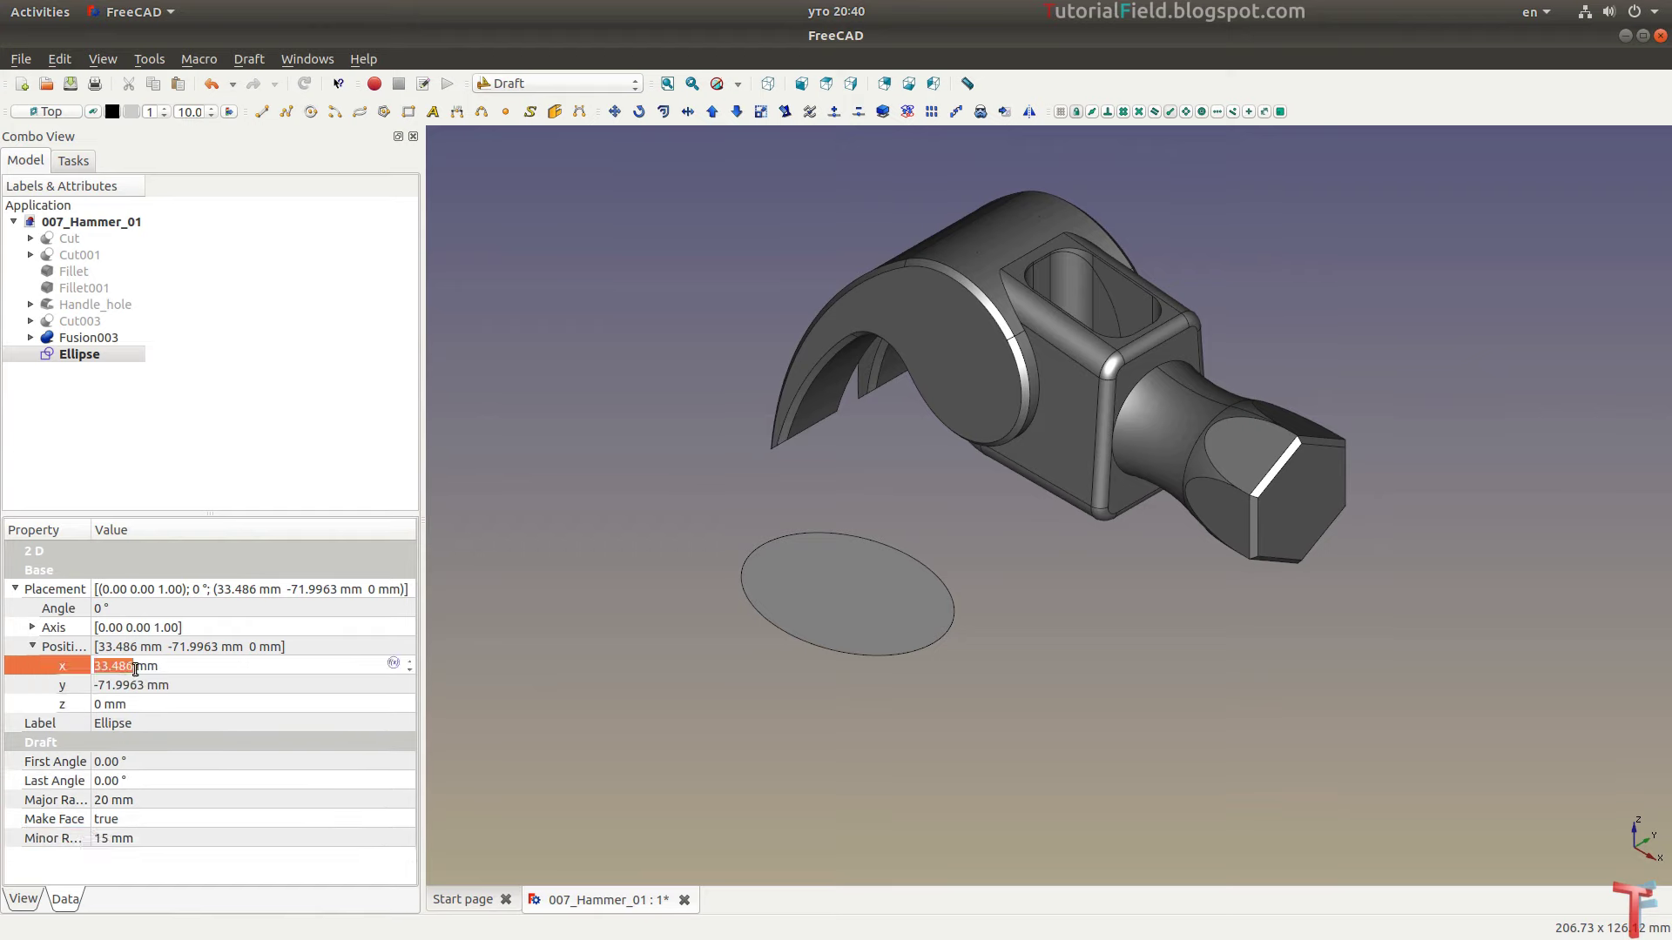
text(19)
key(Tab)
text(0)
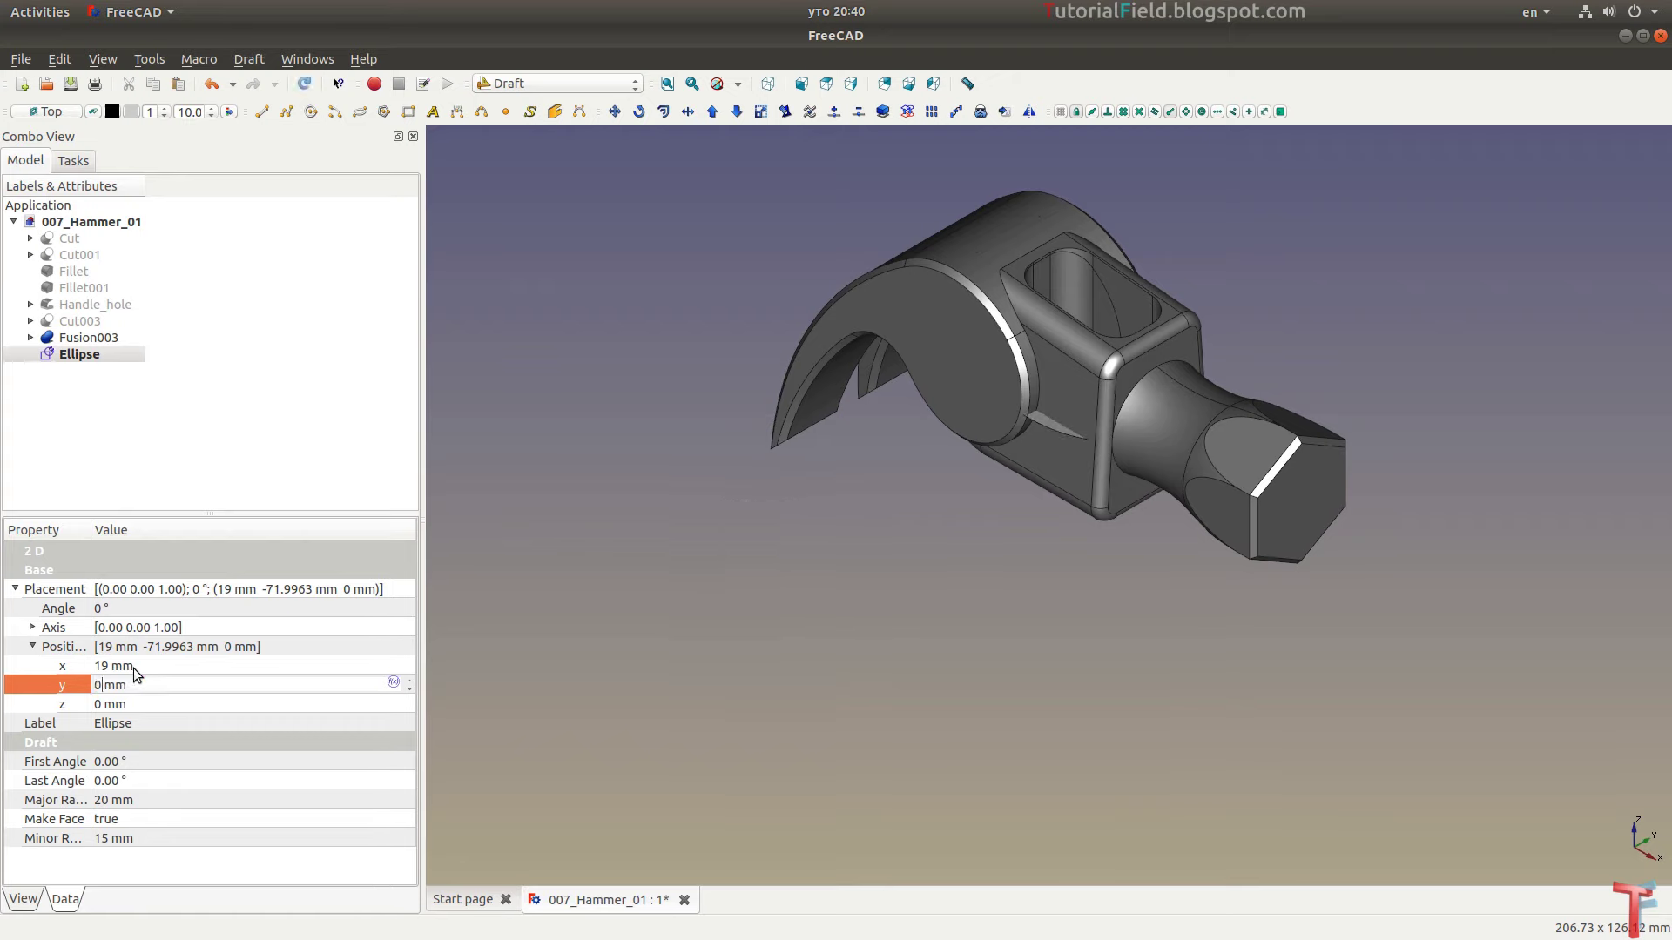
key(Tab)
Set the first ellipse's z position to -300 mm and zoom out to frame it
text(300)
key(Return)
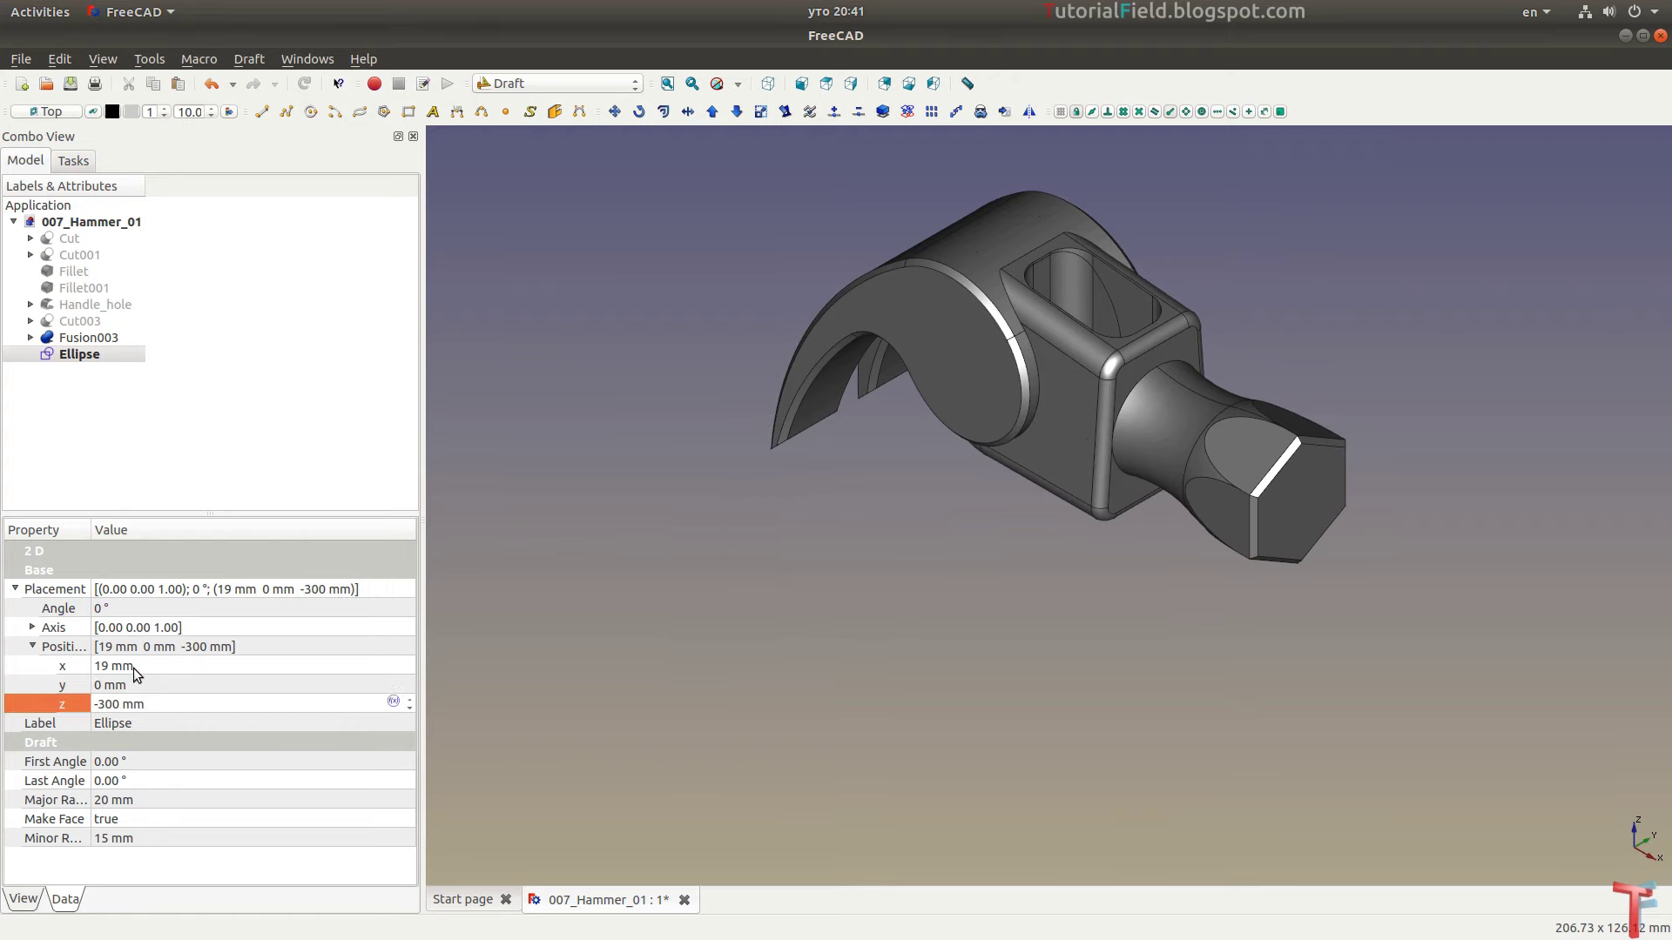
scroll(935, 524, down, 3)
scroll(874, 449, down, 5)
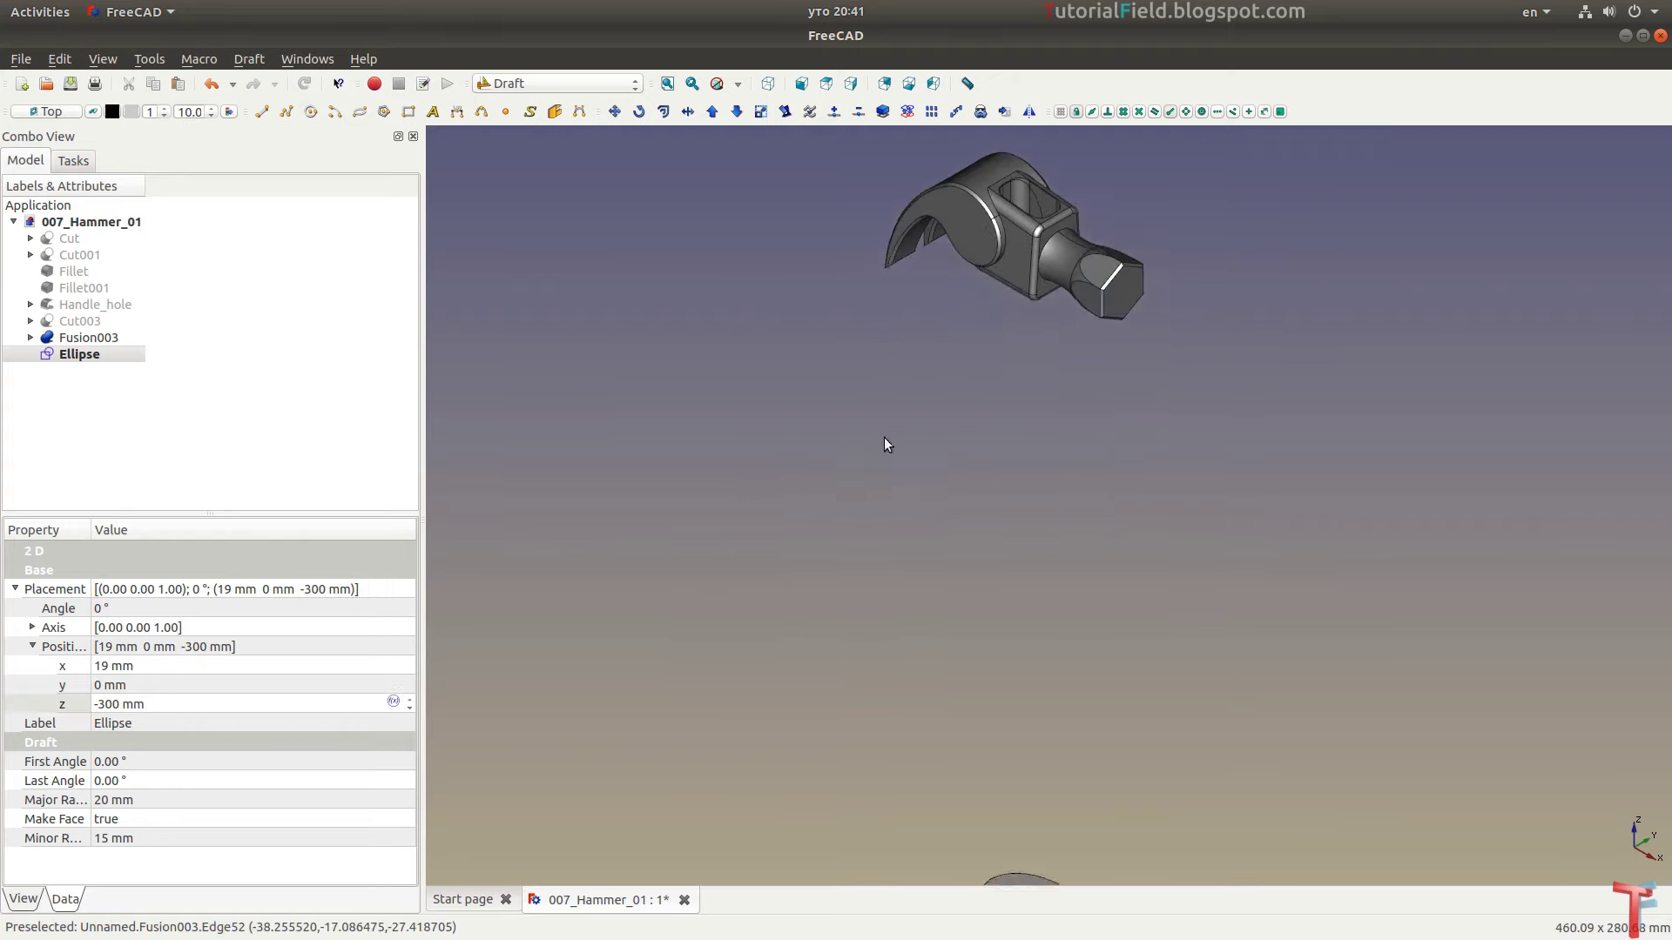
middle_drag(885, 437, 926, 475)
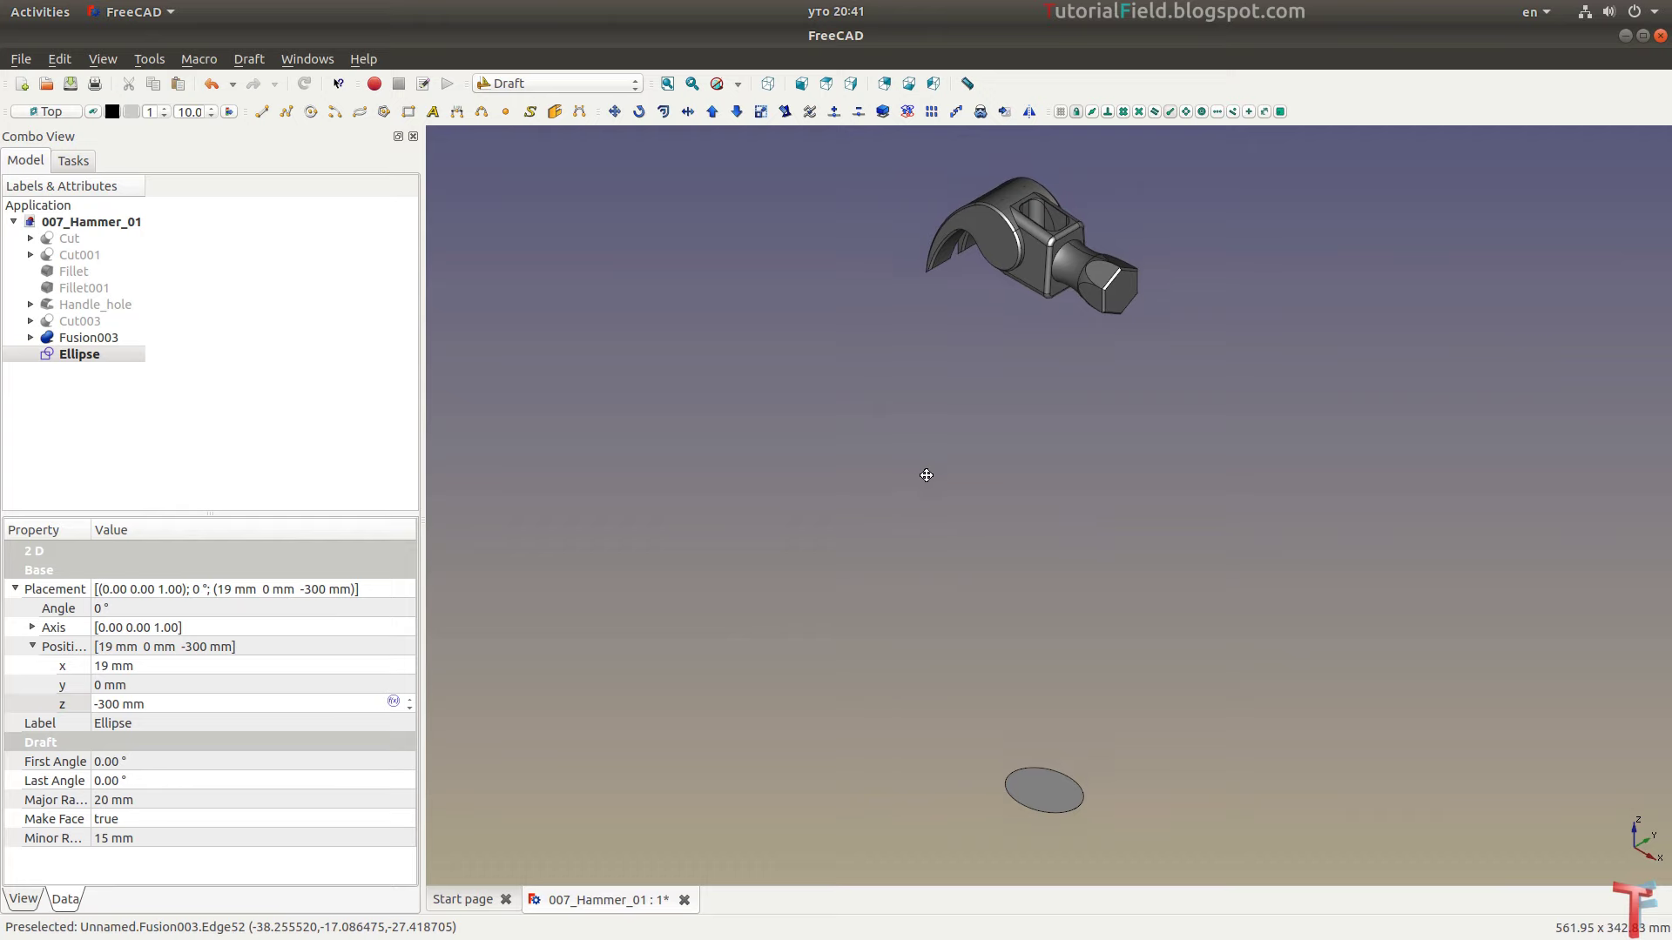
Duplicate the ellipse with copy and paste to create Ellipse001
click(98, 354)
key(ctrl+c)
key(ctrl+v)
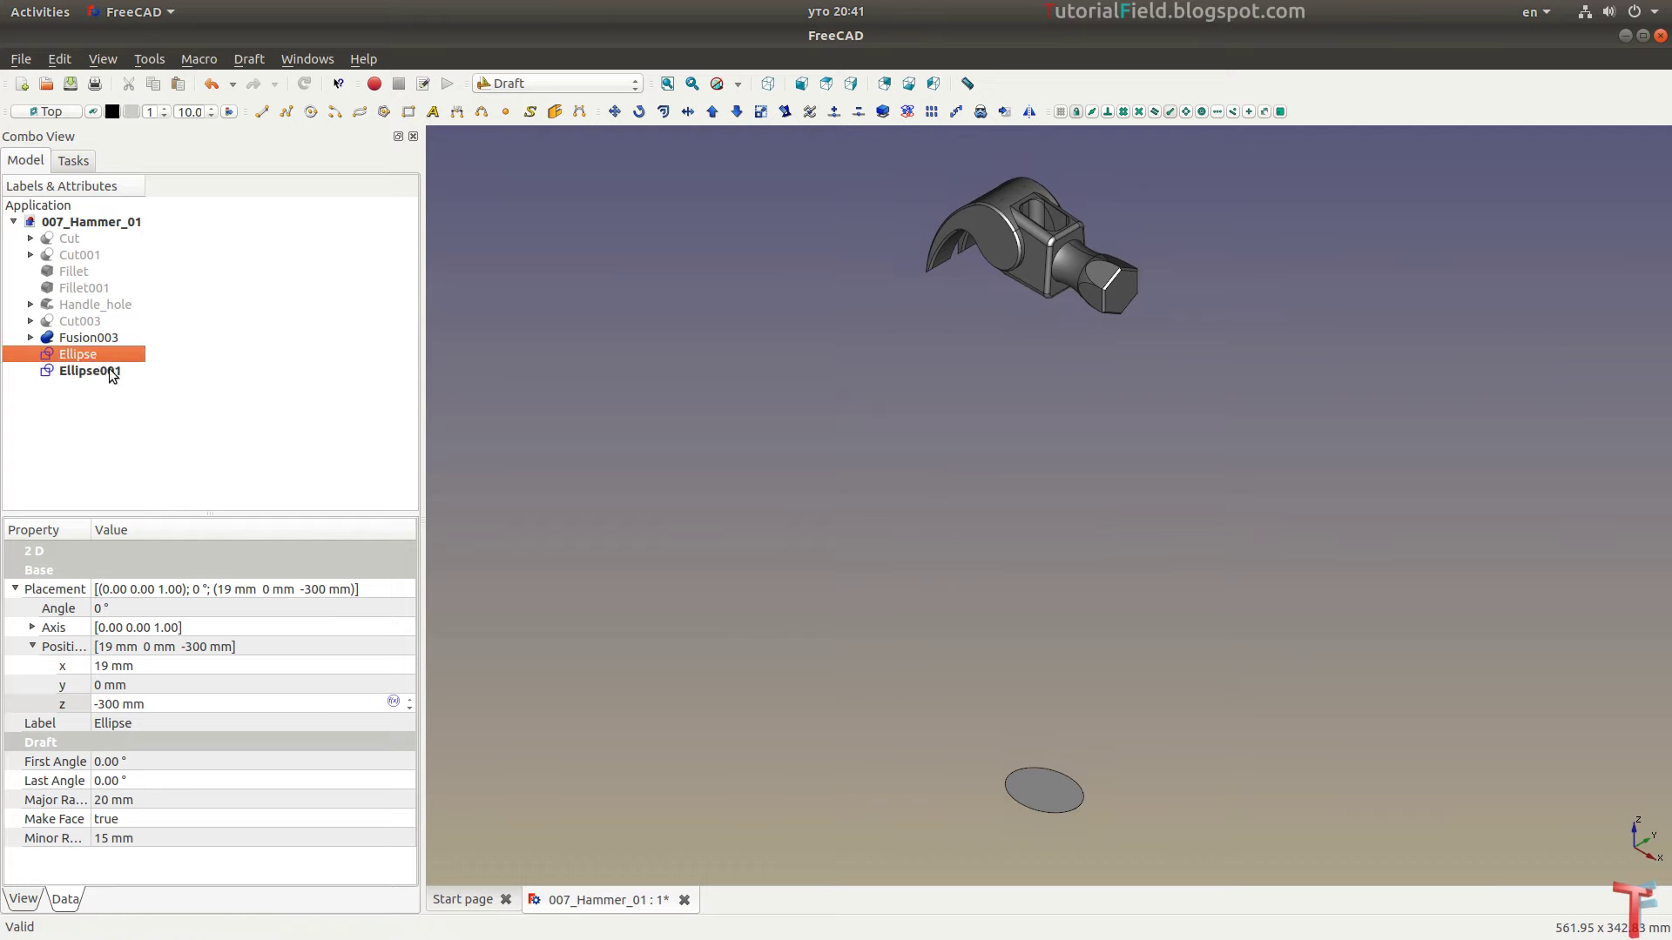
click(109, 371)
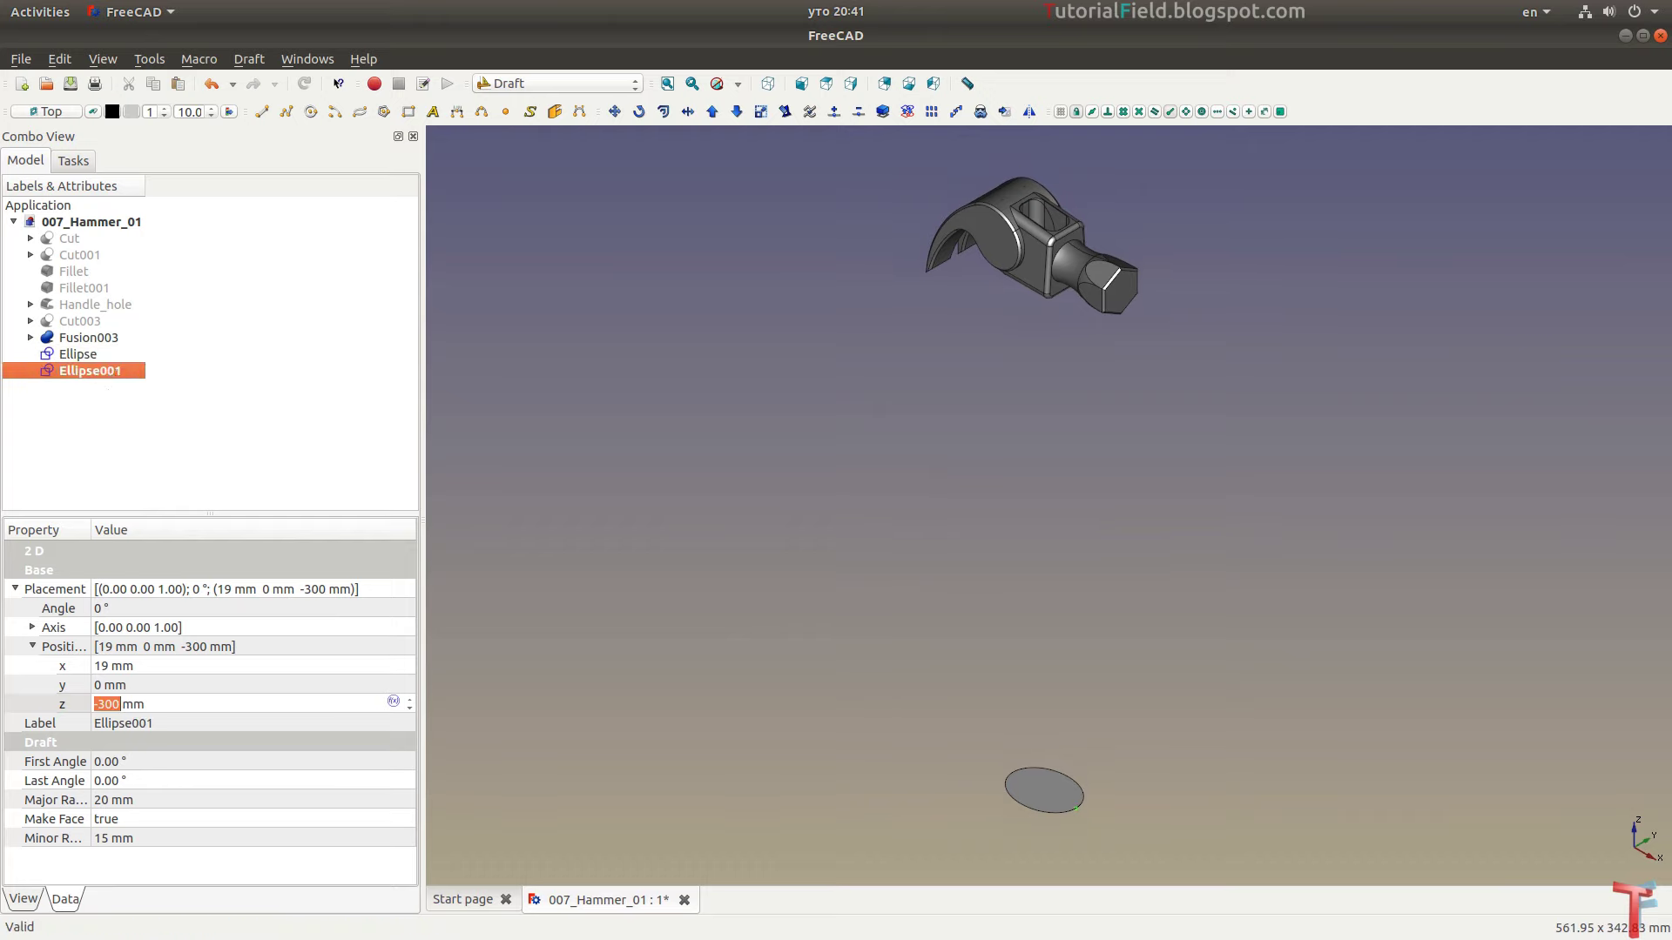
key(super+space)
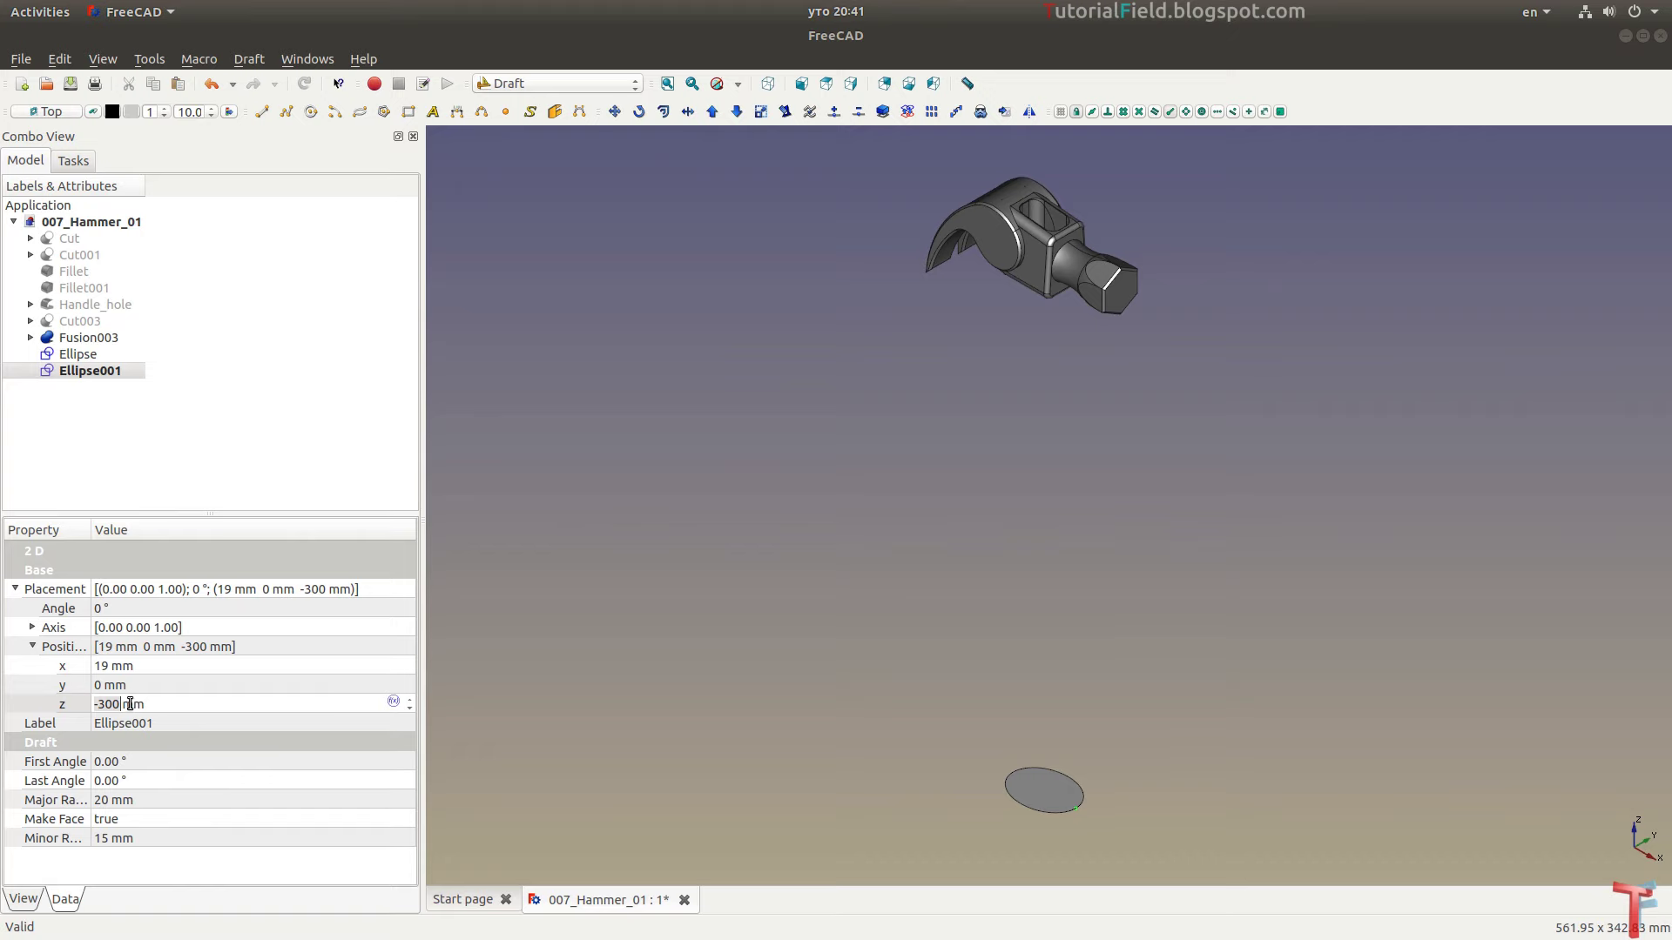
Move Ellipse001 to z -270 mm with 16 mm and 12 mm radii
click(130, 704)
double_click(115, 707)
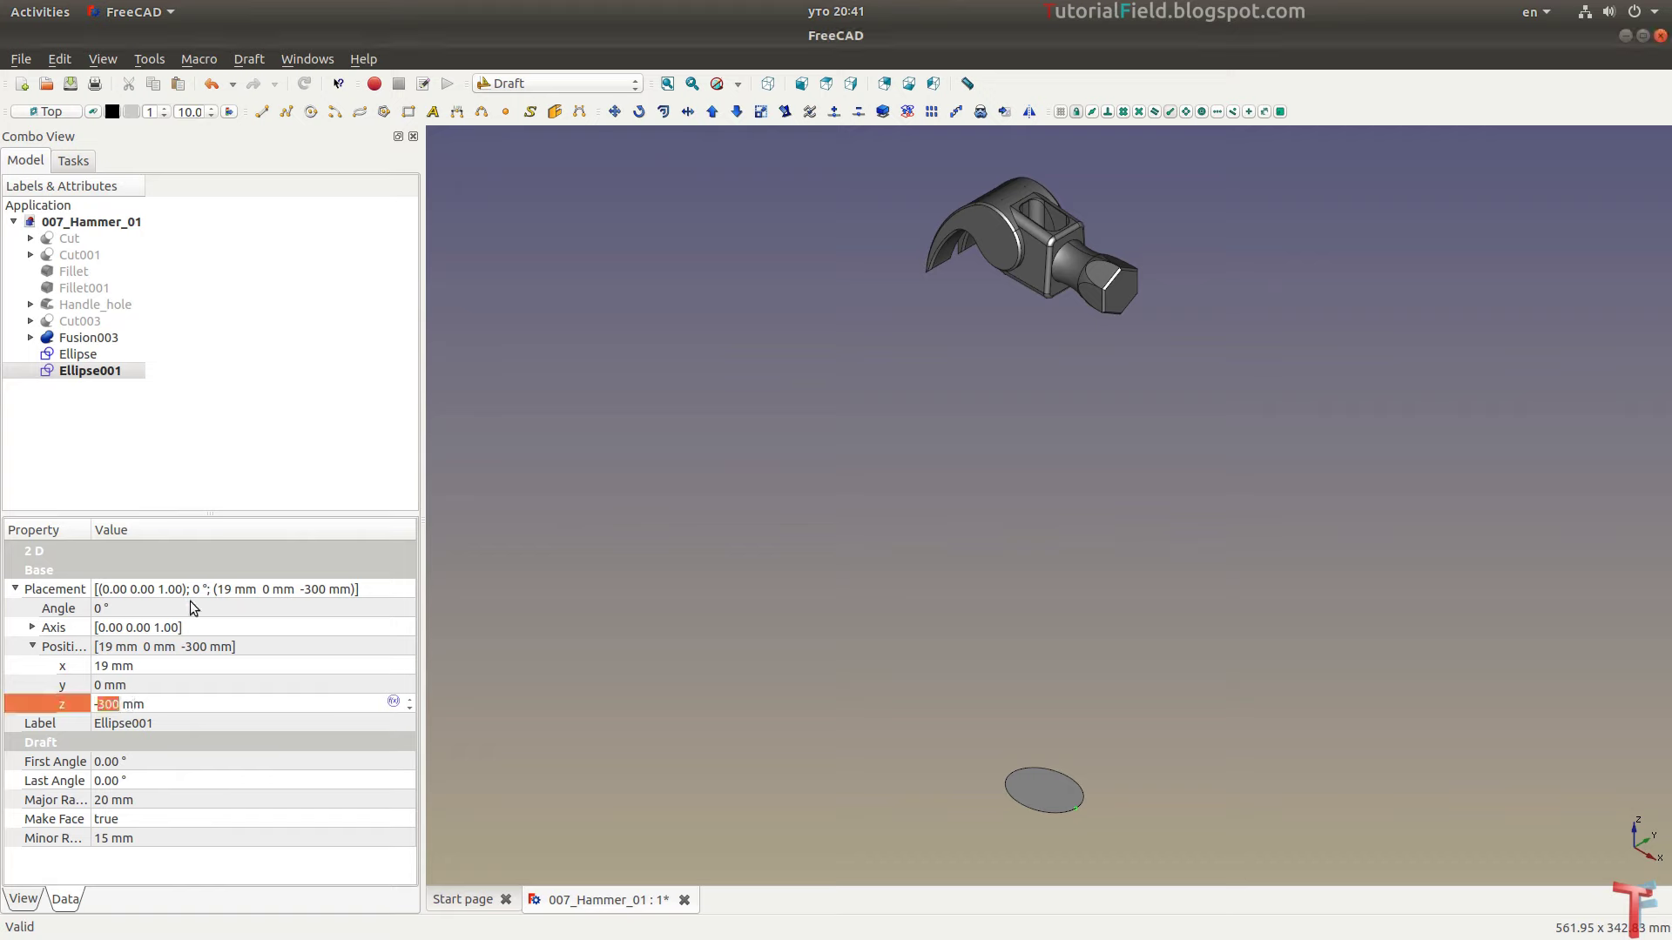
text(270)
key(Return)
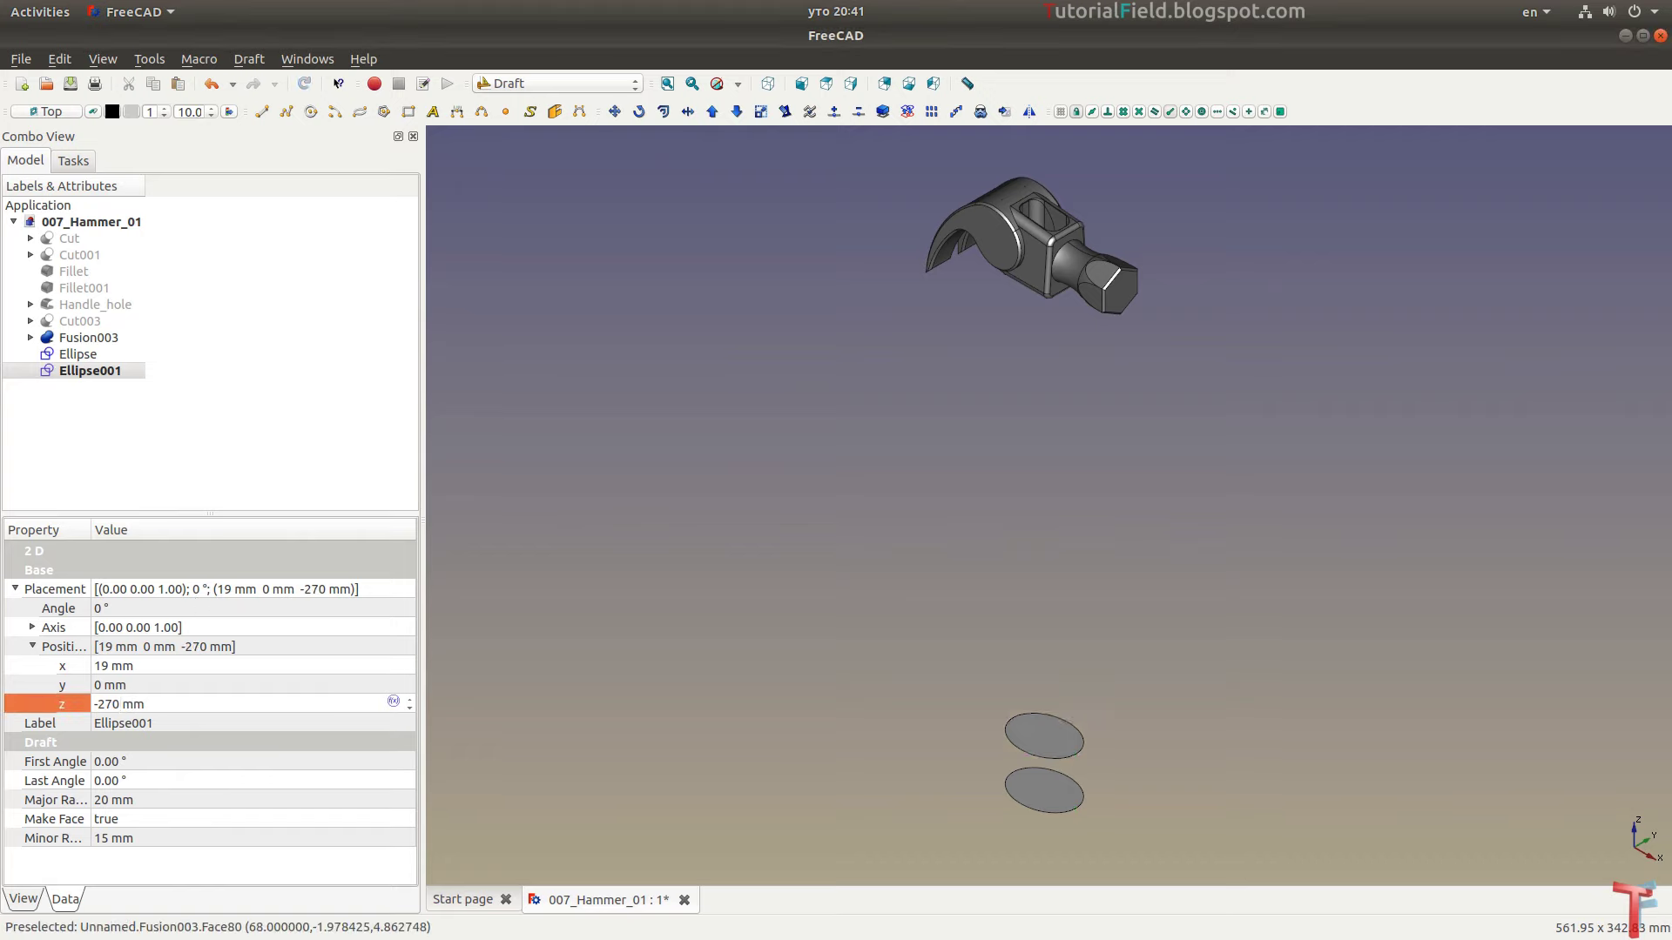
key(ctrl+r)
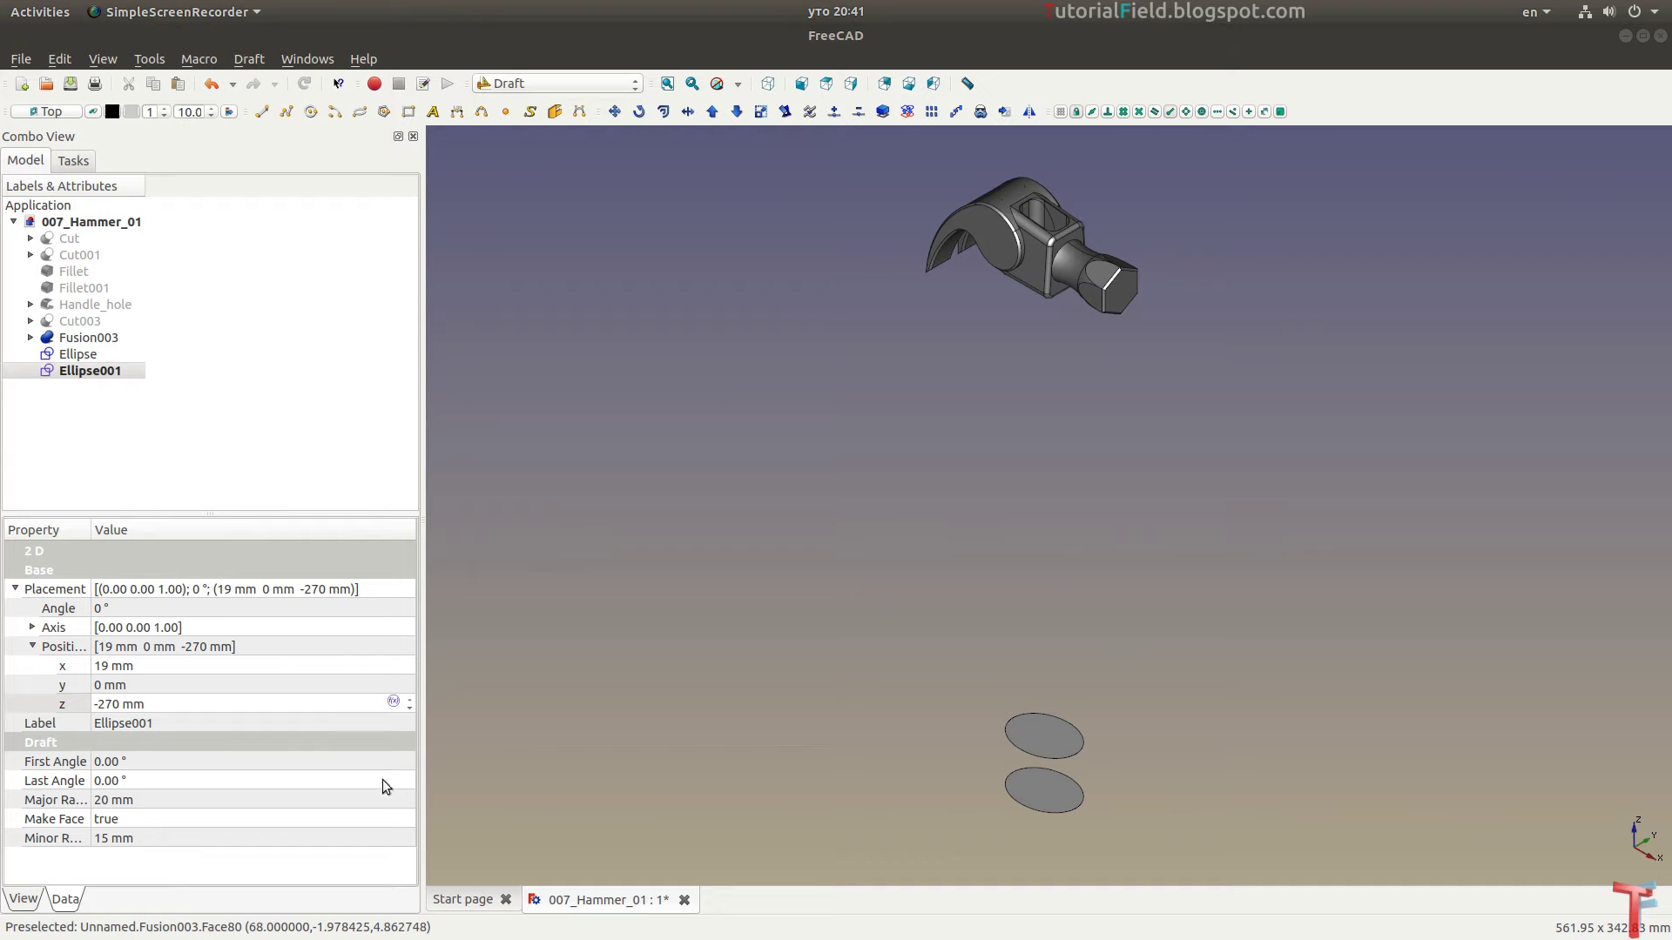
double_click(139, 801)
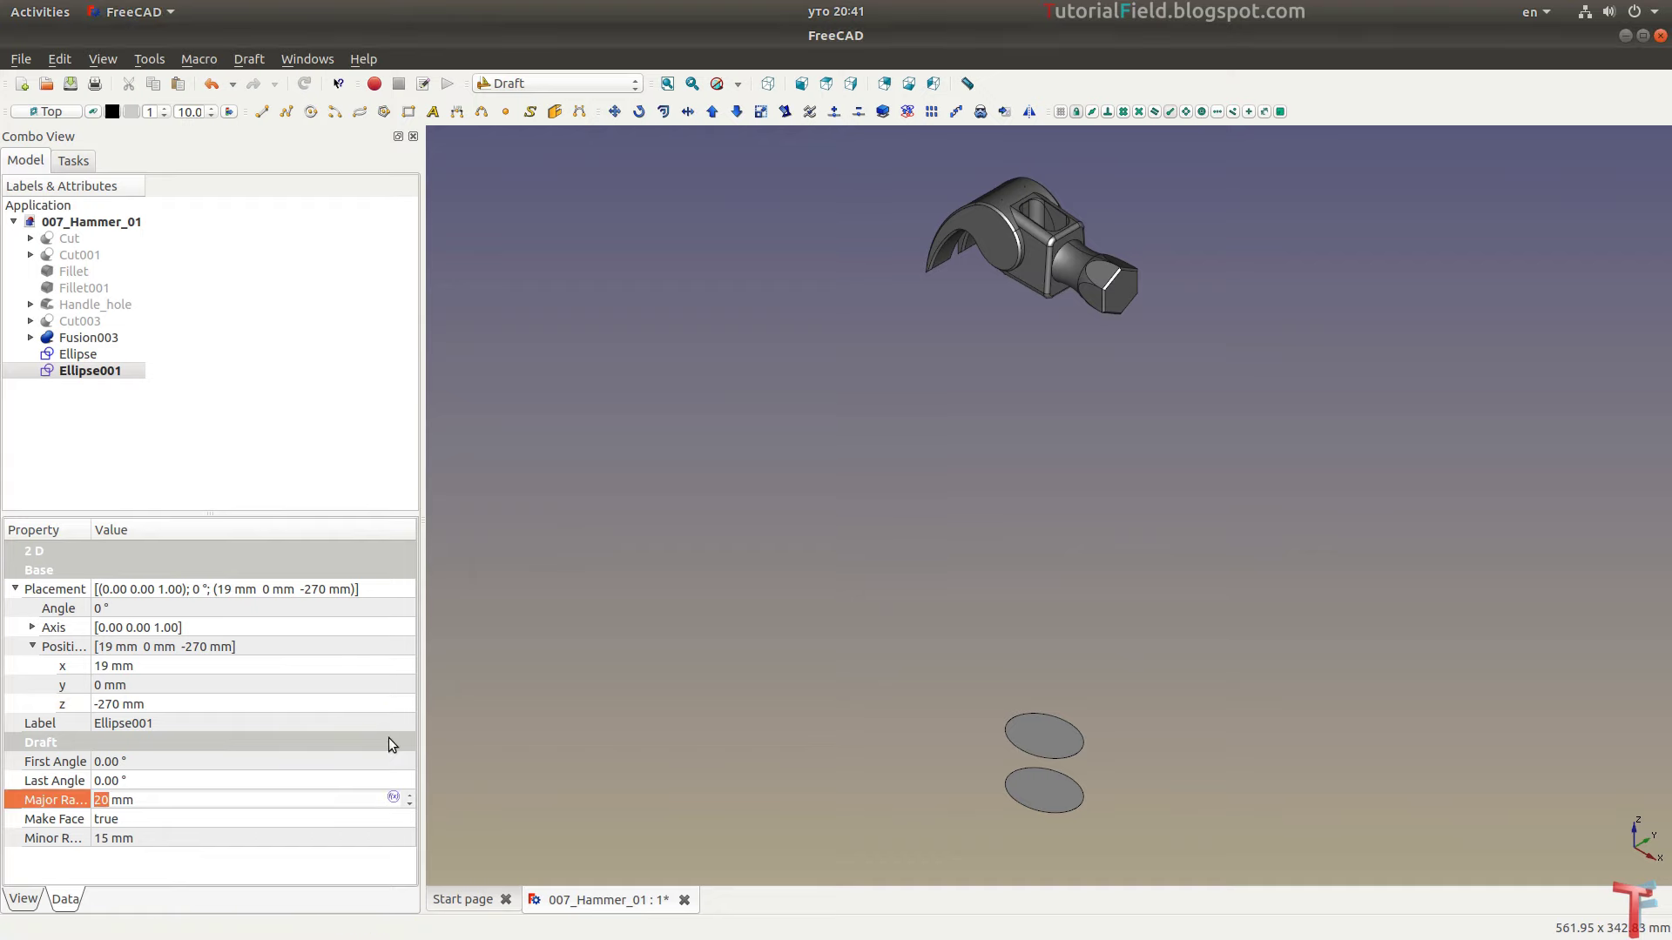
text(16)
key(Return)
key(Return)
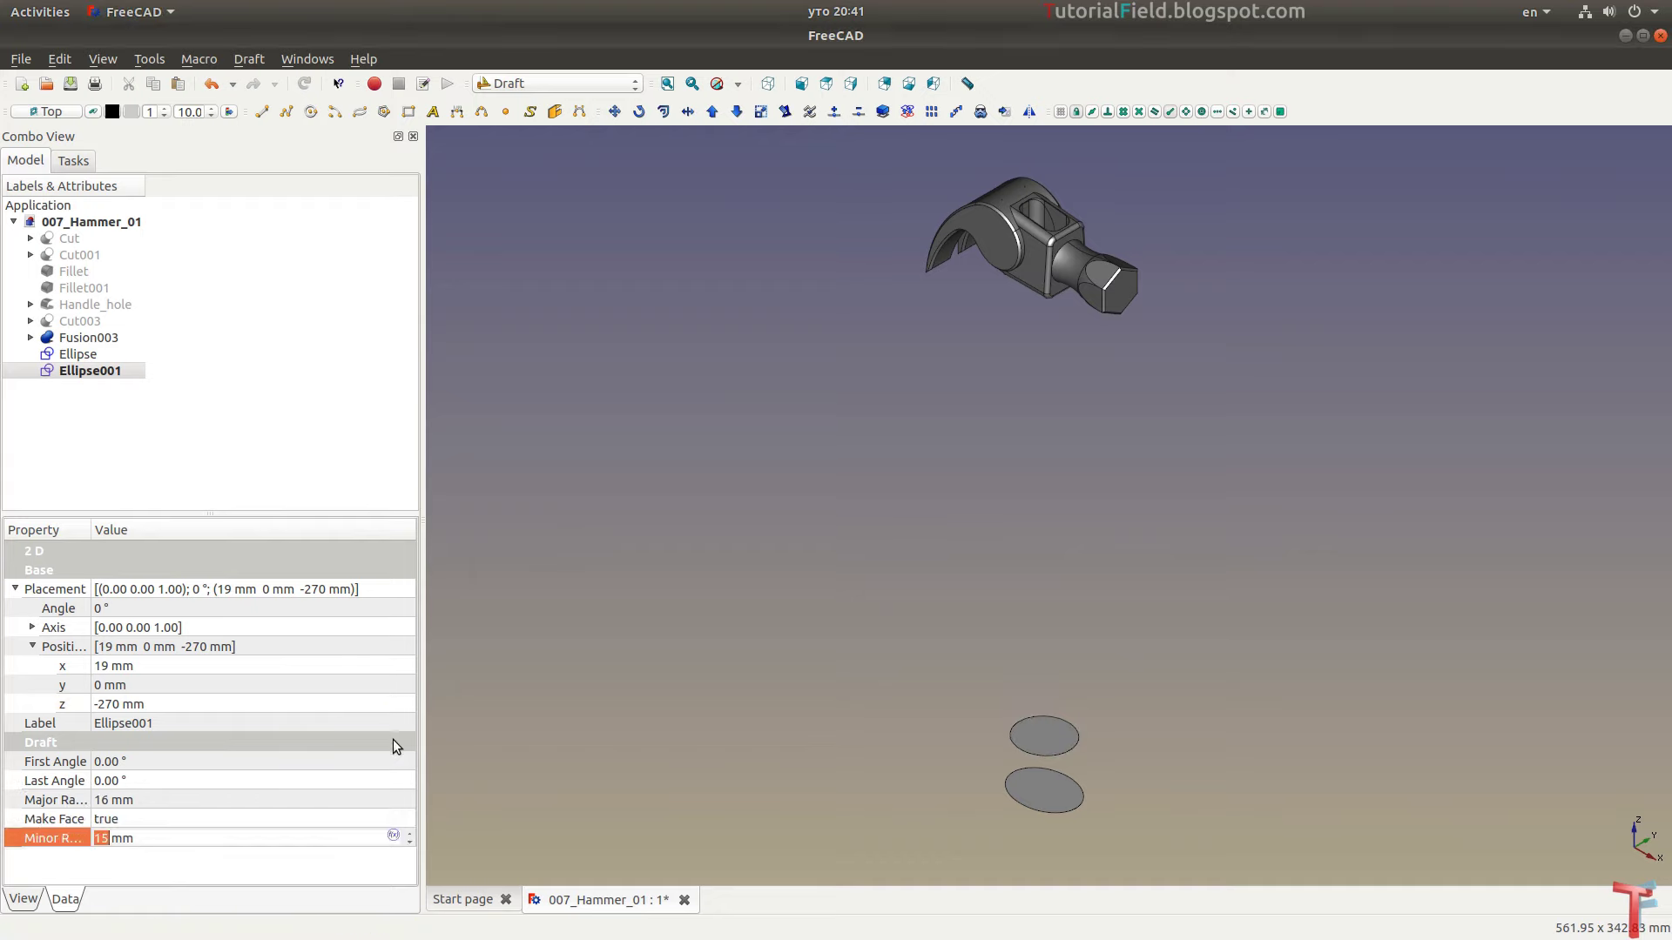
text(12)
click(94, 370)
Paste a copy of Ellipse001 as Ellipse002 and set its z to -170 mm
key(ctrl+c)
key(ctrl+v)
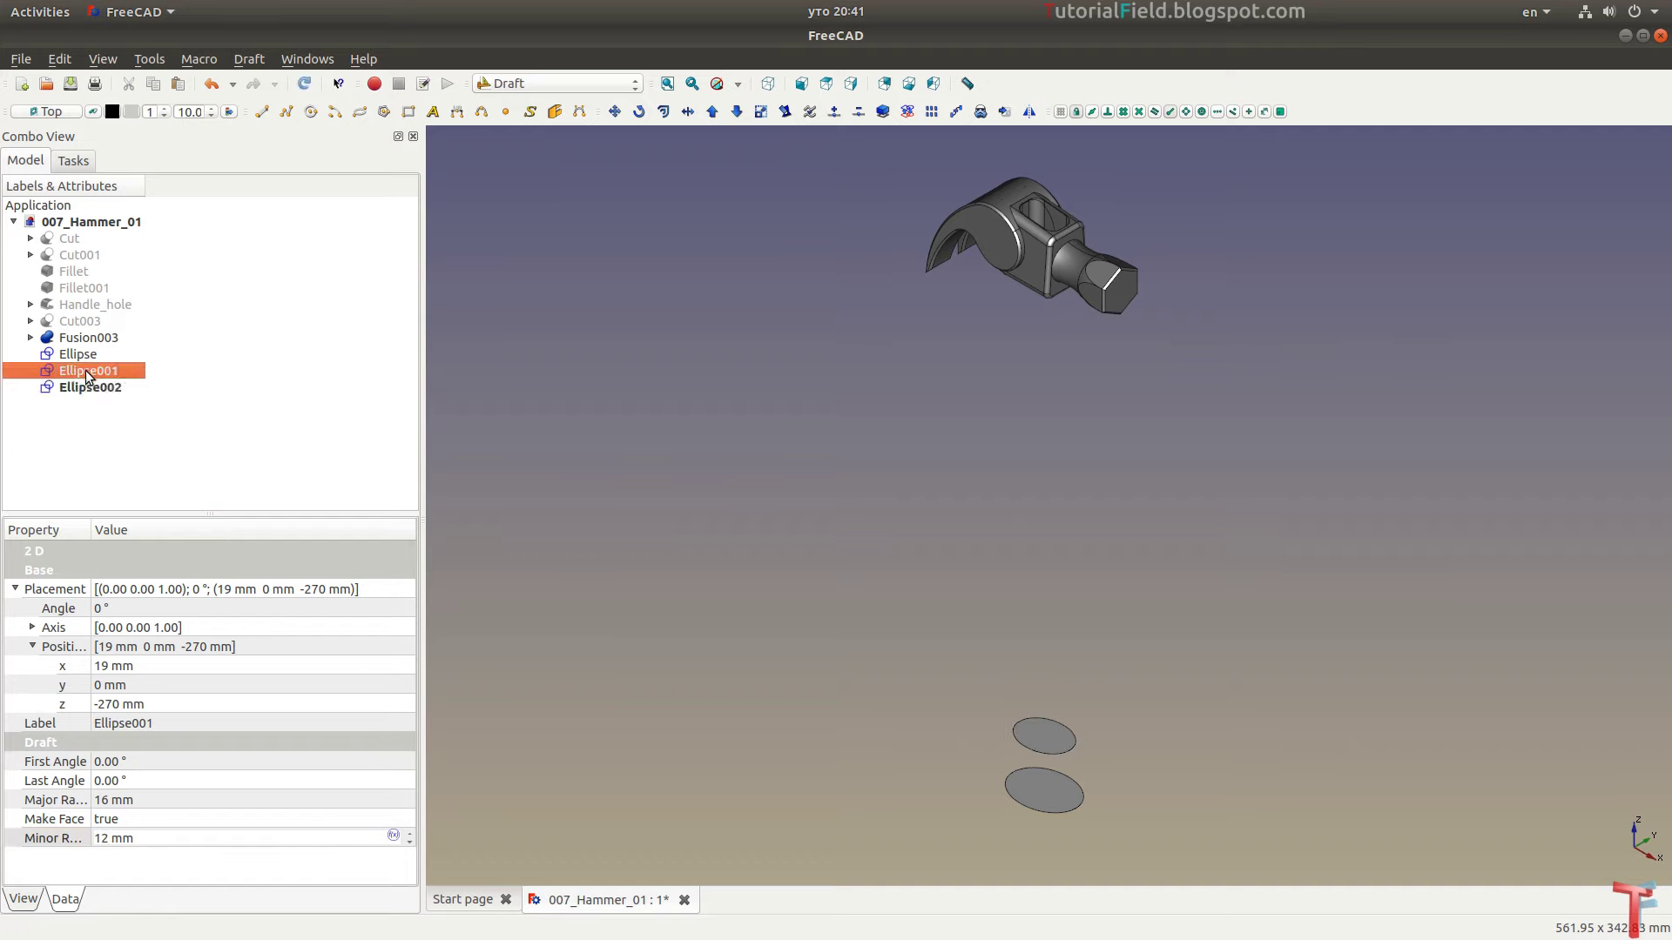
click(84, 388)
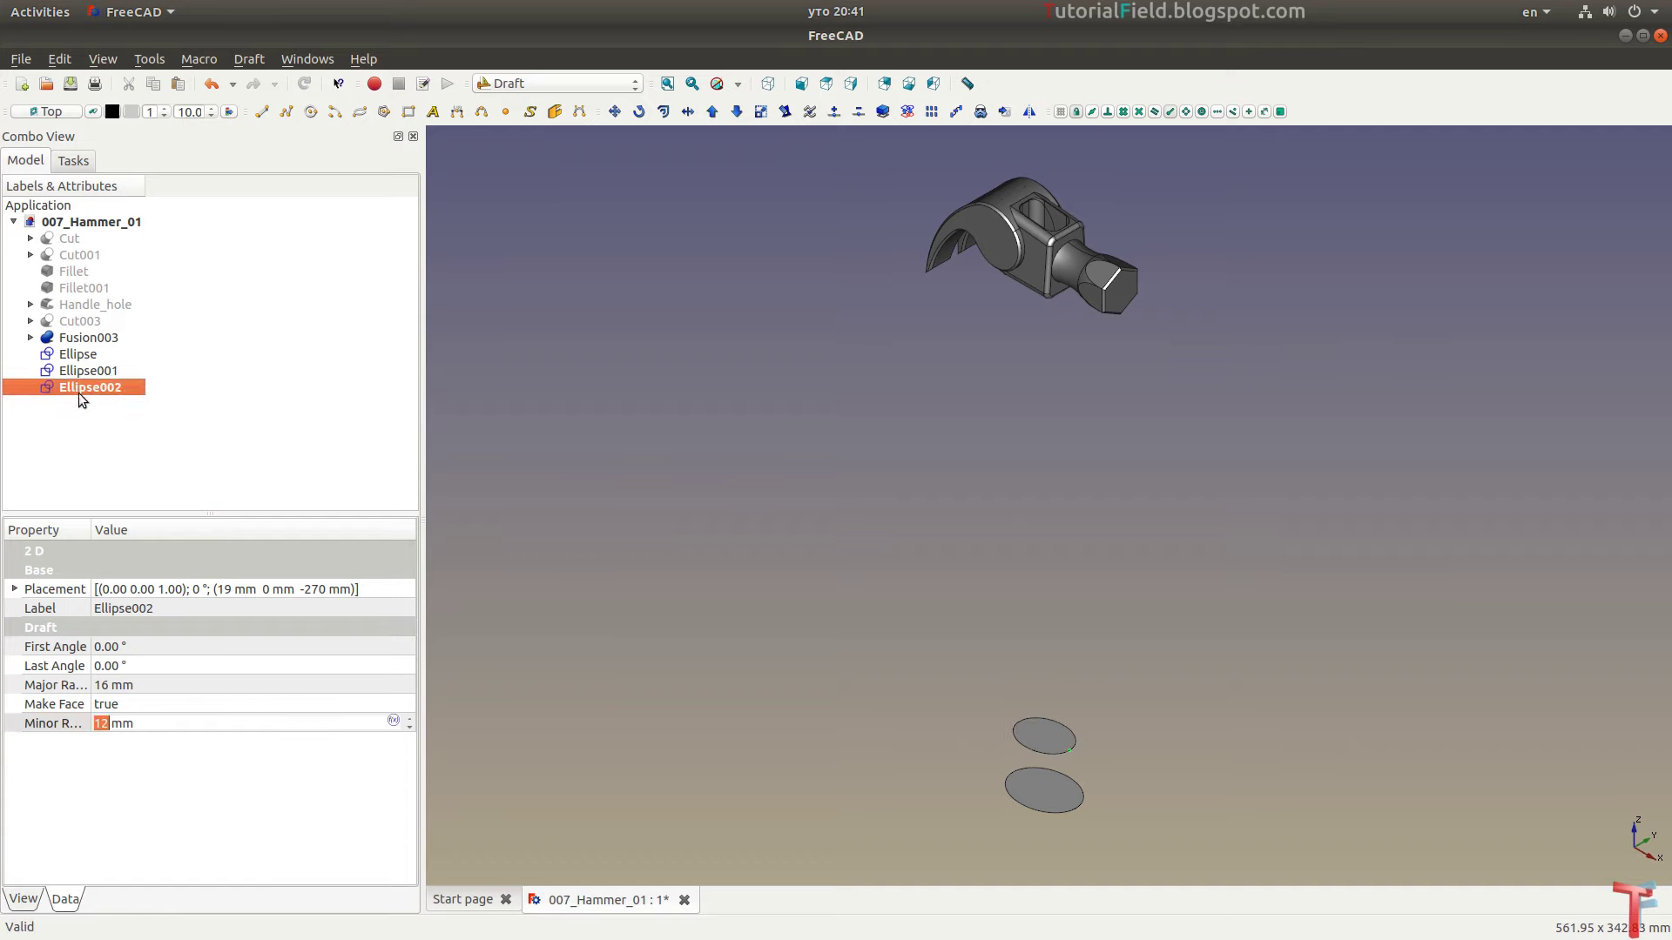
click(15, 590)
click(32, 646)
click(137, 704)
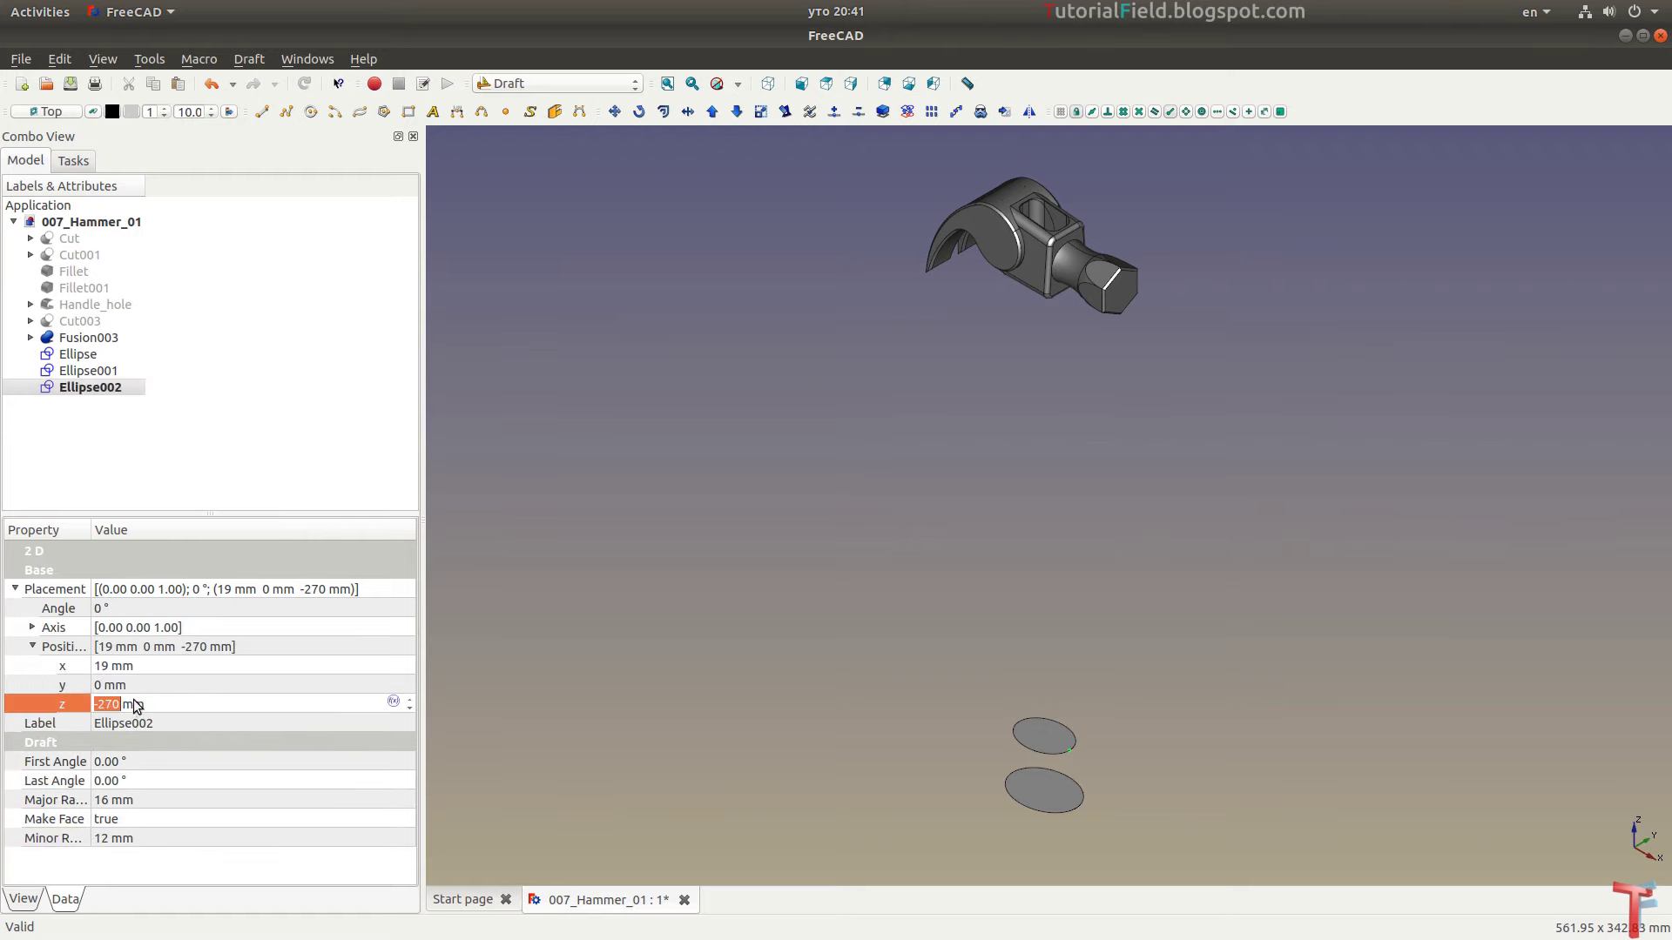
text(-170)
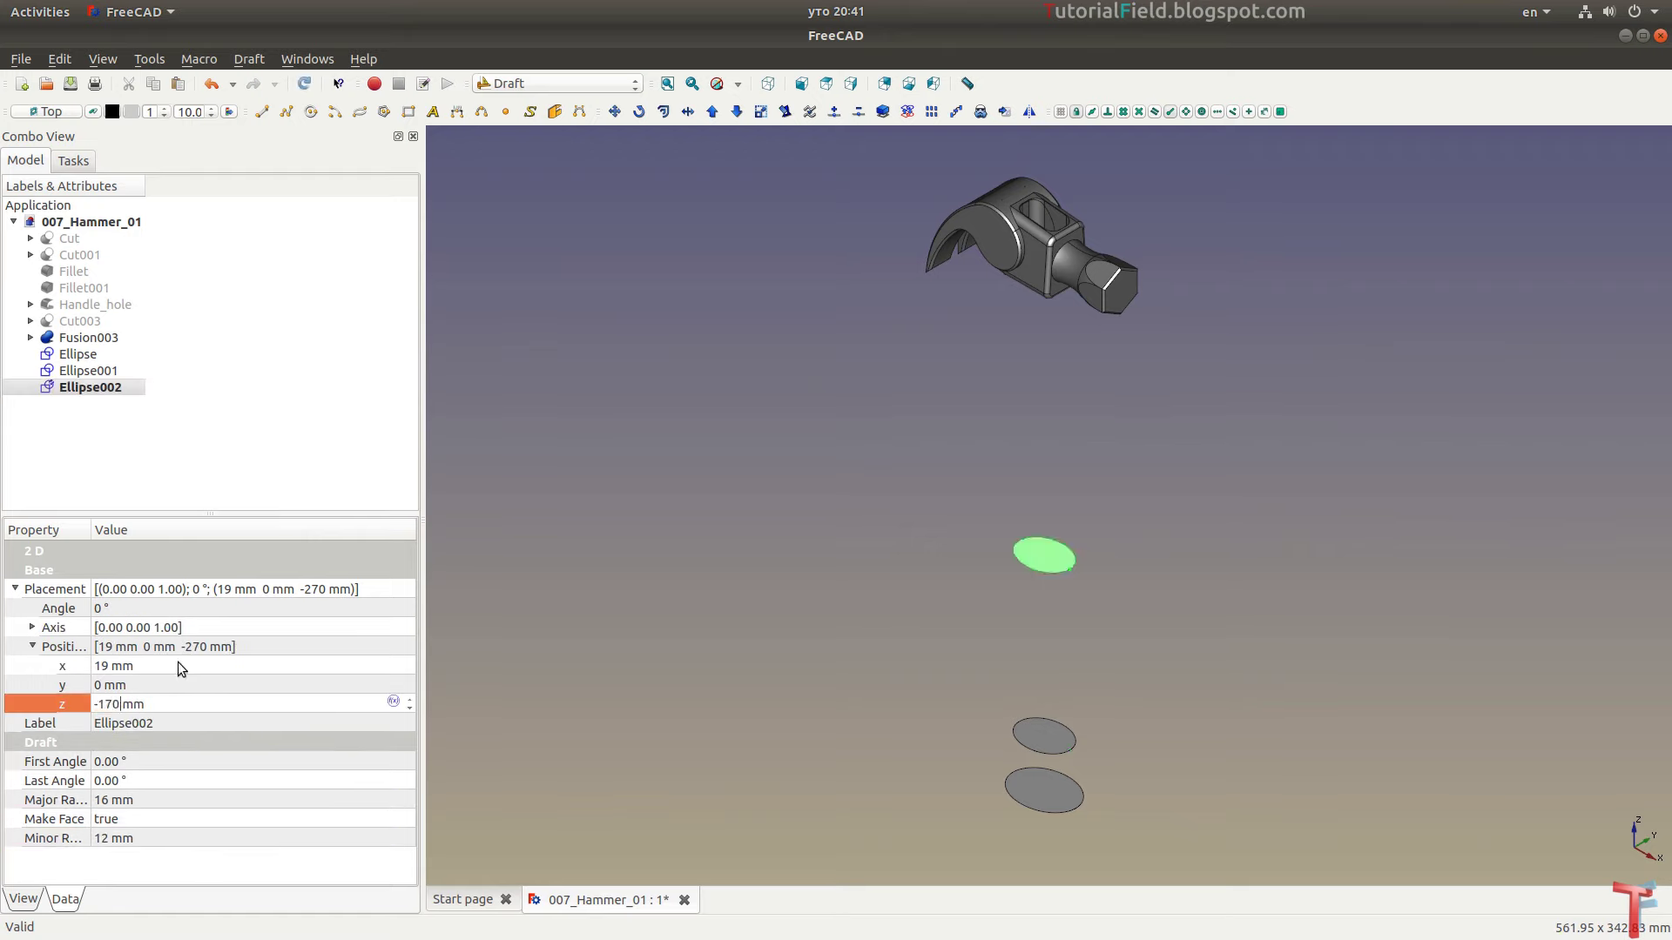
Give Ellipse002 an 18 mm major radius and 14 mm minor radius
click(113, 801)
text(18)
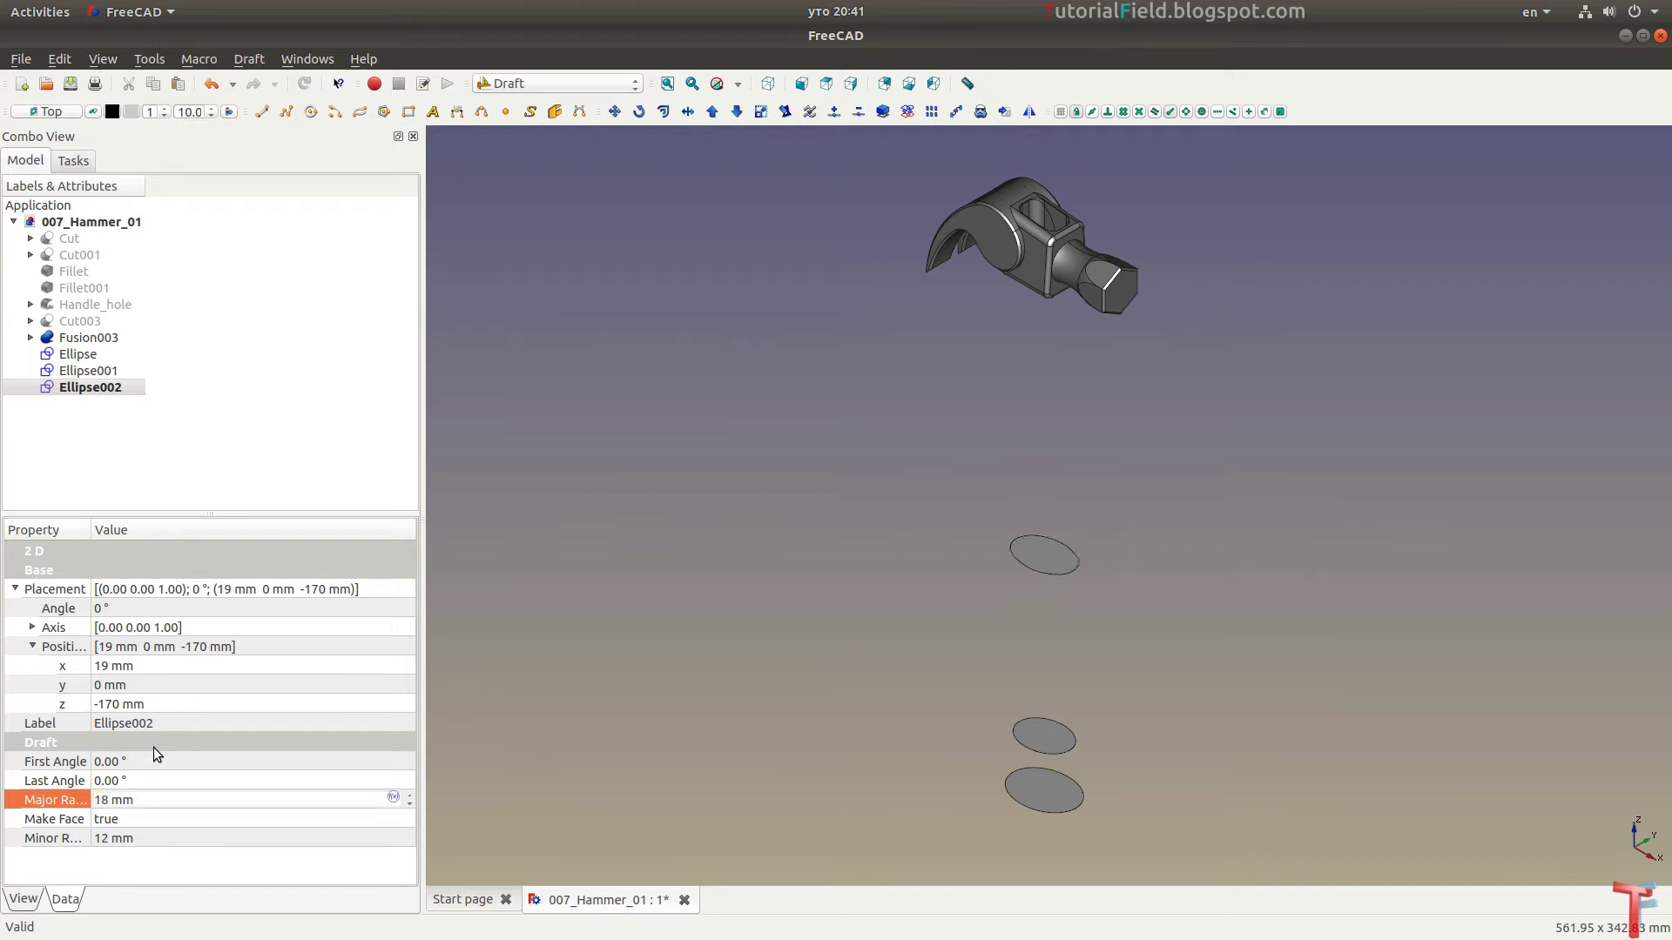
click(122, 838)
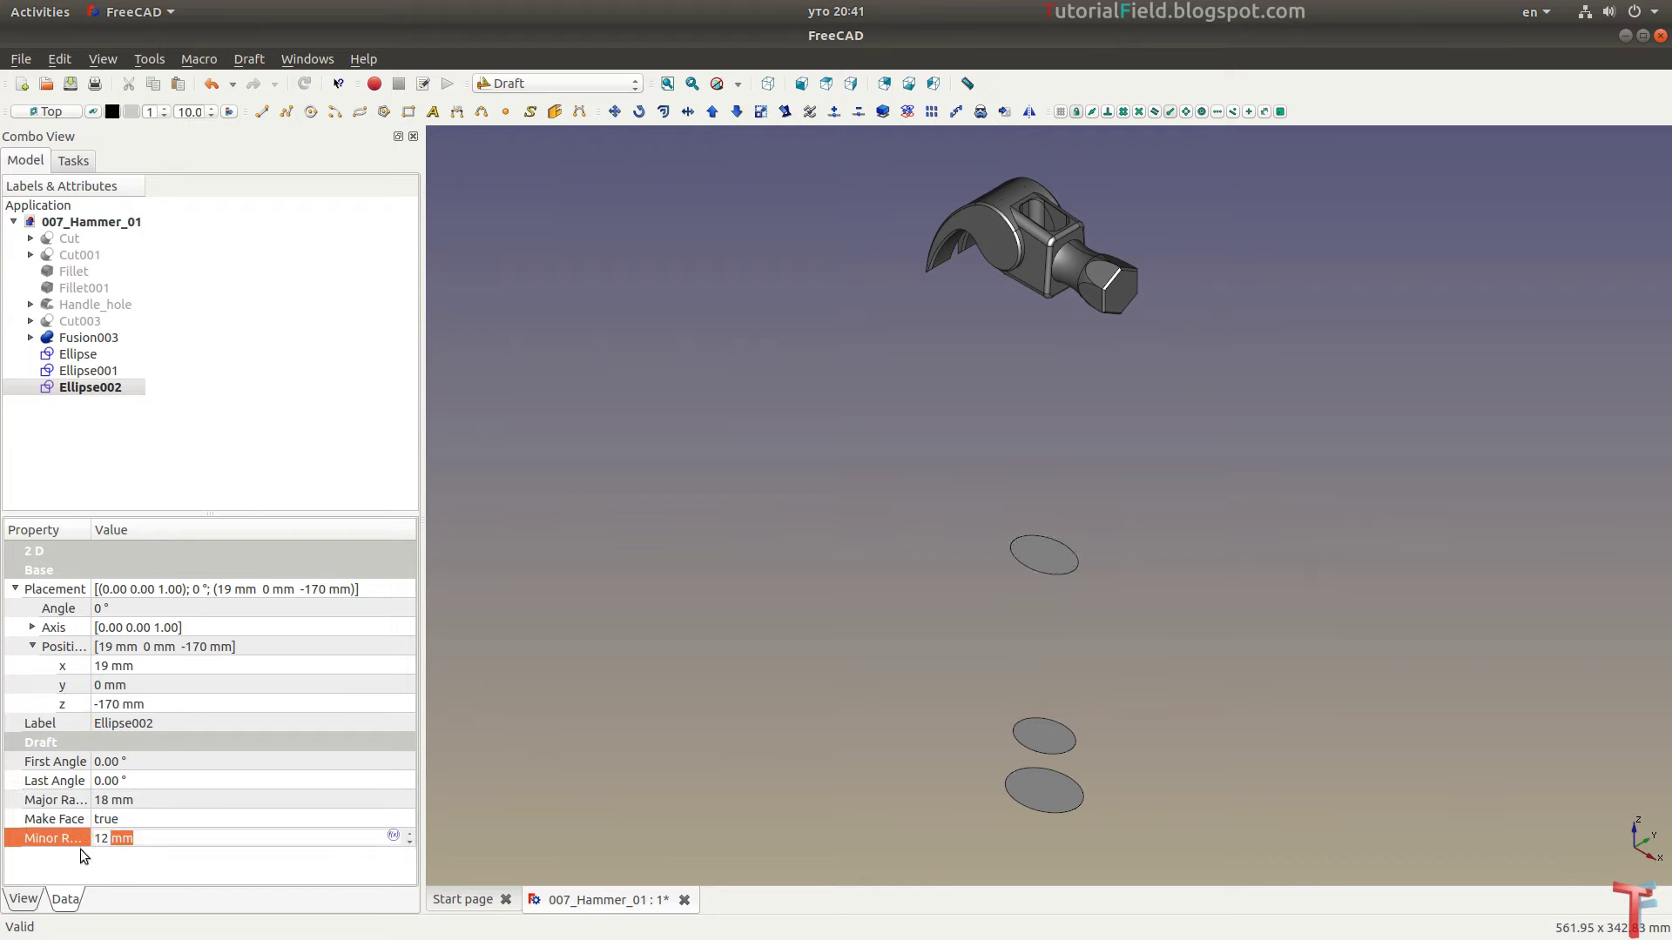
click(100, 838)
key(Delete)
text(4)
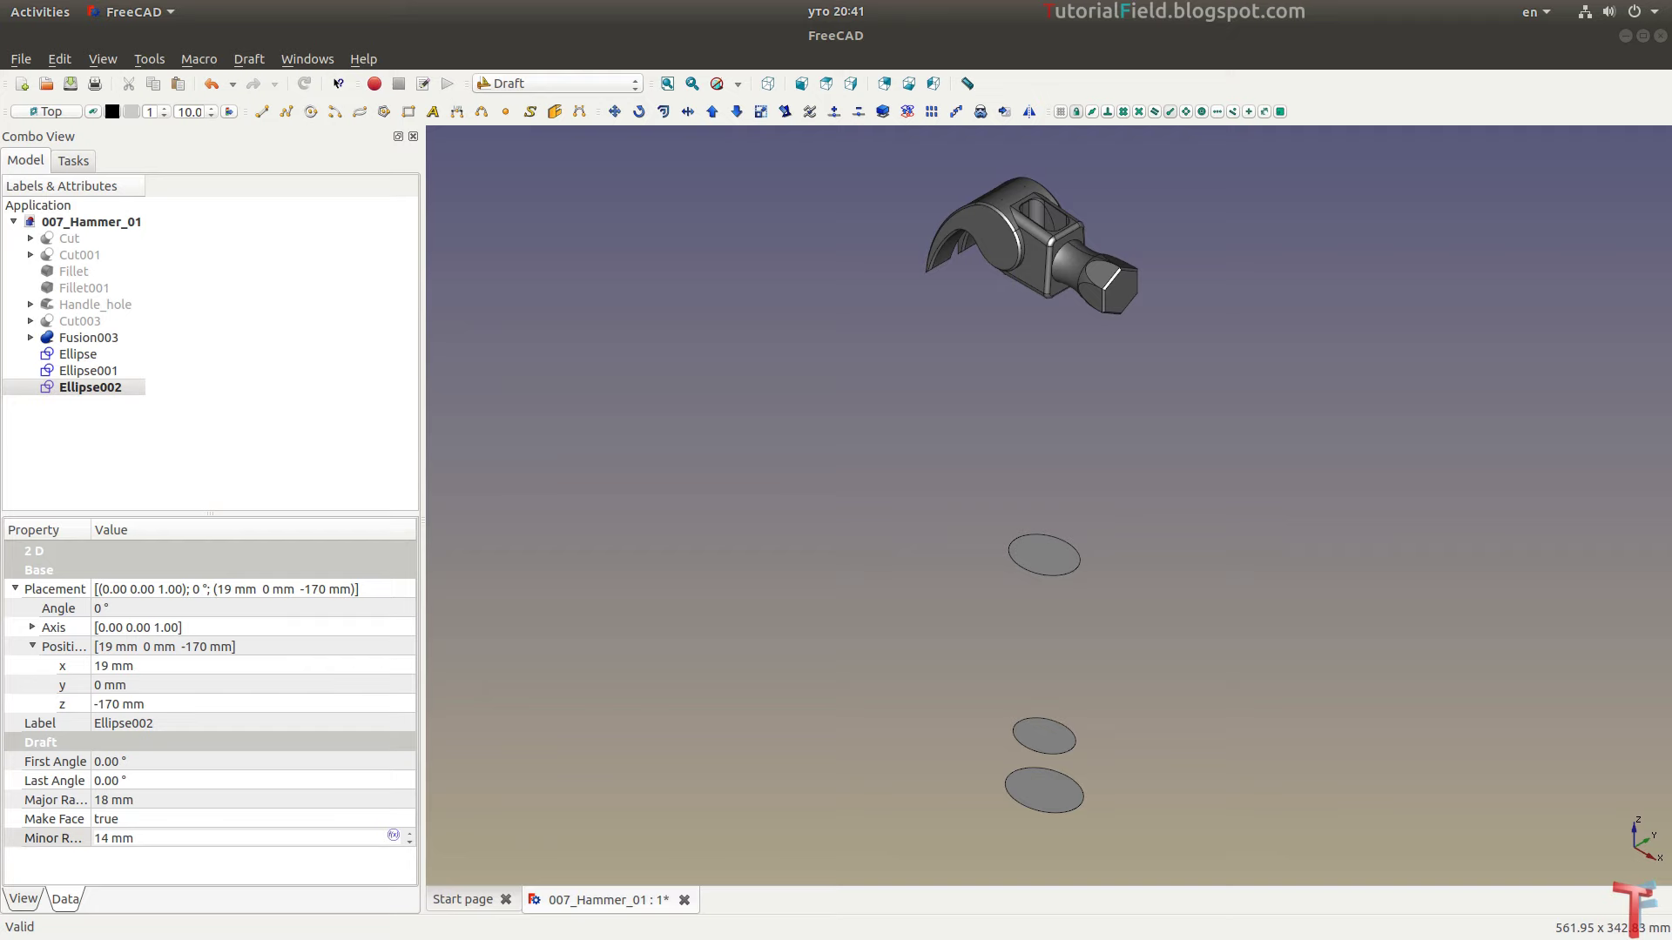
click(108, 393)
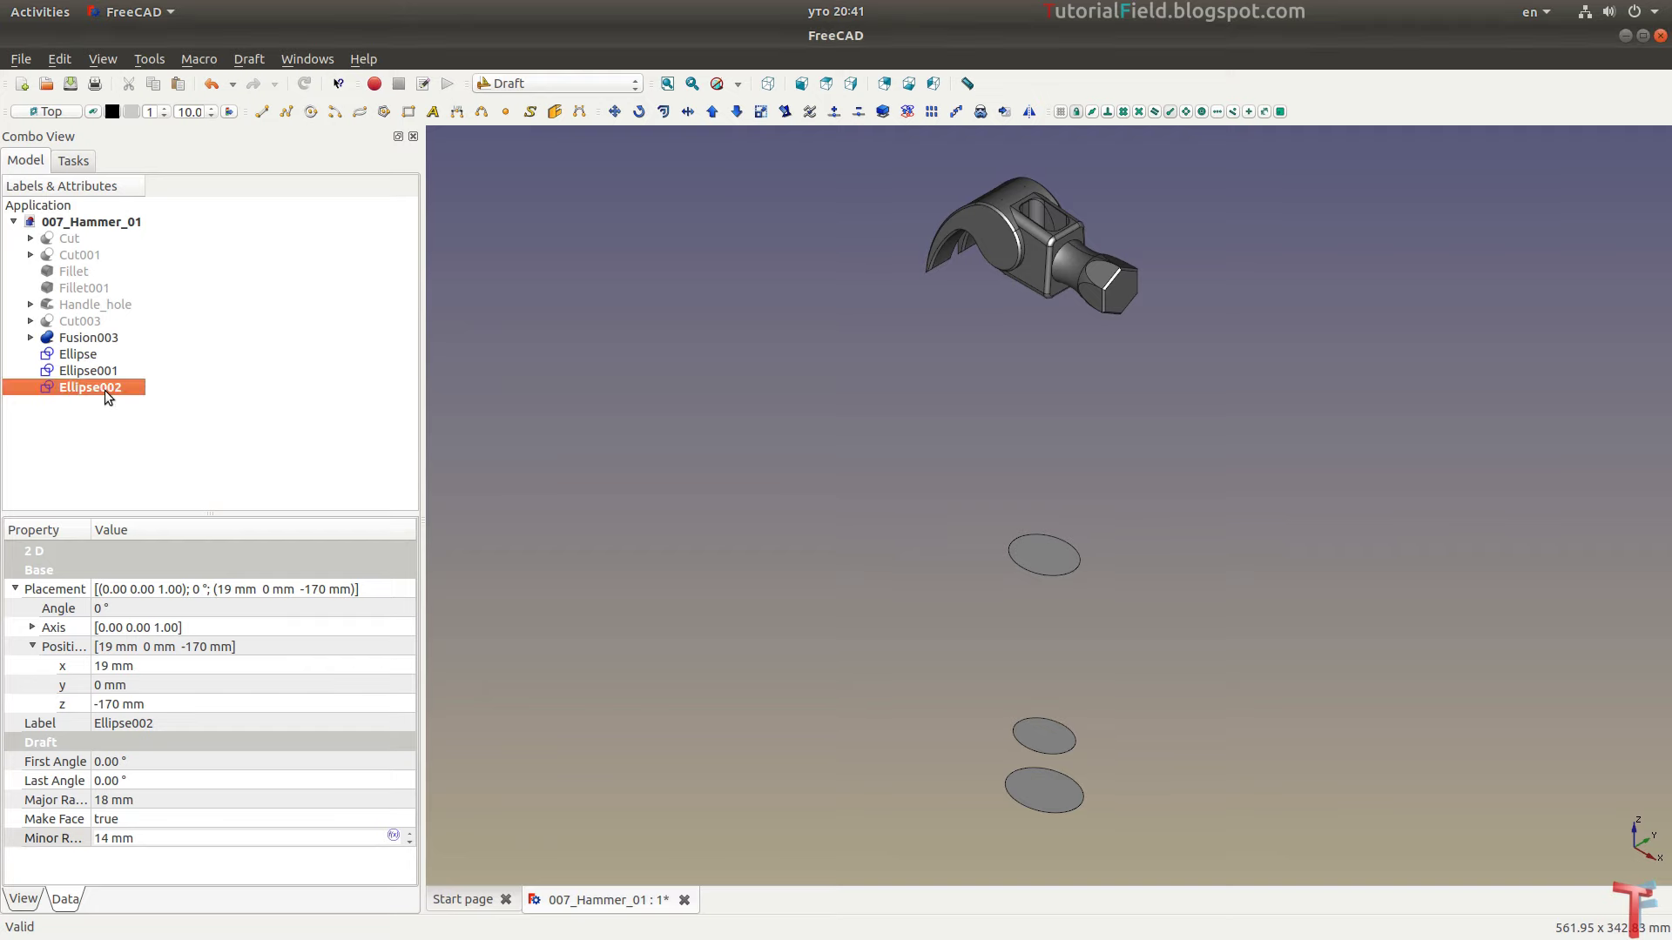
Paste a copy of Ellipse002 as Ellipse003 at z -95 mm
key(ctrl+c)
key(ctrl+v)
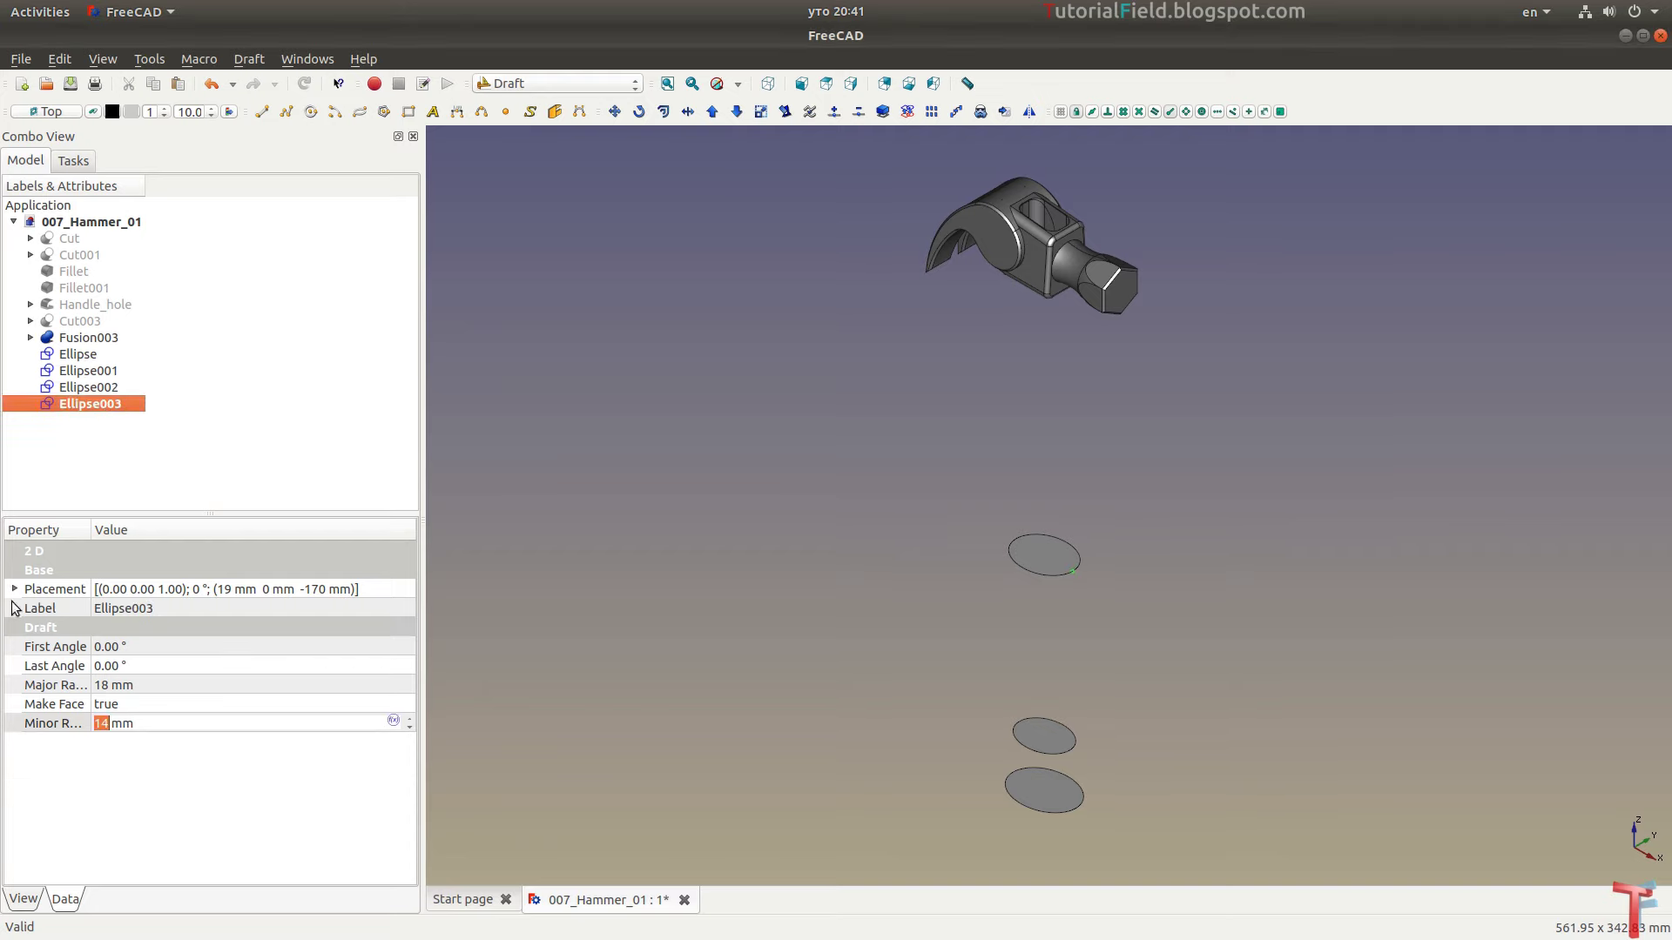
click(13, 588)
click(32, 646)
click(166, 703)
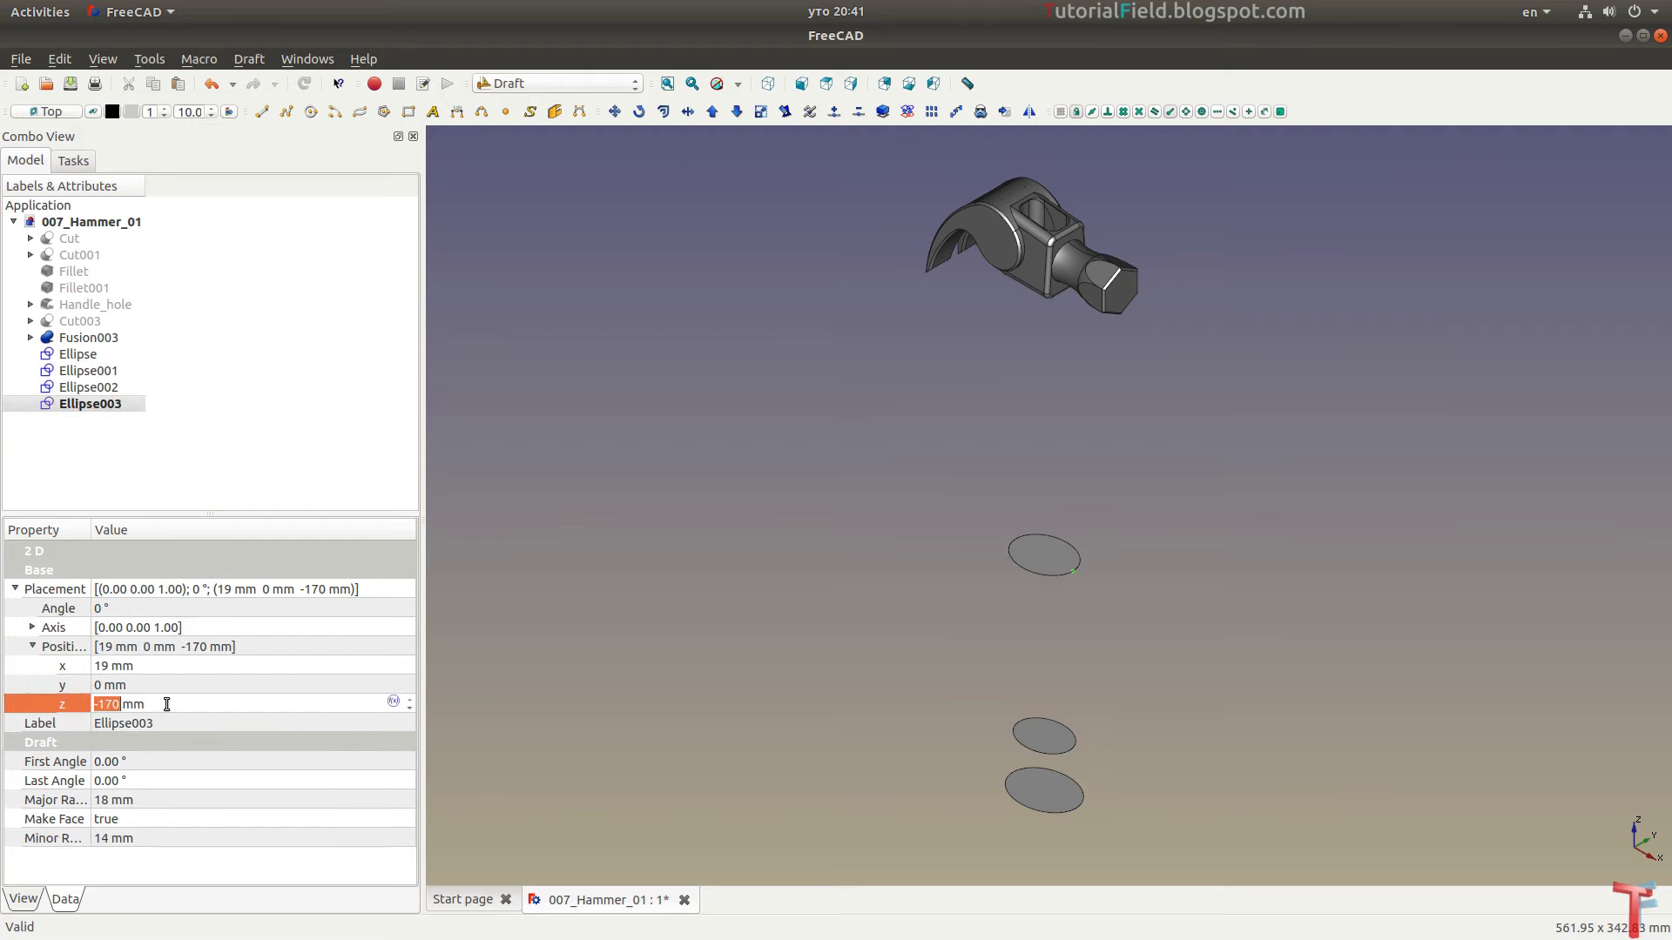
text(-95)
key(Return)
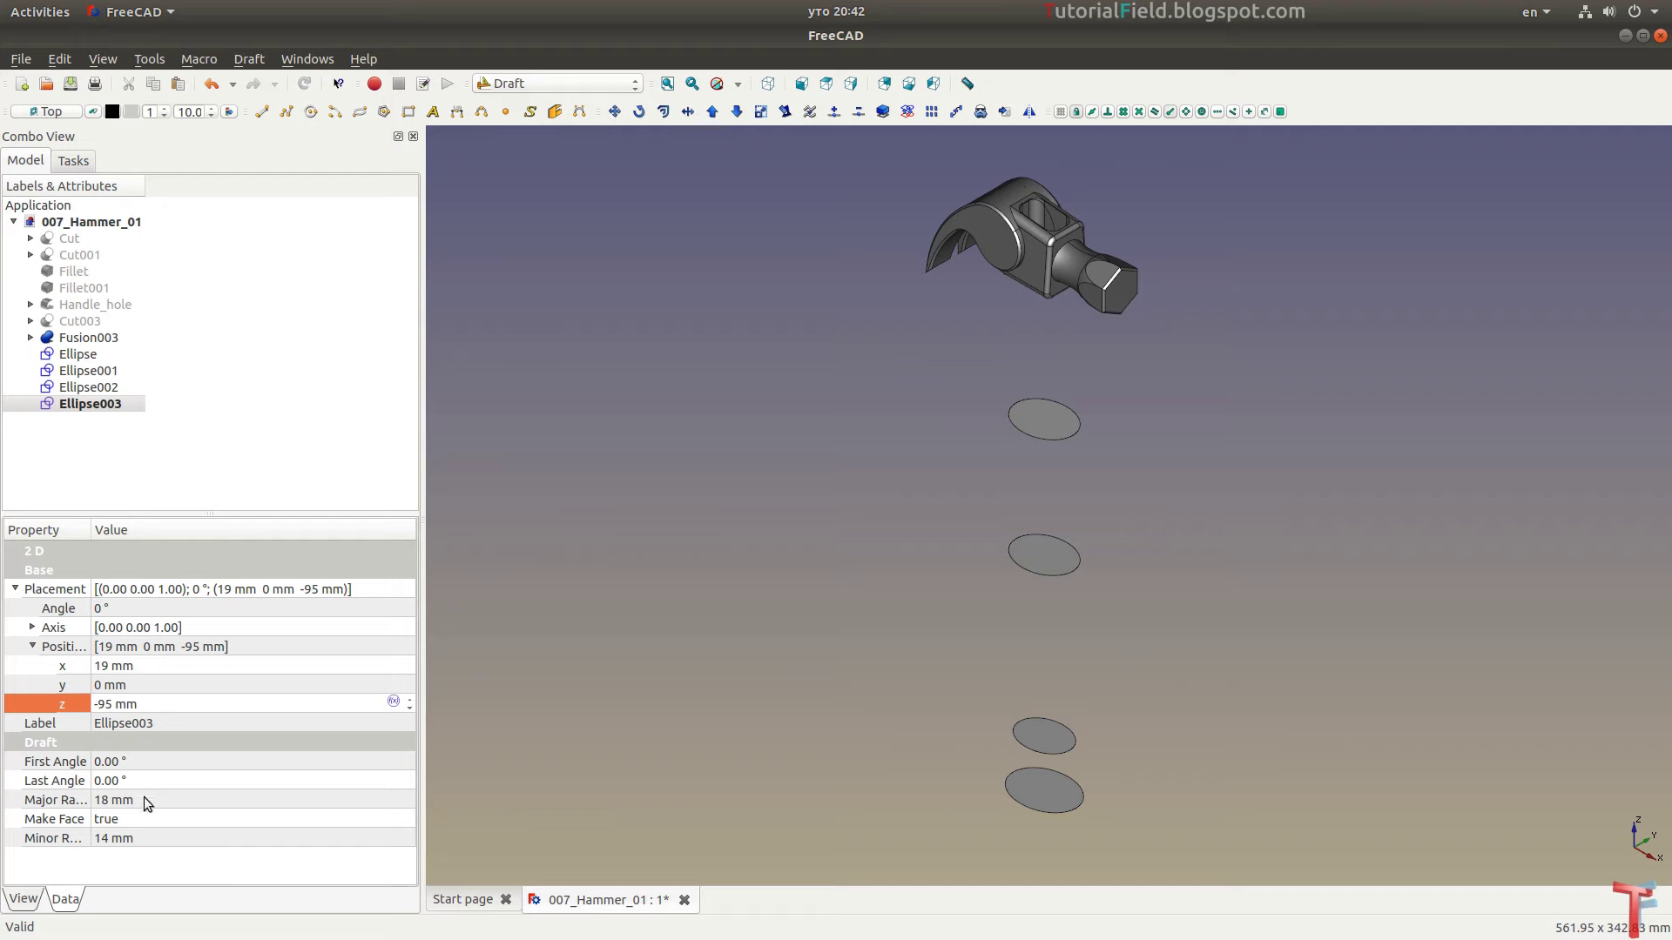
Set Ellipse003's major radius to 12 mm and minor radius to 11 mm
click(141, 799)
text(12)
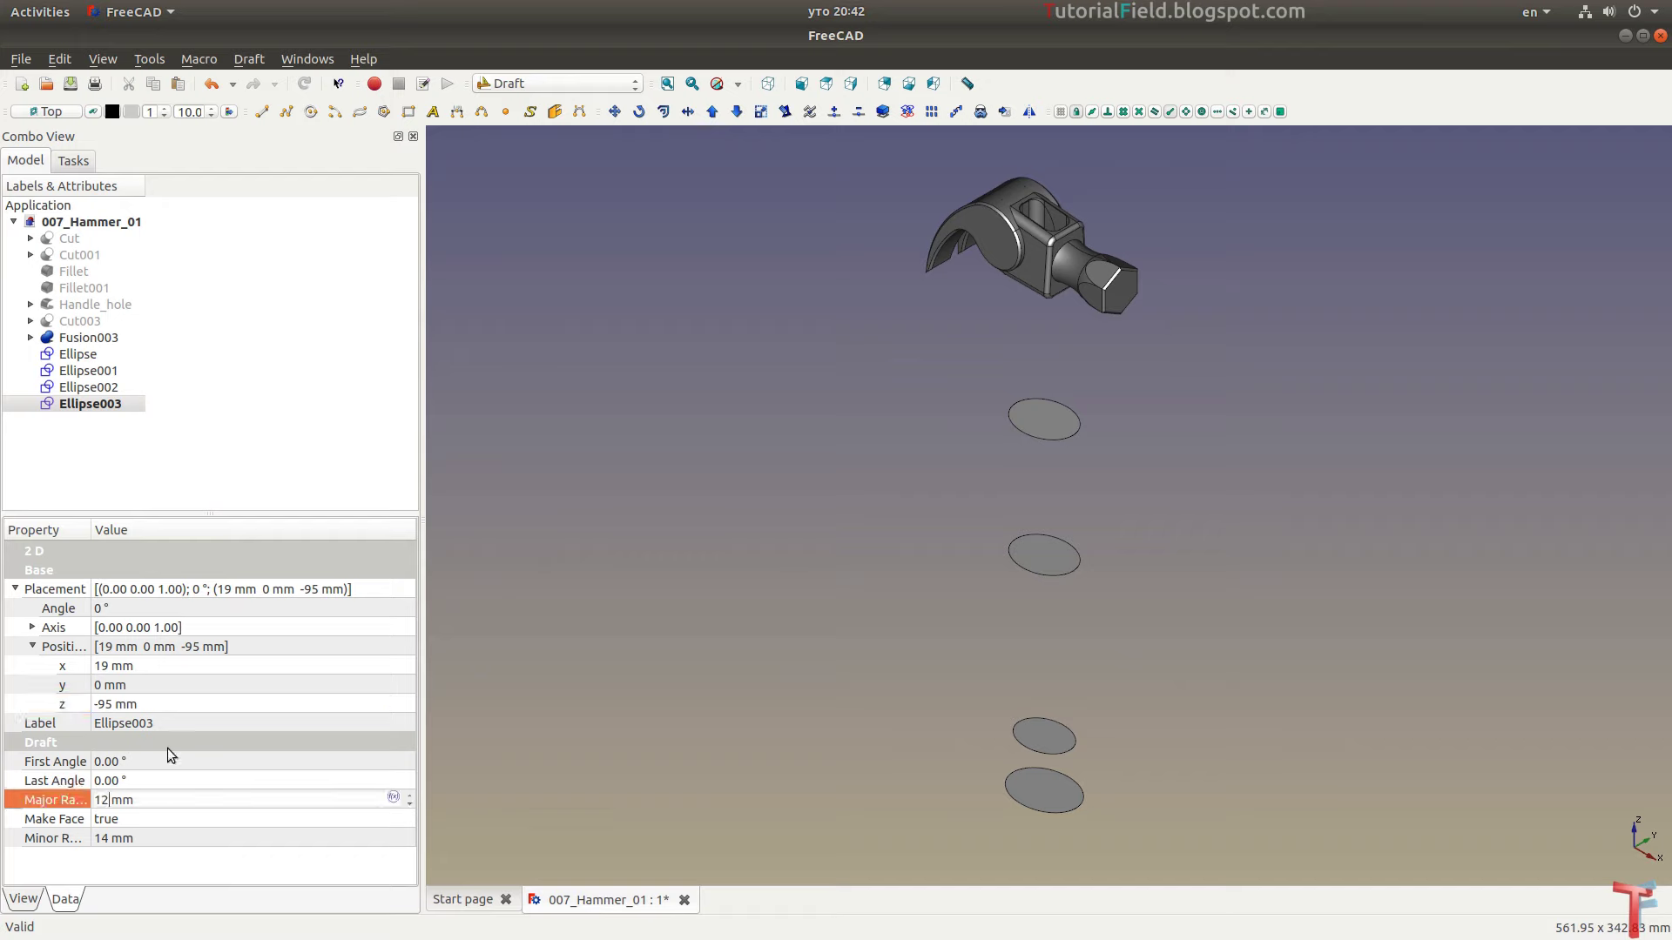
key(Tab)
key(Tab)
text(1)
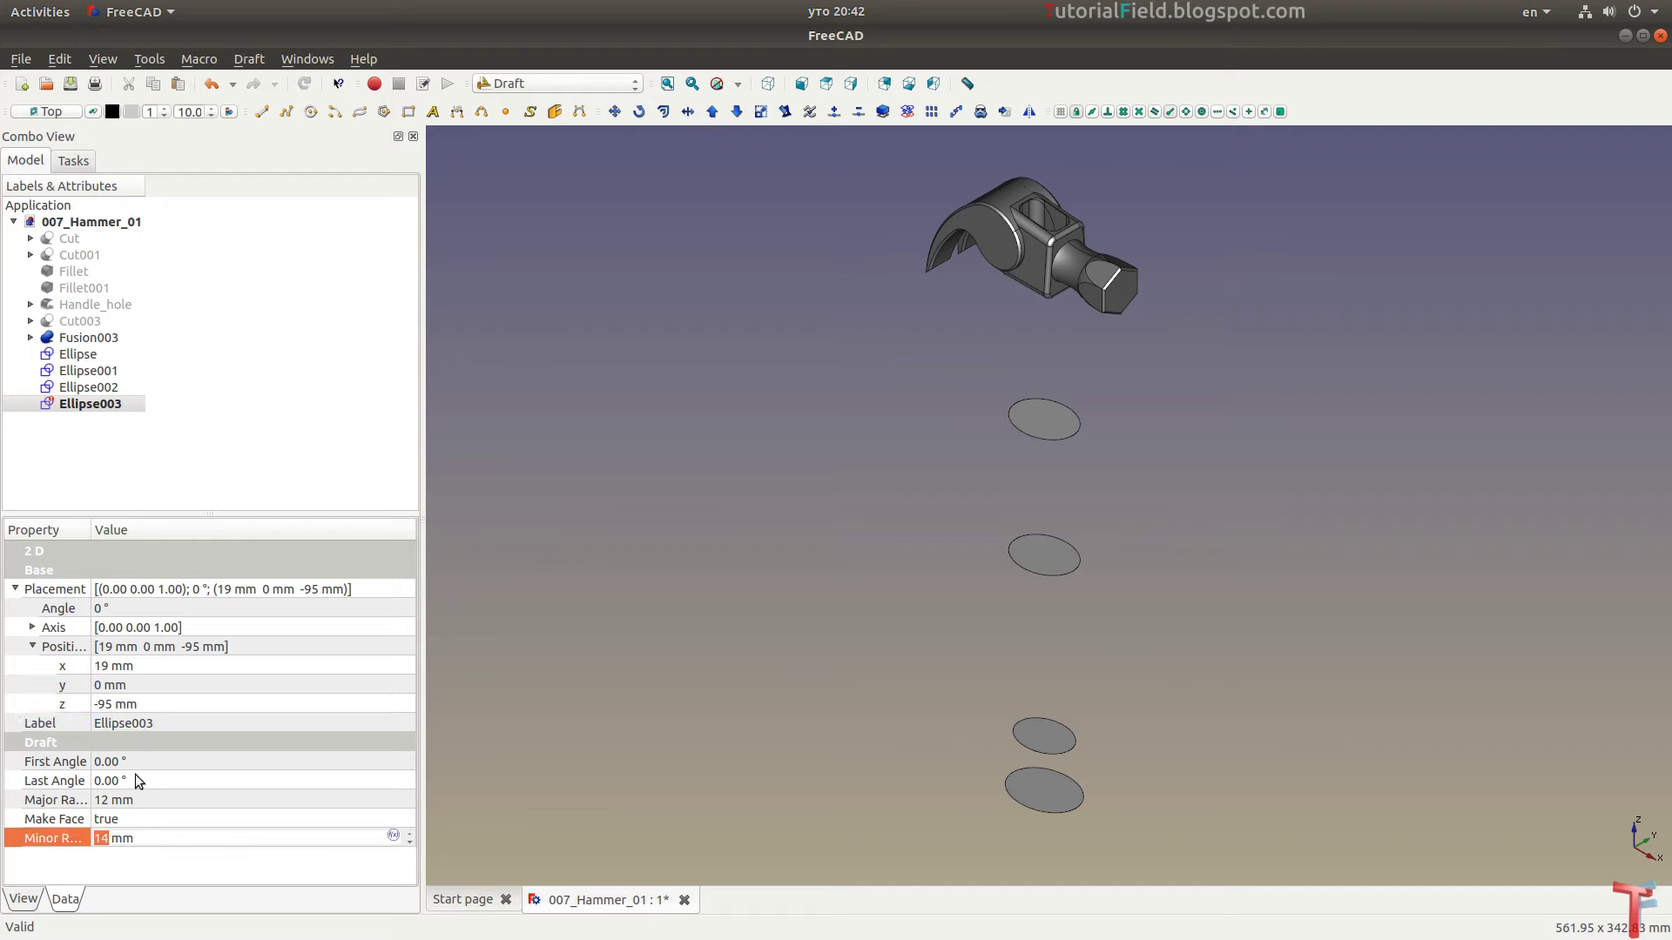
text(1)
key(Return)
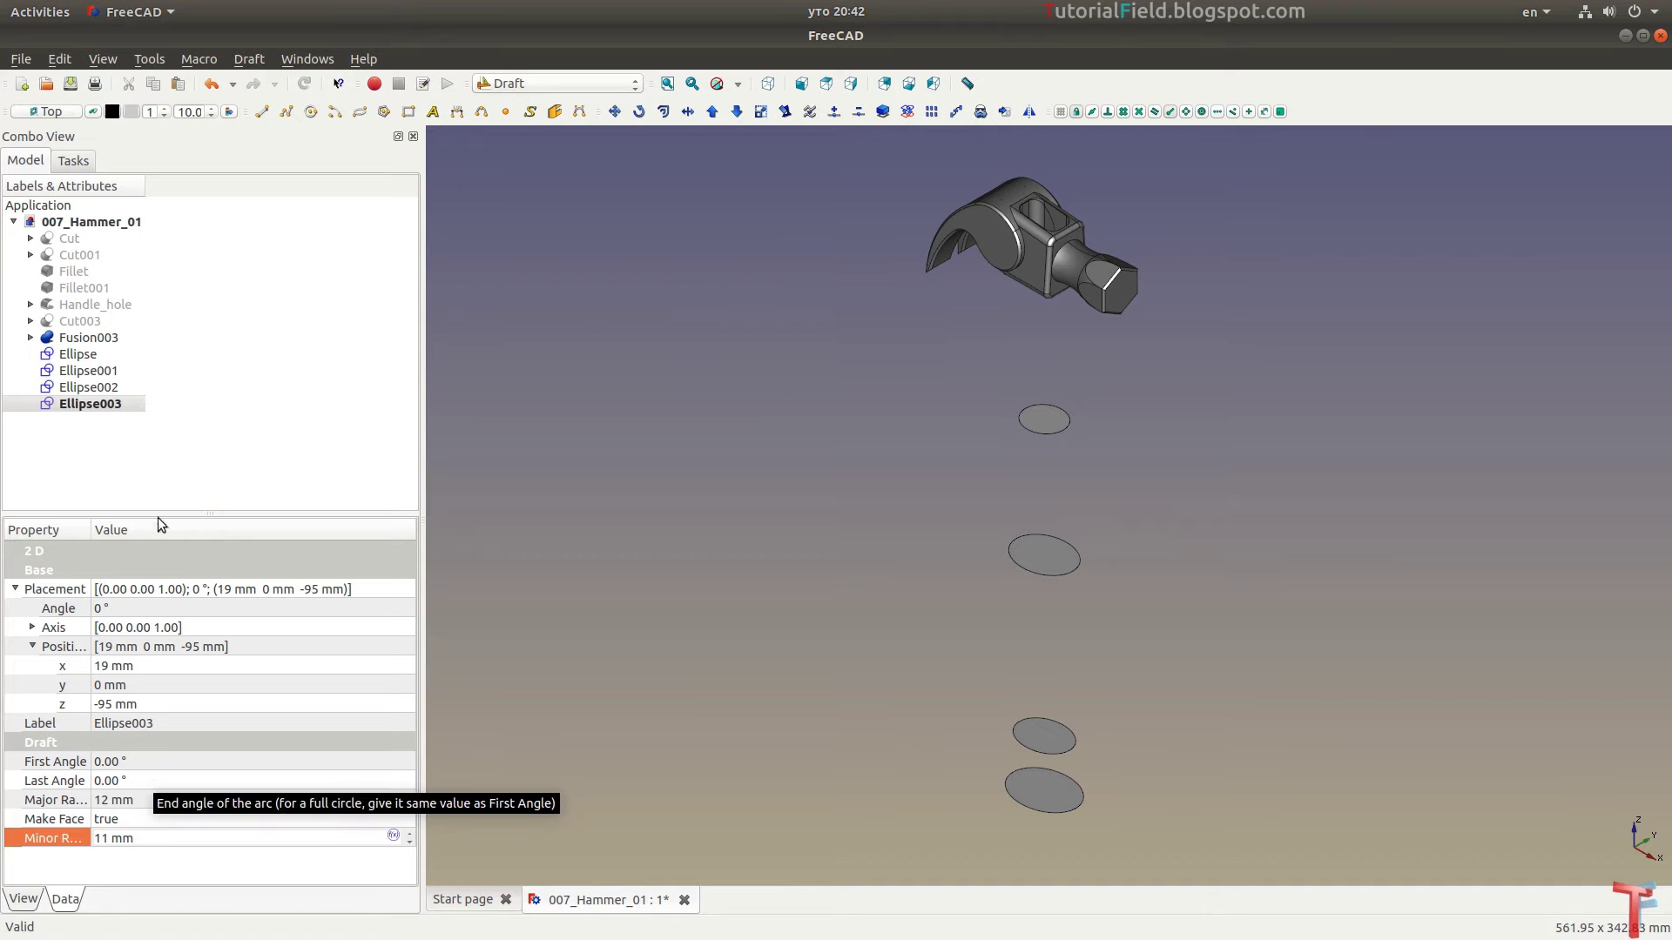
click(30, 304)
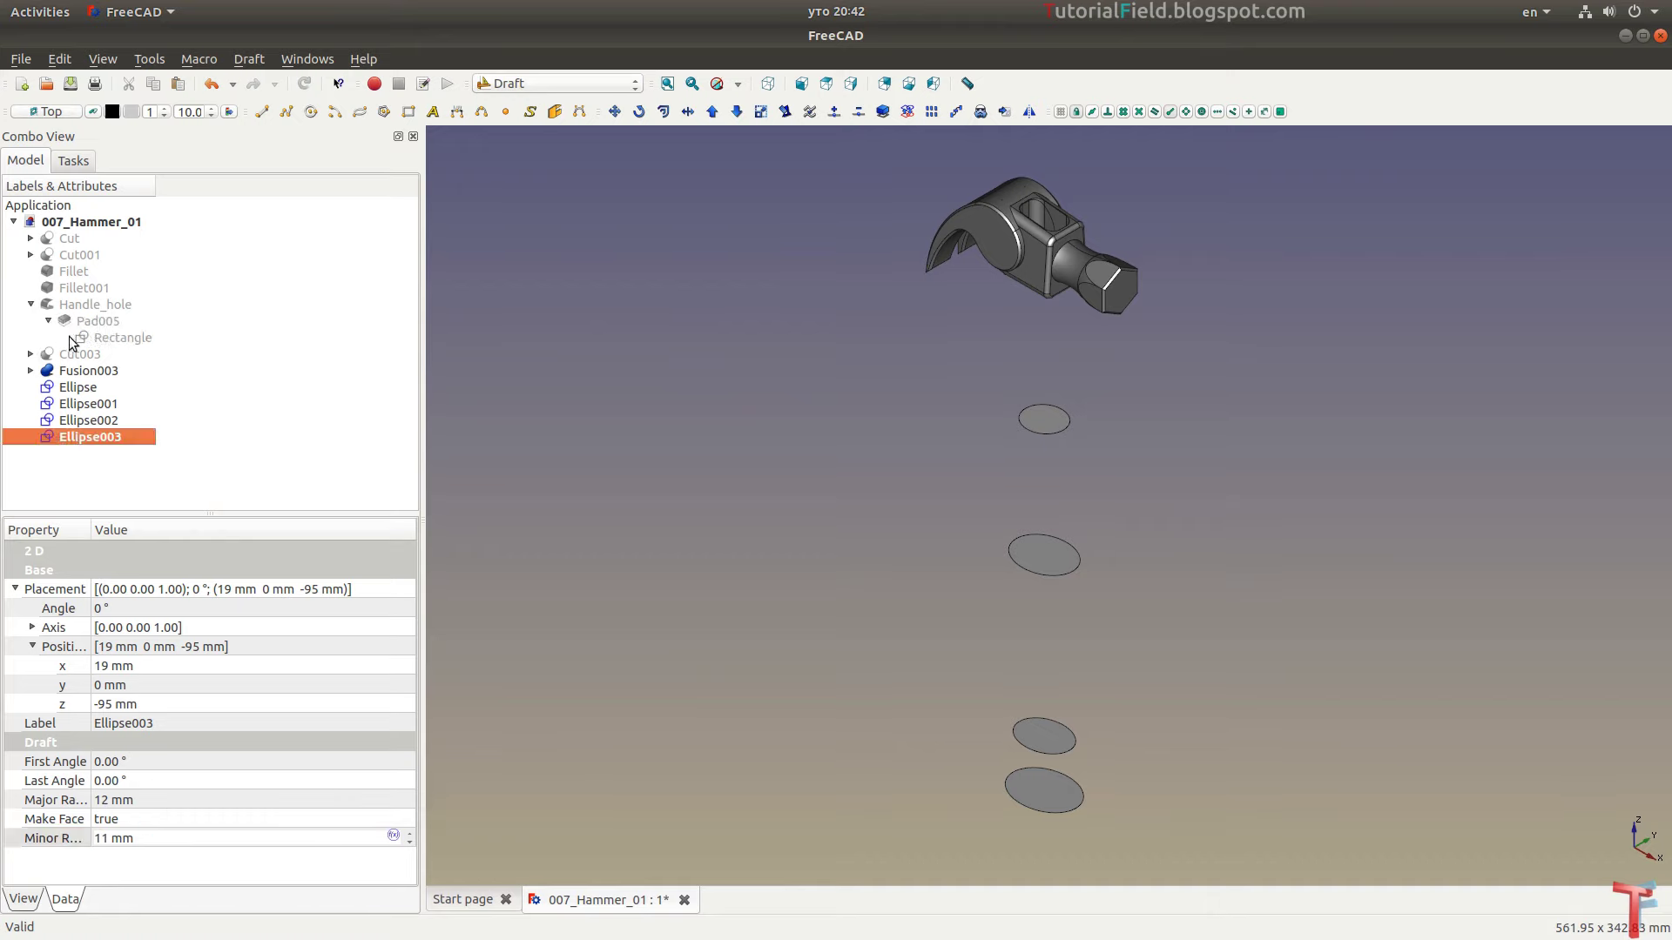
Copy the Handle_hole Rectangle profile to create Rectangle001 and check the profile spacing
click(116, 339)
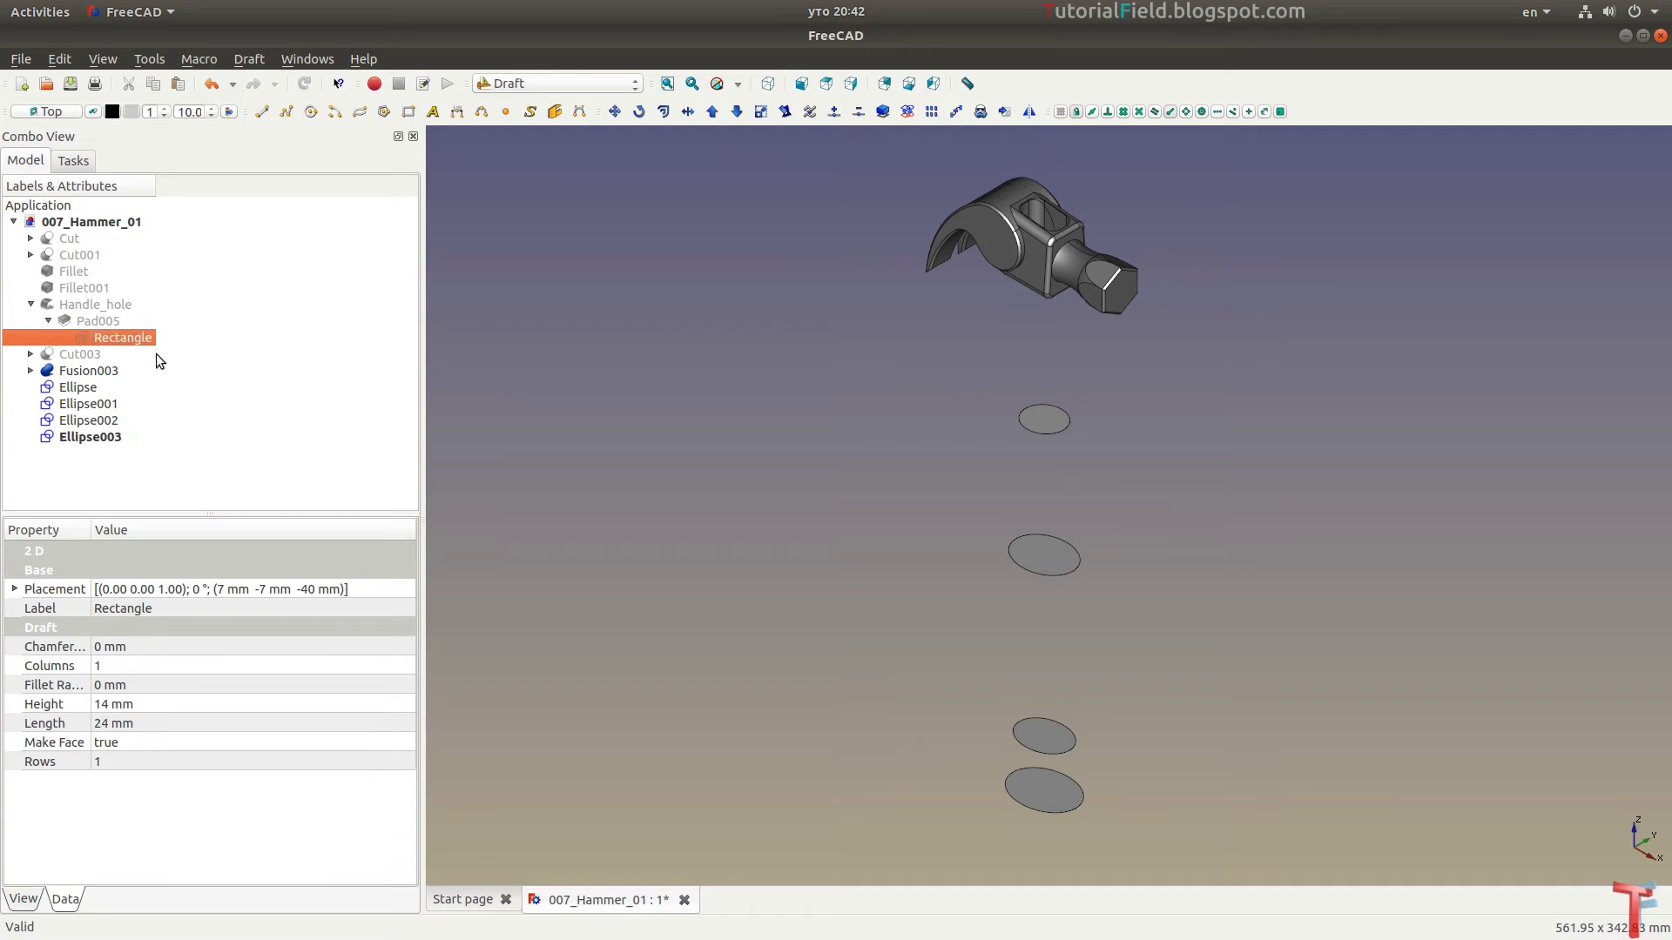
key(ctrl+c)
key(ctrl+v)
click(103, 452)
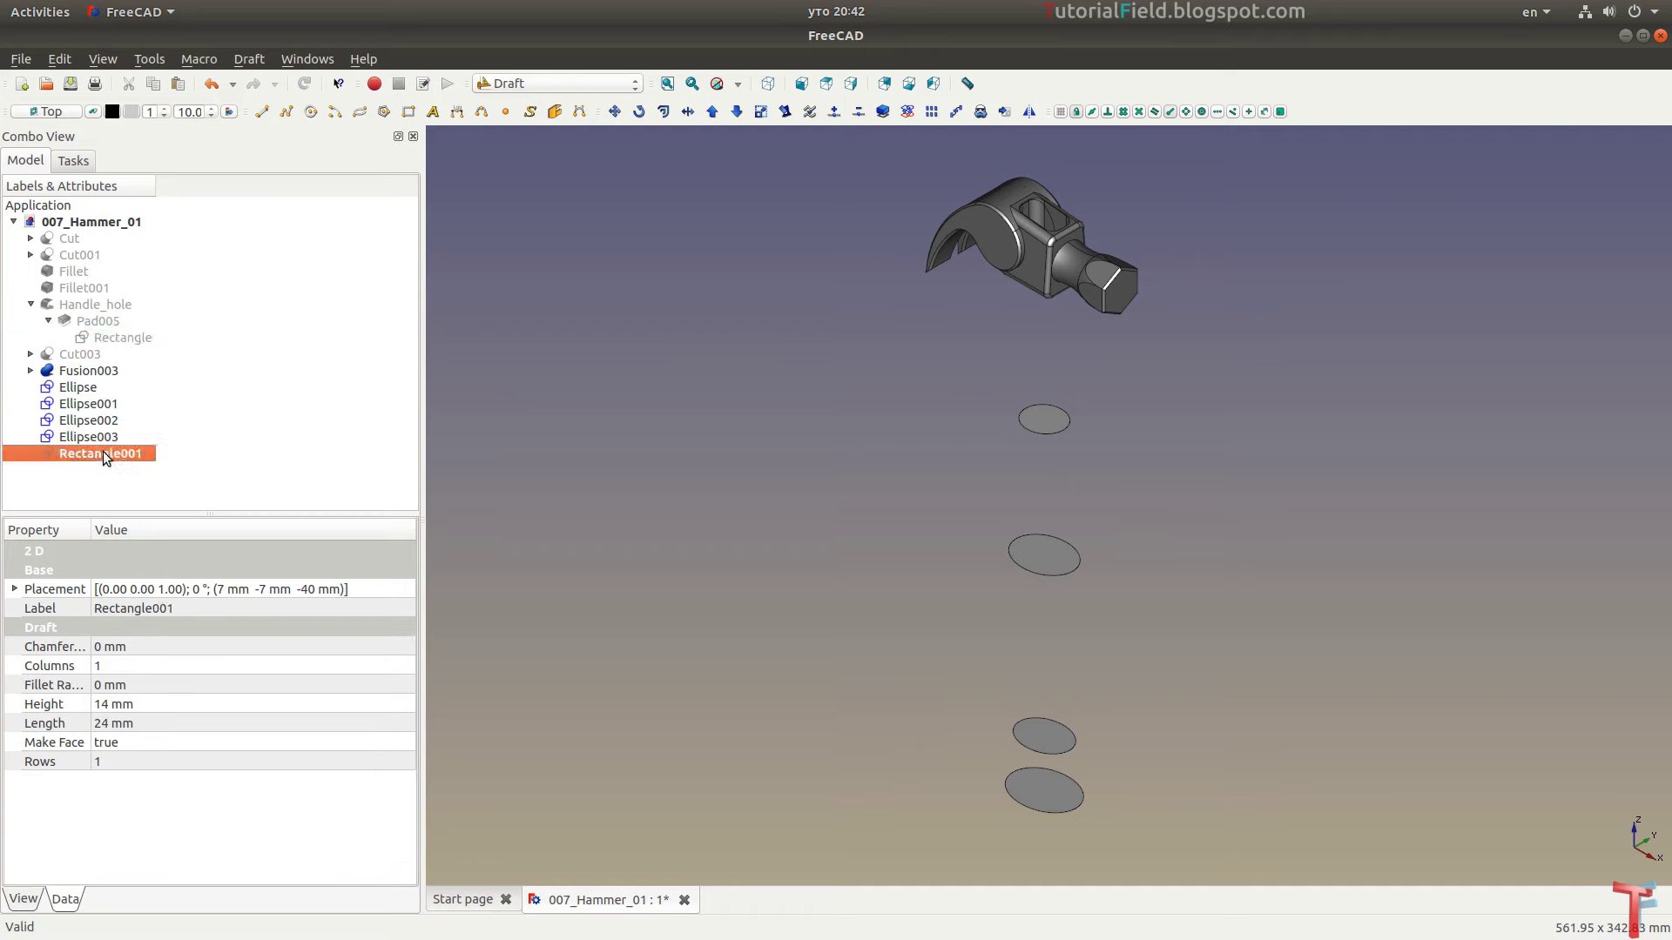
mouse_move(896, 457)
middle_down()
mouse_move(906, 566)
mouse_move(941, 571)
mouse_move(854, 560)
middle_up()
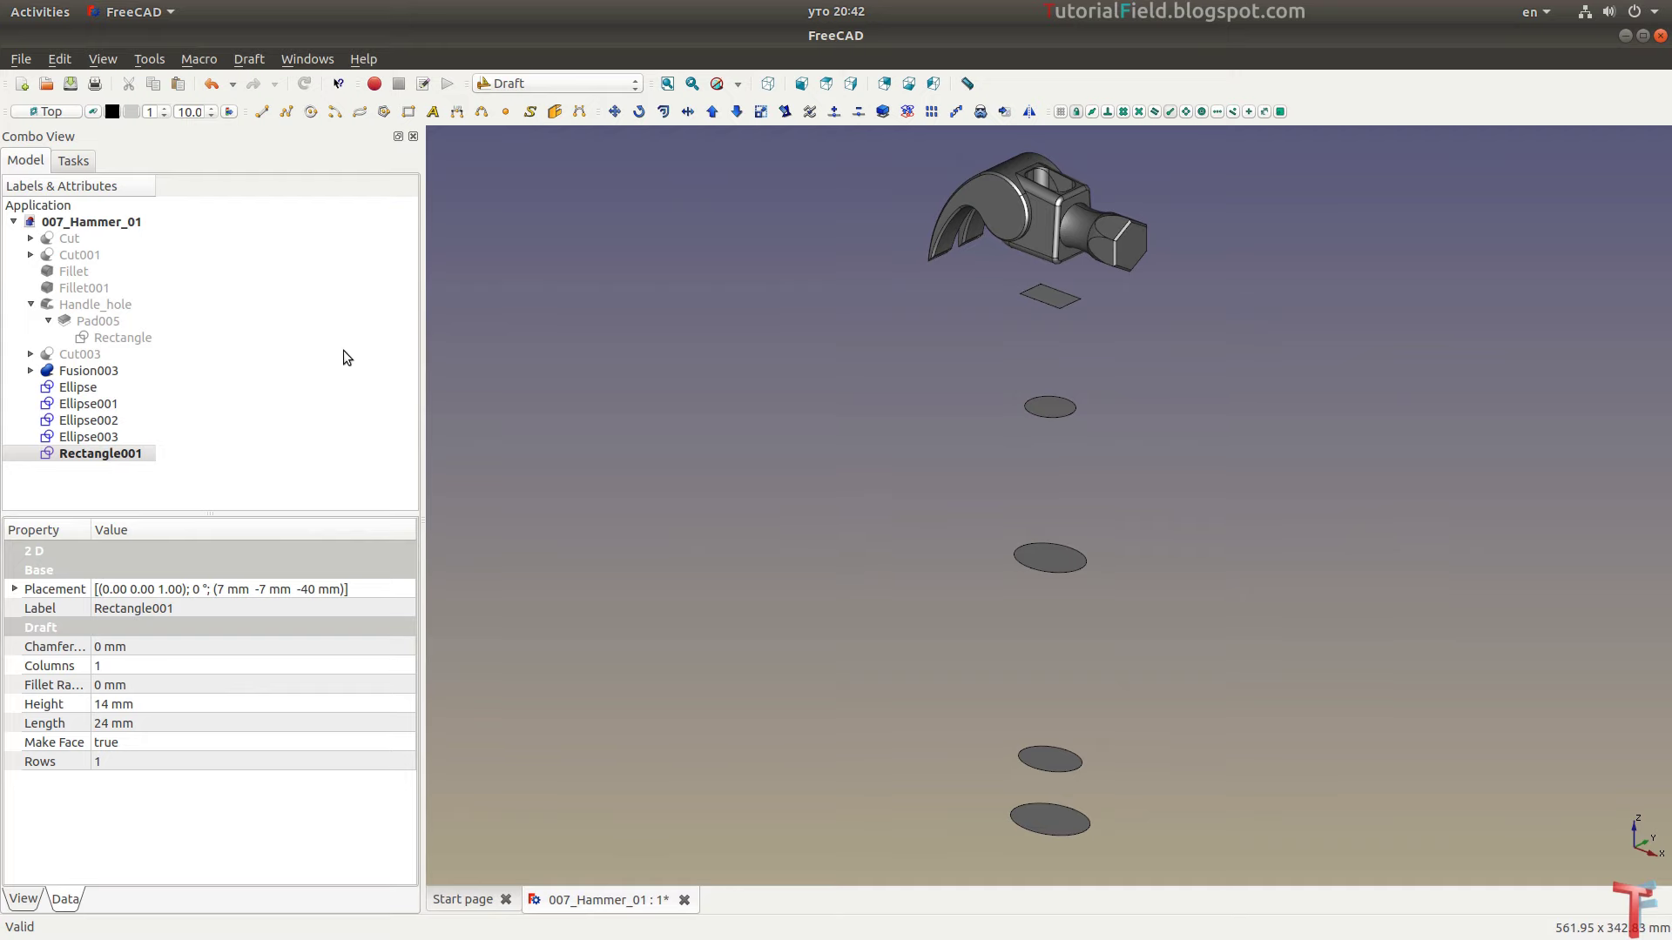
click(540, 83)
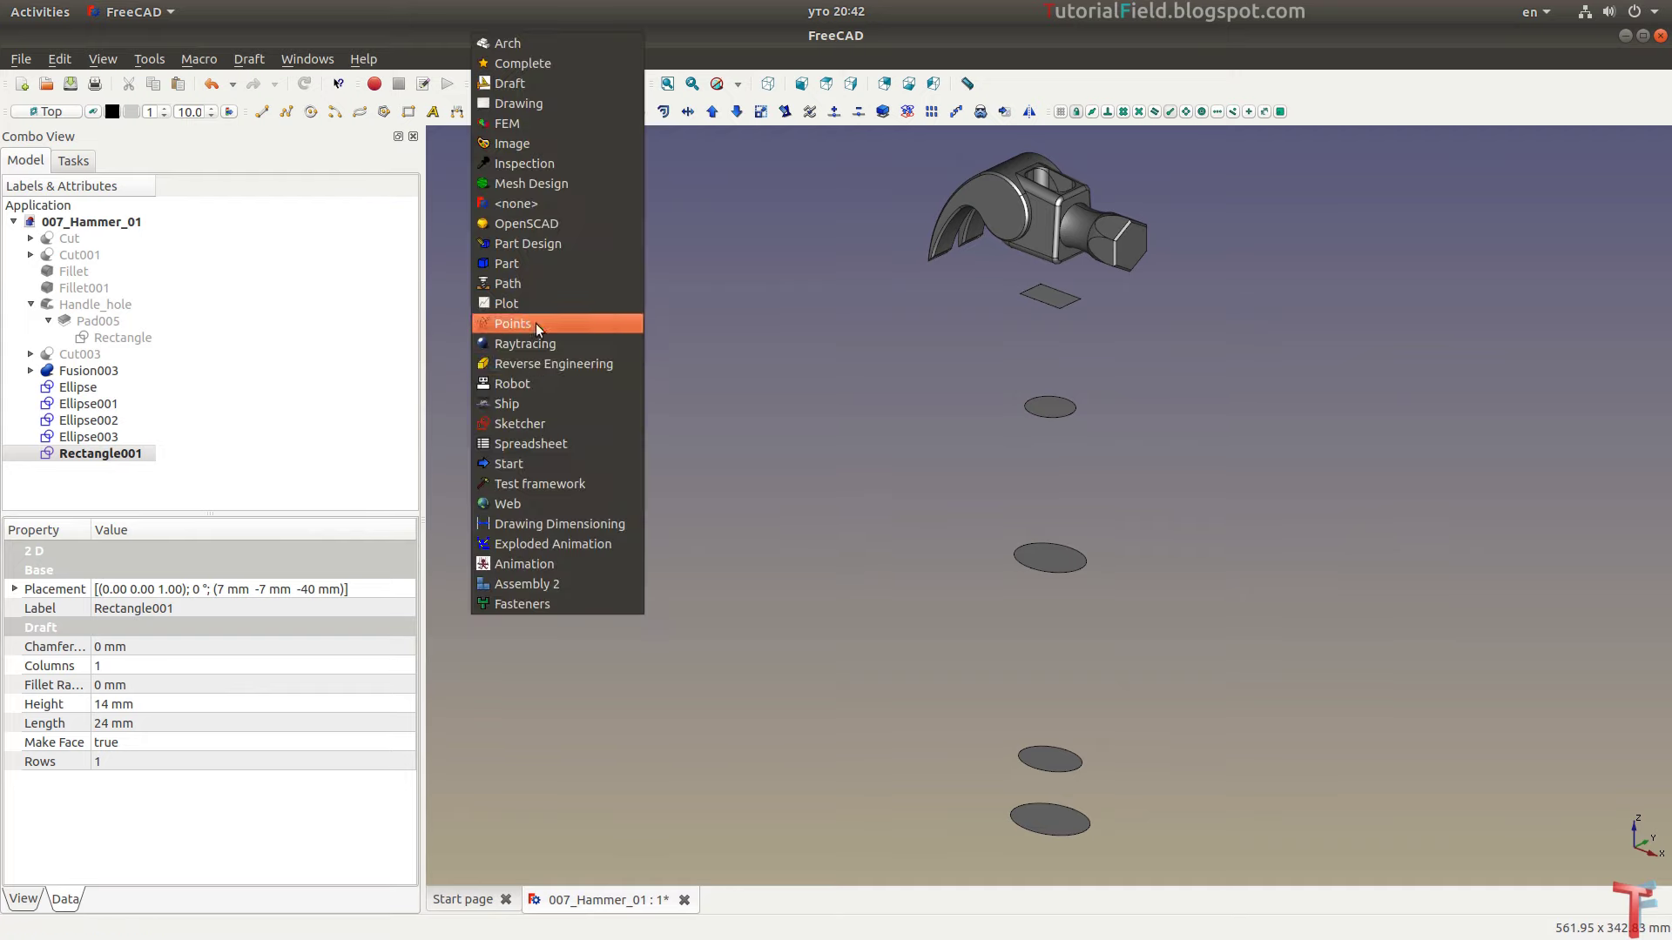
In the Part workbench, start a loft with Ellipse and Ellipse001 as sections
click(535, 263)
click(295, 221)
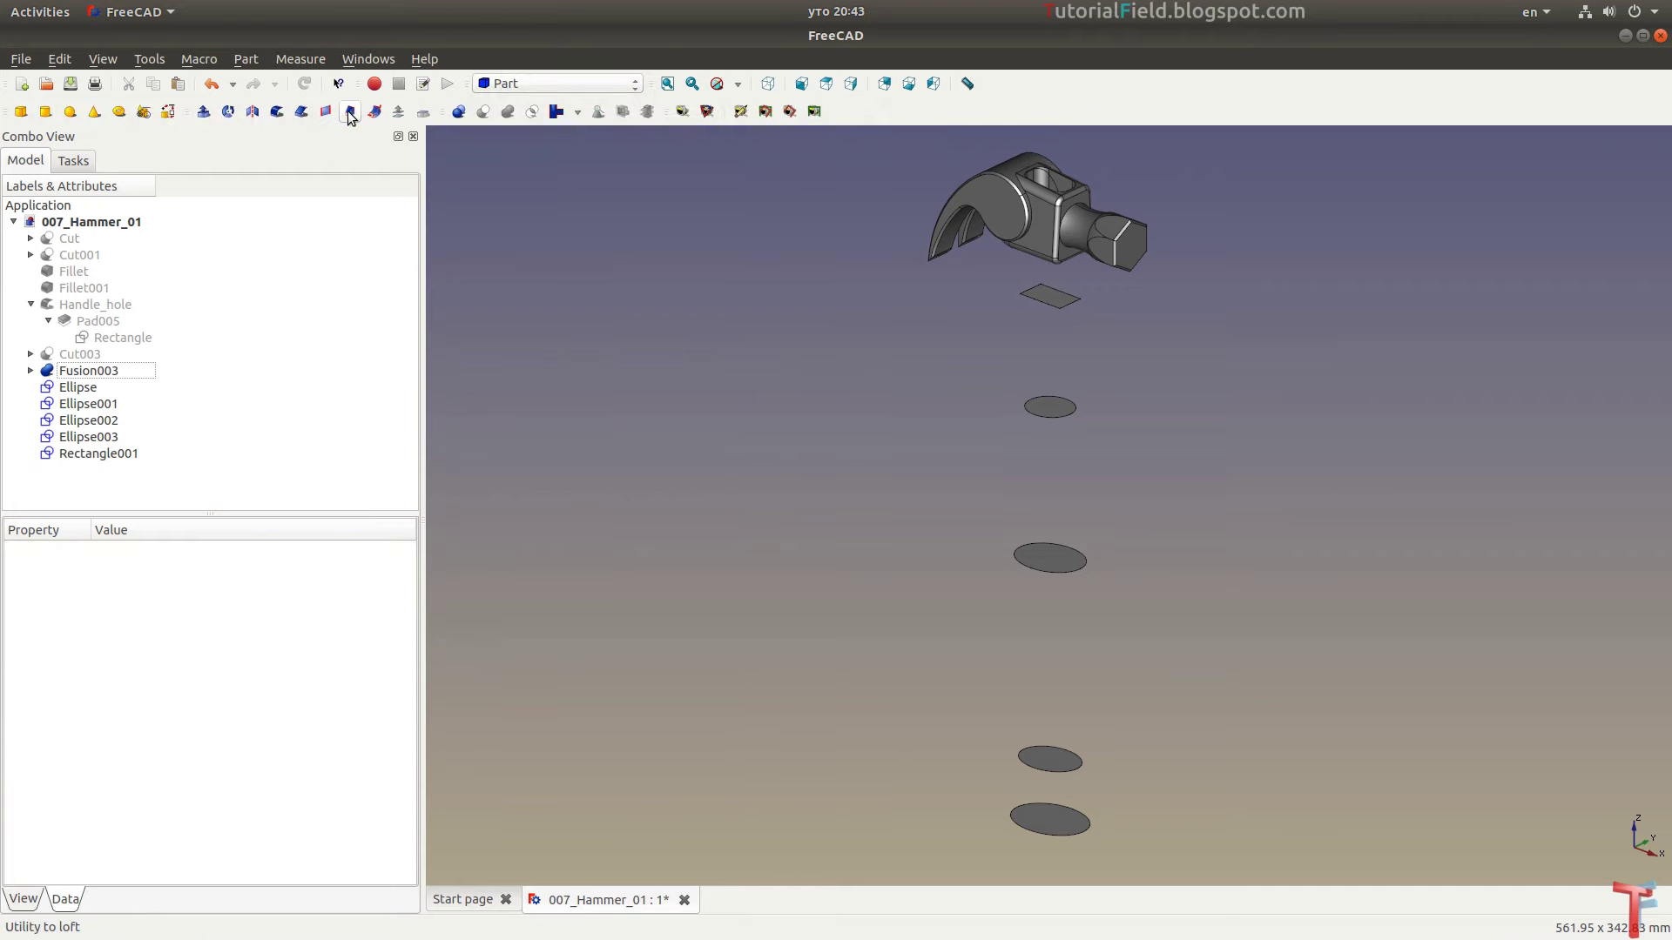
click(349, 112)
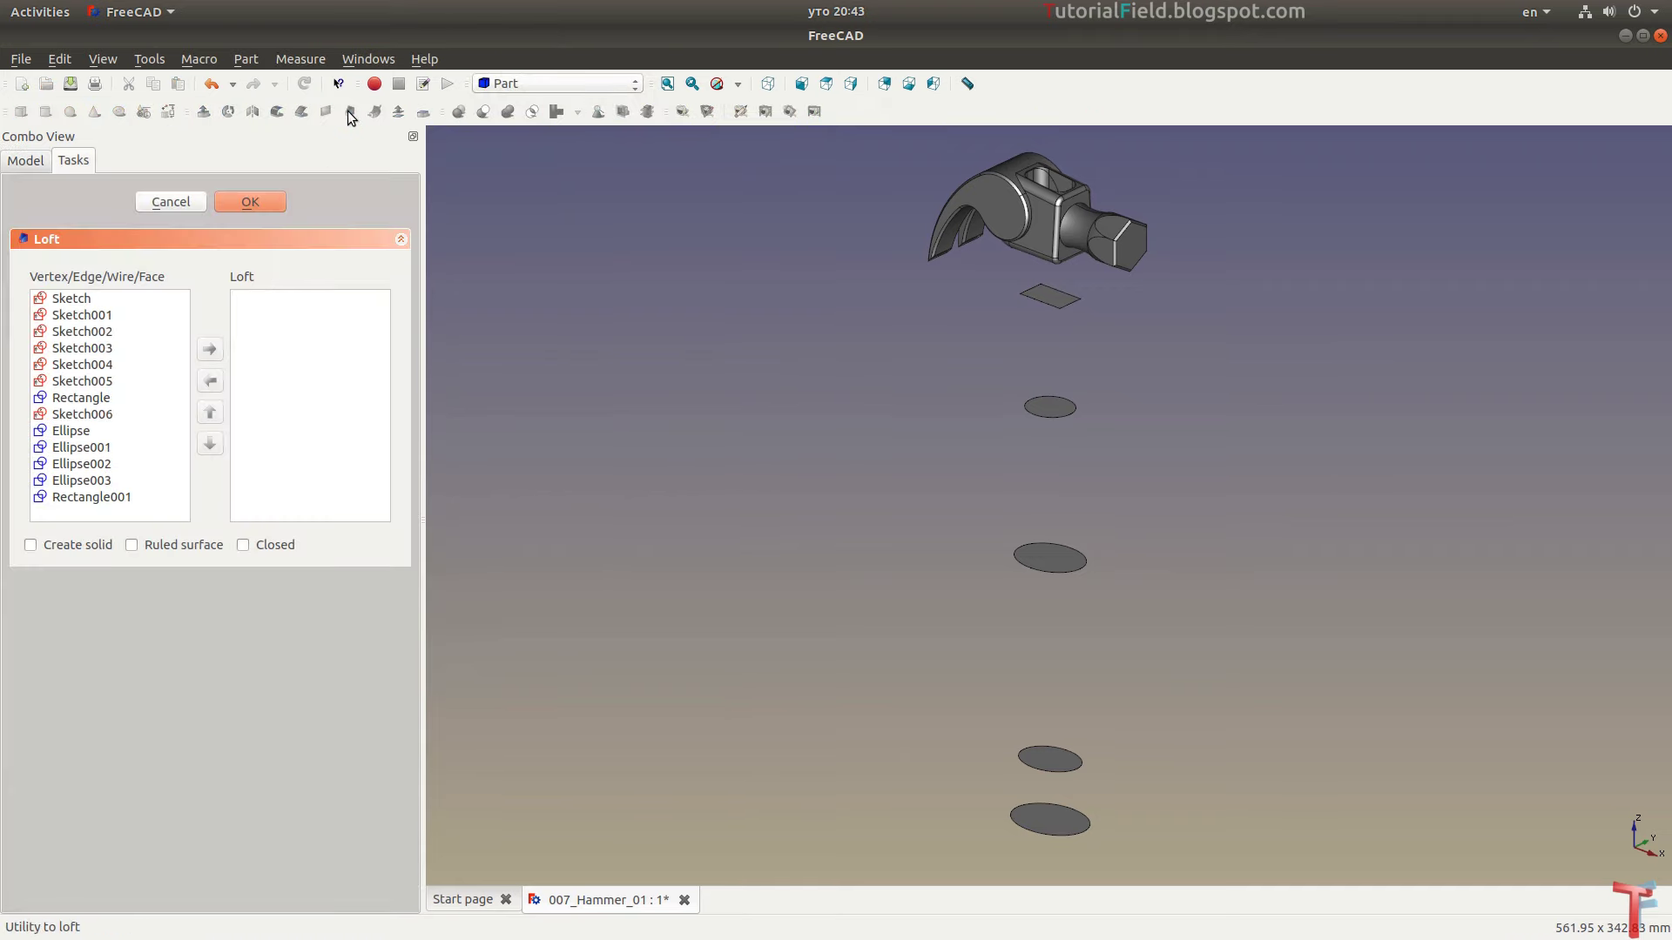
click(90, 432)
click(209, 350)
click(106, 434)
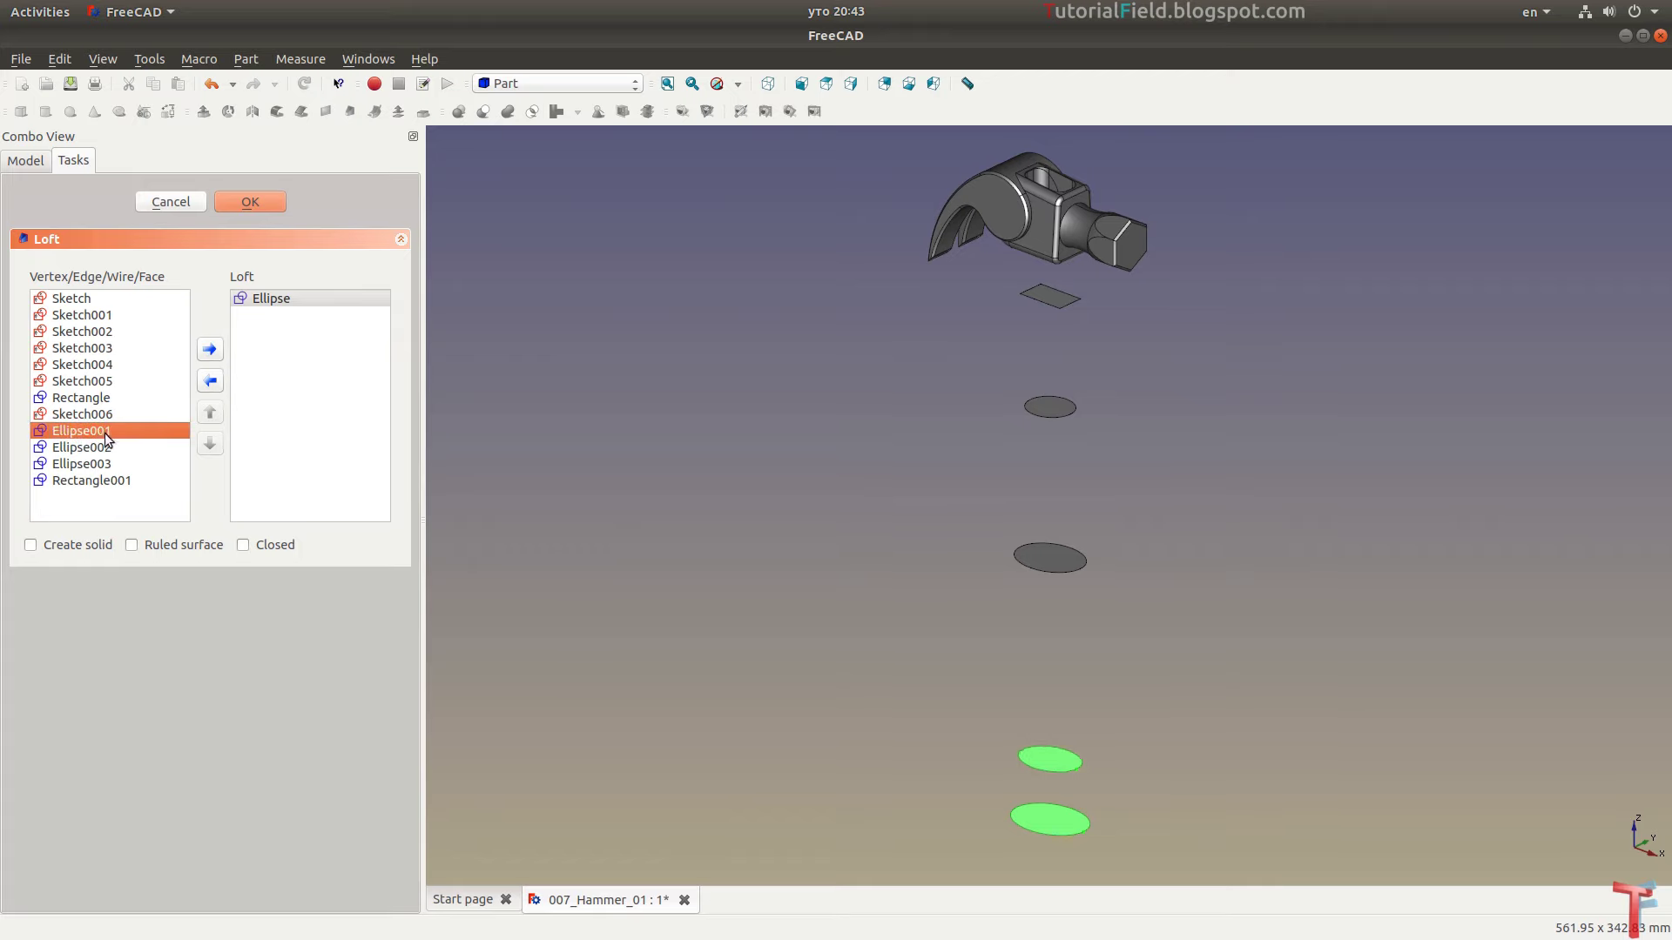
click(209, 353)
Add Ellipse002, Ellipse003 and Rectangle001 and create the loft as a solid
click(95, 447)
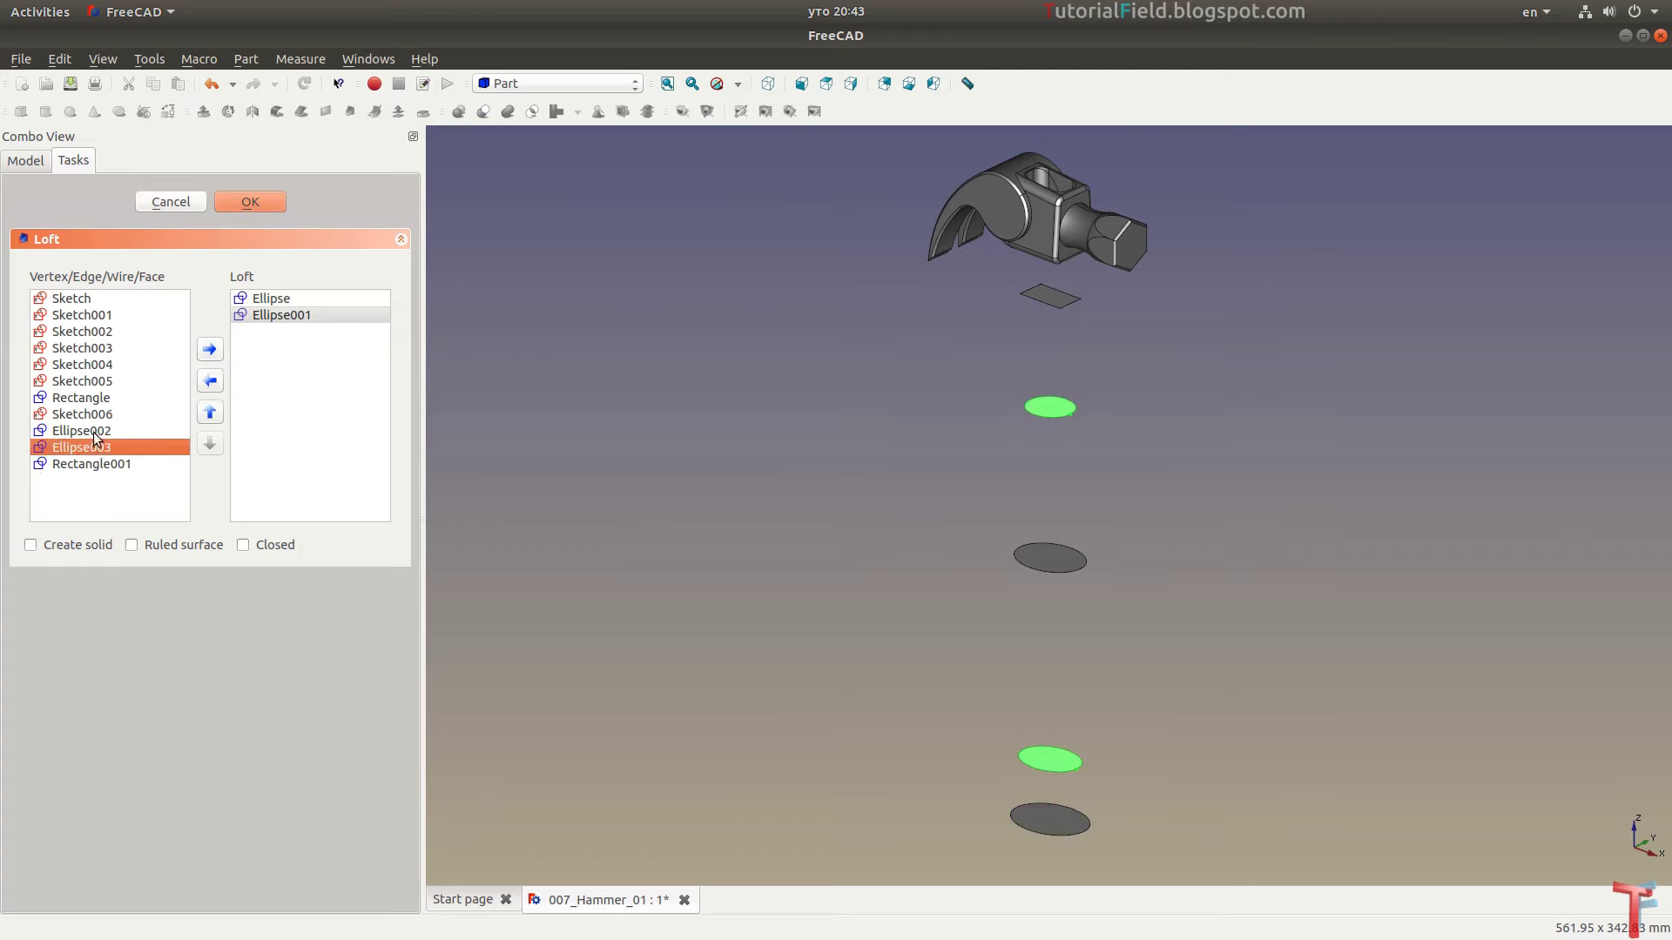
click(210, 353)
click(85, 431)
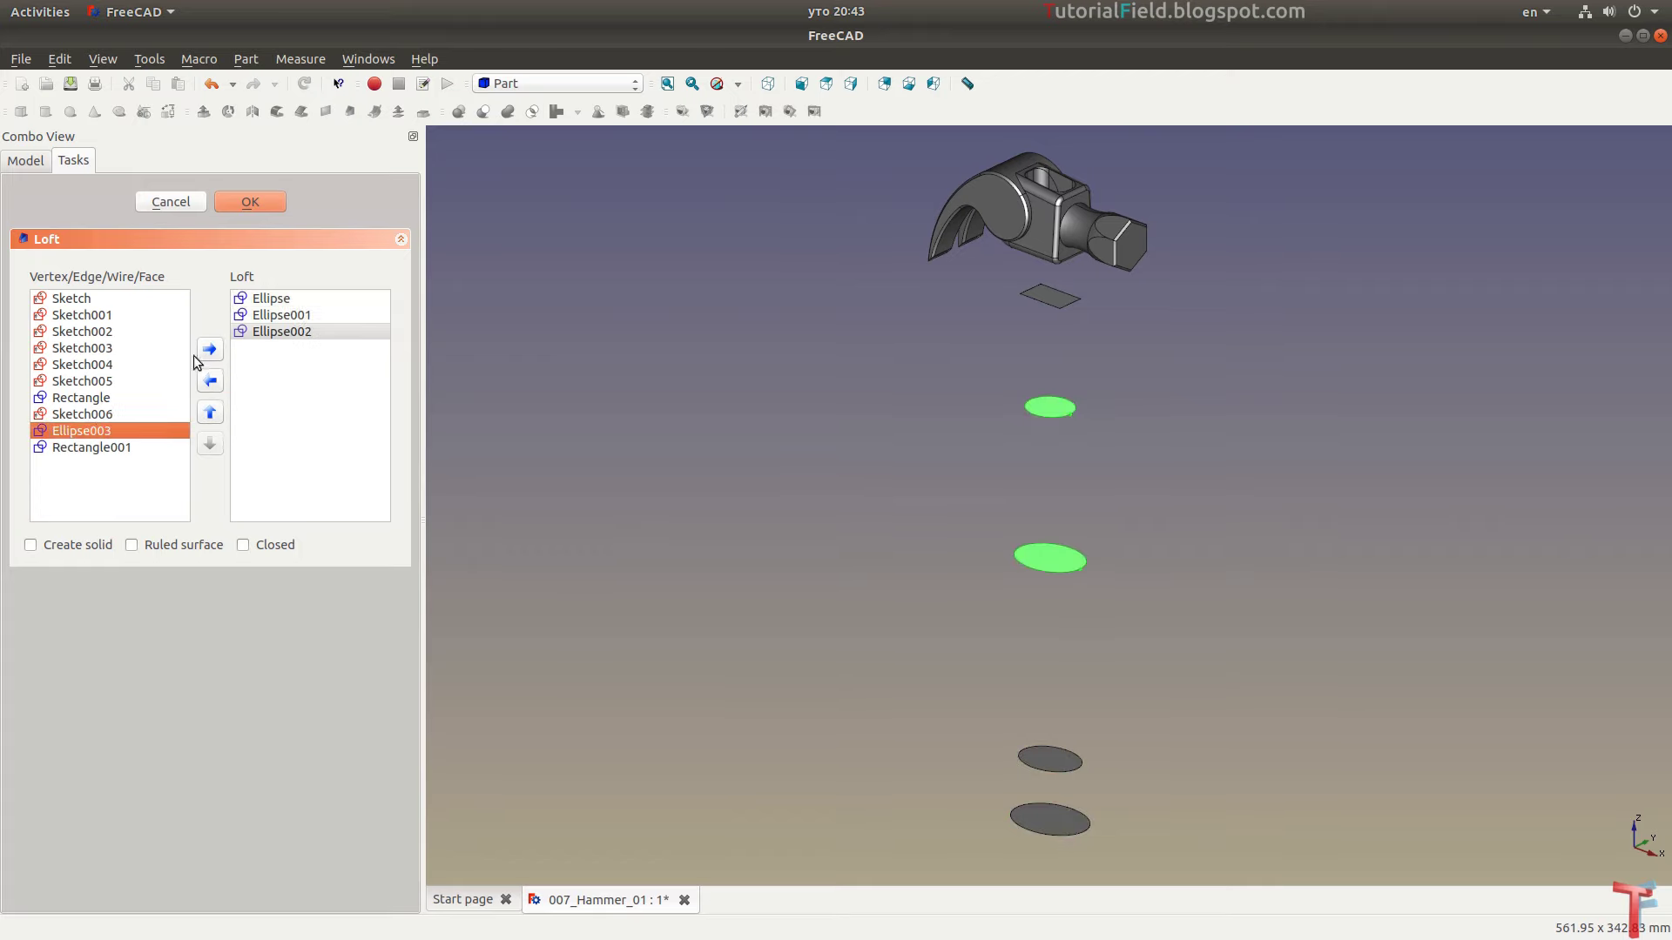
click(209, 351)
click(111, 428)
click(210, 352)
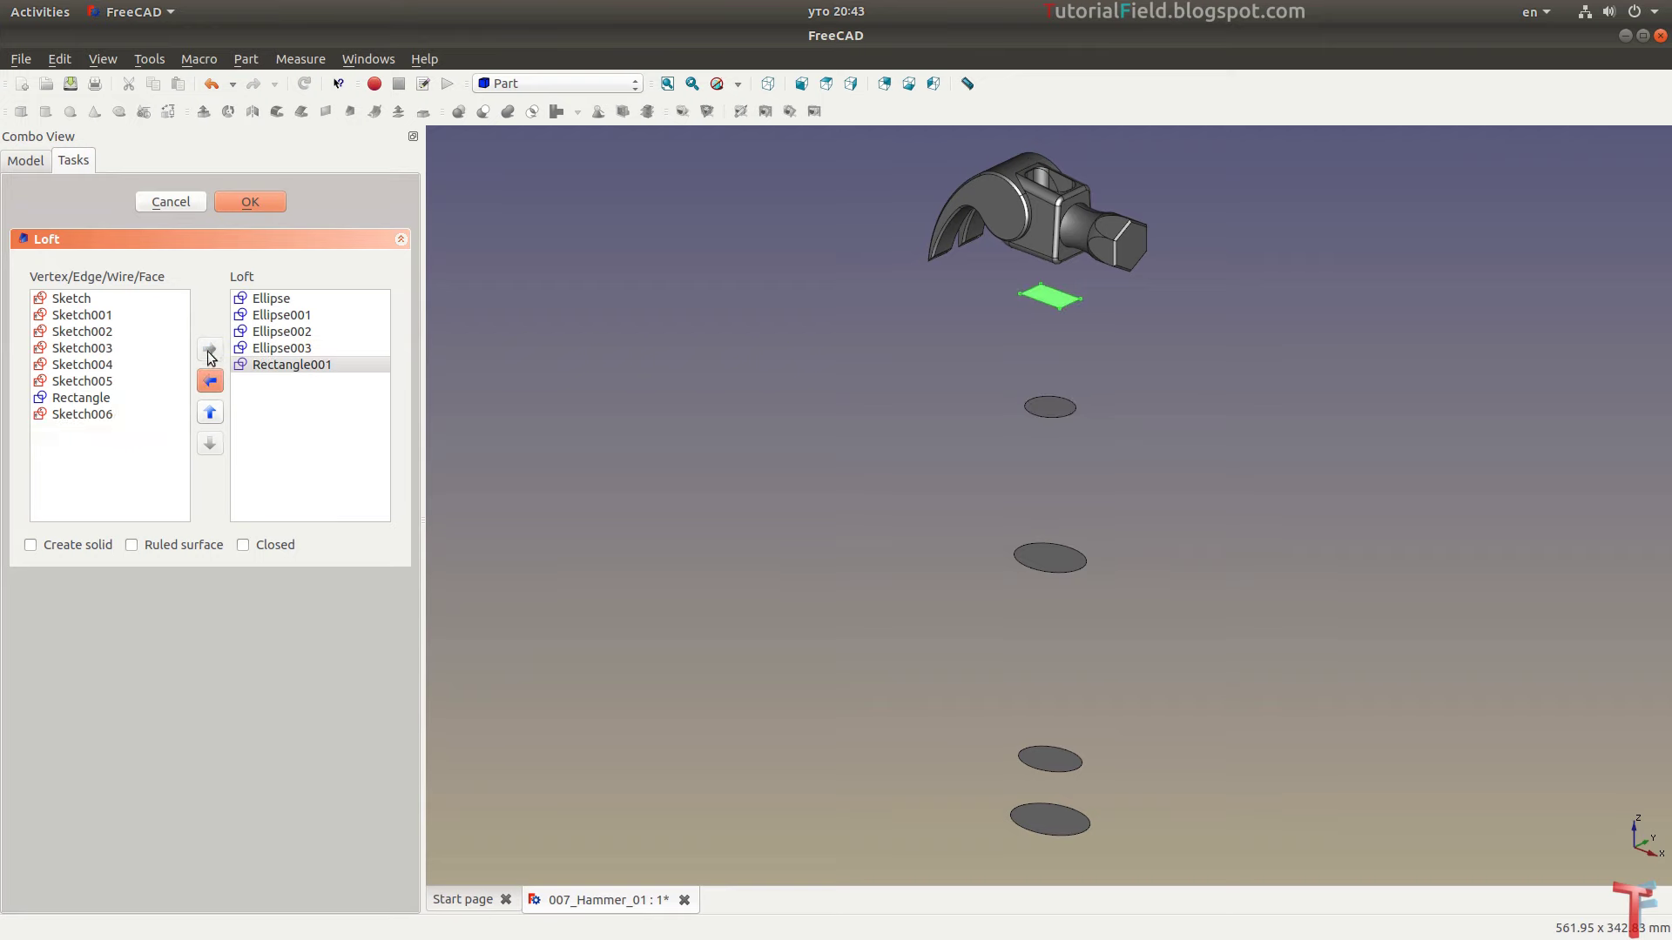
click(66, 545)
click(250, 203)
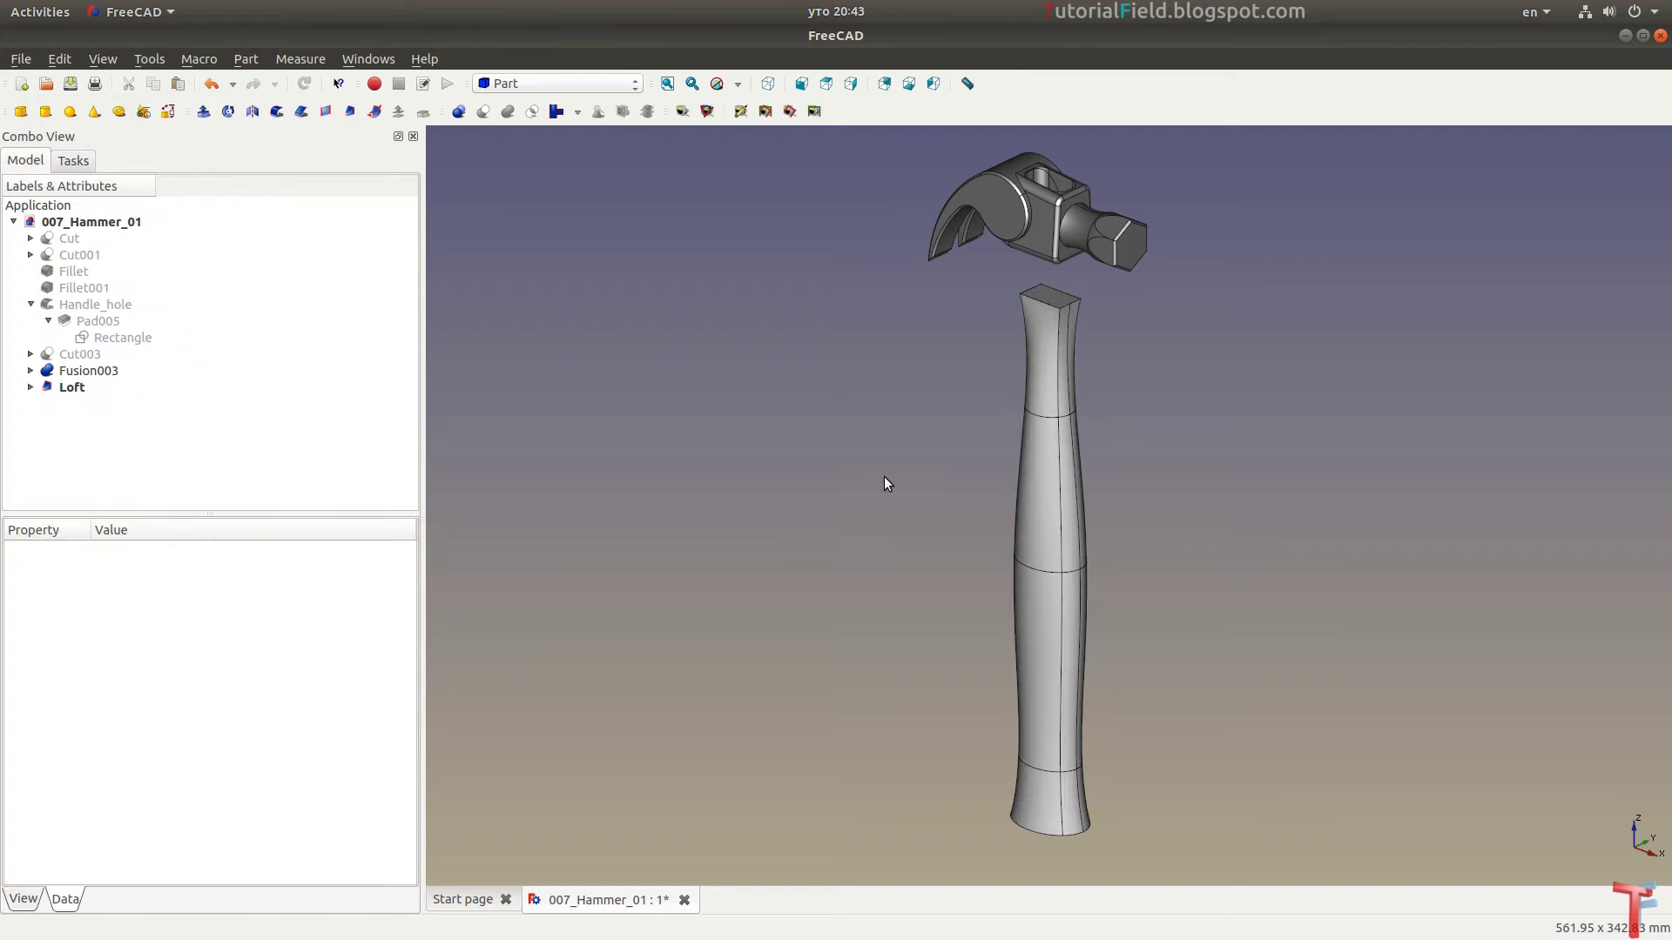
Inspect the Loft's sections and visibility, then copy the Pad005 neck block
key(alt+Tab)
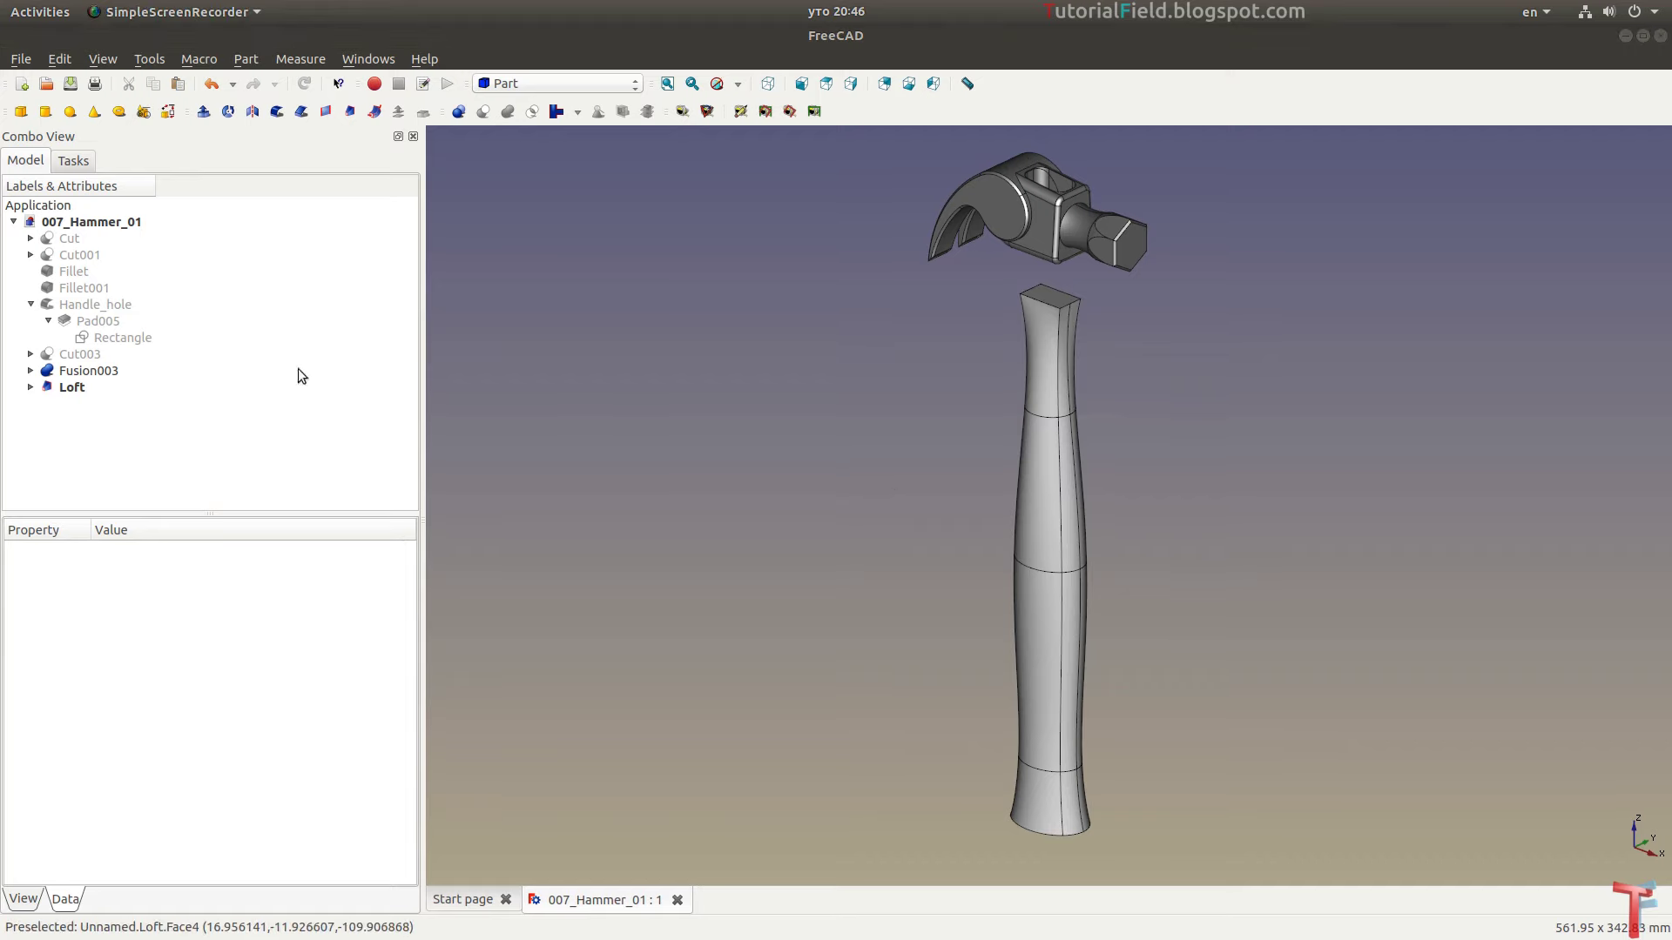
click(14, 413)
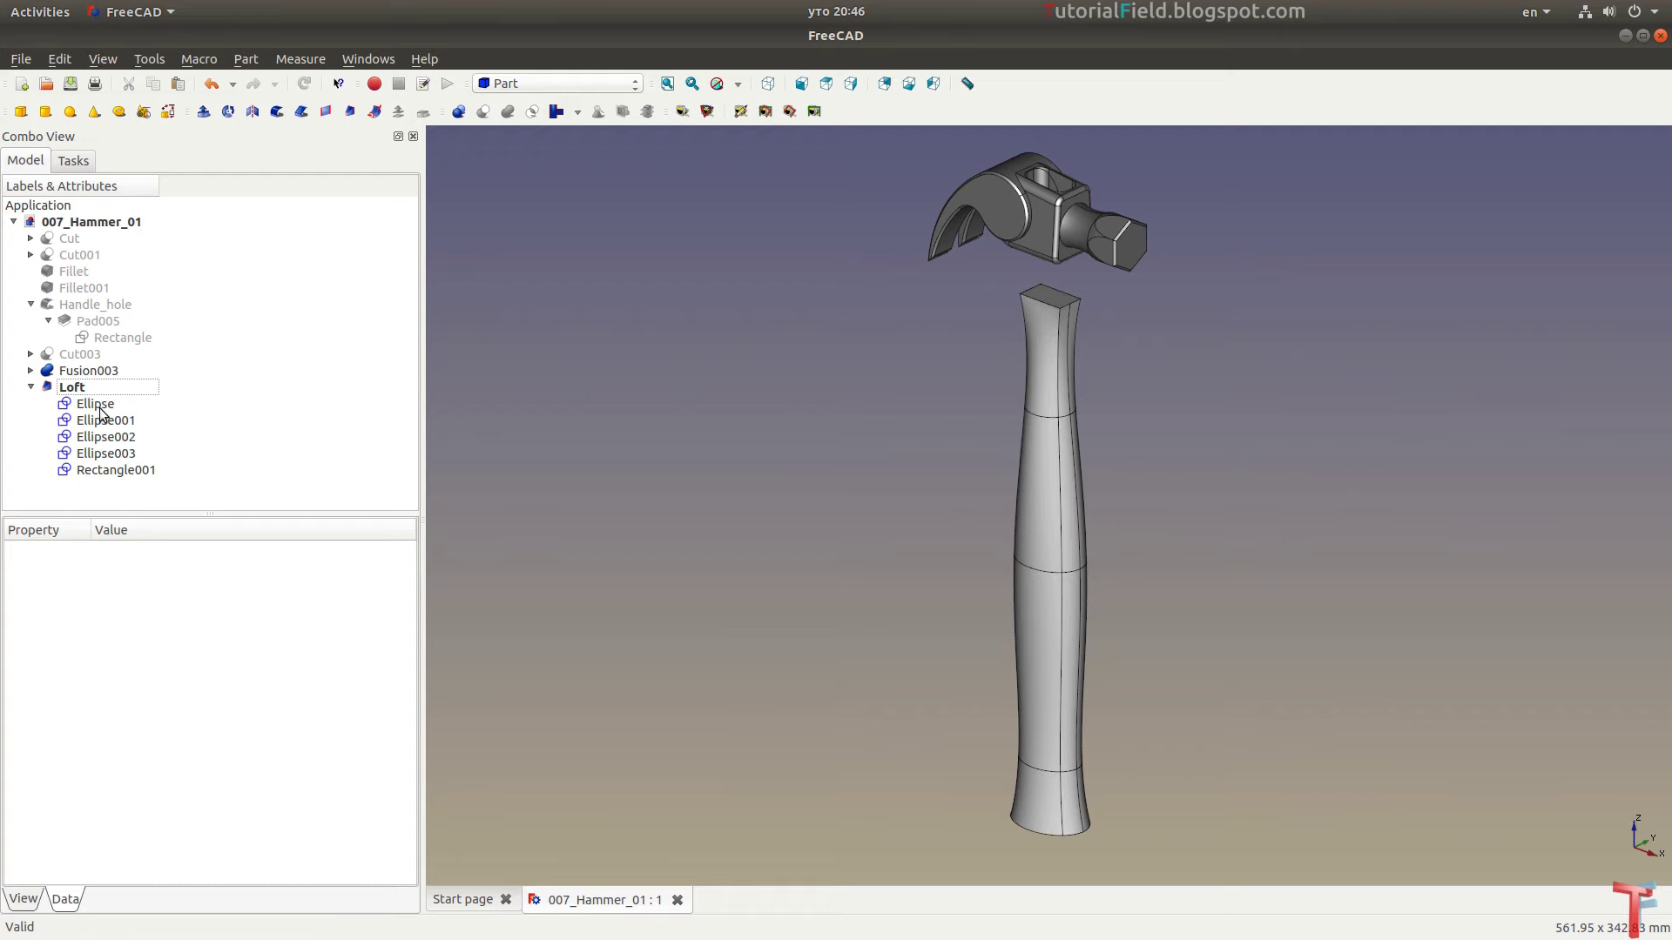
click(97, 404)
shift+click(105, 469)
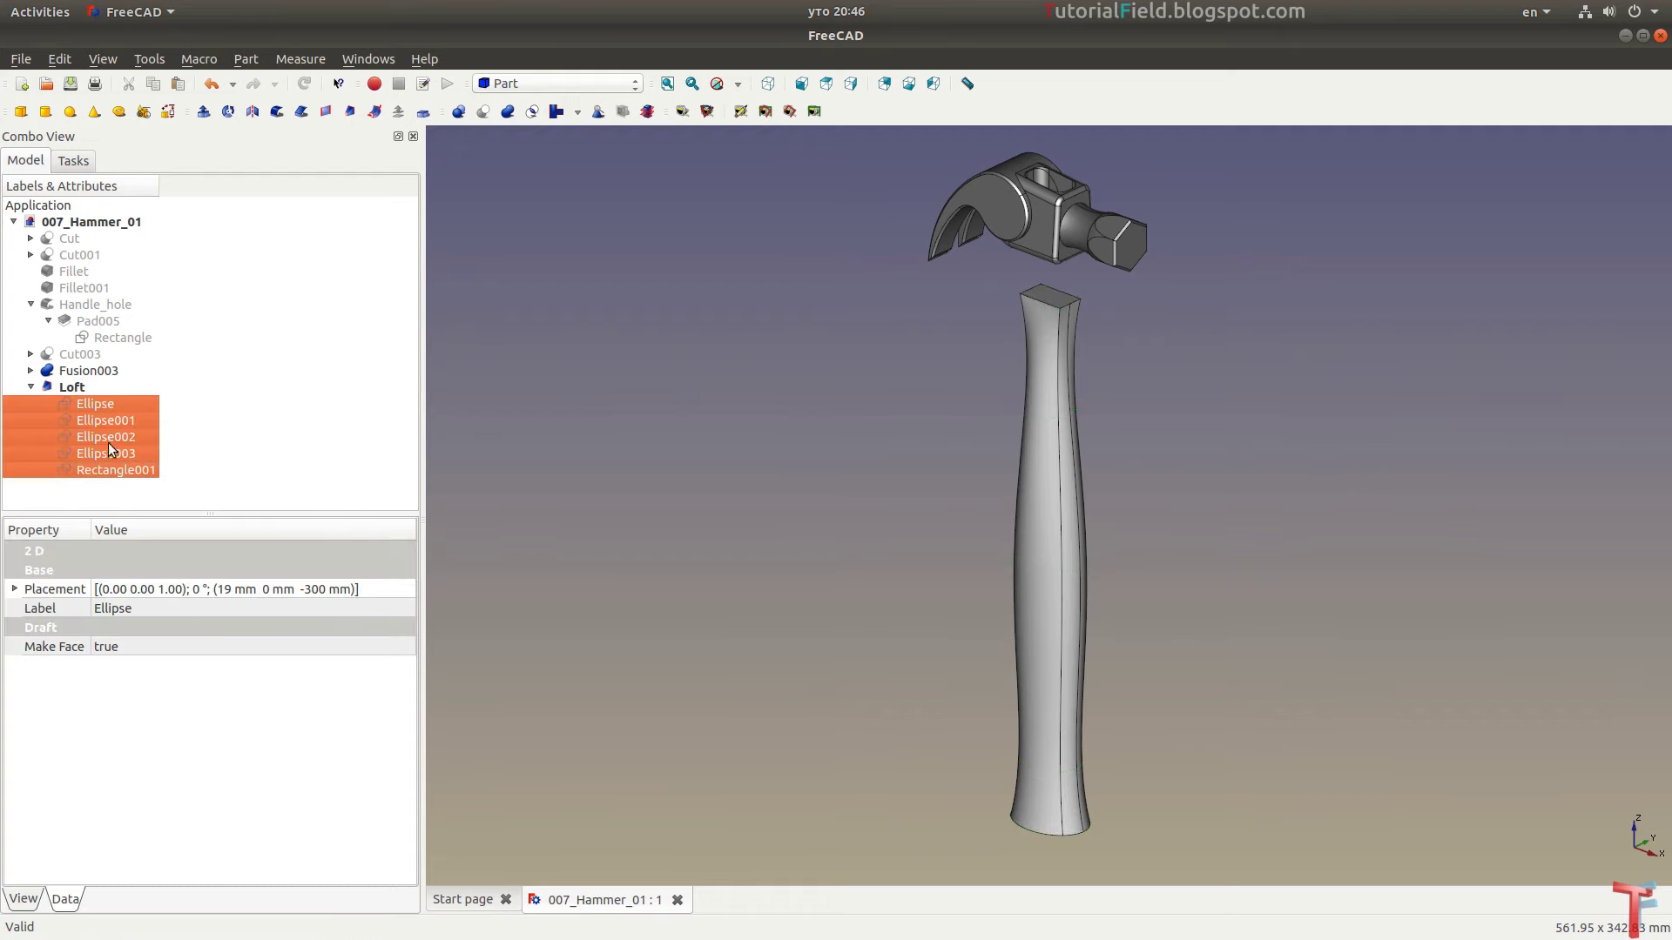
click(81, 388)
key(space)
key(space)
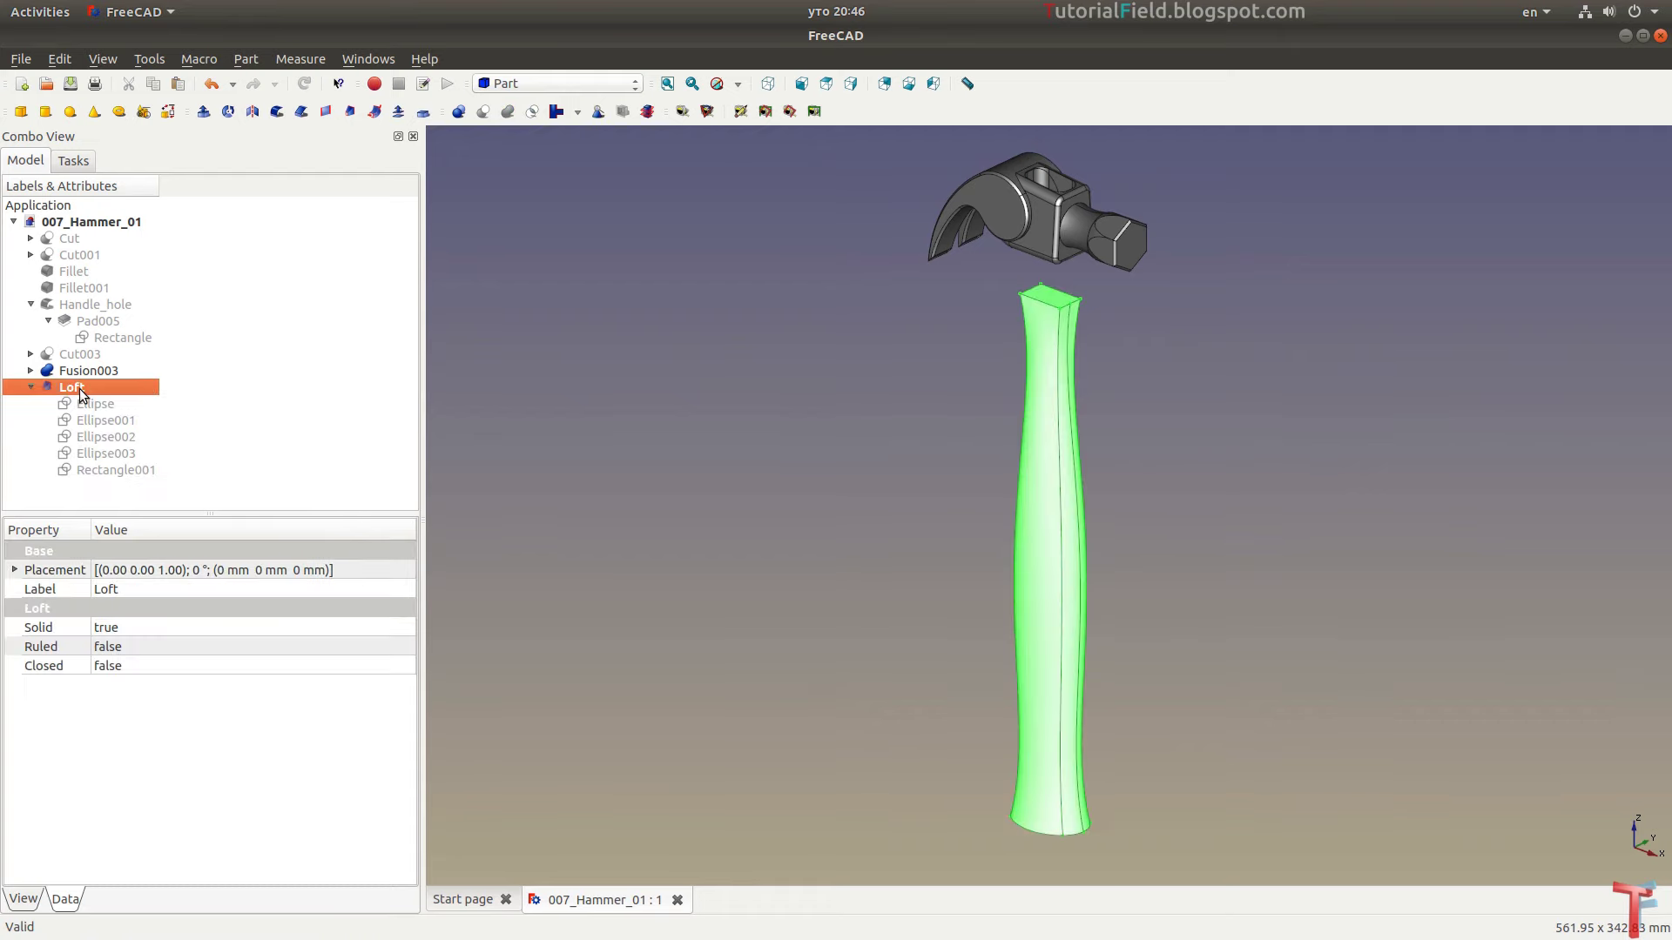
click(106, 326)
key(space)
key(space)
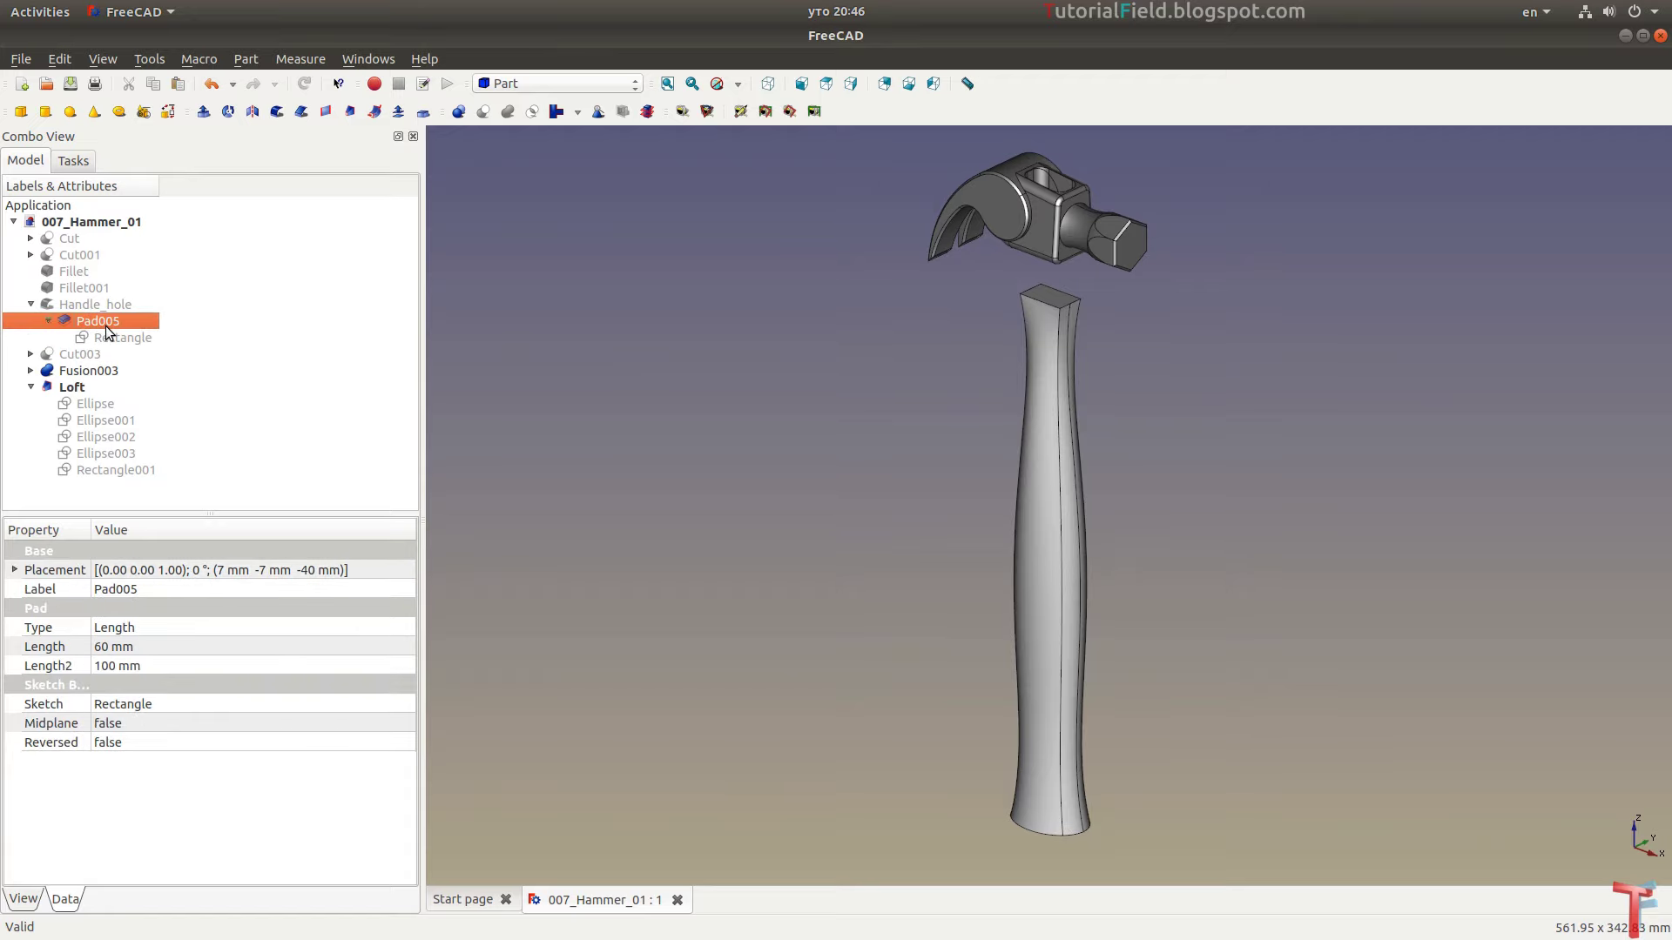
key(ctrl+c)
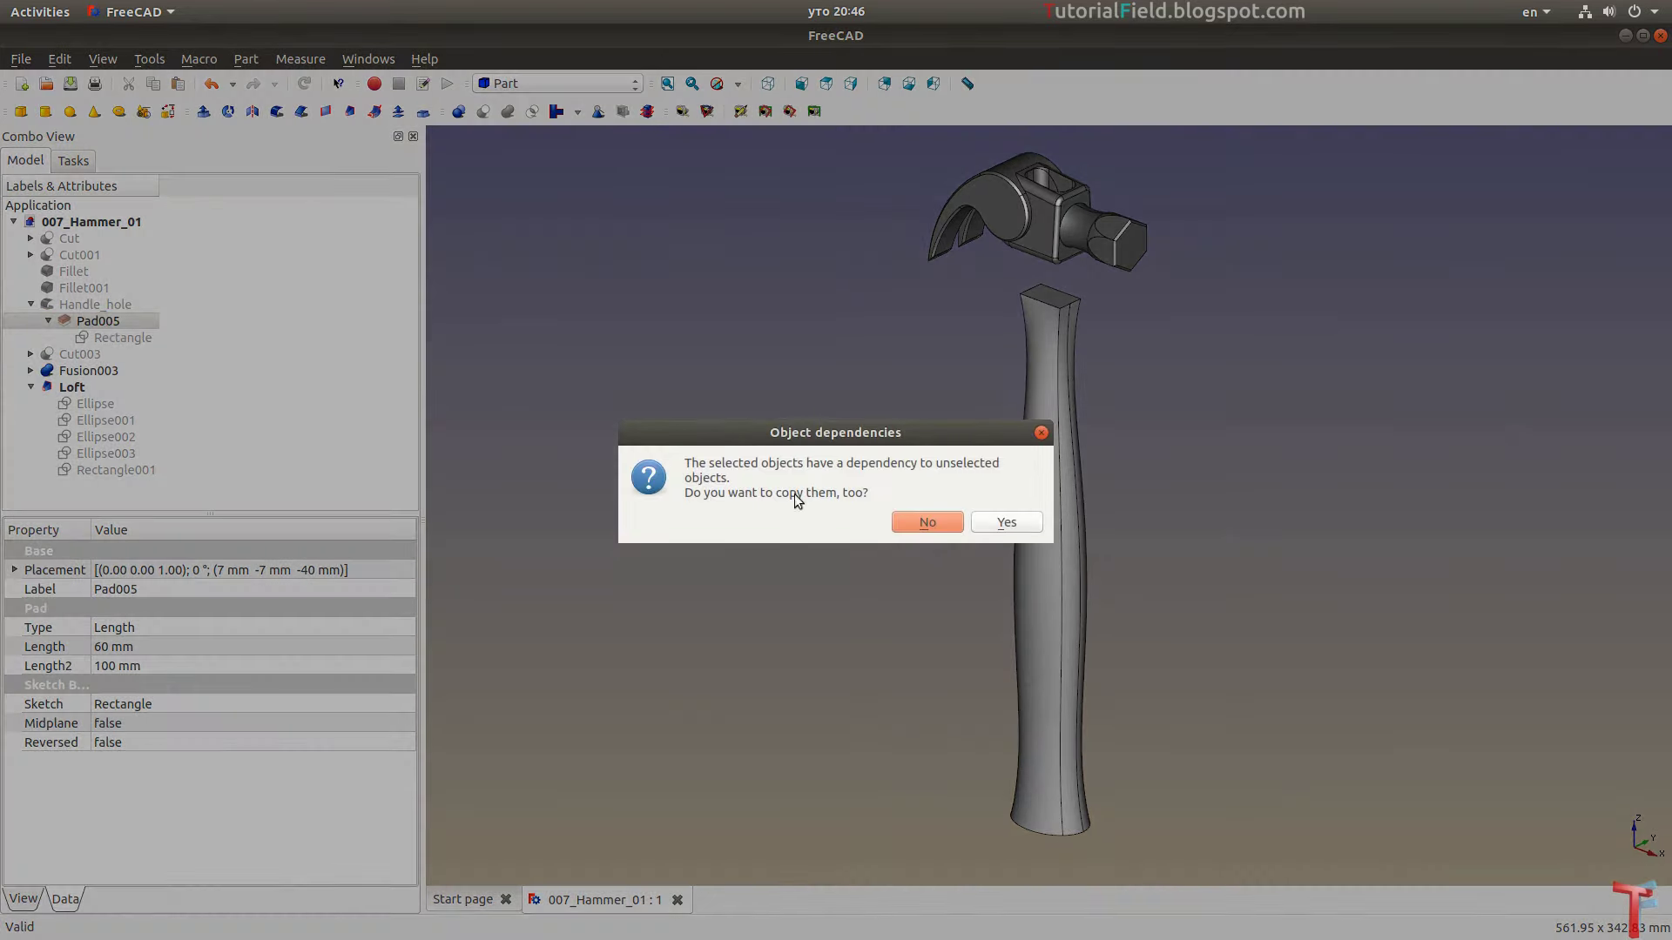
Paste the block as Pad007 without copying its dependencies
click(912, 520)
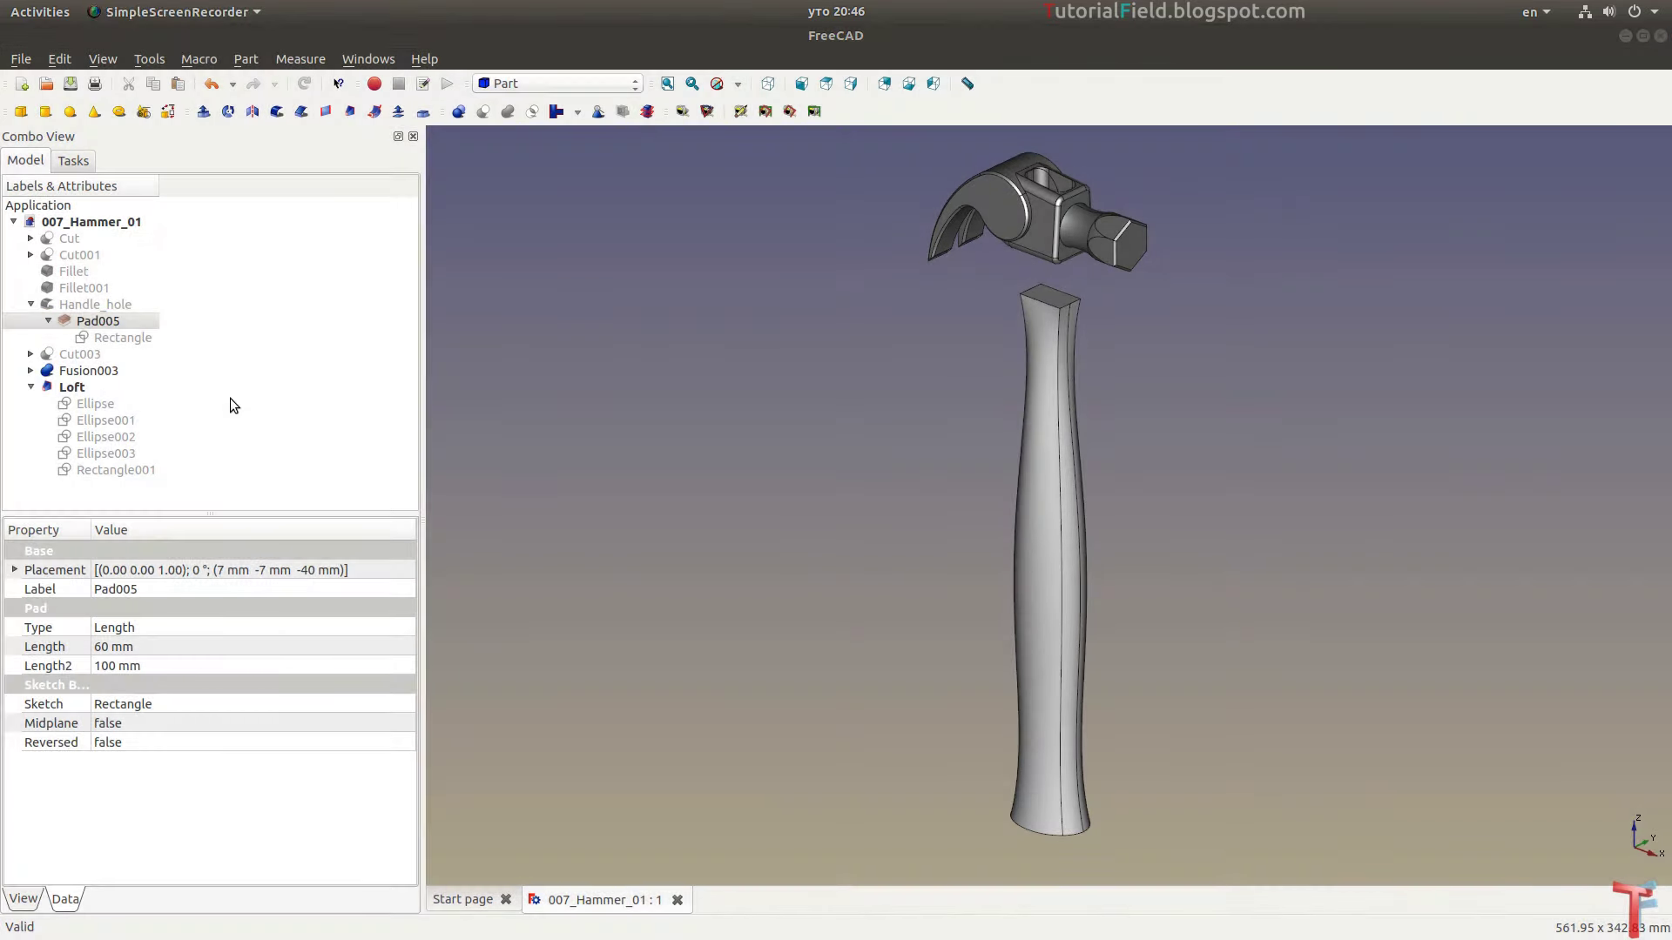
click(228, 441)
key(ctrl+v)
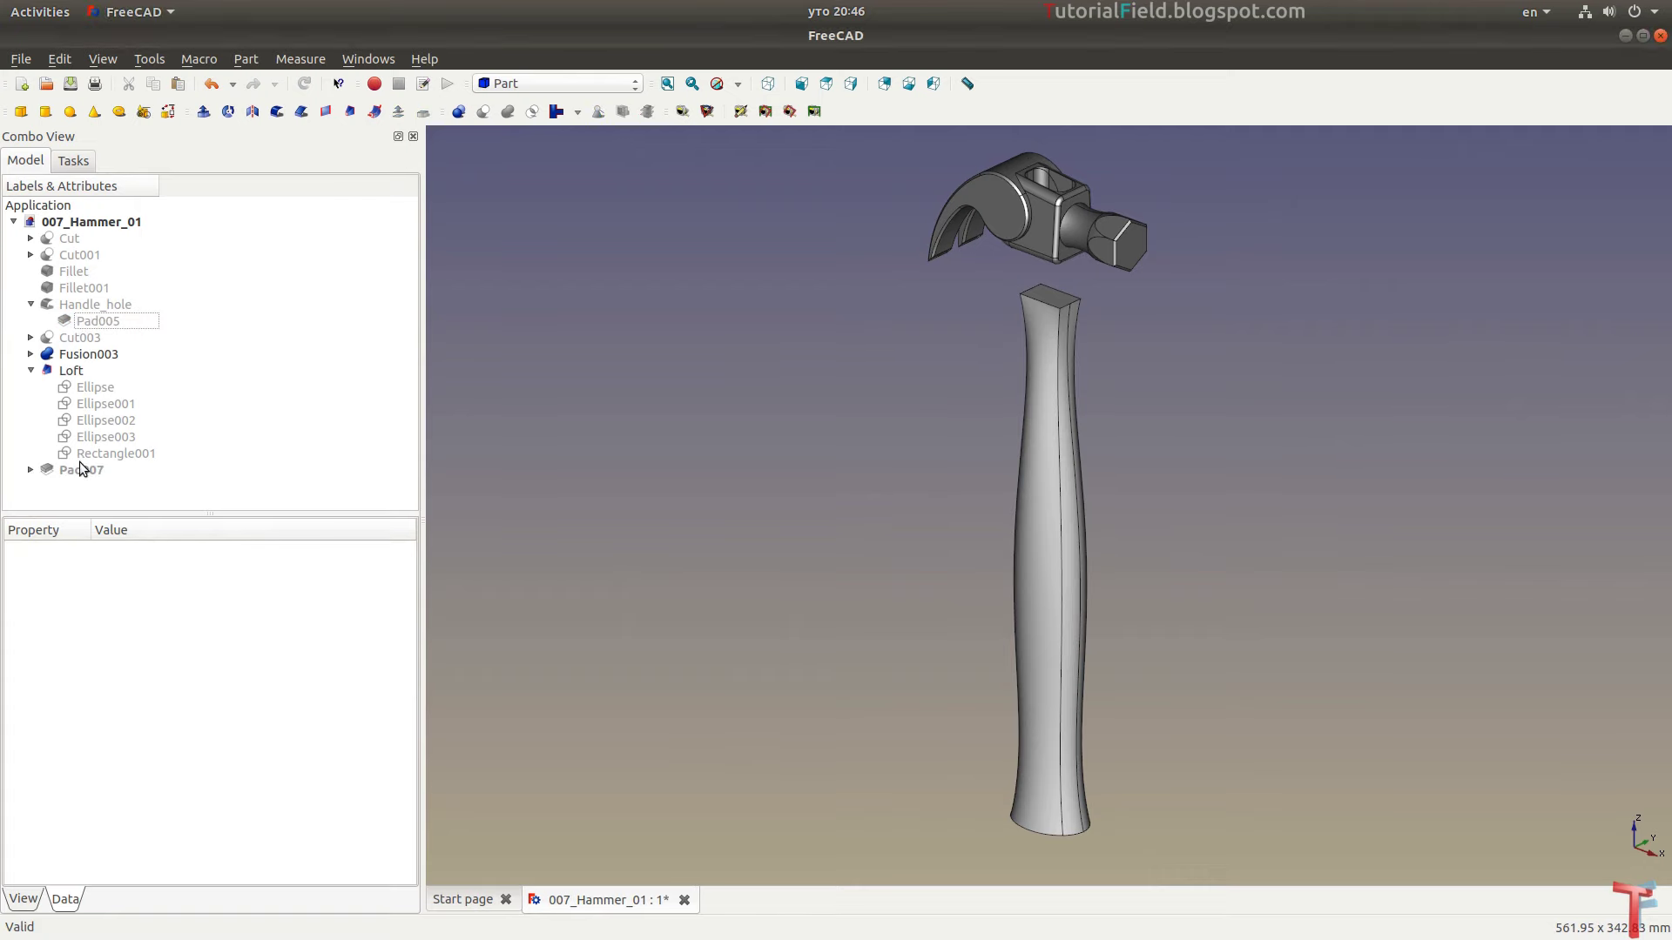
click(81, 466)
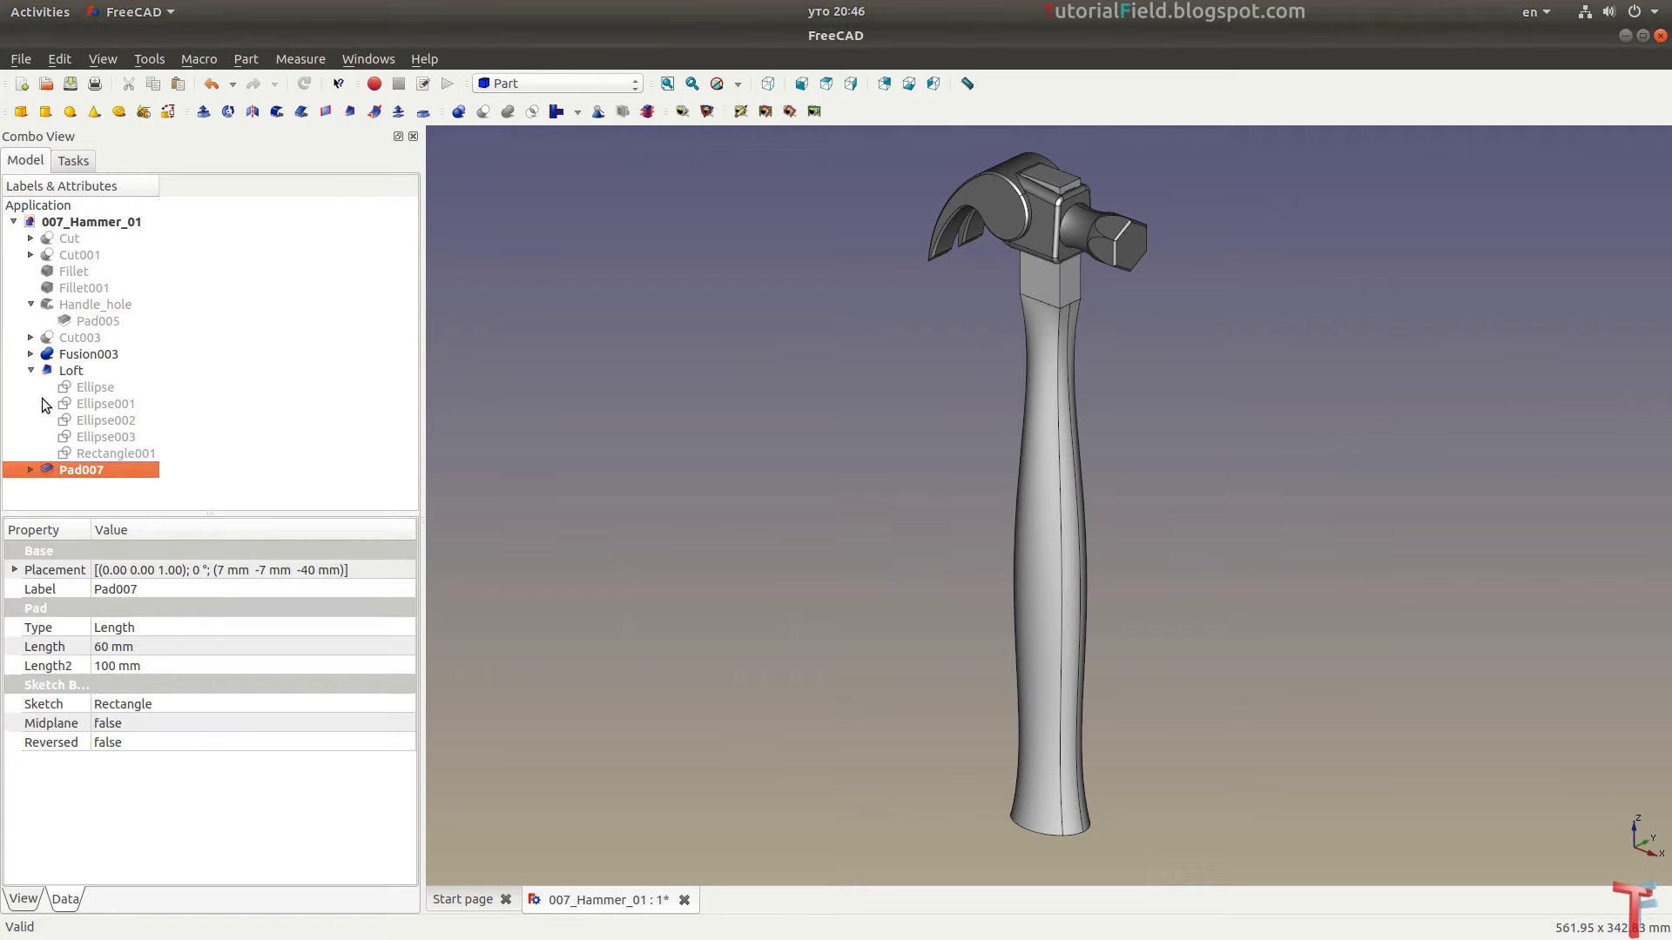
Union the lofted handle with Pad007 into Fusion004
click(30, 370)
ctrl+click(85, 388)
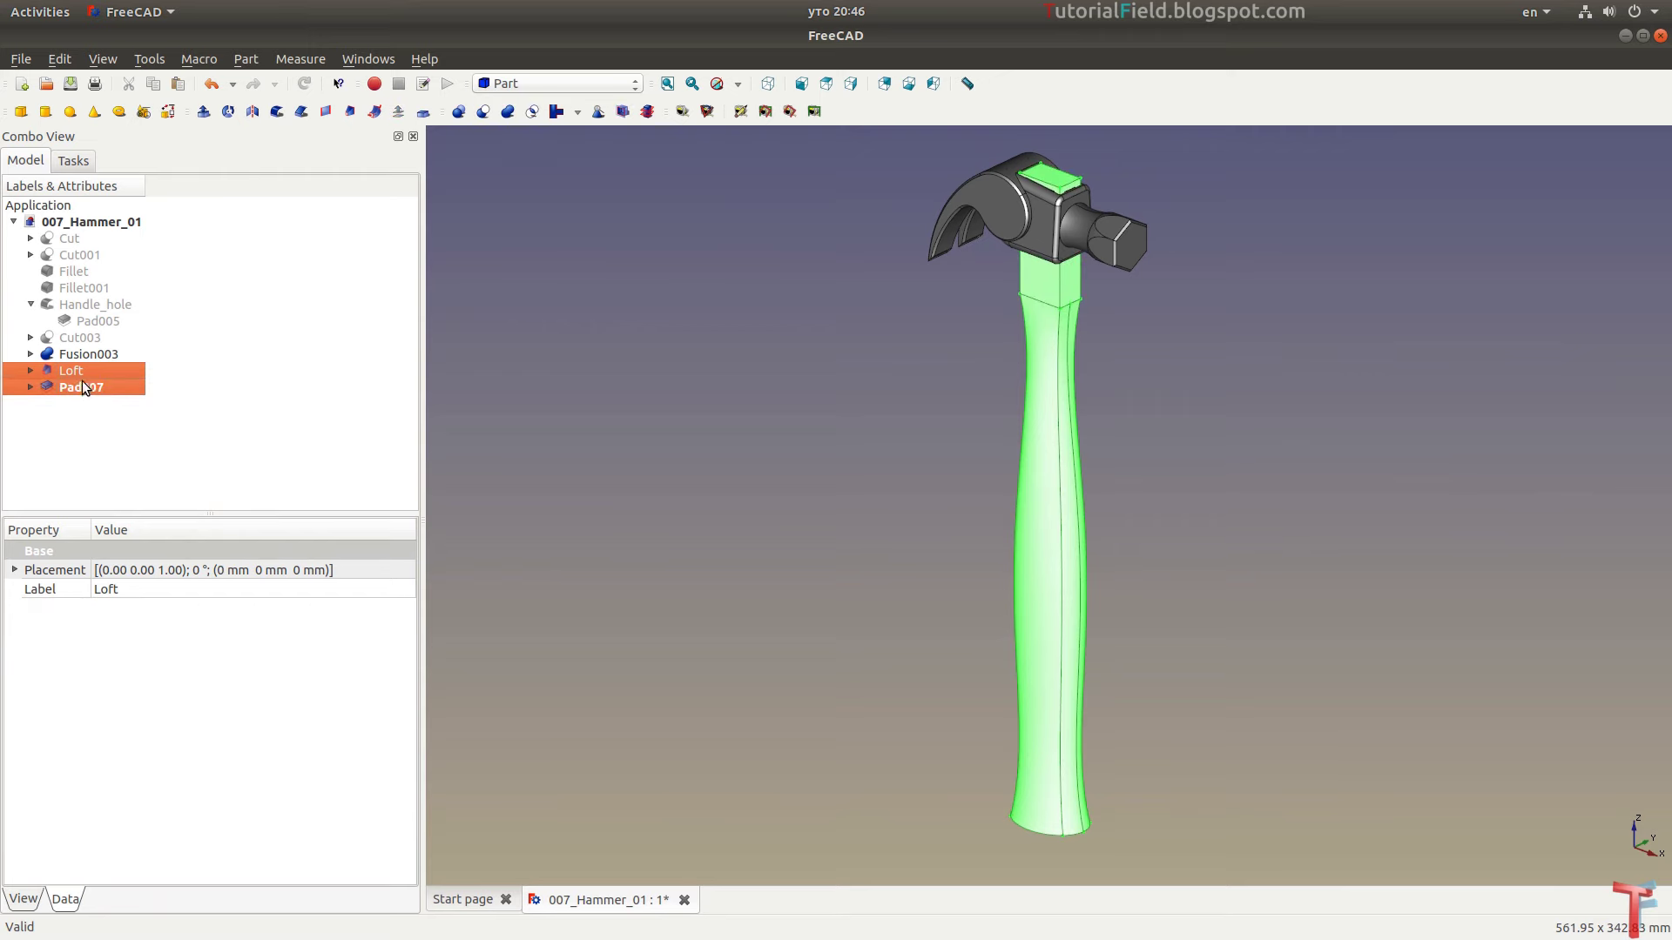
click(459, 112)
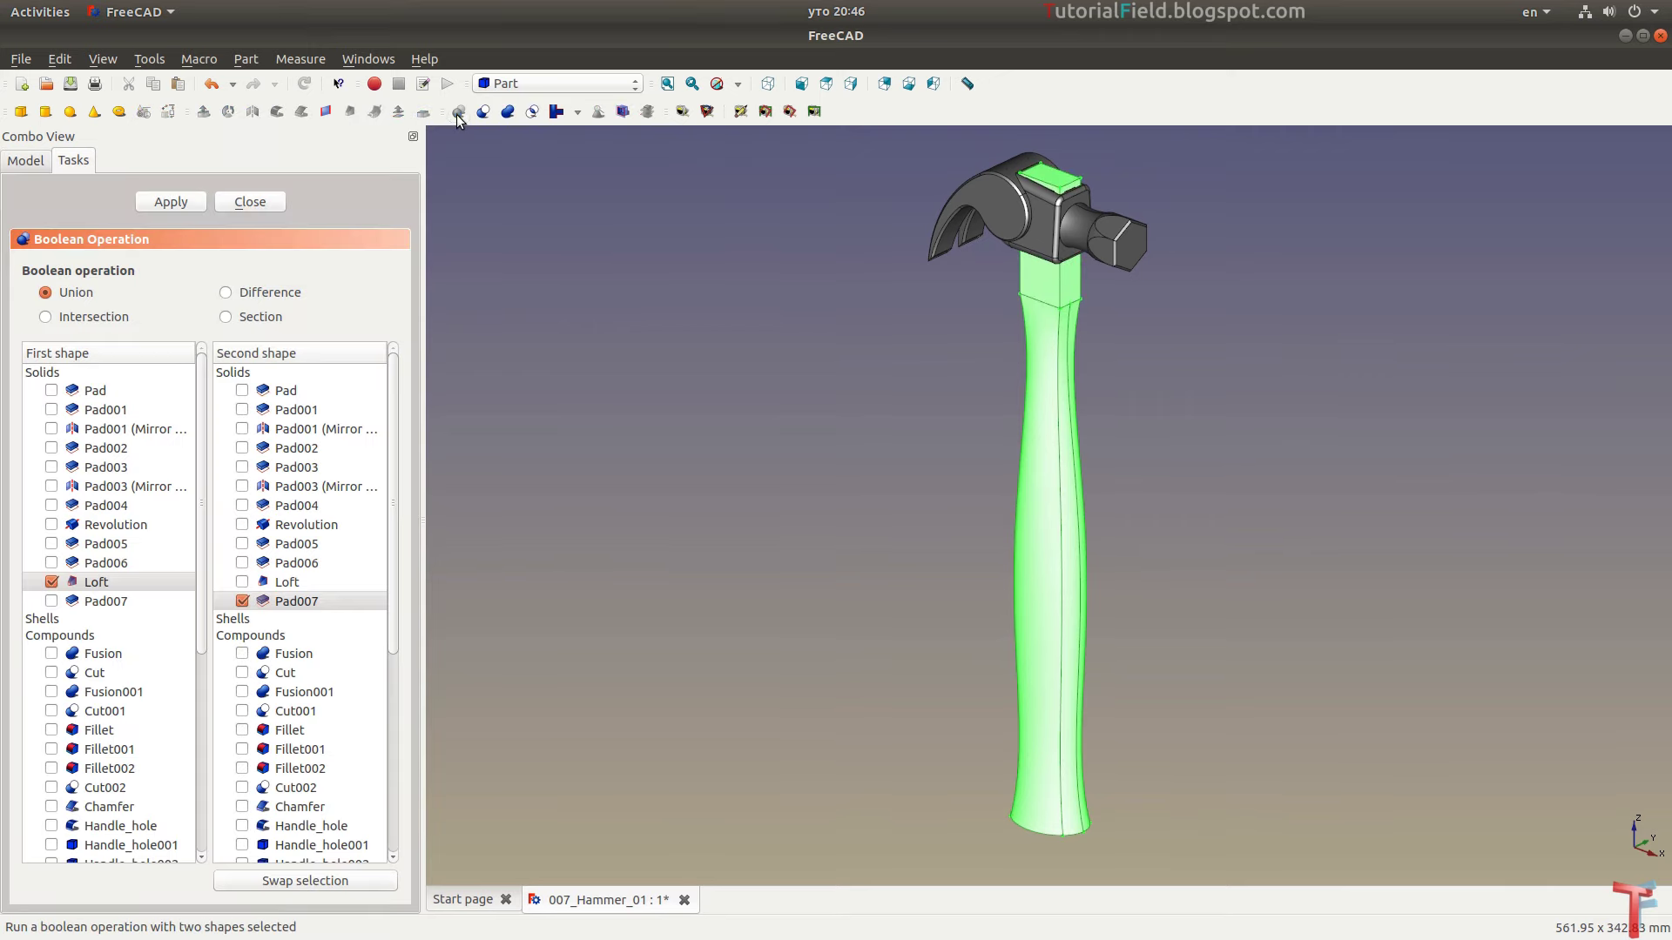
click(252, 204)
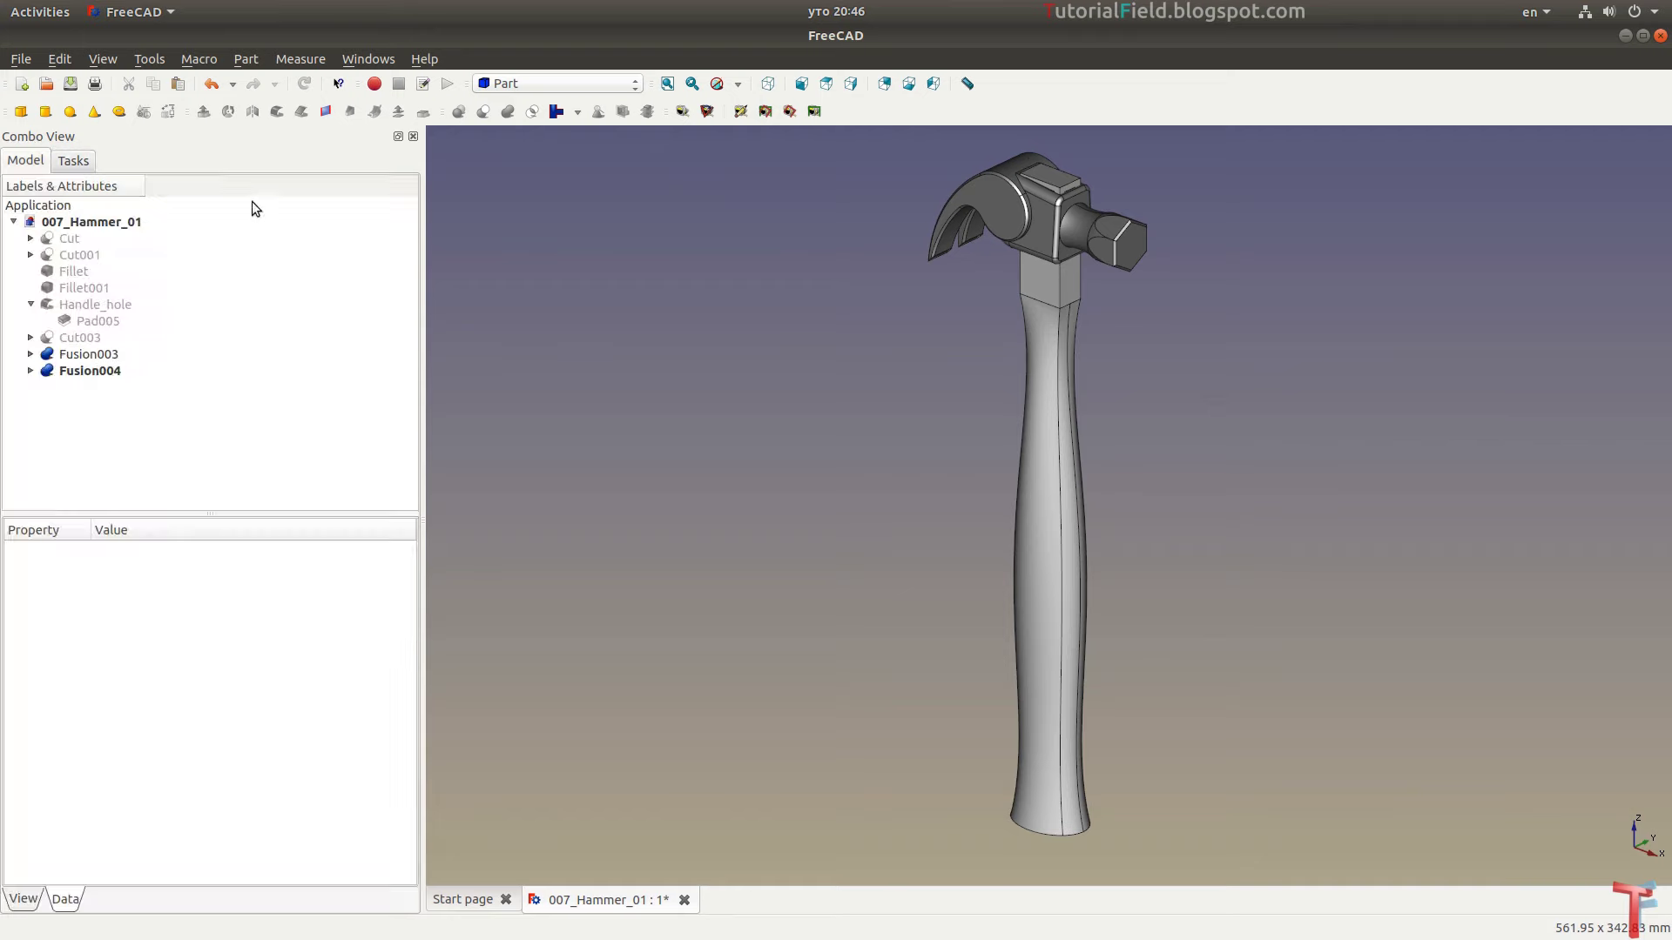
Check Fusion004 against the Fusion003 head and frame the view on the head
click(103, 371)
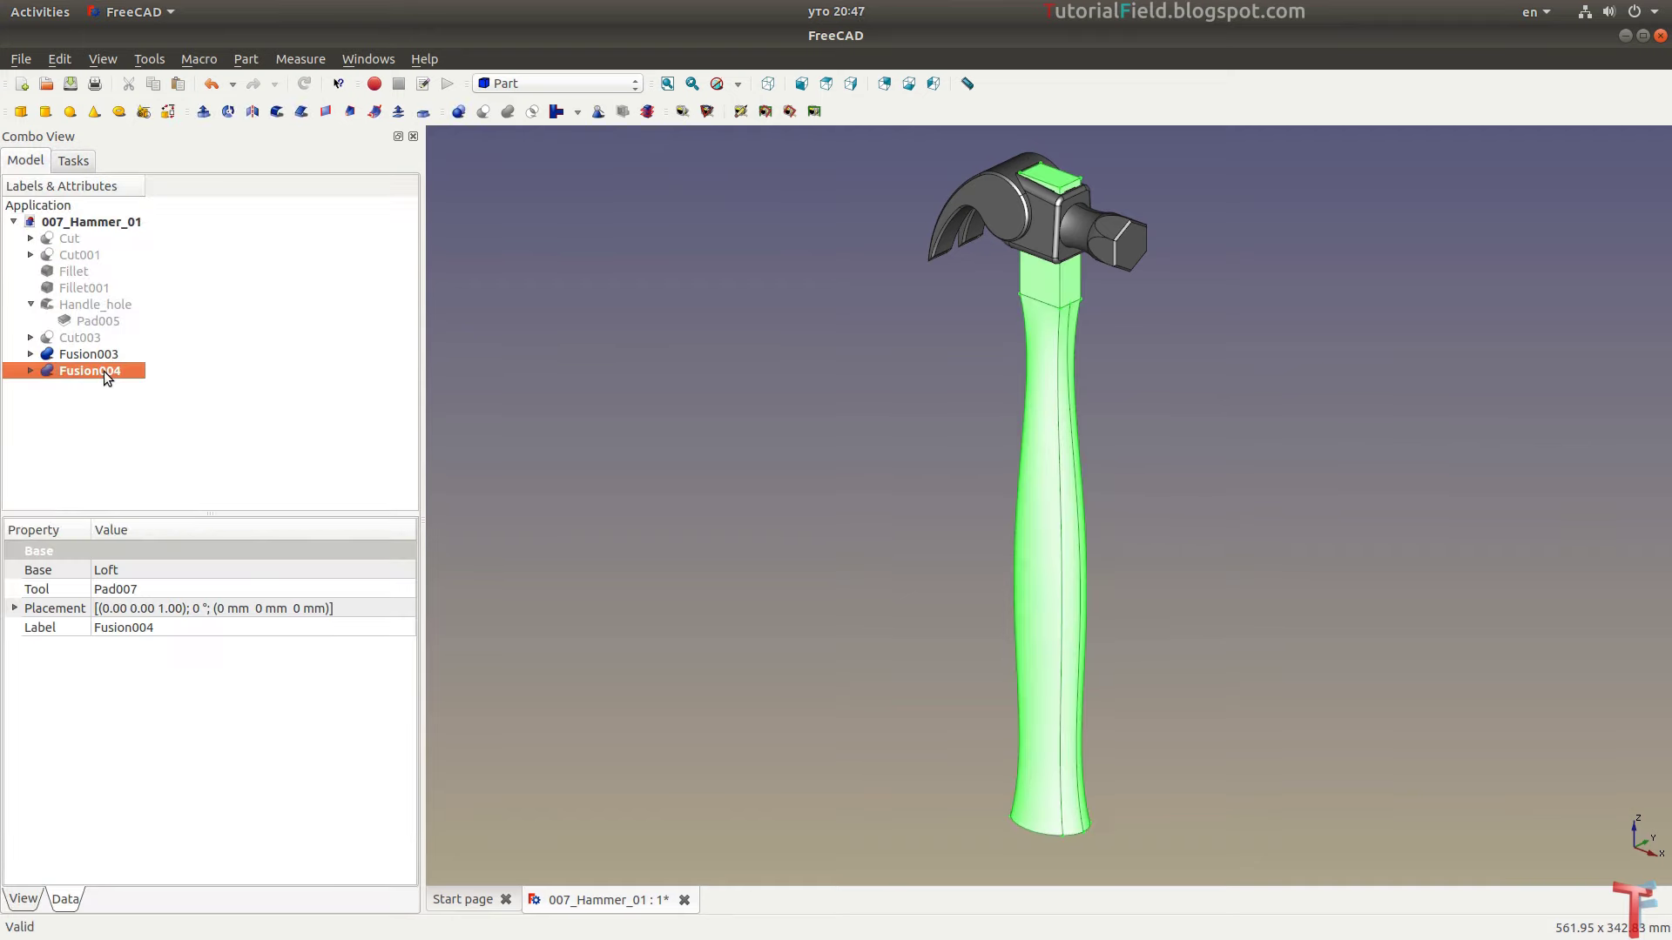
click(30, 371)
key(Up)
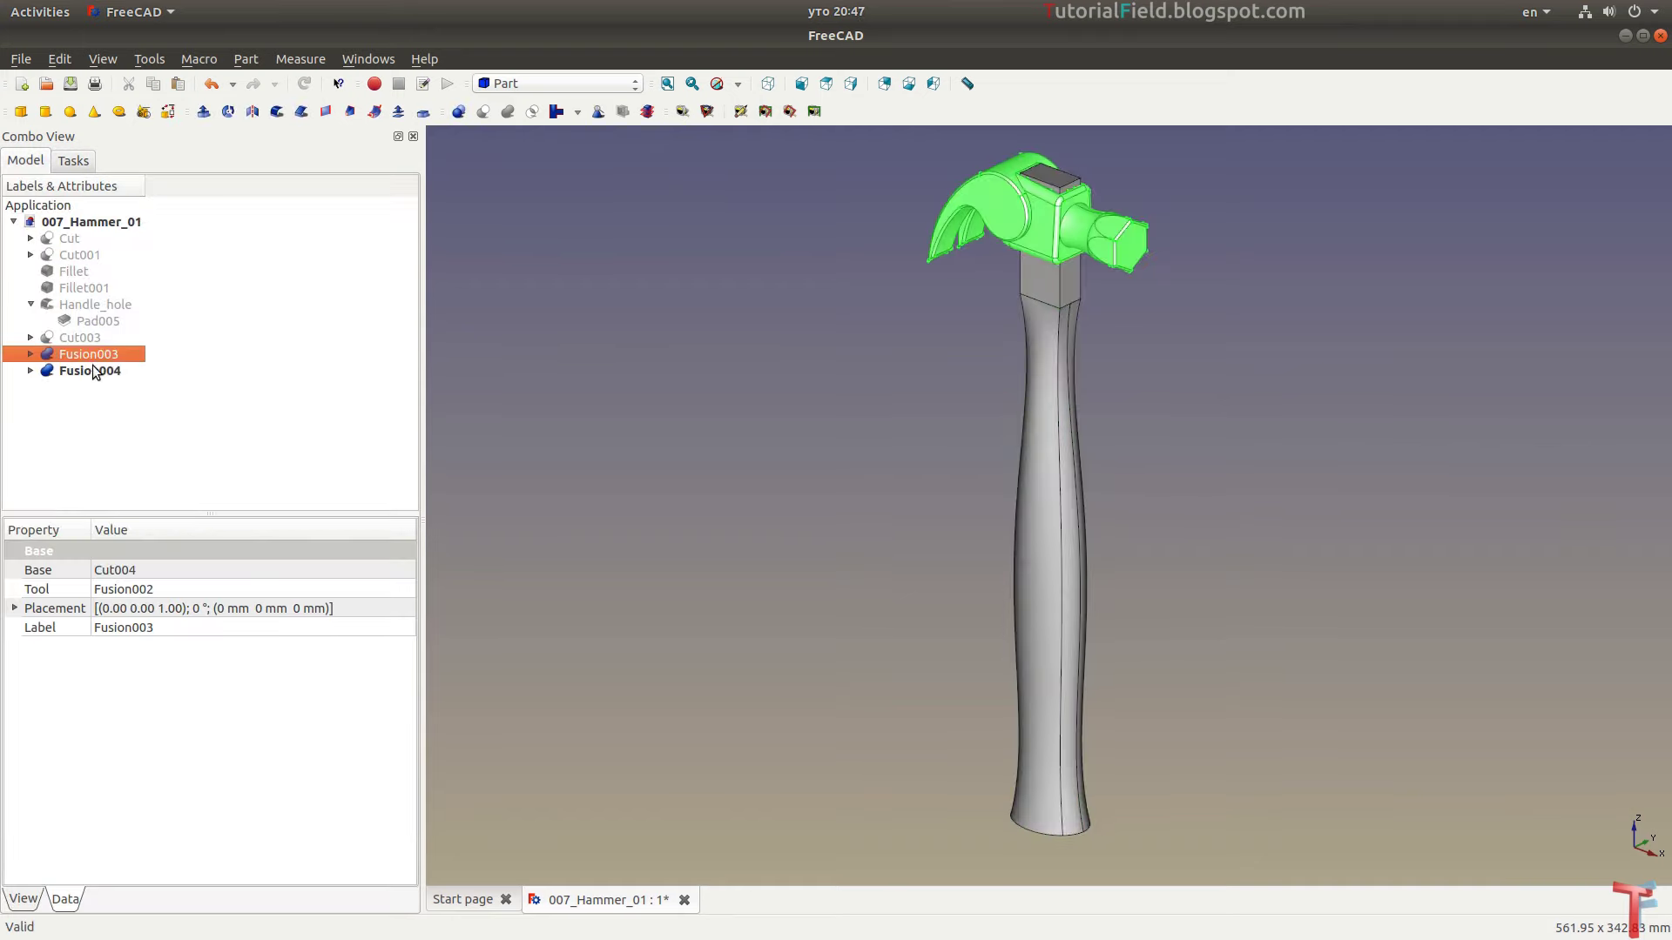
click(96, 372)
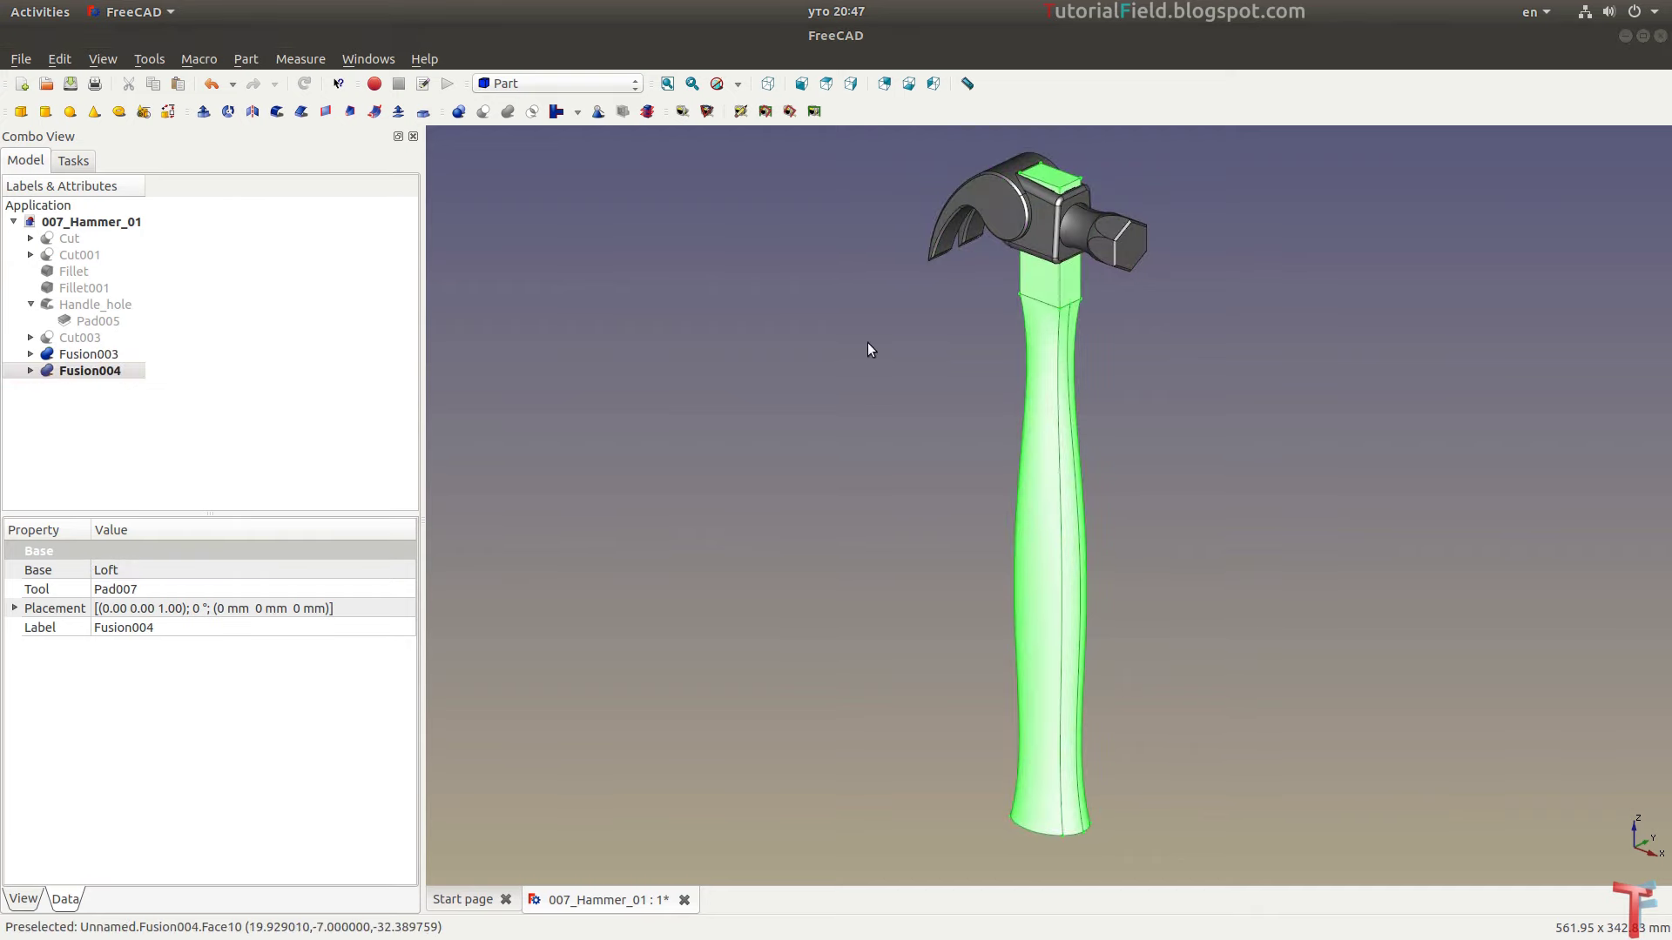
middle_drag(867, 343, 813, 457)
scroll(923, 383, up, 3)
scroll(923, 383, up, 3)
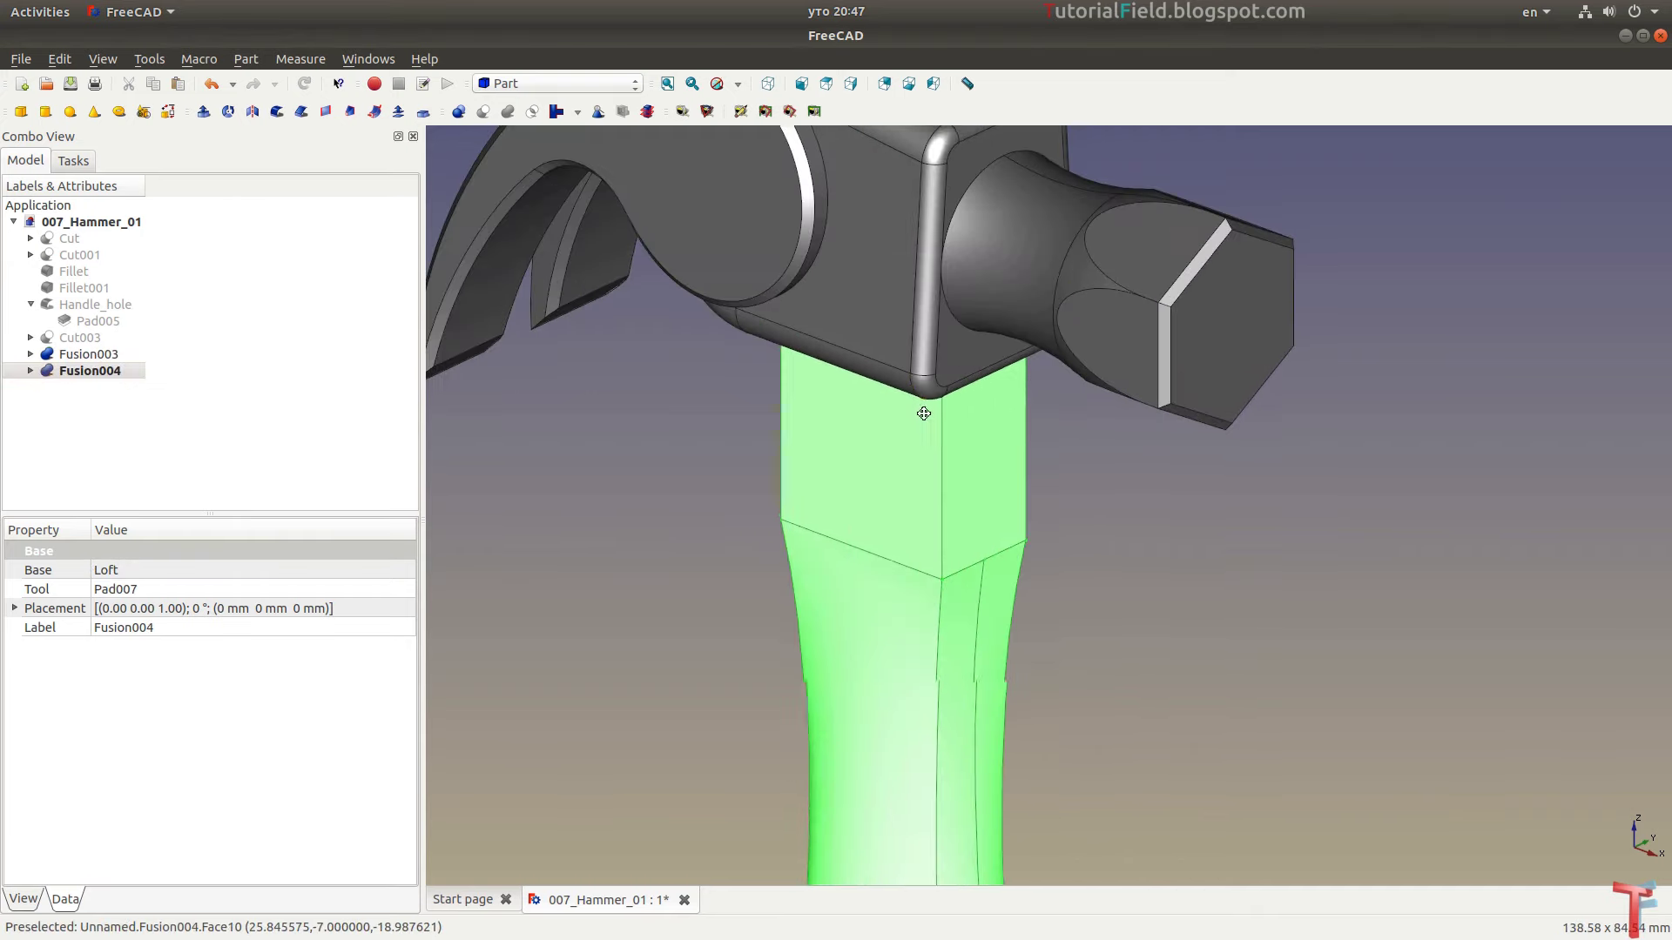
scroll(760, 584, down, 2)
click(760, 583)
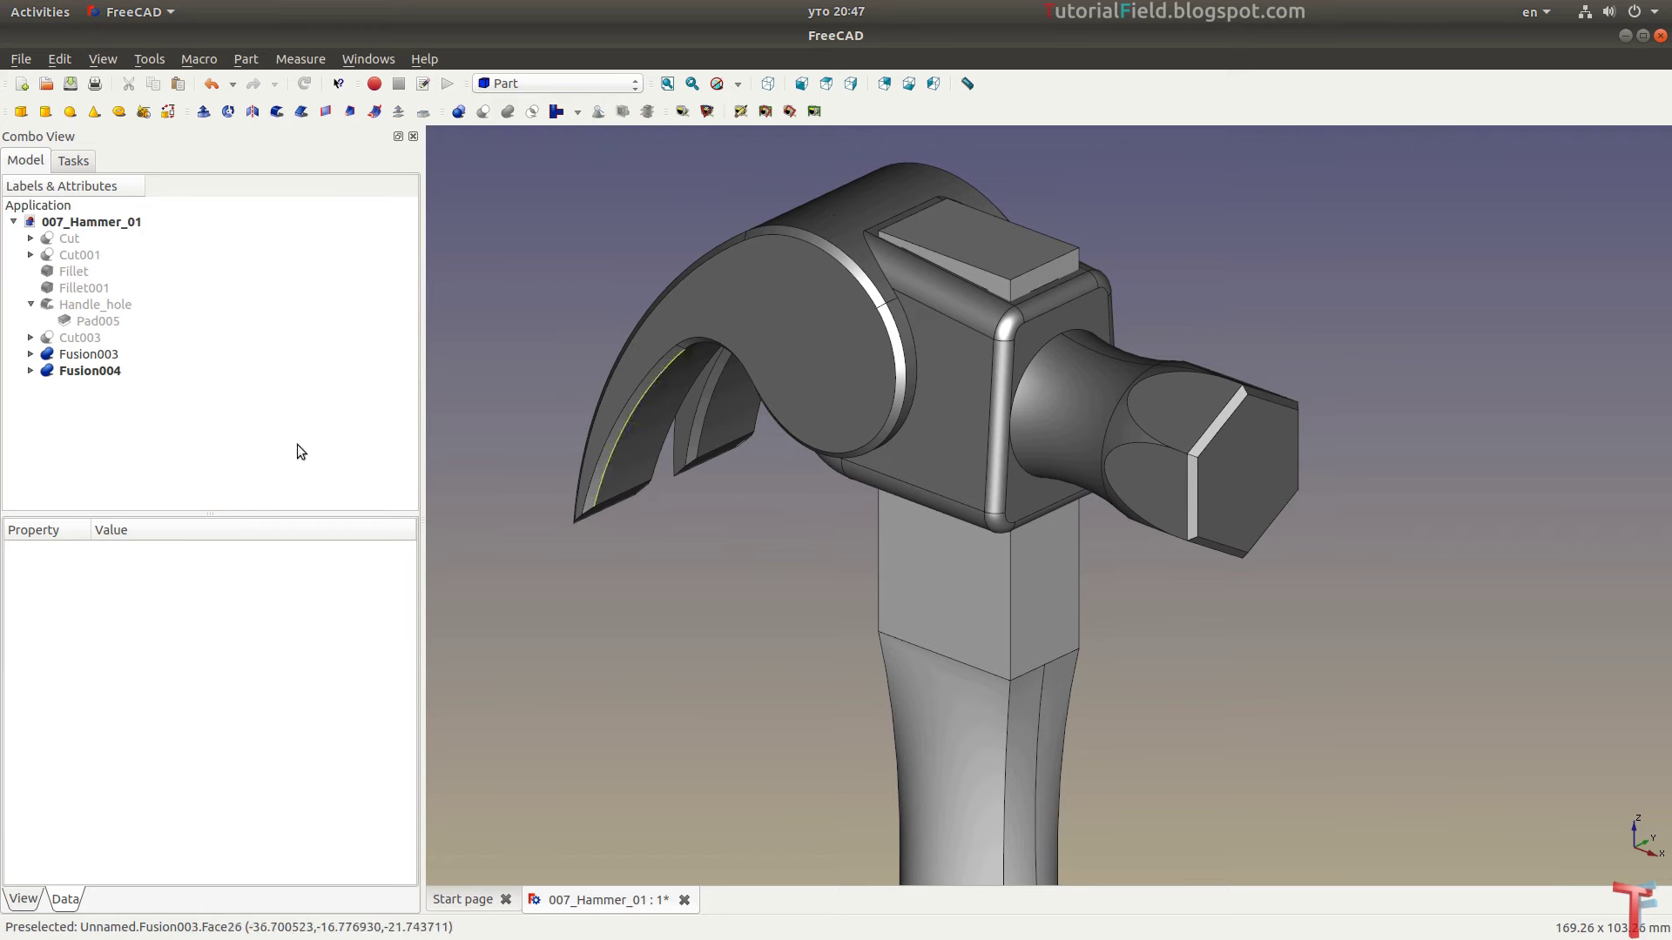
Fillet Fusion004's four vertical tenon edges with a 5 mm radius
click(96, 372)
click(277, 112)
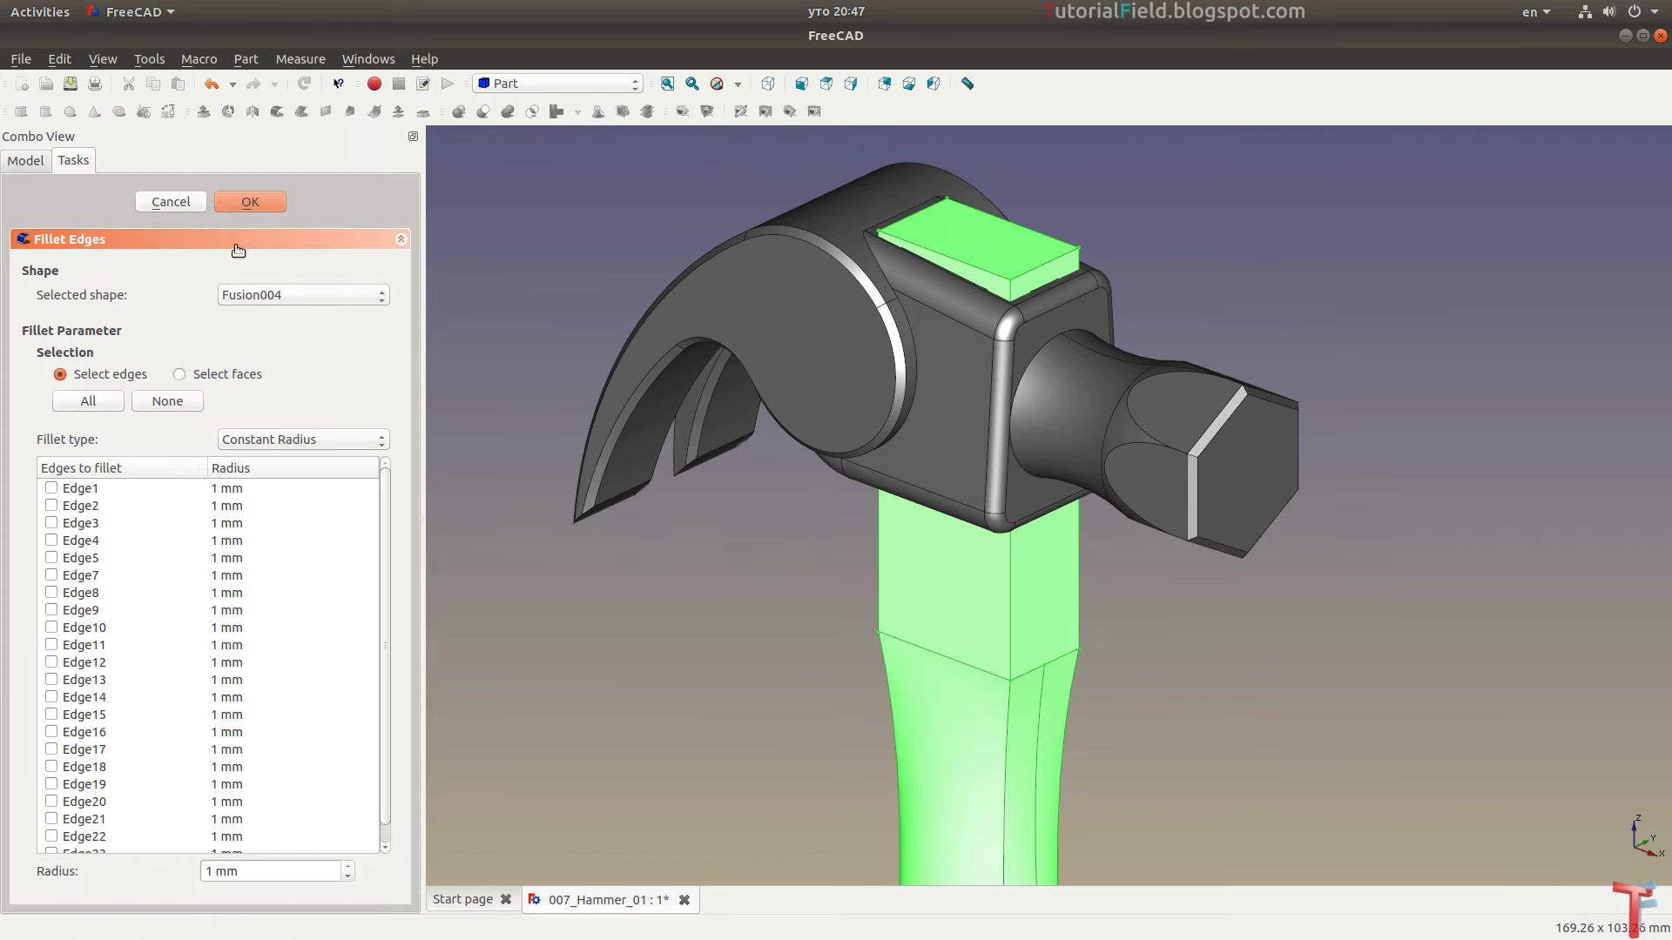
click(876, 558)
click(1011, 583)
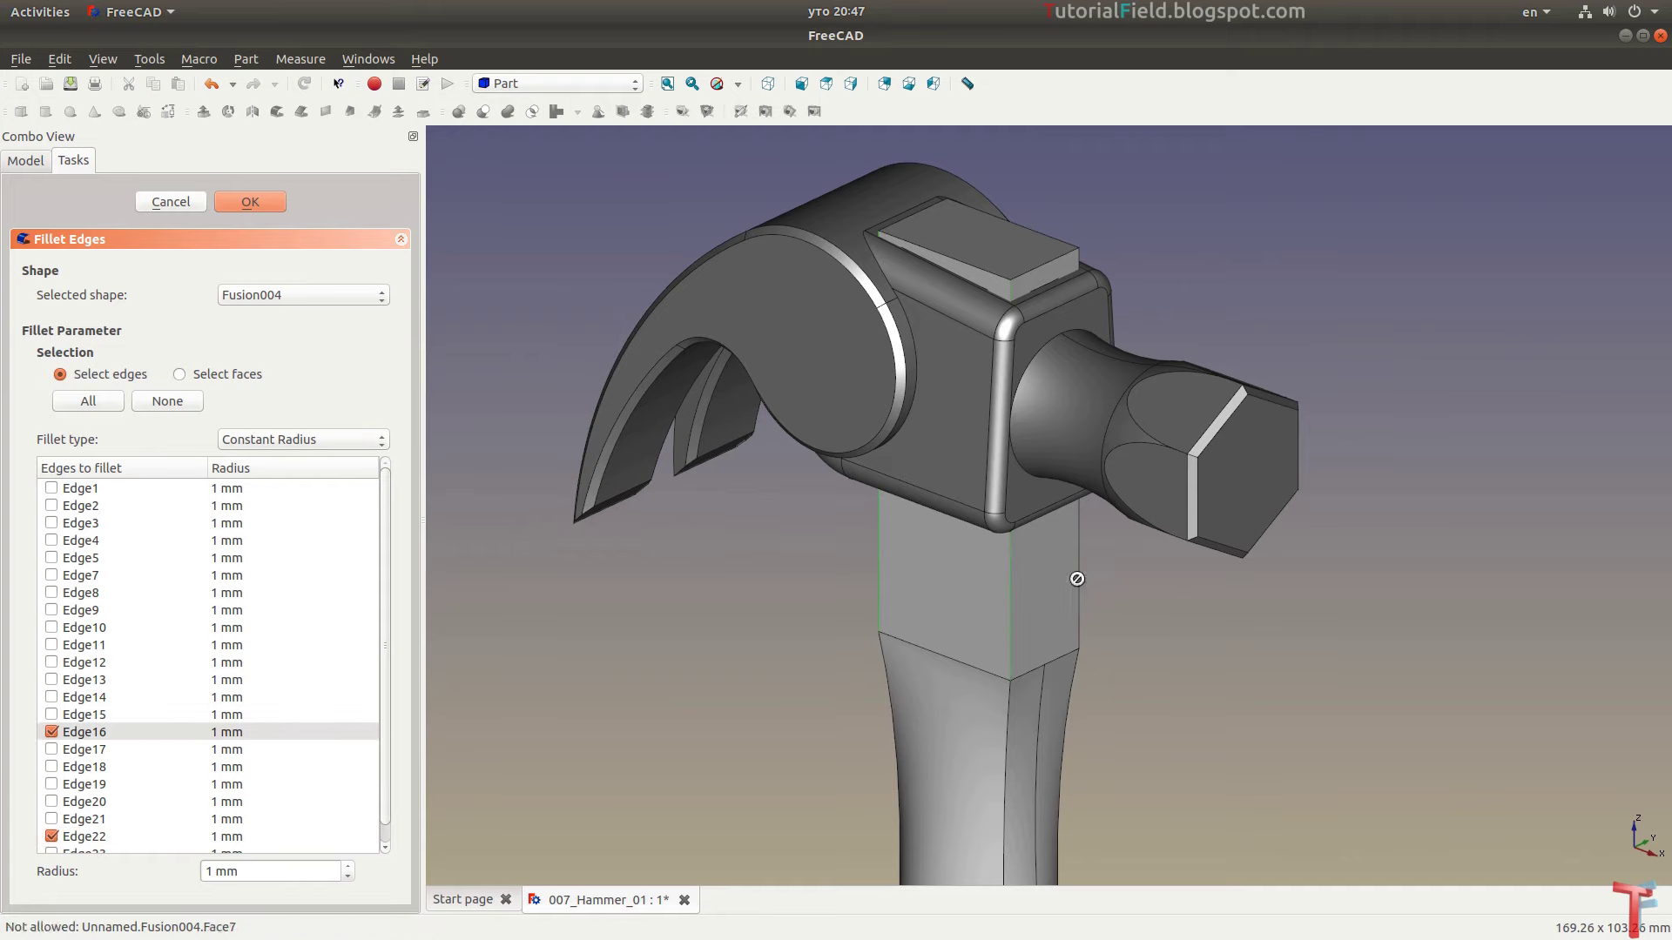
click(1079, 581)
mouse_move(1179, 619)
middle_down()
mouse_move(1231, 582)
mouse_move(1168, 528)
middle_up()
click(1273, 589)
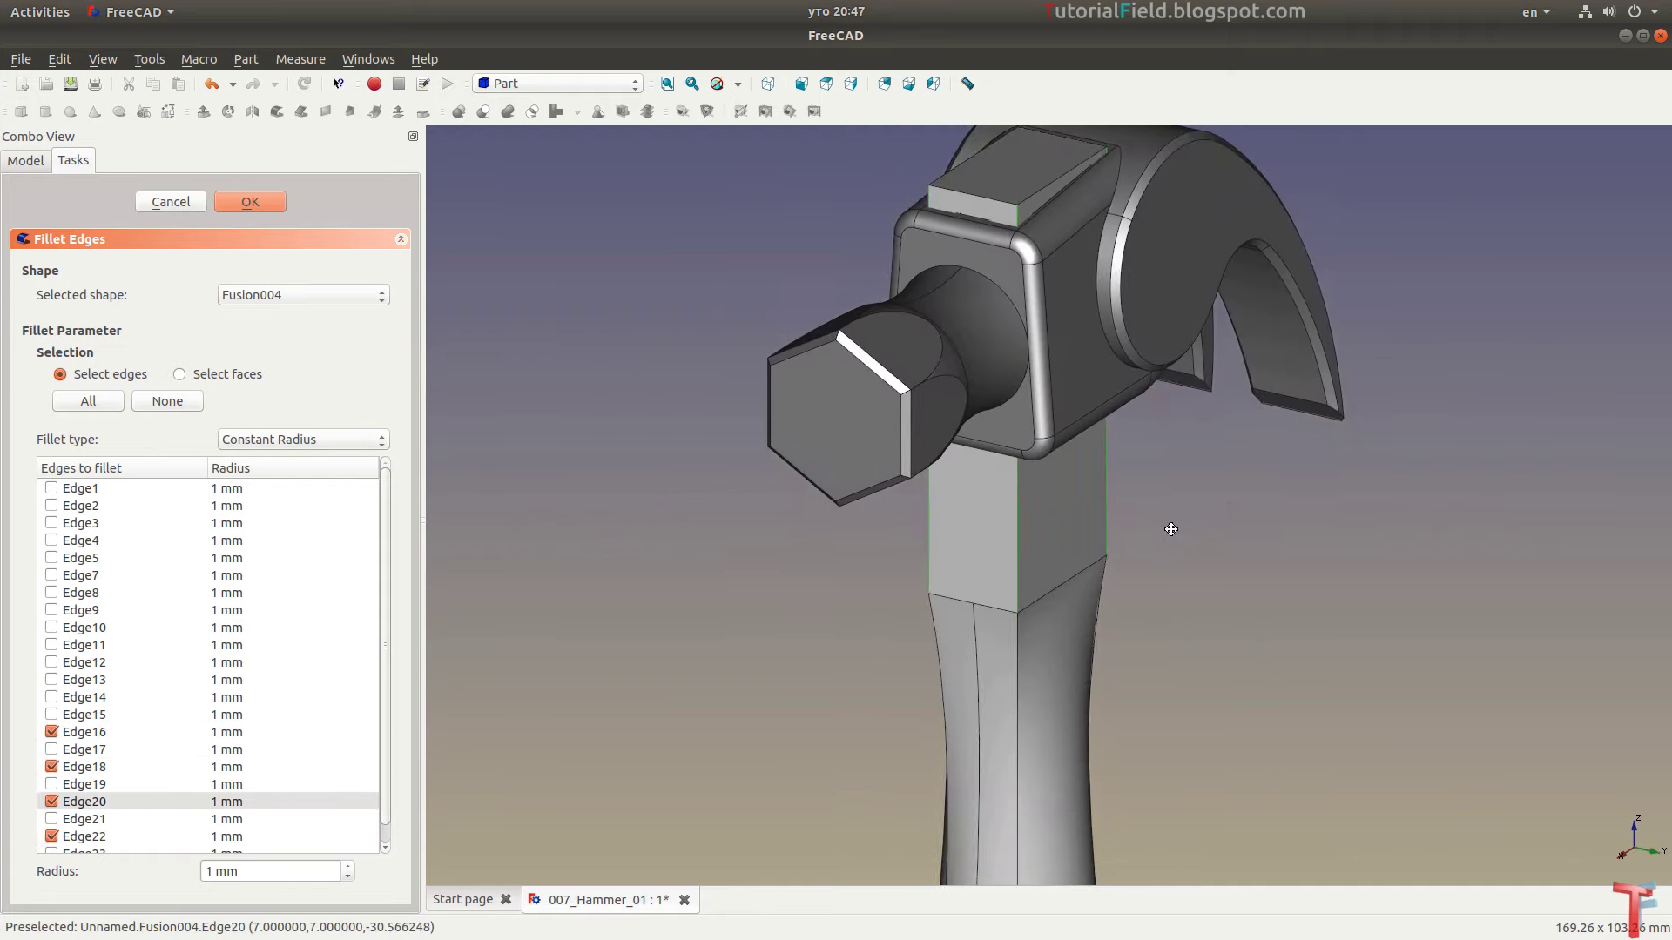
double_click(253, 872)
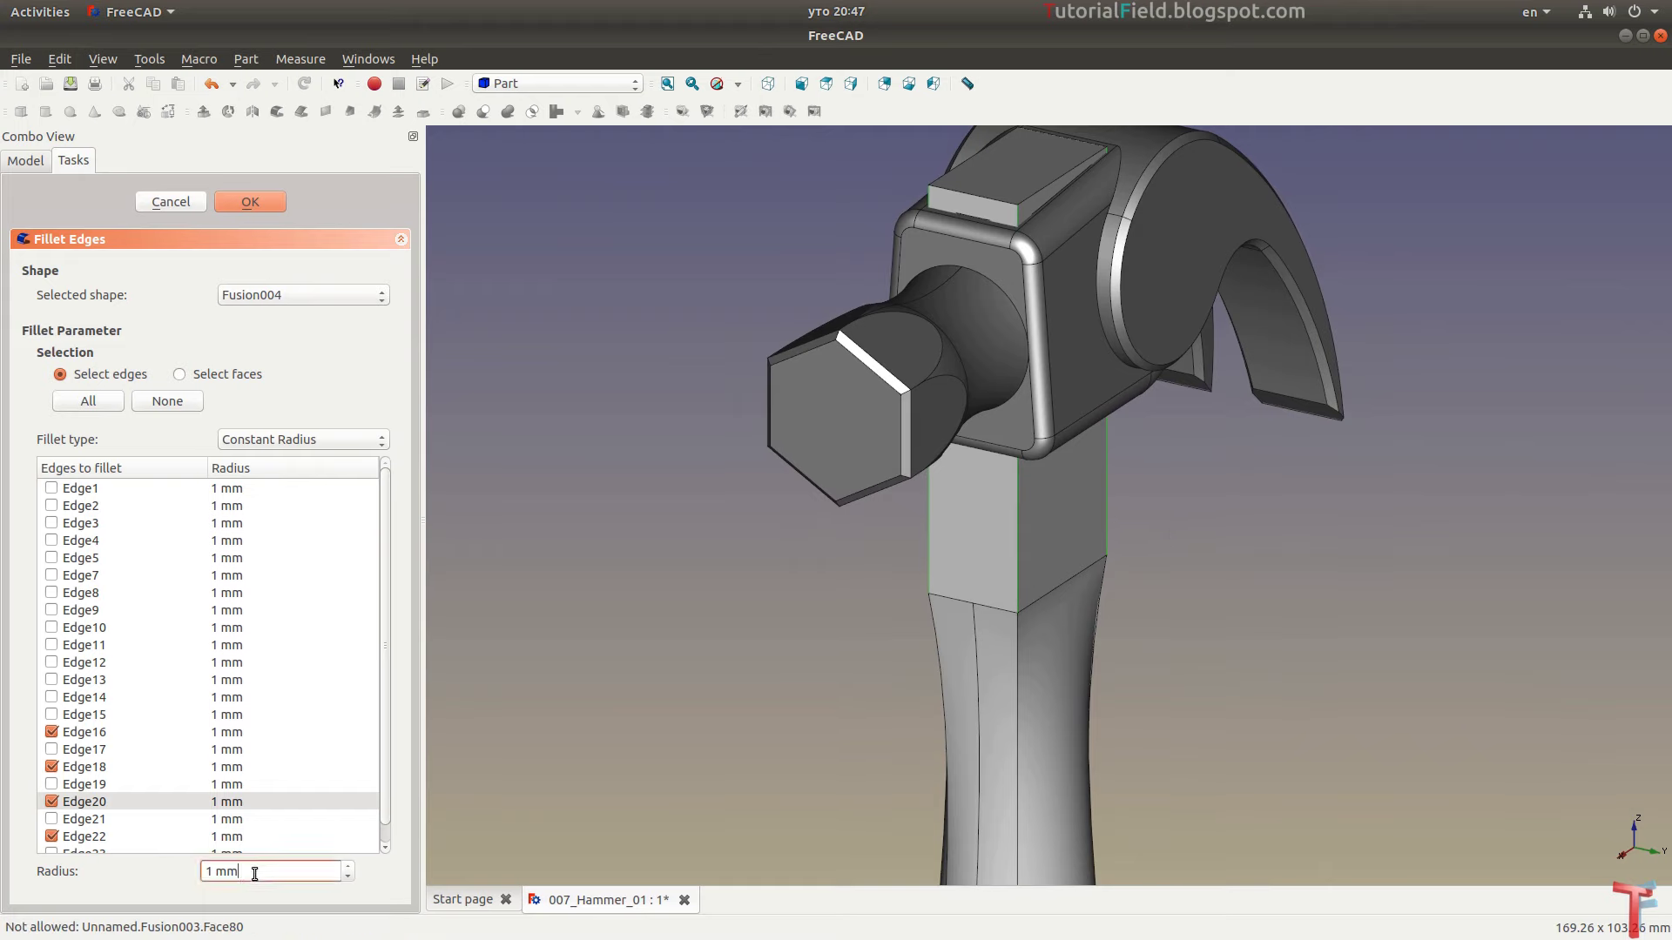
text(5)
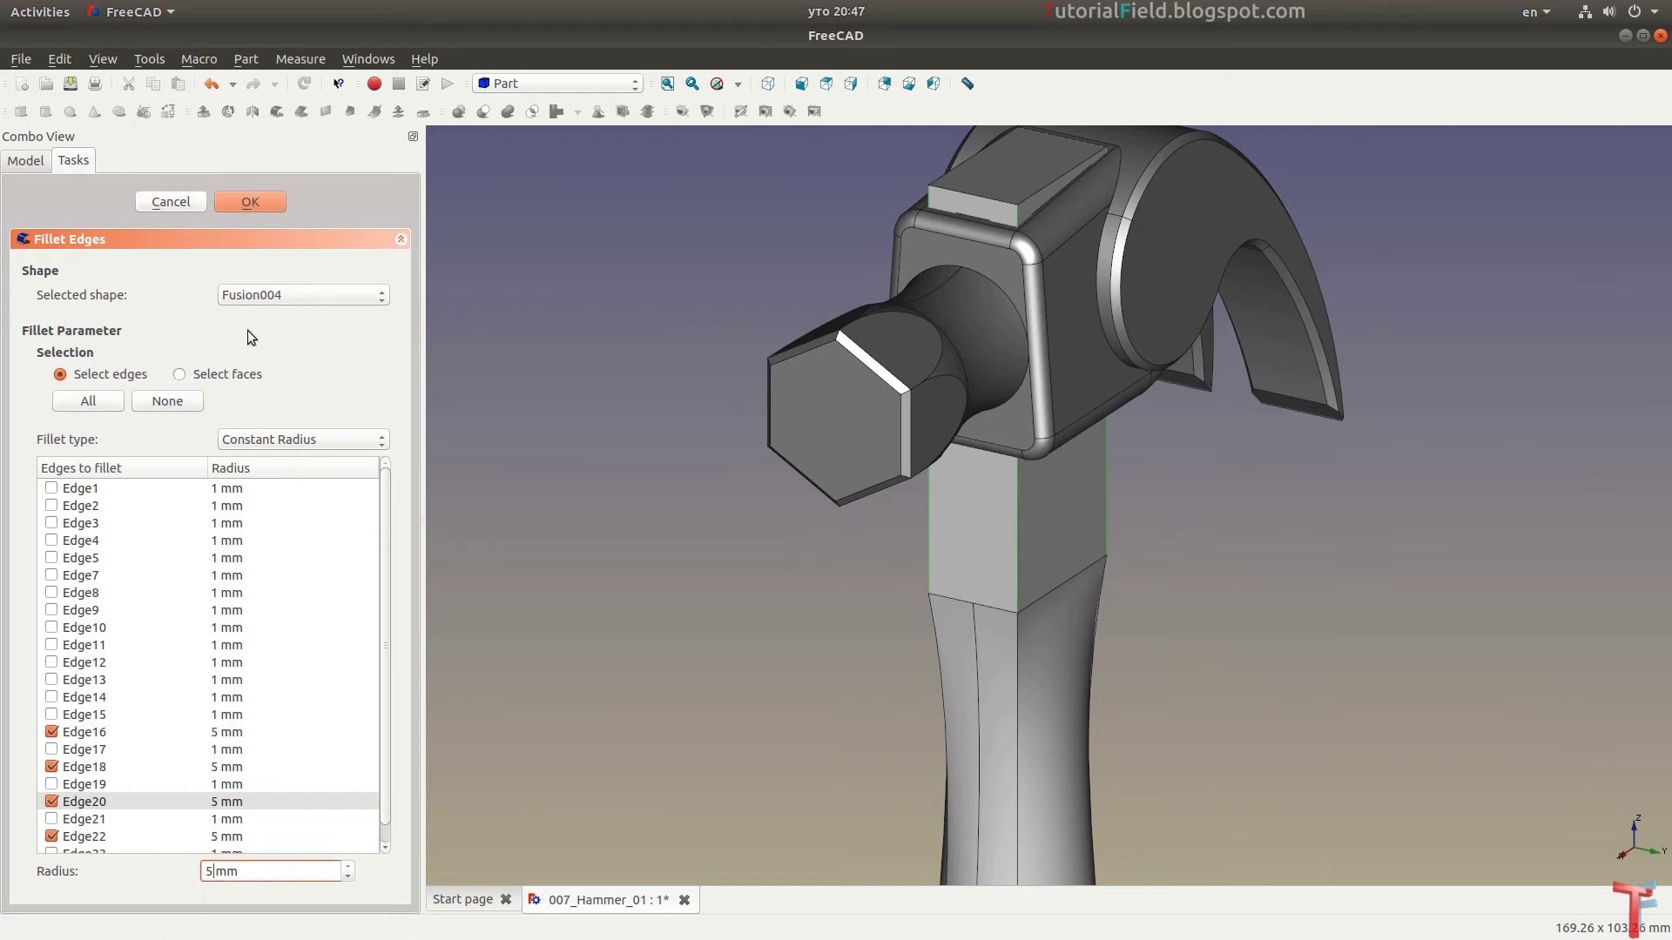
click(251, 202)
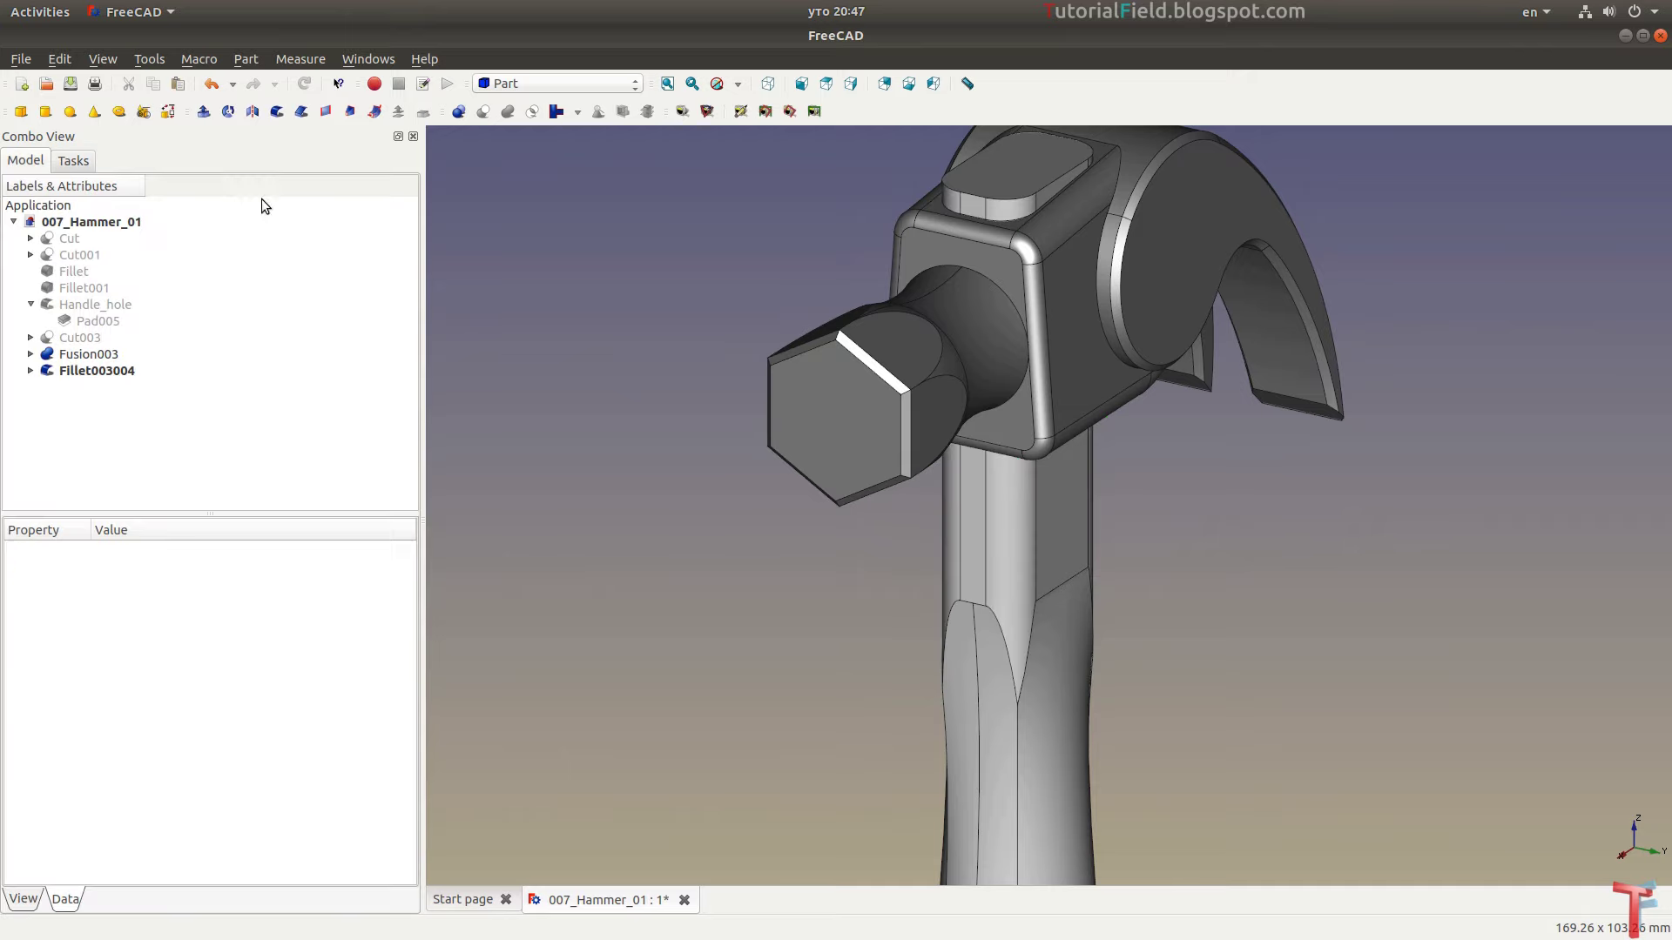
Orbit and zoom around the hammer to inspect the new tenon fillets
mouse_move(878, 634)
middle_down()
mouse_move(1107, 716)
mouse_move(1220, 694)
mouse_move(989, 664)
mouse_move(1011, 552)
mouse_move(811, 608)
mouse_move(1015, 589)
mouse_move(728, 552)
mouse_move(1021, 645)
mouse_move(1019, 548)
mouse_move(858, 567)
mouse_move(1007, 511)
middle_up()
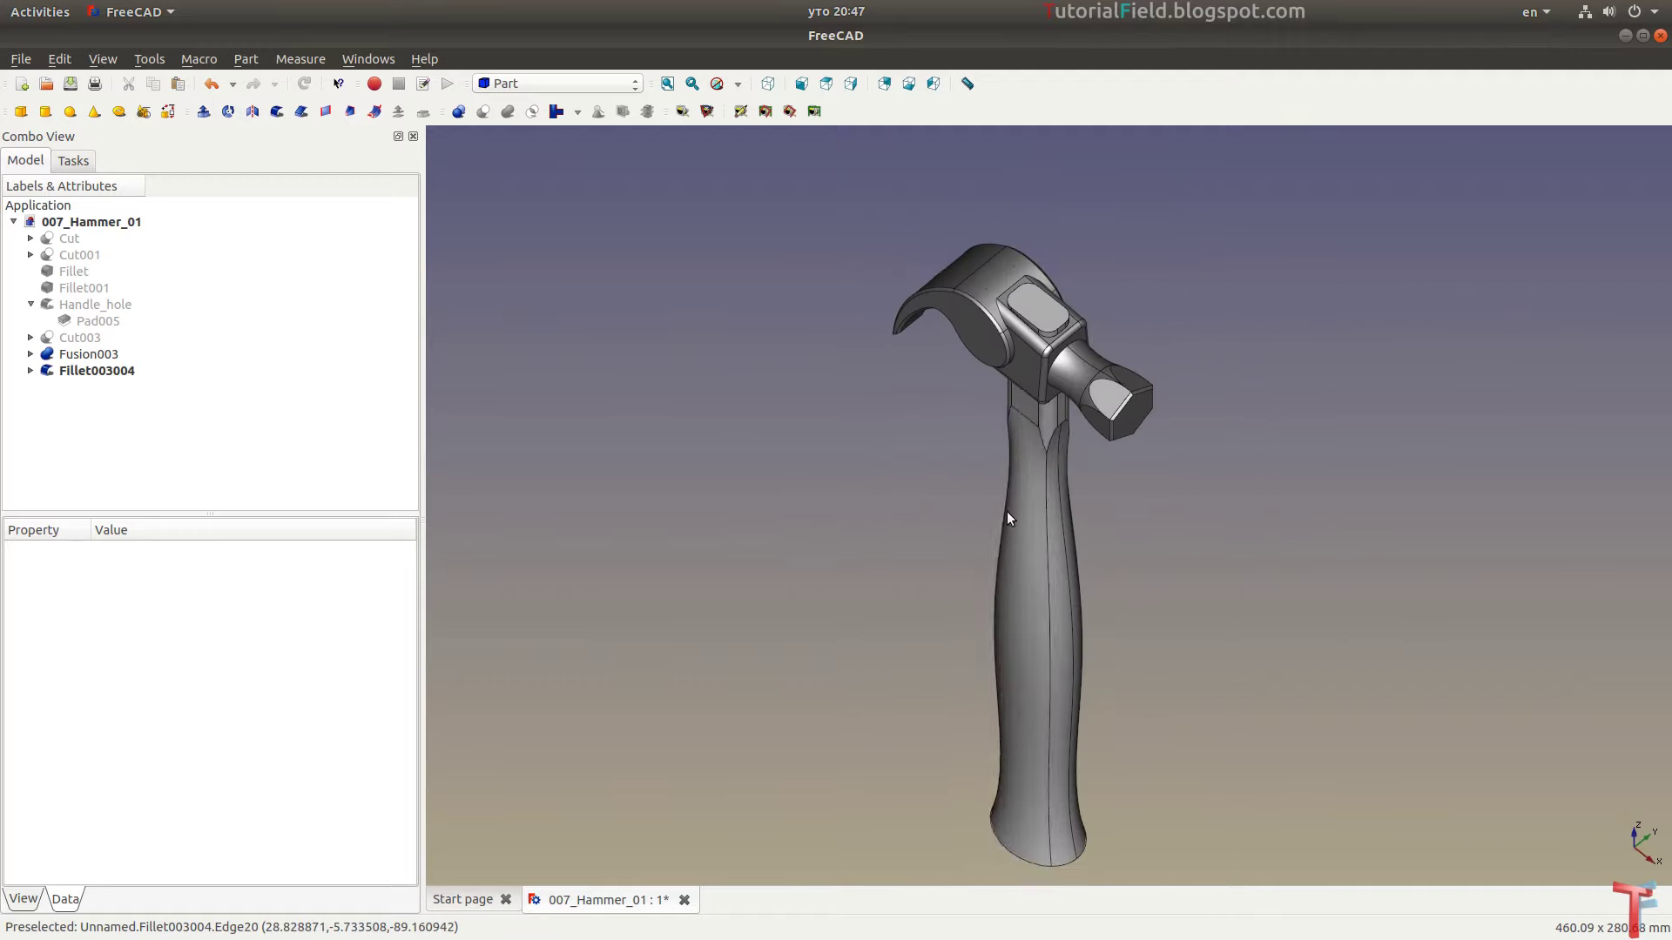
scroll(1063, 326, up, 5)
scroll(1063, 327, up, 3)
scroll(998, 322, up, 3)
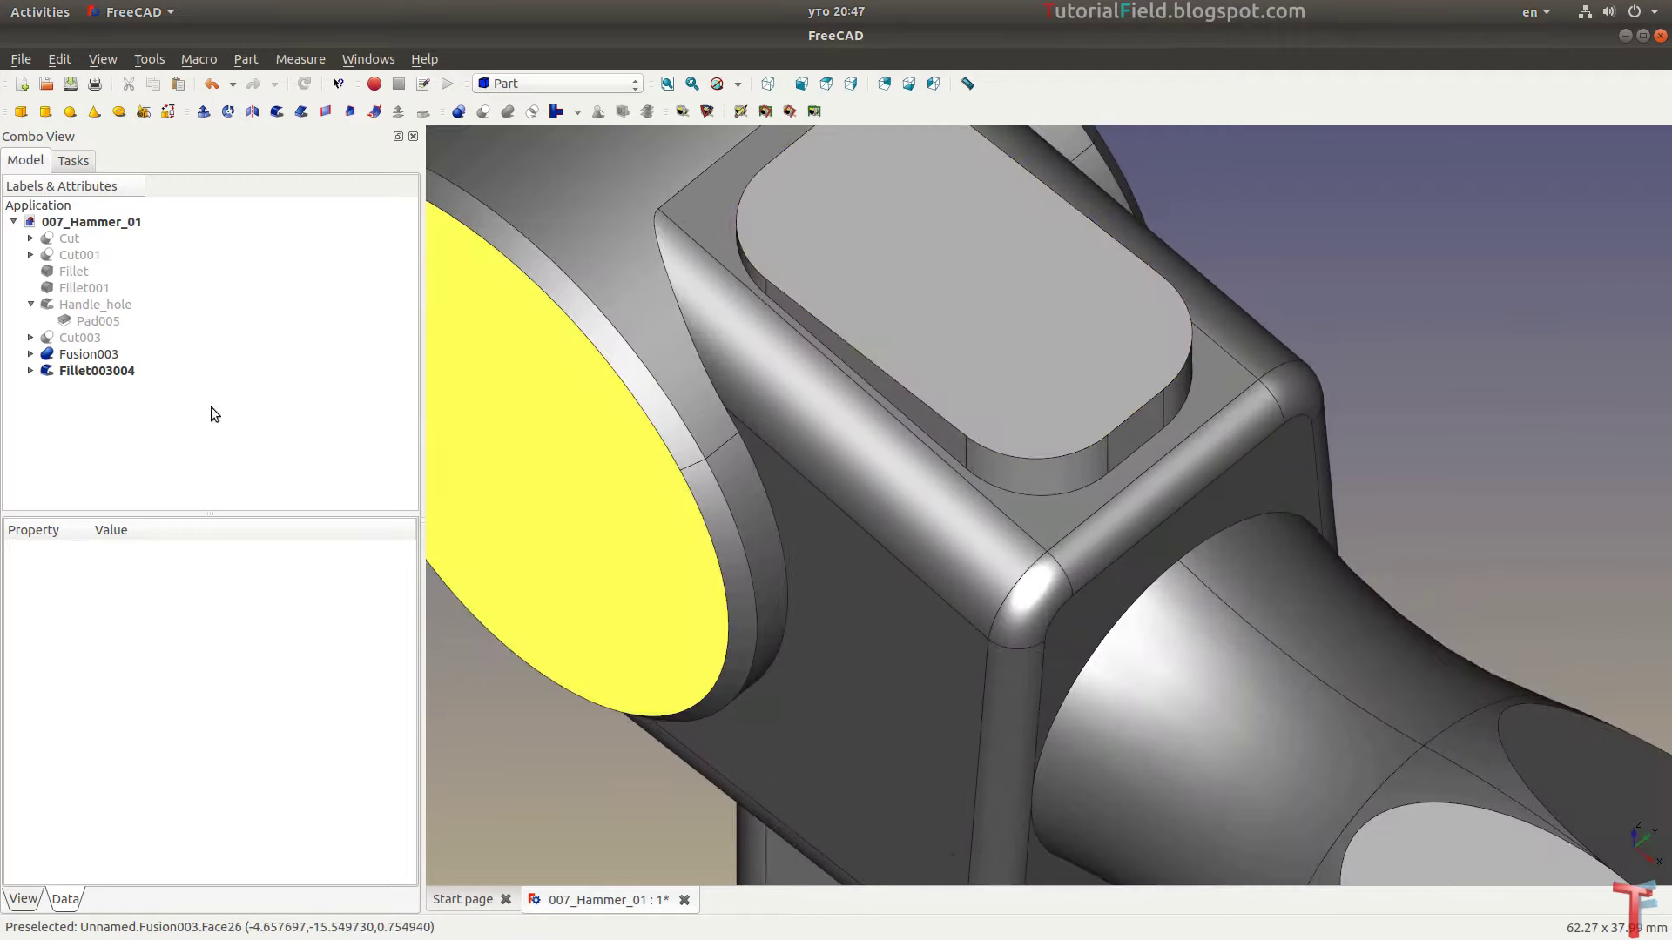
click(108, 372)
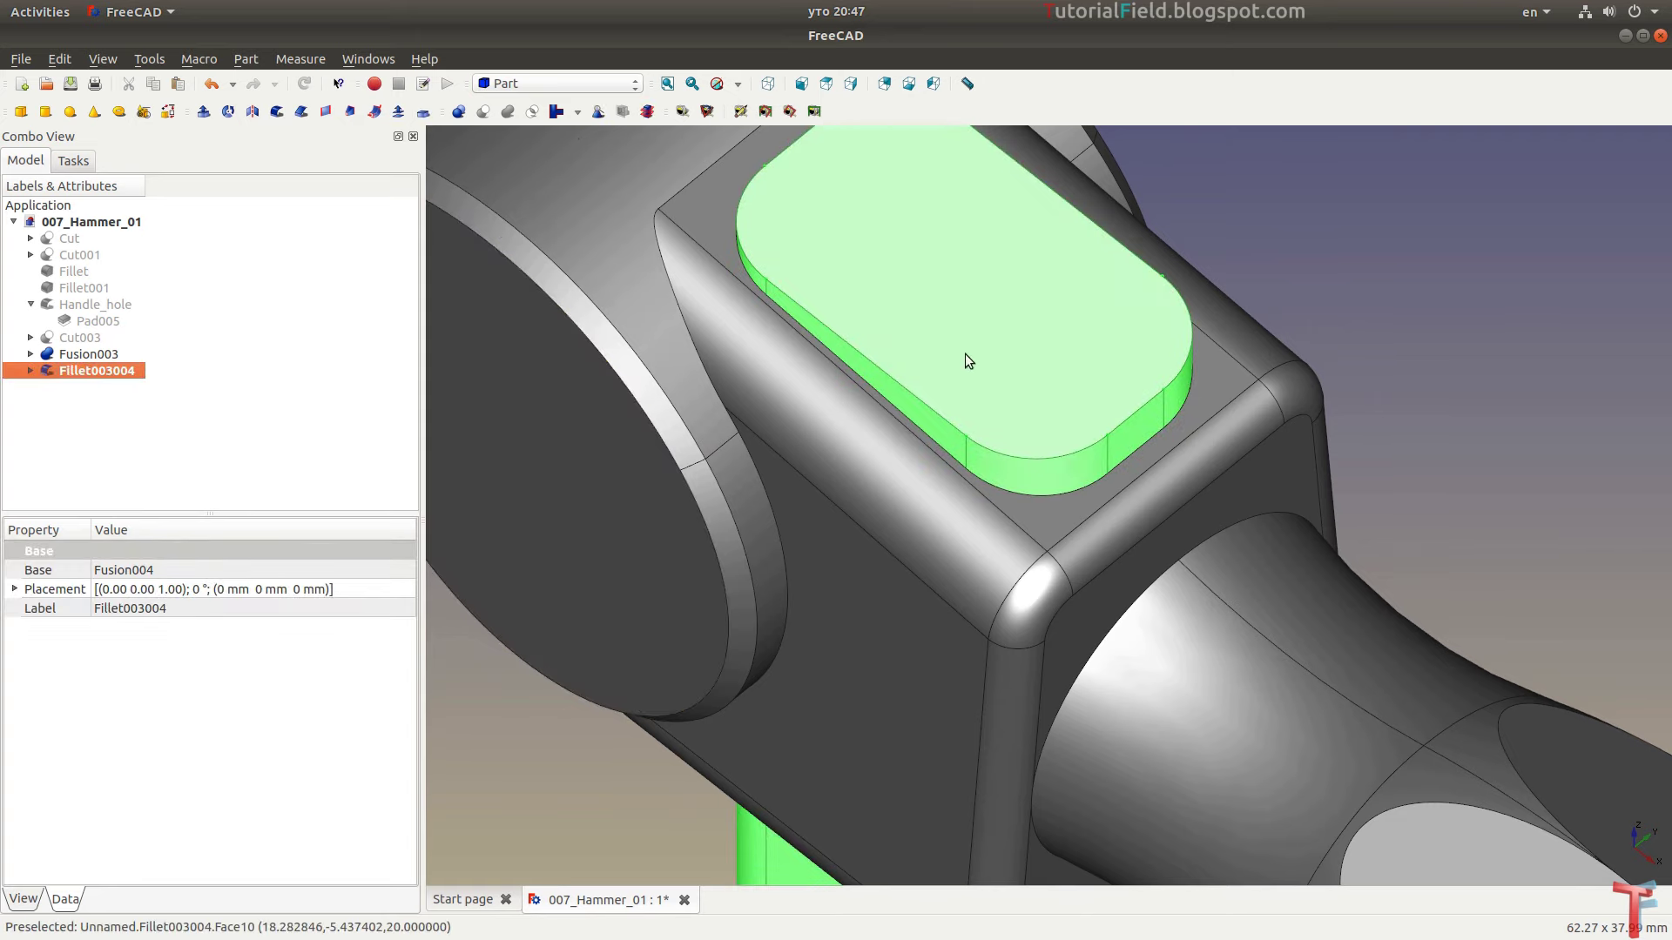
scroll(965, 353, down, 5)
scroll(956, 432, down, 2)
scroll(617, 580, up, 4)
scroll(767, 592, down, 2)
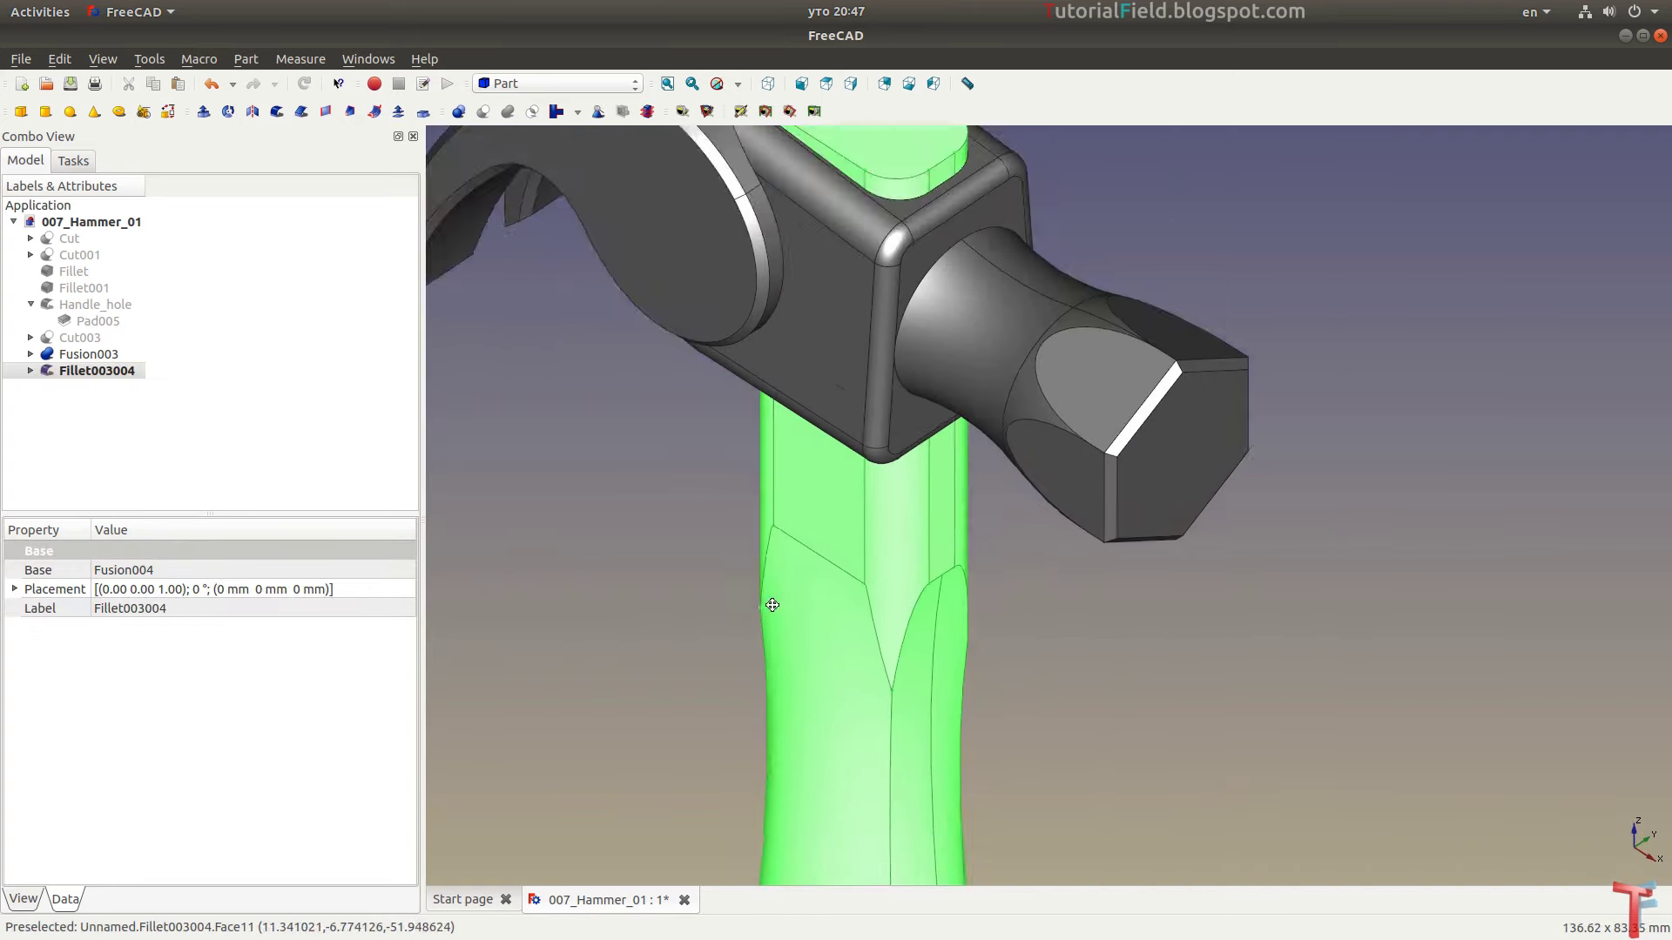
scroll(785, 514, up, 2)
click(785, 508)
scroll(869, 549, down, 3)
scroll(865, 505, down, 2)
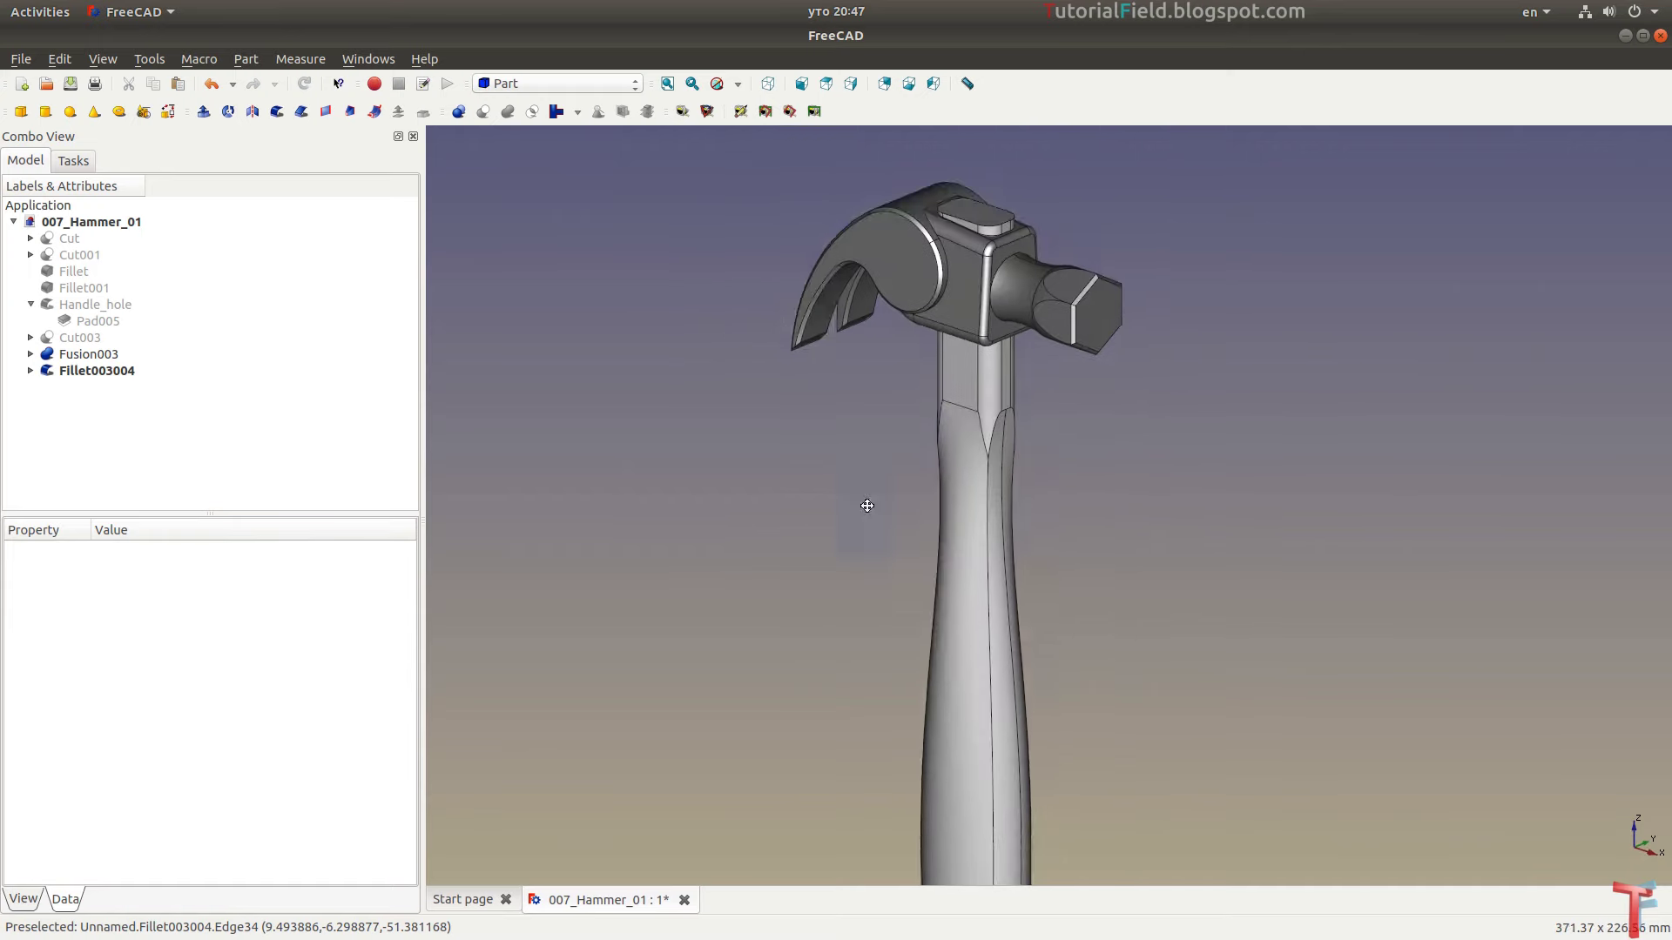
middle_drag(827, 579, 862, 519)
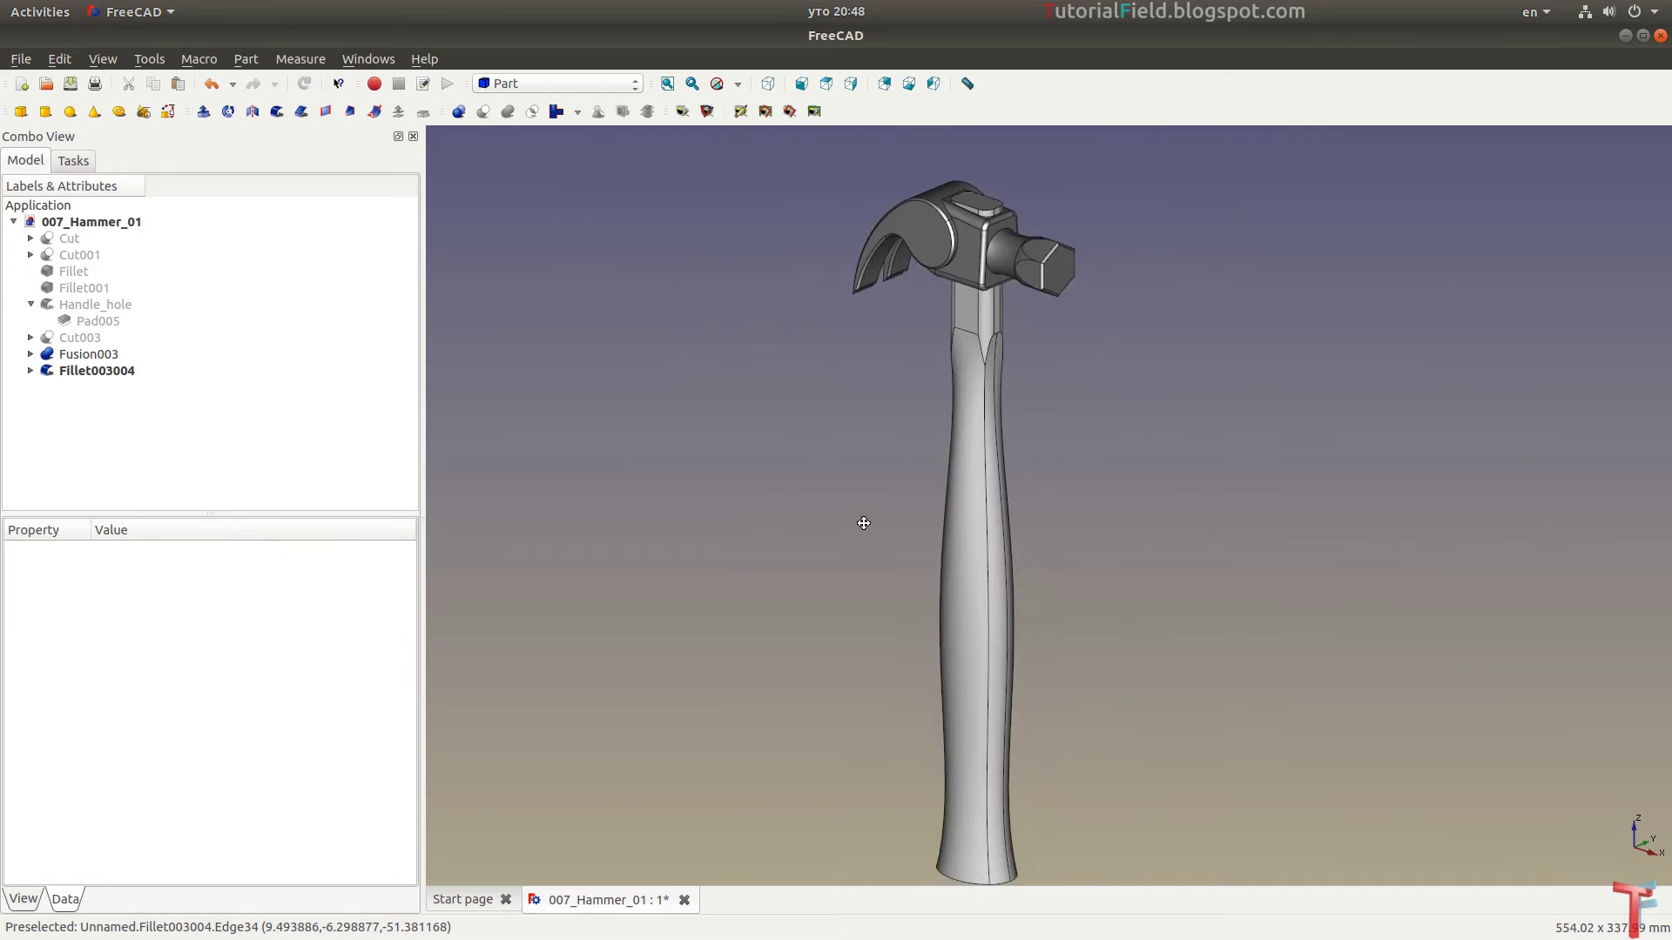
Pick a copper-orange diffuse colour RGB 218/148/108 for Fillet003004's material
right_click(98, 370)
click(174, 532)
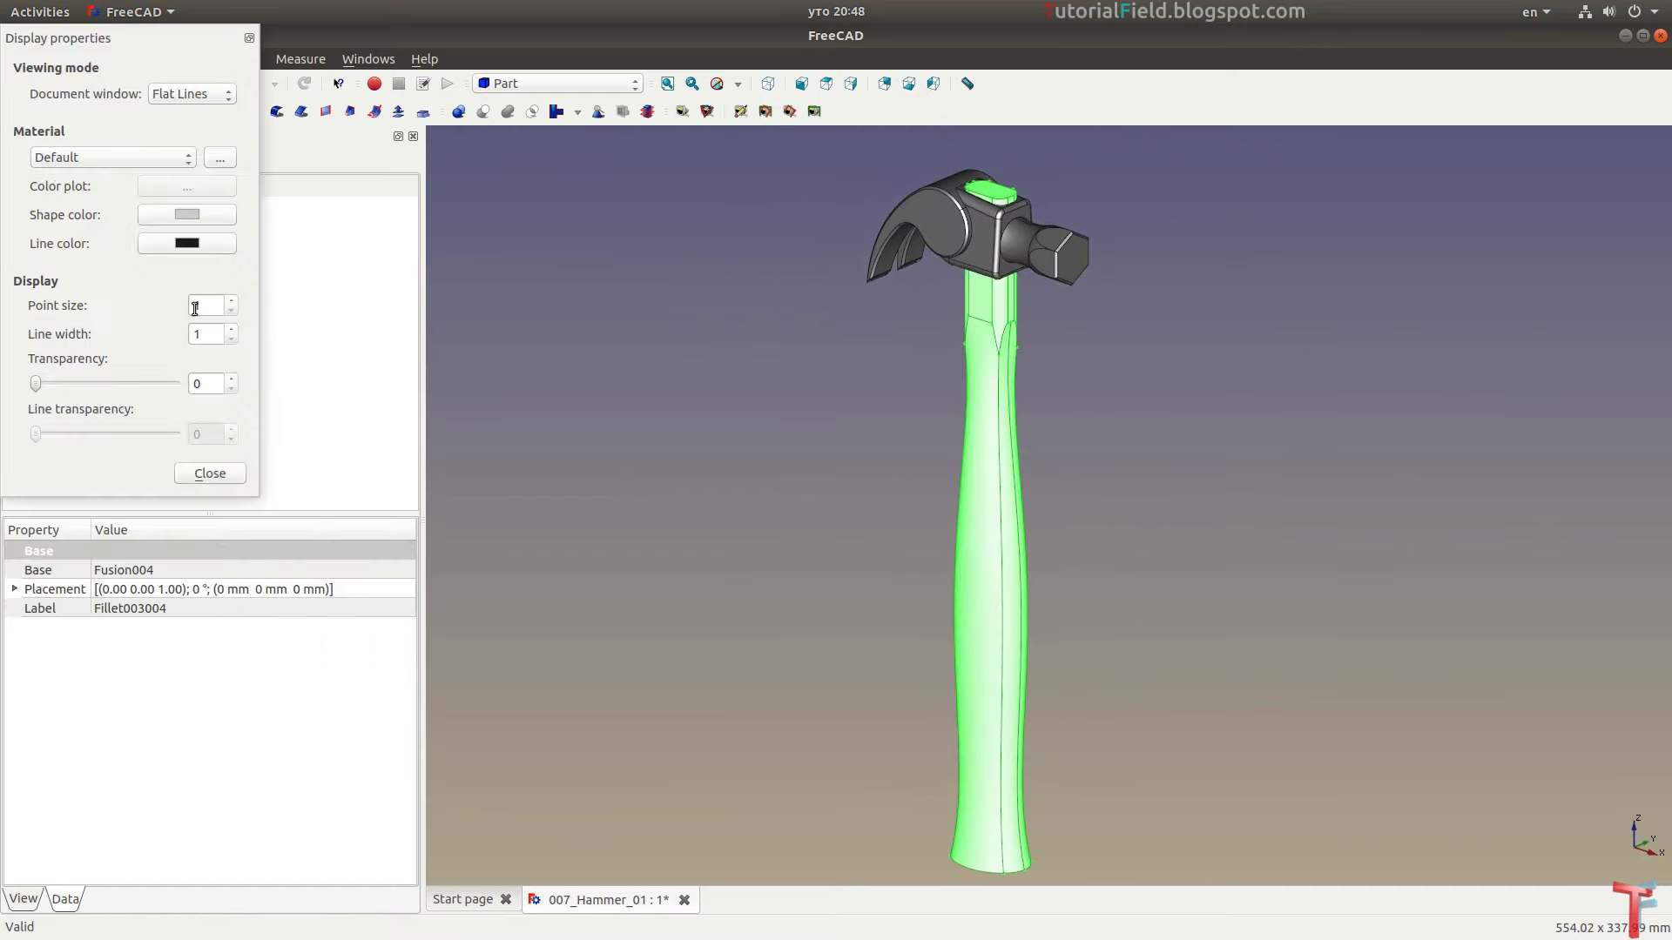
click(220, 158)
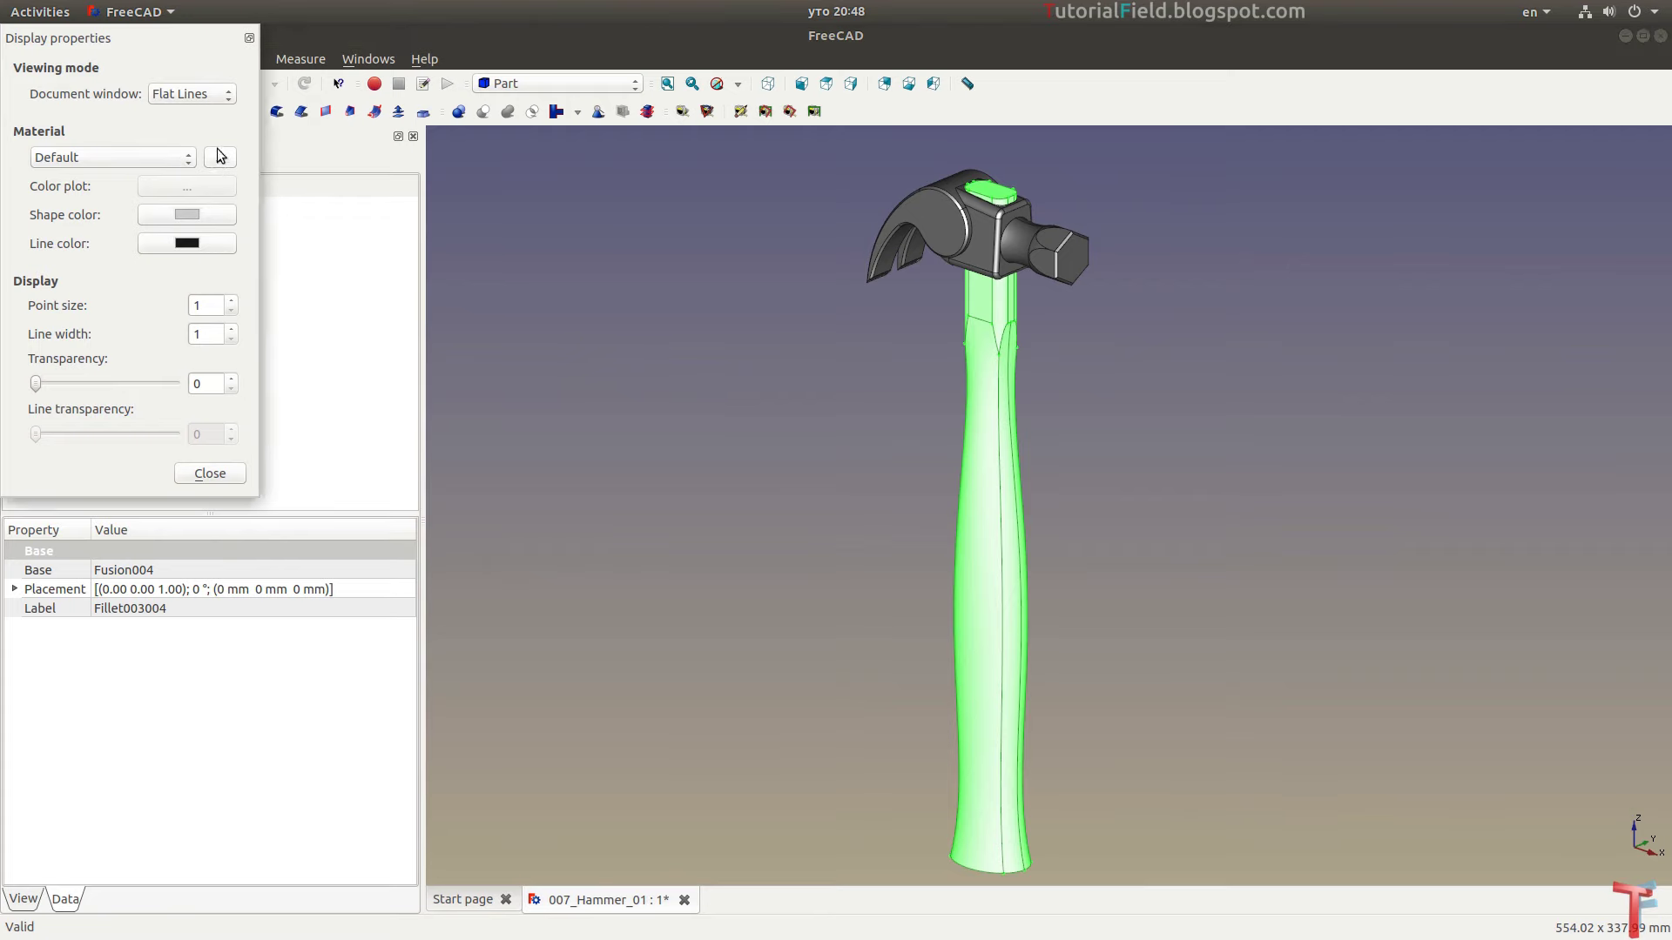
click(184, 201)
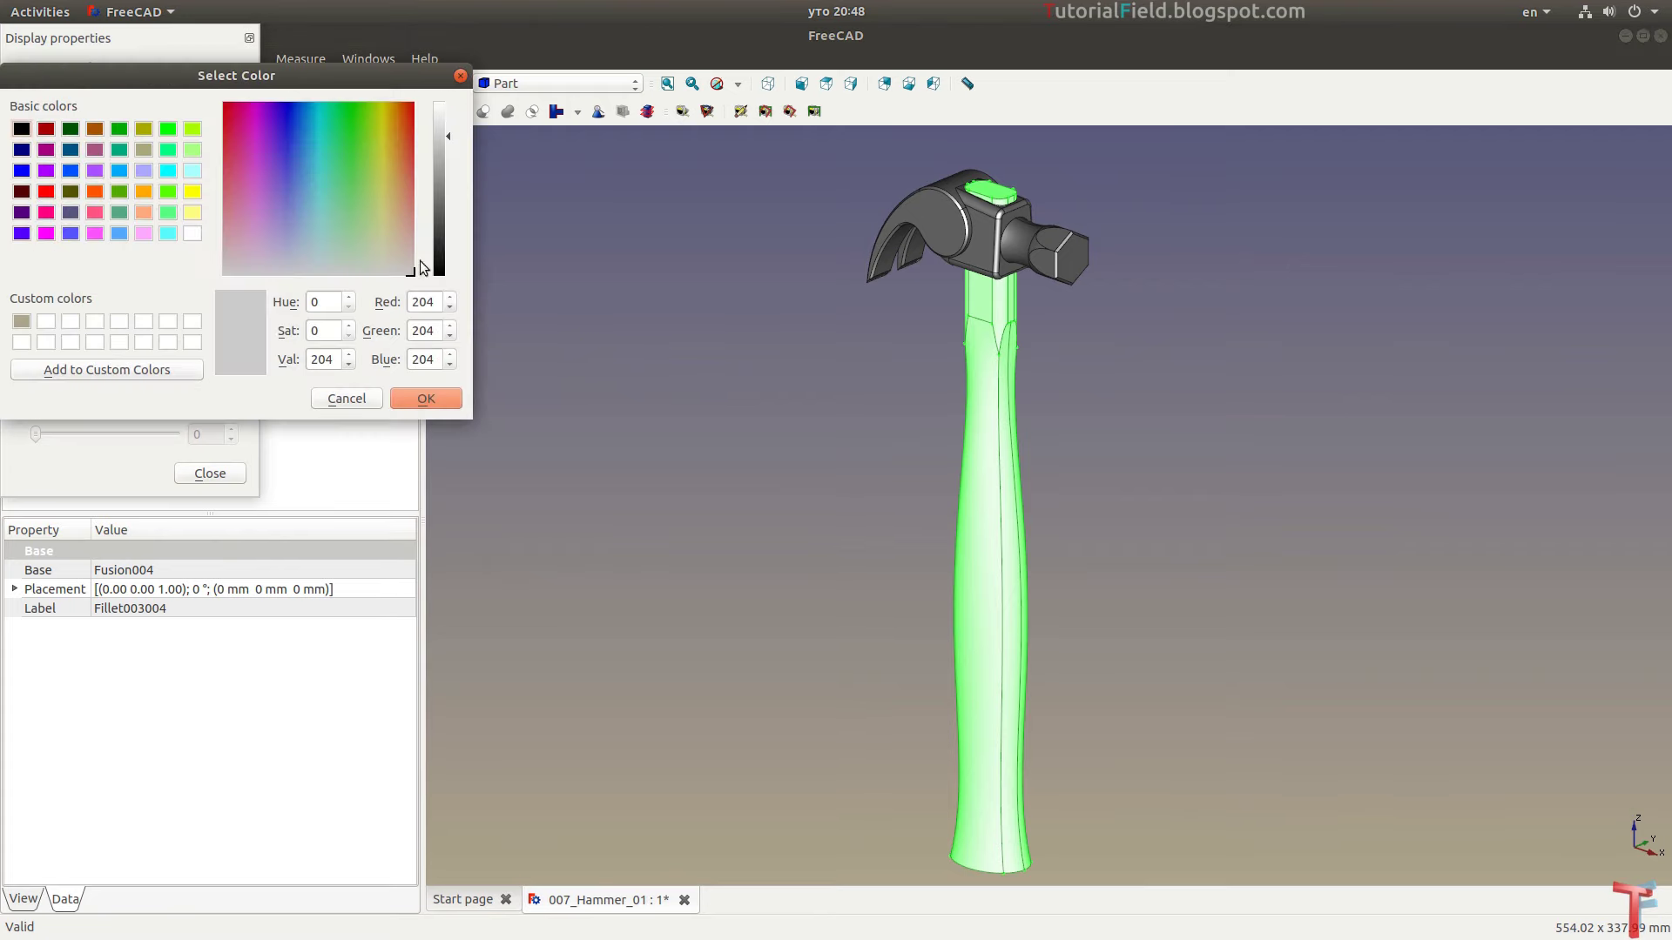
click(399, 184)
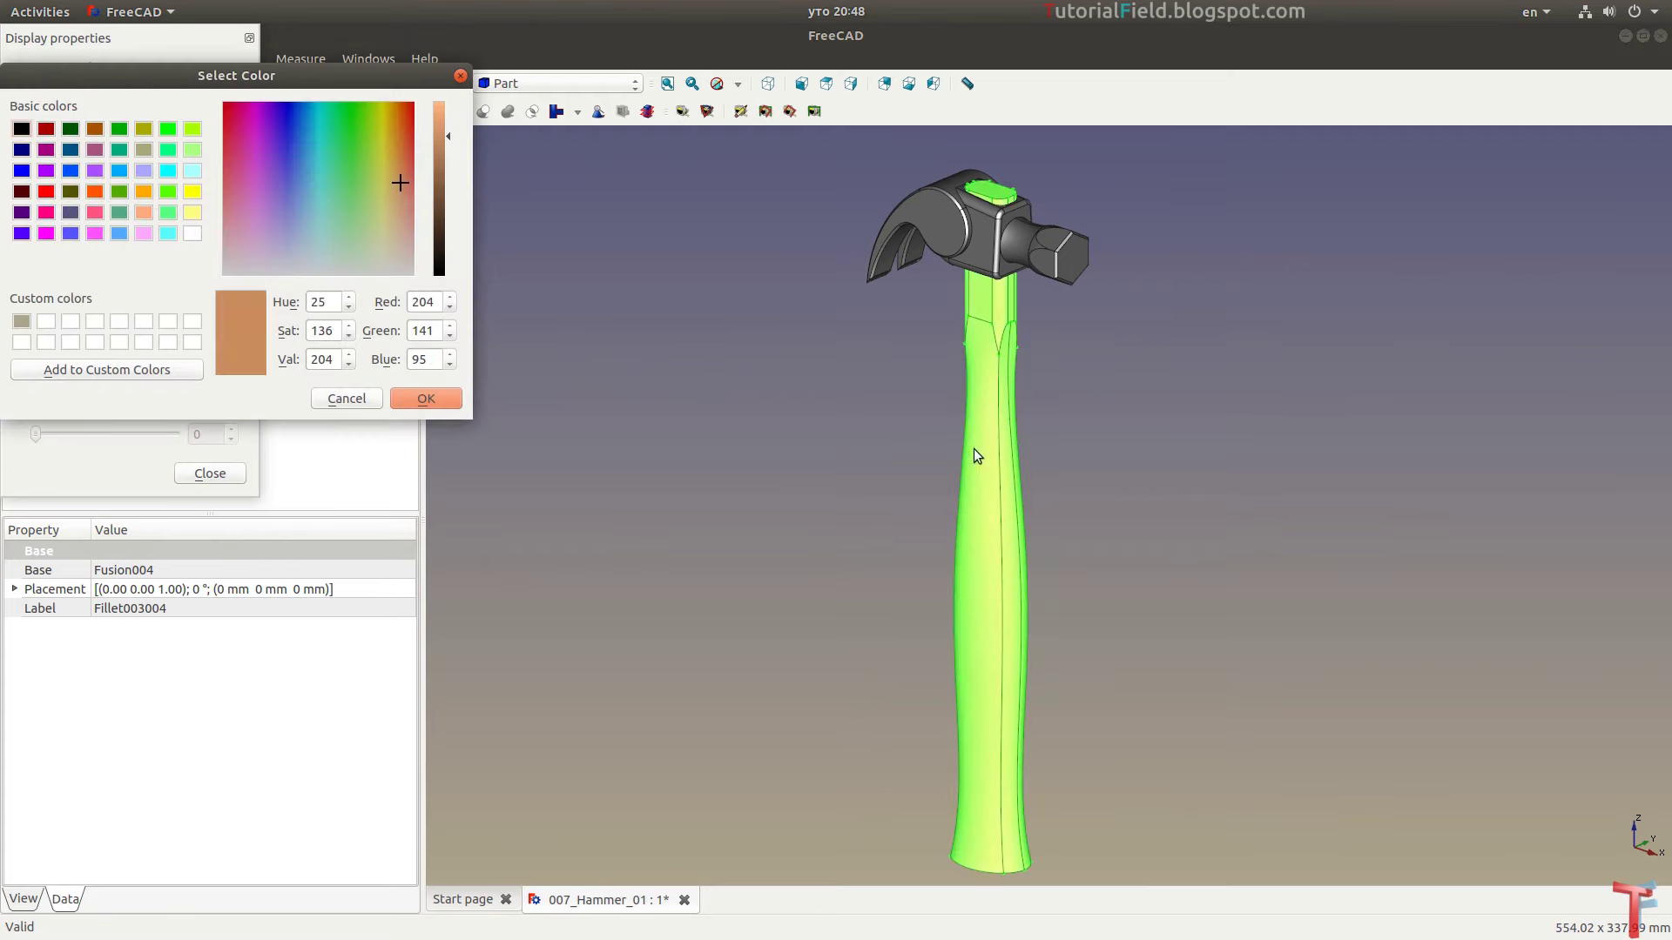
click(999, 475)
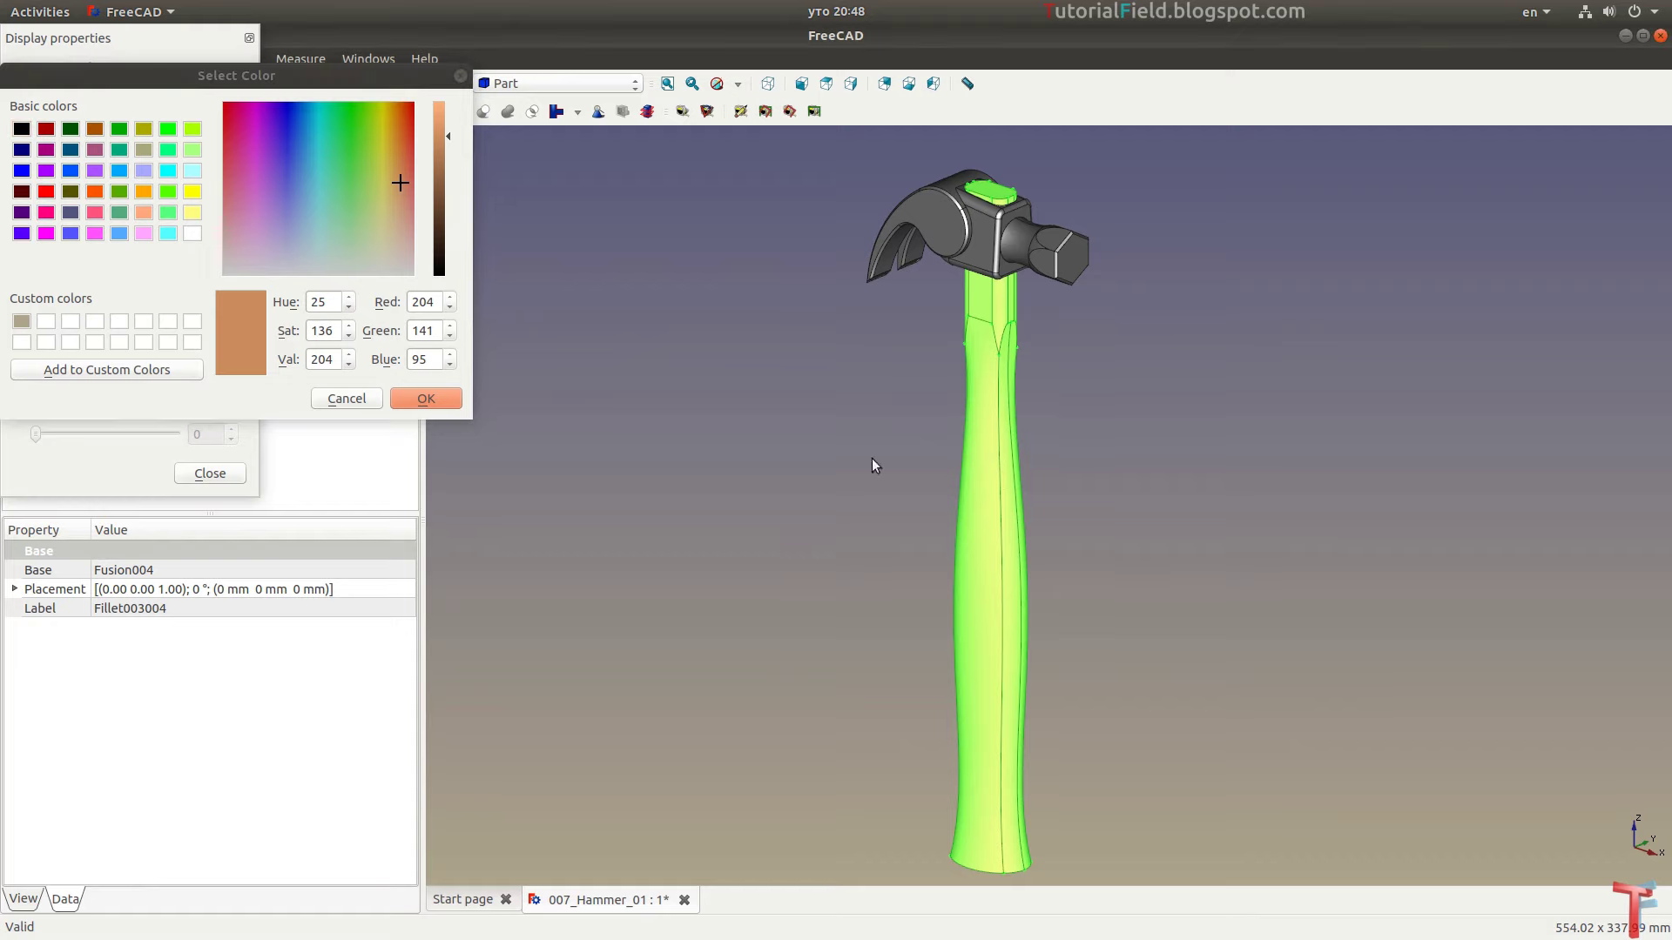
click(441, 120)
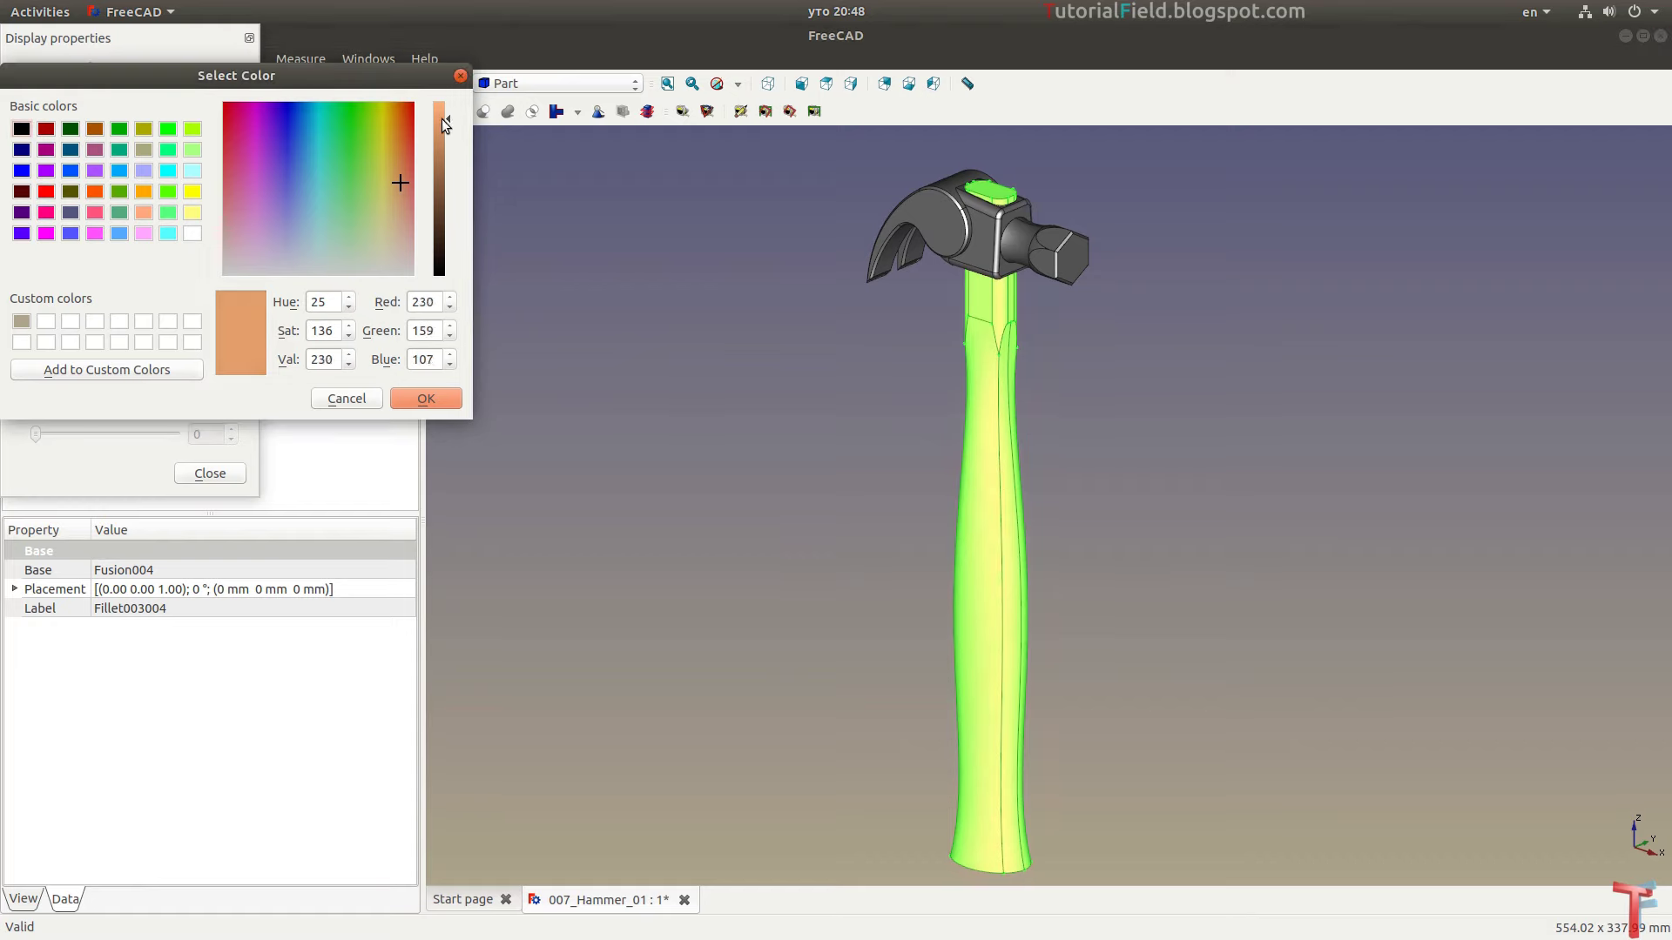
click(400, 188)
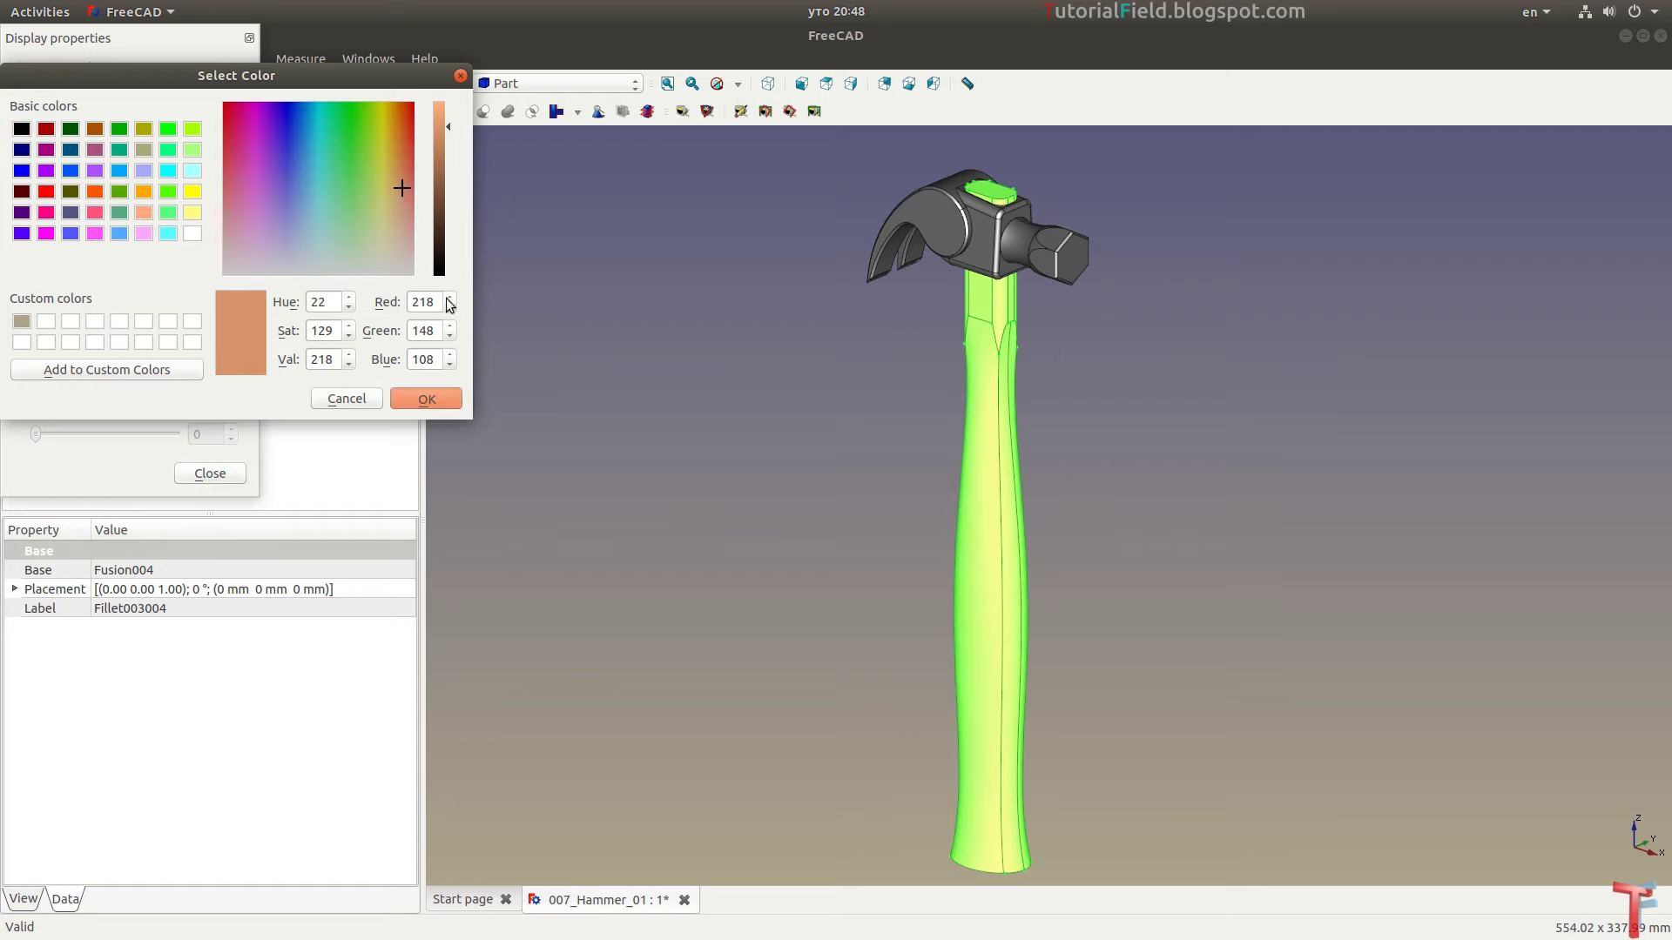
Accept the diffuse colour and set the material shininess to 10%
key(Return)
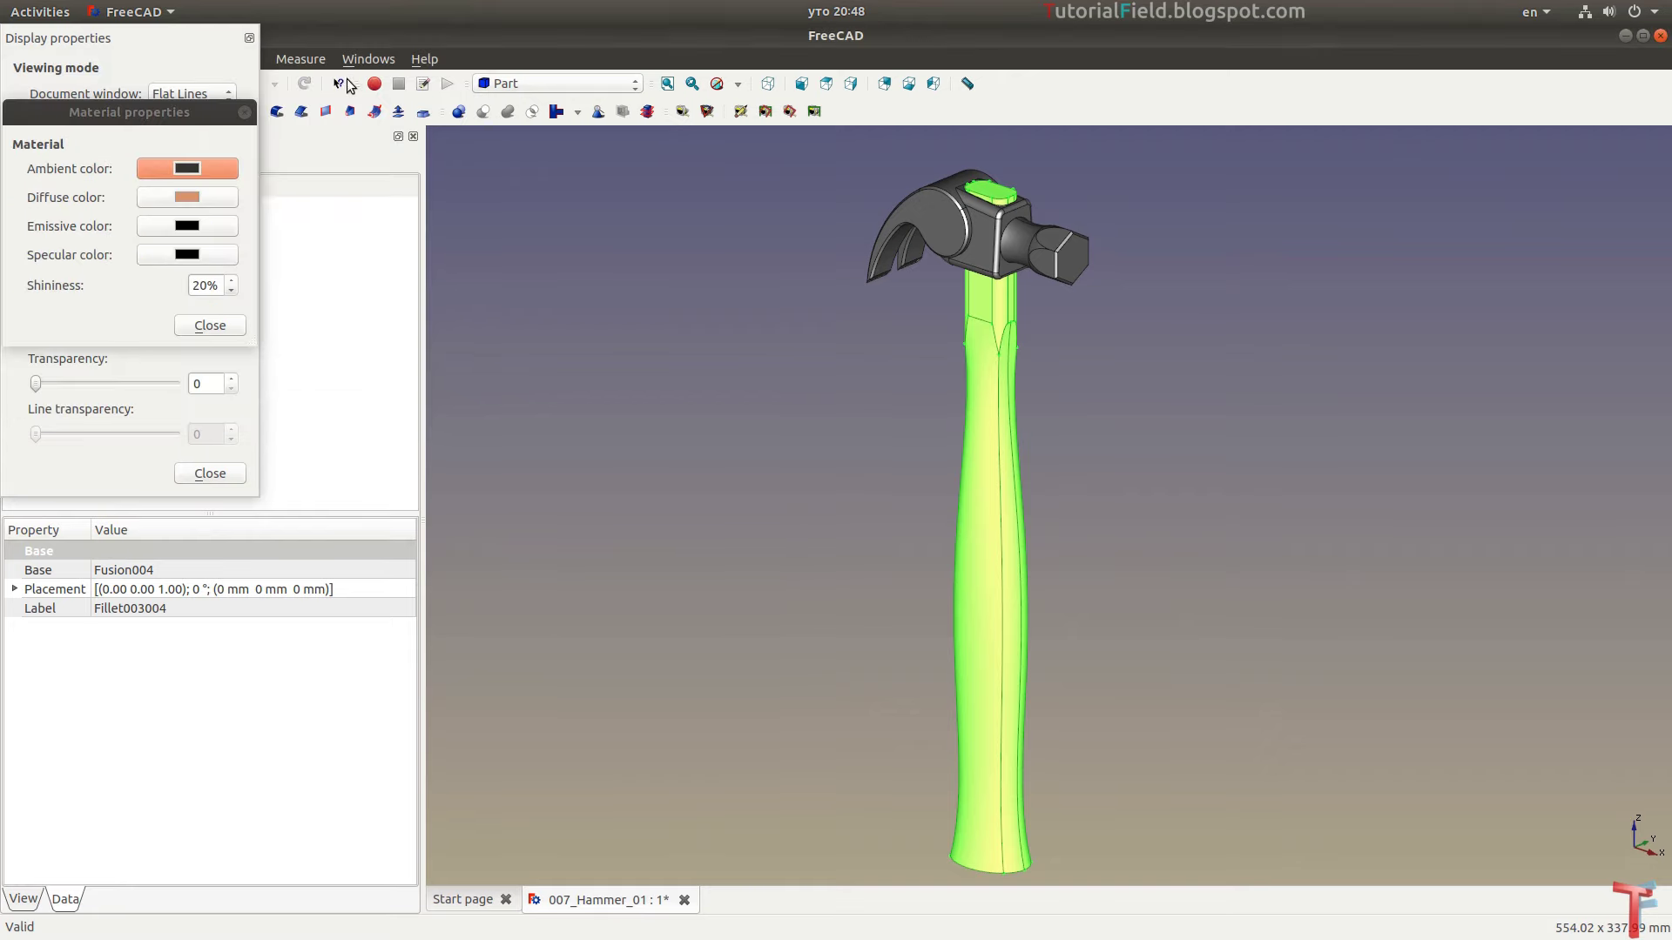
drag(199, 115, 241, 162)
click(252, 333)
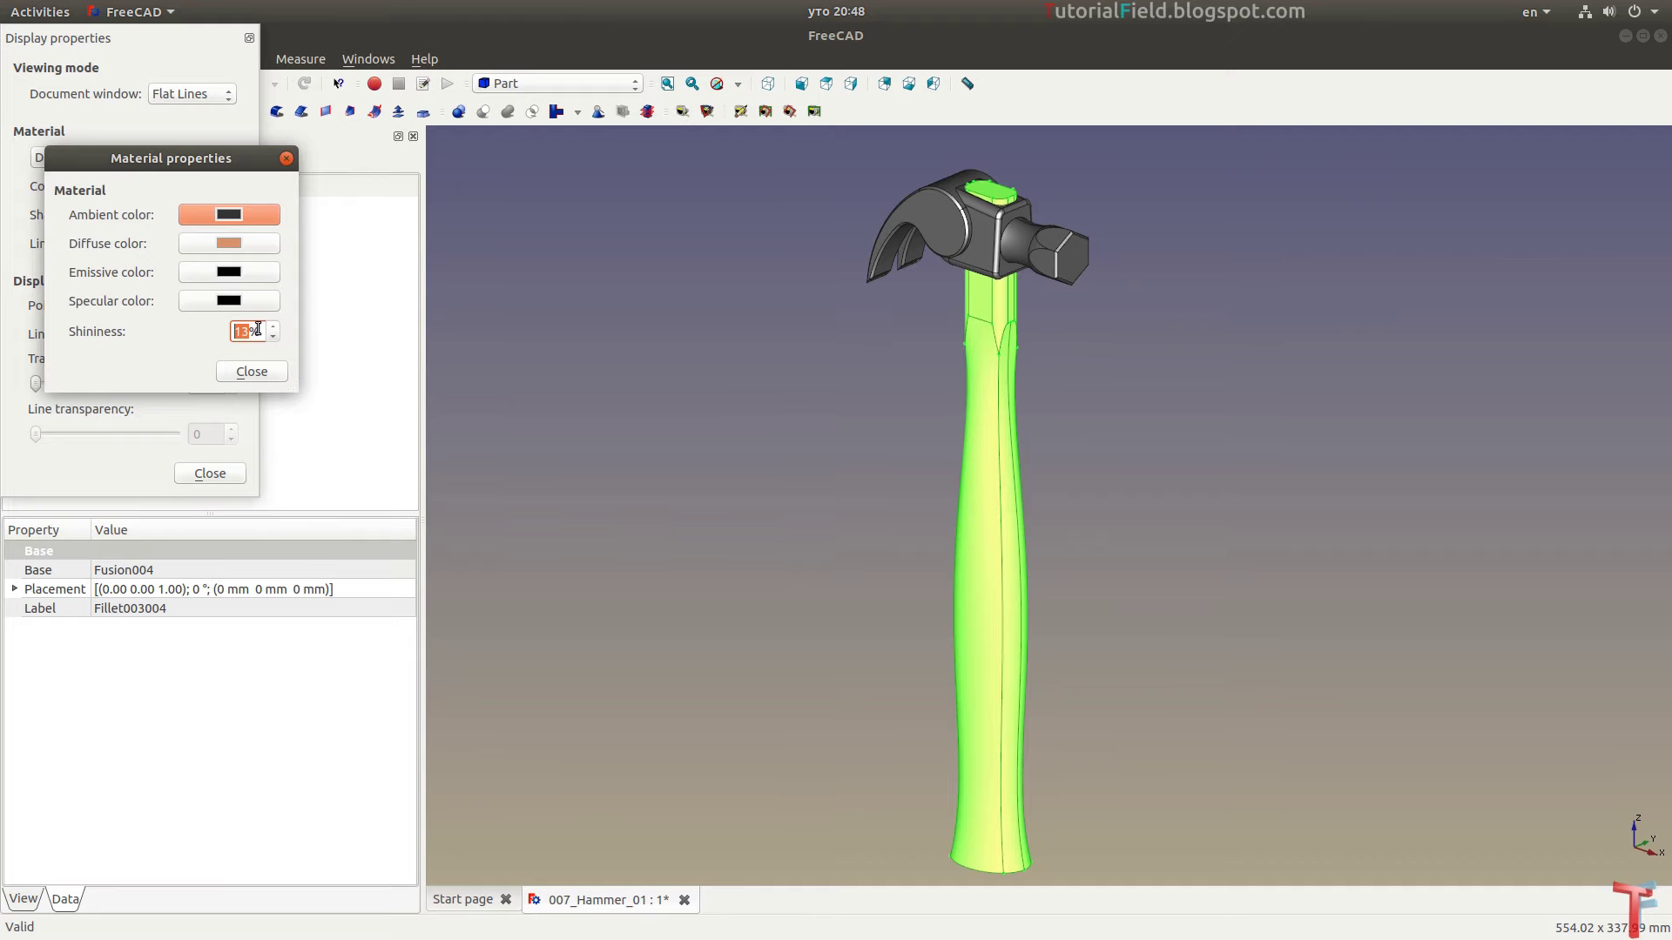
Change the specular colour from black to pale beige and close the material settings
click(228, 301)
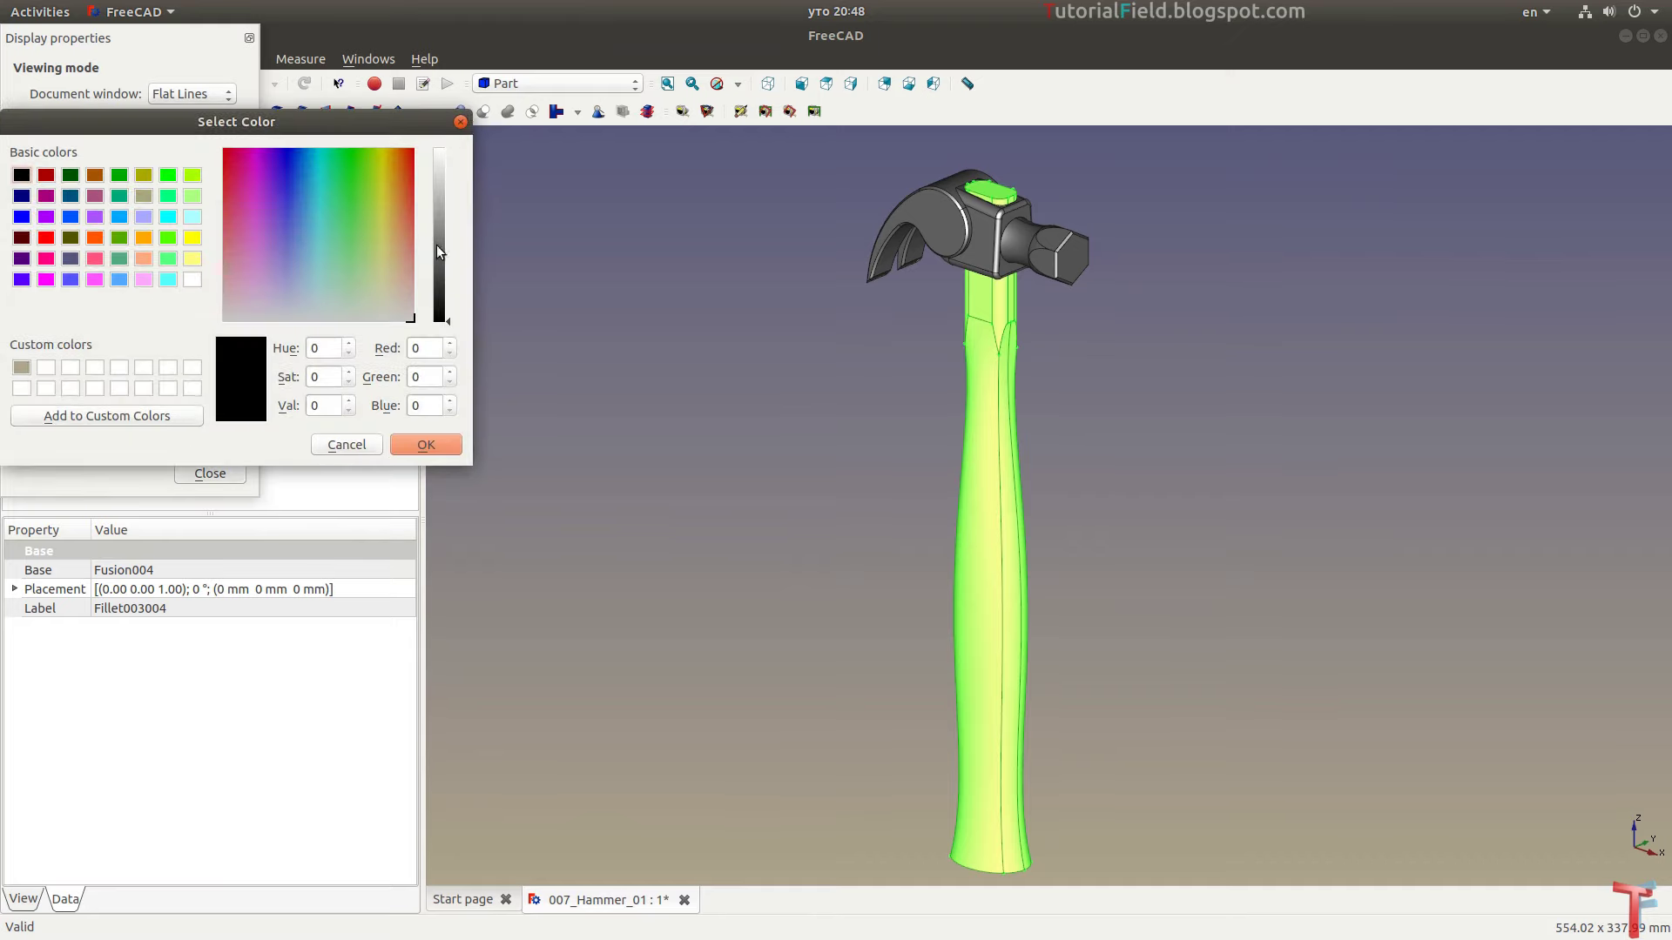
mouse_move(438, 252)
mouse_down()
mouse_move(431, 221)
mouse_move(399, 290)
mouse_up()
click(397, 271)
drag(435, 214, 443, 196)
drag(397, 295, 400, 291)
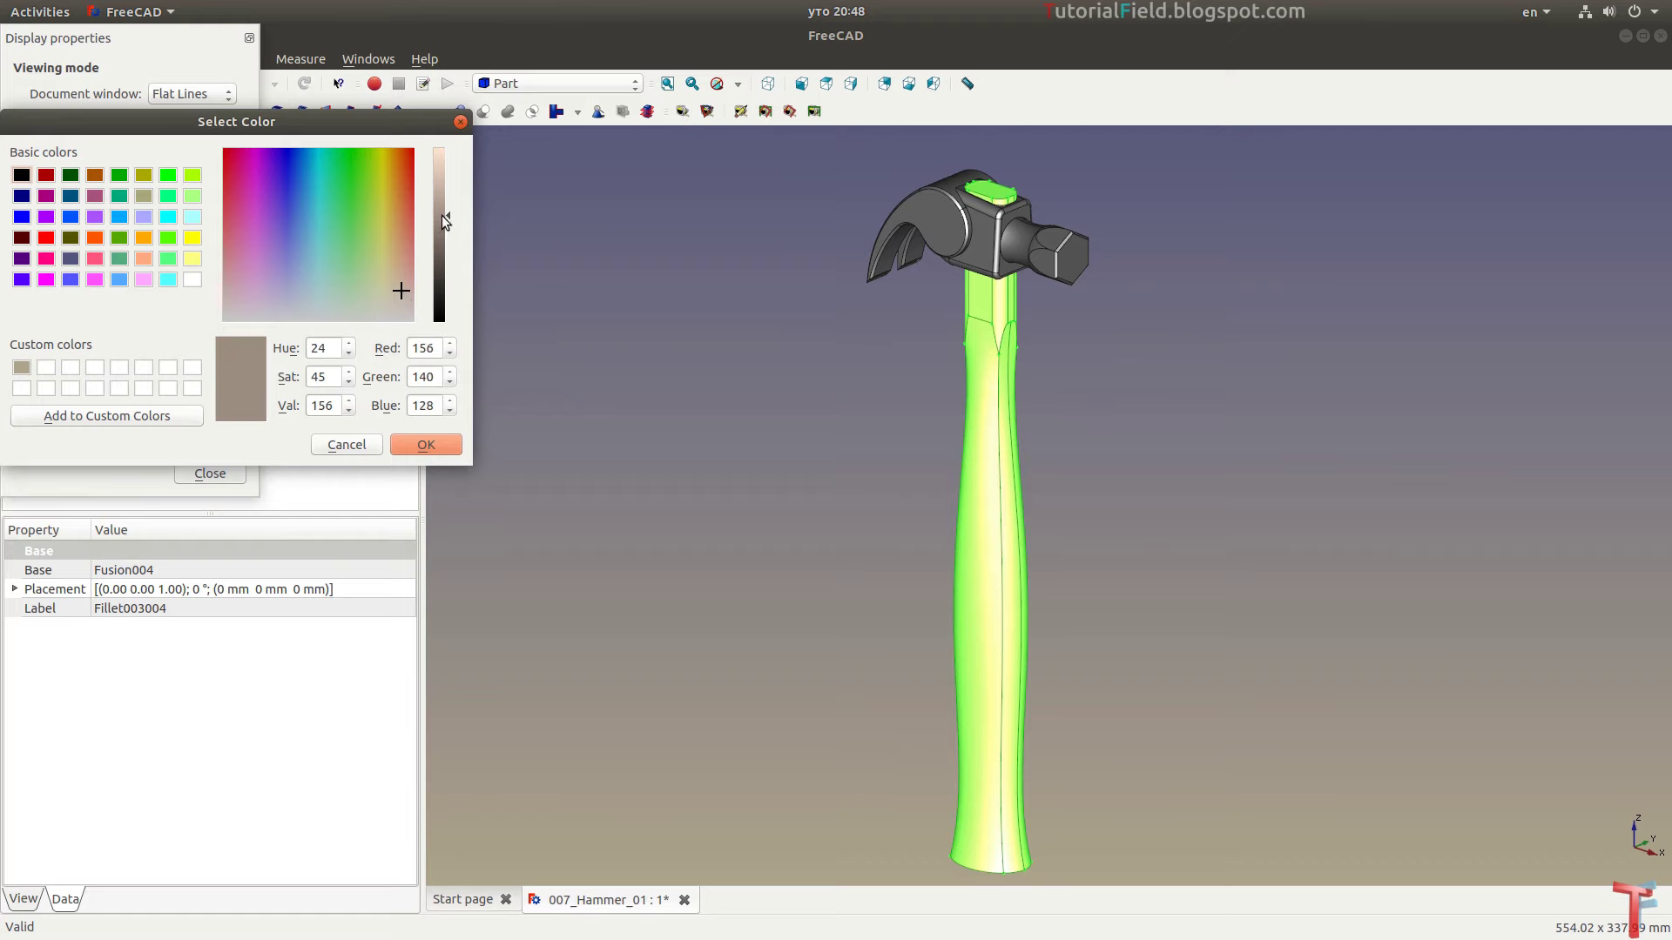
click(431, 445)
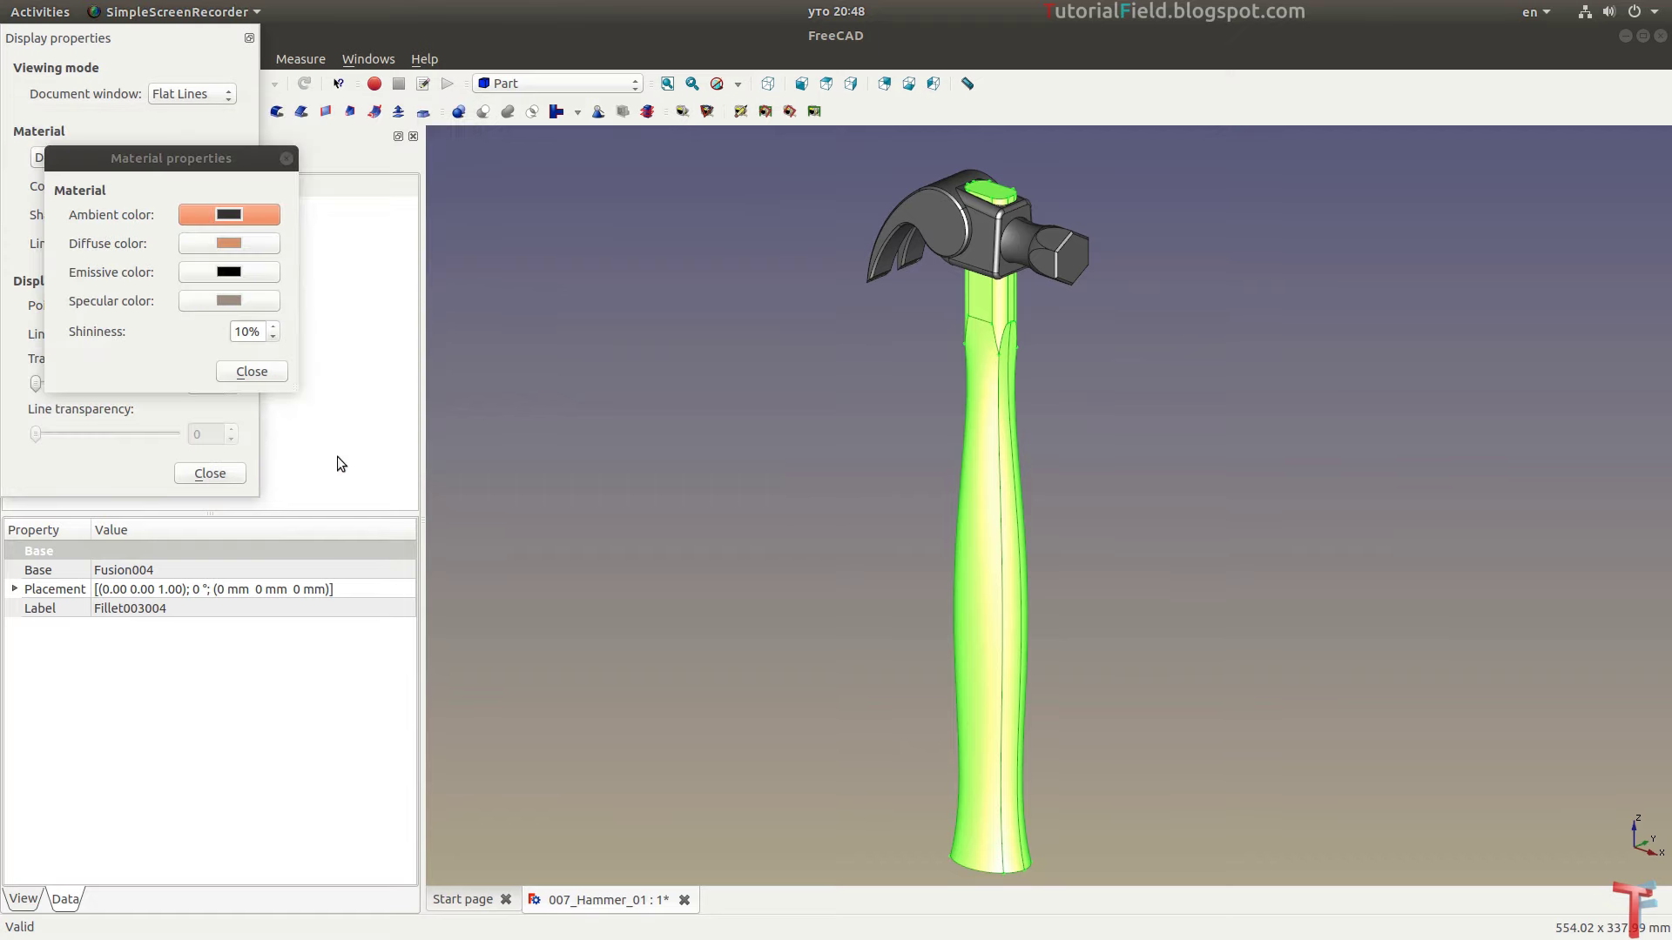
click(252, 372)
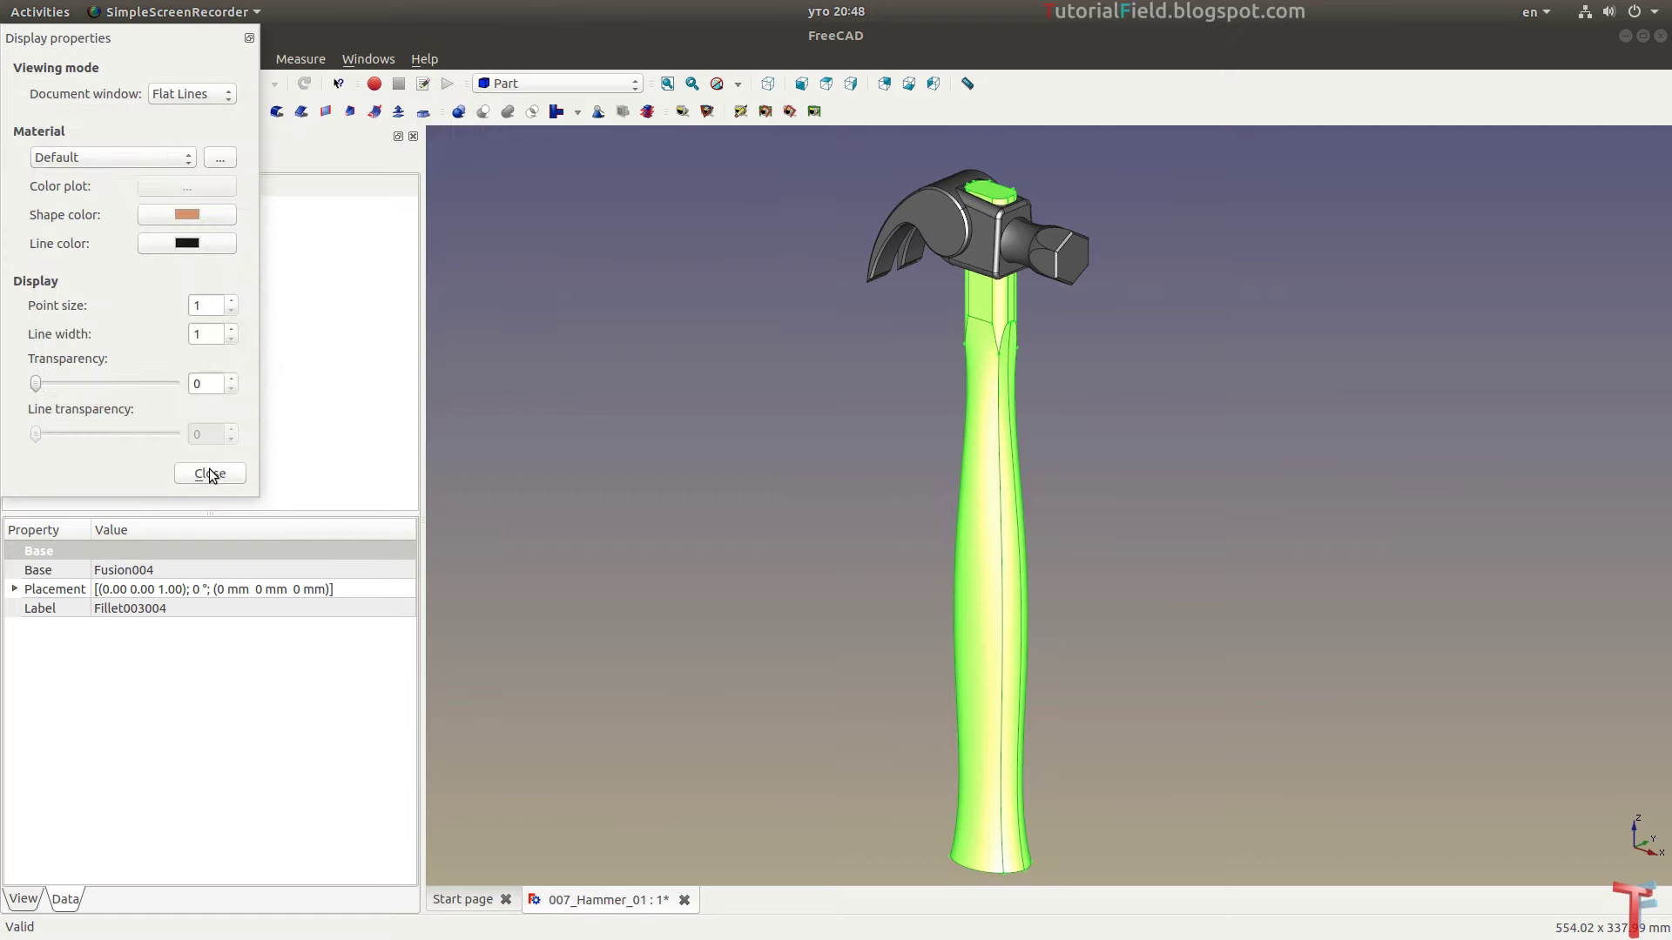
click(211, 475)
click(737, 456)
Orbit the view slightly to show the finished hammer's copper-orange handle
mouse_move(870, 496)
middle_down()
mouse_move(1078, 495)
mouse_move(1168, 429)
mouse_move(1120, 410)
mouse_move(1169, 458)
mouse_move(926, 467)
mouse_move(740, 522)
mouse_move(1135, 482)
mouse_move(571, 493)
mouse_move(1269, 445)
mouse_move(1082, 458)
mouse_move(1022, 482)
mouse_move(1007, 478)
mouse_move(1031, 480)
mouse_move(1031, 444)
mouse_move(798, 461)
mouse_move(1108, 455)
mouse_move(1068, 466)
mouse_move(1179, 441)
mouse_move(1163, 468)
mouse_move(1091, 479)
middle_up()
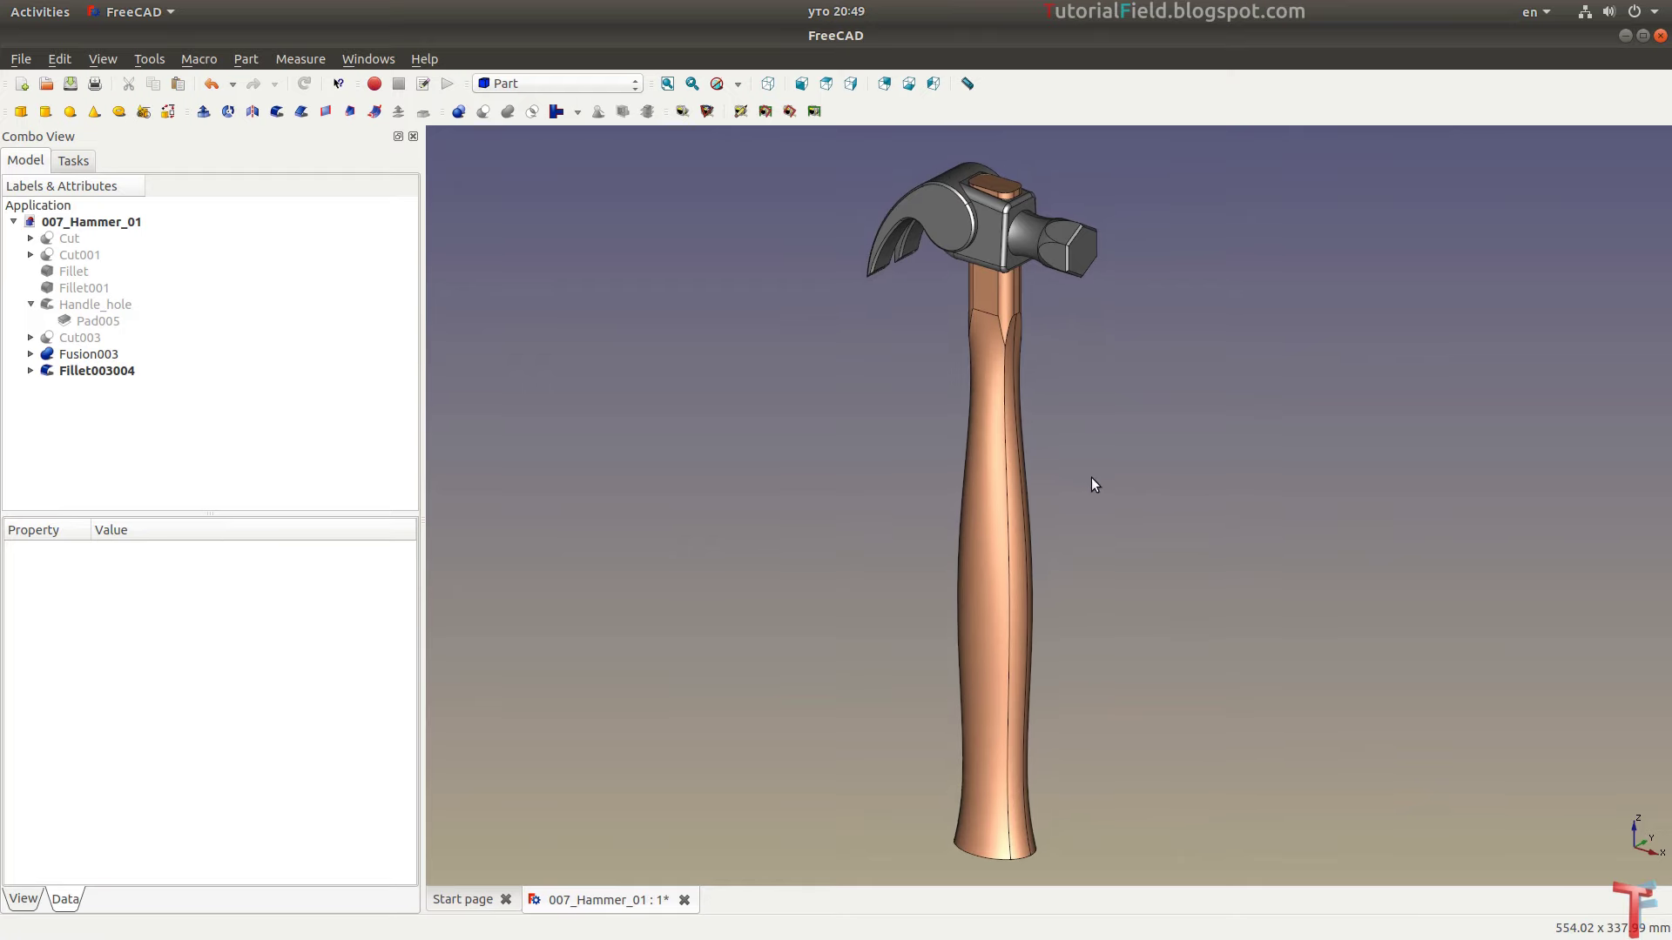